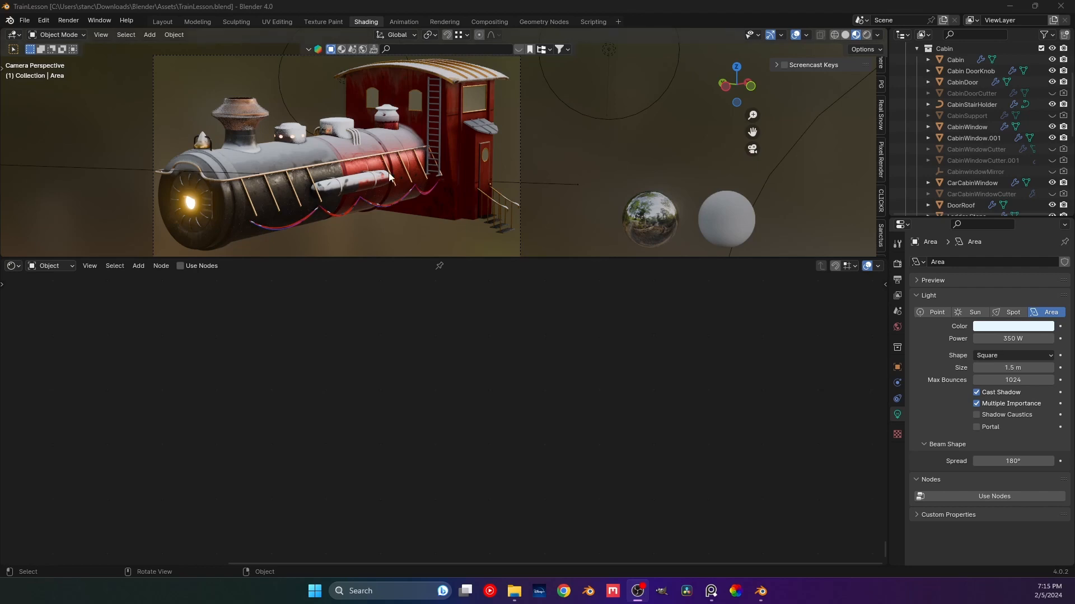
- Select the stair treads below the cabin door to show their material nodes
scroll(484, 206, up, 3)
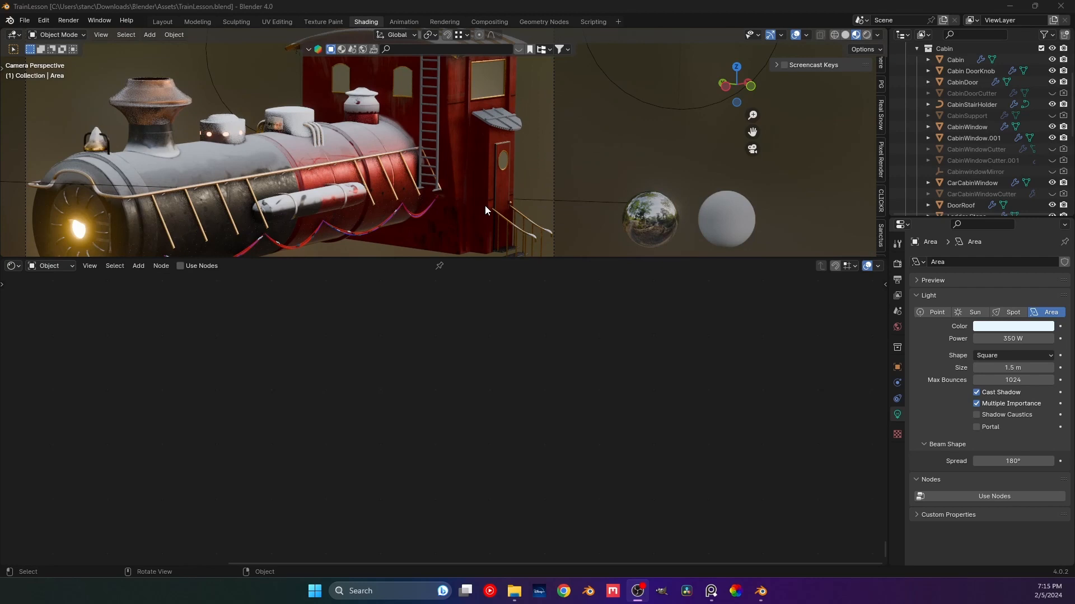
scroll(485, 206, down, 2)
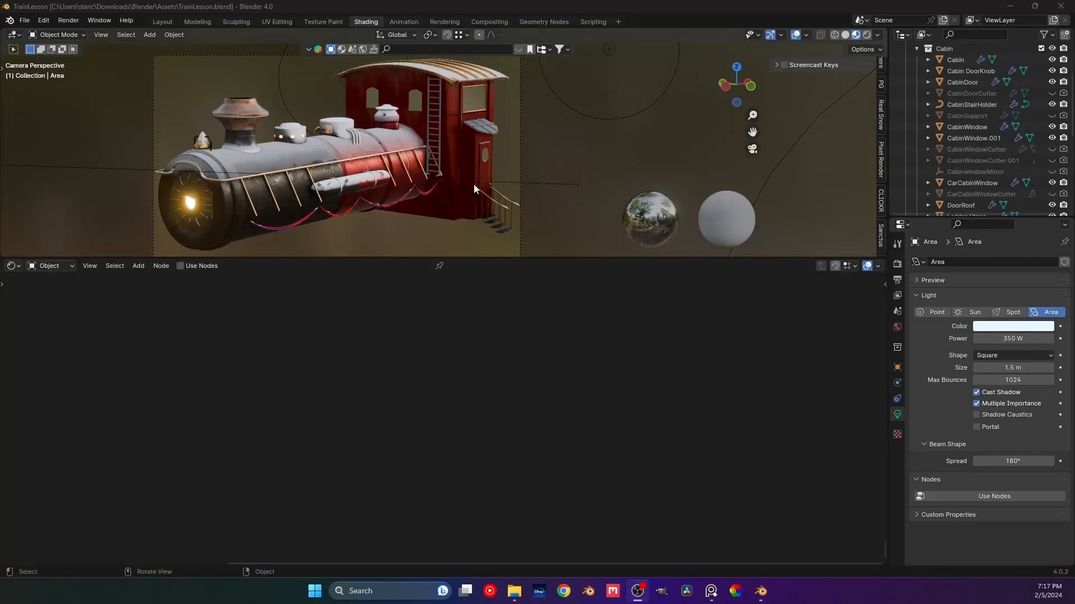
middle_drag(473, 183, 398, 189)
scroll(443, 178, up, 6)
scroll(432, 204, up, 2)
scroll(398, 188, up, 8)
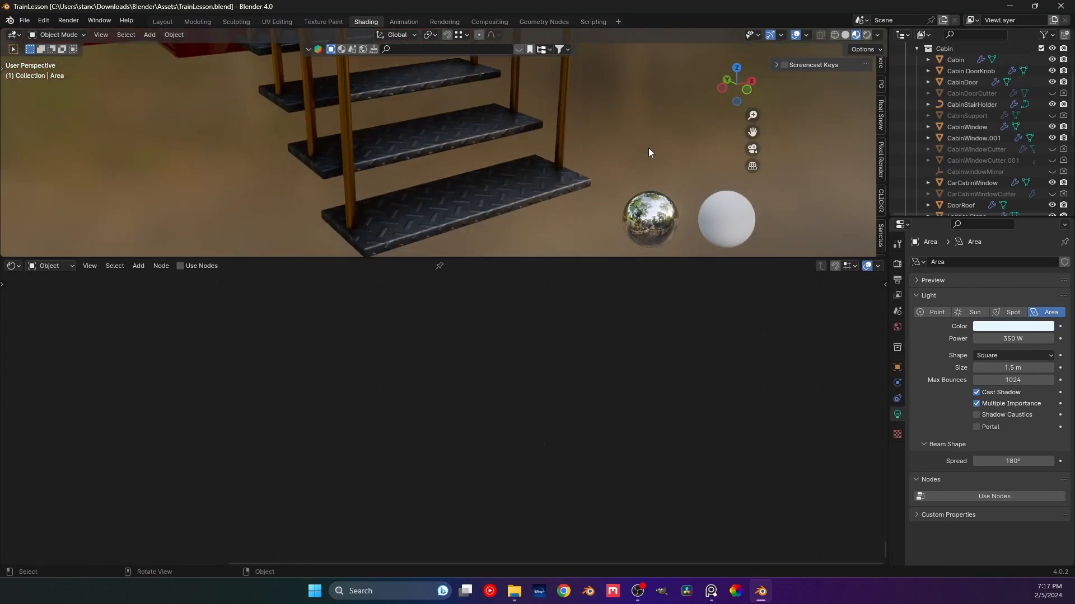
click(490, 197)
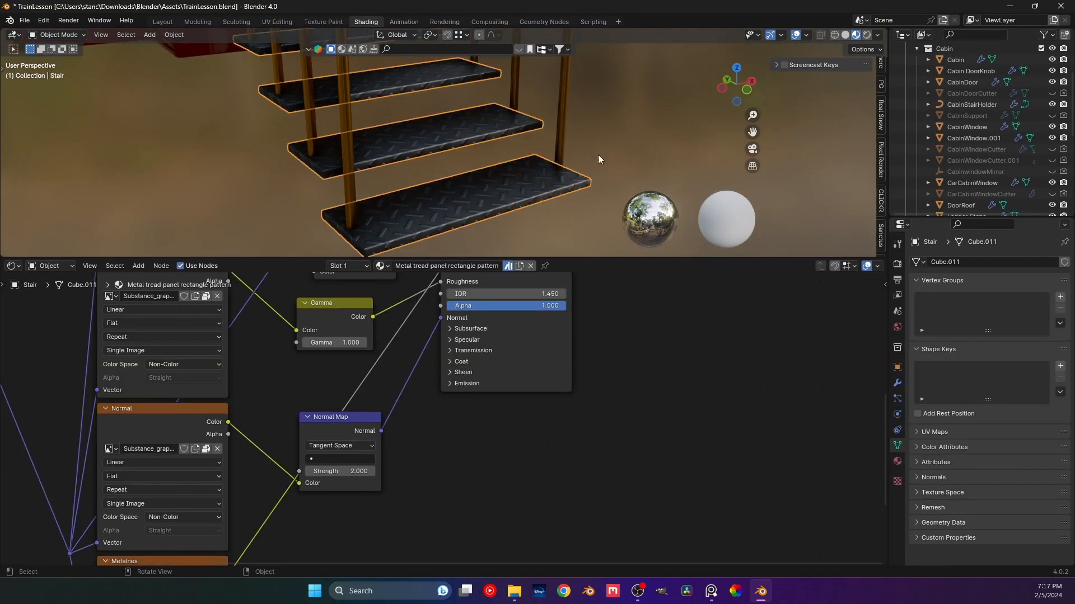
- Search the BlenderKit materials for "metal"
key(n)
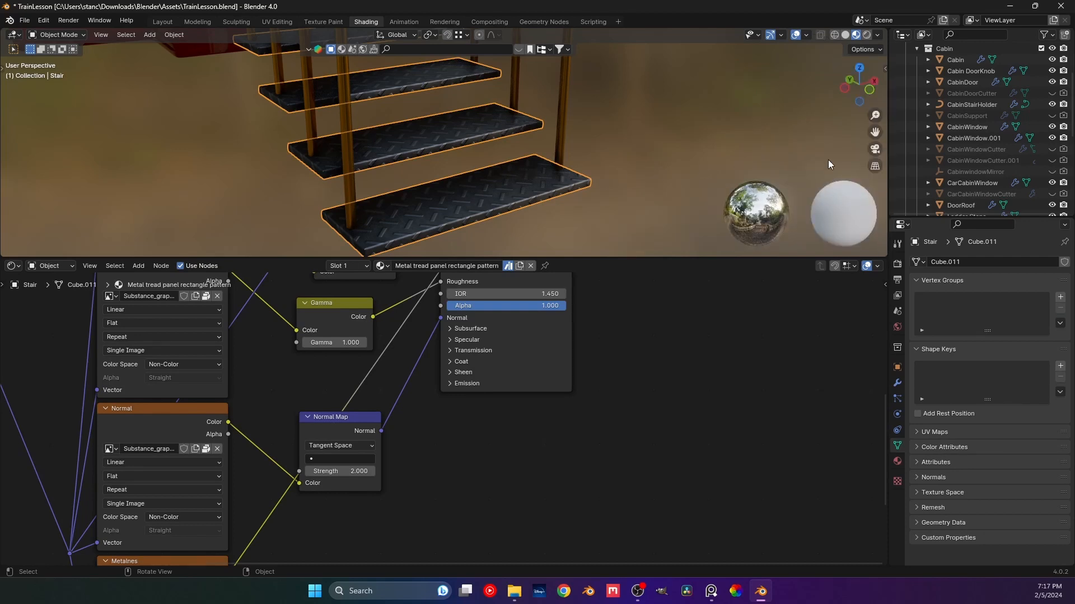
key(n)
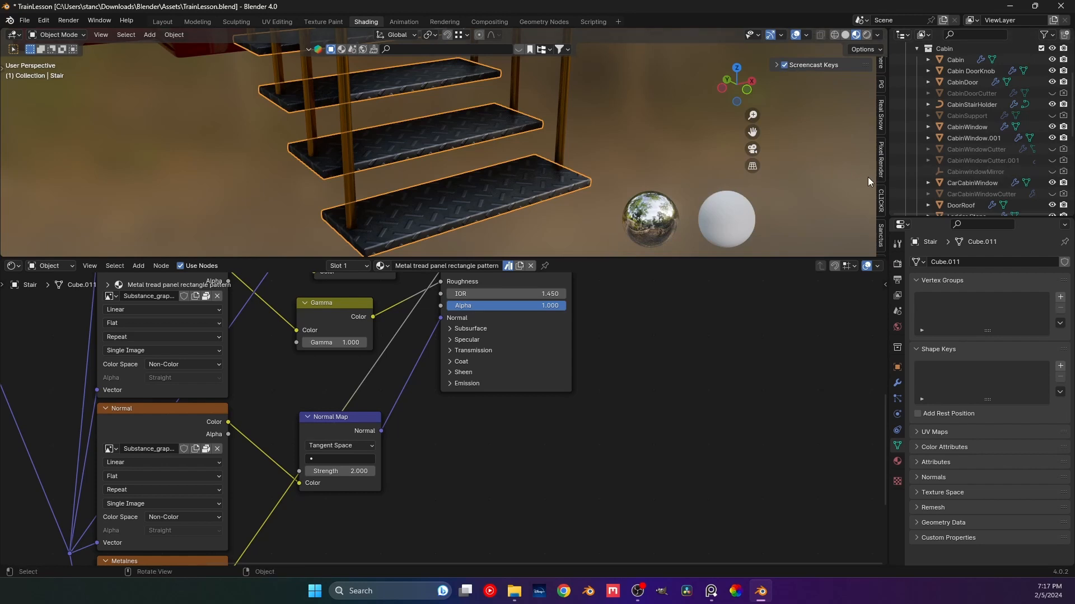
scroll(878, 177, down, 5)
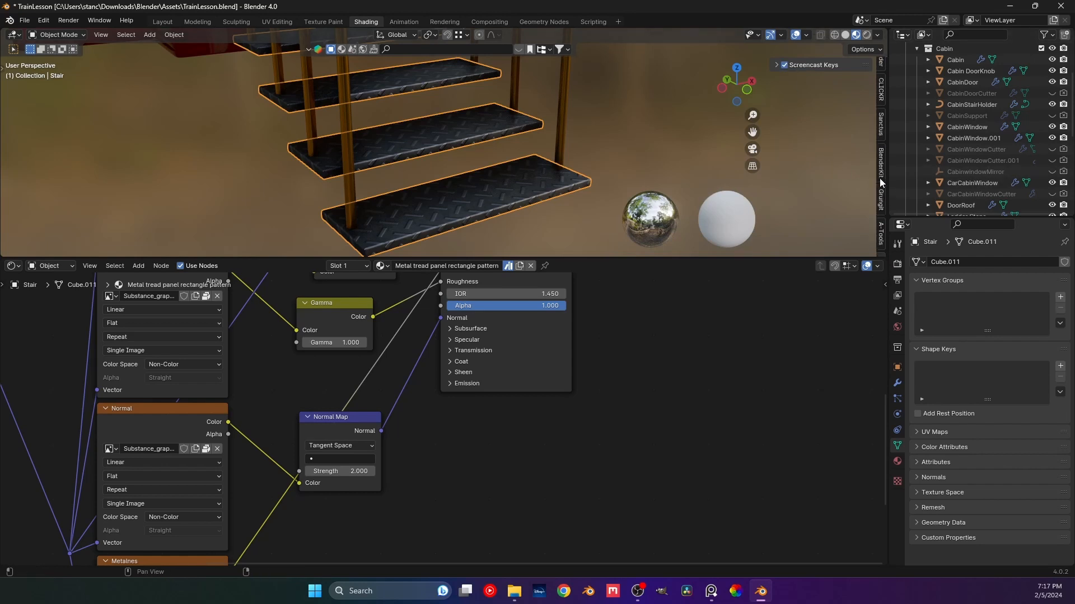
click(878, 173)
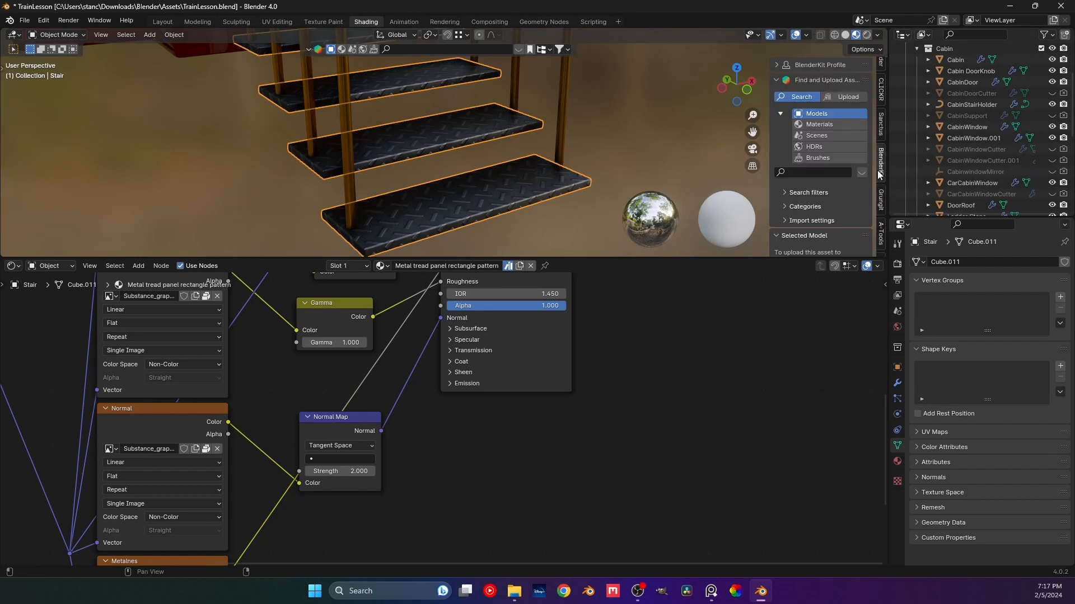
click(815, 126)
click(811, 171)
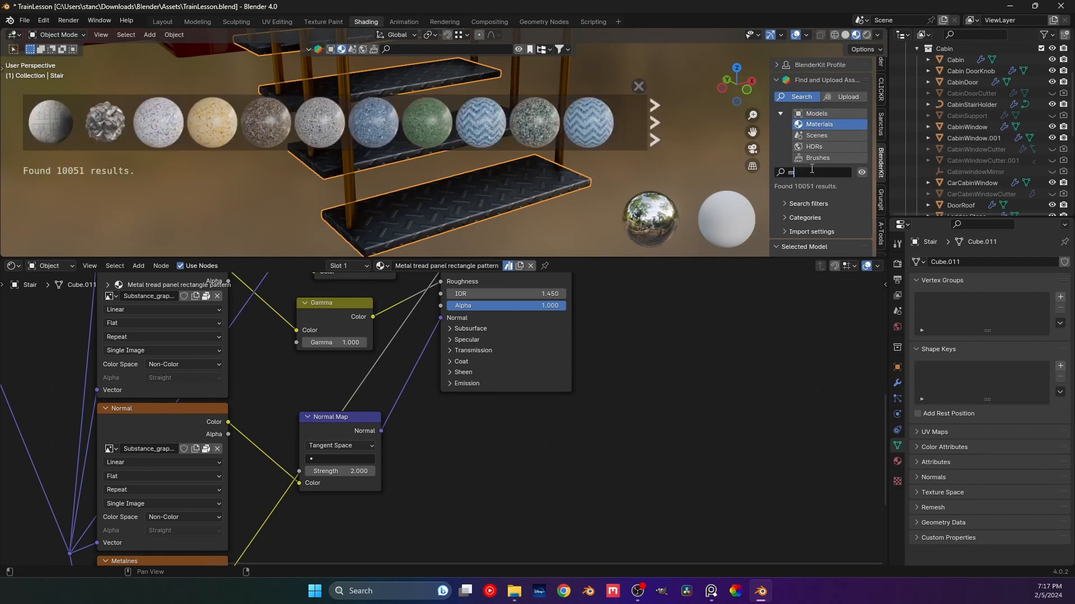
text(metal)
key(Return)
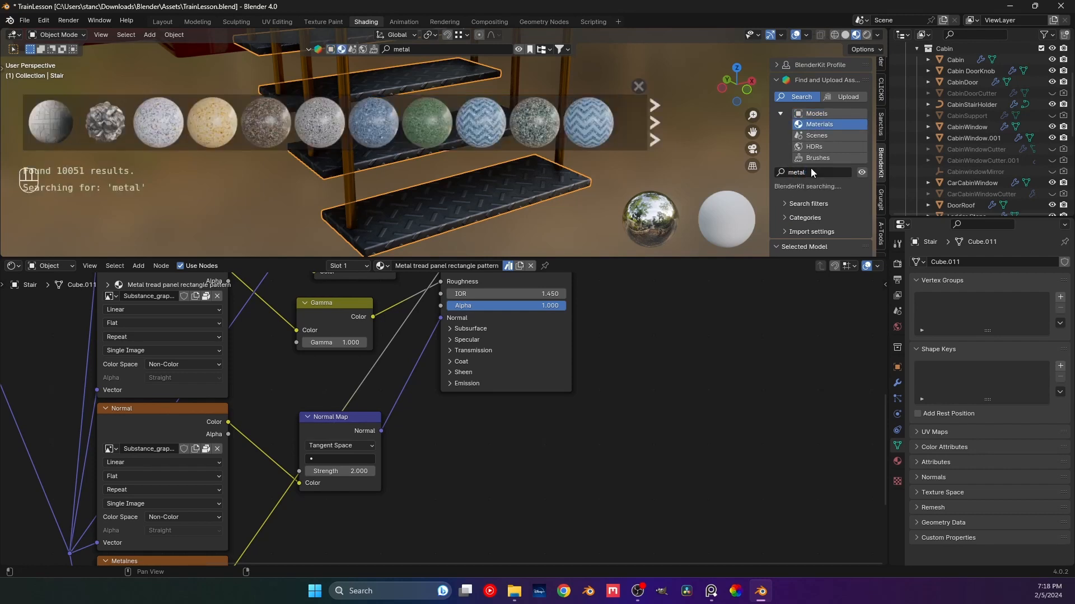
- Browse the metal material results and open the details of the metal tread panel with the rectangle pattern
click(655, 117)
click(657, 115)
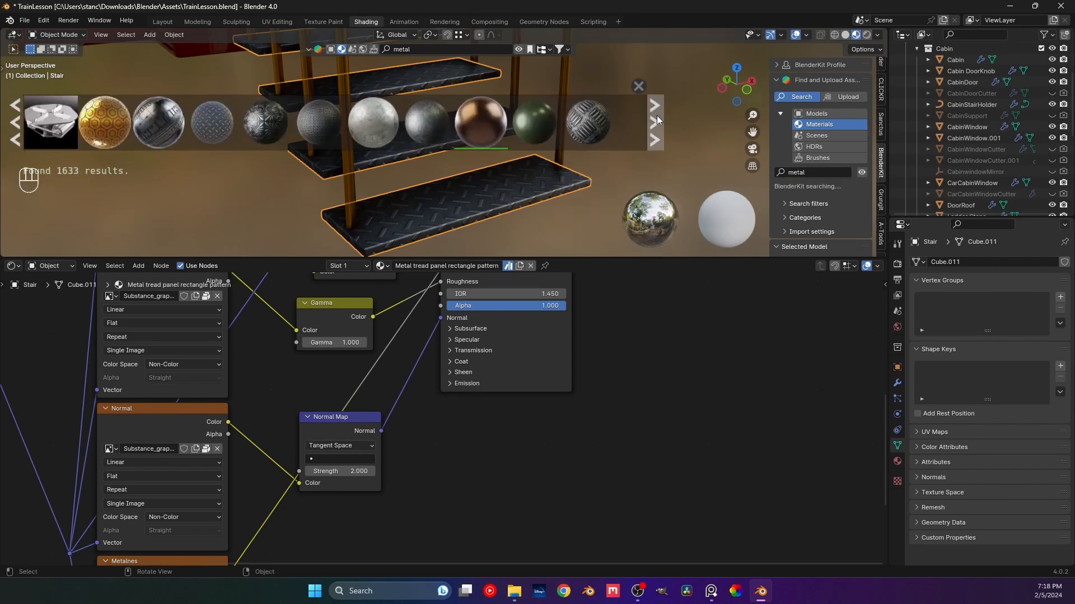
click(654, 117)
click(653, 117)
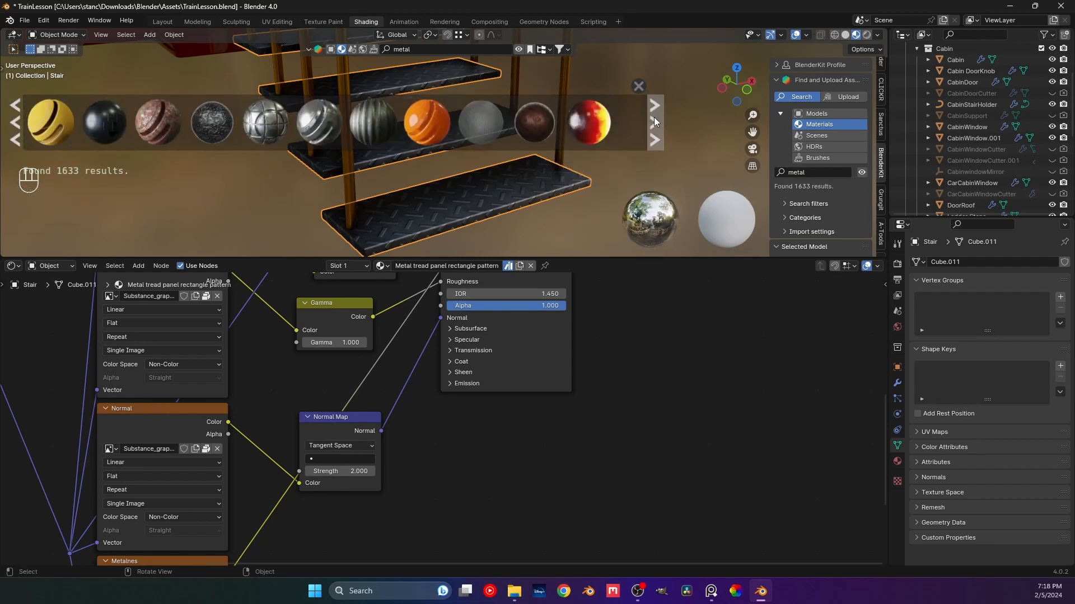
click(654, 116)
click(653, 116)
click(654, 117)
click(654, 116)
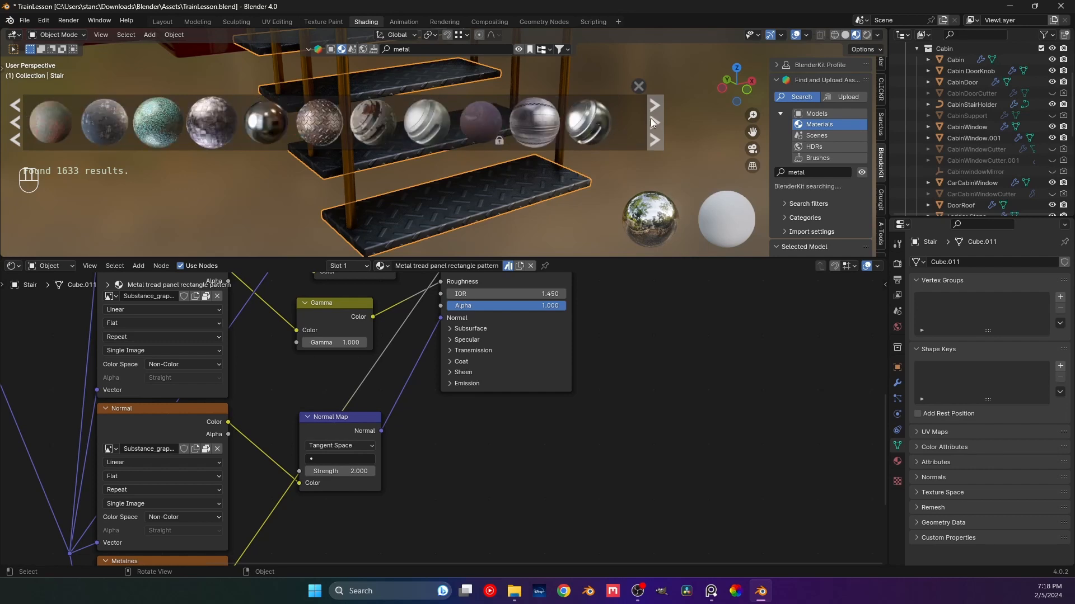
click(14, 134)
click(14, 134)
click(14, 134)
click(14, 134)
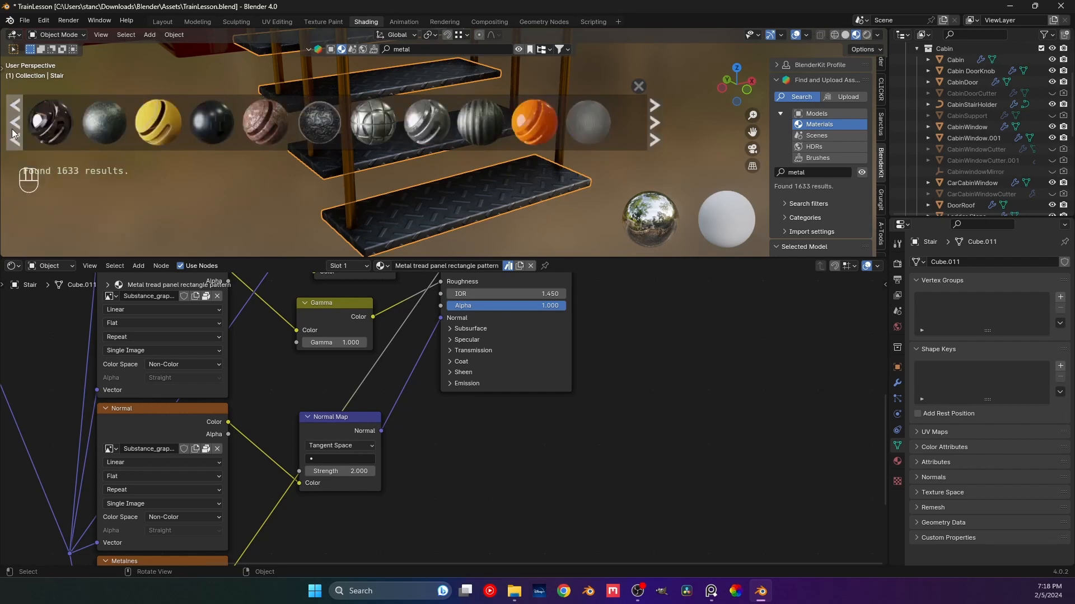
click(14, 134)
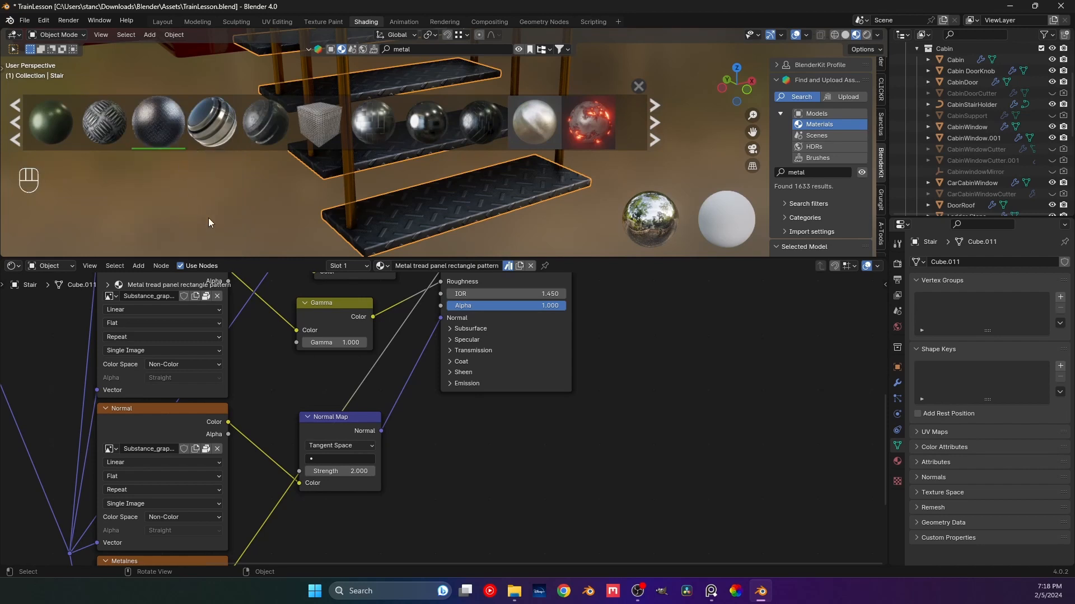
right_click(164, 132)
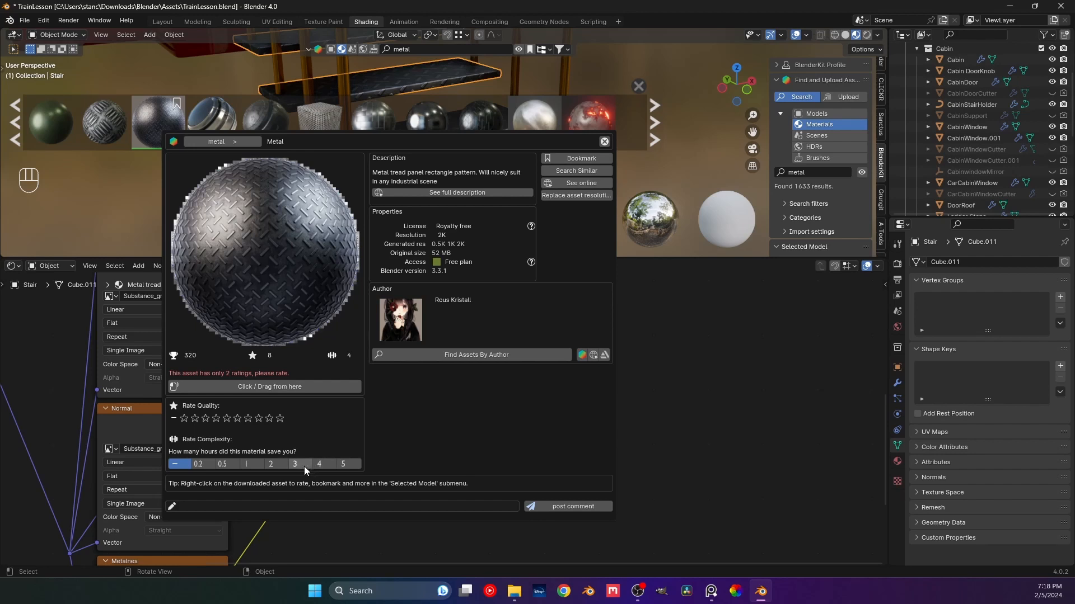
- Rate the metal tread material ten stars for quality and 1 hour saved, and close the search results
click(280, 418)
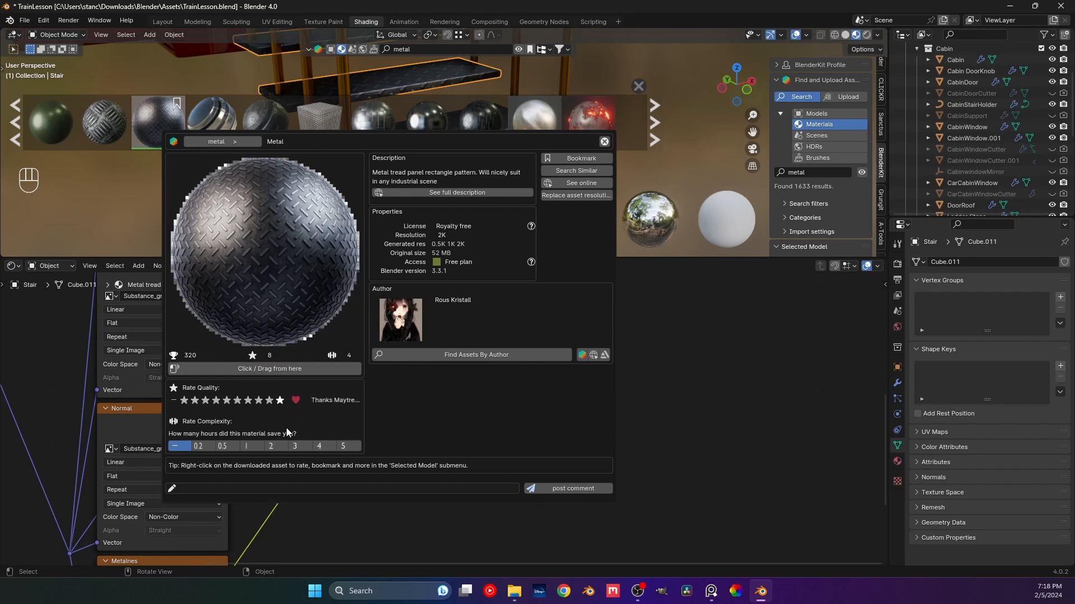
click(227, 448)
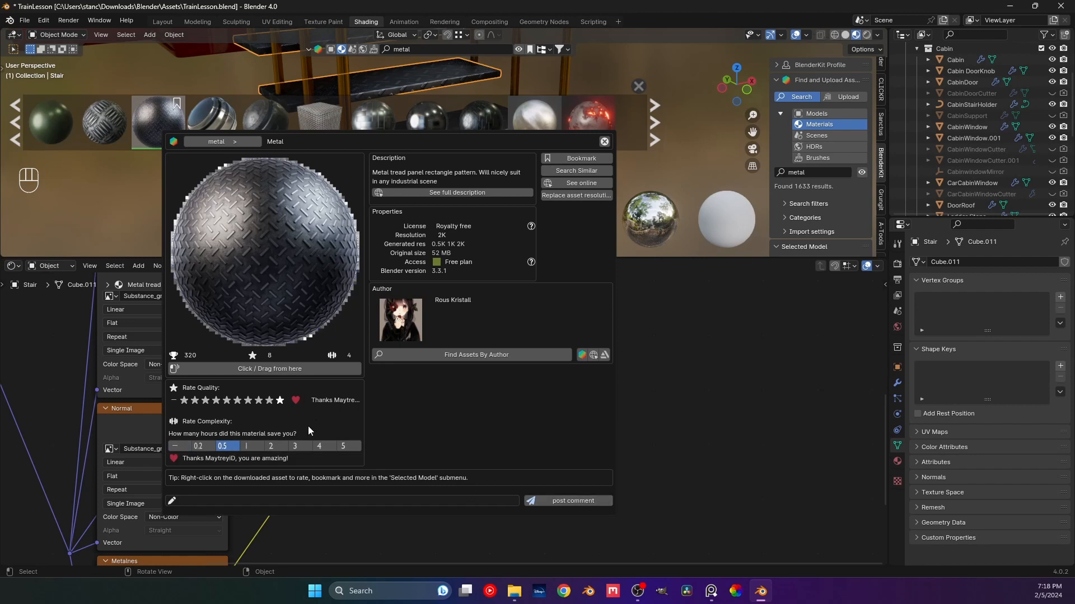
click(249, 446)
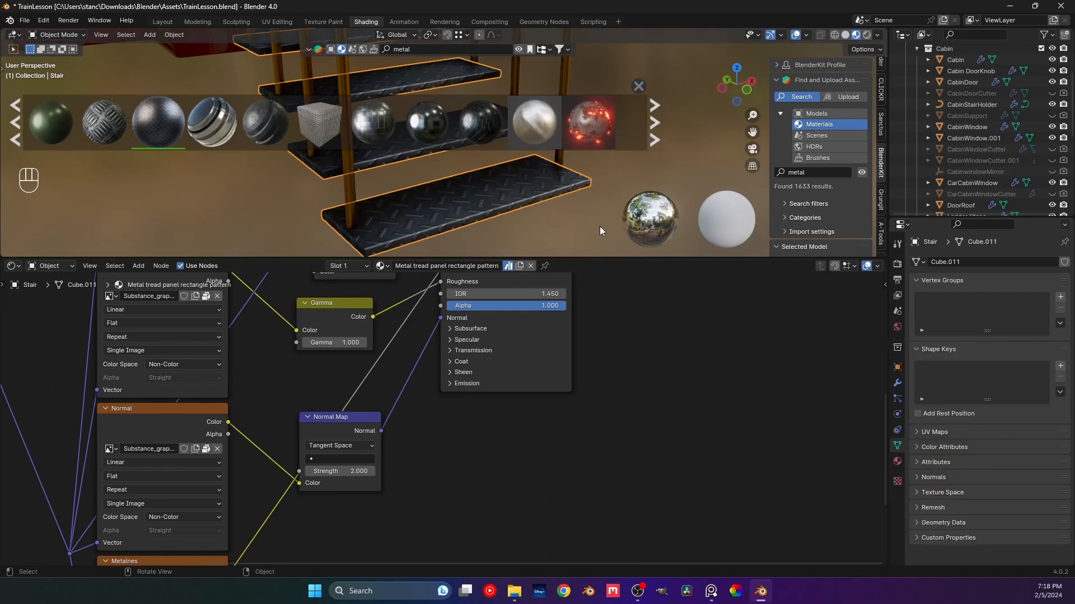
click(637, 87)
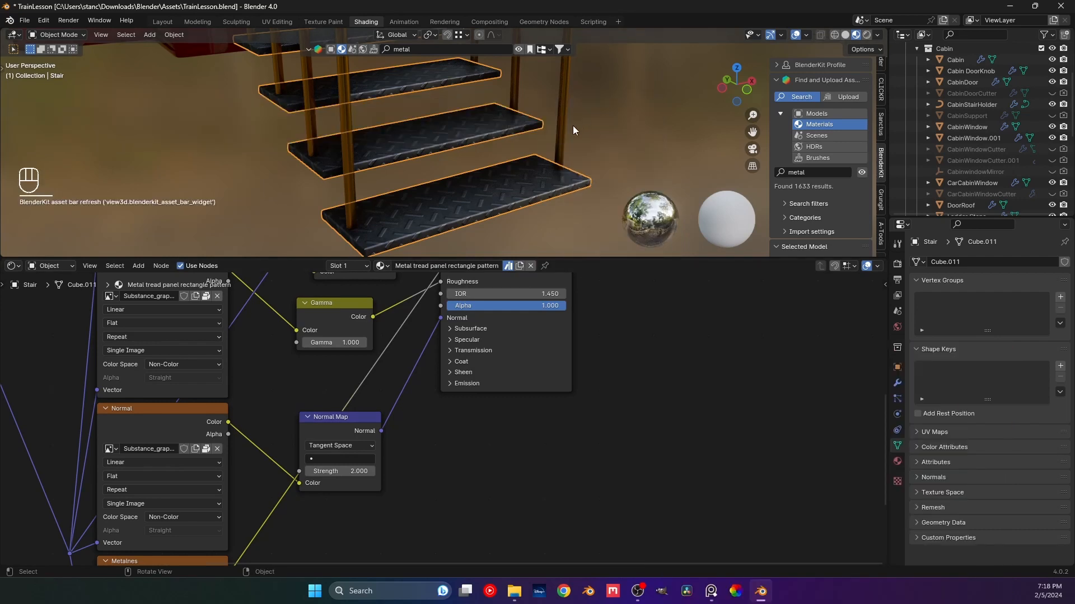
- Examine the tread material on the cabin stairs from several angles and deselect the stairs
scroll(573, 126, down, 4)
middle_drag(475, 153, 416, 170)
shift+middle_drag(416, 170, 462, 163)
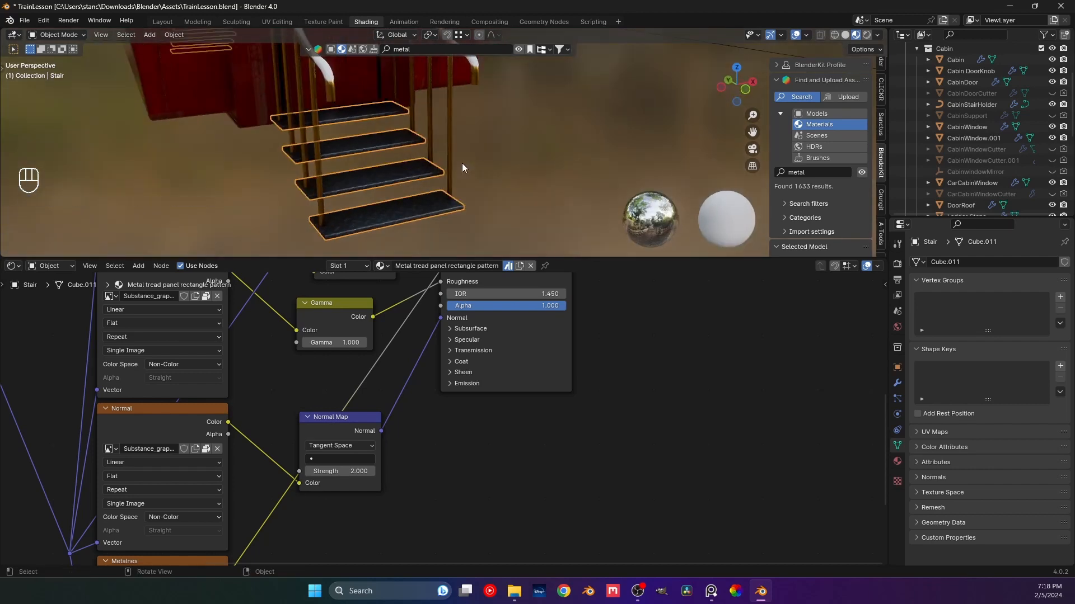
scroll(451, 174, down, 2)
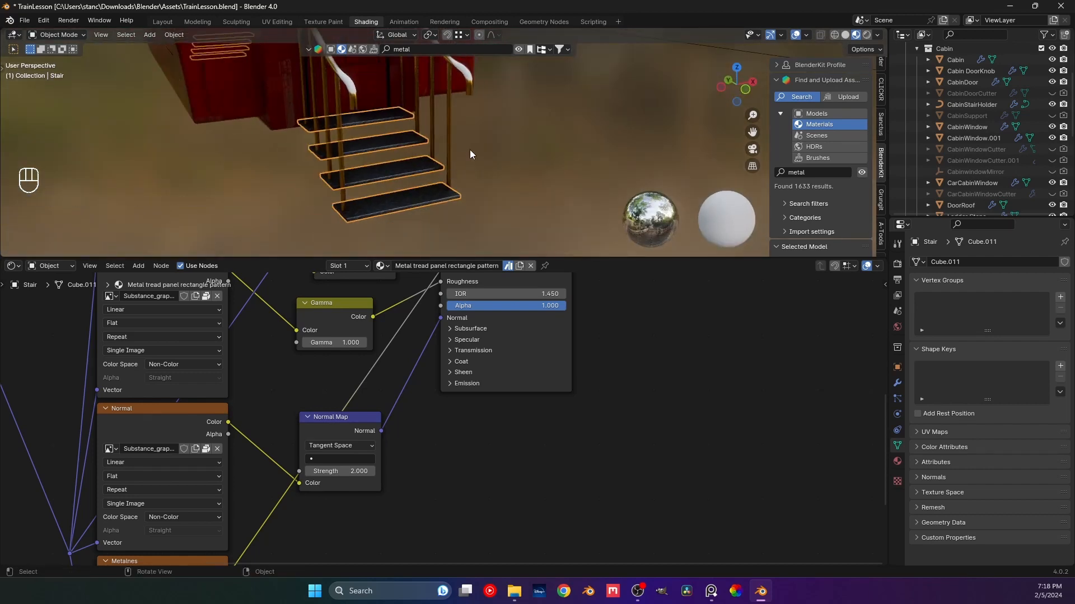
scroll(472, 150, up, 2)
middle_drag(481, 149, 438, 144)
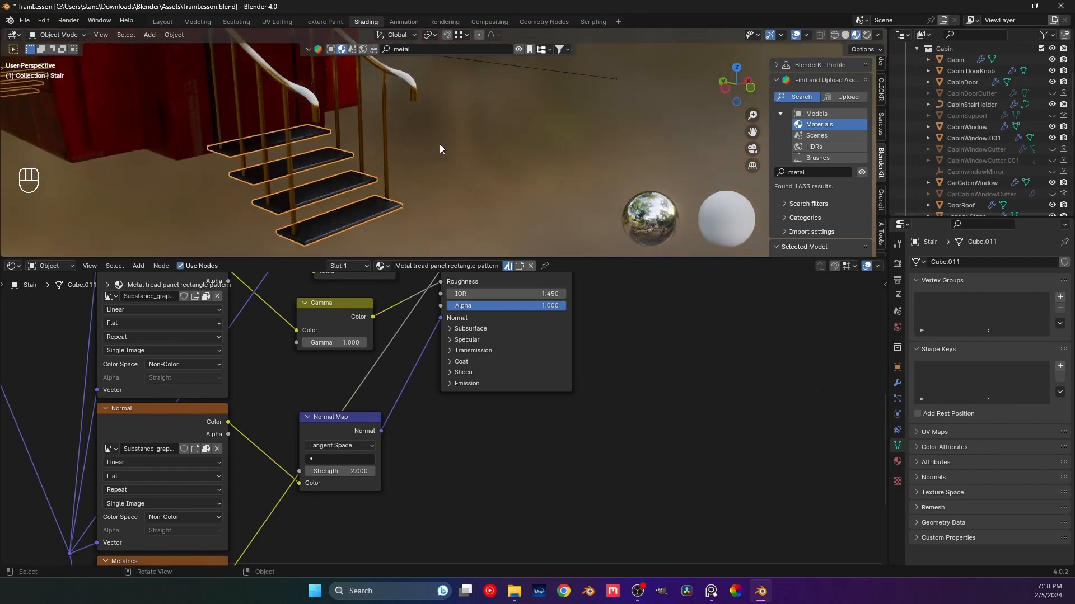
click(433, 149)
scroll(433, 149, down, 5)
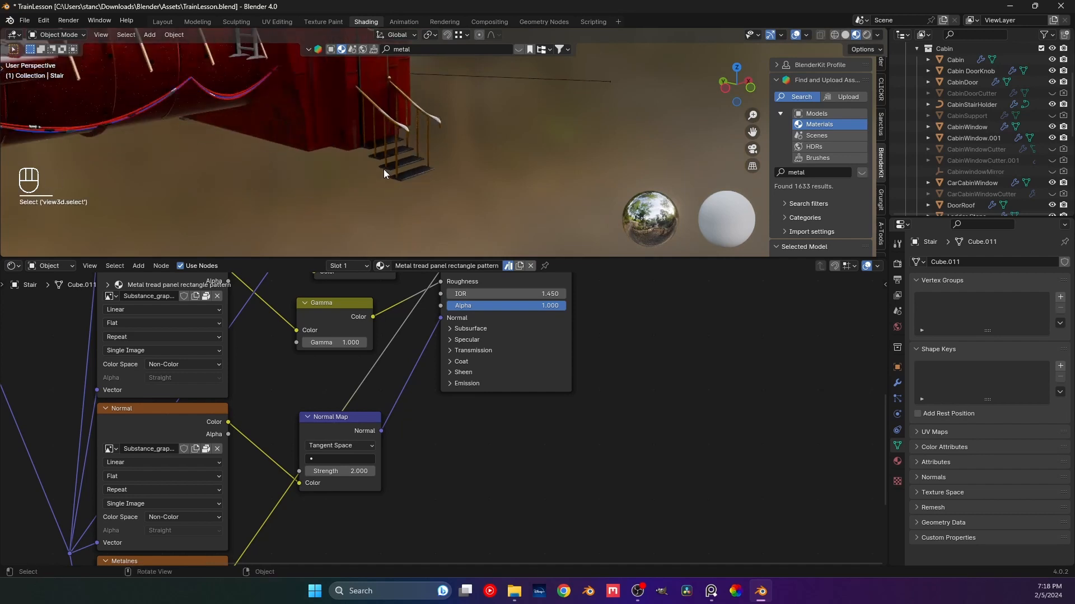
- Select the stair railing posts to check their assigned material, and deselect them
scroll(392, 180, up, 3)
click(324, 172)
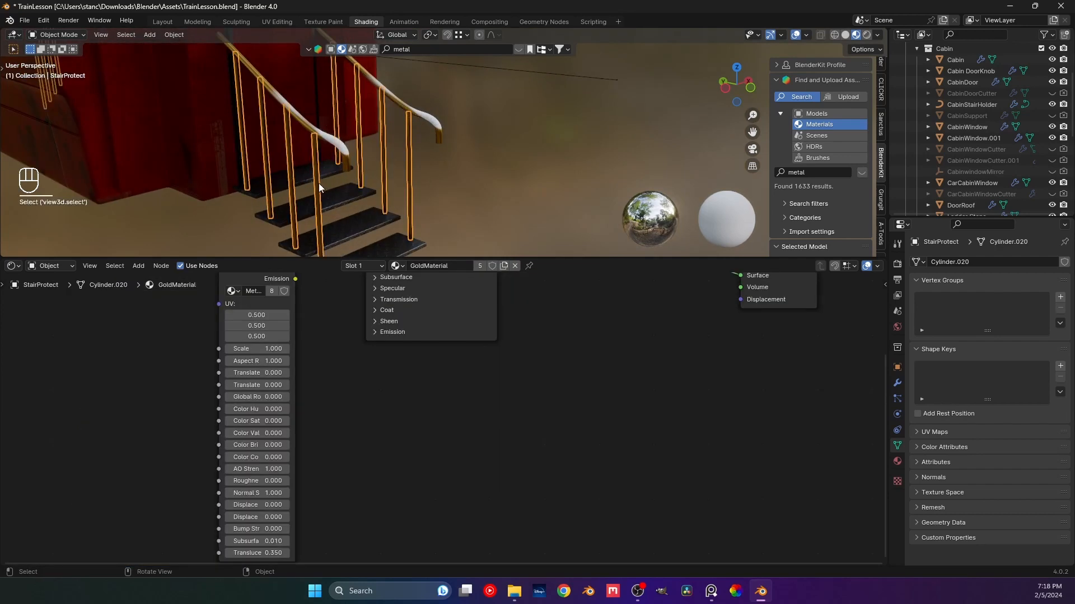
scroll(318, 183, up, 3)
click(429, 158)
scroll(430, 159, down, 3)
shift+middle_drag(430, 161, 408, 165)
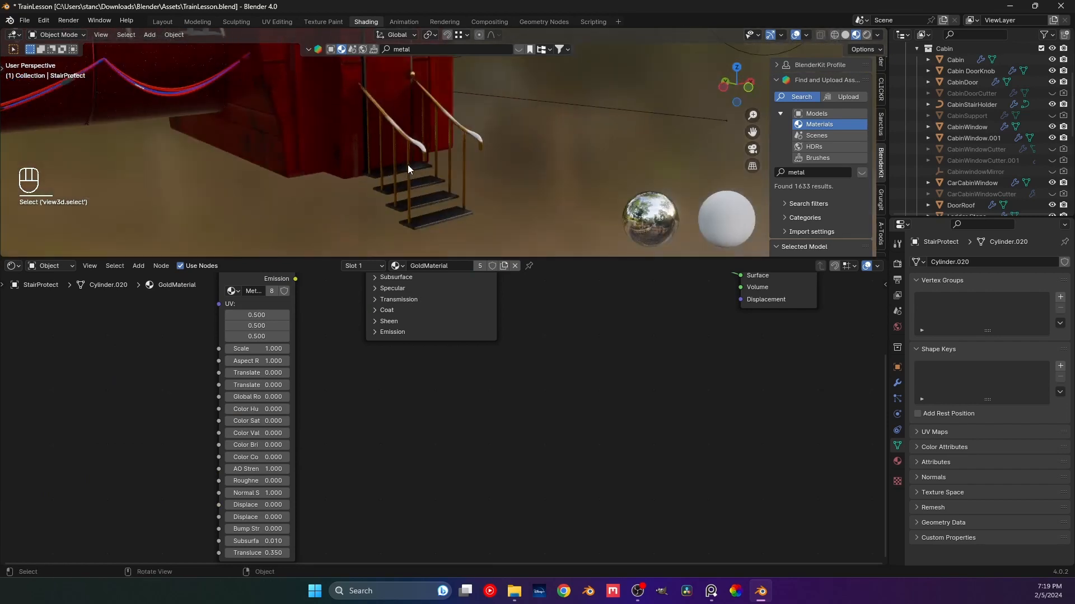
- Select the large side window of the cabin and show its material settings
scroll(408, 164, down, 3)
shift+middle_drag(423, 111, 403, 196)
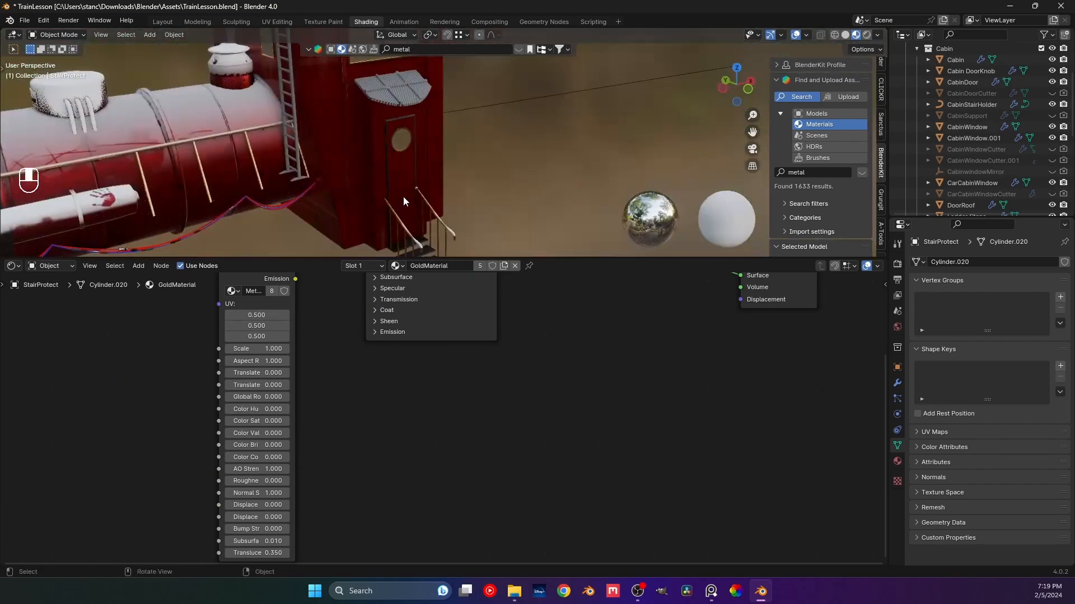
scroll(405, 185, up, 6)
middle_drag(339, 72, 417, 219)
scroll(375, 148, down, 2)
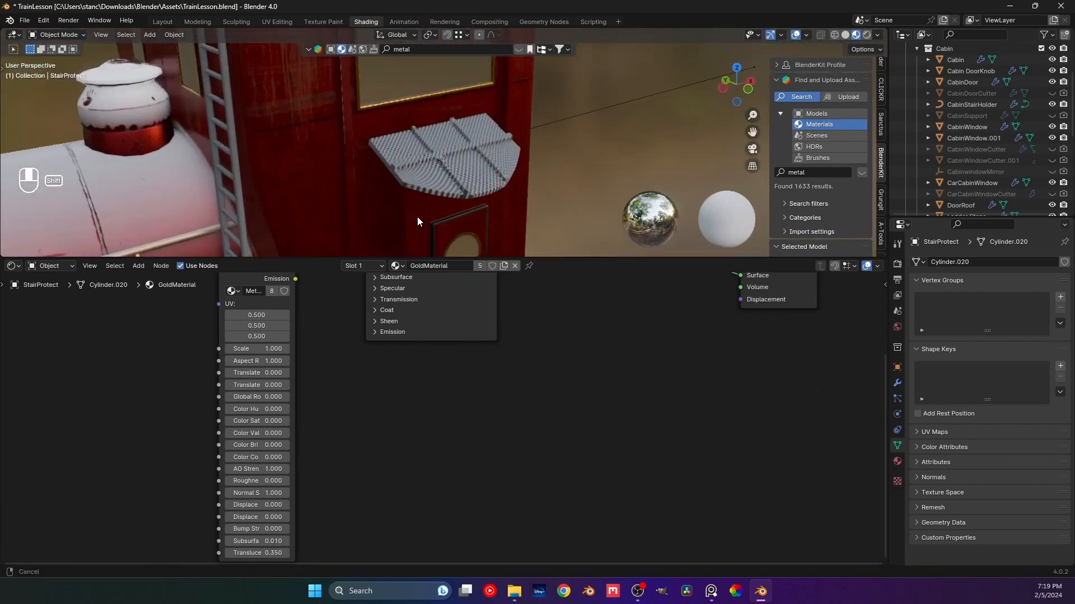
scroll(419, 212, down, 3)
shift+middle_drag(420, 120, 430, 176)
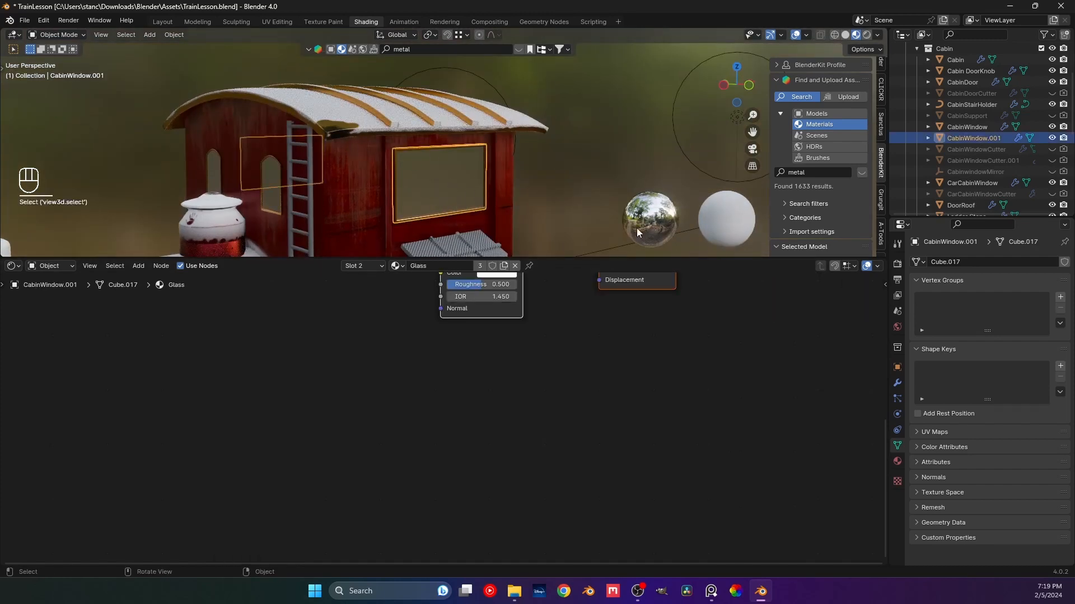
click(897, 460)
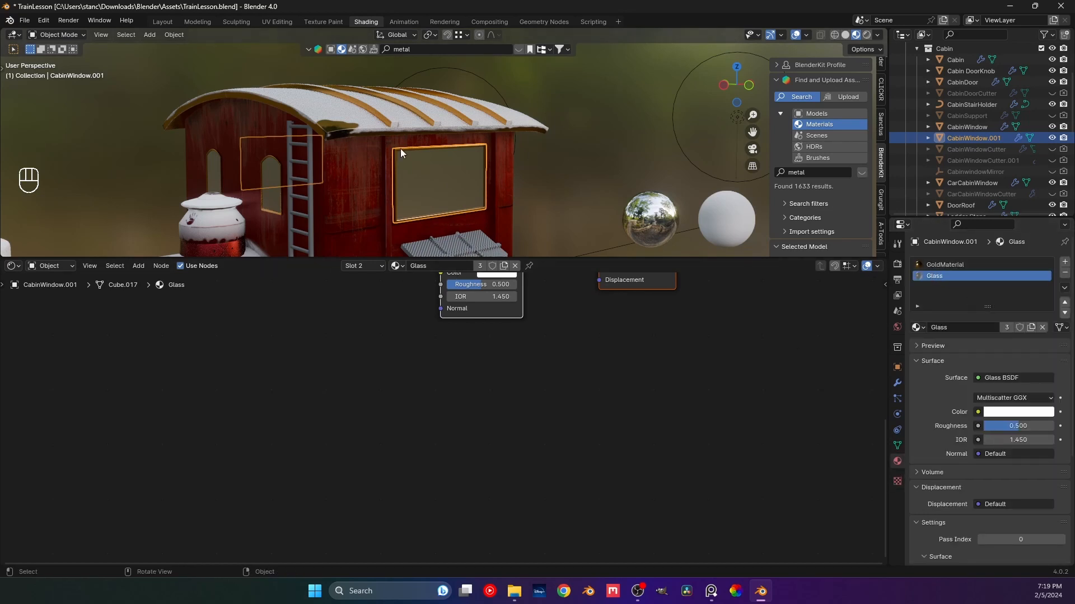
- Set the roughness of the cabin window's Glass material to 0.1
shift+middle_drag(395, 216, 472, 174)
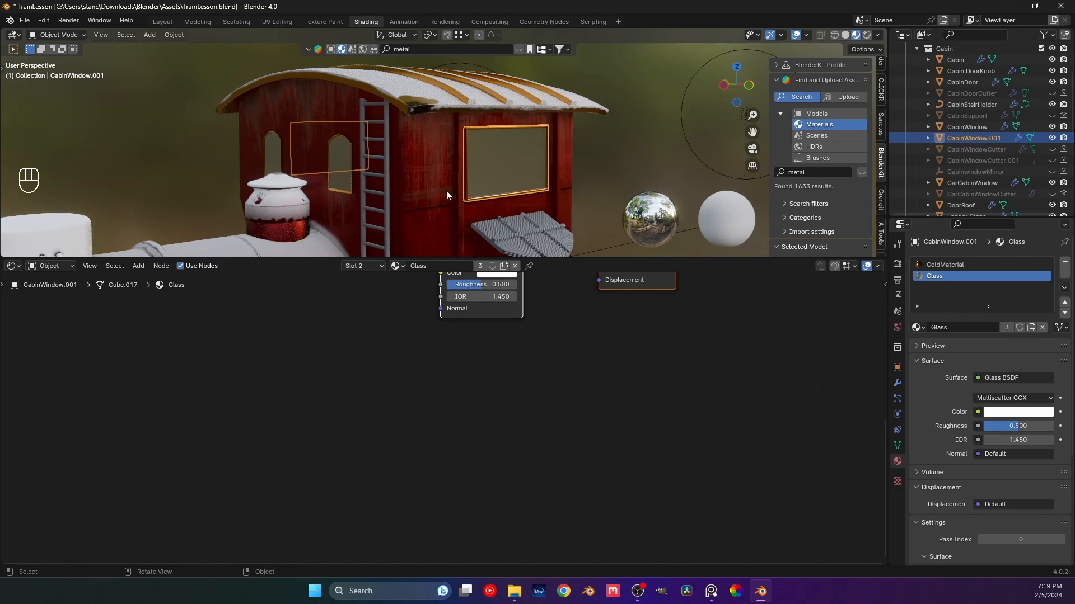
scroll(476, 185, up, 5)
key(Tab)
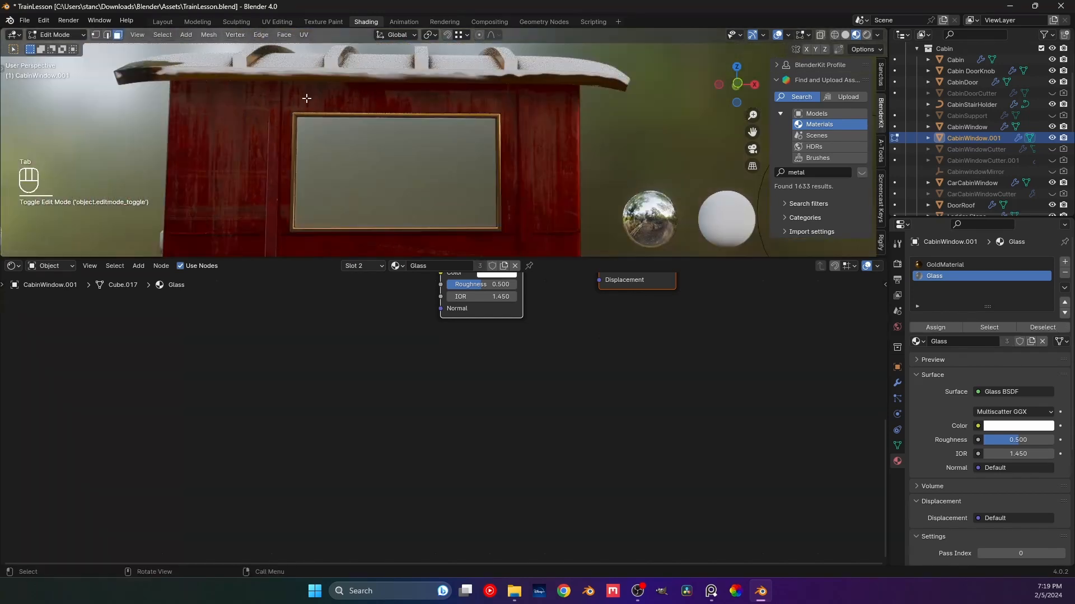
key(Tab)
middle_drag(348, 178, 402, 193)
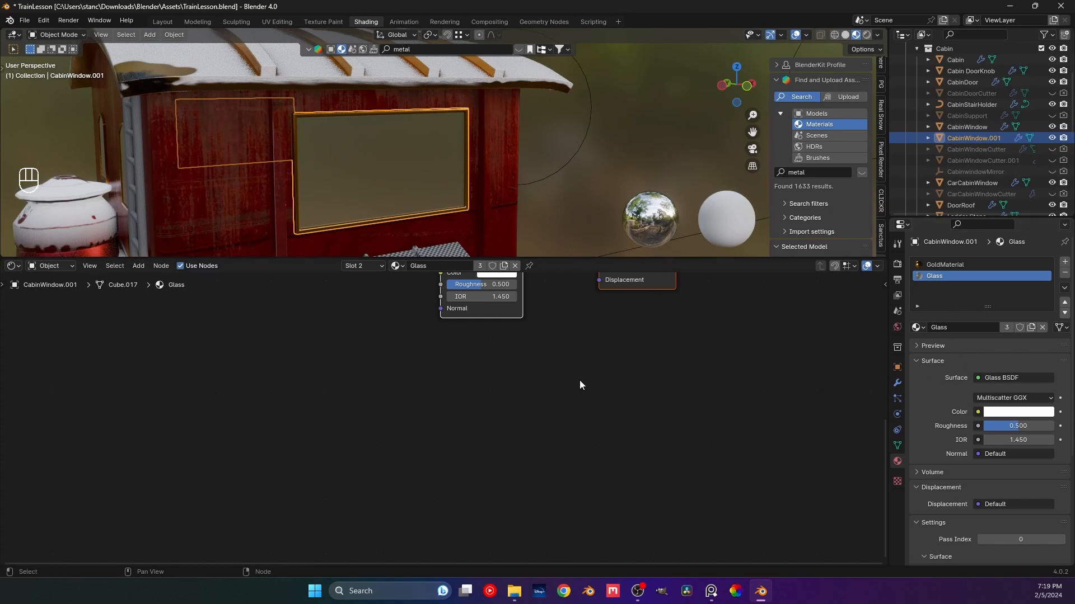
middle_drag(461, 231, 442, 234)
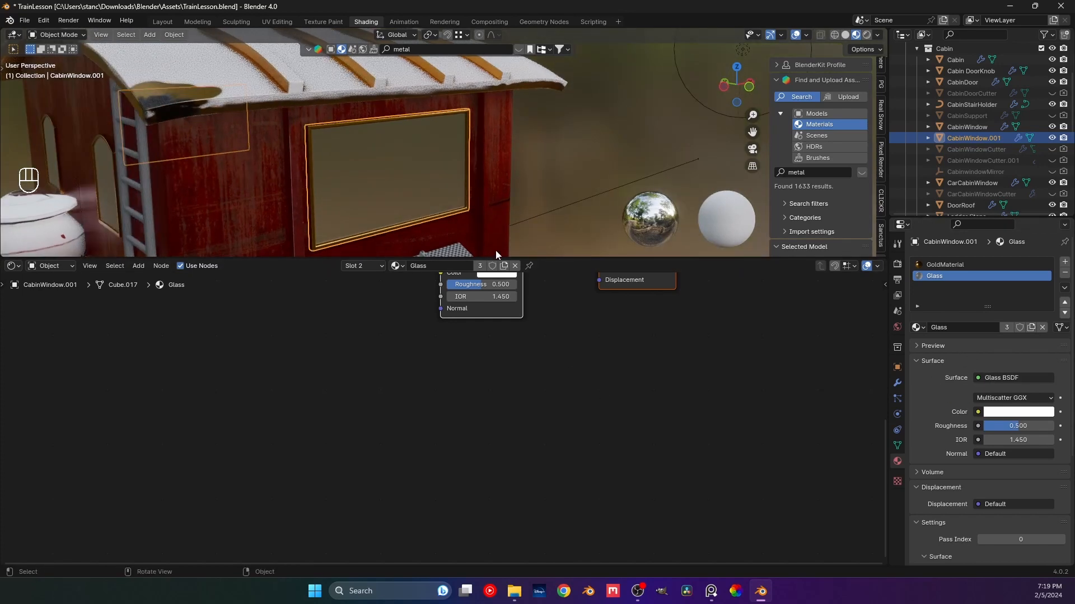
drag(1017, 426, 994, 429)
click(994, 429)
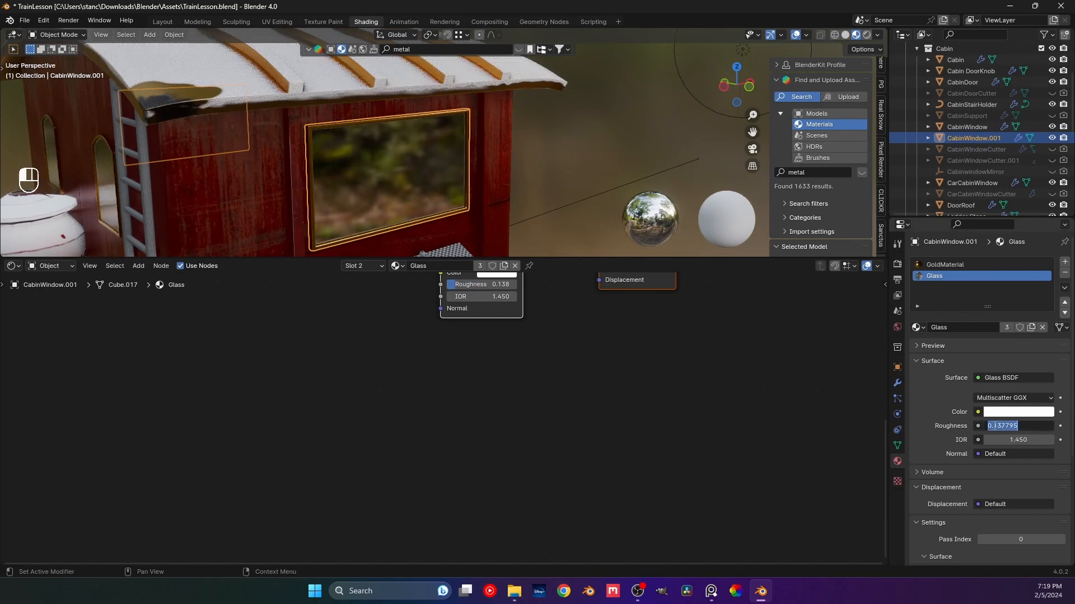
text(0.1)
key(Return)
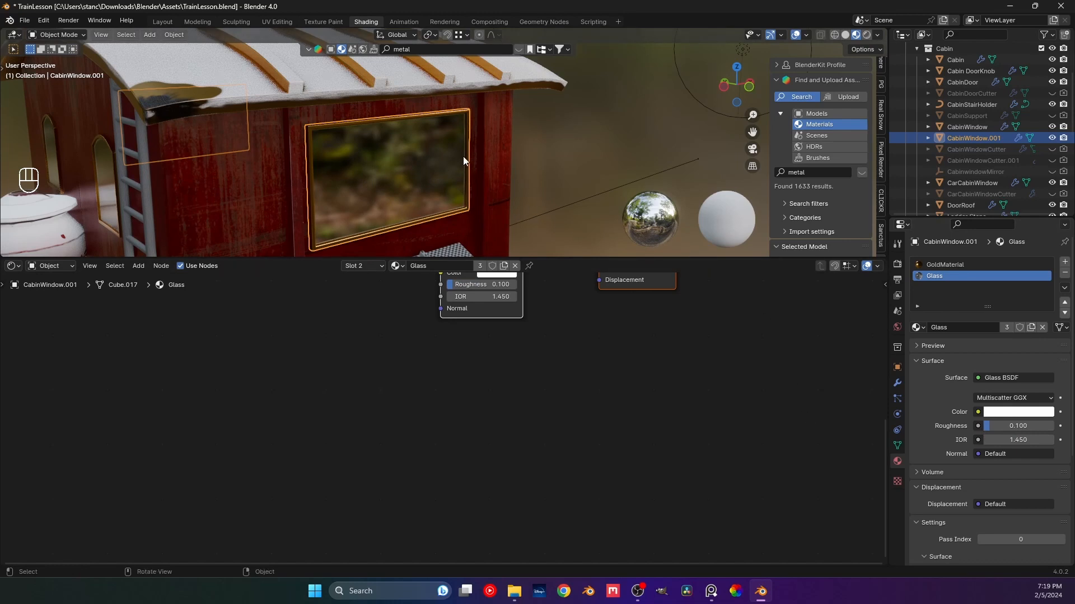
- Deselect the cabin window and select the cabin stair treads to show their material nodes
middle_drag(486, 150, 449, 132)
scroll(449, 135, down, 5)
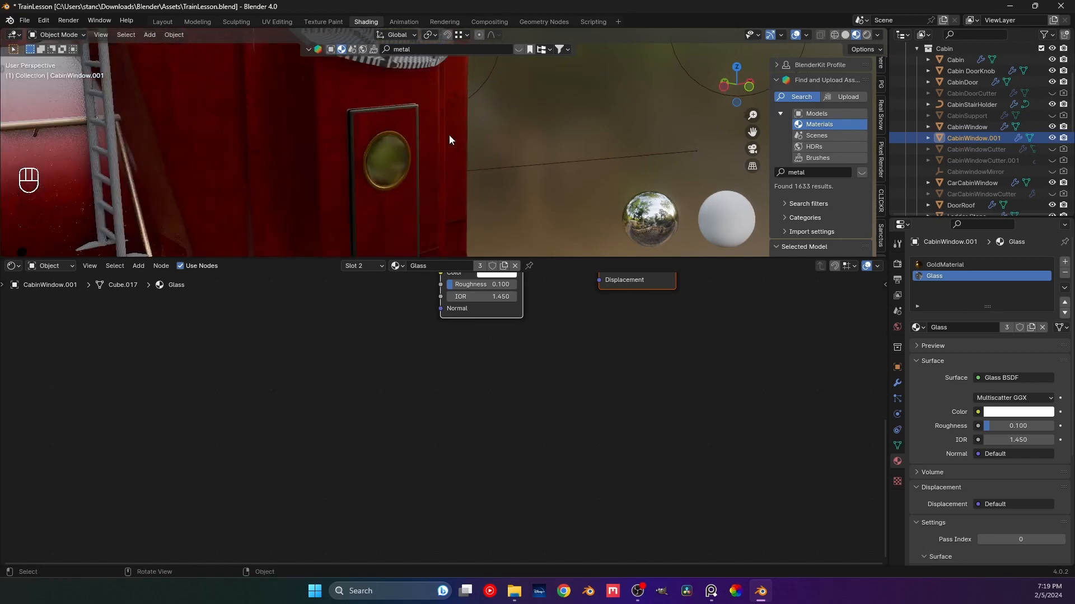
click(524, 210)
shift+middle_drag(486, 208, 487, 173)
scroll(461, 201, up, 1)
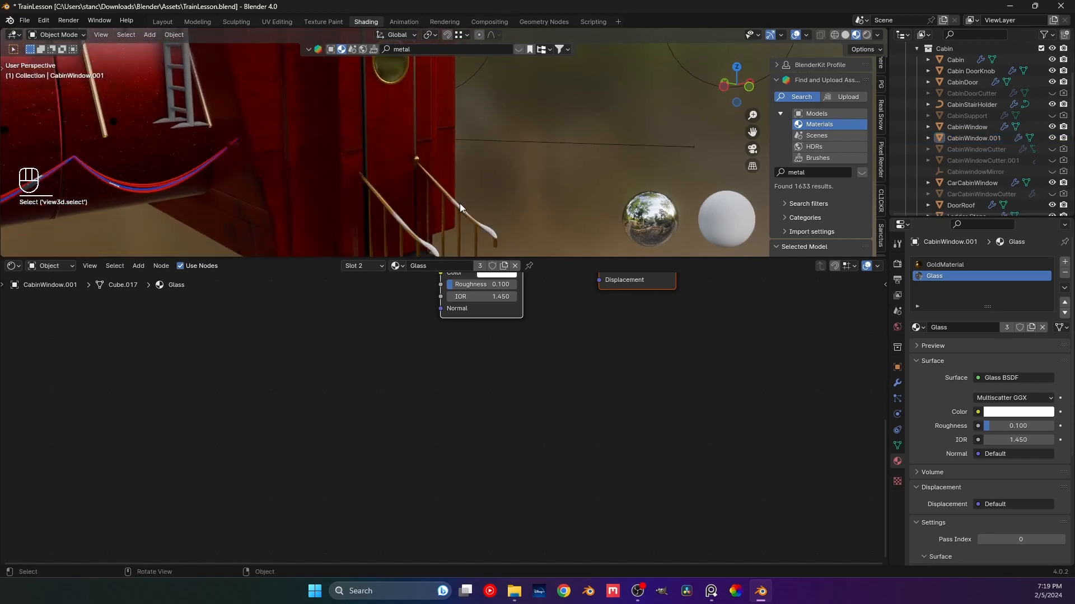
scroll(448, 207, up, 4)
shift+middle_drag(442, 214, 438, 137)
scroll(438, 138, down, 3)
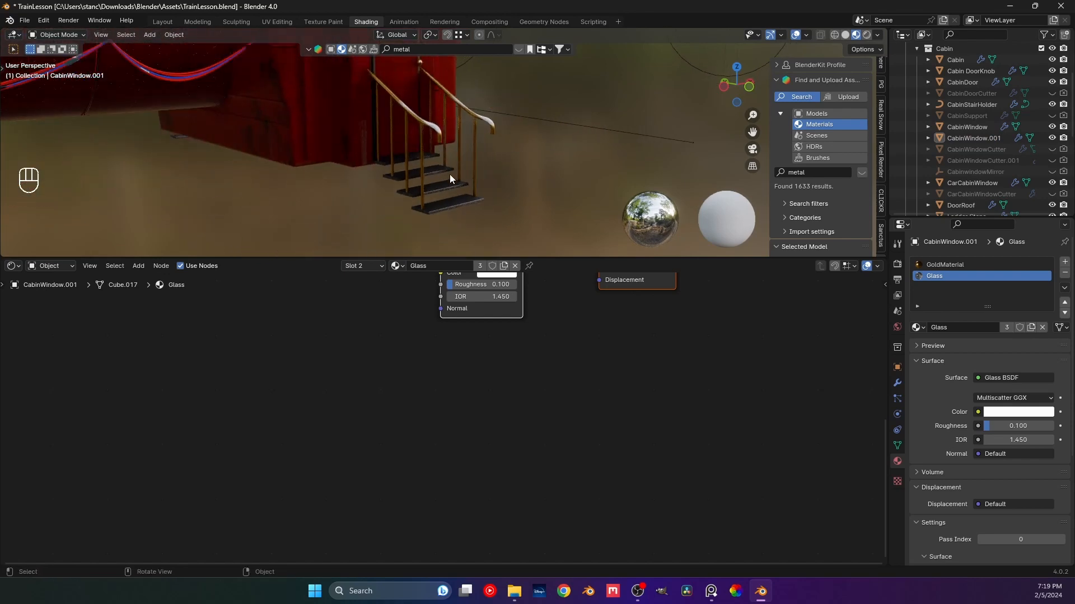
shift+middle_drag(479, 194, 447, 201)
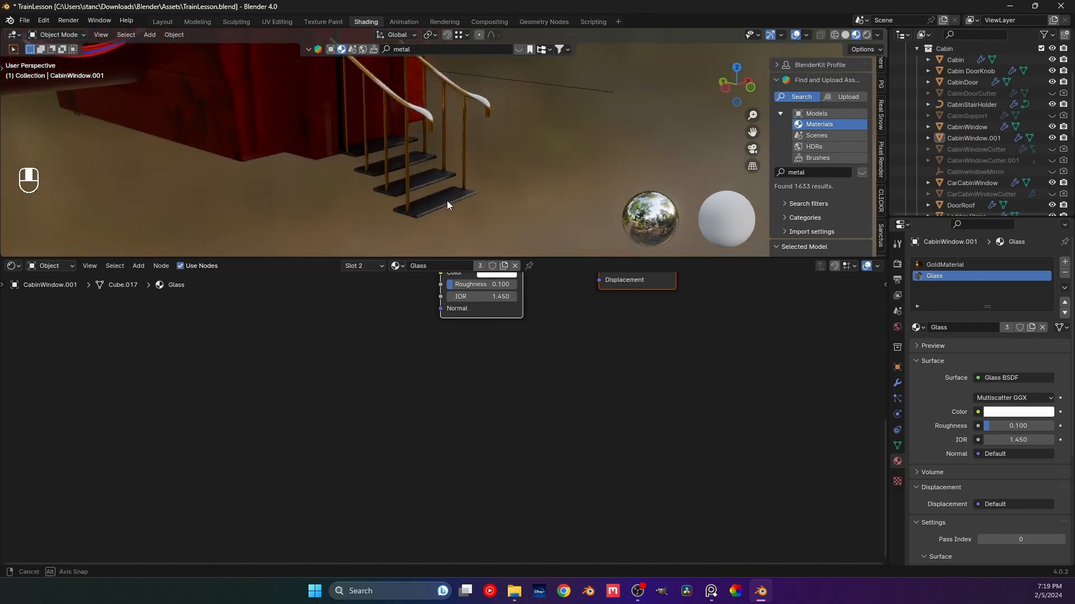
scroll(442, 199, up, 1)
click(442, 199)
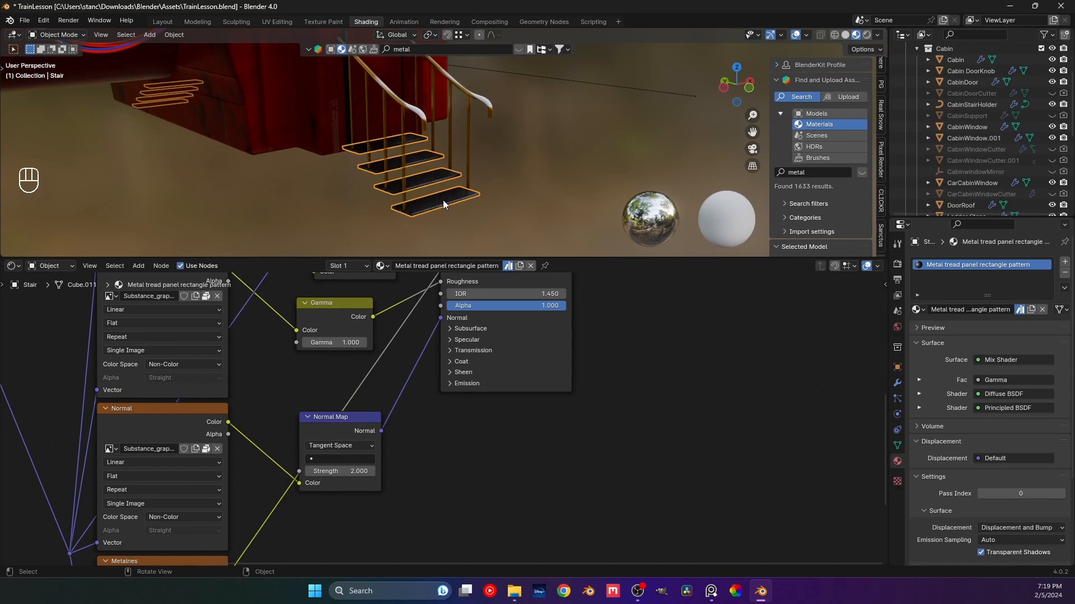
- Examine the metal tread material on the cabin stairs from several angles, including from above
middle_drag(443, 200, 442, 199)
scroll(442, 199, down, 5)
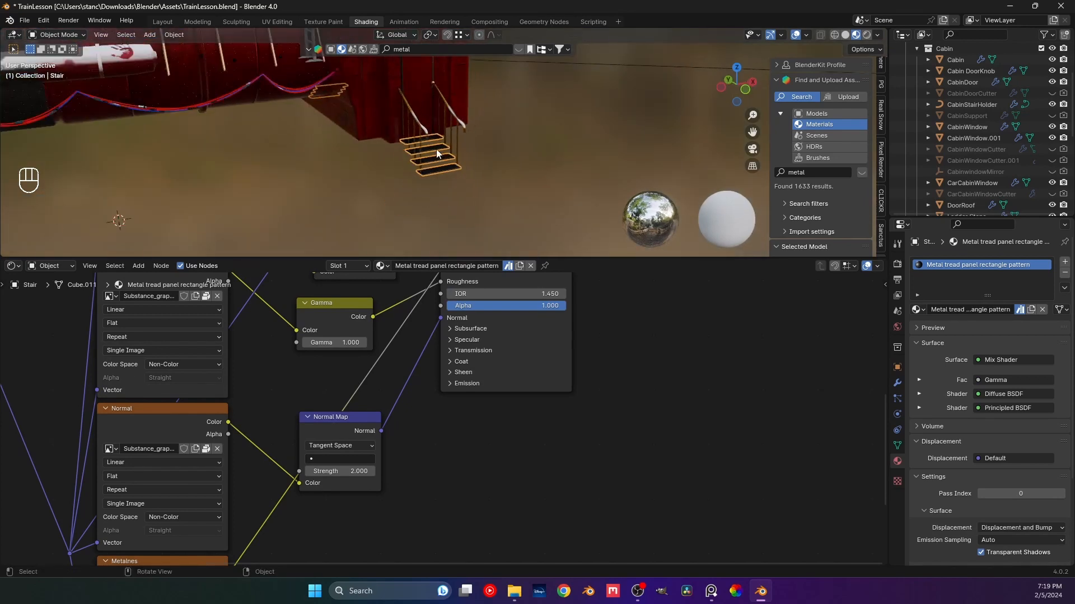
shift+middle_drag(439, 152, 460, 197)
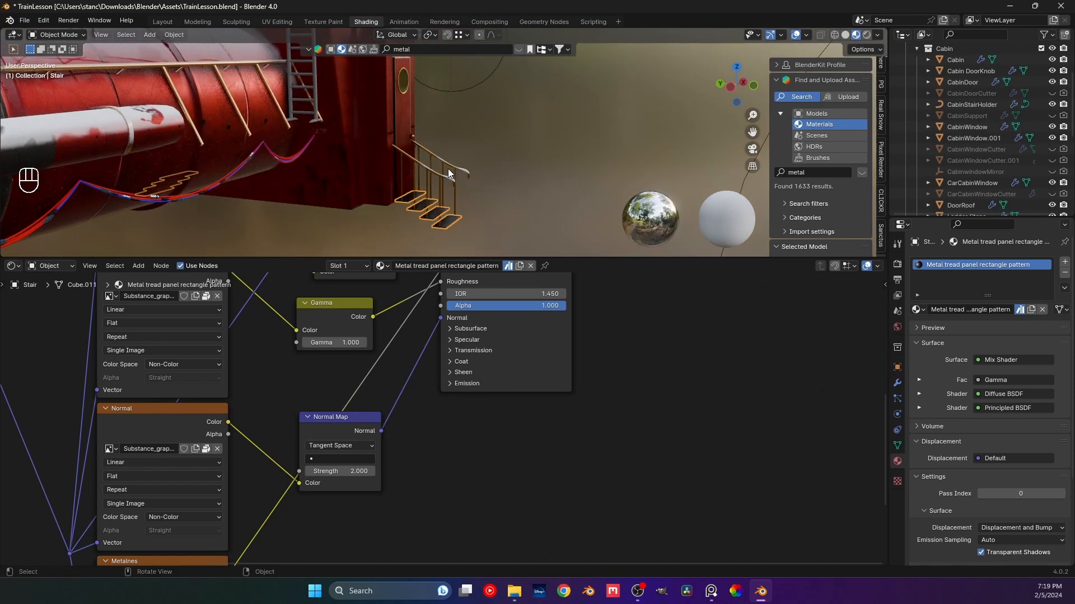
scroll(442, 191, up, 4)
shift+middle_drag(449, 197, 451, 154)
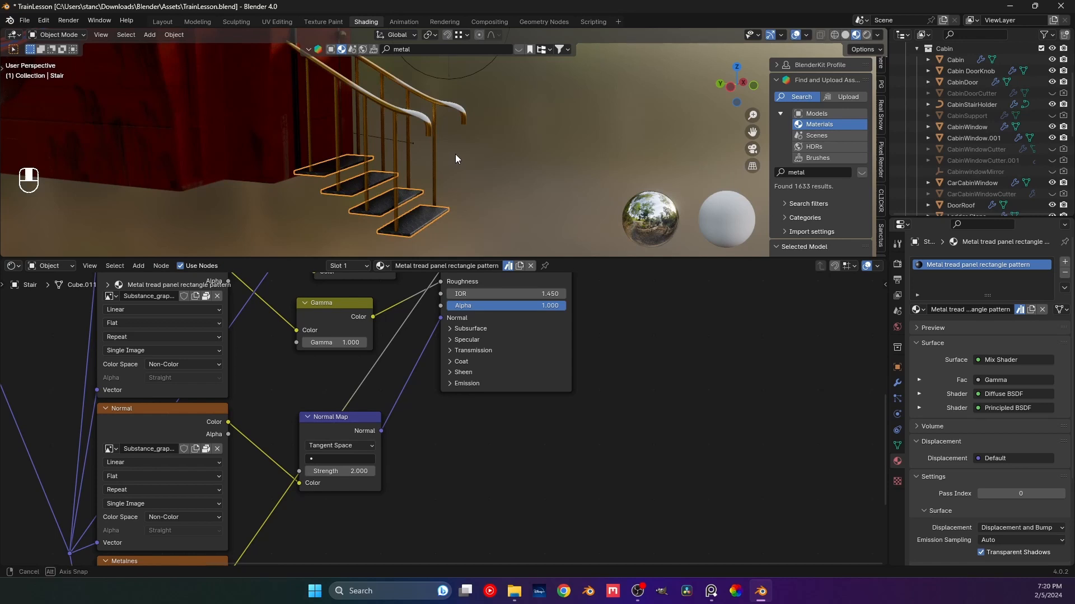
middle_drag(455, 153, 398, 142)
key(KP_7)
scroll(375, 197, up, 4)
scroll(358, 118, down, 4)
middle_drag(343, 183, 377, 134)
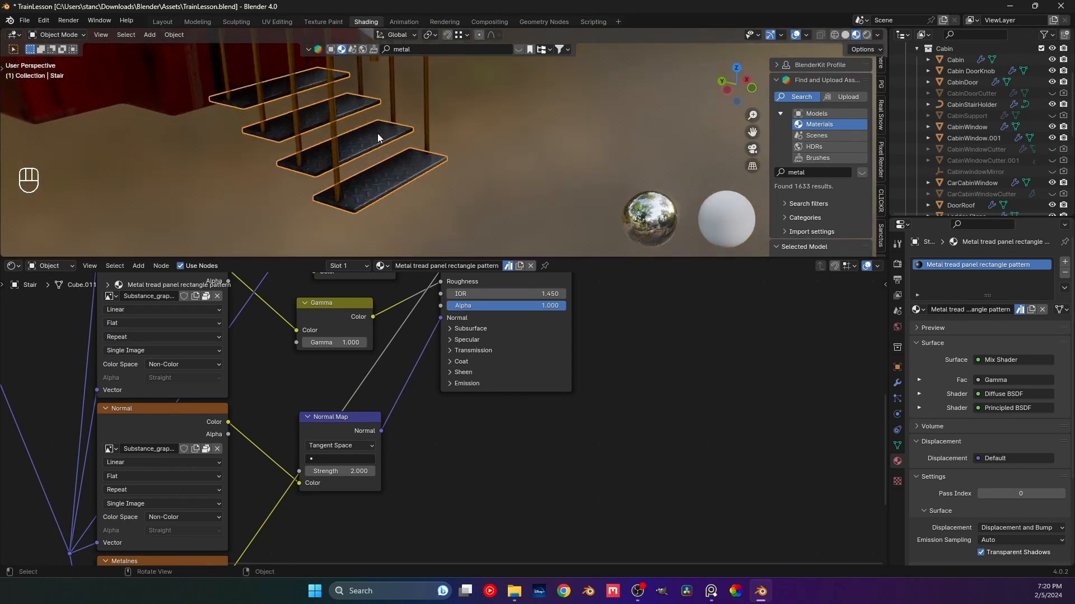
- Group all nodes of the stair tread material except Material Output into one node group, and return to the main node tree
scroll(425, 397, down, 5)
scroll(425, 395, down, 3)
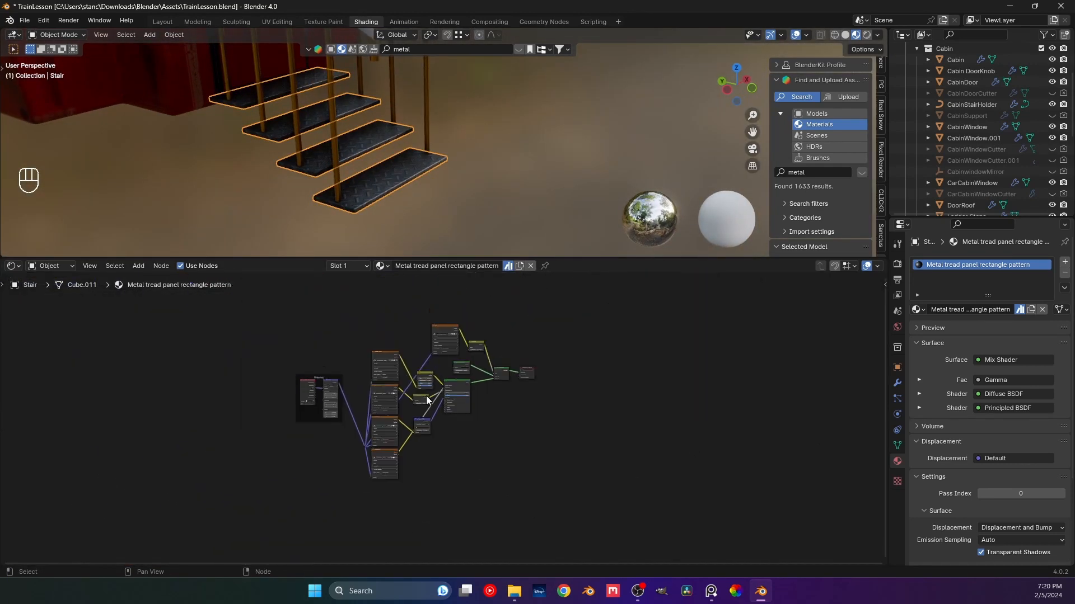
drag(487, 460, 287, 325)
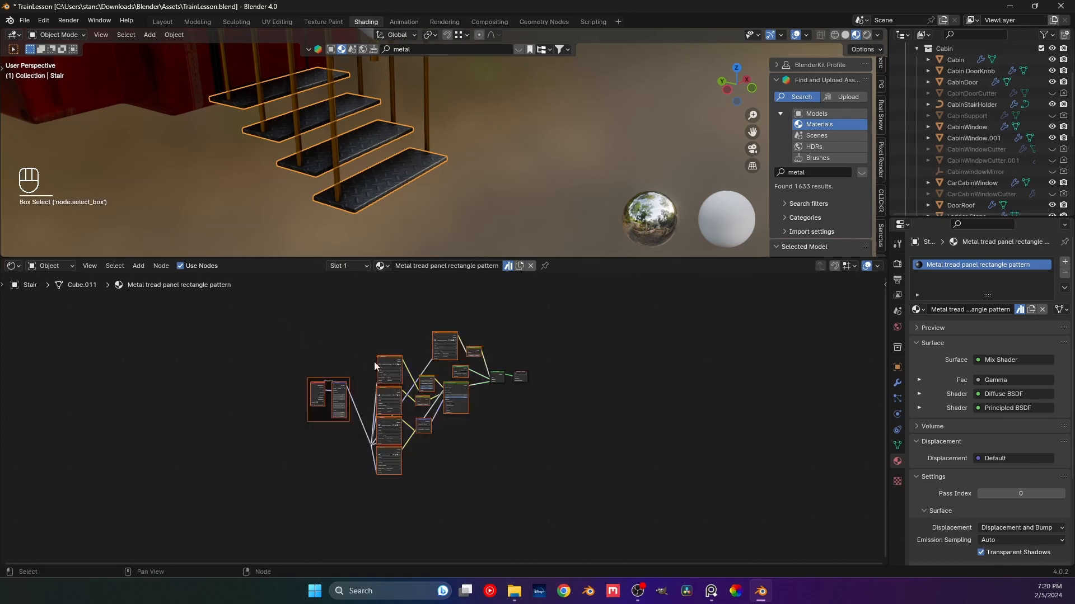
drag(490, 484, 287, 312)
scroll(520, 409, up, 4)
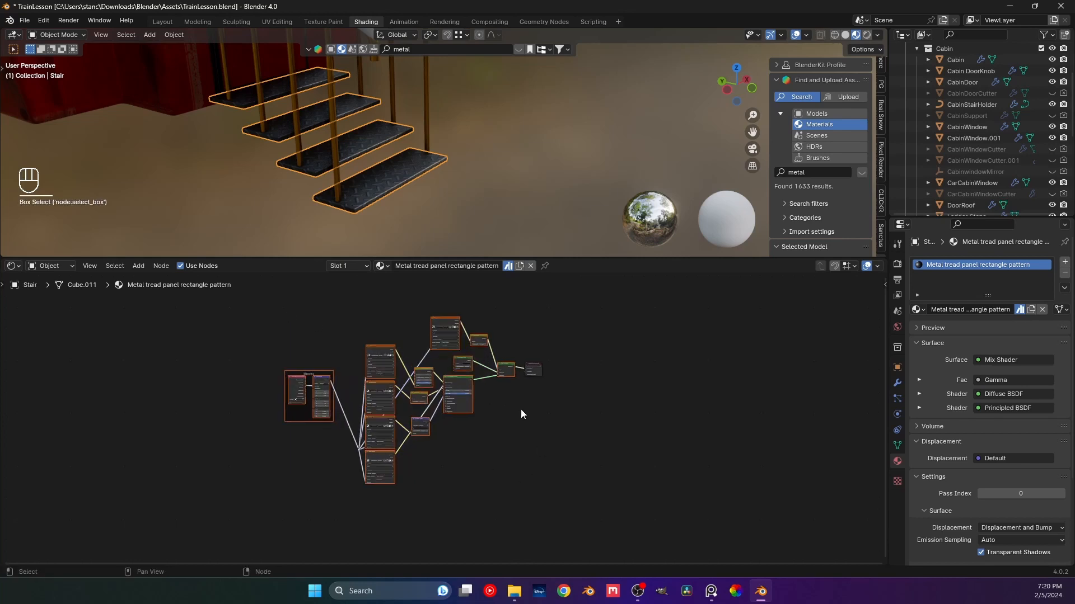
shift+middle_drag(538, 380, 434, 435)
scroll(437, 432, up, 4)
shift+middle_drag(476, 369, 436, 422)
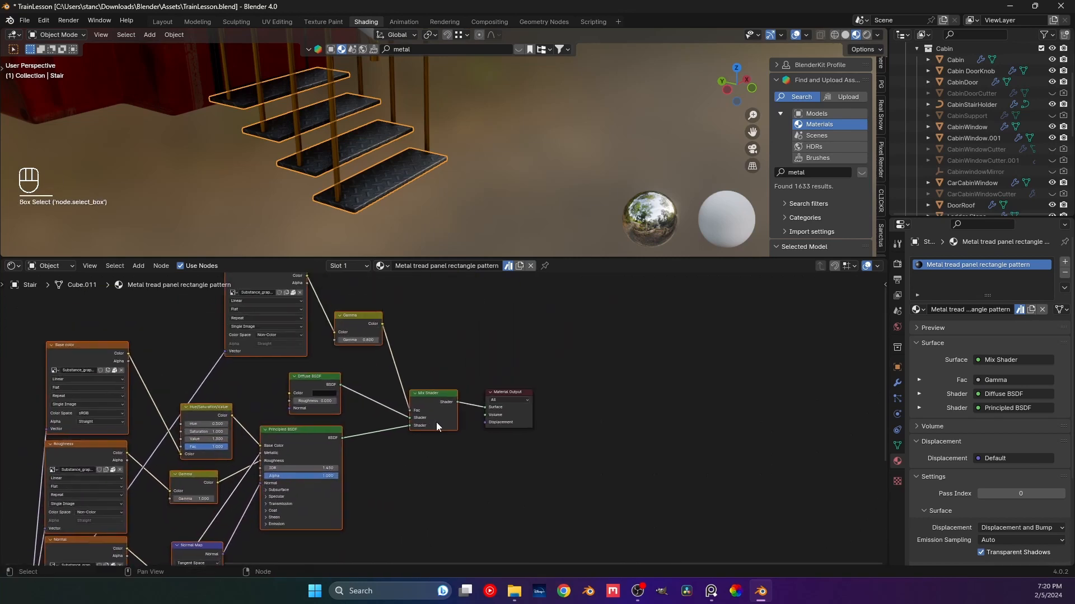
scroll(435, 425, down, 3)
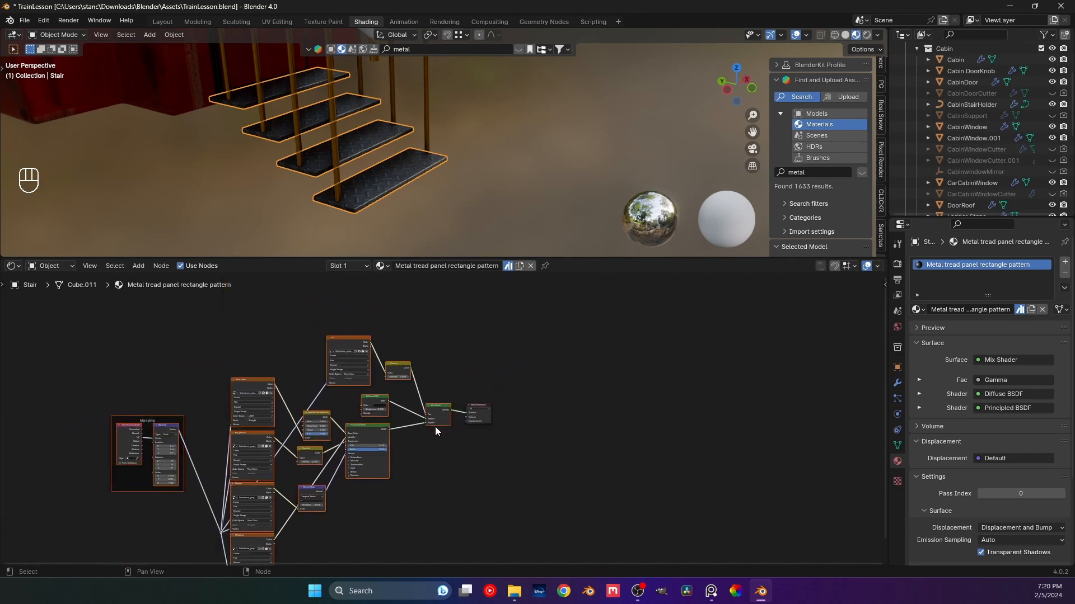
key(ctrl+g)
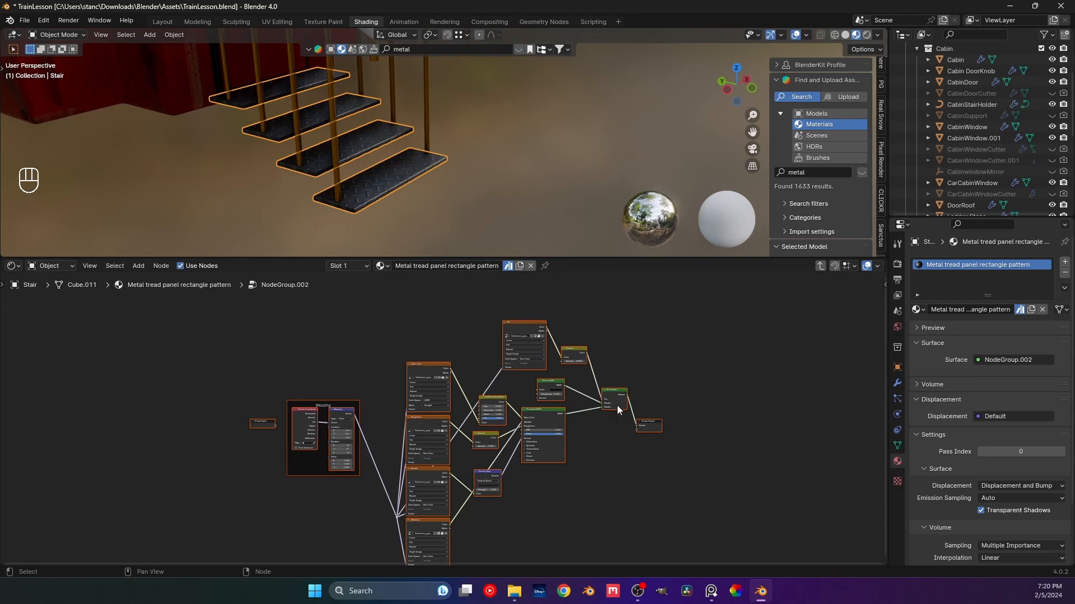
key(Tab)
- Rename the node group Stair metal, and reposition it and the Material Output node with free space between them
scroll(287, 465, up, 3)
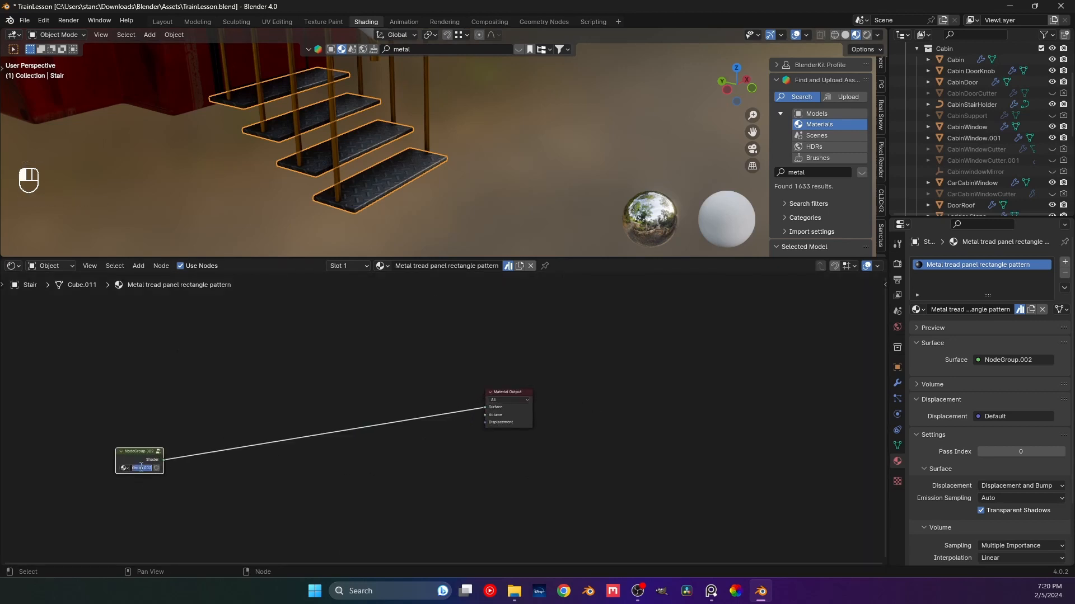
text(Stair metal)
key(Return)
drag(143, 450, 369, 367)
scroll(442, 422, up, 1)
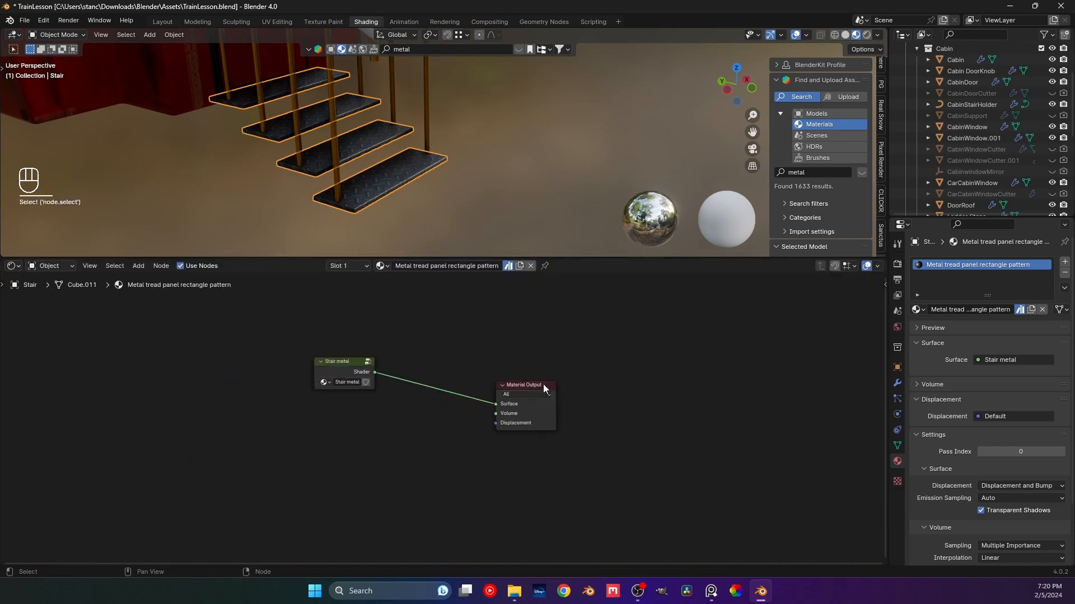
drag(543, 384, 617, 366)
click(449, 414)
- Add a Gradient Texture below the Stair metal group, fed by Mapping and Texture Coordinate nodes
scroll(449, 414, up, 1)
shift+middle_drag(399, 195, 452, 193)
scroll(397, 217, up, 2)
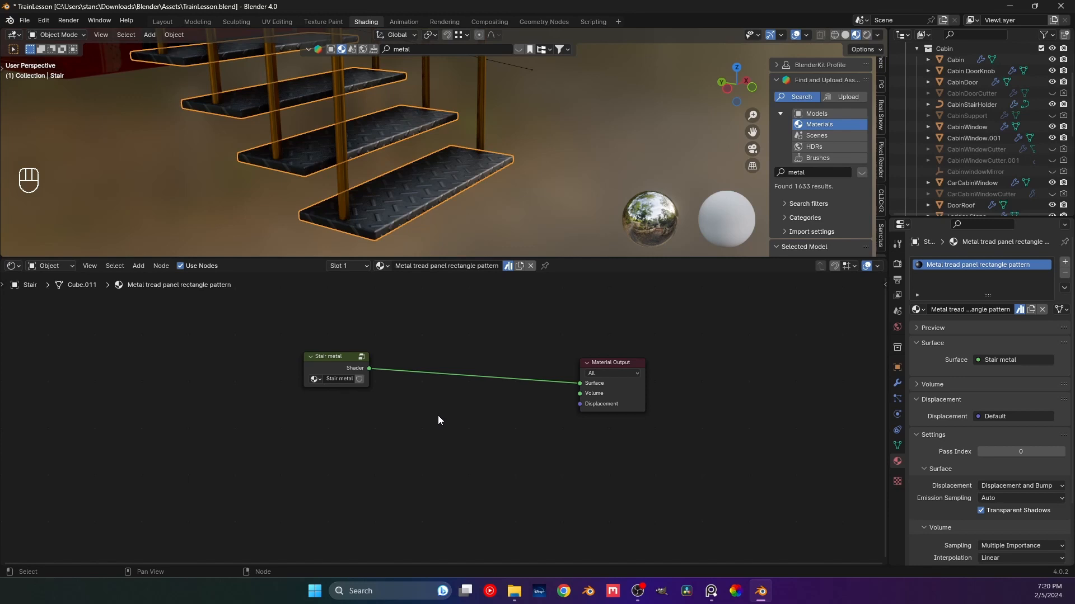
key(shift+a)
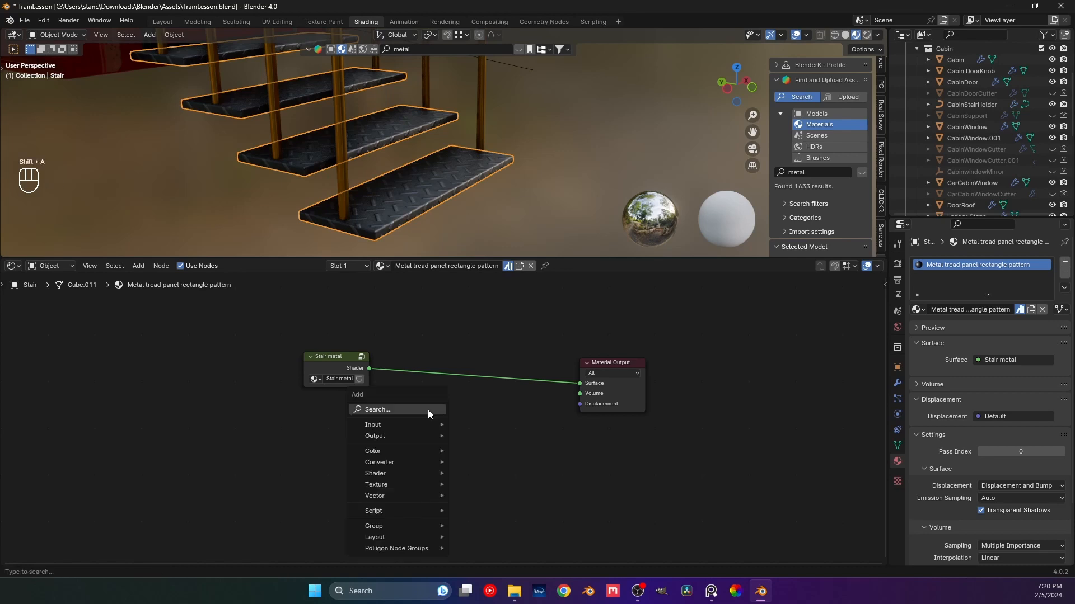
click(428, 409)
text(gr)
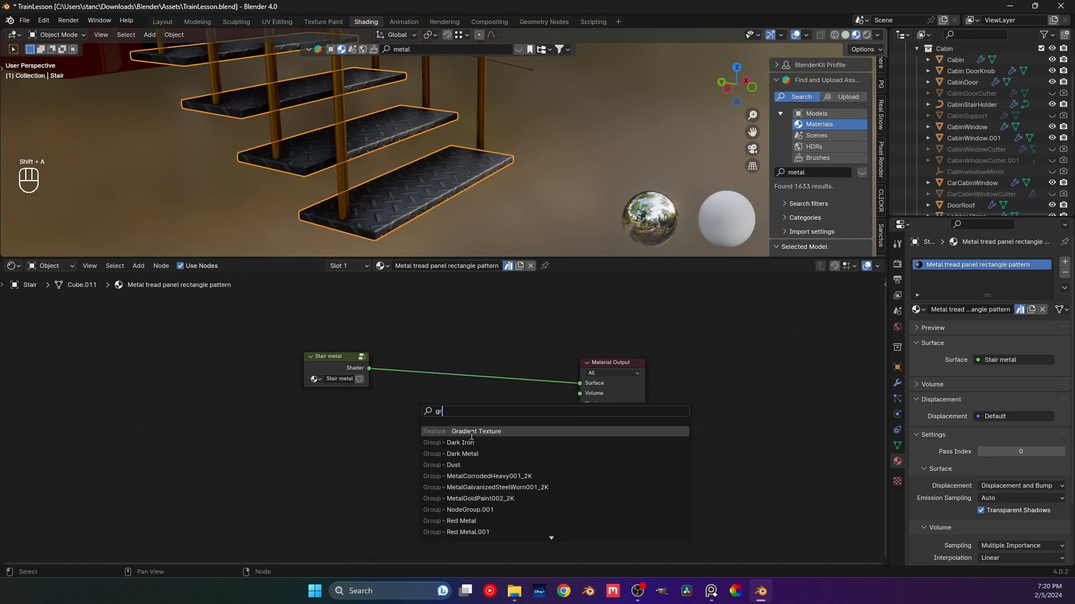
click(465, 433)
click(309, 429)
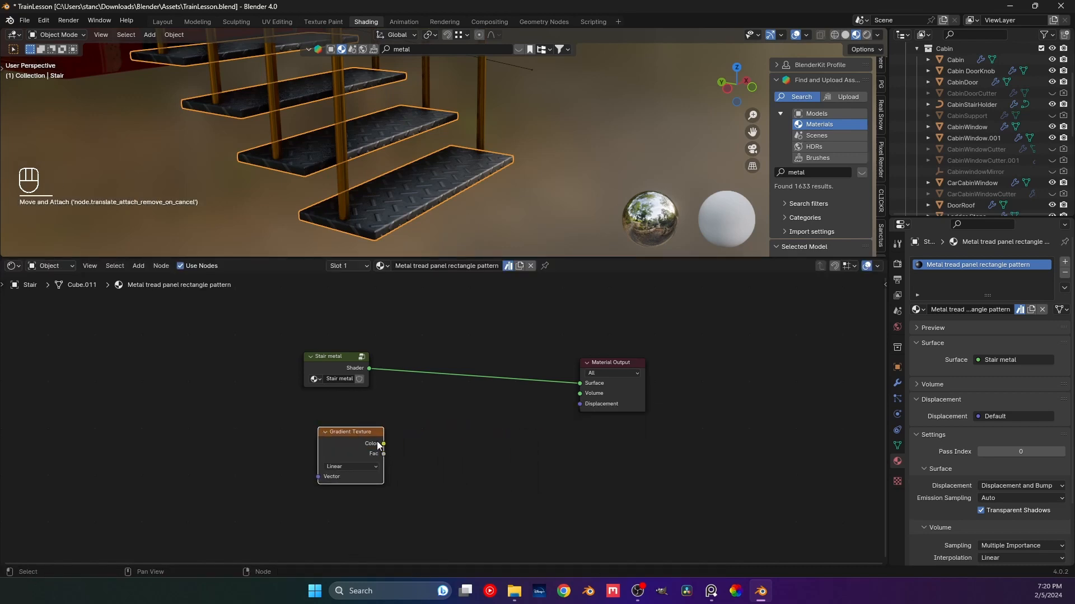
click(352, 445)
key(ctrl+t)
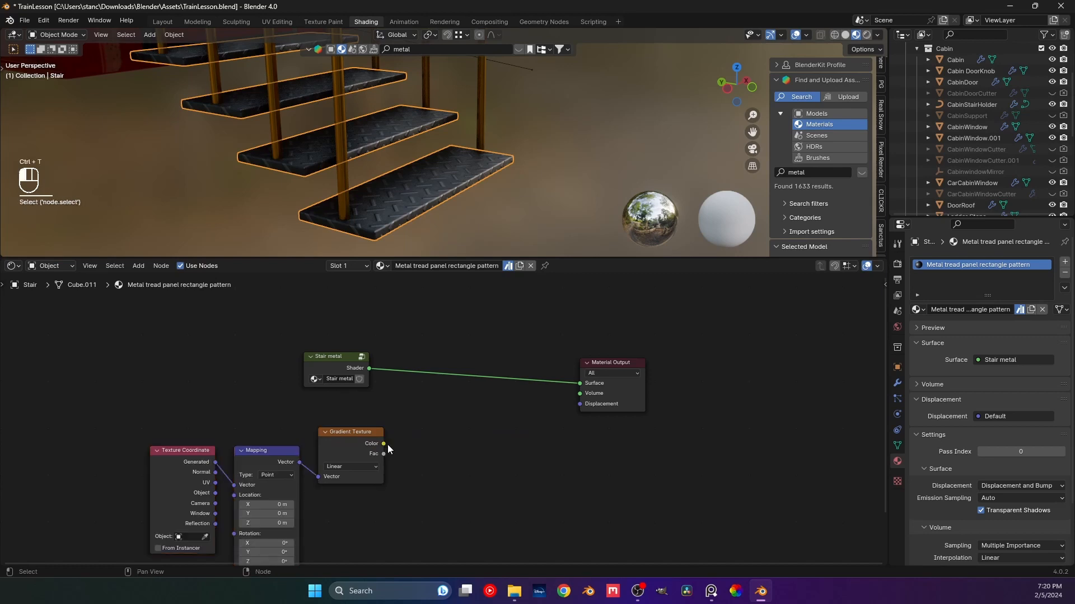
- Add a Color Ramp fed by the Gradient Texture's Color output, and preview it on the stair treads
drag(384, 444, 434, 442)
text(c)
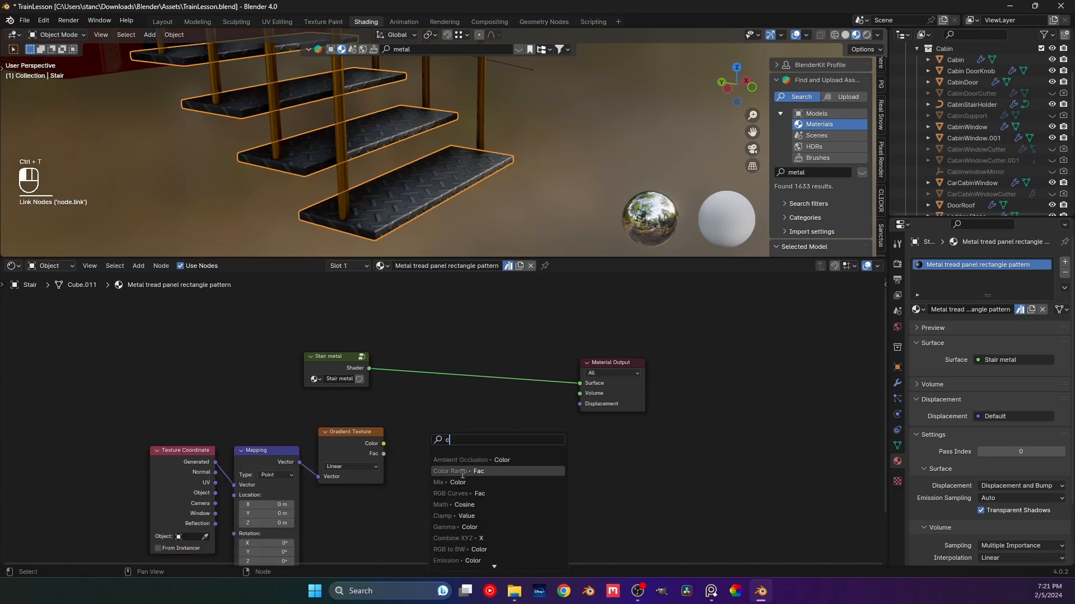
text(ol)
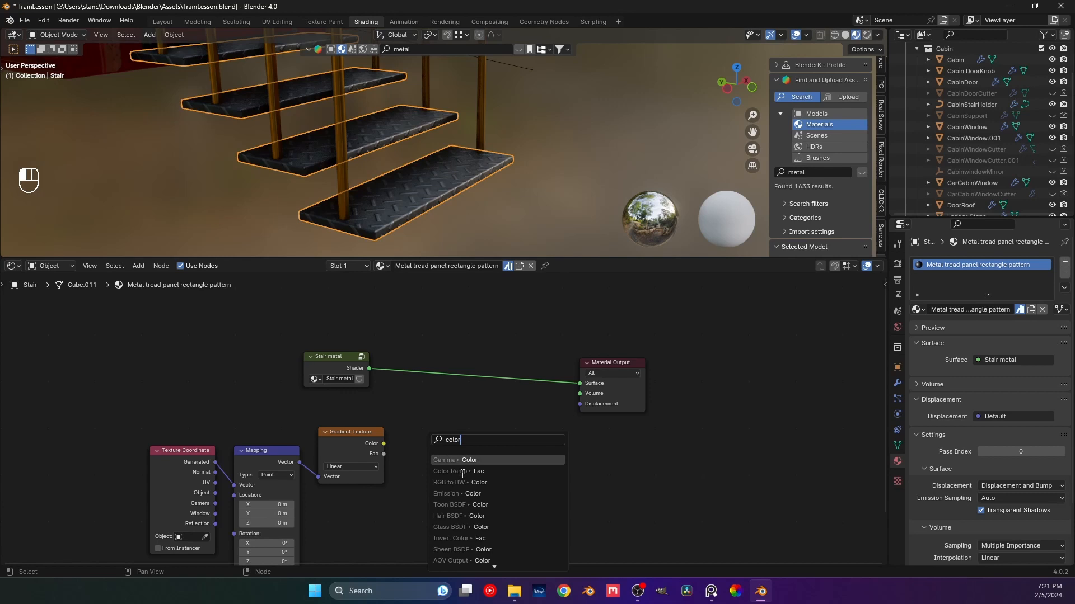
text(or)
click(462, 472)
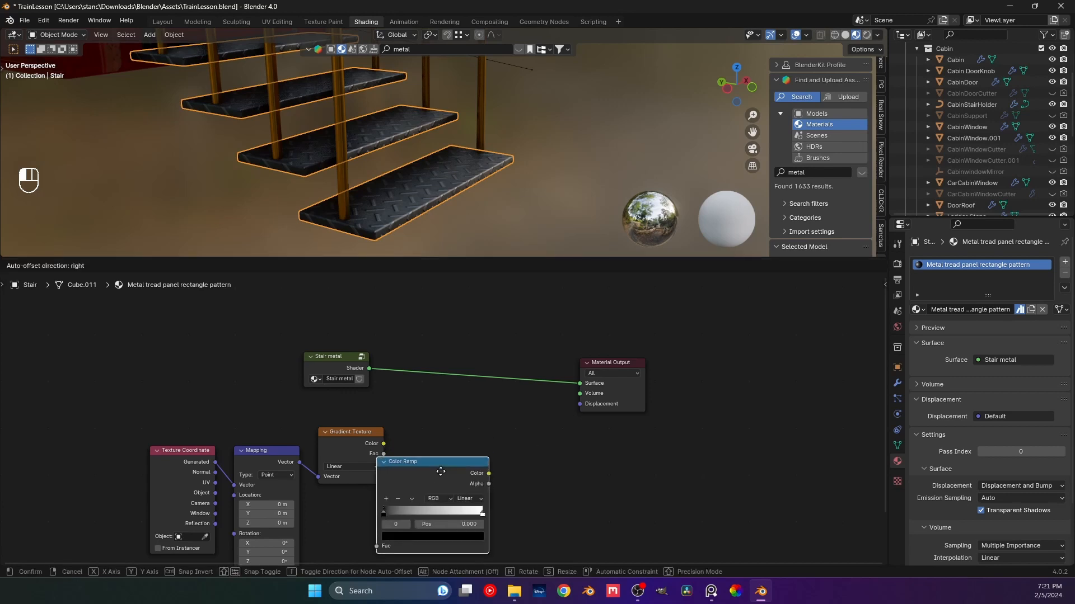
click(476, 452)
ctrl+shift+click(445, 422)
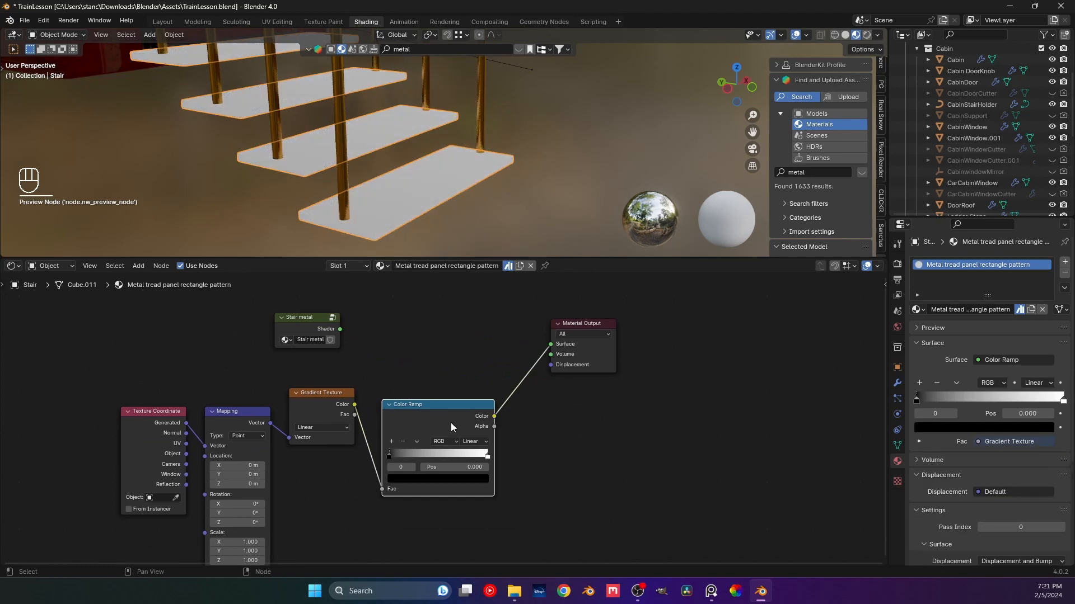
- Try the UV output as the Mapping vector for the gradient, and reconnect the Generated output
middle_drag(402, 425, 480, 346)
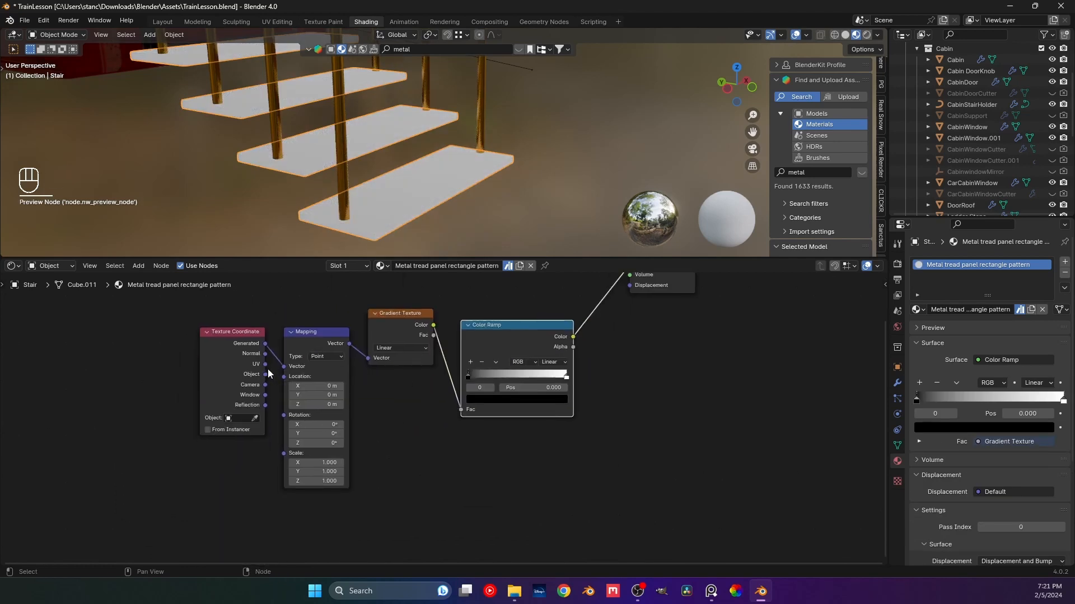
drag(265, 364, 285, 366)
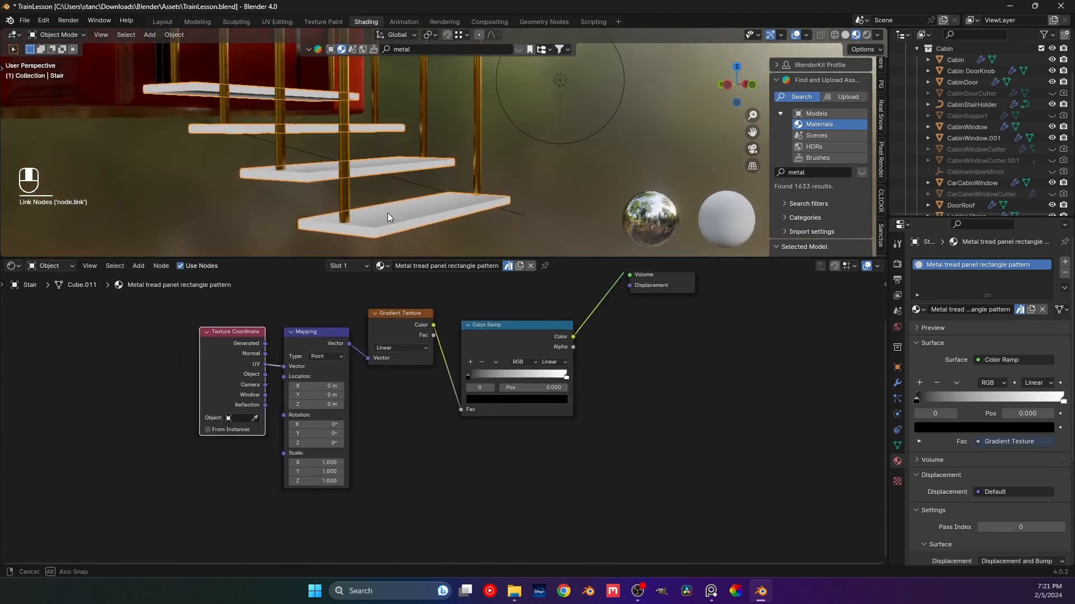
drag(266, 344, 284, 366)
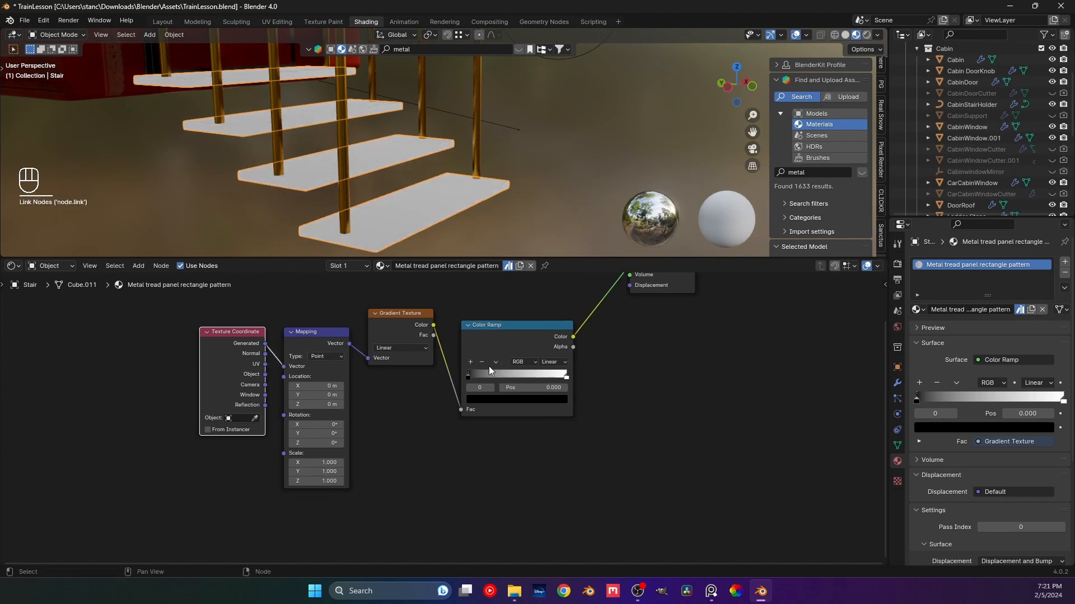
- Move the Color Ramp's black stop to 0.473 and set the Mapping node's Y rotation to 90°
drag(483, 373, 522, 374)
click(321, 433)
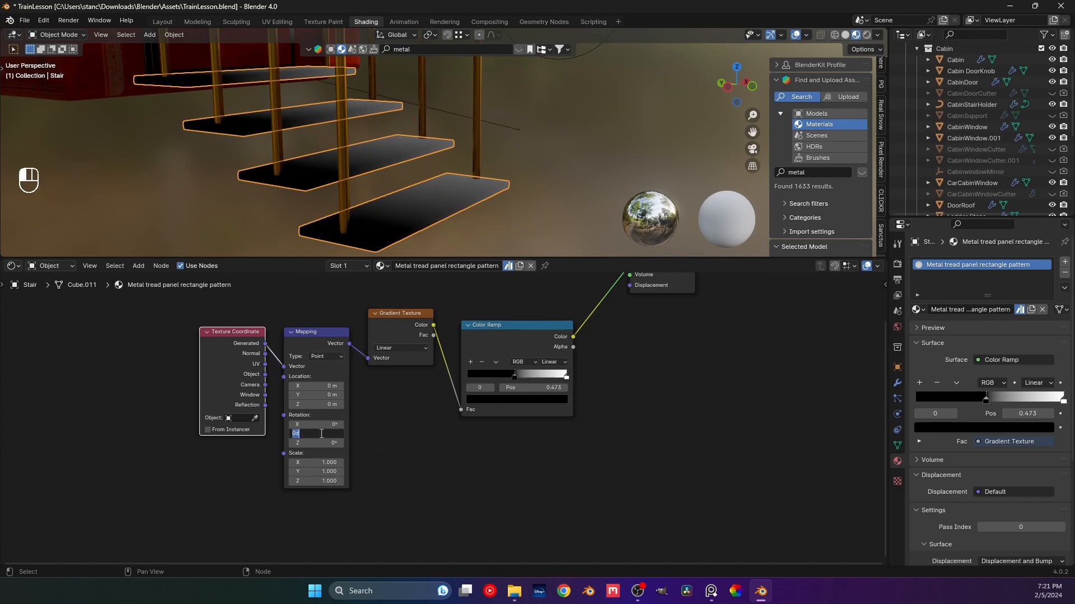
key(Return)
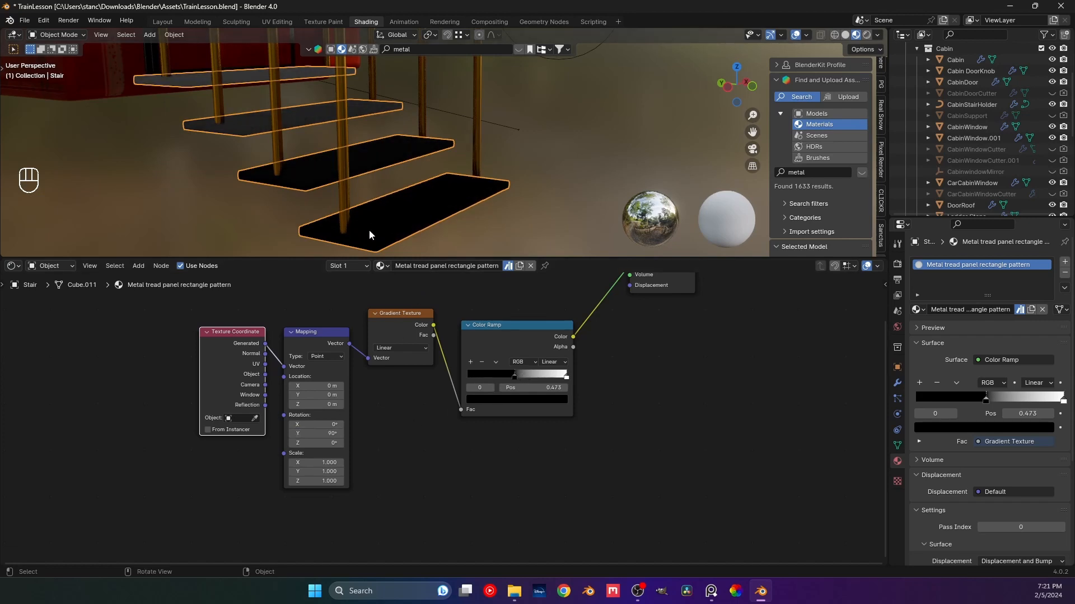
shift+middle_drag(386, 172, 432, 187)
middle_drag(415, 171, 422, 180)
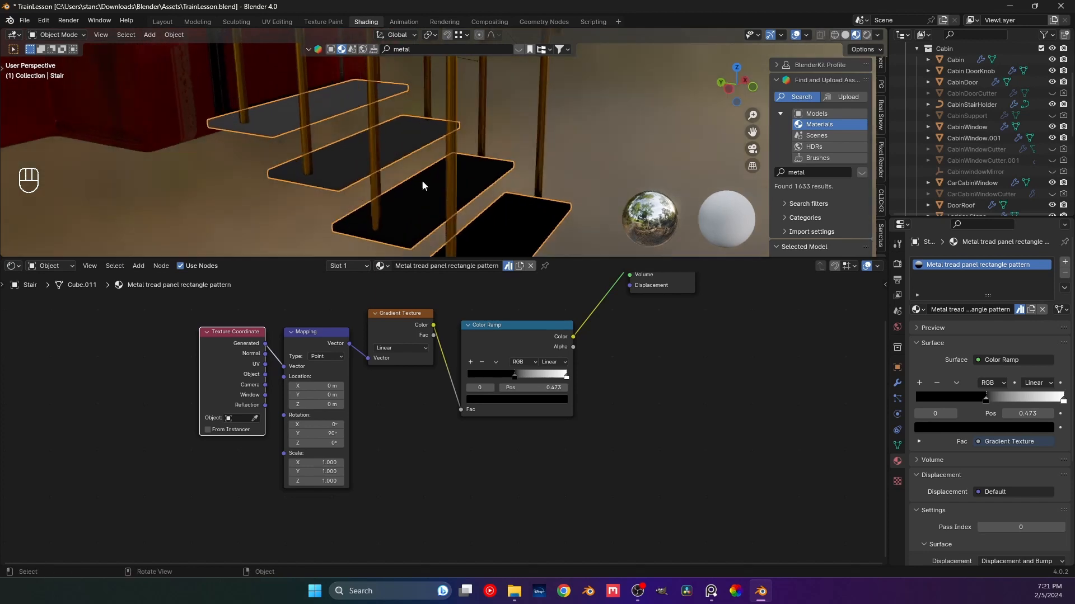
- Tighten the Color Ramp transition with the black stop at 0.459 and the white stop at 0.586
mouse_move(536, 373)
mouse_down()
mouse_move(456, 377)
mouse_move(548, 378)
mouse_move(515, 375)
mouse_up()
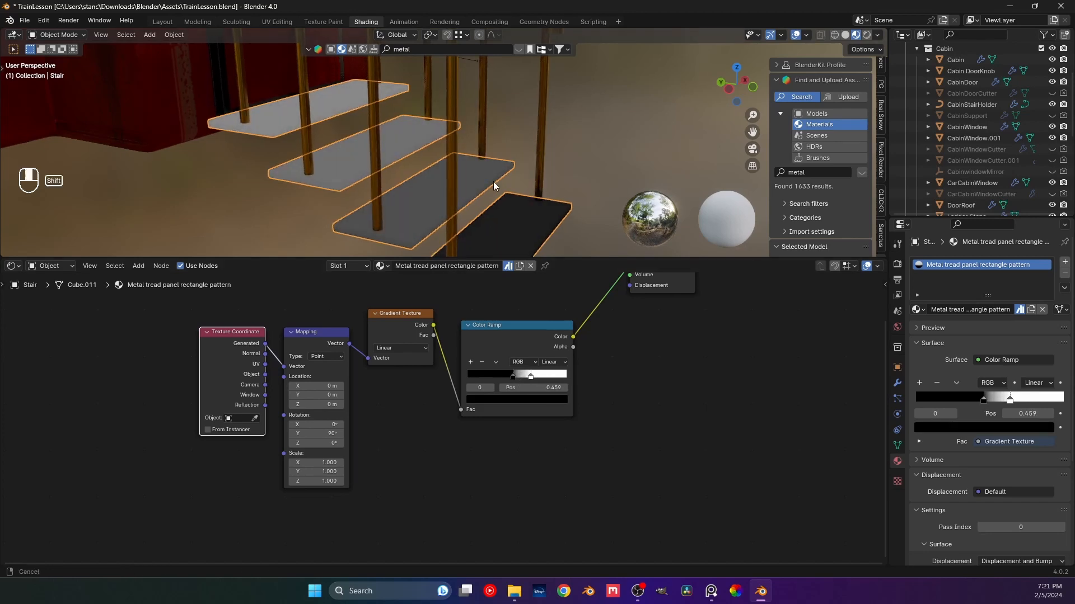
middle_drag(493, 181, 477, 144)
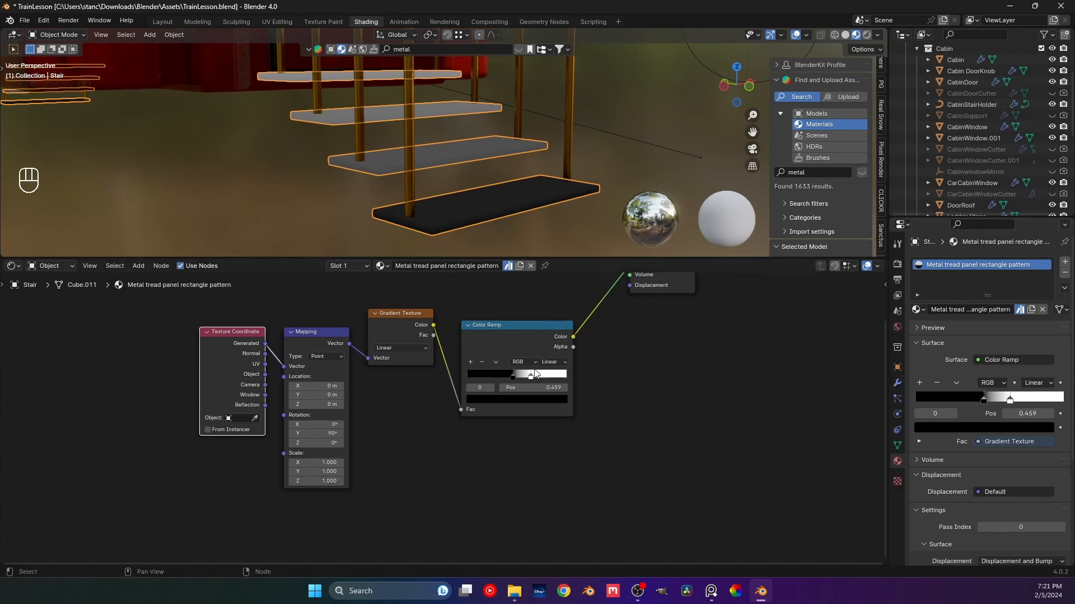
mouse_move(530, 376)
mouse_down()
mouse_move(519, 377)
mouse_move(569, 382)
mouse_move(526, 383)
mouse_up()
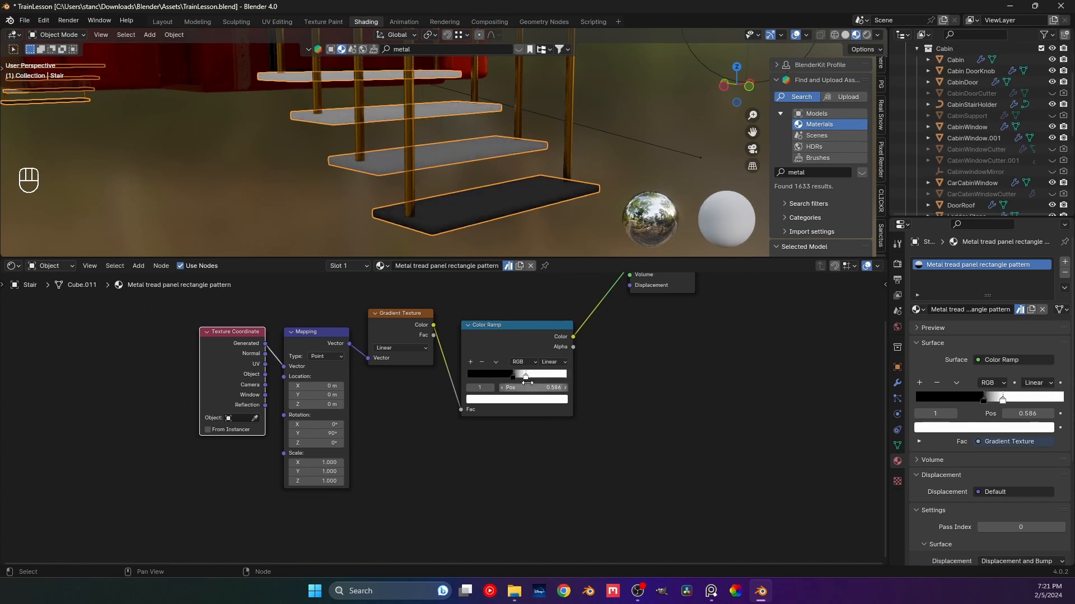
- Feed the UV output into the Mapping vector and bring both Color Ramp stops together, with the white stop at 0.541
scroll(512, 419, down, 3)
middle_drag(502, 349, 458, 367)
scroll(323, 418, up, 5)
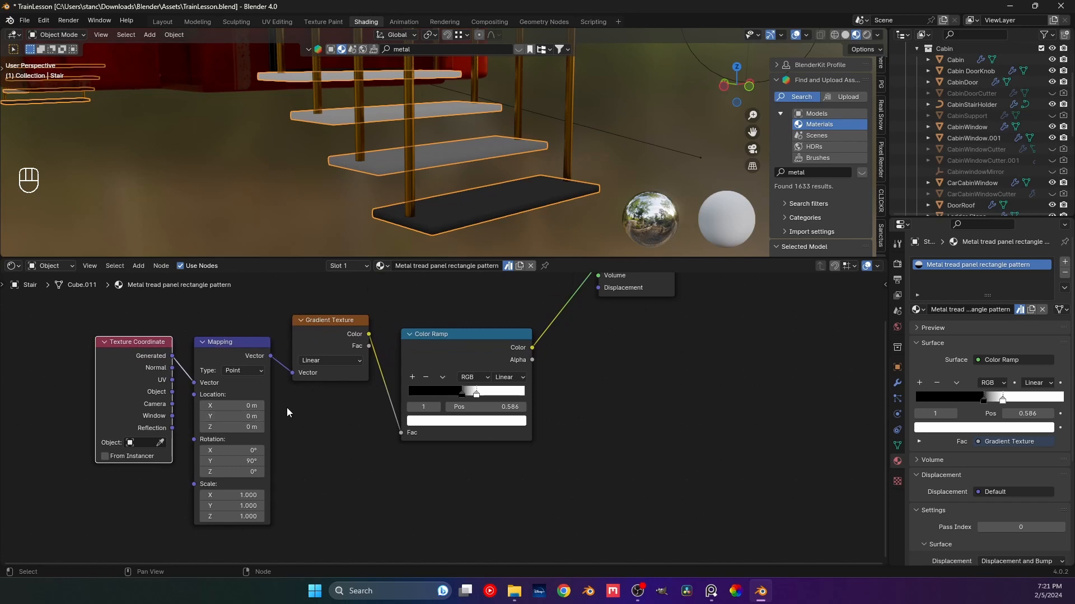
drag(172, 380, 193, 383)
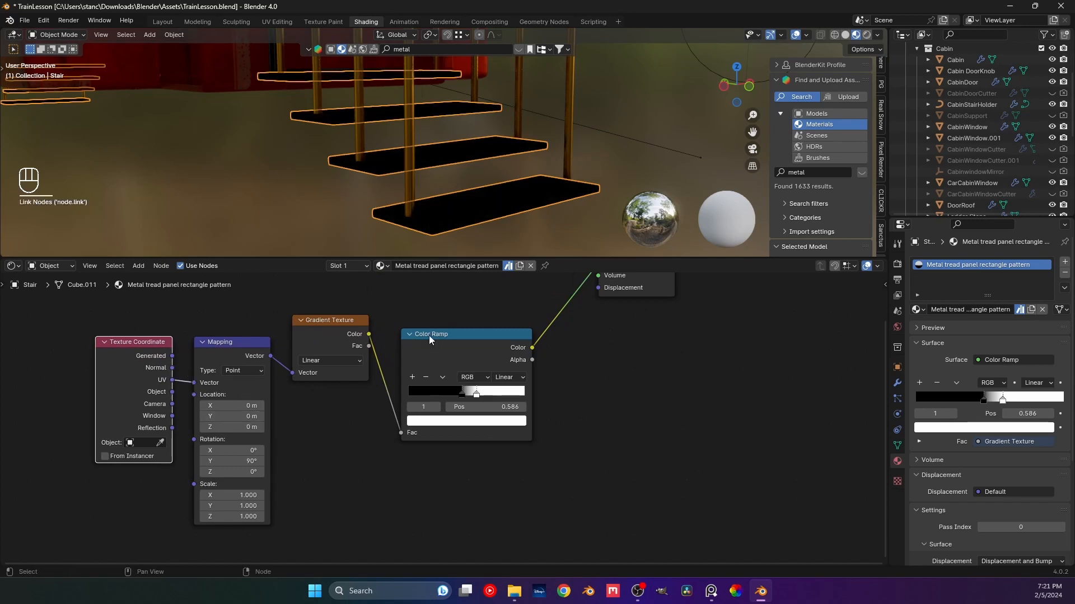
drag(462, 392, 542, 392)
drag(409, 391, 464, 403)
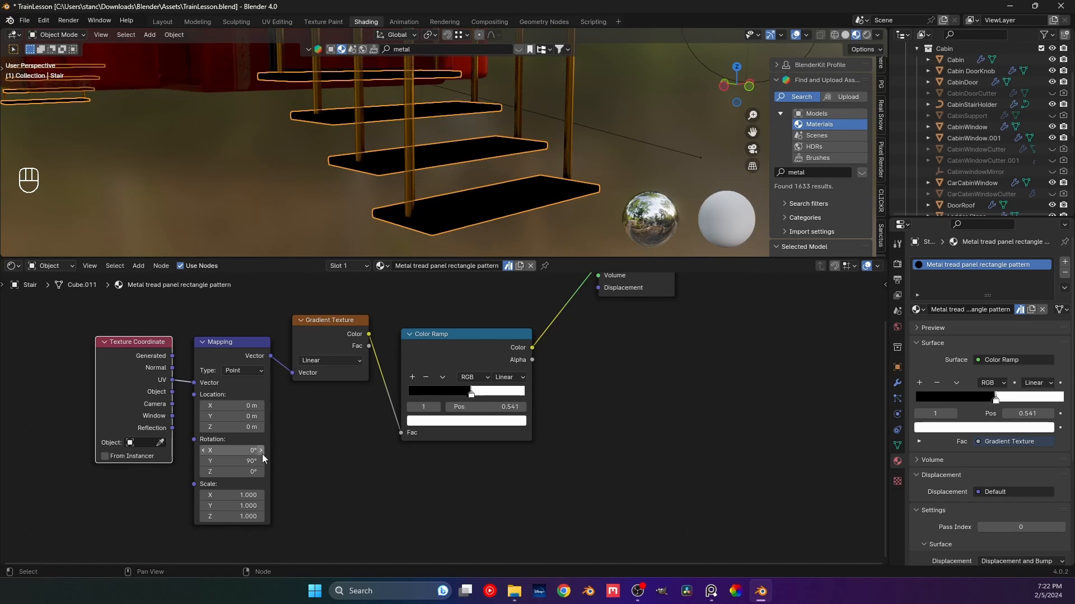
- Set the Mapping node's Y rotation to 0°
double_click(240, 463)
text(0)
key(Return)
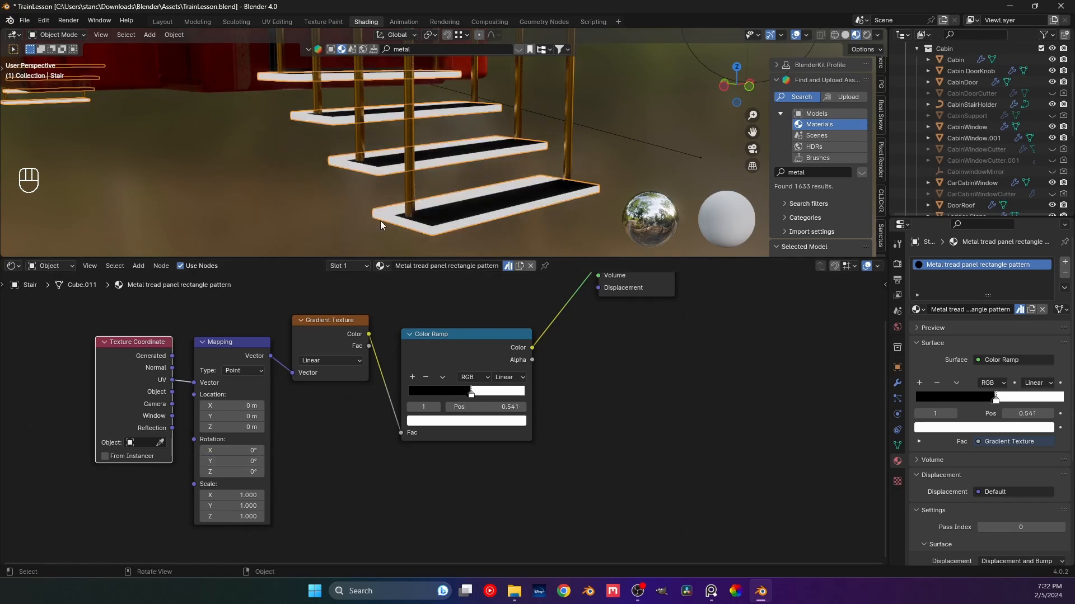
- Move the Color Ramp's black stop to 0.677, with the white stop just beyond it
ctrl+middle_drag(434, 216, 475, 200)
ctrl+middle_drag(455, 163, 452, 197)
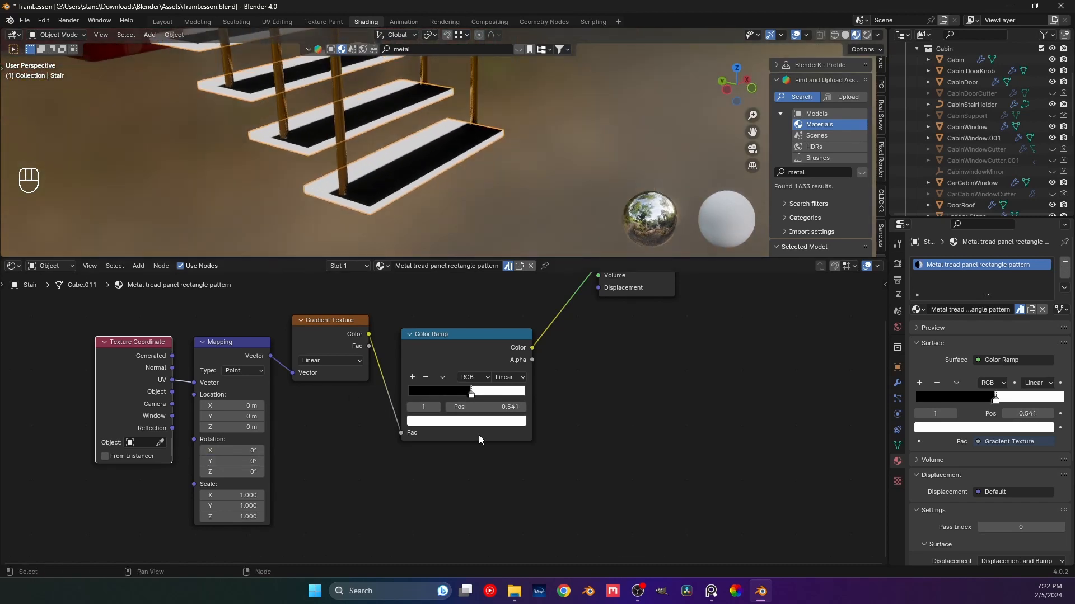
mouse_move(478, 396)
mouse_down()
mouse_move(502, 394)
mouse_move(451, 396)
mouse_move(485, 400)
mouse_up()
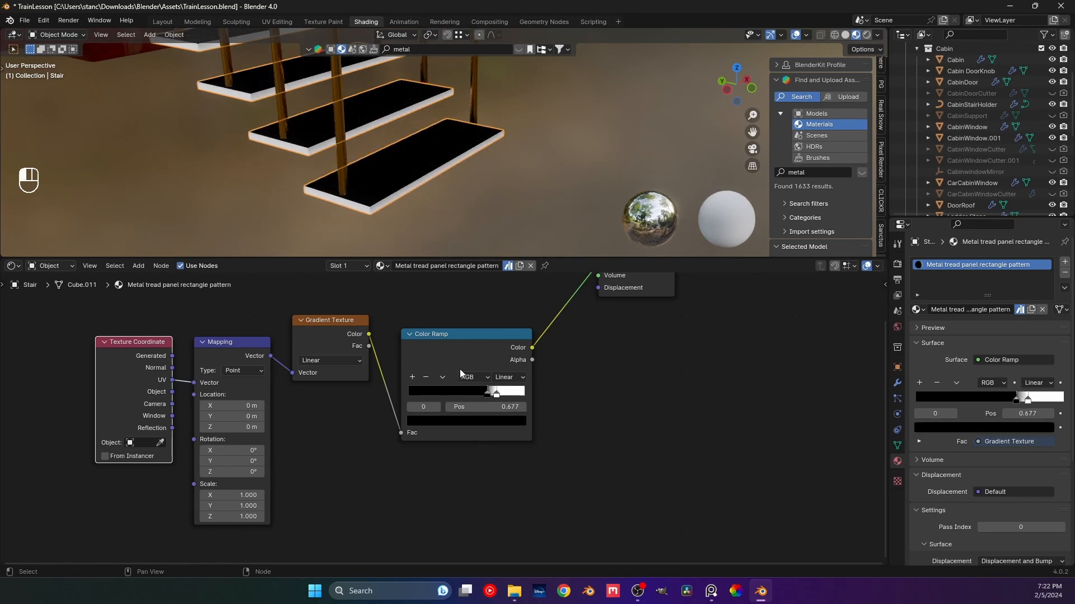
middle_drag(392, 213, 392, 164)
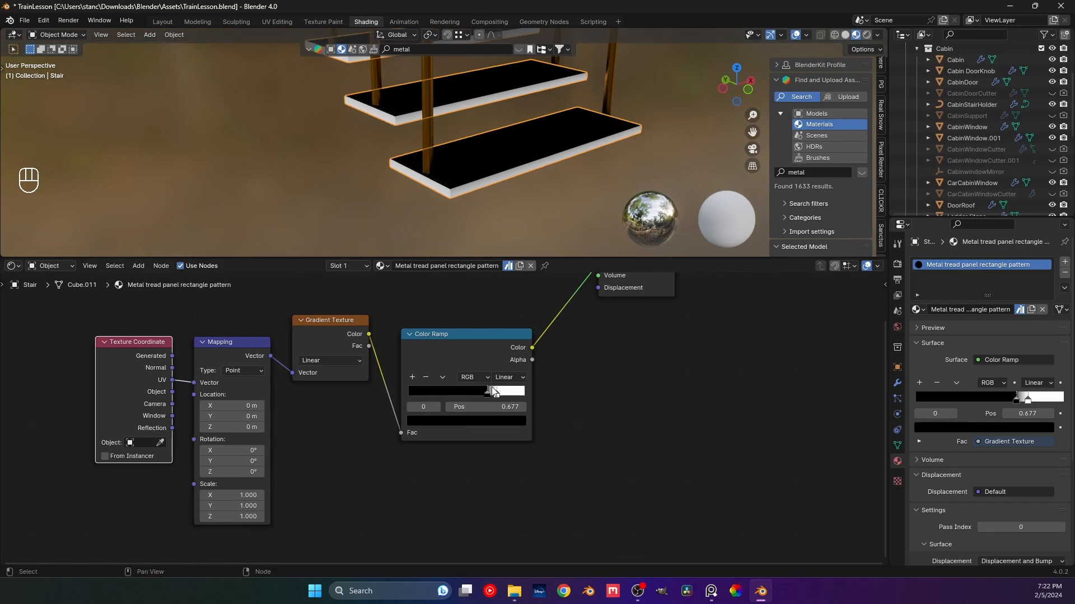
- Try the black stop at 0.600, a Mapping X rotation of 26.9° and deleting the Texture Coordinate node, and undo these edits
mouse_move(491, 389)
mouse_down()
mouse_move(427, 384)
mouse_move(475, 379)
mouse_up()
drag(231, 450, 243, 458)
key(ctrl+x)
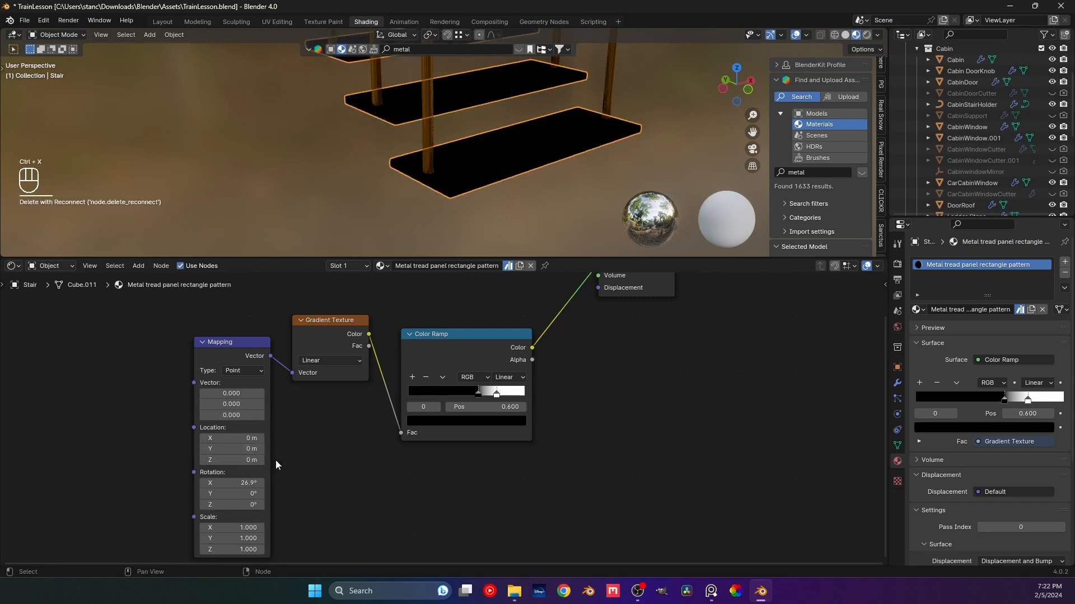
scroll(276, 460, down, 2)
key(ctrl+z)
key(ctrl+z)
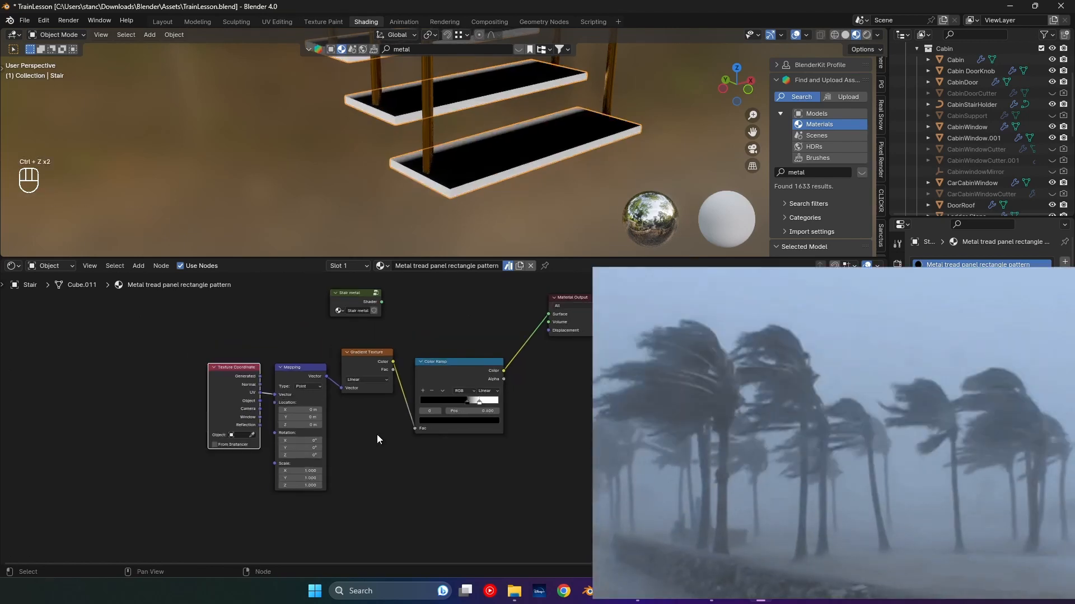
key(ctrl+z)
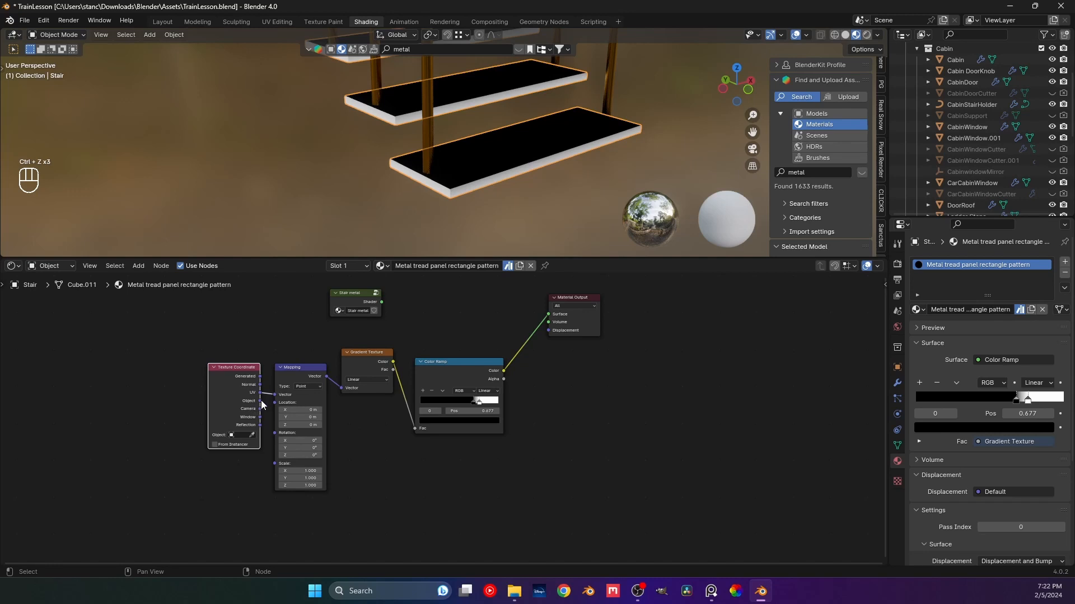
- Try the Object output as the Mapping vector and shift the Color Ramp's black stop toward the start of the ramp
drag(259, 401, 274, 395)
scroll(494, 178, down, 1)
scroll(493, 178, down, 2)
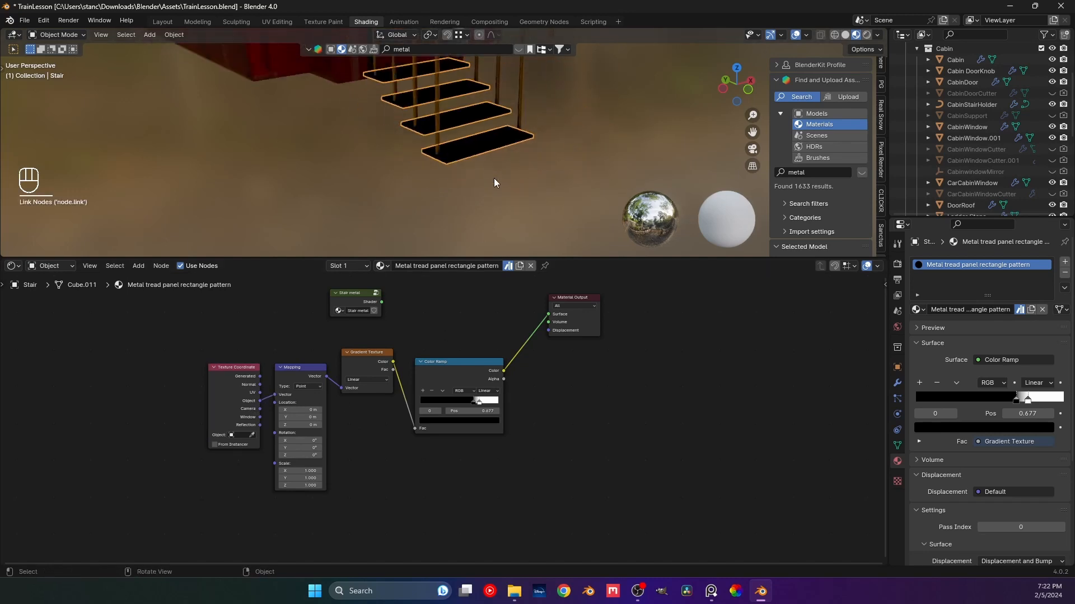
drag(468, 399, 441, 396)
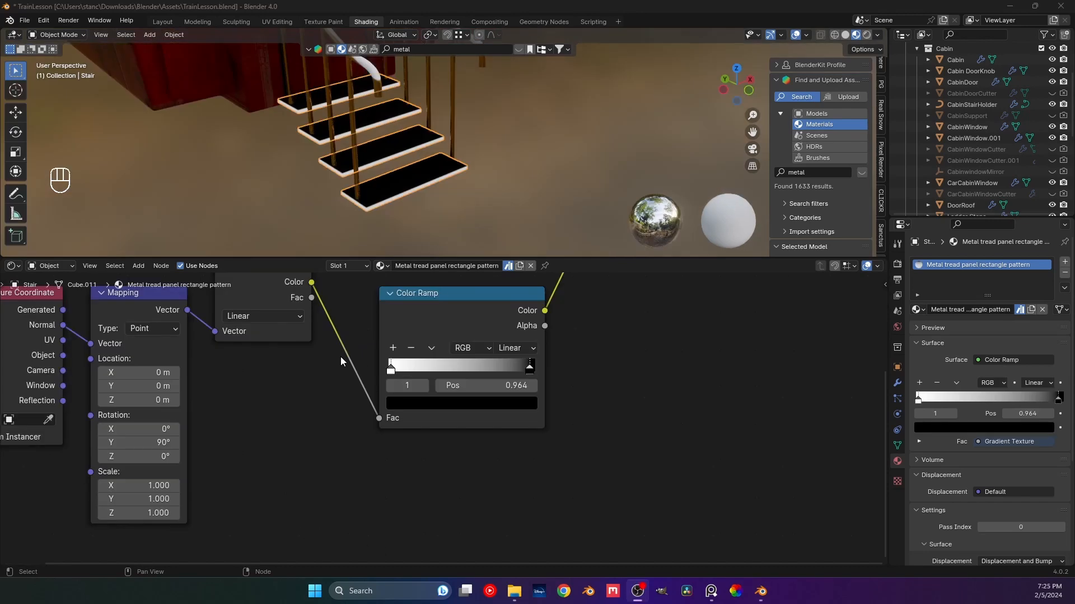
scroll(340, 357, down, 1)
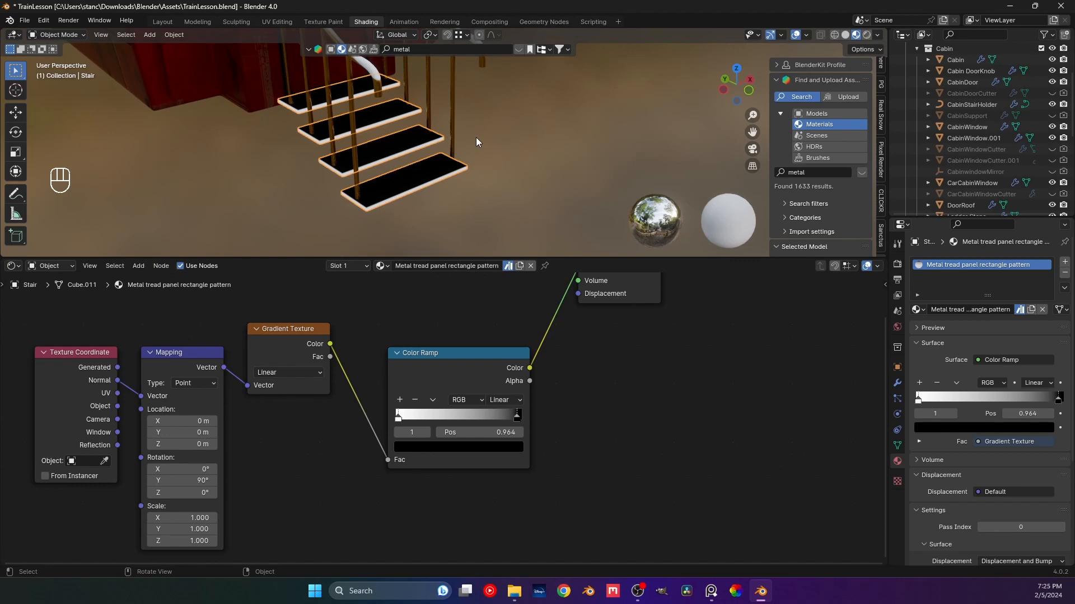
click(177, 485)
key(Return)
- Try to move the selected stair tread geometry along the global Y axis in the right orthographic view
middle_drag(493, 181, 510, 157)
key(KP_3)
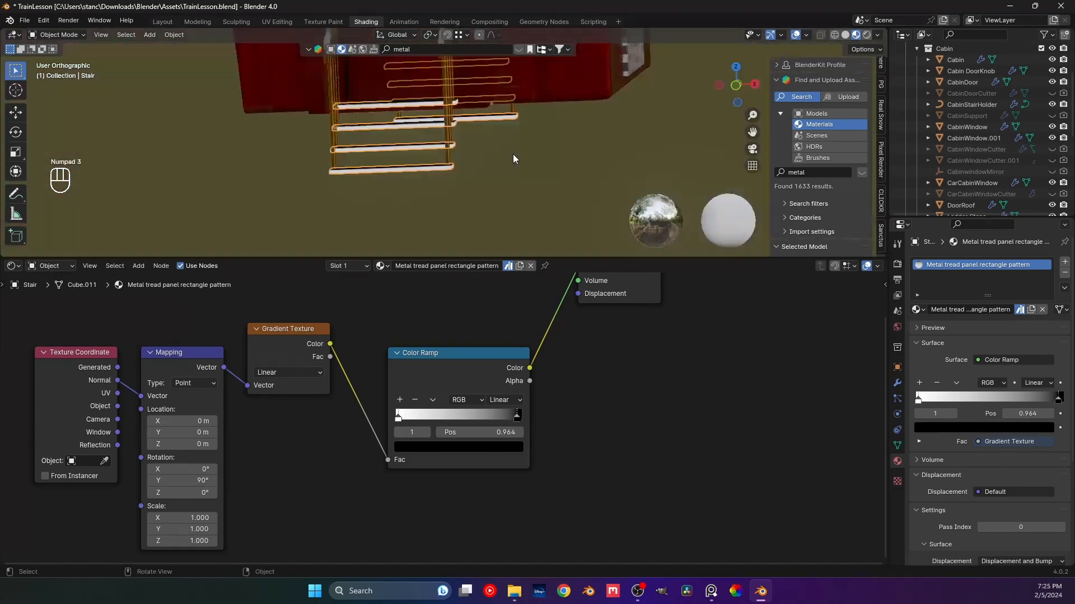
scroll(484, 170, up, 2)
key(Tab)
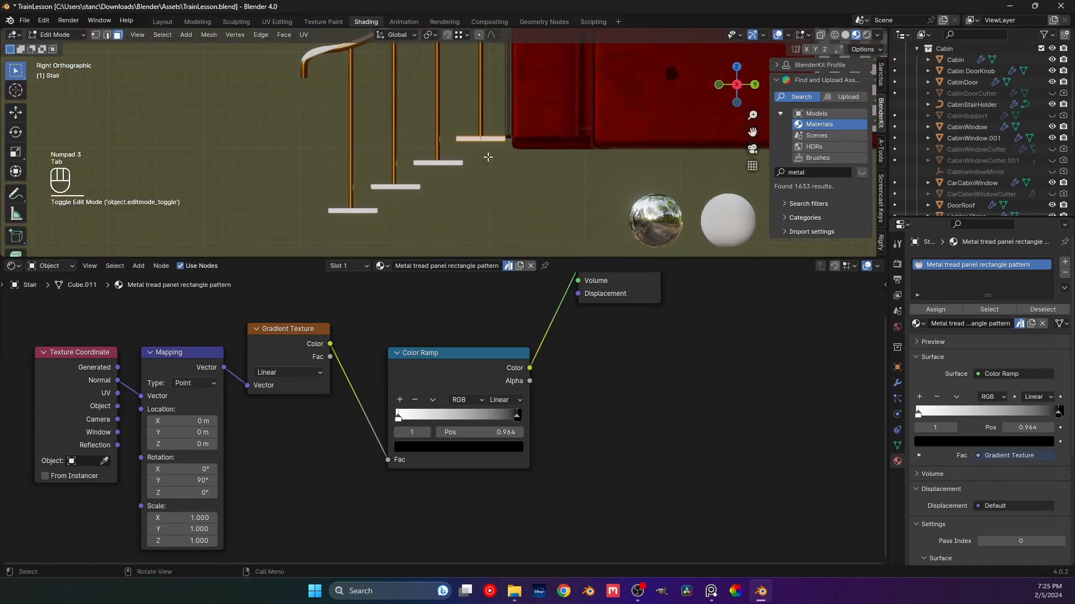
key(g)
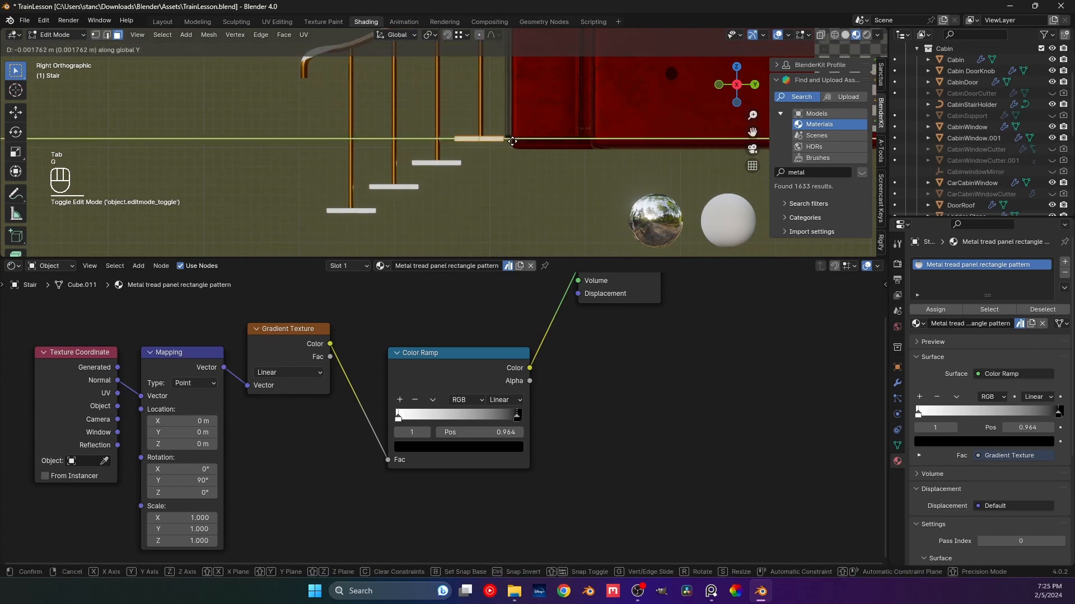
right_click(511, 143)
key(g)
key(y)
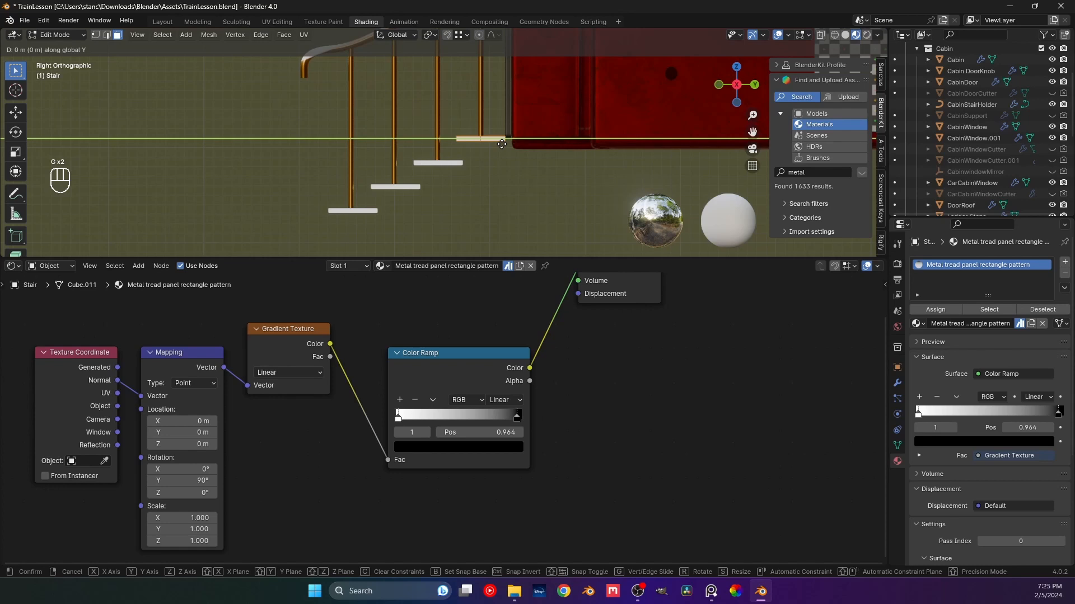
right_click(502, 145)
- Sketch an annotation arrow pointing outward from the highest stair tread, and undo it along with the stray selection
click(16, 193)
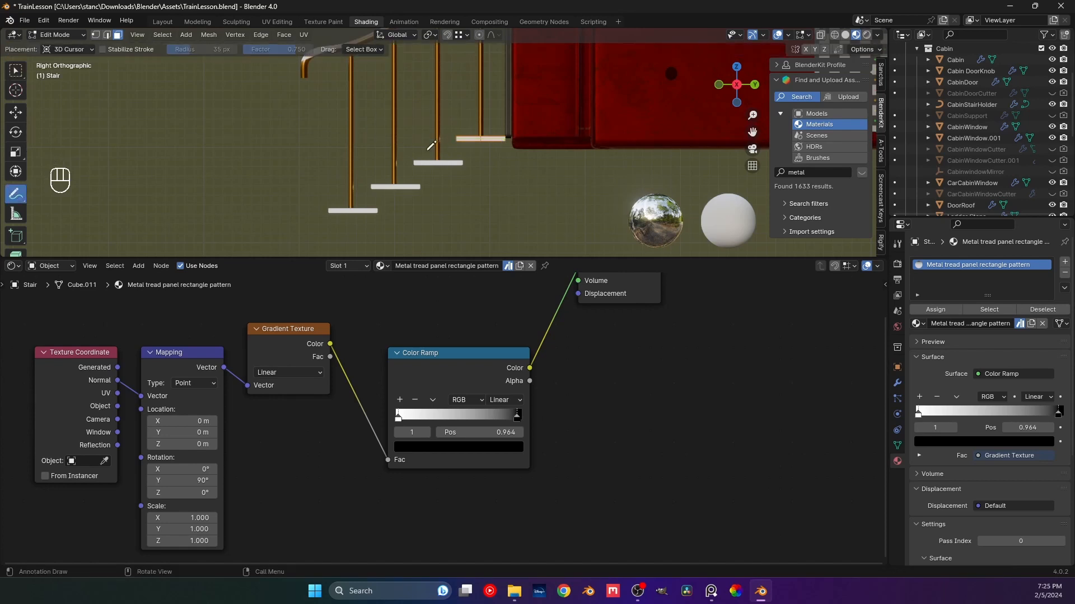
mouse_move(455, 140)
mouse_down()
mouse_move(414, 136)
mouse_move(428, 150)
mouse_up()
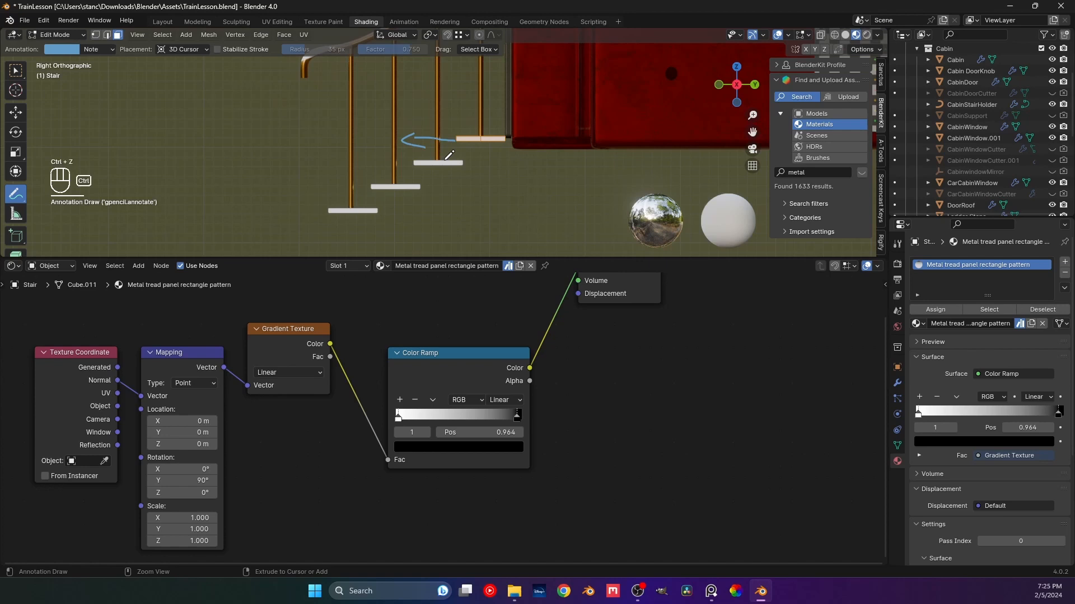
key(ctrl+z)
key(ctrl+z)
key(ctrl+z)
click(414, 140)
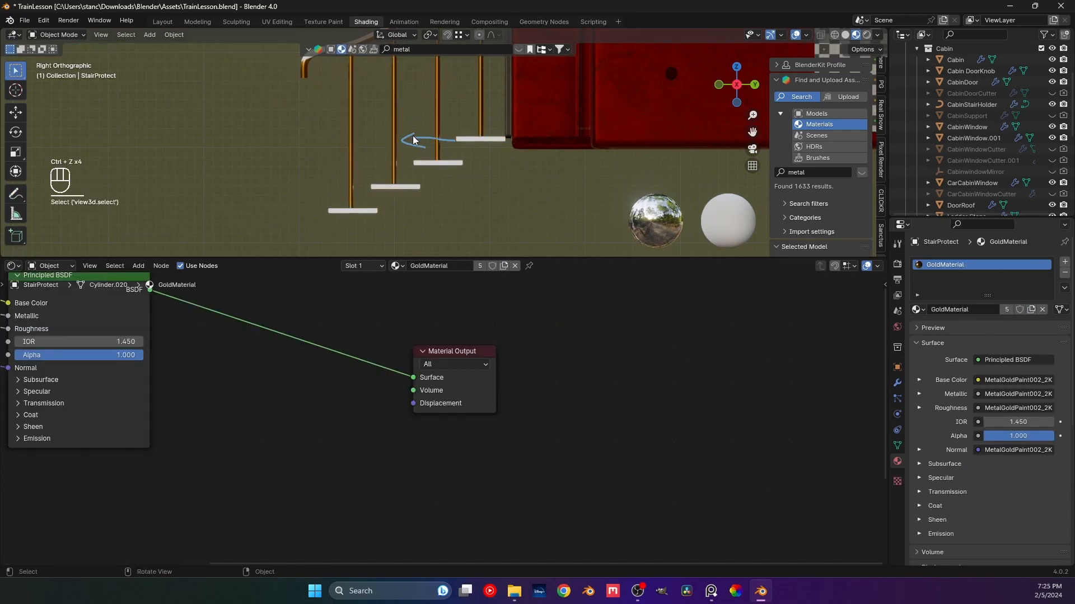
key(ctrl+z)
key(ctrl+z)
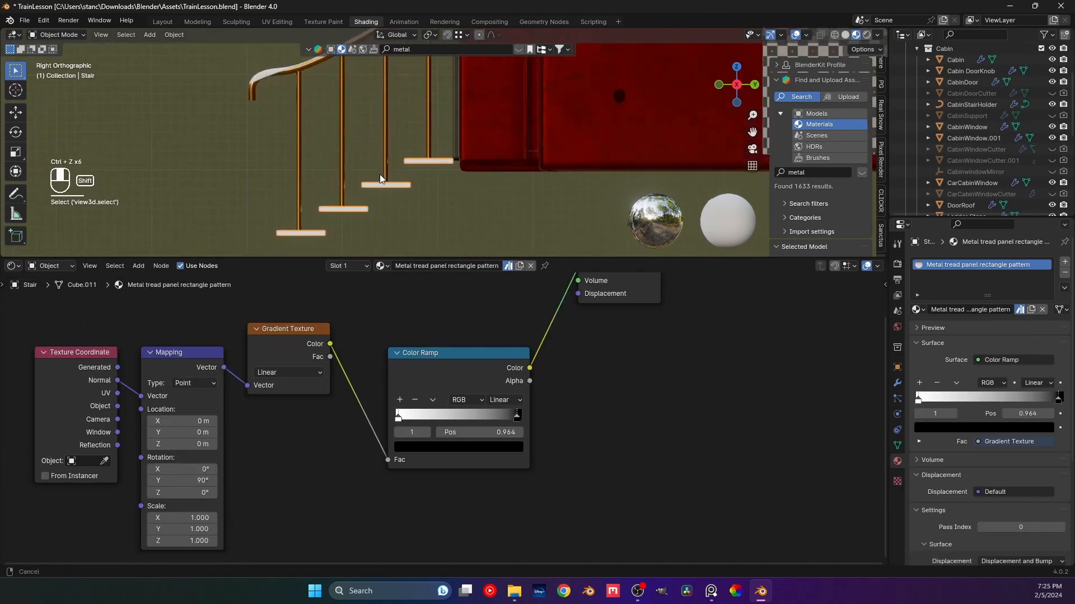
- Shift the Color Ramp slightly and move the Material Output node farther away to free space between them
middle_drag(392, 182, 328, 124)
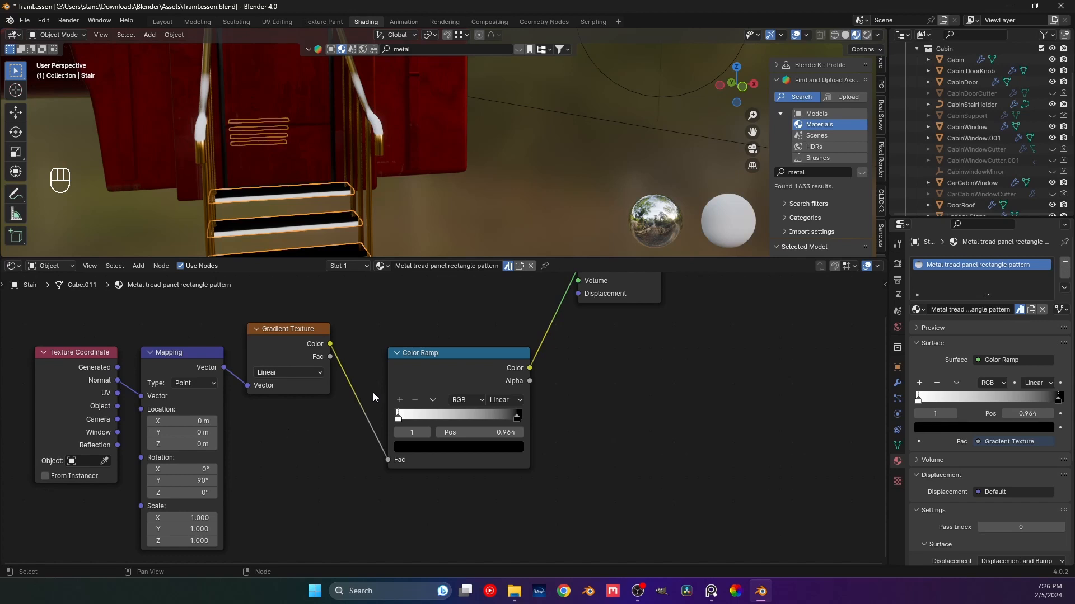
scroll(447, 355, down, 2)
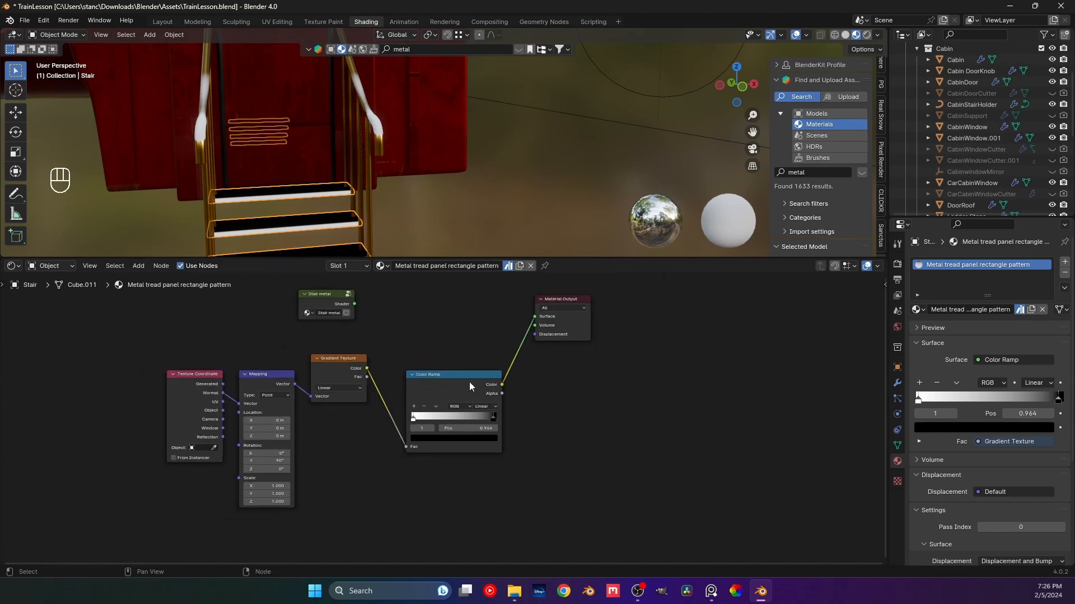
drag(469, 383, 463, 382)
drag(581, 325, 727, 328)
click(618, 373)
key(a)
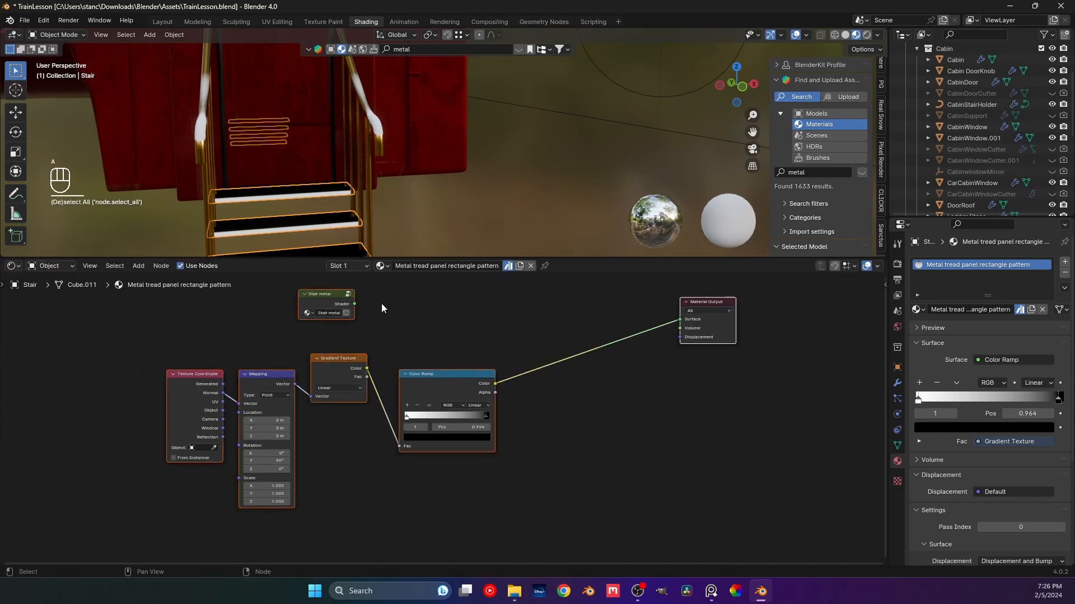
- Insert a Mix Shader before the Material Output and connect the Color Ramp's Color output only to its Fac input, leaving both shader inputs empty
click(627, 364)
key(shift+a)
mouse_move(627, 364)
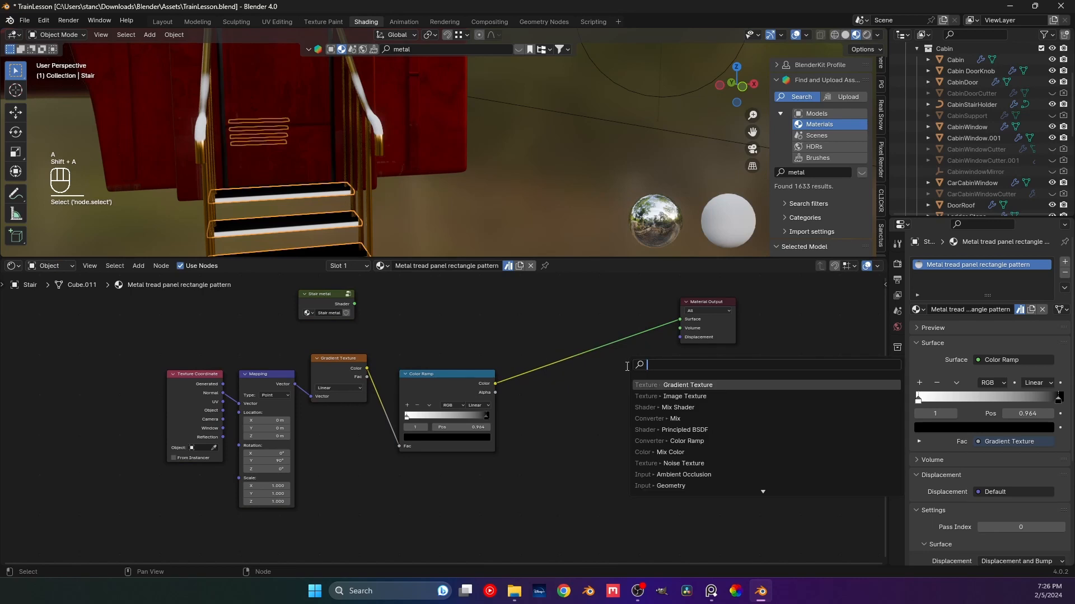
text(miz)
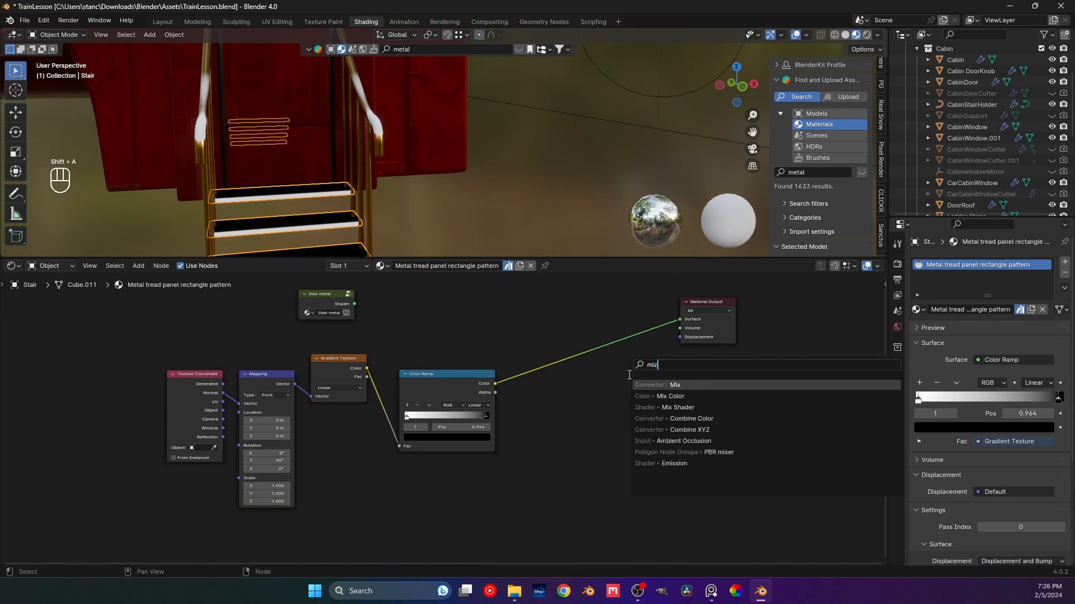
key(BackSpace)
text(x)
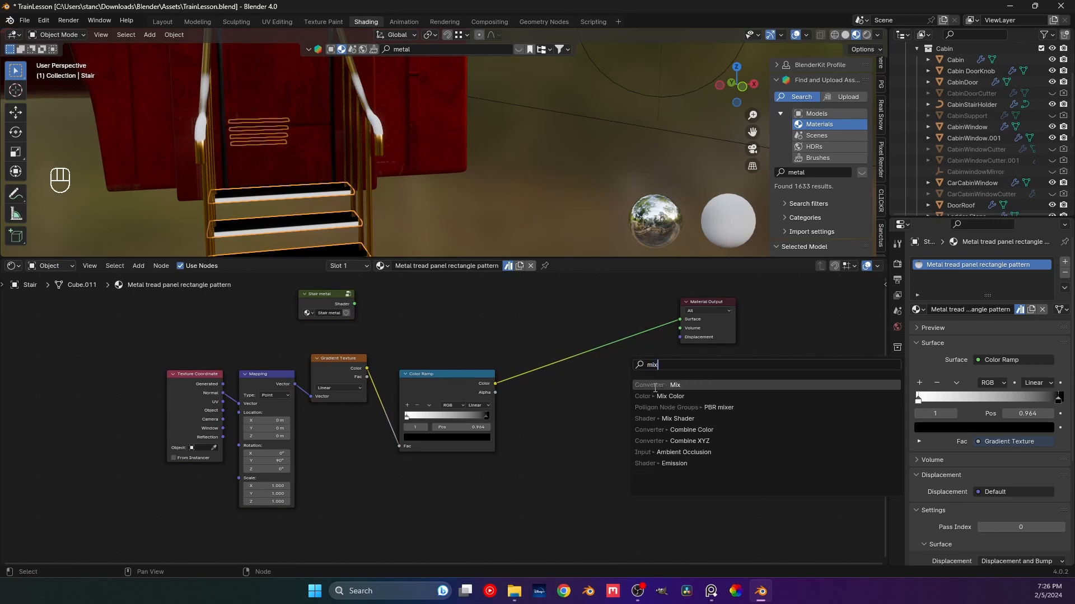
click(676, 418)
click(591, 352)
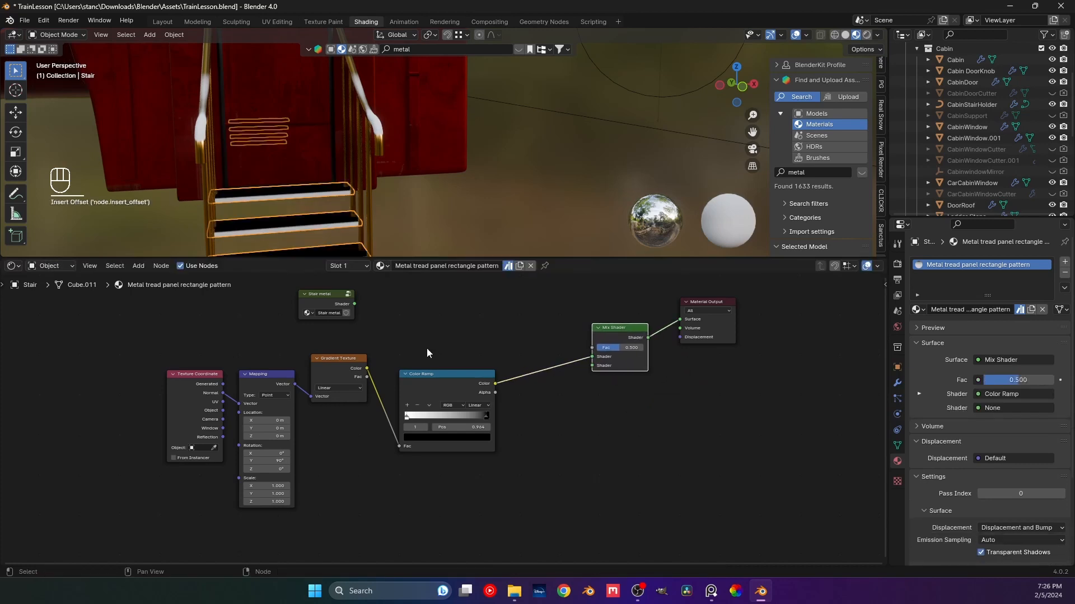
drag(495, 383, 592, 348)
ctrl+right_drag(575, 365, 543, 370)
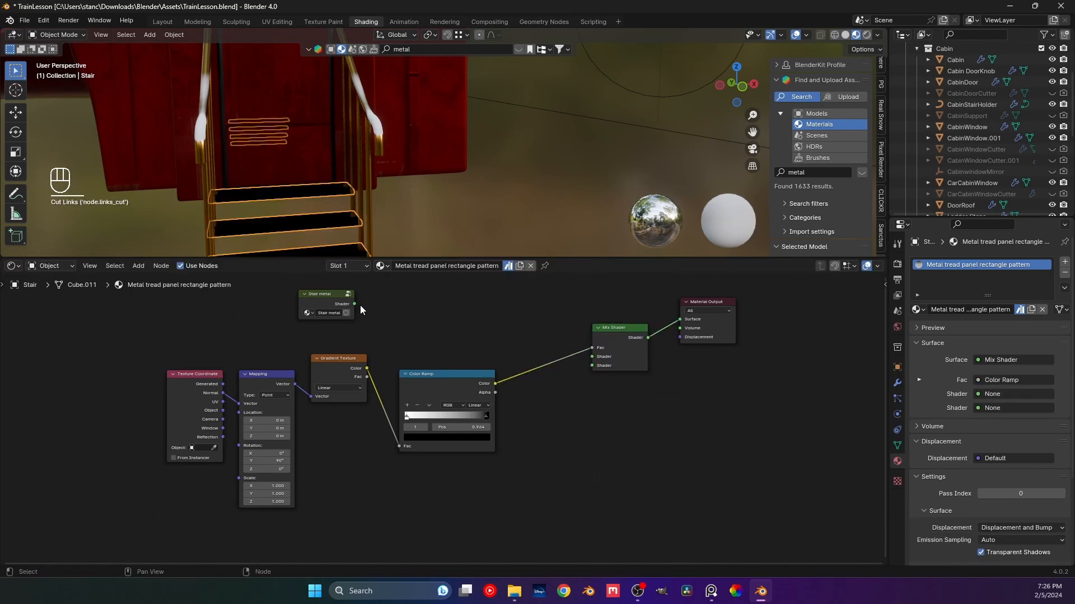
- Reposition the Stair metal and Mix Shader nodes and connect Stair metal to the first shader input
drag(326, 292, 485, 504)
drag(627, 358, 633, 431)
drag(491, 488, 596, 429)
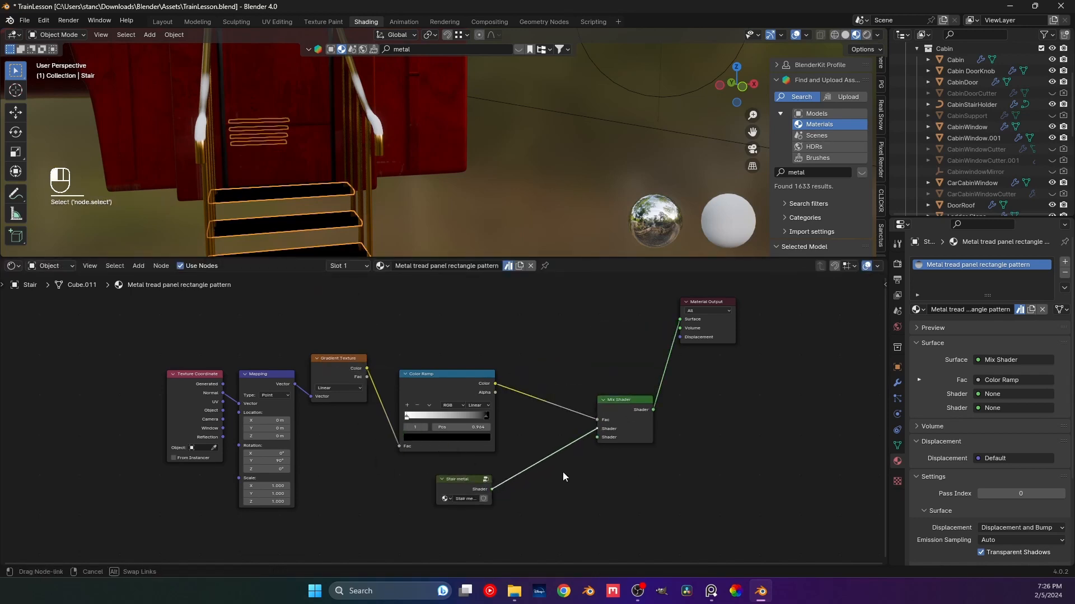
drag(477, 479, 453, 458)
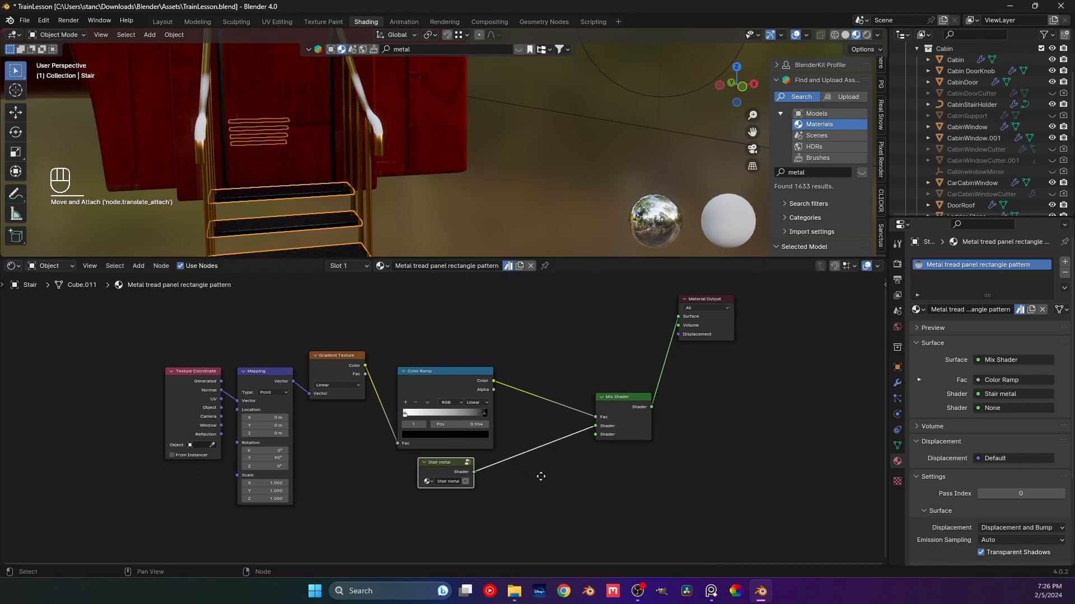
- Add the Snow node group below Stair metal and connect its BSDF output to the Mix Shader's second shader input
middle_drag(539, 472, 558, 381)
drag(572, 357, 499, 466)
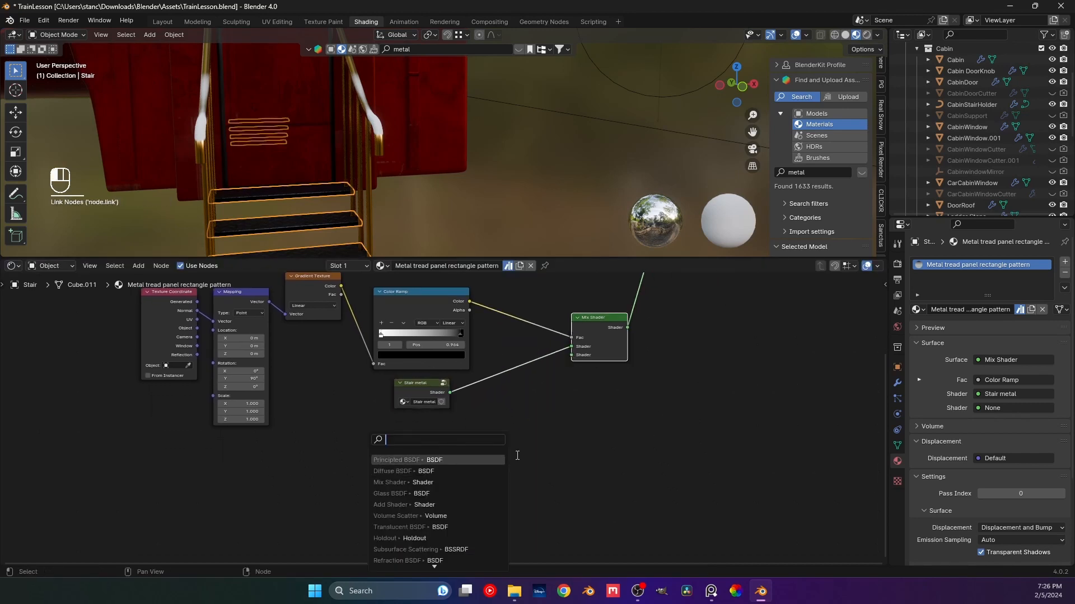
key(shift+a)
mouse_move(291, 541)
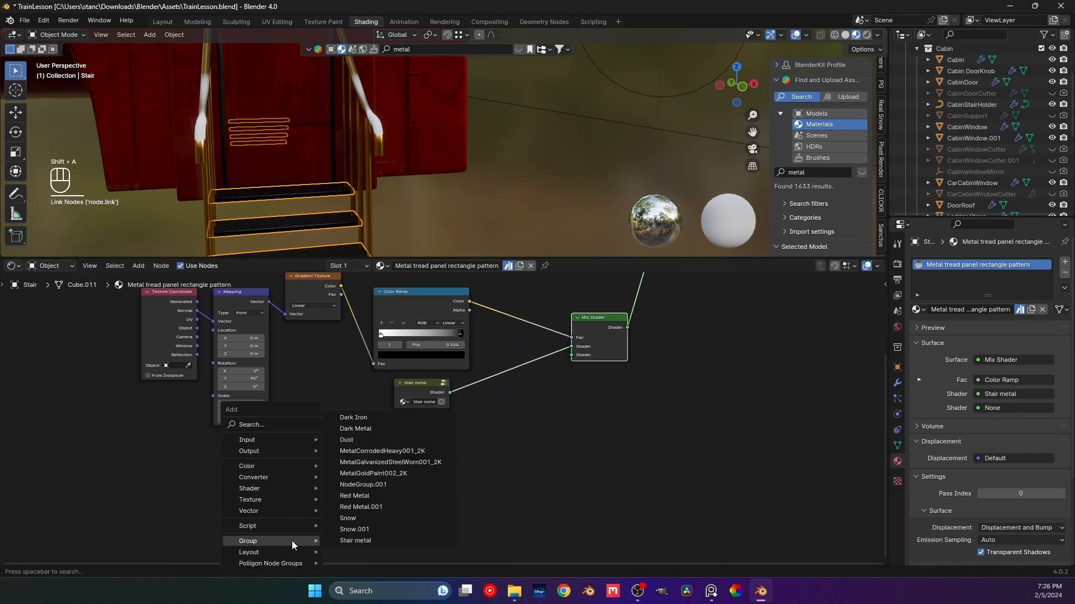
click(365, 517)
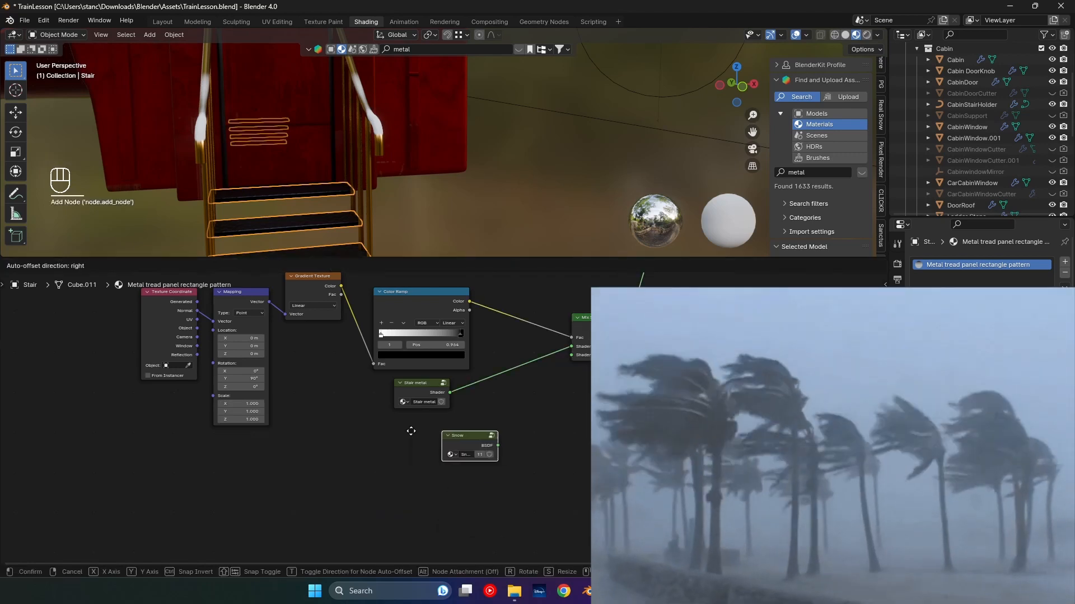
click(432, 424)
drag(450, 438, 571, 355)
- Line up the Material Output beside the Mix Shader and space the two nodes apart
middle_drag(649, 305, 509, 346)
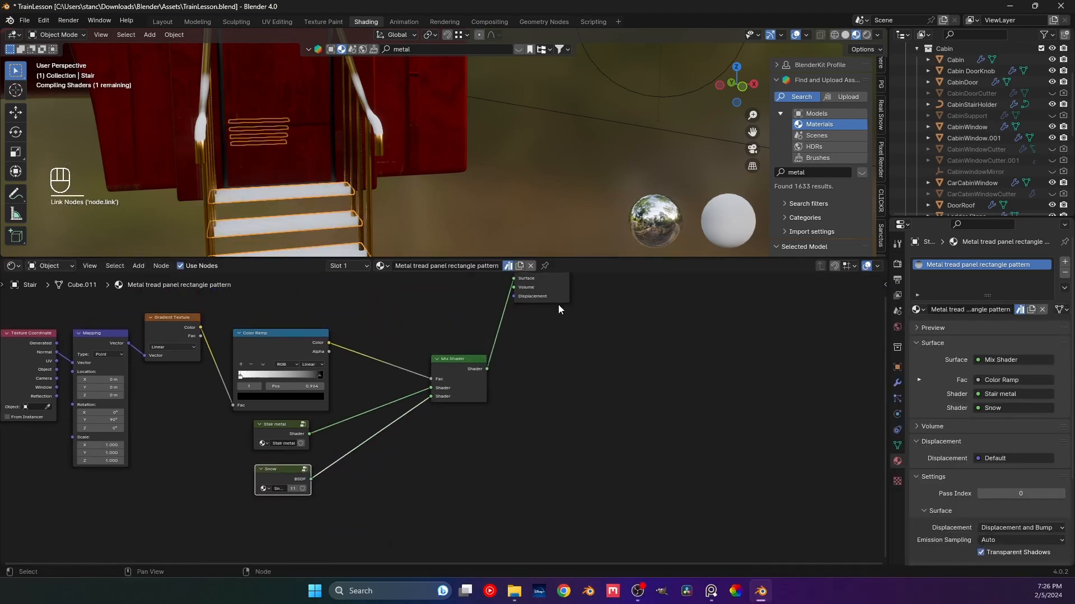
drag(558, 301, 578, 393)
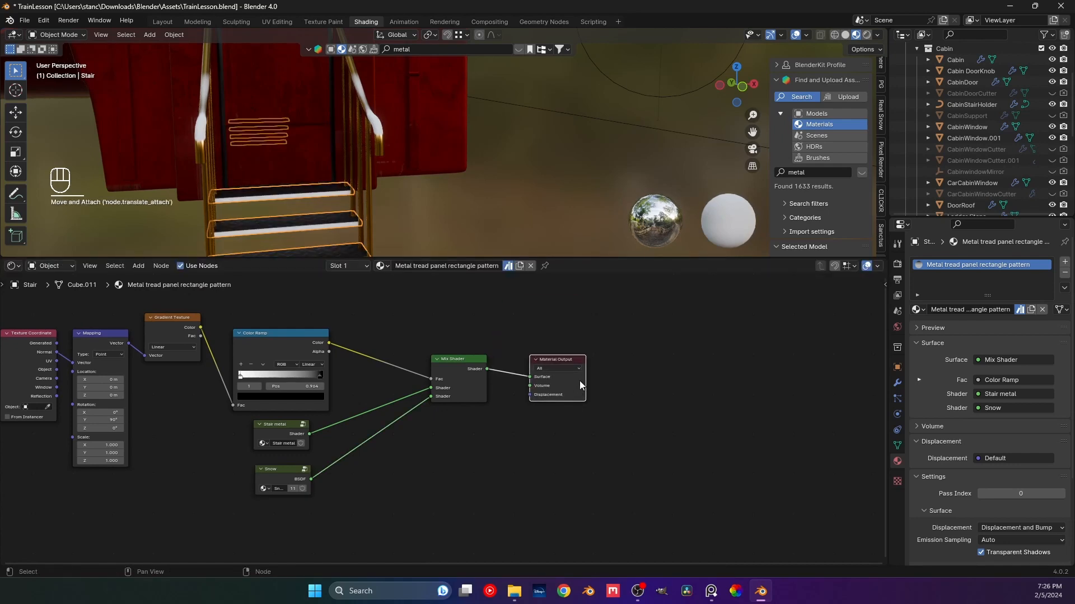
drag(579, 366, 630, 359)
drag(482, 362, 502, 383)
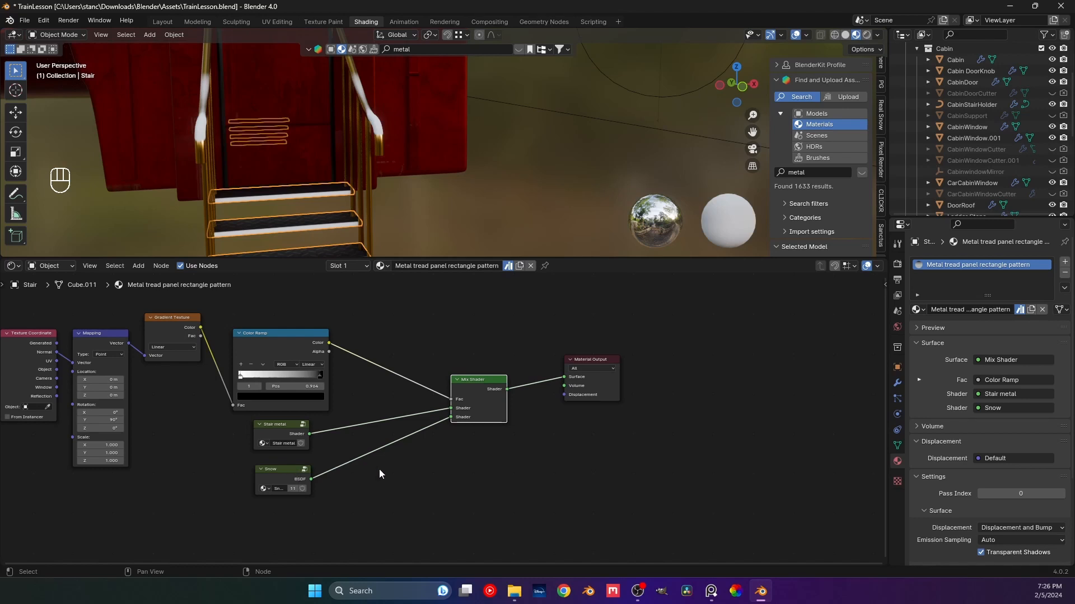
- Move the Color Ramp's white stop to 0.486 and swap the Mix Shader inputs so Snow is first and Stair metal second
shift+middle_drag(327, 234, 373, 196)
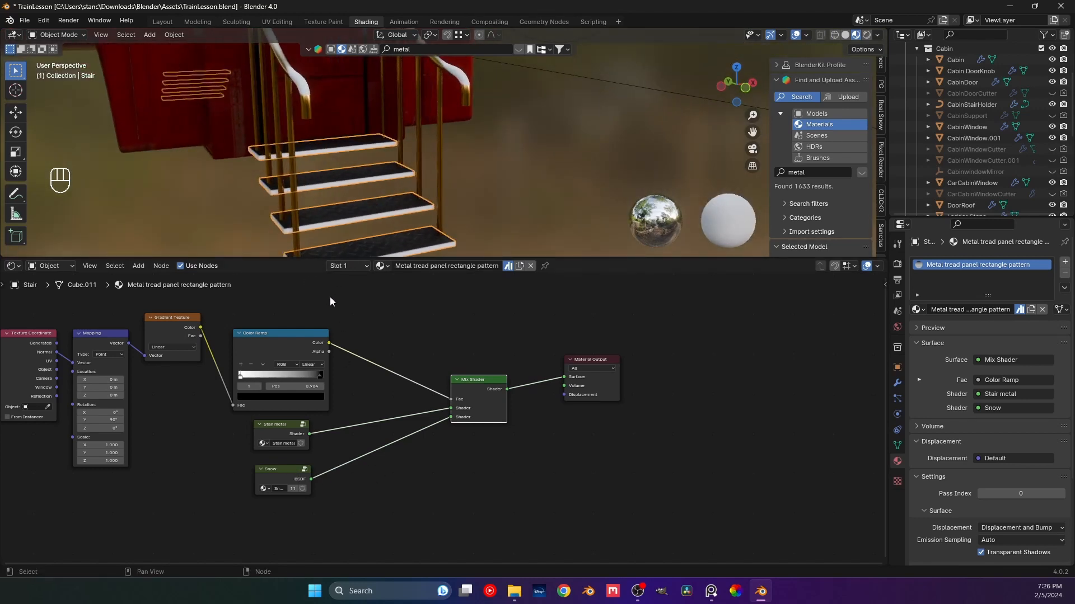
drag(251, 375, 282, 382)
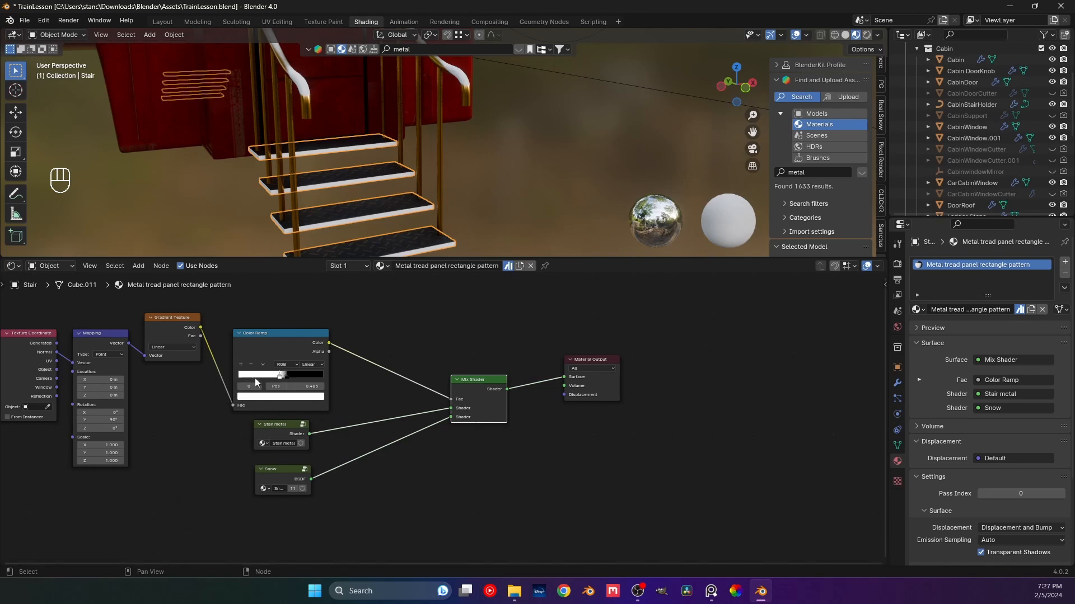
ctrl+right_drag(350, 422, 355, 458)
drag(280, 435, 286, 543)
drag(277, 483, 283, 438)
drag(287, 531, 457, 407)
drag(314, 433, 456, 406)
drag(314, 467, 459, 414)
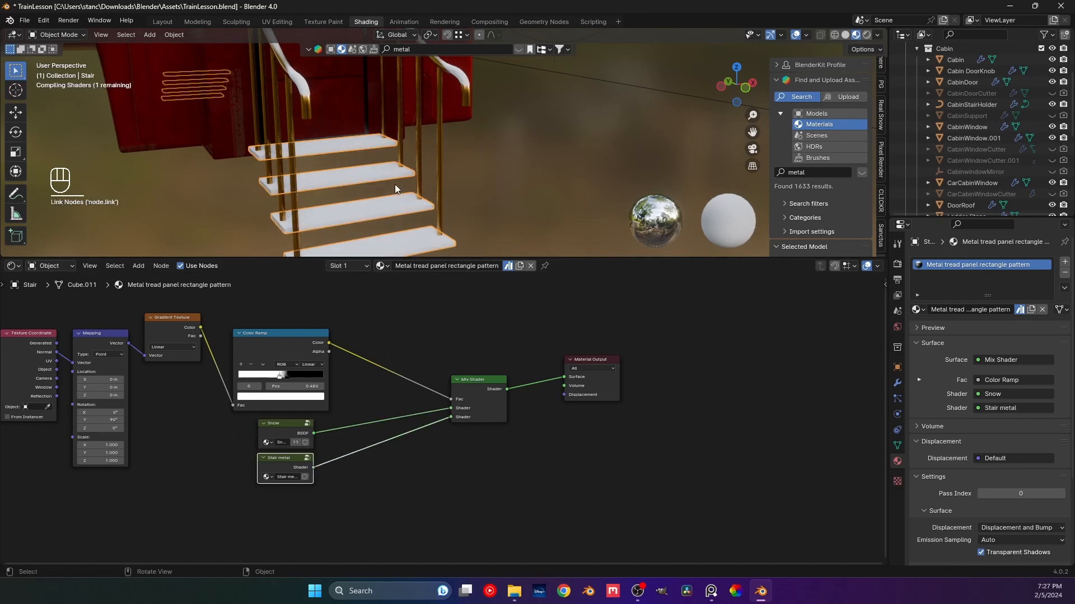
- Examine the snow and metal coverage on the stair treads up close from several angles
shift+middle_drag(386, 191, 341, 146)
scroll(401, 150, up, 3)
scroll(342, 146, up, 4)
scroll(341, 147, down, 2)
shift+middle_drag(436, 108, 376, 127)
middle_drag(376, 126, 420, 168)
scroll(404, 117, up, 5)
scroll(506, 100, down, 2)
scroll(421, 168, down, 6)
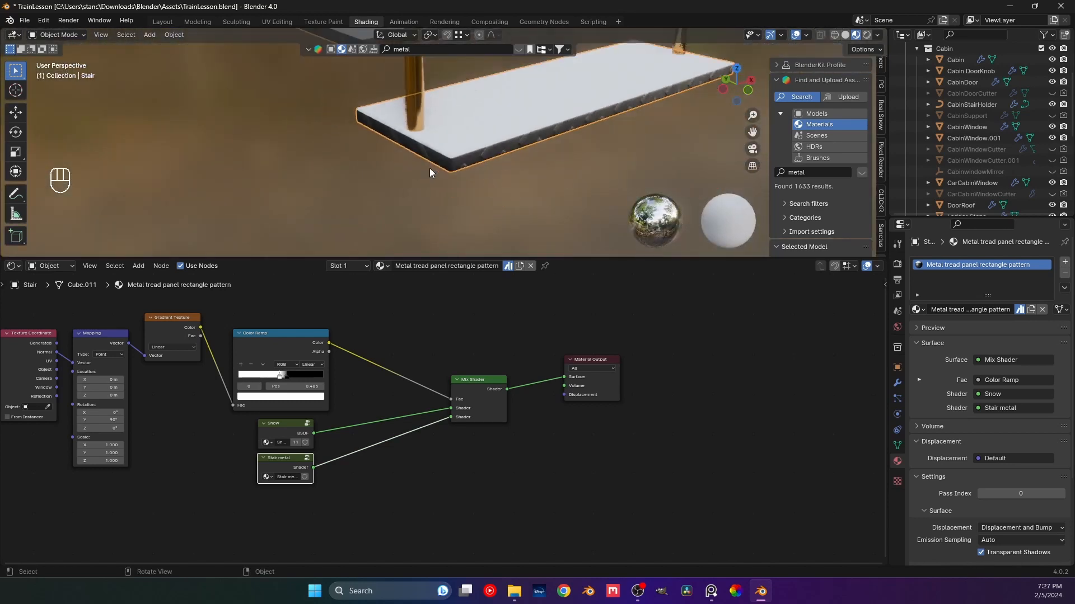
shift+middle_drag(554, 99, 408, 160)
- Make the Snow node group a single-user copy and open it for editing
click(279, 424)
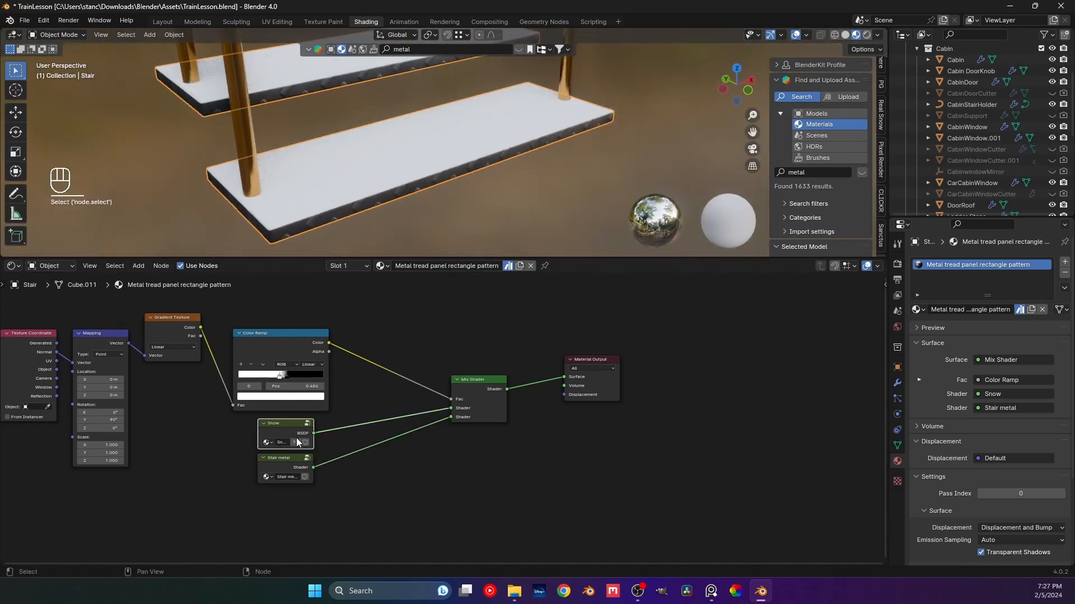
click(295, 442)
key(Tab)
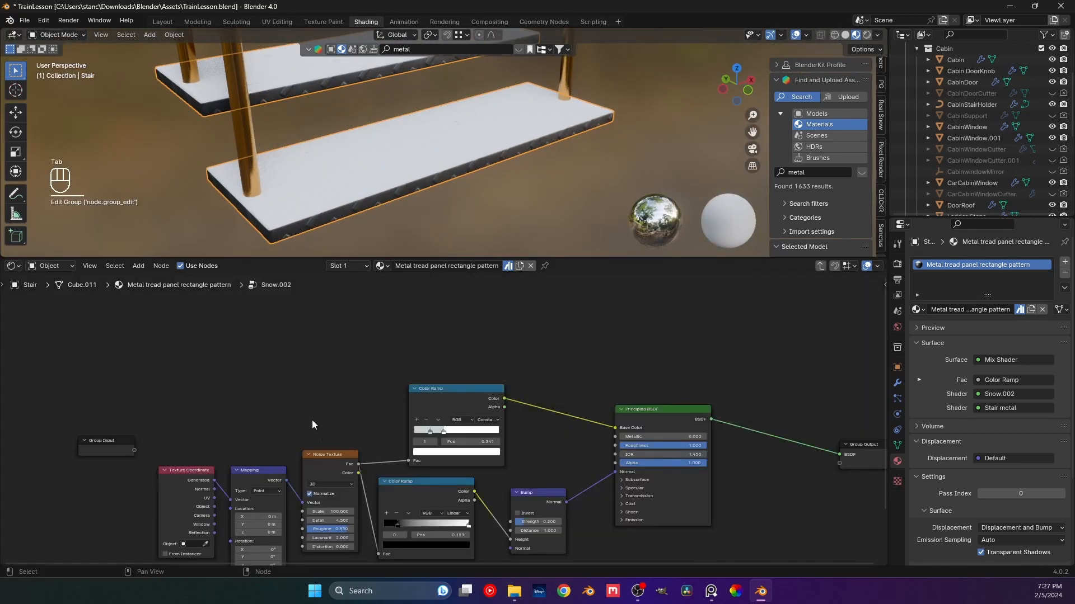
- Set the snow Noise Texture's Scale to 90.8 and save the file
scroll(311, 420, up, 4)
drag(188, 436, 145, 436)
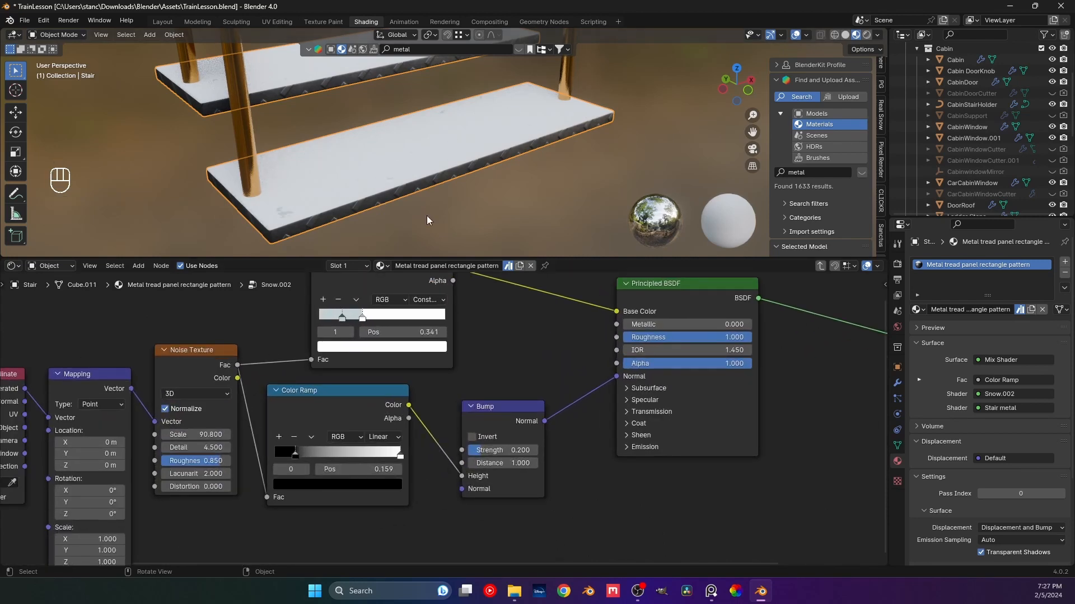
scroll(426, 216, down, 4)
key(ctrl+s)
middle_drag(372, 201, 392, 188)
- Reduce the Noise Texture's Scale to 76.1 and raise the Bump Strength to 0.533
drag(193, 435, 168, 435)
drag(502, 450, 526, 450)
scroll(403, 188, up, 4)
shift+middle_drag(432, 155, 433, 152)
scroll(407, 157, up, 4)
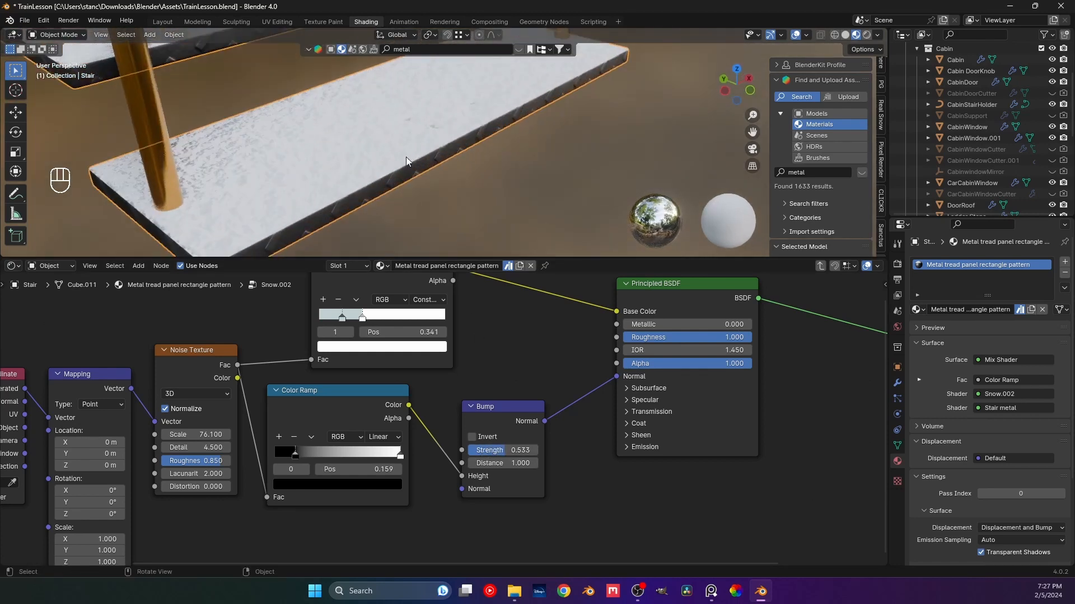
- Set the Noise Texture's Scale to 150
click(188, 435)
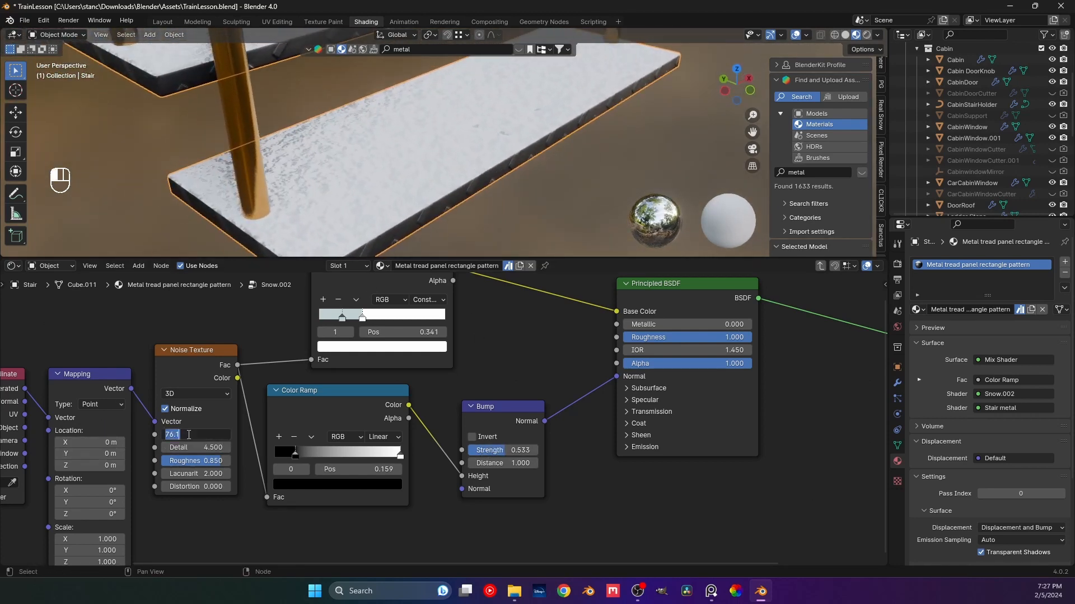
text(150)
key(Return)
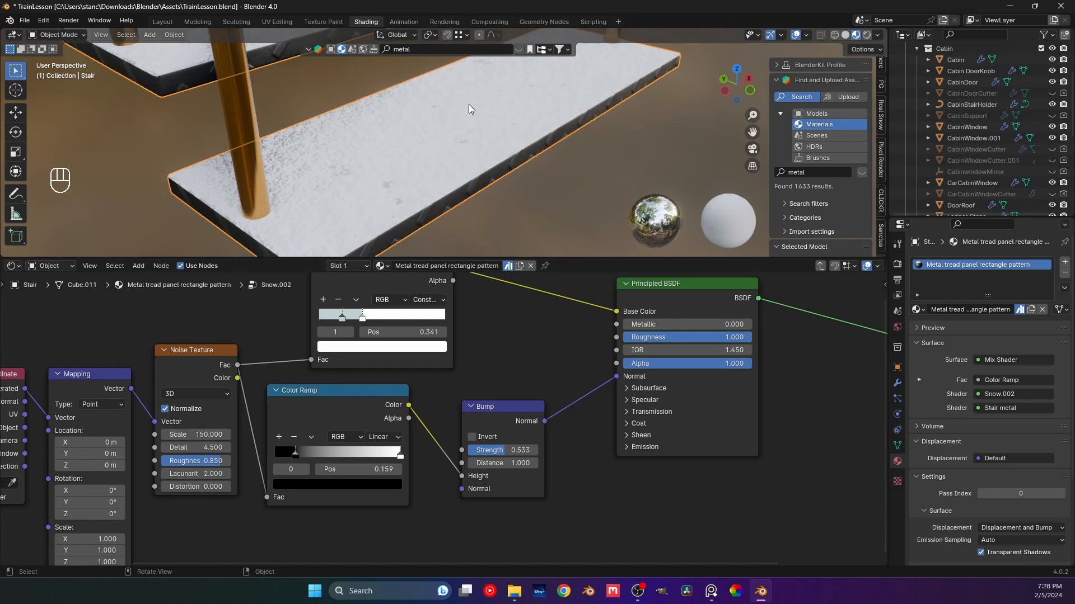
middle_drag(468, 104, 386, 190)
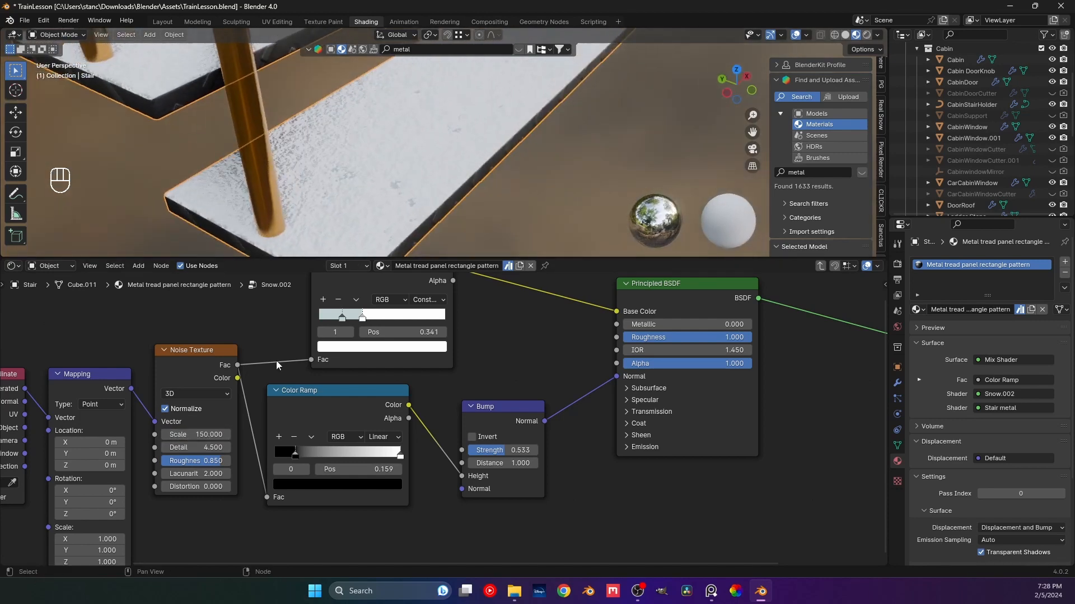
- Try a Detail of 7.5 on the Noise Texture and settle on 5.5
click(189, 448)
text(7.5)
key(Return)
click(193, 446)
text(5.5)
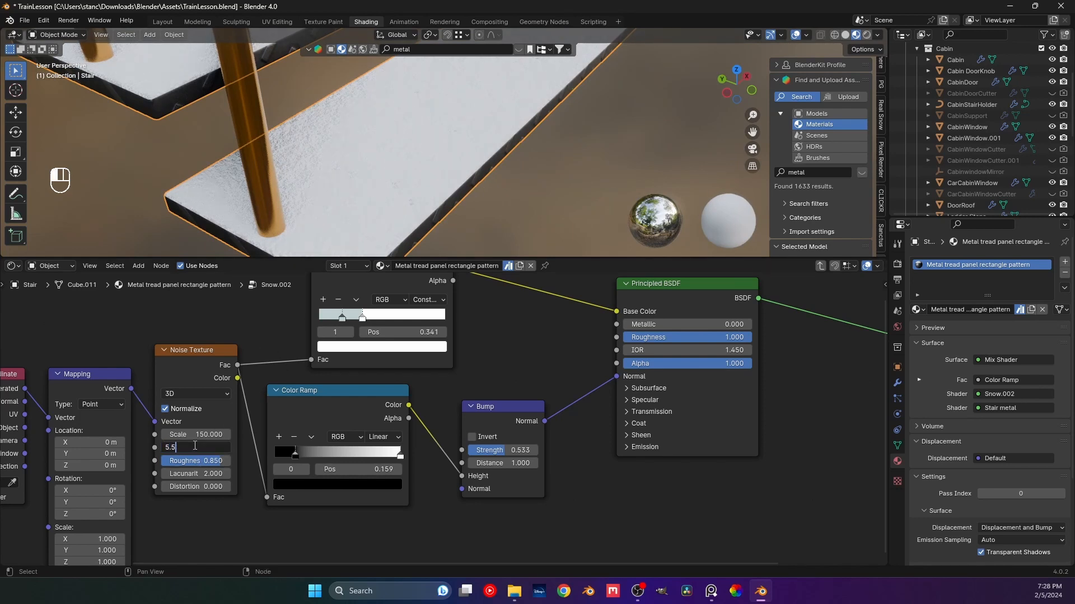
key(Return)
middle_drag(414, 145, 432, 128)
scroll(432, 123, down, 4)
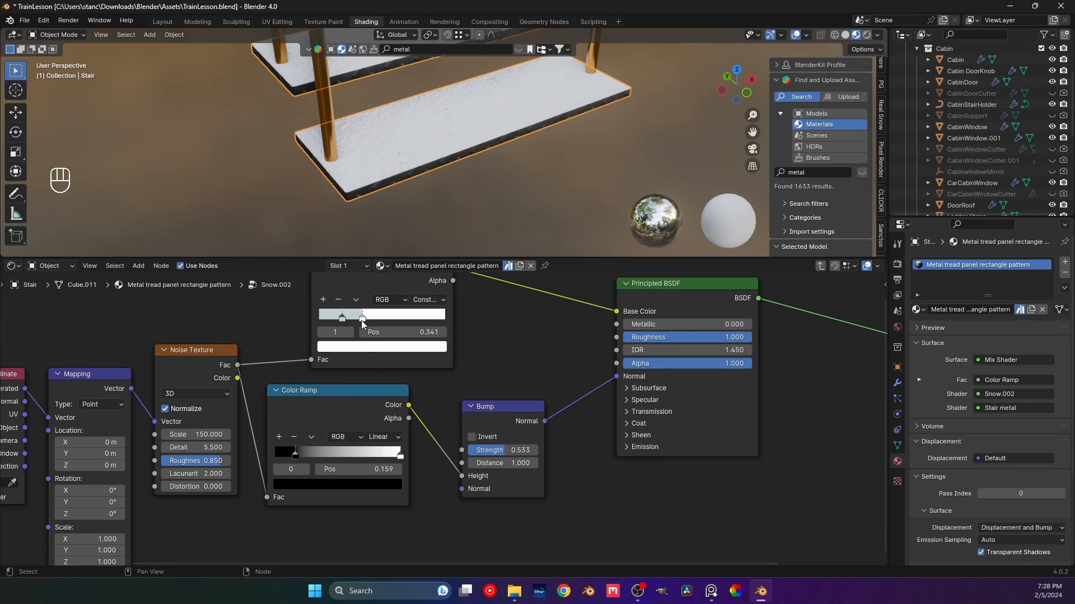
- Move the white stop of the base color's Color Ramp to 0.373 and set the Bump Strength to 0.45
drag(361, 320, 379, 319)
middle_drag(438, 244, 476, 247)
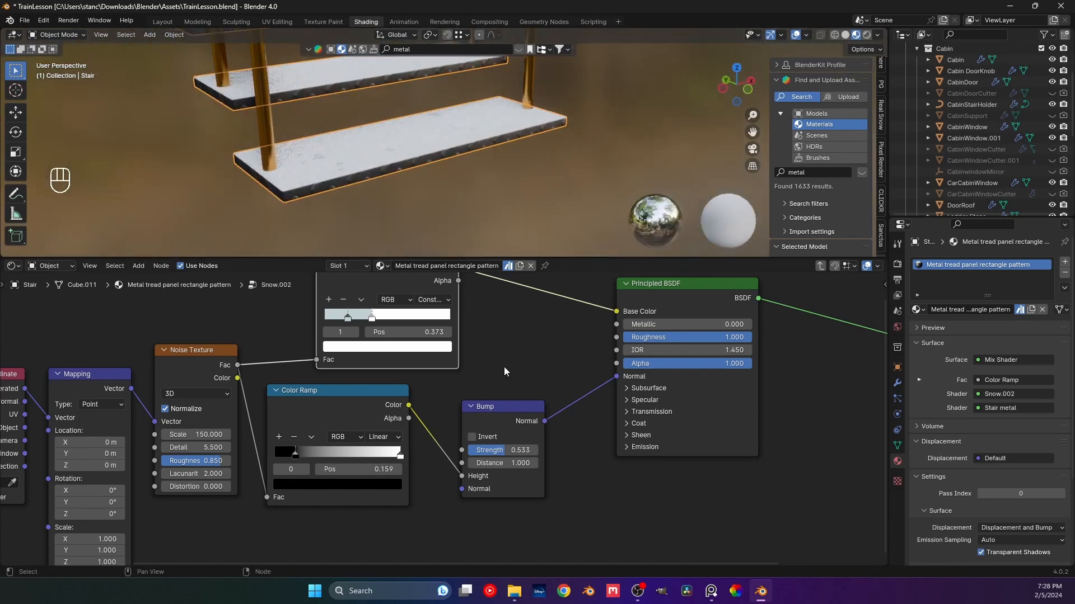
click(488, 451)
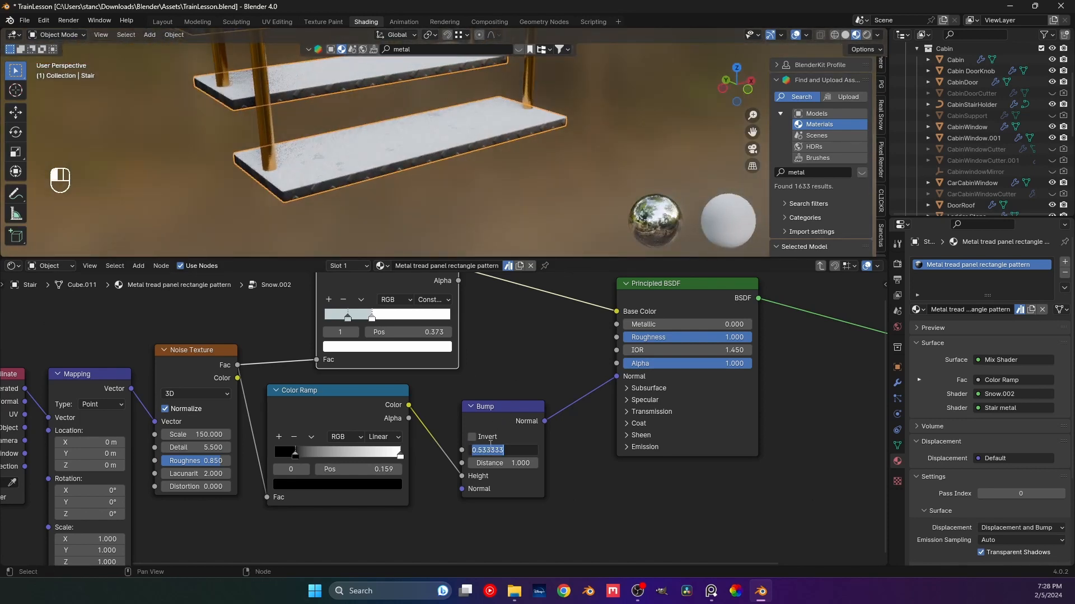
text(0.45)
key(Return)
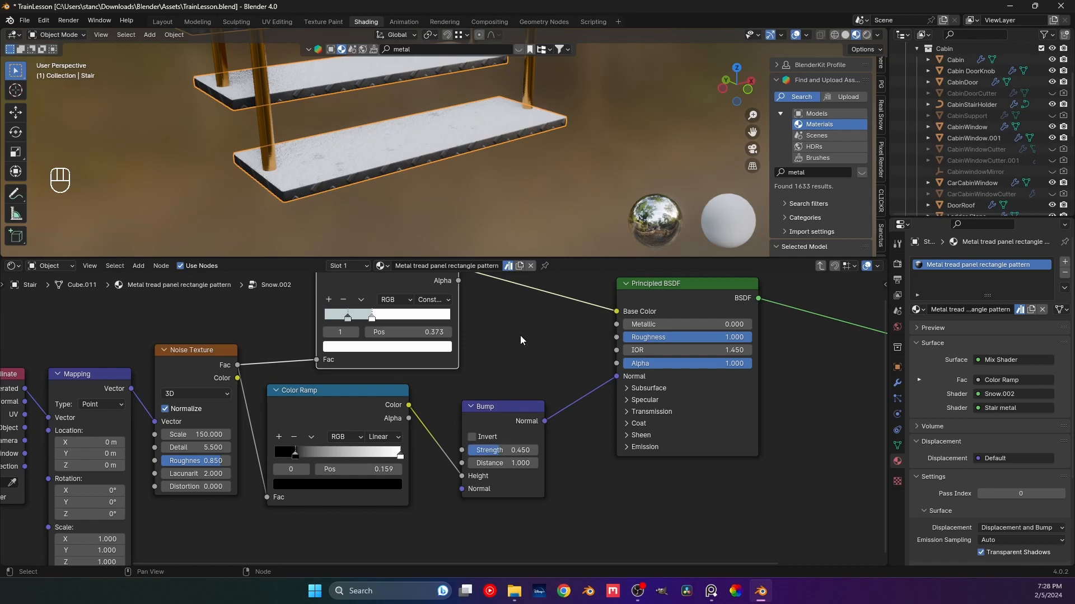
middle_drag(431, 200, 418, 196)
scroll(401, 154, up, 4)
middle_drag(401, 153, 382, 140)
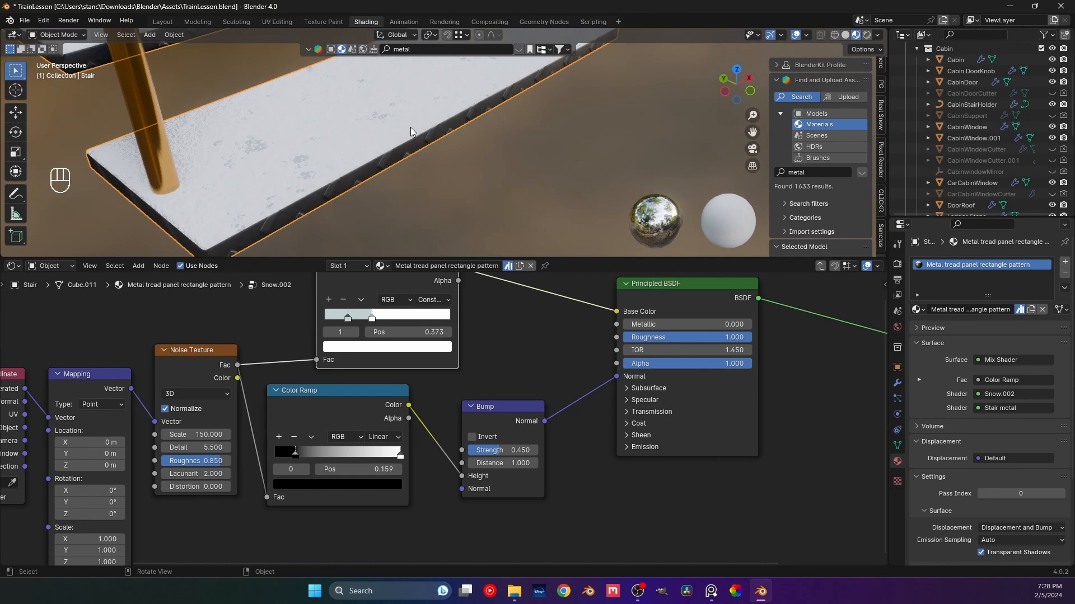
scroll(408, 129, down, 4)
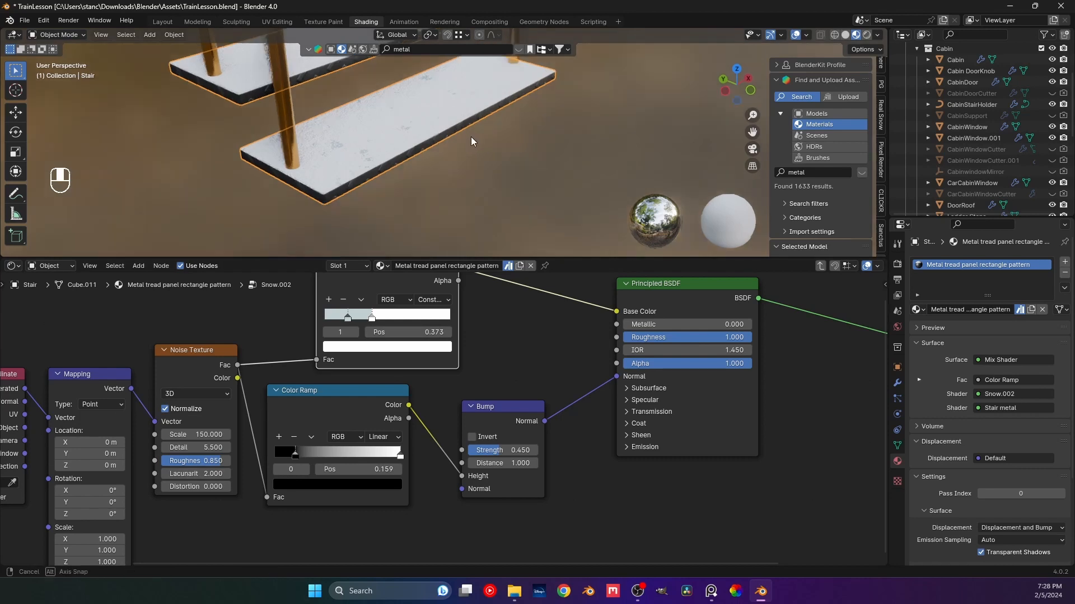
- Exit the snow node group and hide the 3D viewport's toolbar and sidebar
key(Tab)
key(Tab)
key(Tab)
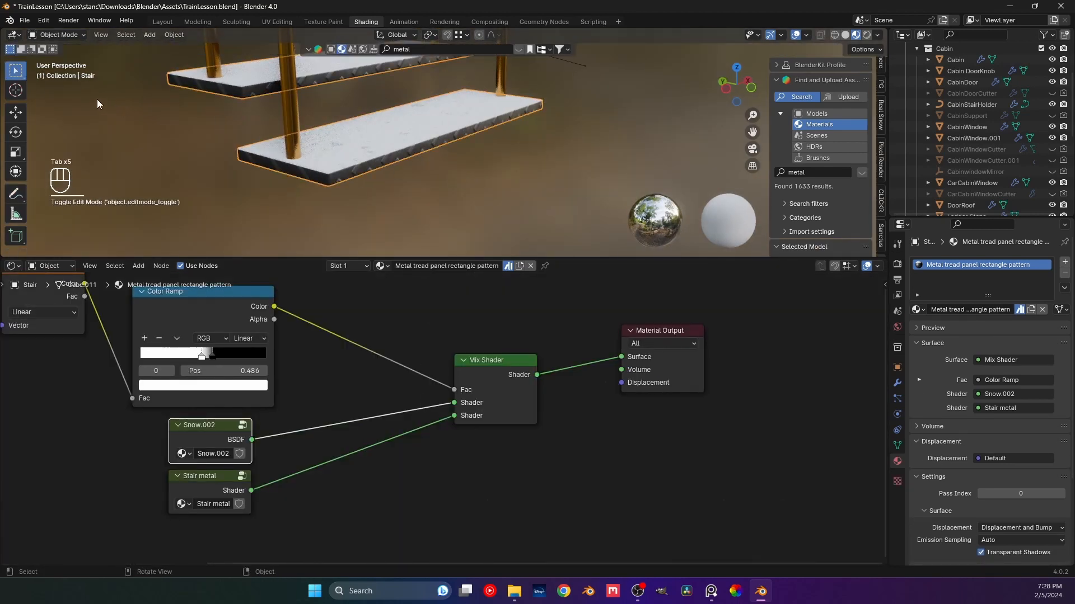
key(Tab)
key(t)
key(n)
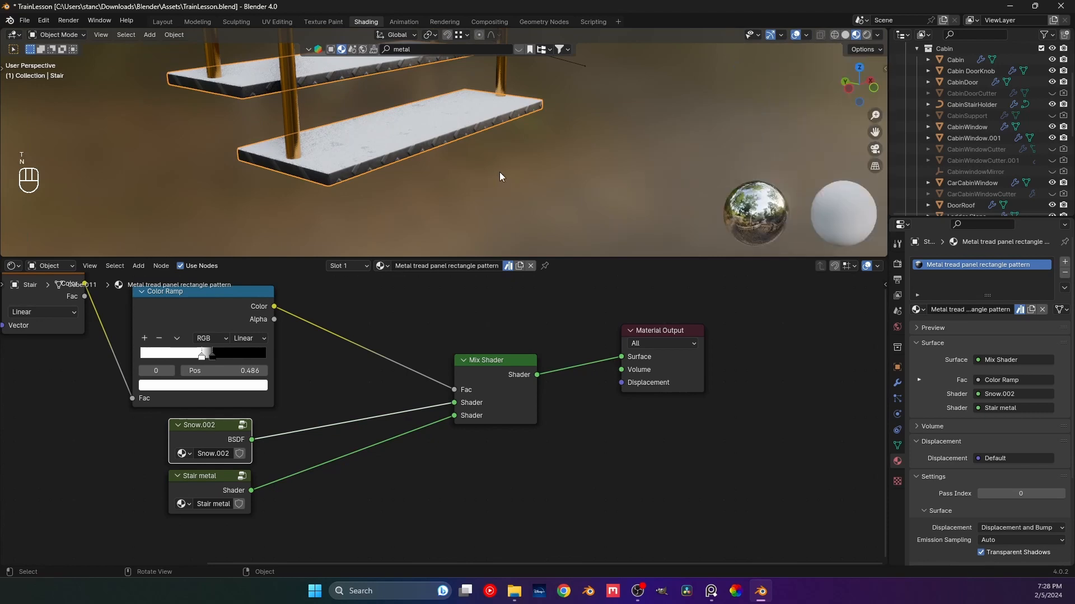
- Examine the snowy stairs from farther away and against the cabin in the right orthographic view
middle_drag(500, 170, 448, 162)
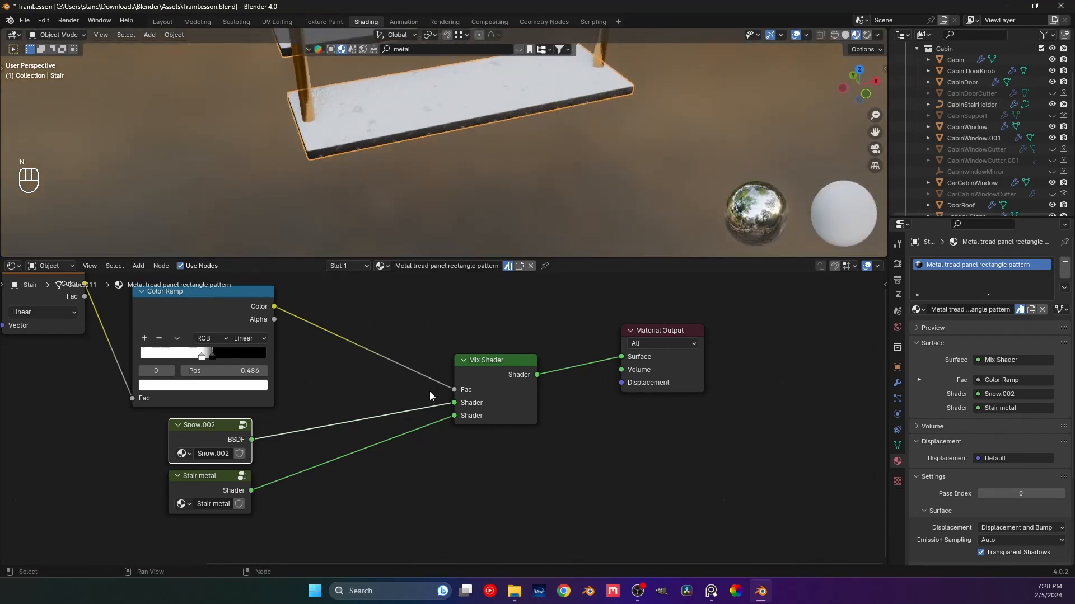
scroll(468, 142, down, 5)
middle_drag(454, 150, 509, 133)
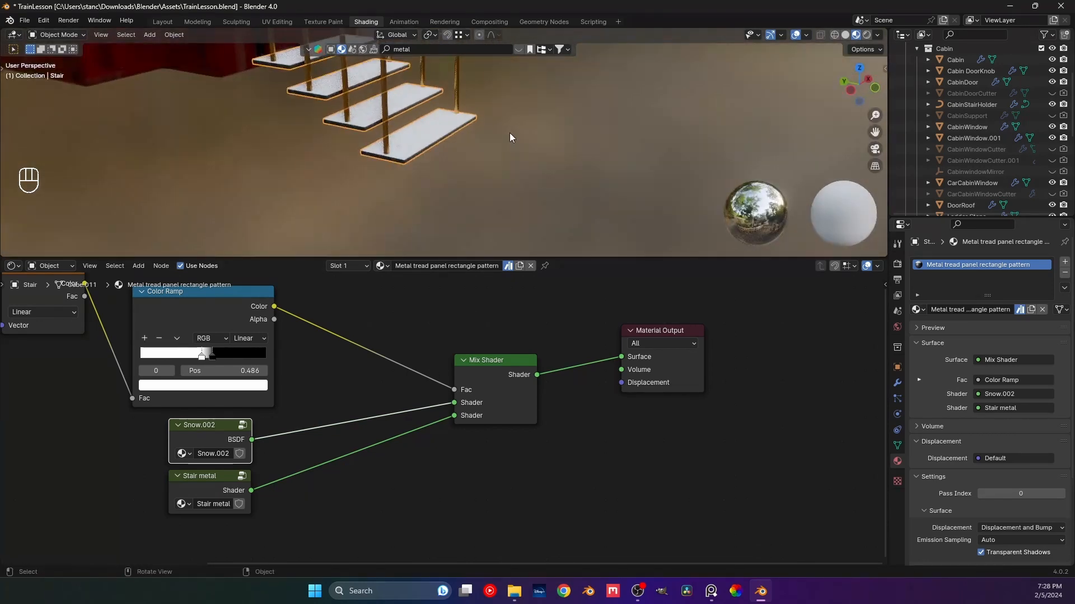
scroll(508, 135, down, 3)
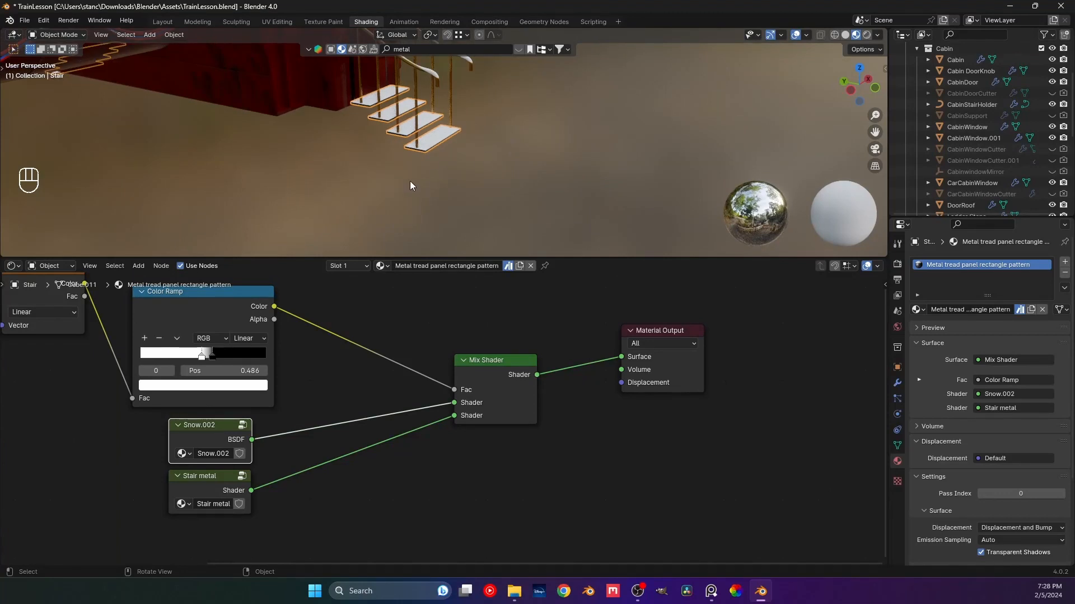
middle_drag(410, 180, 441, 150)
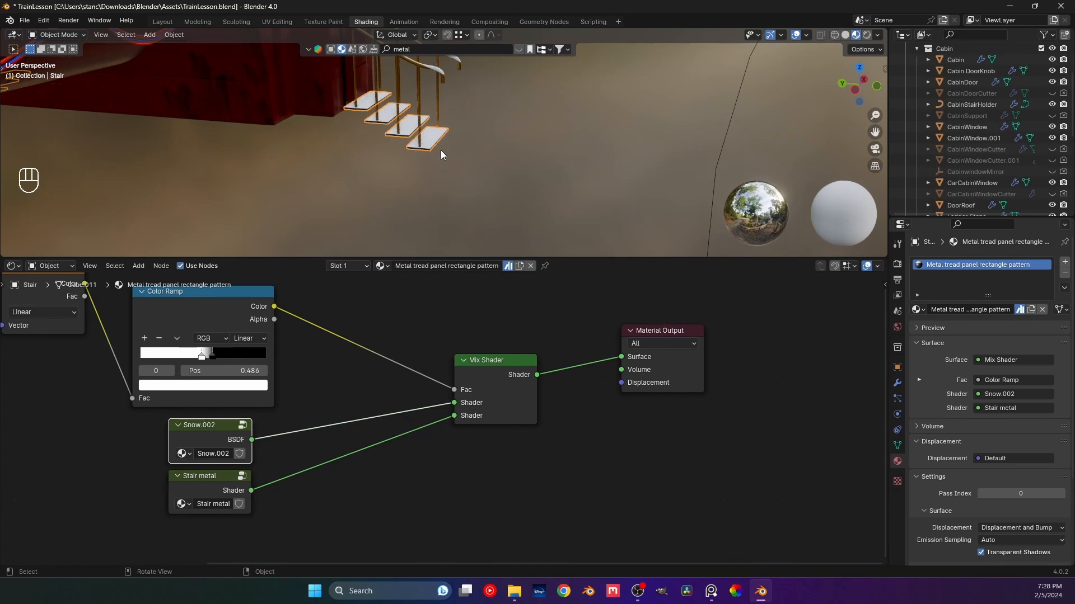
key(KP_3)
scroll(414, 163, up, 4)
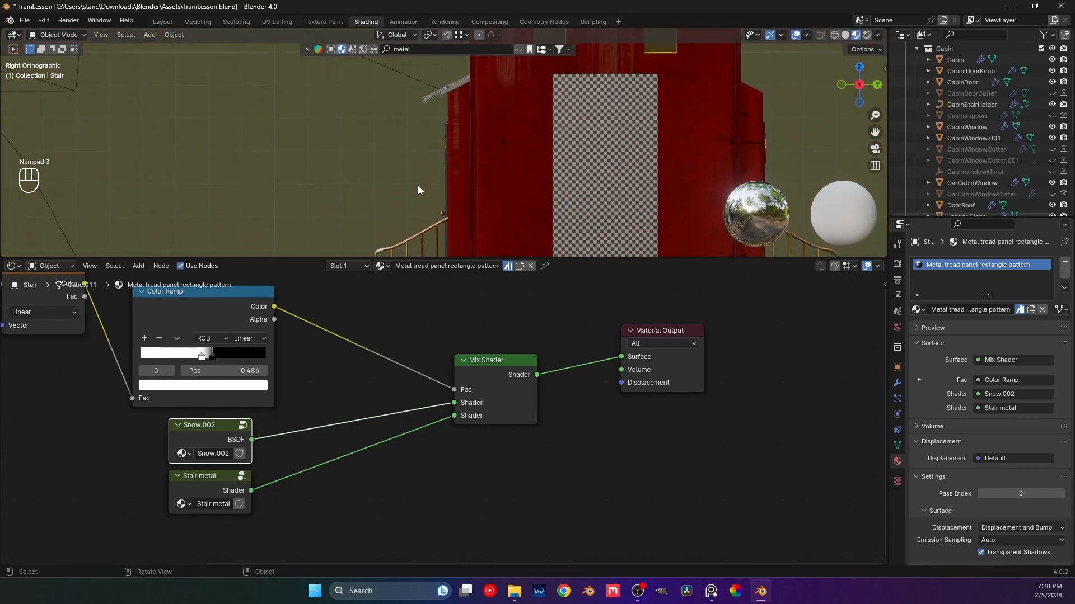
scroll(419, 182, down, 2)
mouse_move(426, 165)
shift+middle_down()
mouse_move(435, 79)
mouse_move(426, 167)
shift+middle_up()
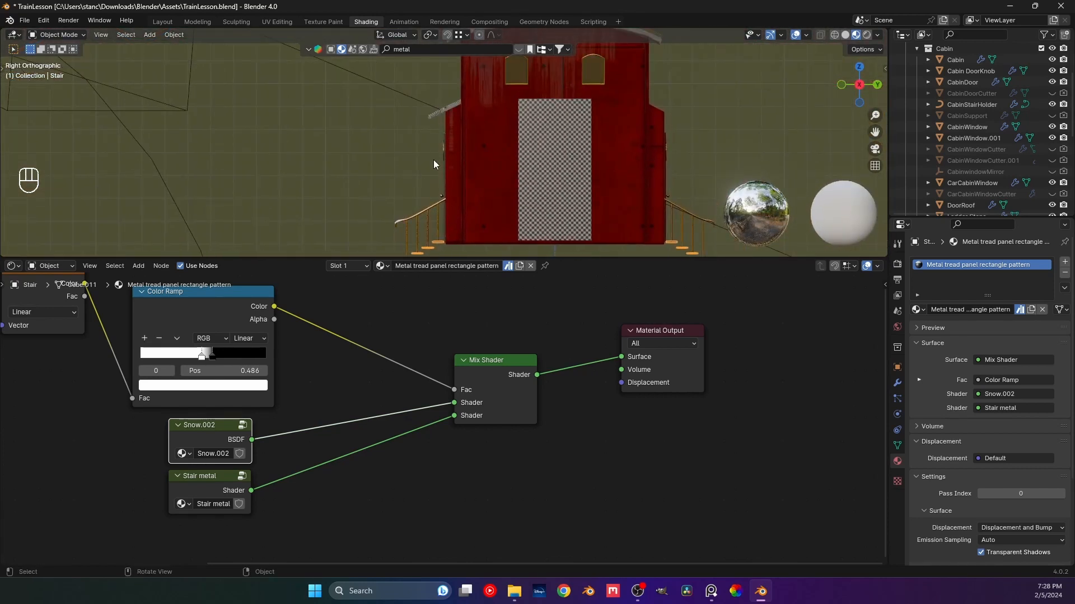
shift+middle_drag(436, 244, 434, 217)
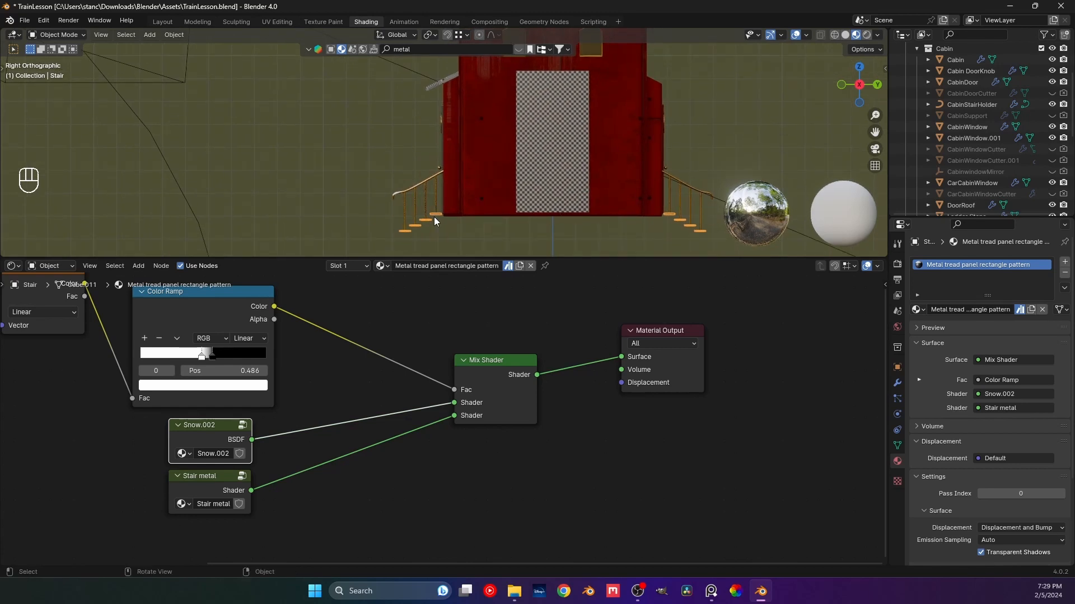
- Examine the snowy stair treads and handrails beside the cabin door up close in perspective
middle_drag(435, 216, 502, 230)
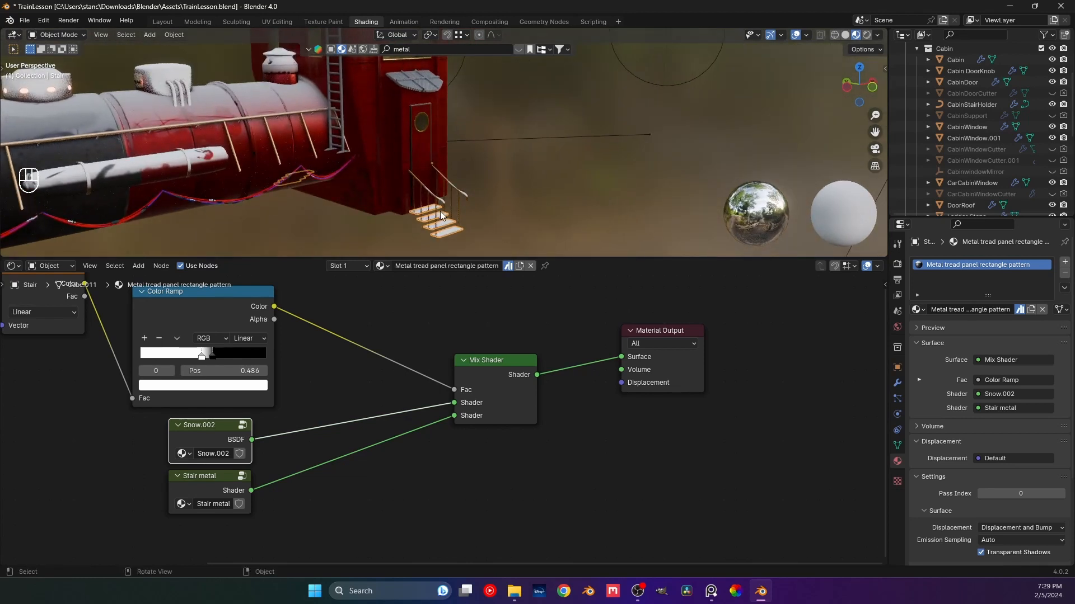
shift+middle_drag(445, 198, 406, 217)
scroll(425, 192, up, 4)
scroll(456, 156, down, 3)
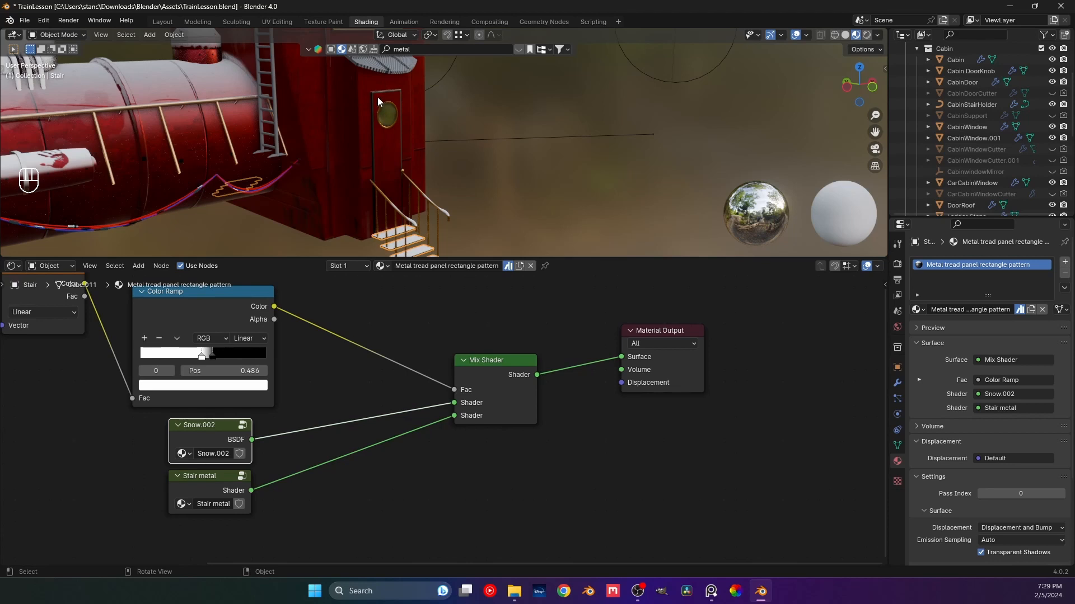
key(shift)
shift+middle_drag(414, 187, 412, 114)
scroll(413, 184, up, 3)
shift+middle_drag(404, 184, 433, 151)
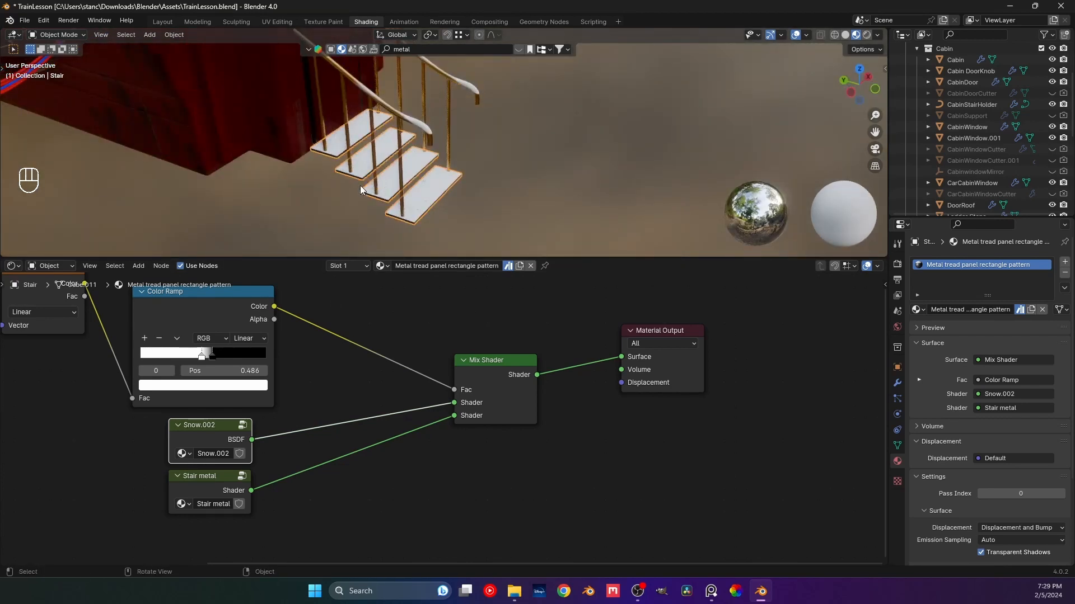
- Duplicate the Texture Coordinate, Mapping, Gradient Texture and Color Ramp nodes and place the copies above the originals
scroll(196, 385, down, 4)
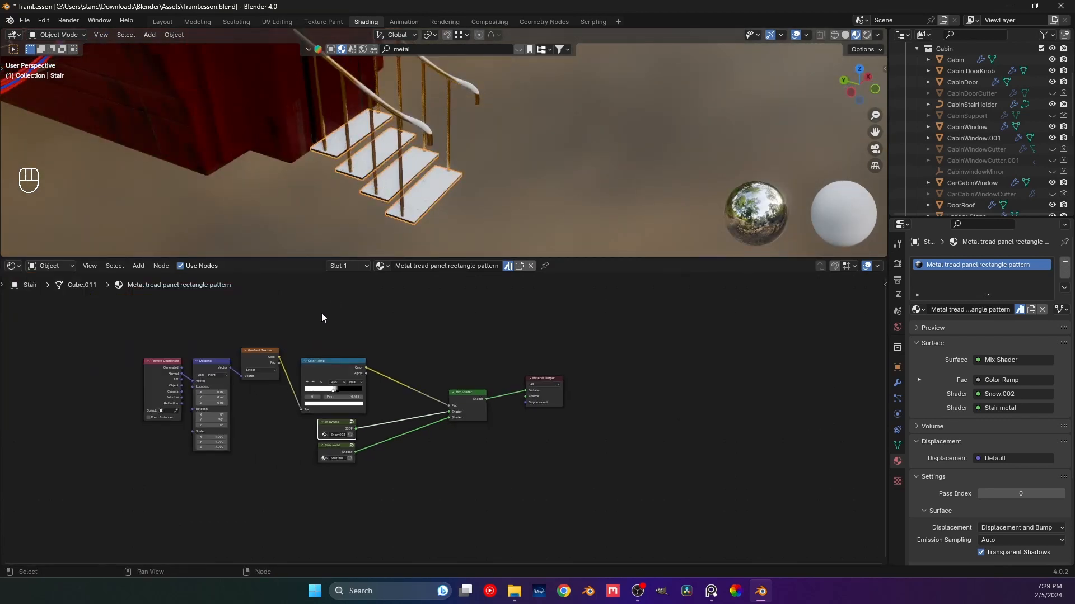
click(269, 350)
drag(263, 319, 129, 398)
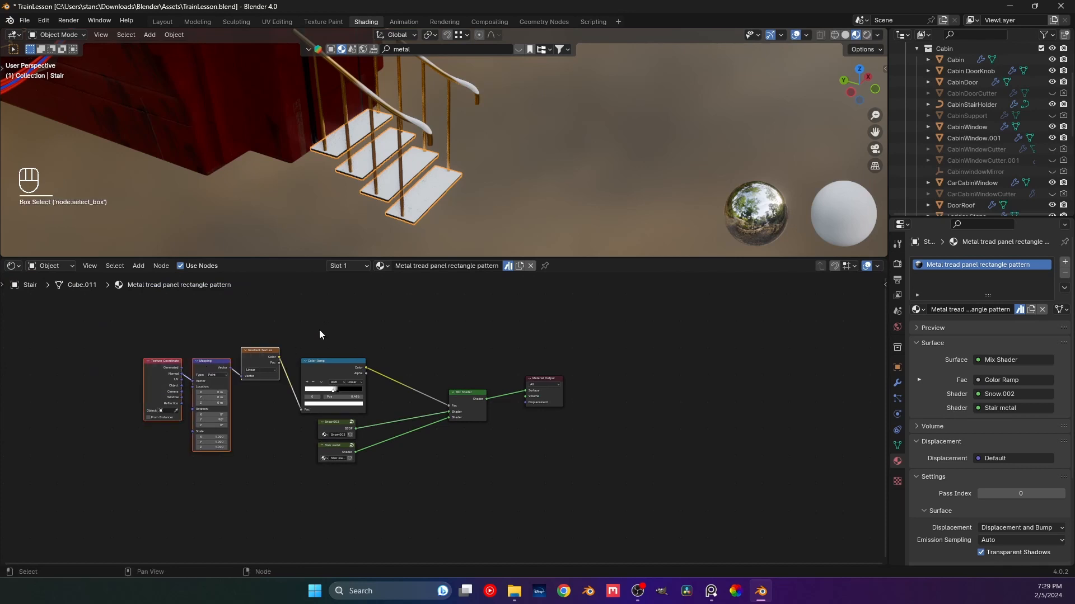
shift+drag(324, 326, 171, 387)
key(shift+d)
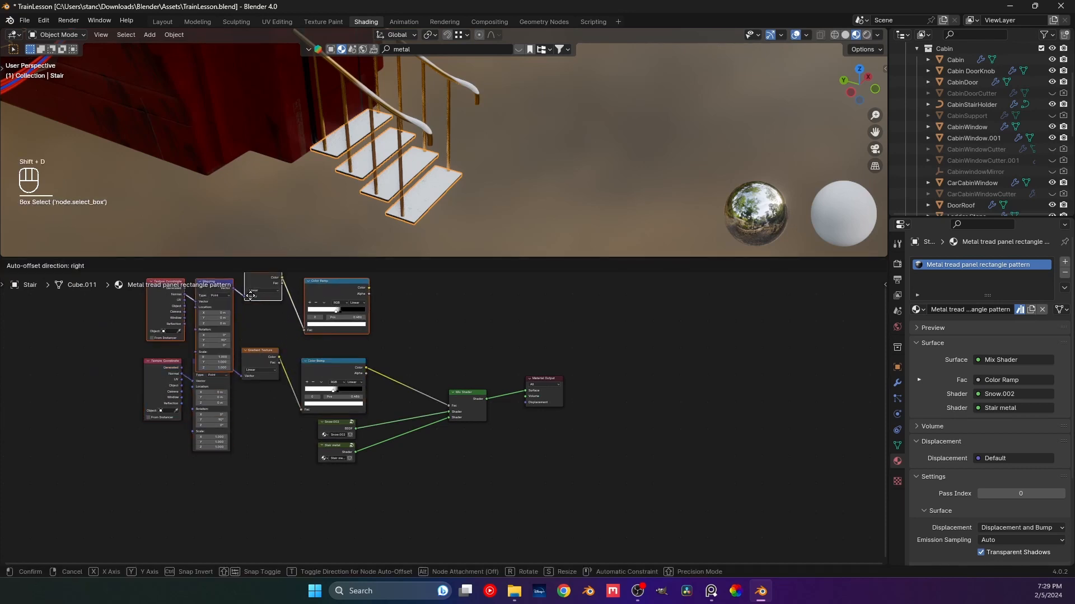
click(288, 321)
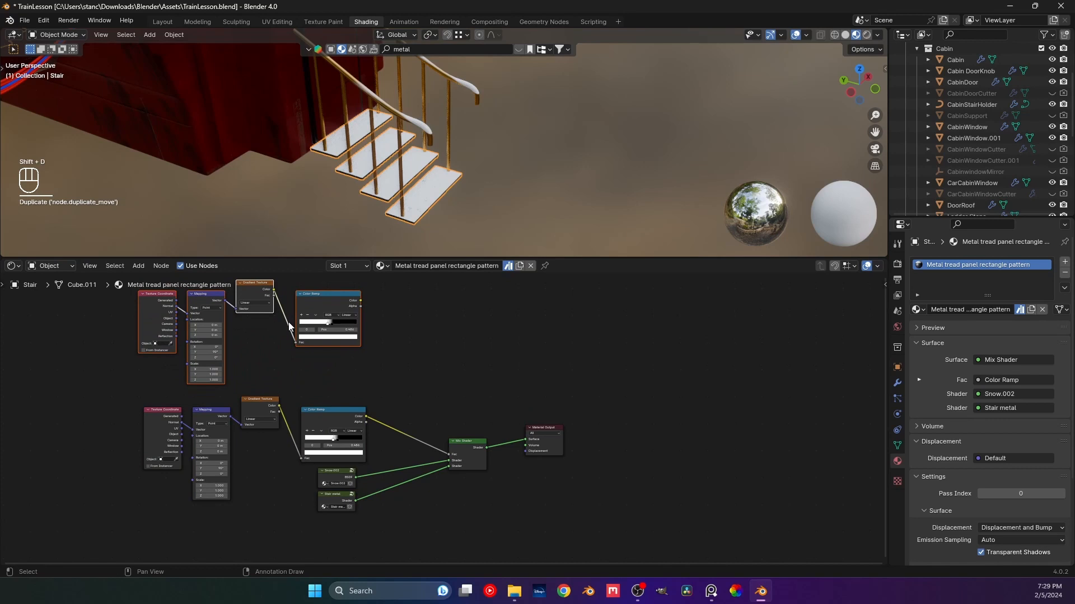
- Preview the duplicated Color Ramp on the stairs and feed its Mapping node from the Generated coordinates
ctrl+shift+click(321, 293)
scroll(278, 317, up, 2)
middle_drag(291, 398, 318, 416)
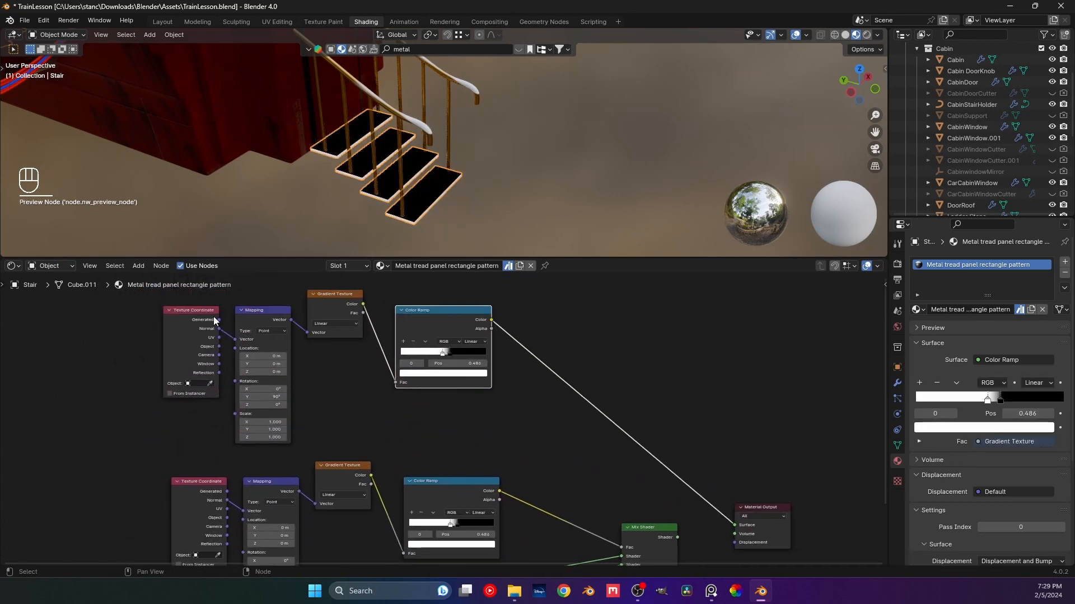
drag(218, 320, 241, 340)
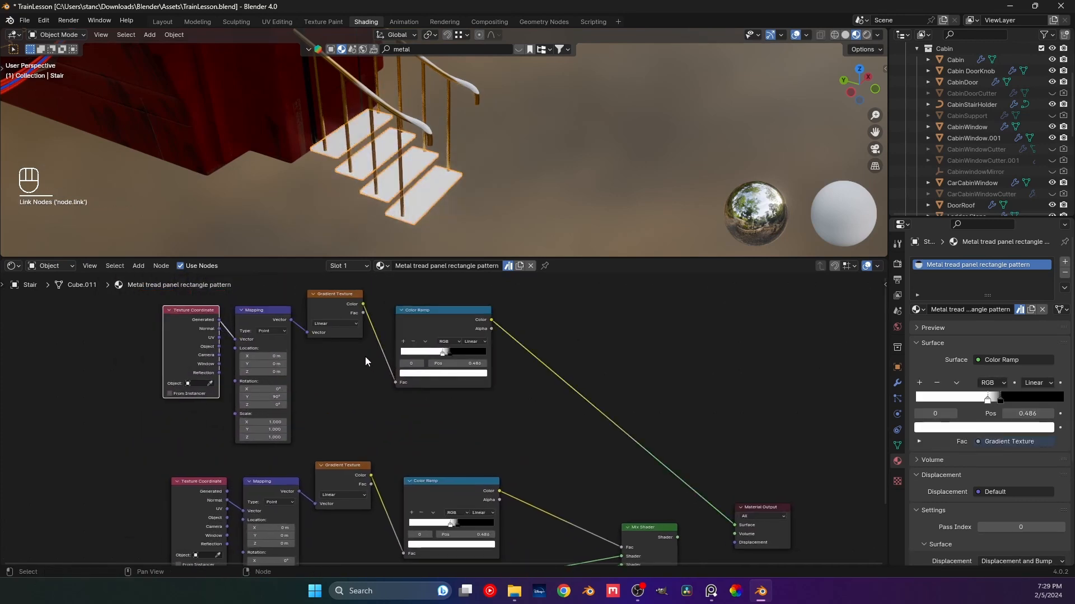
- Try the duplicated Color Ramp with the black stop at 0.500 and the white stop at 0.473
scroll(366, 358, up, 1)
drag(439, 340, 379, 338)
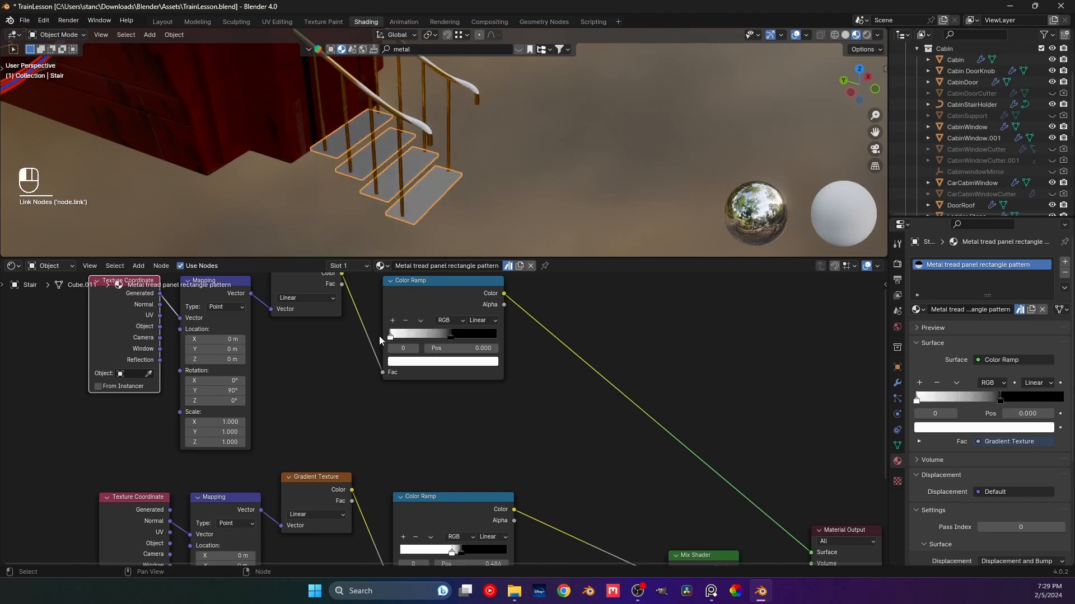
mouse_move(450, 335)
mouse_down()
mouse_move(429, 336)
mouse_move(442, 338)
mouse_up()
middle_drag(414, 223, 466, 146)
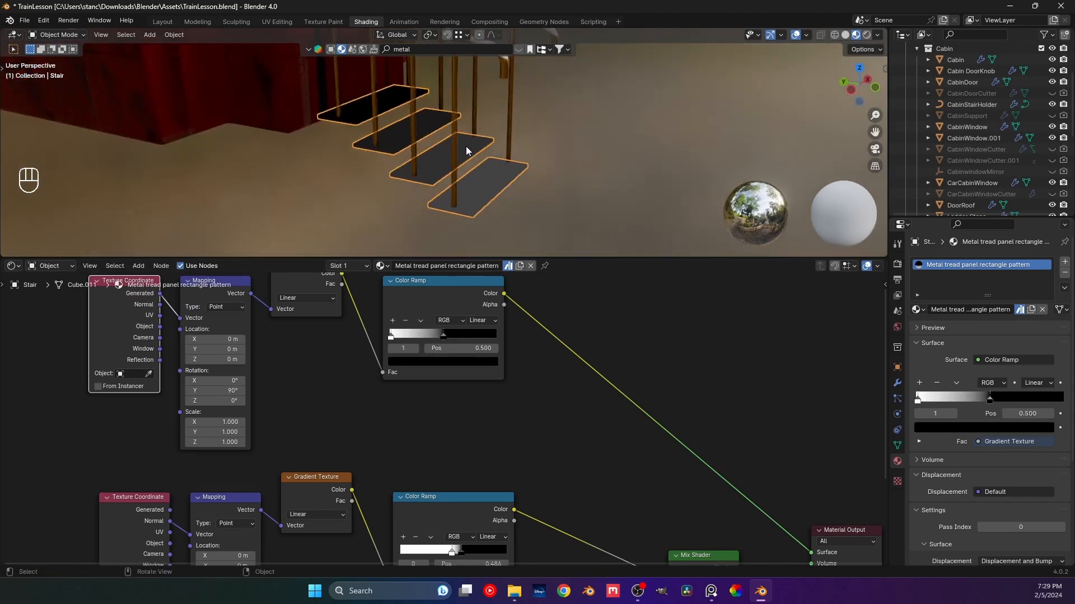
drag(391, 337, 440, 336)
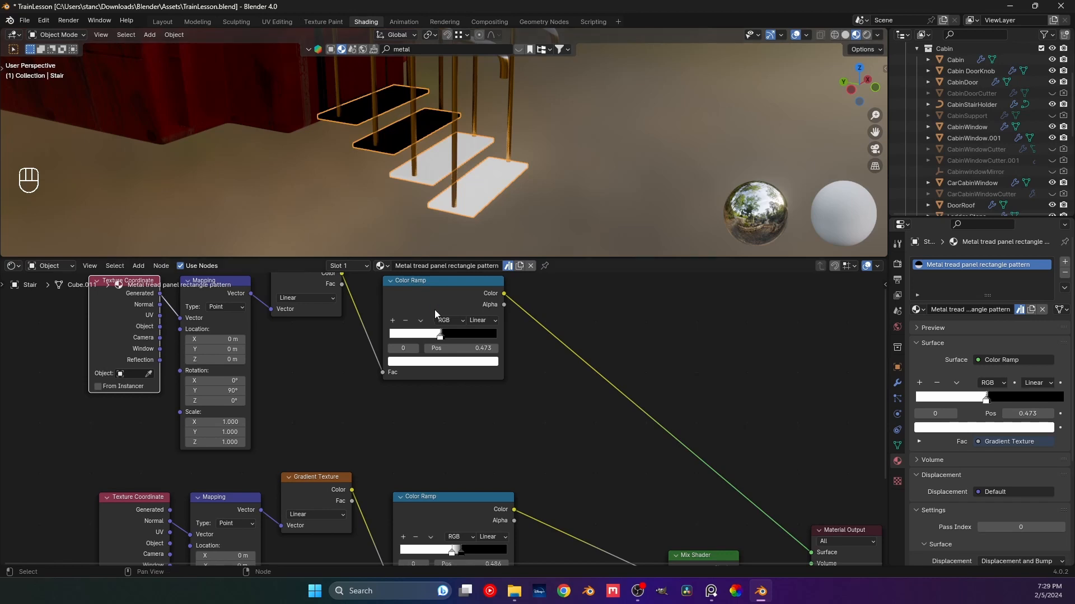
- Delete the duplicated gradient node chain
scroll(435, 310, down, 2)
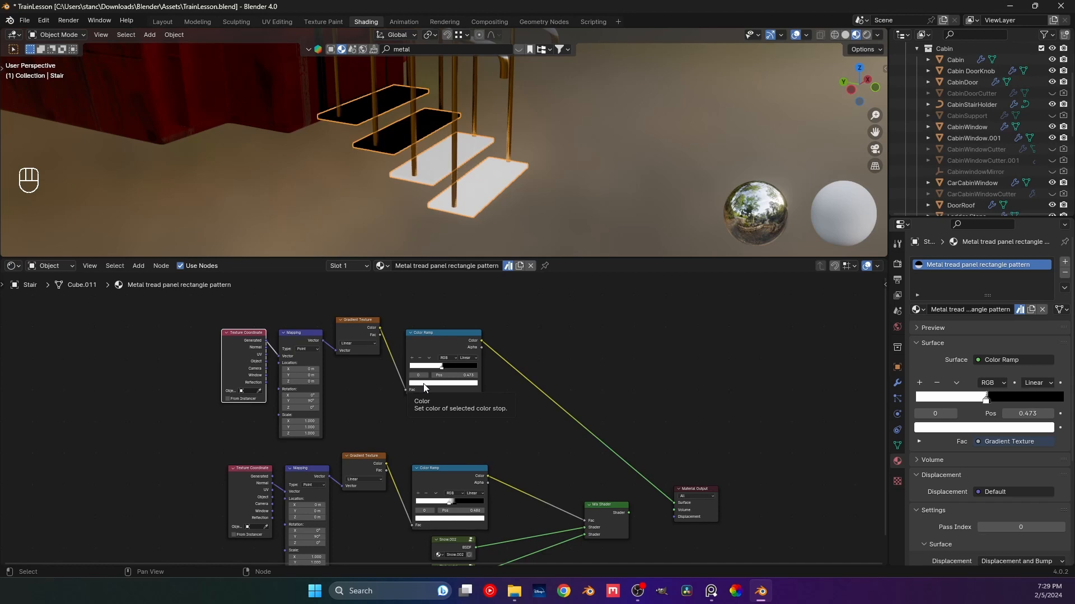
drag(477, 422, 222, 320)
key(x)
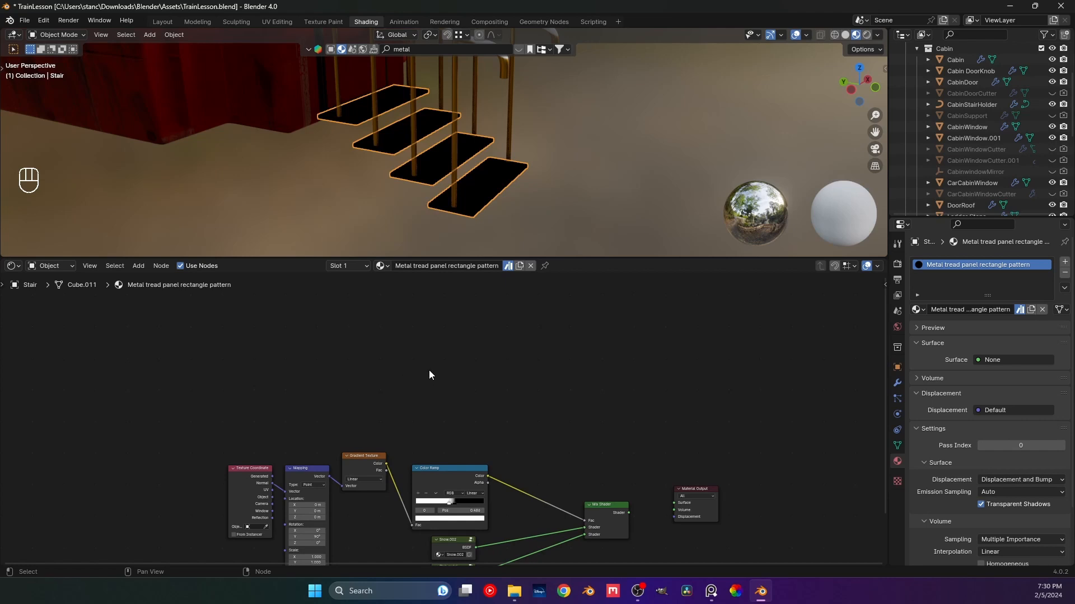
- Move the gradient mask nodes upward and the Snow.002 and Stair metal groups downward to make room between them
scroll(380, 344, down, 5)
drag(464, 406, 194, 345)
drag(426, 404, 415, 300)
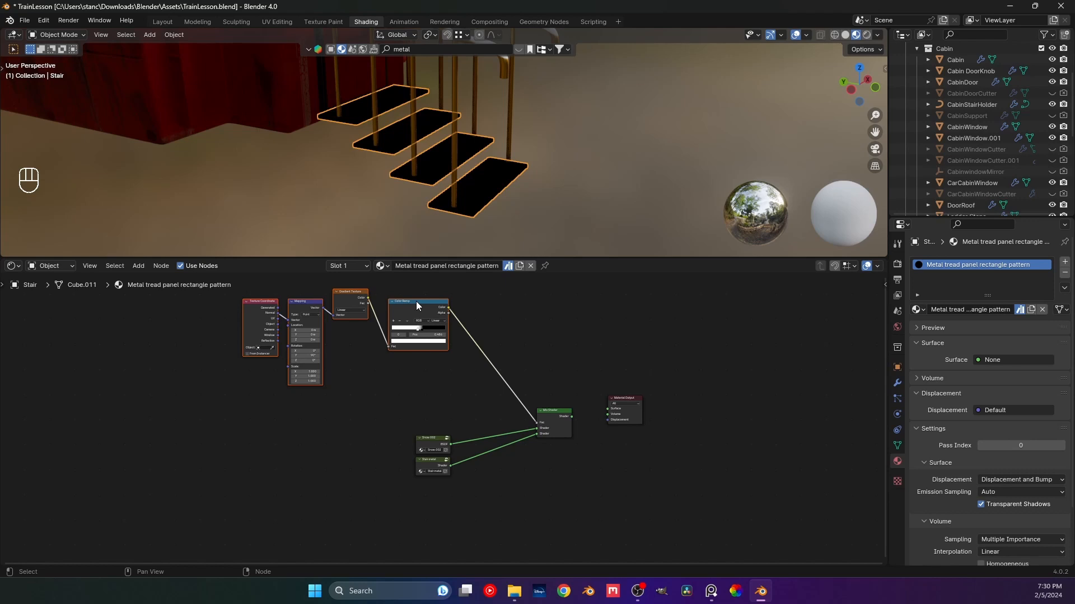
click(436, 365)
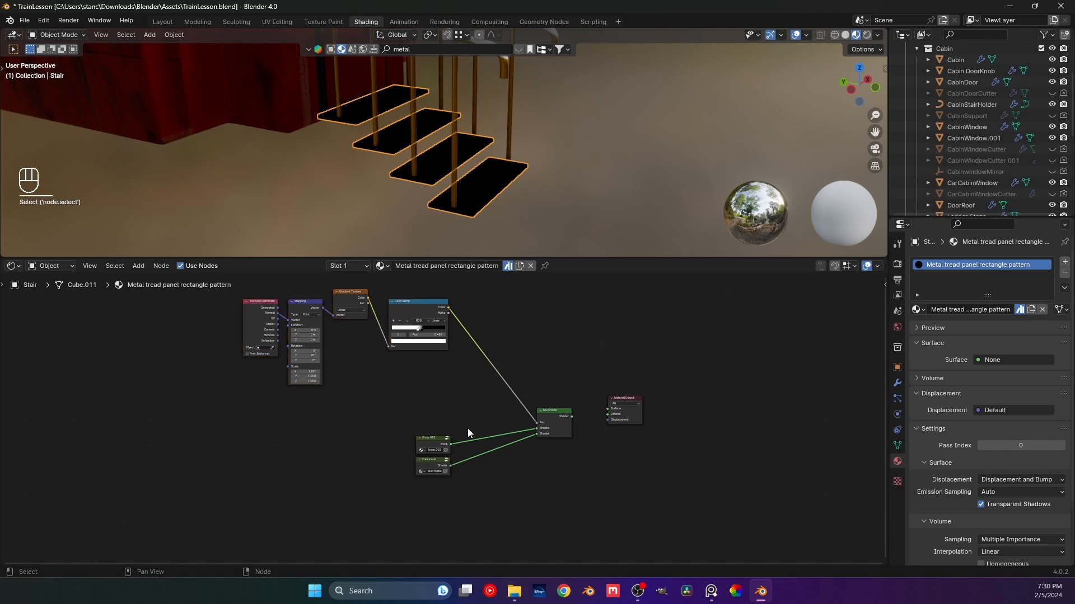
drag(468, 428, 401, 472)
drag(433, 441, 416, 478)
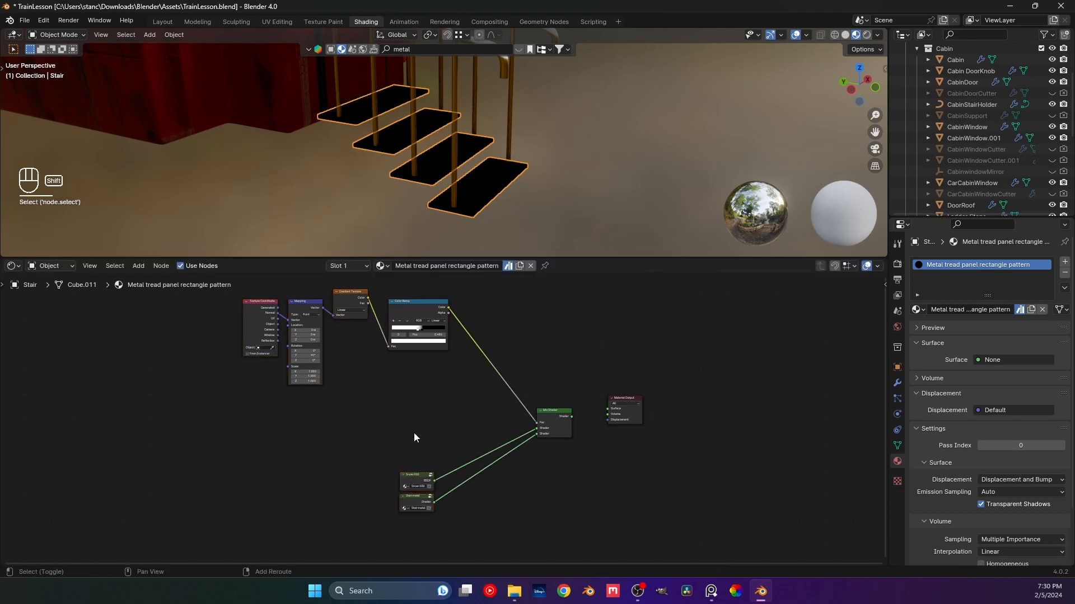
- Add an Image Texture node below the Color Ramp
key(shift+a)
click(384, 312)
text(image)
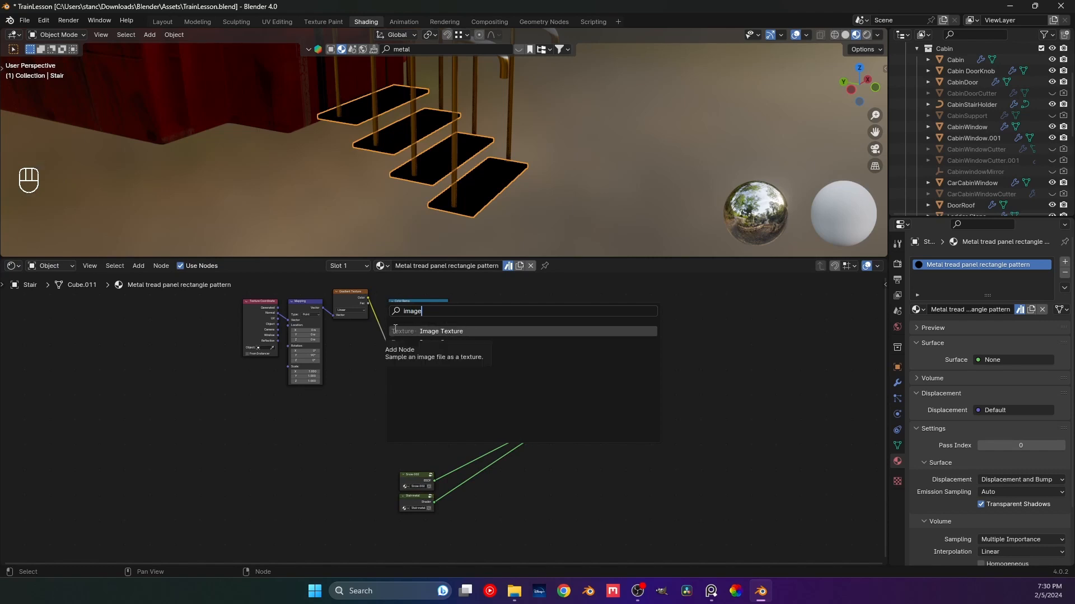
click(395, 331)
click(392, 374)
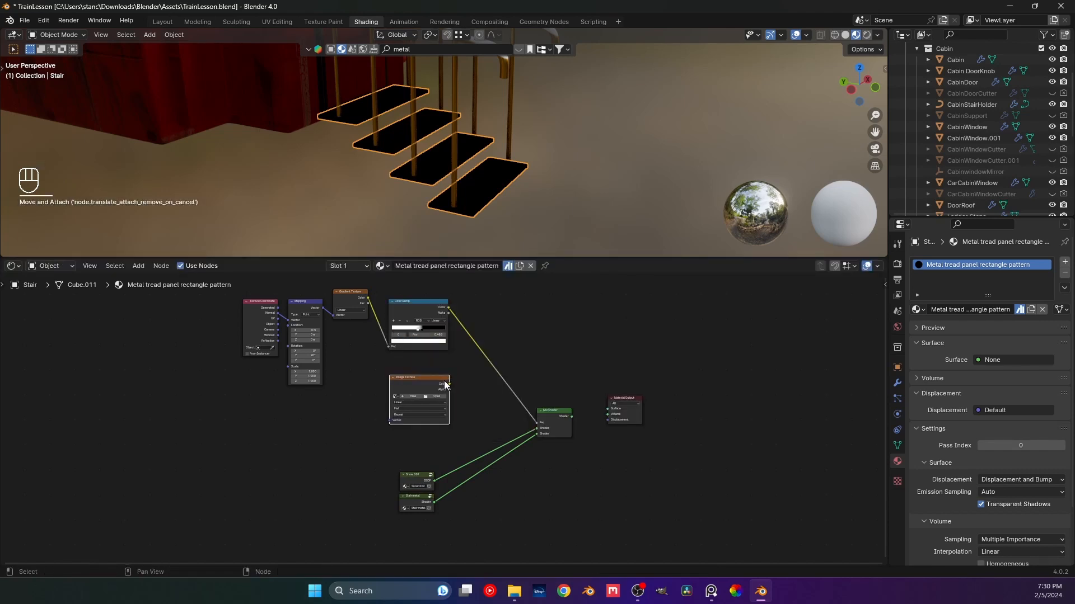
- Insert a Mix Color node on the link between the Color Ramp and the Mix Shader's Fac
scroll(464, 358, up, 1)
click(479, 344)
key(shift+a)
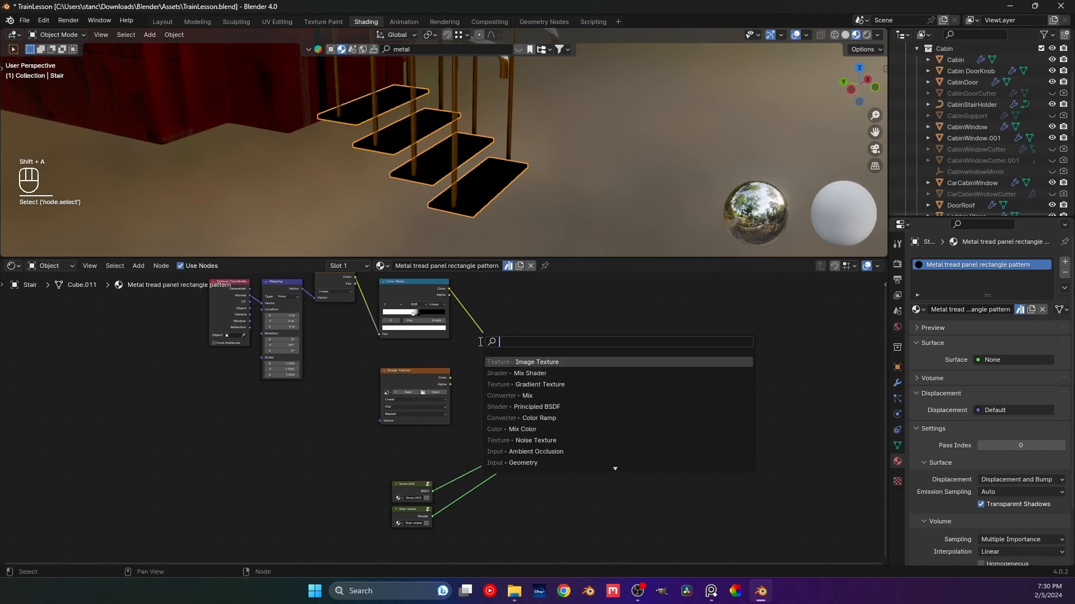
text(mix colo)
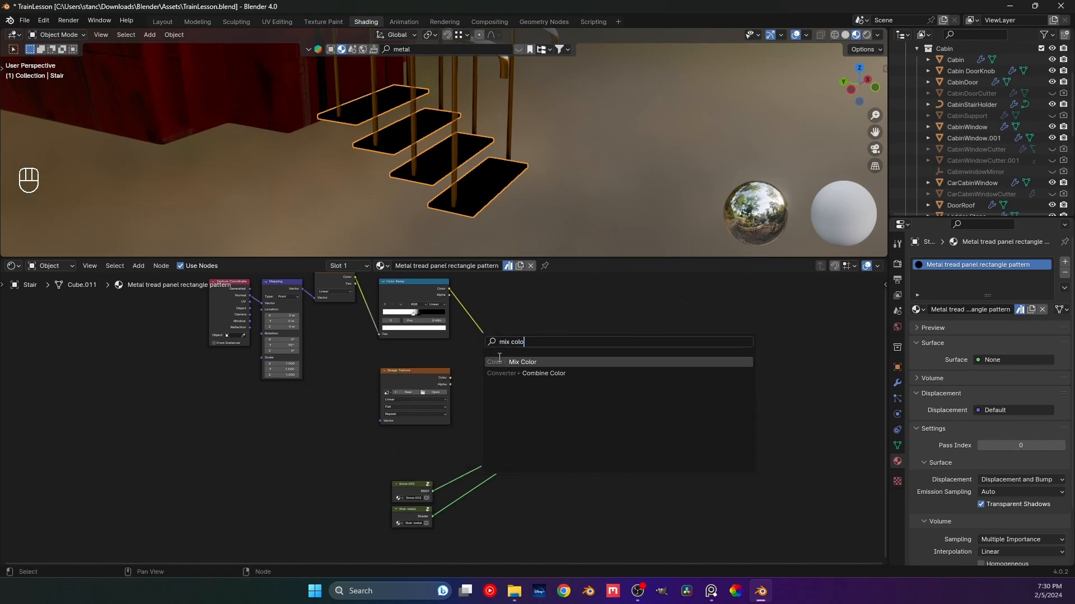
key(Return)
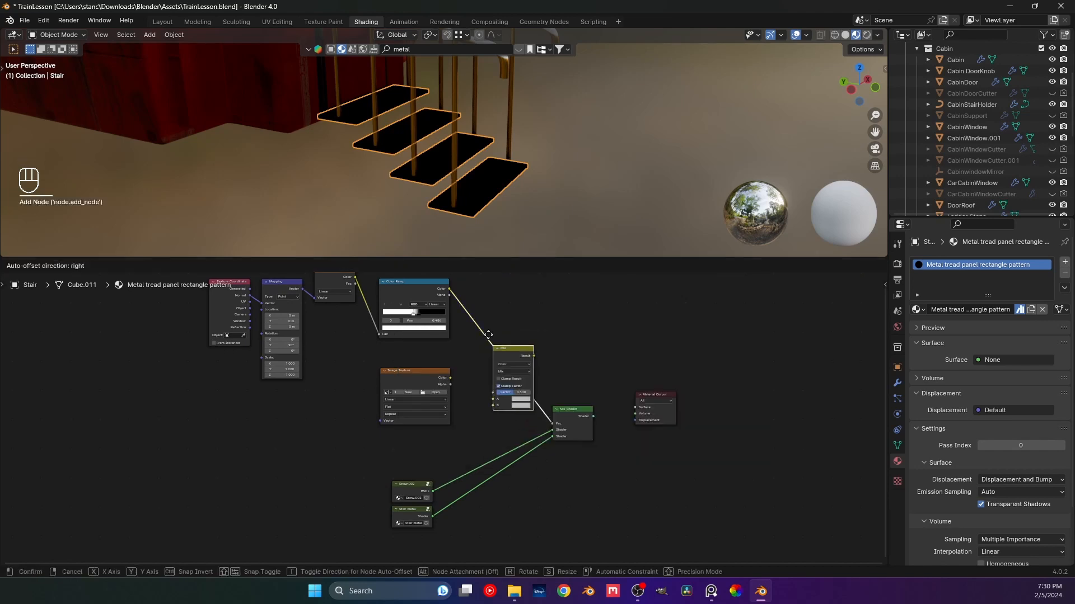
click(484, 329)
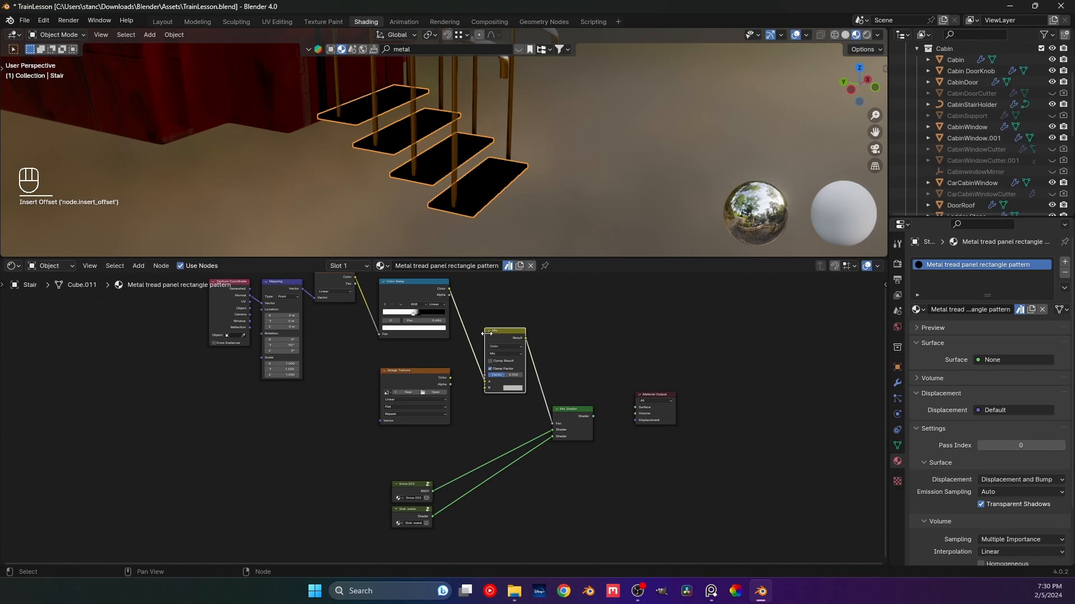
- Connect the Image Texture's Color to the Mix node's B input and preview the Mix result on the stairs
scroll(484, 389, up, 6)
middle_drag(473, 378, 424, 390)
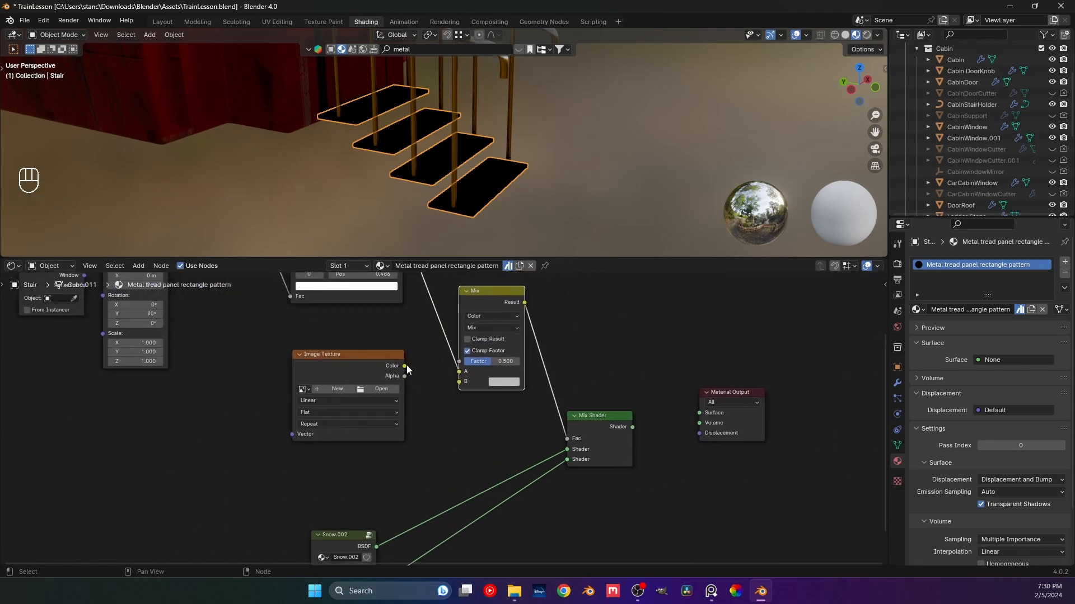
drag(405, 366, 459, 381)
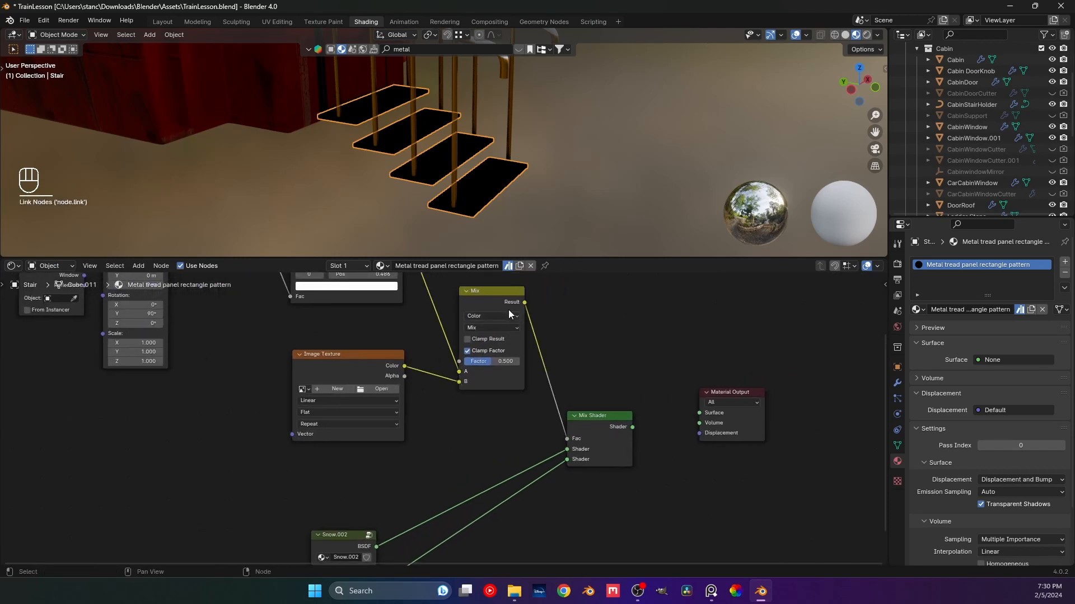
ctrl+shift+click(606, 428)
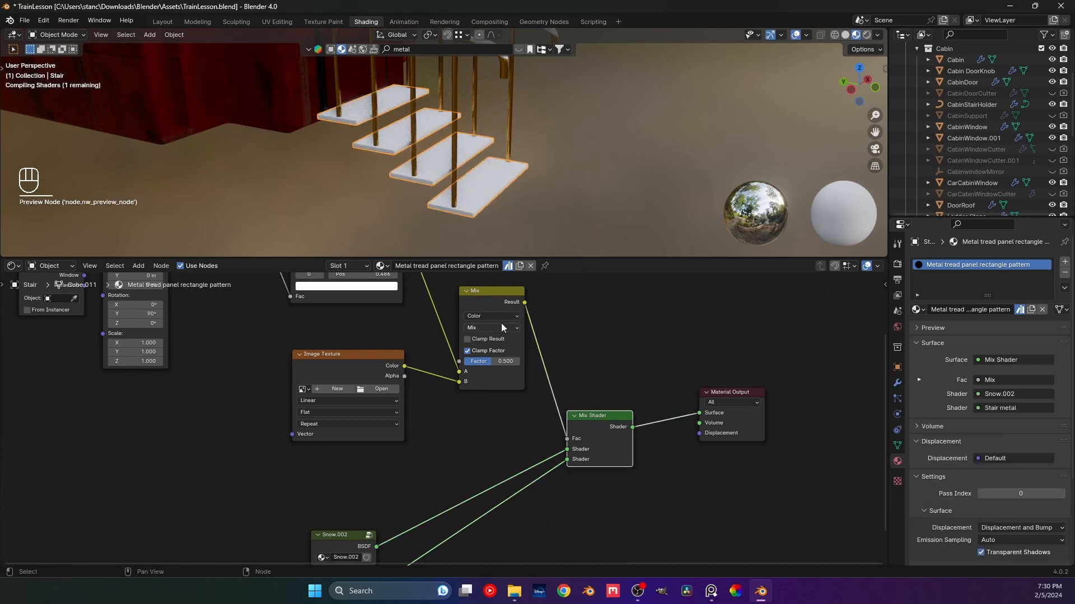
ctrl+shift+click(479, 299)
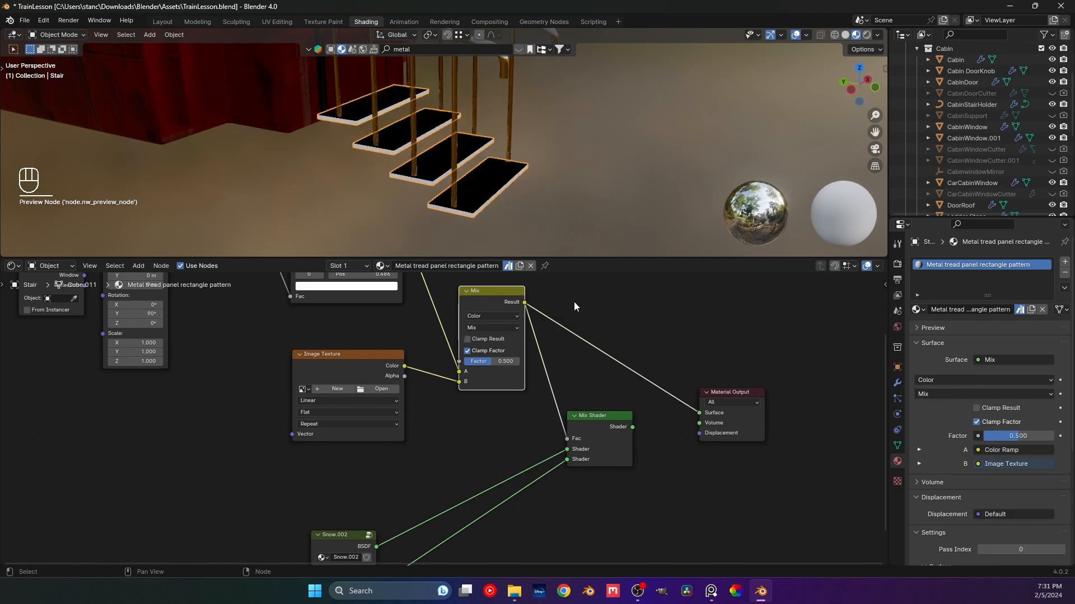
- Set the Mix node's blending mode to Add
middle_drag(419, 189, 376, 175)
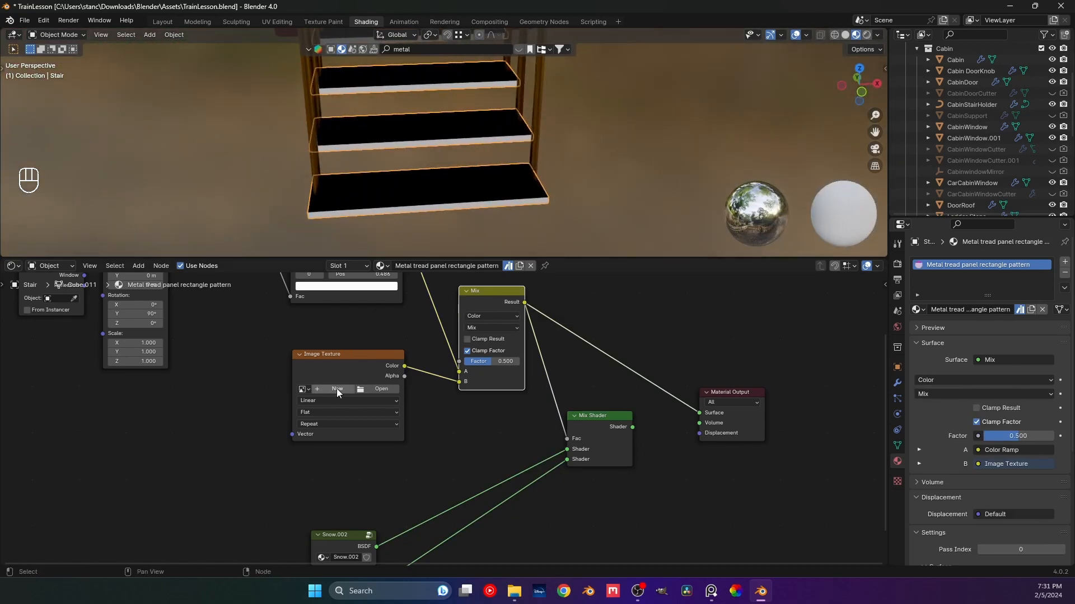
click(496, 330)
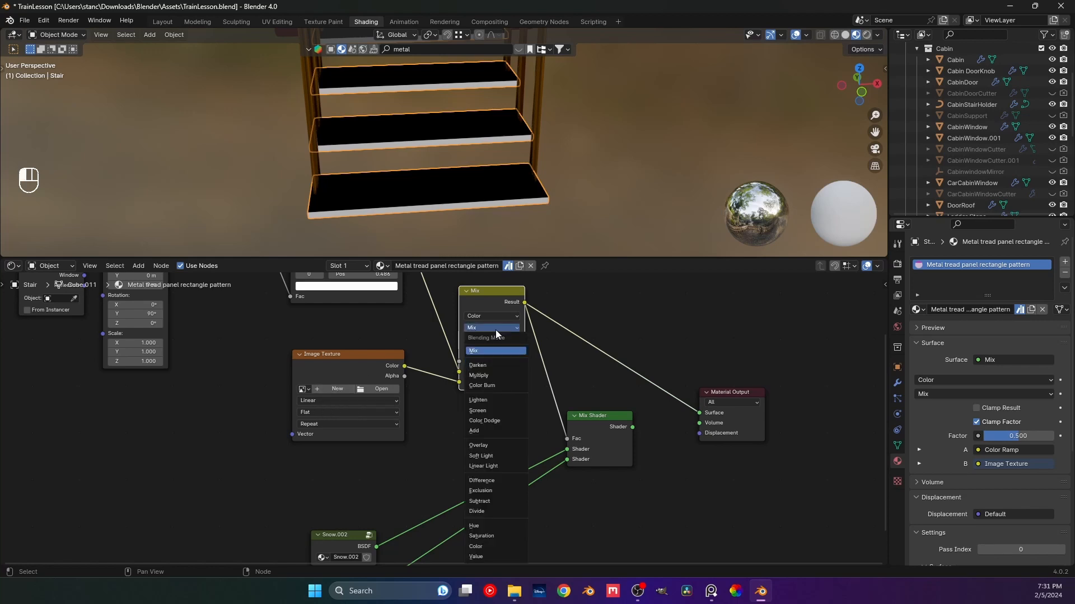
click(490, 429)
- Create a new blank image named SnowStair in the Image Texture node, 2048 × 2048 px with Alpha disabled
click(343, 388)
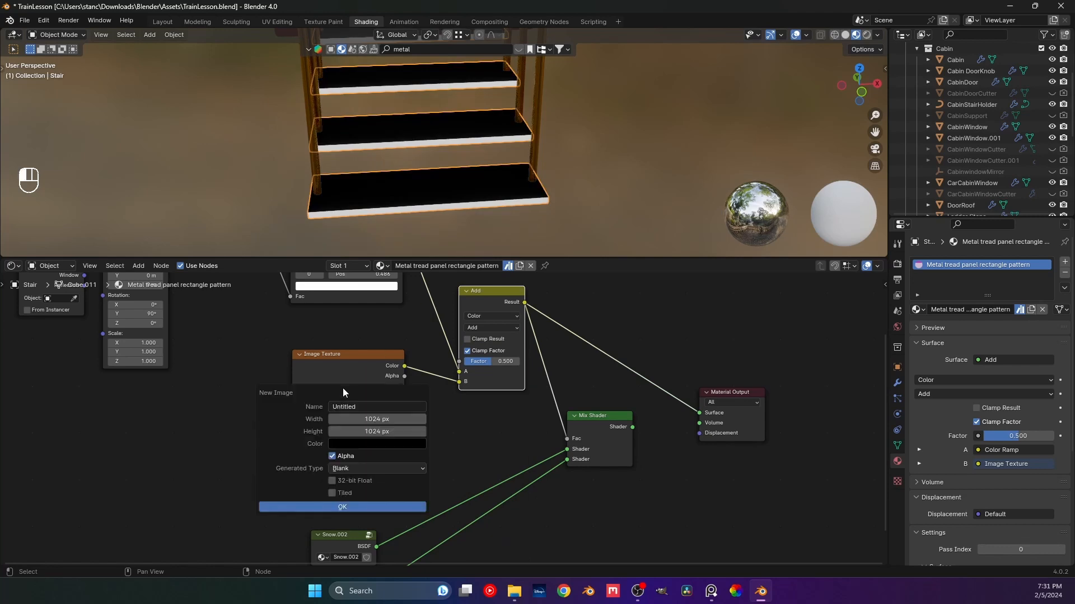
click(350, 408)
key(shift)
text(SnowStair)
click(355, 419)
drag(392, 418, 392, 431)
click(387, 420)
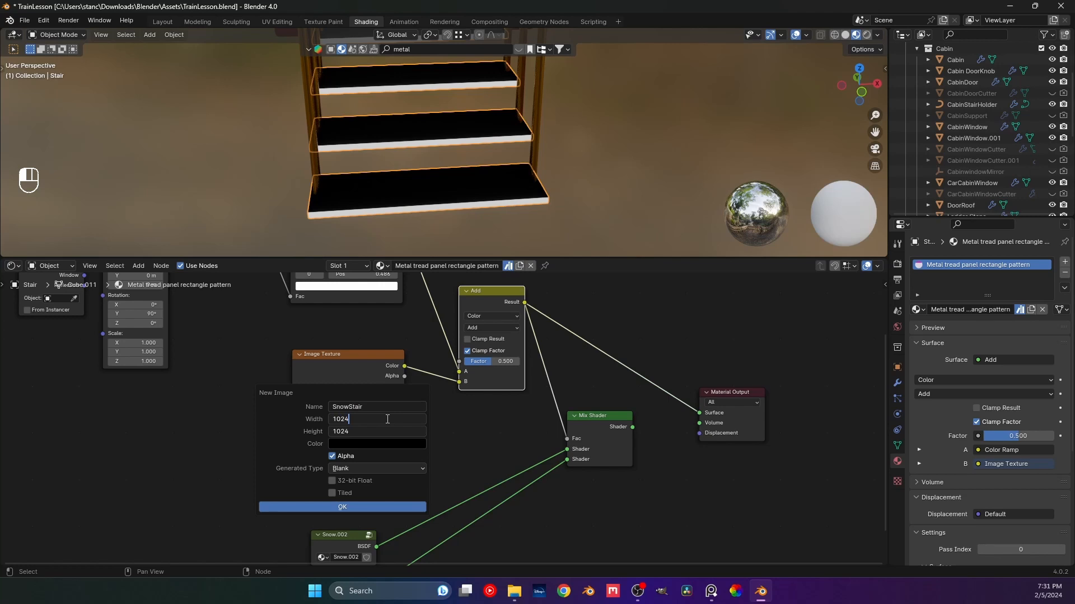
key(shift)
text(*2)
key(Return)
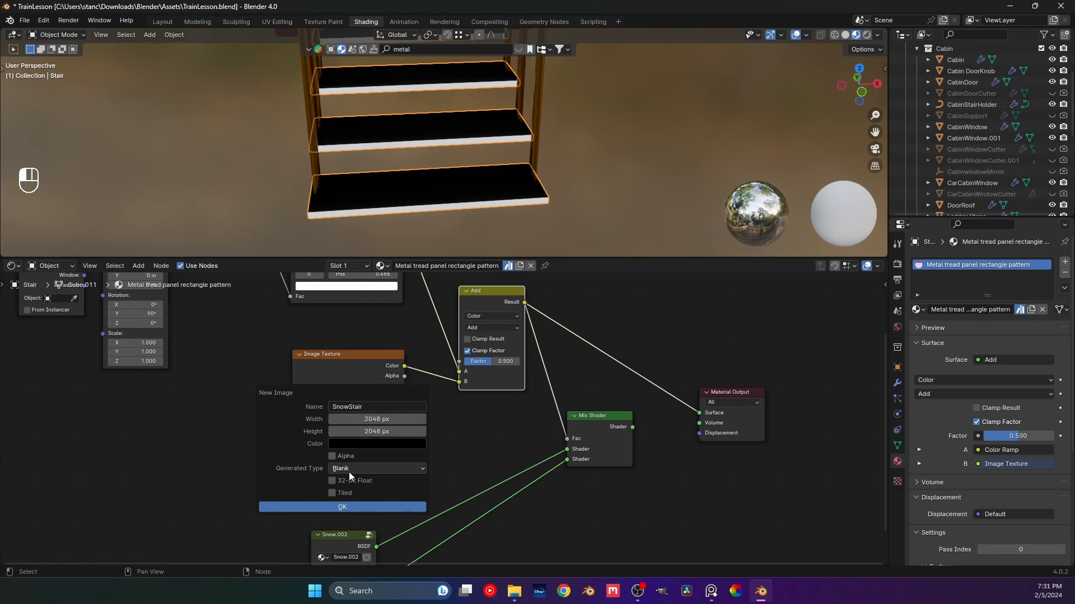
click(351, 506)
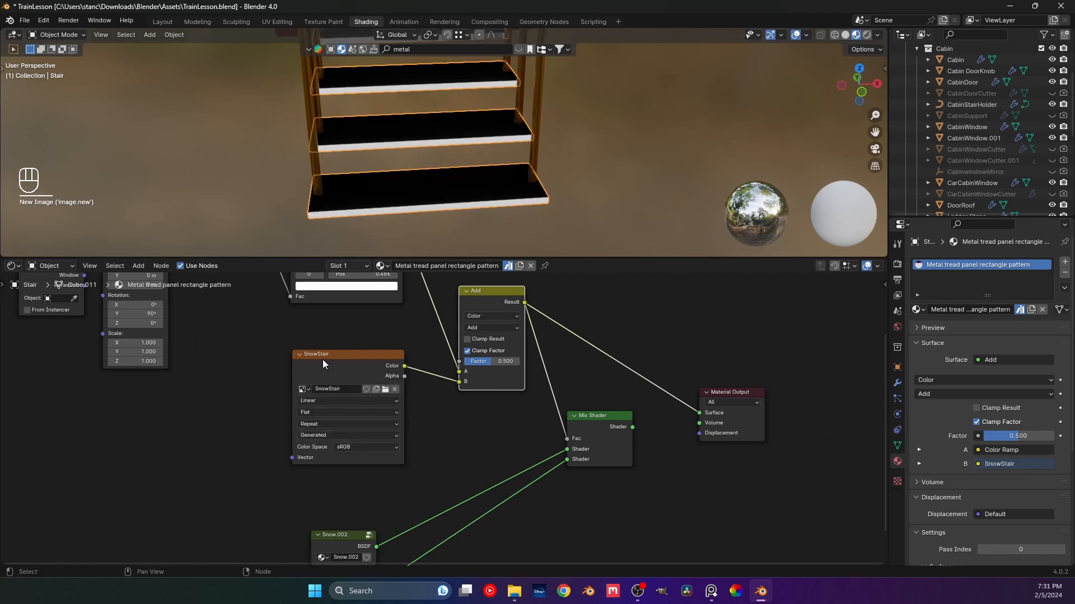
- Select the SnowStair image node, shift it slightly away from the Add node, and switch to the Texture Paint workspace
drag(323, 362, 307, 366)
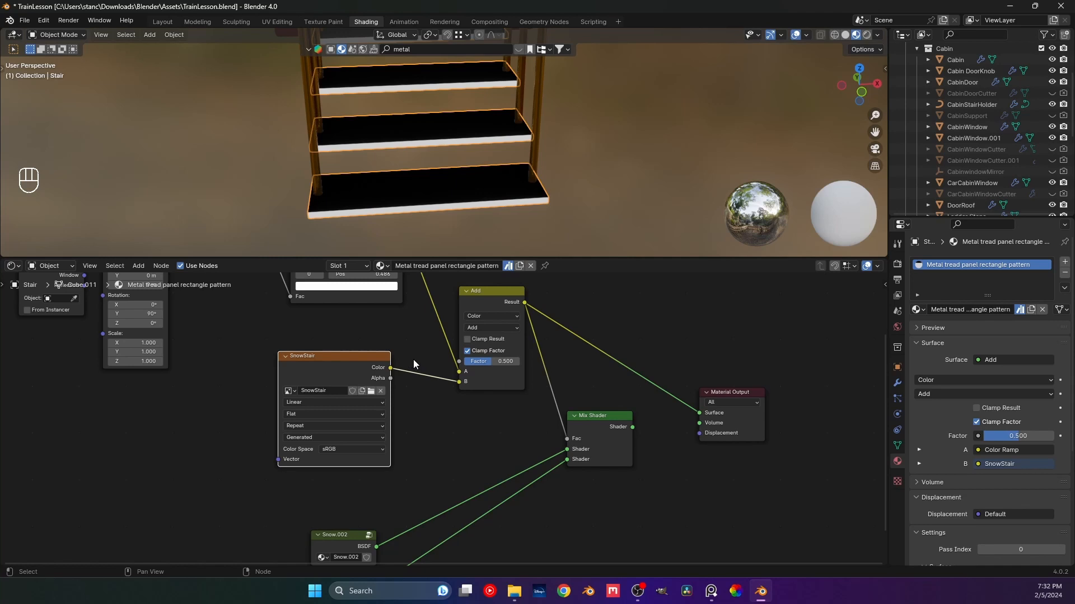
click(325, 22)
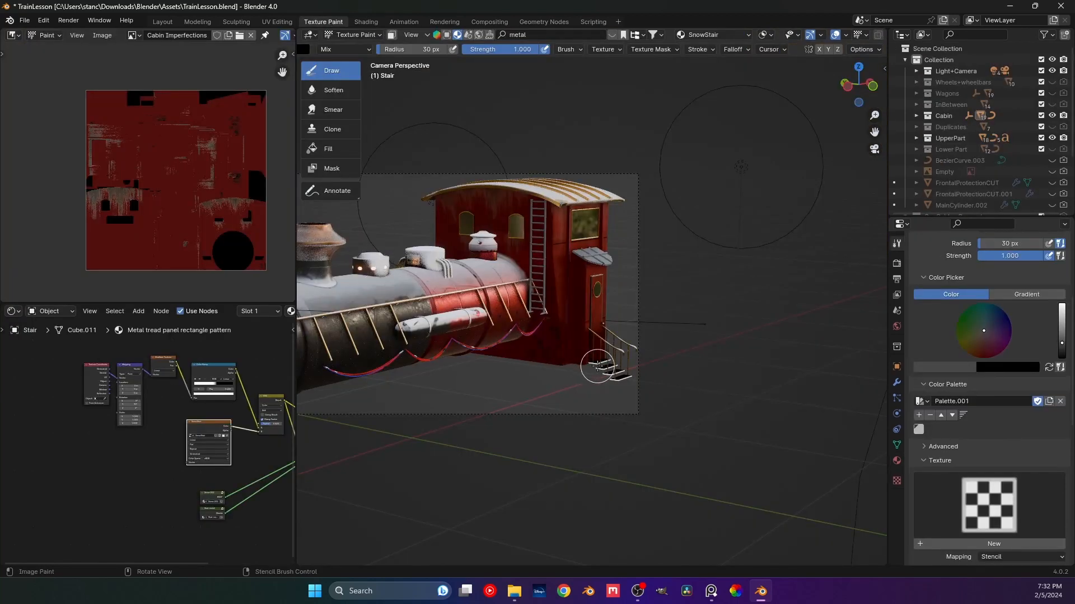
- Isolate the stairs in local view and load the SnowStair image in the image editor
key(KP_Divide)
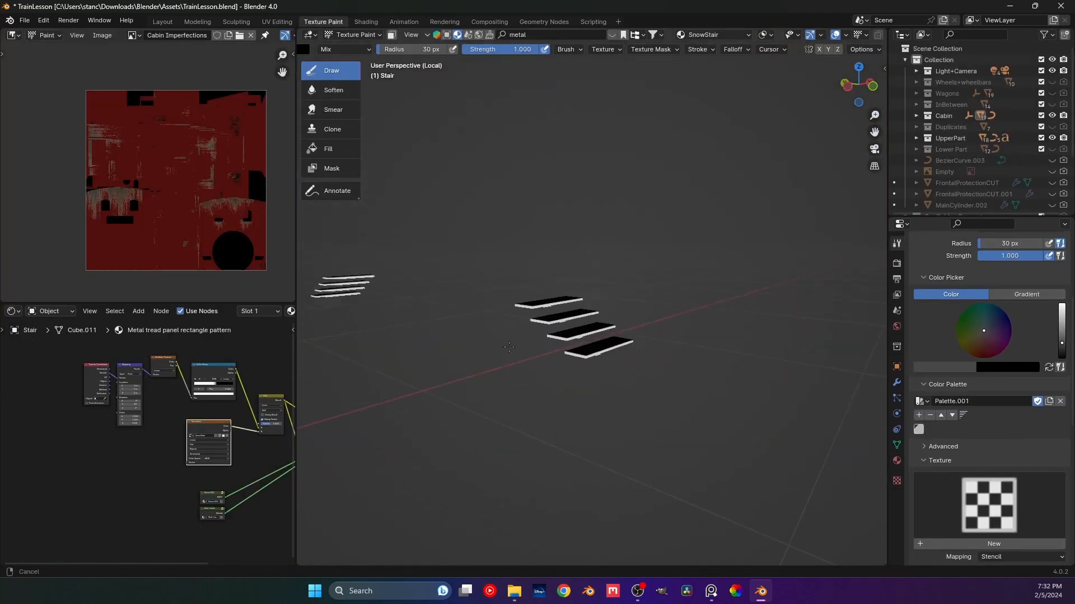
scroll(509, 361, up, 1)
shift+middle_drag(574, 282, 551, 290)
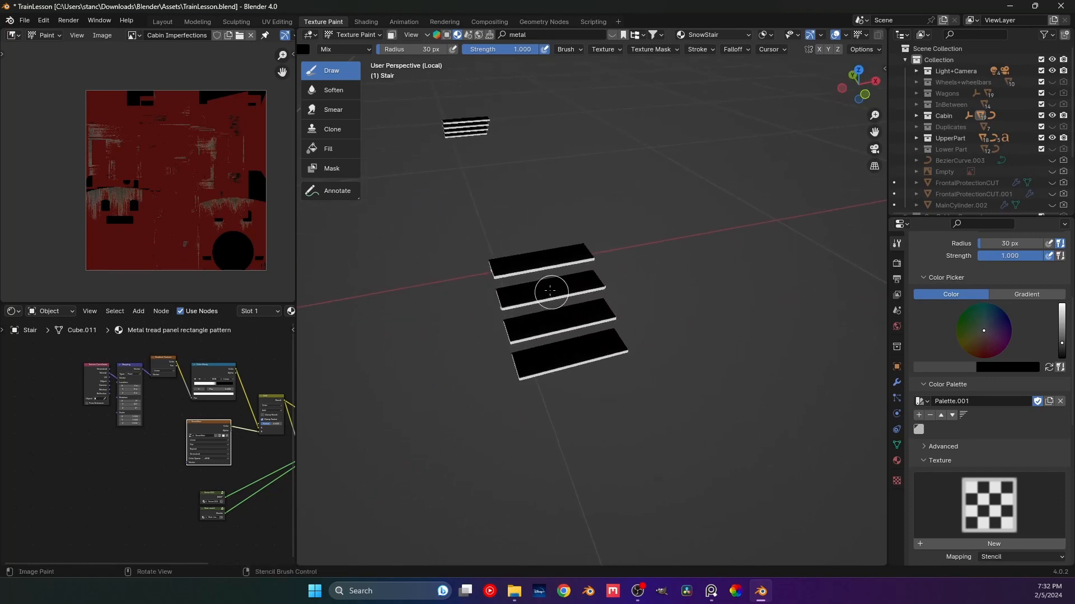
click(134, 35)
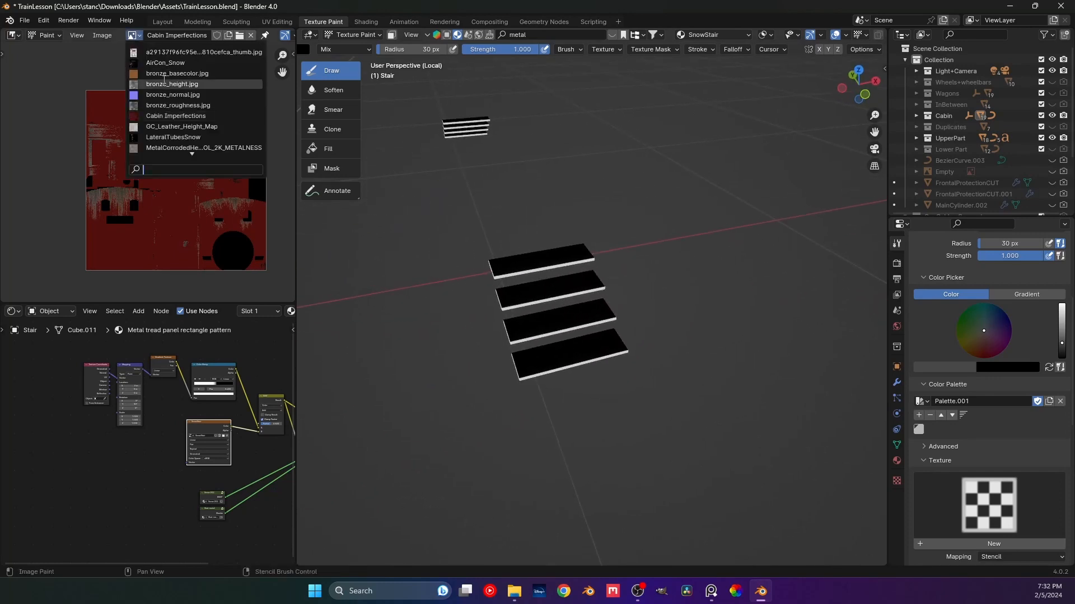
text(snow)
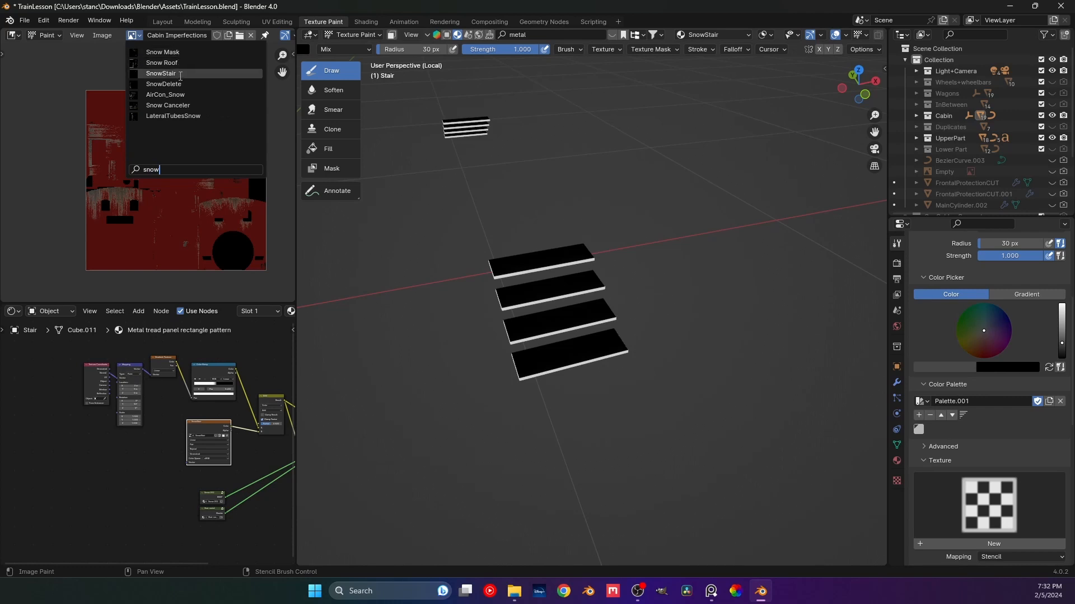
click(162, 74)
- Check the stairs' UV layout over the SnowStair image in Edit Mode and return to Texture Paint mode
key(Tab)
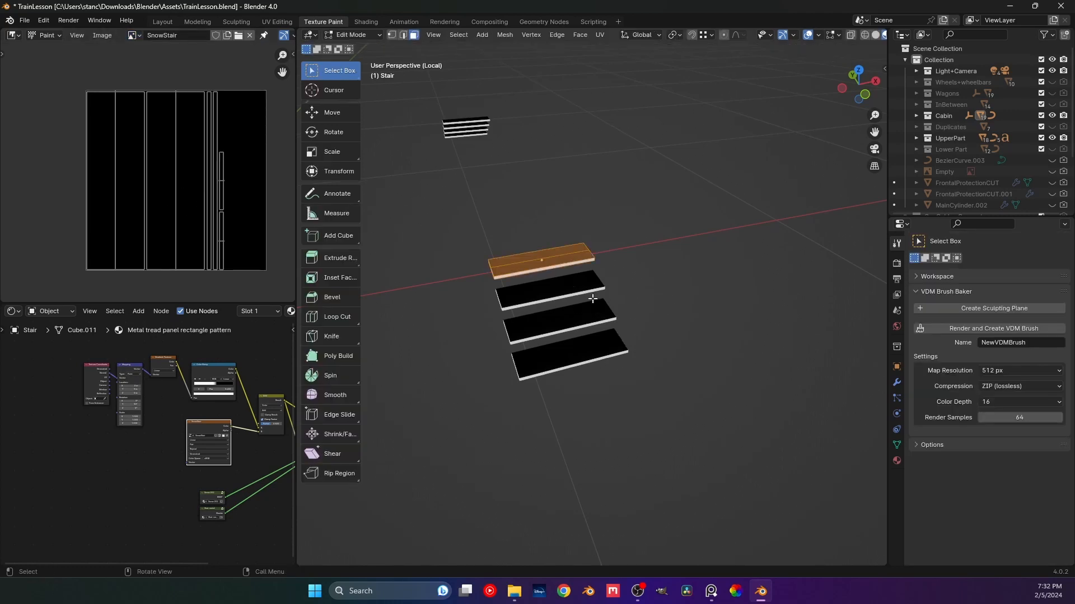
mouse_move(555, 317)
middle_down()
mouse_move(538, 292)
mouse_move(597, 348)
mouse_move(540, 314)
middle_up()
scroll(537, 291, up, 3)
scroll(587, 344, up, 5)
key(Tab)
- Set the brush color to white, test strokes on the upper stair tread, and undo the painted strokes
mouse_move(511, 295)
mouse_down()
mouse_move(456, 333)
mouse_move(586, 278)
mouse_move(492, 308)
mouse_move(580, 276)
mouse_move(543, 303)
mouse_up()
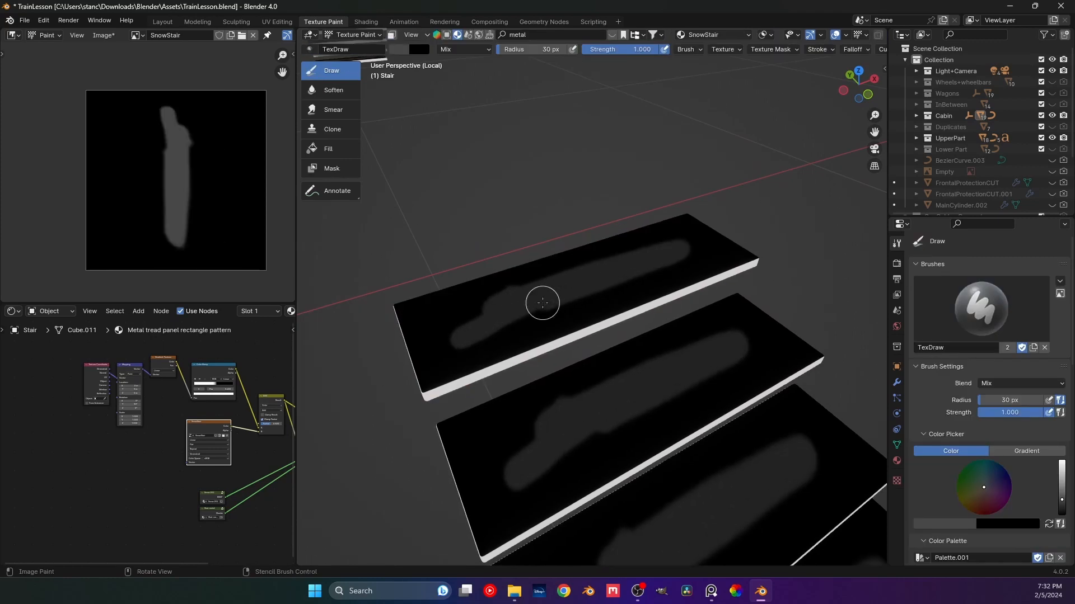
key(ctrl+z)
drag(1062, 495, 1062, 457)
mouse_move(447, 334)
mouse_down()
mouse_move(437, 336)
mouse_move(595, 269)
mouse_move(630, 273)
mouse_up()
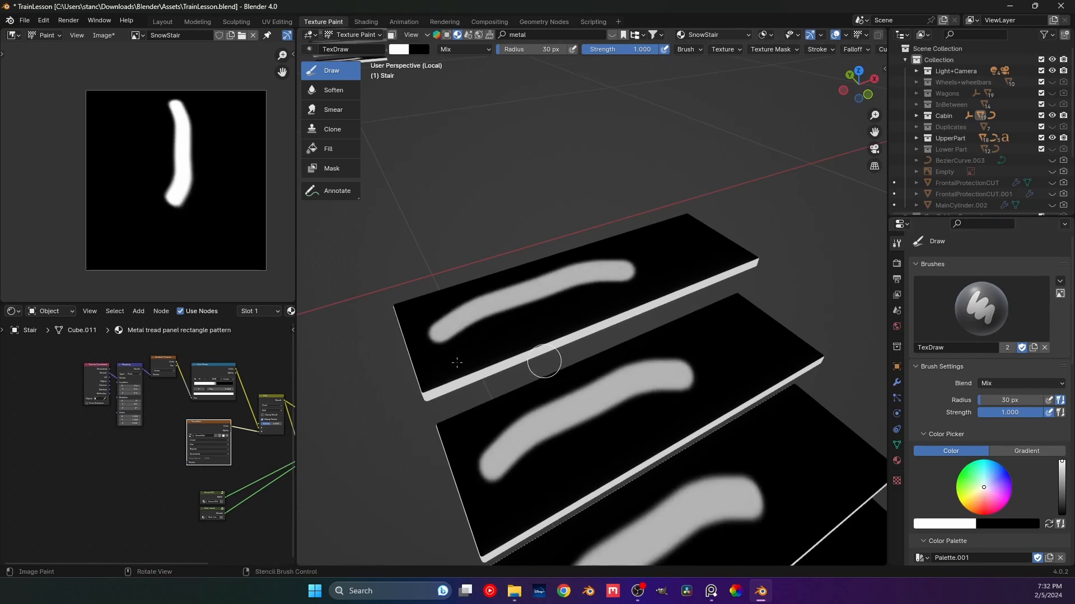
key(ctrl+z)
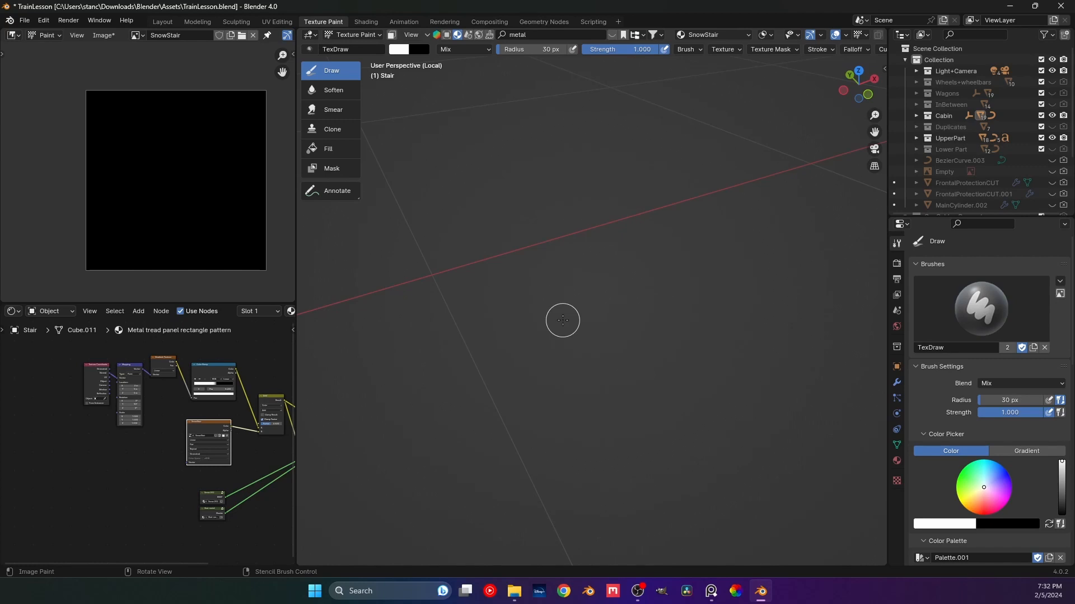
- Isolate the stairs again in local view and frame the nearer set of treads
key(KP_Divide)
key(KP_Divide)
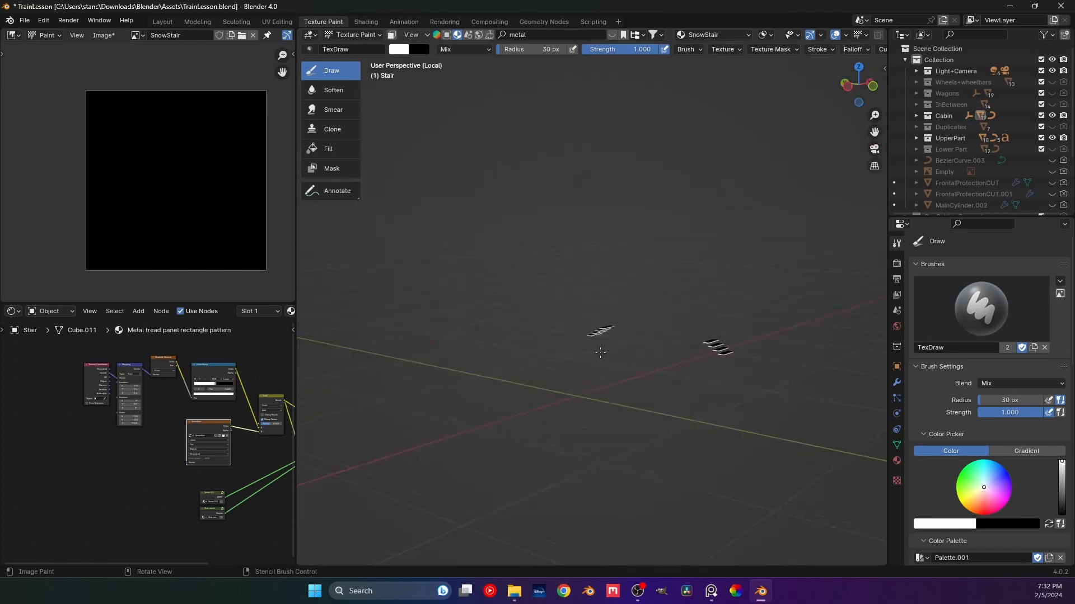
middle_drag(670, 283, 727, 355)
scroll(679, 347, up, 3)
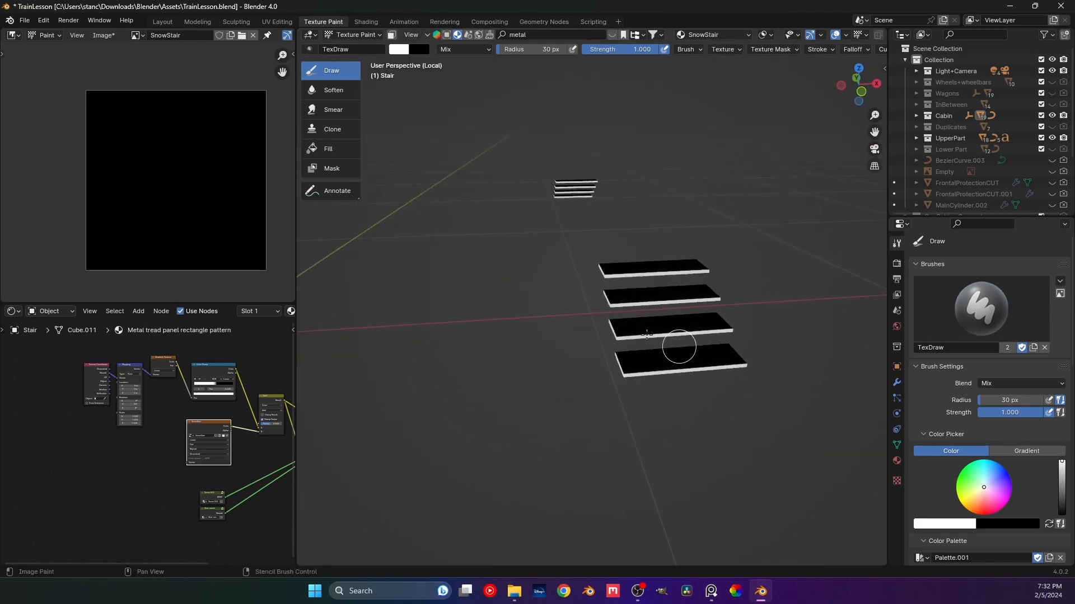
shift+middle_drag(646, 334, 557, 377)
scroll(556, 377, up, 2)
- Send the Mix Shader to the Material Output to preview the snow and metal blend on the treads
scroll(241, 505, down, 3)
middle_drag(284, 468, 210, 455)
scroll(210, 455, up, 4)
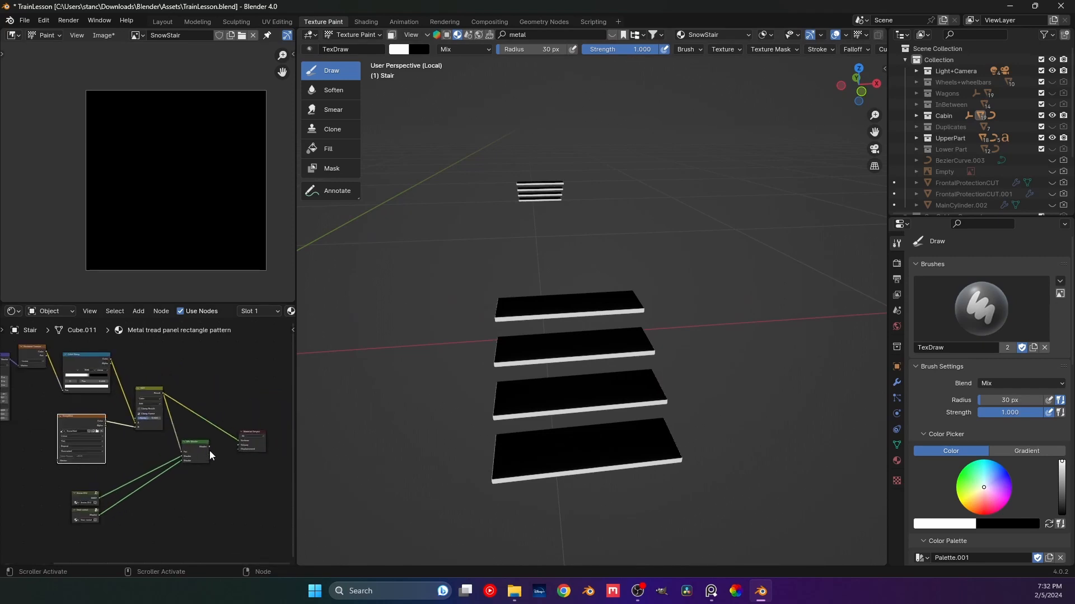
ctrl+shift+click(210, 456)
scroll(567, 372, up, 2)
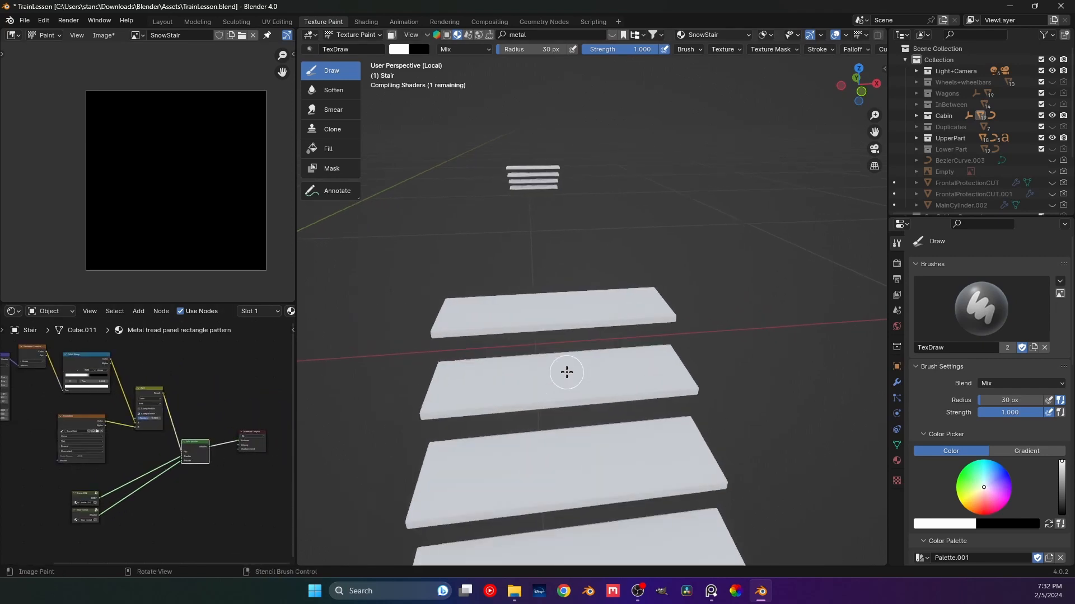
scroll(566, 372, up, 2)
scroll(569, 400, up, 2)
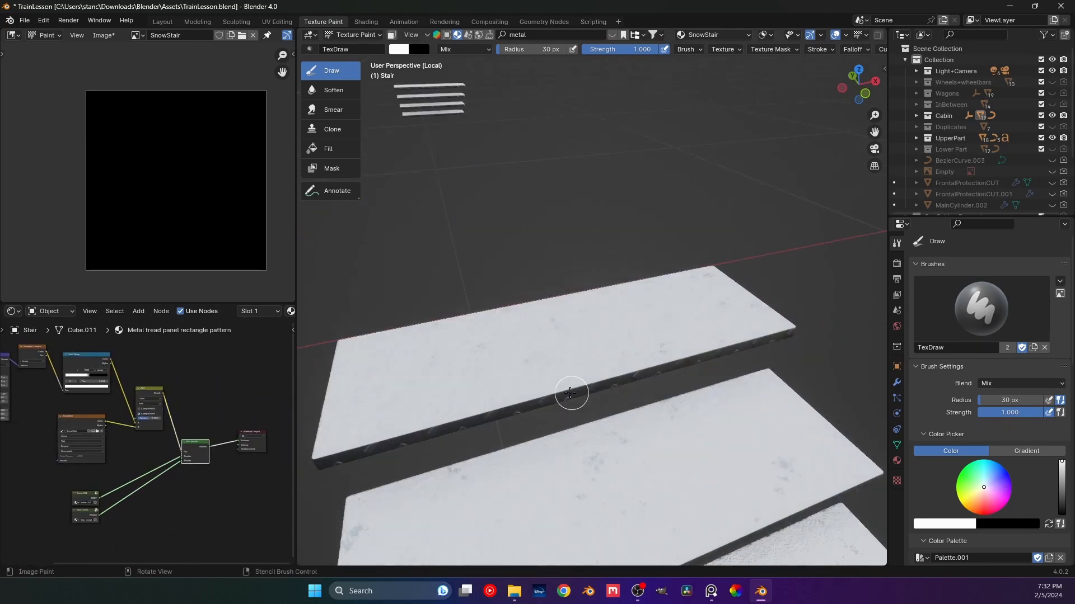
mouse_move(475, 384)
mouse_down()
mouse_move(572, 340)
mouse_move(494, 386)
mouse_up()
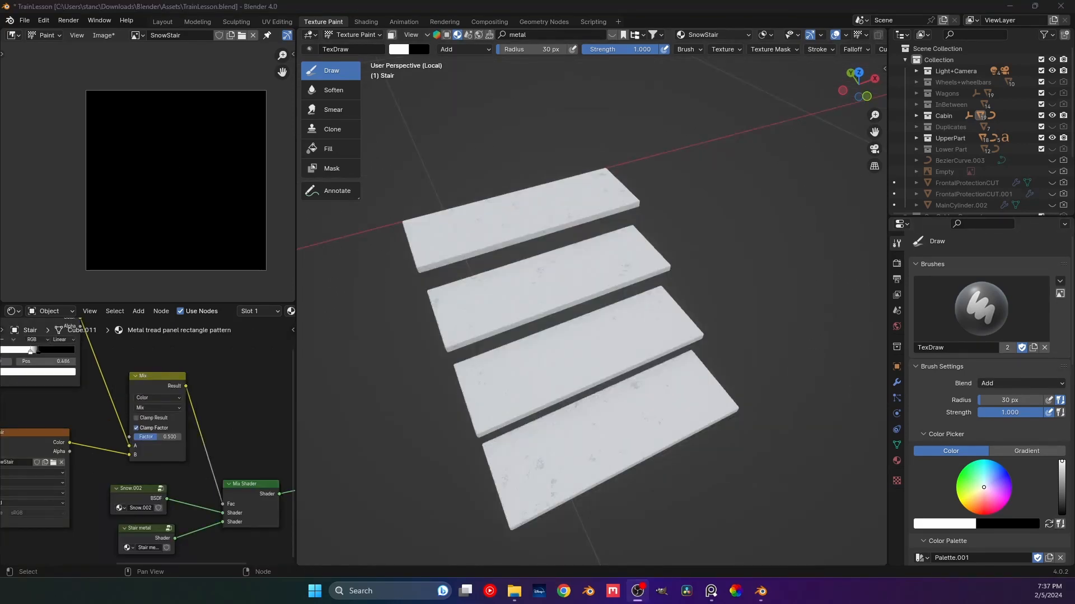
- Move the Color Ramp link to the Mix node's Factor input and the SnowStair Color link to its A input
middle_drag(383, 444, 485, 347)
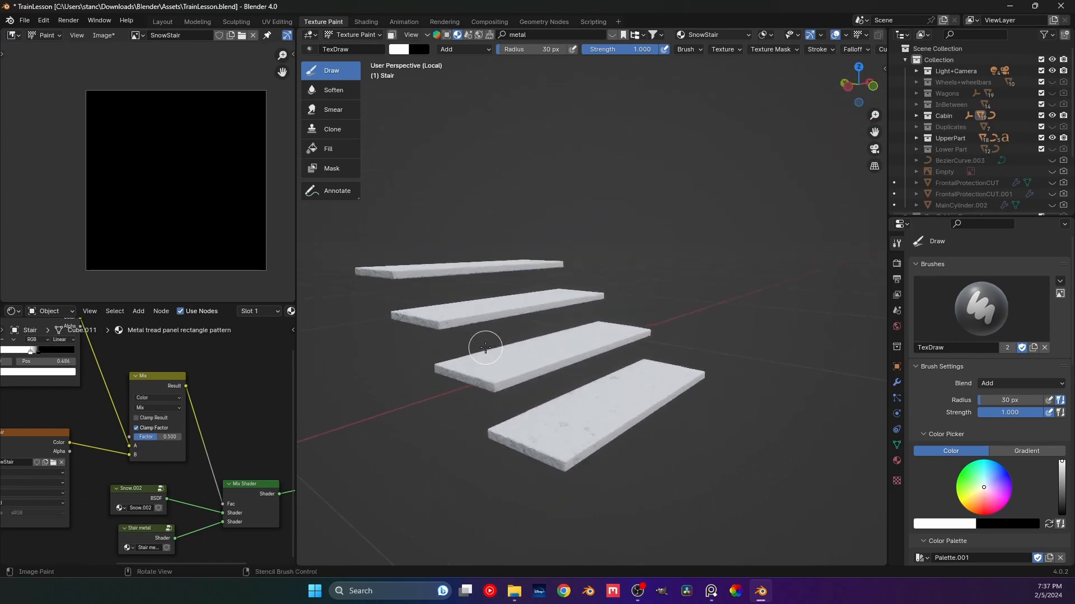
scroll(485, 348, up, 2)
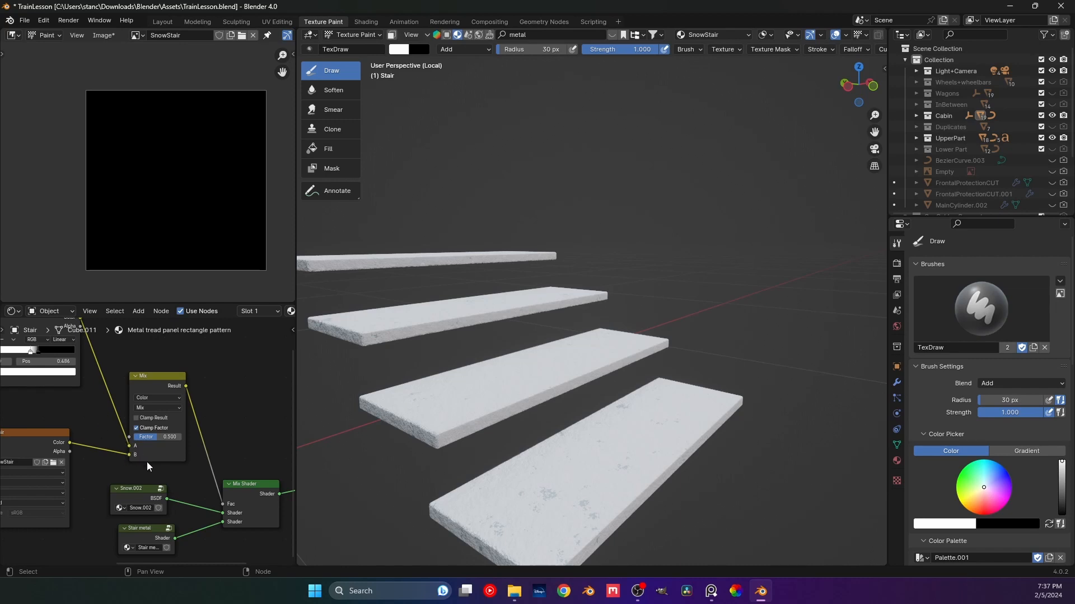
drag(130, 446, 130, 437)
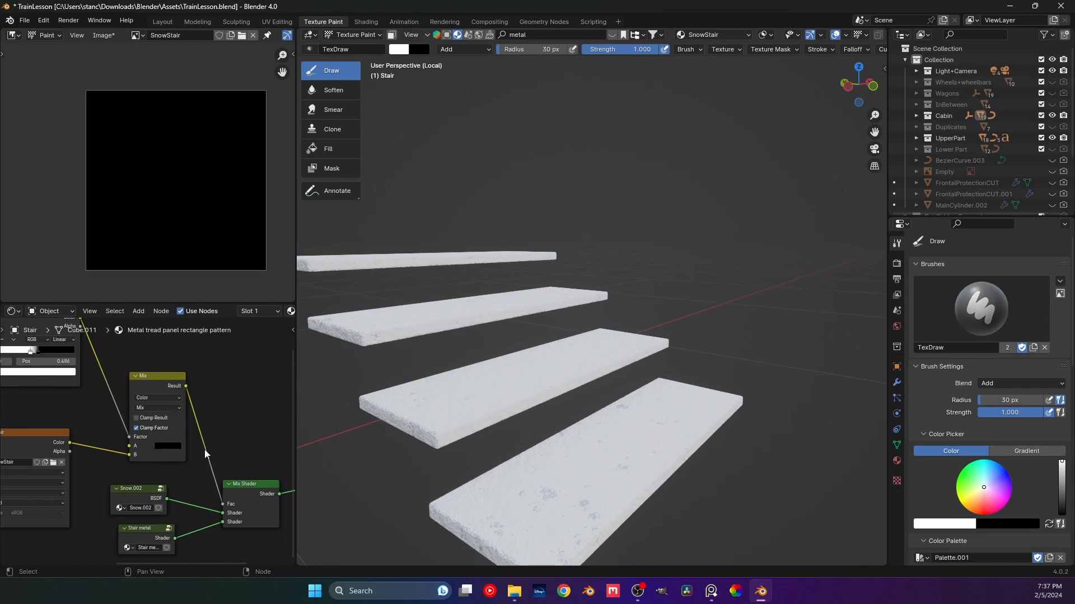
drag(131, 456, 130, 449)
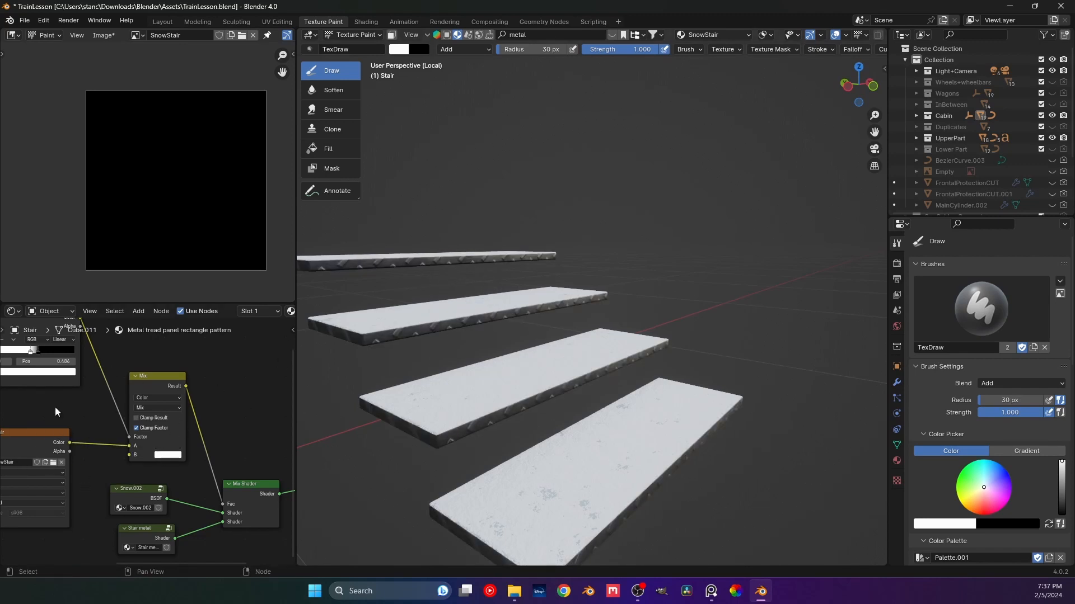
- Try painting a white stroke along the top of a tread to reveal metal, and undo it
scroll(551, 392, down, 1)
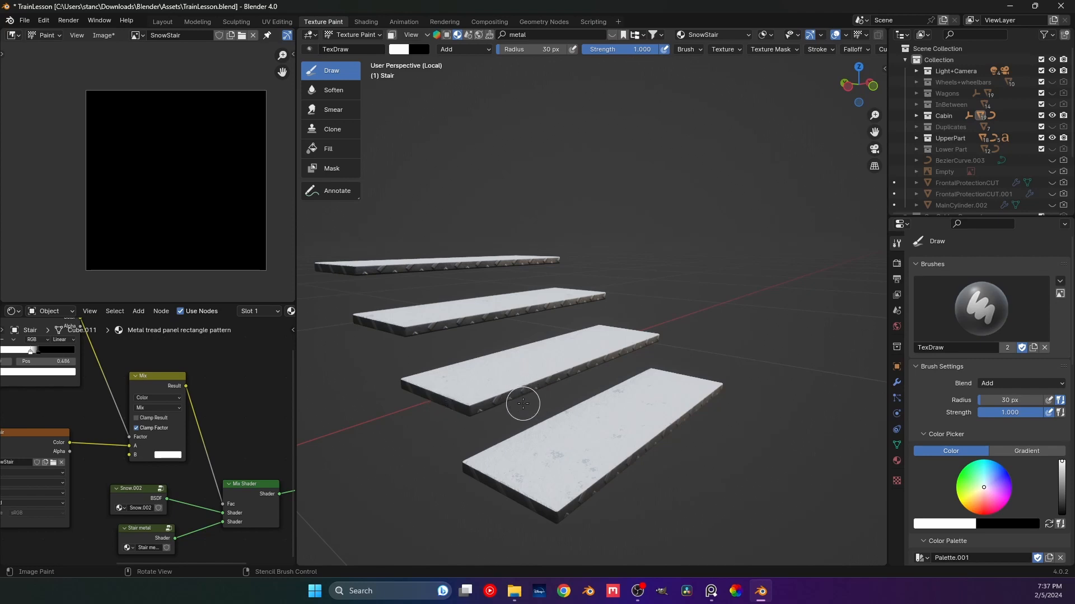
scroll(515, 411, up, 3)
scroll(448, 442, up, 2)
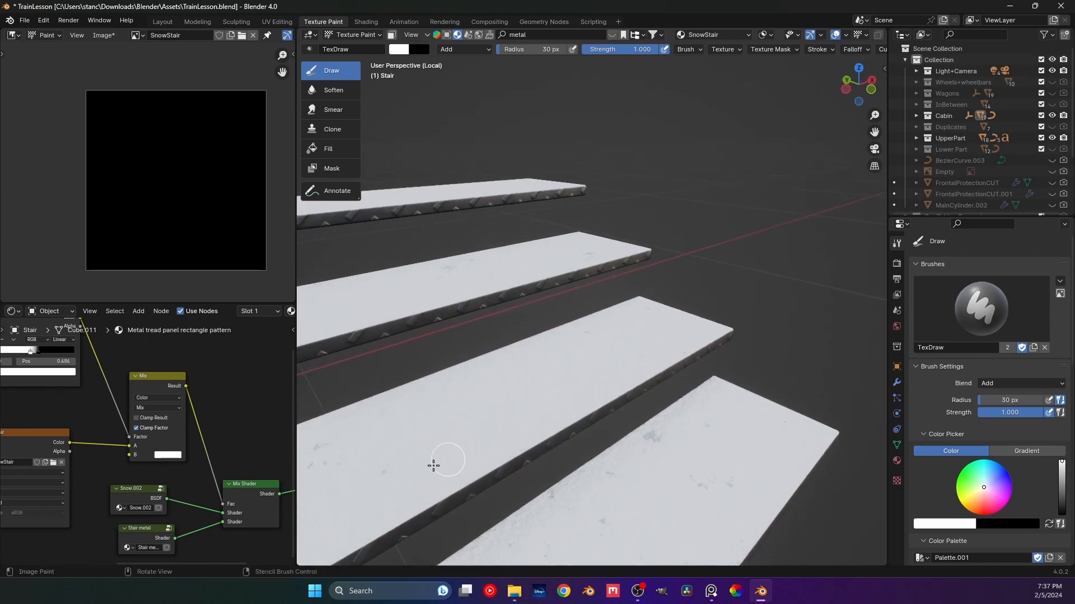
scroll(486, 427, up, 2)
mouse_move(400, 470)
mouse_down()
mouse_move(448, 434)
mouse_move(649, 346)
mouse_up()
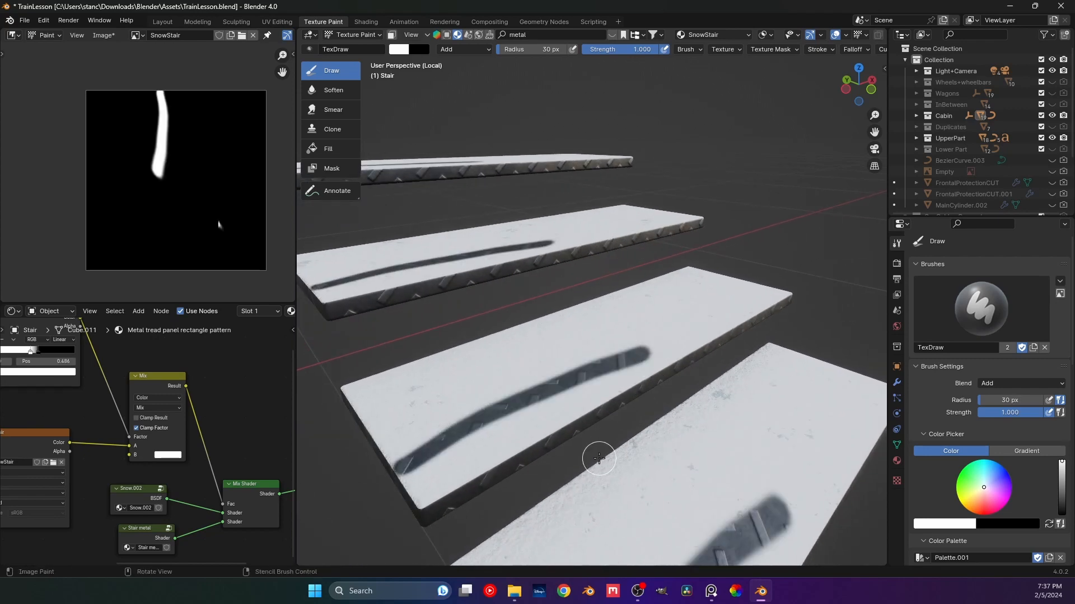
key(ctrl+z)
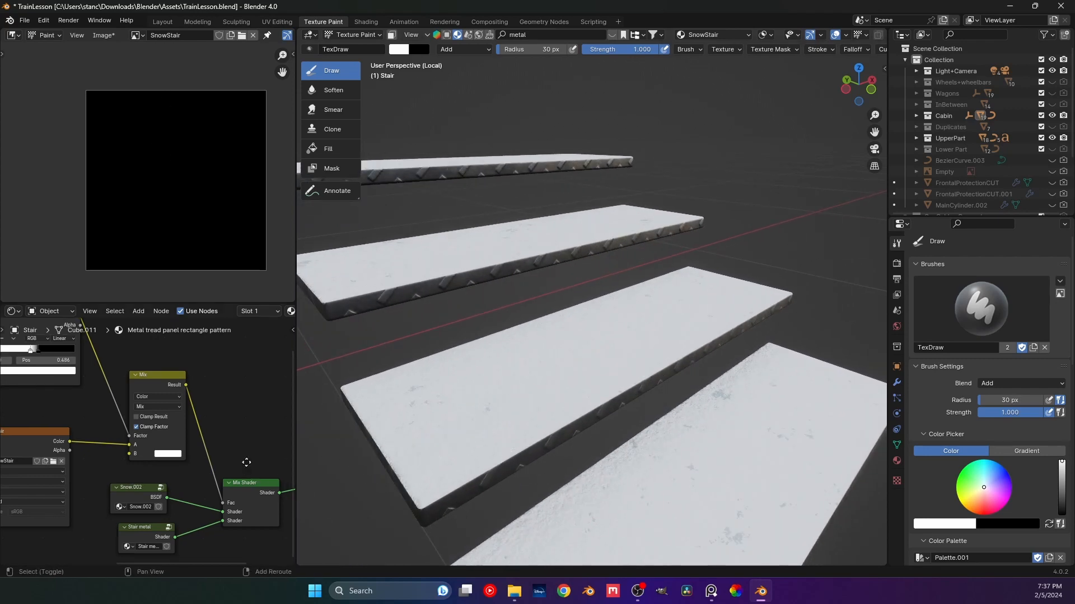
- Try painting a white dab near the end of a tread's edge, and undo it
middle_drag(245, 464, 33, 388)
mouse_move(414, 484)
middle_down()
mouse_move(452, 429)
mouse_move(445, 463)
middle_up()
click(454, 427)
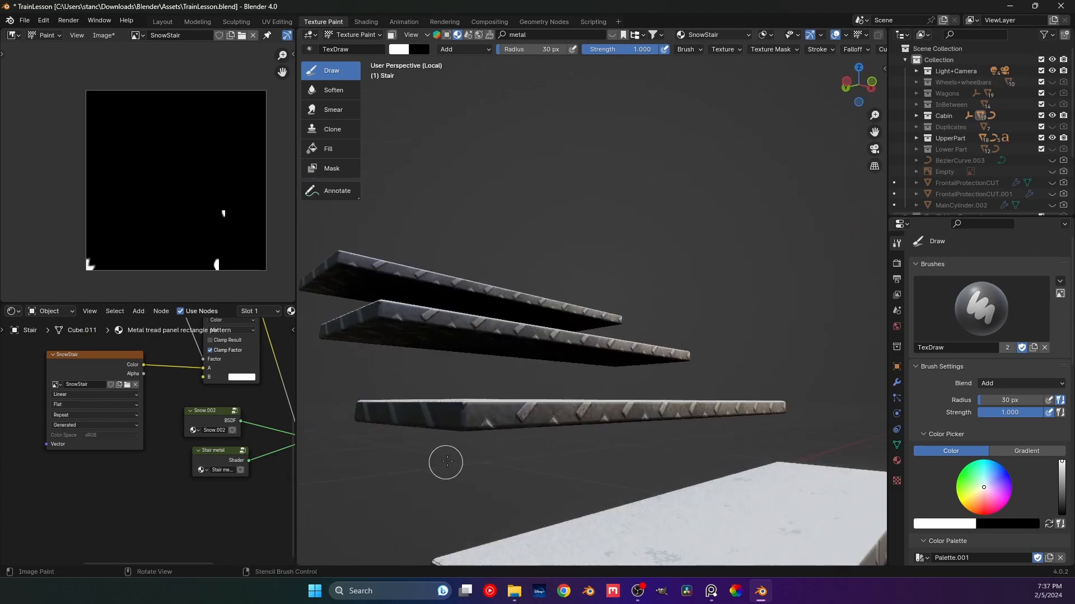
key(ctrl+z)
- Sample the color under the brush, and set the brush color back to white
key(s)
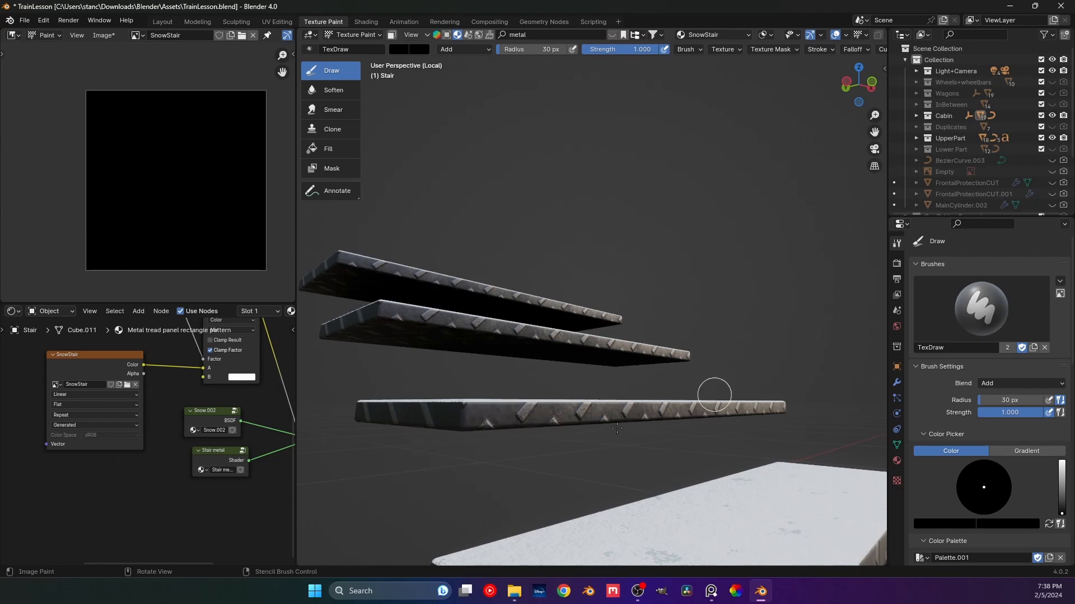
mouse_move(600, 382)
middle_down()
mouse_move(496, 413)
mouse_move(489, 400)
middle_up()
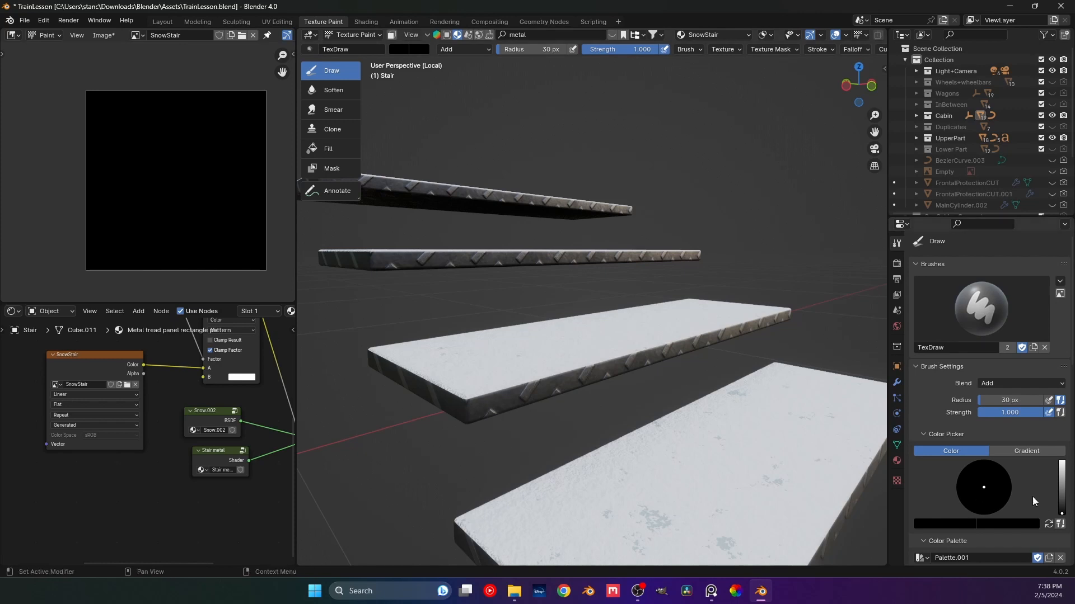
drag(1060, 499, 1060, 464)
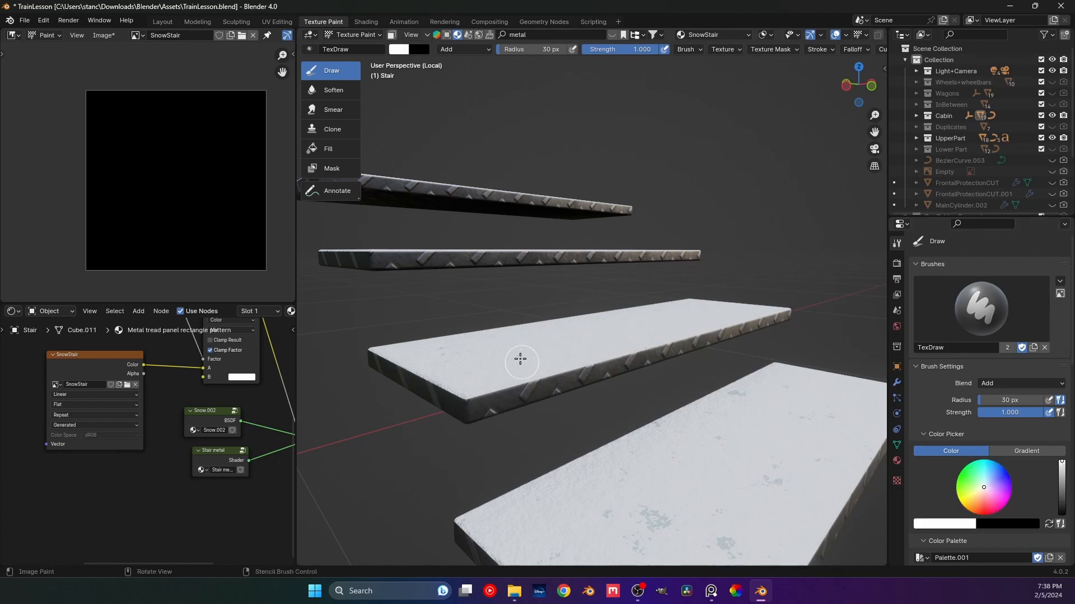
middle_drag(519, 360, 437, 431)
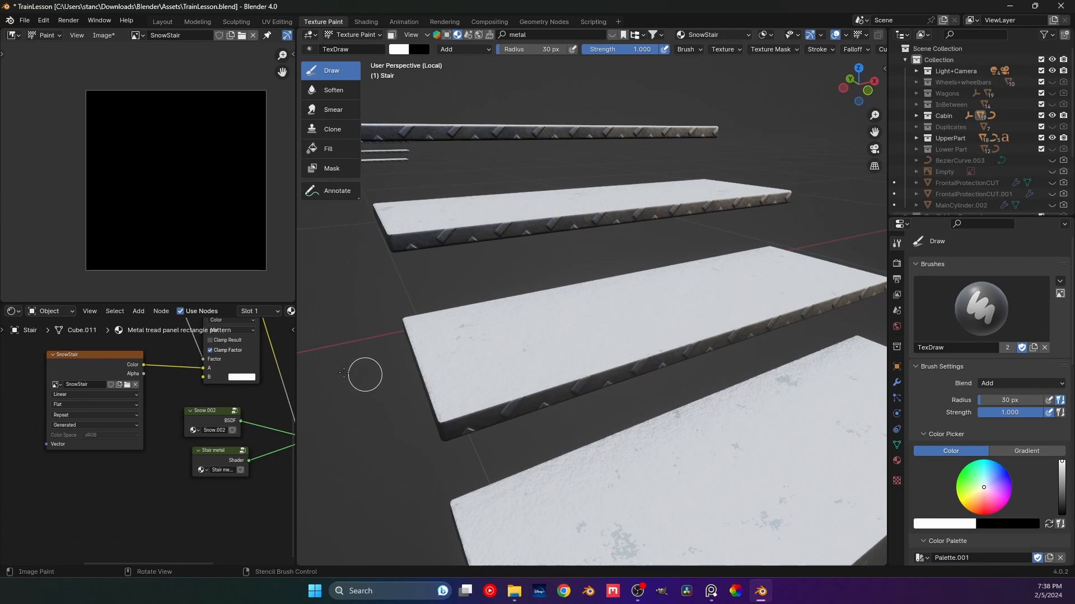
- Move the gradient mask nodes, from Texture Coordinate to Color Ramp, up and away from the SnowStair and Mix nodes
mouse_move(287, 331)
middle_down()
mouse_move(293, 365)
mouse_move(284, 344)
middle_up()
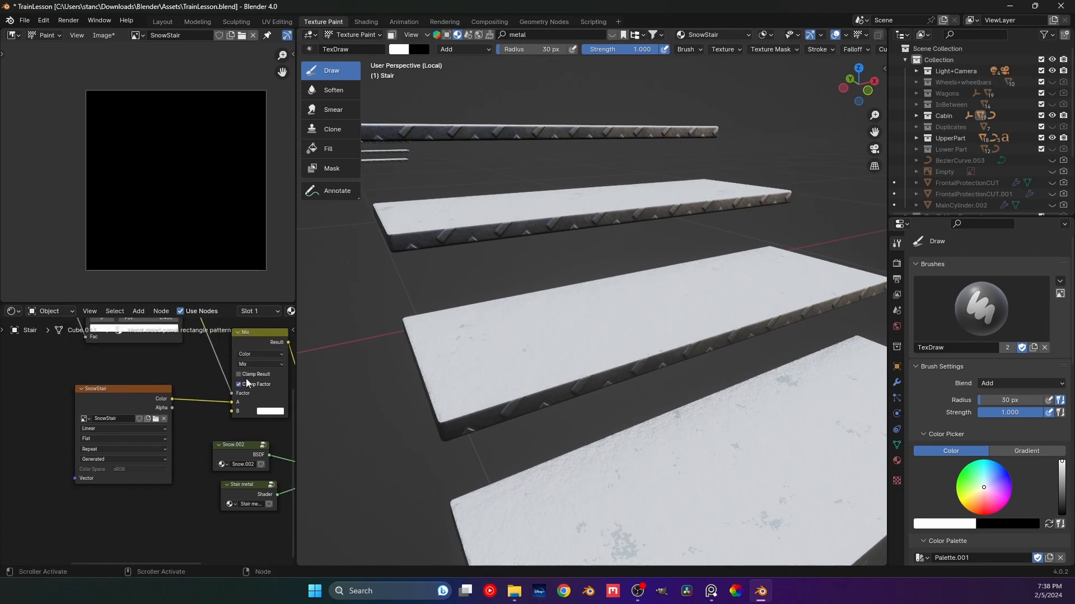
scroll(203, 346, down, 4)
middle_drag(202, 345, 181, 404)
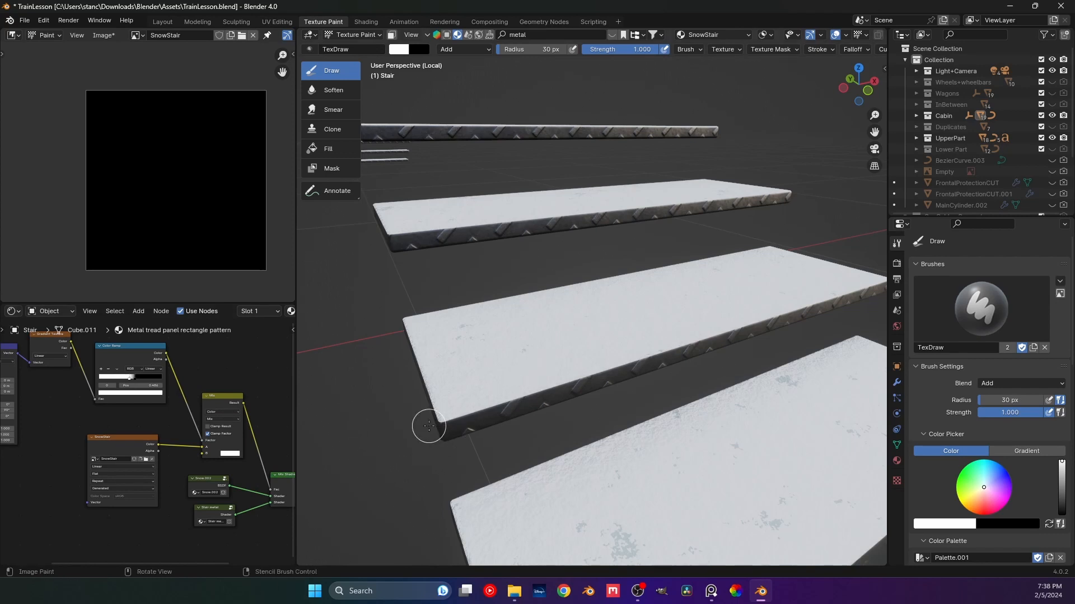
scroll(108, 429, down, 2)
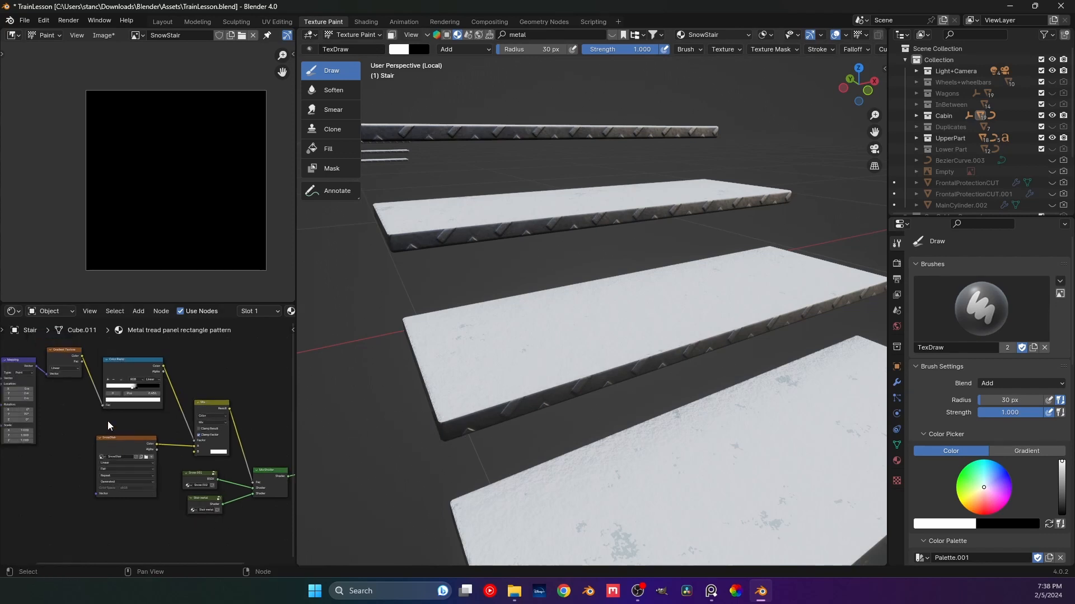
middle_drag(109, 424, 170, 445)
scroll(170, 447, down, 2)
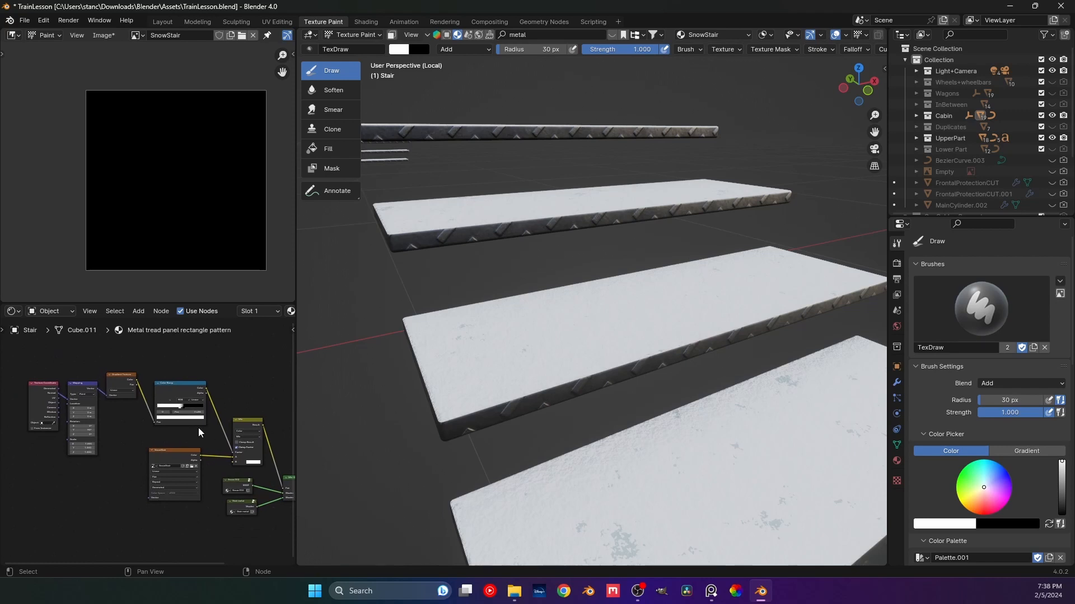
drag(205, 436, 30, 351)
drag(185, 383, 159, 319)
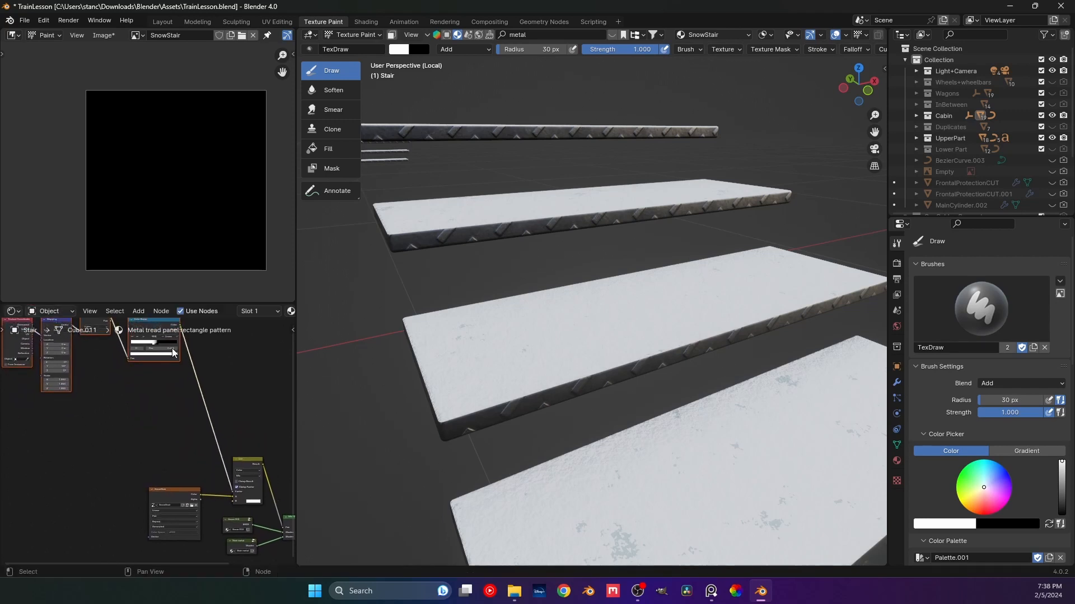
- Duplicate the Mix node and insert the copy on the link between the Color Ramp and the original Mix node's Factor
click(253, 466)
key(shift+d)
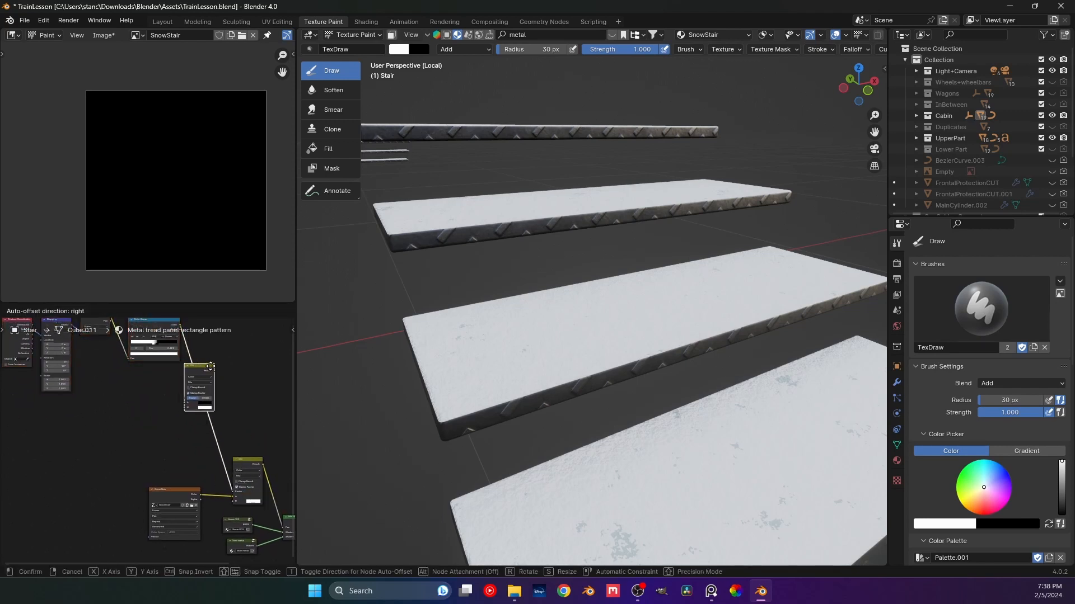
click(186, 387)
mouse_move(175, 387)
middle_down()
mouse_move(231, 393)
mouse_move(186, 394)
middle_up()
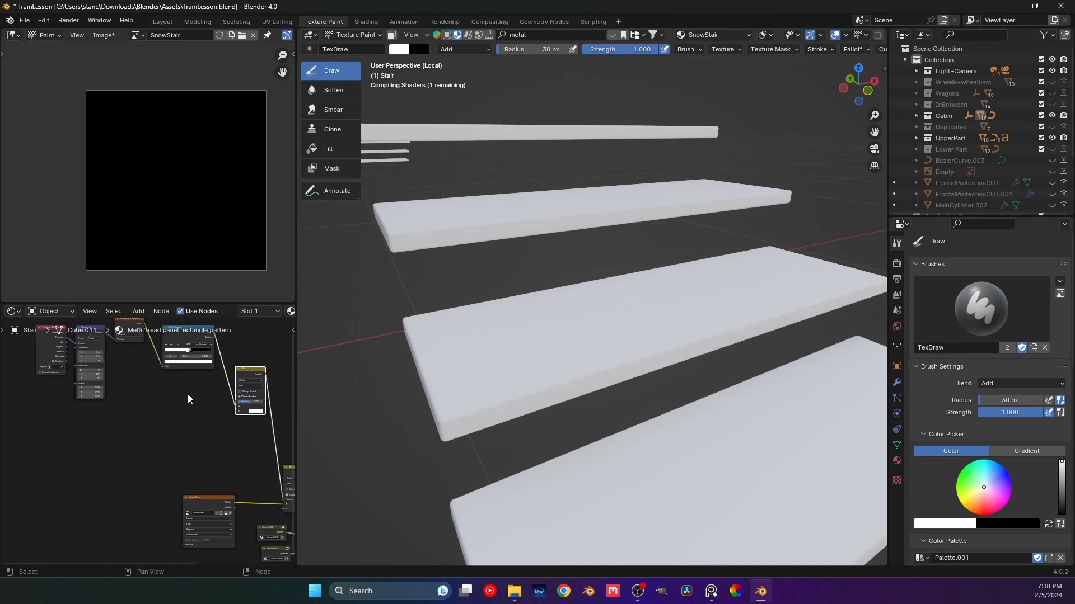
scroll(236, 419, up, 1)
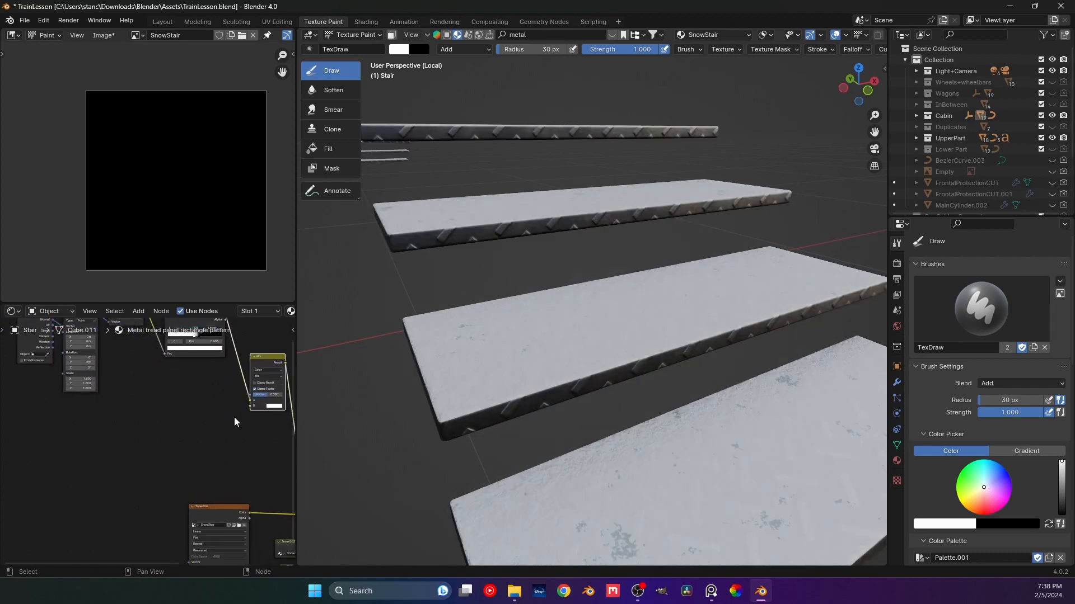
- Add an Image Texture node with its Color connected to the B input of the new Mix node
middle_drag(241, 410, 235, 410)
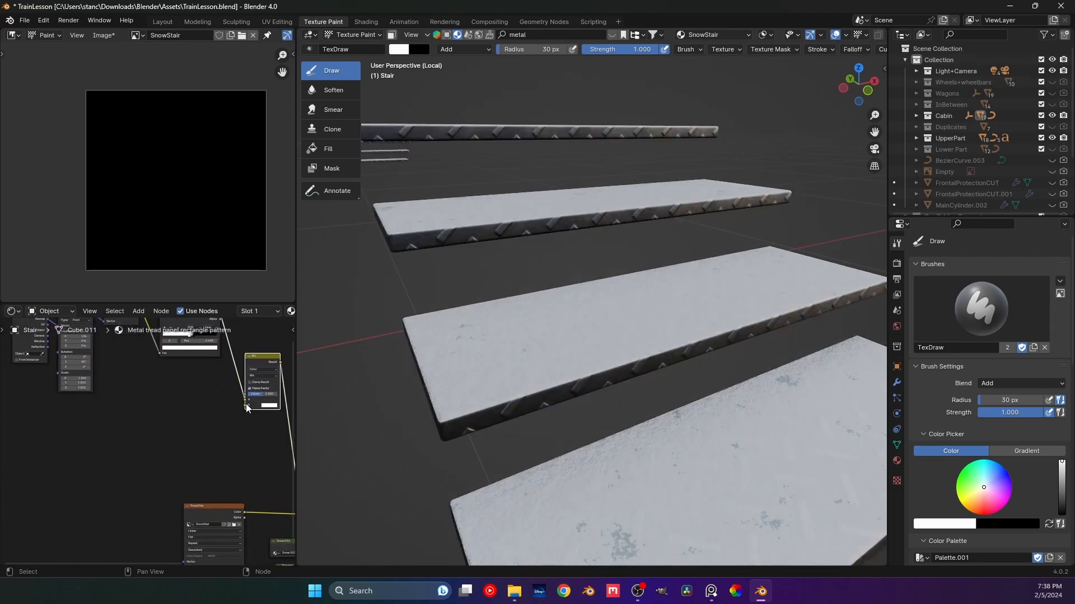
drag(245, 405, 178, 408)
text(im)
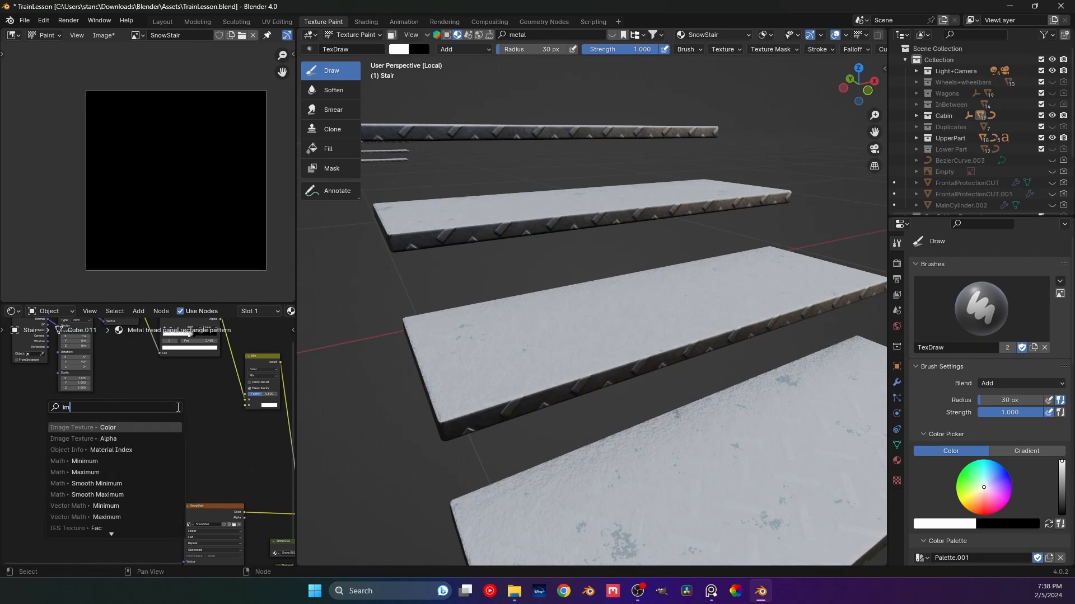
text(ae)
key(BackSpace)
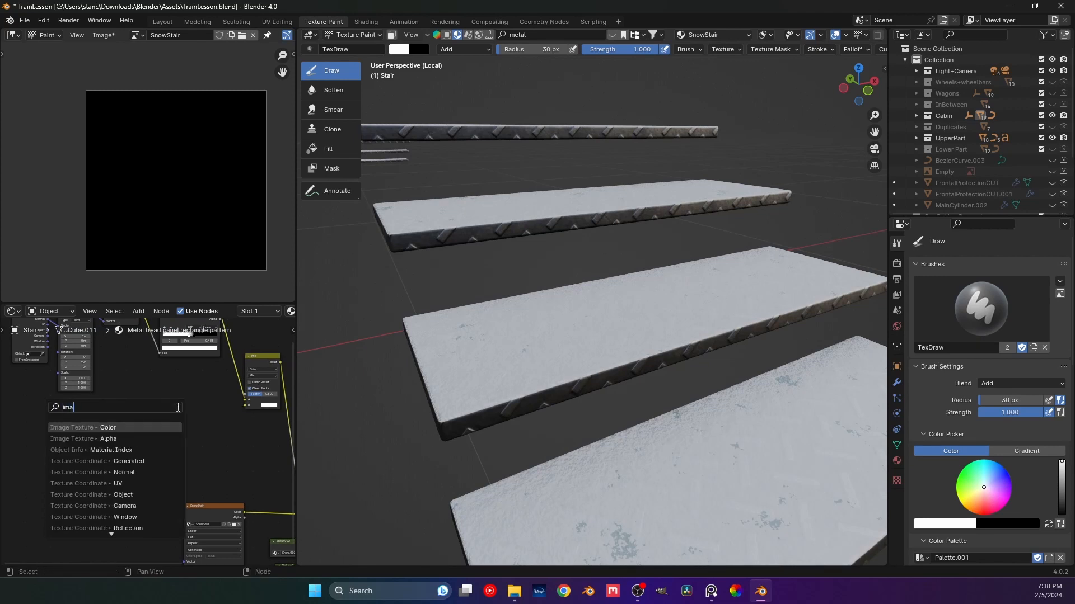
text(g)
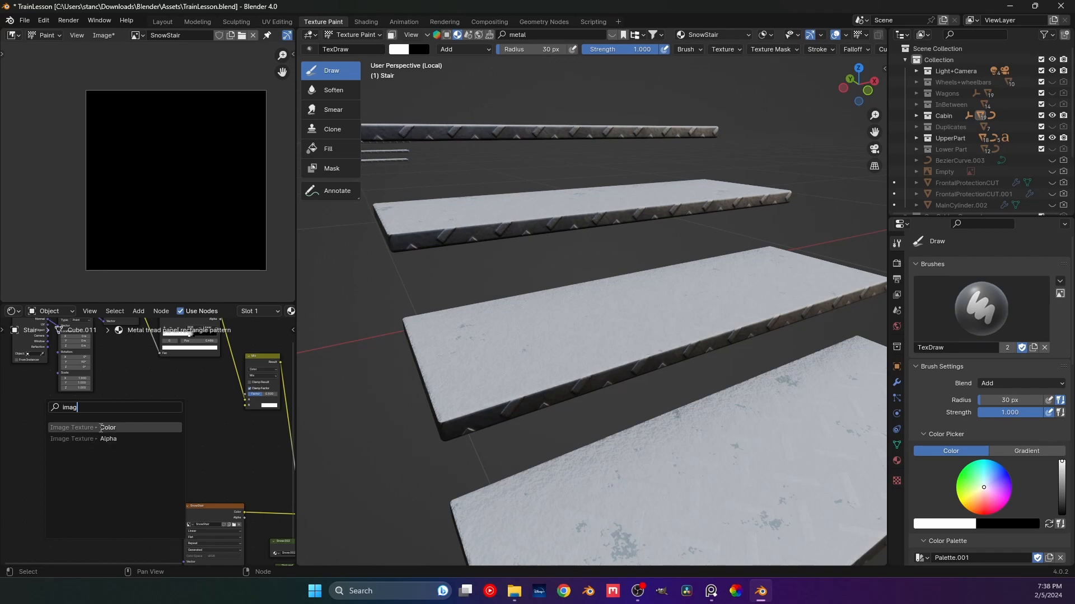
click(102, 427)
click(140, 416)
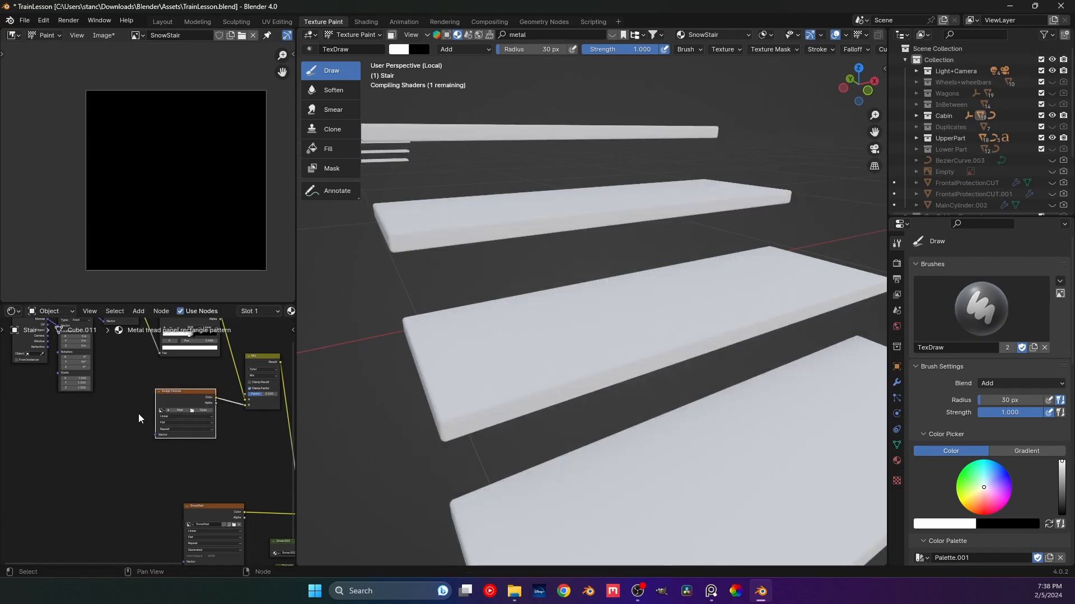
- Create a new blank black 2048 px image named EdgeSnowStair in the added Image Texture node
click(176, 411)
click(179, 428)
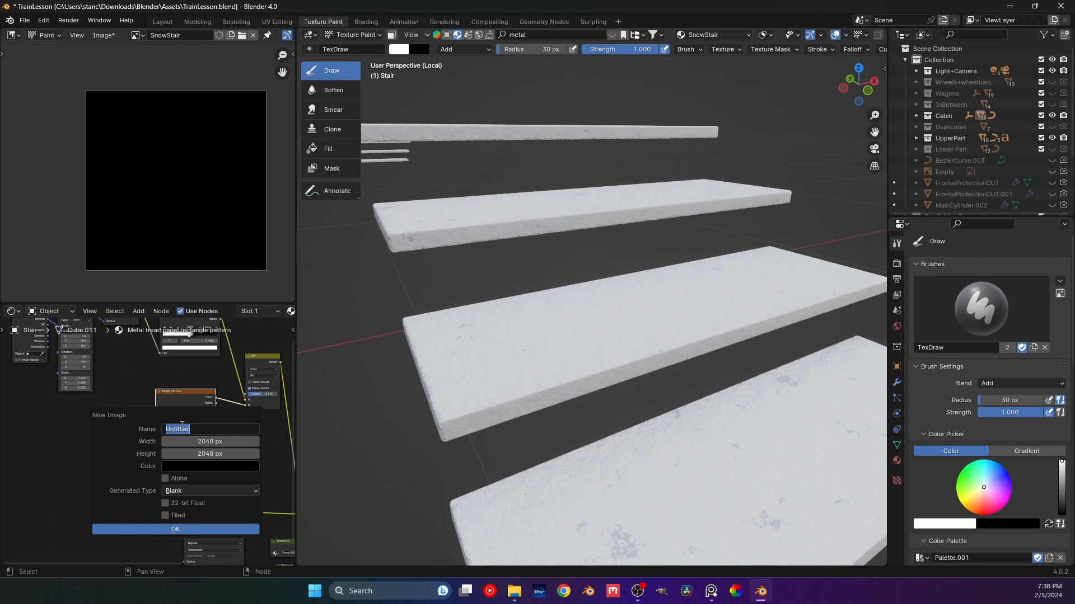
text(dgeSnowStair)
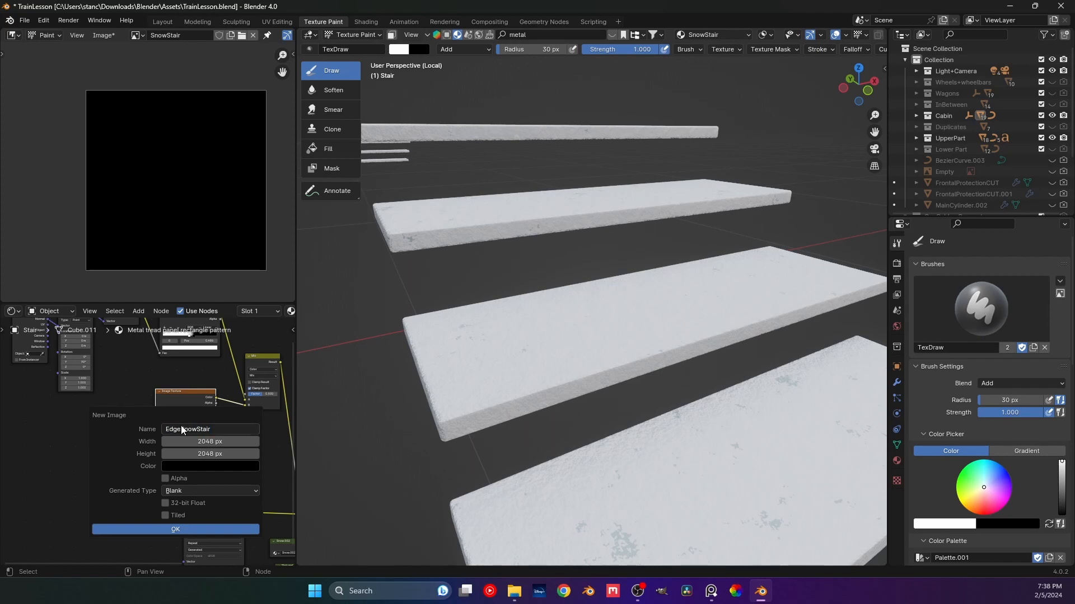
click(196, 529)
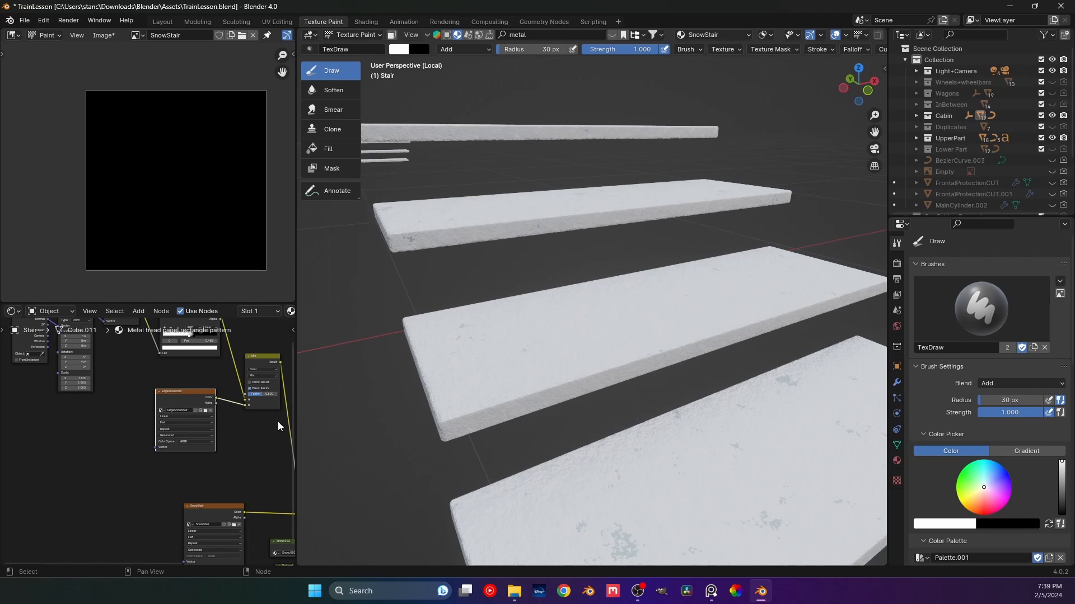
- Show the EdgeSnowStair image in the image editor
middle_drag(277, 422, 183, 438)
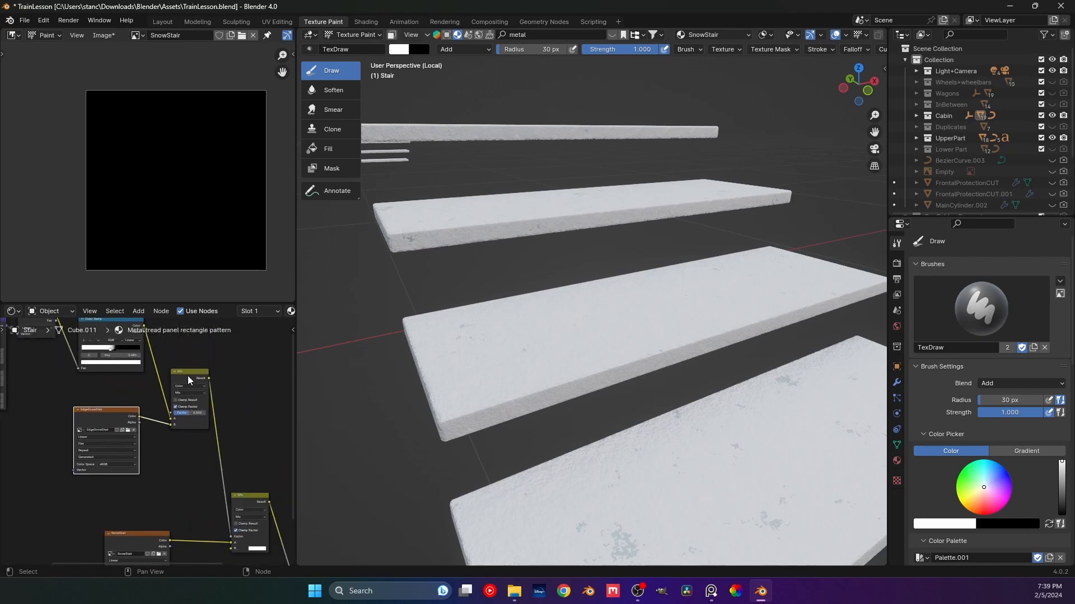
middle_drag(222, 438, 172, 355)
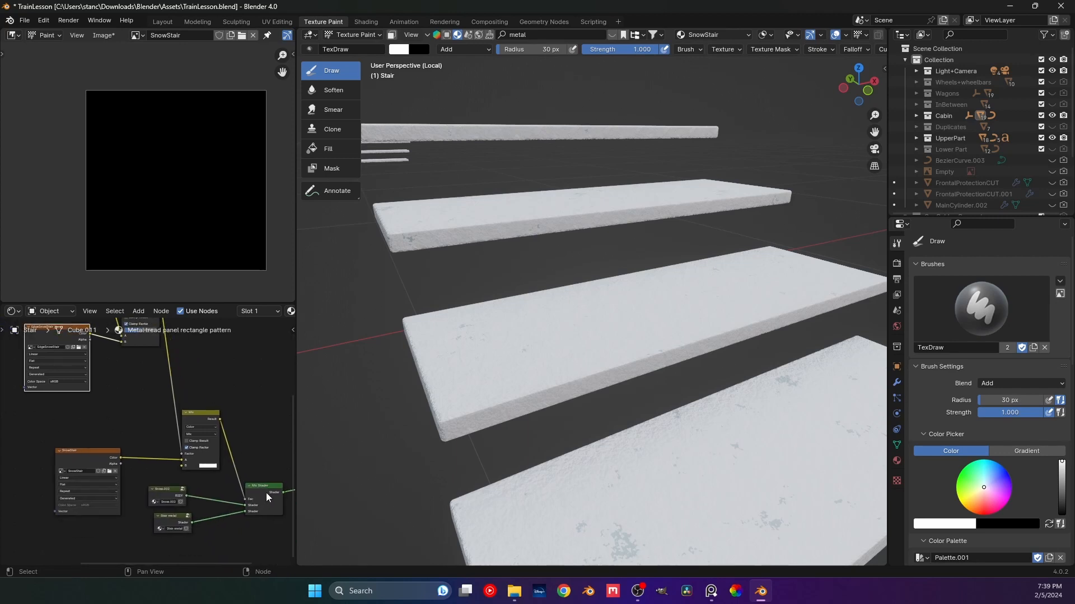
middle_drag(205, 449, 216, 479)
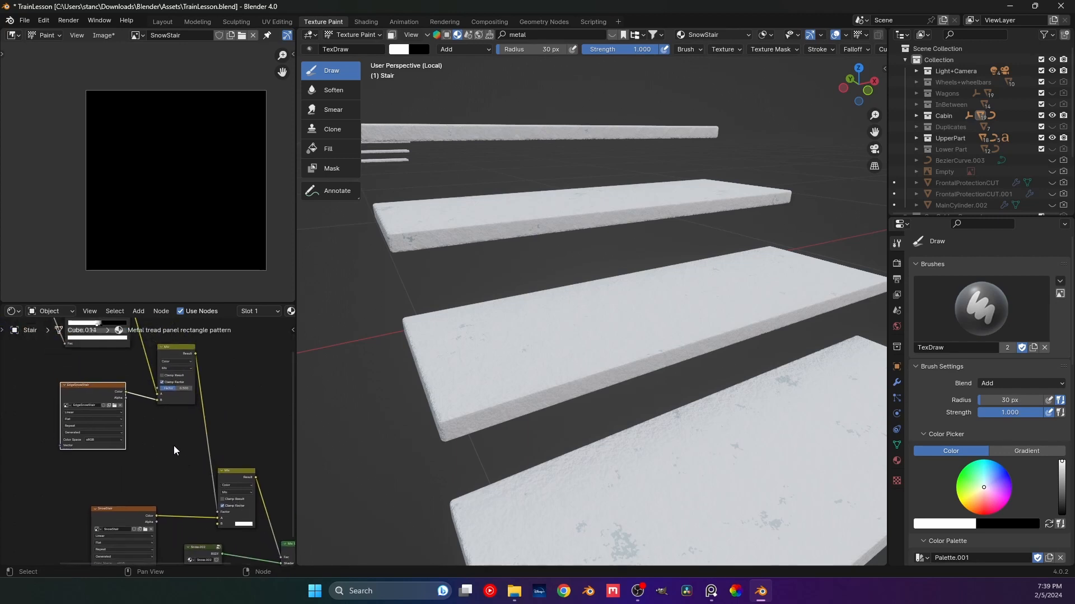
scroll(160, 431, up, 3)
middle_drag(149, 409, 152, 471)
scroll(151, 469, up, 2)
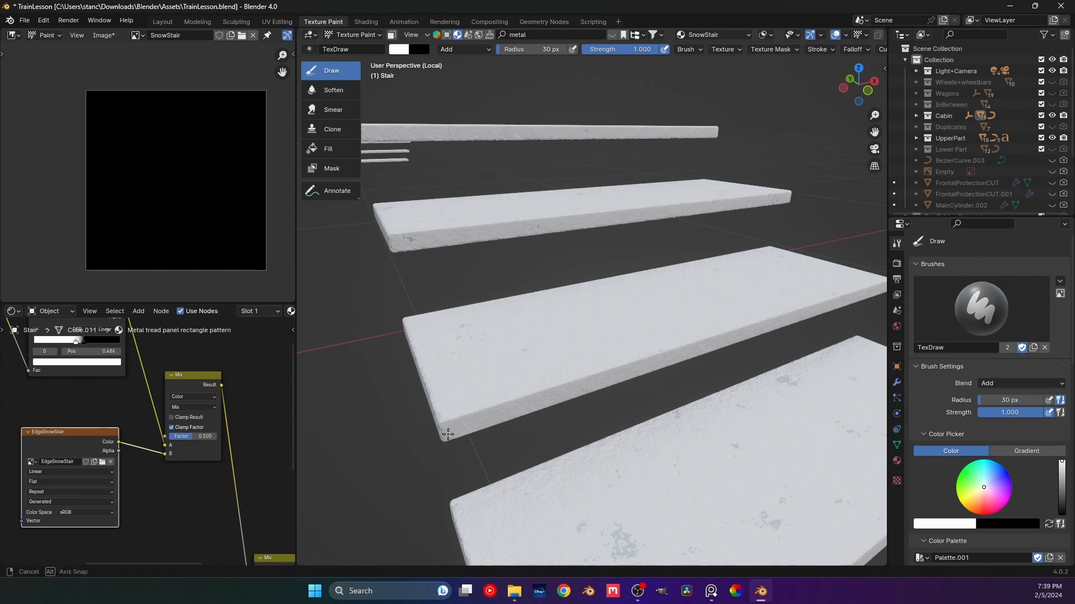
middle_drag(445, 442, 450, 431)
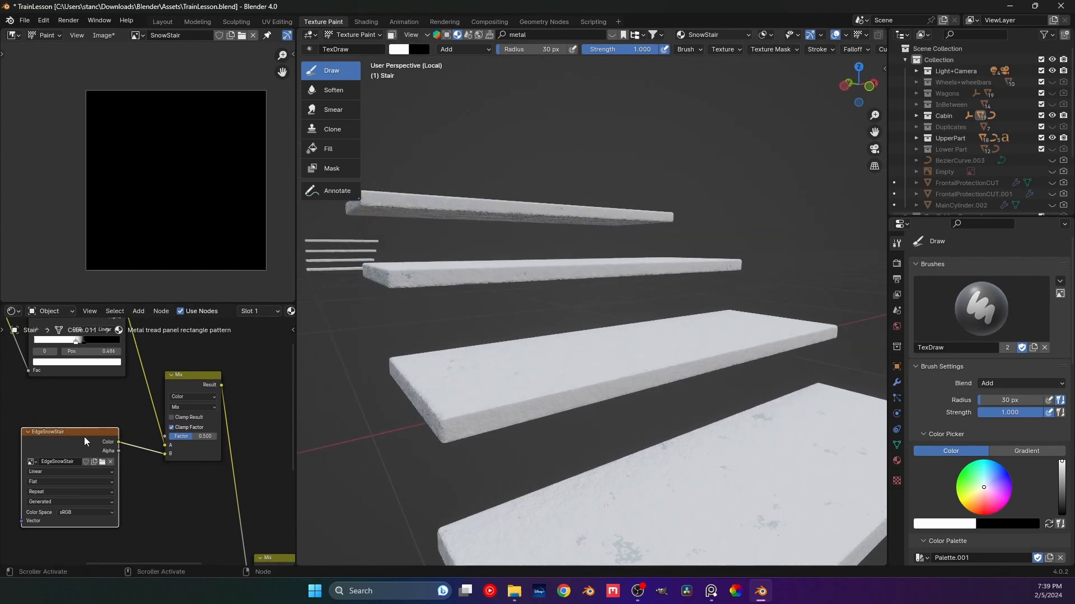
click(137, 34)
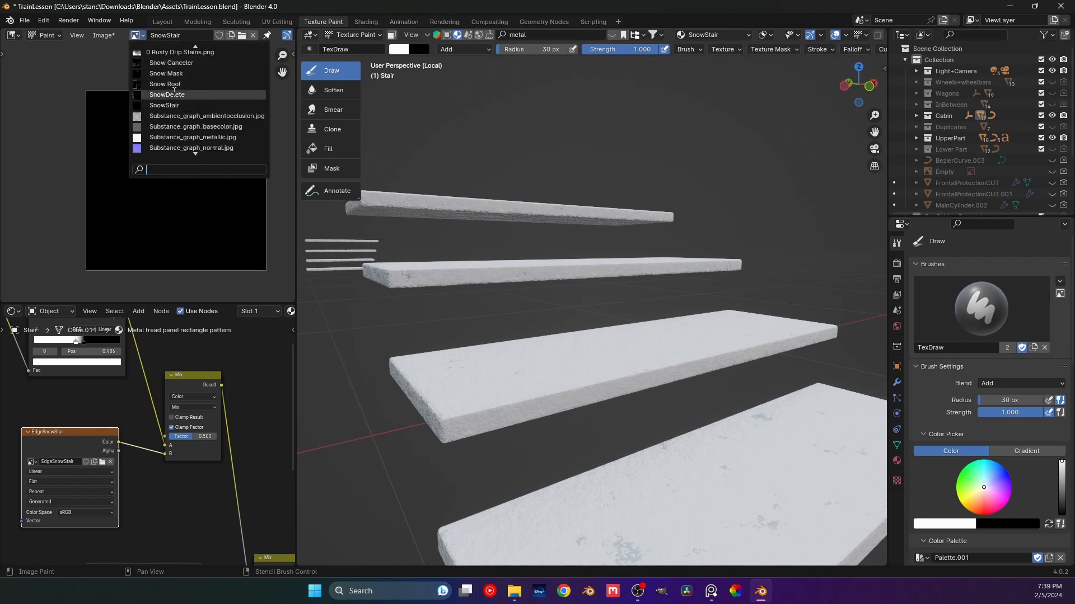
text(ed)
click(173, 53)
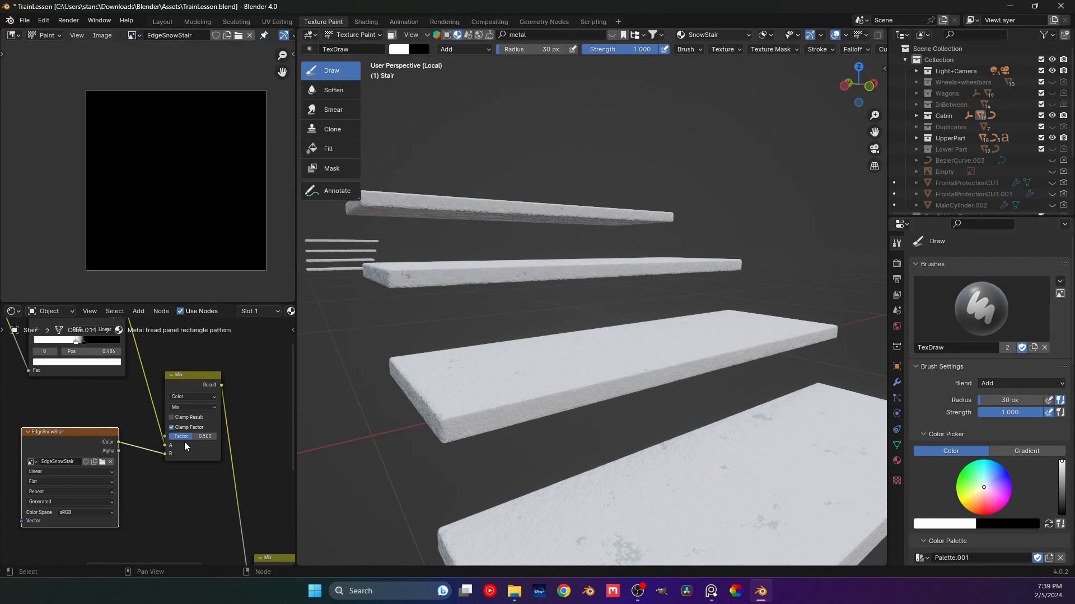
- Try swapping the Mix inputs, connecting the EdgeSnowStair Color to A and the Color Ramp's Color to B
drag(163, 453, 163, 444)
middle_drag(149, 407, 160, 453)
drag(135, 353, 181, 500)
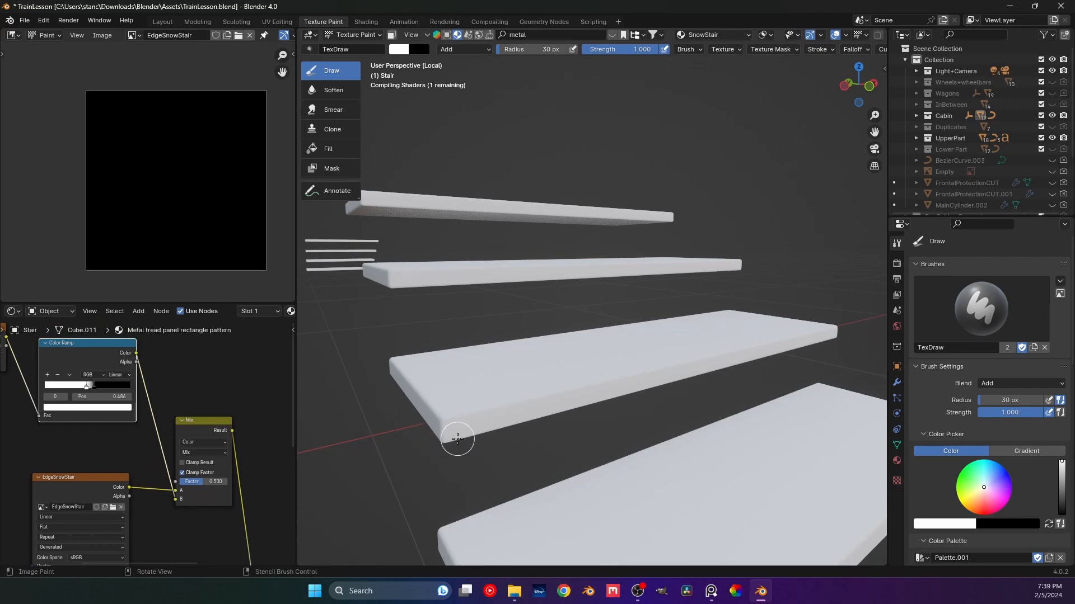
- Try painting white strokes along the front edge of a tread, and undo them along with the swapped Mix inputs
middle_drag(457, 438, 472, 402)
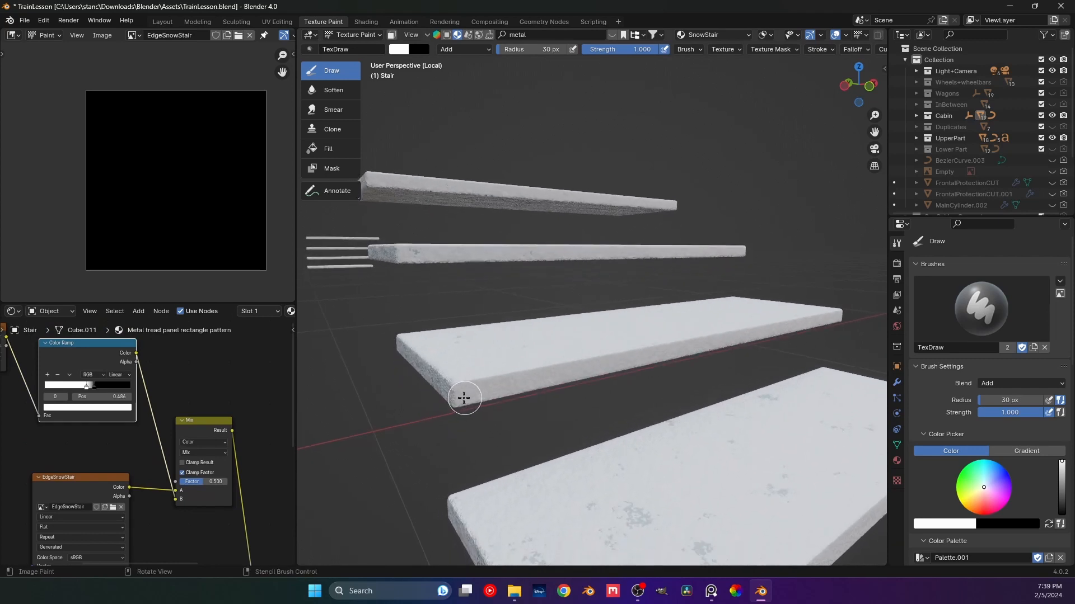
drag(449, 392, 498, 392)
mouse_move(463, 422)
shift+middle_down()
mouse_move(510, 401)
mouse_move(523, 370)
shift+middle_up()
key(ctrl+z)
scroll(502, 408, up, 2)
click(510, 364)
mouse_move(511, 365)
mouse_down()
mouse_move(607, 360)
mouse_move(742, 324)
mouse_up()
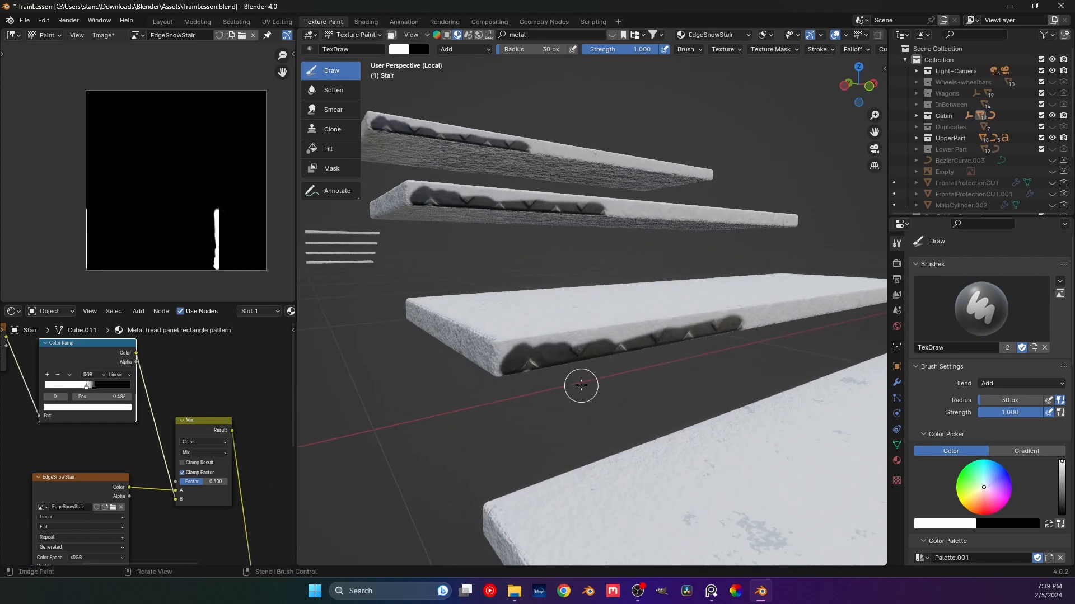
key(ctrl+z)
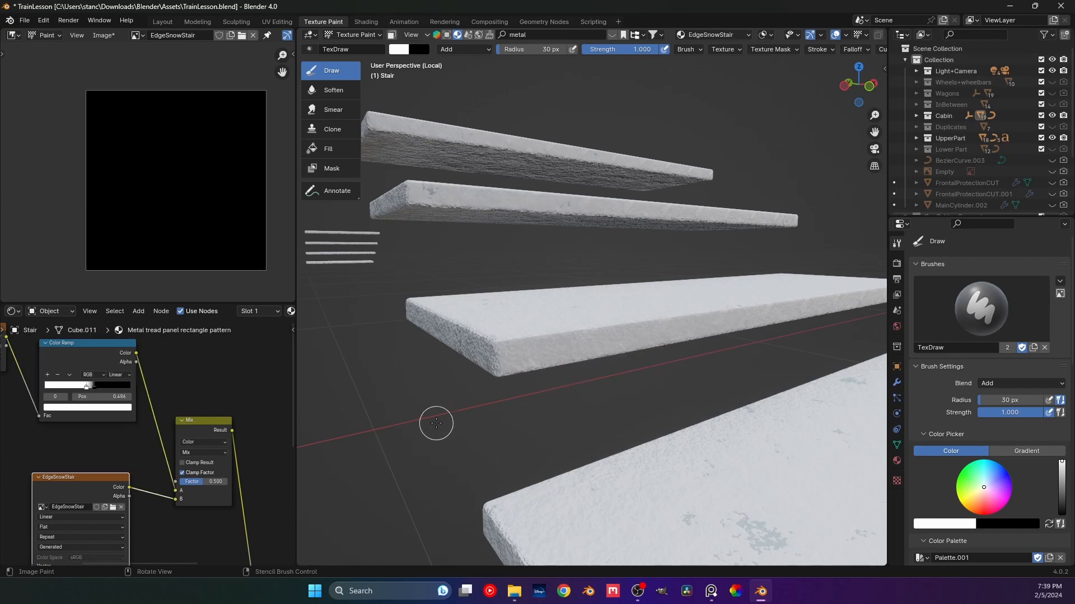
- Detach the EdgeSnowStair image node from the Mix node and move it aside
scroll(436, 423, down, 2)
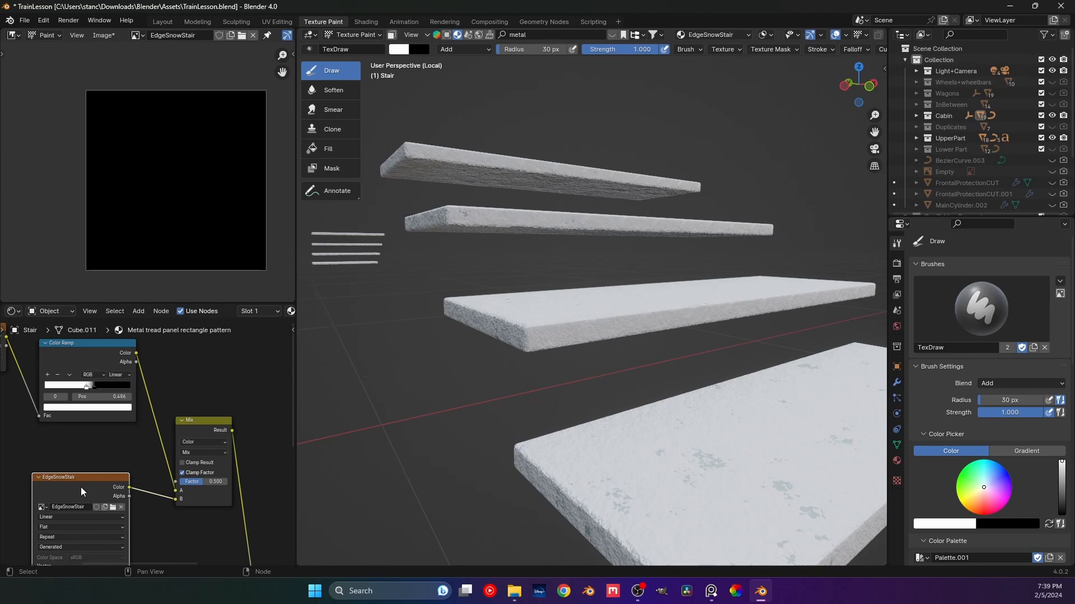
alt+drag(86, 479, 32, 497)
scroll(97, 474, down, 4)
middle_drag(96, 473, 157, 417)
drag(125, 434, 96, 500)
- Duplicate the gradient mask nodes, from Texture Coordinate to Color Ramp, below the originals and connect the copy's Color to the Mix node's B input
scroll(132, 446, down, 3)
scroll(144, 445, down, 2)
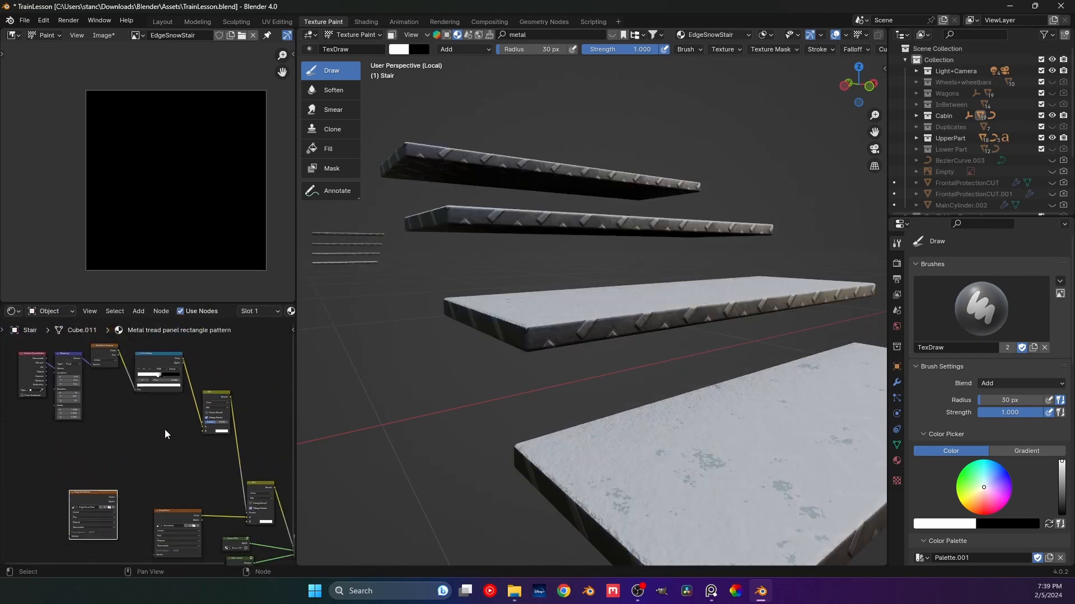
drag(151, 421, 11, 331)
key(shift+d)
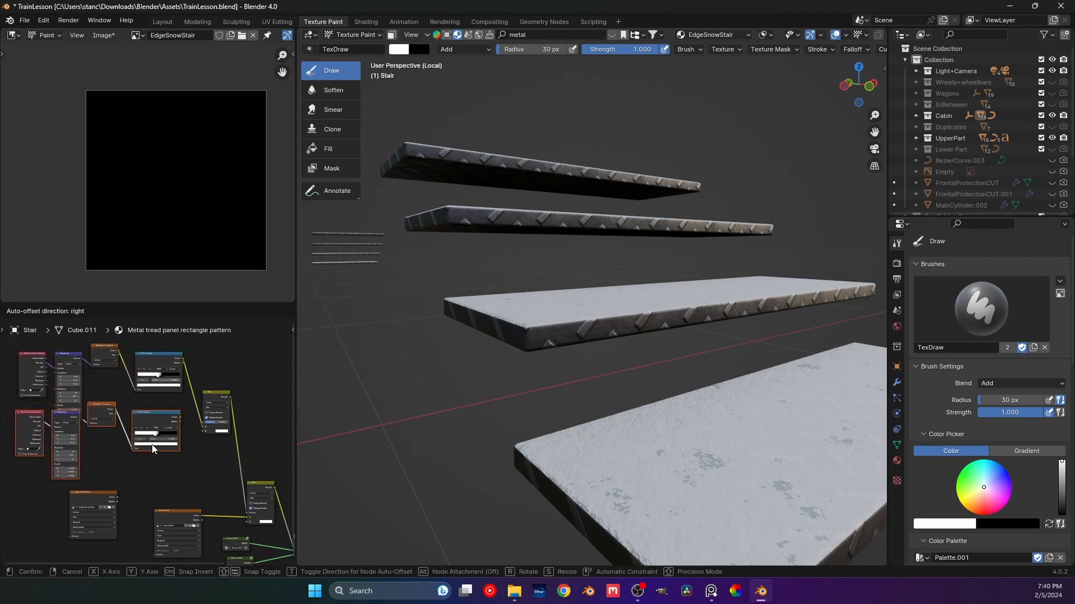
click(156, 449)
scroll(173, 438, up, 3)
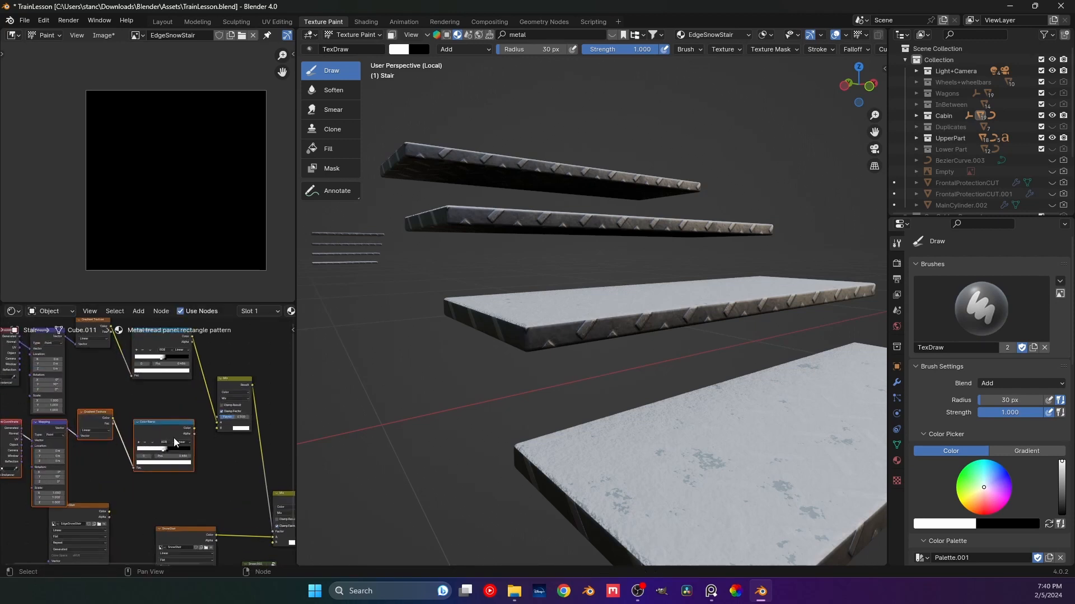
drag(201, 425, 231, 426)
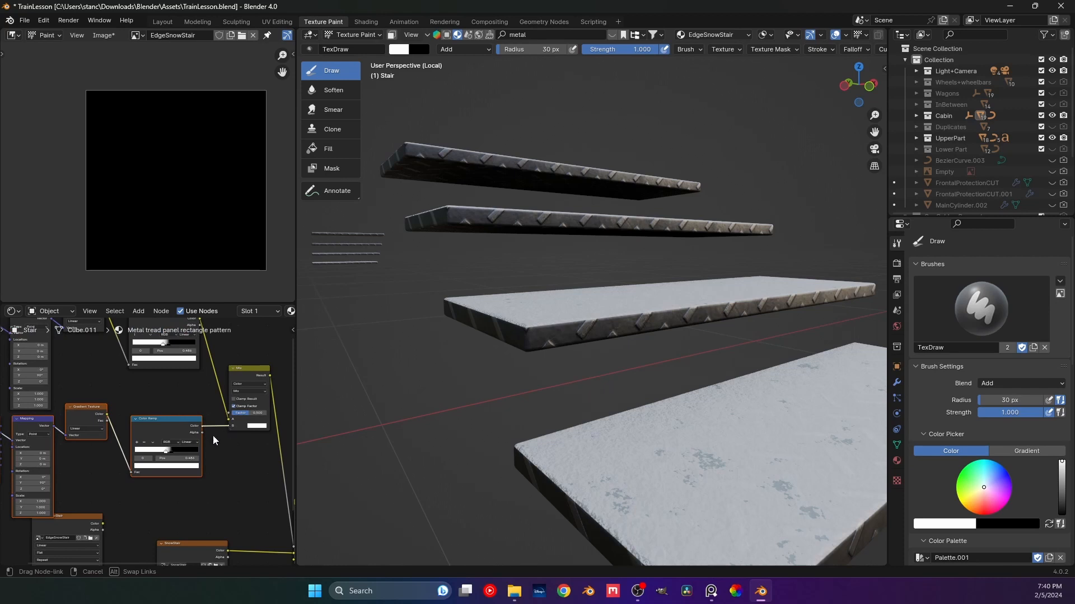
- Try a Y rotation of -90° on the duplicated Mapping node and check the treads from below
middle_drag(137, 475, 255, 445)
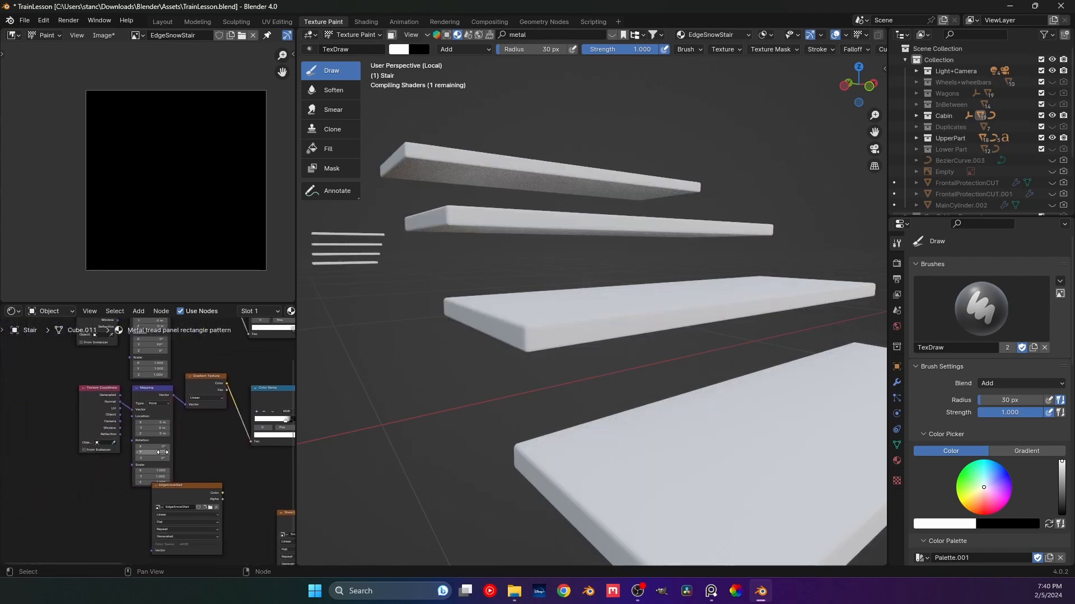
scroll(142, 452, up, 2)
middle_drag(184, 434, 125, 432)
scroll(107, 438, up, 5)
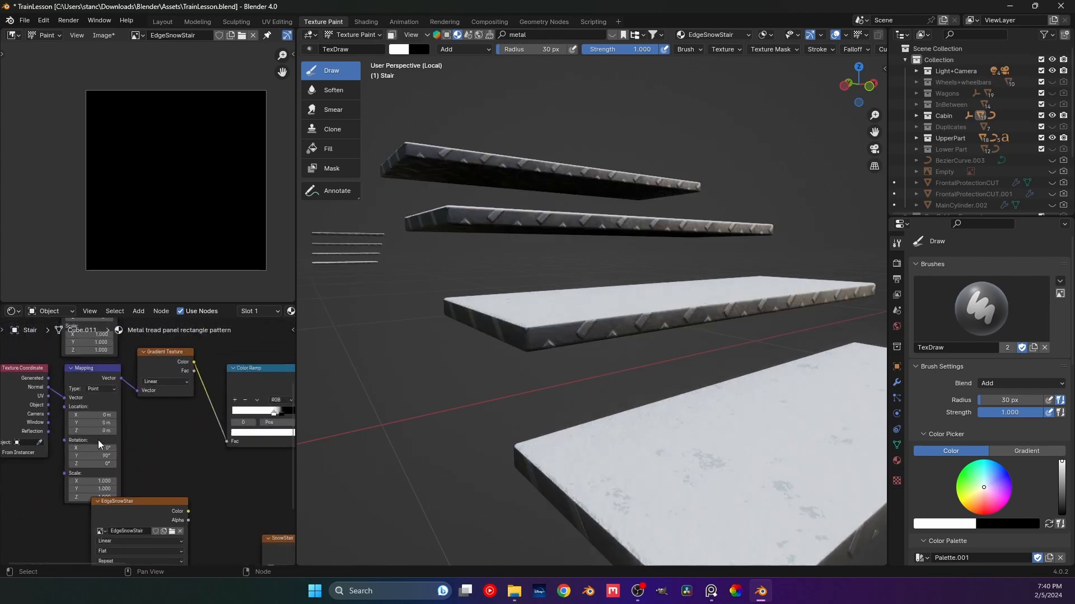
click(69, 460)
text(-90)
key(Return)
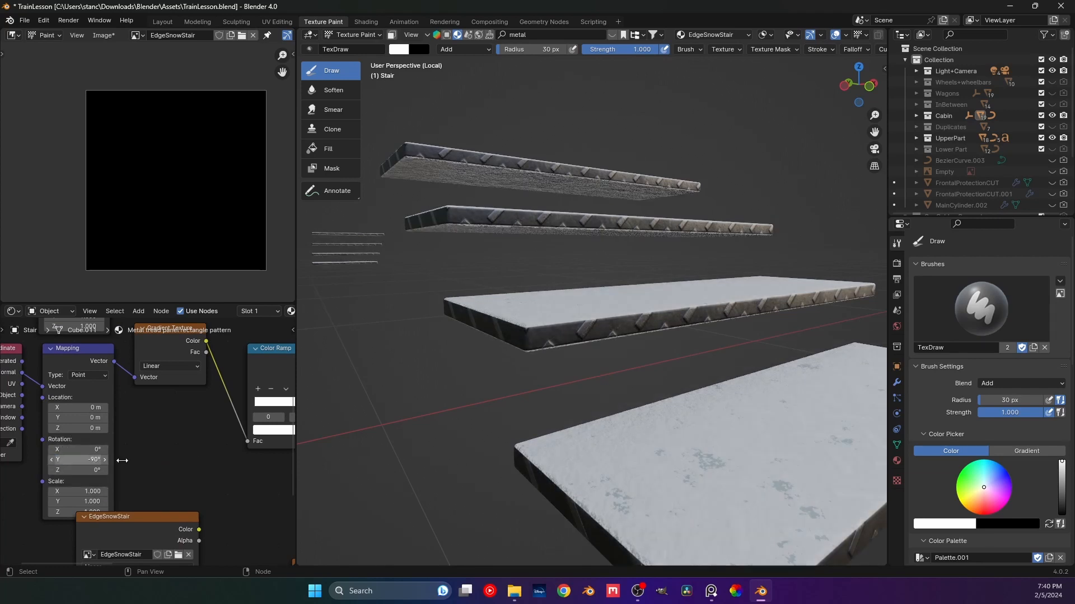
middle_drag(621, 367, 573, 384)
middle_drag(503, 407, 452, 380)
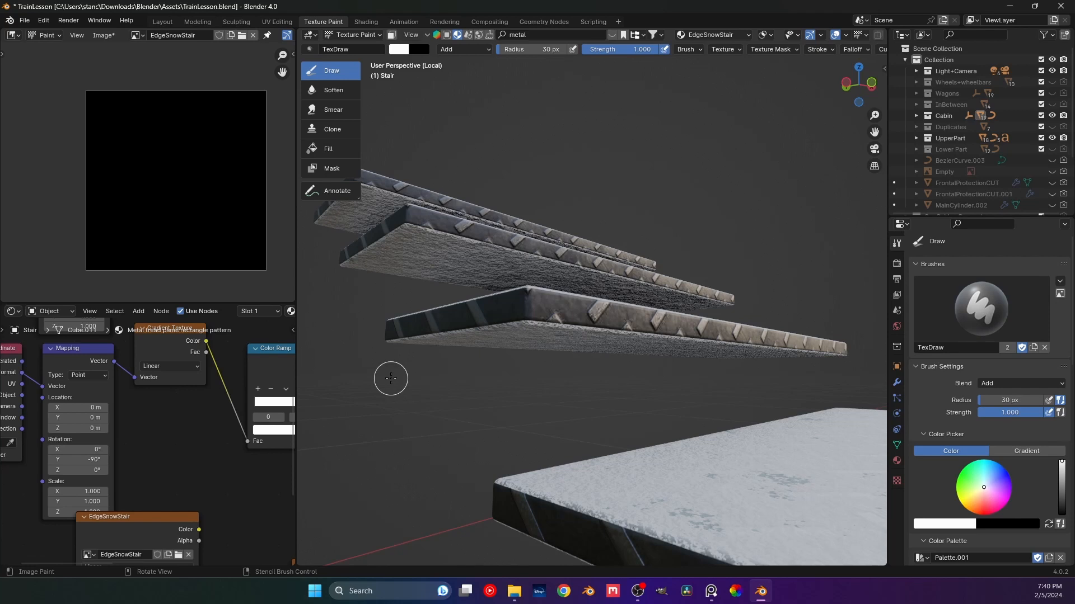
- Set the duplicated Mapping node's rotation to 0° on Y and 90° on Z
scroll(173, 422, down, 2)
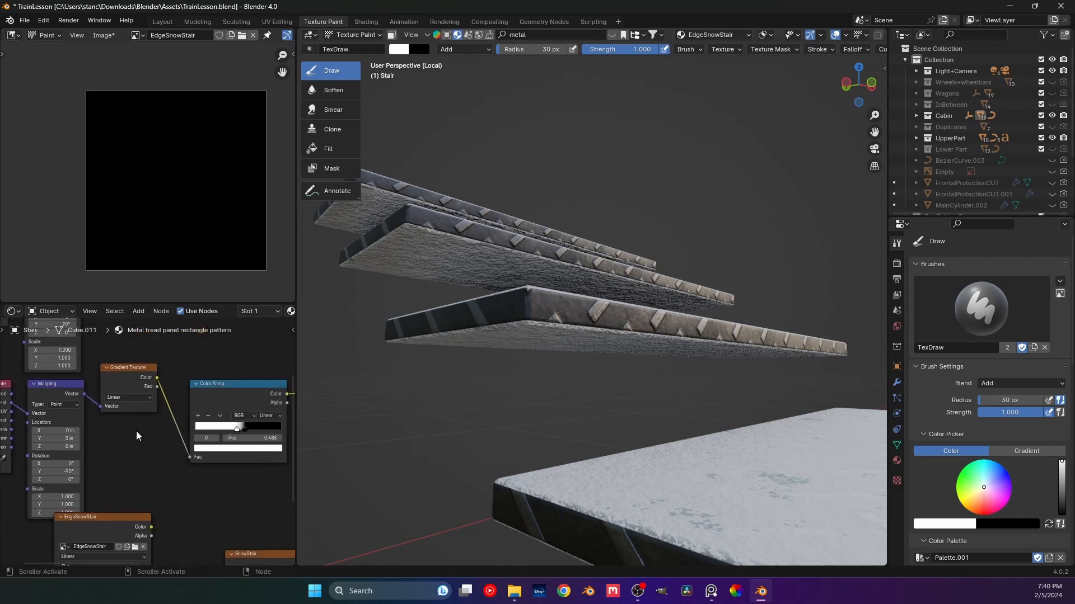
middle_drag(177, 413, 90, 434)
double_click(109, 442)
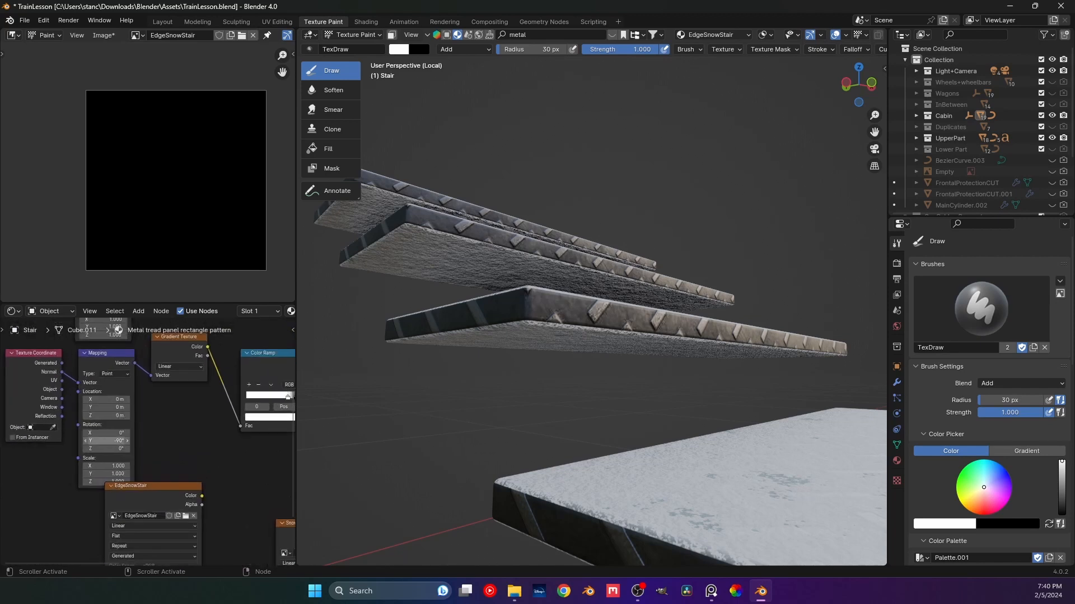
text(0)
key(Return)
double_click(109, 450)
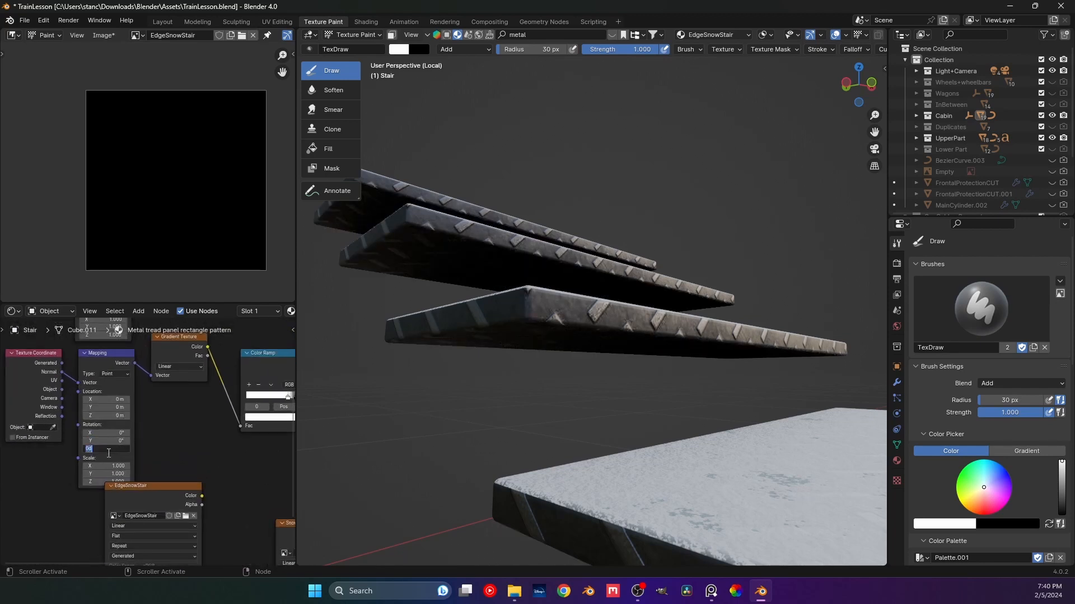
text(90)
key(Return)
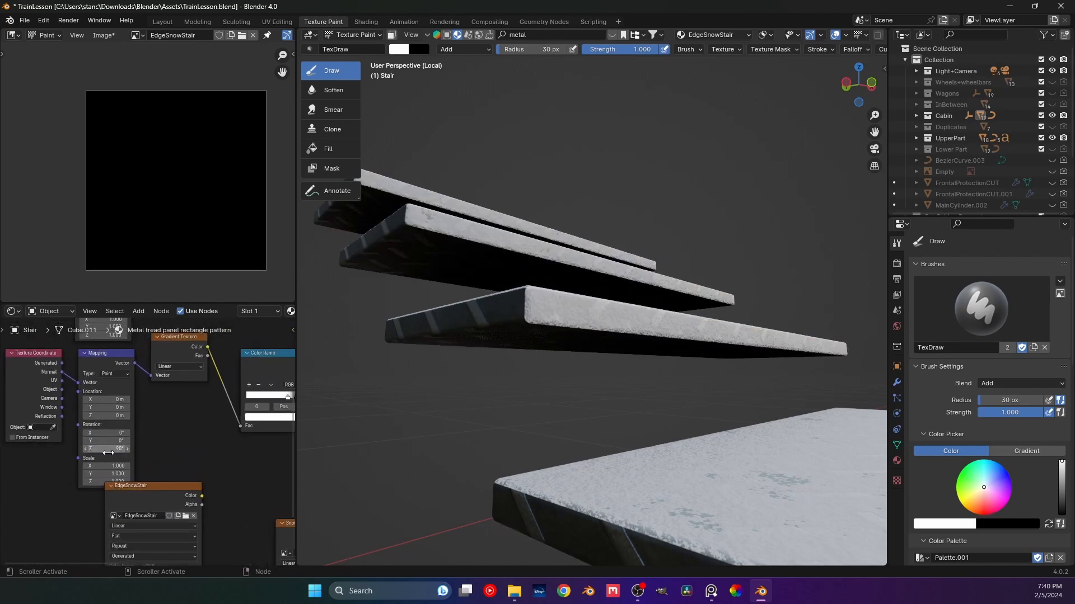
- Examine the snow coverage on the treads' edges and ends from several sides
mouse_move(398, 336)
middle_down()
mouse_move(589, 364)
mouse_move(532, 343)
mouse_move(585, 338)
mouse_move(401, 333)
middle_up()
middle_drag(492, 336, 414, 364)
scroll(508, 341, down, 5)
scroll(224, 411, down, 2)
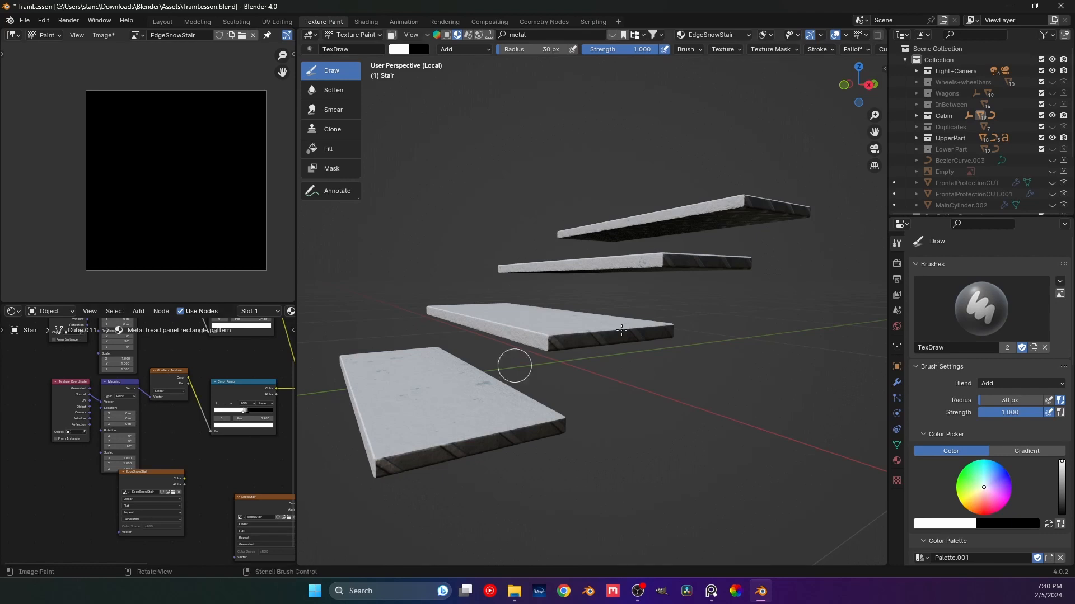
mouse_move(513, 365)
middle_down()
mouse_move(728, 330)
mouse_move(583, 331)
mouse_move(570, 370)
mouse_move(437, 338)
middle_up()
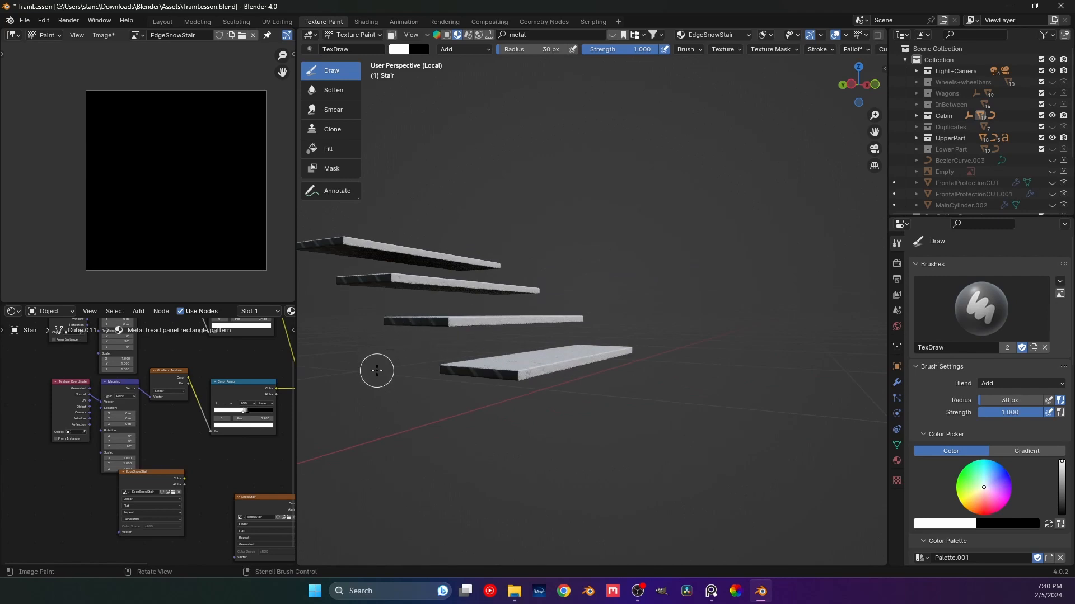
middle_drag(447, 360, 358, 386)
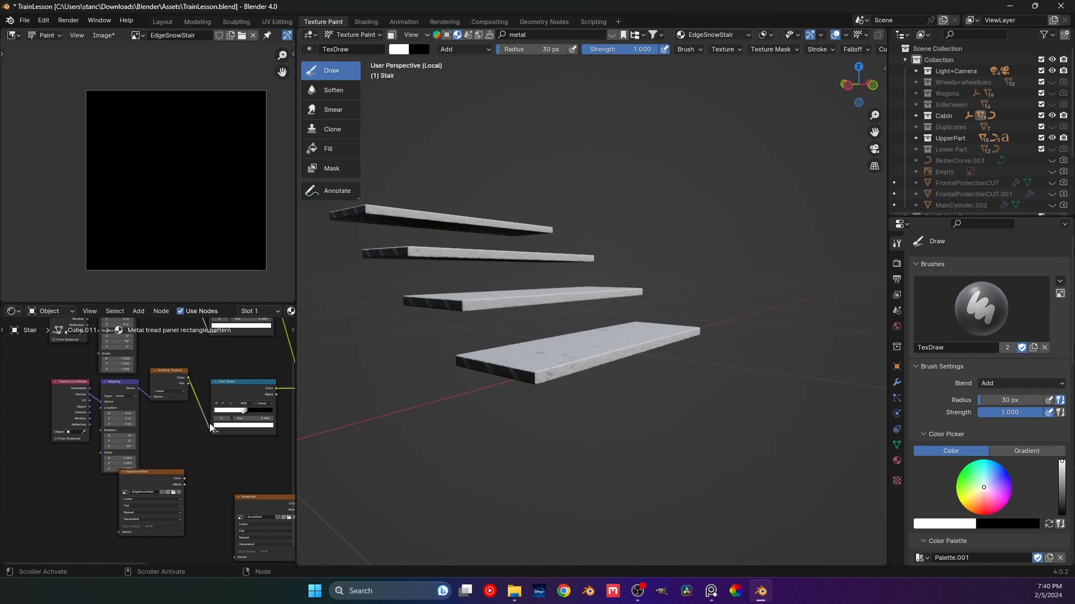
- Connect the Texture Coordinate's Object output to the duplicated Mapping node and set its Z rotation to 0°
scroll(147, 431, up, 1)
scroll(72, 417, up, 2)
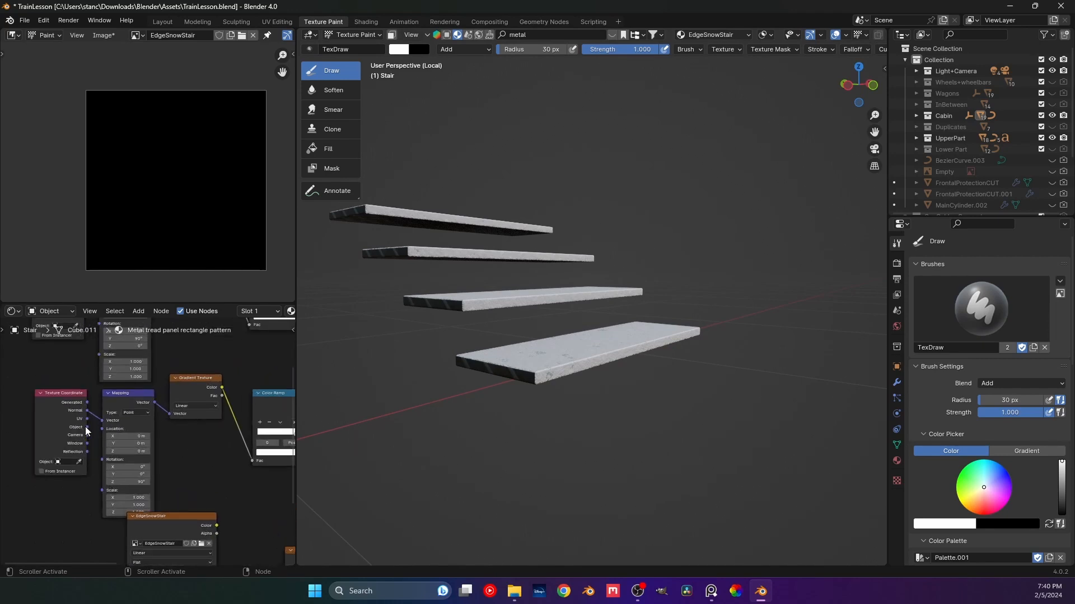
drag(87, 427, 101, 420)
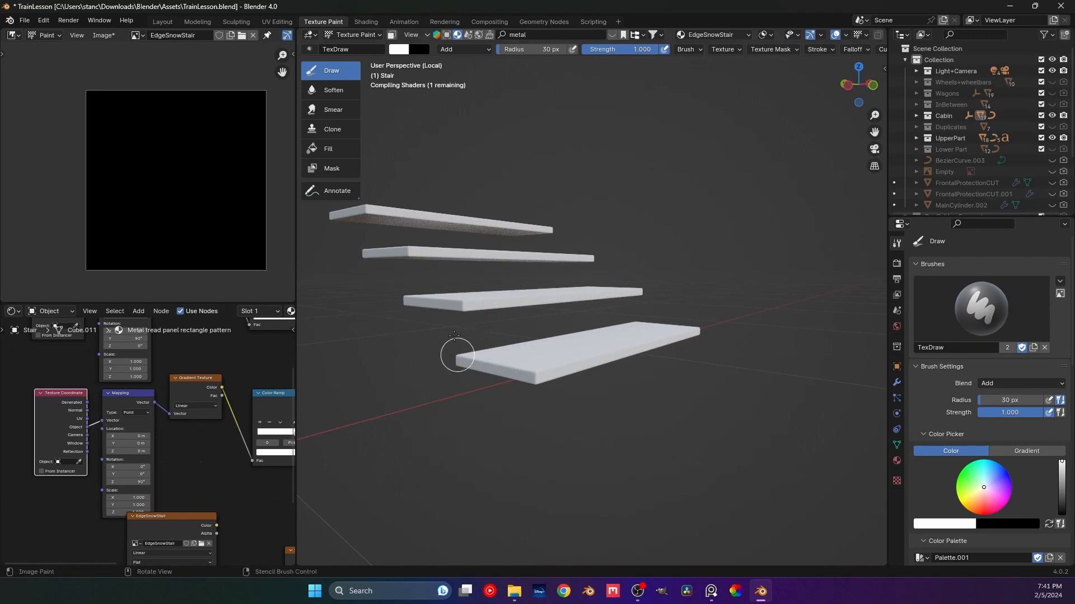
scroll(461, 332, up, 3)
middle_drag(466, 331, 417, 356)
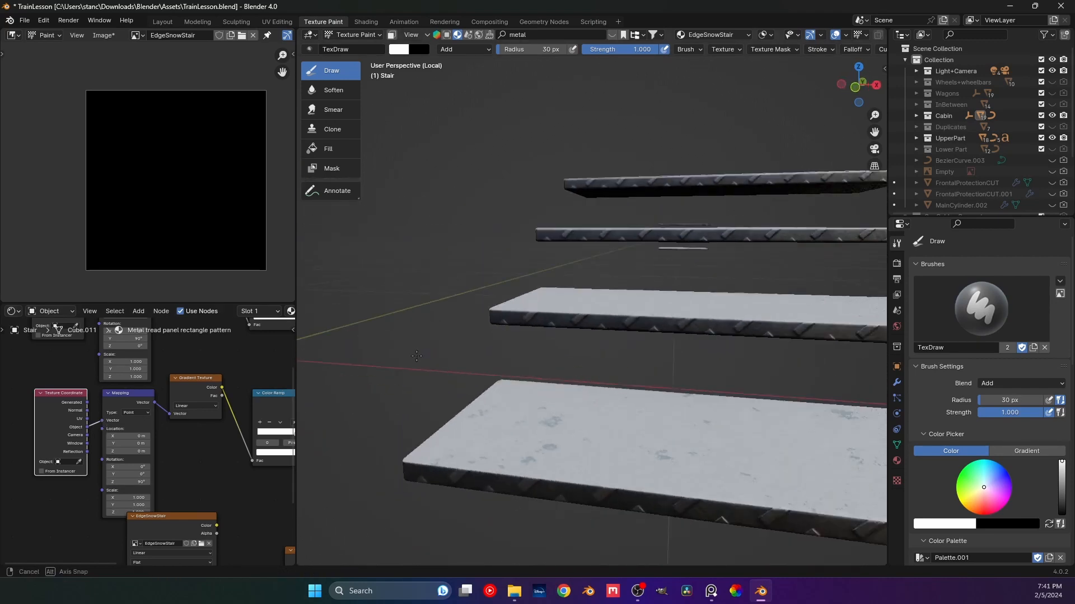
double_click(132, 482)
text(0)
key(Return)
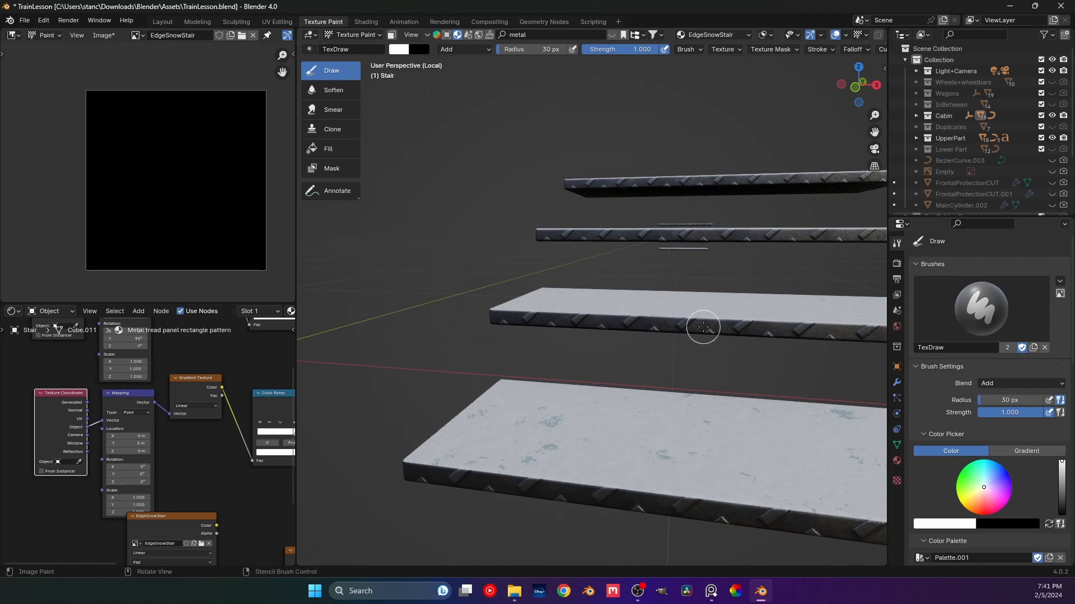
- Preview the outputs of the gradient Mix node and the following Mix node on the treads
middle_drag(290, 442, 134, 443)
scroll(143, 445, down, 3)
ctrl+shift+click(235, 355)
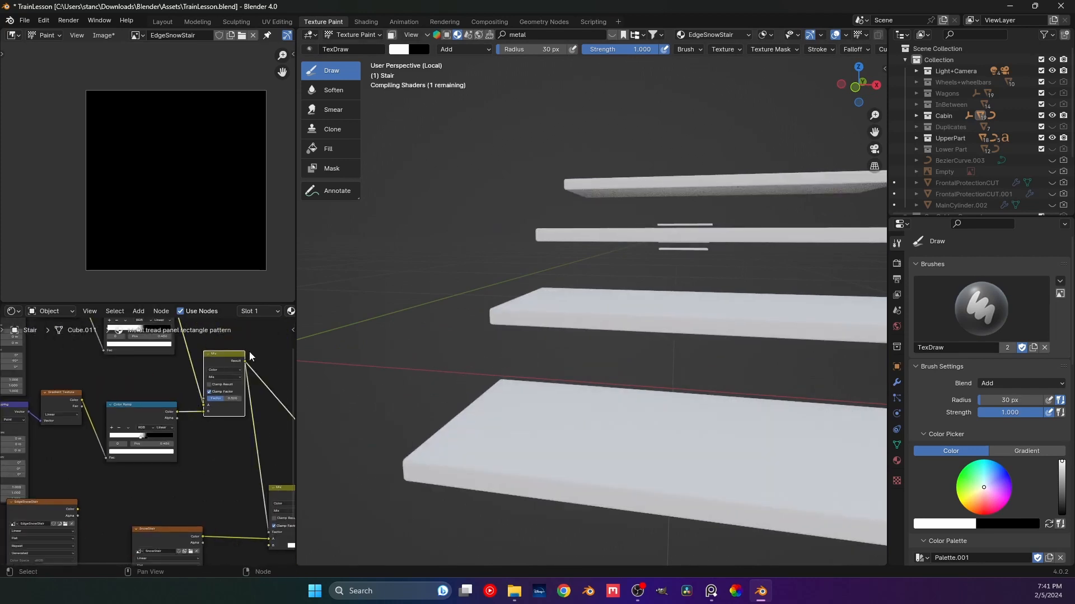
middle_drag(693, 330, 683, 331)
middle_drag(511, 367, 532, 354)
middle_drag(235, 455, 186, 420)
ctrl+shift+click(160, 438)
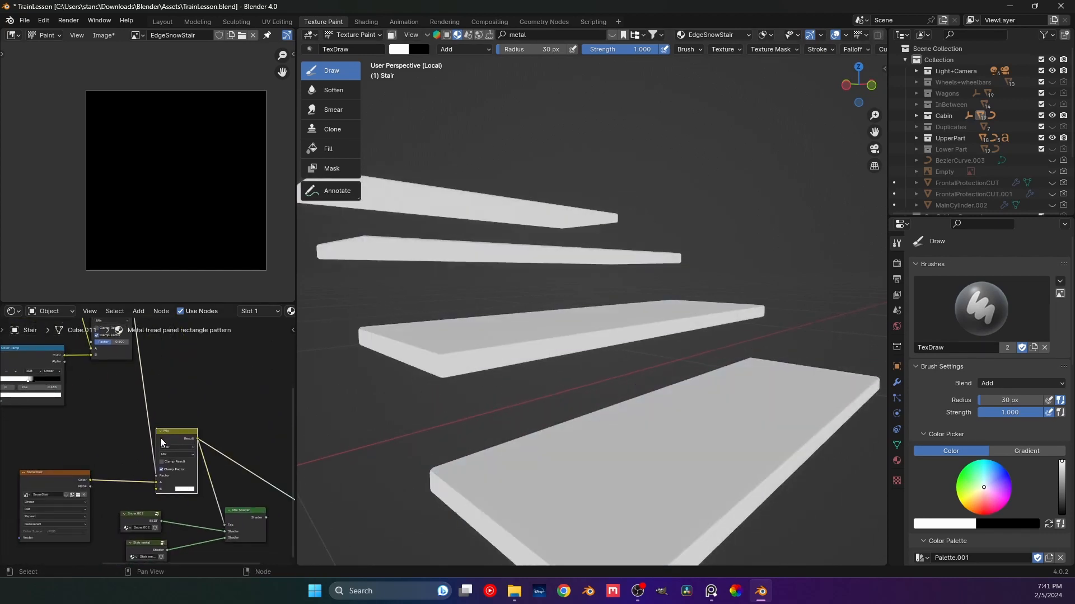
- Preview the original and the duplicated Color Ramp outputs on the treads to compare the two masks
middle_drag(119, 359, 195, 495)
ctrl+shift+click(102, 392)
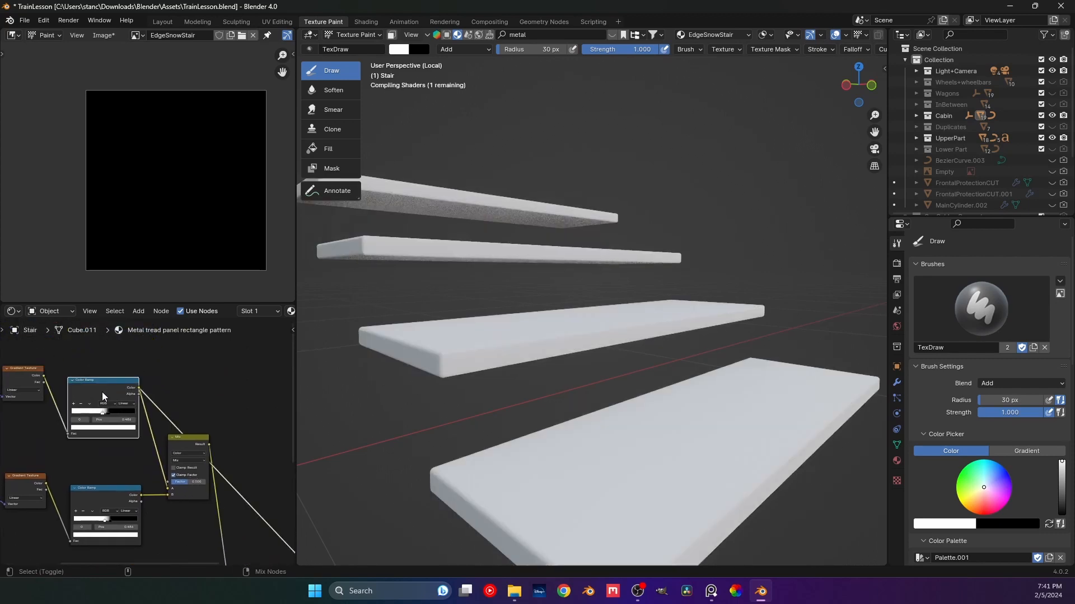
middle_drag(492, 343, 509, 319)
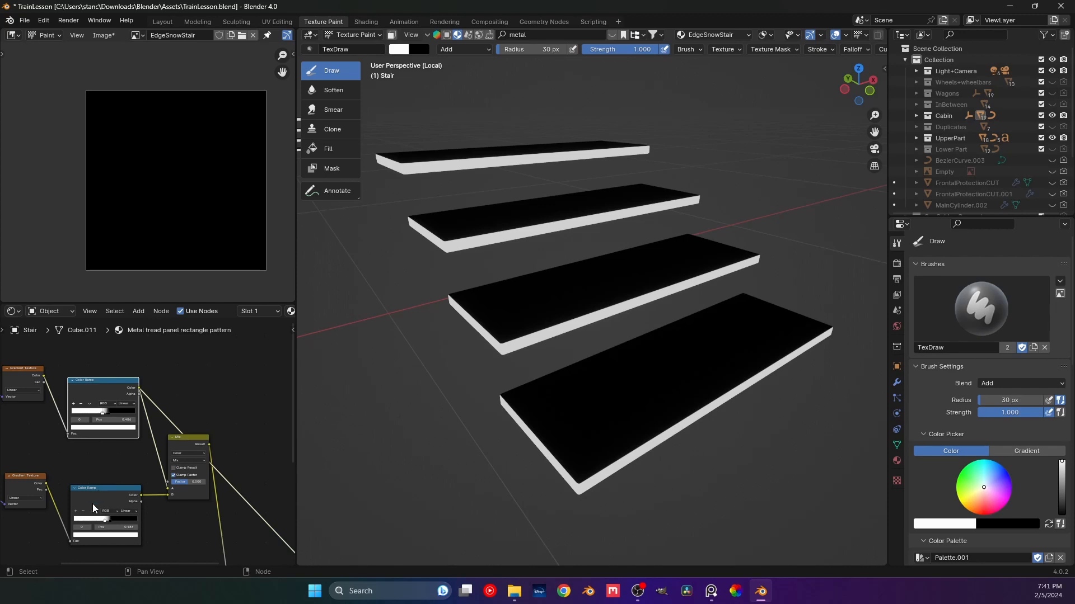
middle_drag(121, 482, 193, 427)
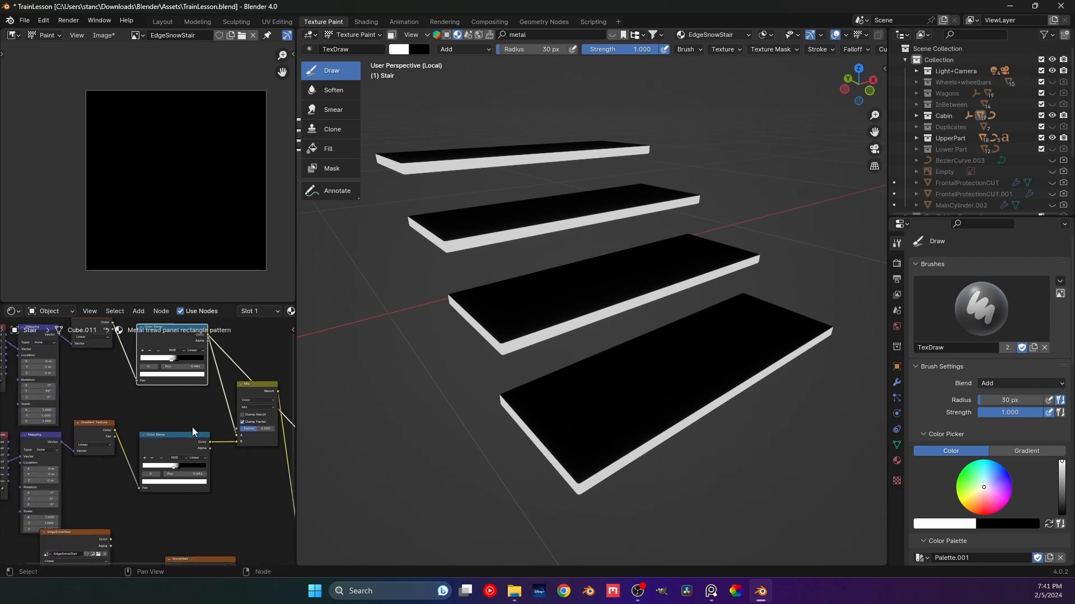
ctrl+shift+click(173, 441)
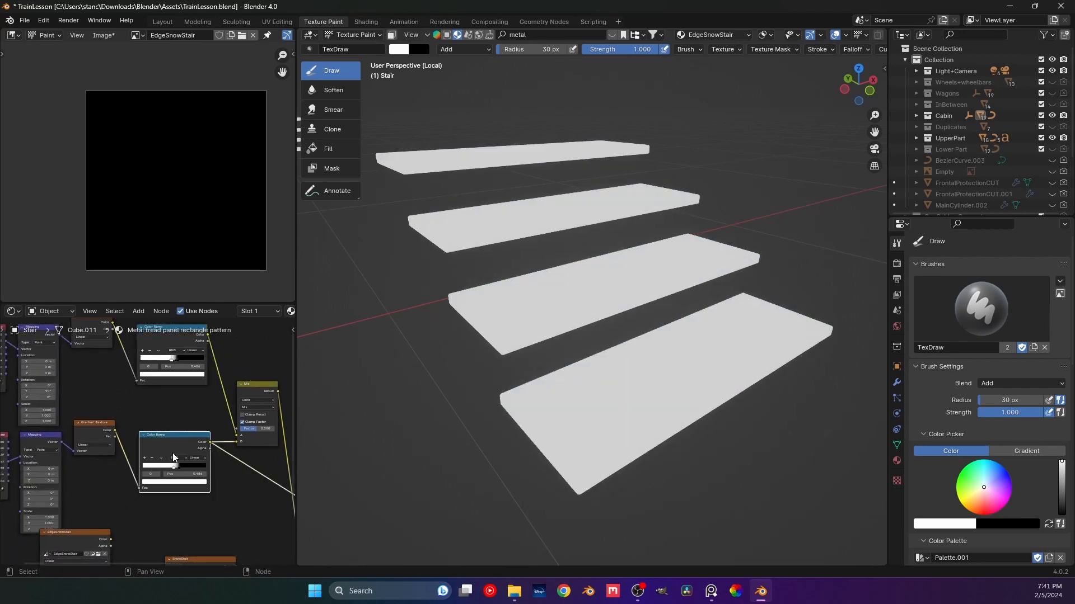
- Shift the duplicated Color Ramp's stops toward the start, with the black stop at about 0.032
middle_drag(166, 474, 188, 409)
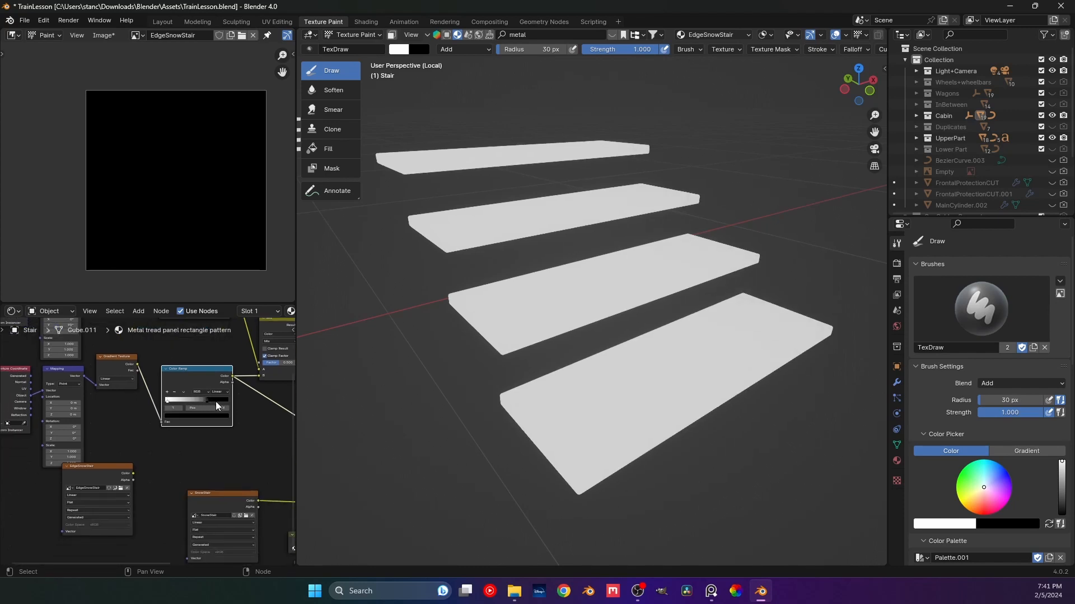
drag(202, 402, 183, 403)
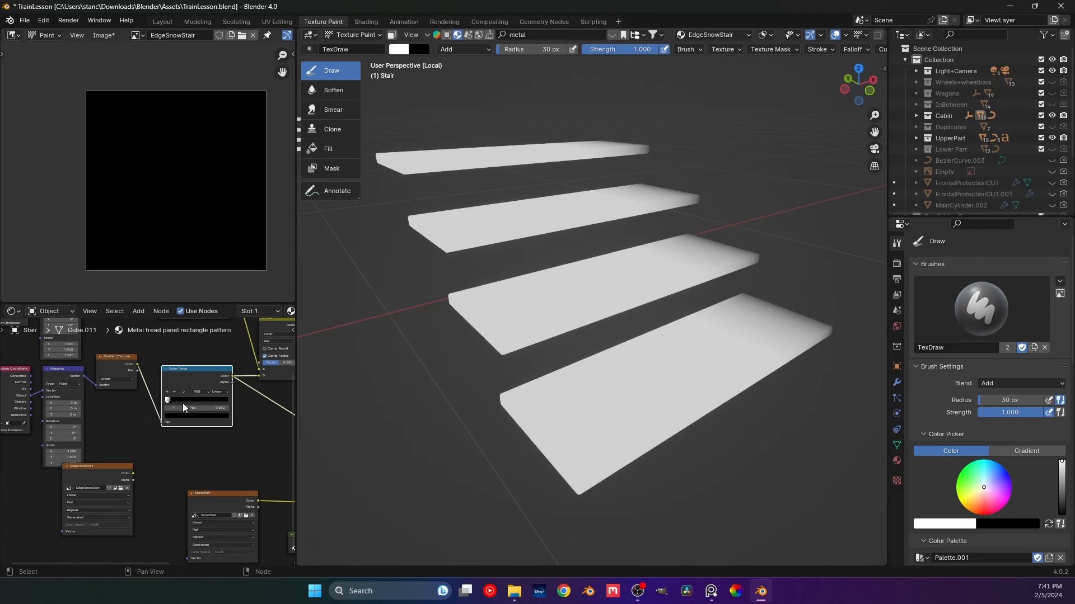
middle_drag(660, 318, 504, 313)
scroll(208, 406, up, 6)
middle_drag(175, 410, 140, 456)
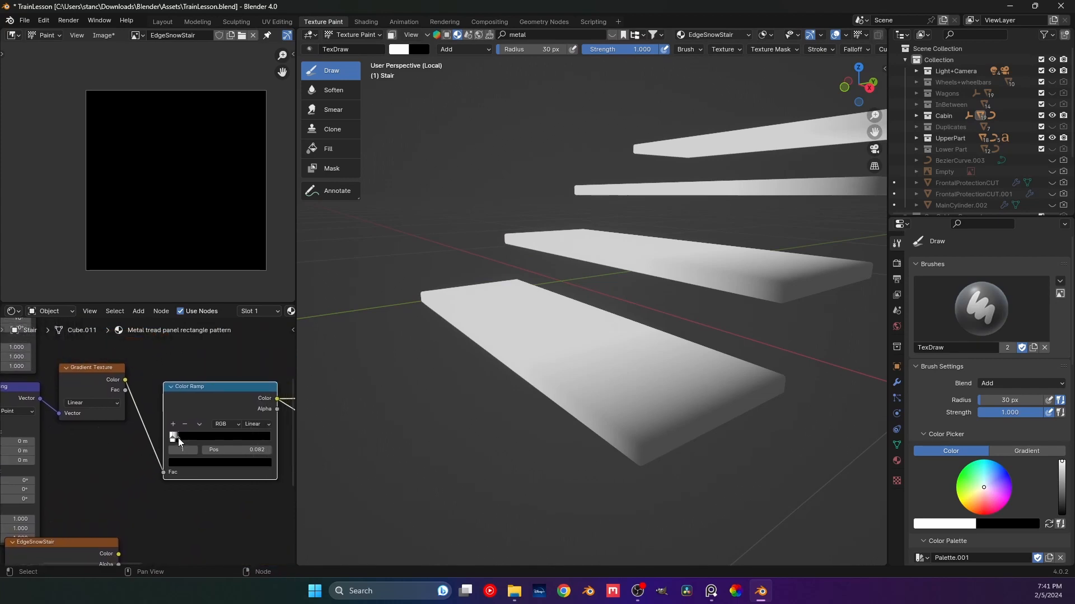
drag(173, 438, 169, 438)
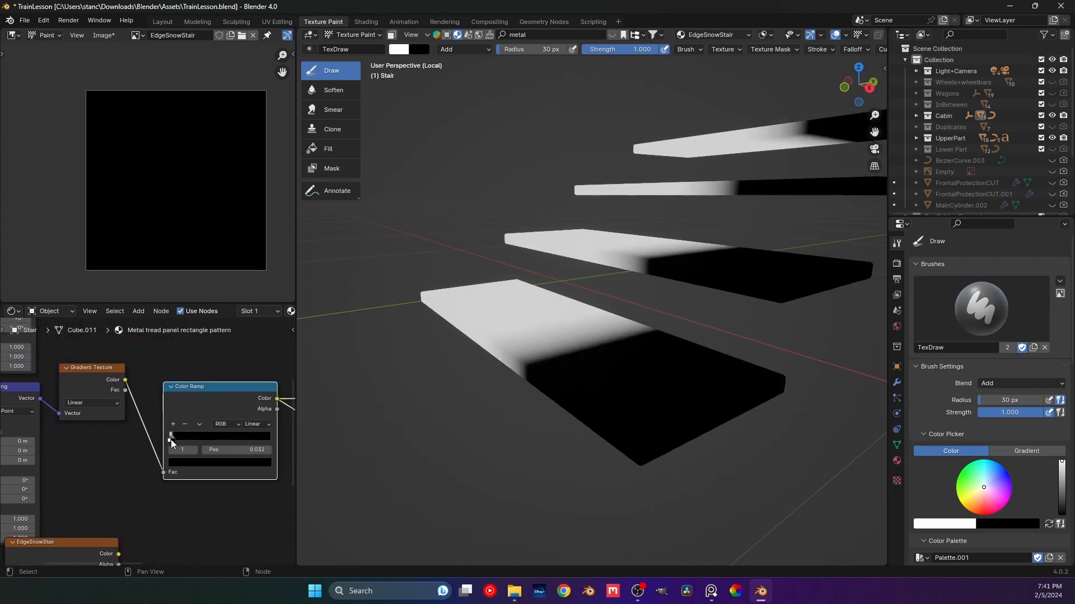
click(171, 439)
middle_drag(498, 369, 330, 369)
scroll(233, 407, down, 3)
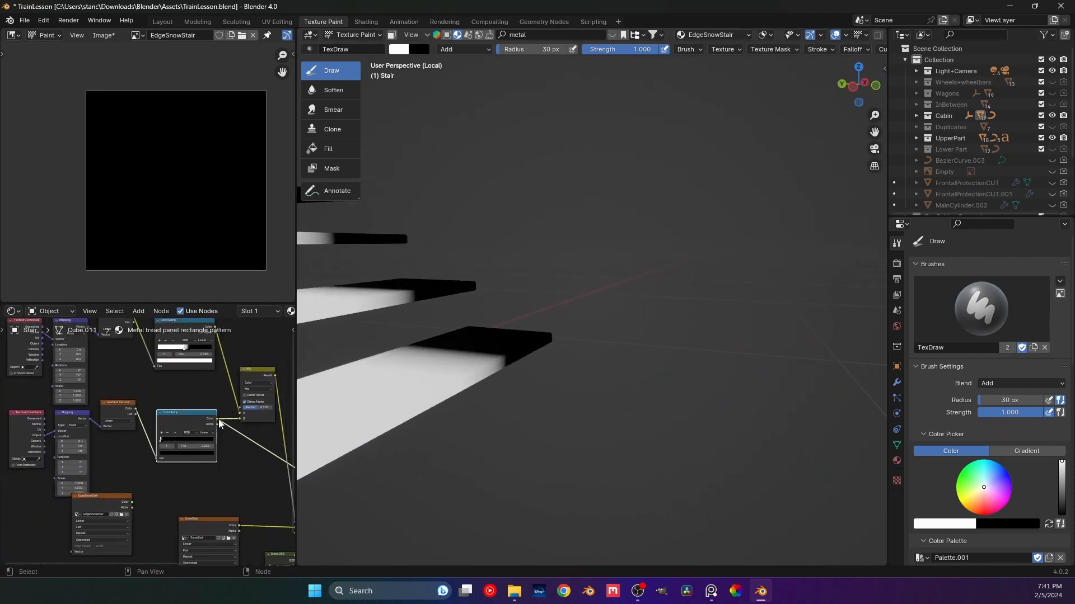
- Add a third stop to the duplicated Color Ramp and make the first stop black at position 0
middle_drag(180, 436, 132, 442)
scroll(261, 395, up, 4)
scroll(100, 452, up, 5)
mouse_move(122, 442)
mouse_down()
mouse_move(113, 441)
mouse_move(147, 442)
mouse_move(128, 438)
mouse_up()
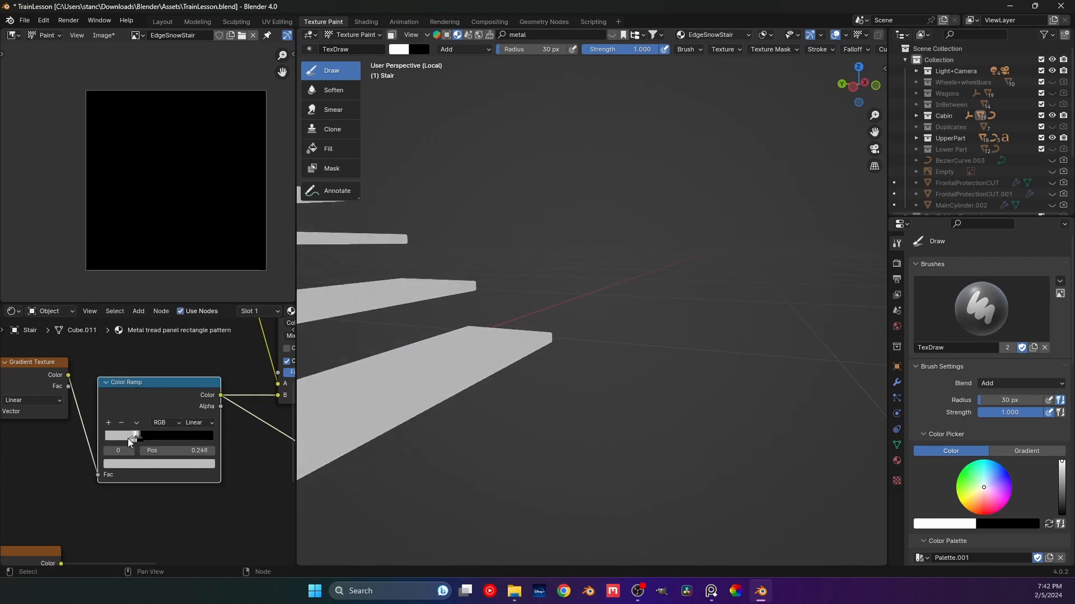
click(135, 463)
drag(209, 368, 208, 399)
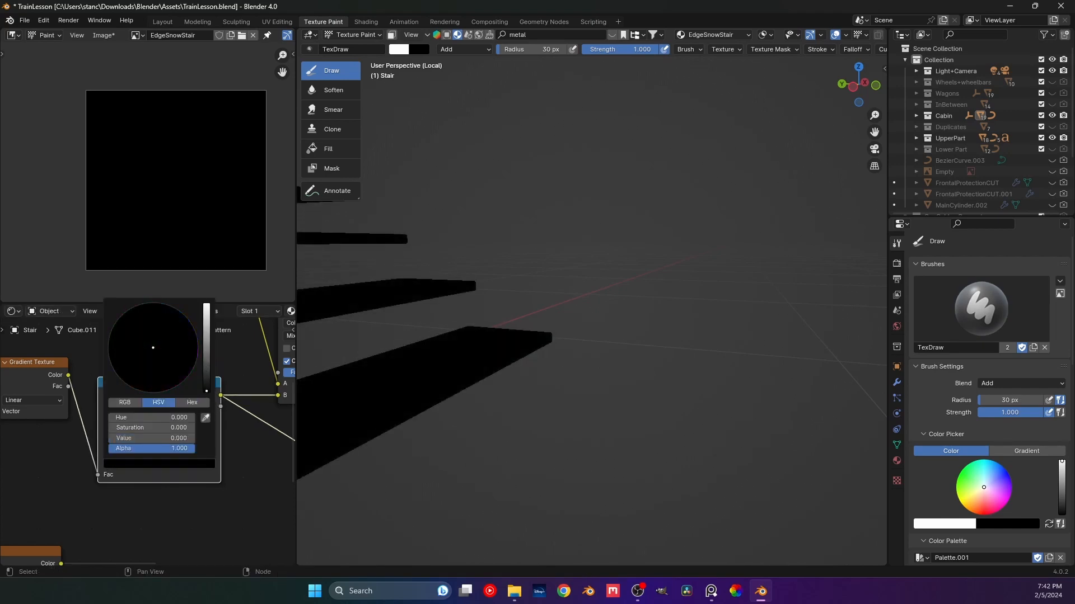
drag(126, 440, 119, 435)
middle_drag(470, 386, 492, 333)
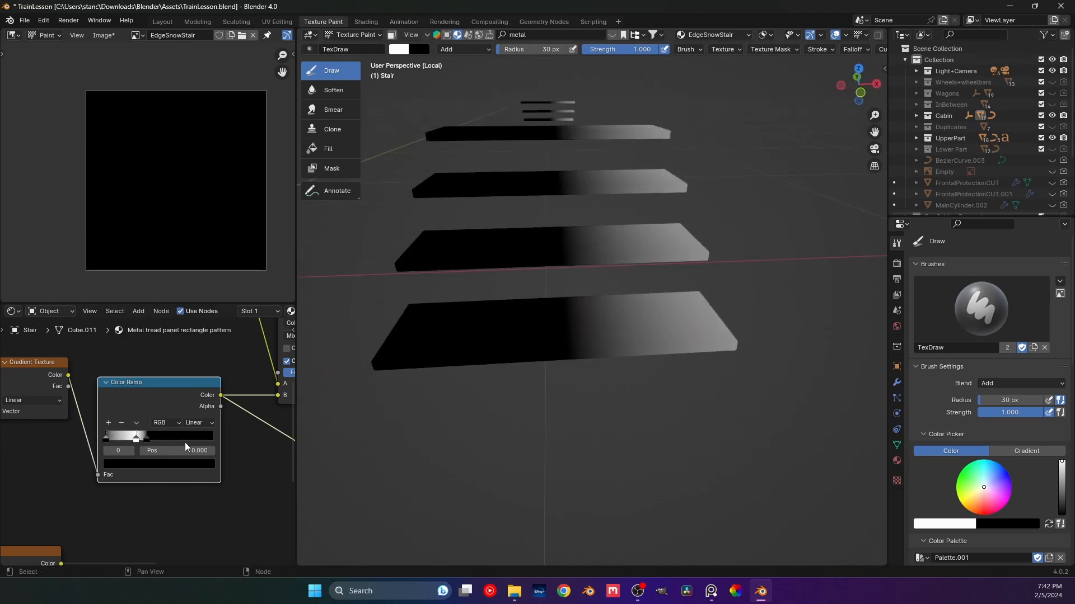
- Squeeze the duplicated Color Ramp's white and last black stops close to the start, leaving a narrow white band across each tread
drag(136, 439, 108, 447)
drag(143, 440, 109, 446)
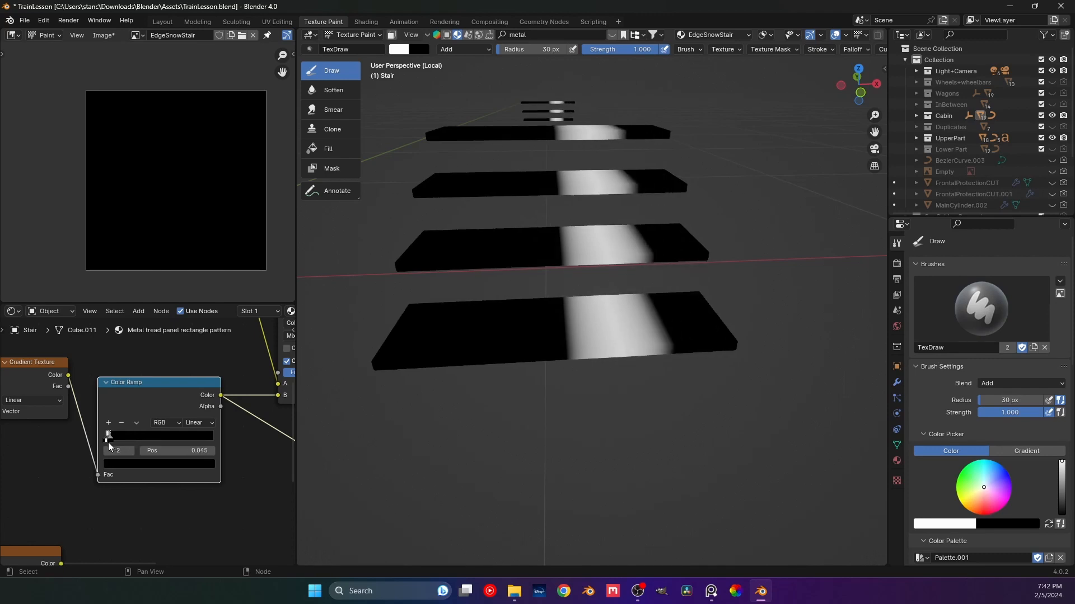
scroll(109, 446, up, 5)
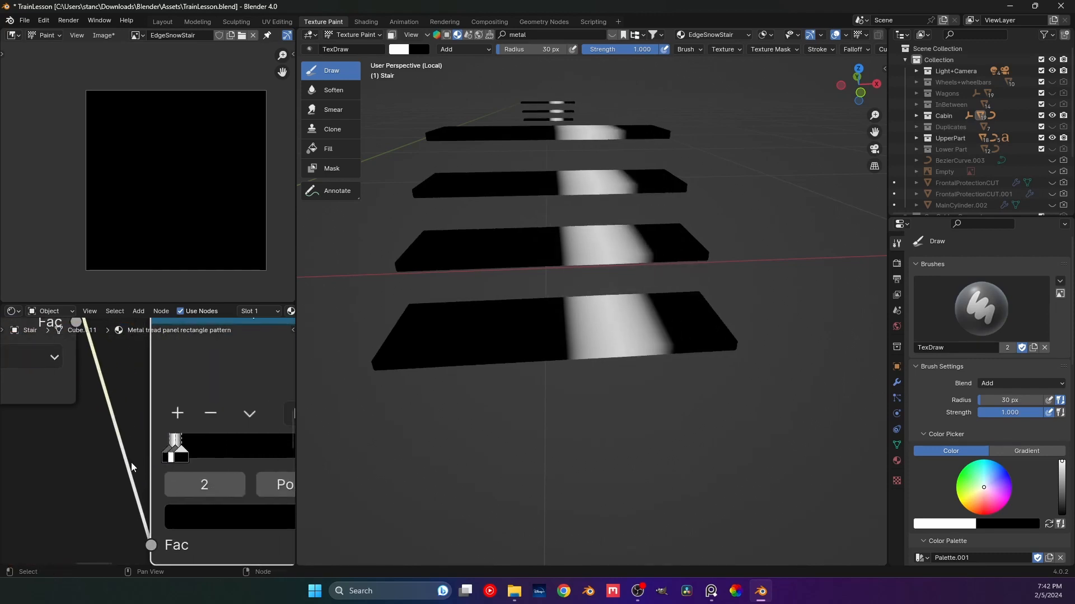
middle_drag(131, 462, 129, 464)
drag(165, 458, 173, 460)
scroll(599, 338, down, 1)
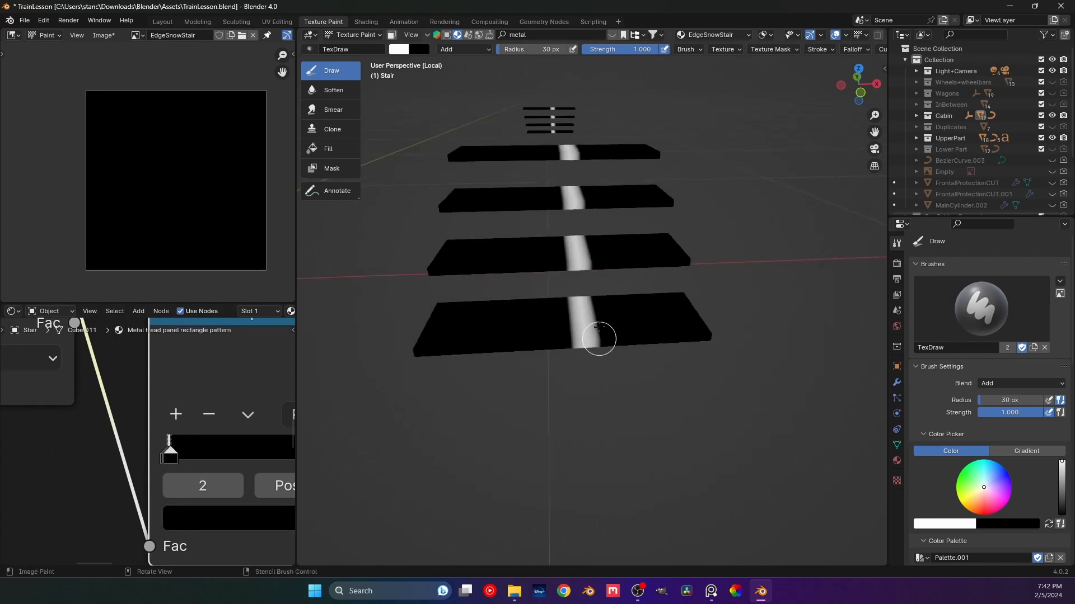
shift+middle_drag(582, 338, 395, 442)
middle_drag(452, 376, 363, 414)
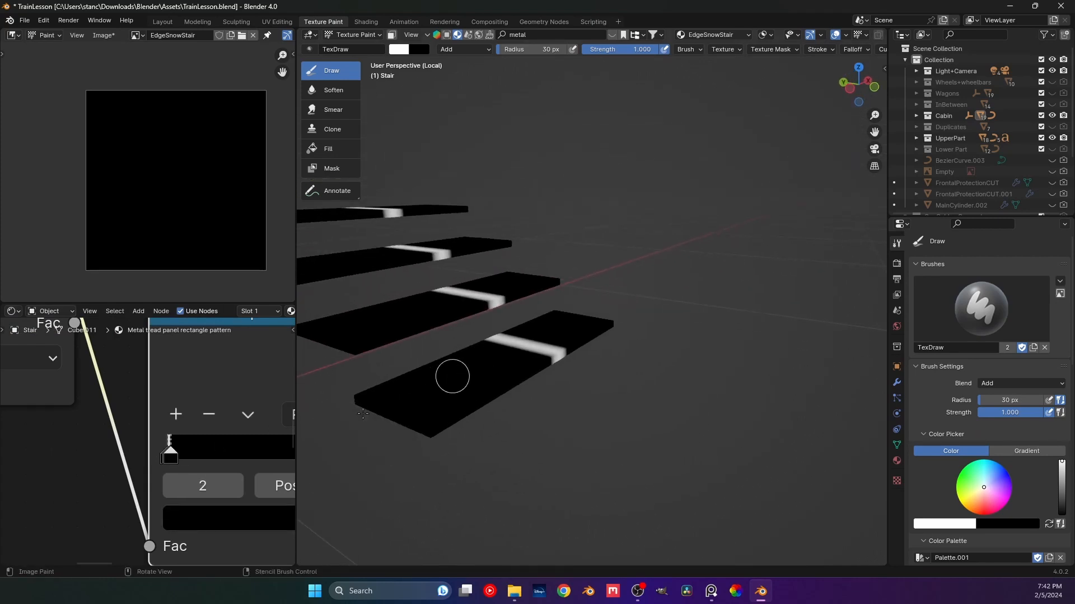
scroll(458, 514, down, 2)
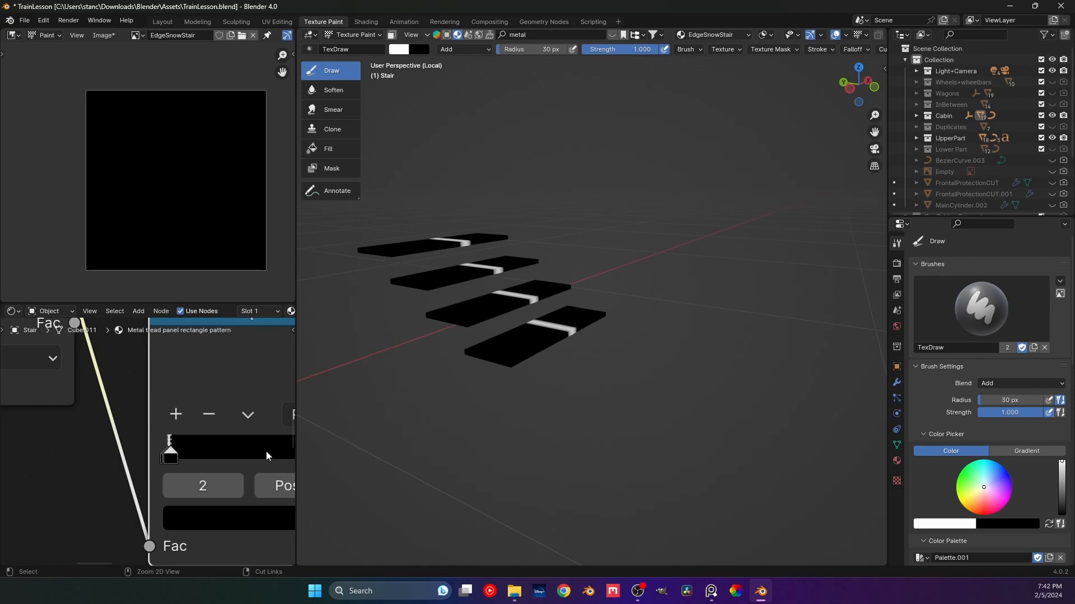
- Delete the duplicated gradient mask nodes, from Texture Coordinate to Color Ramp
scroll(254, 448, down, 8)
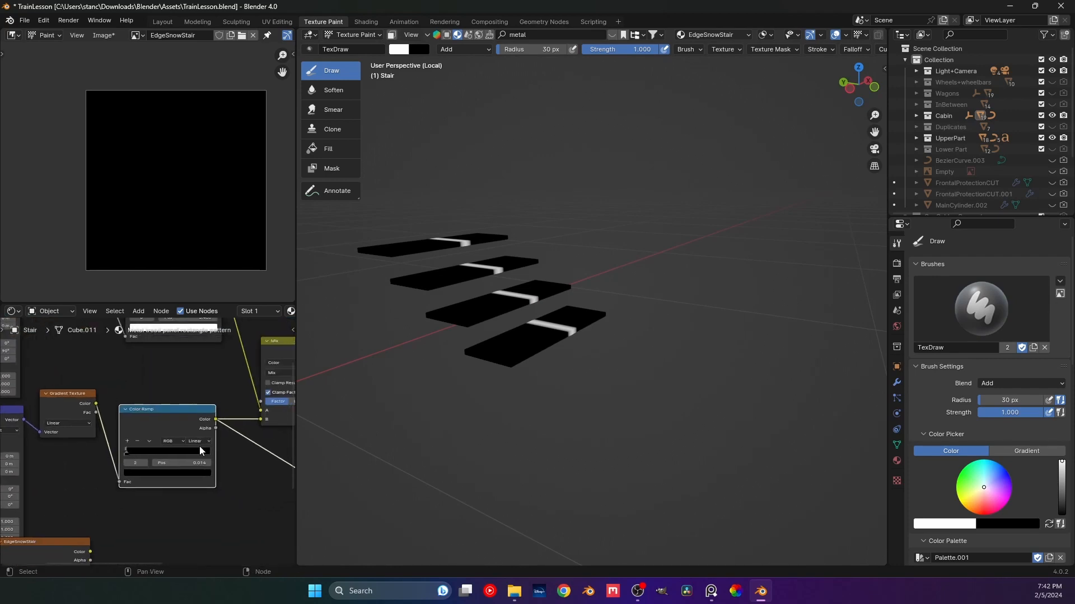
key(Delete)
scroll(102, 395, down, 1)
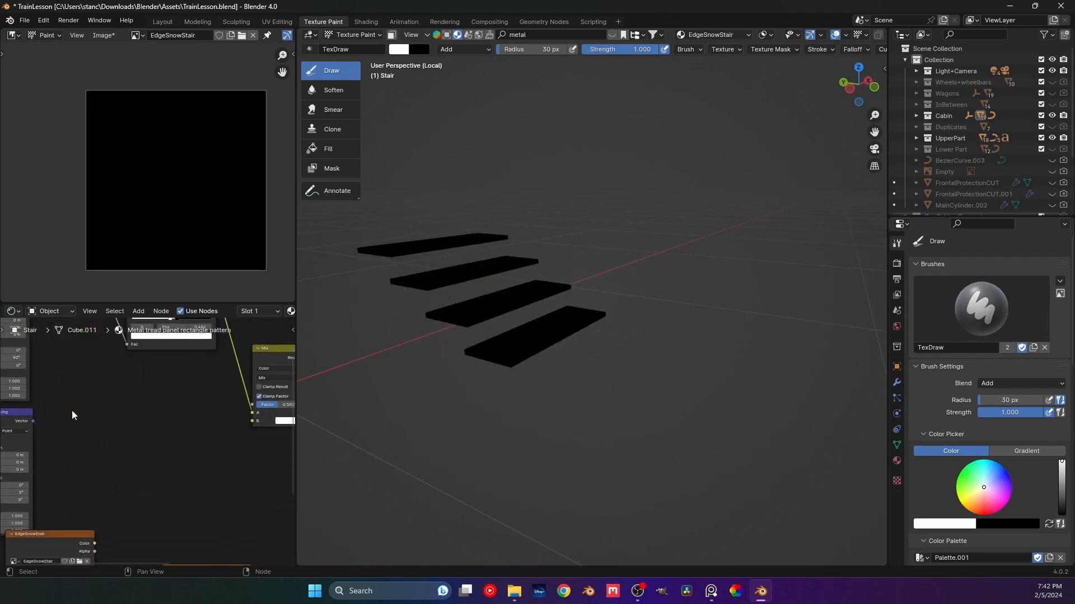
scroll(75, 414, down, 2)
key(Delete)
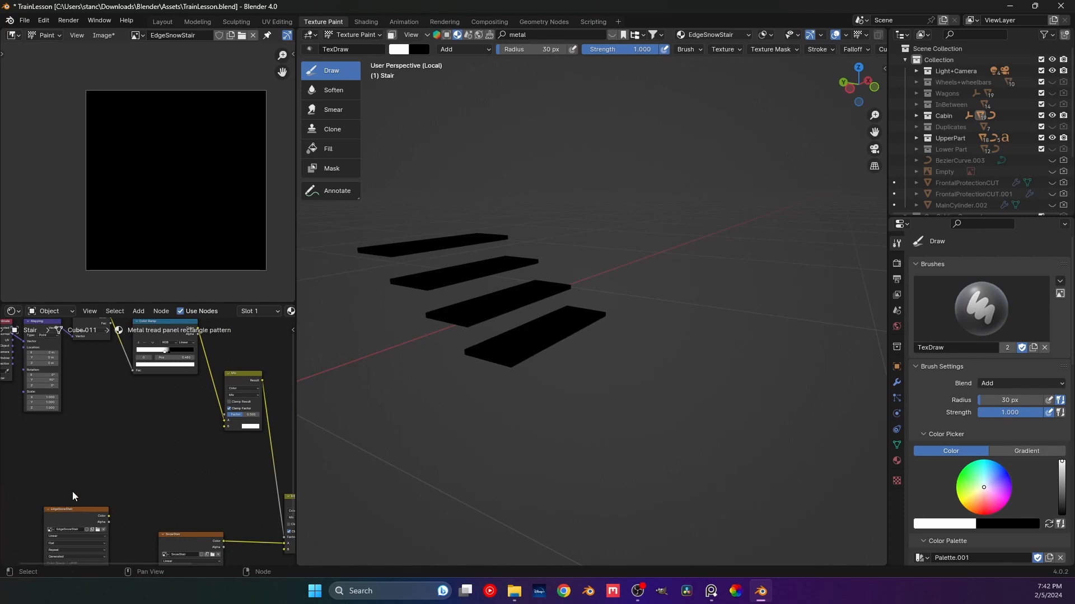
- Connect the EdgeSnowStair image's Color to the Mix node's B input and show the final Mix Shader on the treads
drag(75, 511, 176, 430)
scroll(220, 469, down, 1)
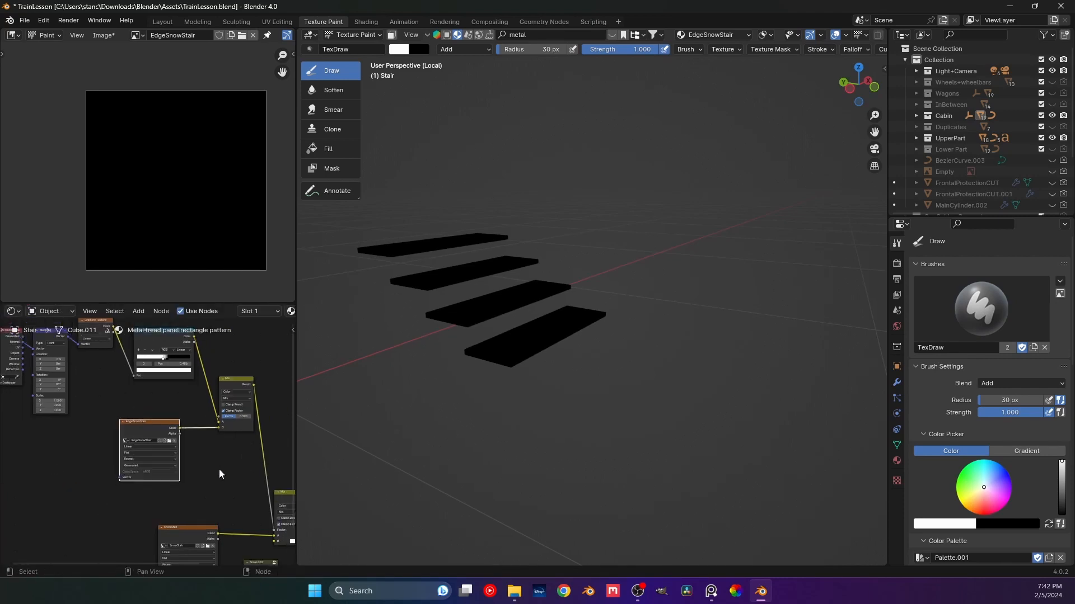
scroll(219, 469, down, 3)
middle_drag(279, 493, 115, 387)
ctrl+shift+click(165, 450)
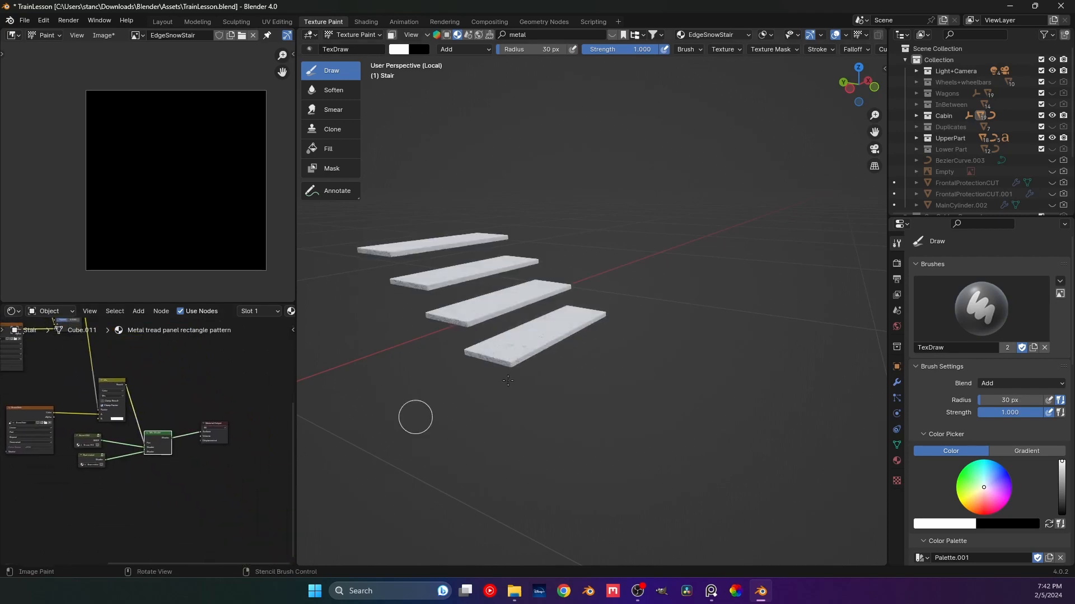
- Examine the snow on the treads' ends in the right orthographic view and on their undersides
scroll(497, 396, up, 4)
middle_drag(559, 302, 587, 286)
middle_drag(428, 352, 451, 317)
key(KP_3)
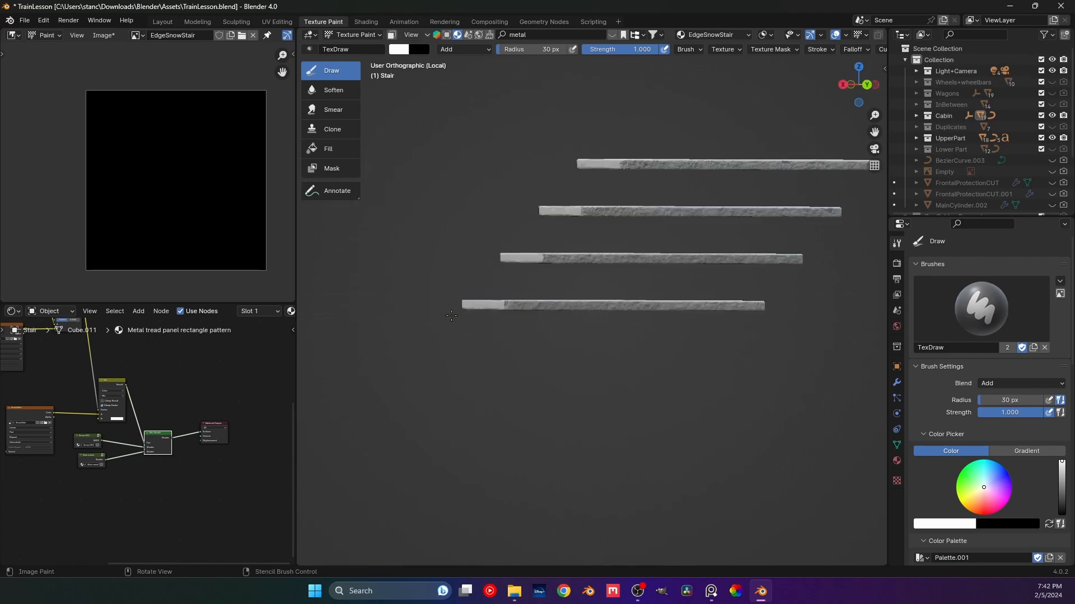
scroll(532, 353, up, 6)
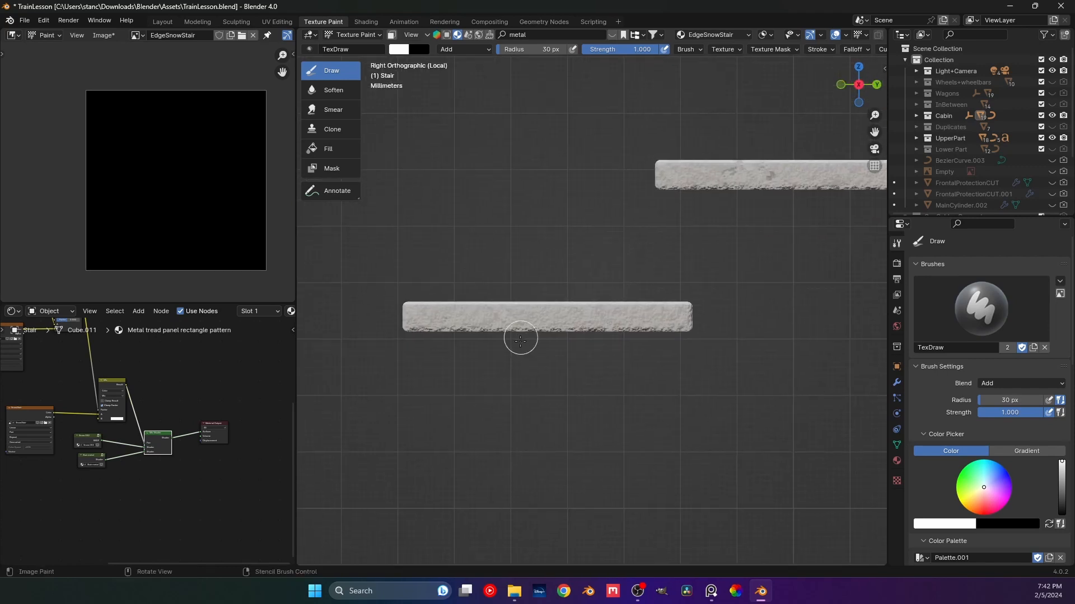
mouse_move(520, 341)
middle_down()
mouse_move(528, 295)
mouse_move(515, 307)
middle_up()
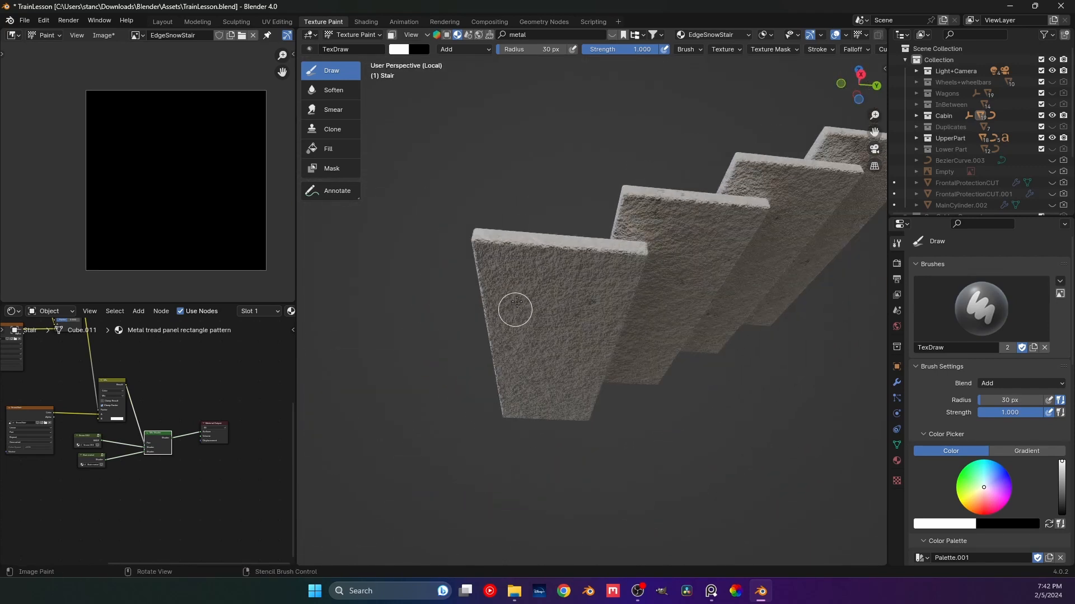
- Paint the treads' undersides white on EdgeSnowStair from the bottom orthographic view, undoing the first trial stroke
mouse_move(496, 259)
mouse_down()
mouse_move(520, 446)
mouse_move(527, 316)
mouse_move(515, 358)
mouse_move(533, 284)
mouse_move(532, 347)
mouse_up()
key(ctrl+z)
middle_drag(551, 365, 549, 273)
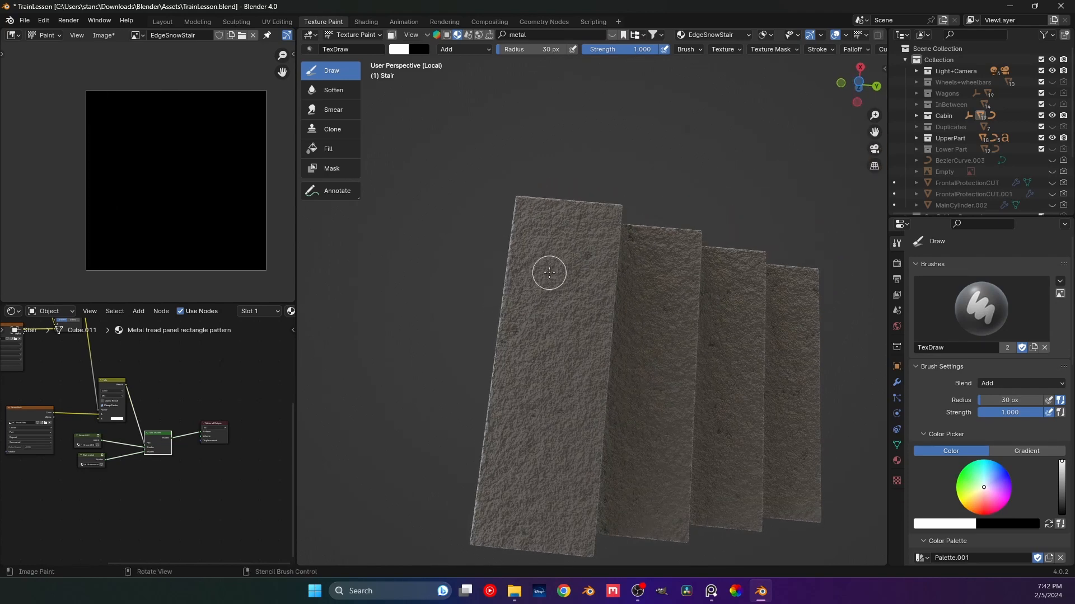
key(ctrl+KP_7)
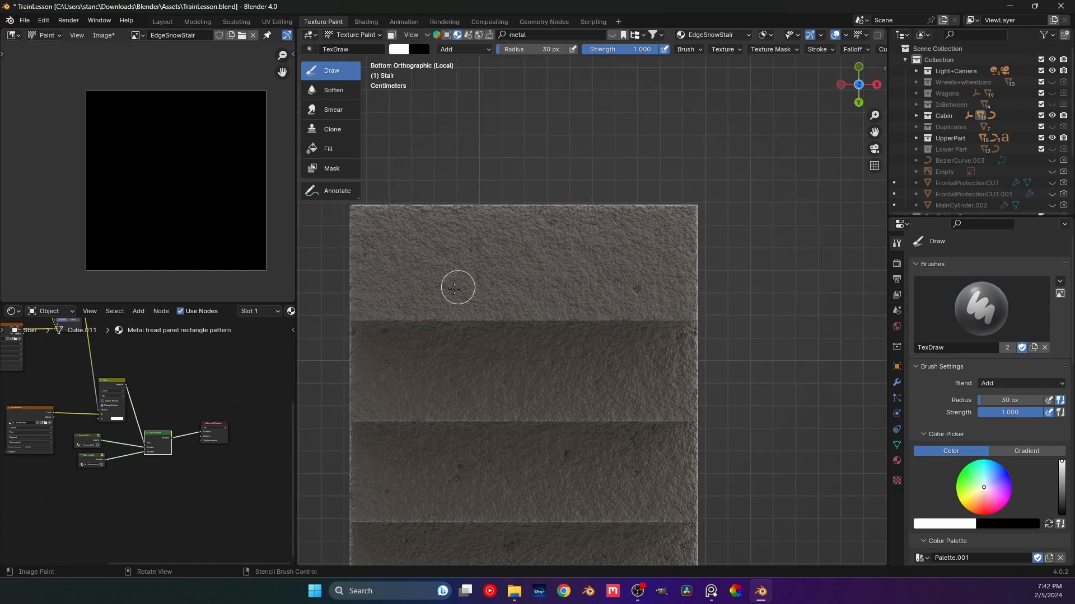
drag(360, 312, 756, 319)
mouse_move(332, 291)
mouse_down()
mouse_move(752, 303)
mouse_move(304, 269)
mouse_move(763, 276)
mouse_move(590, 268)
mouse_move(615, 250)
mouse_move(568, 224)
mouse_move(371, 209)
mouse_move(312, 241)
mouse_move(480, 245)
mouse_up()
- Paint the treads' long edge white on EdgeSnowStair along its whole length
mouse_move(480, 245)
middle_down()
mouse_move(638, 325)
mouse_move(616, 322)
mouse_move(586, 302)
mouse_move(729, 279)
mouse_move(416, 308)
mouse_move(568, 317)
mouse_move(503, 297)
middle_up()
scroll(638, 325, up, 4)
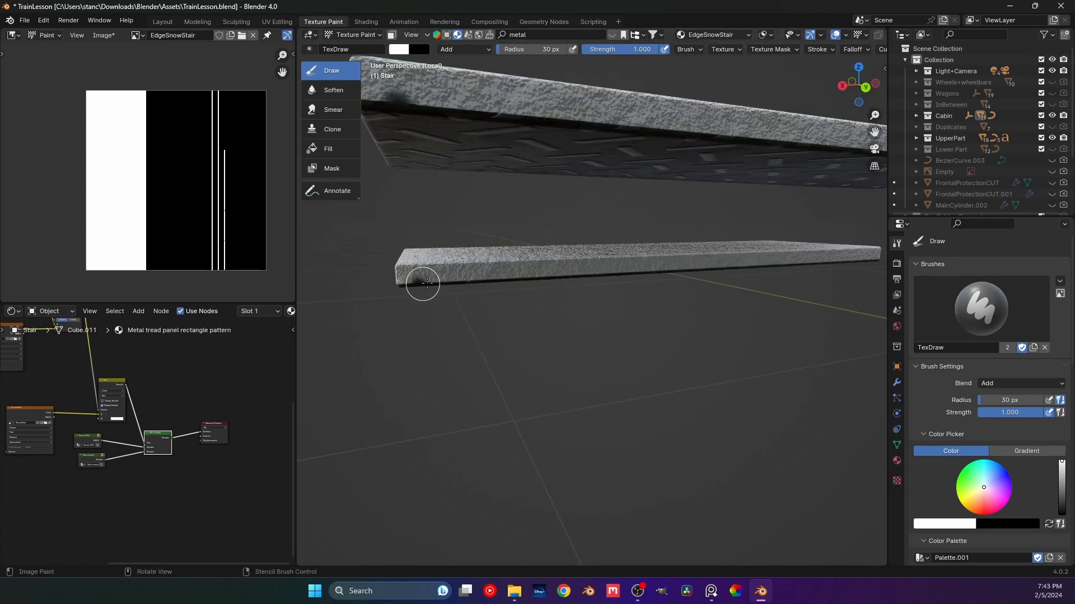
mouse_move(427, 282)
mouse_down()
mouse_move(417, 286)
mouse_move(448, 285)
mouse_move(441, 276)
mouse_move(772, 271)
mouse_up()
middle_drag(773, 271, 537, 299)
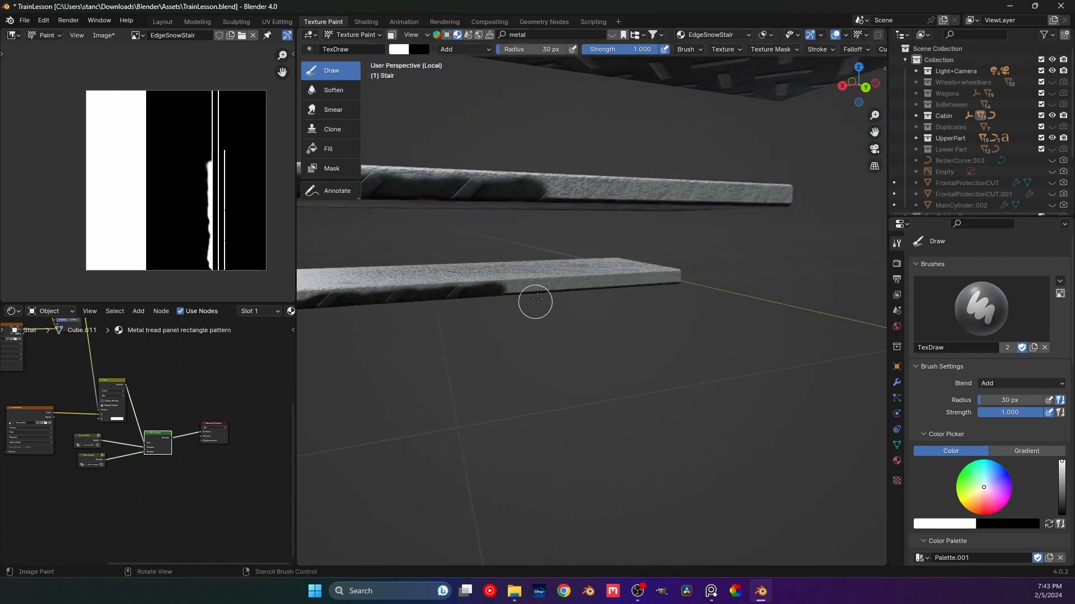
mouse_move(536, 299)
mouse_down()
mouse_move(531, 290)
mouse_move(674, 286)
mouse_up()
mouse_move(674, 285)
middle_down()
mouse_move(492, 338)
mouse_move(568, 343)
mouse_move(564, 384)
middle_up()
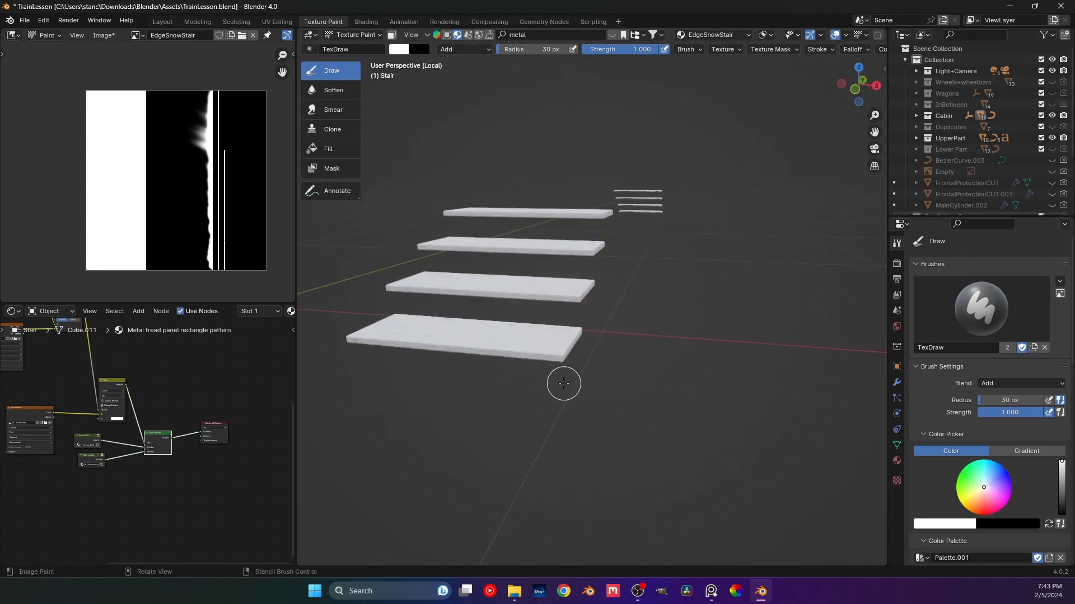
- Try a short white stroke on a tread's edge and undo it
mouse_move(564, 384)
middle_down()
mouse_move(511, 271)
mouse_move(528, 316)
mouse_move(477, 317)
mouse_move(594, 284)
mouse_move(666, 314)
mouse_move(638, 335)
mouse_move(510, 348)
mouse_move(458, 340)
middle_up()
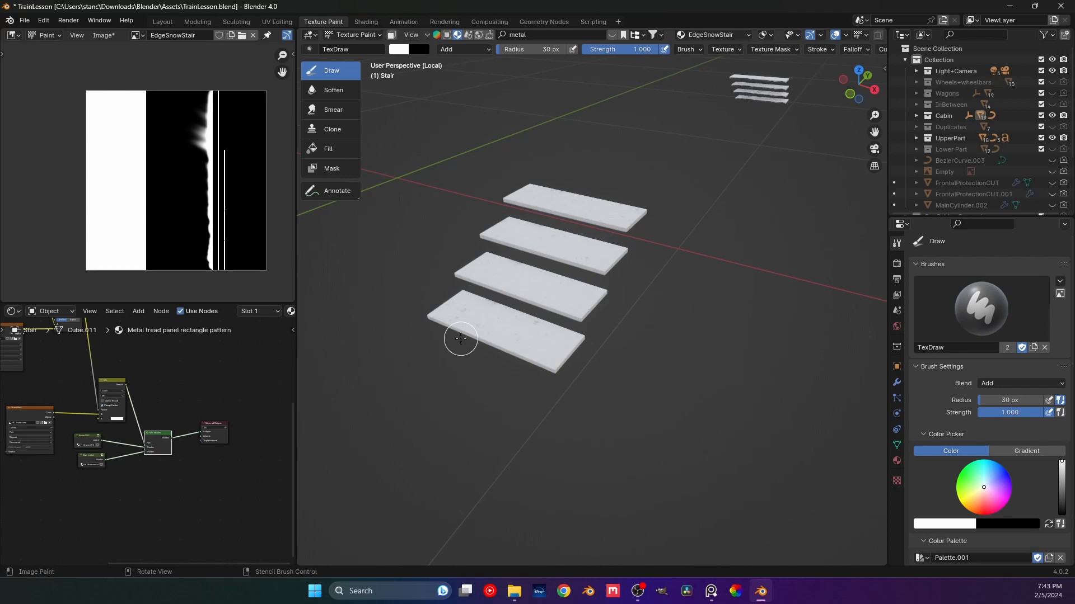
middle_drag(461, 338, 504, 343)
mouse_move(439, 342)
middle_down()
mouse_move(532, 324)
mouse_move(509, 330)
mouse_move(556, 284)
middle_up()
scroll(509, 331, up, 3)
drag(486, 264, 540, 263)
key(ctrl+z)
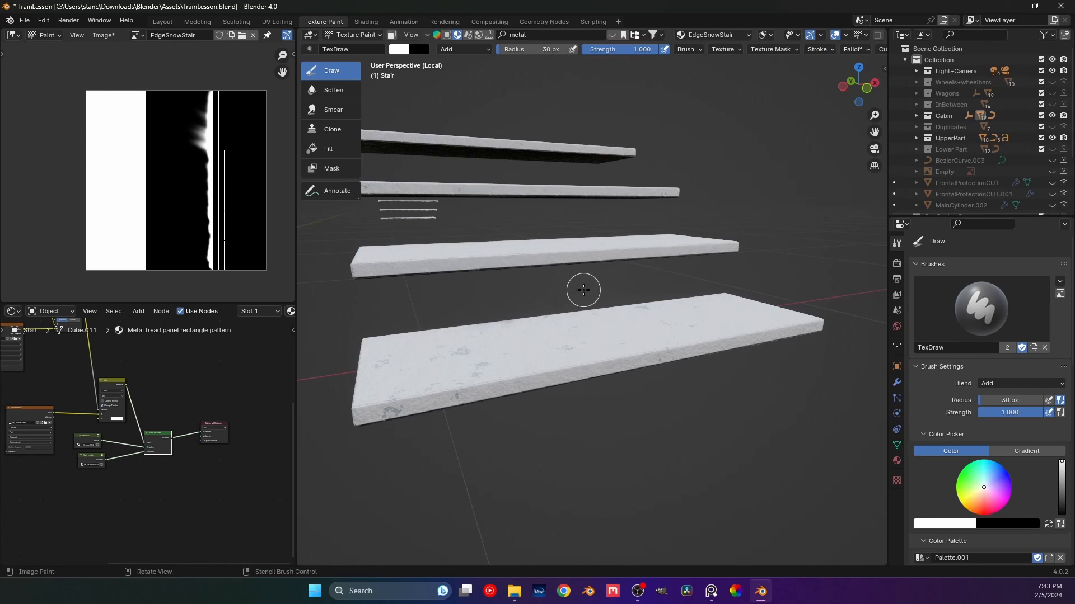
- Check the stair's UV layout over EdgeSnowStair in Edit Mode and return to Texture Paint
key(Tab)
scroll(605, 266, down, 2)
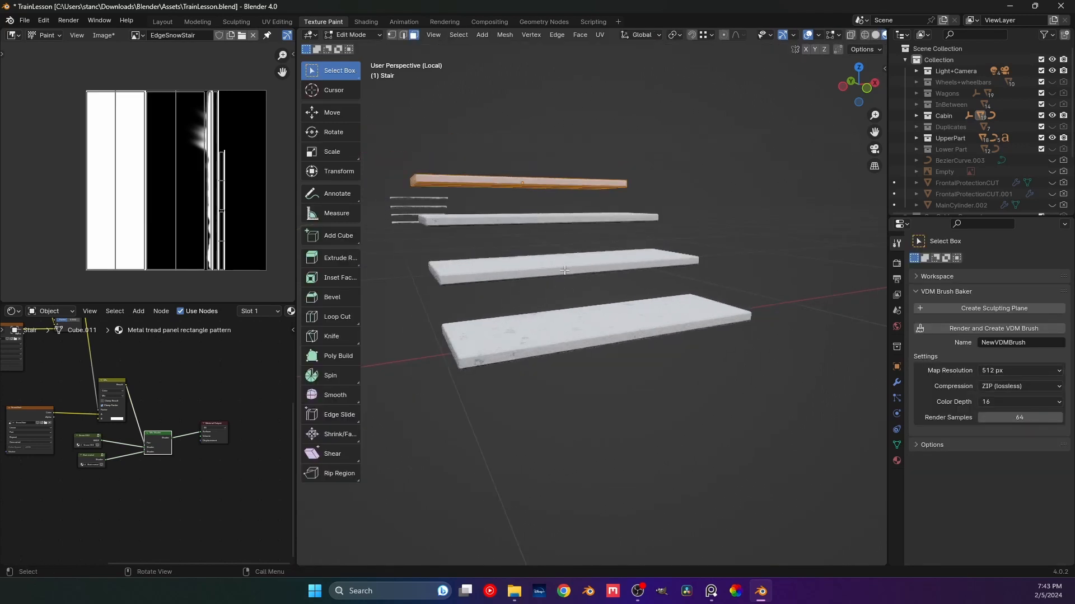
middle_drag(605, 266, 650, 299)
key(Tab)
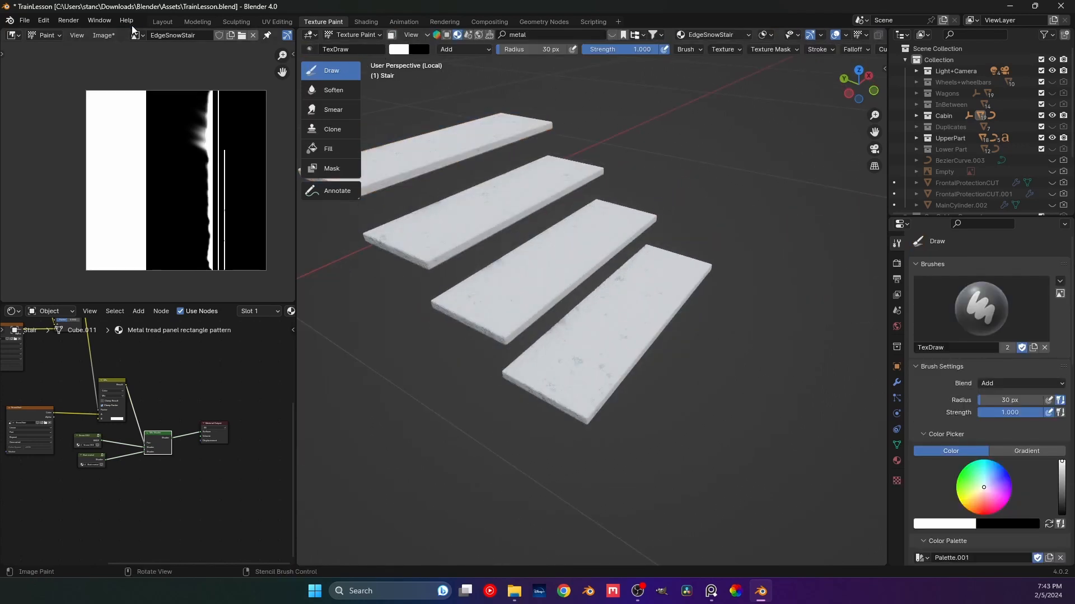
- Save the file and move the stair's Bevel modifier below Array and Mirror in the Layout workspace
click(162, 22)
key(ctrl+s)
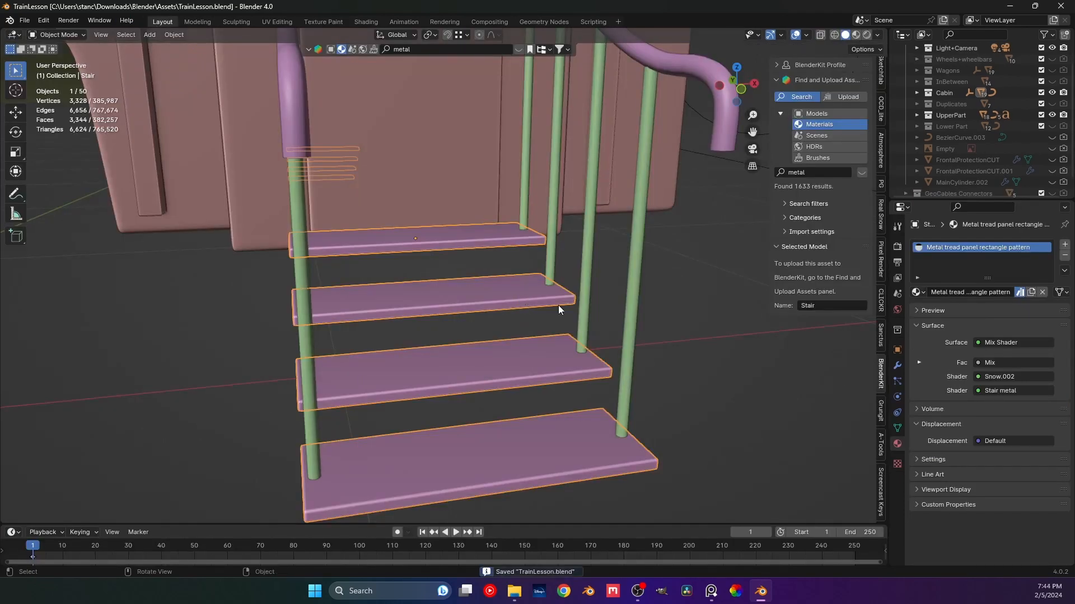
click(896, 367)
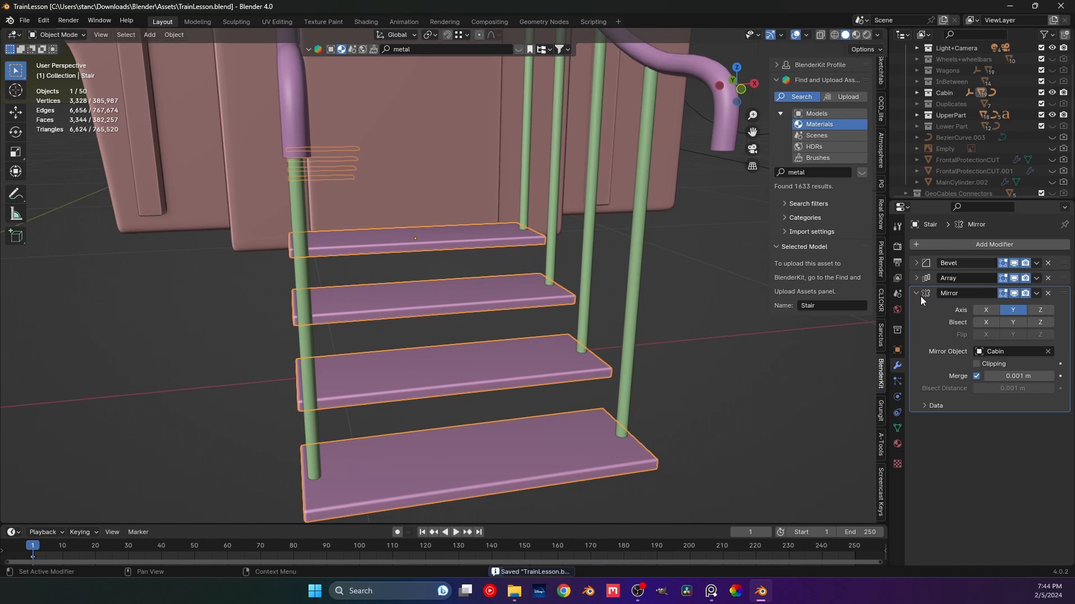
mouse_move(1064, 278)
mouse_down()
mouse_move(1063, 263)
mouse_move(1063, 278)
mouse_up()
click(916, 277)
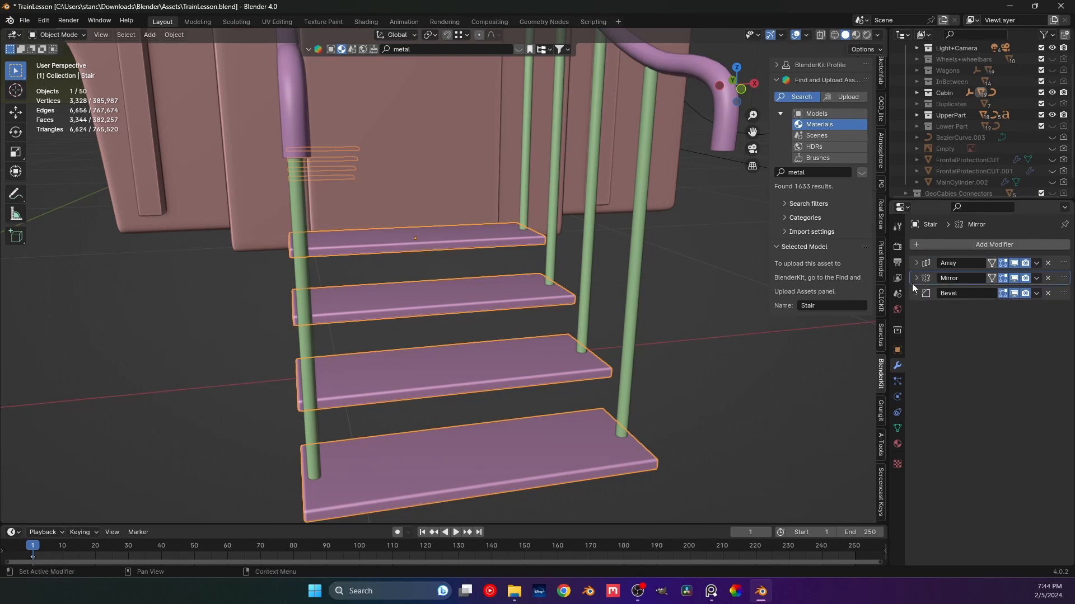
- Apply the stair's Array modifier and look over the resulting treads
click(1037, 263)
click(1003, 276)
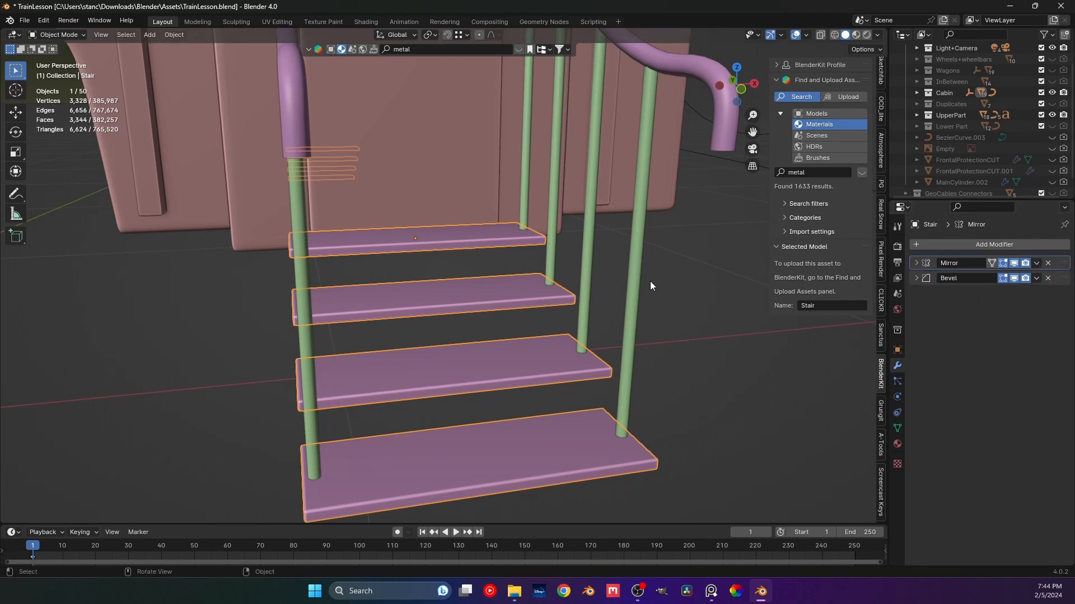
middle_drag(463, 298, 496, 304)
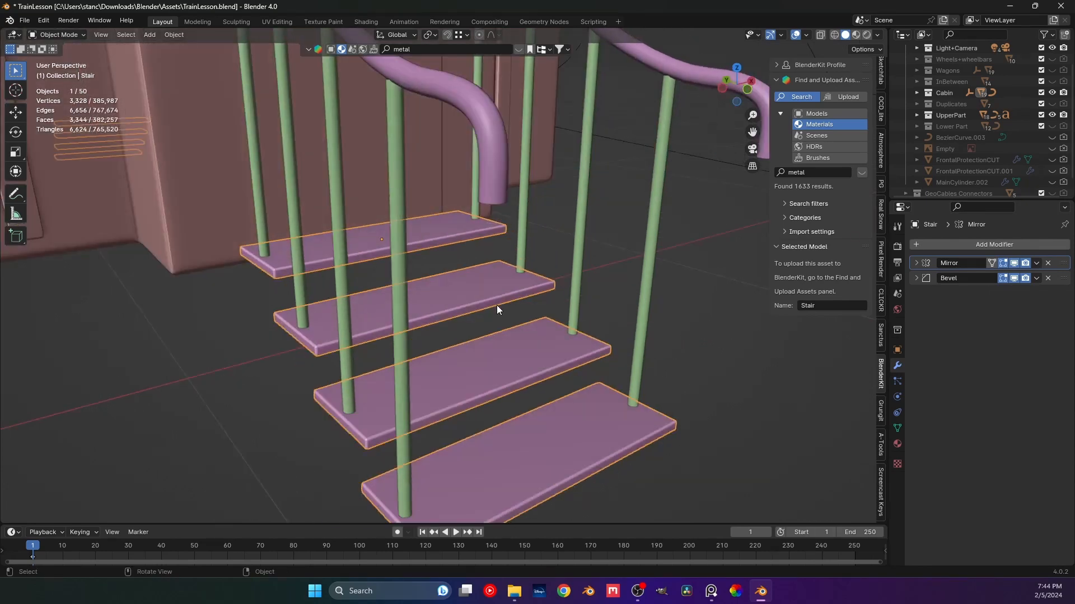
scroll(496, 305, down, 3)
- Unwrap the UVs of all the stair's faces and save the file from the Shading workspace
key(Tab)
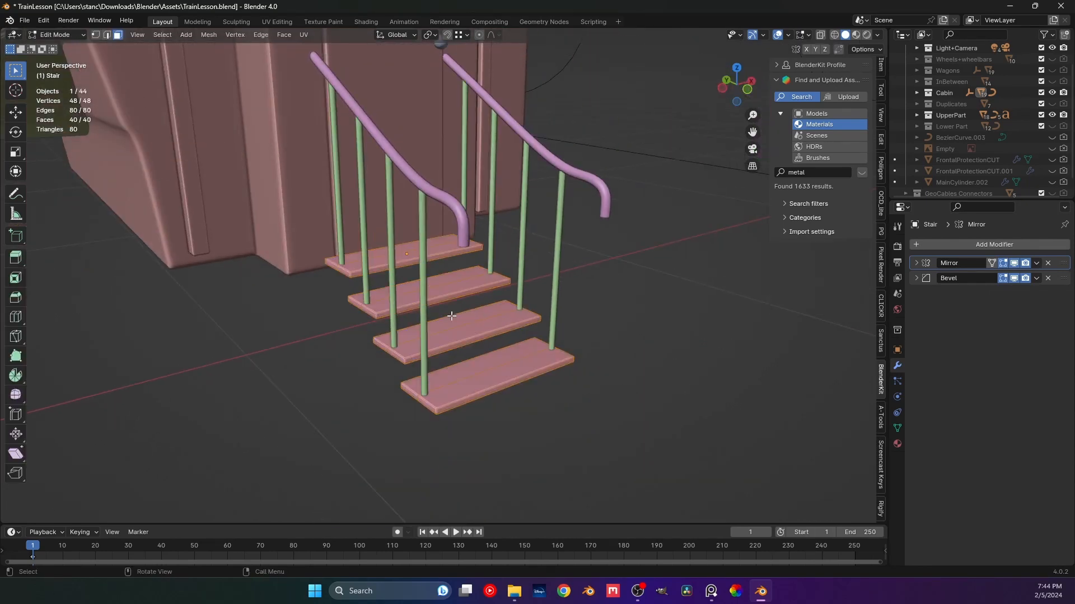
scroll(443, 314, up, 3)
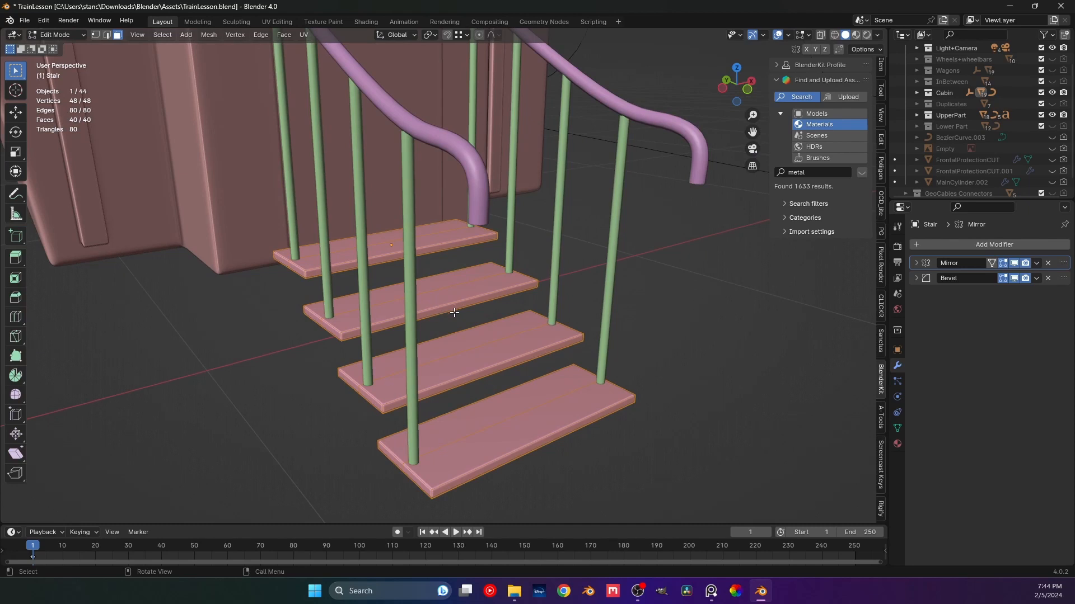
key(u)
click(452, 312)
key(Tab)
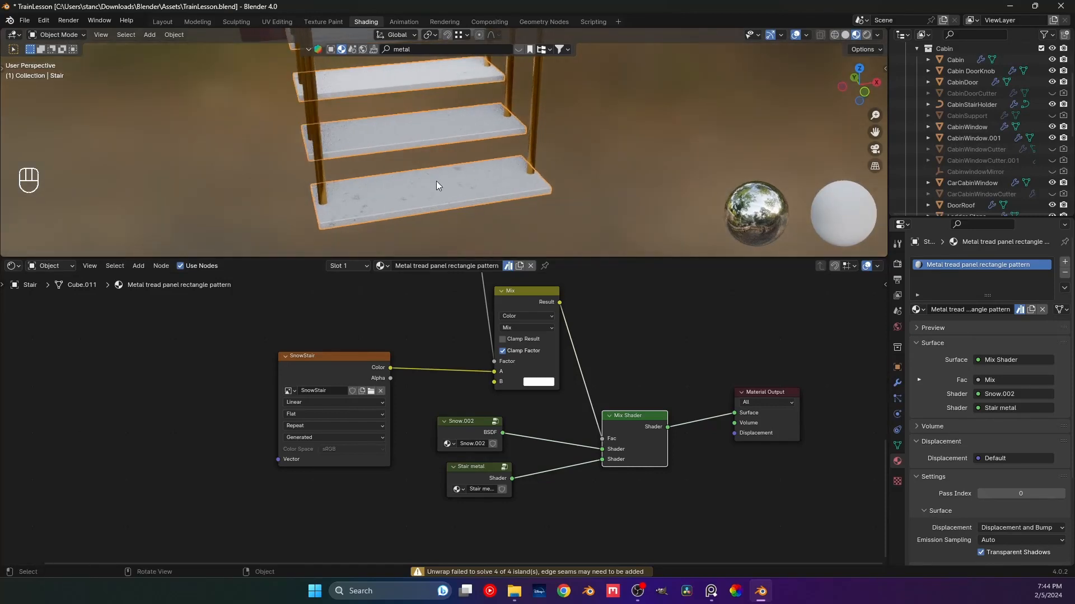
key(ctrl+s)
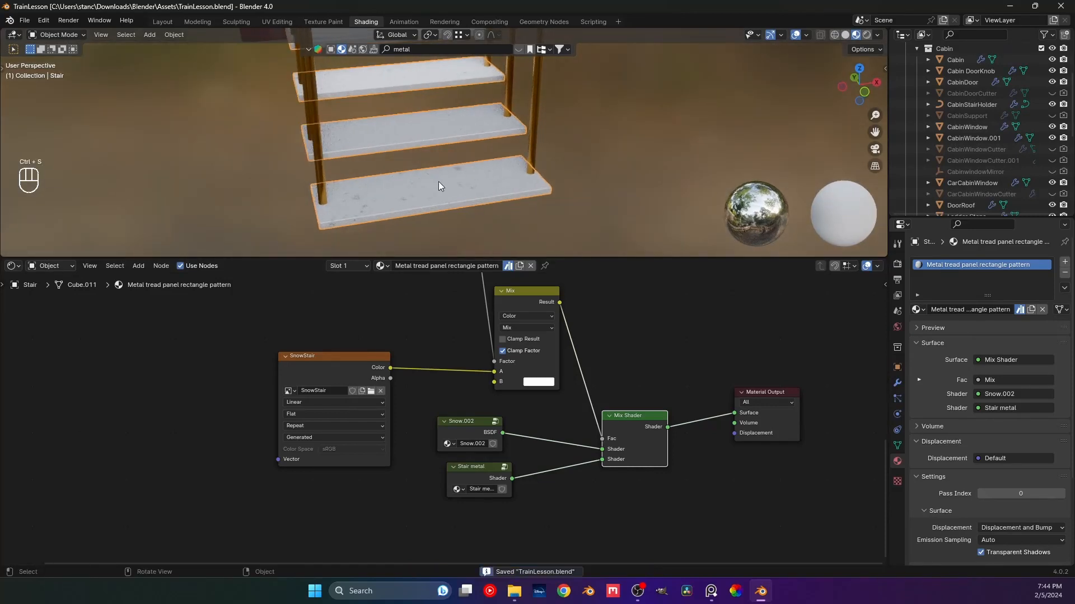
- Examine how EdgeSnowStair maps onto the unwrapped treads and review the material's nodes in the Texture Paint workspace
click(325, 22)
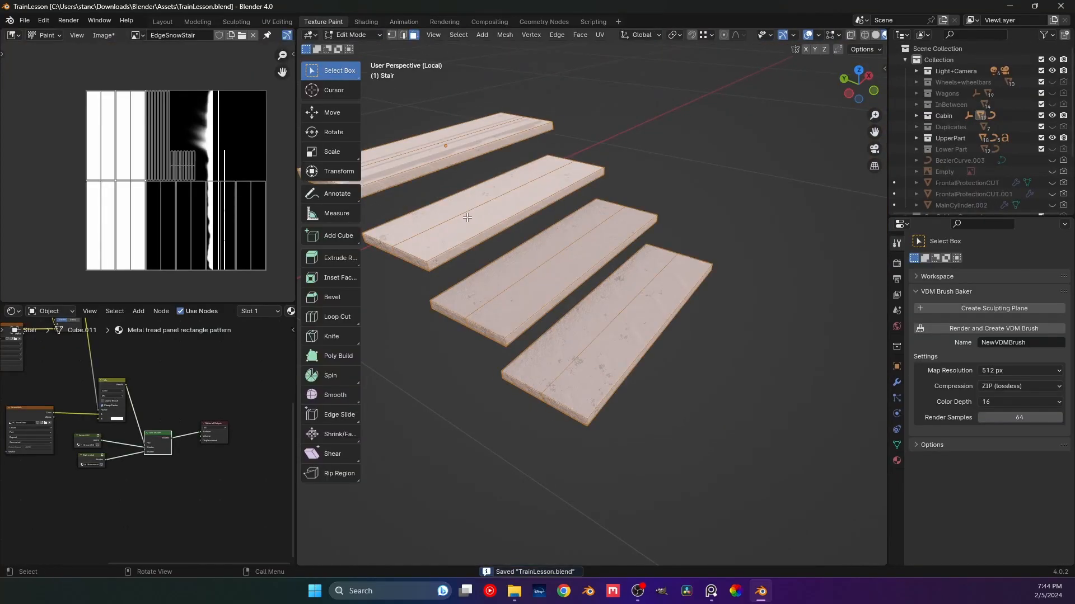
scroll(531, 276, up, 1)
mouse_move(468, 218)
shift+middle_down()
mouse_move(546, 291)
mouse_move(562, 269)
mouse_move(588, 264)
shift+middle_up()
scroll(530, 276, down, 2)
scroll(547, 292, up, 3)
key(Tab)
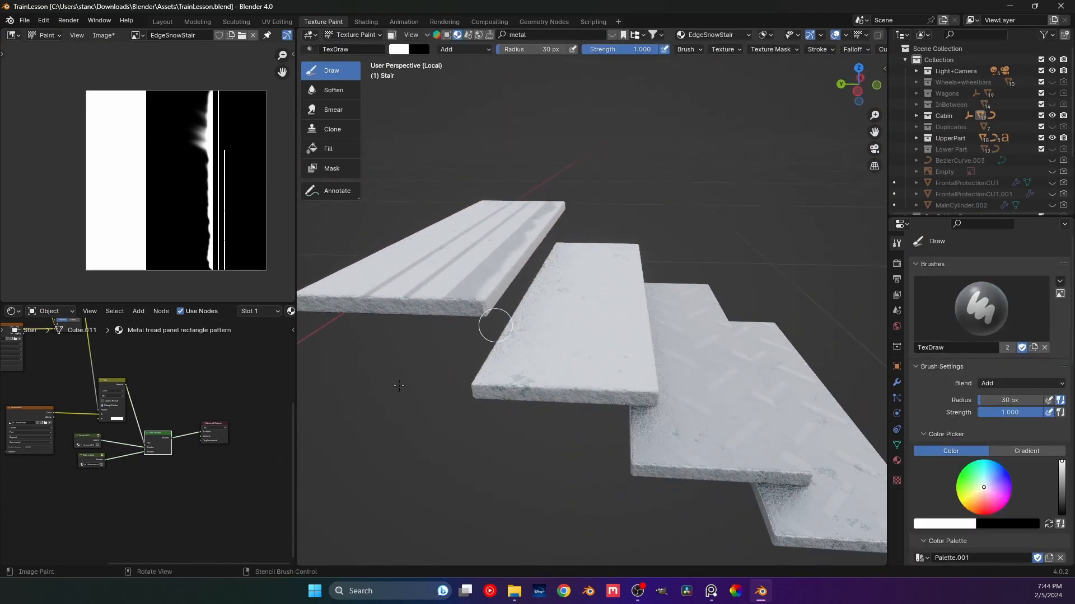
middle_drag(474, 378, 518, 374)
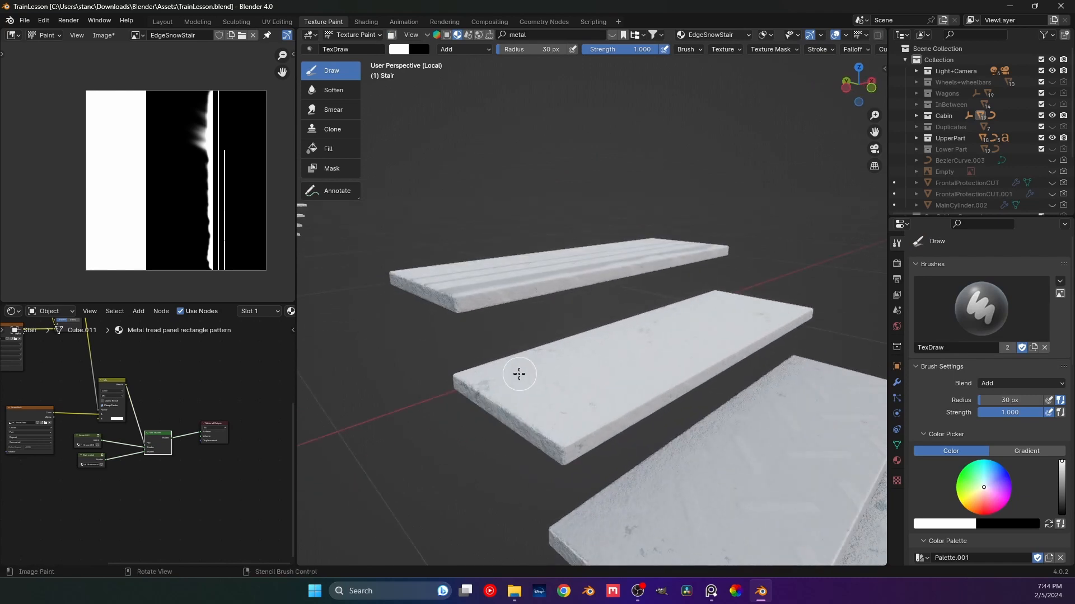
scroll(519, 374, down, 3)
scroll(166, 416, down, 2)
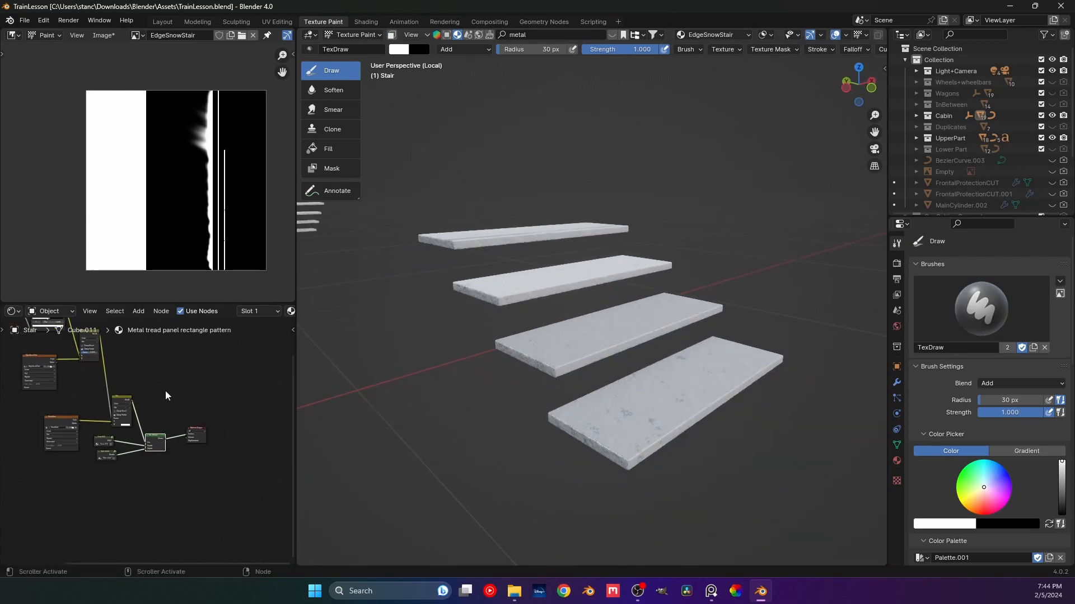
middle_drag(166, 391, 258, 388)
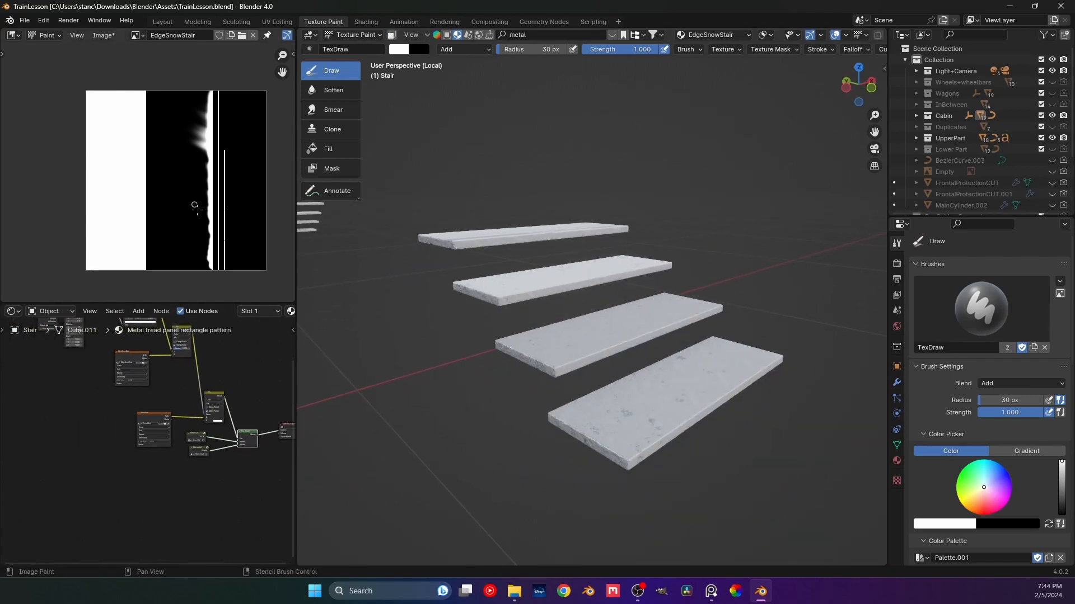
- Check the stair's new UV layout, switch it back to Texture Paint mode and select the Fill tool
key(Tab)
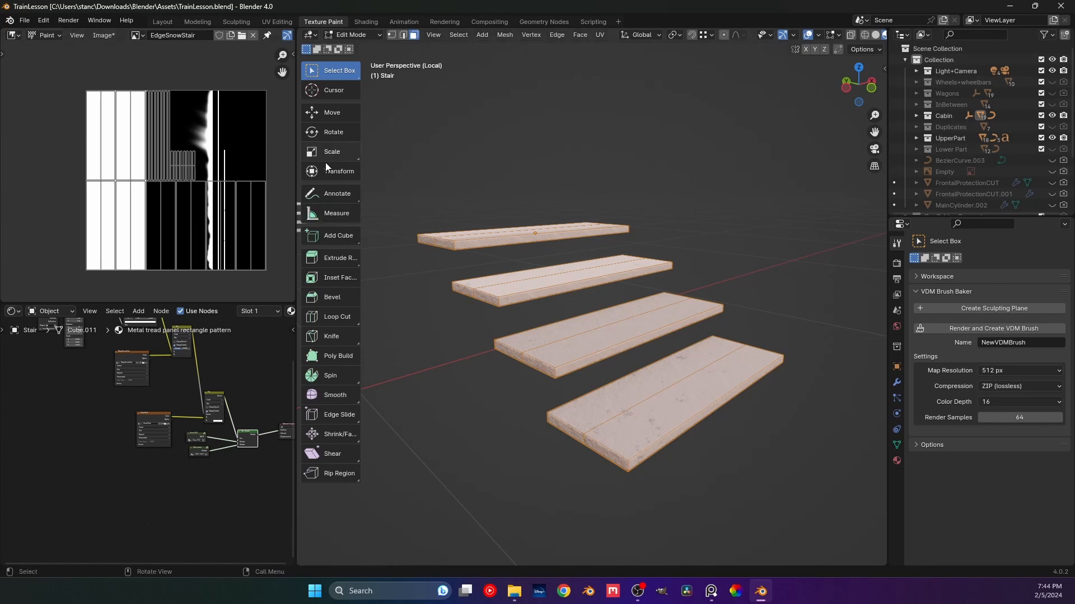
click(368, 37)
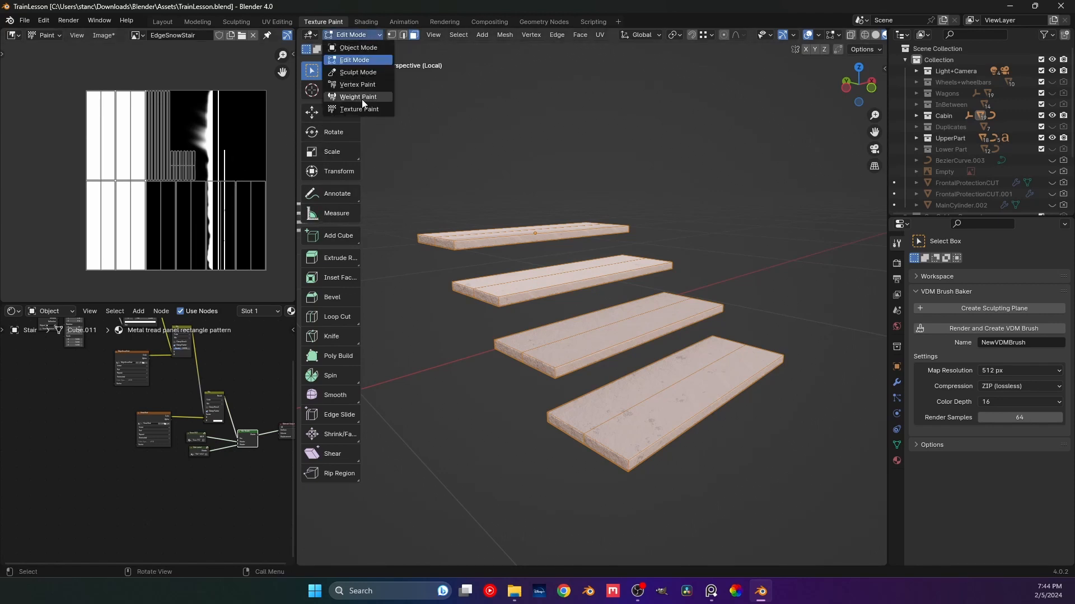
click(360, 103)
click(330, 148)
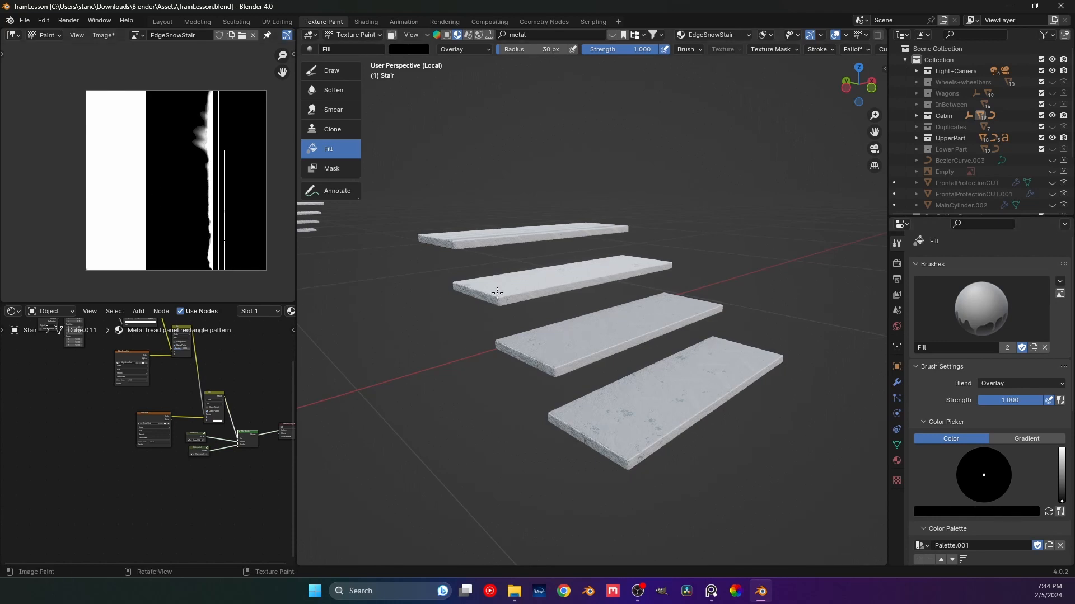
- Select the EdgeSnowStair image node in the stair material and open the list of available images
scroll(193, 368, down, 2)
middle_drag(152, 350, 144, 395)
scroll(186, 431, up, 3)
scroll(187, 432, up, 3)
click(131, 395)
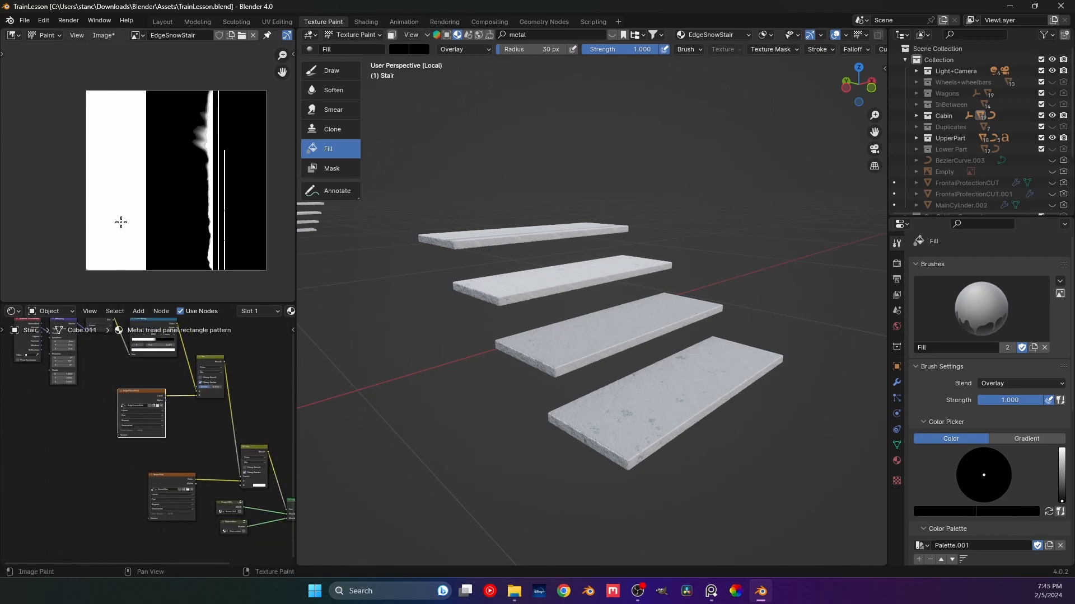
scroll(147, 441, up, 3)
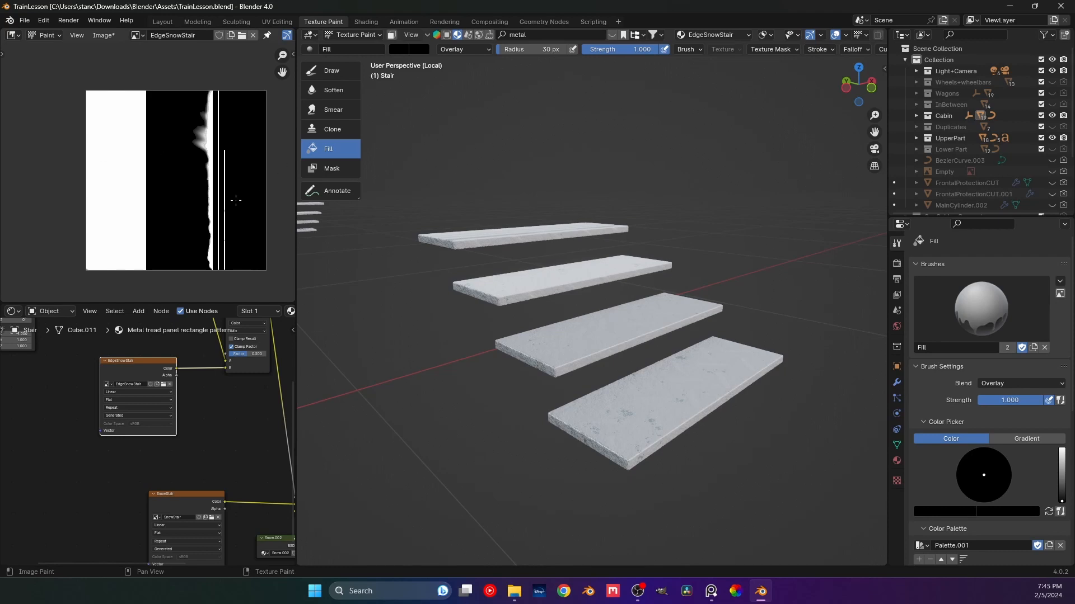
click(135, 36)
- Try painting the top tread's corner and long edge white with the Draw brush, and undo the strokes
mouse_move(669, 401)
middle_down()
mouse_move(479, 267)
mouse_move(475, 307)
mouse_move(518, 315)
middle_up()
scroll(492, 281, up, 3)
click(332, 75)
mouse_move(536, 359)
mouse_down()
mouse_move(536, 282)
mouse_move(539, 355)
mouse_move(563, 273)
mouse_move(560, 288)
mouse_up()
middle_drag(546, 392, 527, 323)
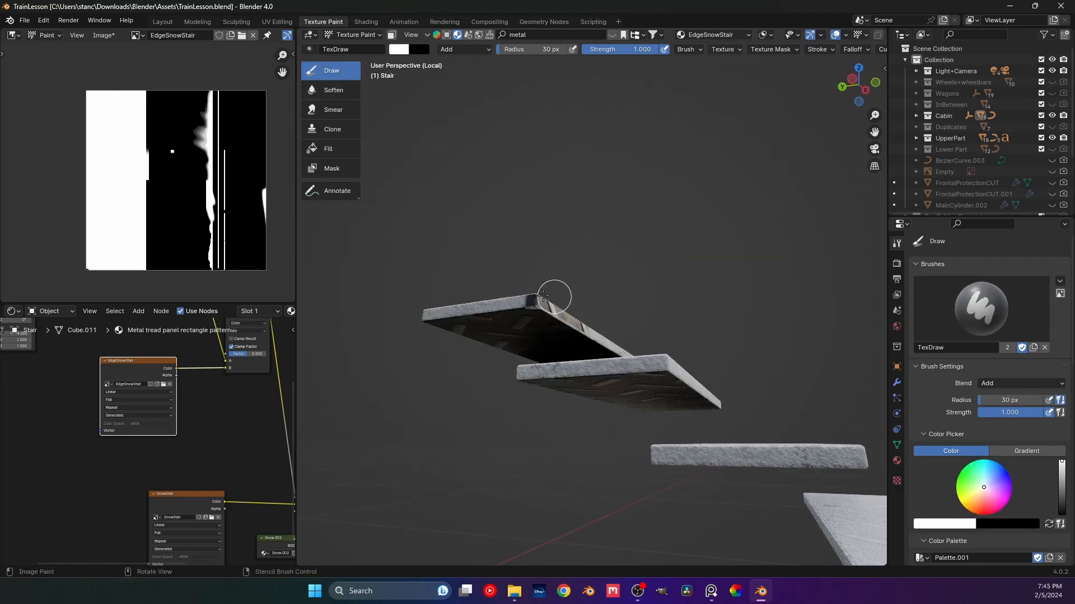
mouse_move(543, 296)
mouse_down()
mouse_move(506, 302)
mouse_move(511, 318)
mouse_move(552, 305)
mouse_up()
middle_drag(579, 298, 564, 352)
mouse_move(530, 303)
mouse_down()
mouse_move(590, 262)
mouse_move(656, 241)
mouse_up()
key(ctrl+z)
key(ctrl+z)
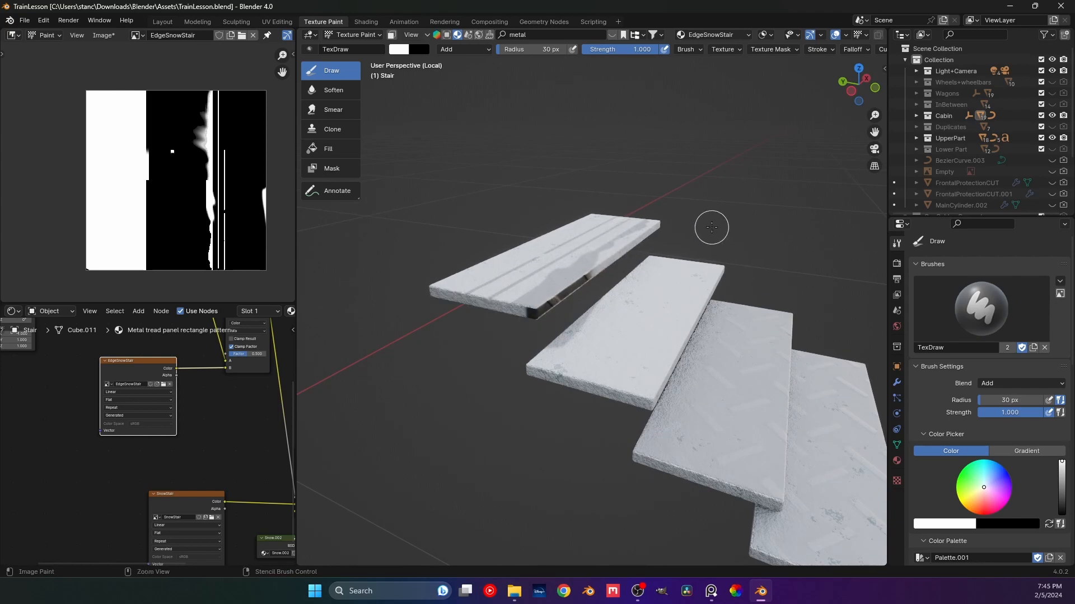
key(ctrl+z)
- Preview on the treads the Mix node that combines the gradient mask with EdgeSnowStair
middle_drag(230, 221, 264, 230)
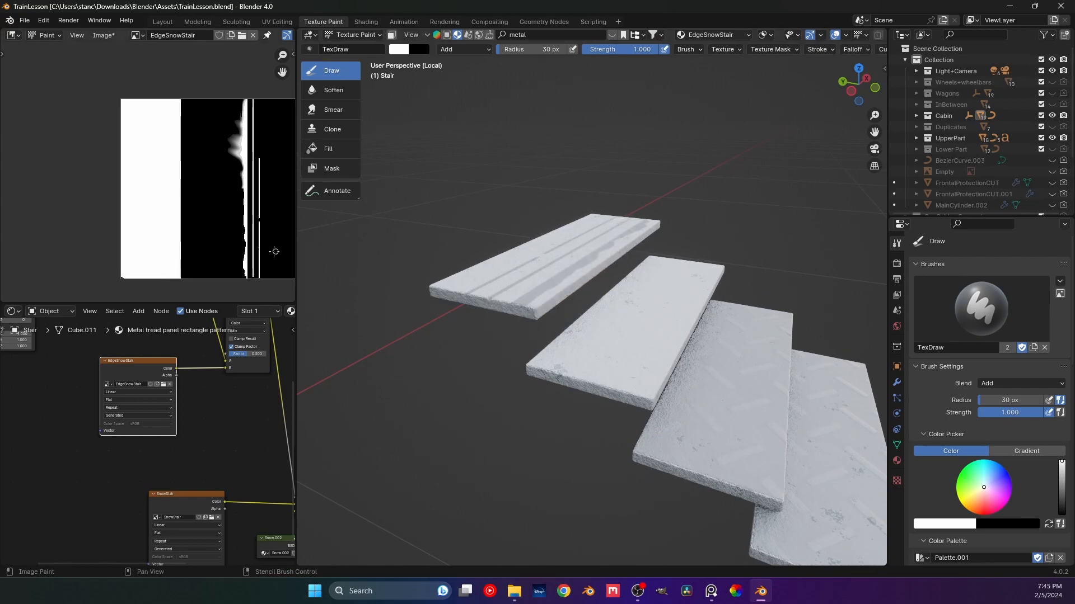
middle_drag(560, 302, 535, 320)
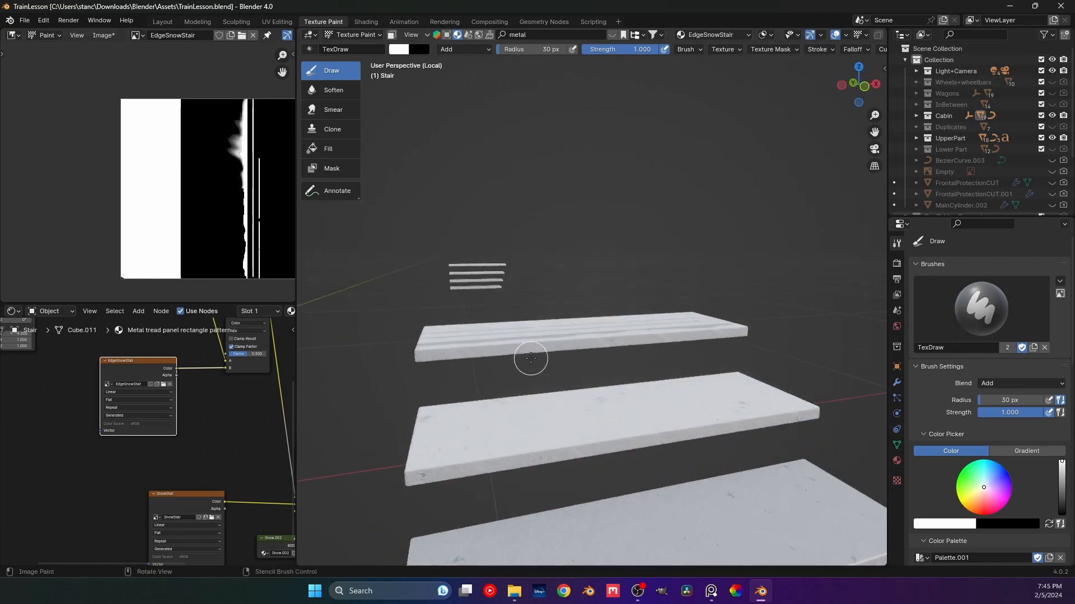
middle_drag(530, 360, 427, 366)
scroll(253, 429, down, 3)
middle_drag(254, 429, 201, 415)
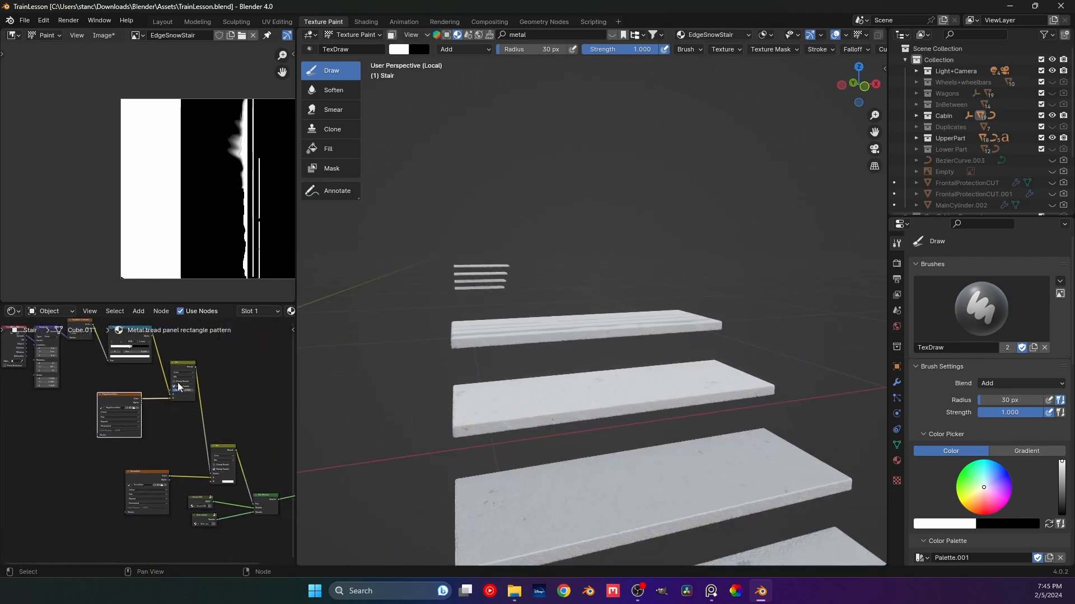
ctrl+shift+click(194, 369)
middle_drag(496, 367, 559, 389)
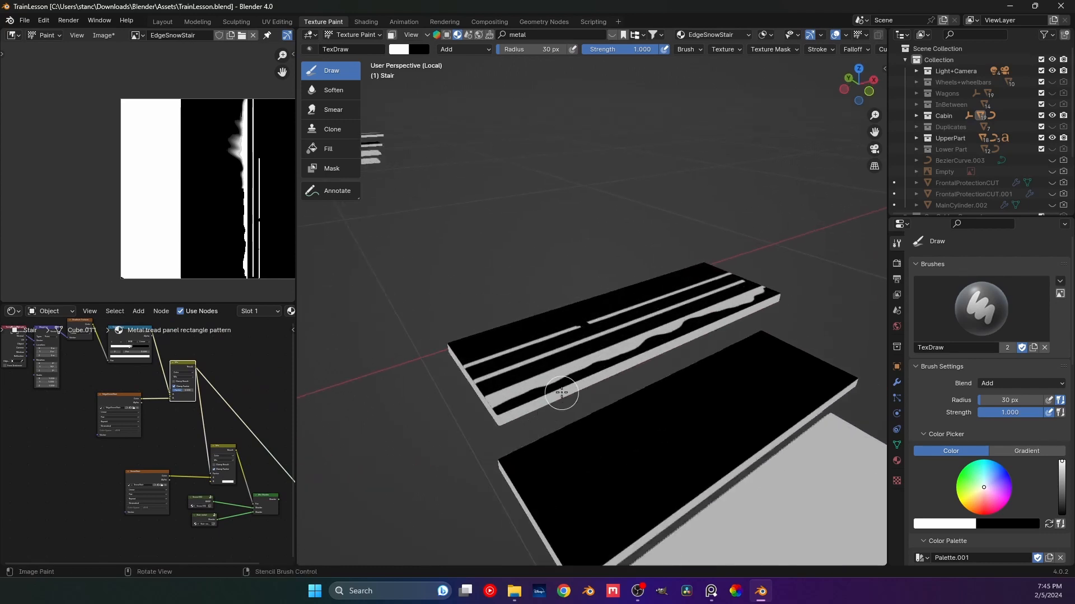
- Try a stroke over the top tread's stripes, undo it, and set the Draw brush's color to black
drag(500, 398, 564, 362)
key(ctrl+z)
drag(1062, 489, 1061, 514)
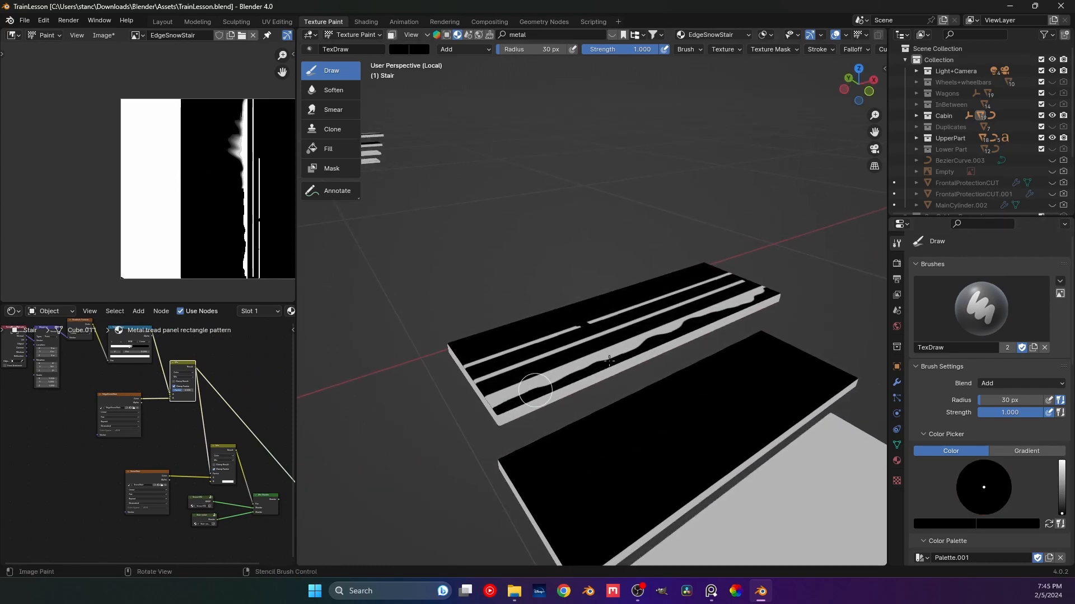
- Preview the gradient's Color Ramp and the EdgeSnowStair image separately on the treads
middle_drag(546, 381, 606, 198)
scroll(146, 419, down, 3)
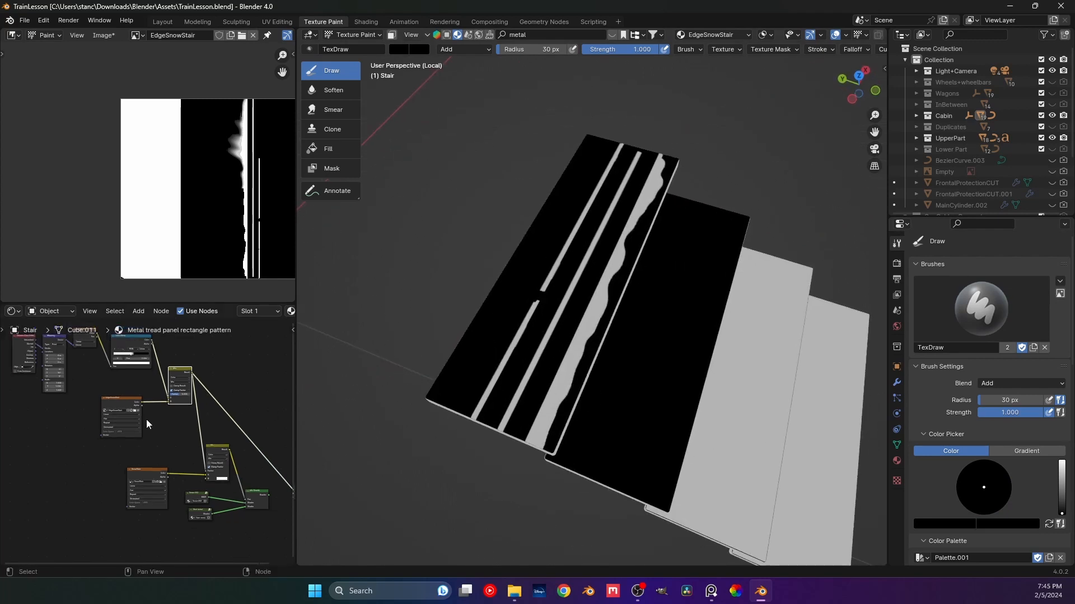
middle_drag(56, 372, 153, 416)
scroll(152, 415, up, 6)
middle_drag(260, 386, 123, 389)
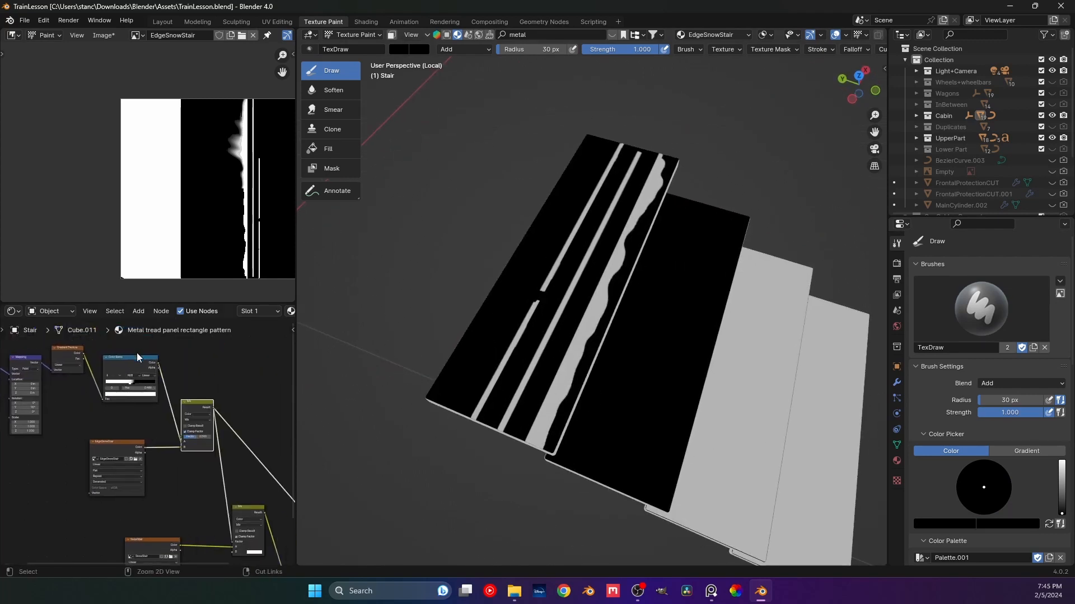
ctrl+shift+click(130, 362)
ctrl+shift+click(110, 441)
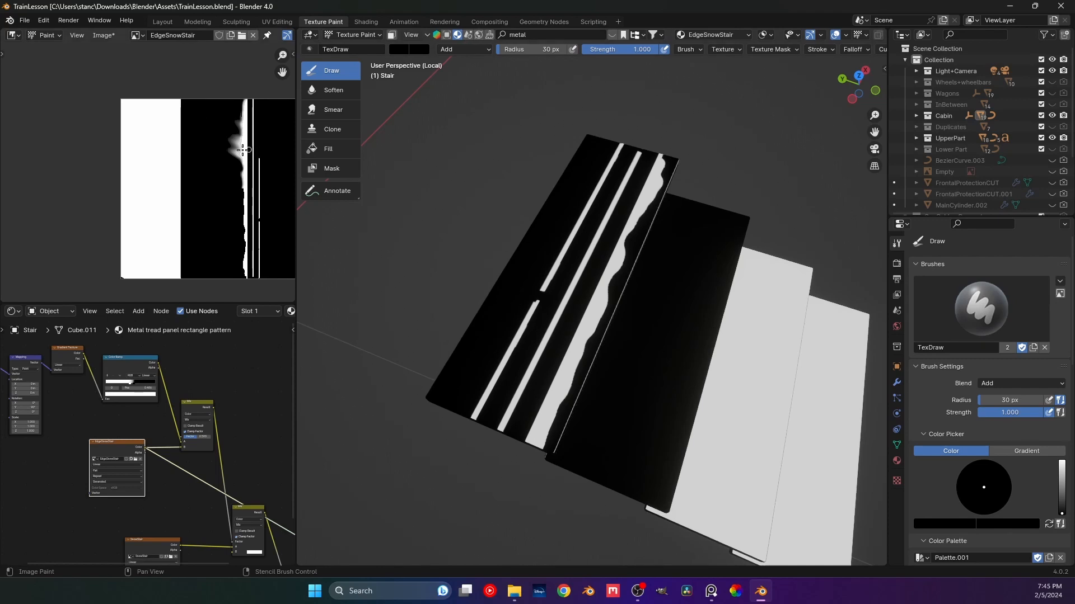
- Enlarge the Draw brush radius to 361 px over the EdgeSnowStair image and reduce it to 209 px
key(f)
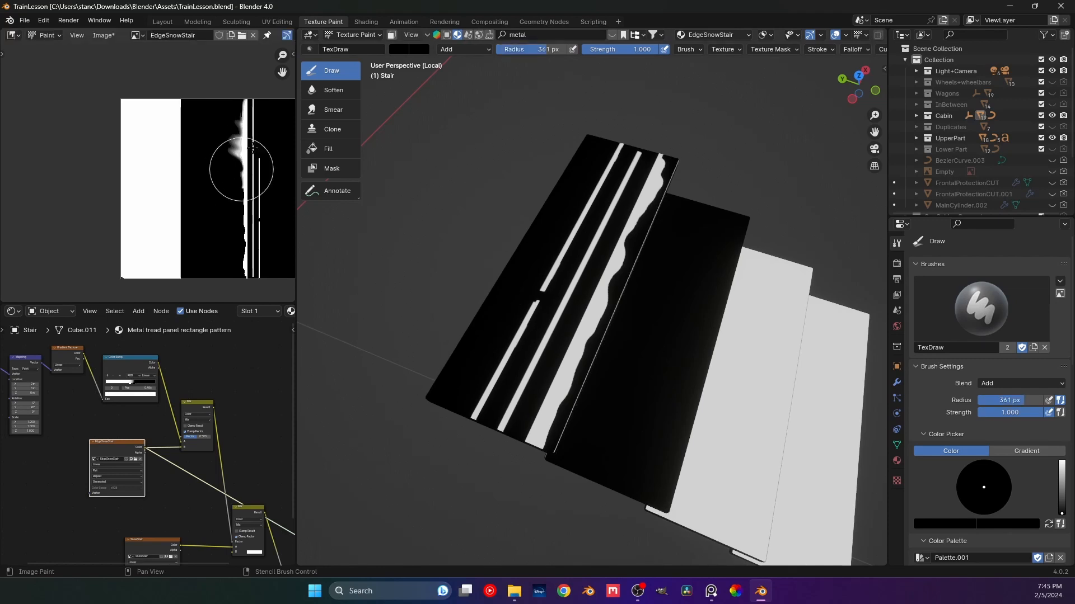
click(243, 160)
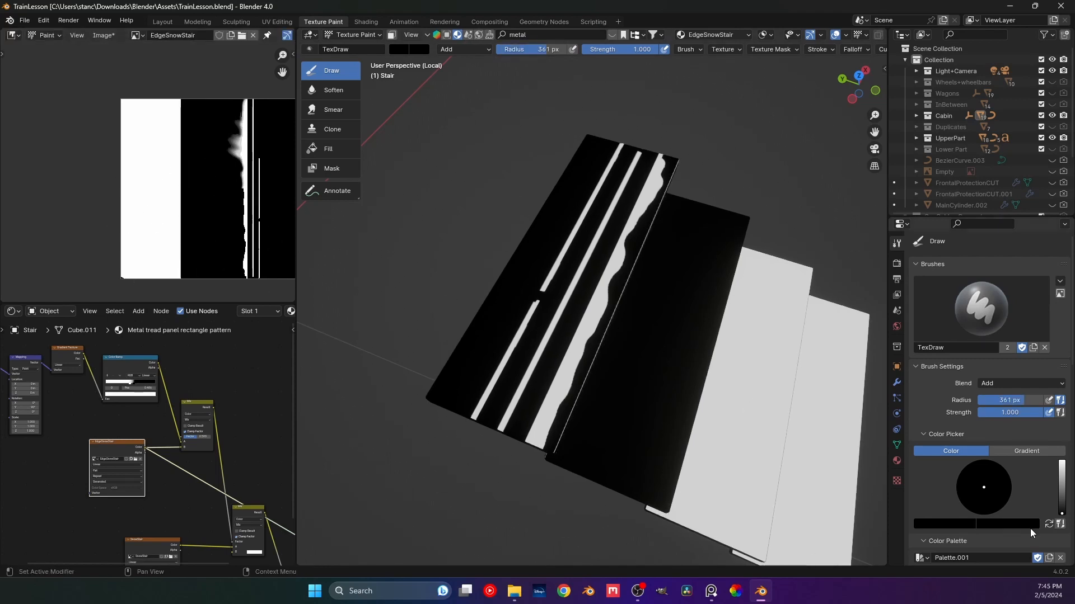
middle_drag(580, 425, 492, 274)
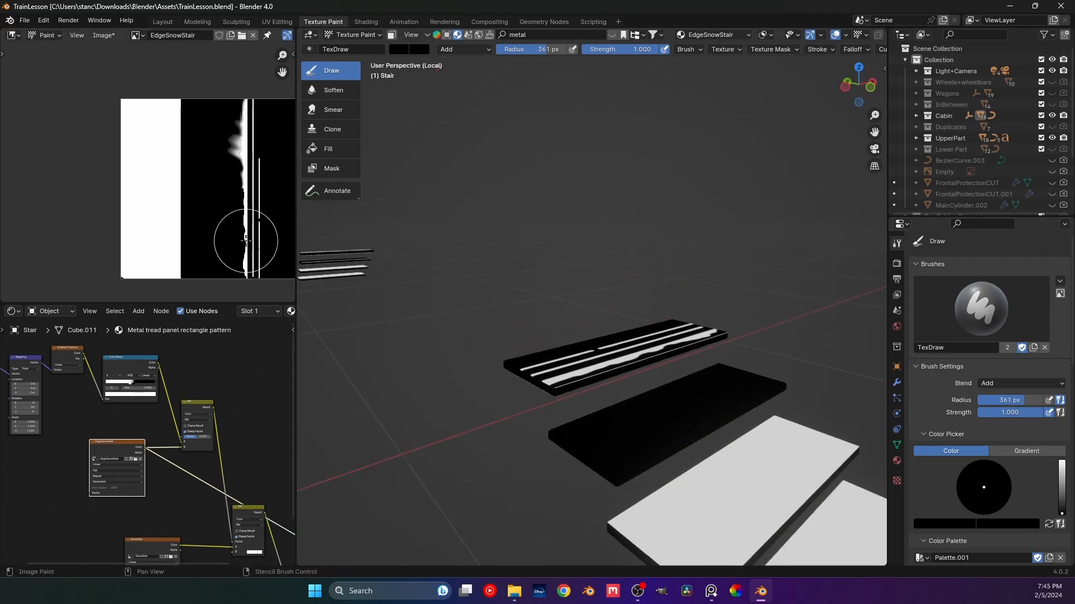
key(f)
click(269, 234)
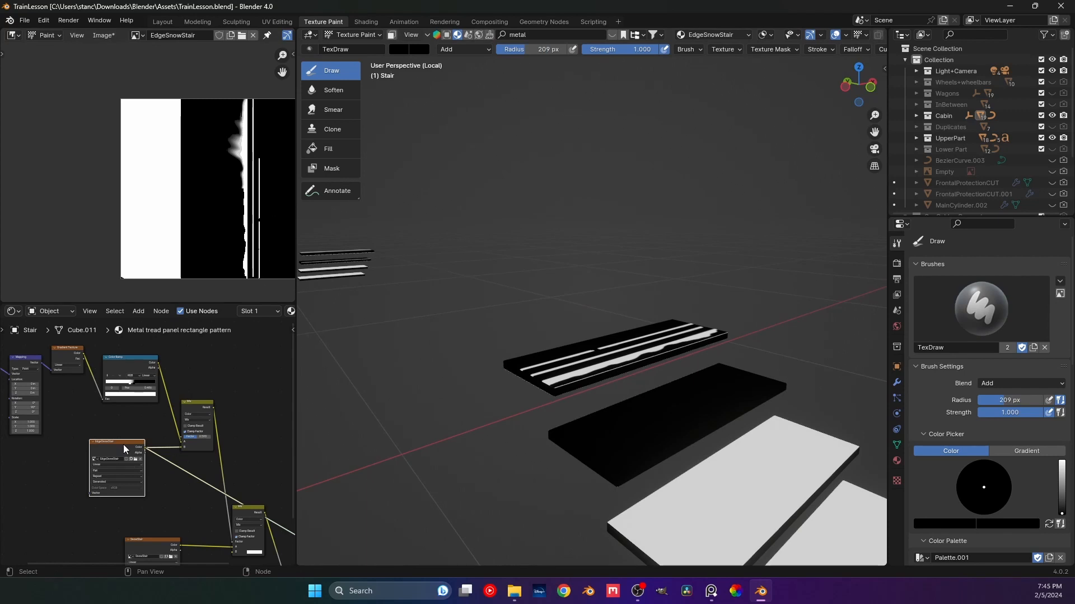
- Delete the EdgeSnowStair image node and the Mix node it feeds, and preview the gradient's Color Ramp on the treads
key(x)
middle_drag(170, 443, 187, 387)
scroll(126, 397, down, 1)
drag(187, 388, 27, 323)
ctrl+shift+click(172, 347)
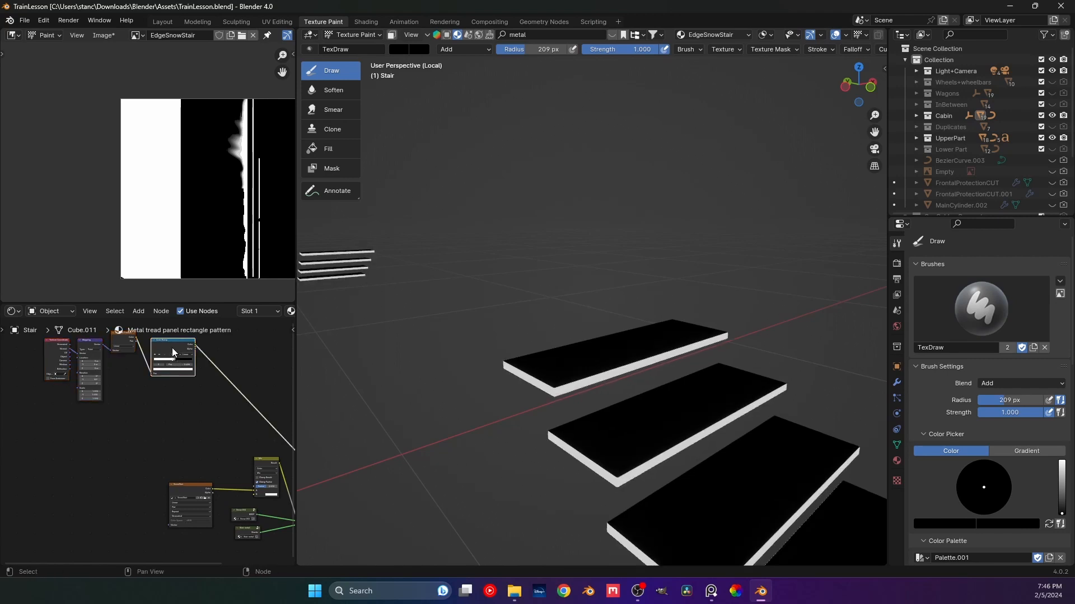
- Move the gradient nodes closer to the snow Mix node and connect the Color Ramp to its factor
key(g)
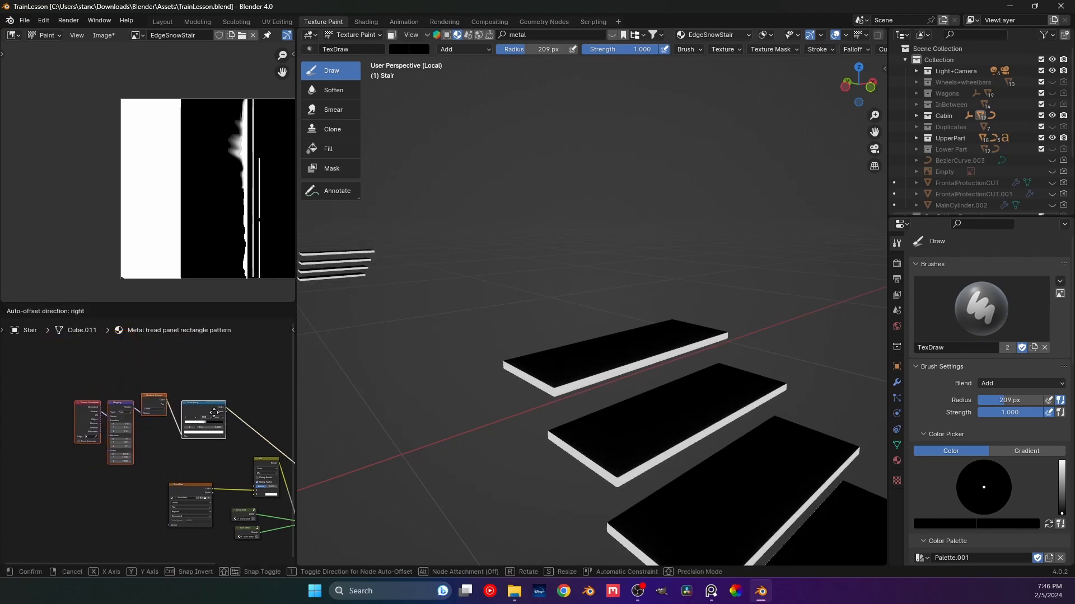
click(202, 458)
middle_drag(202, 458, 169, 408)
click(147, 400)
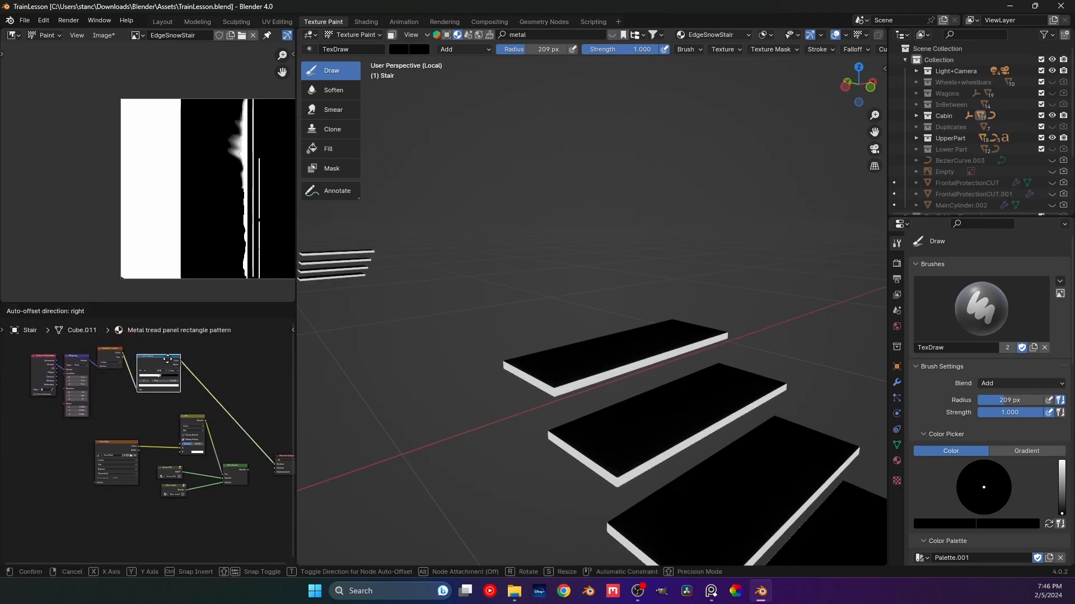
click(166, 361)
drag(179, 360, 179, 444)
- Preview the final Mix Shader on the treads and set the Draw brush radius to 53 px
ctrl+shift+click(197, 421)
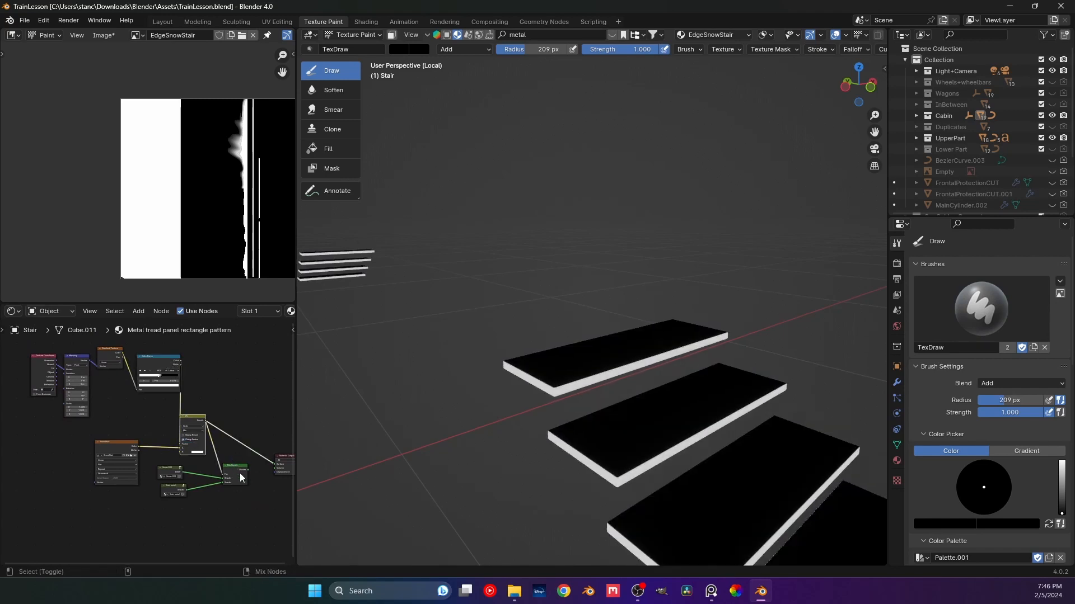
ctrl+shift+click(237, 469)
middle_drag(519, 401, 564, 419)
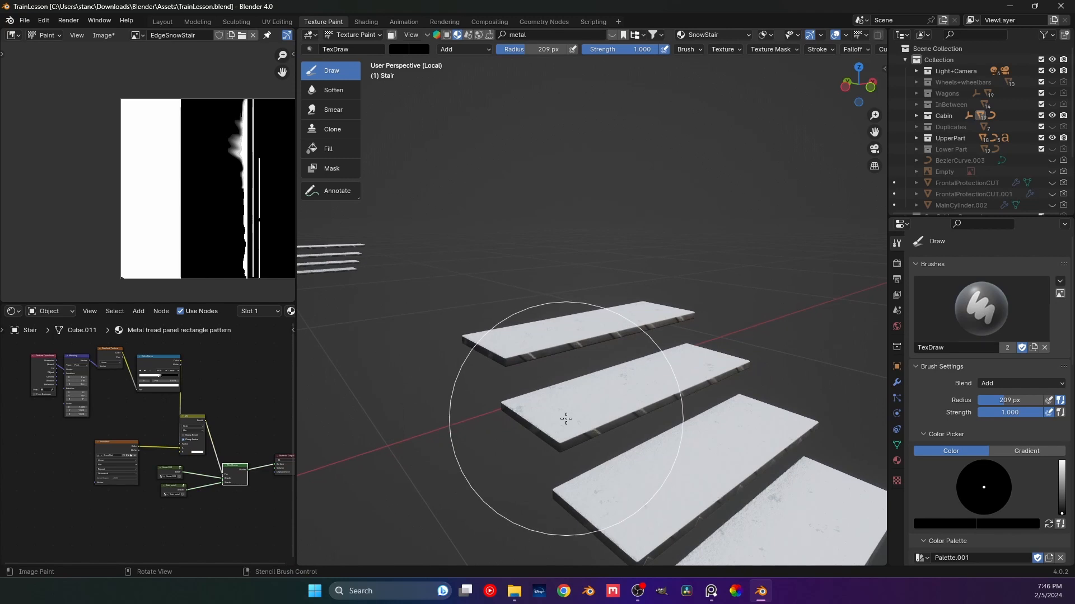
key(f)
click(480, 403)
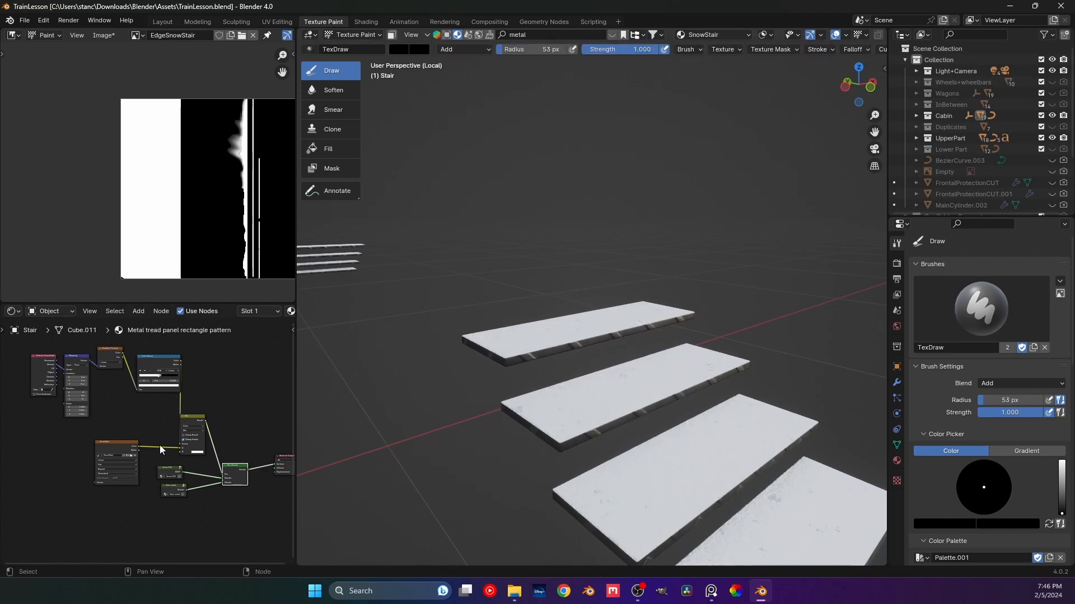
- Select the SnowStair image node and load the SnowStair image in the Image Editor
click(122, 453)
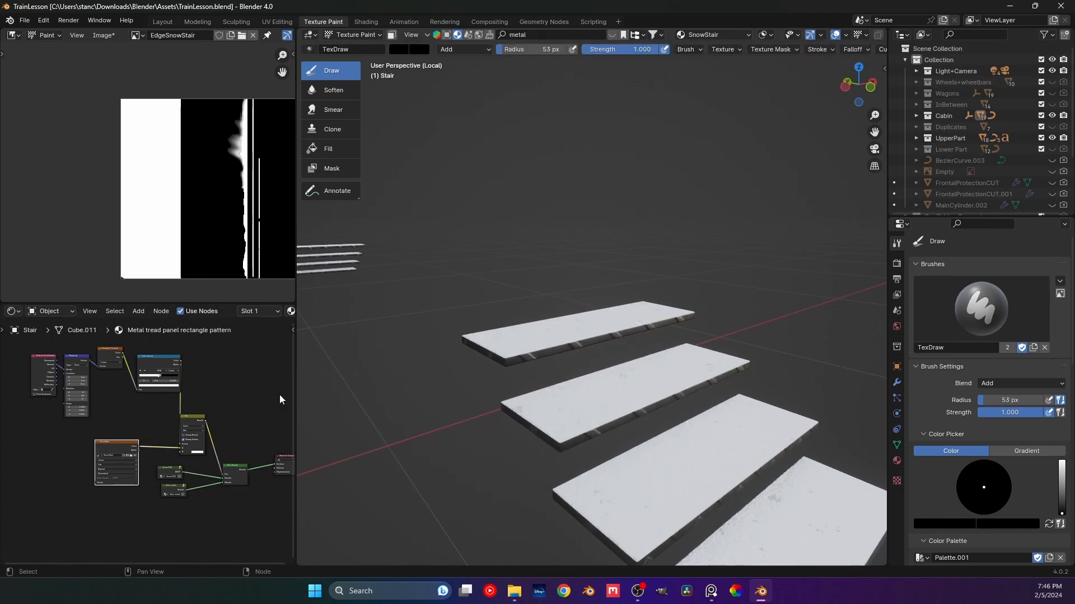
click(137, 38)
text(sn)
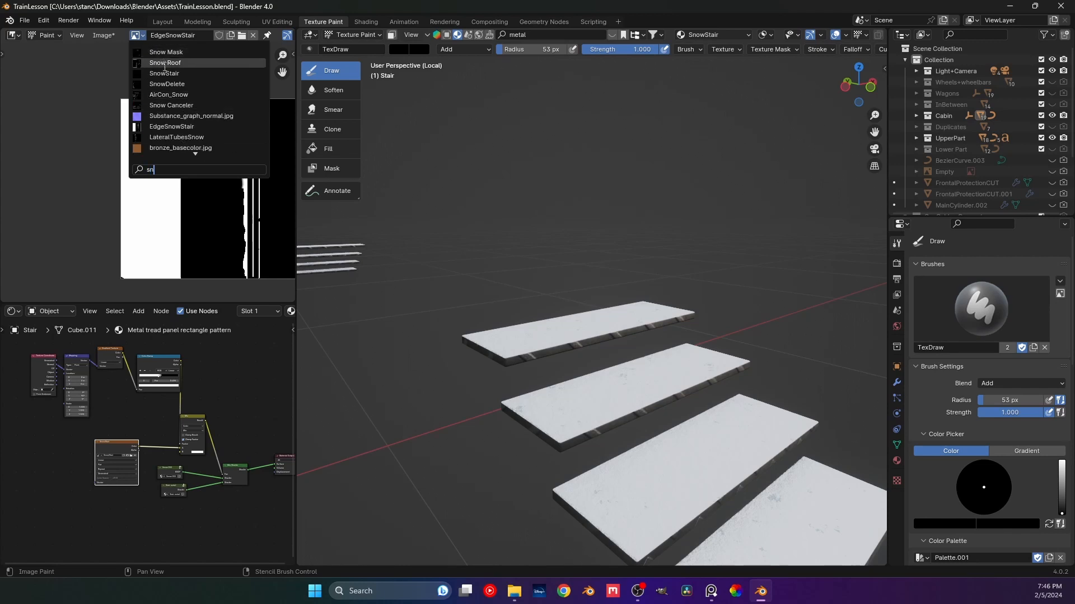
click(165, 73)
middle_drag(535, 347, 548, 361)
scroll(509, 334, up, 3)
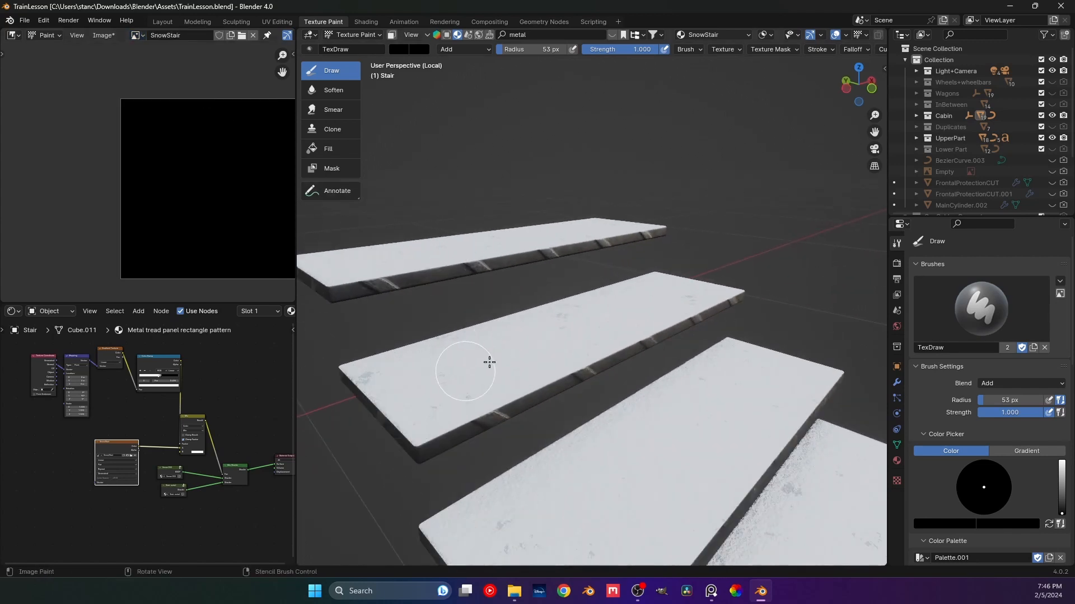
middle_drag(480, 352, 493, 364)
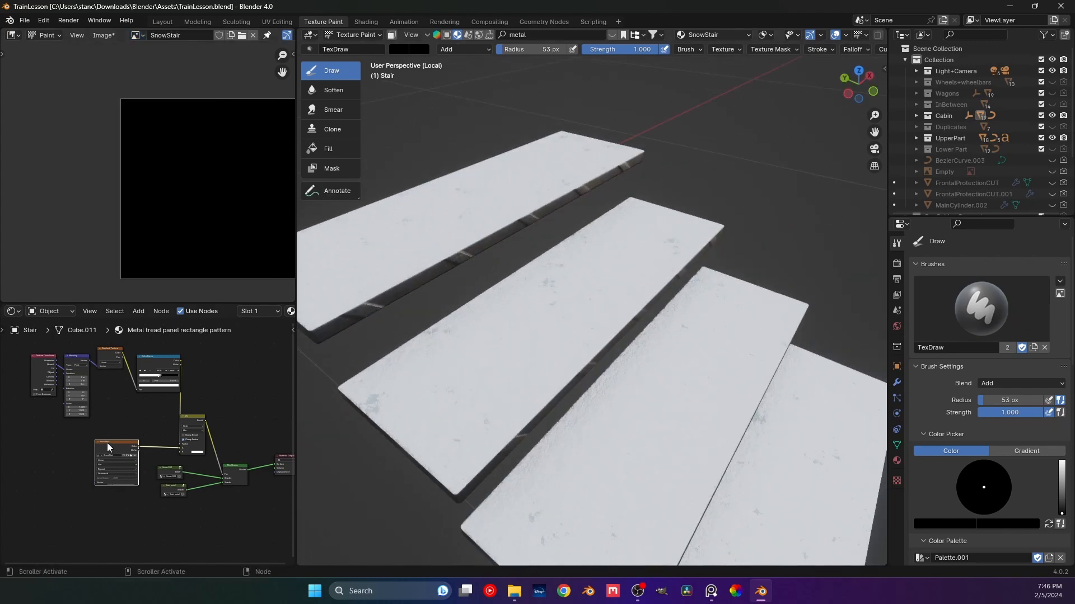
key(Tab)
middle_drag(256, 237, 176, 238)
key(Tab)
middle_drag(436, 268, 406, 307)
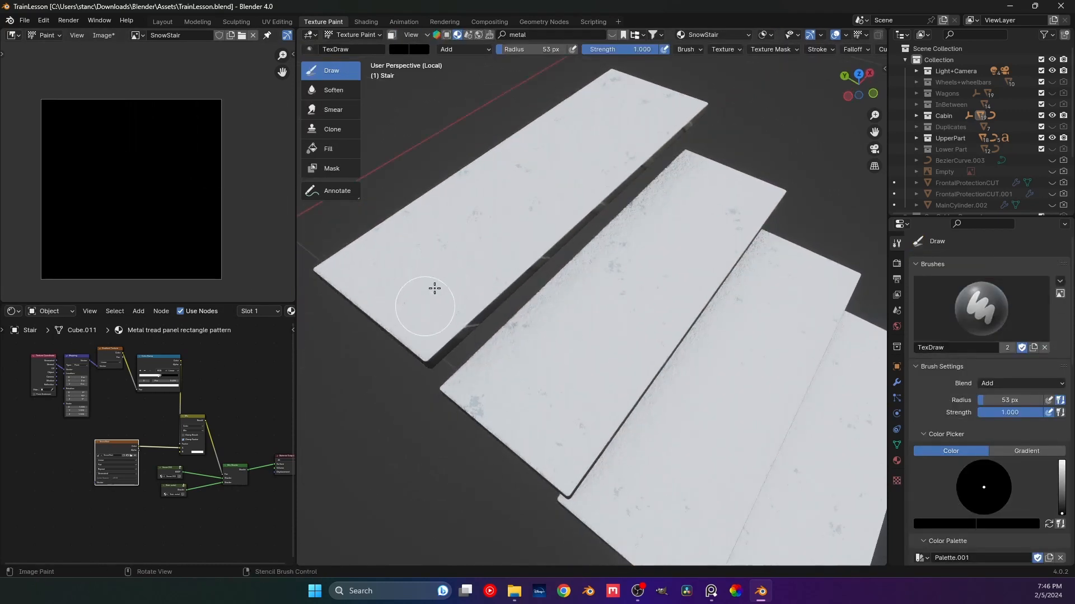
- Set the brush color to white, try painting the top tread, and undo back past the deletion of the EdgeSnowStair and Mix nodes
drag(1061, 506, 1061, 461)
scroll(459, 331, down, 3)
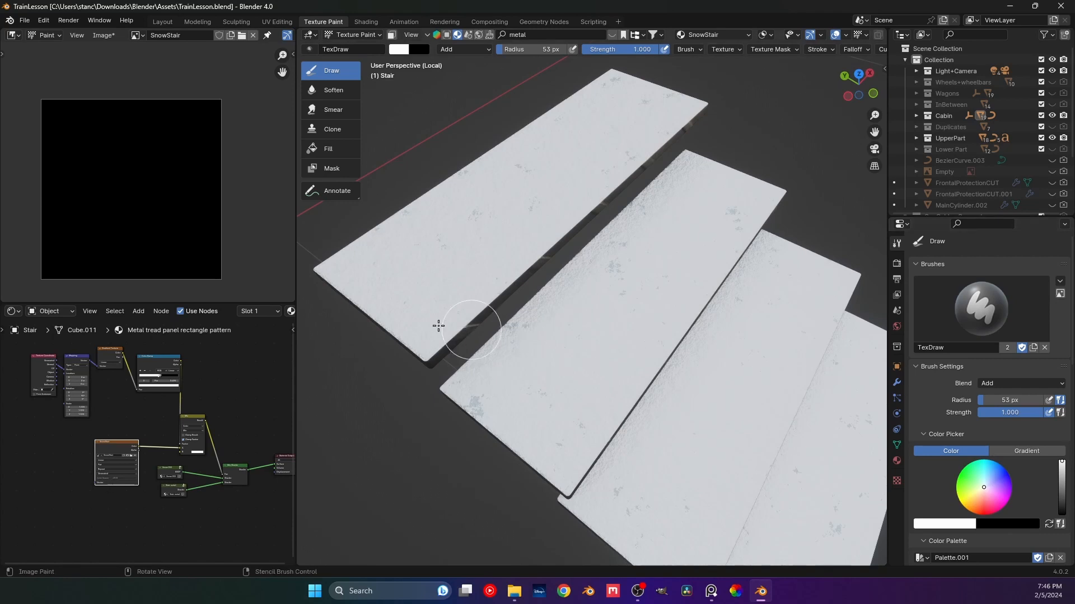
mouse_move(459, 330)
mouse_down()
mouse_move(462, 259)
mouse_move(498, 246)
mouse_up()
mouse_move(583, 396)
middle_down()
mouse_move(614, 344)
mouse_move(569, 392)
mouse_move(557, 321)
middle_up()
key(ctrl+z)
drag(559, 350, 585, 316)
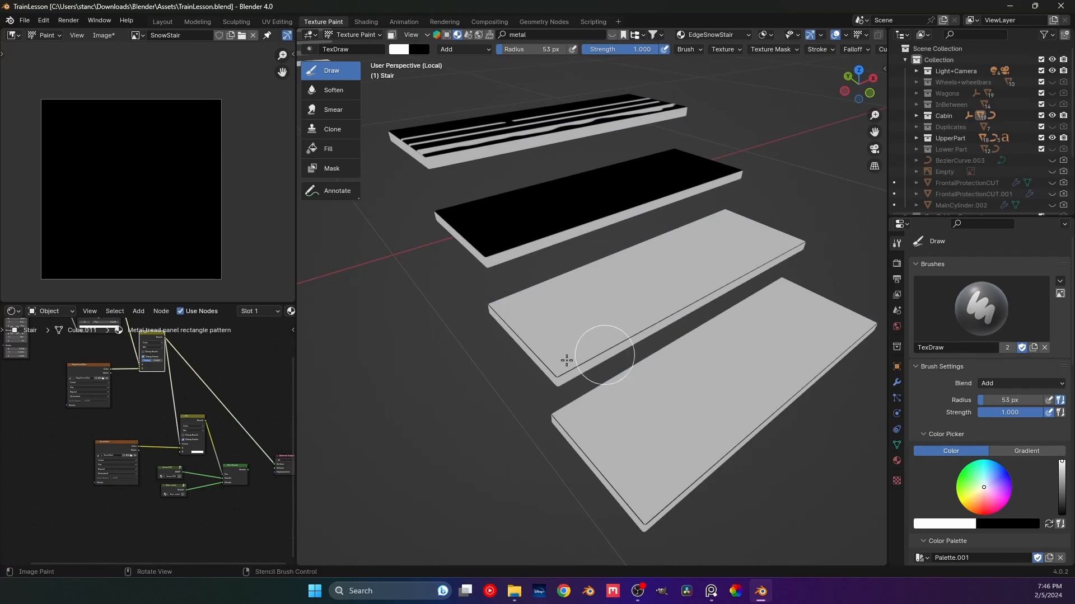
- Delete only the EdgeSnowStair image node, keeping the Mix node connected to the gradient's Color Ramp
mouse_move(83, 357)
middle_down()
mouse_move(86, 381)
mouse_move(171, 421)
middle_up()
scroll(84, 395, up, 2)
key(x)
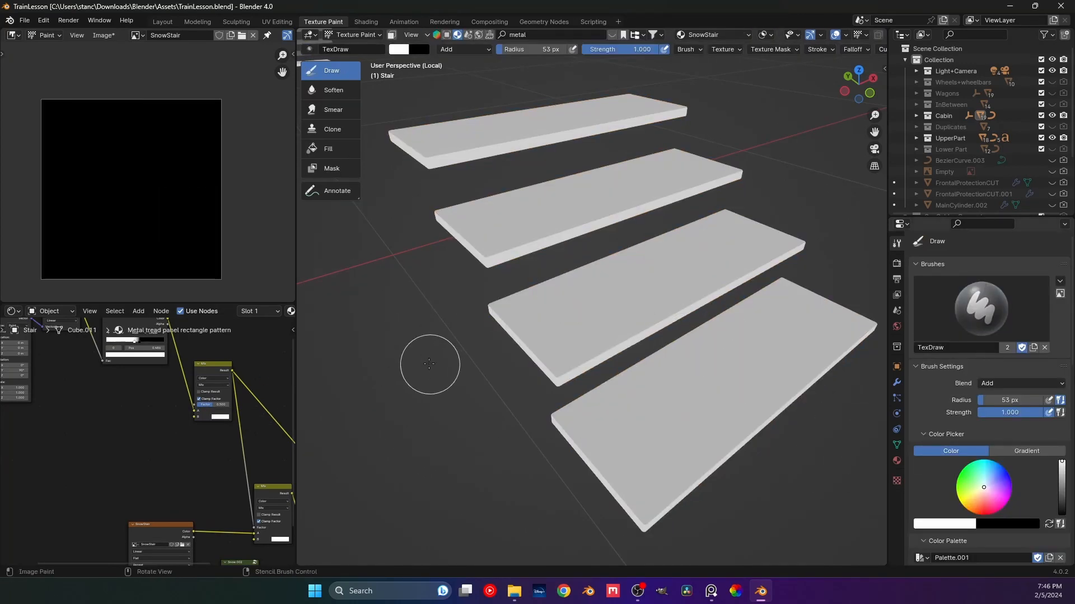
- Add an Image Texture node and feed its Color into the second color input of the gradient's Mix node
middle_drag(215, 415, 279, 419)
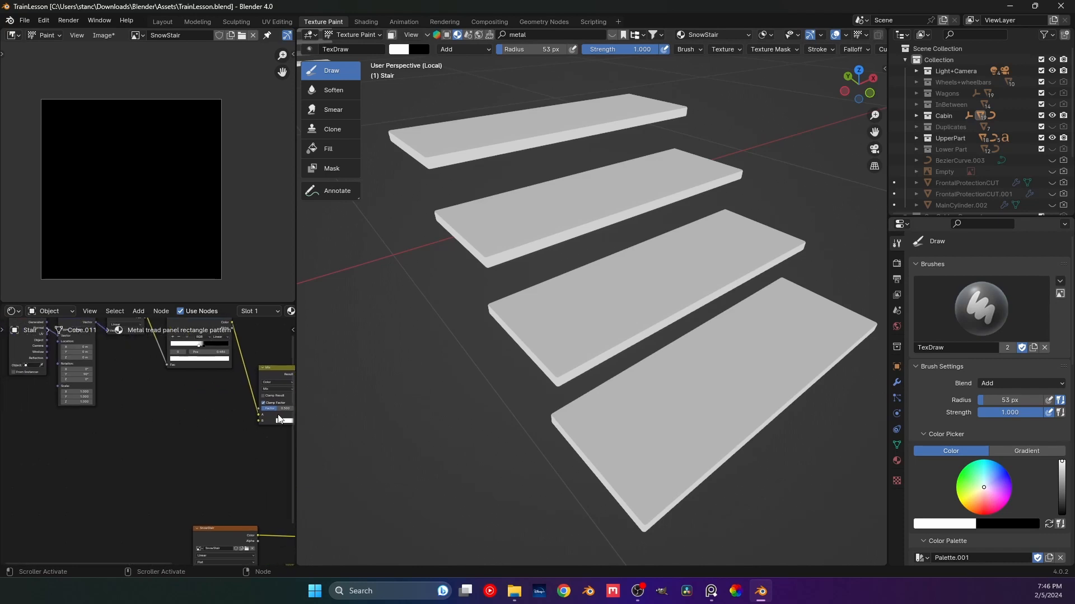
drag(258, 421, 184, 434)
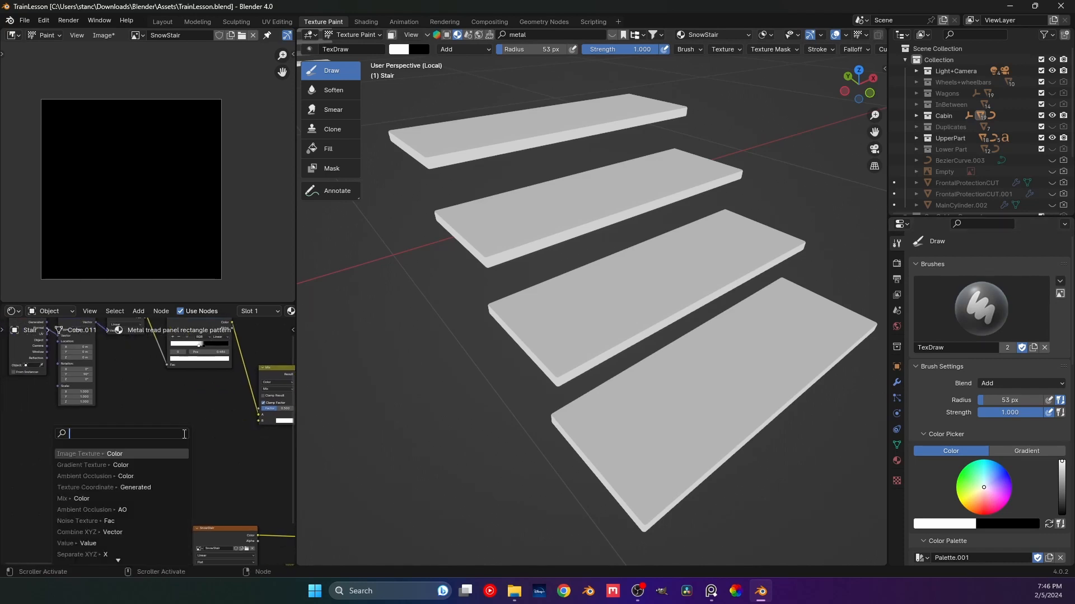
text(image)
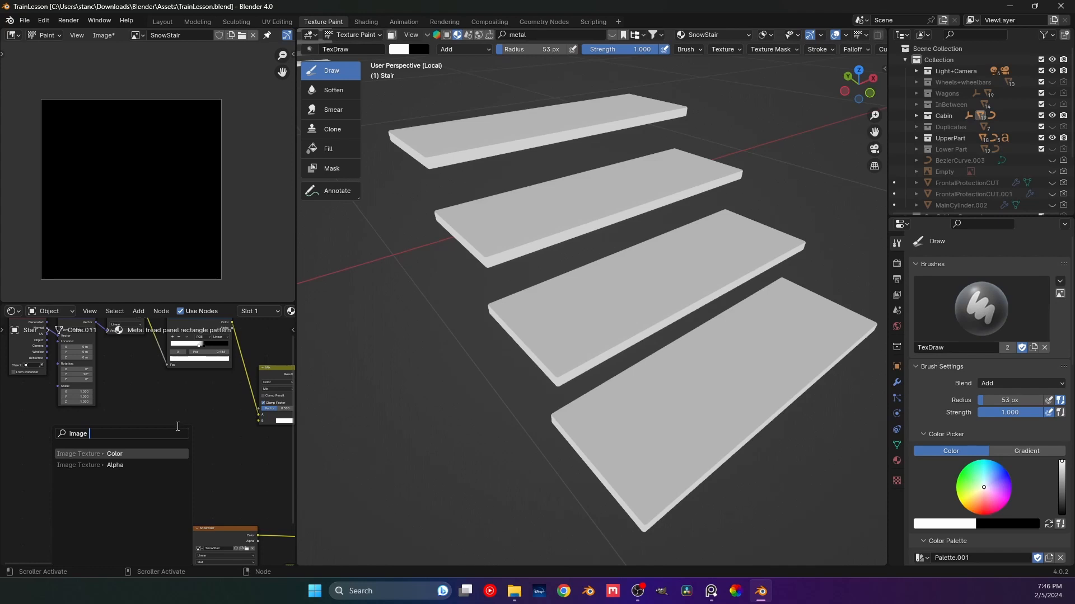
click(110, 453)
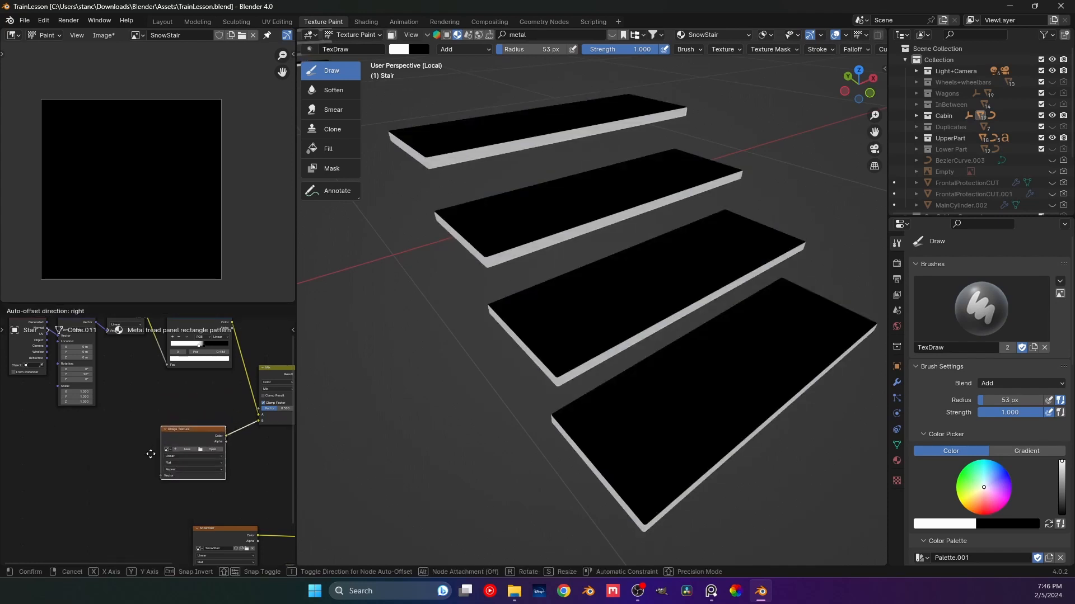
click(147, 452)
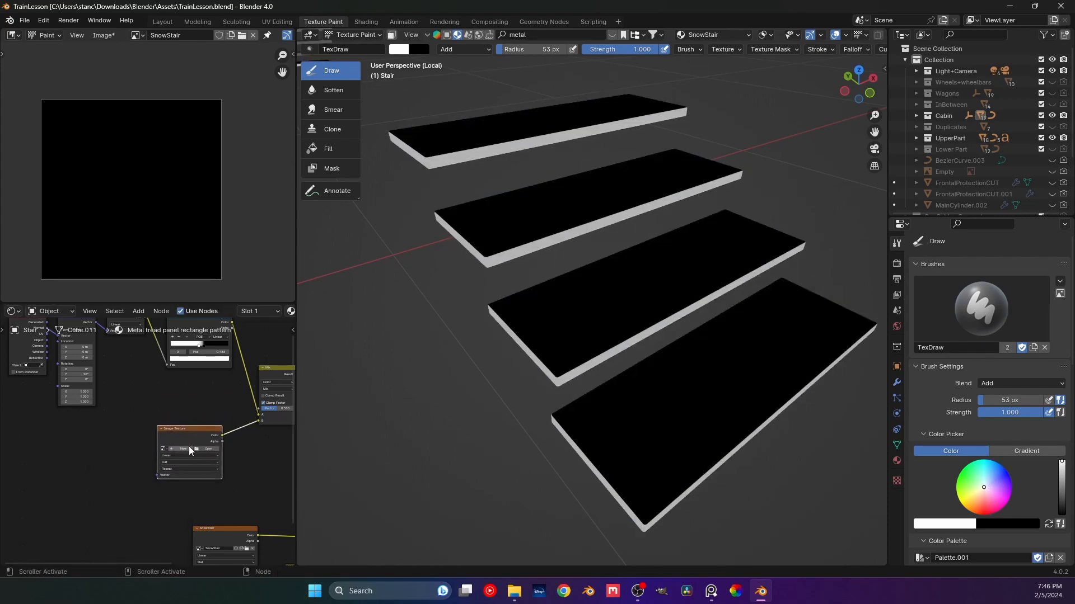
- Create a black 2048 x 2048 px image named StairSnowMask without alpha in the added Image Texture node
click(187, 447)
click(196, 462)
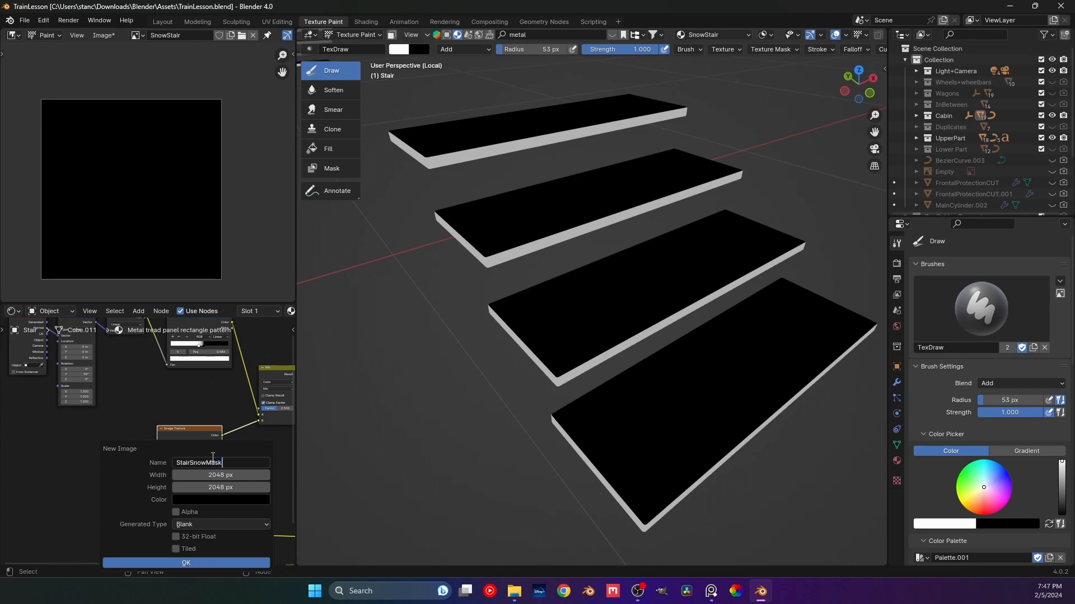
click(189, 564)
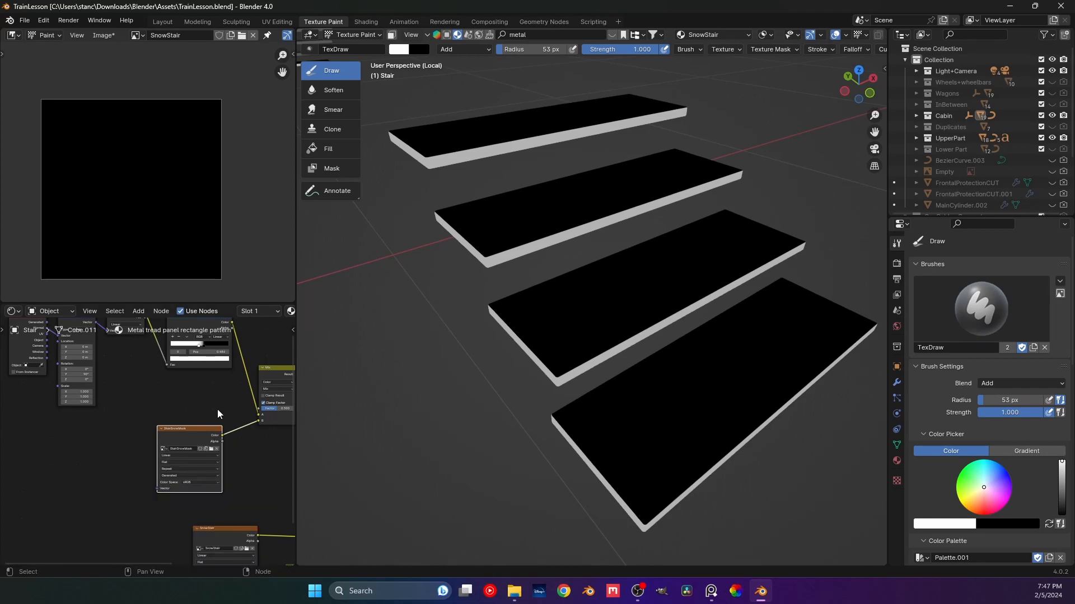
- Reconnect the Mix Shader to the Material Output to show the full snow material on the treads
middle_drag(217, 408, 146, 371)
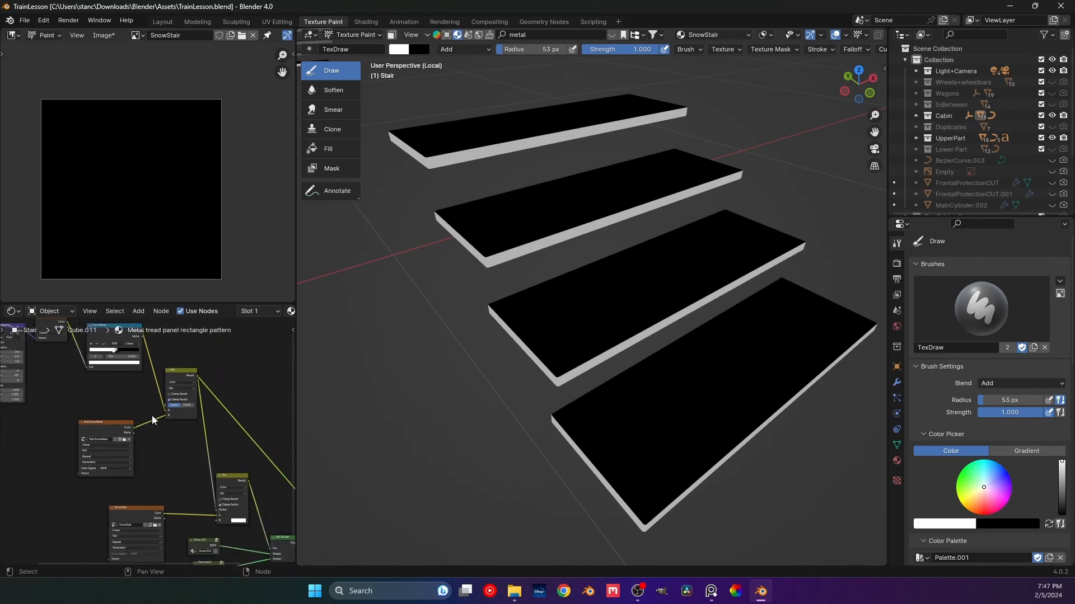
middle_drag(152, 415, 109, 377)
middle_drag(146, 420, 62, 360)
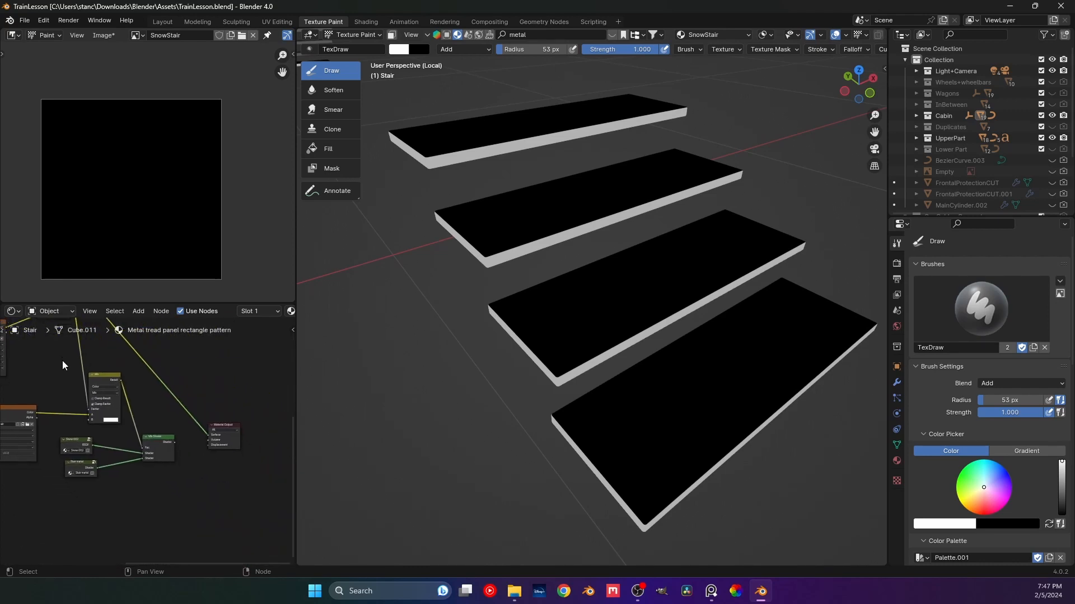
ctrl+shift+click(170, 459)
- Paint the top tread's underside white on StairSnowMask from the bottom view, undoing a stroke along the way
middle_drag(612, 302, 541, 335)
key(ctrl+KP_7)
scroll(576, 308, down, 3)
mouse_move(507, 297)
mouse_down()
mouse_move(684, 293)
mouse_move(516, 299)
mouse_move(487, 267)
mouse_move(873, 276)
mouse_move(401, 271)
mouse_move(623, 330)
mouse_move(763, 330)
mouse_move(699, 317)
mouse_up()
key(ctrl+z)
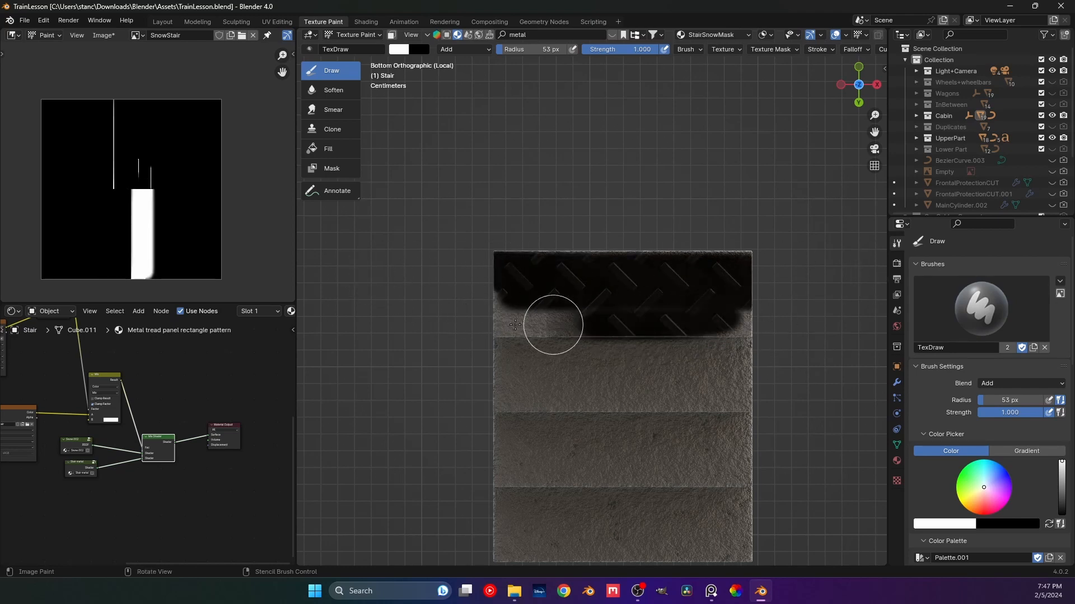
drag(506, 310, 474, 302)
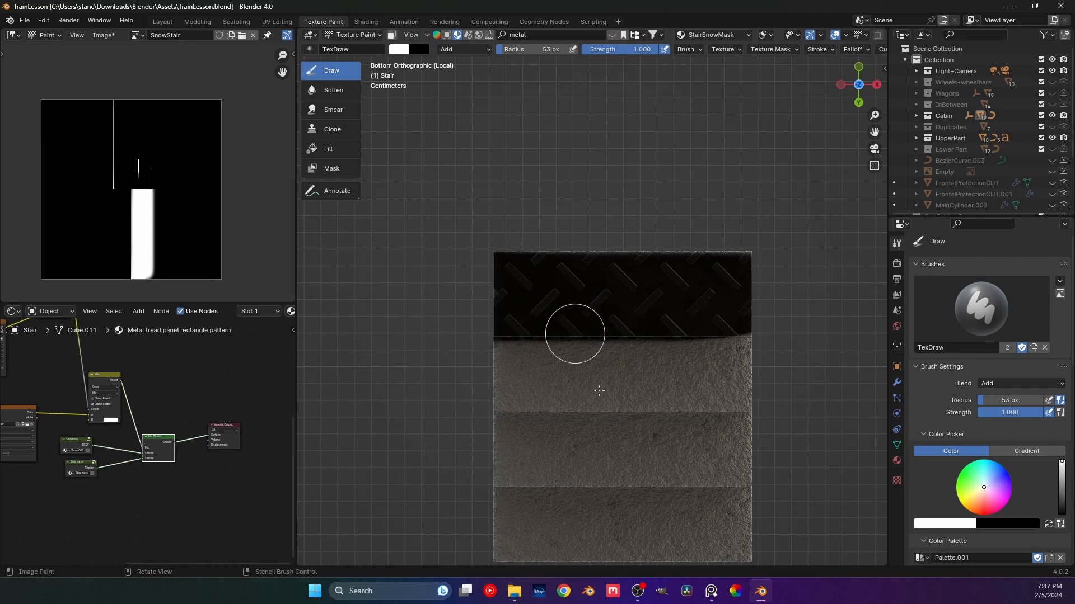
- Paint the undersides of the remaining lower treads white on the StairSnowMask image
scroll(607, 403, down, 2)
shift+middle_drag(598, 361, 584, 316)
mouse_move(497, 411)
mouse_down()
mouse_move(780, 429)
mouse_move(738, 403)
mouse_move(739, 380)
mouse_move(687, 314)
mouse_move(442, 283)
mouse_move(615, 306)
mouse_up()
- Set the brush radius to 15 px and paint the lower part of the lowest tread's back edge white on StairSnowMask
middle_drag(687, 307, 669, 420)
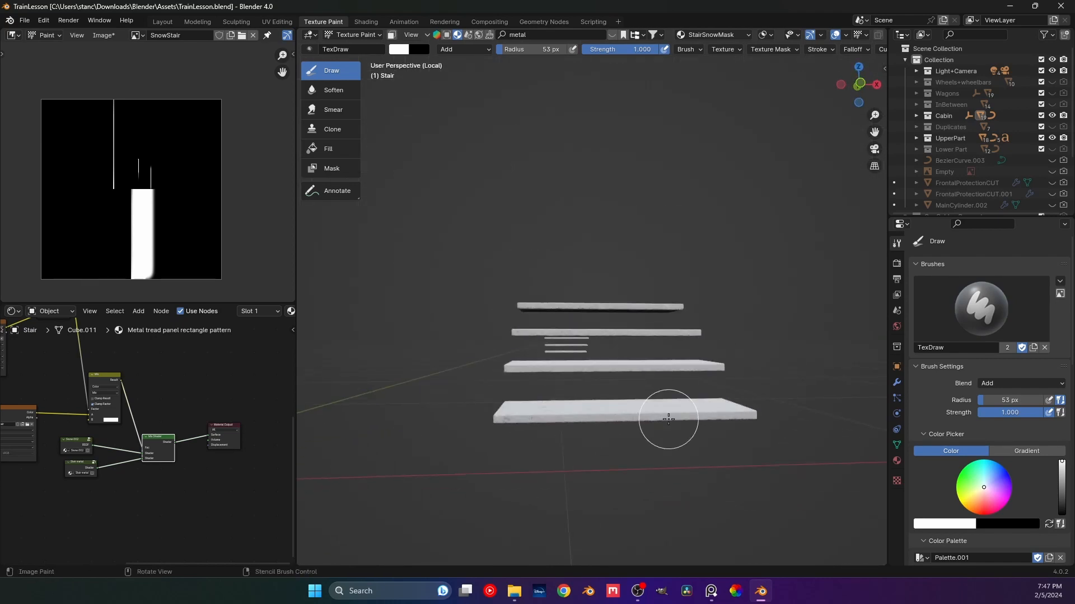
middle_drag(621, 419, 566, 427)
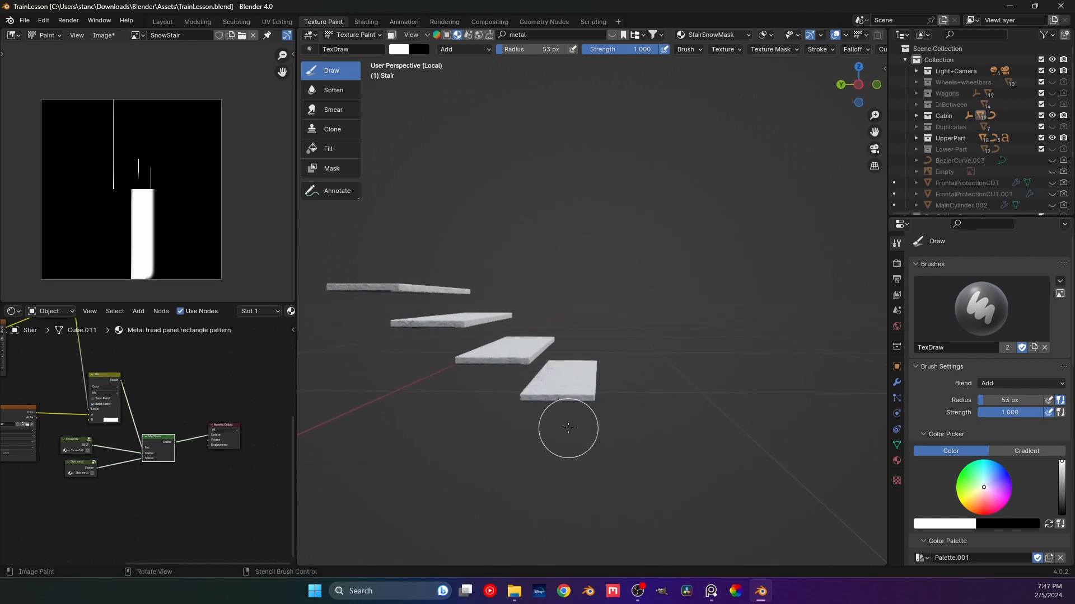
key(ctrl+KP_1)
scroll(480, 422, up, 4)
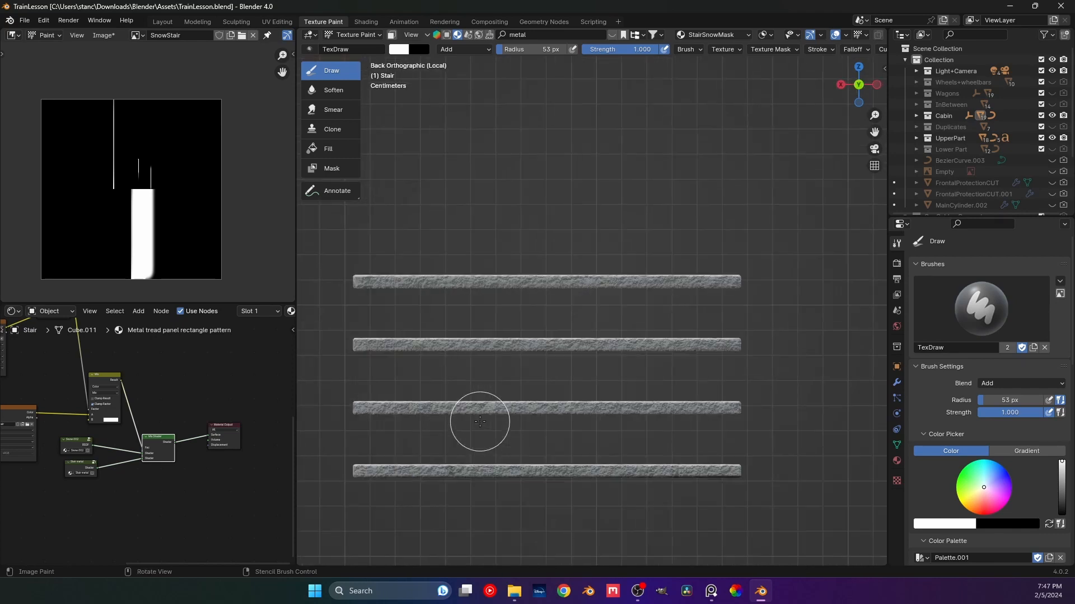
shift+middle_drag(480, 422, 532, 329)
scroll(531, 335, up, 2)
key(f)
click(501, 391)
shift+middle_drag(460, 413, 481, 368)
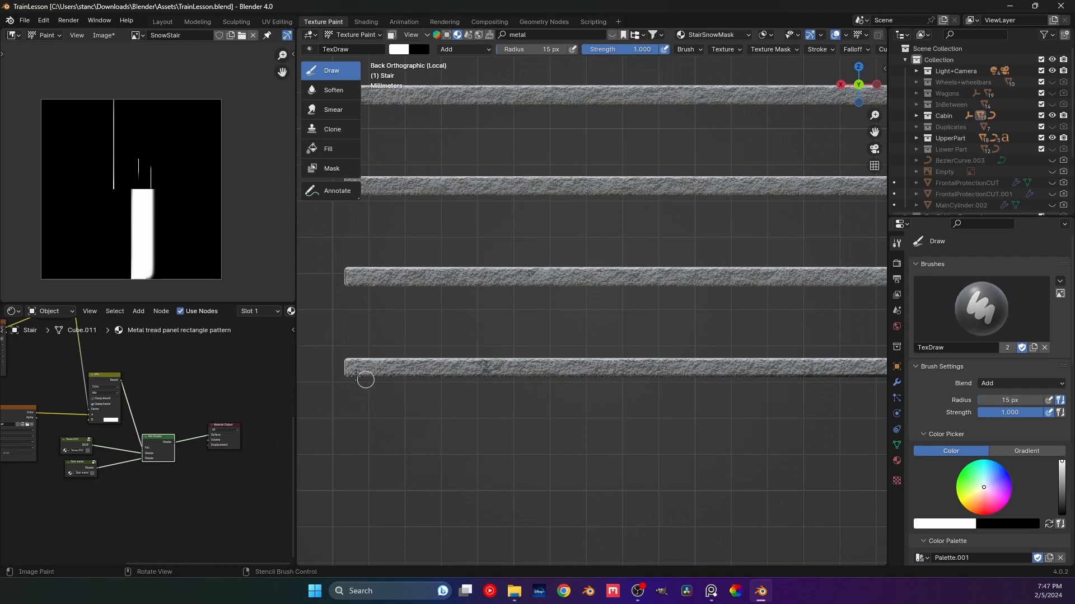
middle_drag(391, 397, 454, 378)
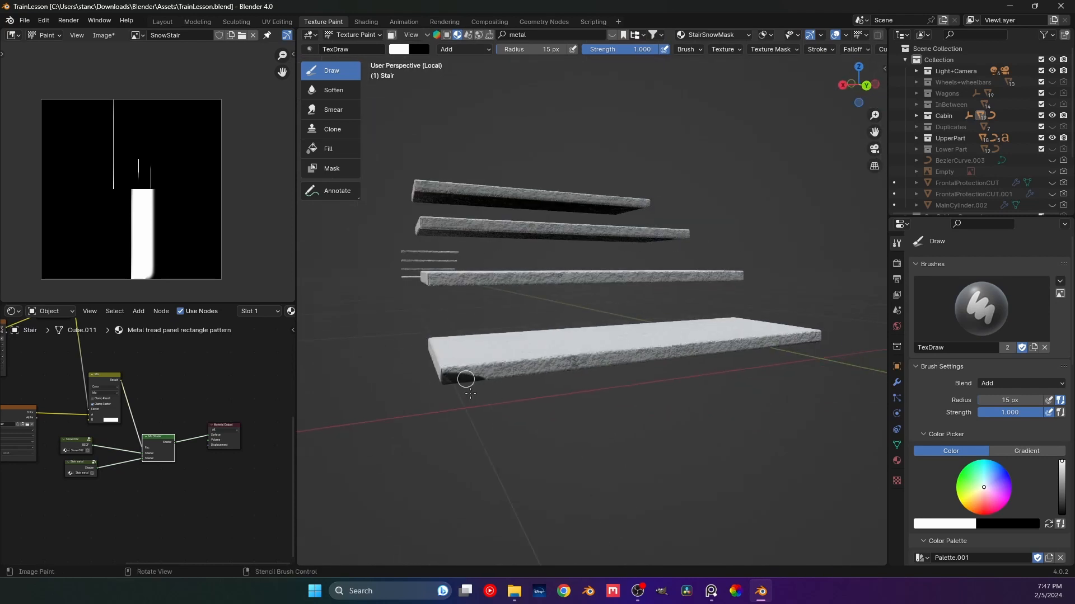
drag(501, 370, 516, 379)
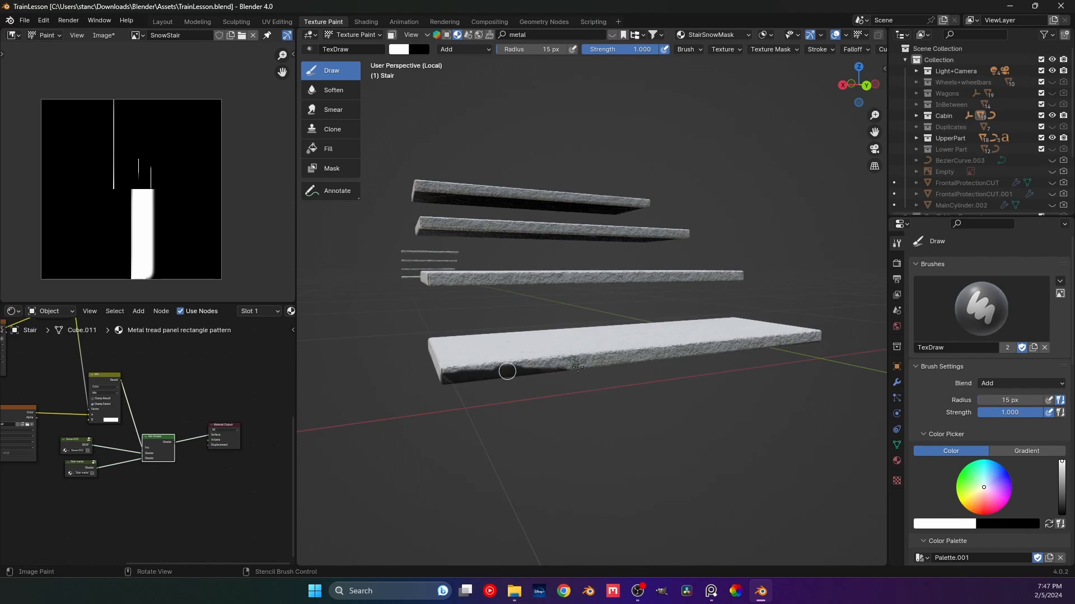
drag(577, 367, 743, 347)
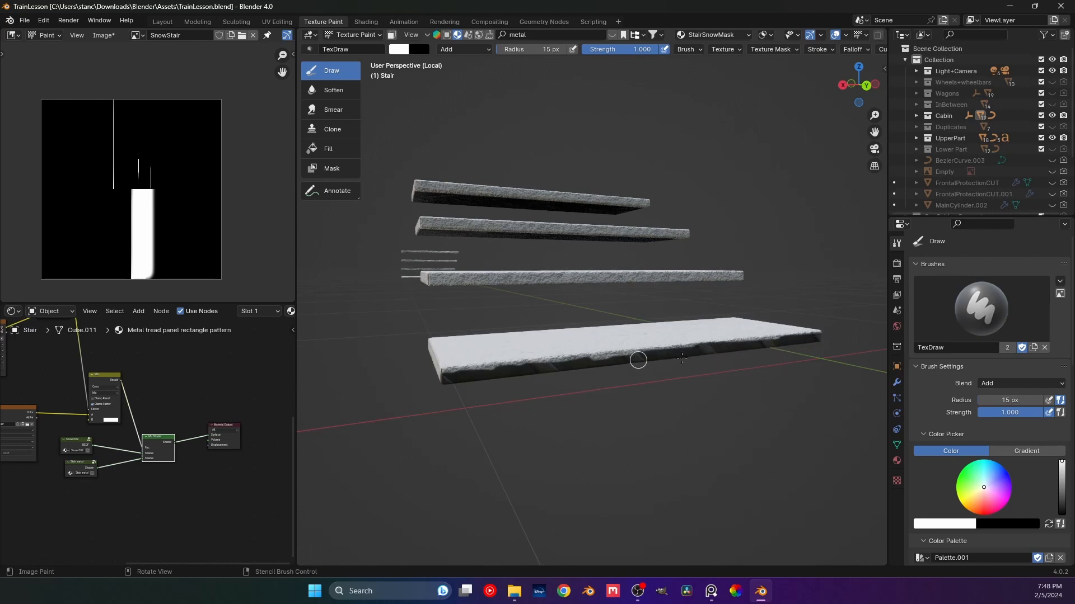
- Paint the lower parts of the two middle treads' back edges white on StairSnowMask from the back view
mouse_move(595, 363)
middle_down()
mouse_move(616, 398)
mouse_move(585, 405)
mouse_move(616, 384)
mouse_move(592, 354)
middle_up()
scroll(592, 354, up, 4)
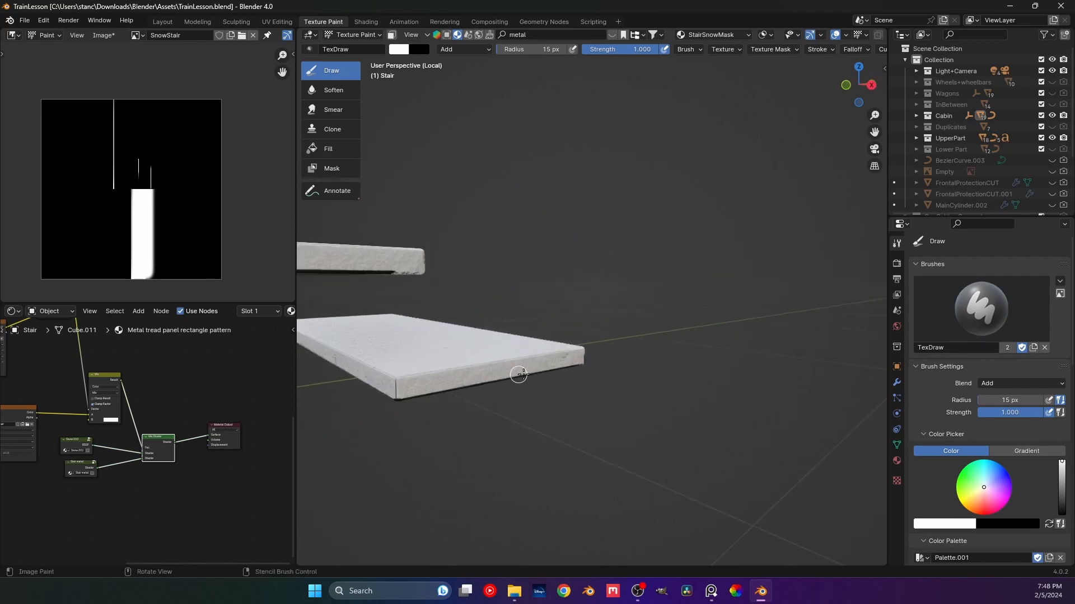
middle_drag(489, 388, 545, 360)
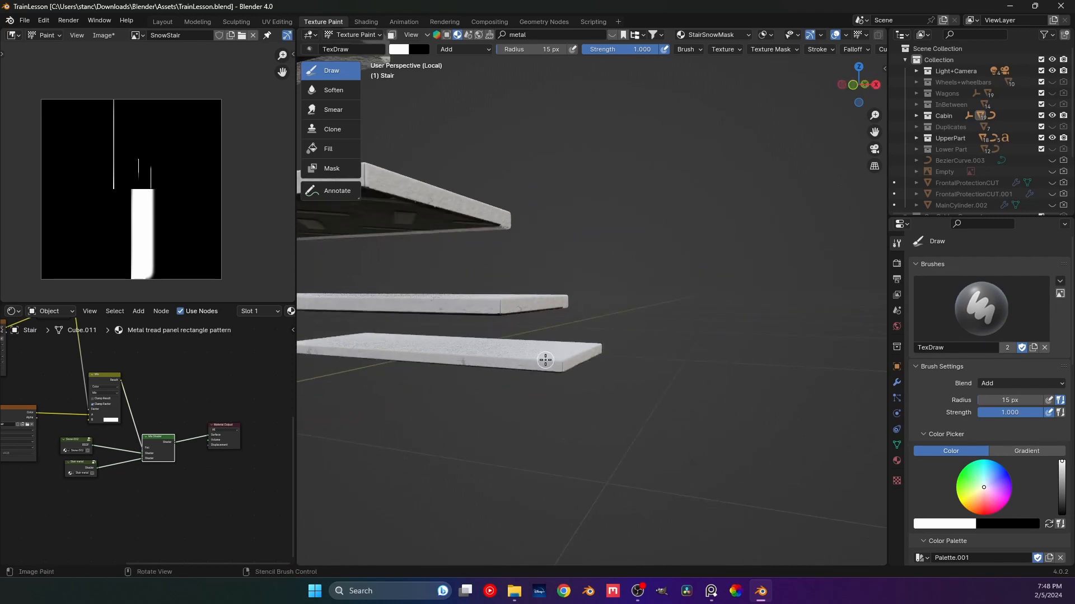
key(ctrl+KP_3)
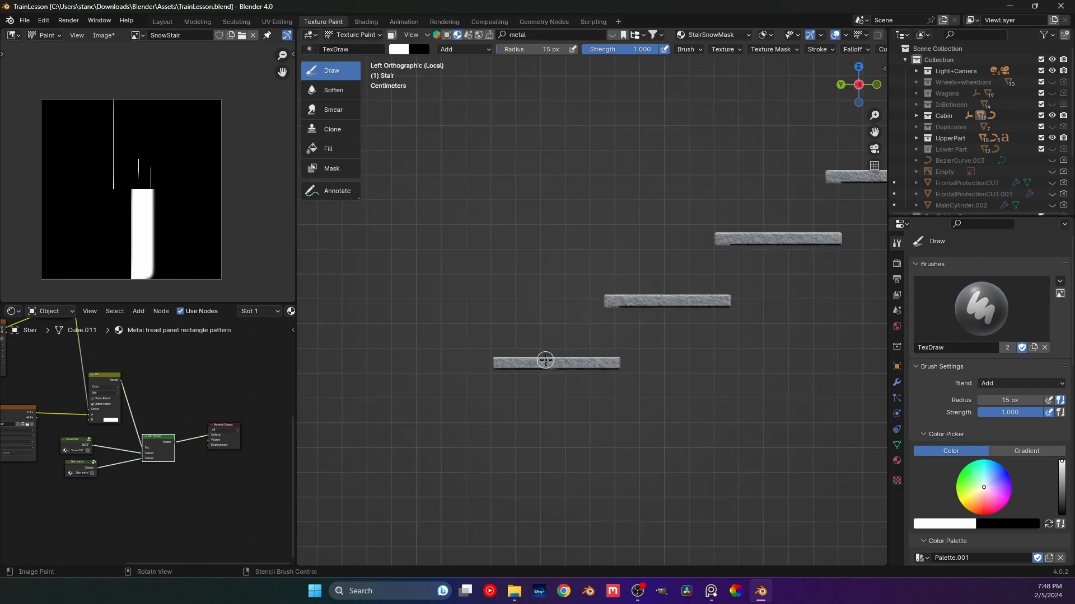
key(ctrl+KP_1)
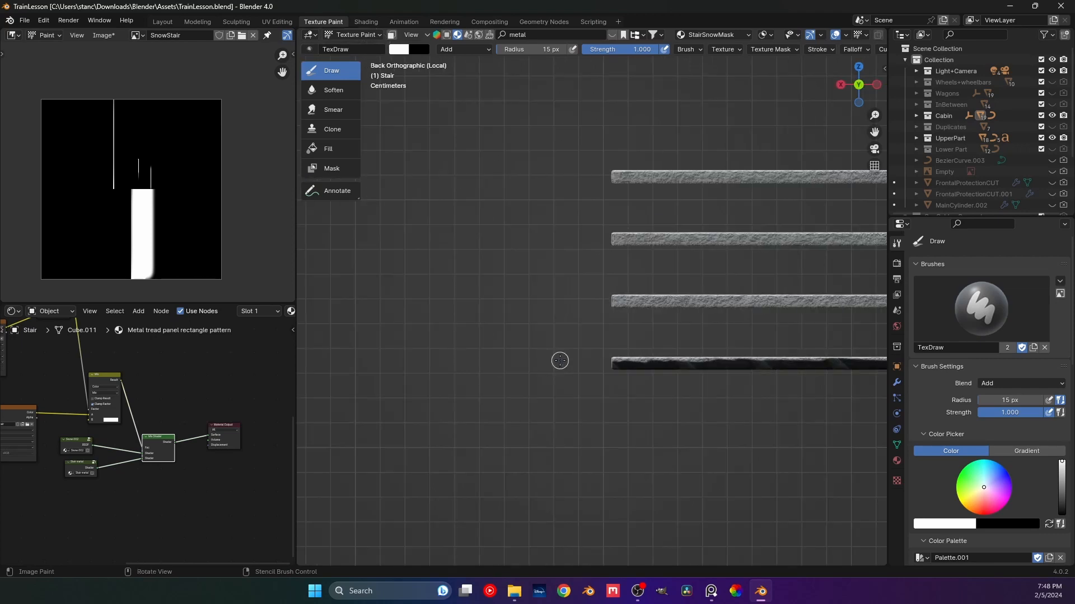
shift+middle_drag(597, 319, 421, 353)
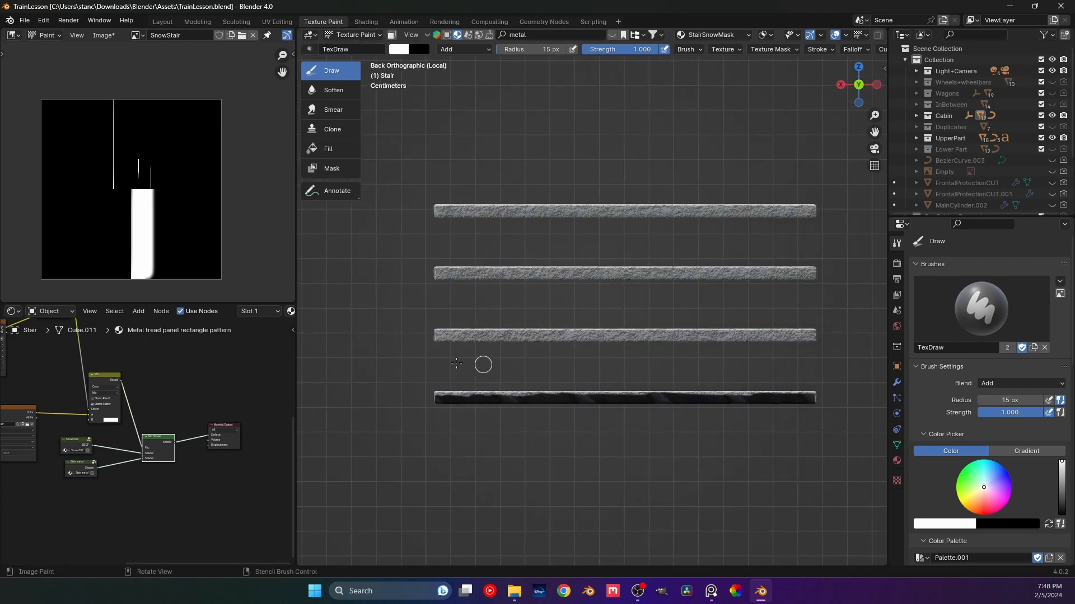
mouse_move(445, 340)
mouse_down()
mouse_move(769, 342)
mouse_move(726, 347)
mouse_up()
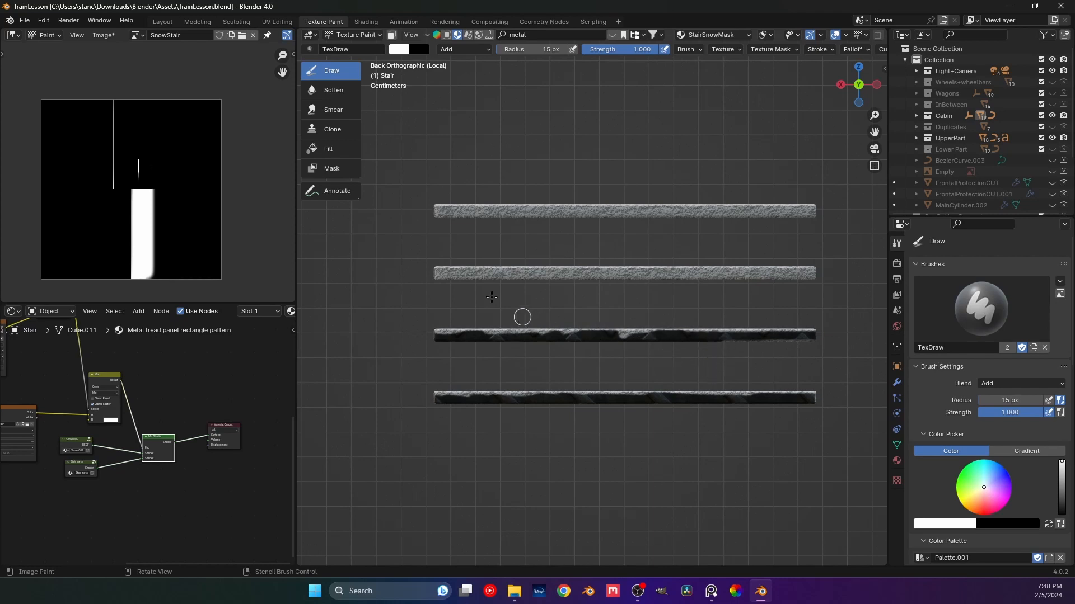
mouse_move(442, 280)
mouse_down()
mouse_move(677, 271)
mouse_move(736, 284)
mouse_up()
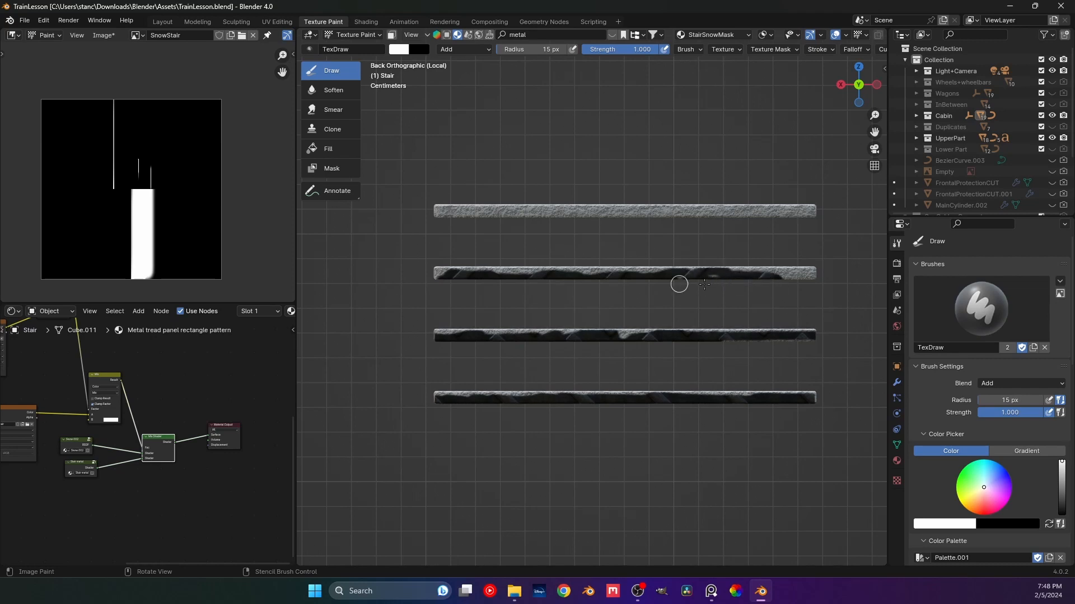
drag(802, 278, 811, 276)
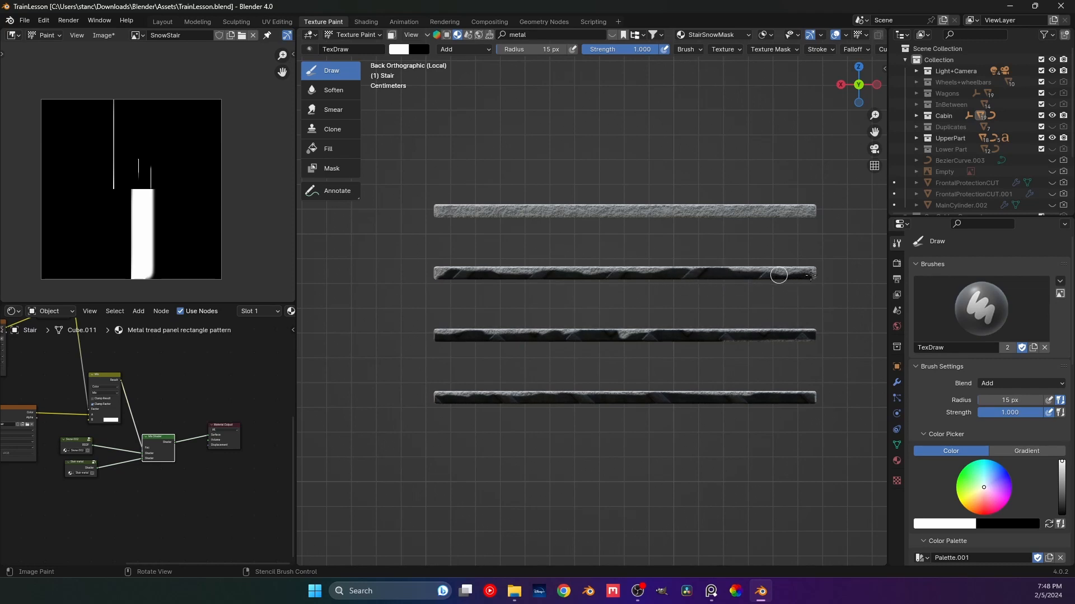
shift+middle_drag(810, 295, 831, 318)
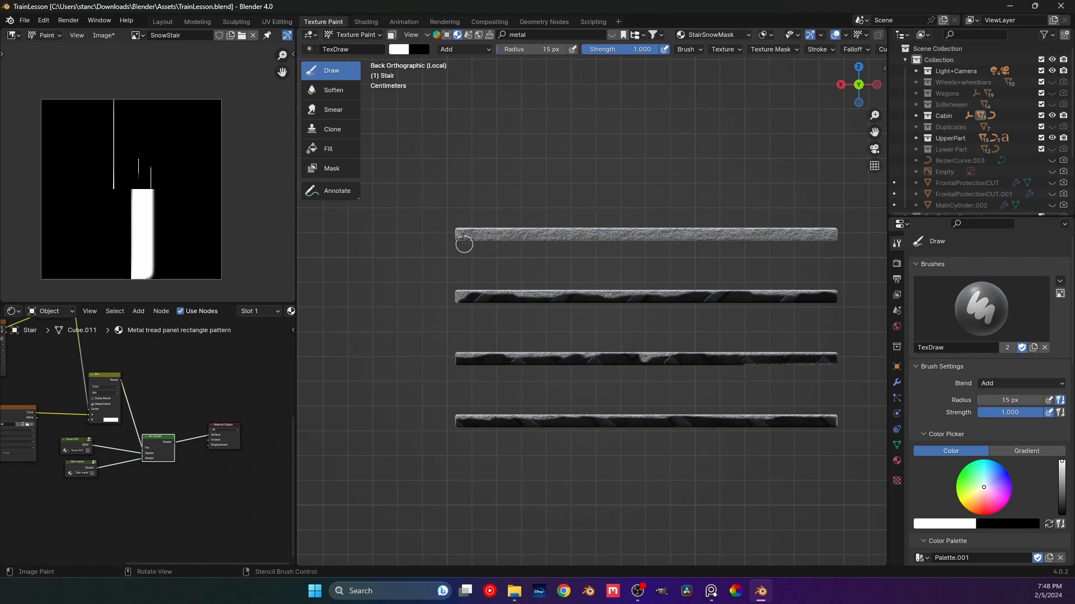
- Paint white with the 15 px brush along the full back edge of the top stair tread to clear its snow
drag(457, 235, 836, 235)
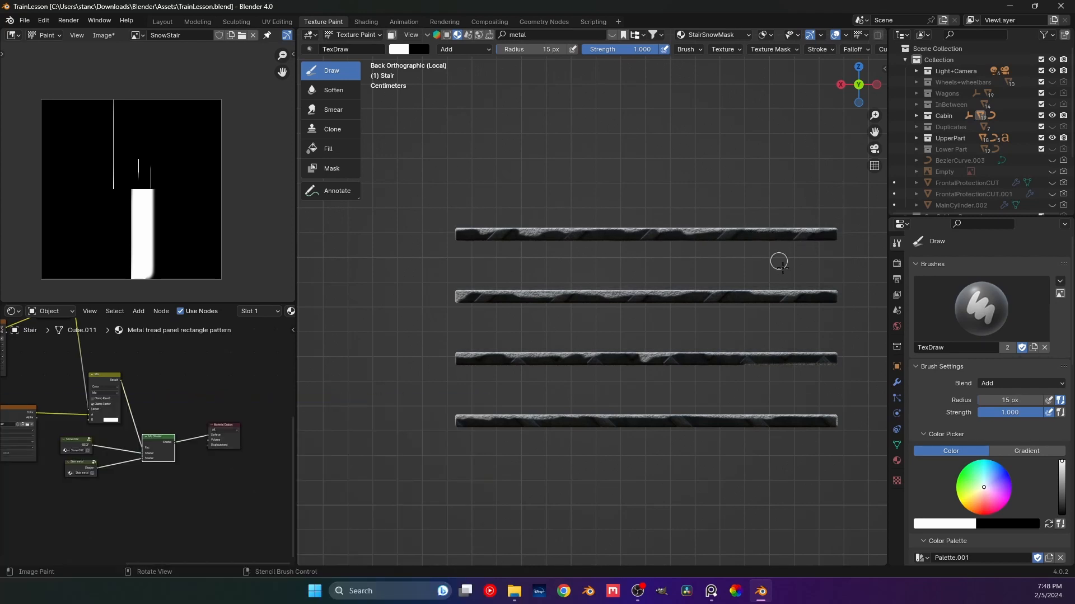
middle_drag(779, 261, 526, 322)
key(KP_1)
scroll(482, 353, down, 2)
scroll(540, 354, up, 3)
scroll(511, 315, up, 2)
mouse_move(508, 313)
middle_down()
mouse_move(504, 325)
mouse_move(509, 298)
middle_up()
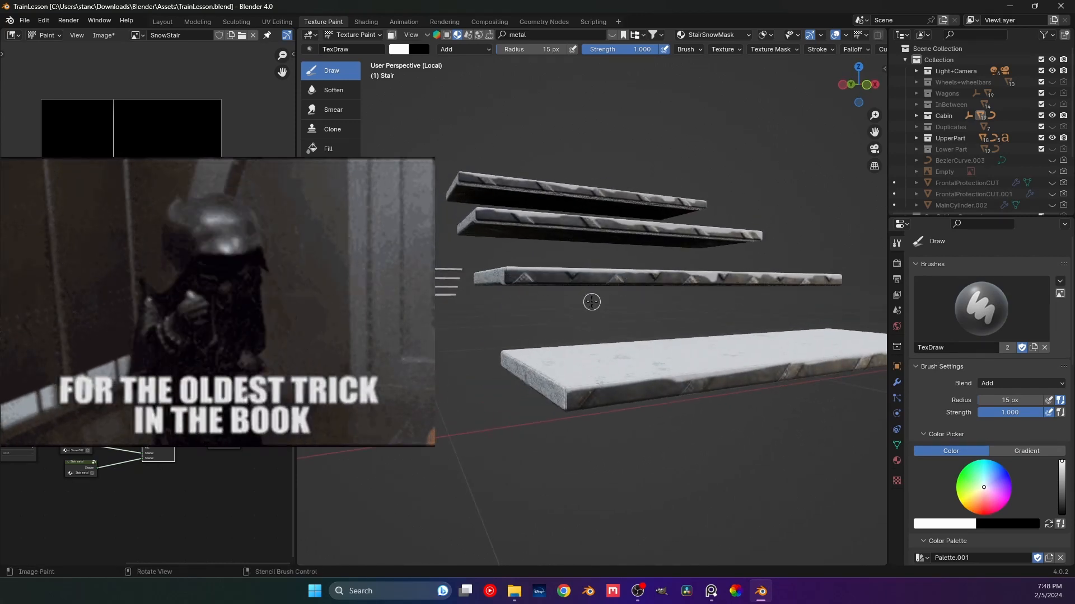
- Examine the painted stair edges in isolation and on the full locomotive, from the camera, front and back views
key(ctrl+KP_1)
middle_drag(594, 301, 552, 324)
scroll(479, 350, down, 4)
scroll(503, 332, down, 1)
scroll(448, 320, down, 4)
middle_drag(440, 319, 571, 365)
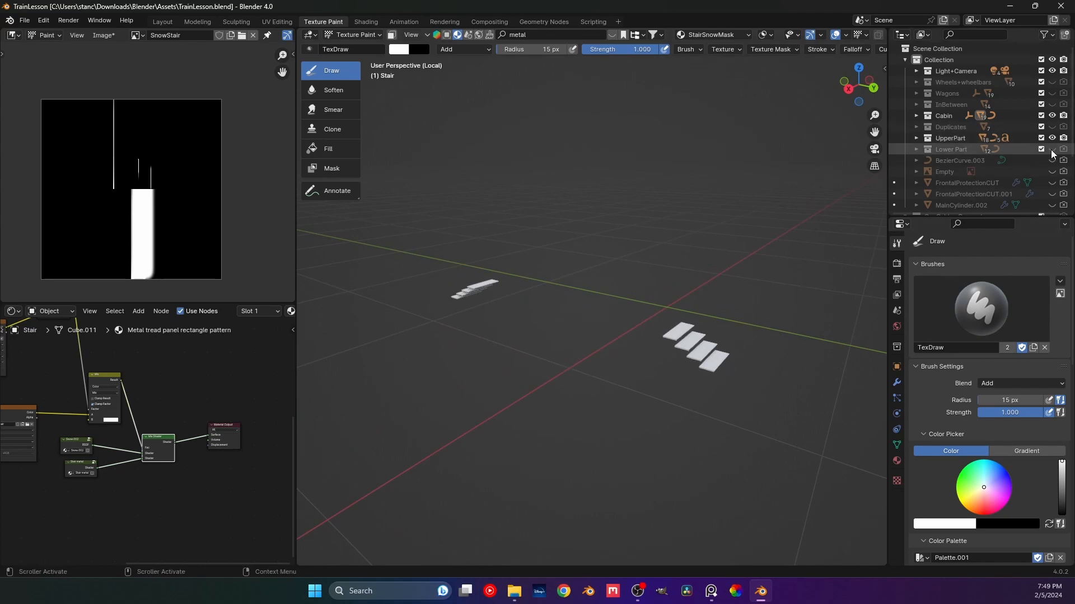
key(KP_Divide)
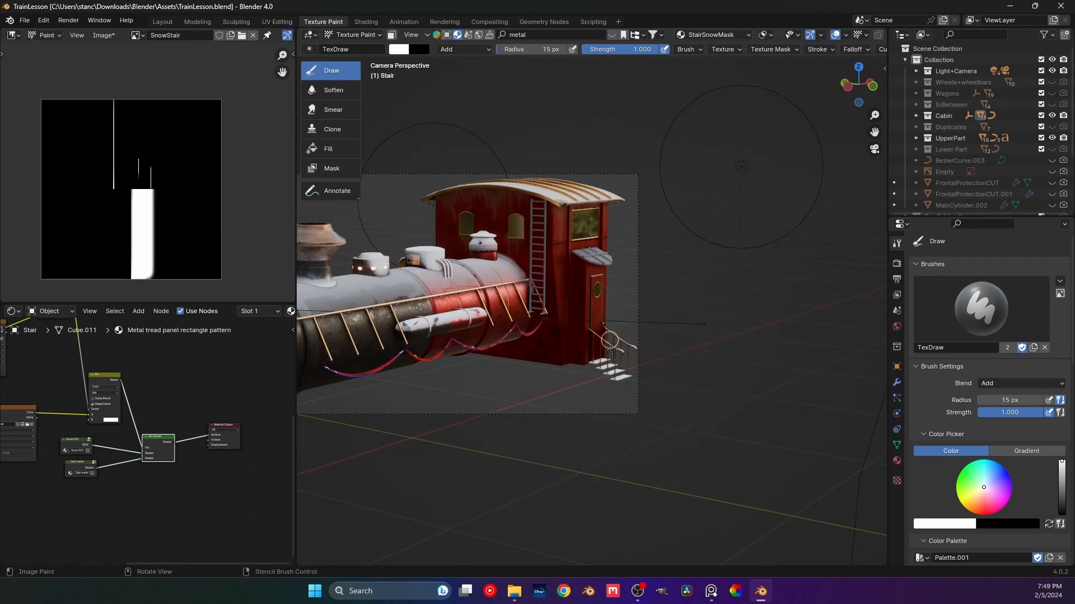
scroll(610, 340, up, 12)
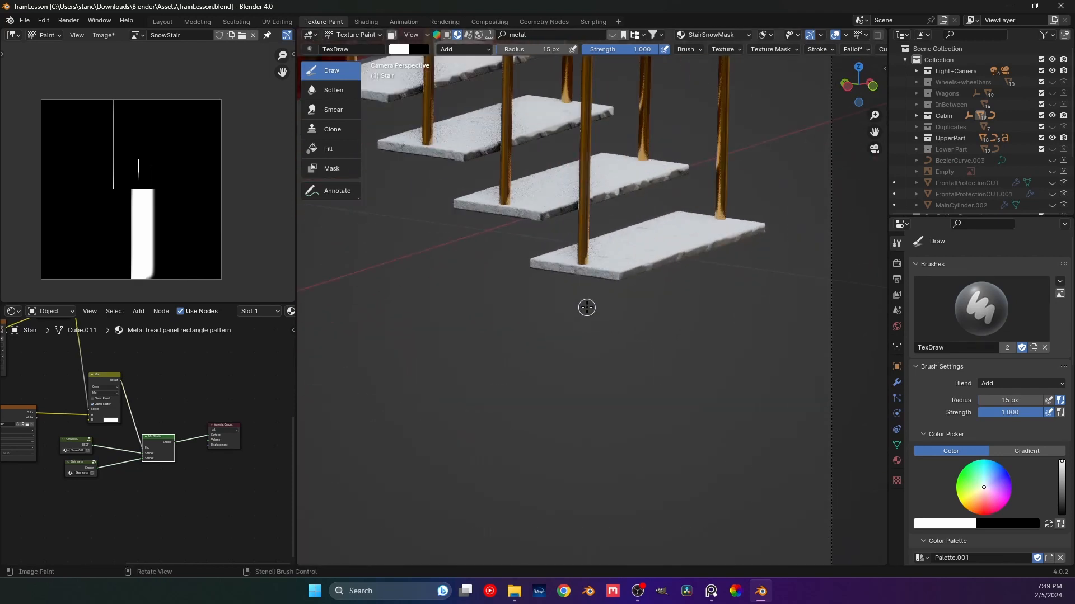
scroll(587, 307, up, 5)
shift+middle_drag(578, 246, 595, 313)
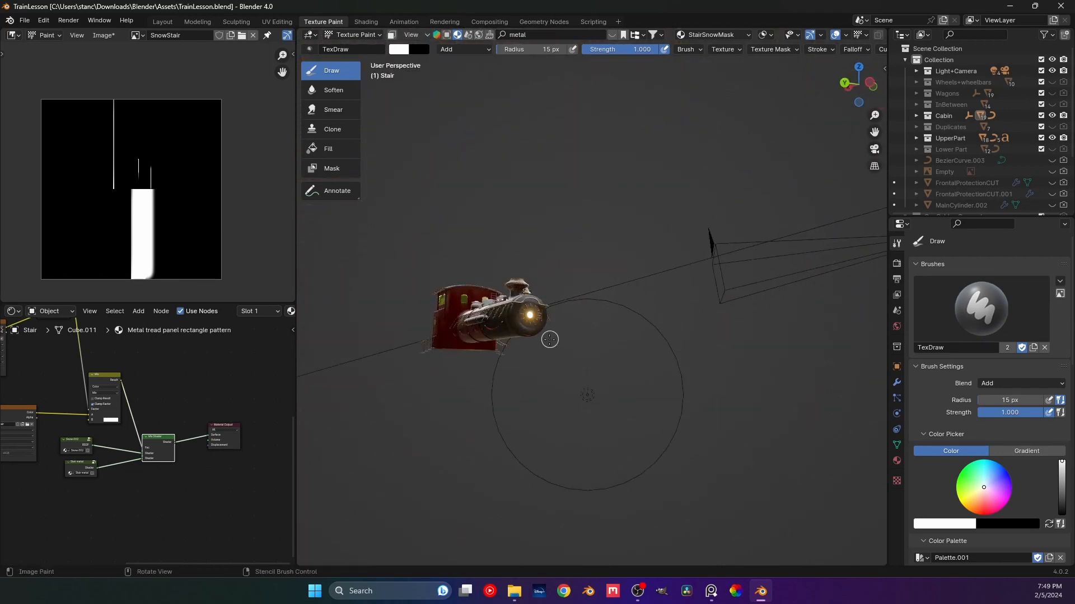
key(KP_1)
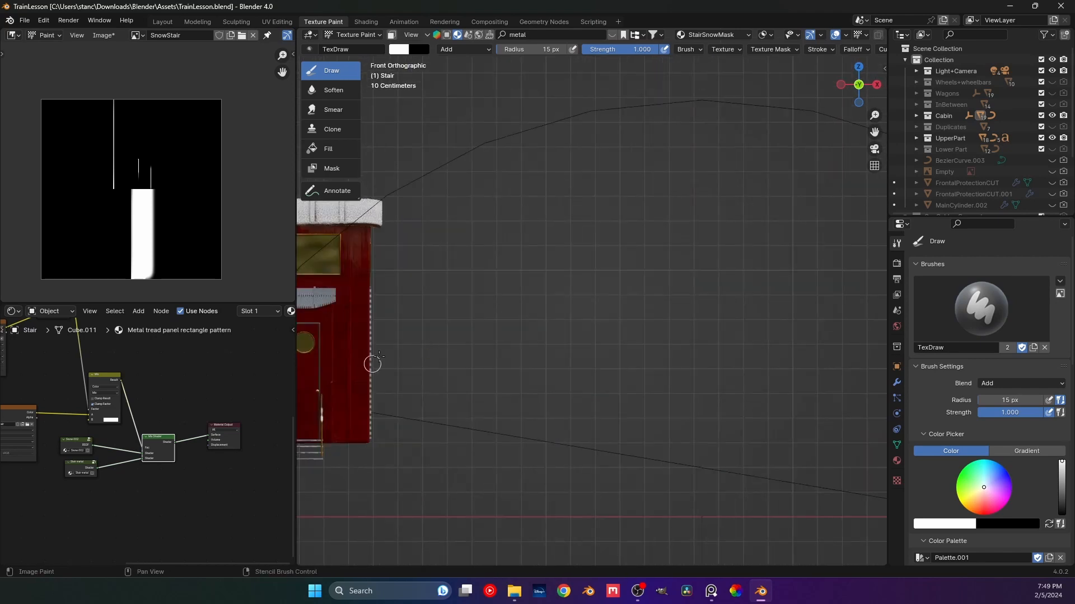
shift+middle_drag(372, 364, 523, 355)
scroll(523, 355, up, 10)
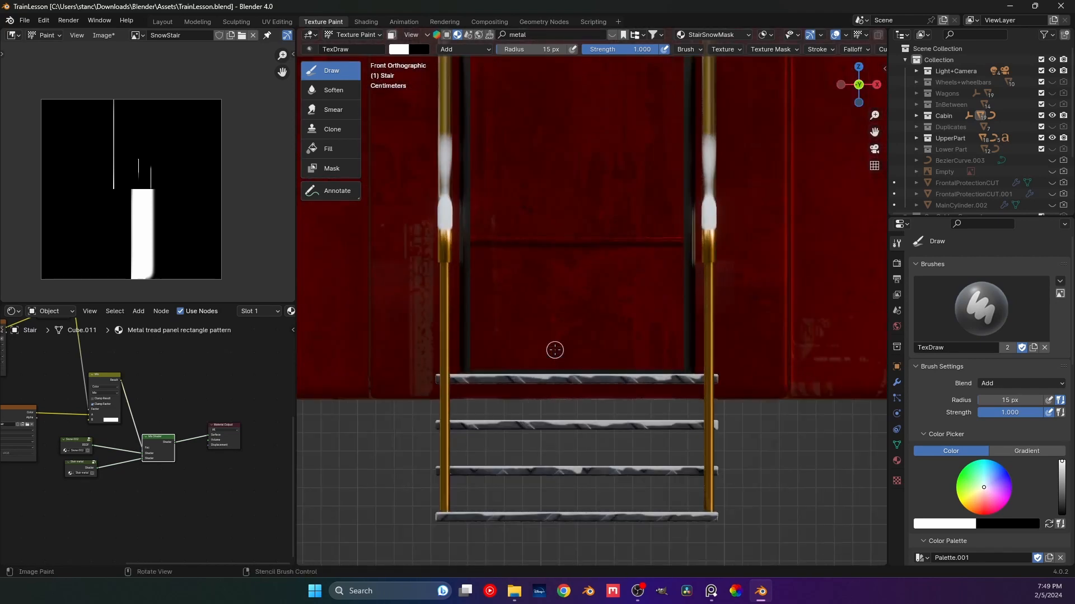
shift+middle_drag(520, 454, 540, 376)
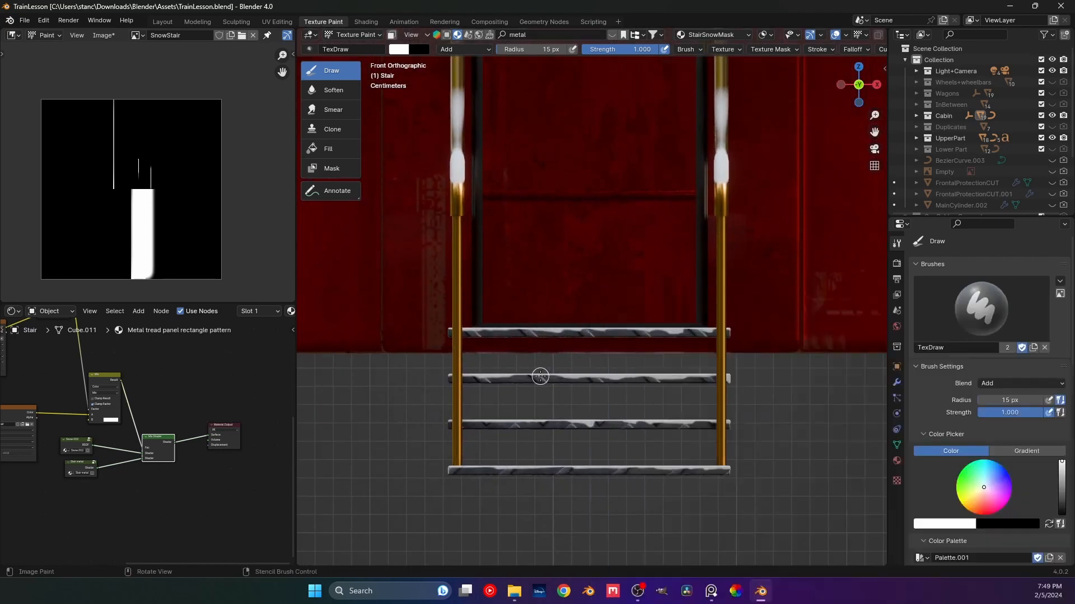
key(ctrl+KP_1)
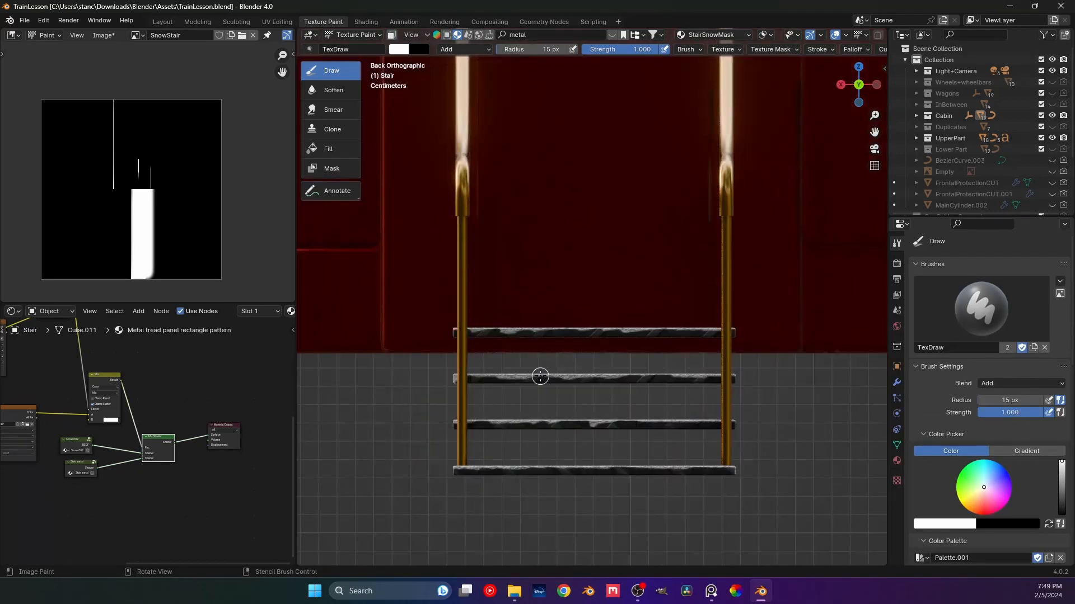
middle_drag(463, 379, 599, 398)
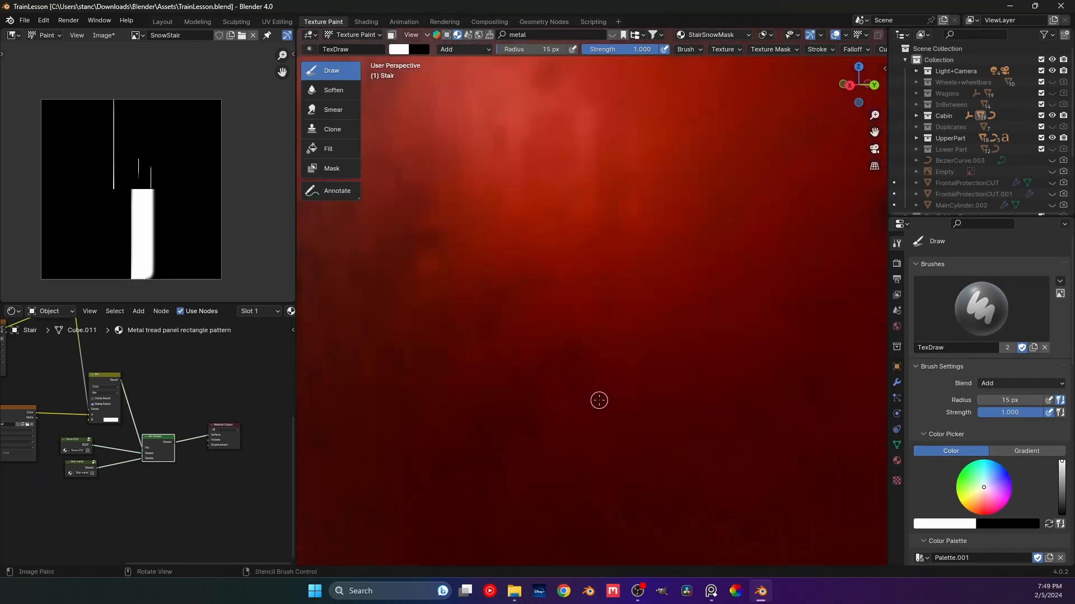
scroll(599, 399, down, 10)
- Isolate the stairs and paint white along the first half of the top tread's snowy edge on the unpainted side
key(KP_Divide)
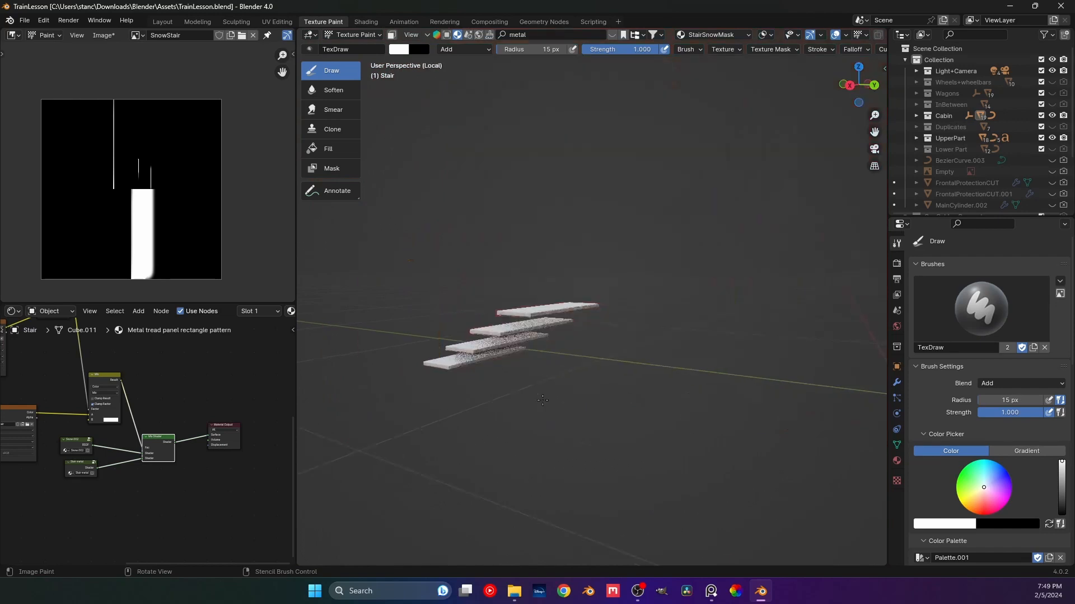
shift+middle_drag(448, 356, 363, 305)
scroll(524, 370, up, 6)
scroll(512, 348, up, 1)
scroll(578, 318, up, 3)
shift+middle_drag(646, 367, 614, 345)
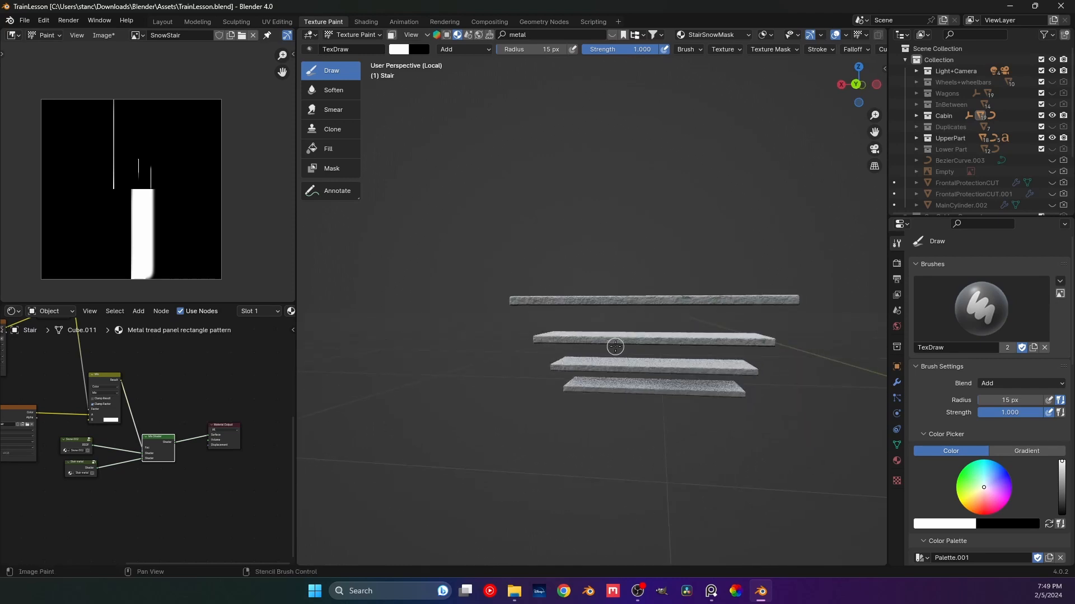
middle_drag(547, 314, 435, 310)
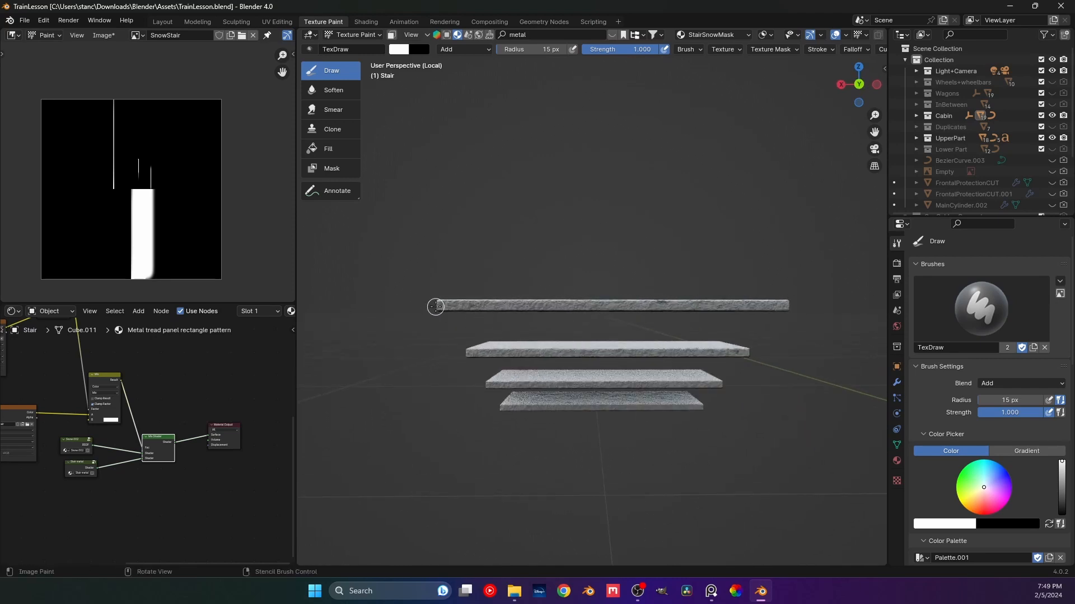
drag(435, 306, 591, 308)
- Turn off the Mirror modifier's viewport display and continue painting the top tread's edge in back view
click(896, 383)
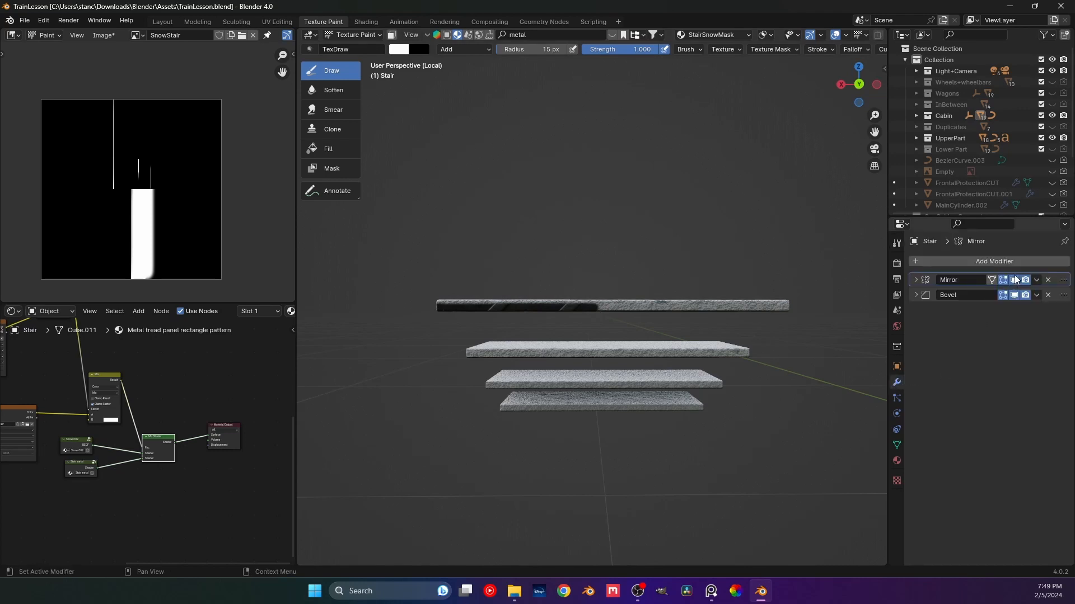
key(ctrl+KP_1)
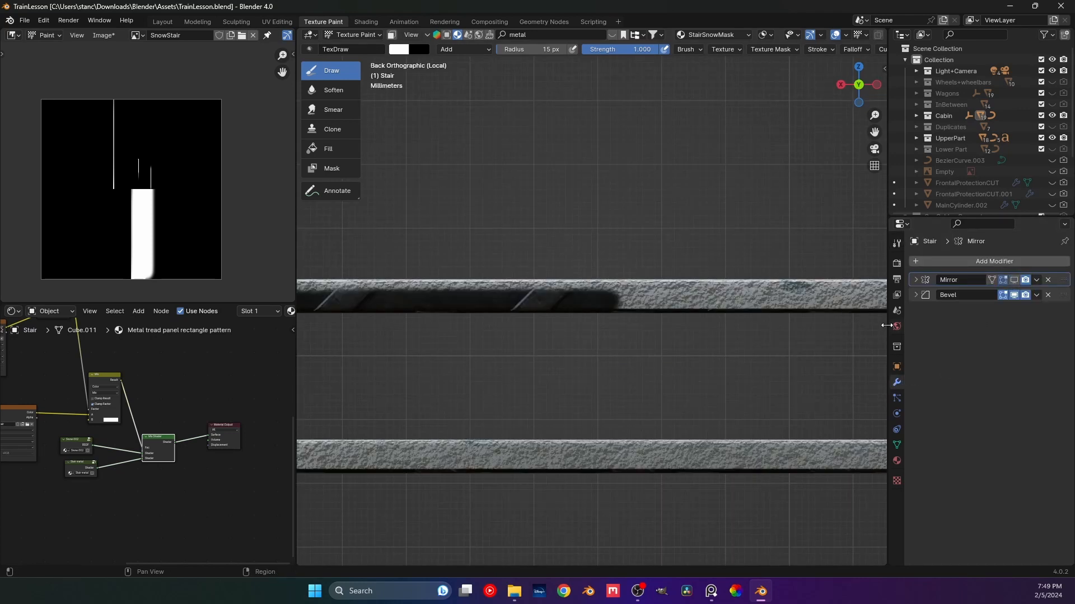
scroll(554, 283, down, 4)
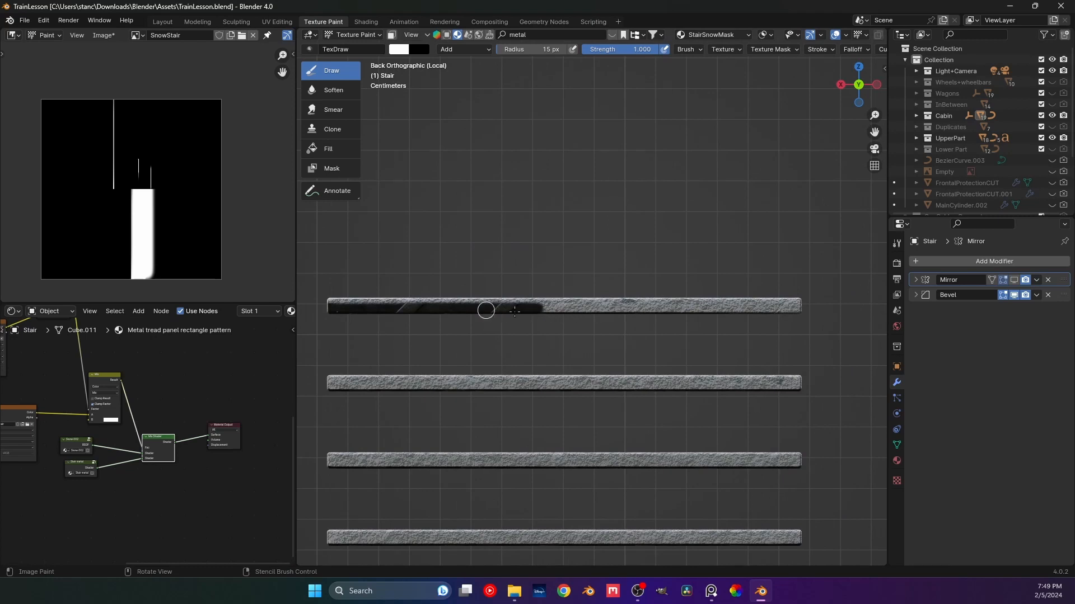
drag(514, 312, 606, 317)
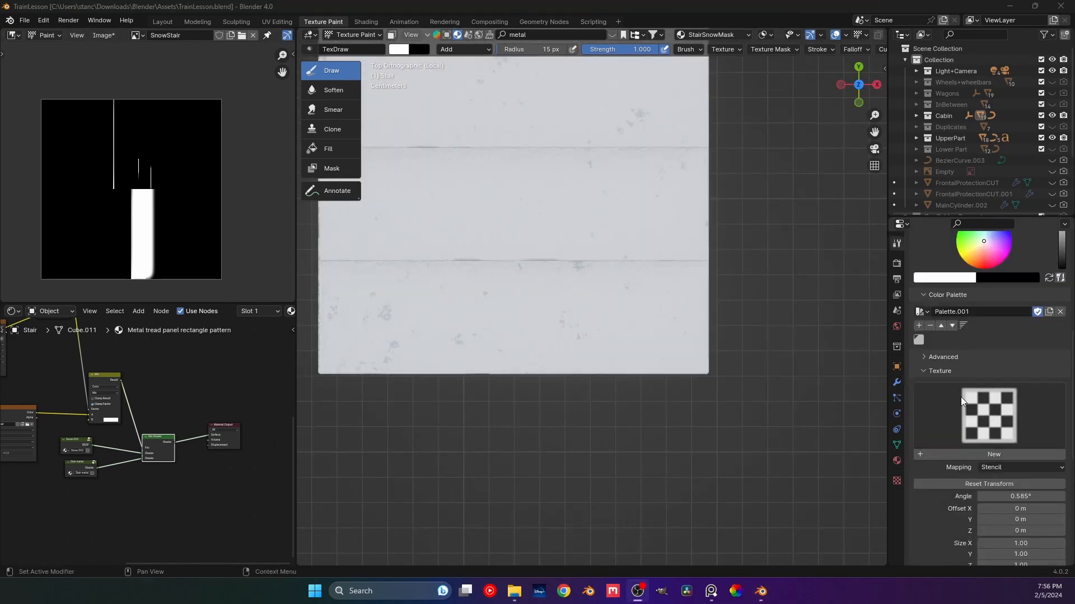
- Create a new texture for the Draw brush and name it footprint
click(985, 407)
click(975, 458)
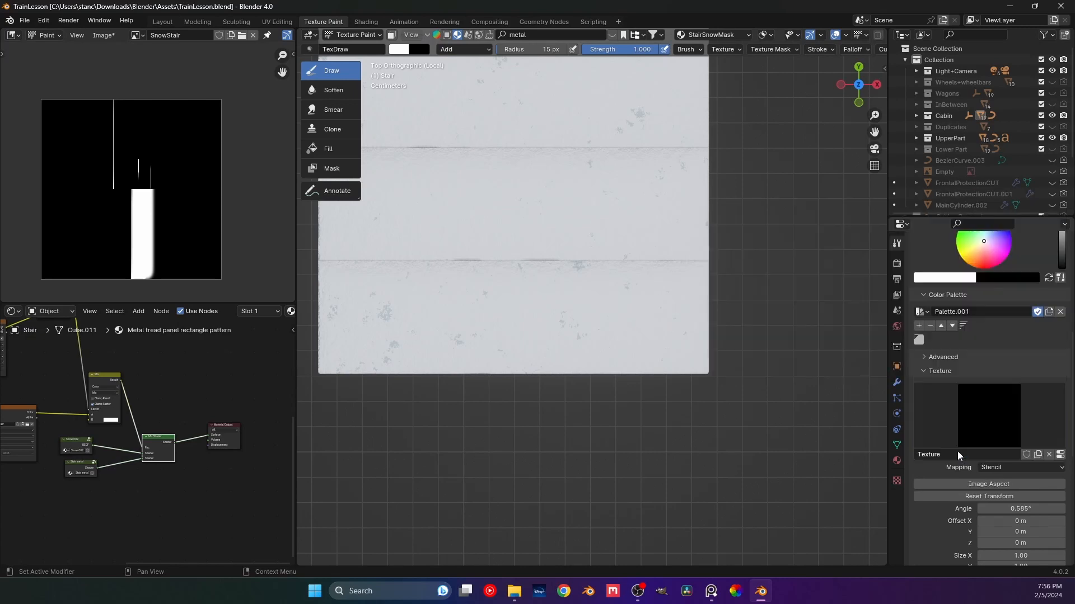
click(956, 442)
double_click(942, 454)
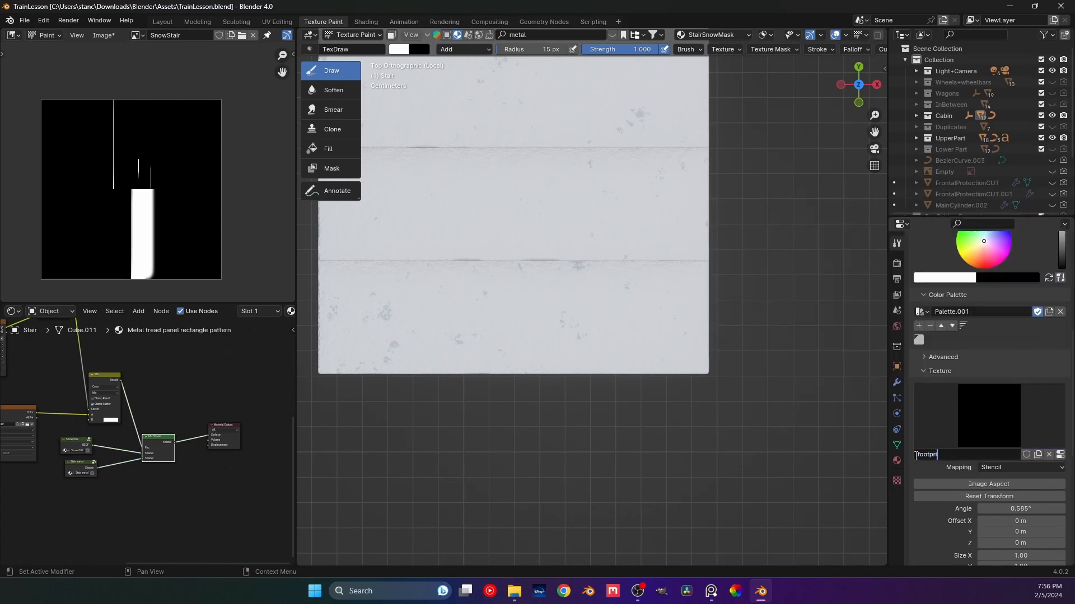
text(footprint)
key(Return)
- Load the image shoe shape.com.png from the Surface imperfections folder into the footprint texture
click(898, 481)
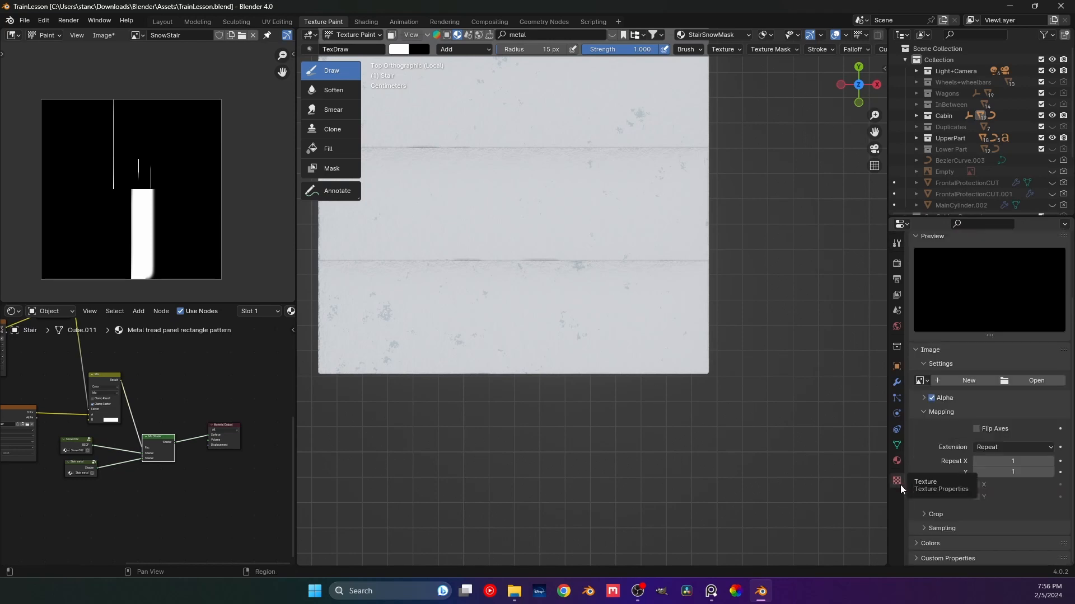
click(1015, 380)
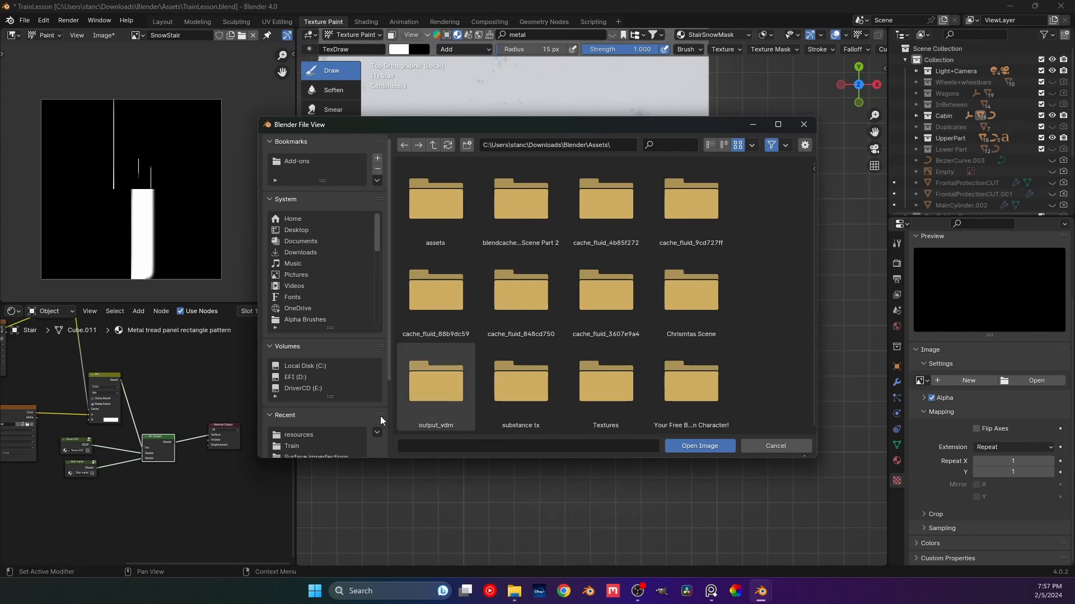
scroll(337, 407, down, 4)
click(331, 367)
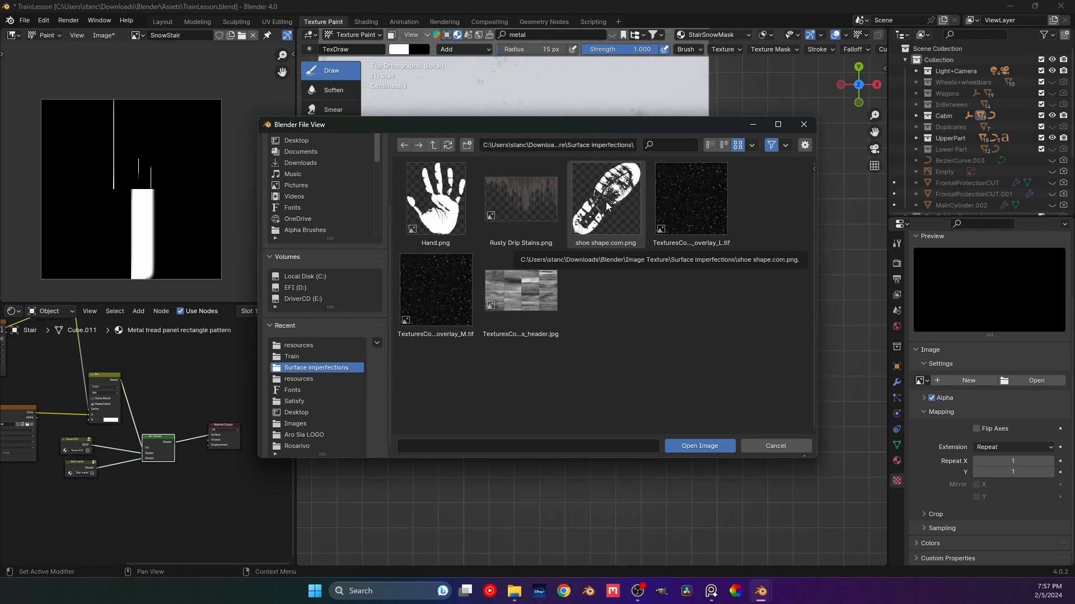
double_click(631, 186)
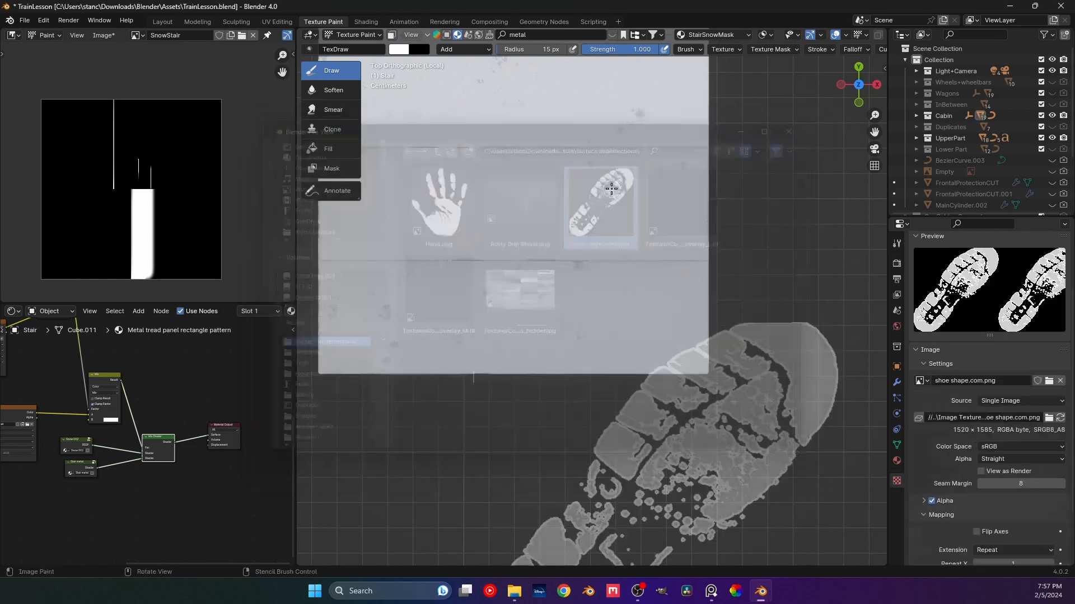
- Change the footprint brush texture's mapping to Random in the brush settings
click(897, 263)
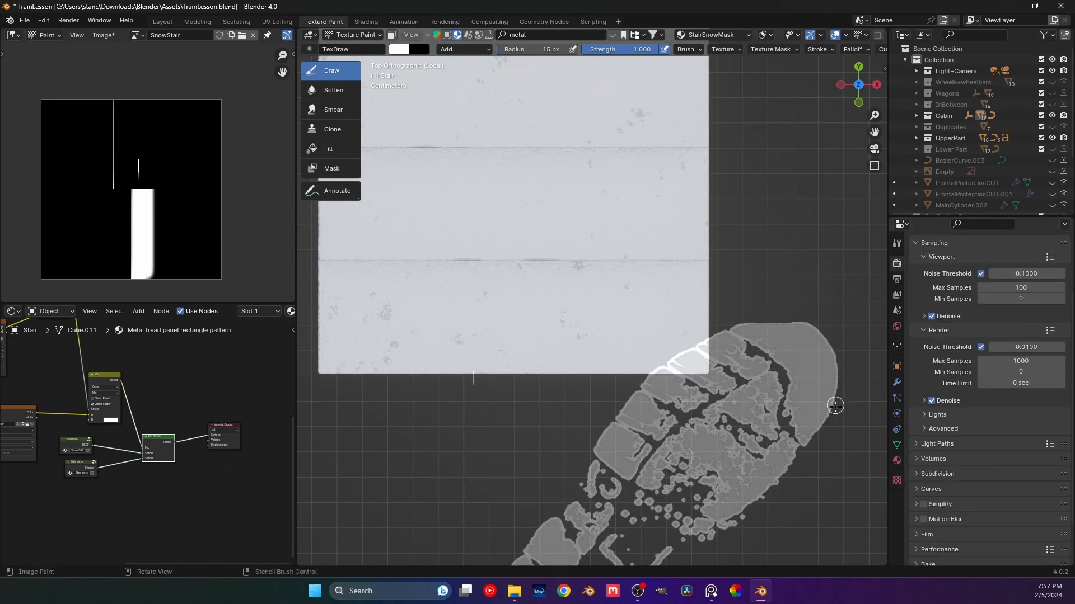
click(897, 243)
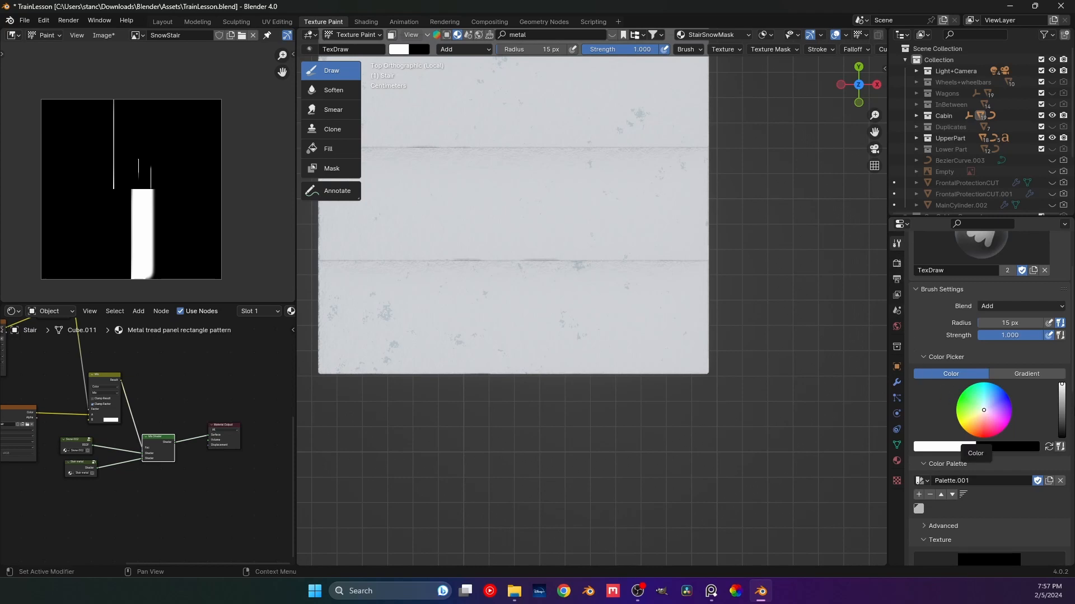
scroll(1062, 395, down, 8)
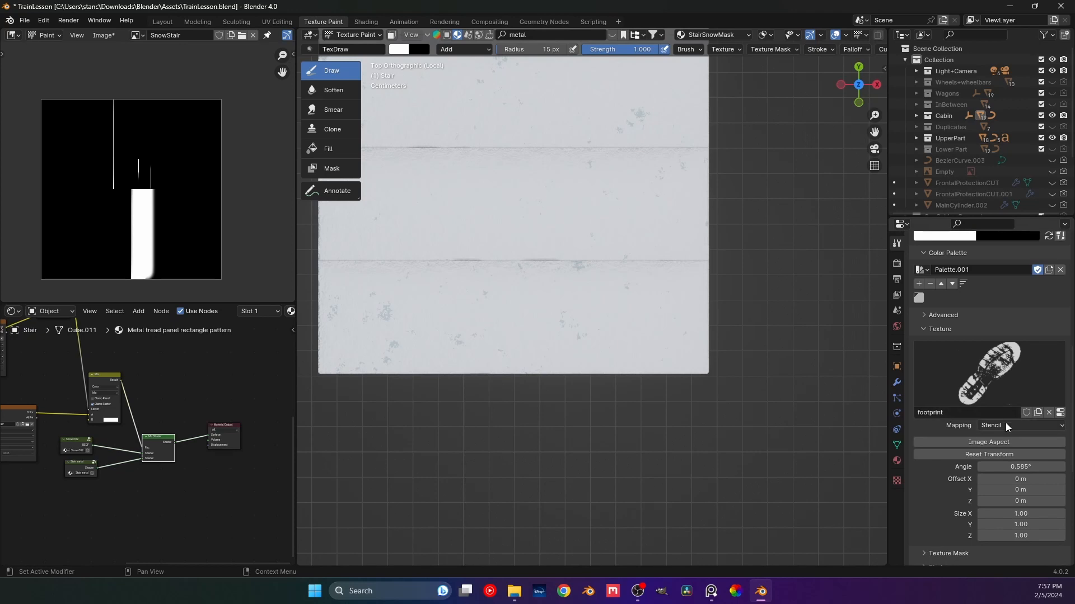
click(1006, 424)
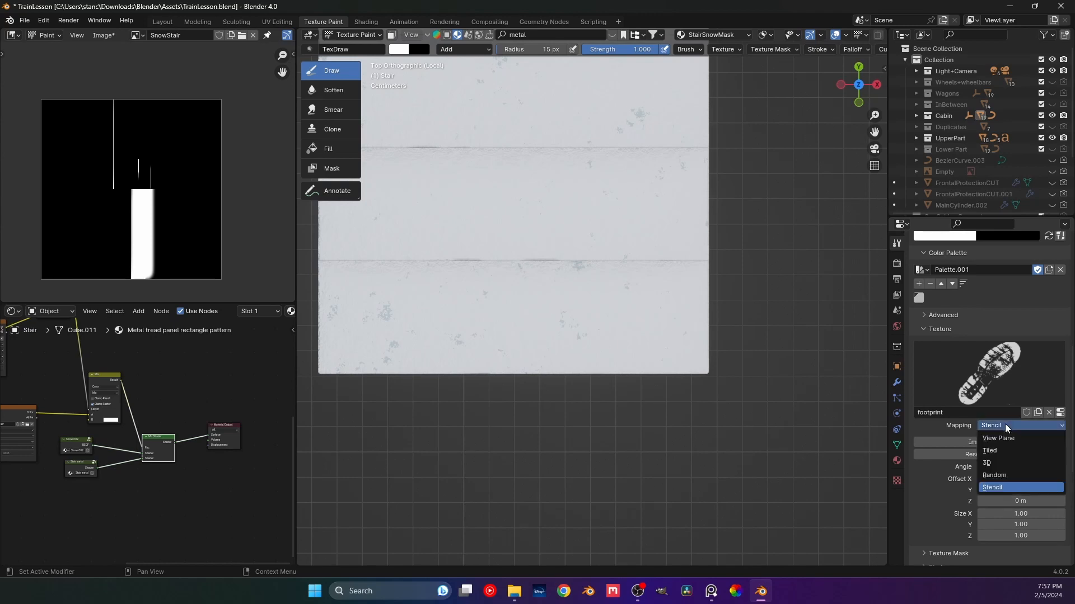
click(993, 473)
- Set the brush radius to 84 px and test the footprint texture on the lowest tread, undoing the trial strokes
mouse_move(576, 309)
mouse_down()
mouse_move(592, 314)
mouse_move(616, 381)
mouse_up()
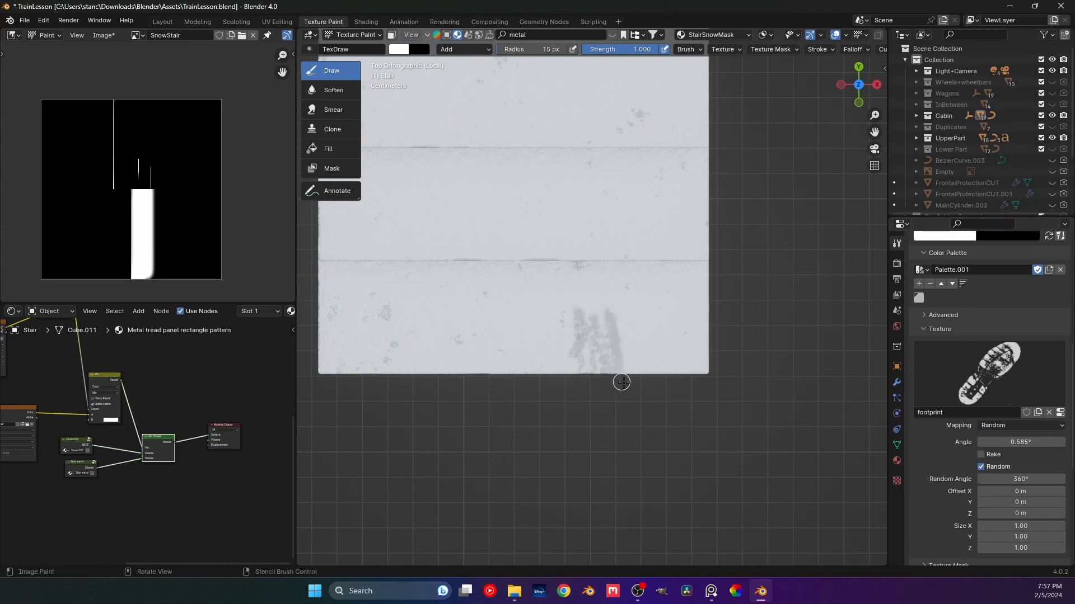
key(ctrl+z)
key(f)
click(629, 356)
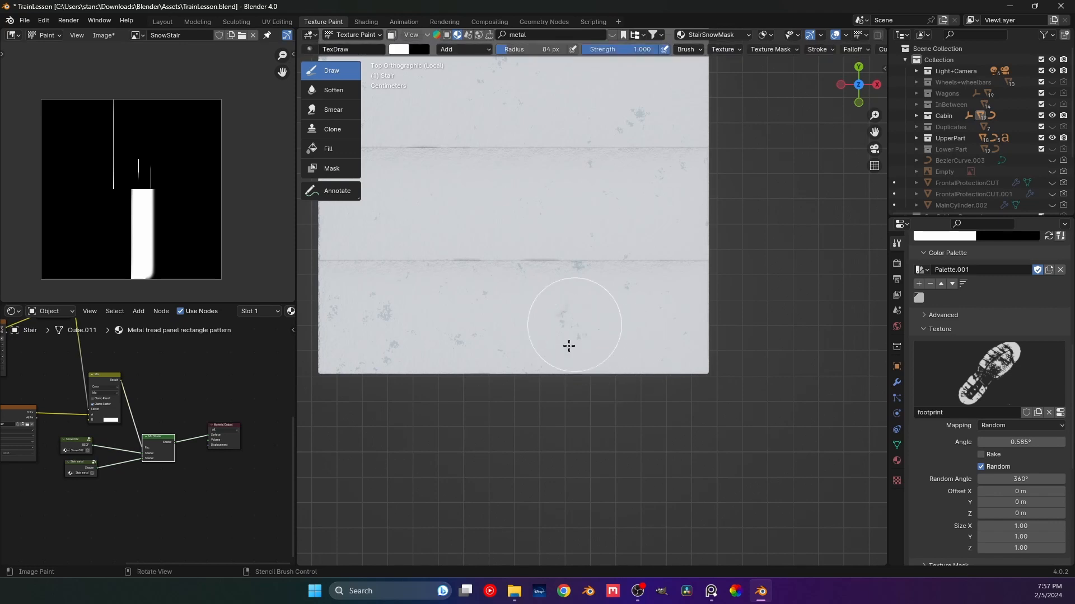
mouse_move(573, 337)
mouse_down()
mouse_move(593, 328)
mouse_move(640, 381)
mouse_up()
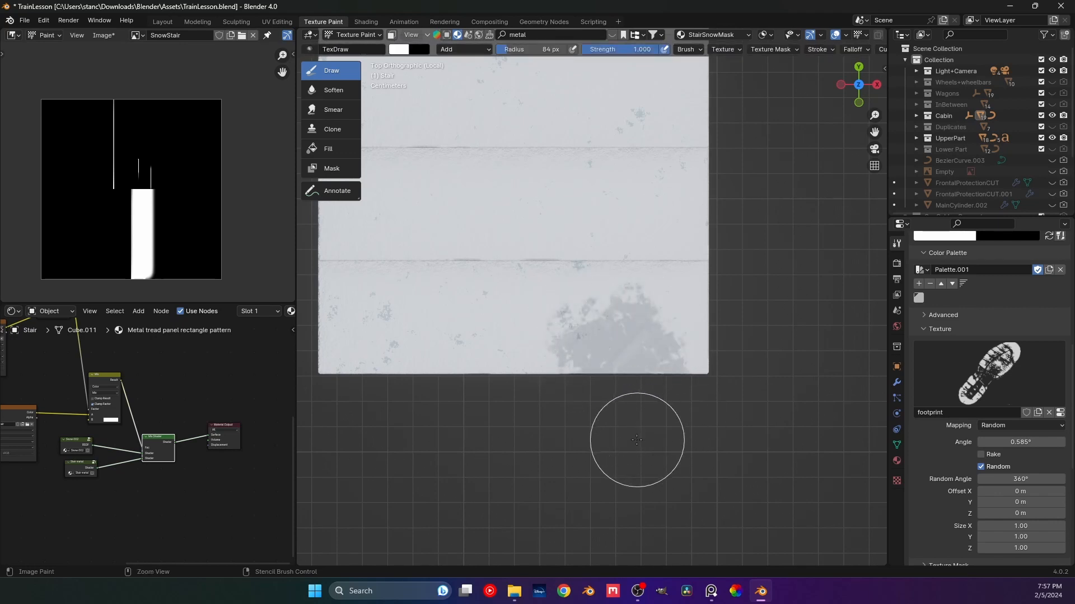
key(ctrl+z)
- Try another large footprint-textured stroke near the outer edge of the lowest tread and inspect it up close
mouse_move(581, 338)
mouse_down()
mouse_move(515, 369)
mouse_move(456, 377)
mouse_move(398, 345)
mouse_move(438, 432)
mouse_up()
middle_drag(516, 435, 607, 379)
scroll(1051, 342, up, 4)
scroll(1051, 342, up, 6)
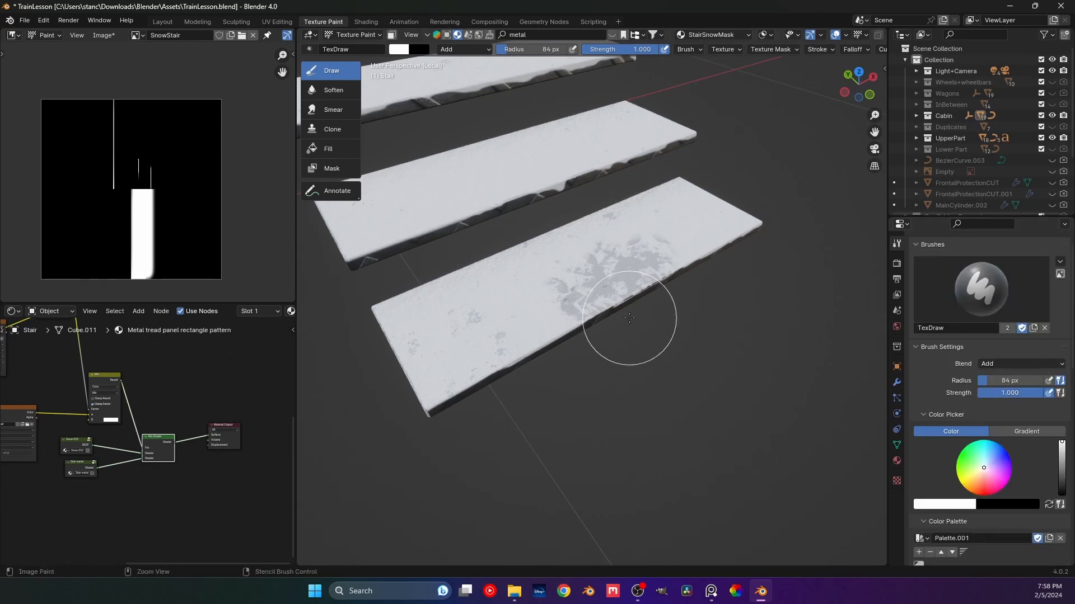
- Set the brush blend mode to Mix, test a stroke on the lowest tread and undo the trial strokes
click(989, 364)
click(959, 377)
mouse_move(540, 313)
mouse_down()
mouse_move(523, 312)
mouse_move(492, 354)
mouse_move(533, 391)
mouse_move(577, 378)
mouse_up()
key(ctrl+z)
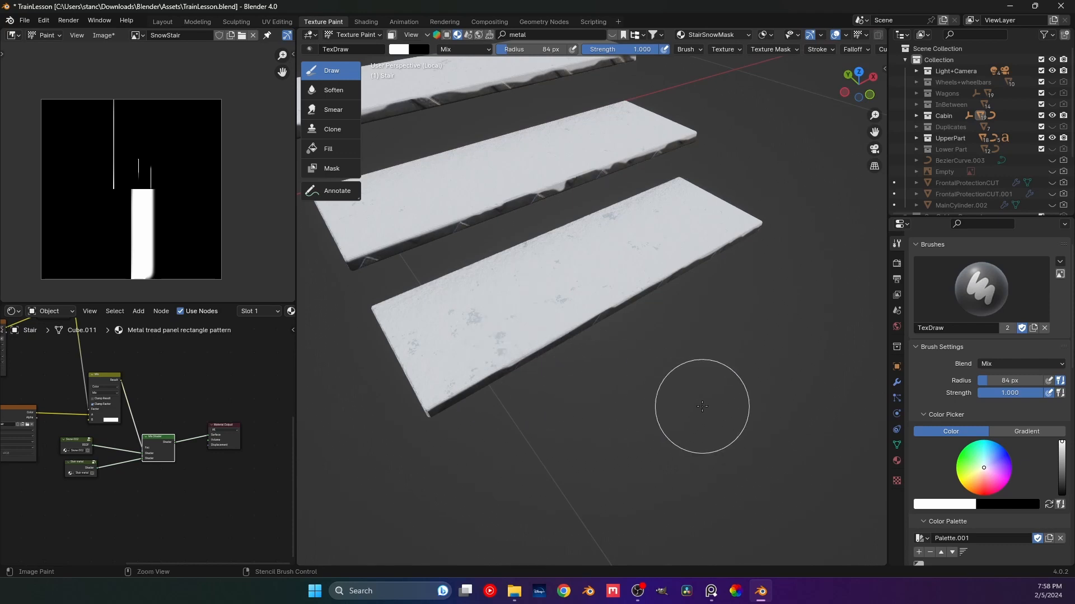
scroll(545, 384, down, 4)
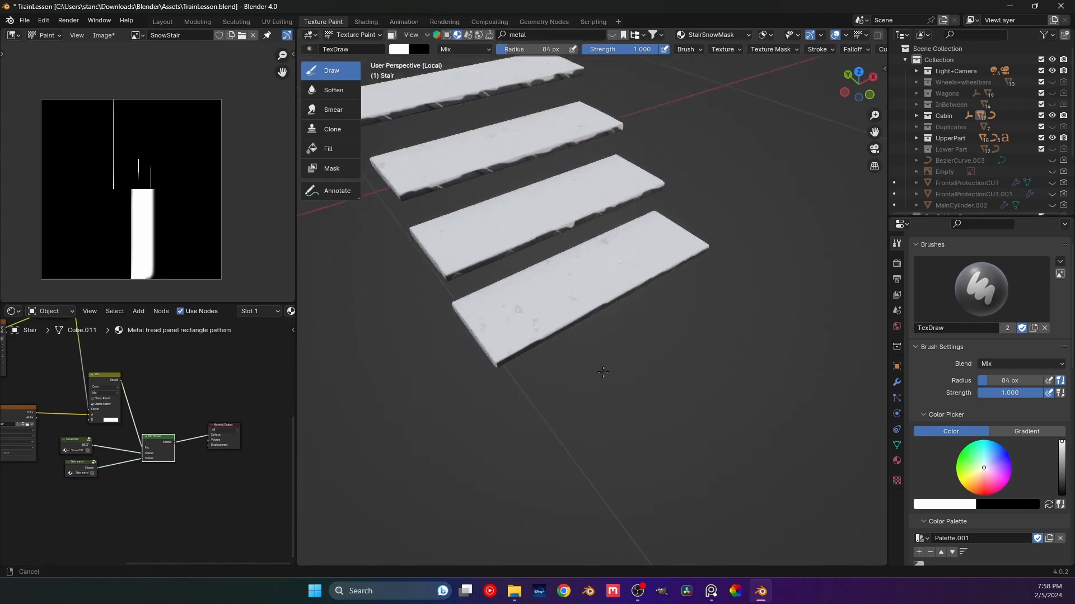
scroll(511, 368, up, 4)
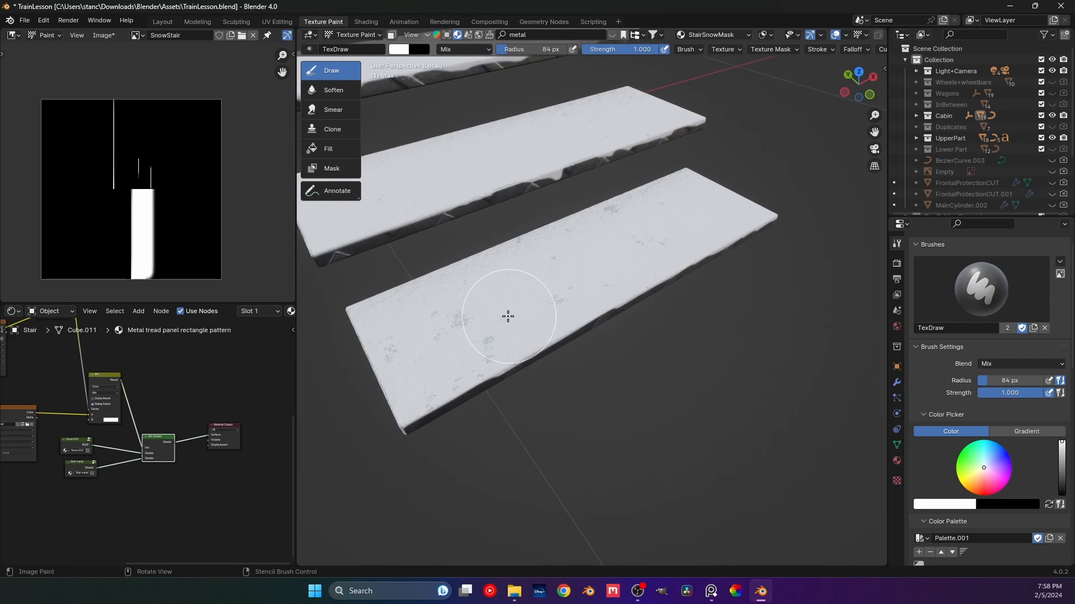
- Set the brush radius to 34 px, remove the footprint texture from the brush and test a stroke across the lowest tread, undoing it
key(f)
click(514, 315)
scroll(932, 405, down, 4)
scroll(1024, 448, down, 4)
click(957, 467)
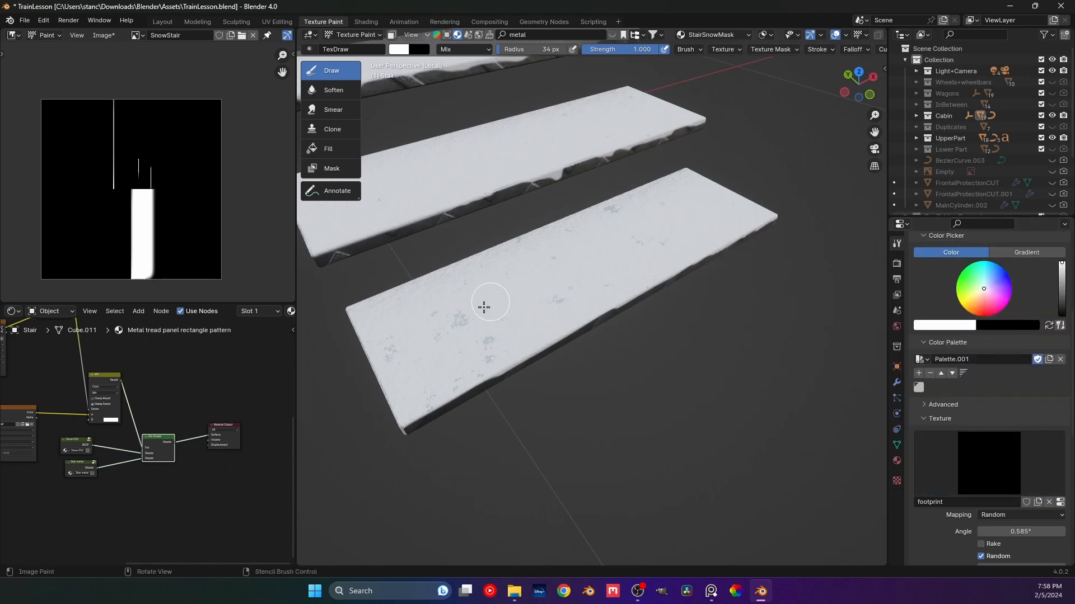
click(1049, 502)
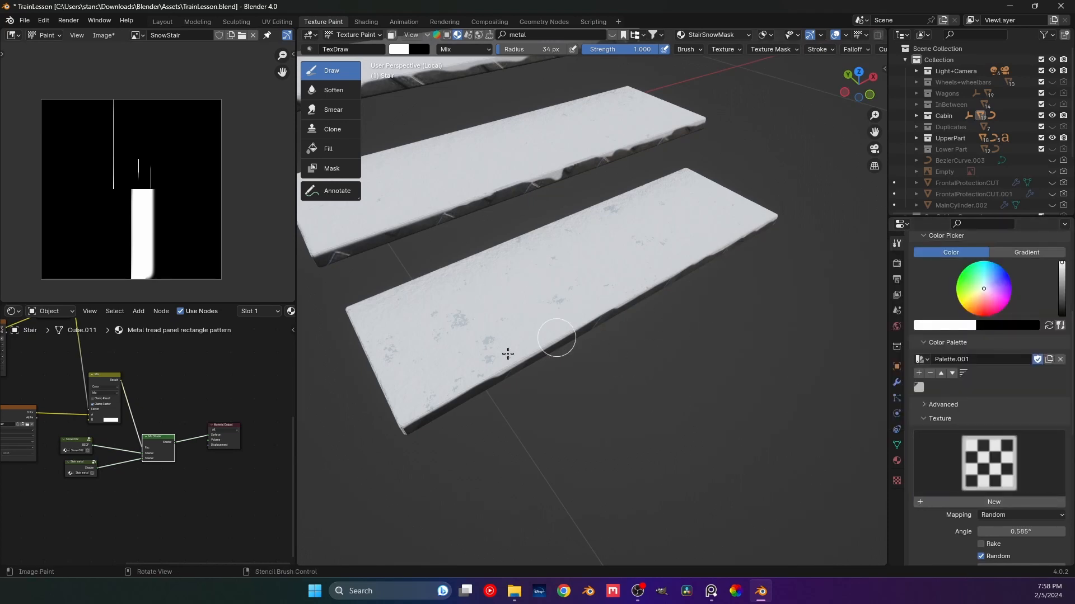
drag(470, 353, 638, 221)
key(ctrl+z)
- Set the brush blend mode to Add and test a short stroke on the lowest tread, undoing it
scroll(1015, 368, up, 5)
scroll(1011, 322, up, 3)
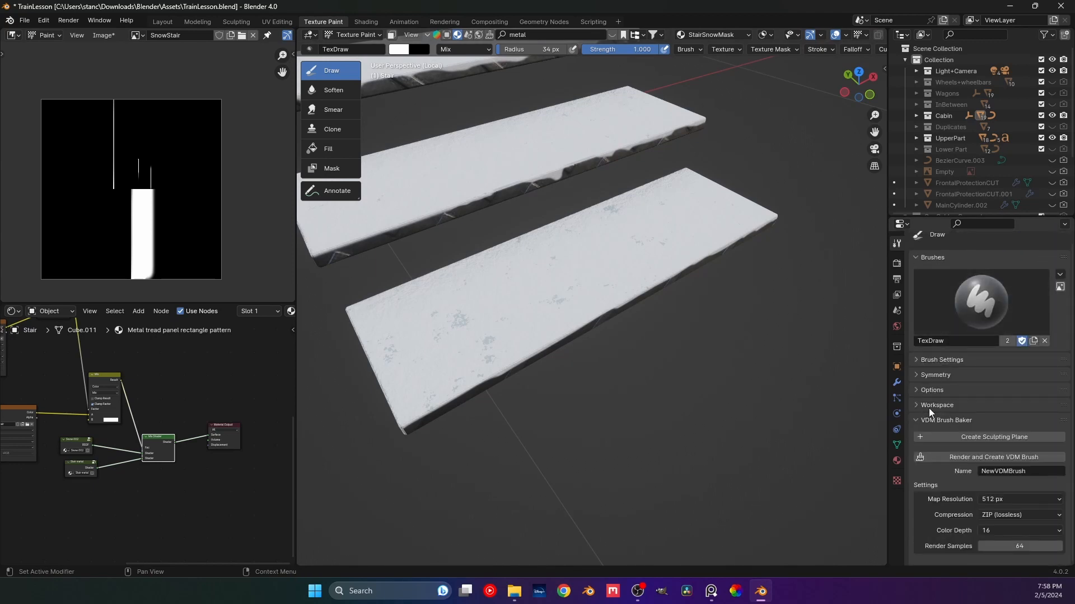
click(918, 360)
click(1010, 377)
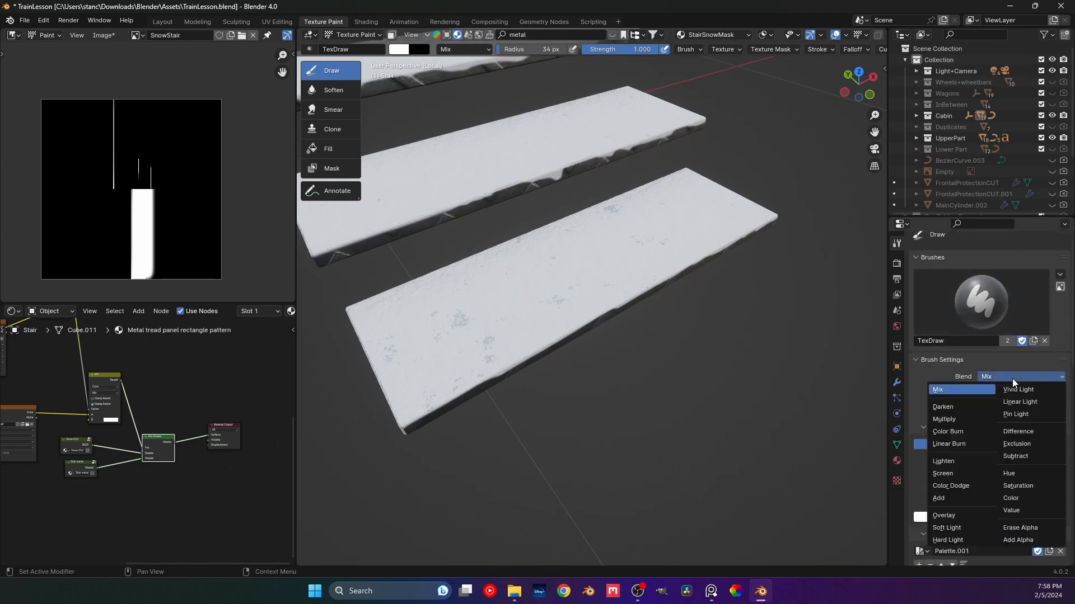
click(945, 498)
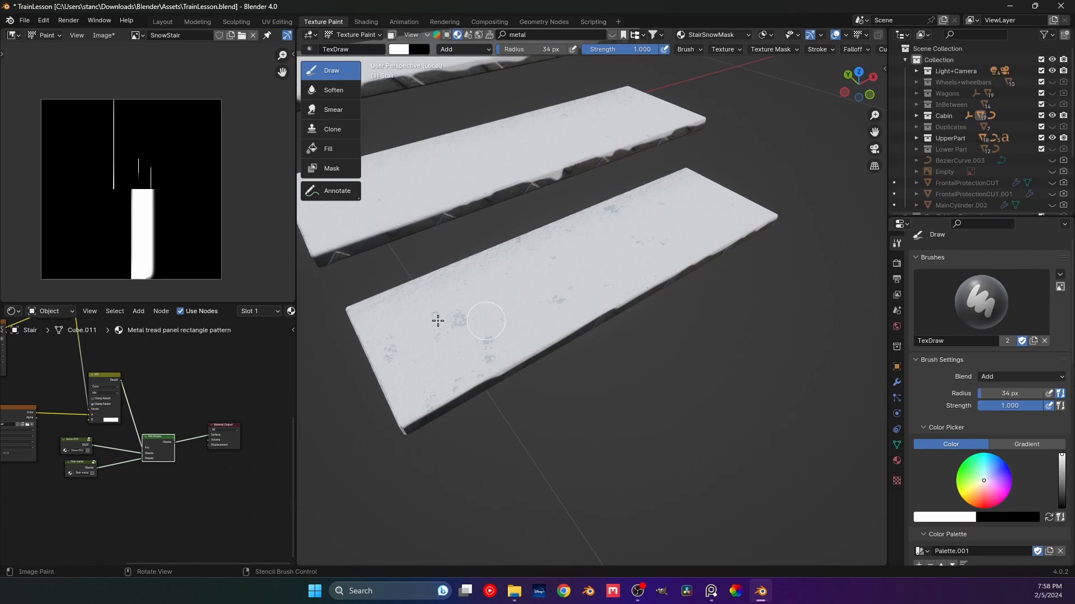
mouse_move(437, 316)
mouse_down()
mouse_move(492, 288)
mouse_move(469, 330)
mouse_up()
key(ctrl+z)
- Select the StairSnowMask image node in the stair material and preview the output of the Mix node it feeds
scroll(51, 504, up, 2)
mouse_move(84, 398)
middle_down()
mouse_move(115, 428)
mouse_move(145, 414)
middle_up()
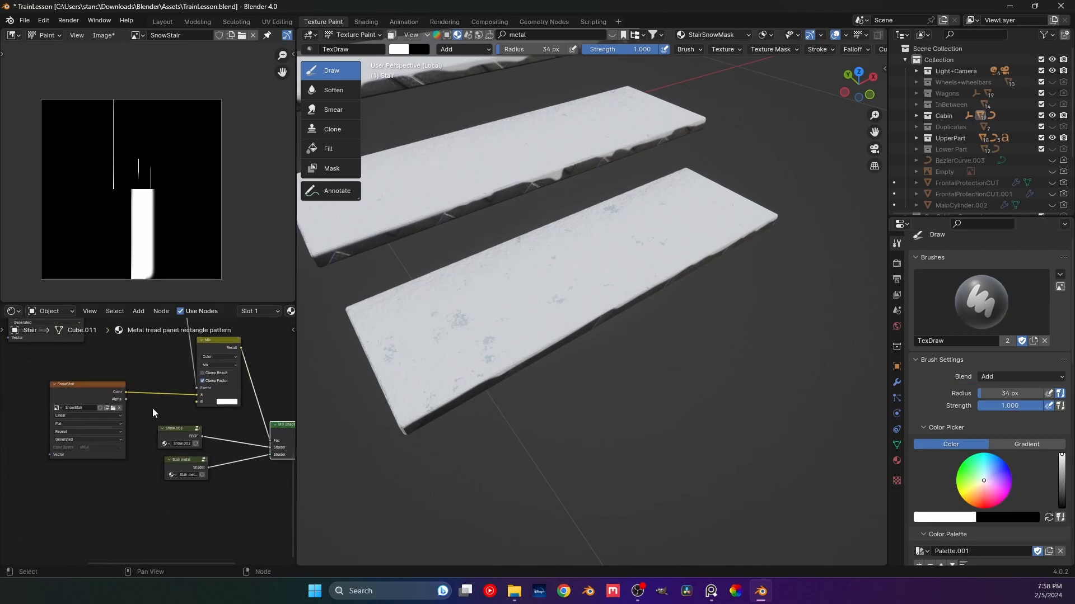
scroll(152, 408, down, 2)
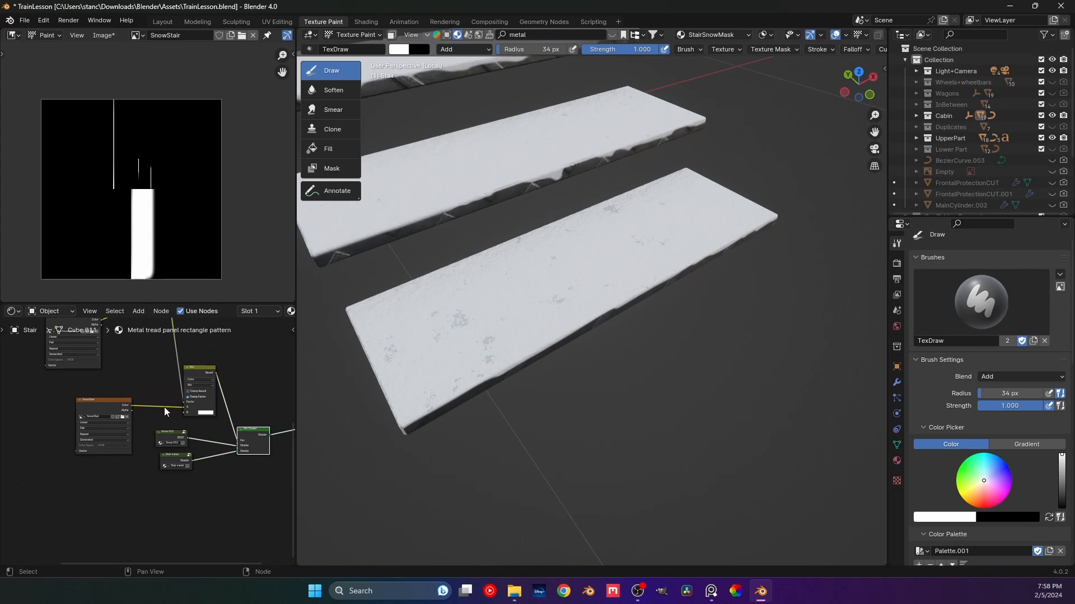
middle_drag(163, 407, 162, 473)
scroll(168, 424, down, 3)
middle_drag(71, 401, 148, 434)
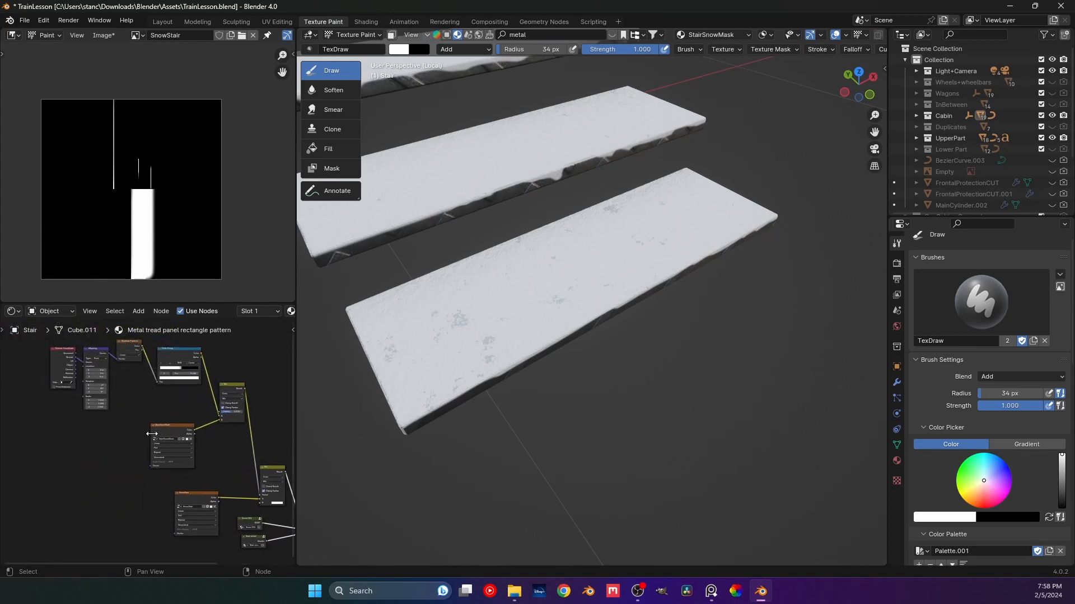
scroll(149, 433, up, 7)
click(173, 418)
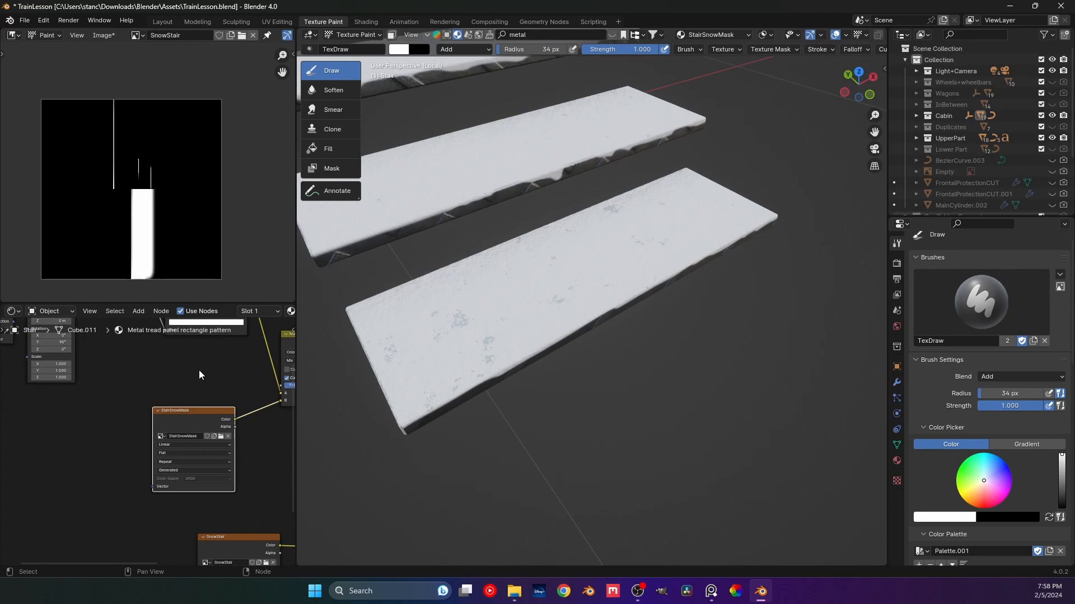
middle_drag(183, 399, 131, 414)
middle_drag(158, 371, 157, 394)
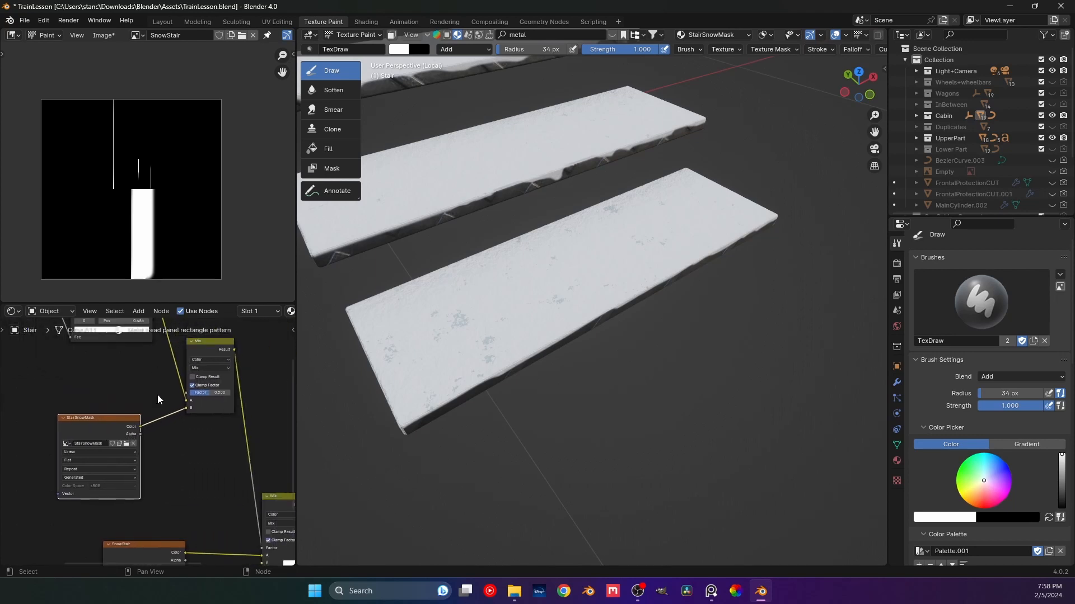
ctrl+shift+click(206, 350)
- Examine the previewed snow mask on the tops, sides and undersides of the stair treads
scroll(406, 331, down, 4)
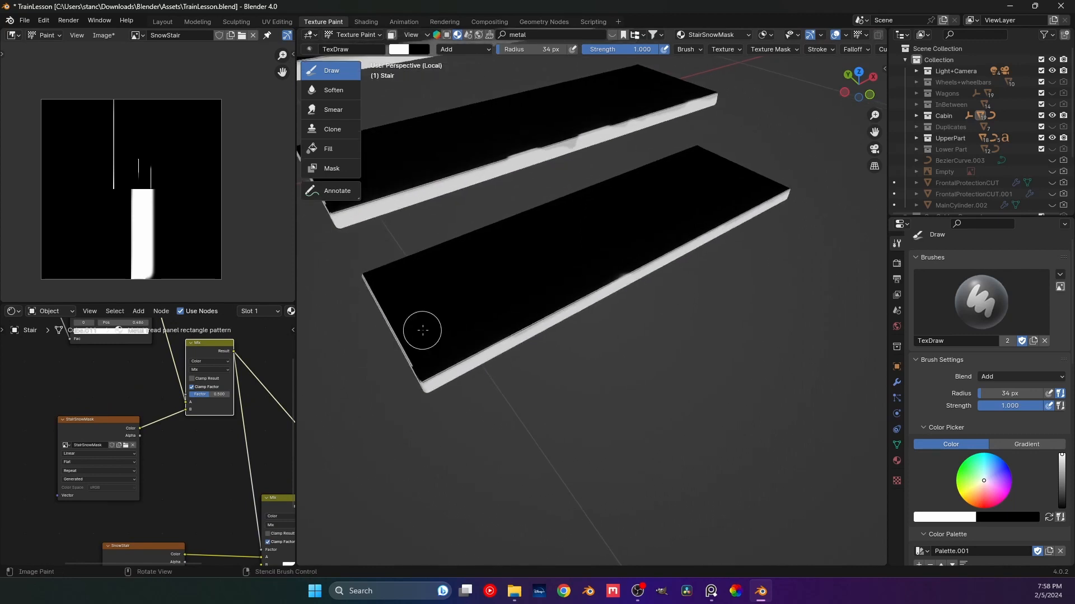
mouse_move(444, 314)
middle_down()
mouse_move(506, 265)
mouse_move(449, 322)
mouse_move(533, 334)
mouse_move(504, 331)
mouse_move(563, 261)
mouse_move(642, 396)
middle_up()
scroll(447, 335, down, 3)
drag(629, 333, 605, 434)
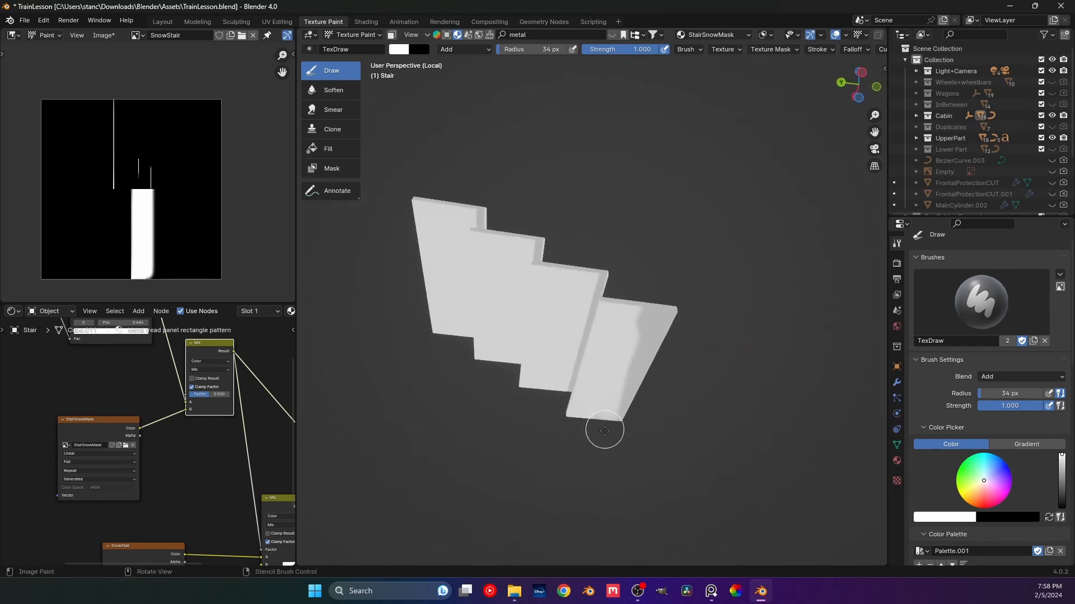
mouse_move(626, 329)
mouse_down()
mouse_move(626, 394)
mouse_move(653, 331)
mouse_move(643, 314)
mouse_move(663, 314)
mouse_move(648, 337)
mouse_up()
middle_drag(648, 337, 611, 409)
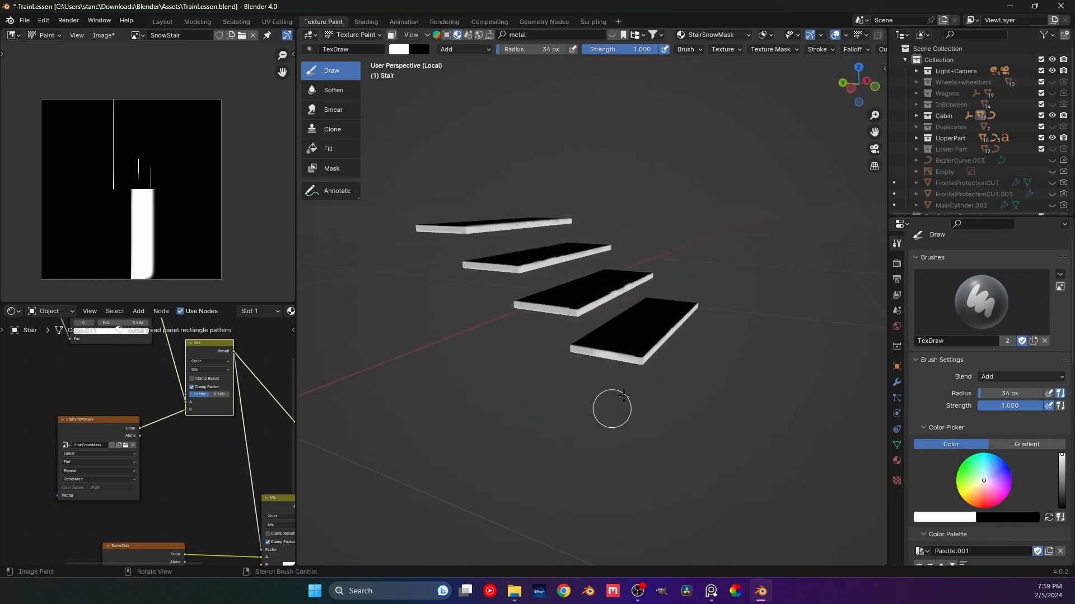
- Preview the second Mix node, which receives the SnowStair image, and examine the mask on the treads up close
scroll(227, 431, down, 4)
middle_drag(237, 462, 145, 403)
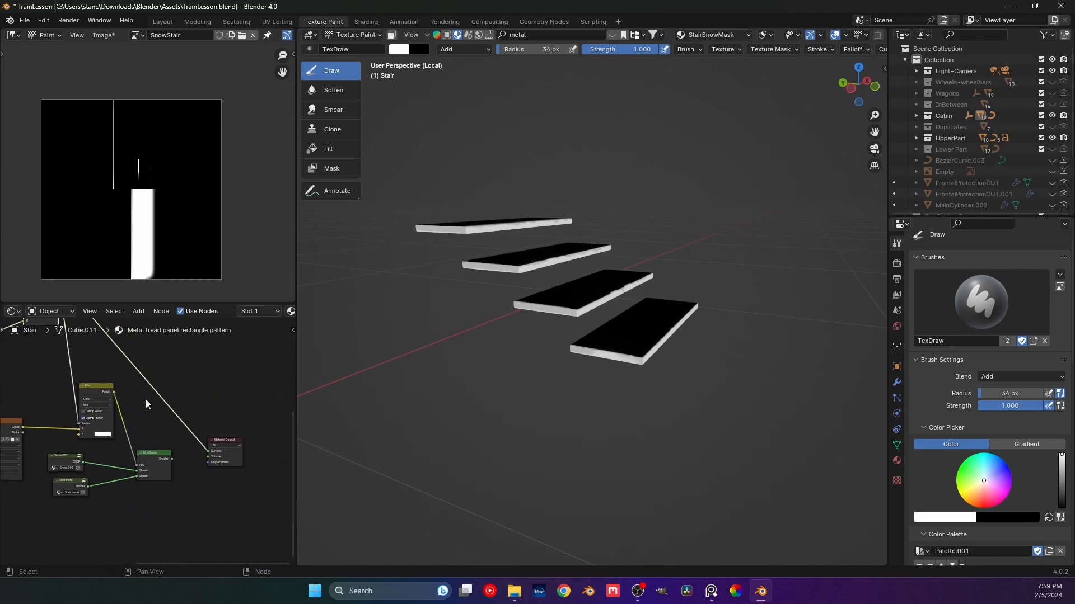
ctrl+shift+click(89, 387)
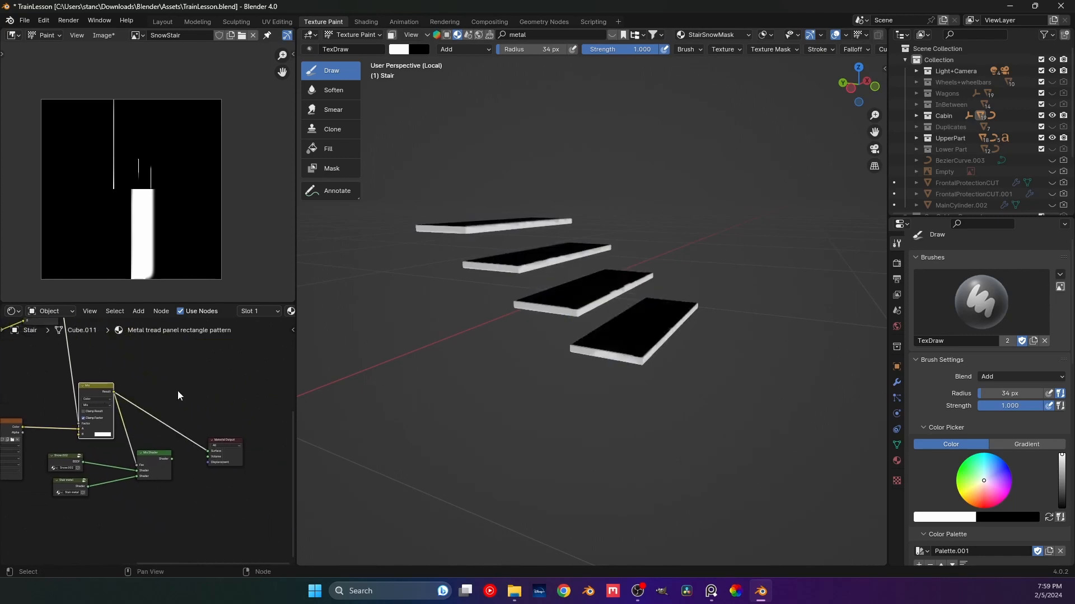
scroll(513, 341, up, 3)
middle_drag(512, 341, 513, 408)
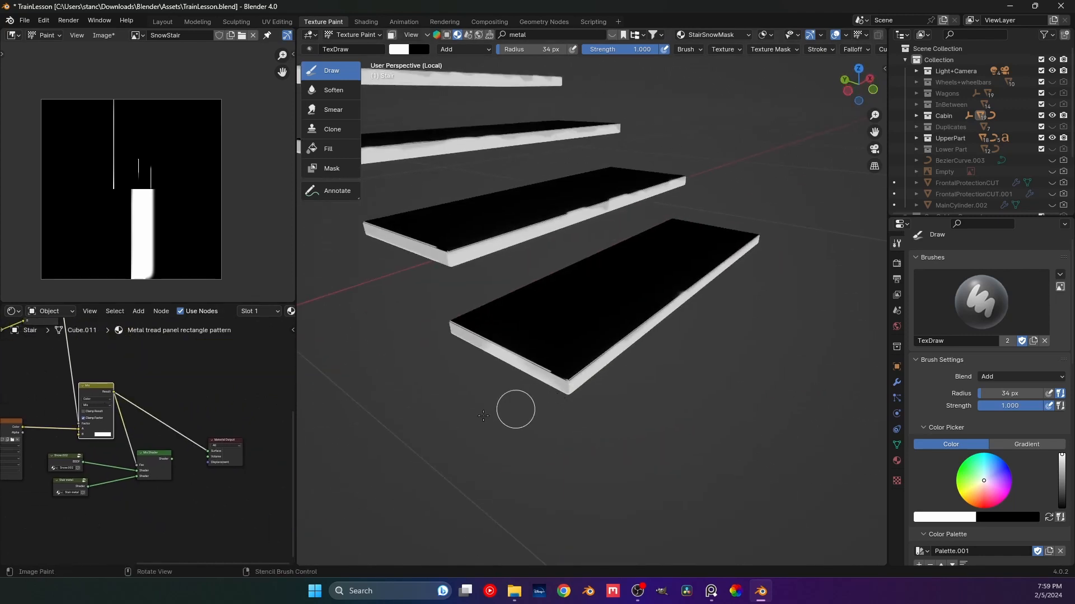
- Reconnect the Mix Shader to the material output and examine the shaded treads from below and behind
ctrl+shift+click(162, 470)
middle_drag(537, 358, 553, 383)
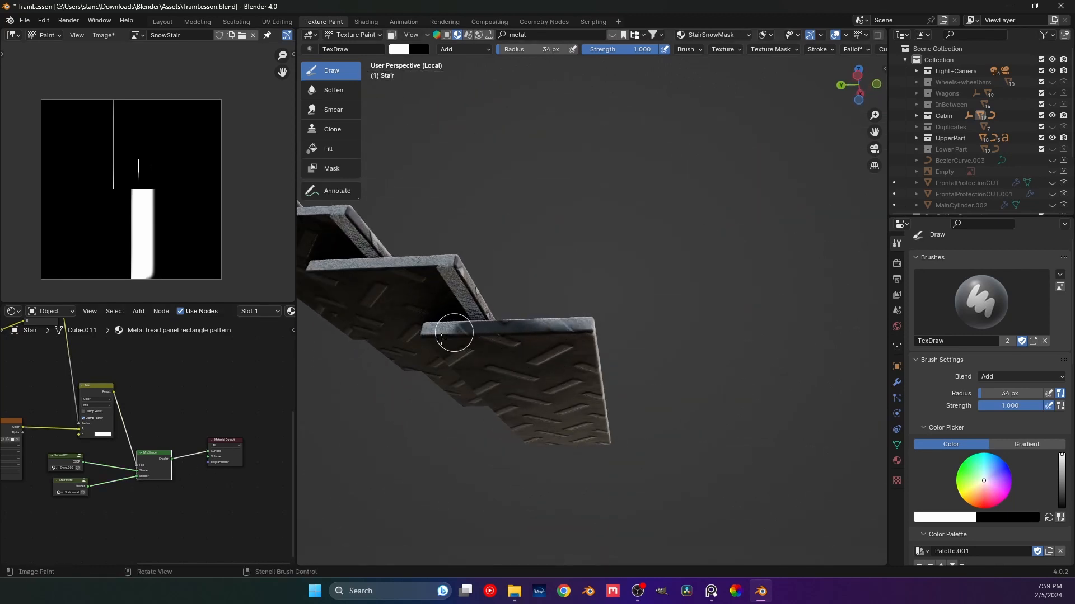
middle_drag(487, 397, 609, 366)
- Select the StairSnowMask image node and show the StairSnowMask image in the image editor
click(3, 421)
middle_drag(7, 424, 142, 424)
scroll(123, 368, up, 2)
middle_drag(118, 359, 126, 399)
scroll(126, 398, up, 2)
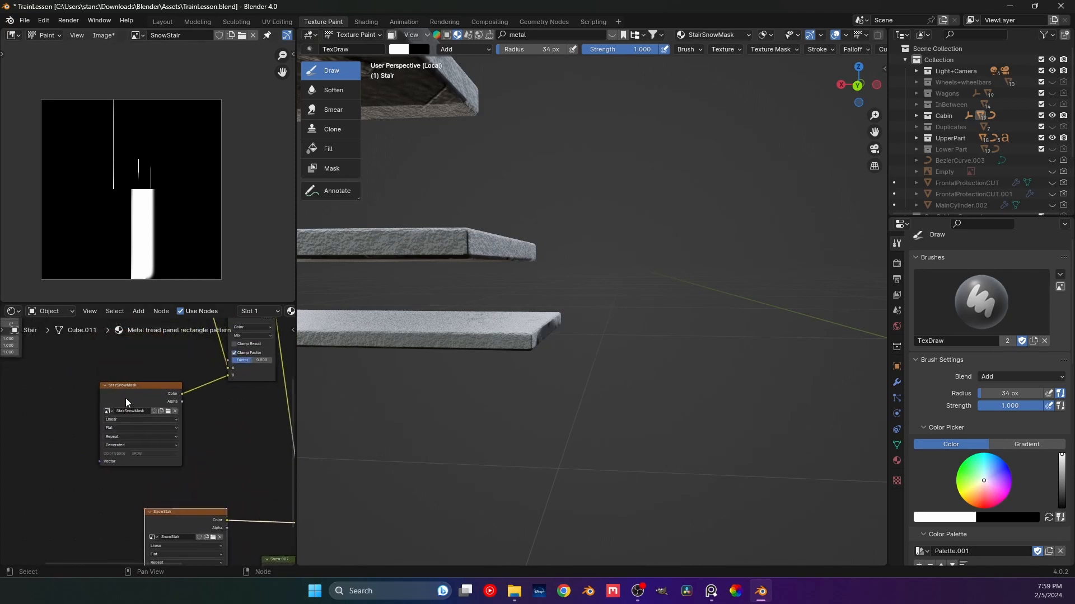
click(126, 399)
click(137, 35)
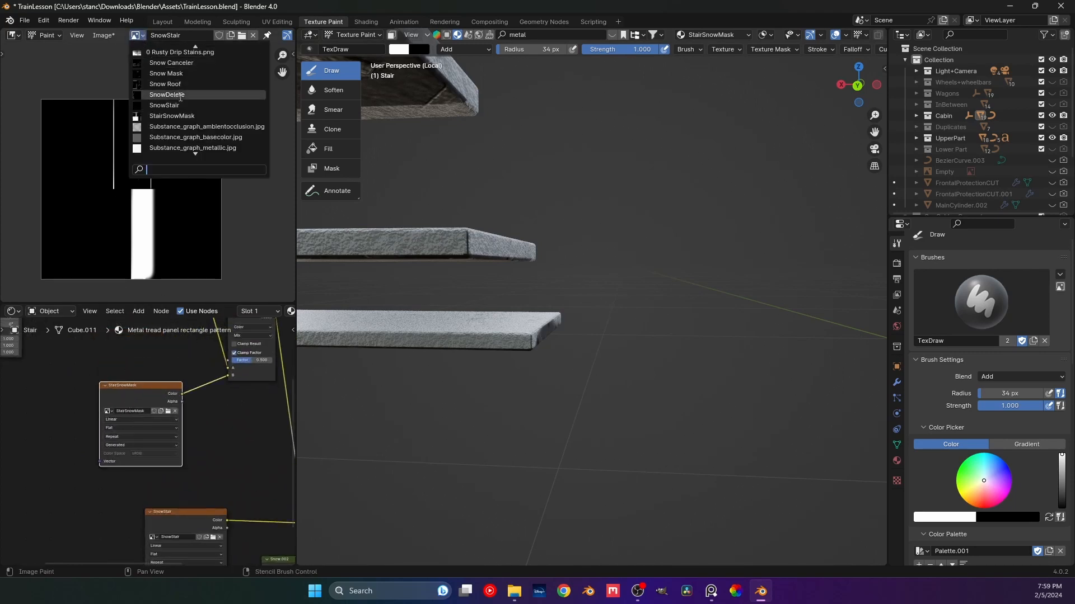
click(156, 109)
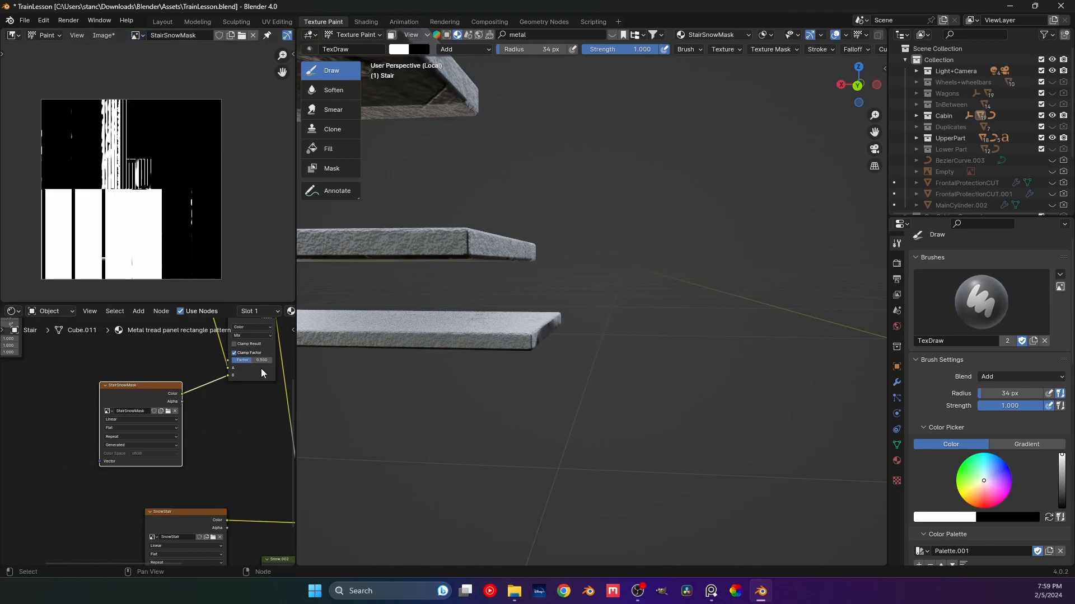
- Paint a stroke along one end of the lowest tread's rear side to clear its snow
middle_drag(498, 346, 611, 338)
mouse_move(636, 328)
mouse_down()
mouse_move(621, 319)
mouse_move(521, 331)
mouse_up()
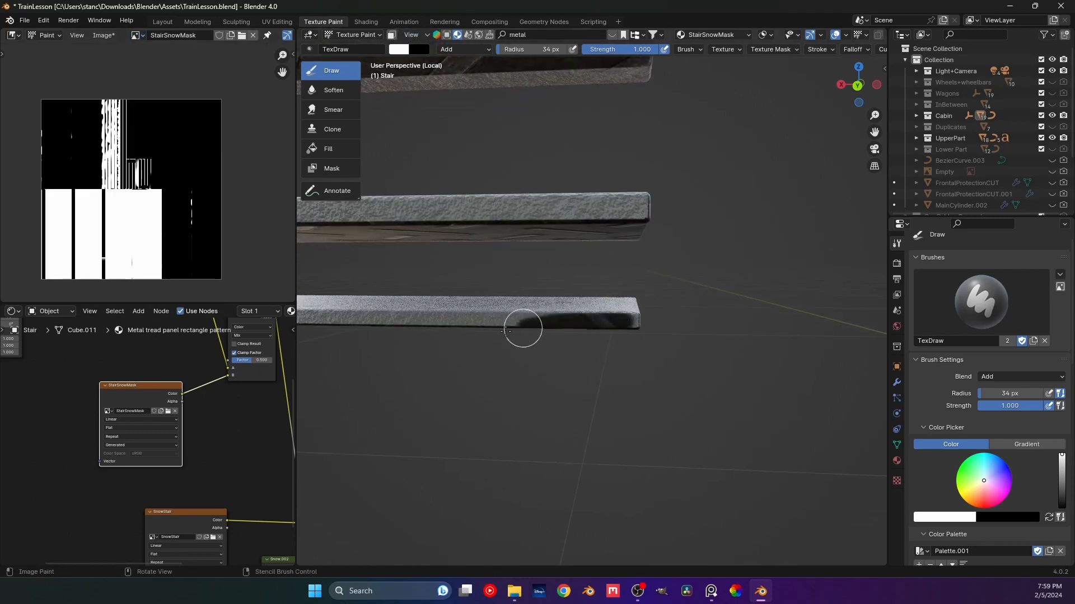
mouse_move(485, 351)
middle_down()
mouse_move(615, 352)
mouse_move(303, 325)
middle_up()
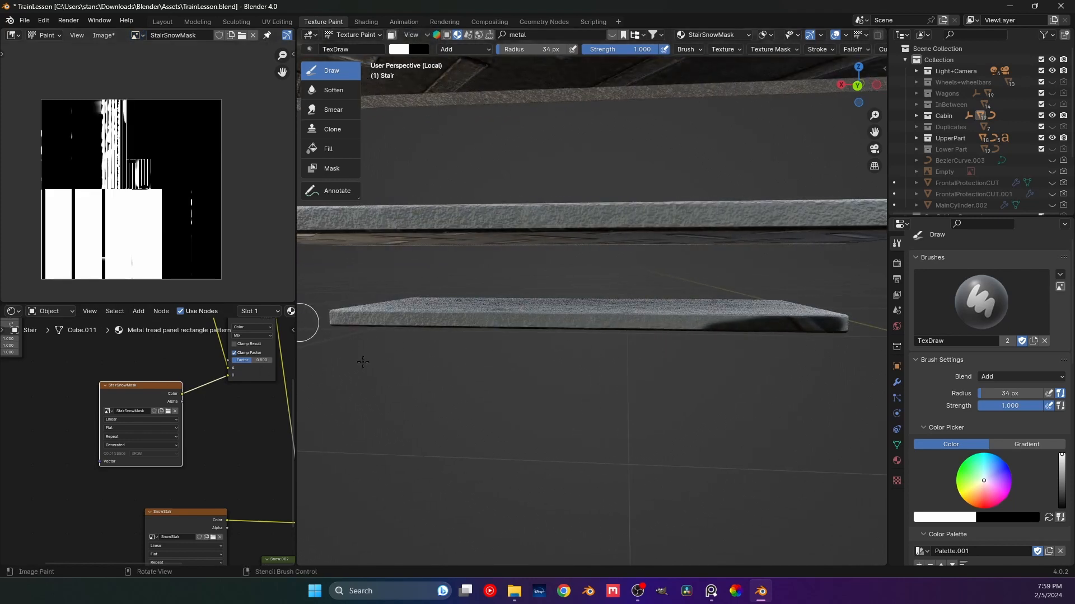
- Make the SnowStair image node the active paint target and show the SnowStair image in the image editor
mouse_move(450, 392)
middle_down()
mouse_move(363, 358)
mouse_move(427, 319)
mouse_move(506, 362)
mouse_move(461, 341)
mouse_move(607, 363)
mouse_move(475, 377)
middle_up()
scroll(244, 472, down, 2)
click(166, 503)
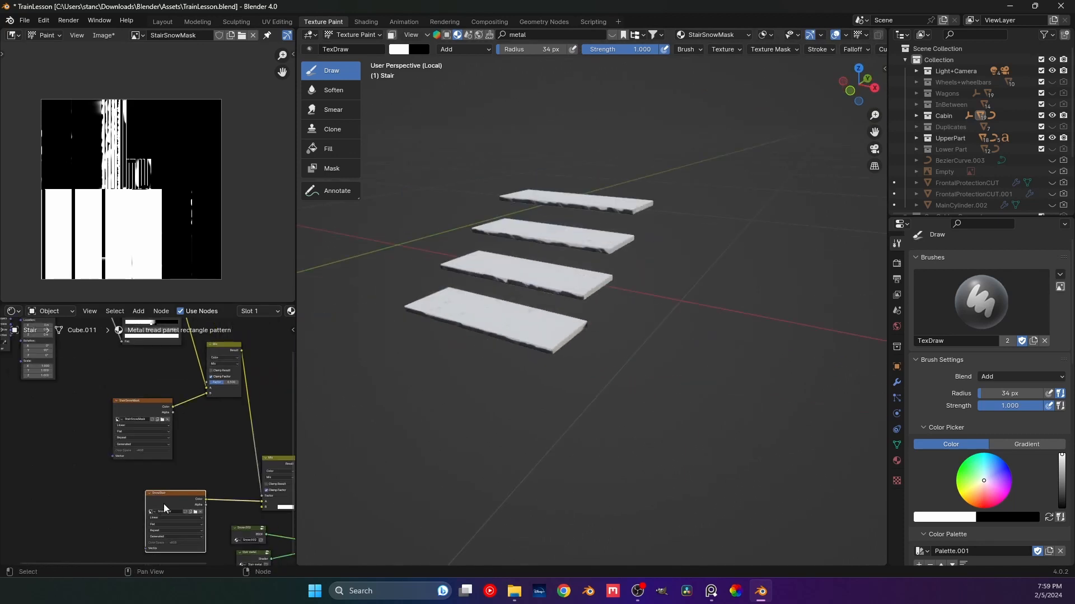
click(137, 36)
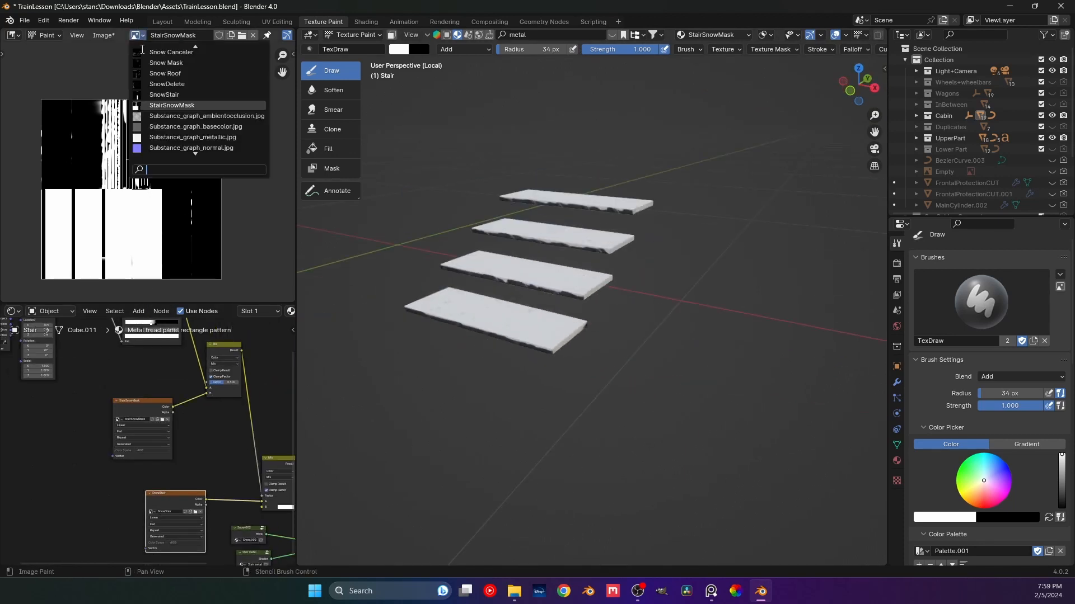
click(167, 104)
- Try a stroke on the SnowStair image along the lowest tread's front edge and undo it
scroll(476, 325, up, 6)
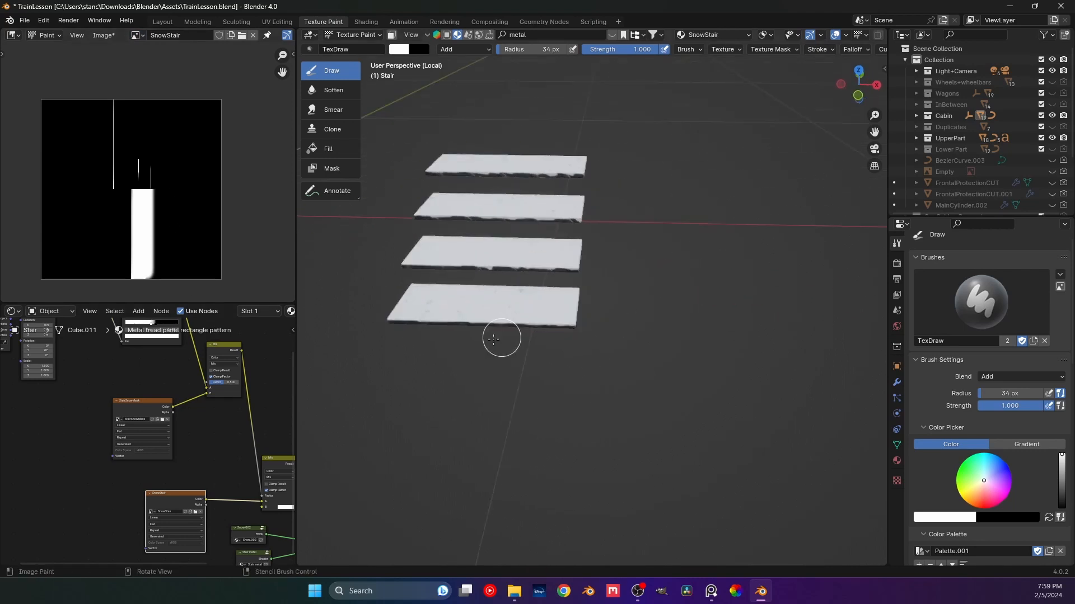
drag(394, 328, 457, 335)
shift+middle_drag(457, 334, 530, 327)
key(ctrl+z)
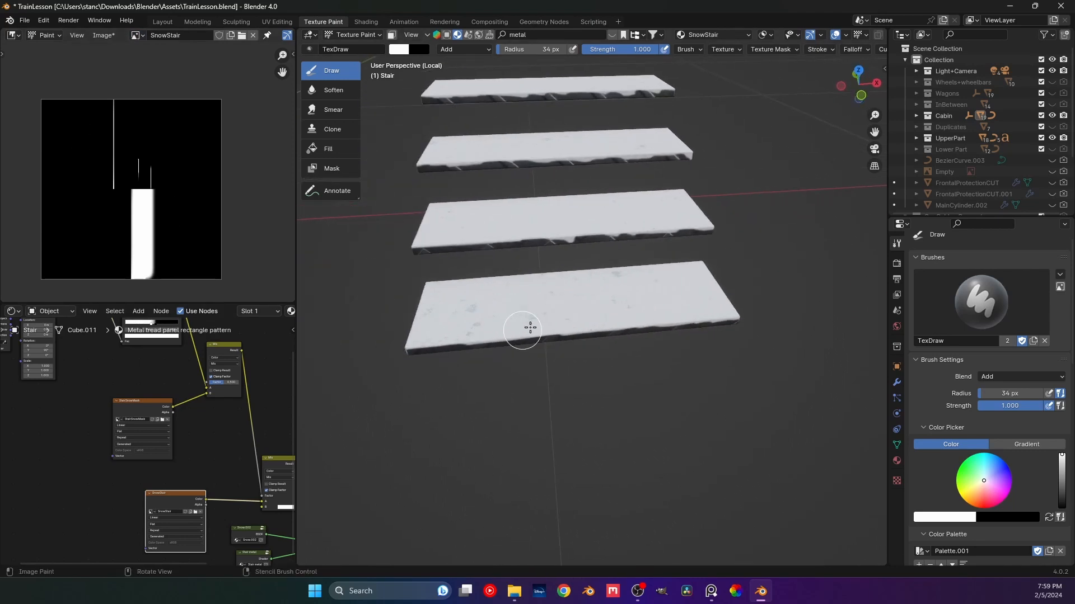
- Reassign the footprint texture to the brush and load the image shoe shape.com.png into it
scroll(1009, 427, down, 12)
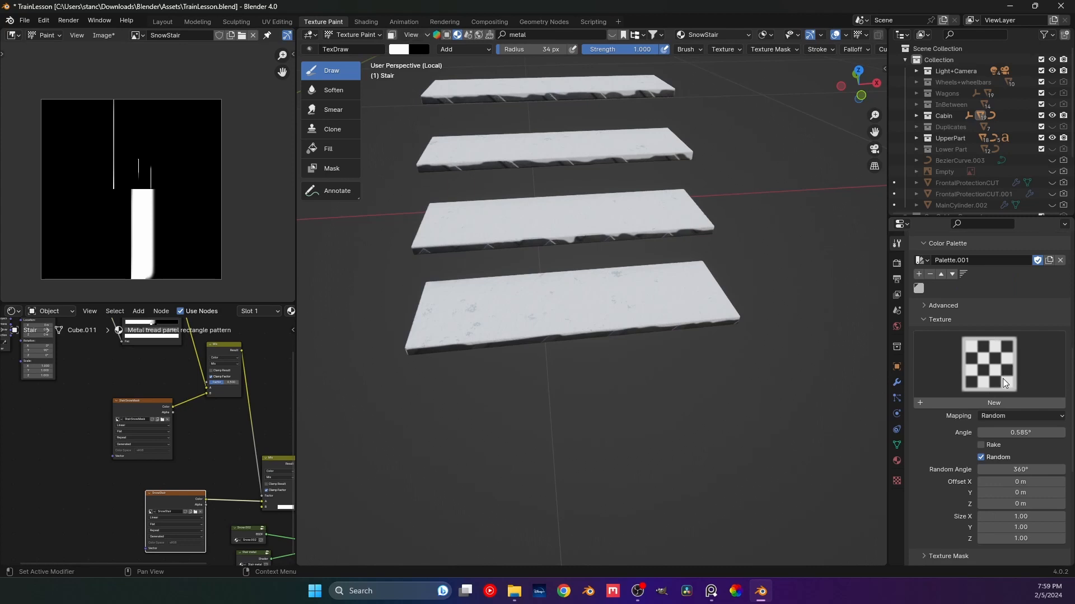
click(1003, 375)
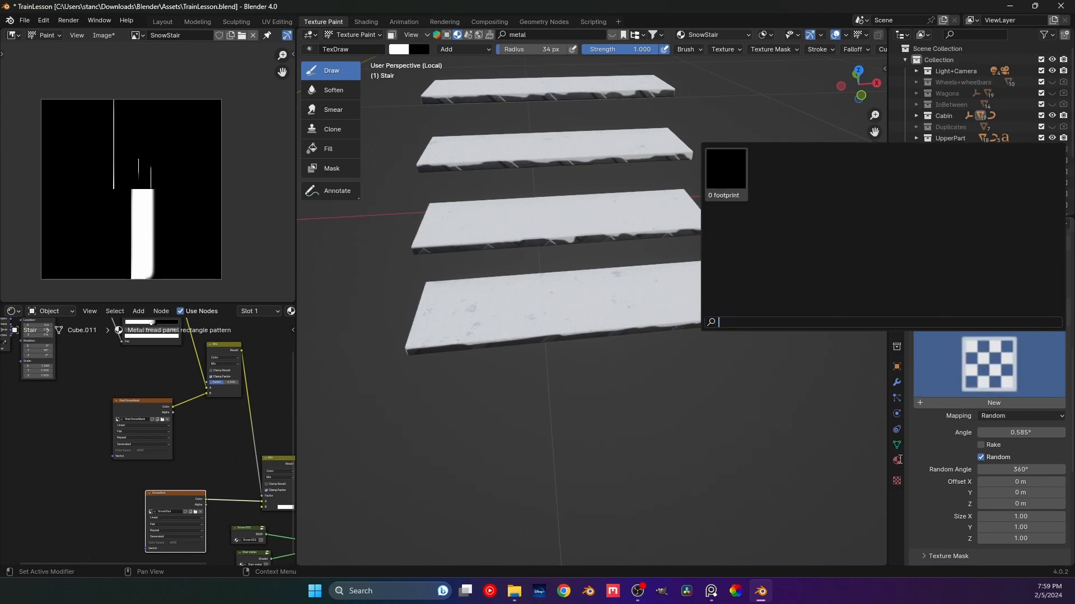
click(895, 481)
click(916, 278)
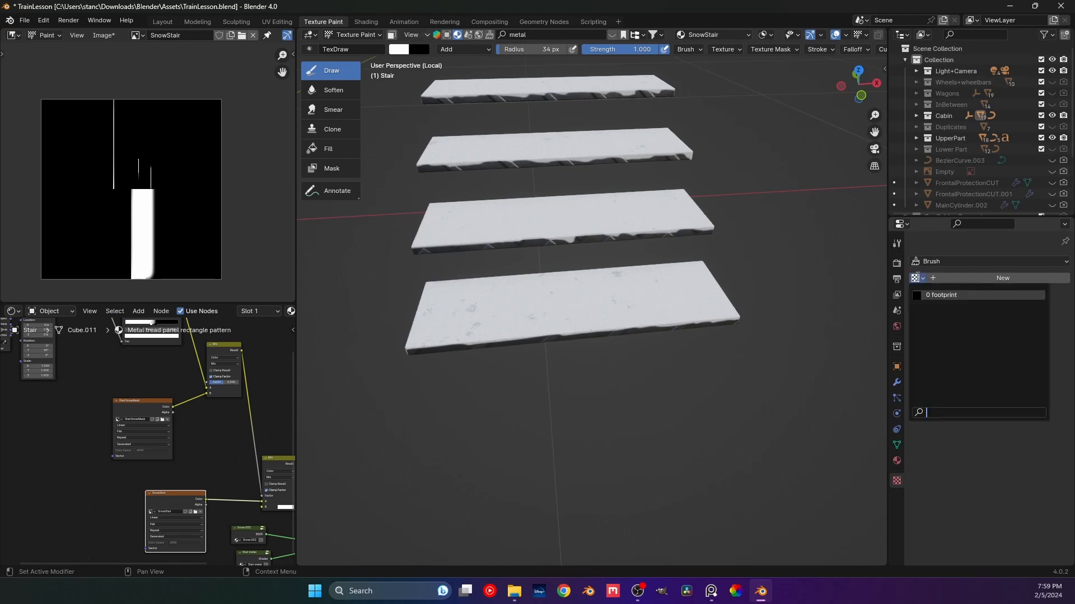
click(946, 295)
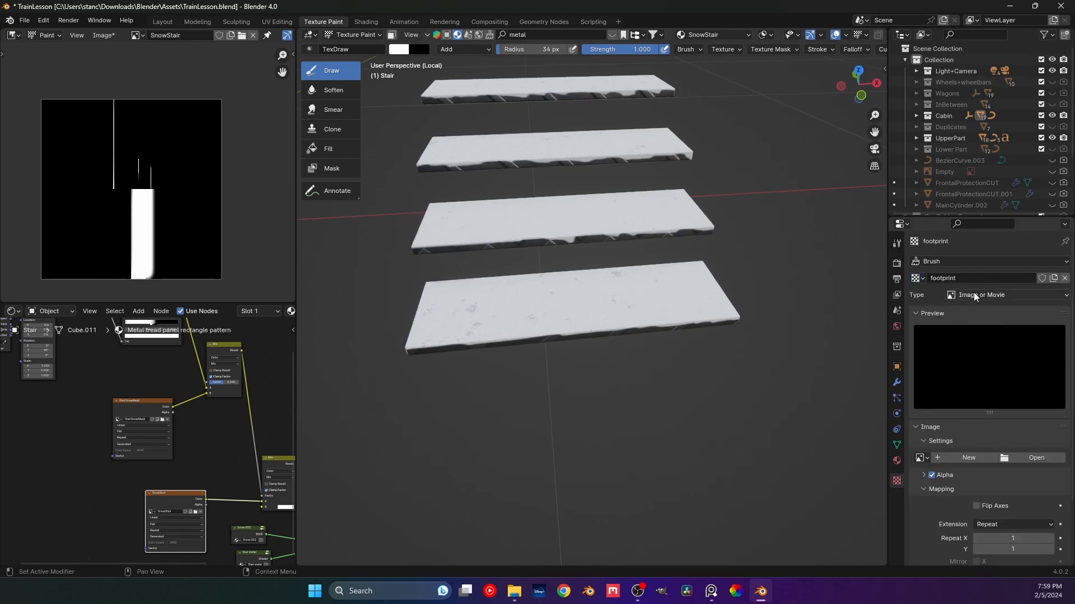
click(1025, 457)
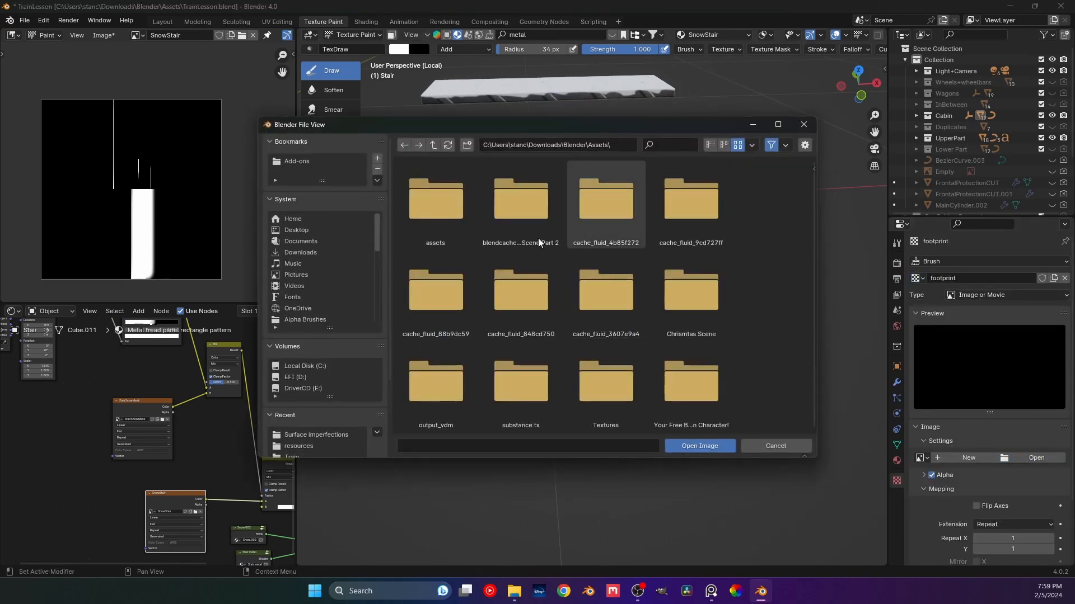
click(324, 434)
double_click(587, 224)
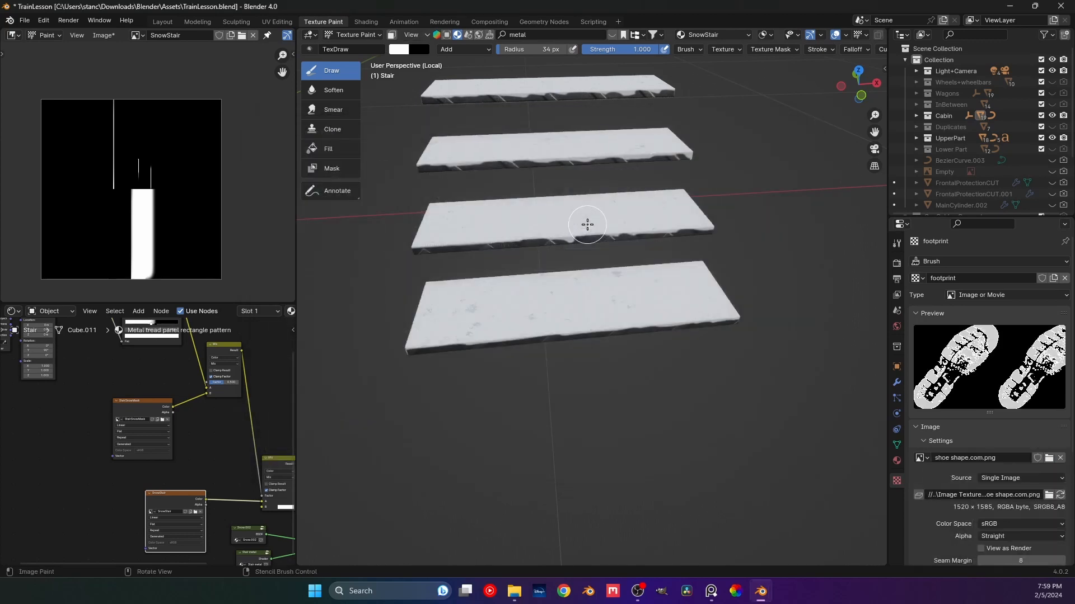
- Test the footprint texture on the lowest tread, set the brush radius to 83 px and undo the trial strokes
scroll(520, 330, up, 3)
middle_drag(546, 355, 531, 386)
click(898, 244)
scroll(968, 476, down, 10)
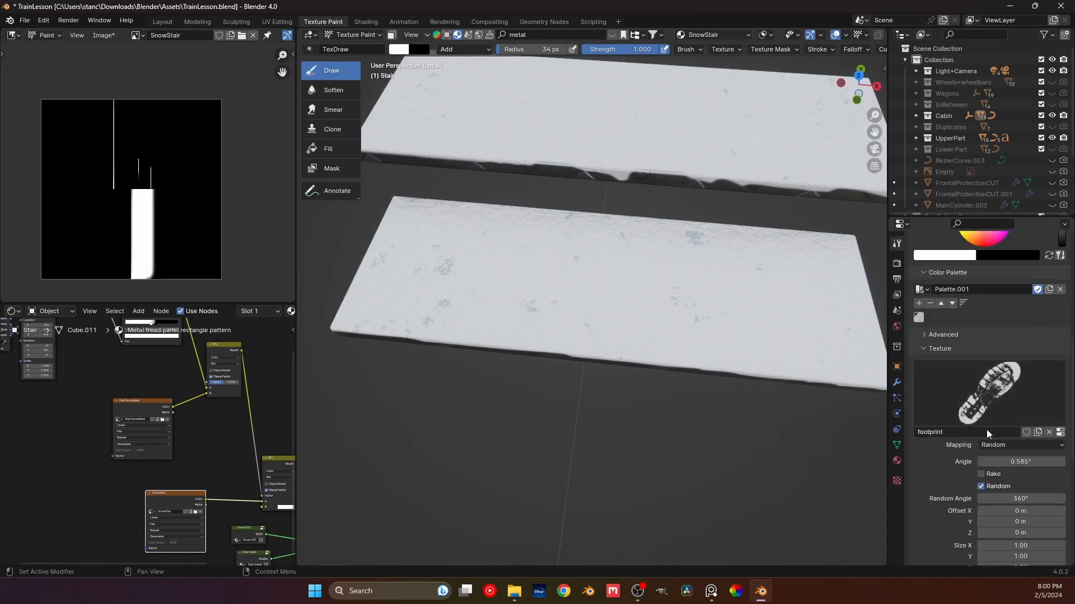
middle_drag(613, 372, 539, 336)
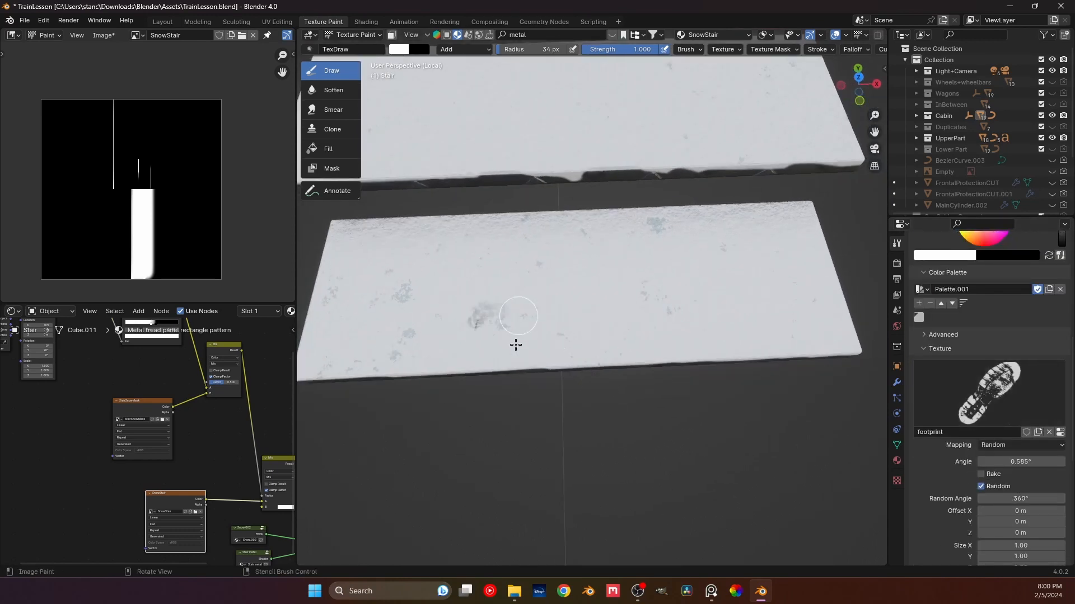
drag(516, 345, 642, 318)
key(f)
click(561, 317)
key(ctrl+z)
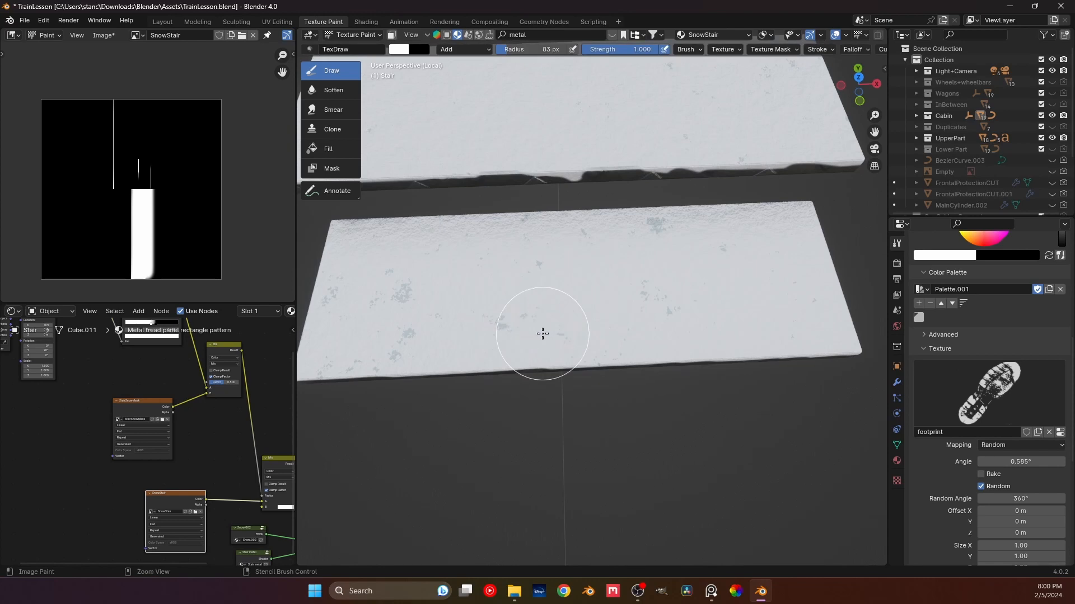
- Stamp several footprints across the snow on the lowest tread and the tread just above it
mouse_move(412, 288)
mouse_down()
mouse_move(408, 331)
mouse_move(496, 259)
mouse_move(571, 271)
mouse_move(678, 257)
mouse_move(628, 360)
mouse_move(479, 352)
mouse_move(570, 364)
mouse_up()
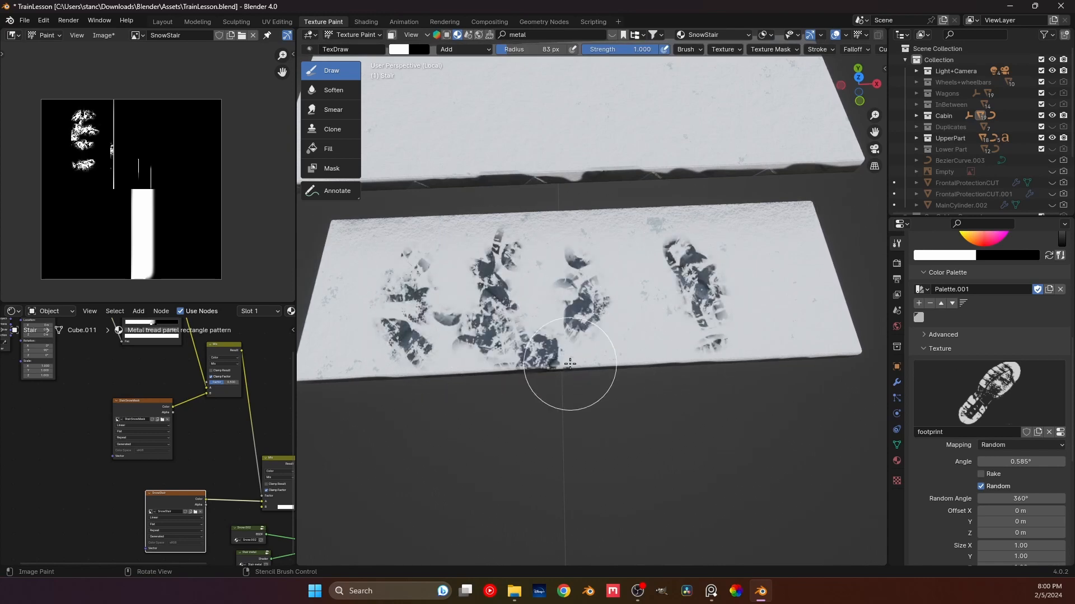
scroll(570, 364, down, 5)
mouse_move(489, 242)
mouse_down()
mouse_move(490, 274)
mouse_move(547, 265)
mouse_up()
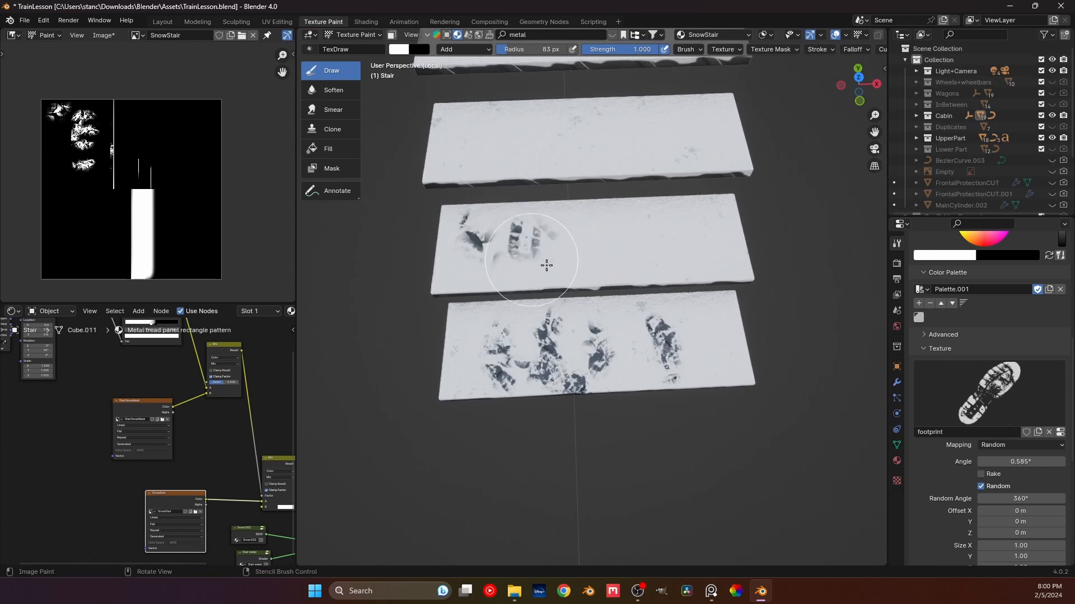
click(548, 254)
click(642, 244)
click(713, 252)
- Stamp footprints across the snow on the two upper treads of the stairs
scroll(683, 280, down, 2)
shift+middle_drag(515, 210, 588, 253)
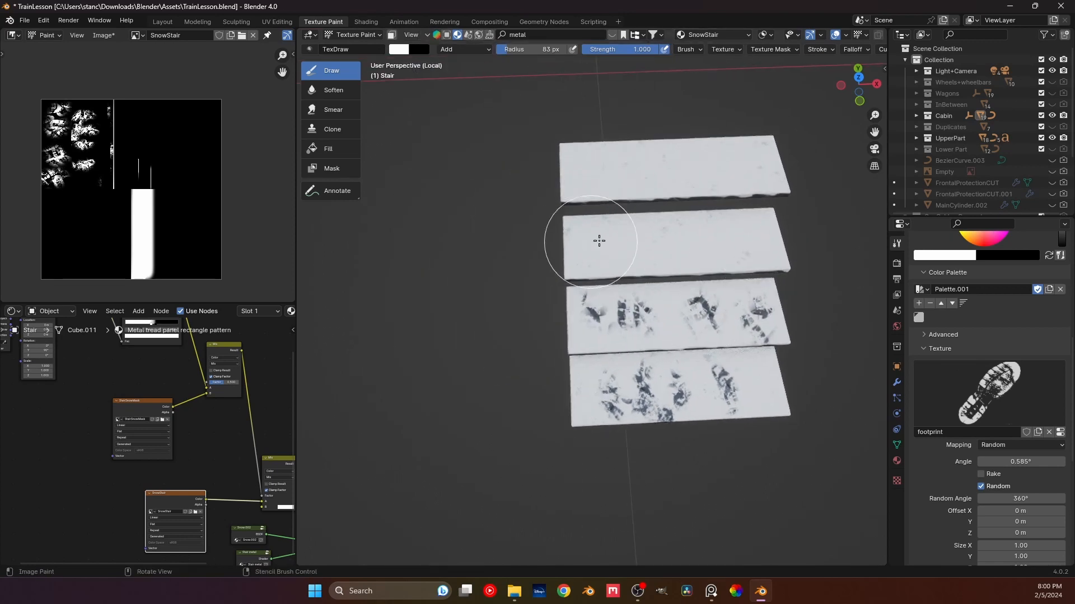
drag(599, 240, 783, 246)
shift+middle_drag(672, 240, 685, 268)
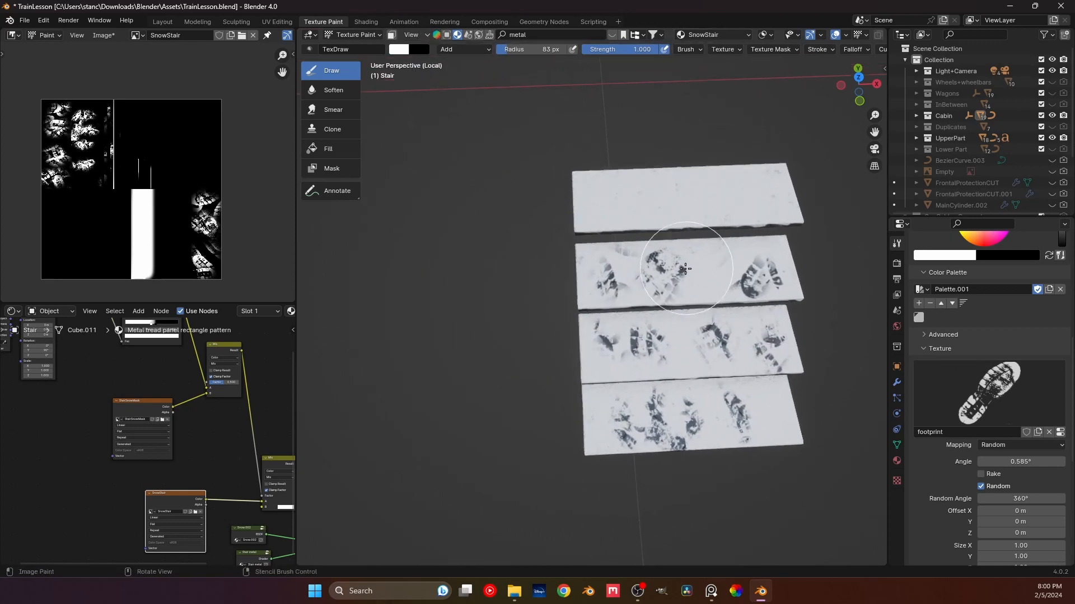
drag(633, 198, 648, 220)
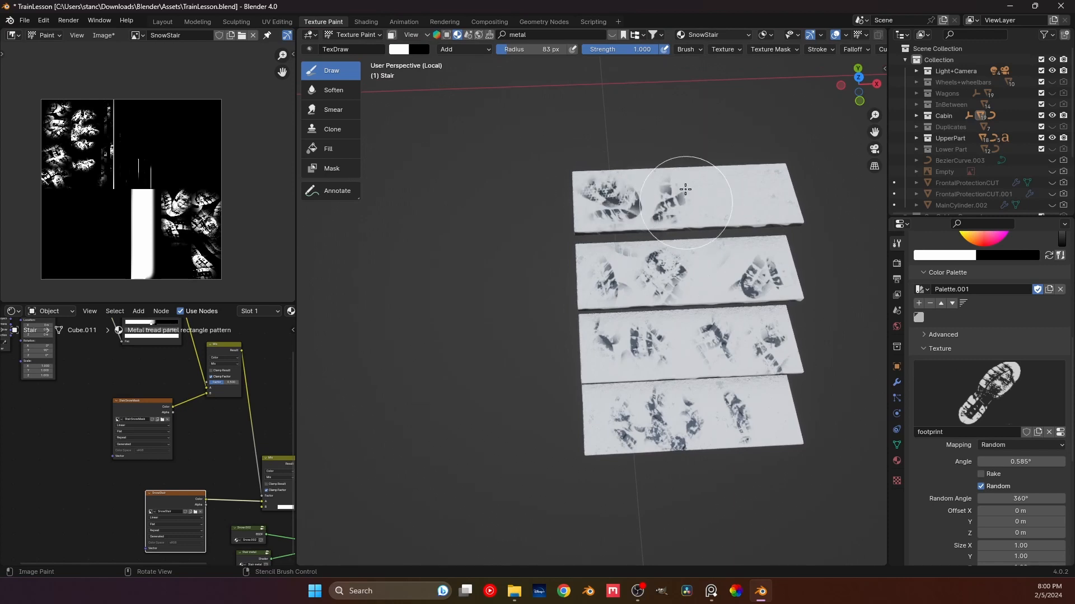
drag(685, 189, 753, 197)
- Add more overlapping footprints to the lower treads and undo the last stroke on the lowest one
mouse_move(719, 350)
shift+middle_down()
mouse_move(709, 260)
mouse_move(681, 274)
shift+middle_up()
mouse_move(720, 245)
mouse_down()
mouse_move(739, 258)
mouse_move(738, 277)
mouse_up()
scroll(736, 298, down, 3)
mouse_move(723, 257)
middle_down()
mouse_move(755, 197)
mouse_move(692, 275)
mouse_move(722, 241)
mouse_move(568, 300)
middle_up()
scroll(666, 296, up, 4)
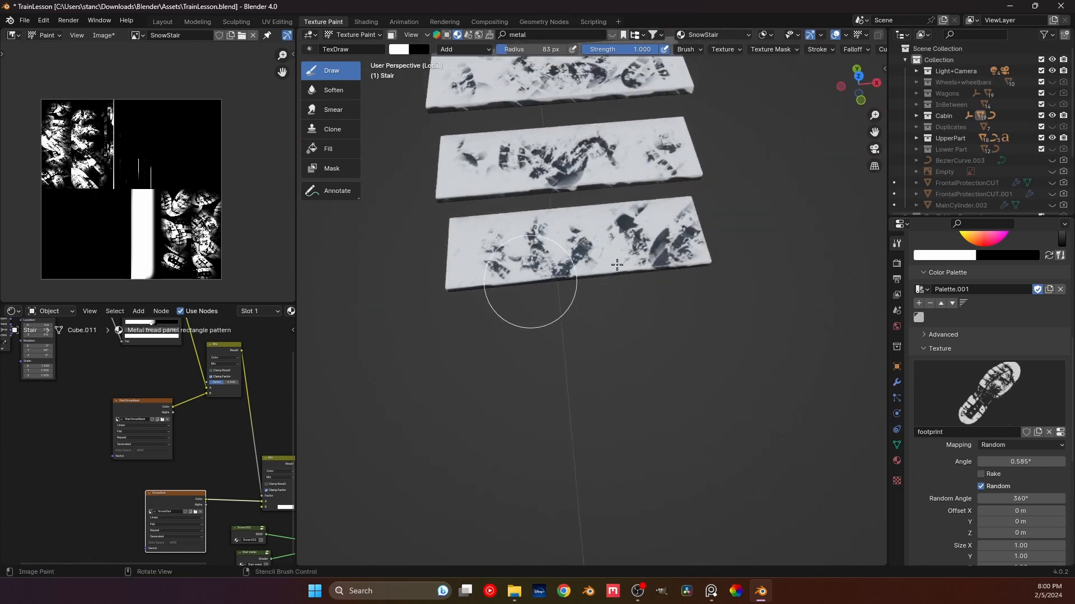
mouse_move(584, 268)
mouse_down()
mouse_move(610, 262)
mouse_move(502, 296)
mouse_up()
key(ctrl+z)
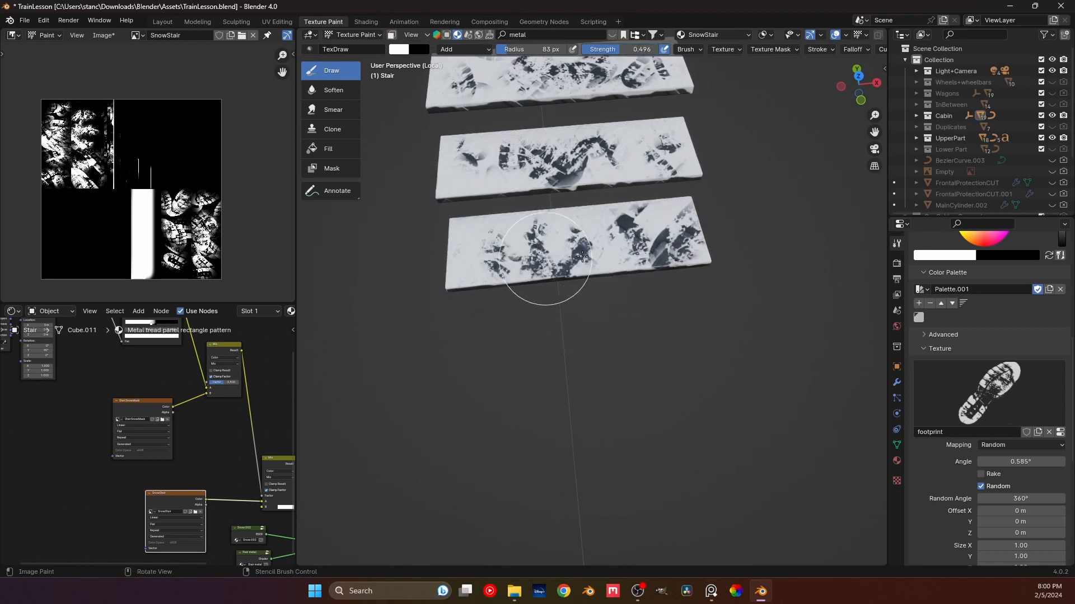
- Lower the brush strength to 0.331 and wear away more of the snow on the lowest tread with footprint strokes
mouse_move(582, 257)
mouse_down()
mouse_move(618, 248)
mouse_move(551, 259)
mouse_up()
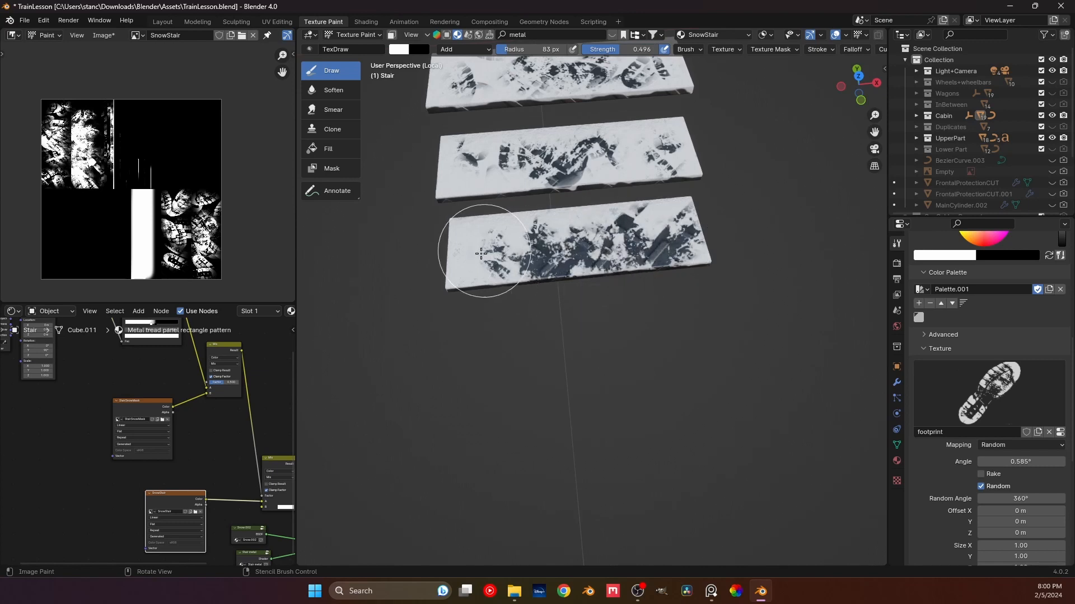
key(ctrl+z)
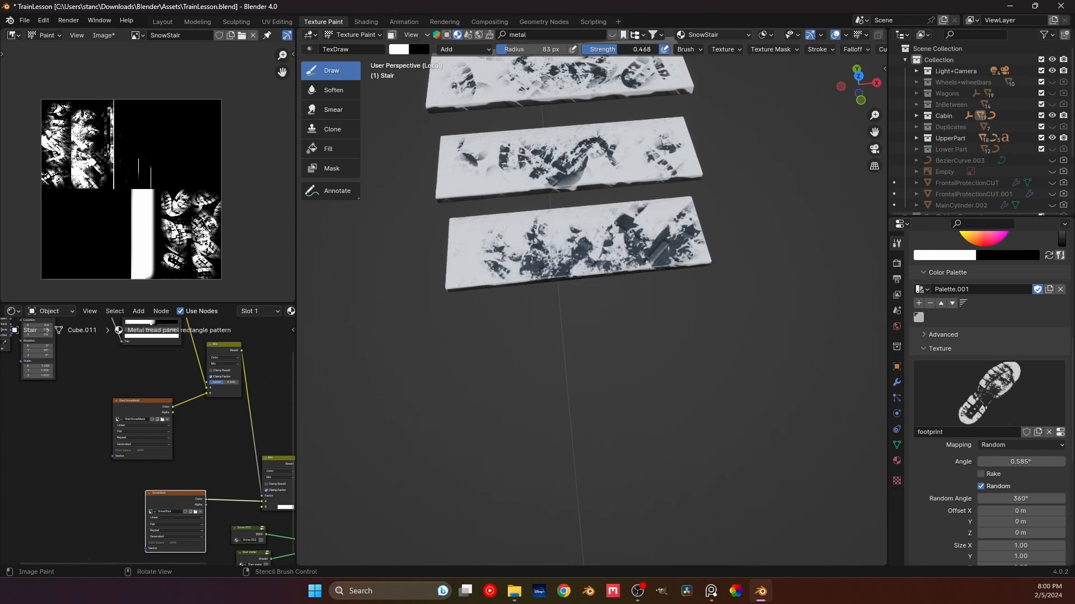
scroll(492, 276, up, 6)
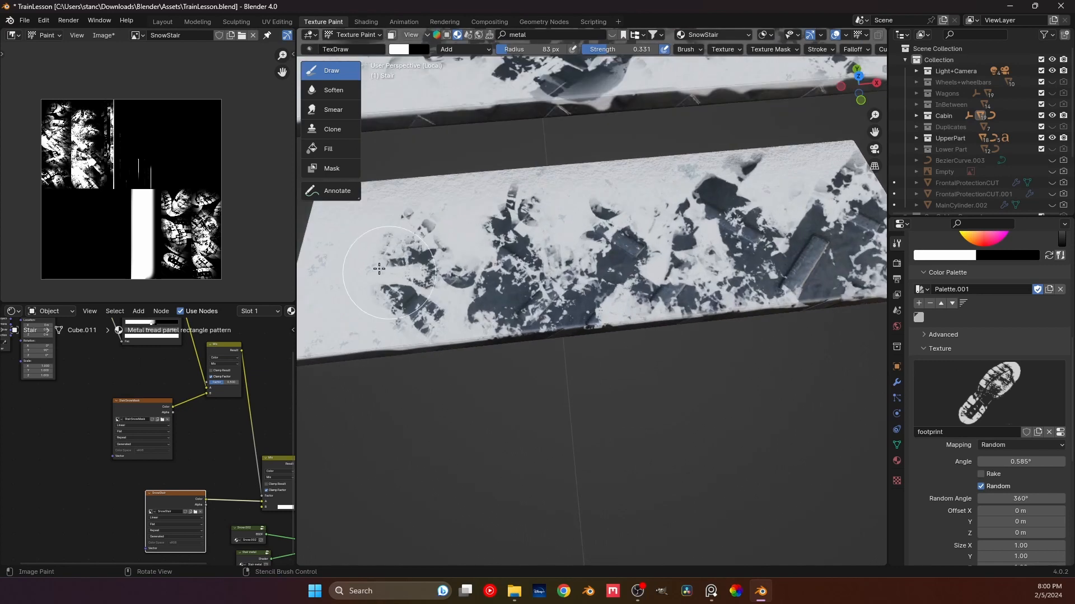
drag(388, 301, 547, 255)
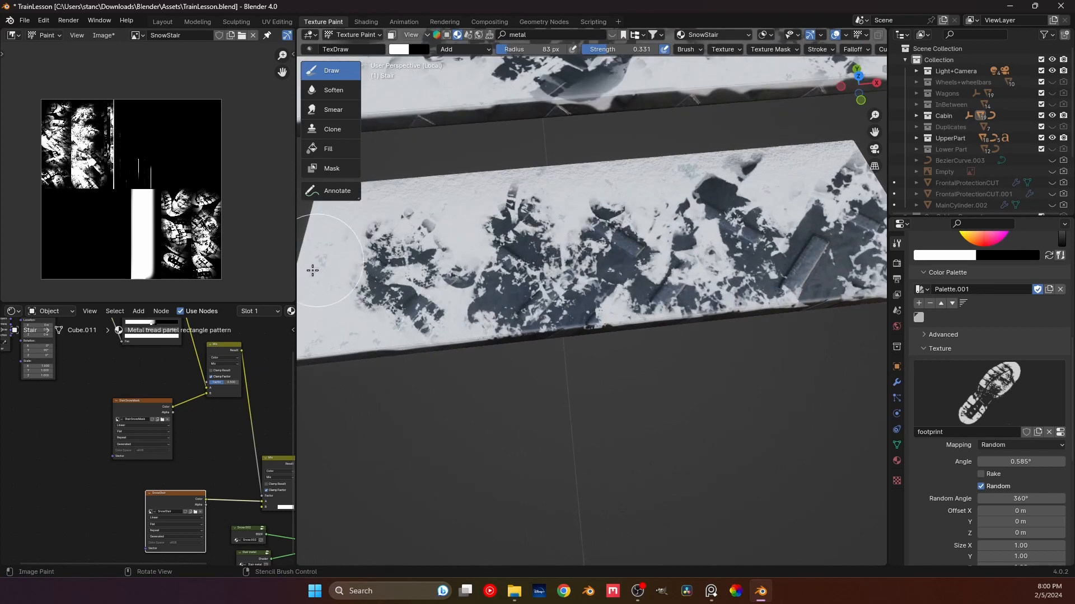
mouse_move(362, 324)
mouse_down()
mouse_move(337, 343)
mouse_move(403, 323)
mouse_up()
- Paint softer footprint strokes across the second tread from the bottom to wear down its snow
scroll(405, 313, down, 2)
mouse_move(467, 150)
shift+middle_down()
mouse_move(546, 247)
mouse_move(542, 299)
shift+middle_up()
scroll(548, 253, up, 1)
mouse_move(460, 333)
mouse_down()
mouse_move(455, 360)
mouse_move(475, 304)
mouse_up()
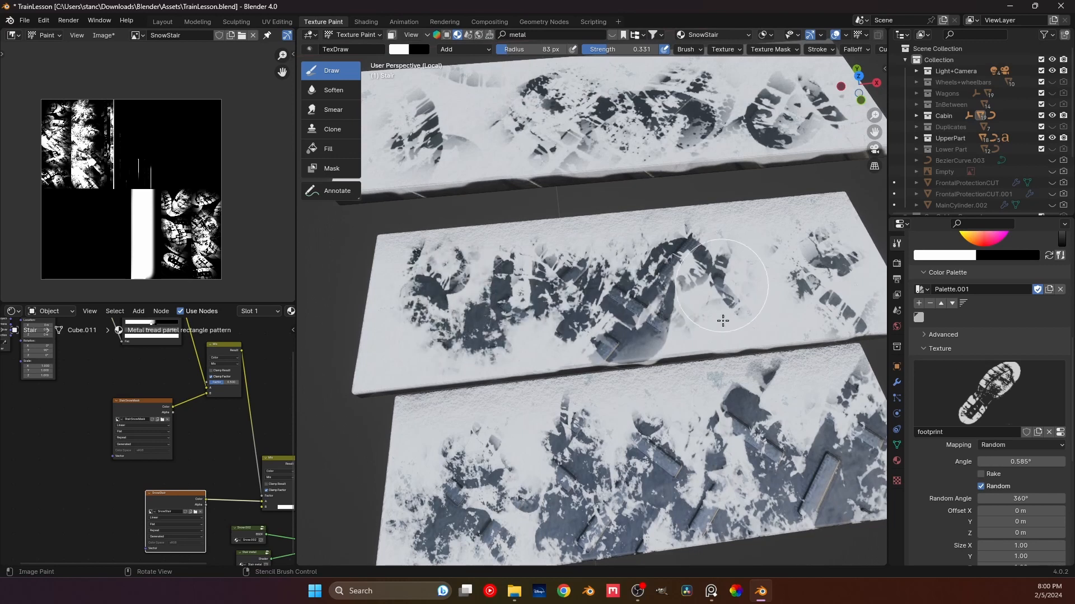
mouse_move(723, 320)
mouse_down()
mouse_move(789, 286)
mouse_move(709, 331)
mouse_move(643, 314)
mouse_move(719, 242)
mouse_move(499, 282)
mouse_up()
- Set the brush radius to 113 px and paint footprint wear across the second tread from the top
scroll(504, 276, down, 3)
shift+middle_drag(554, 186, 611, 267)
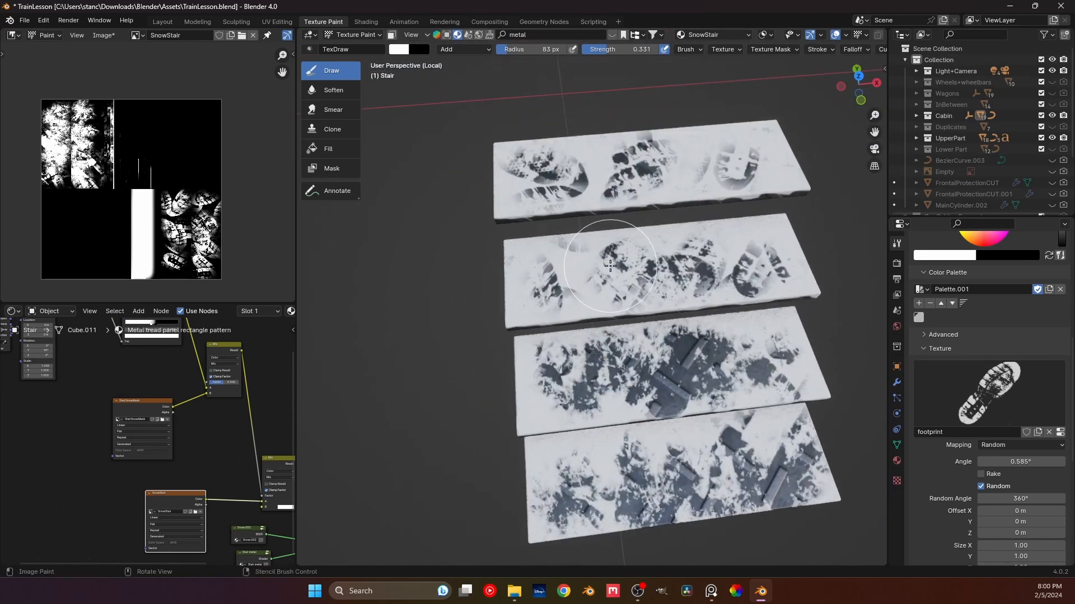
key(f)
click(600, 287)
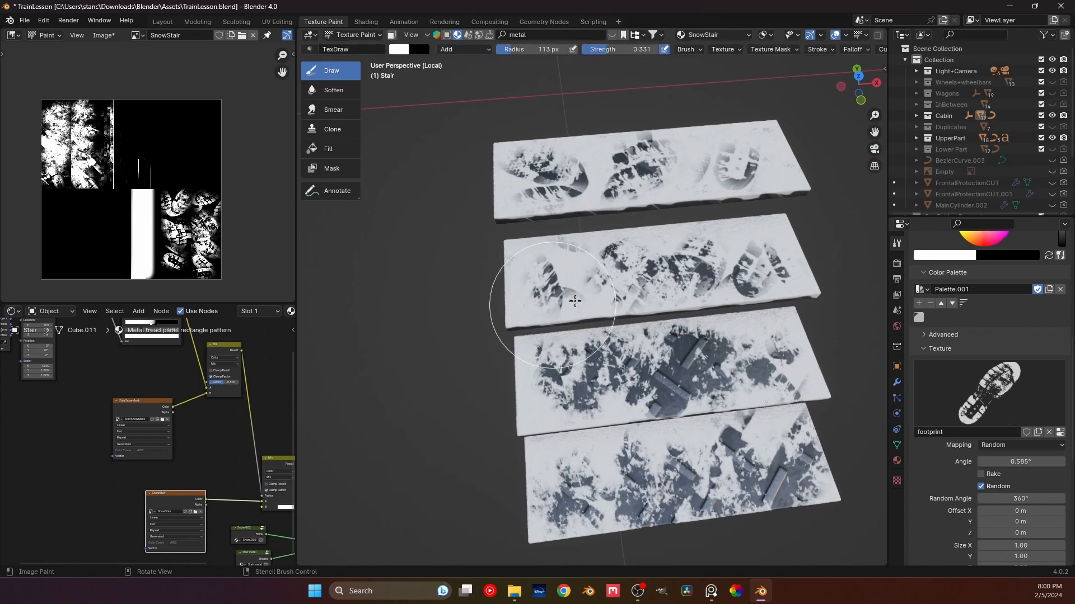
mouse_move(643, 284)
mouse_down()
mouse_move(769, 250)
mouse_move(766, 269)
mouse_up()
- Paint footprint strokes over the middle of the top tread to expose the metal tread pattern
mouse_move(733, 248)
shift+middle_down()
mouse_move(666, 297)
mouse_move(559, 275)
mouse_move(620, 229)
mouse_move(581, 199)
shift+middle_up()
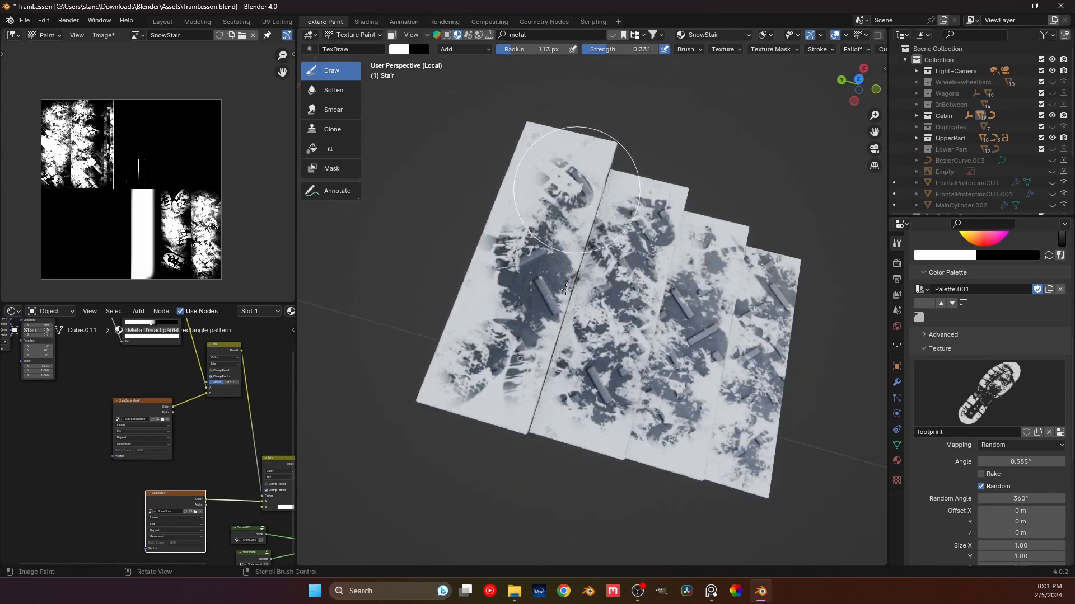
drag(503, 282, 512, 222)
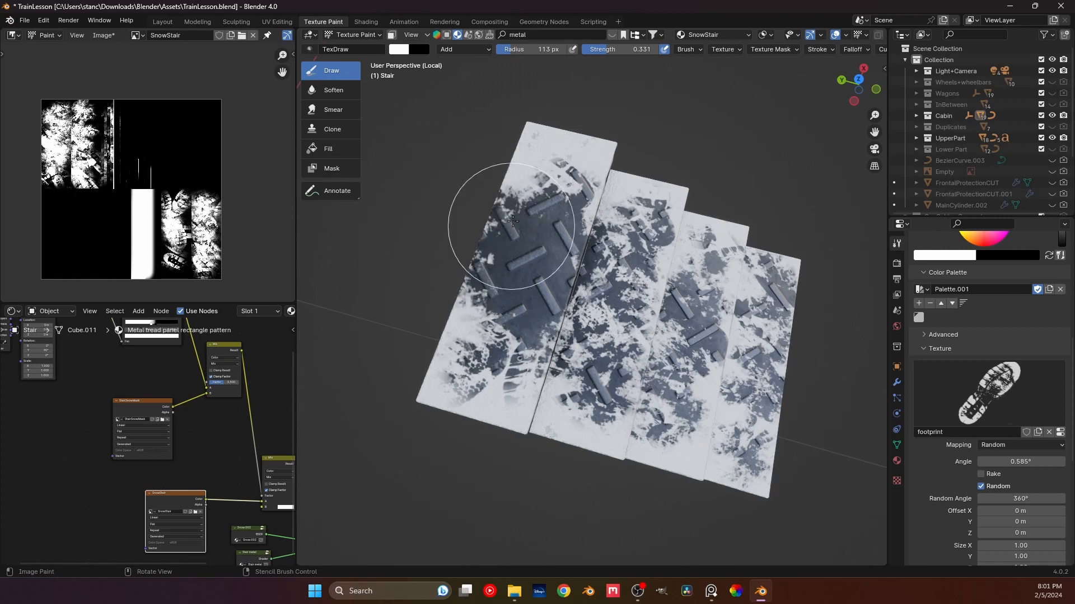
middle_drag(545, 161, 336, 287)
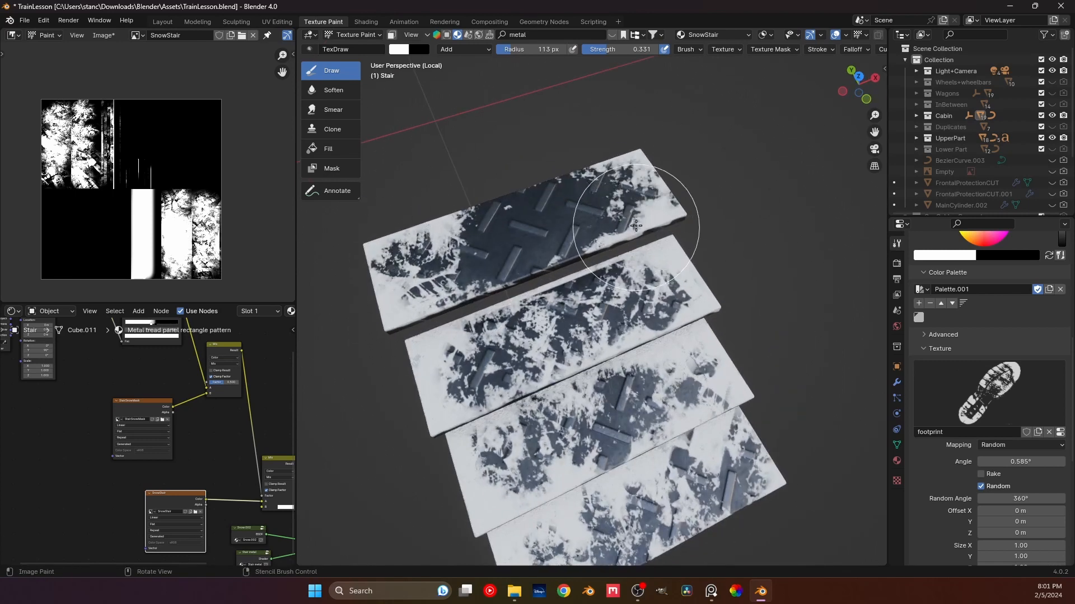
- Add one more footprint stamp in the middle of the second tread from the top
middle_drag(683, 215, 569, 224)
scroll(569, 224, up, 2)
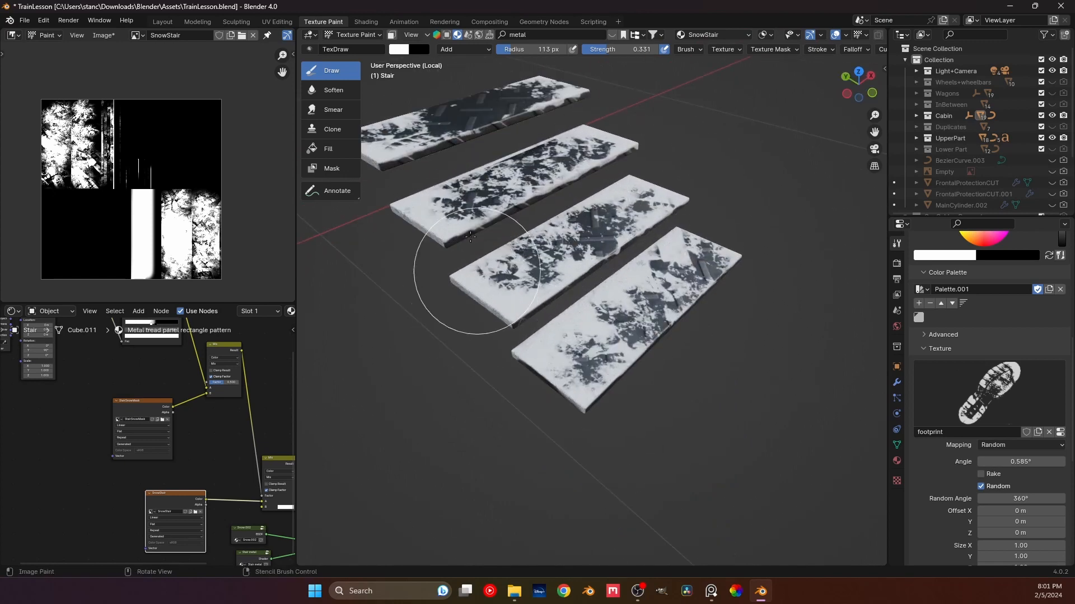
scroll(590, 295, down, 3)
scroll(644, 311, up, 6)
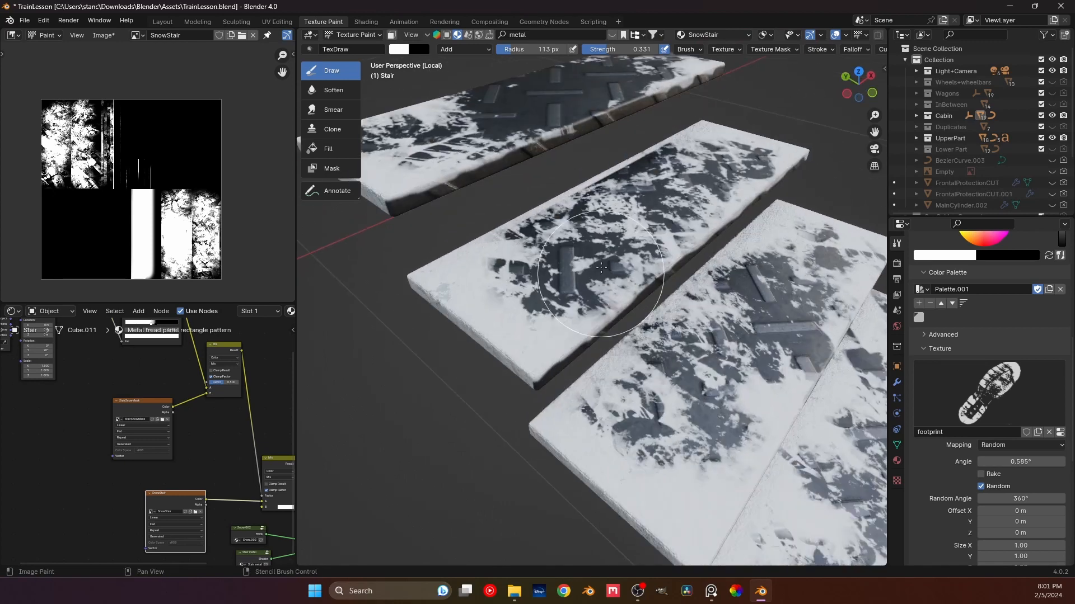
click(652, 261)
scroll(616, 285, down, 6)
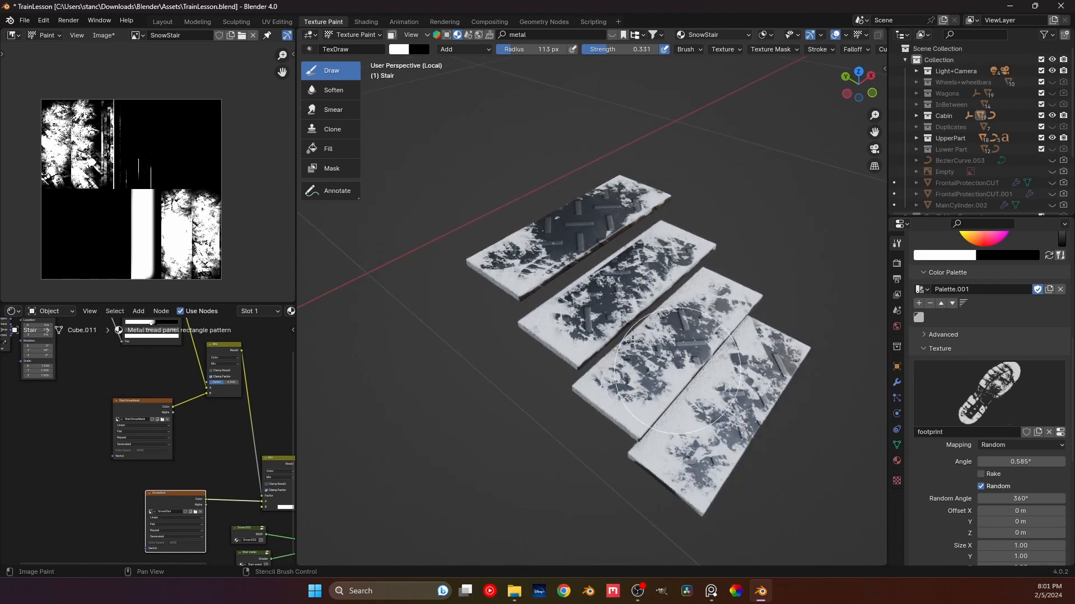
middle_drag(599, 305, 568, 295)
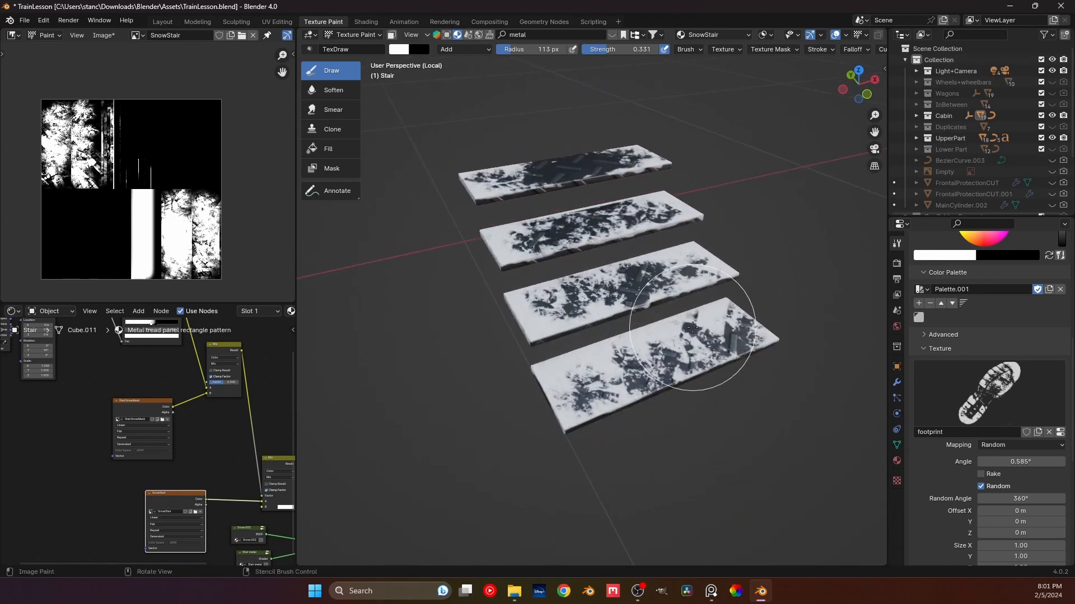
- Set the brush radius to 42 px and touch up the remaining snow near the ends of the second tread from the top
key(f)
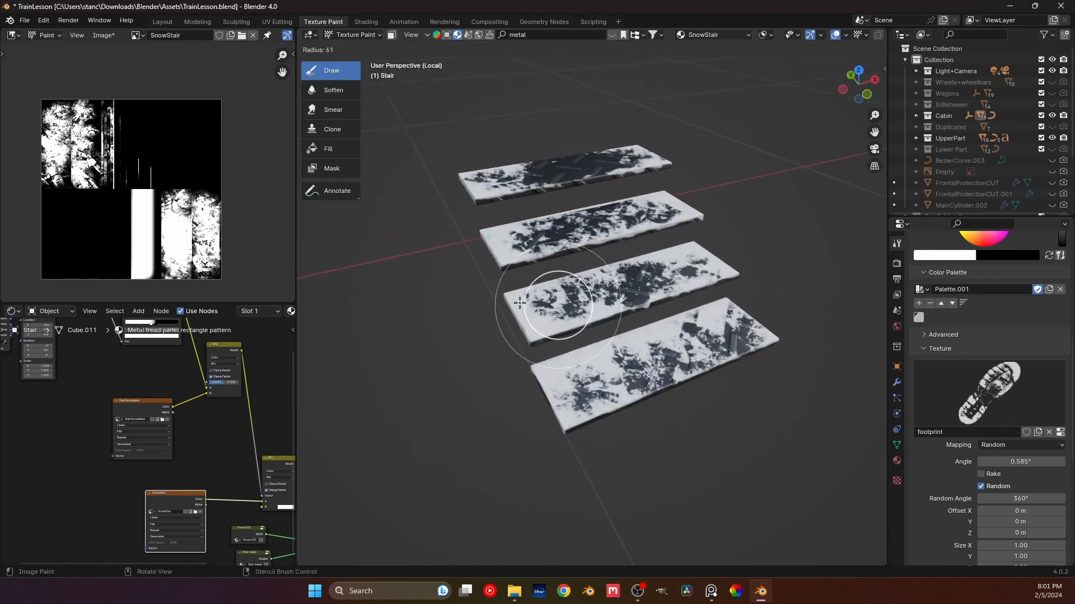
click(519, 303)
scroll(560, 316, up, 5)
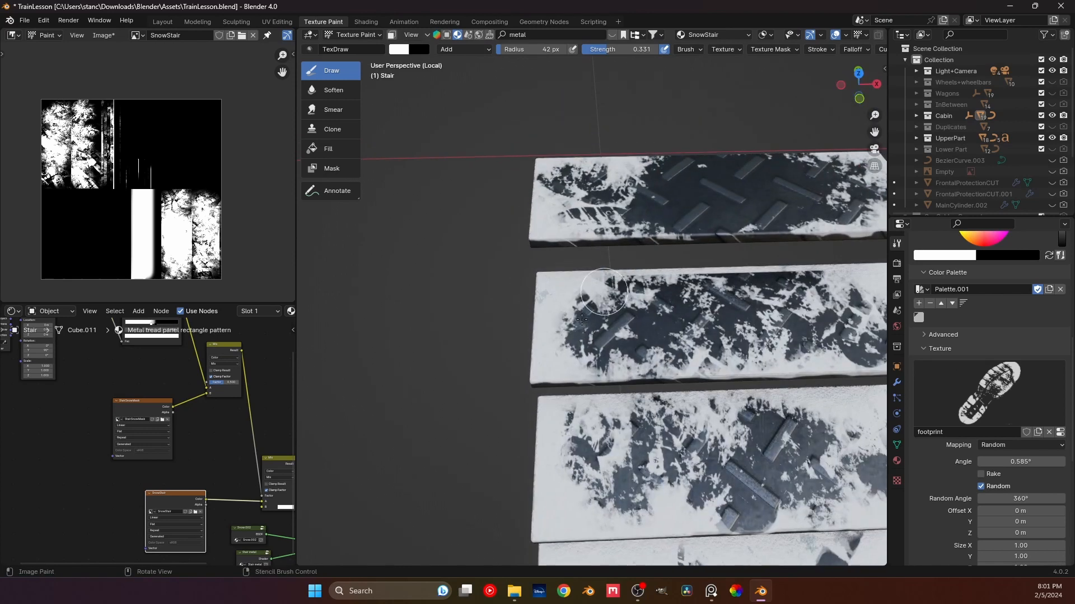
drag(565, 323, 582, 343)
shift+middle_drag(703, 317, 489, 362)
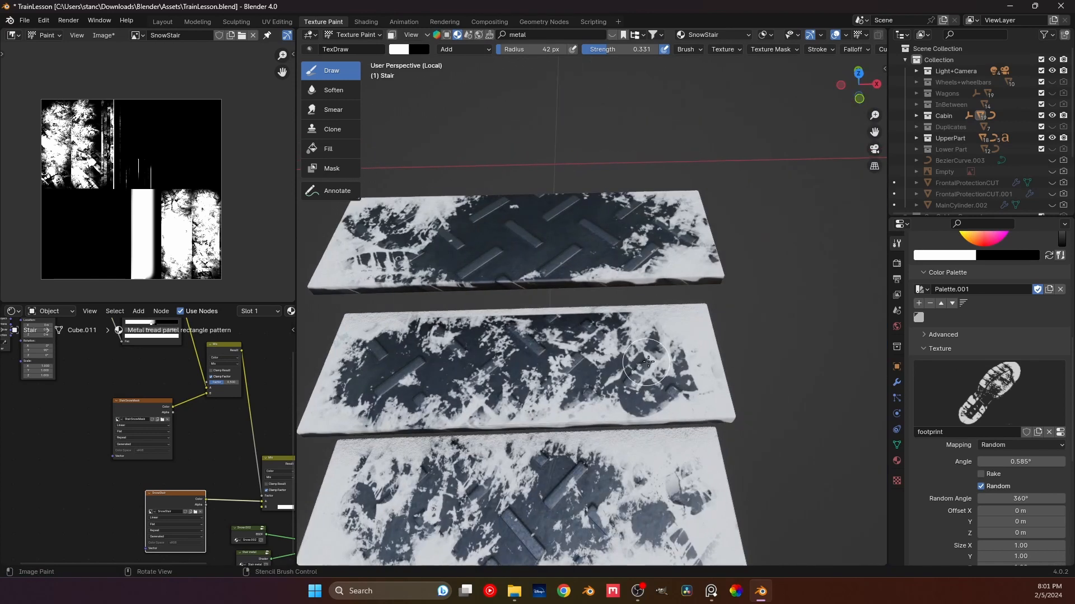
scroll(470, 297, down, 2)
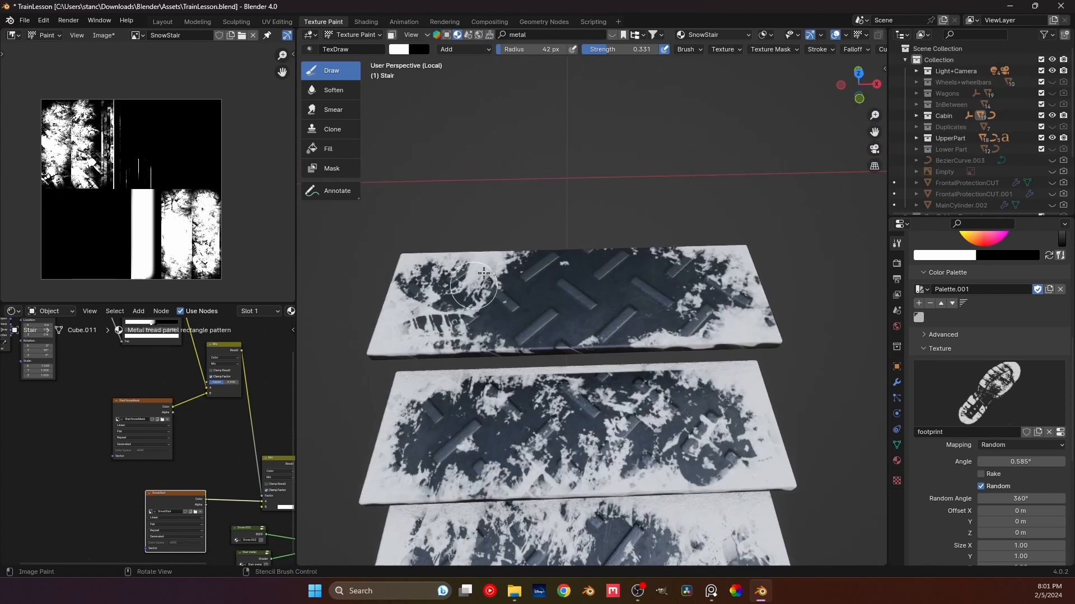
- Check the worn snow on the isolated treads at a low angle and through the scene camera
scroll(546, 307, down, 6)
middle_drag(548, 316, 616, 271)
scroll(583, 294, up, 3)
scroll(605, 276, down, 4)
key(KP_0)
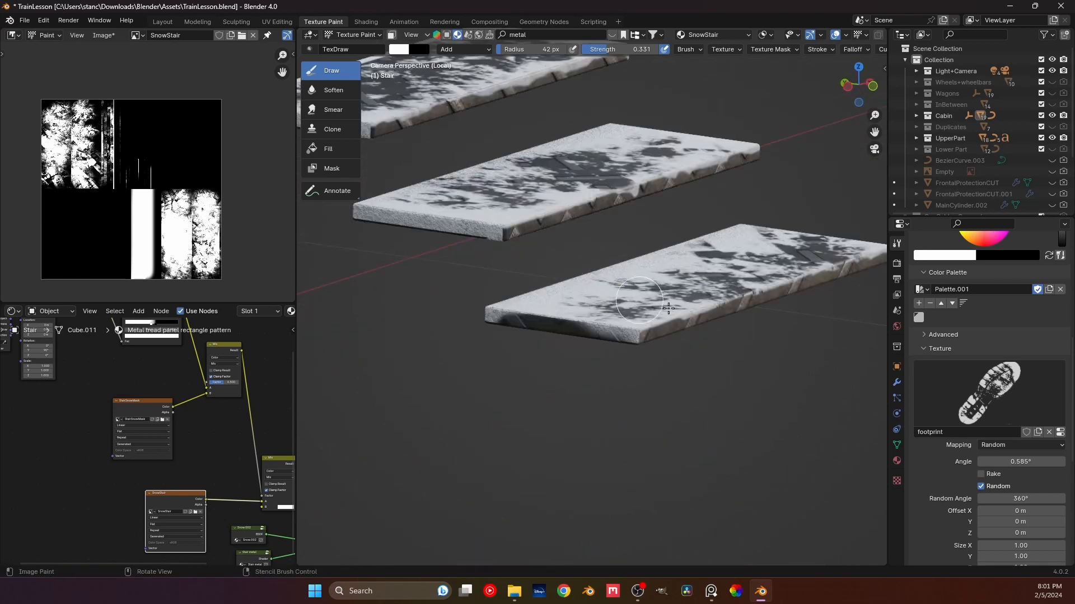
scroll(668, 336, down, 6)
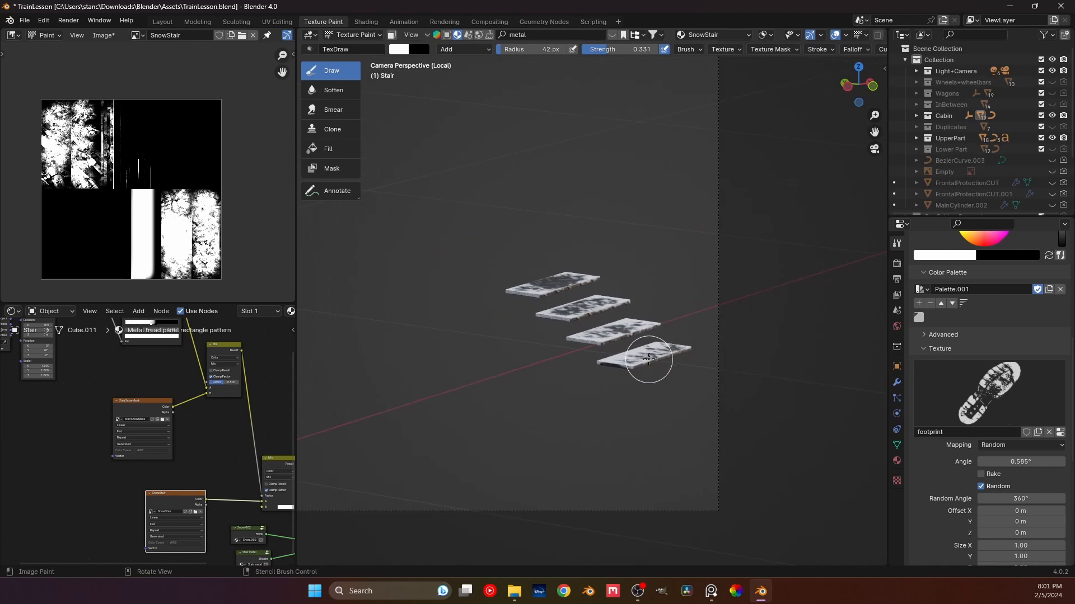
- Exit local view to bring back the rest of the locomotive and look through the scene camera
key(KP_Divide)
scroll(585, 350, down, 4)
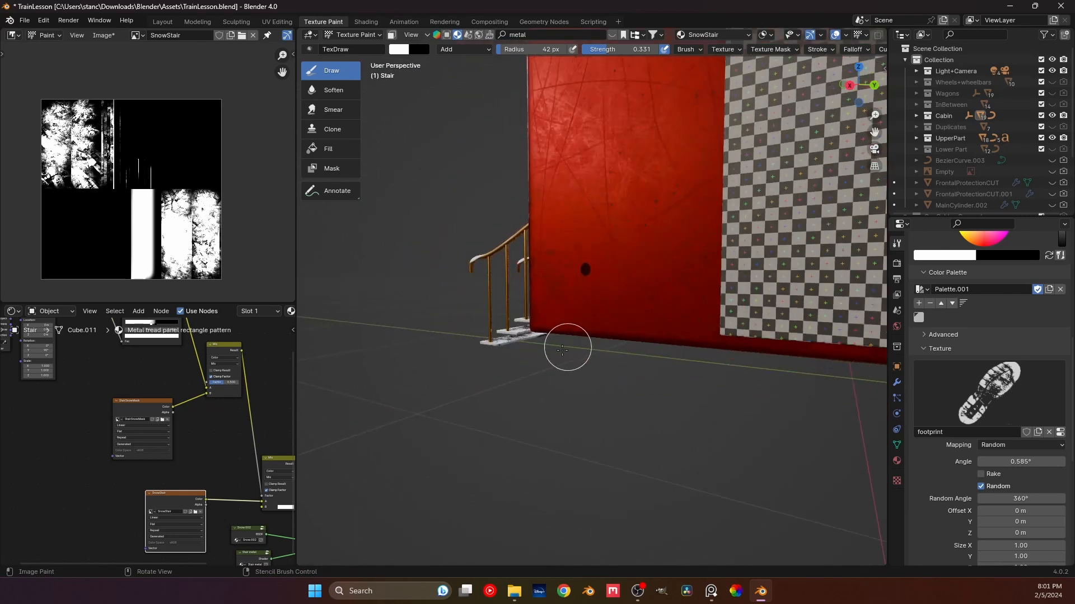
middle_drag(566, 351, 656, 355)
shift+middle_drag(392, 331, 584, 335)
key(KP_0)
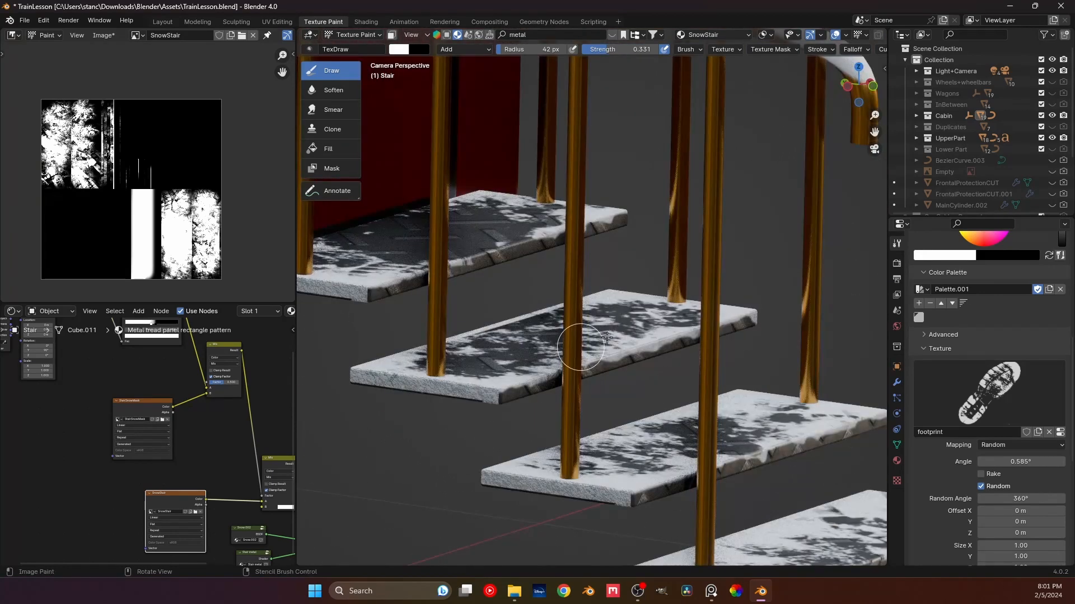
- Inspect the snowy stairs beside the cabin up close and from a distance through the camera, ending outside the camera view
scroll(636, 327, down, 5)
scroll(586, 325, down, 4)
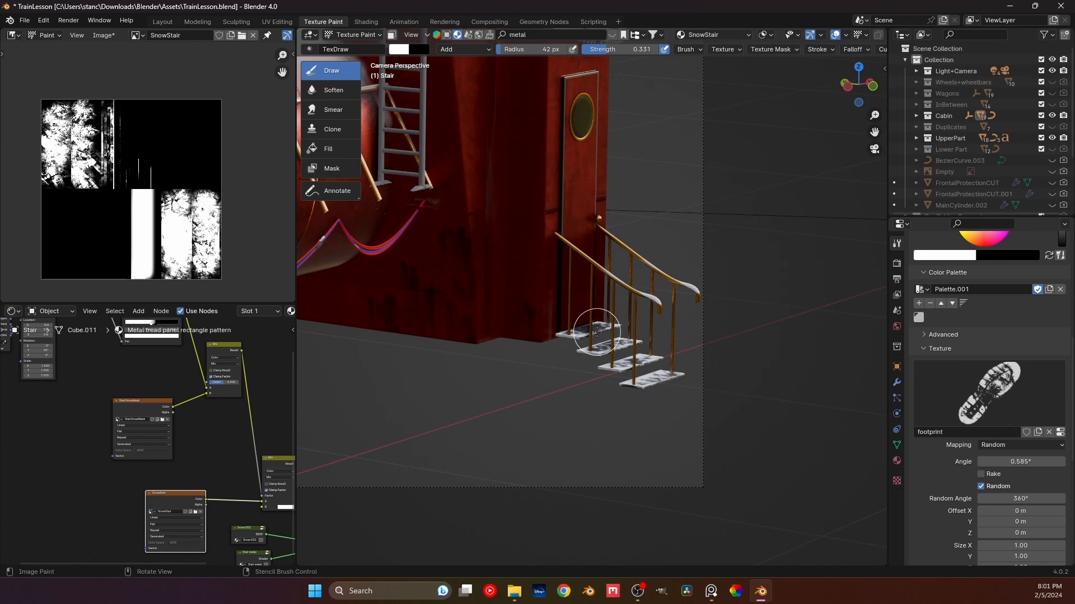
scroll(597, 333, up, 6)
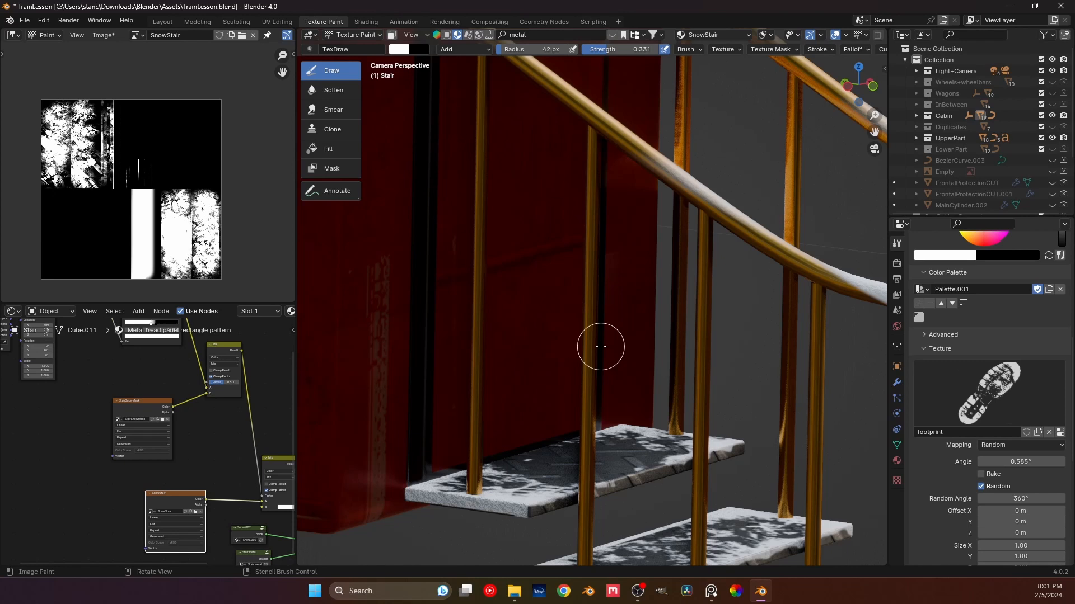
scroll(591, 462, down, 8)
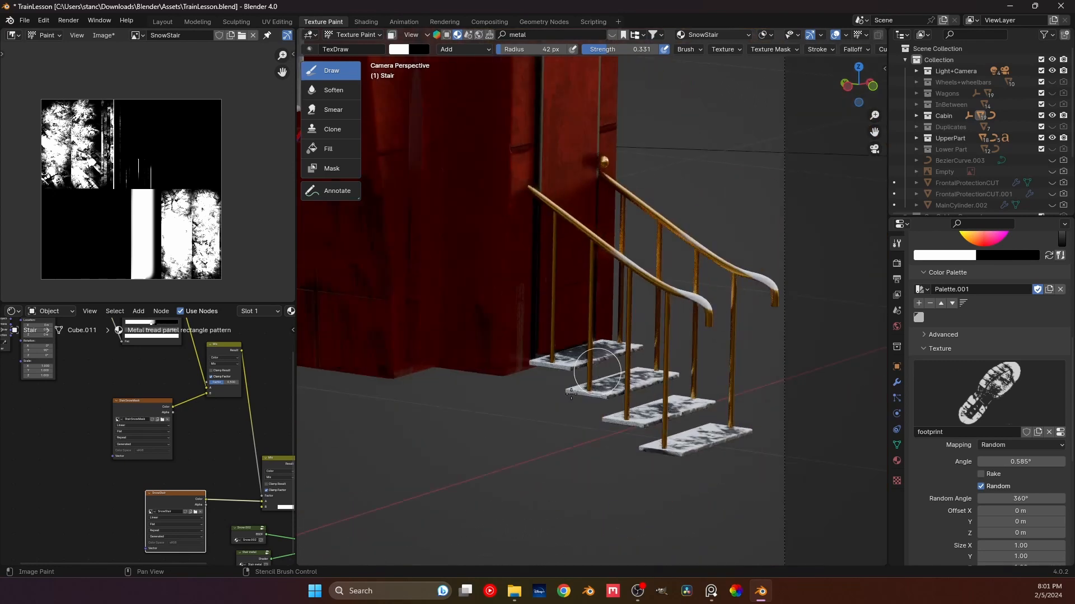
shift+middle_drag(546, 347, 542, 359)
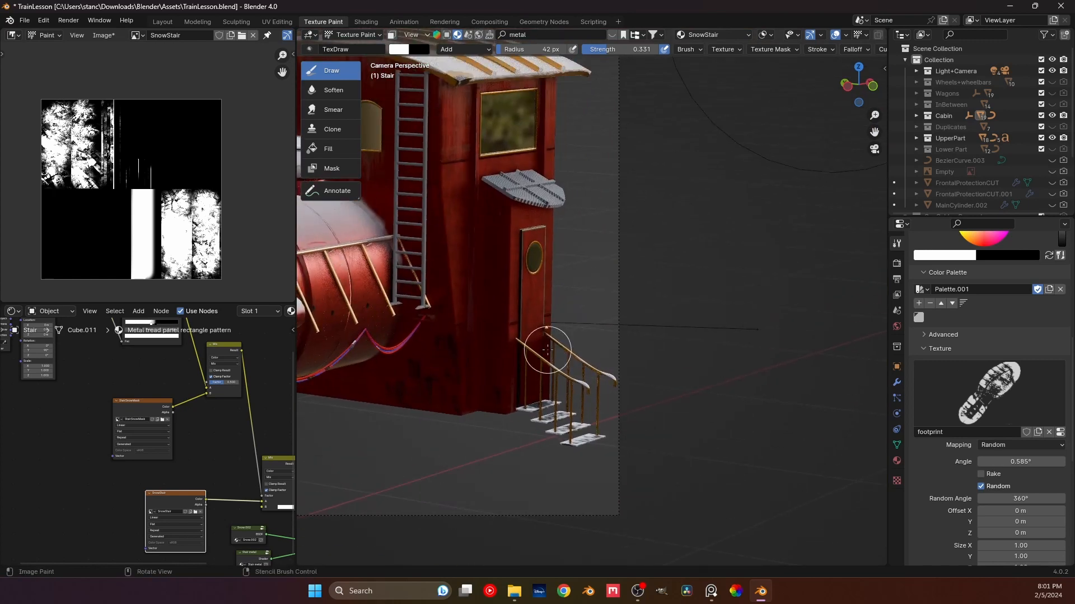
scroll(547, 350, up, 8)
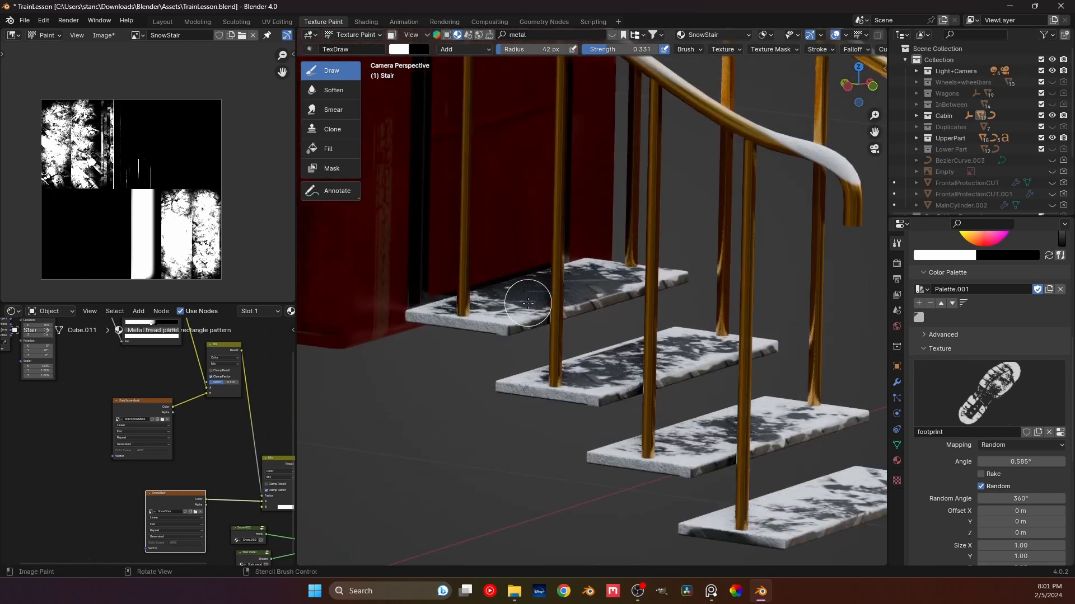
scroll(528, 303, down, 10)
key(KP_0)
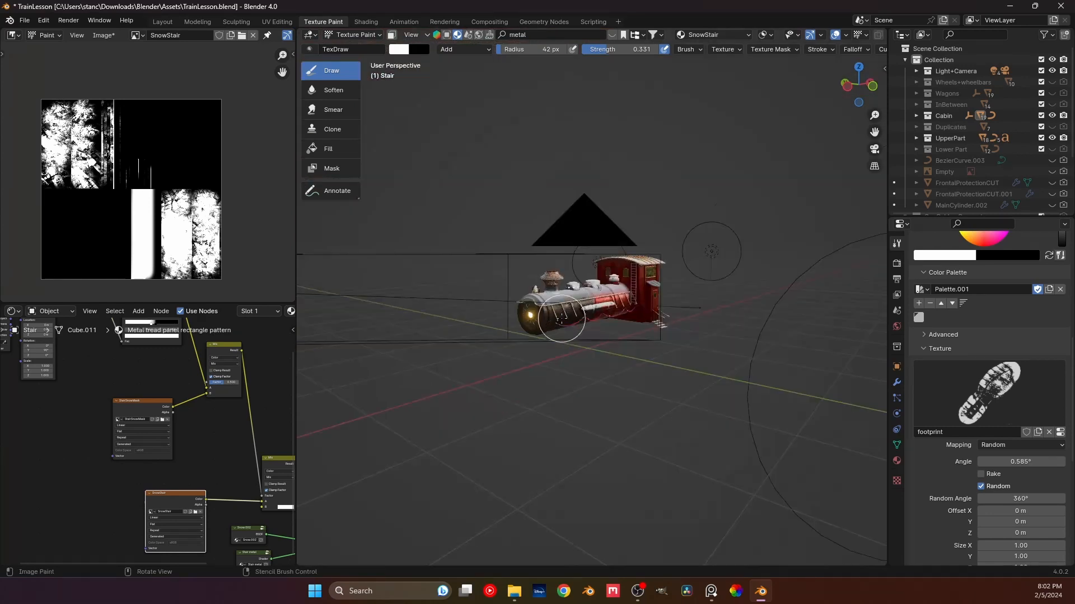
- Remove the footprint texture from the brush and darken the brush colour to light grey for painting the treads' side faces
scroll(560, 318, up, 10)
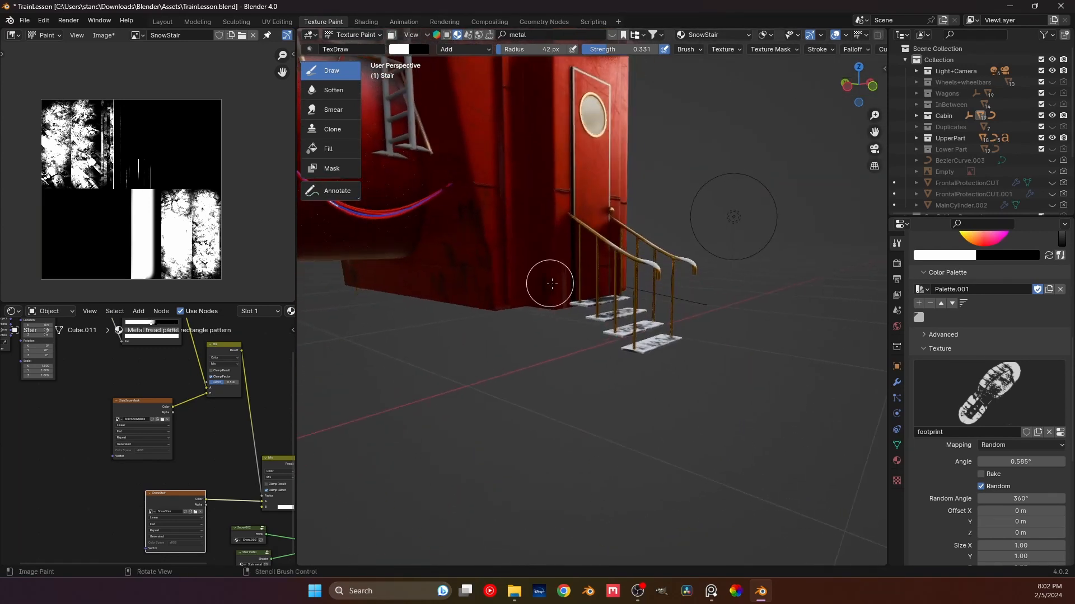
middle_drag(552, 284, 576, 292)
scroll(588, 343, up, 6)
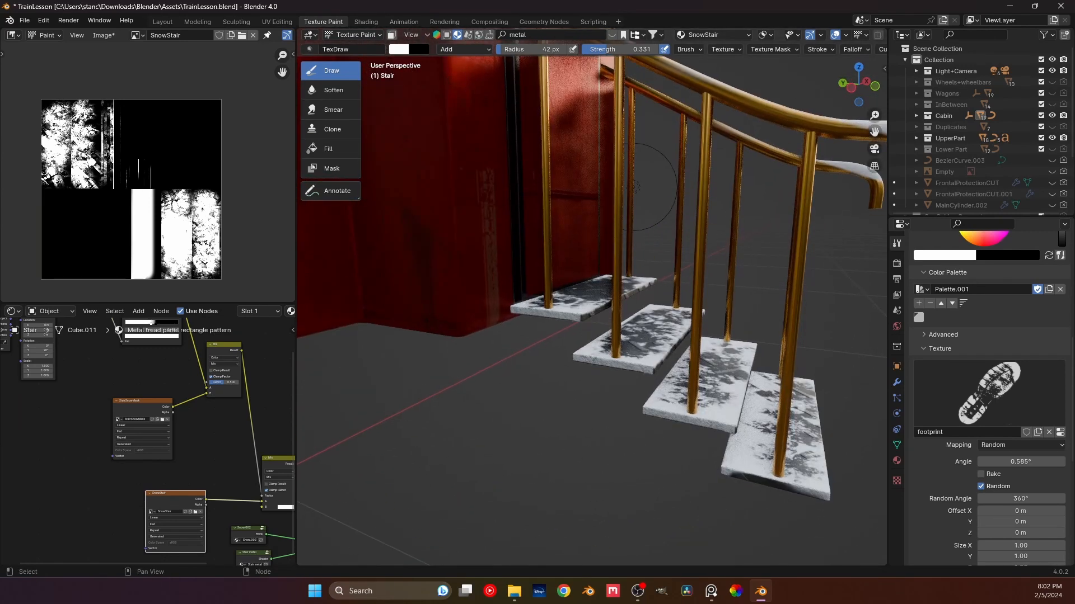
middle_drag(634, 187, 554, 263)
scroll(497, 336, up, 5)
click(1049, 432)
middle_drag(497, 336, 621, 305)
scroll(983, 335, up, 4)
drag(1061, 283, 1061, 301)
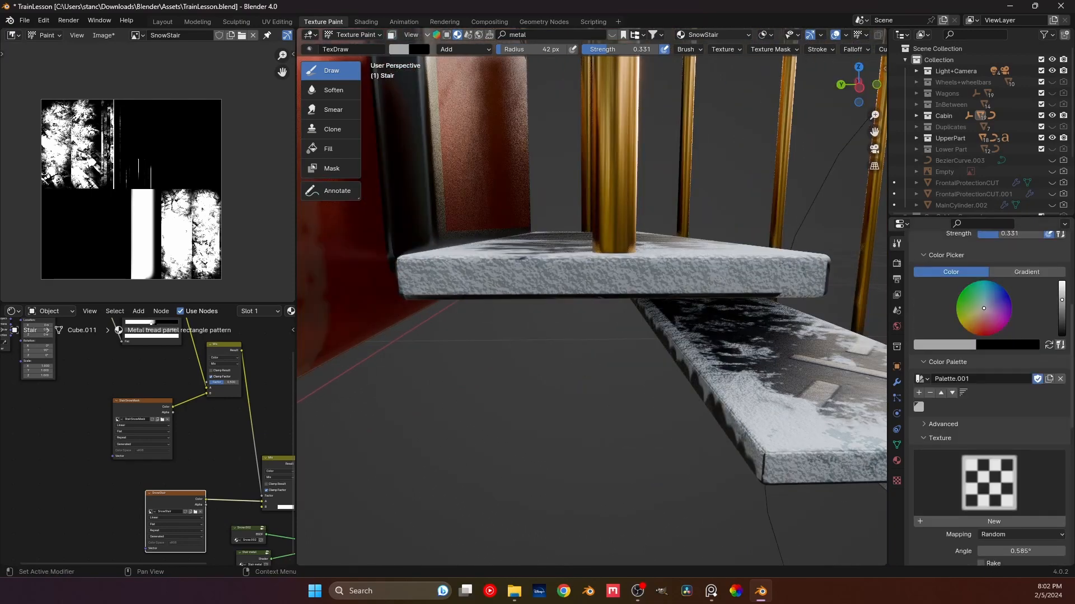
- Set the brush strength to 1.000, wear the snow off the top tread's end face in varying greys, and reduce the radius to 34 px
drag(613, 50, 661, 49)
click(415, 278)
drag(1062, 302, 1061, 282)
mouse_move(514, 295)
mouse_down()
mouse_move(717, 295)
mouse_move(607, 290)
mouse_up()
drag(1061, 282, 1061, 307)
drag(404, 271, 802, 266)
key(f)
click(479, 283)
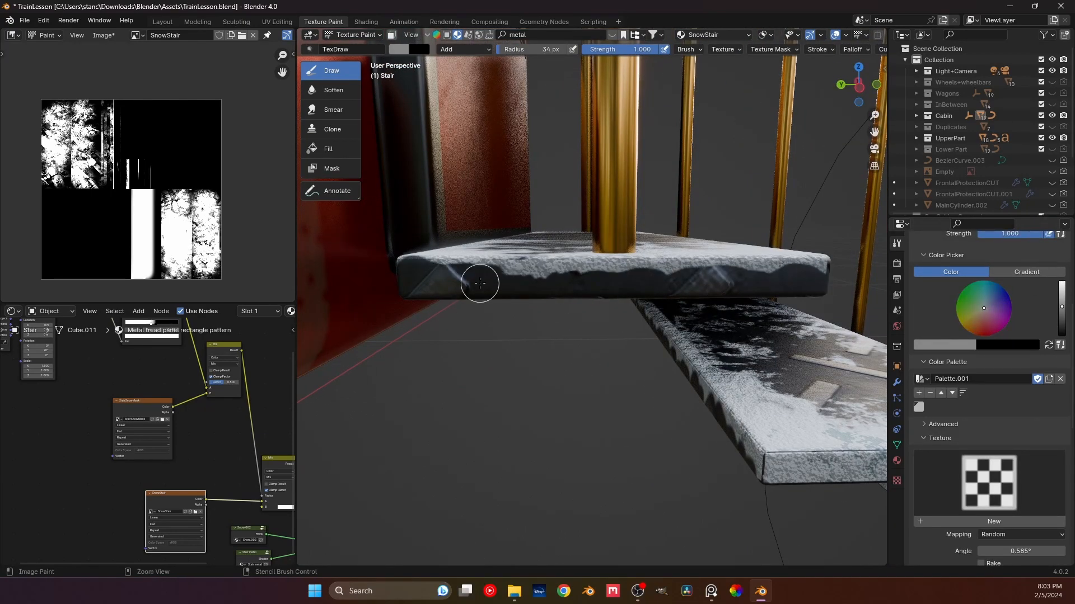
- Bring the brush colour back to light grey and wear the snow off the treads' end faces on the other side
key(s)
key(s)
mouse_move(1061, 331)
mouse_down()
mouse_move(1063, 342)
mouse_move(1062, 294)
mouse_up()
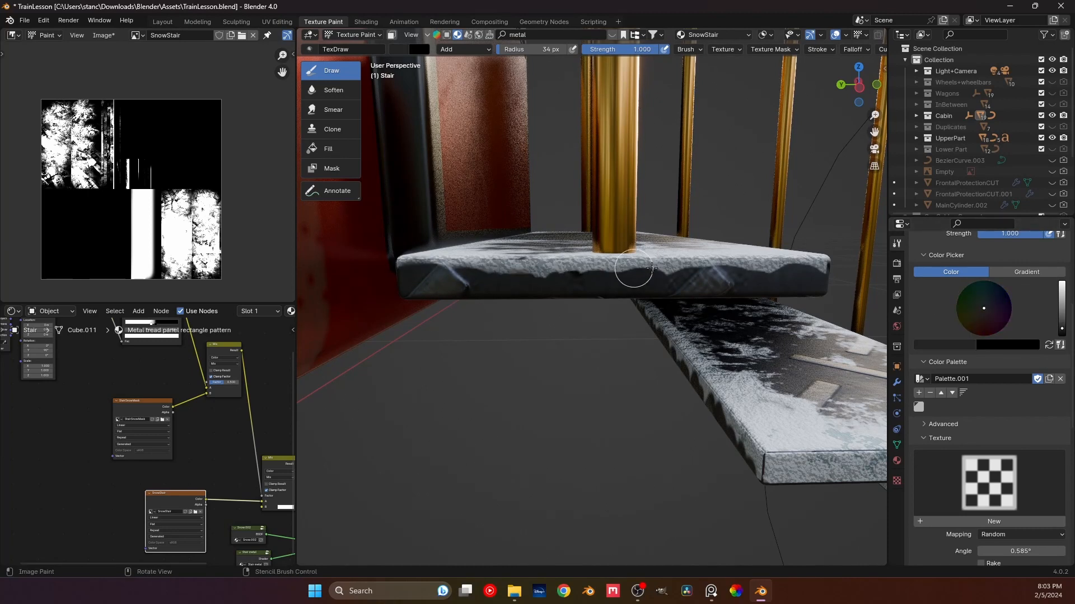
mouse_move(633, 269)
middle_down()
mouse_move(509, 290)
mouse_move(670, 311)
middle_up()
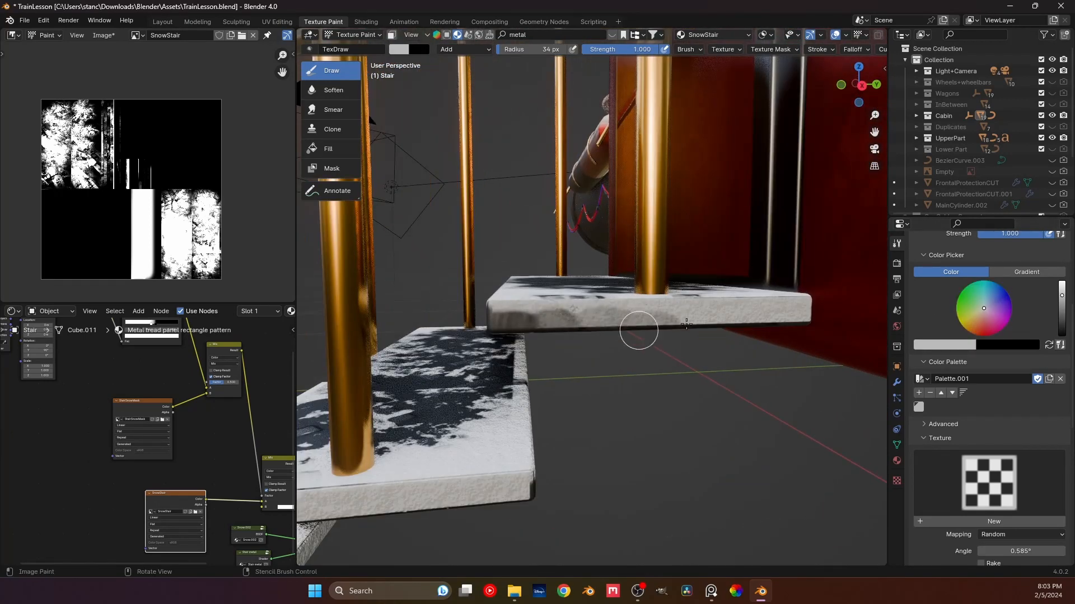
middle_drag(764, 372, 616, 364)
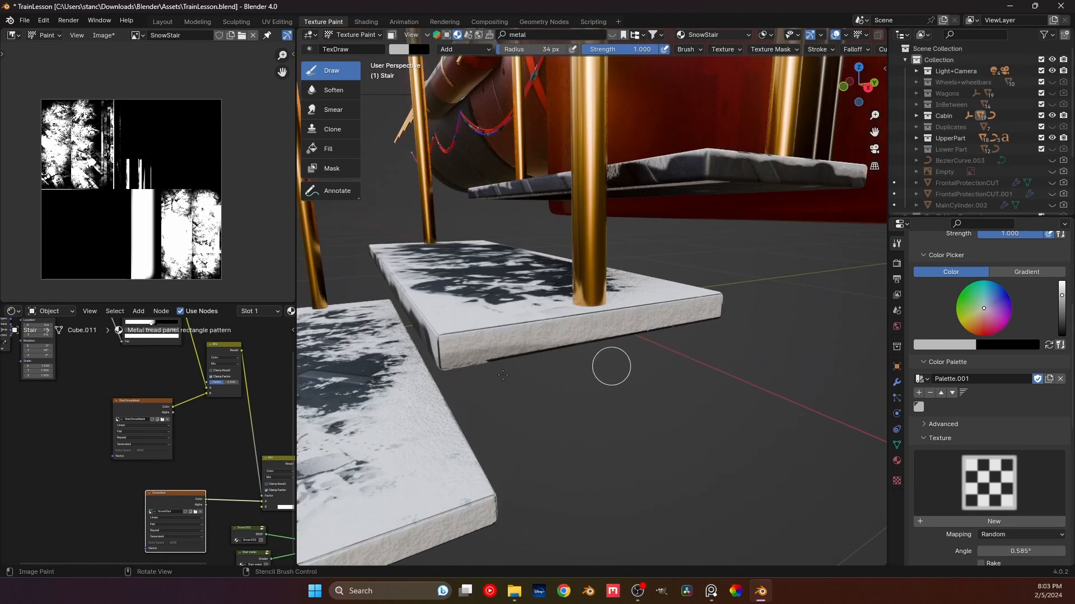
middle_drag(621, 325, 490, 317)
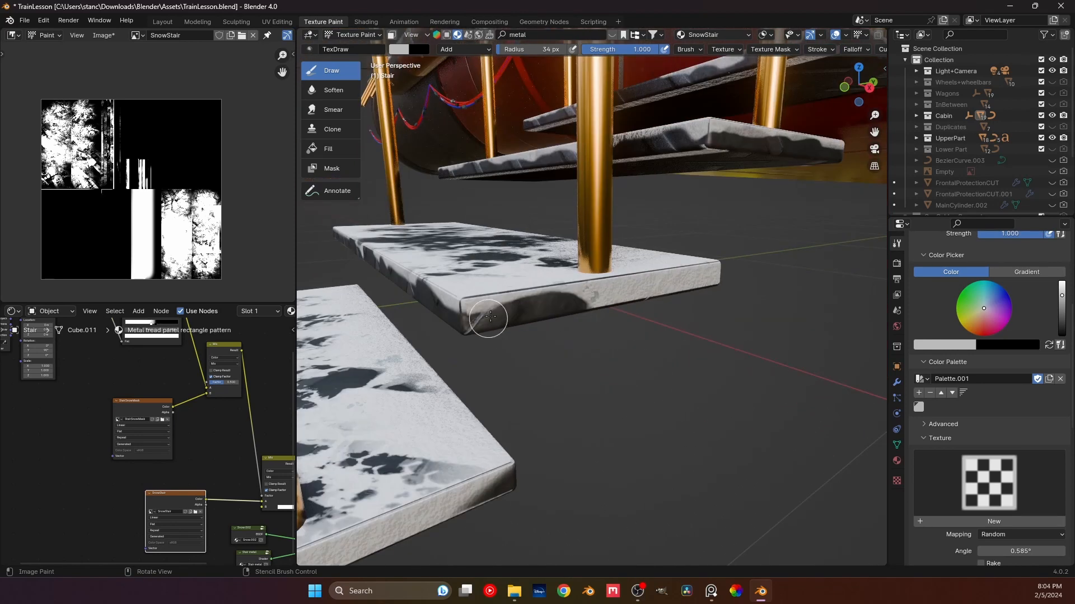
- Continue clearing the snow along the lower treads' side faces, with a white brush colour and a radius of 25 px
drag(611, 302, 706, 287)
mouse_move(691, 282)
middle_down()
mouse_move(551, 384)
mouse_move(580, 360)
middle_up()
drag(580, 360, 643, 365)
mouse_move(643, 364)
middle_down()
mouse_move(481, 343)
mouse_move(707, 348)
mouse_move(520, 311)
mouse_move(556, 321)
mouse_move(582, 310)
middle_up()
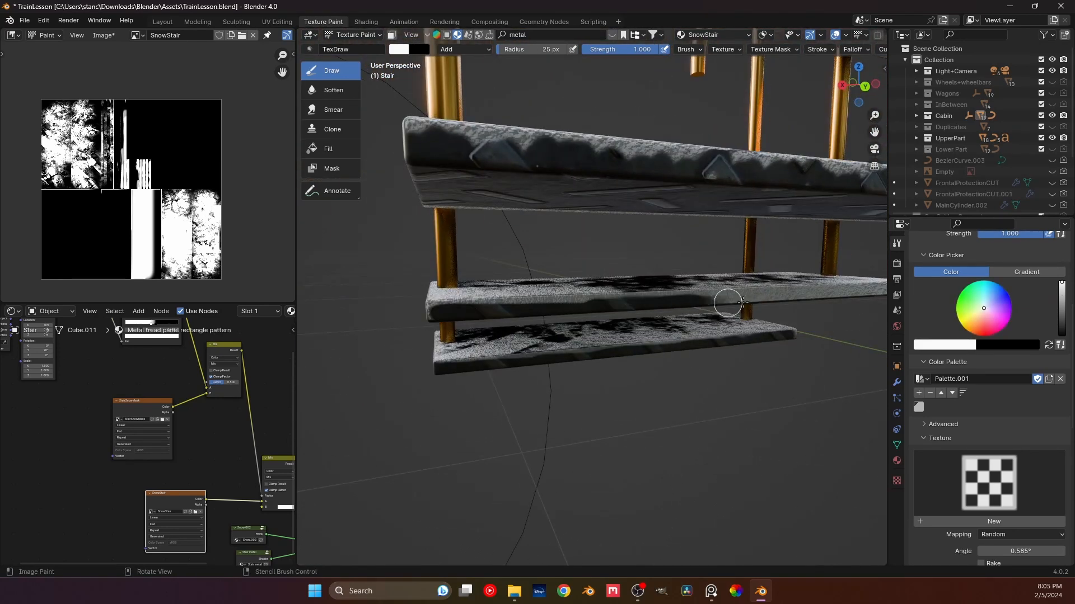
- Set the brush colour to light grey, wear the snow off a middle tread's end face, and reduce the radius to 14 px
mouse_move(728, 302)
middle_down()
mouse_move(474, 293)
mouse_move(392, 322)
middle_up()
drag(1062, 284, 1062, 298)
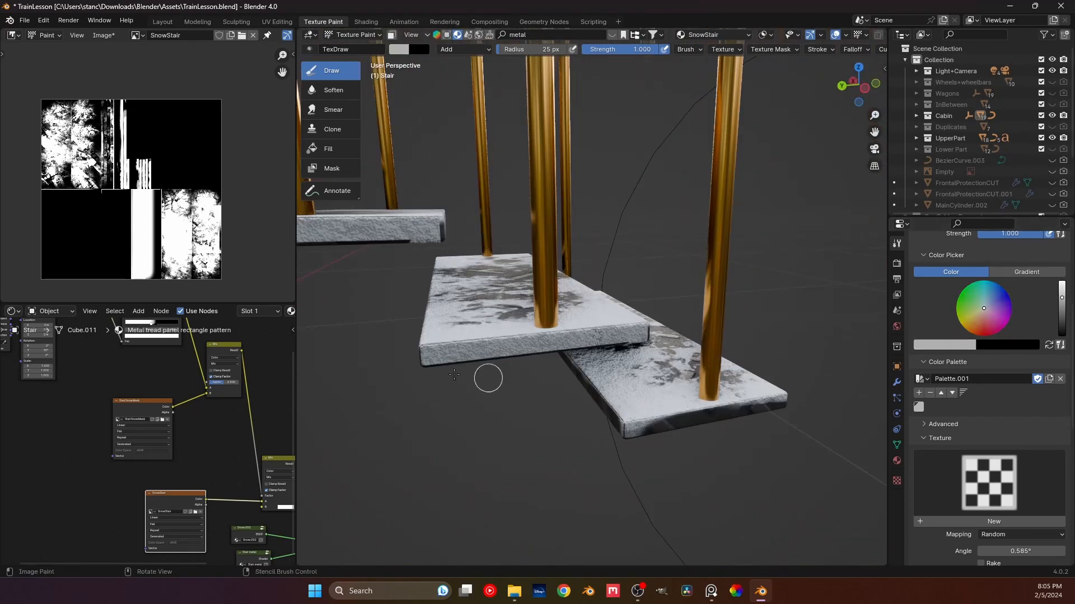
middle_drag(487, 378, 476, 341)
scroll(470, 358, up, 2)
drag(442, 381, 637, 368)
scroll(447, 370, down, 1)
scroll(448, 373, up, 2)
key(f)
click(440, 391)
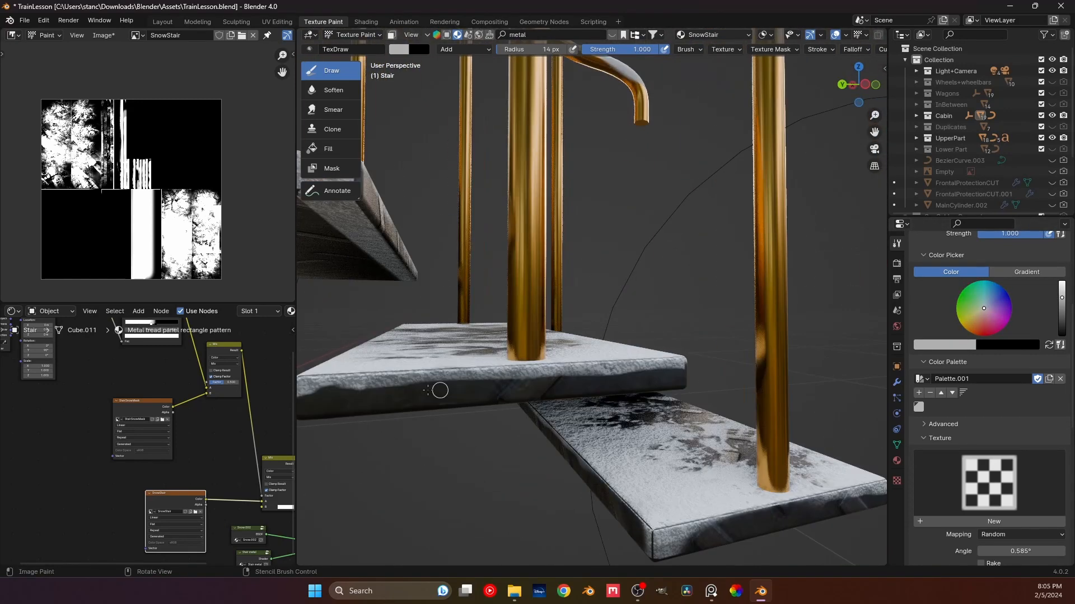
- Paint the treads' long edges from underneath in white with a 31 px brush radius to clear the snow
middle_drag(575, 379, 542, 262)
drag(1061, 298, 1061, 282)
middle_drag(633, 302, 652, 307)
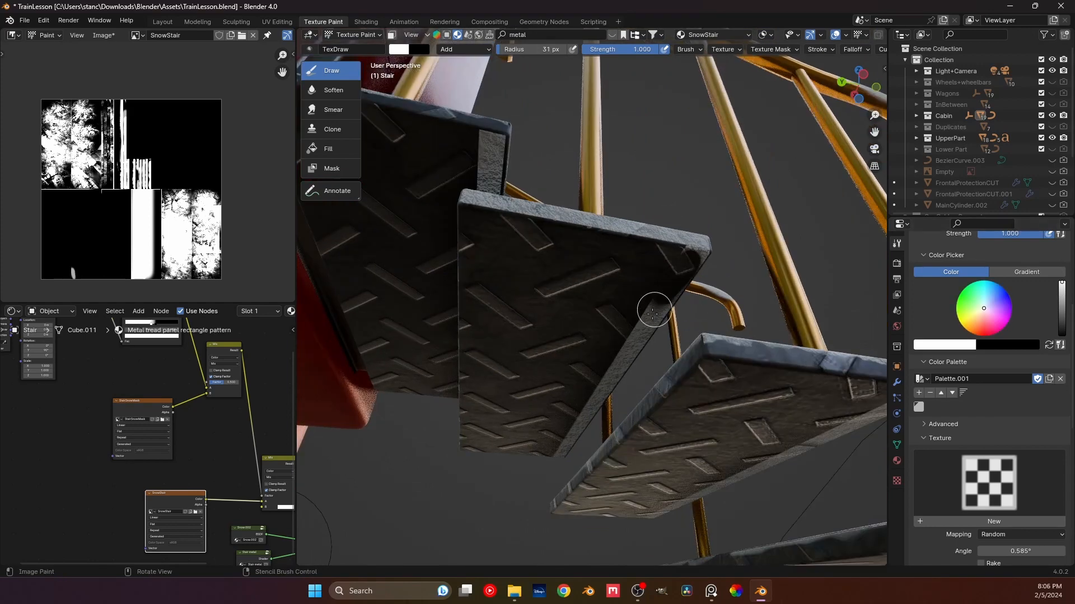
drag(653, 307, 544, 470)
scroll(664, 305, up, 2)
mouse_move(663, 305)
middle_down()
mouse_move(700, 314)
mouse_move(662, 161)
middle_up()
mouse_move(661, 161)
mouse_down()
mouse_move(490, 384)
mouse_move(644, 190)
mouse_up()
scroll(616, 240, down, 4)
middle_drag(616, 240, 556, 312)
scroll(556, 311, up, 3)
mouse_move(621, 249)
mouse_down()
mouse_move(499, 398)
mouse_move(646, 228)
mouse_up()
- Wear an irregular snow border into the next tread's end face with white and grey strokes at 22 px, ending with a 17 px radius
mouse_move(646, 227)
middle_down()
mouse_move(547, 295)
mouse_move(439, 307)
middle_up()
key(f)
click(466, 309)
drag(469, 309, 783, 258)
drag(1062, 282, 1062, 305)
drag(476, 296, 714, 261)
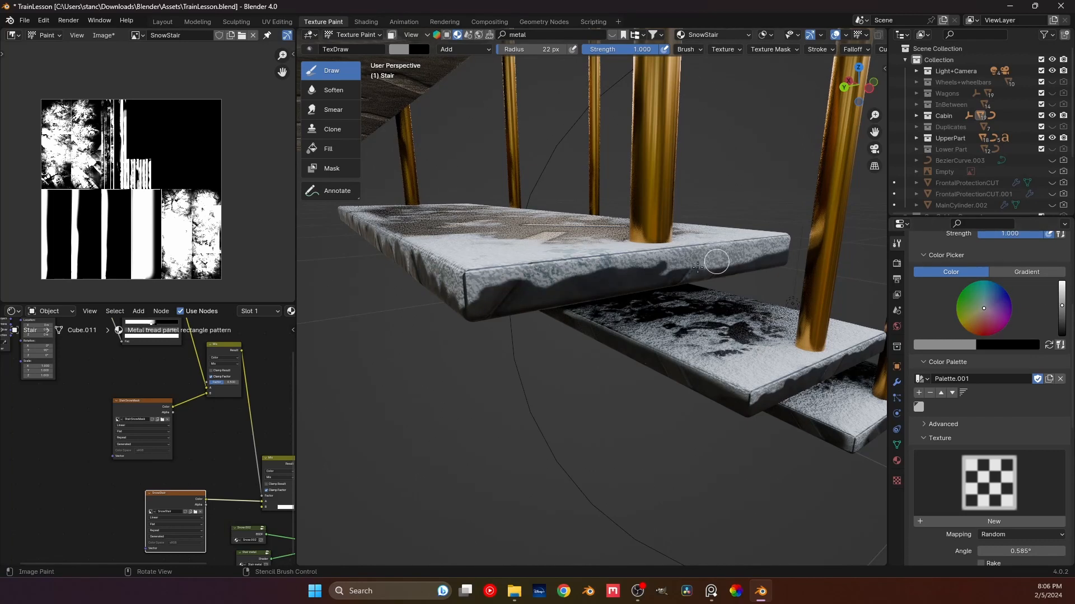
key(f)
click(729, 260)
- Save the file and check the finished snowy stairs and the cabin side through the scene camera
key(KP_0)
scroll(574, 276, up, 2)
key(ctrl+s)
click(897, 383)
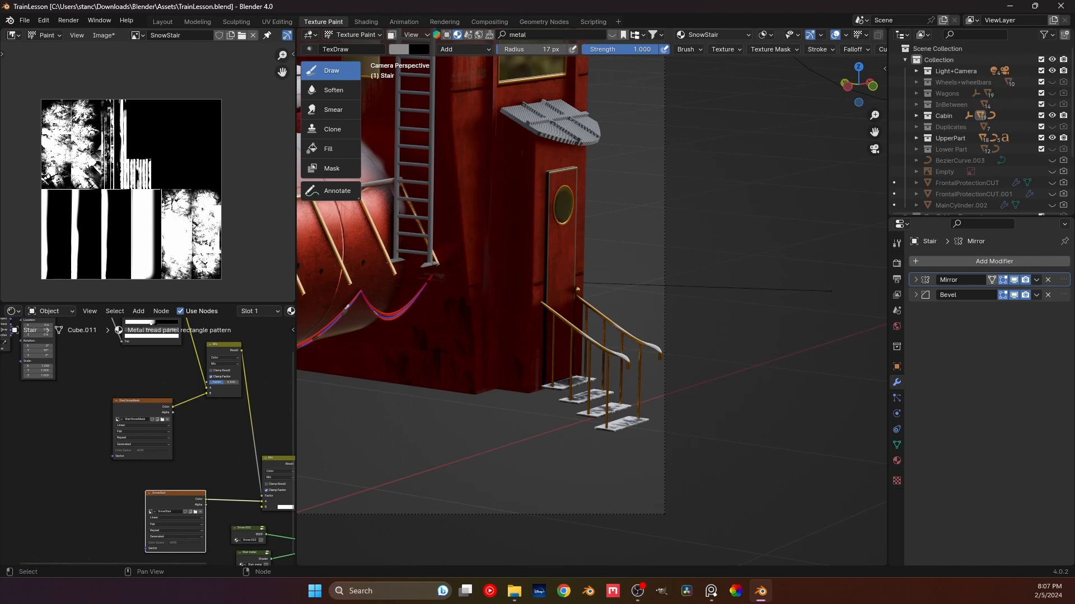
scroll(638, 267, up, 4)
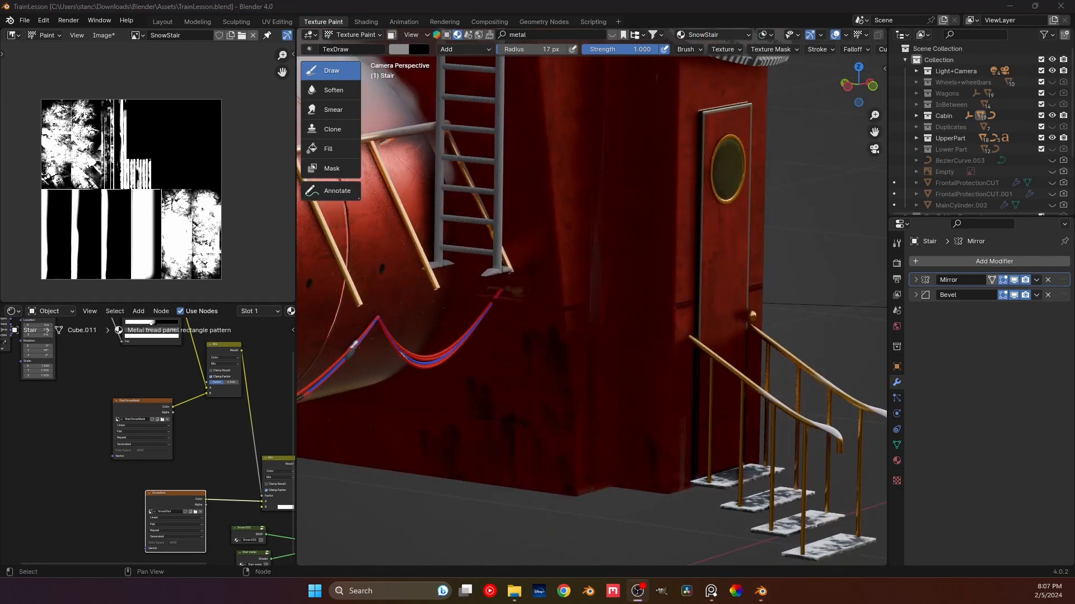
scroll(493, 265, up, 5)
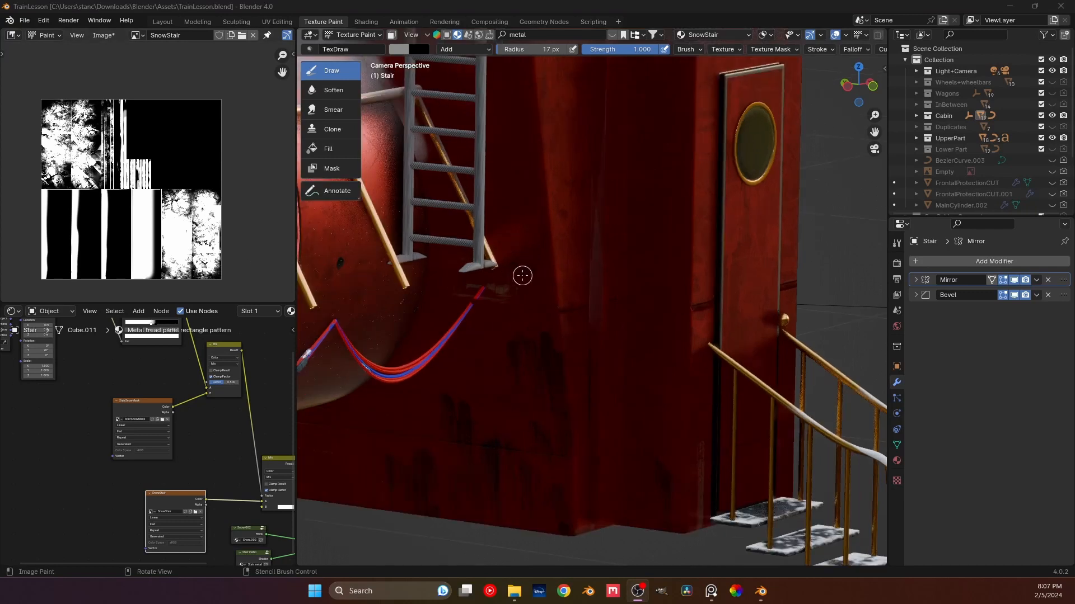
scroll(538, 331, down, 5)
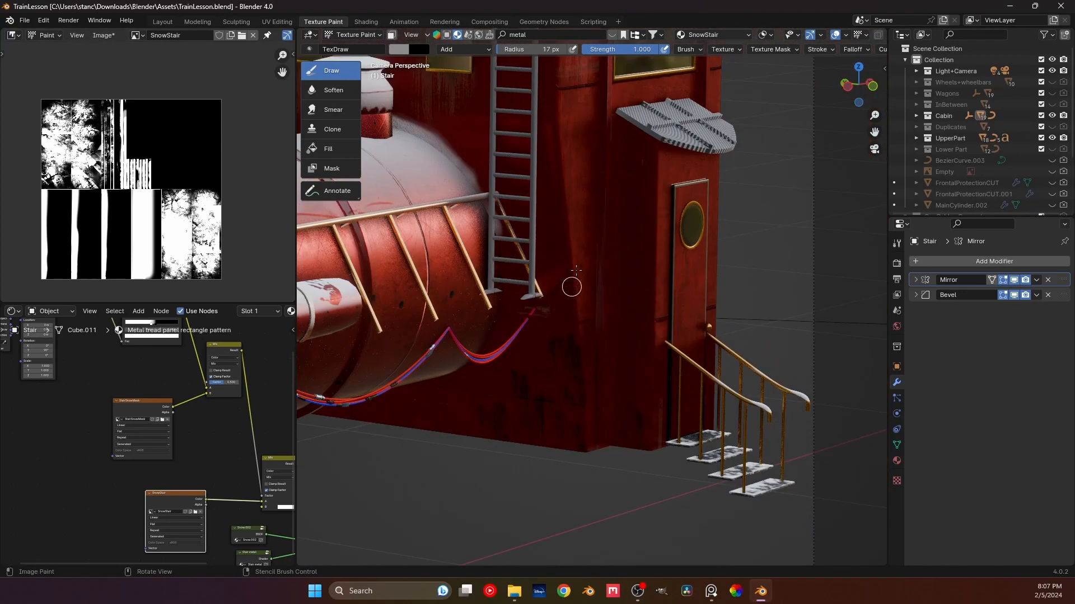
shift+middle_drag(570, 239, 575, 269)
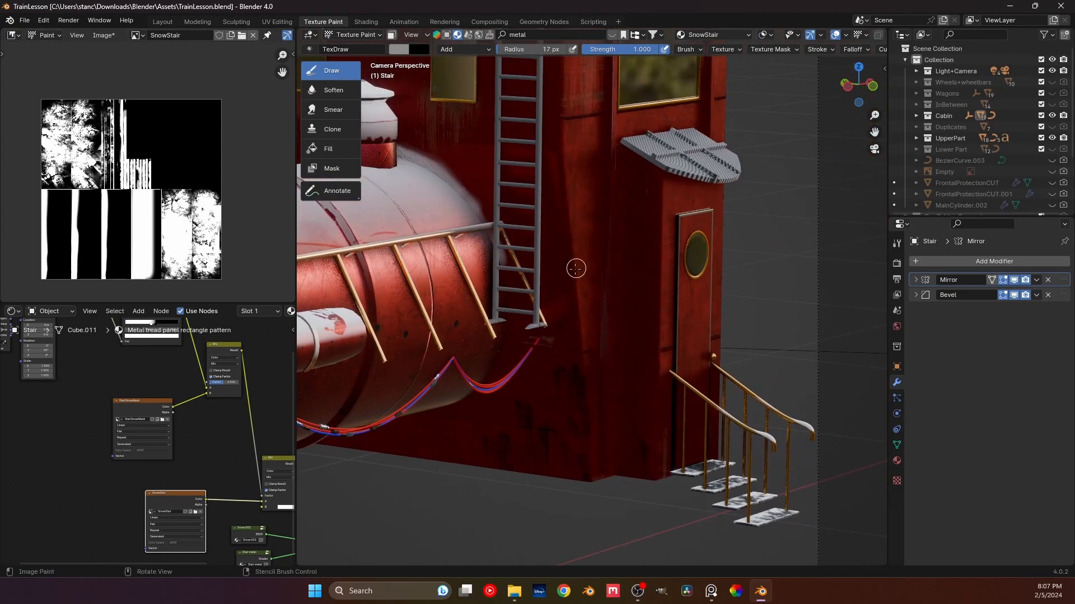
- Switch to the Layout workspace and select the holders at the foot of the ladder beside the cabin
click(162, 22)
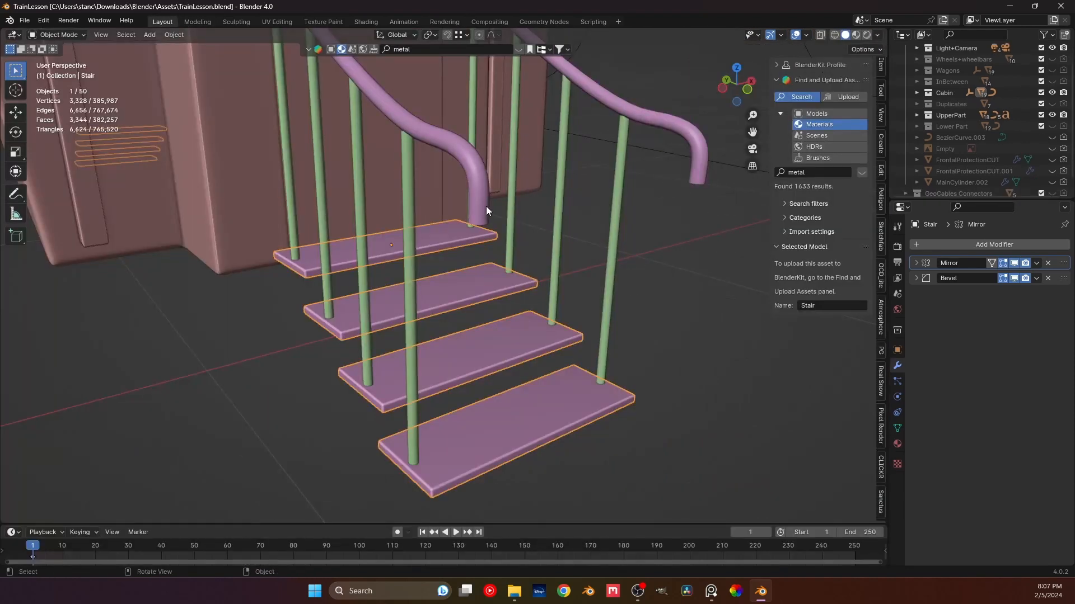
scroll(418, 189, down, 6)
click(606, 176)
scroll(606, 176, down, 6)
shift+middle_drag(285, 157, 331, 224)
middle_drag(331, 224, 491, 310)
scroll(342, 224, up, 5)
scroll(491, 310, up, 4)
click(472, 409)
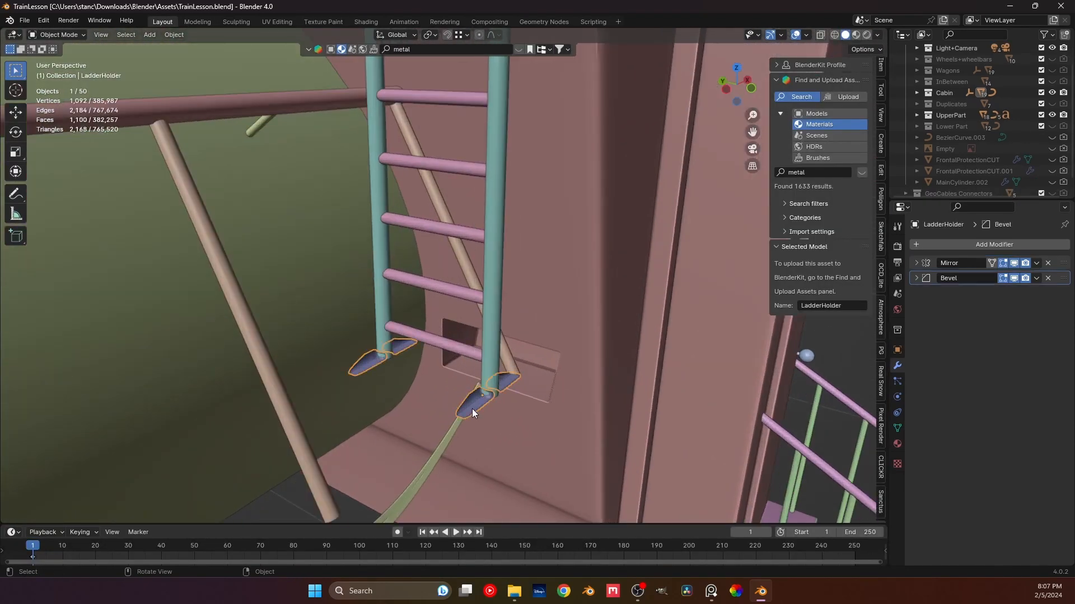
- Examine the ladder holders up close and in relation to the boiler, cabin wall and stairs
middle_drag(472, 409, 499, 409)
scroll(499, 408, up, 3)
shift+middle_drag(499, 408, 467, 352)
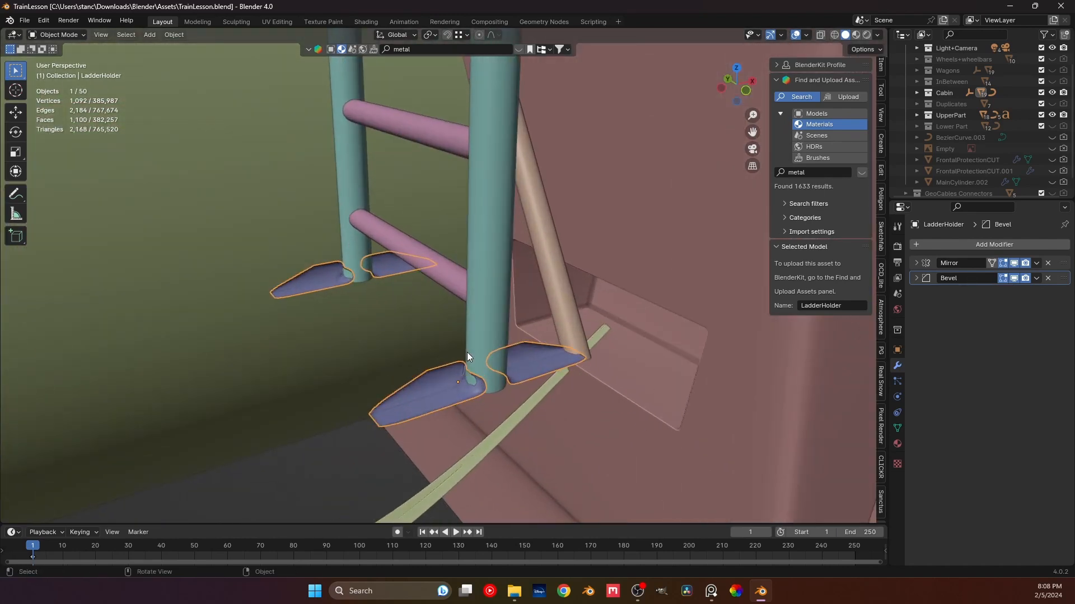
scroll(467, 352, down, 7)
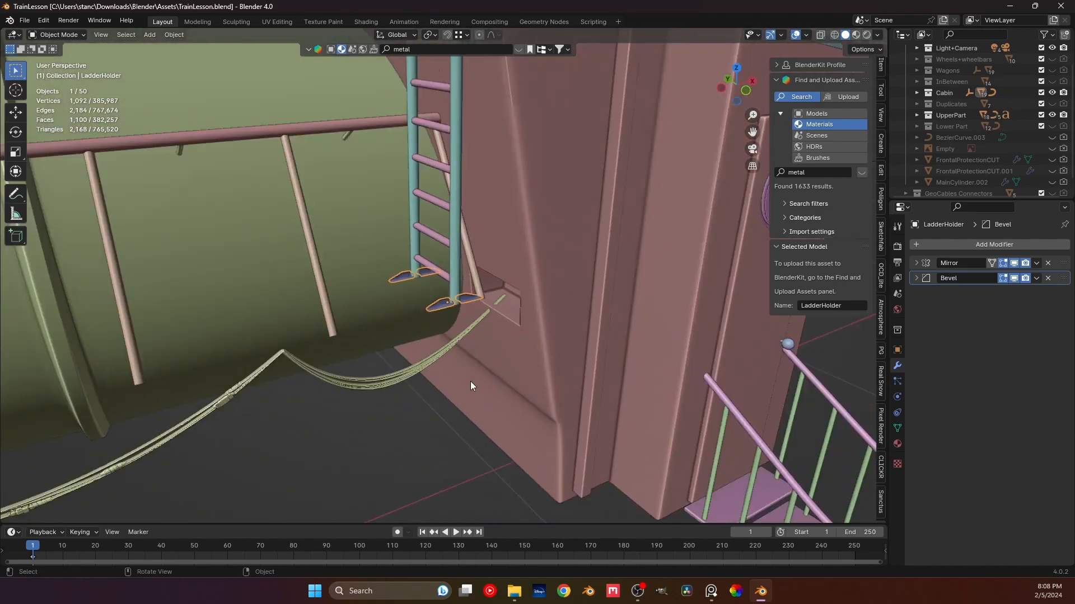
scroll(471, 381, down, 7)
shift+middle_drag(431, 226, 438, 263)
middle_drag(439, 263, 414, 250)
scroll(443, 241, up, 3)
scroll(420, 269, up, 2)
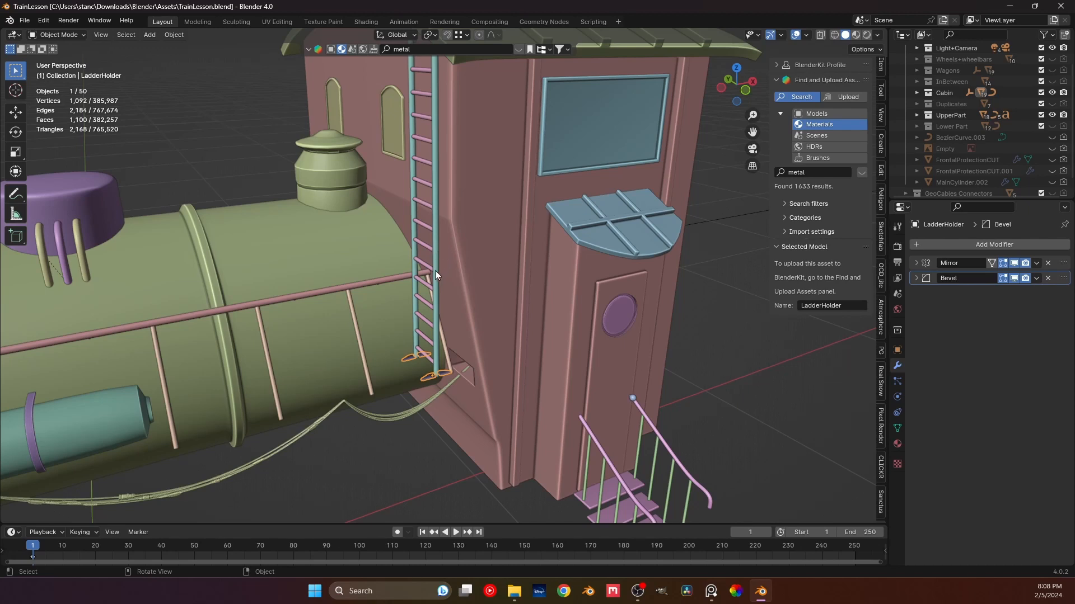
middle_drag(435, 271, 371, 253)
shift+middle_drag(385, 354, 358, 308)
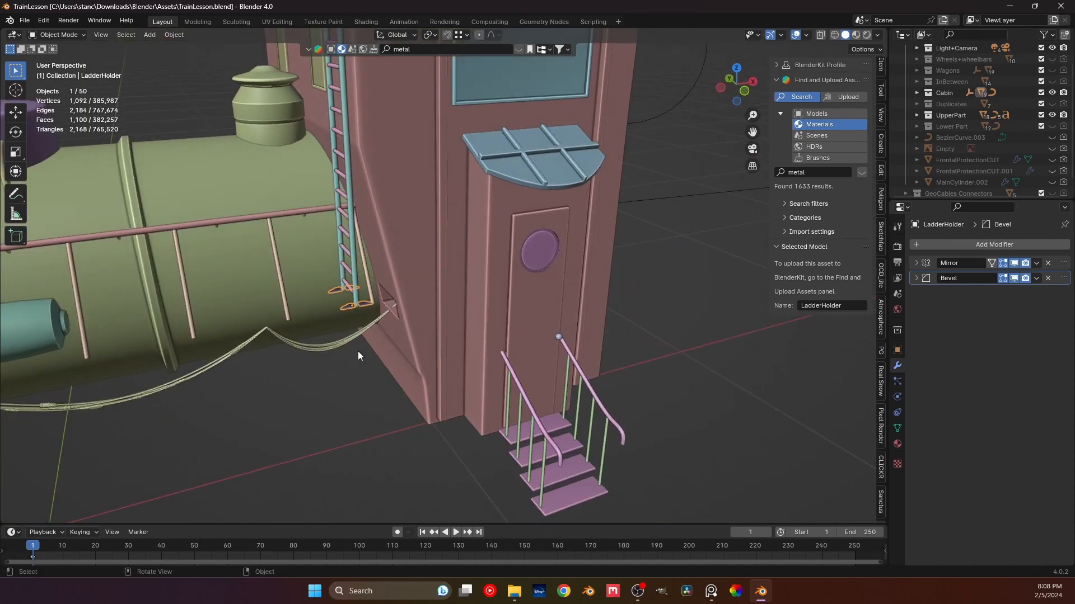
scroll(357, 351, up, 6)
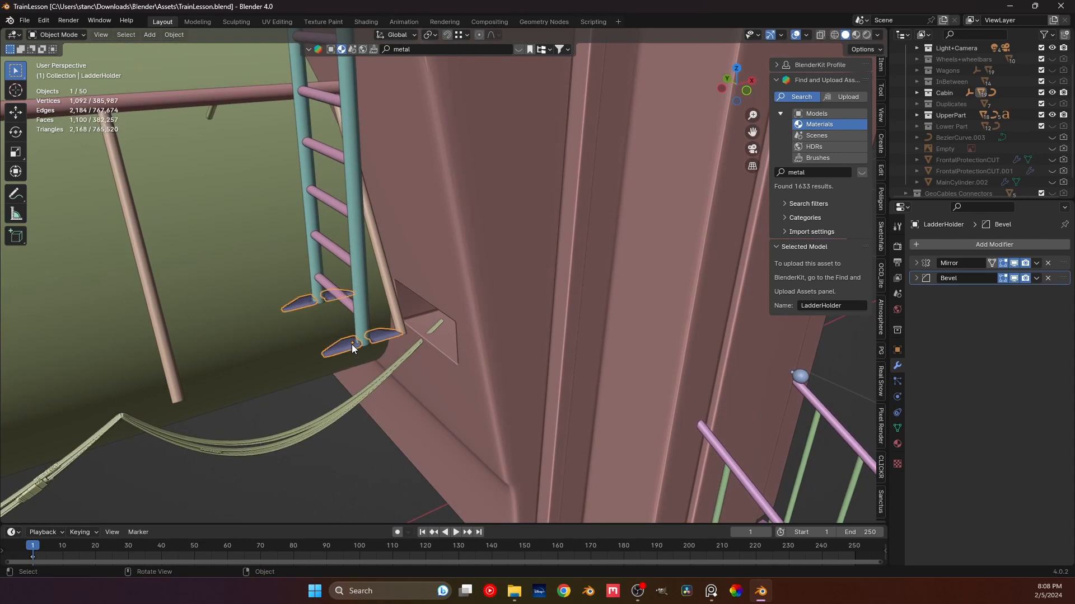
- Check the ladder holders' mesh in Edit Mode with all geometry selected, ending in Object Mode
key(Tab)
shift+middle_drag(343, 352, 394, 277)
scroll(384, 331, up, 3)
key(a)
key(Tab)
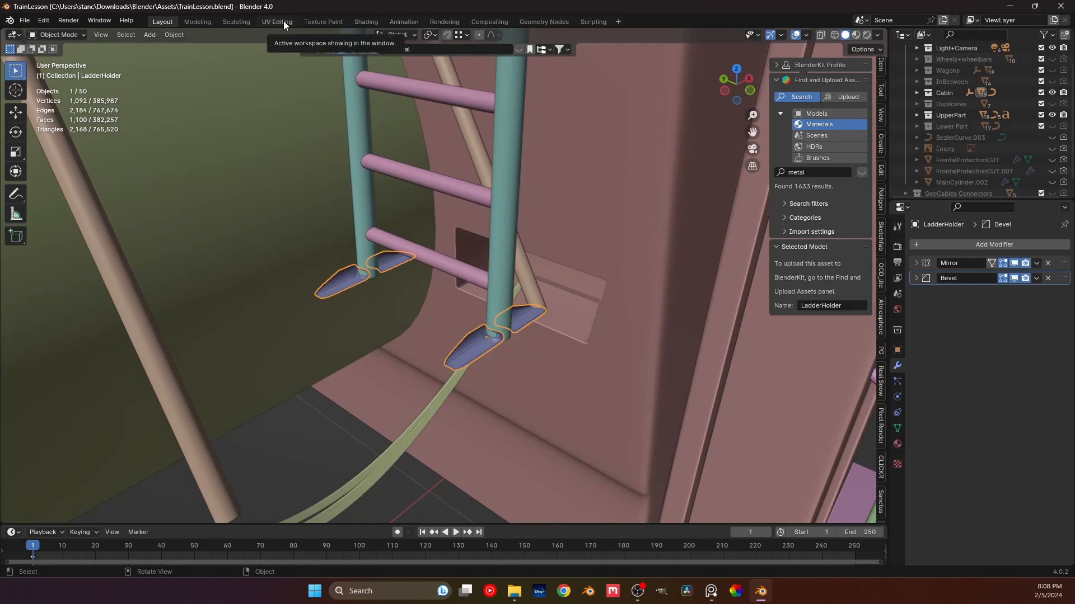
- Switch to the Shading workspace and frame the ladder holders up close
click(365, 21)
scroll(494, 216, down, 5)
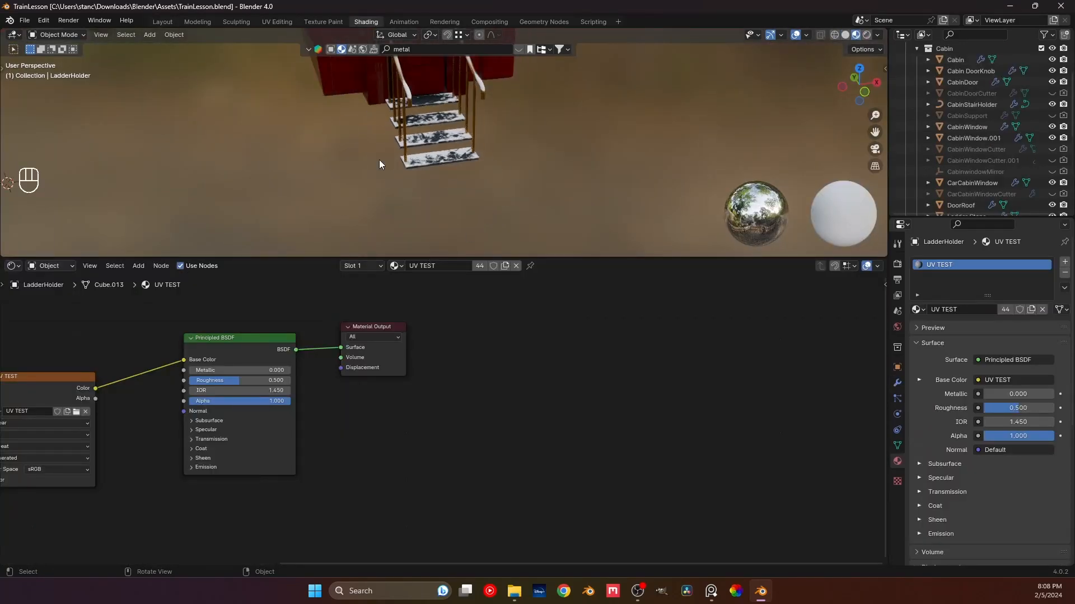
shift+middle_drag(378, 159, 431, 223)
scroll(478, 172, up, 3)
scroll(428, 201, up, 5)
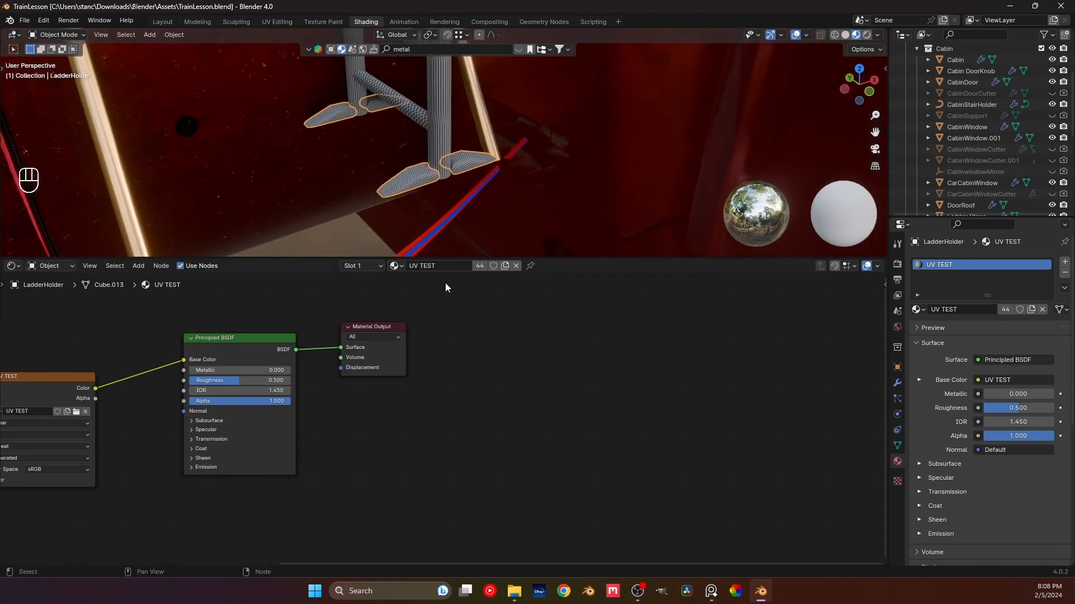
click(399, 266)
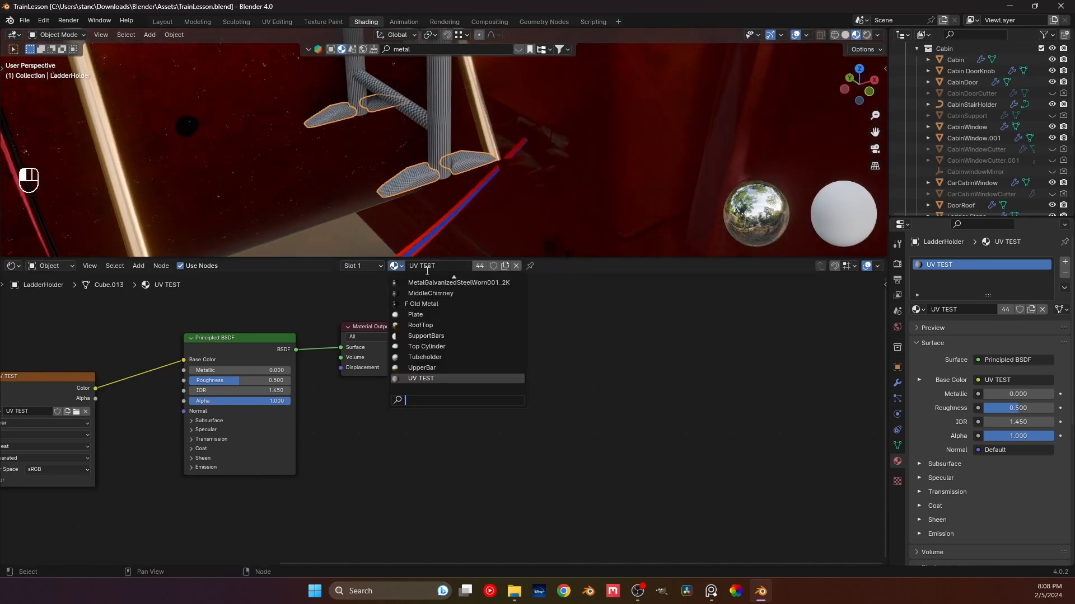
text(da)
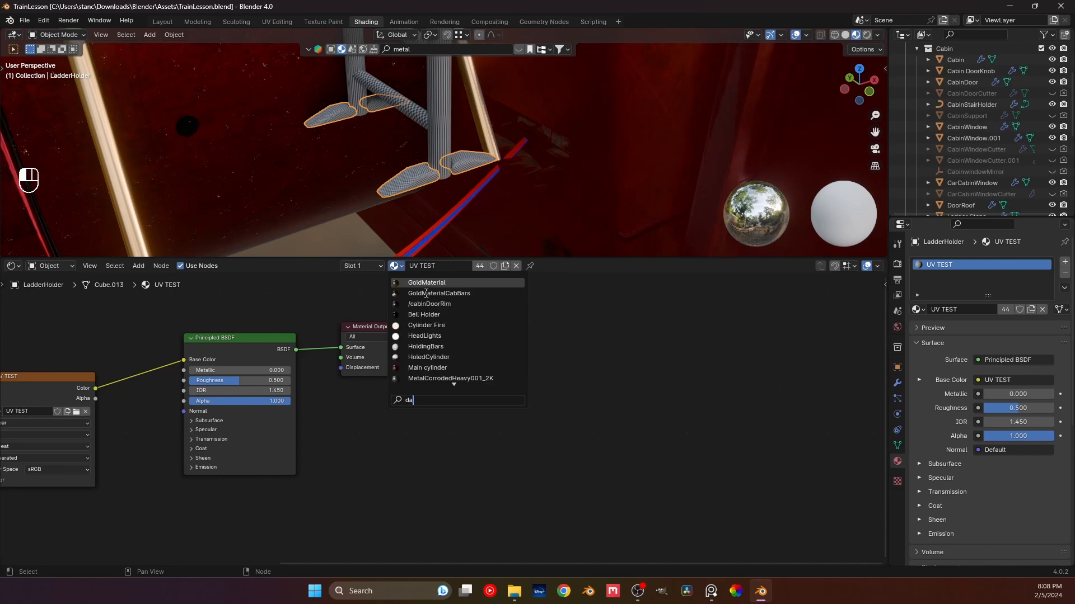
text(r)
click(642, 305)
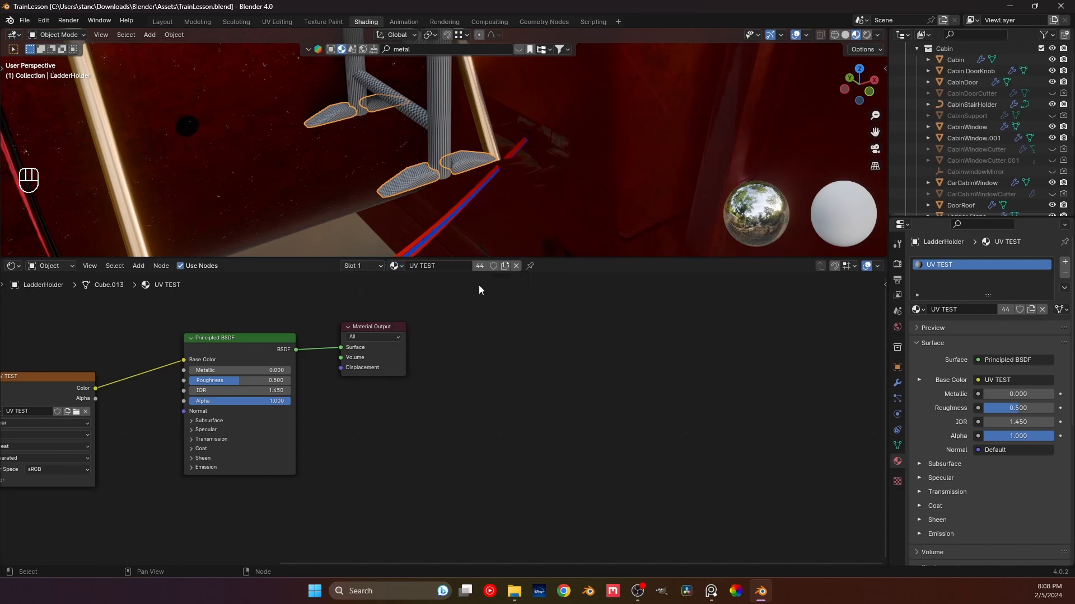
- Replace the UV TEST material on the ladder holders with a new material named LadderSupport, leaving its nodes deselected
click(513, 267)
click(453, 267)
double_click(435, 265)
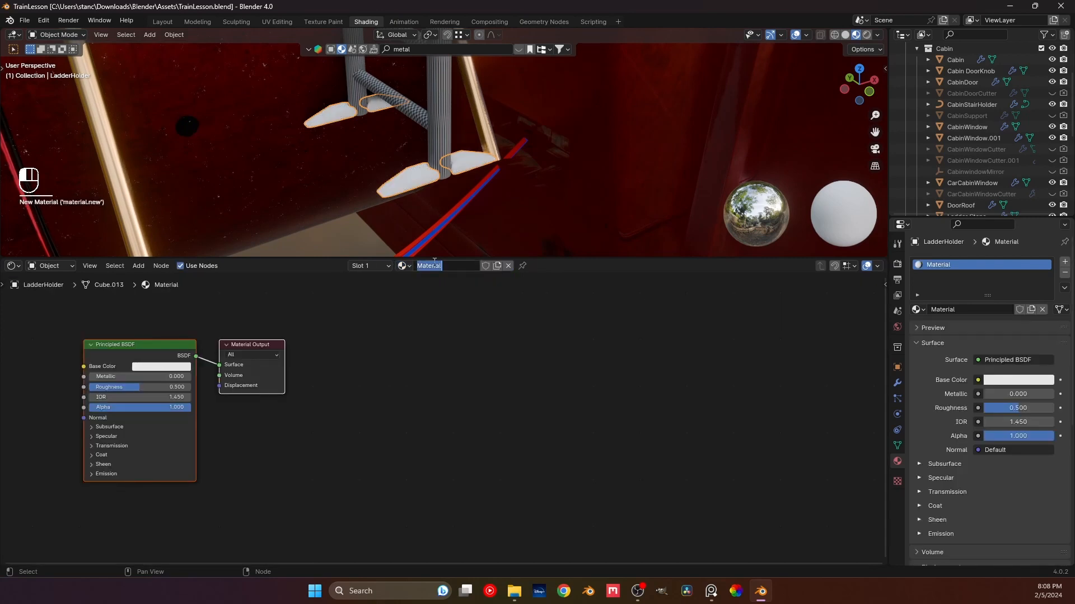
text(Lade)
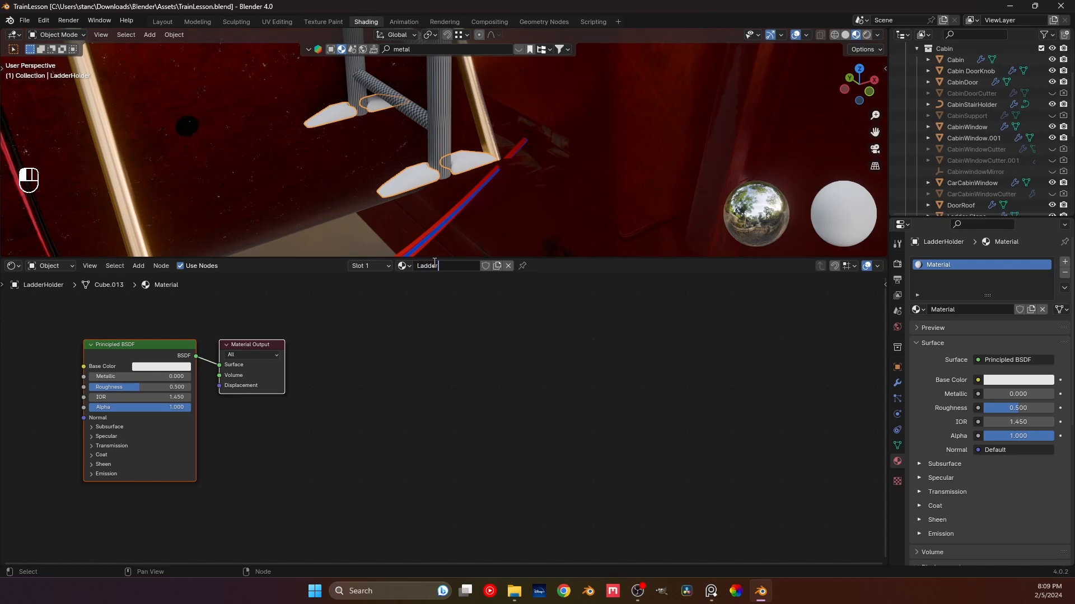
text(erSupport)
key(Return)
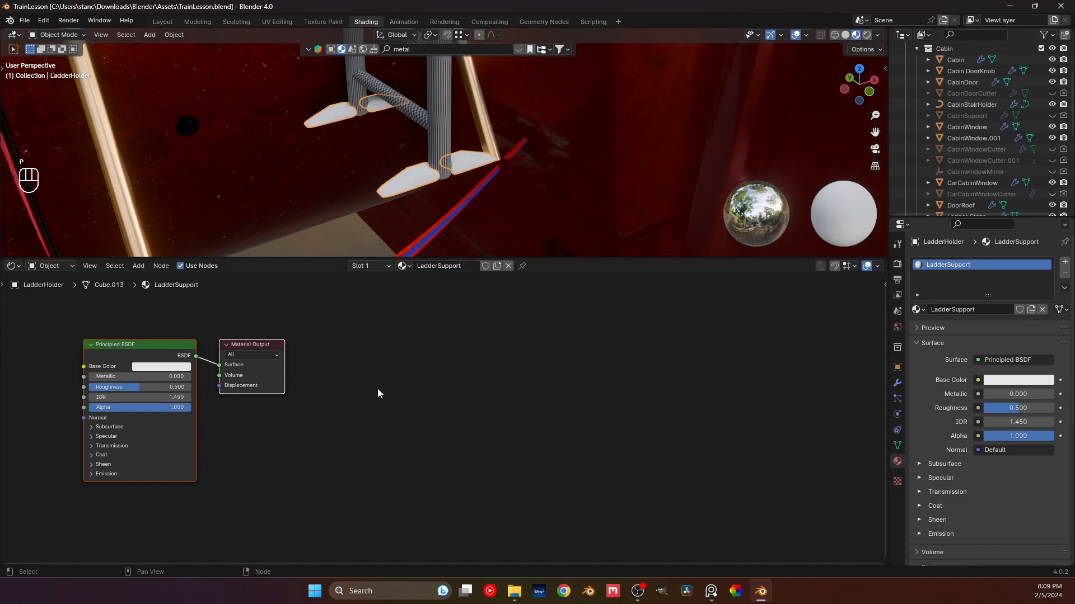
middle_drag(154, 358, 279, 356)
middle_drag(116, 352, 209, 343)
click(209, 343)
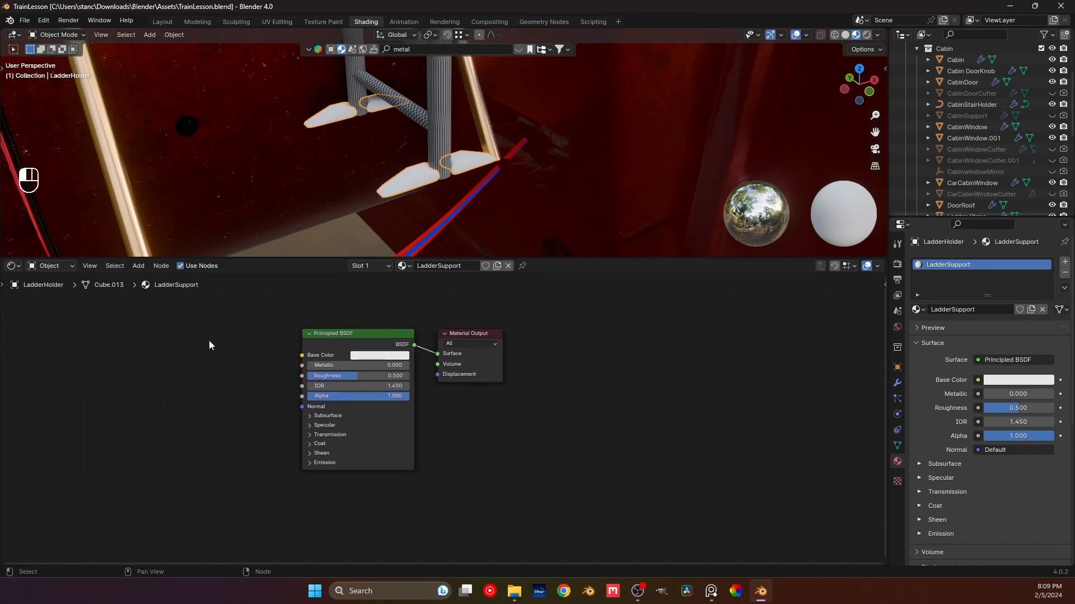
key(shift+a)
mouse_move(136, 472)
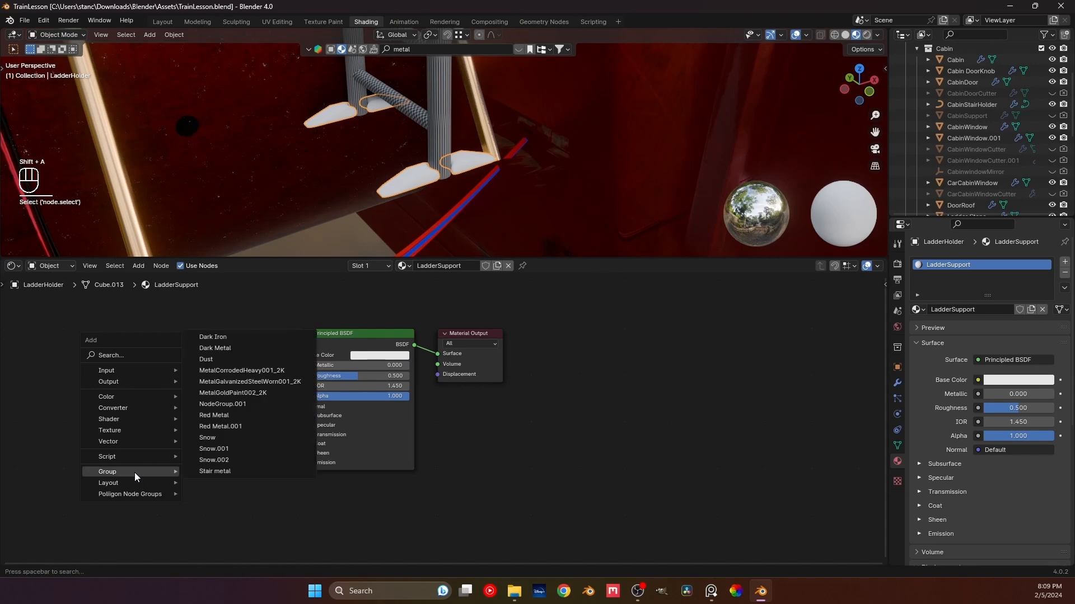
click(219, 358)
click(165, 347)
key(x)
- Add the Dark Iron node group and connect its BSDF output to the Principled BSDF's Base Color
key(shift+a)
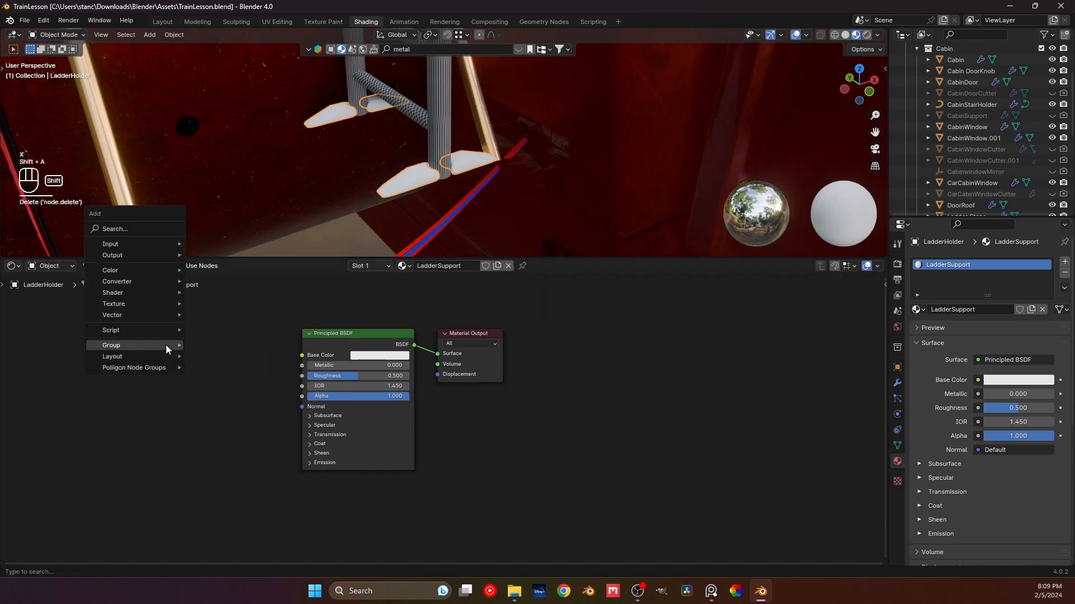
mouse_move(161, 345)
click(210, 345)
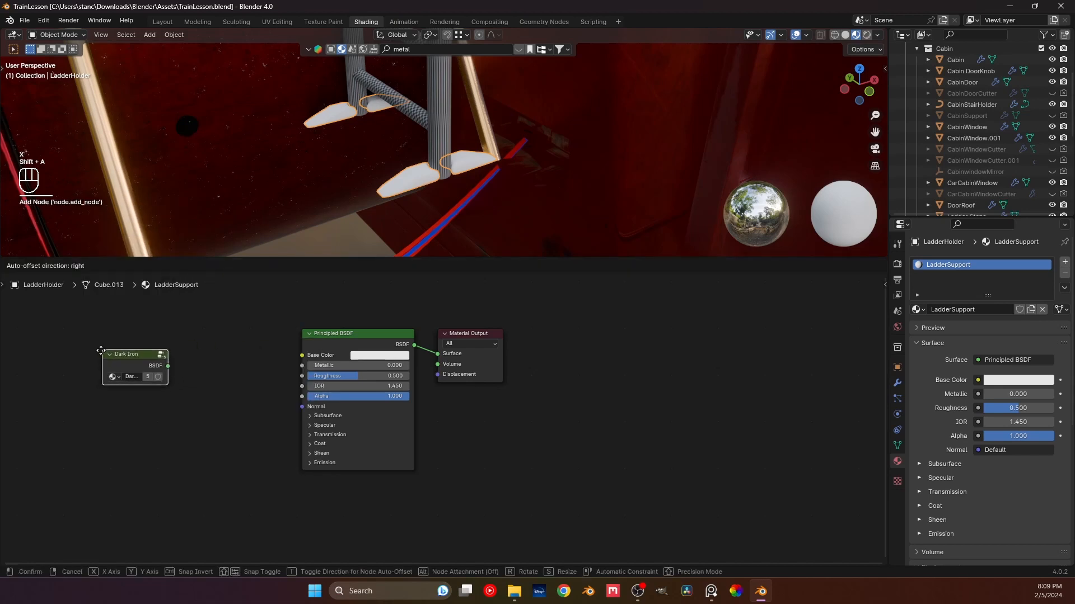
click(168, 340)
drag(163, 366, 318, 347)
scroll(367, 190, up, 3)
middle_drag(361, 182, 421, 161)
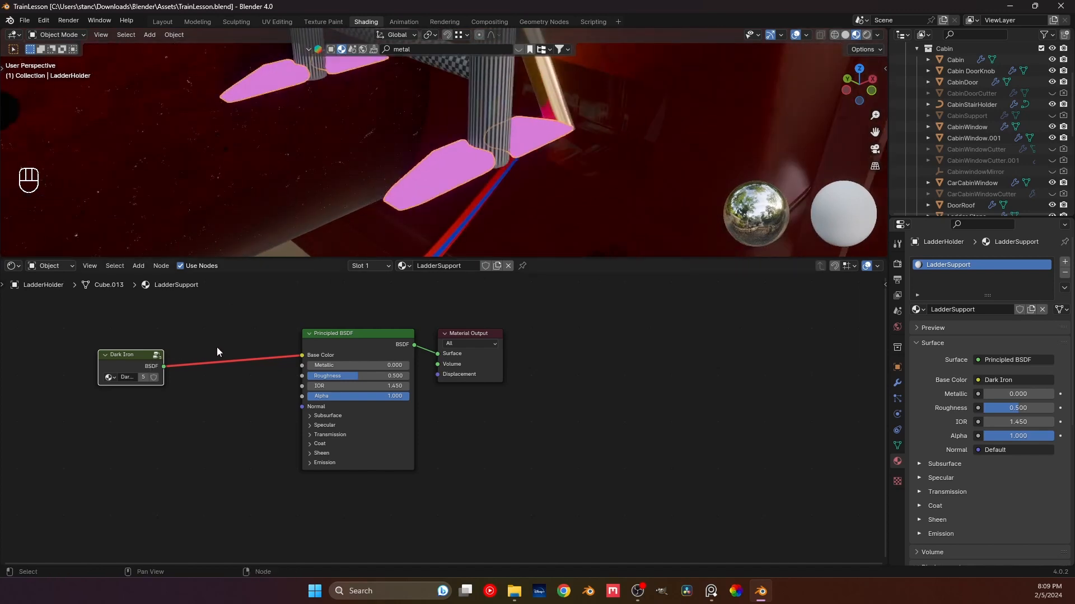
- Delete the Principled BSDF and connect the Dark Iron group directly to the Material Output's Surface
right_click(238, 343)
click(320, 333)
key(x)
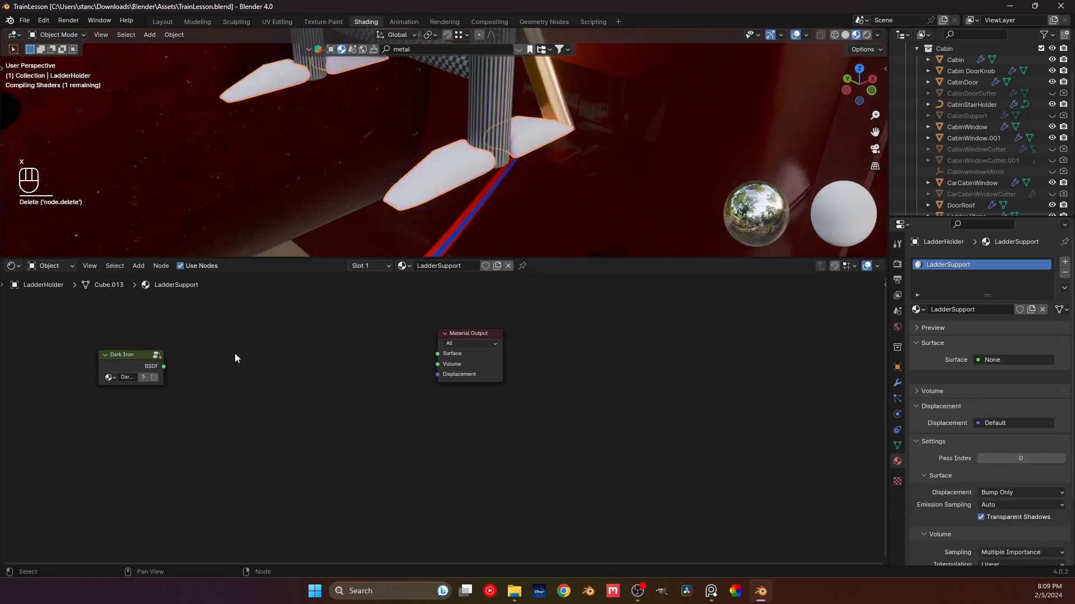
drag(163, 366, 437, 353)
drag(122, 358, 189, 357)
click(255, 340)
scroll(510, 164, up, 3)
middle_drag(511, 164, 450, 170)
scroll(454, 145, down, 4)
scroll(440, 169, up, 2)
- Set the Bevel modifier's amount on the ladder holders to 0.0005 m
key(Tab)
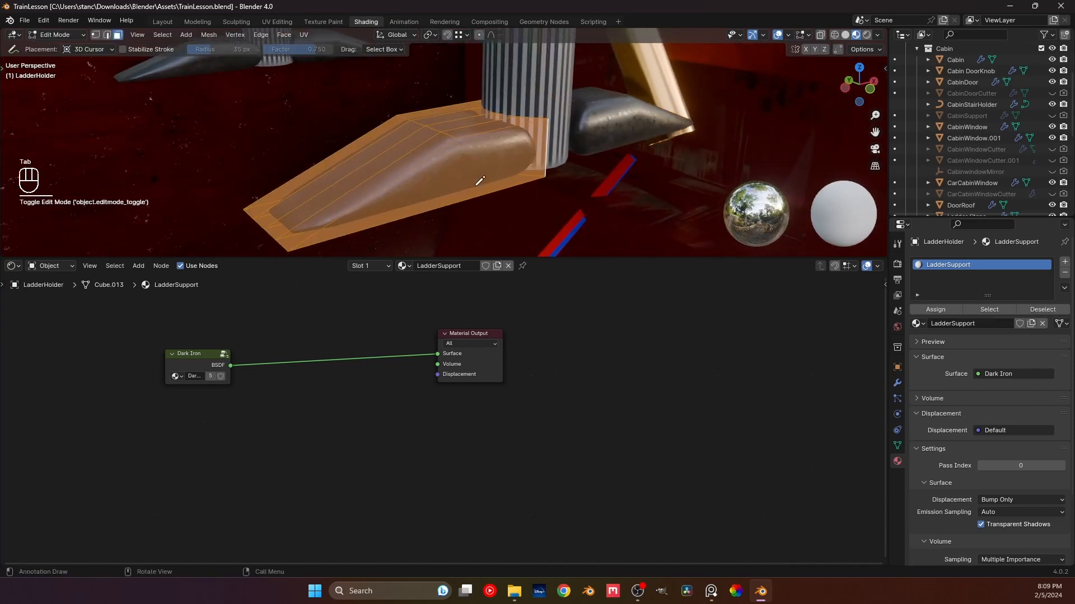
key(Tab)
click(897, 382)
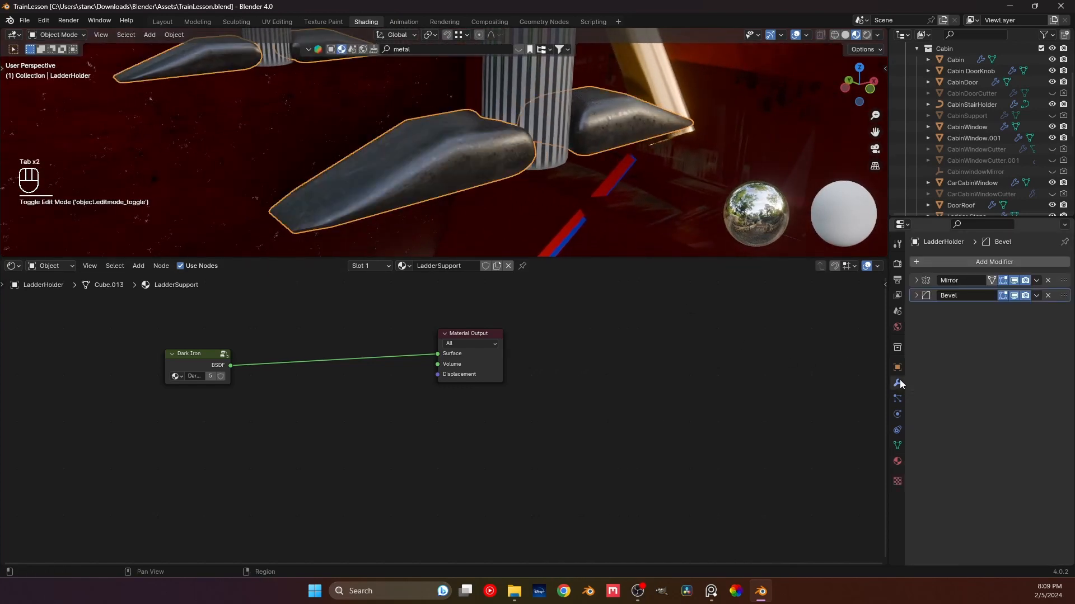
click(921, 300)
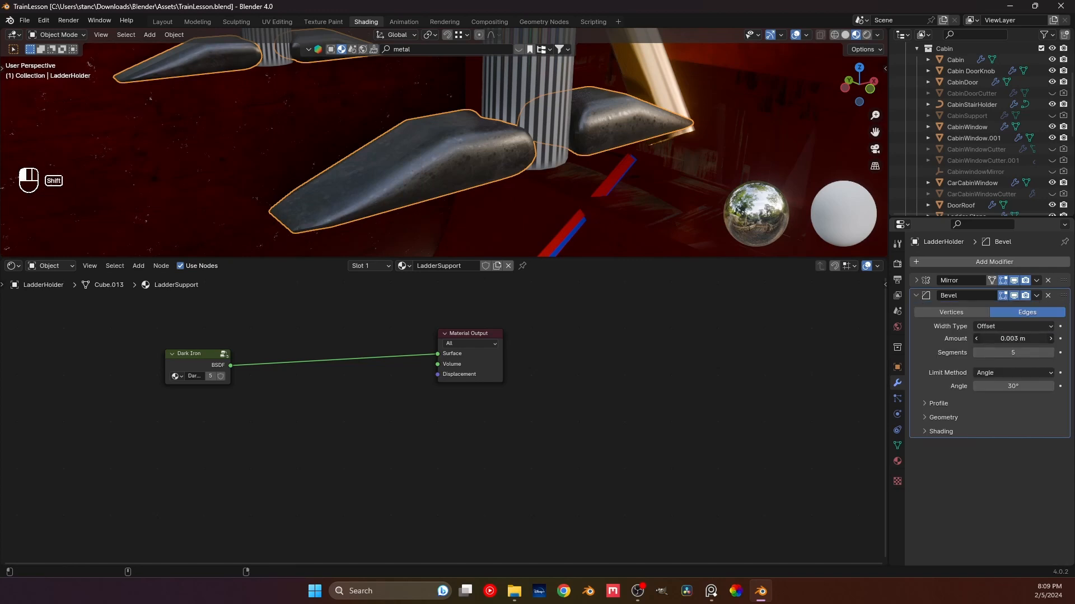
shift+drag(1013, 339, 999, 338)
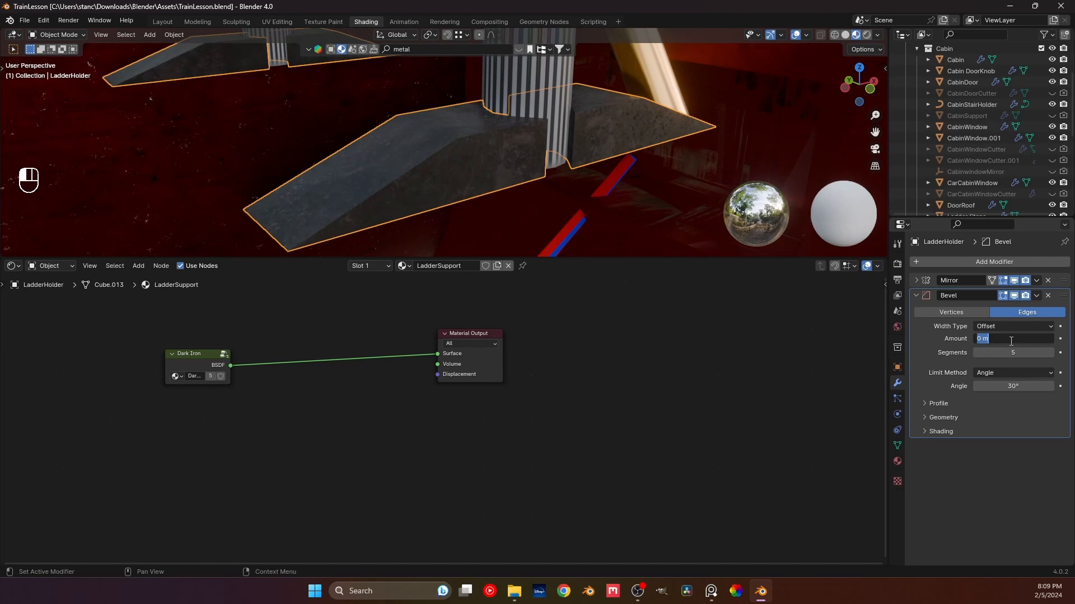
key(Return)
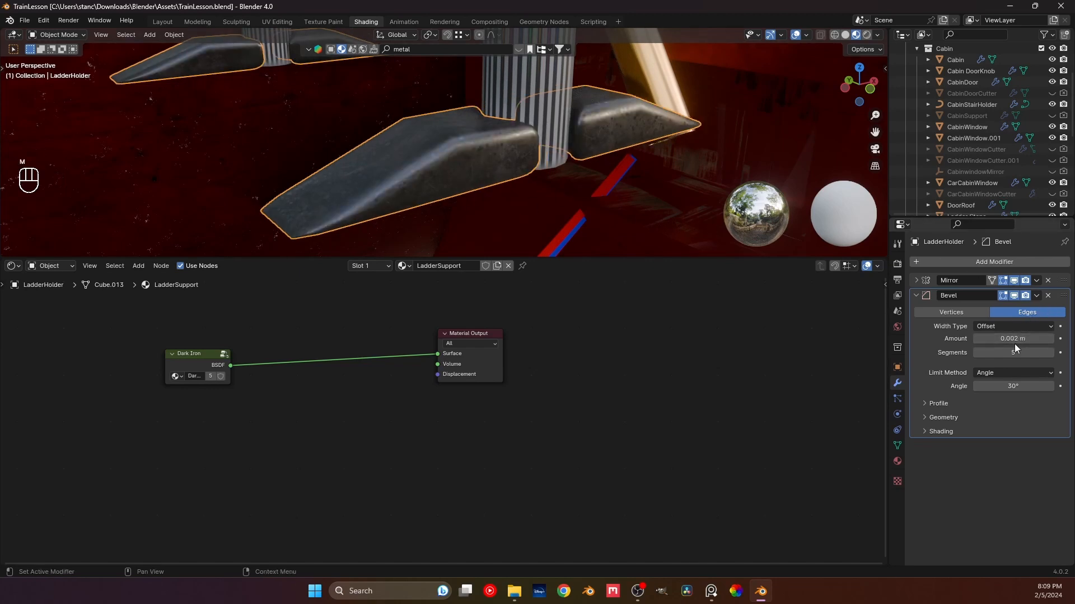
click(1001, 339)
key(Return)
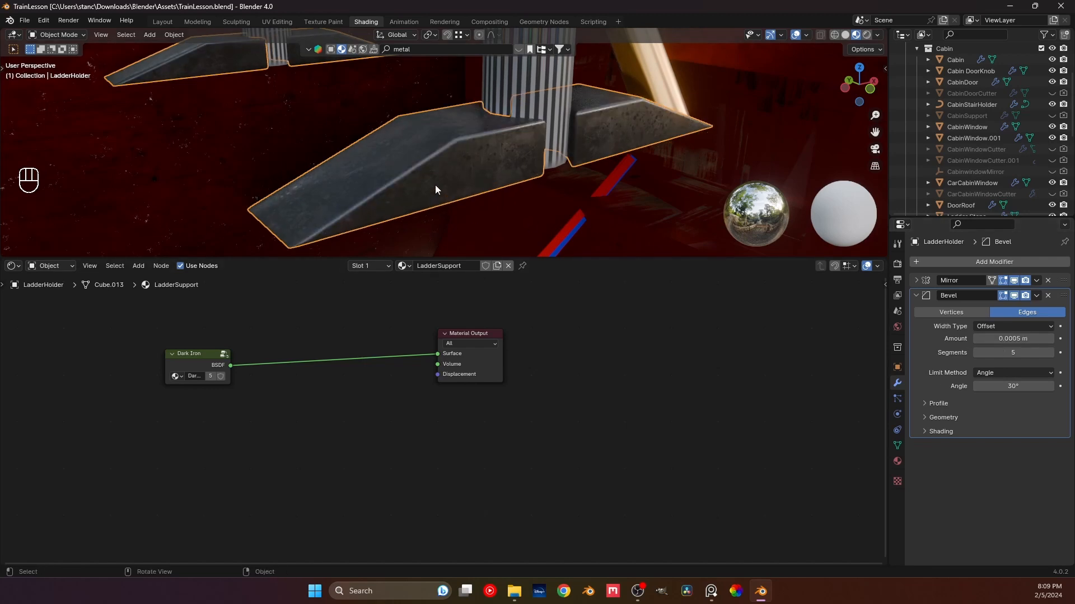
- Check the ladder holders' bevelled edges and iron surface up close and from farther away
key(Tab)
key(Tab)
scroll(445, 176, down, 5)
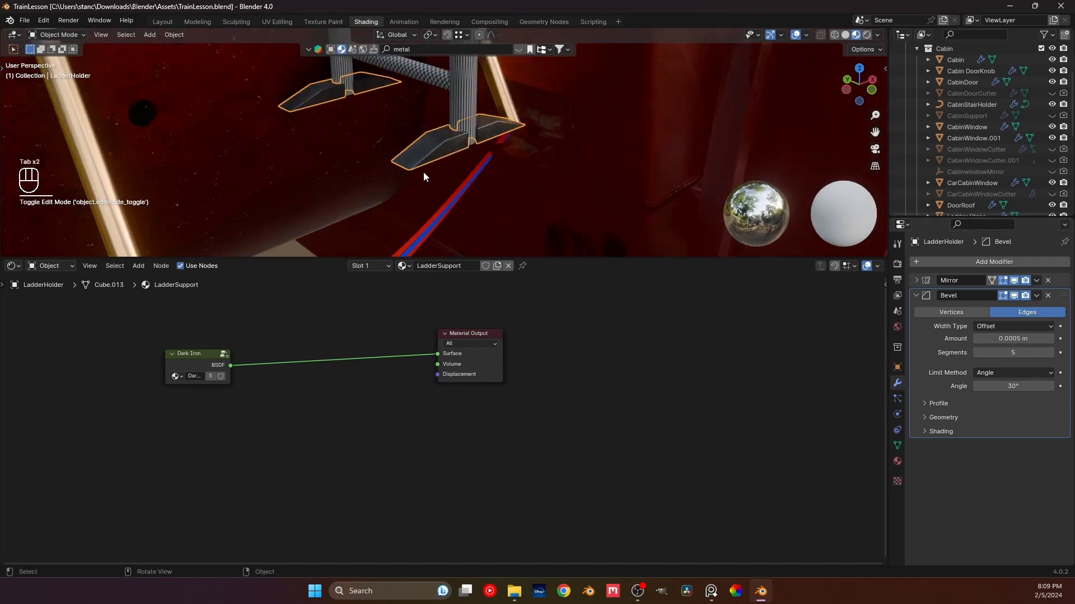
scroll(379, 166, up, 4)
mouse_move(423, 173)
middle_down()
mouse_move(379, 166)
mouse_move(442, 182)
mouse_move(415, 175)
mouse_move(432, 180)
middle_up()
scroll(446, 186, down, 2)
scroll(445, 187, down, 6)
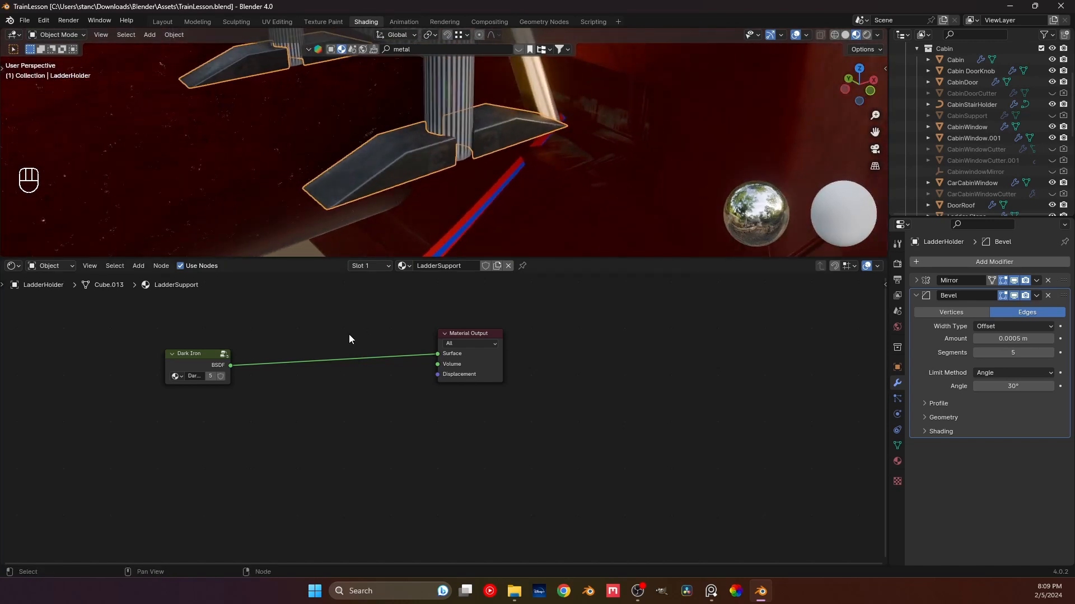
- Insert a Mix Shader between Dark Iron and the Material Output, and place the Dark Iron group lower in the graph
drag(208, 365, 210, 326)
key(shift+a)
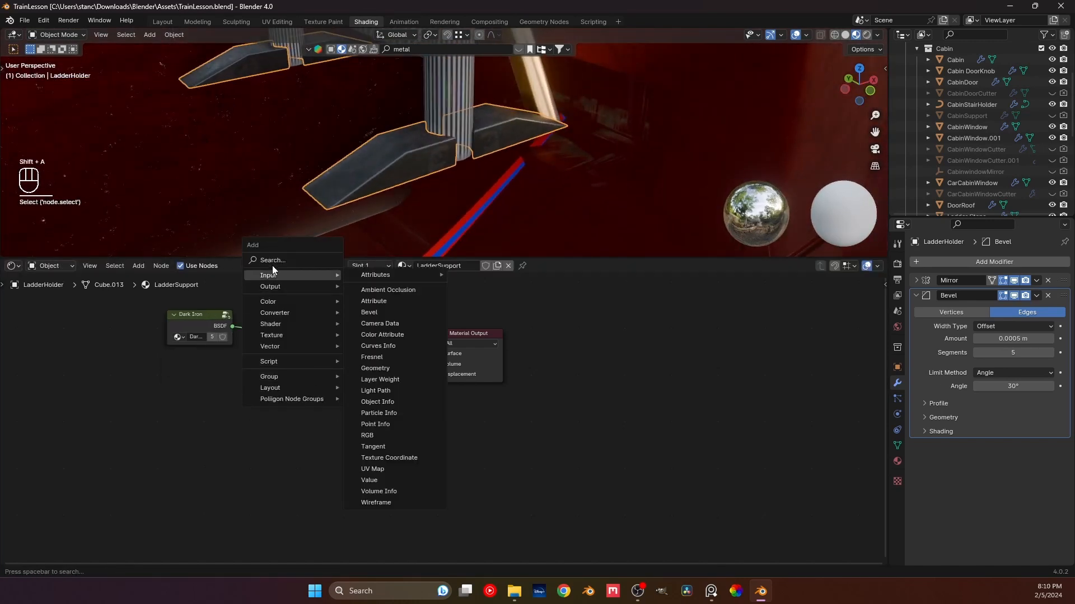
click(272, 265)
text(mis)
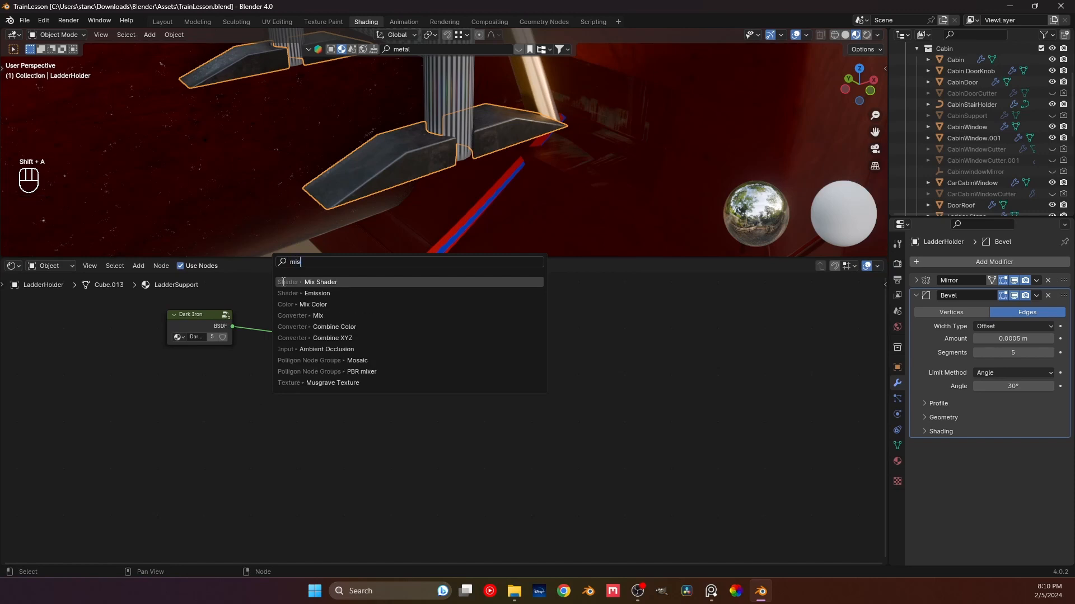
click(347, 282)
click(320, 351)
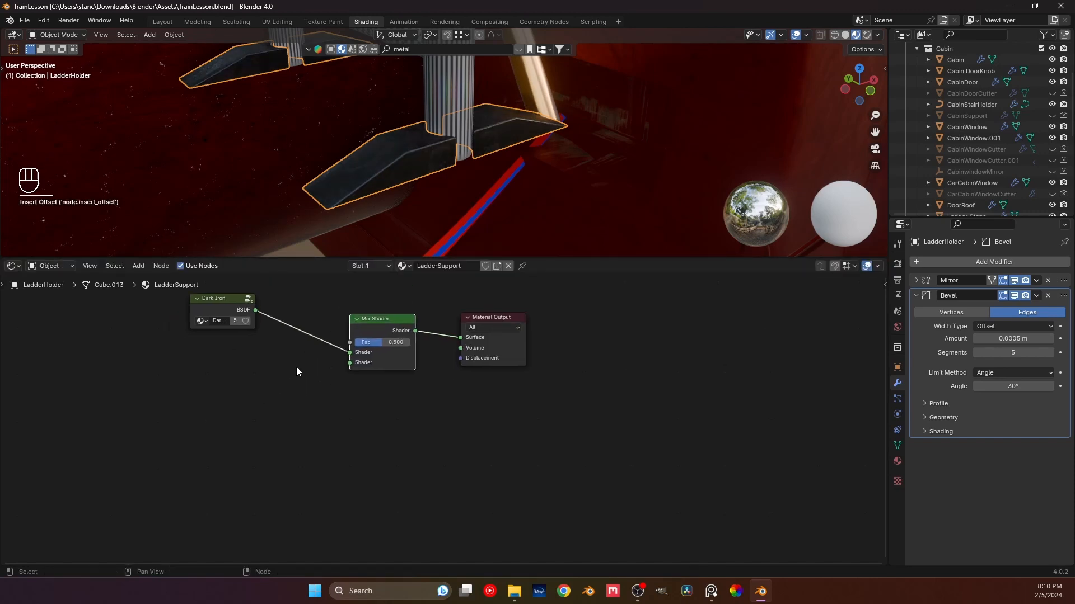
click(318, 340)
drag(214, 314, 217, 421)
- Add a Gradient Texture above the shader nodes, complete with Mapping and Texture Coordinate nodes
middle_drag(227, 333, 301, 432)
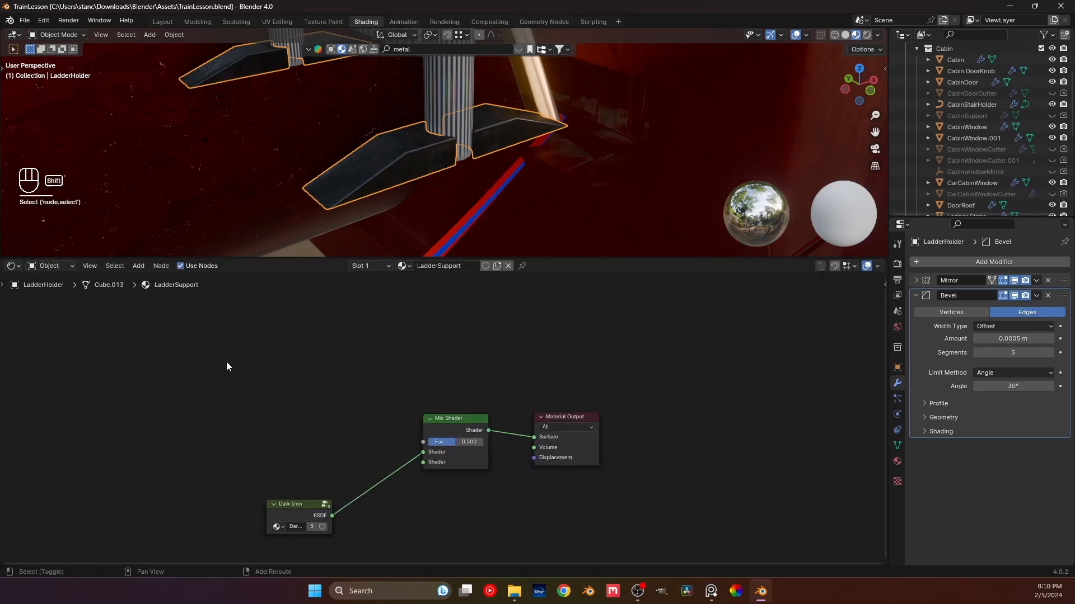
key(shift+a)
click(228, 362)
text(g)
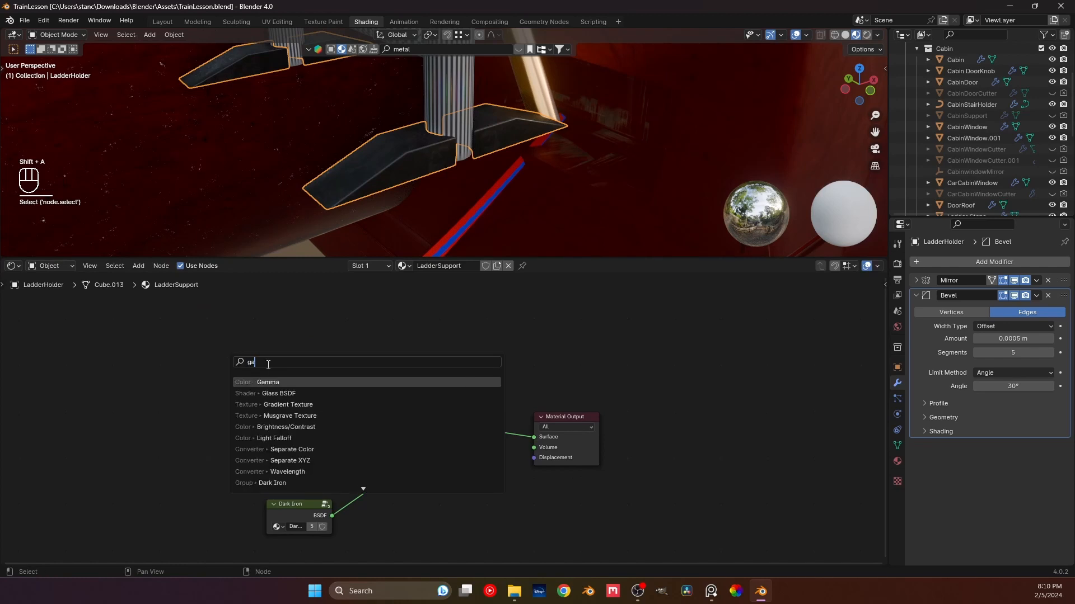
text(r)
key(Return)
click(280, 305)
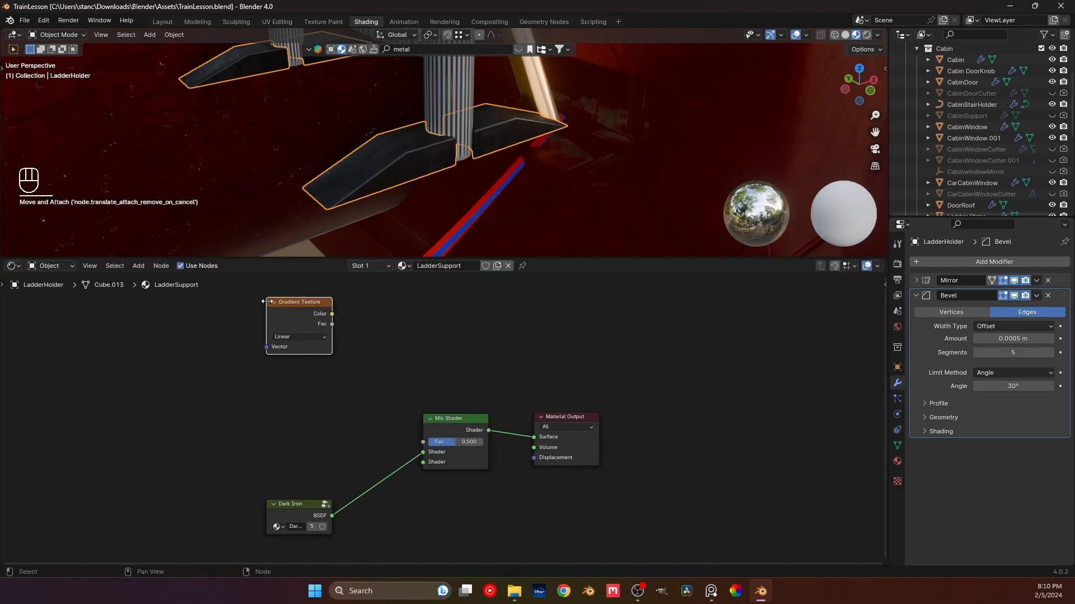
key(ctrl+t)
- Feed the Gradient Texture's Color into a new Color Ramp and move the Mix Shader and Material Output farther right
drag(332, 314, 365, 322)
text(c)
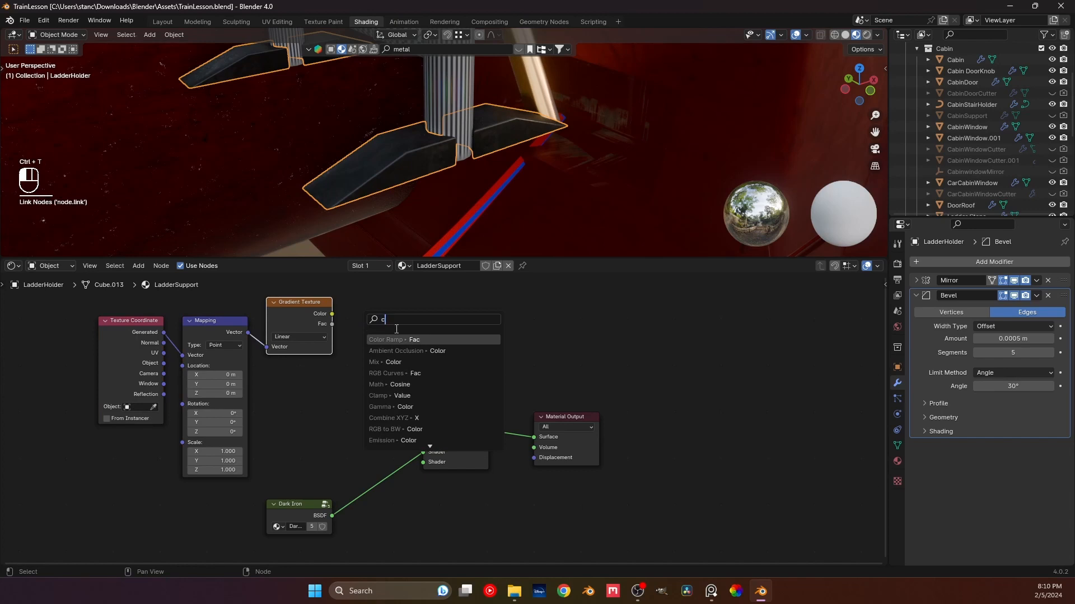
key(Return)
click(391, 318)
drag(615, 485, 752, 415)
click(495, 324)
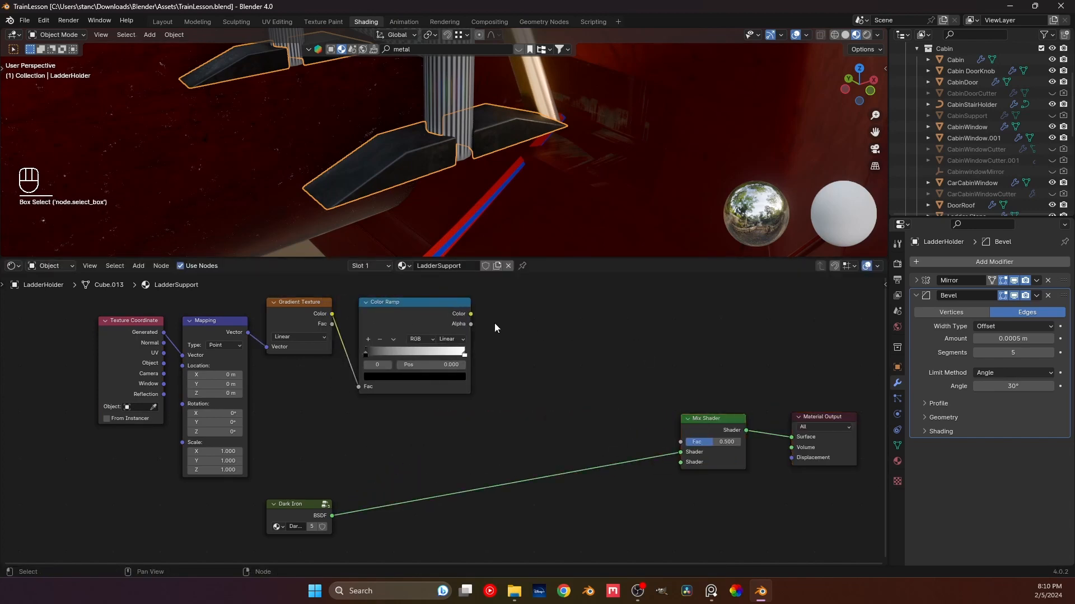
- Preview the Color Ramp on the ladder holders and move its black stop to about 0.391
click(415, 310)
ctrl+shift+click(413, 312)
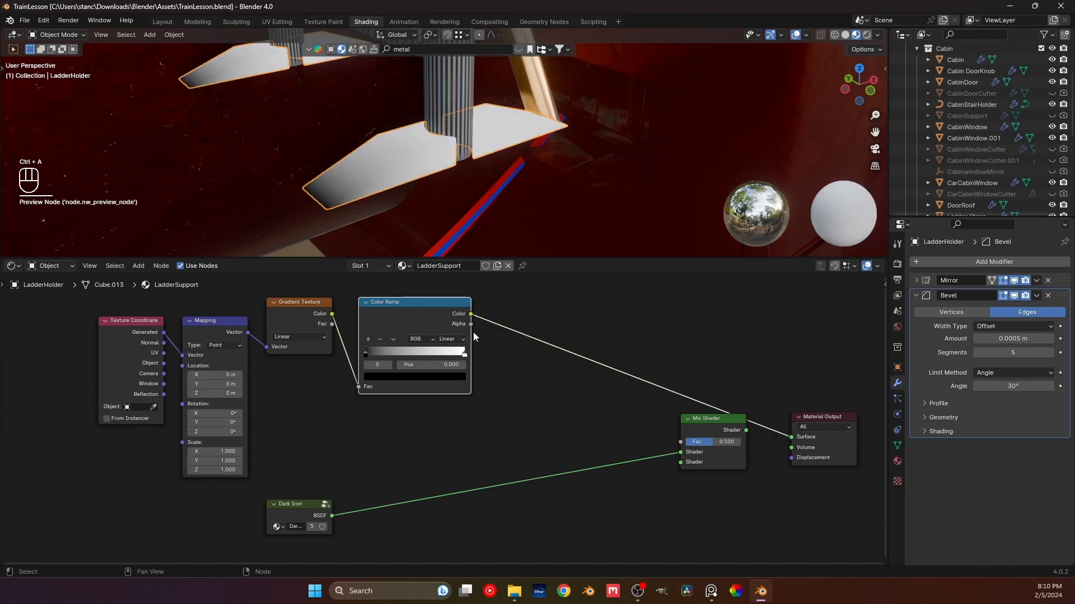
scroll(407, 356, up, 2)
drag(353, 343, 398, 337)
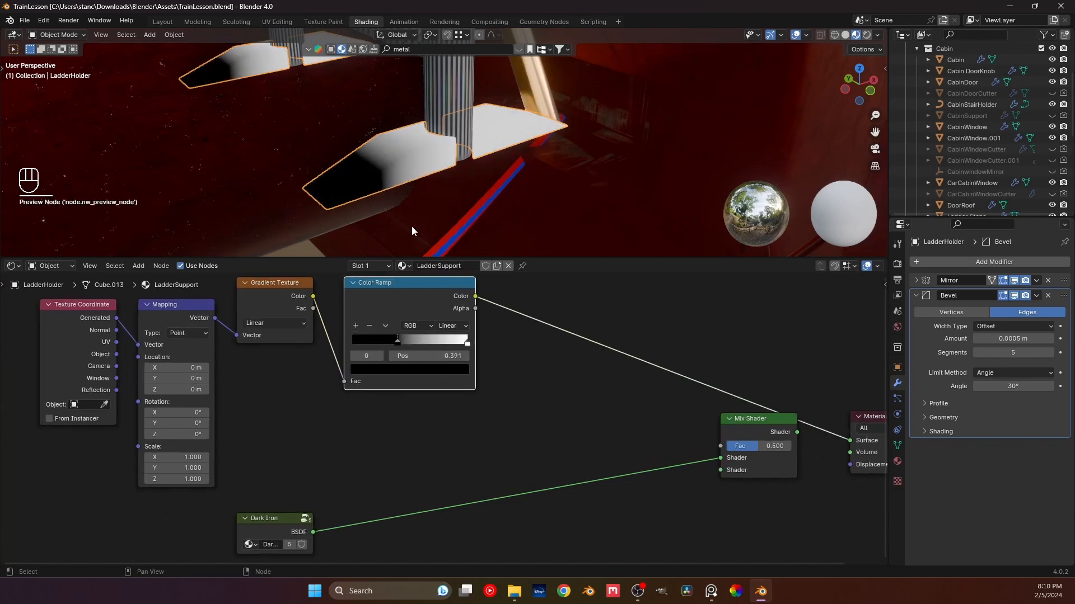
middle_drag(411, 226, 405, 111)
middle_drag(412, 161, 394, 162)
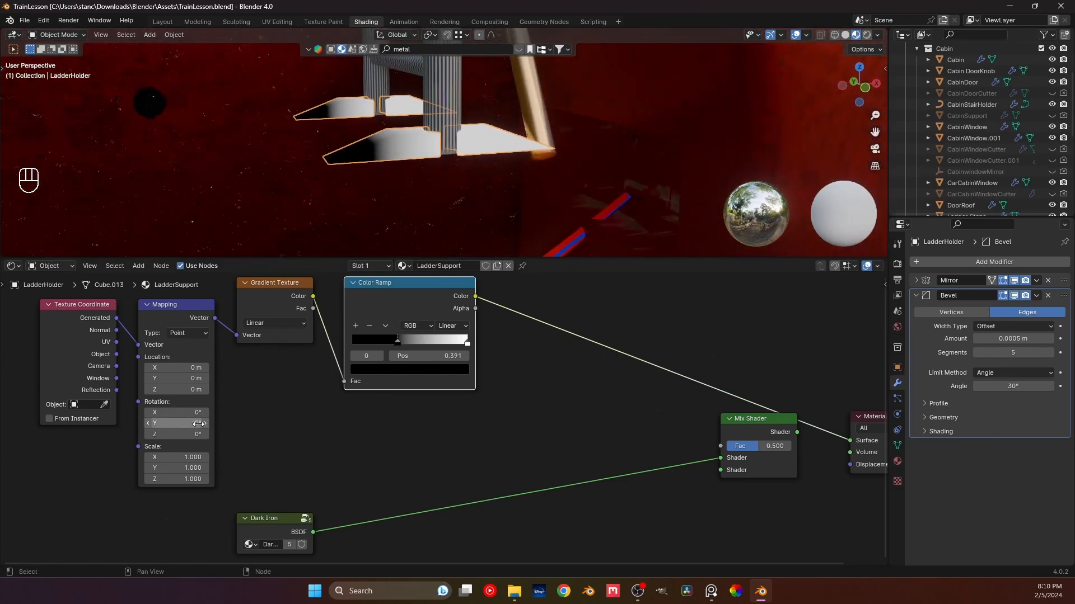
- Try rotating the gradient's mapping about the Z axis, and undo that rotation
drag(163, 435, 241, 435)
middle_drag(351, 140, 366, 112)
shift+middle_drag(366, 112, 367, 231)
key(ctrl+z)
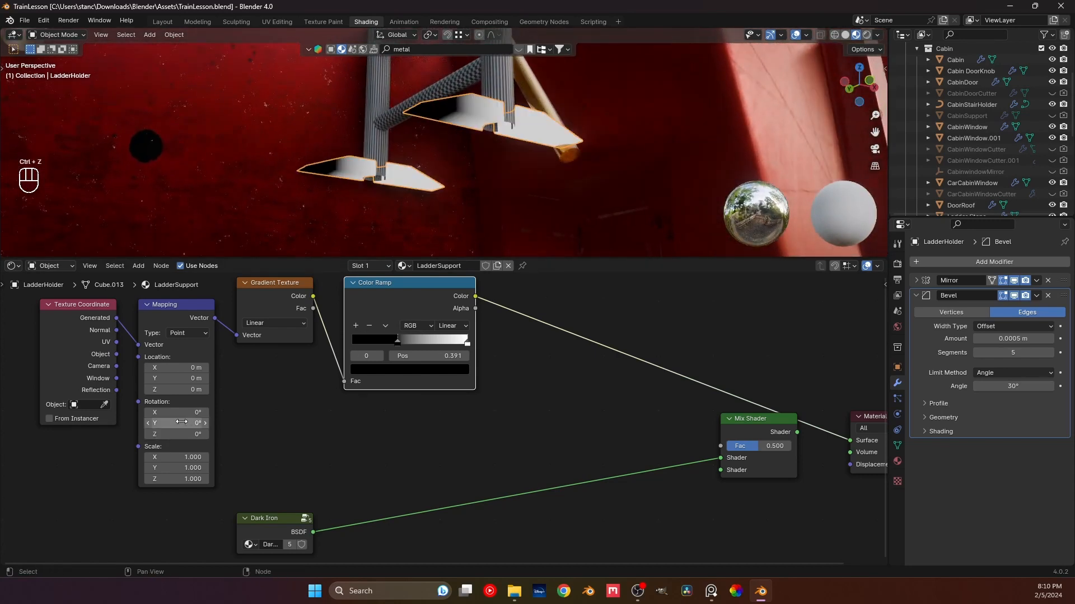
- Set the Mapping node's Y rotation to -90° for the gradient
drag(178, 423, 283, 423)
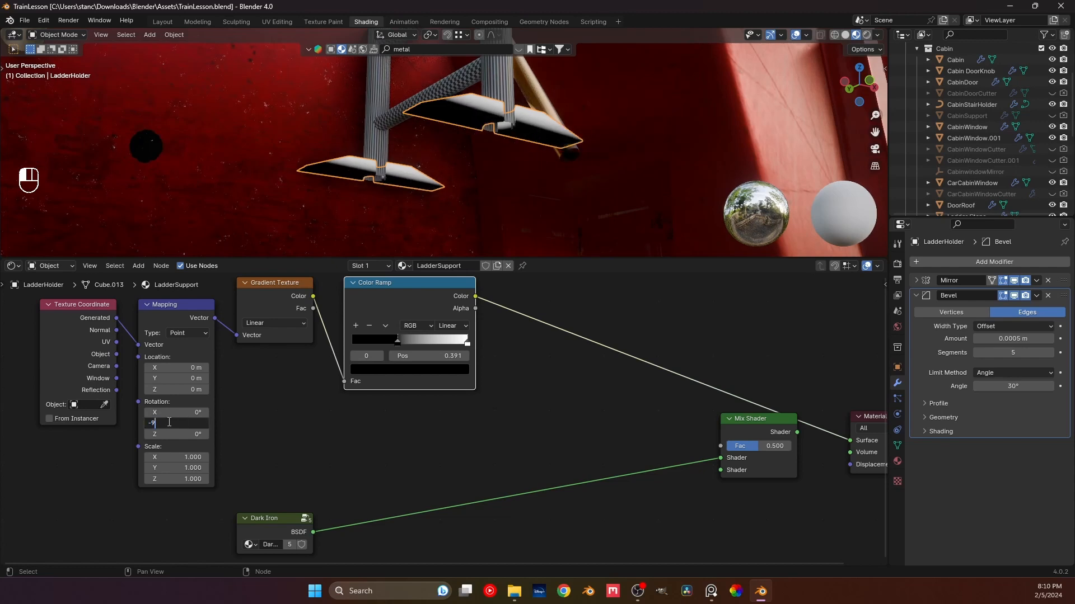
text(0)
key(Return)
middle_drag(399, 203, 502, 209)
- Move the Color Ramp's black stop to 0.000, and try the white stop at about 0.114 before returning it to 1.000
drag(404, 335, 344, 339)
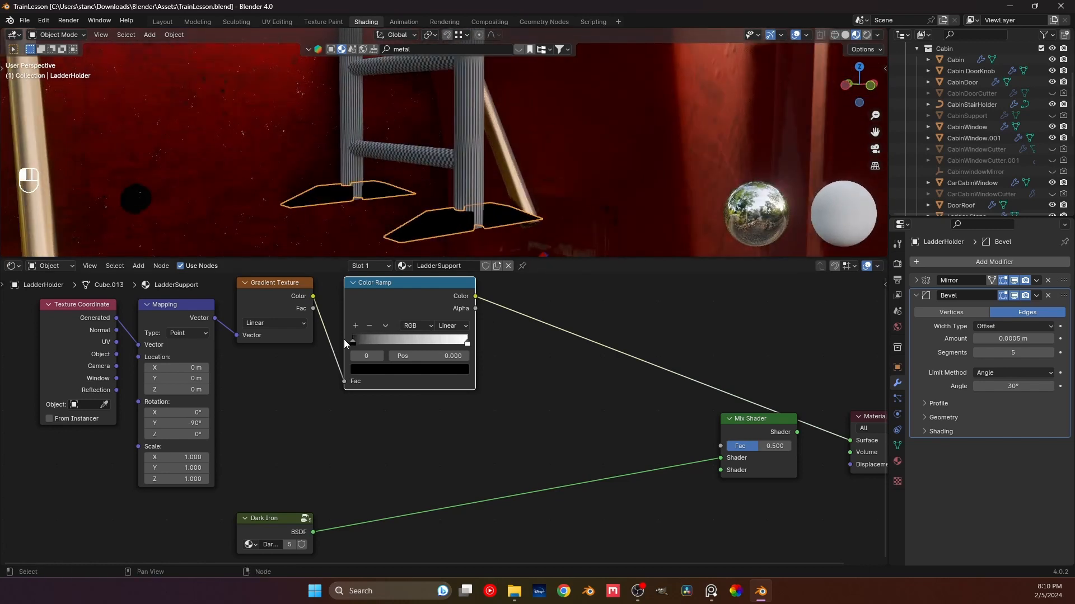
drag(463, 339, 356, 342)
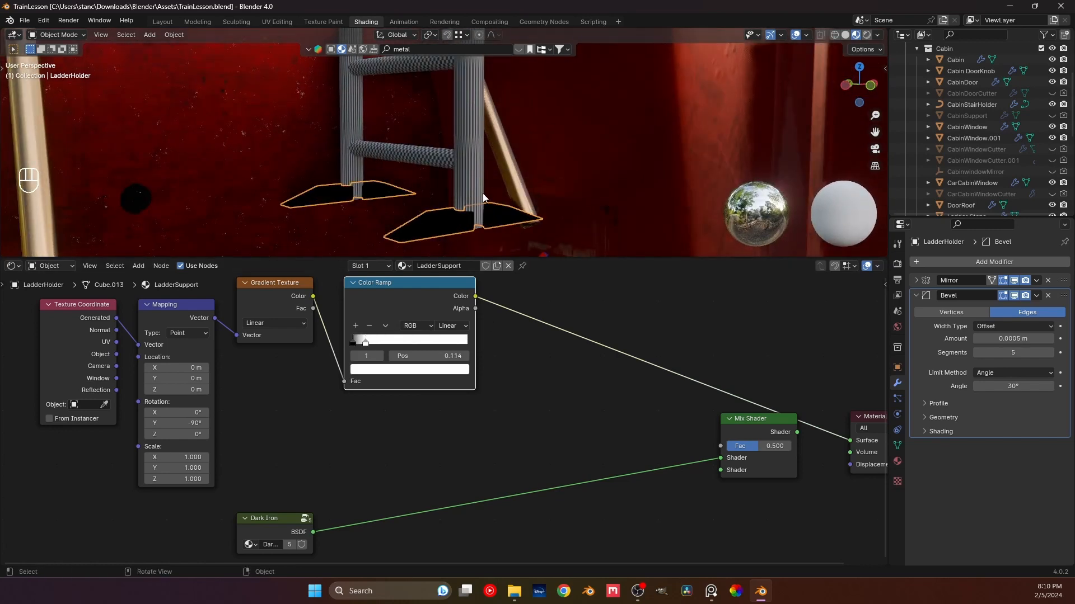
middle_drag(483, 193, 454, 258)
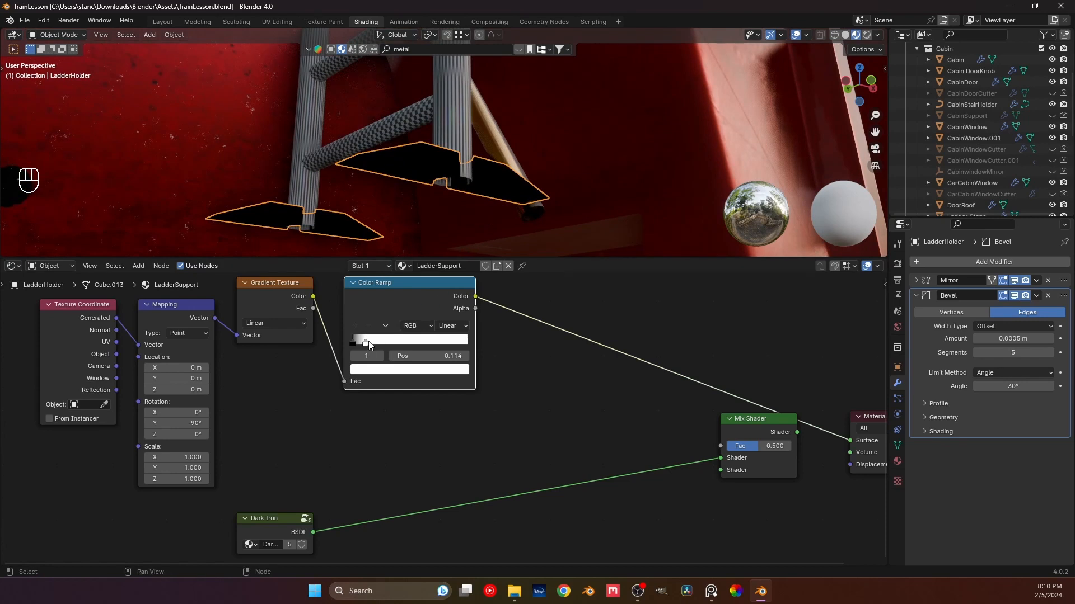
drag(369, 342, 468, 342)
- Set the Mapping node's Y rotation to 90° so the gradient runs vertically in the opposite direction
click(178, 425)
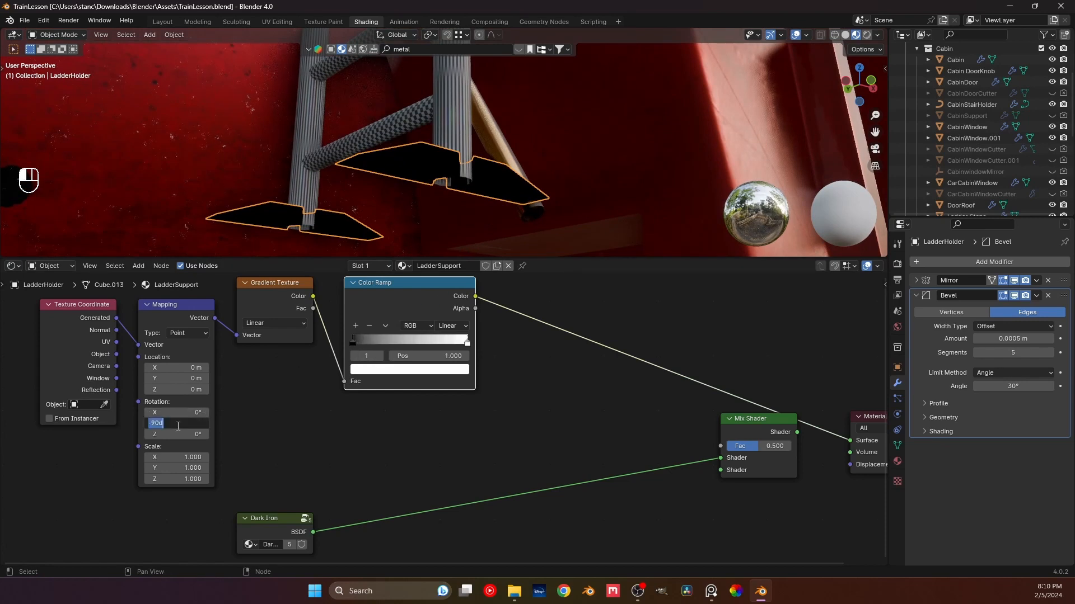
text(90)
key(Return)
middle_drag(329, 227, 371, 269)
- Flip the Color Ramp and tighten the mask, with the white stop at the start and the black stop at about 0.218
mouse_move(357, 342)
mouse_down()
mouse_move(415, 340)
mouse_move(366, 340)
mouse_up()
middle_drag(368, 193, 331, 247)
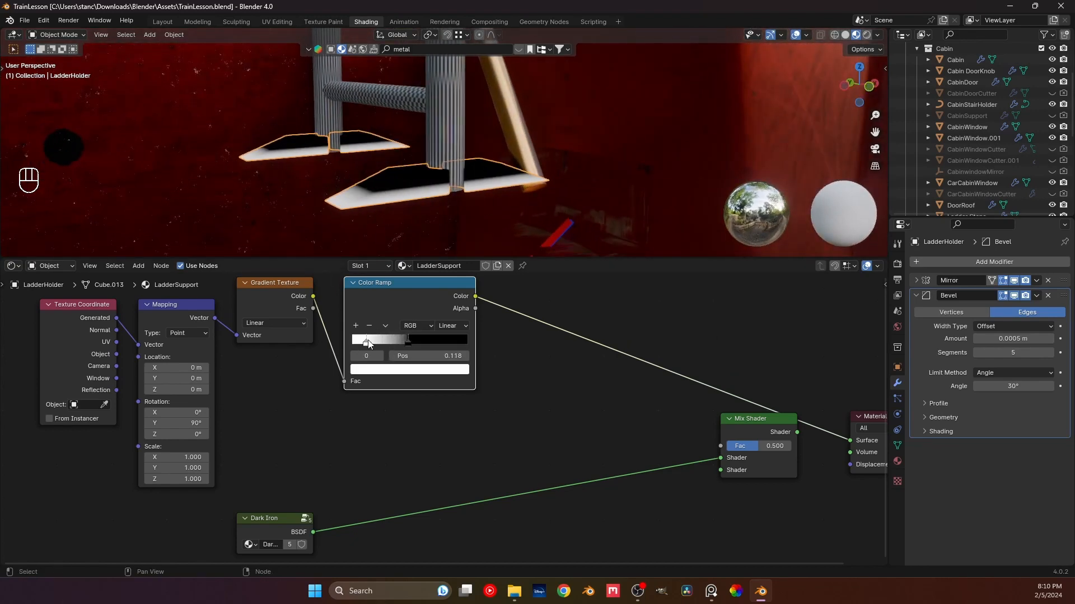
mouse_move(367, 342)
mouse_down()
mouse_move(354, 342)
mouse_move(403, 342)
mouse_move(354, 341)
mouse_move(373, 342)
mouse_up()
shift+middle_drag(436, 201, 426, 129)
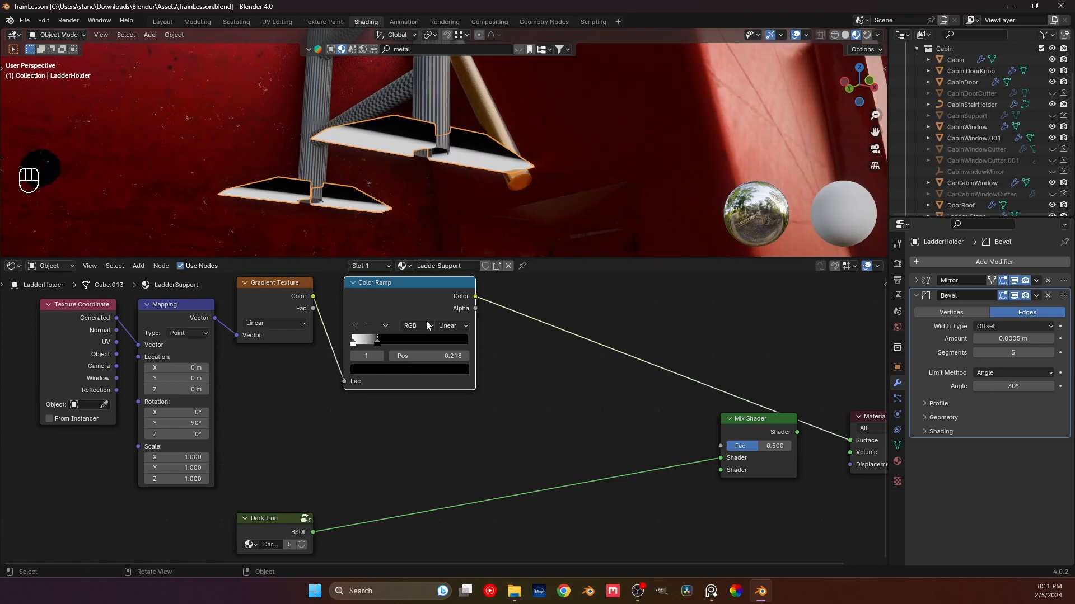
- Shift the gradient nodes up and insert a color Mix node after the Color Ramp, feeding its A input
scroll(427, 321, down, 10)
drag(377, 413, 314, 311)
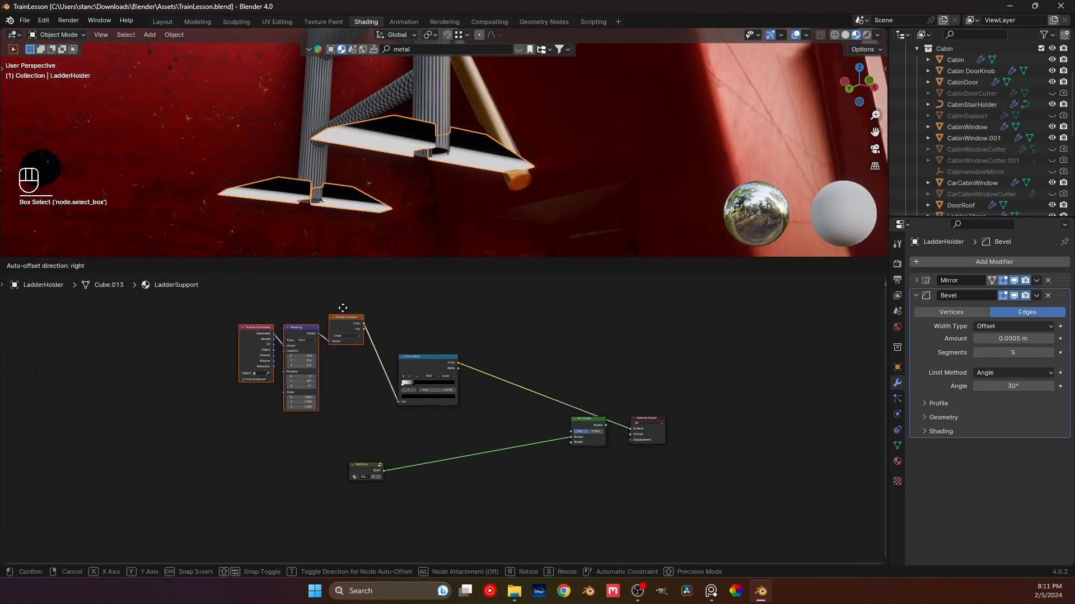
drag(431, 367, 405, 311)
key(shift+a)
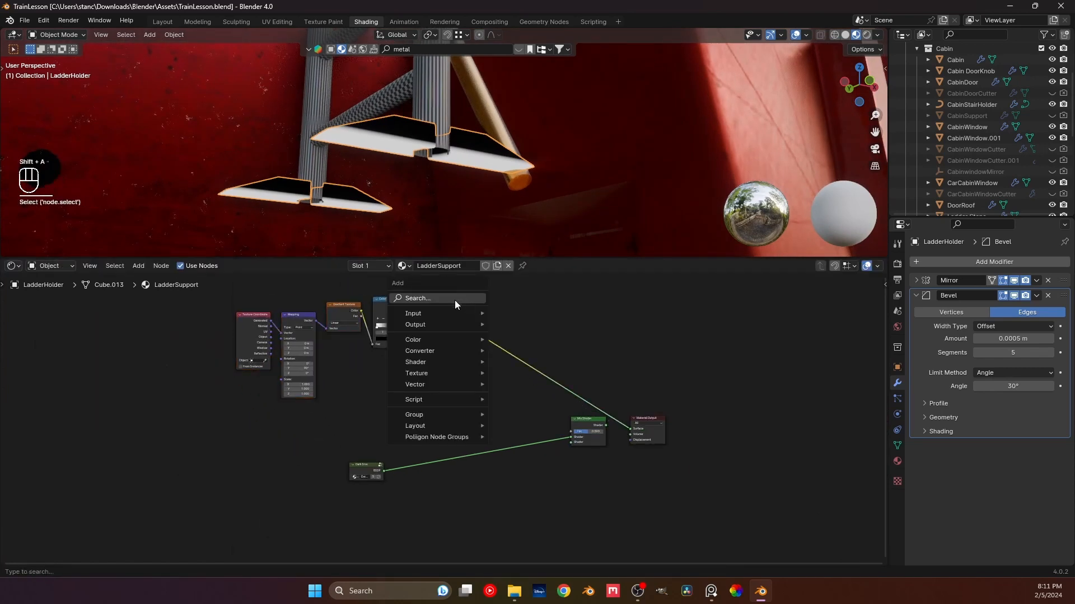
click(455, 300)
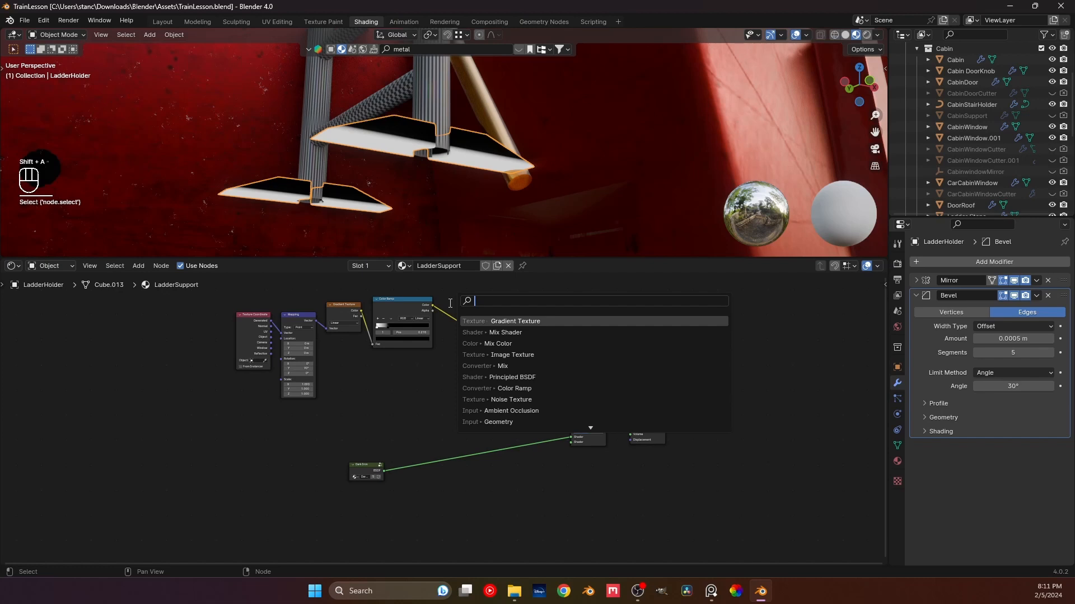
text(mix)
key(Return)
click(493, 390)
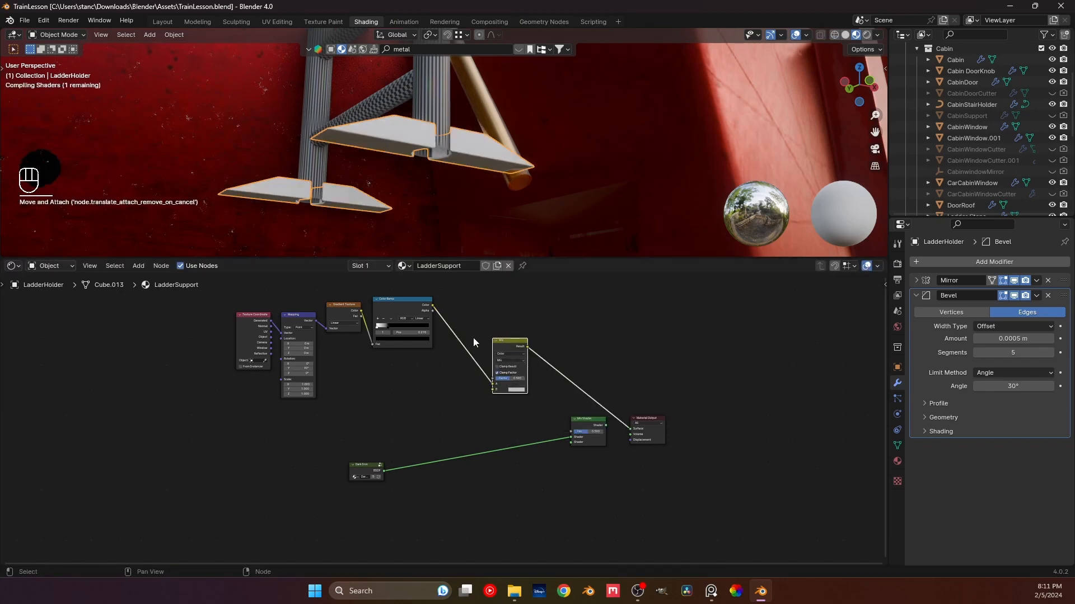
- Add a Noise Texture whose Fac output feeds the Mix node's B input
drag(494, 390, 398, 403)
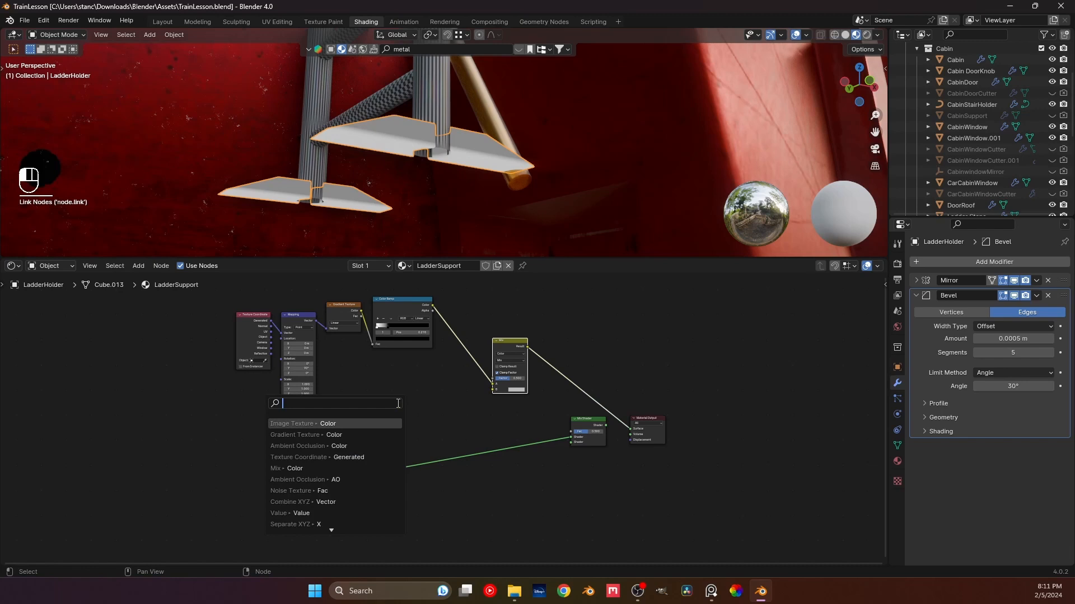
text(noise)
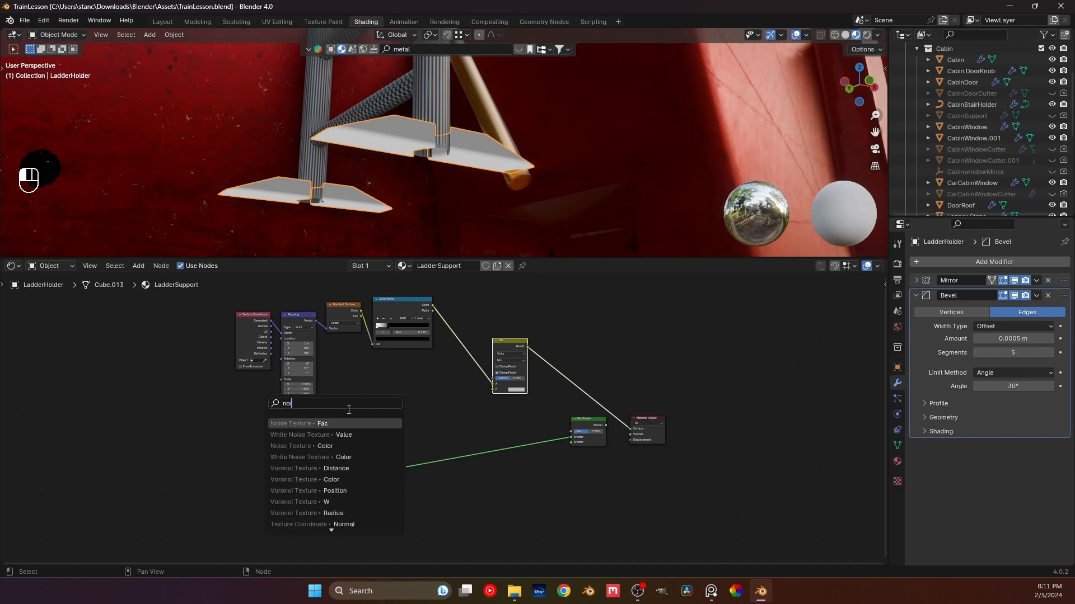
key(Return)
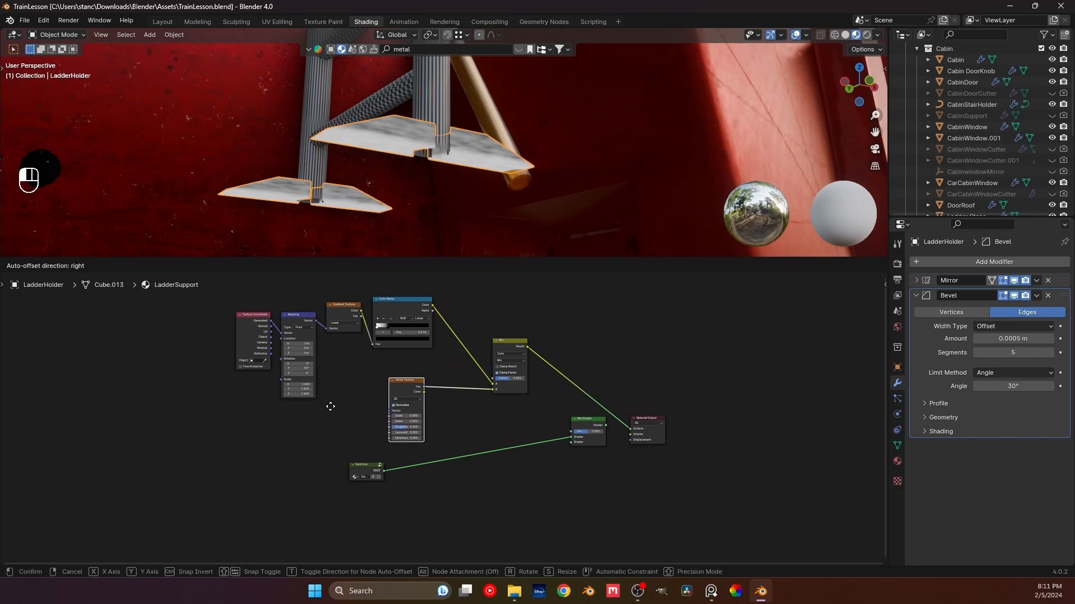
click(335, 400)
- Give the Noise Texture its own Texture Coordinate and Mapping nodes, arranging them in a row beneath the gradient nodes
drag(335, 398, 296, 286)
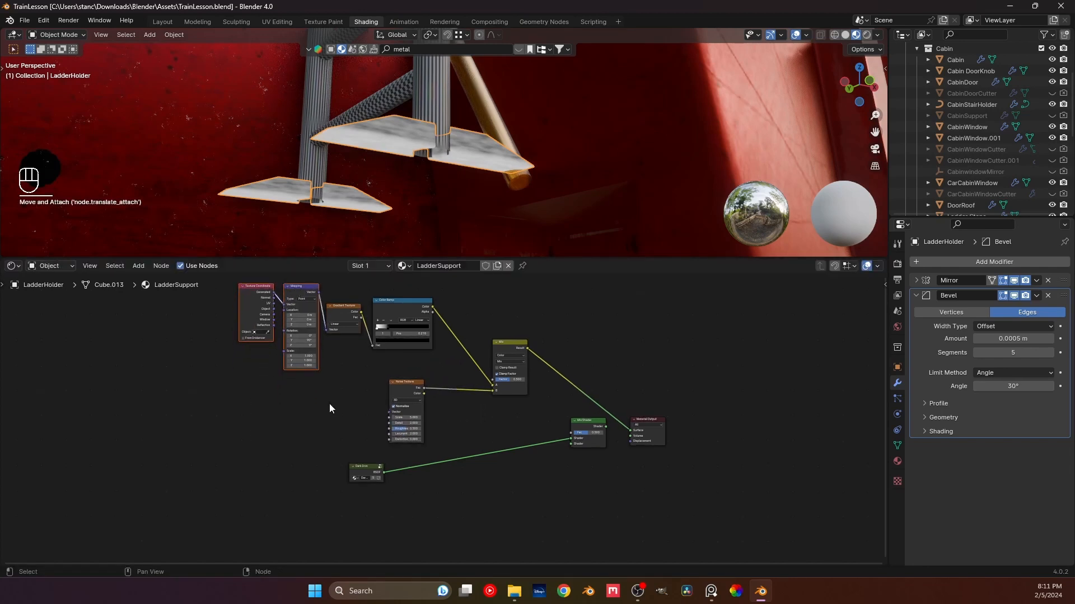
click(361, 393)
key(ctrl+t)
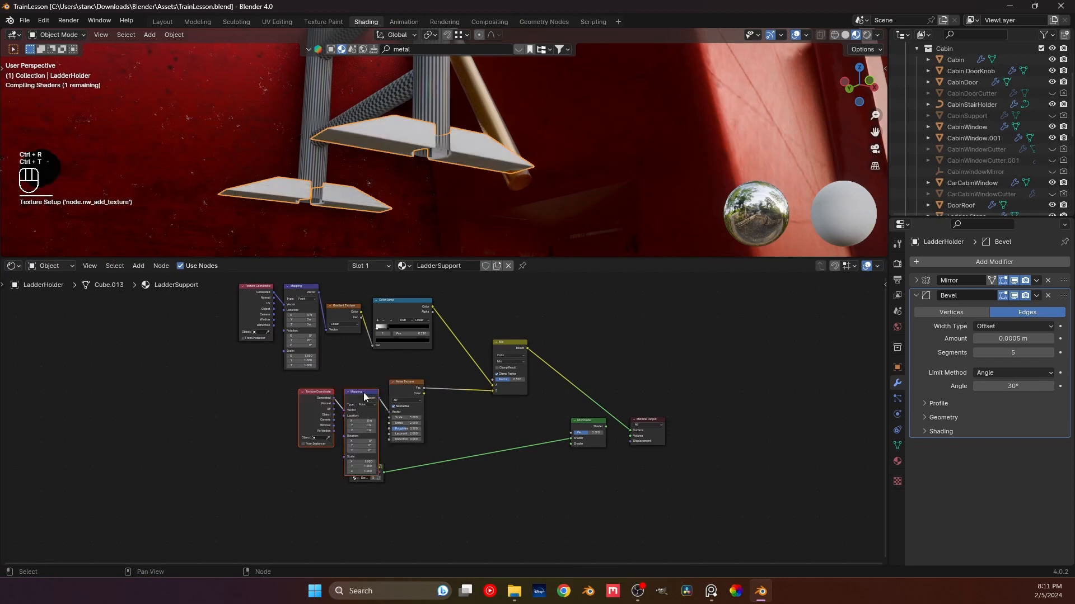
drag(331, 393, 271, 385)
click(402, 384)
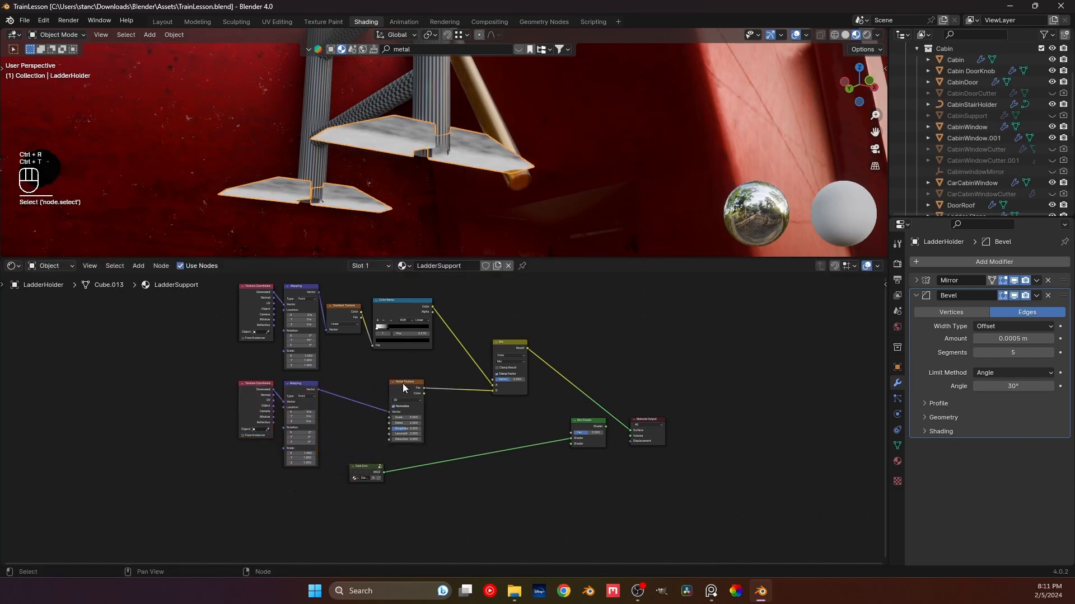
drag(401, 384, 381, 374)
scroll(382, 369, up, 8)
drag(340, 329, 295, 358)
- Duplicate the gradient's Color Ramp and insert the copy between the Noise Texture and the Mix node
middle_drag(327, 353, 279, 380)
scroll(320, 366, down, 3)
middle_drag(327, 303, 329, 347)
click(330, 325)
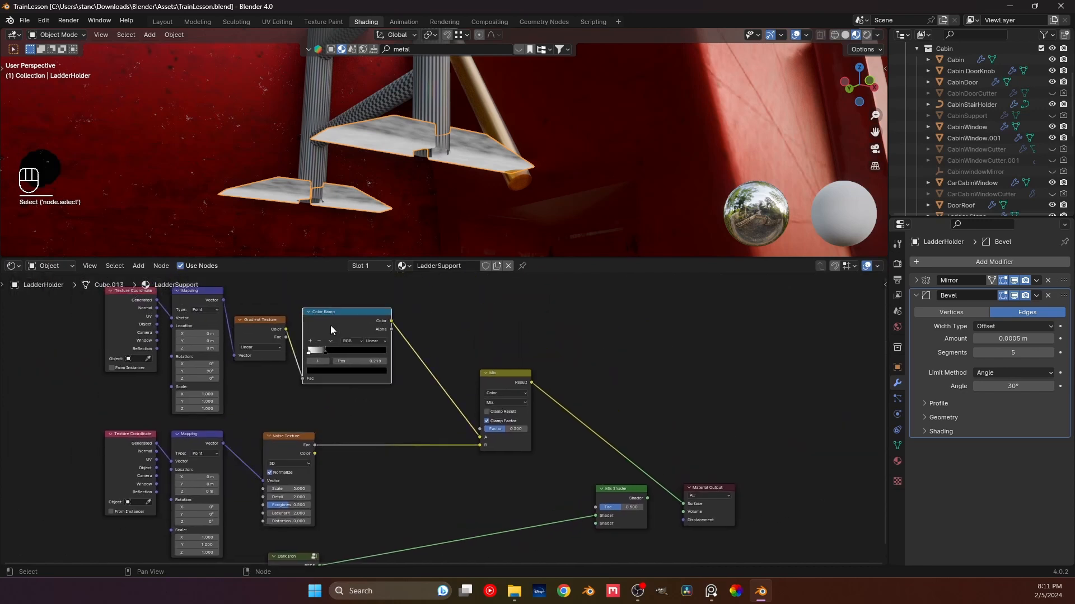
key(shift+d)
click(361, 441)
scroll(357, 452, up, 4)
middle_drag(357, 452, 365, 417)
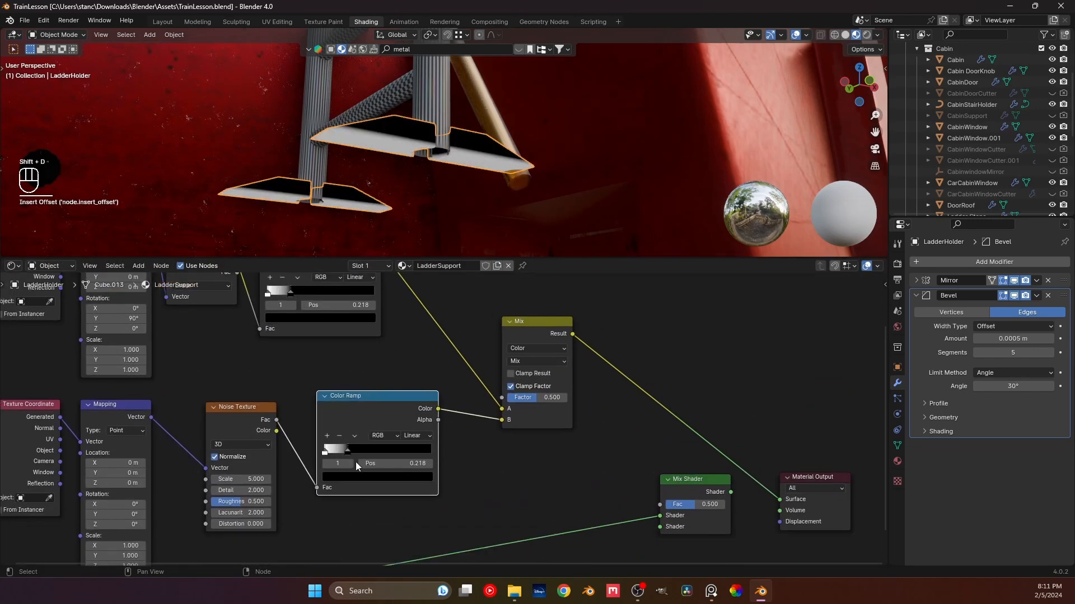
- Set the noise Color Ramp's white stop to about 0.273 and its black stop to about 0.518
mouse_move(359, 450)
mouse_down()
mouse_move(387, 448)
mouse_move(349, 451)
mouse_move(363, 452)
mouse_up()
middle_drag(392, 235, 419, 185)
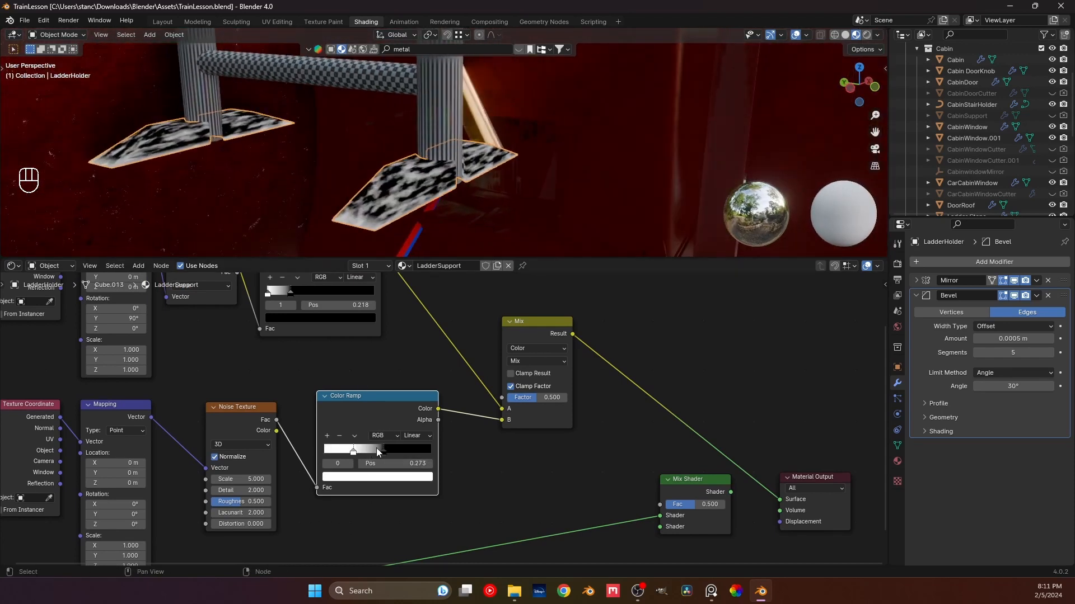
mouse_move(377, 449)
mouse_down()
mouse_move(363, 450)
mouse_move(379, 451)
mouse_up()
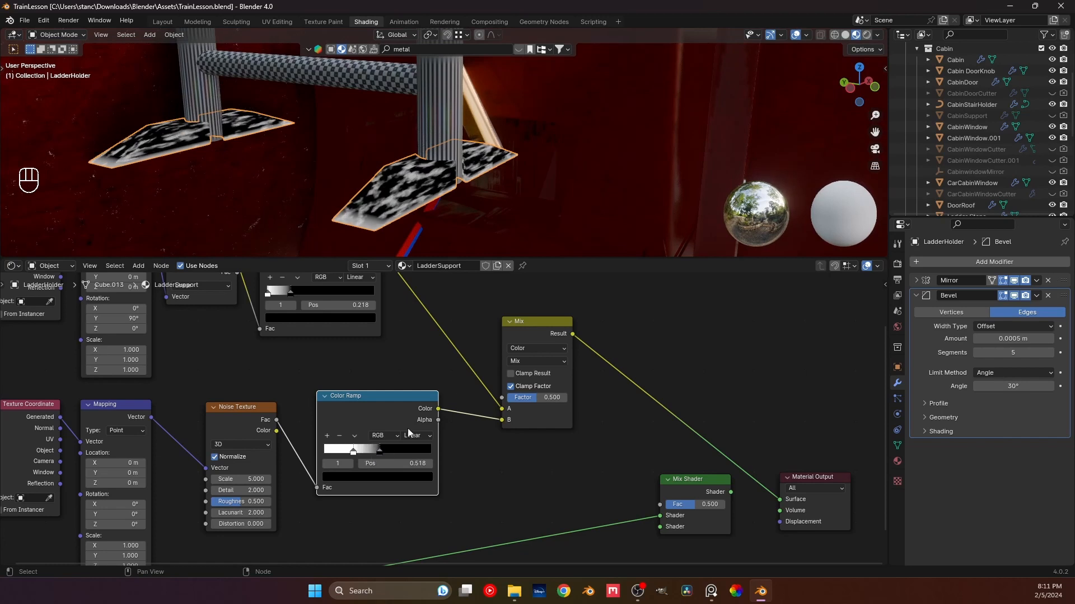
- Preview the Mix node and link its Result to the Mix Shader's Fac input
ctrl+shift+click(529, 322)
middle_drag(610, 433, 560, 387)
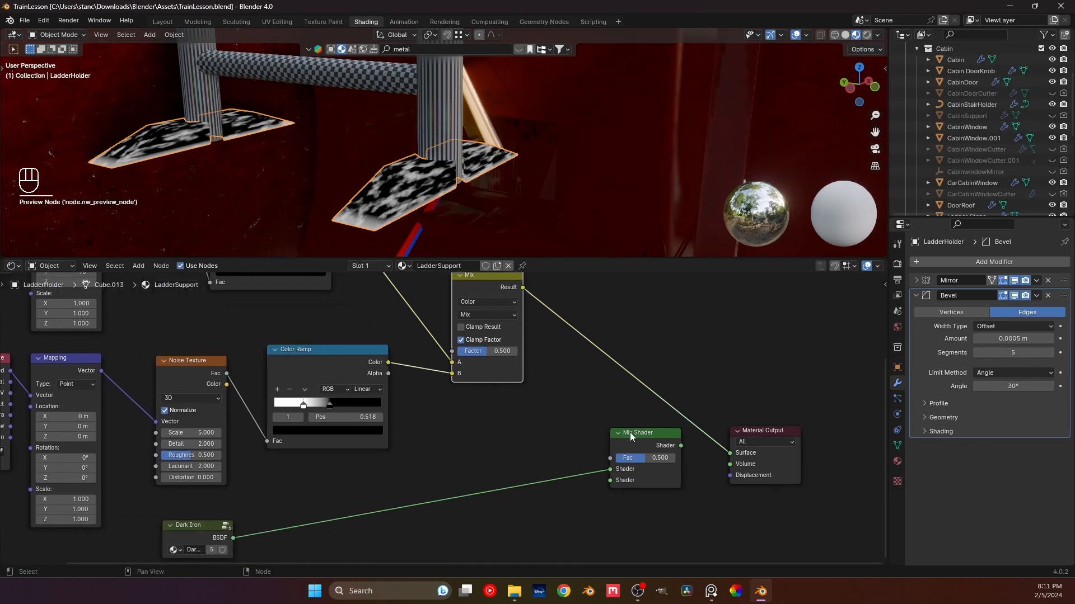
drag(523, 287, 528, 311)
drag(603, 451, 610, 458)
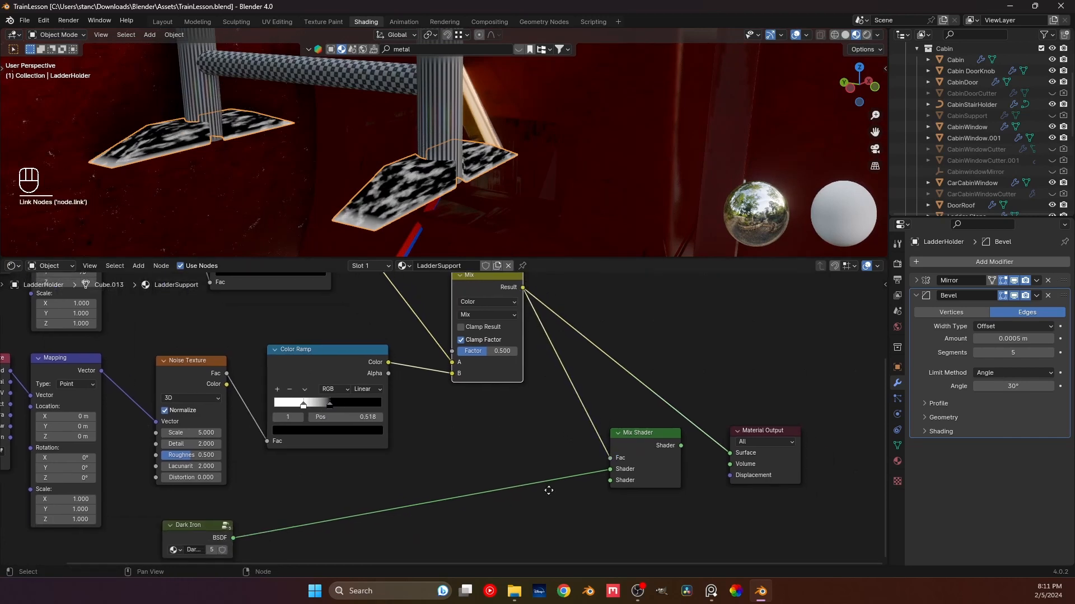
- Add the Snow node group as the Mix Shader's second shader and connect the Mix Shader to the Material Output
middle_drag(547, 492, 528, 414)
key(shift+a)
click(511, 398)
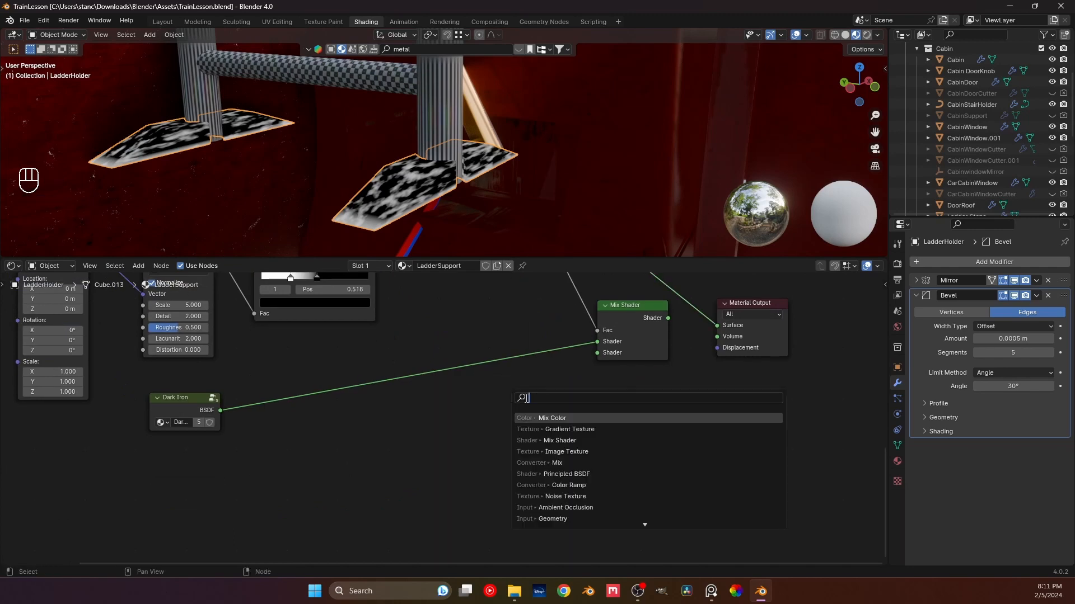
key(Escape)
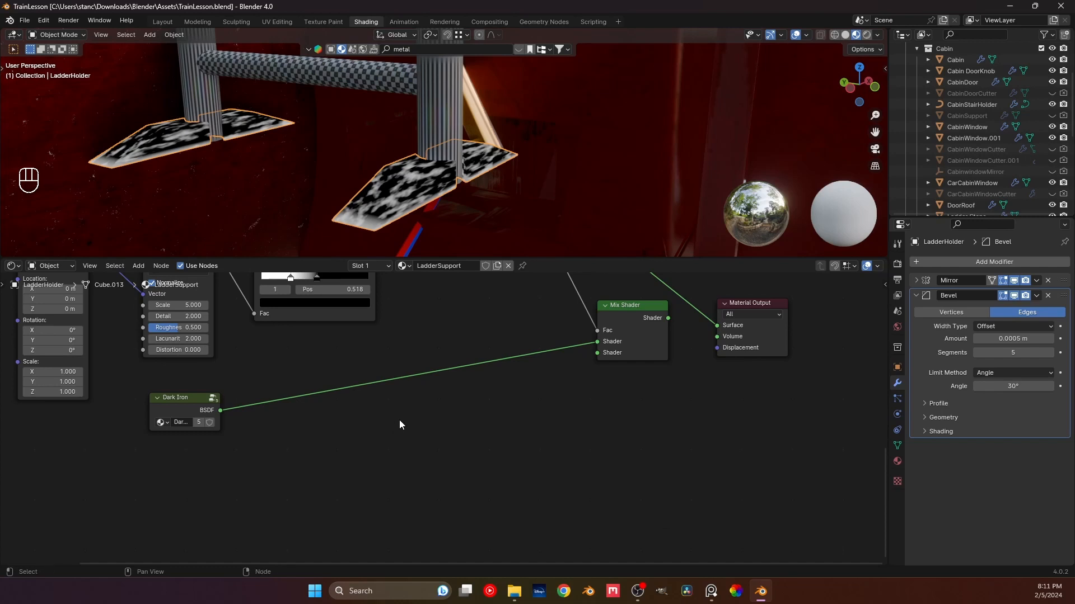
key(shift+a)
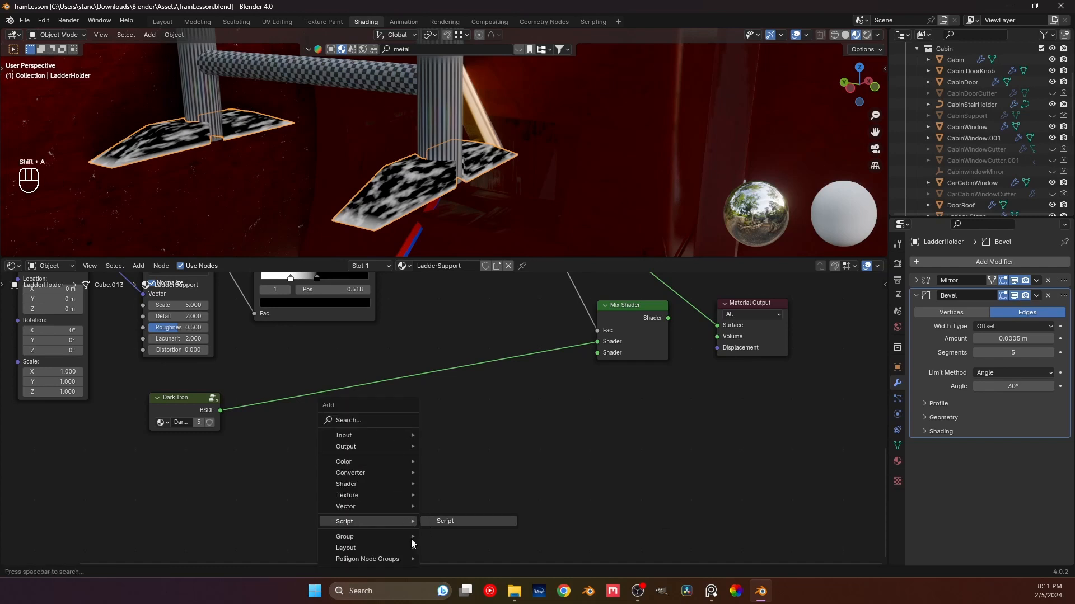
mouse_move(382, 539)
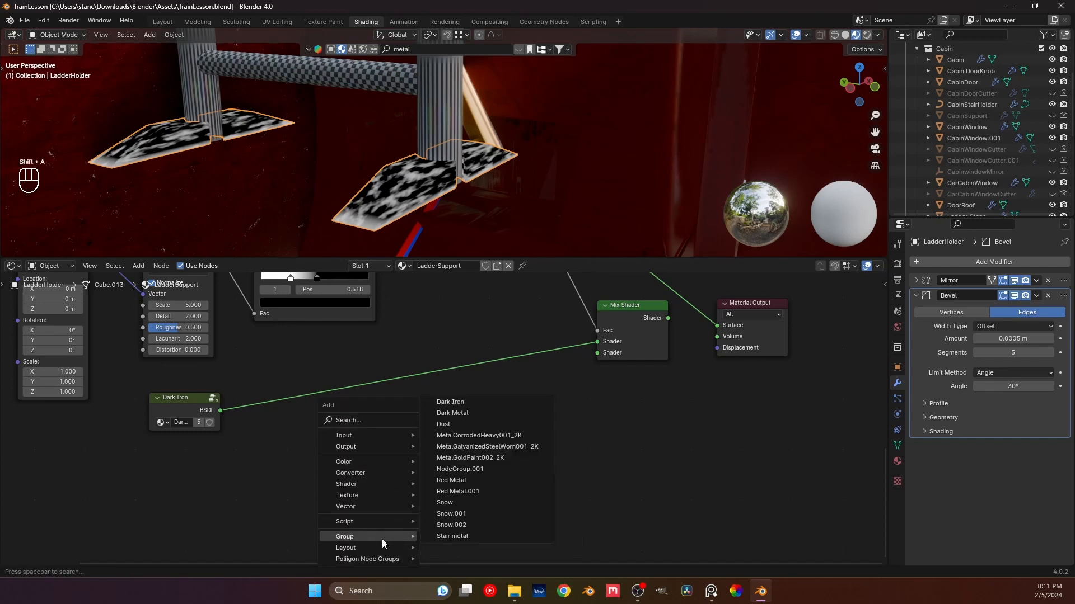
click(458, 502)
click(507, 425)
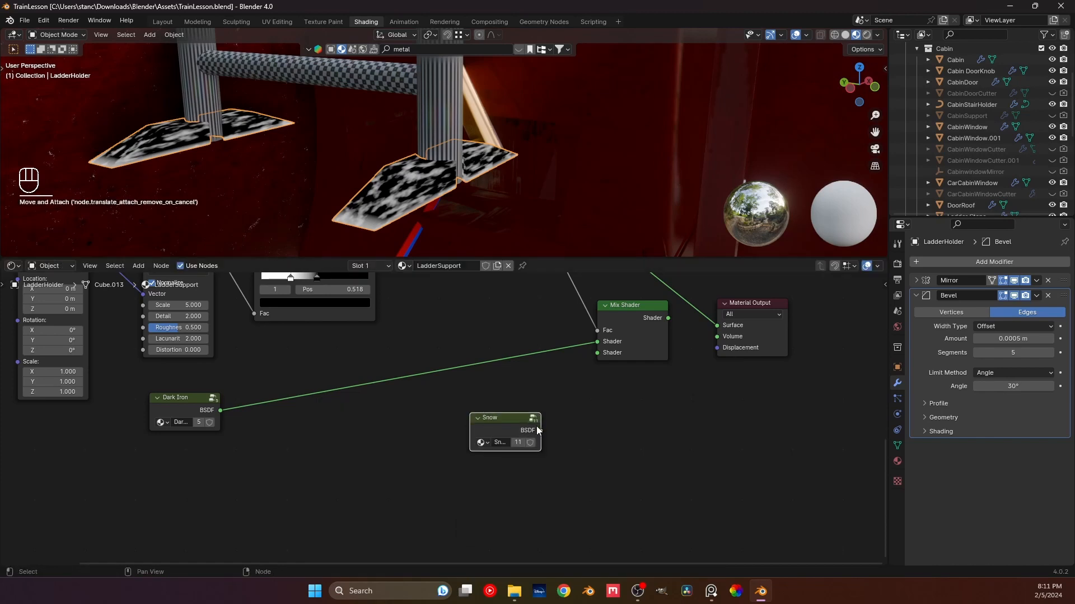
drag(540, 431, 602, 350)
ctrl+shift+click(622, 321)
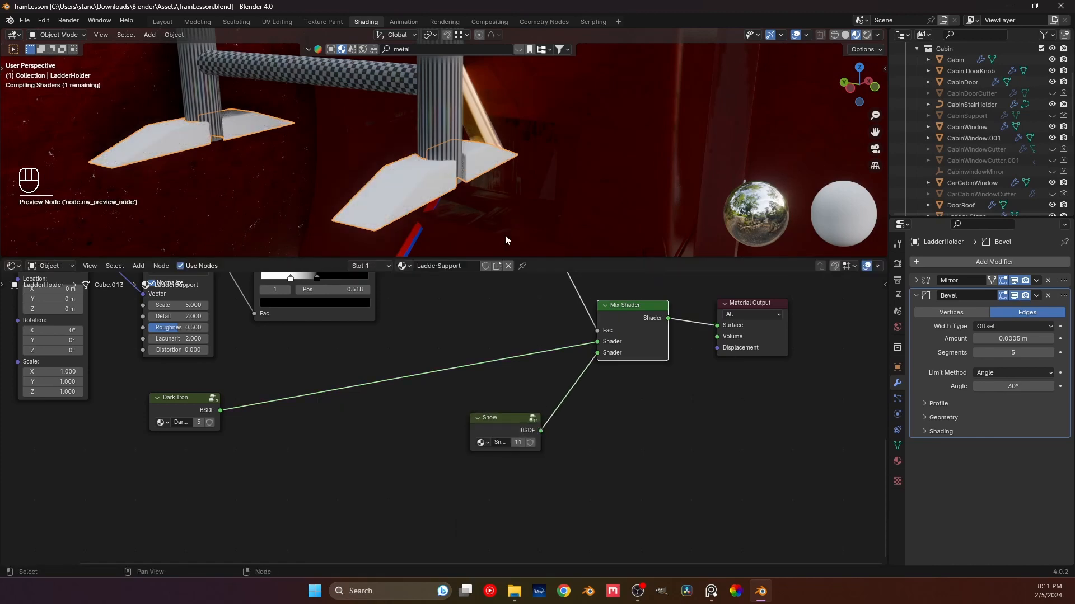
- Inspect the ladder holder up close and replace the Snow group with Snow.002 in the Mix Shader's second shader input
click(458, 342)
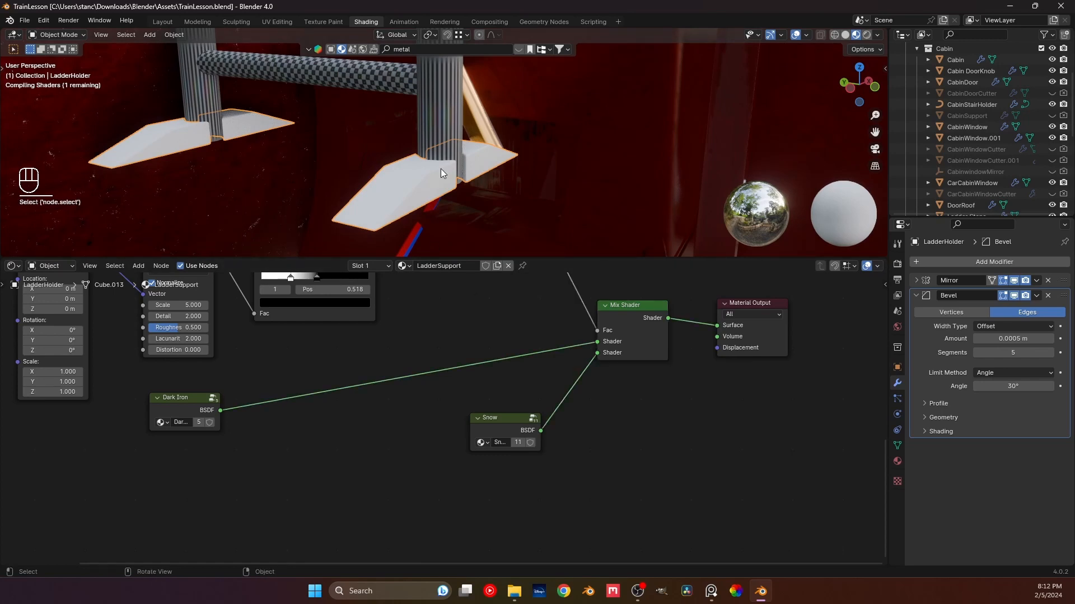
scroll(421, 187, up, 4)
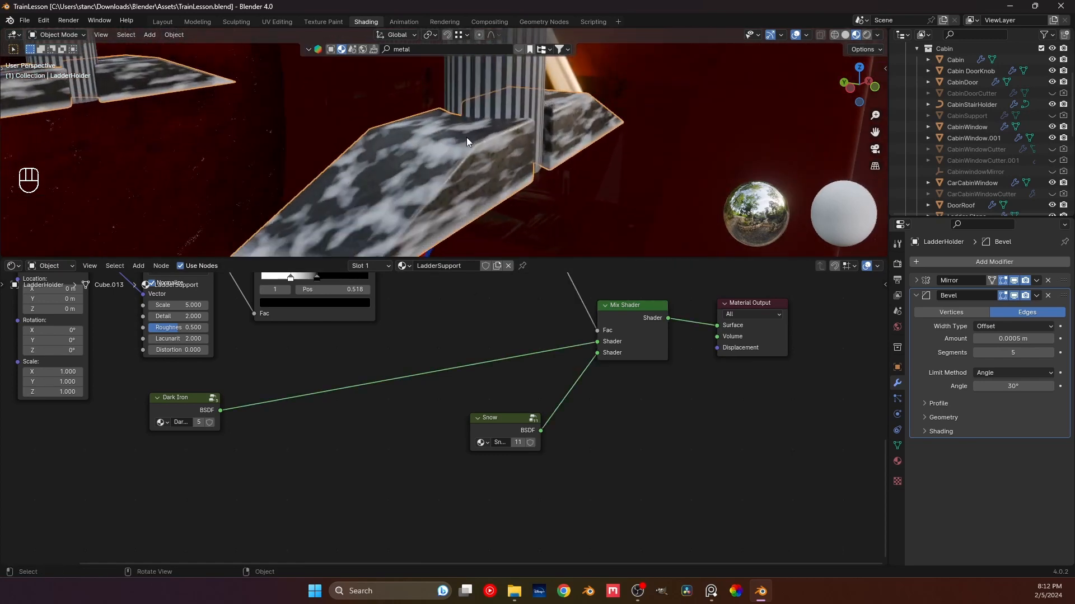
scroll(512, 161, up, 3)
scroll(513, 160, down, 2)
click(507, 425)
key(x)
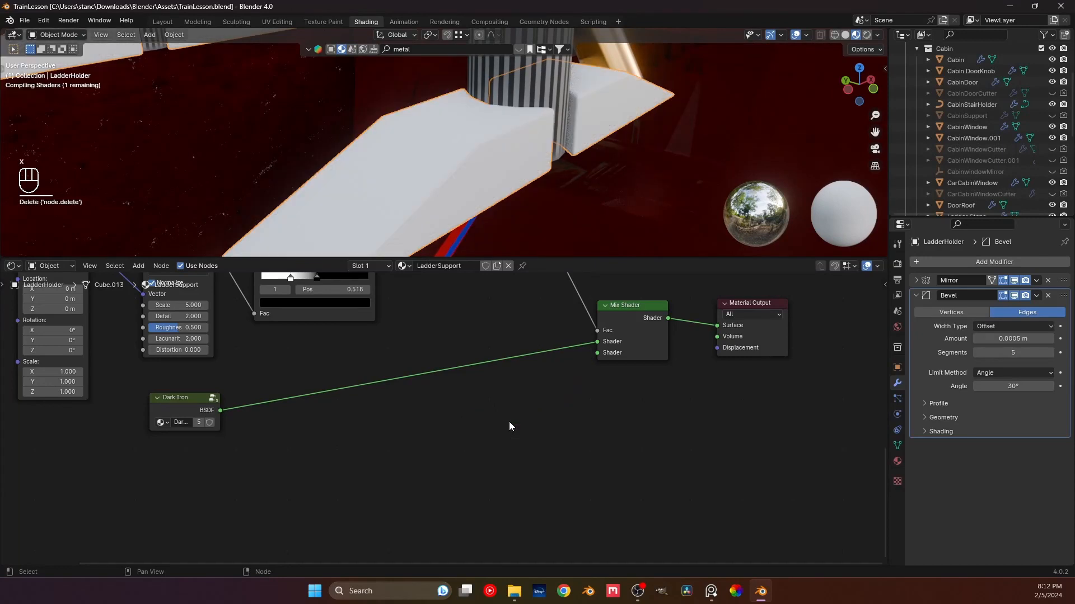
key(shift+a)
mouse_move(489, 419)
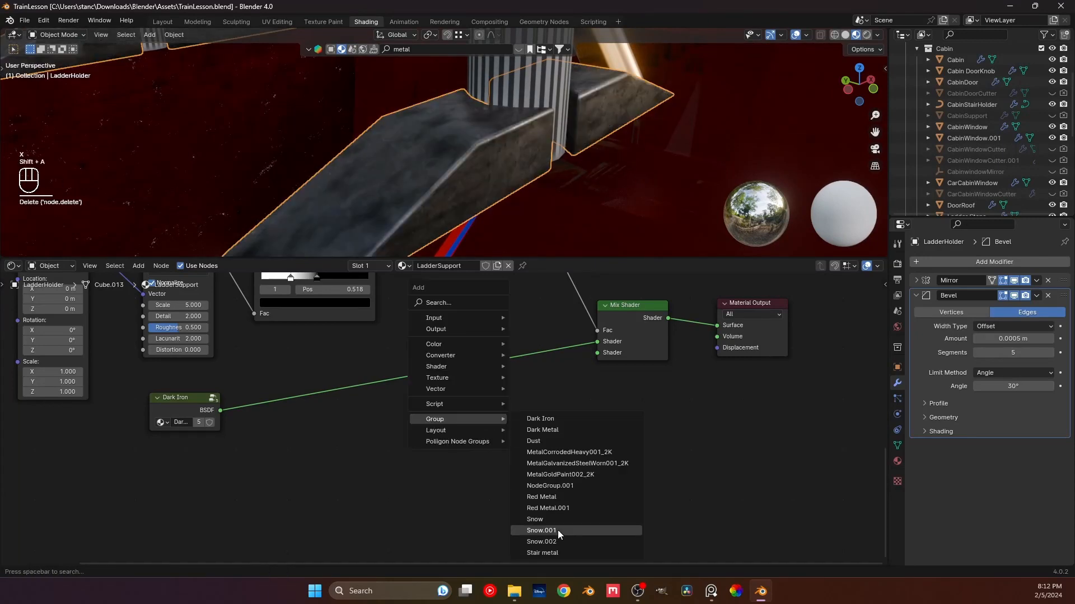
click(558, 538)
click(501, 413)
drag(500, 418, 598, 353)
click(602, 398)
- Move the noise Color Ramp's white stop to about 0.291
middle_drag(517, 244, 426, 197)
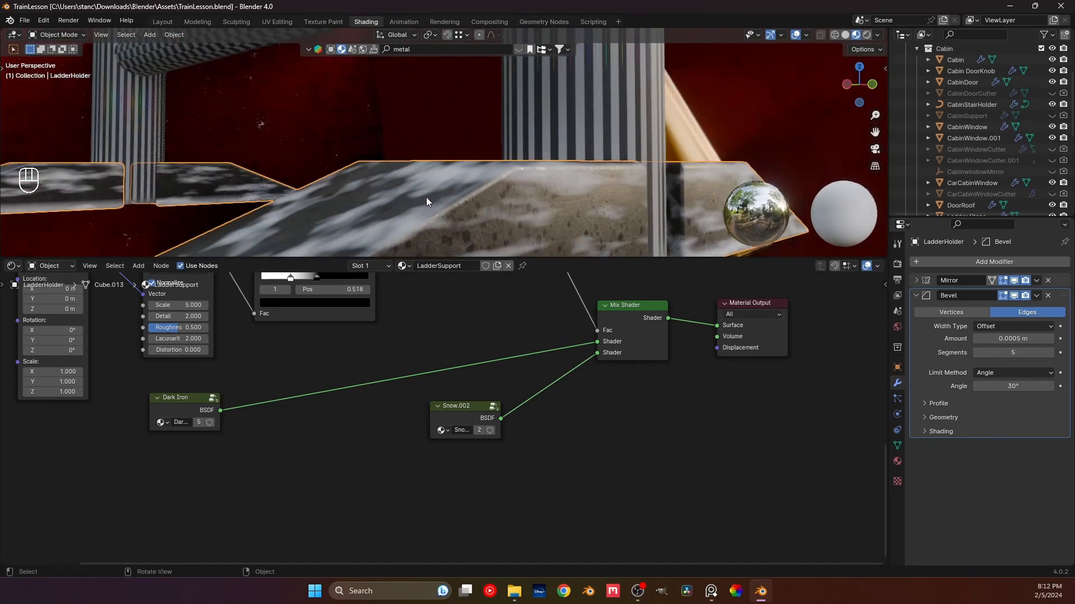
scroll(397, 330, down, 1)
middle_drag(397, 330, 444, 405)
scroll(445, 404, up, 2)
mouse_move(326, 350)
mouse_down()
mouse_move(307, 351)
mouse_move(372, 352)
mouse_move(314, 349)
mouse_move(342, 352)
mouse_move(328, 349)
mouse_up()
- Reverse the gradient Color Ramp to run from black to white, with the white stop at about 0.432
mouse_move(438, 136)
middle_down()
mouse_move(450, 159)
mouse_move(442, 196)
mouse_move(416, 200)
mouse_move(444, 164)
mouse_move(421, 266)
mouse_move(401, 296)
mouse_move(412, 417)
middle_up()
mouse_move(290, 318)
mouse_down()
mouse_move(315, 321)
mouse_move(266, 322)
mouse_move(366, 322)
mouse_move(297, 329)
mouse_up()
middle_drag(492, 183, 487, 235)
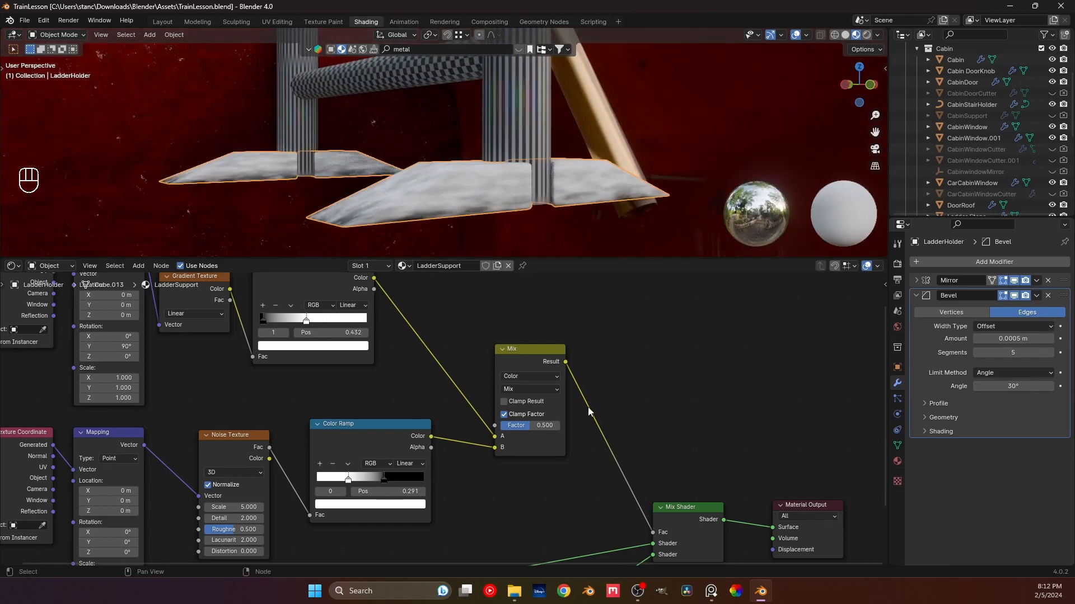
- Try the Add blending mode on the Mix node, and move the gradient ramp's black stop to about 0.218 with the white stop further along
click(542, 389)
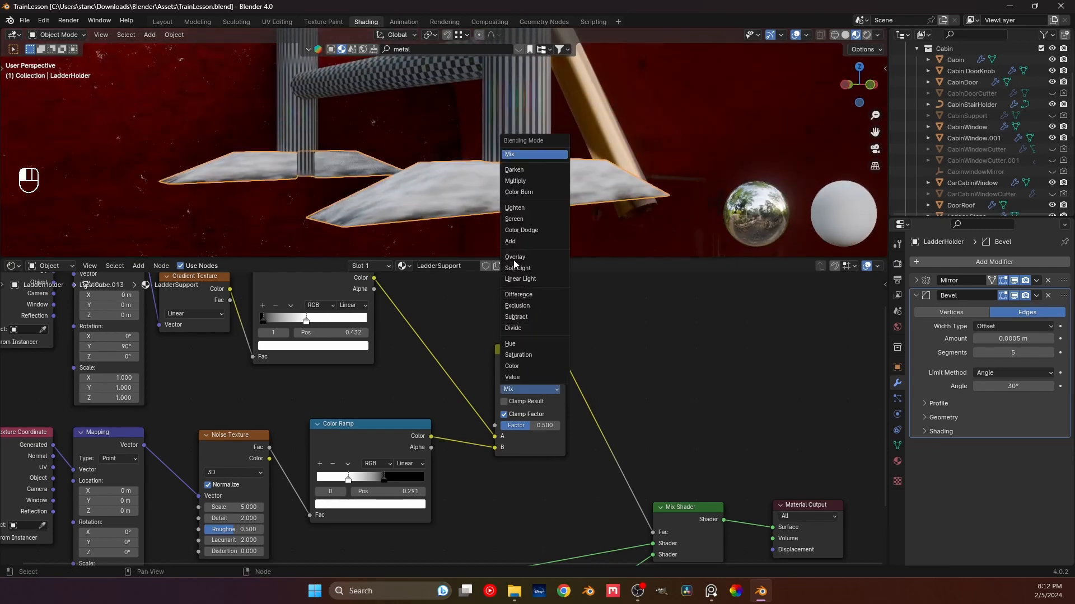
click(509, 242)
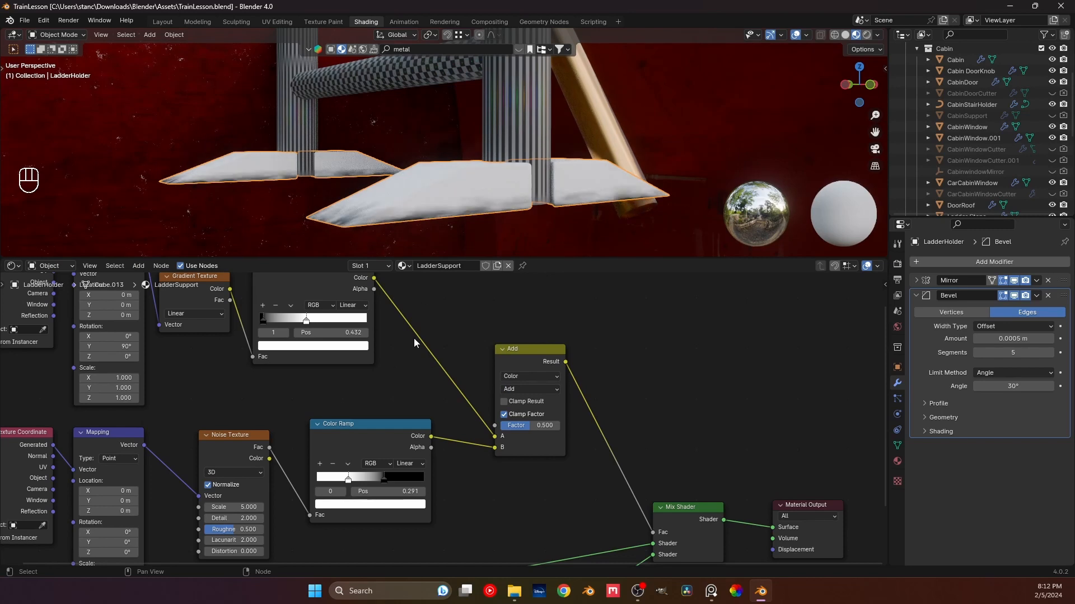
middle_drag(434, 247, 448, 148)
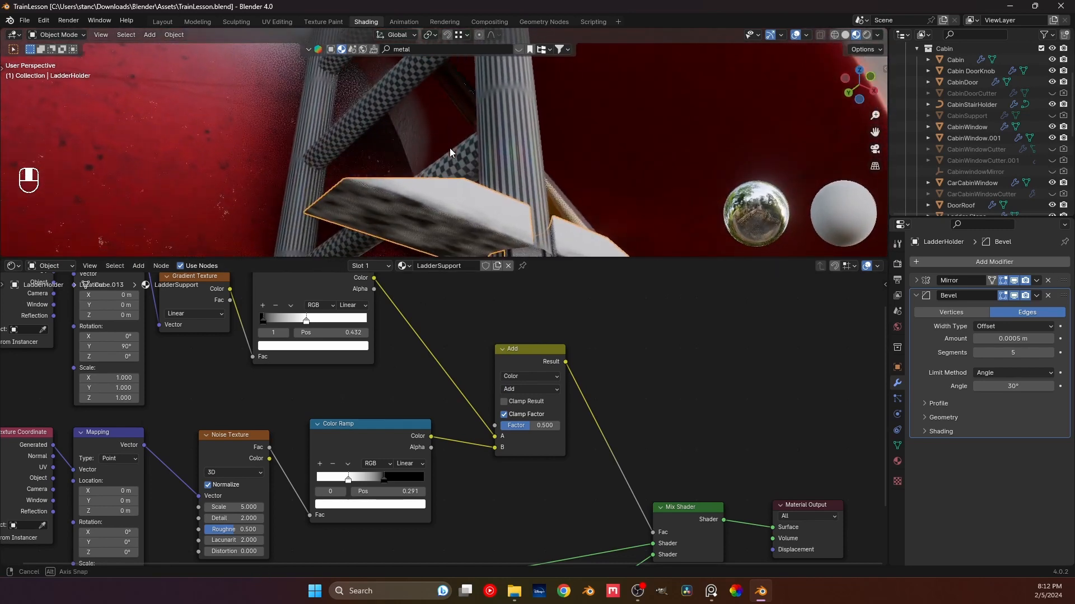
mouse_move(277, 323)
mouse_down()
mouse_move(327, 322)
mouse_move(277, 324)
mouse_up()
middle_drag(436, 190, 471, 250)
- Set the Mix node's blending mode to Multiply and check the snow coverage on the ladder holders
click(540, 390)
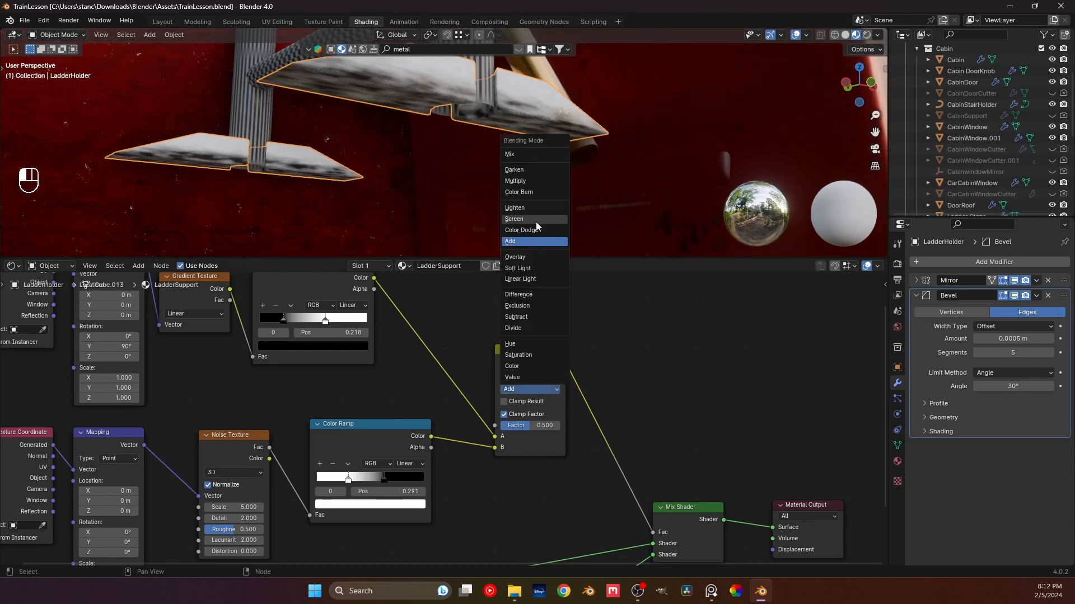
click(515, 181)
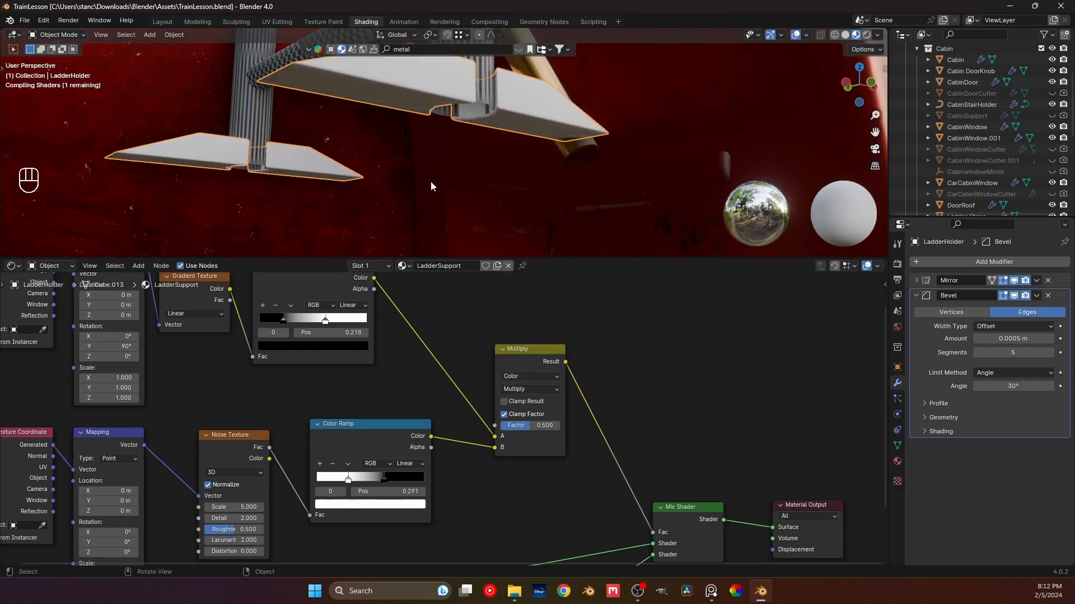
middle_drag(420, 108, 446, 216)
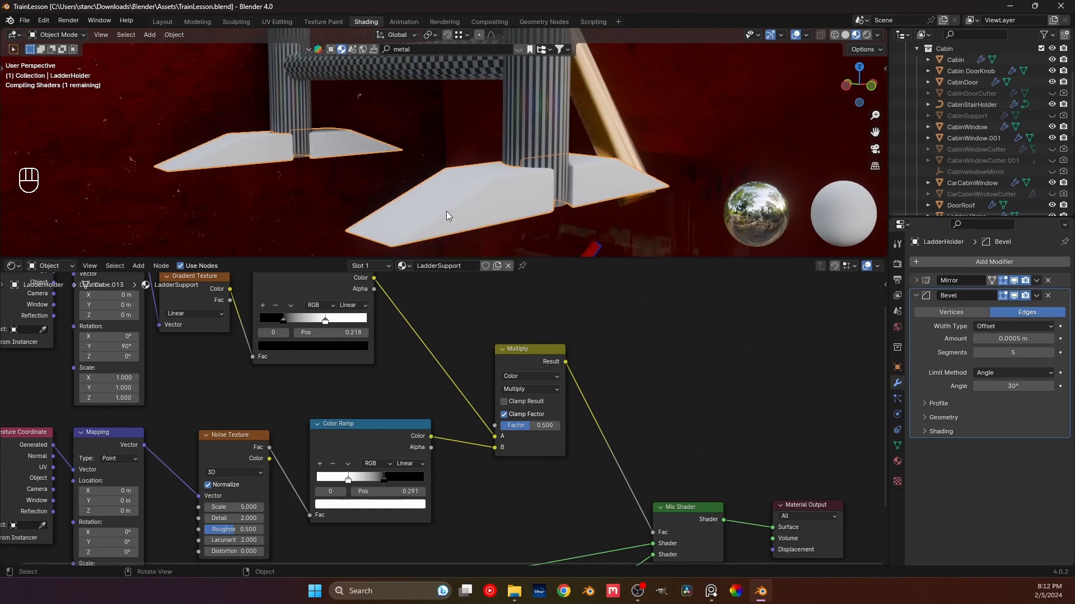
middle_drag(427, 169, 430, 118)
middle_drag(430, 118, 430, 196)
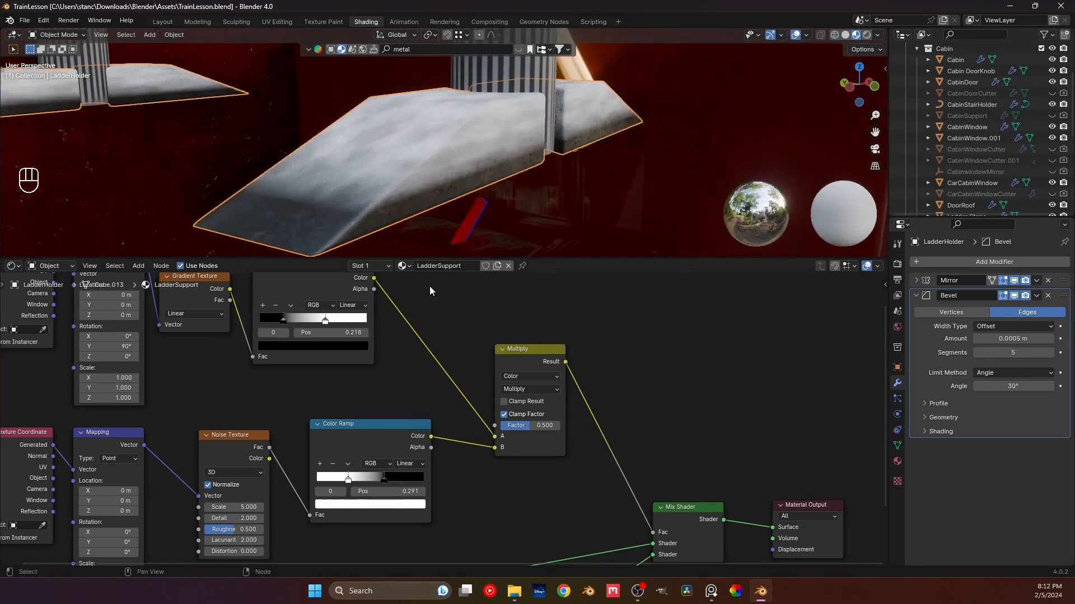
- Set the gradient ramp's black stop to 0.255 and white stop to 1.000, and the noise ramp's white stop to 0.391
mouse_move(384, 477)
mouse_down()
mouse_move(359, 482)
mouse_move(372, 489)
mouse_up()
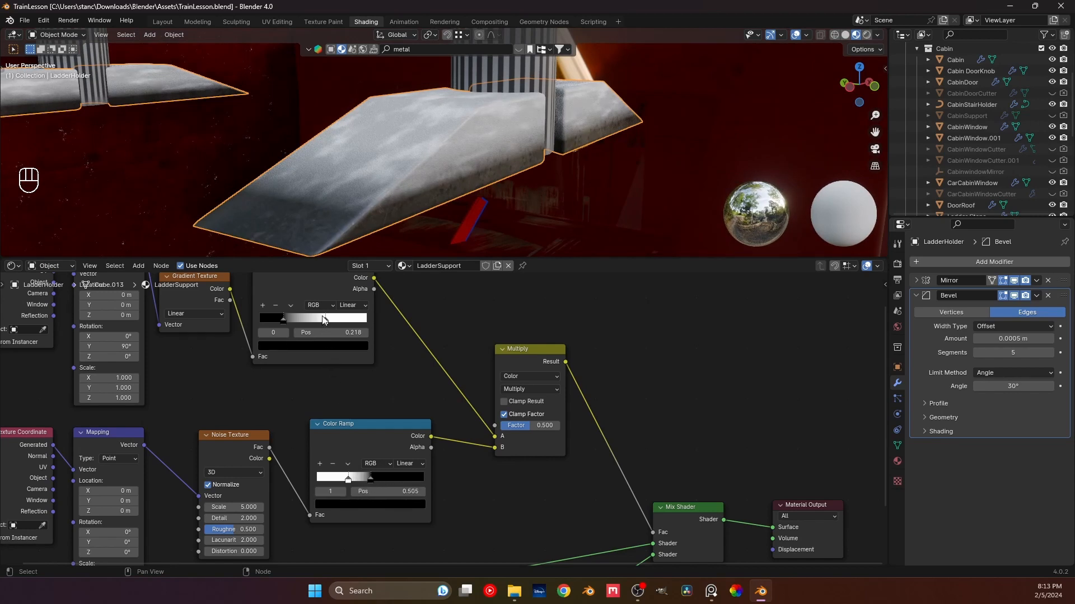
drag(323, 320, 368, 320)
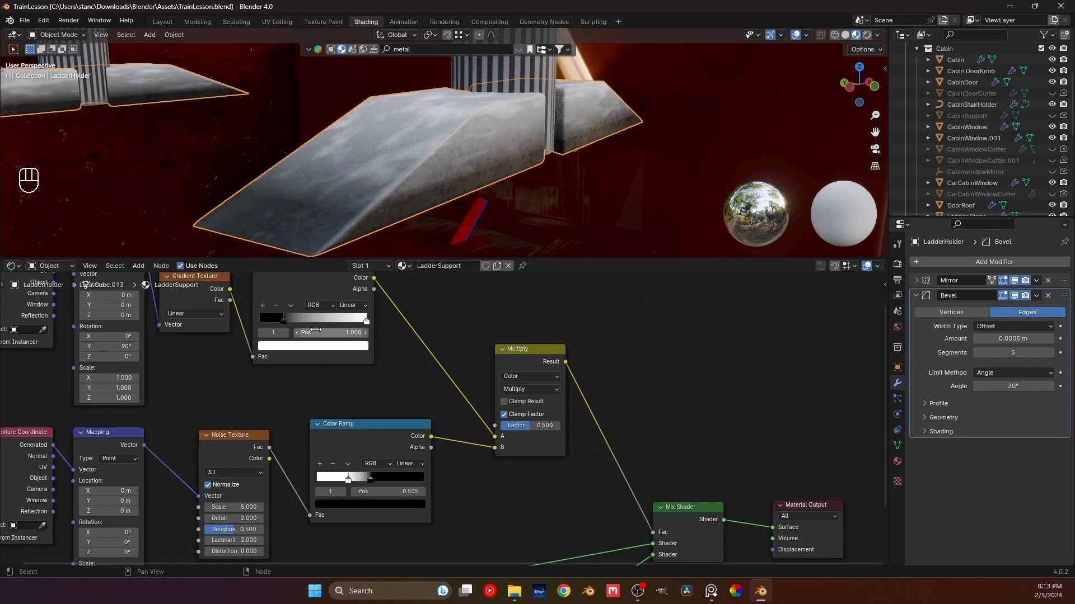
mouse_move(283, 320)
mouse_down()
mouse_move(338, 324)
mouse_move(287, 329)
mouse_up()
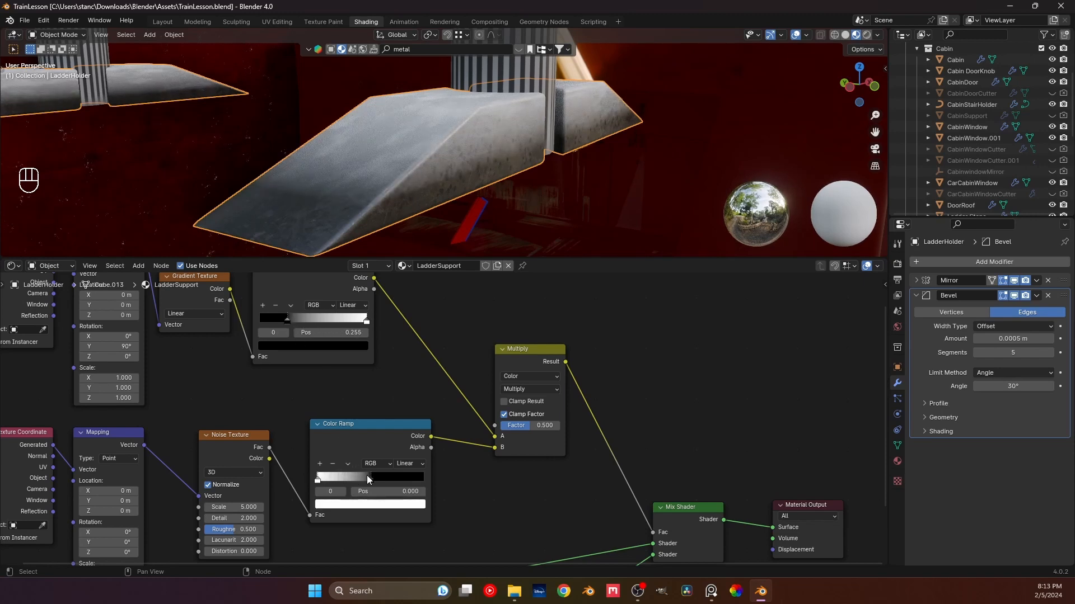
mouse_move(368, 479)
mouse_down()
mouse_move(327, 480)
mouse_move(425, 480)
mouse_move(355, 483)
mouse_up()
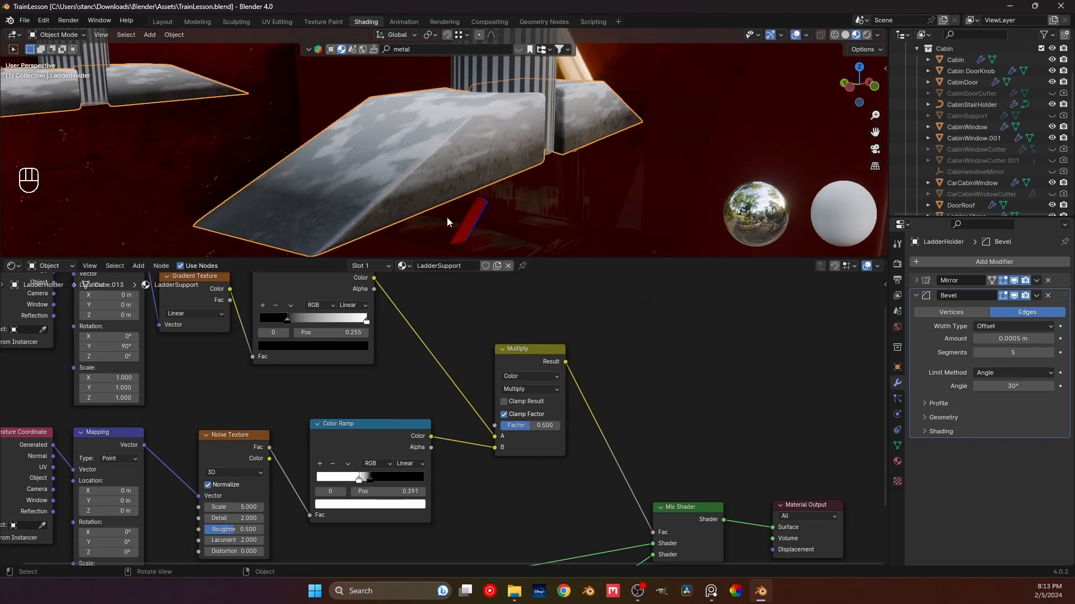
- Set the Multiply factor to 1.000, move the noise ramp's white stop to about 0.173 and black stop further along, and check the snow
scroll(452, 164, up, 2)
mouse_move(434, 170)
shift+middle_down()
mouse_move(441, 188)
mouse_move(518, 200)
mouse_move(432, 182)
shift+middle_up()
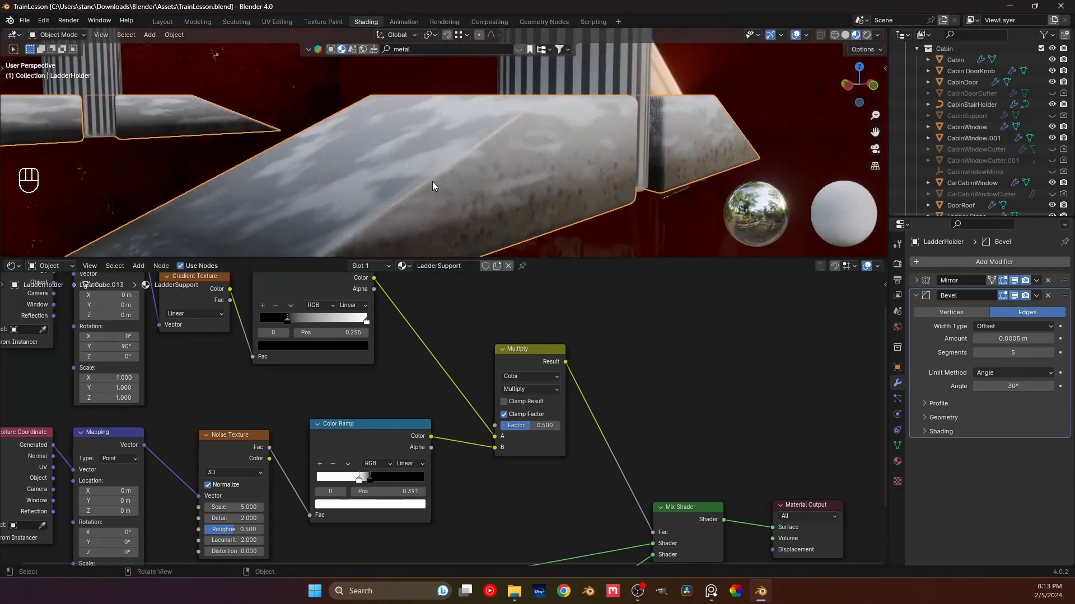
drag(525, 427, 562, 427)
middle_drag(447, 190, 465, 246)
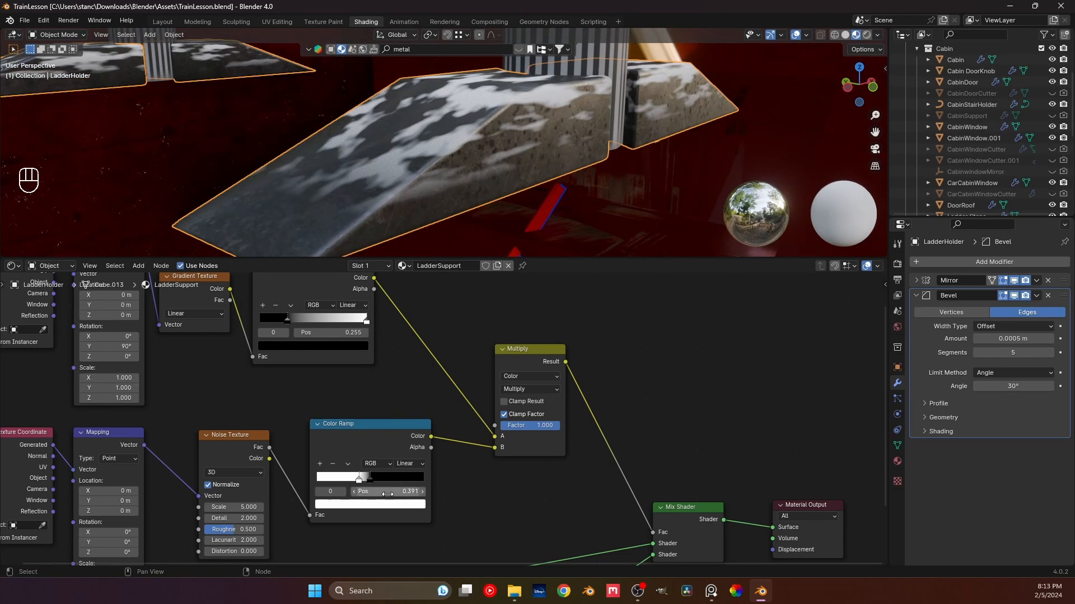
drag(372, 479, 333, 479)
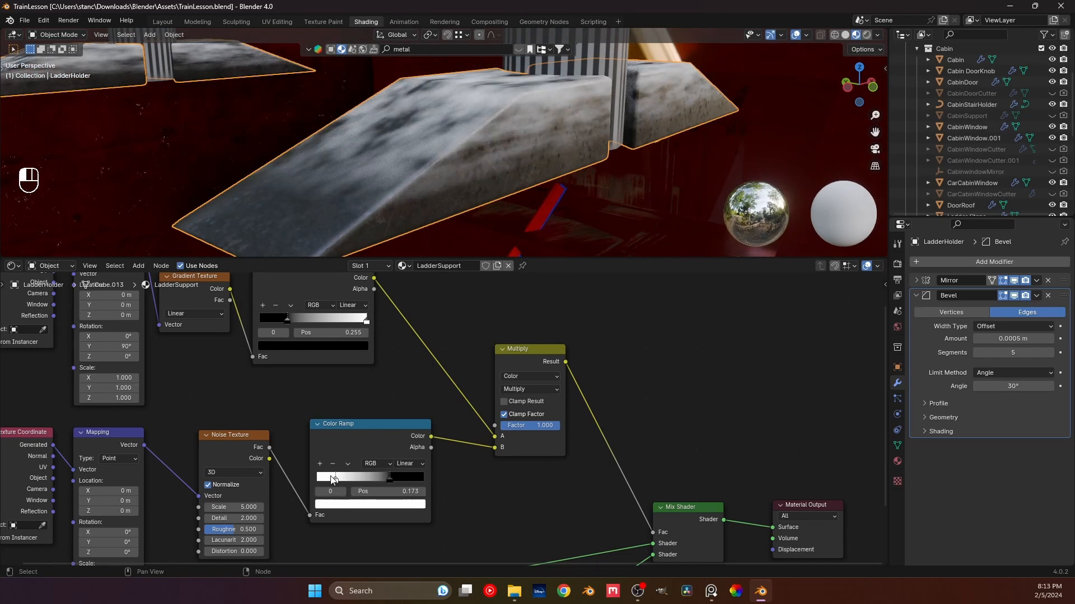
scroll(511, 143, down, 10)
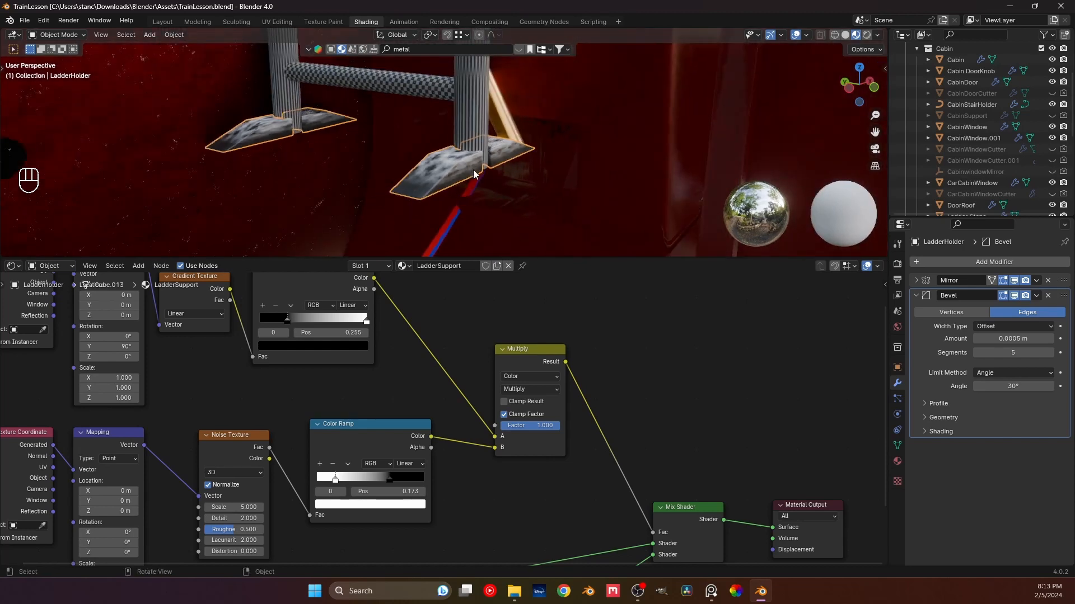
key(KP_0)
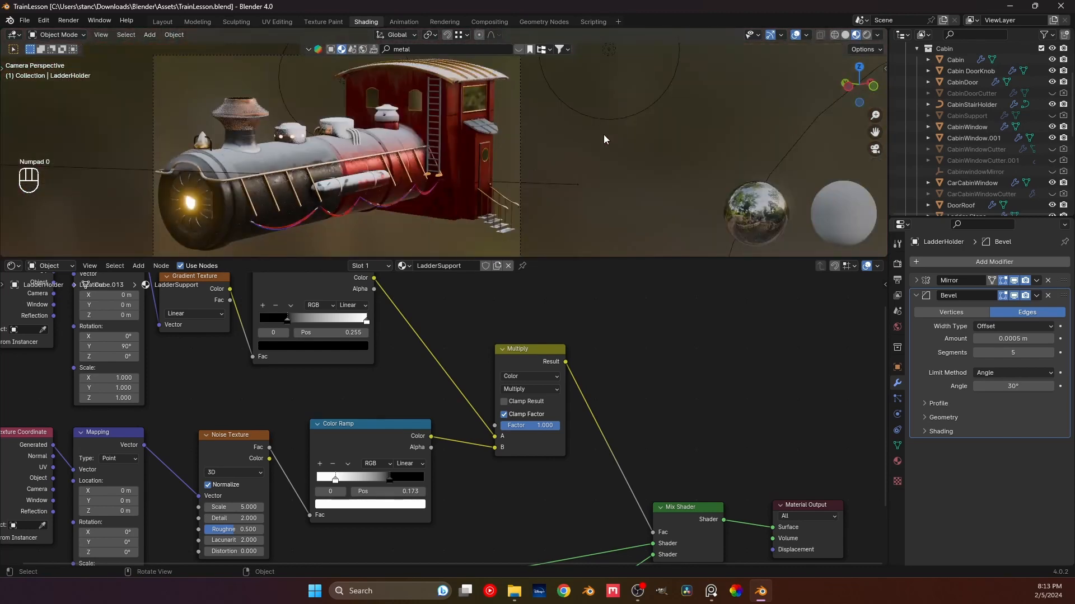
- Select the ladder's upper holder (LadderHolderUP) behind the top of the side rail
click(462, 169)
scroll(462, 170, up, 2)
mouse_move(455, 176)
shift+middle_down()
mouse_move(422, 106)
mouse_move(428, 230)
mouse_move(420, 157)
mouse_move(451, 164)
shift+middle_up()
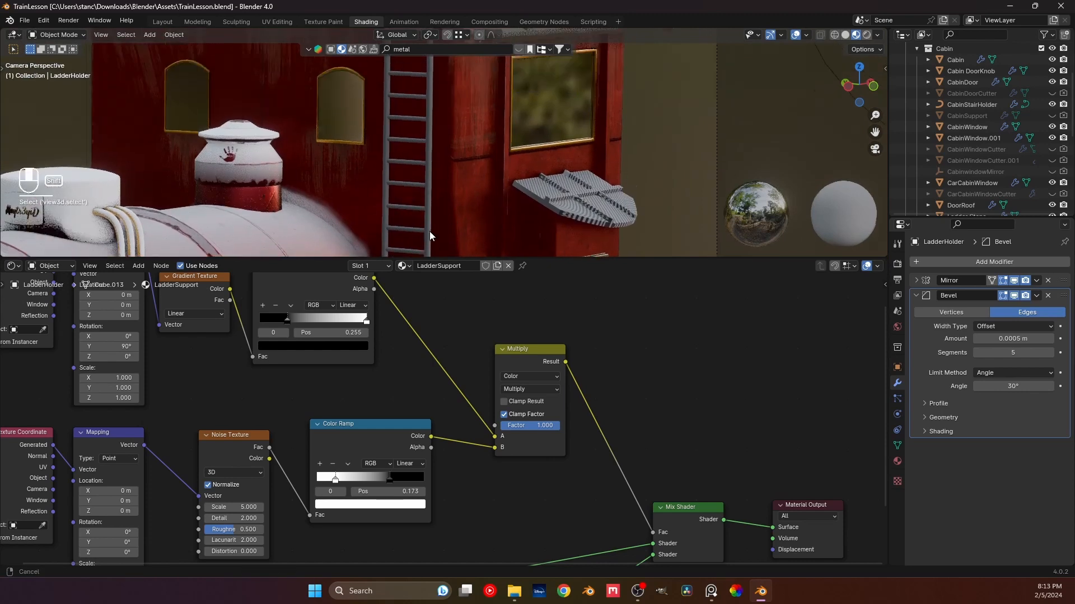
scroll(418, 154, up, 4)
scroll(451, 164, up, 3)
scroll(442, 172, up, 5)
shift+middle_drag(468, 96, 468, 149)
scroll(479, 156, up, 6)
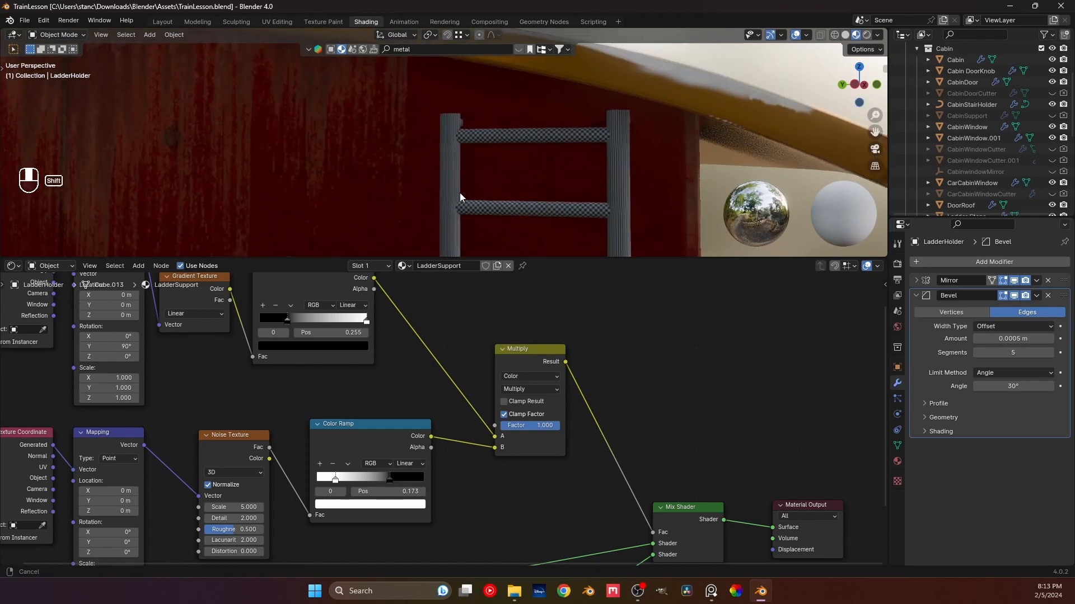
click(457, 161)
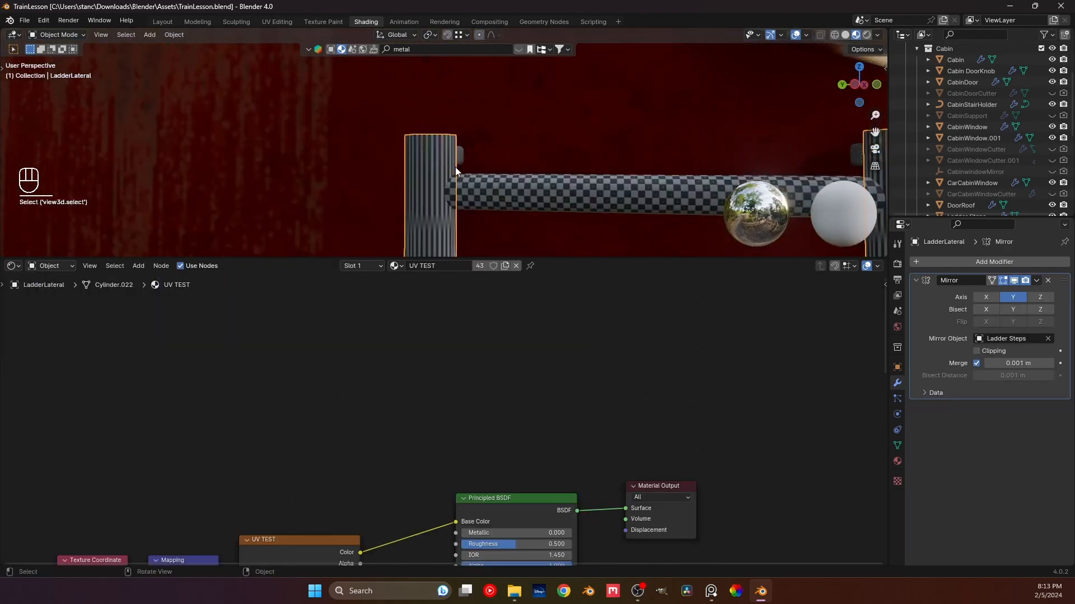
- Try the MetalCorrodedHeavy001_2K material on the upper ladder holder
click(393, 267)
scroll(455, 380, up, 5)
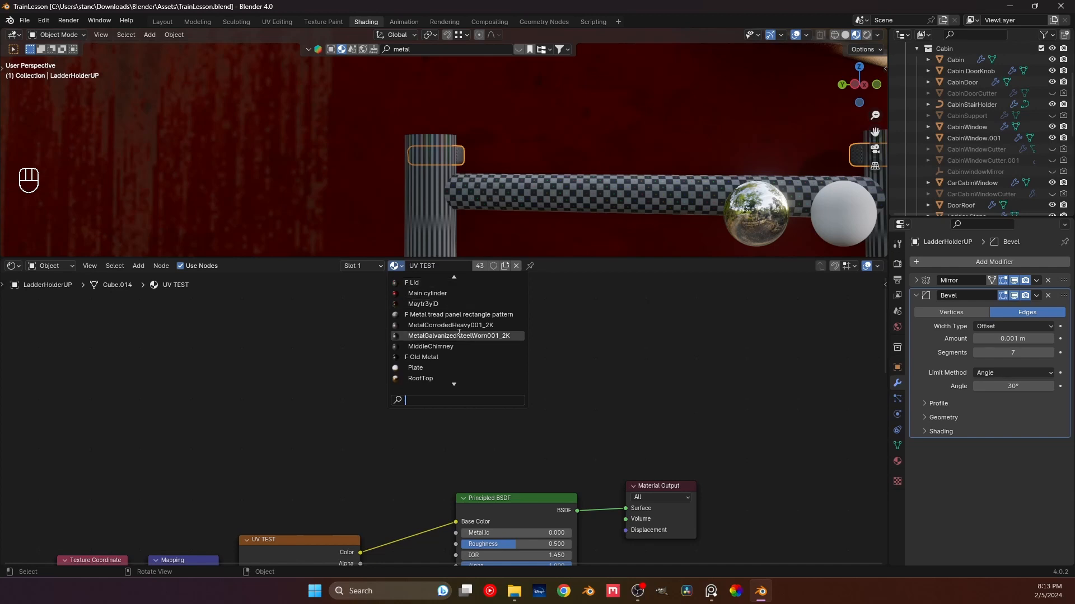
click(458, 326)
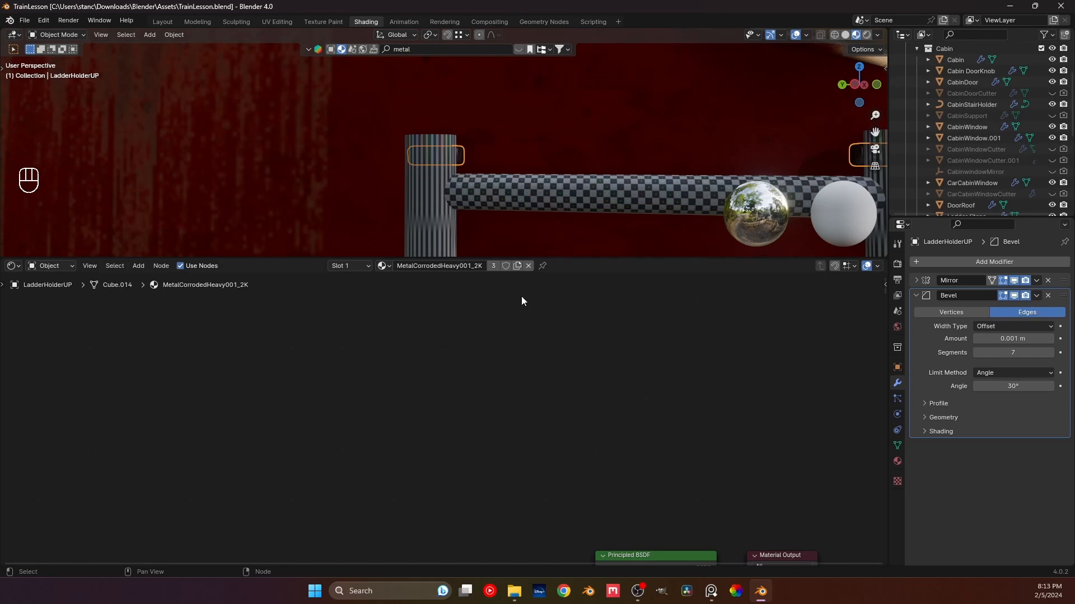
scroll(592, 349, down, 2)
middle_drag(496, 196, 499, 277)
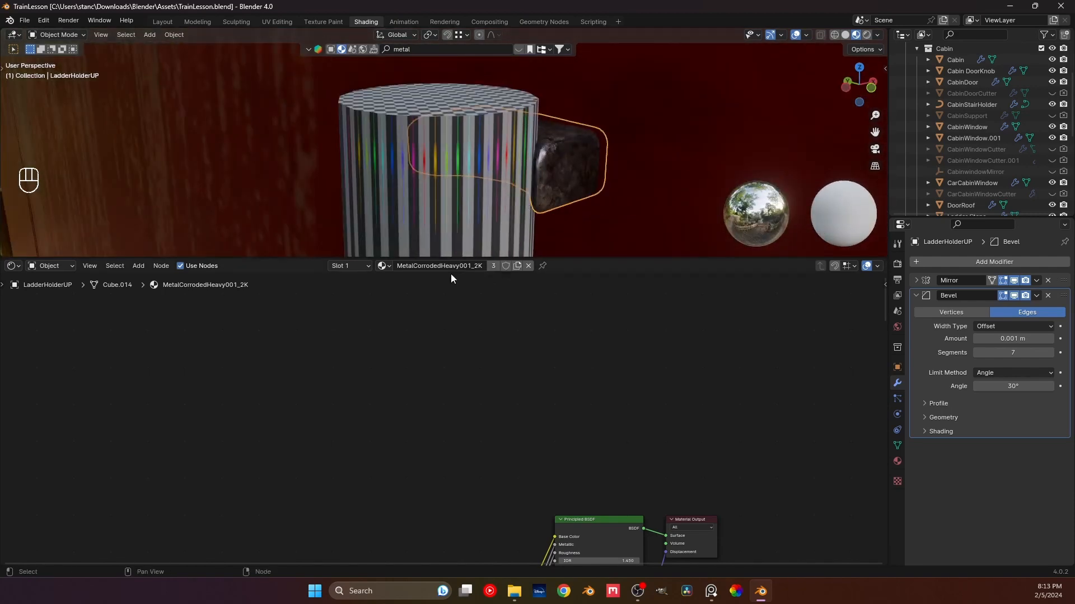
- Assign the MetalGalvanizedSteelWorn001_2K material to the upper ladder holder
click(377, 267)
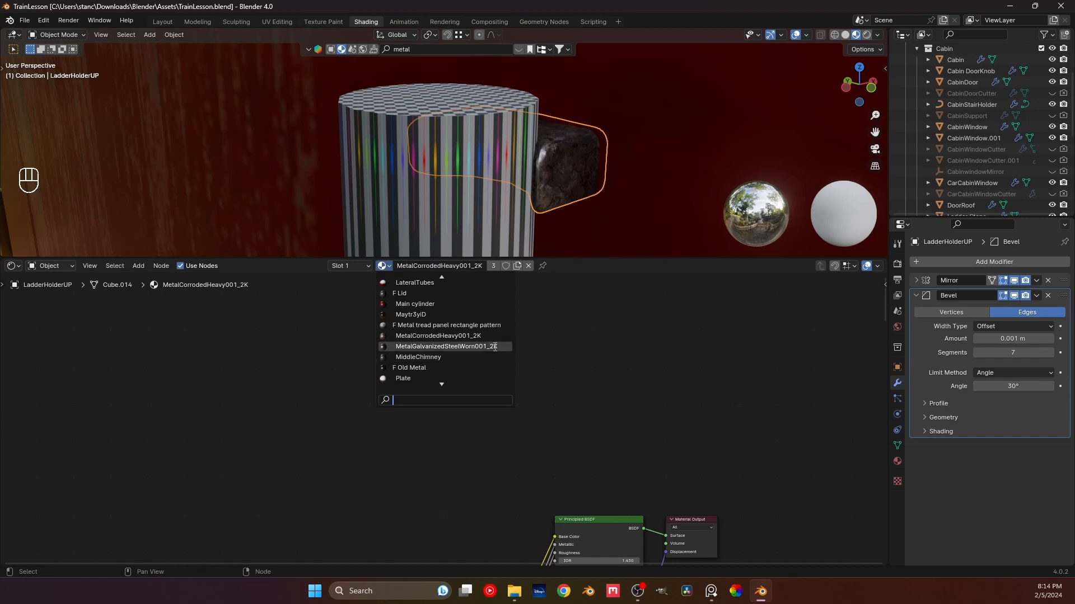
click(445, 346)
middle_drag(592, 180, 554, 212)
scroll(554, 209, down, 9)
click(623, 168)
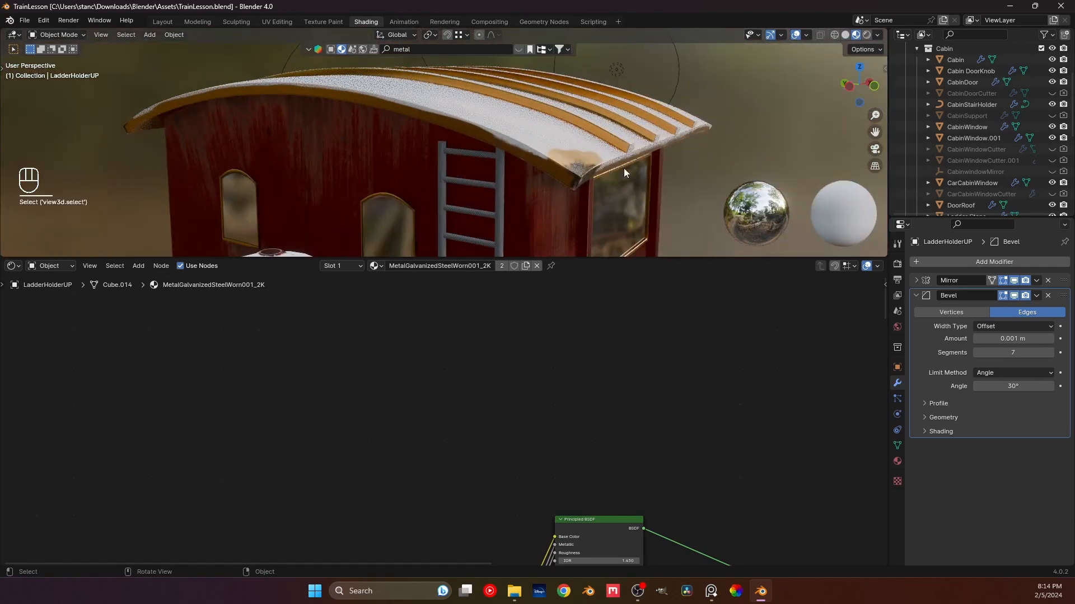
- Select the ladder's side rails (LadderLateral) and look through the existing materials
scroll(481, 160, up, 1)
click(448, 163)
scroll(455, 187, down, 10)
shift+middle_drag(454, 187, 440, 82)
scroll(446, 123, up, 3)
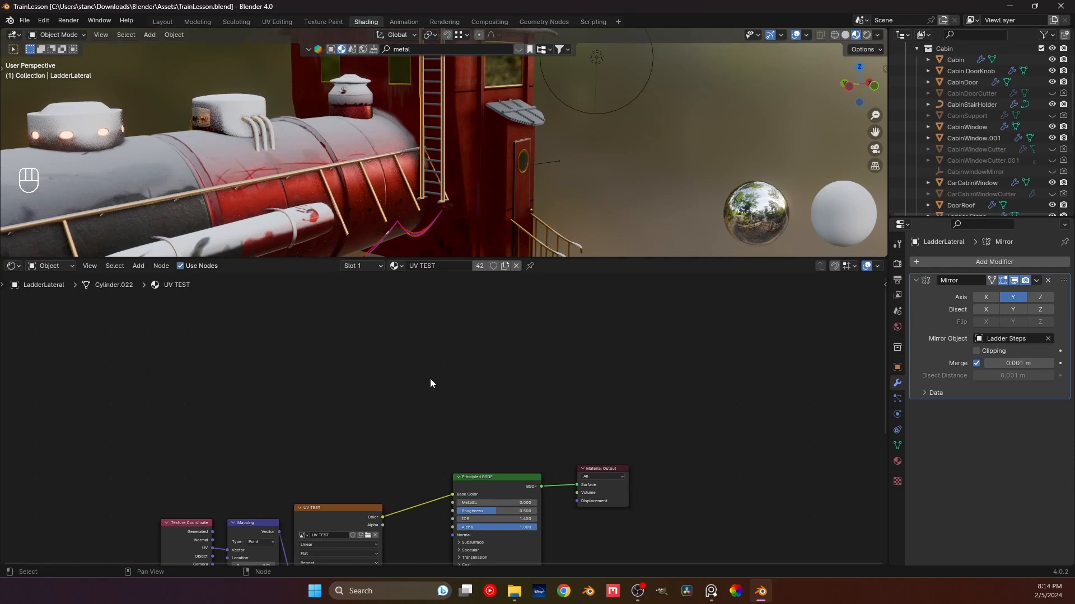
click(396, 266)
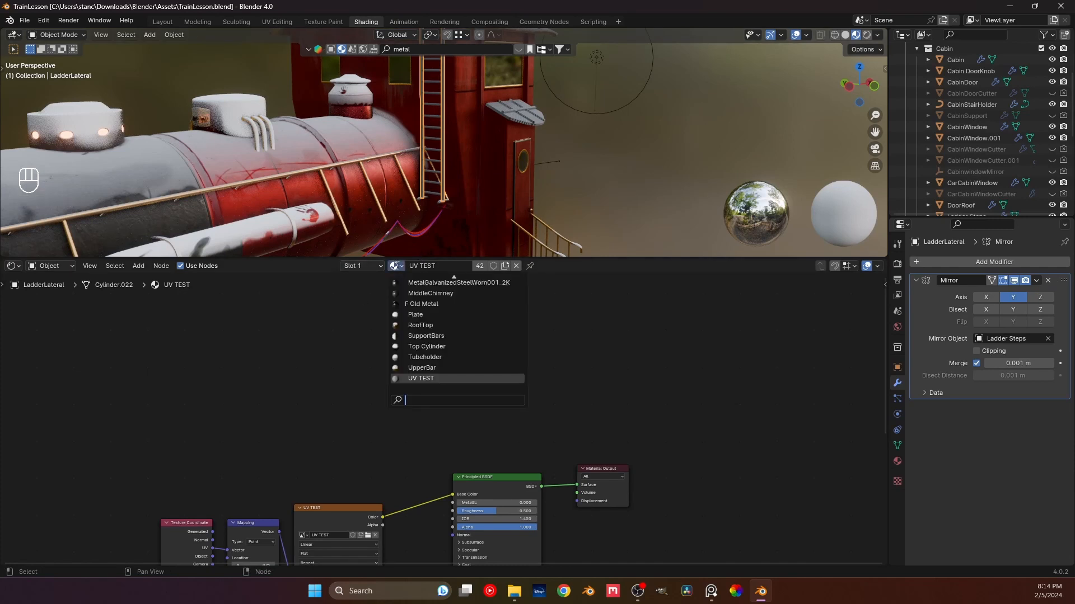
scroll(452, 202, up, 5)
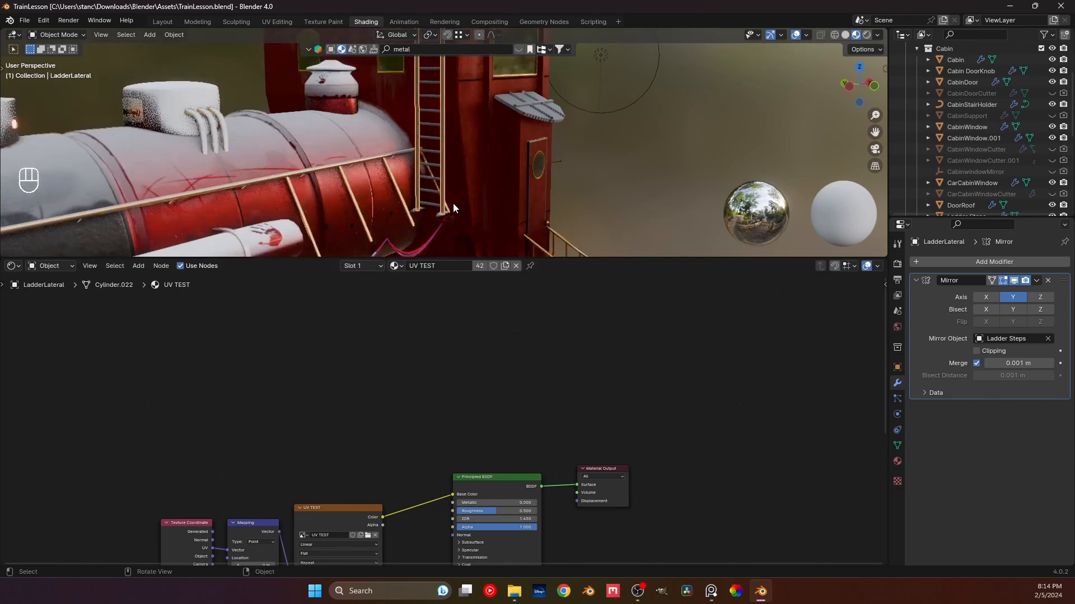
scroll(451, 213, down, 3)
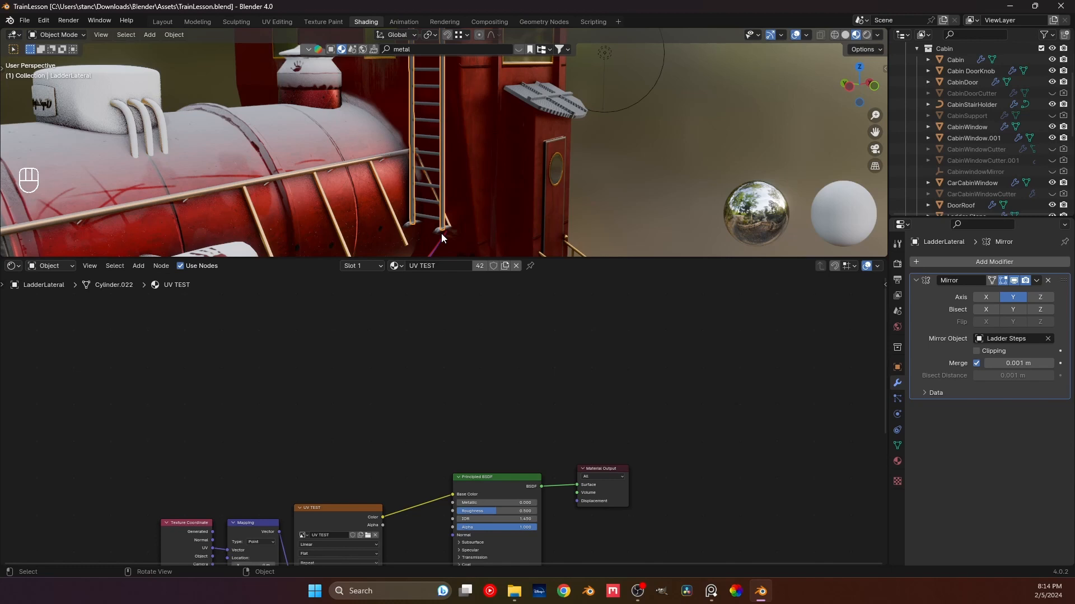
- Replace the side rails' UV TEST material with a new material named ladder
click(516, 266)
click(473, 268)
click(437, 267)
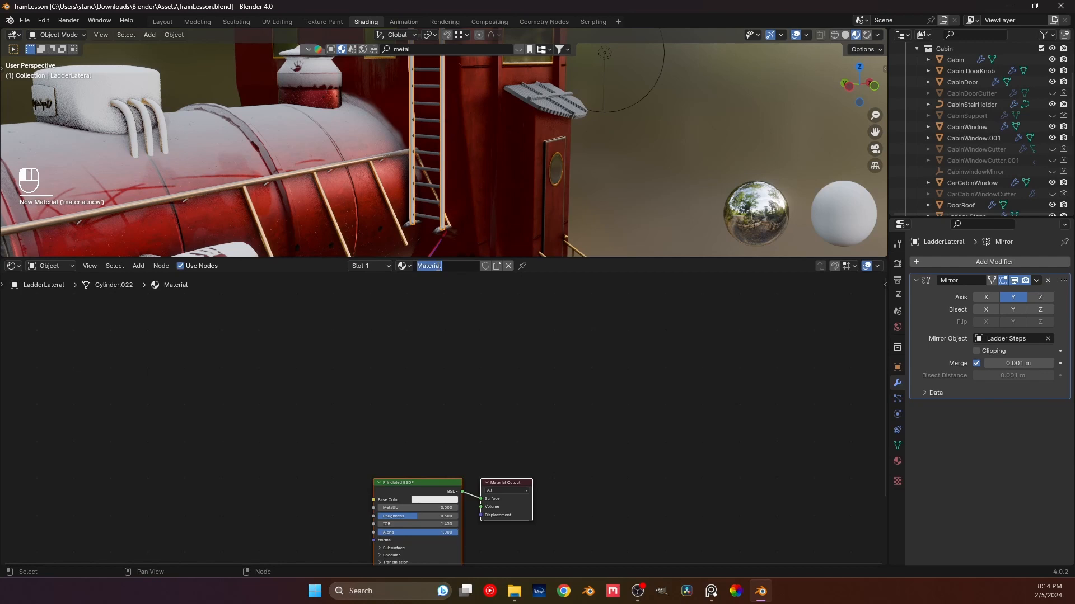
text(da)
key(BackSpace)
key(BackSpace)
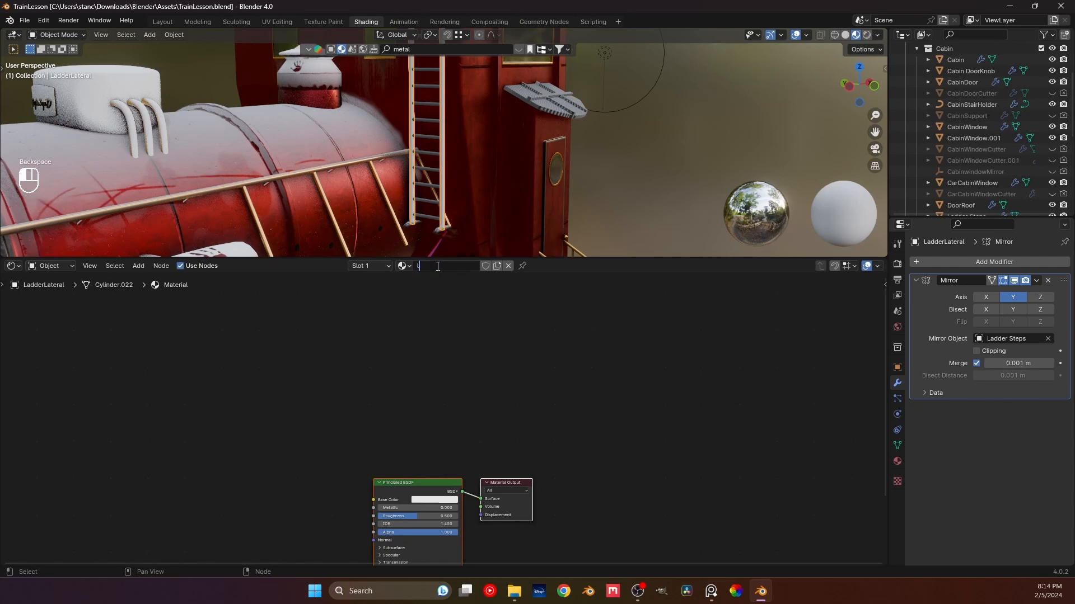
text(ladder)
key(Return)
- Replace the Principled BSDF with the Dark Metal node group and connect its BSDF output to the Material Output's Surface
click(455, 331)
click(421, 489)
key(x)
middle_drag(400, 468, 405, 398)
key(shift+a)
mouse_move(374, 414)
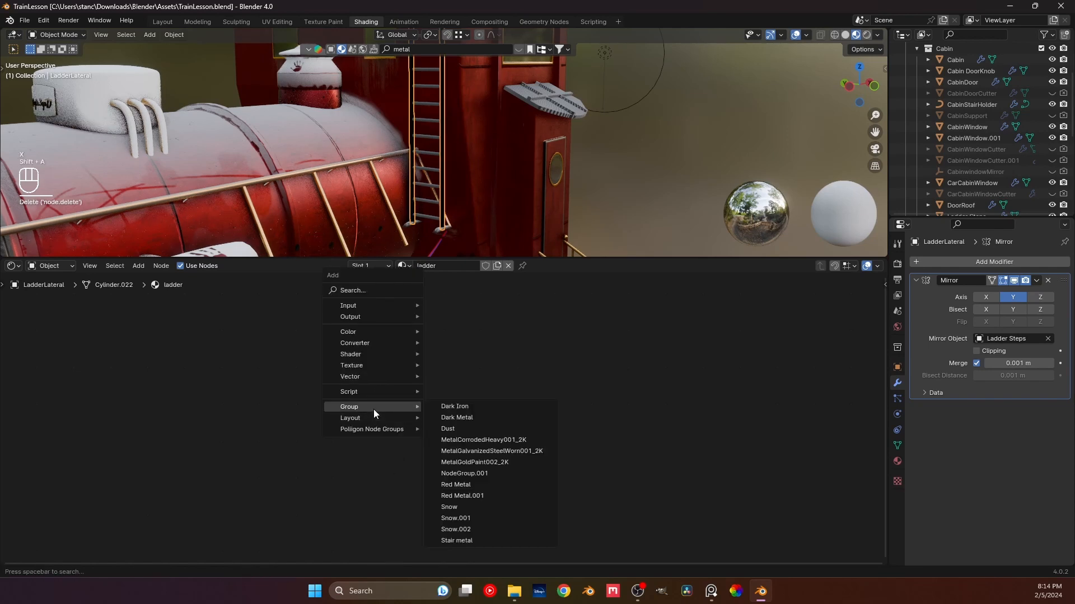
click(448, 419)
click(418, 428)
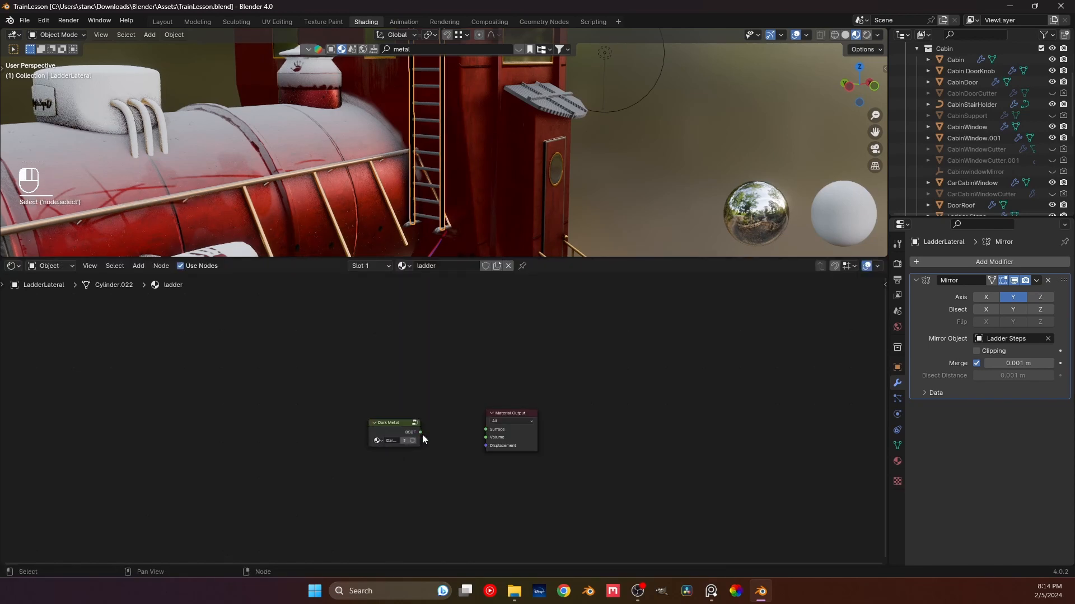
drag(420, 432, 485, 428)
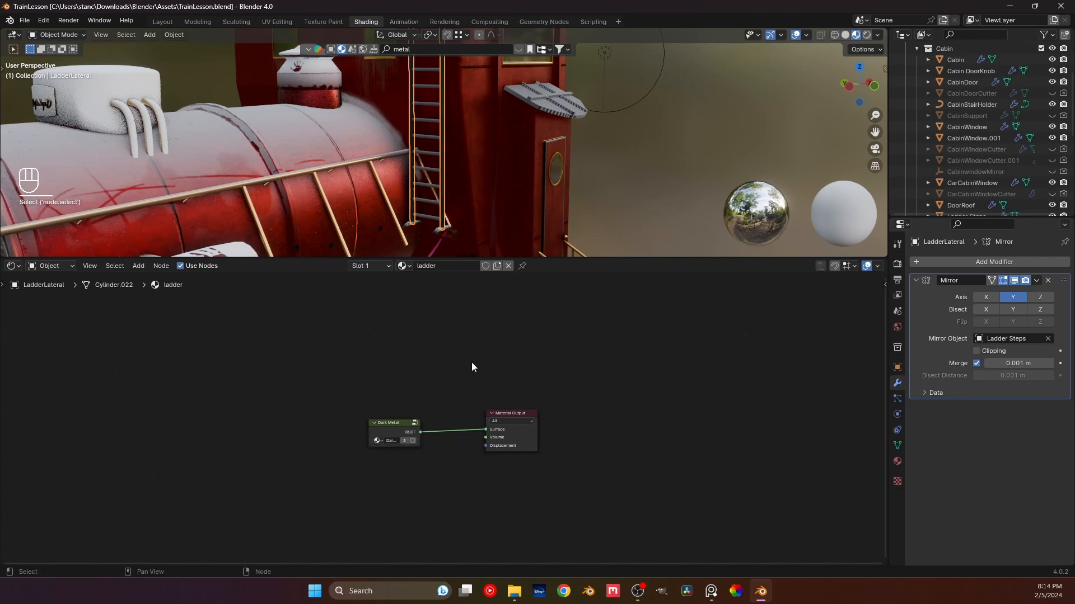
- Inspect the ladder rails, and move the Dark Metal and Material Output nodes apart to make room between them
click(665, 170)
scroll(442, 206, up, 3)
shift+middle_drag(441, 207, 395, 169)
scroll(441, 159, up, 4)
scroll(425, 166, up, 2)
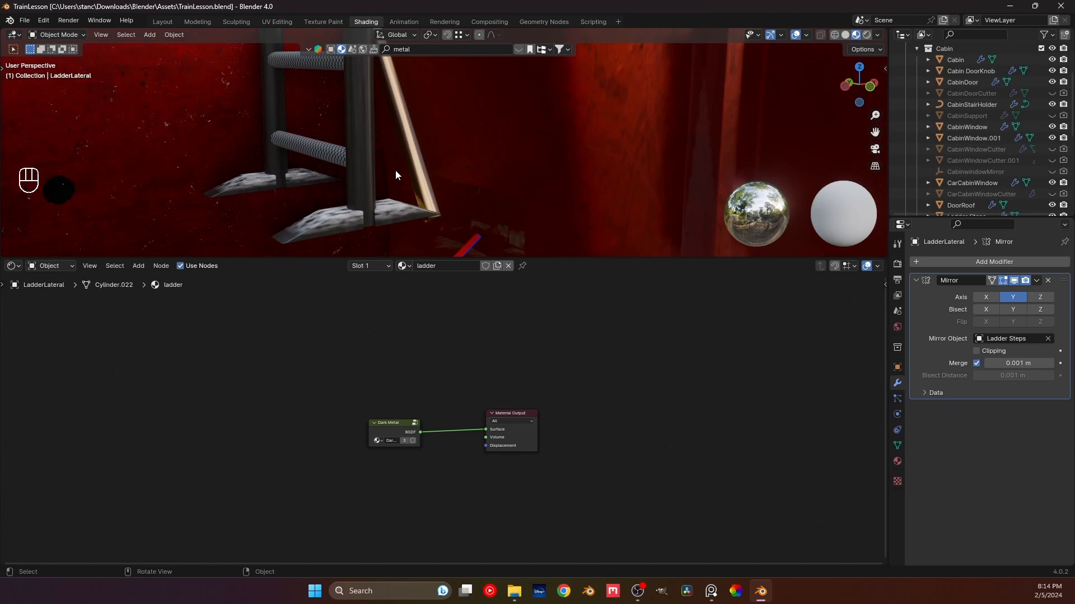
middle_drag(396, 171, 480, 252)
drag(399, 428, 289, 444)
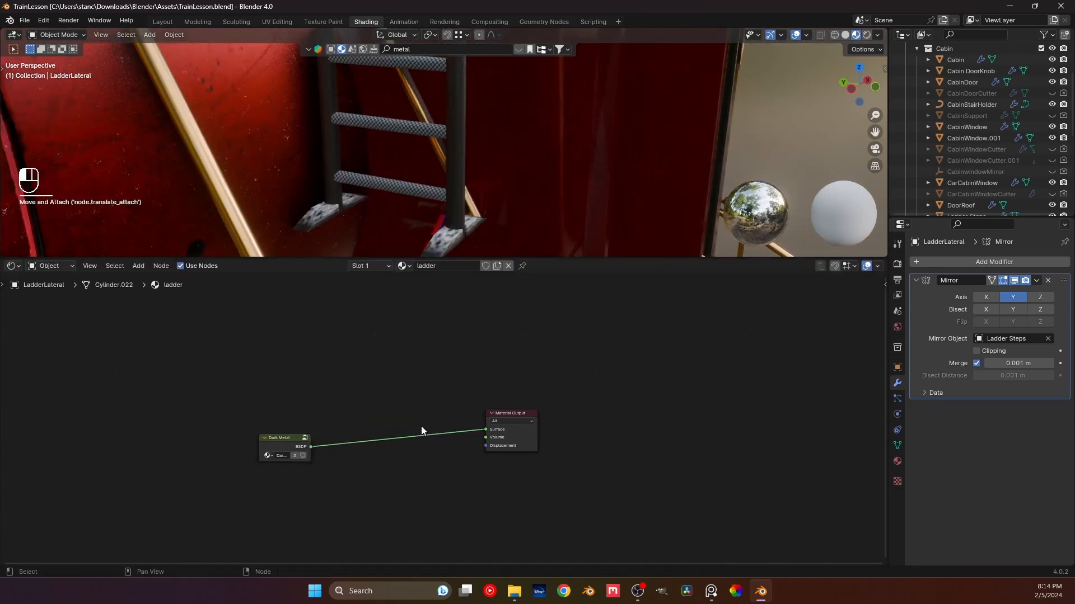
click(395, 388)
key(shift+a)
mouse_move(395, 387)
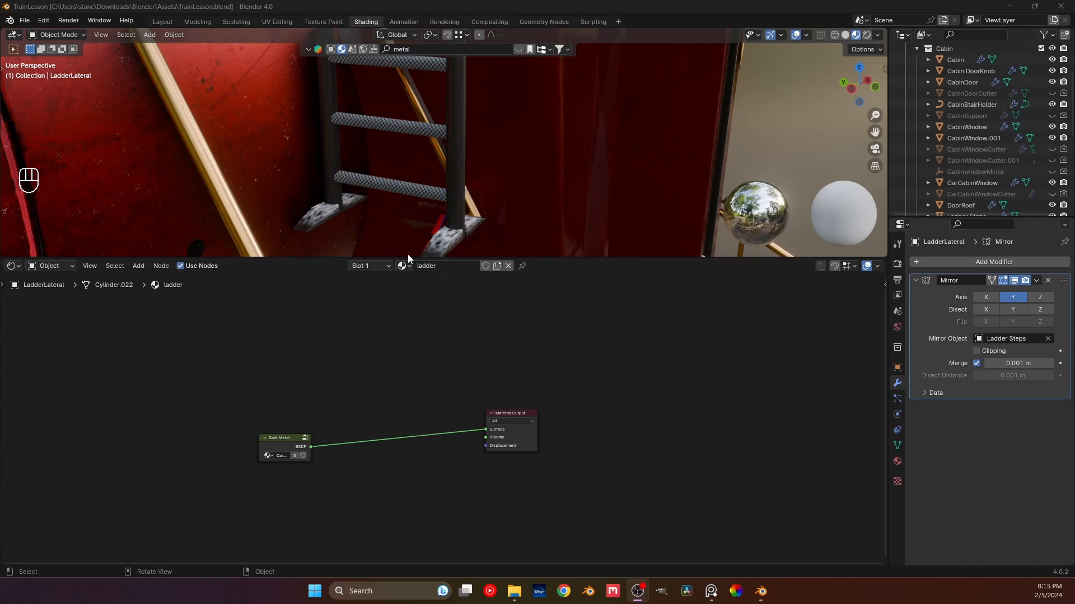
drag(532, 417, 577, 406)
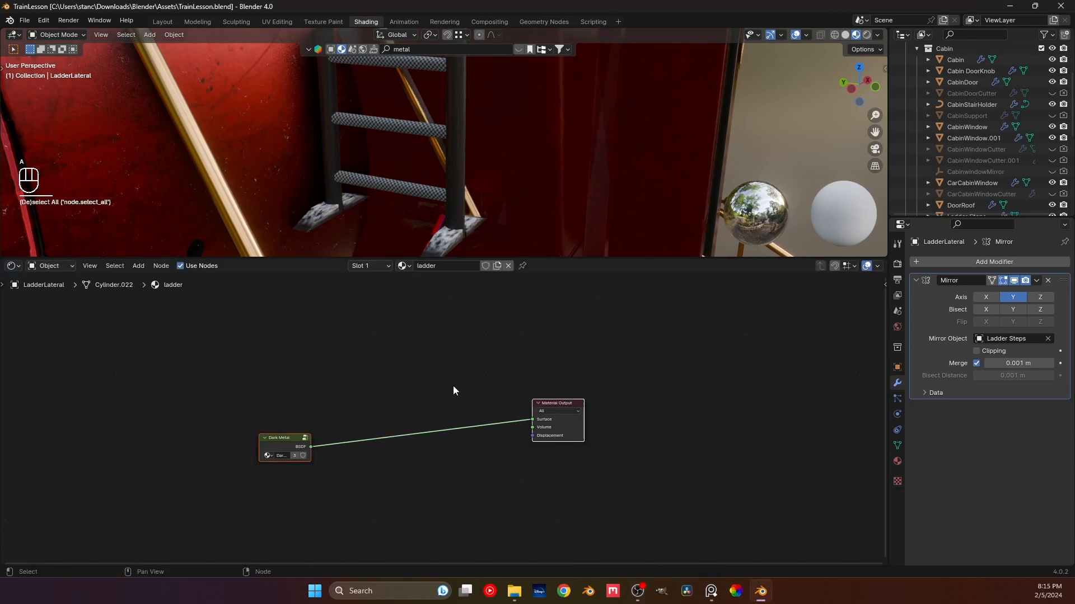
key(shift+a)
click(386, 286)
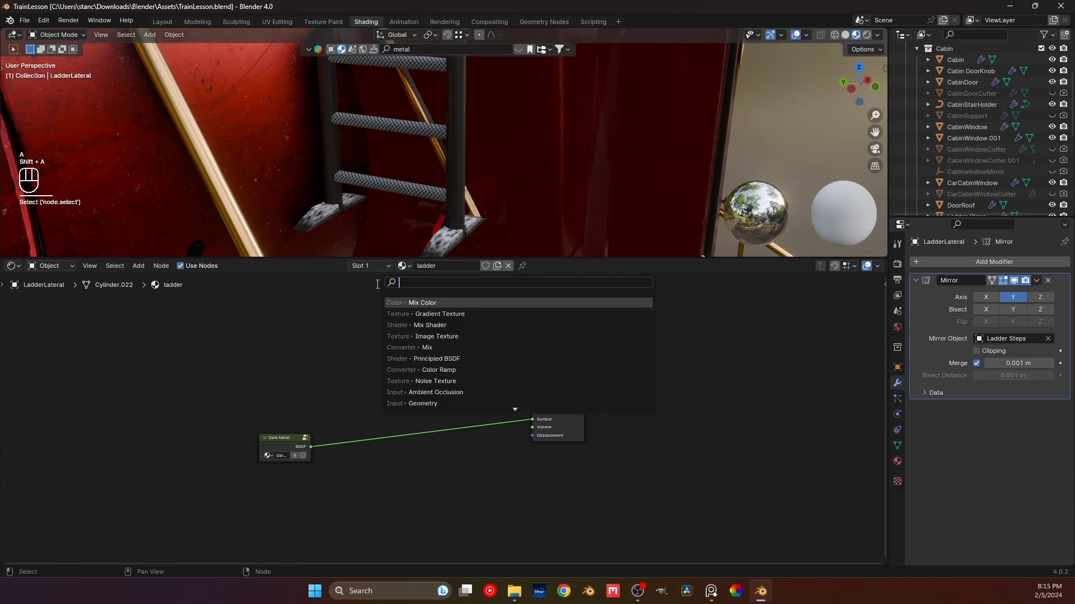
text(mix)
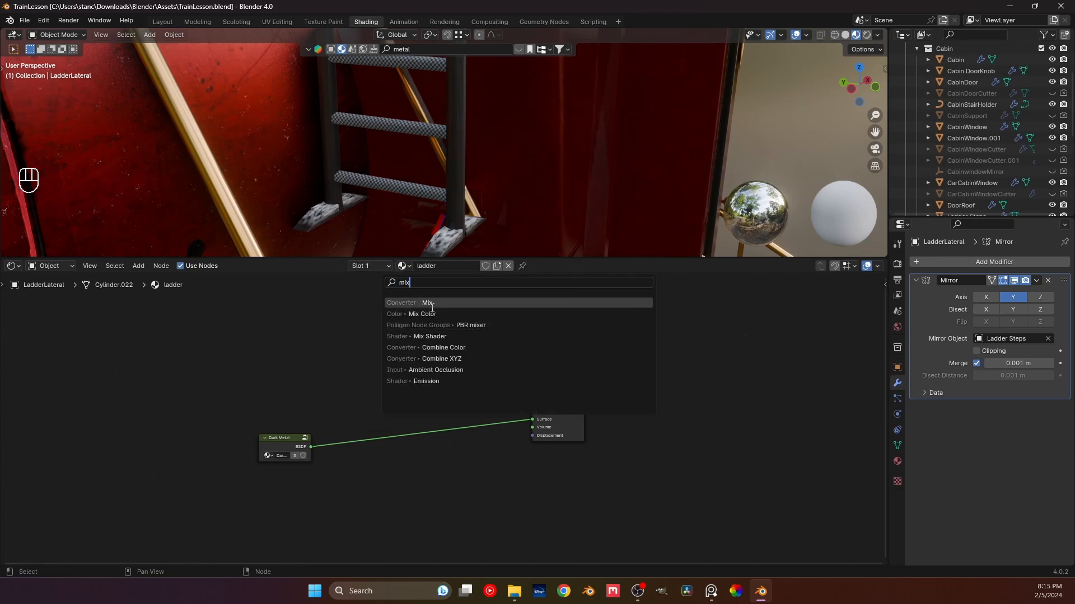
text( s)
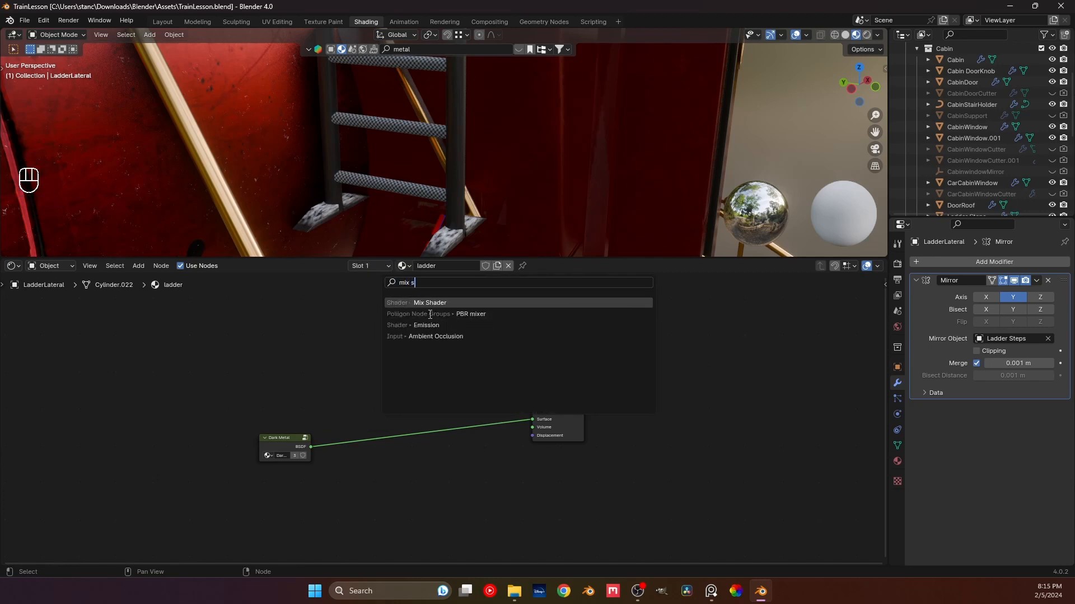
key(Return)
click(427, 294)
key(x)
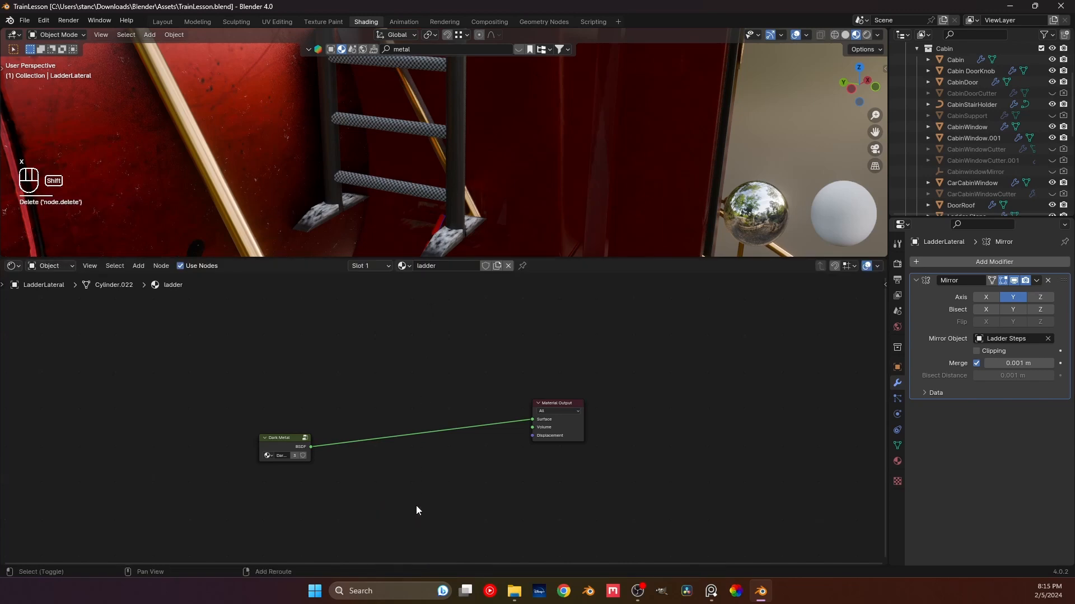
- Insert a Mix Shader on the link between the Dark Metal group and the Material Output
key(shift+a)
key(shift+a)
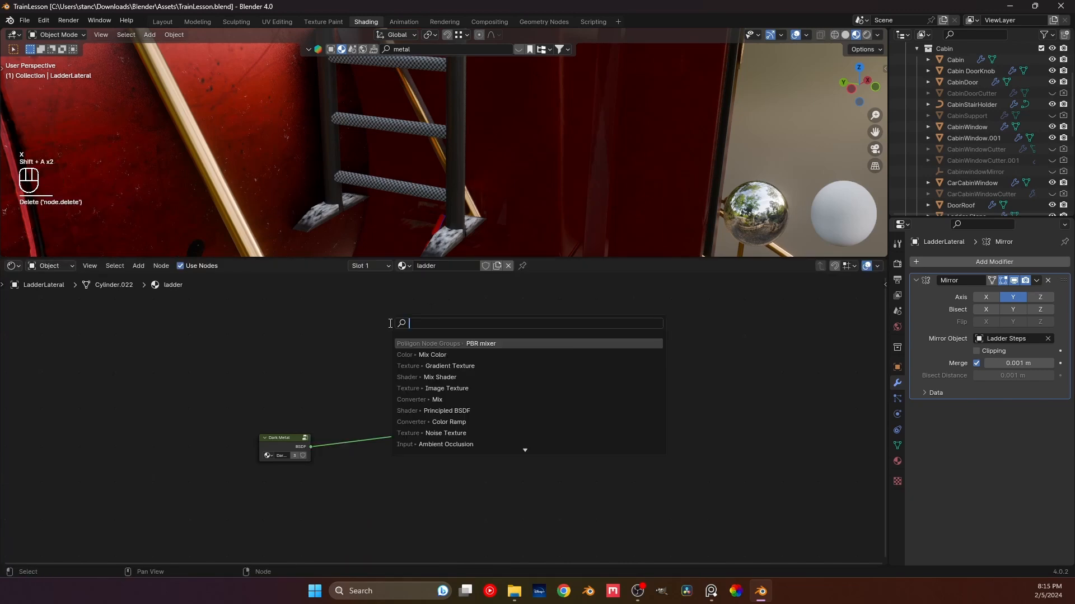
text(mix sg)
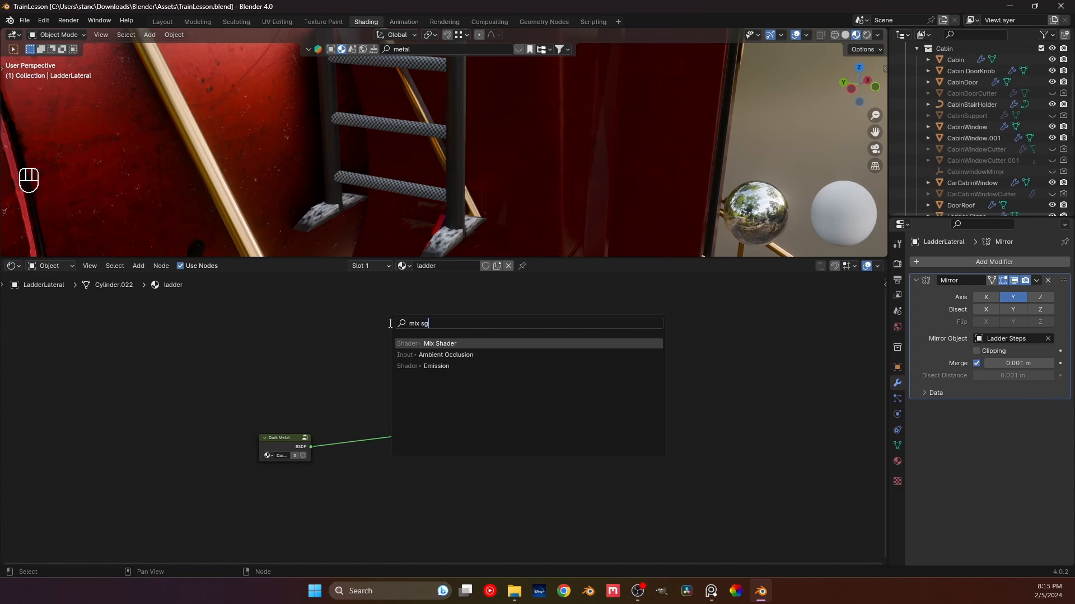
key(BackSpace)
text(hadeer)
key(BackSpace)
key(BackSpace)
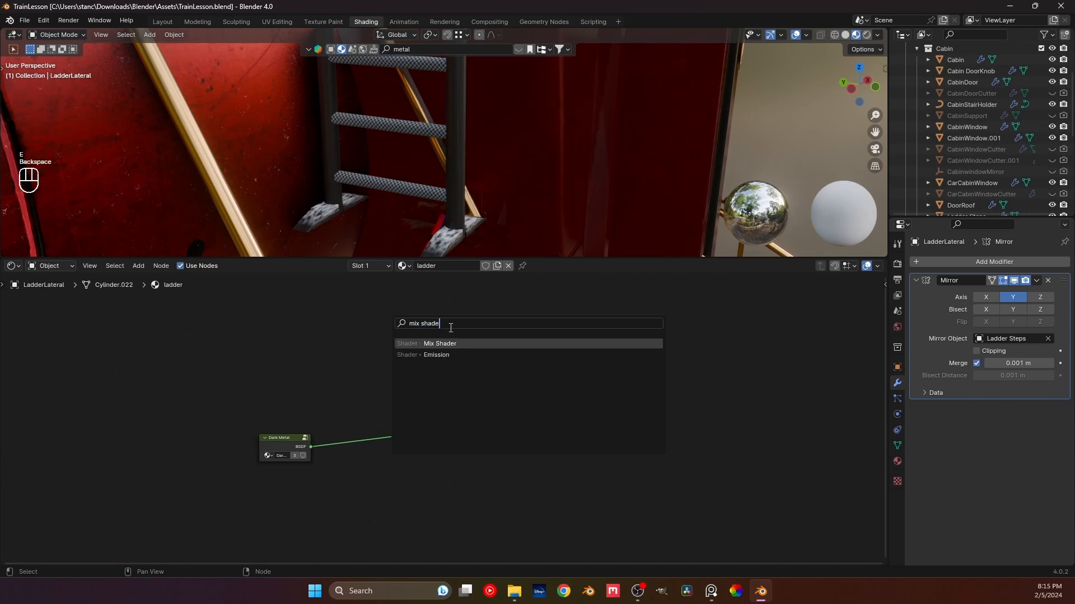
click(451, 343)
click(414, 417)
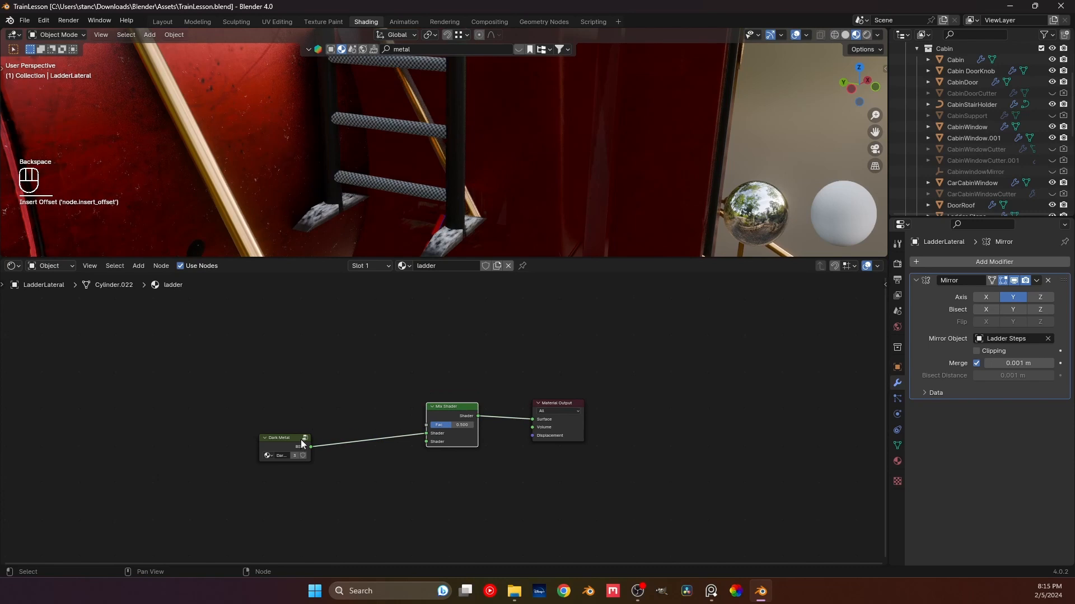
- Add a Gradient Texture above the Dark Metal group, with Texture Coordinate and Mapping nodes feeding its Vector
key(shift+a)
click(298, 399)
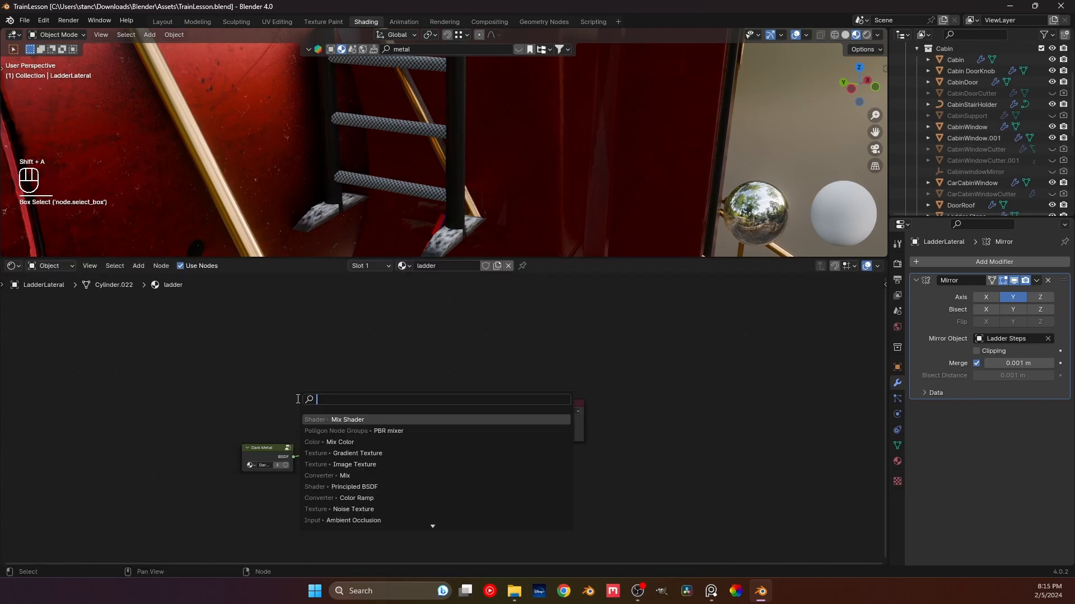
text(gr)
click(354, 418)
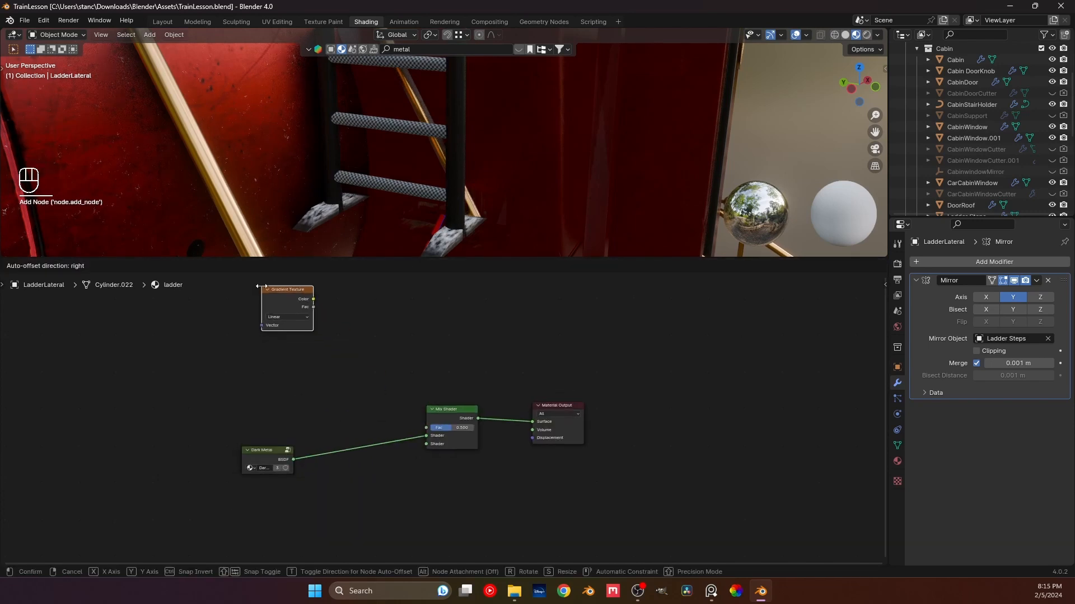
click(288, 314)
key(ctrl+t)
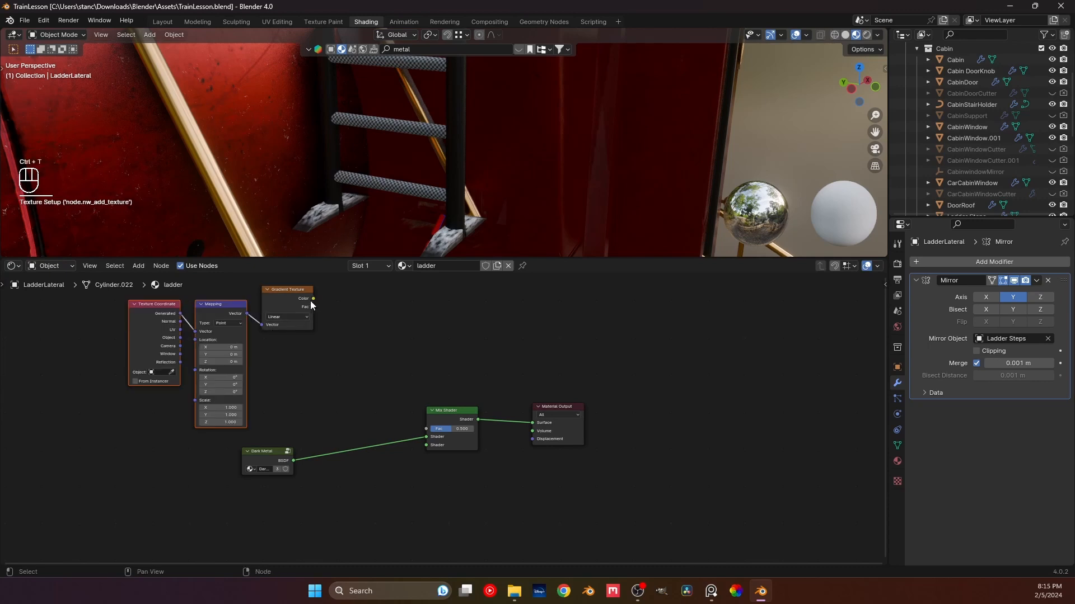
- Feed the Gradient Texture into a new Color Ramp and preview the ramp's output on the ladder rails
drag(239, 338, 177, 304)
drag(282, 296, 306, 304)
click(335, 323)
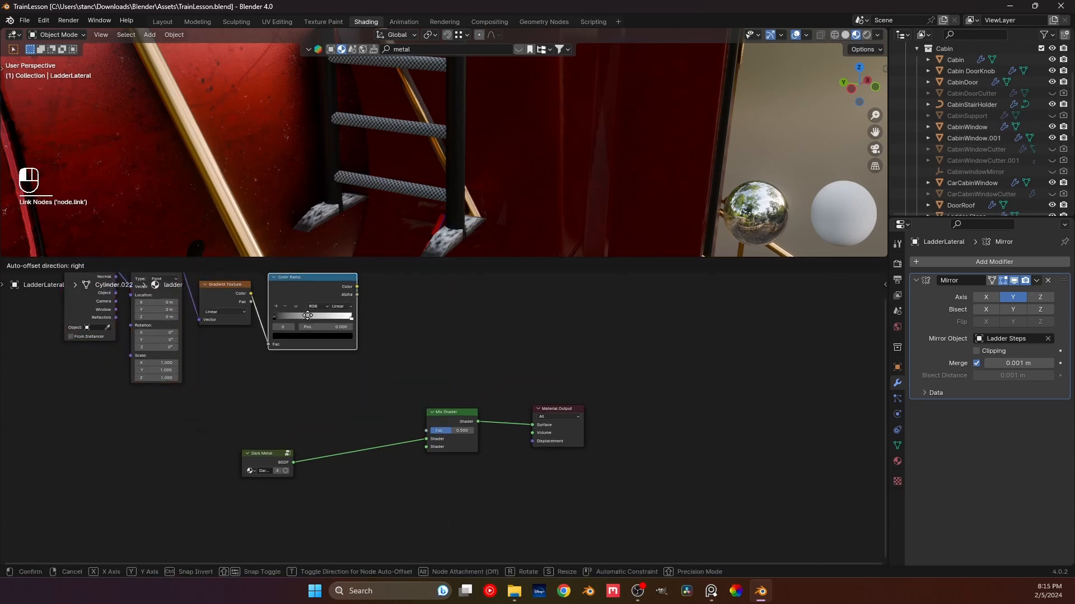
click(330, 300)
ctrl+shift+click(330, 297)
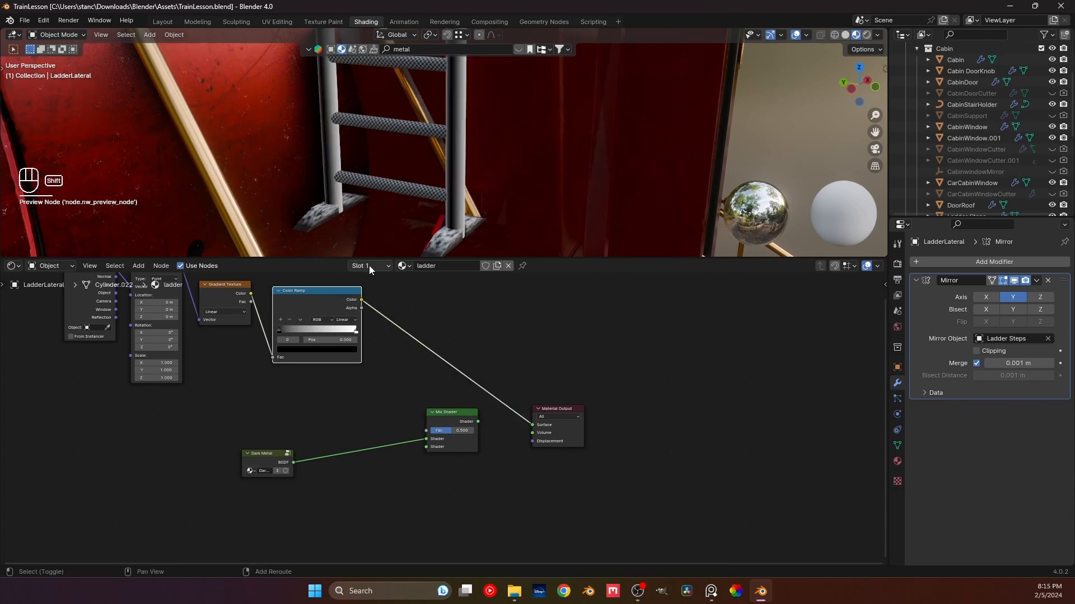
- Set the Y rotation of the gradient's Mapping node to 90°
click(157, 339)
text(90)
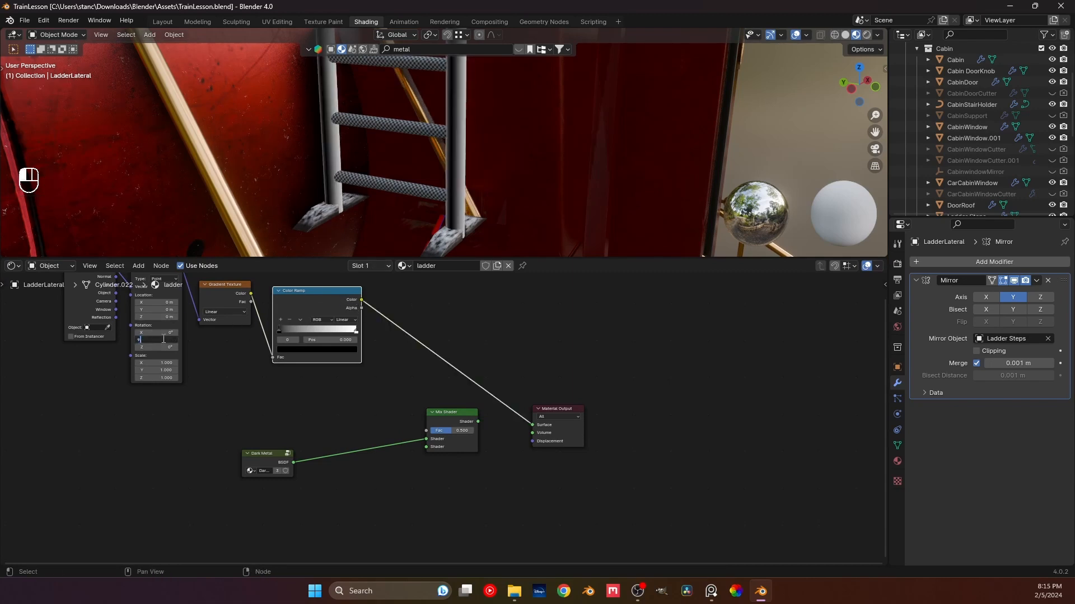
key(Return)
- Set the Color Ramp interpolation to Ease, with the black stop at 0.000 and the white stop at 1.000
mouse_move(279, 330)
mouse_down()
mouse_move(305, 327)
mouse_move(286, 328)
mouse_up()
scroll(435, 154, down, 2)
scroll(435, 154, down, 2)
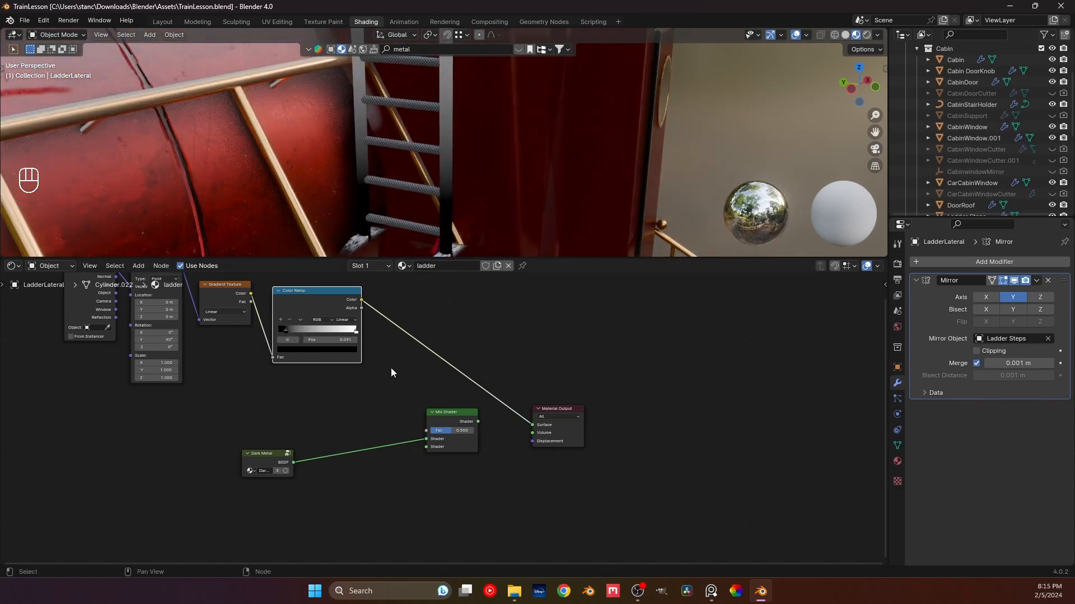
click(346, 319)
click(347, 338)
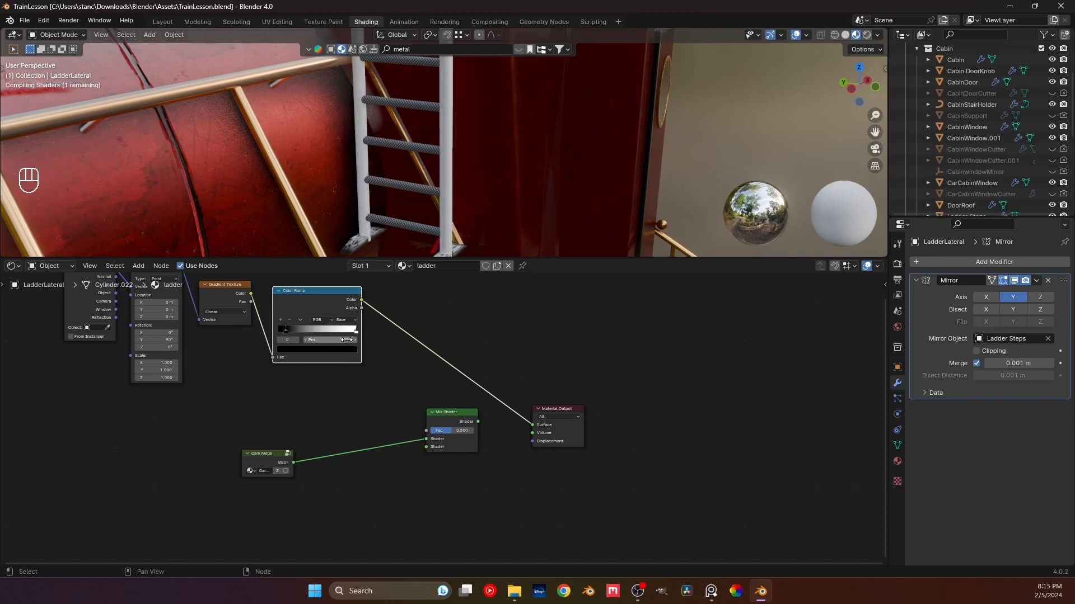
drag(299, 334, 280, 328)
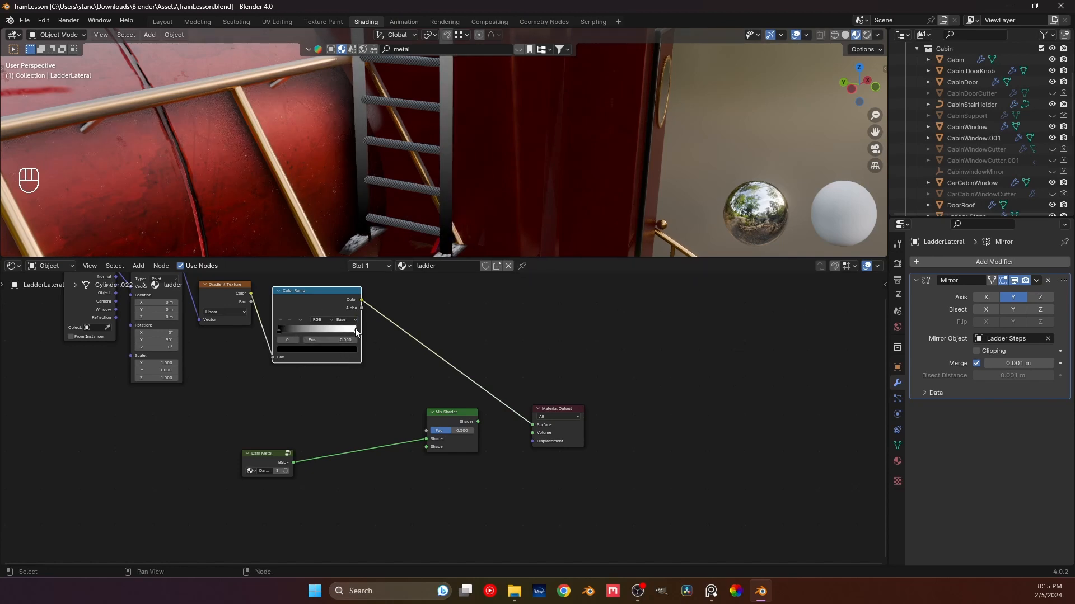
mouse_move(356, 330)
mouse_down()
mouse_move(302, 333)
mouse_move(374, 335)
mouse_up()
- Reroute the Color Ramp's Color from the Material Output to the Mix Shader's Fac, and move the gradient nodes away from the shader nodes
ctrl+right_drag(409, 310, 371, 324)
drag(360, 299, 428, 428)
drag(362, 402, 152, 291)
middle_drag(197, 319, 273, 372)
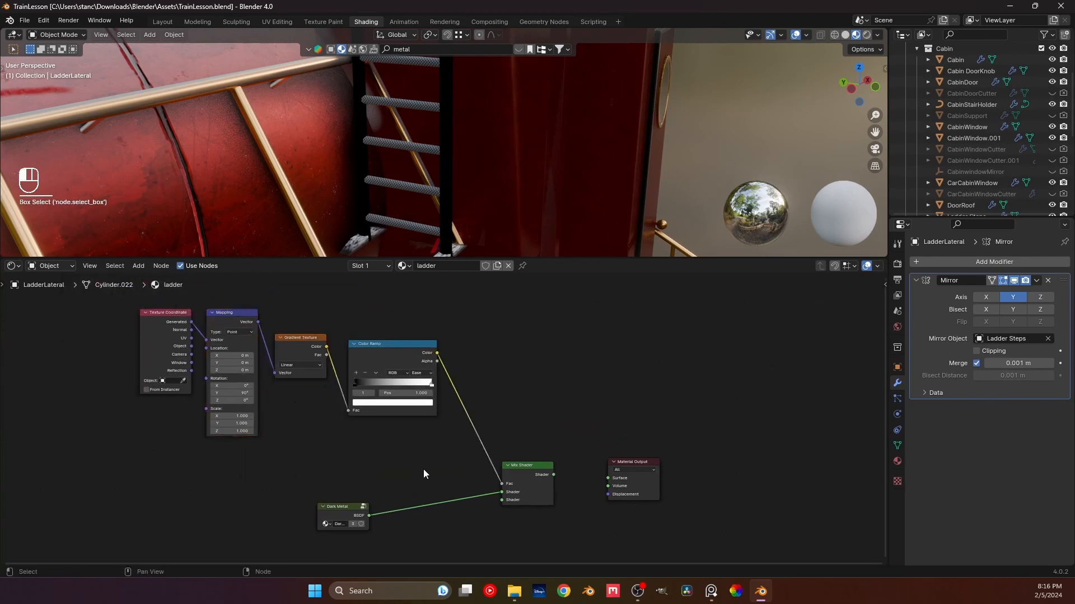
drag(429, 471, 130, 332)
key(g)
click(336, 286)
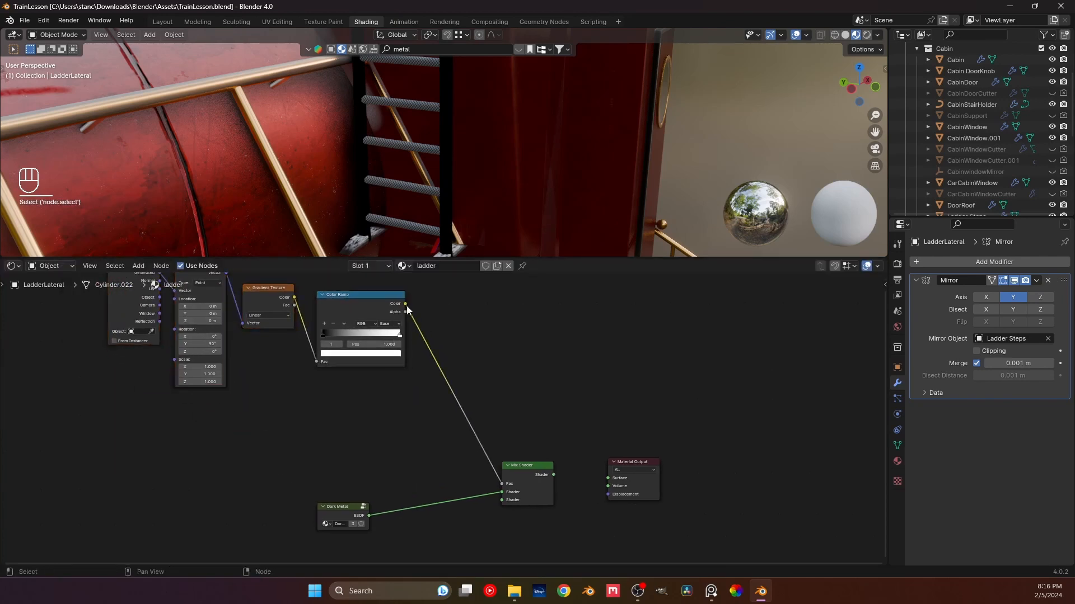
- Insert a Mix Color node between the Color Ramp and the Mix Shader's Fac, and set its blending mode to Multiply
key(shift+a)
click(385, 365)
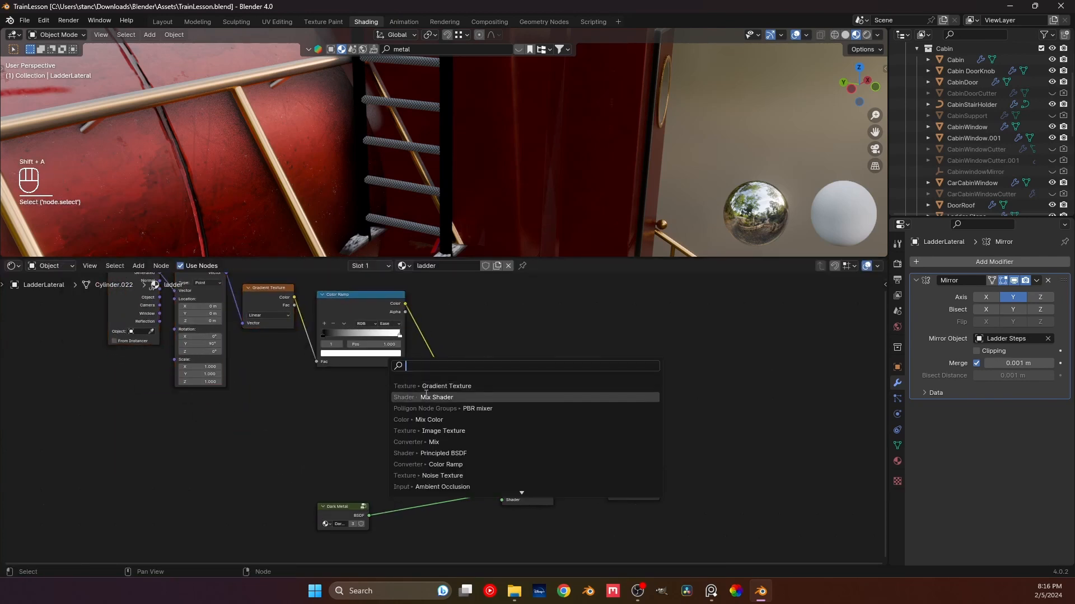
click(429, 420)
click(462, 318)
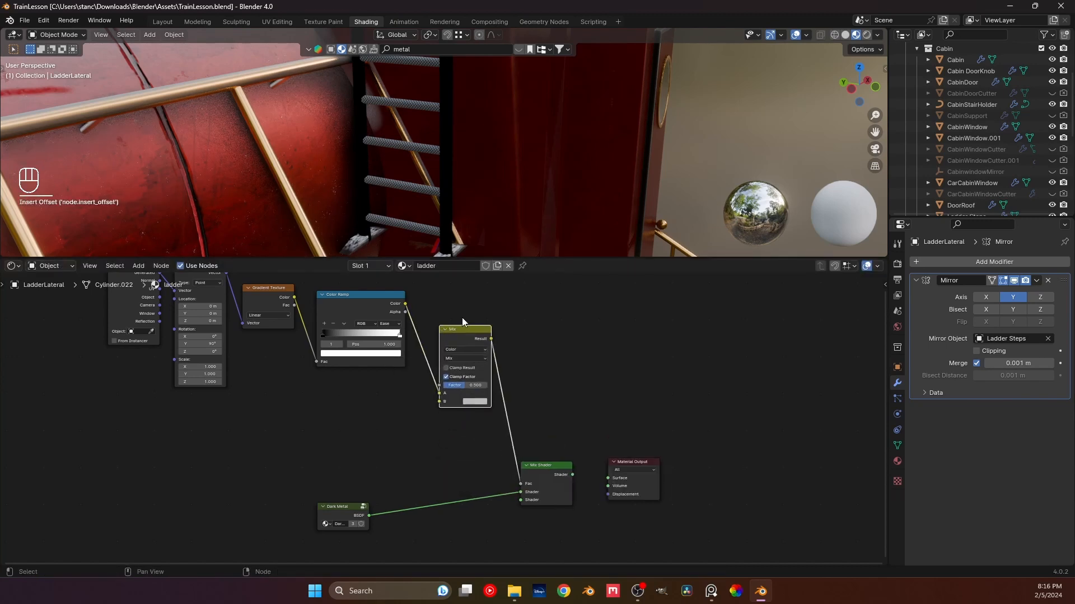
drag(471, 332, 502, 313)
click(495, 337)
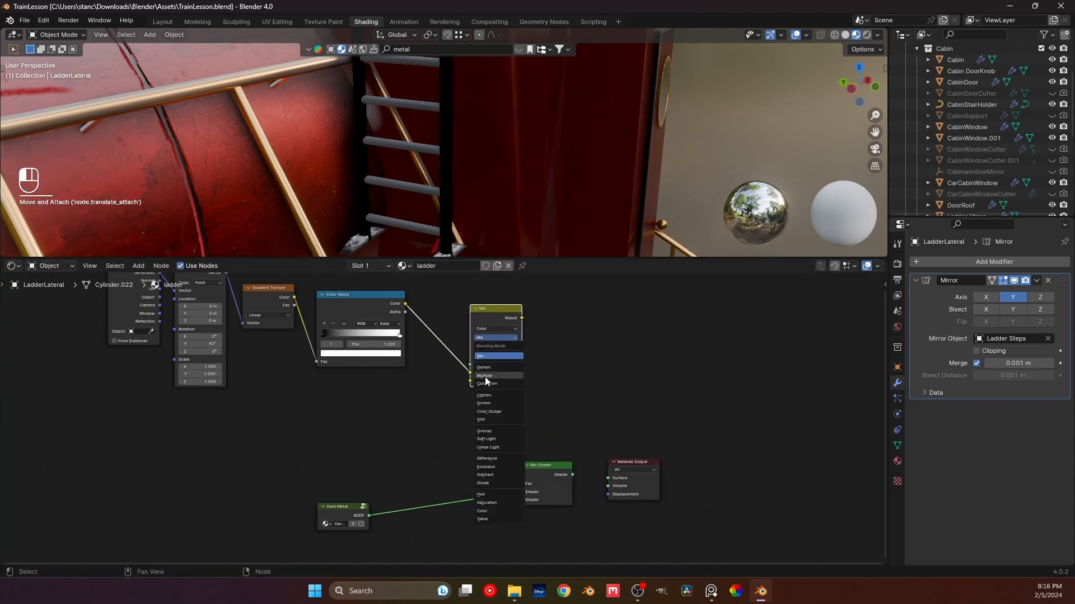
click(484, 376)
- Connect a new Noise Texture's Fac to the Multiply node's B input, and give it Texture Coordinate and Mapping nodes
drag(470, 381, 349, 404)
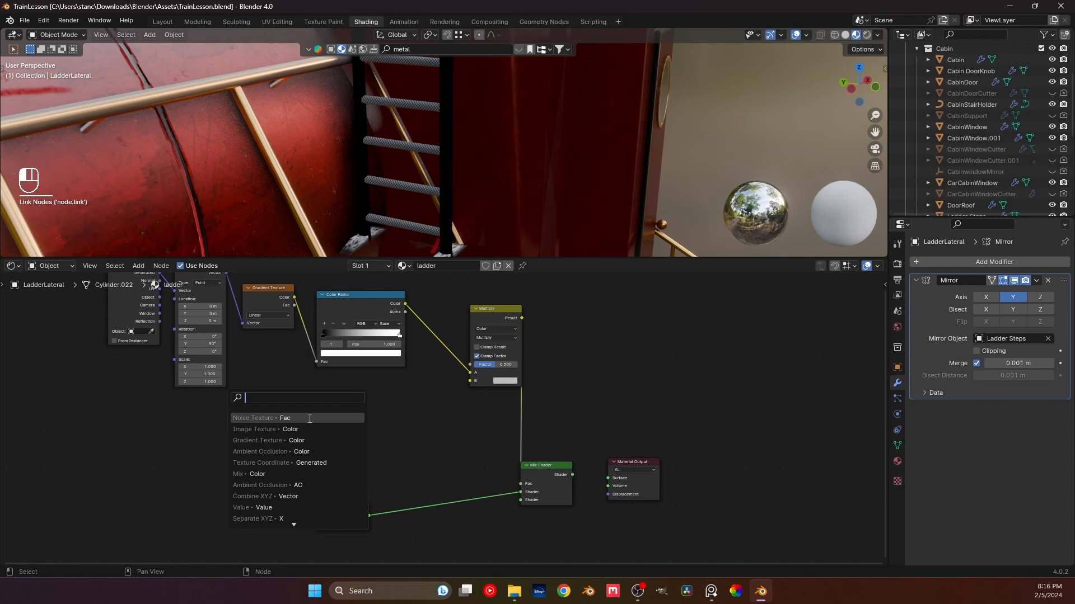
click(310, 419)
click(344, 386)
key(ctrl+t)
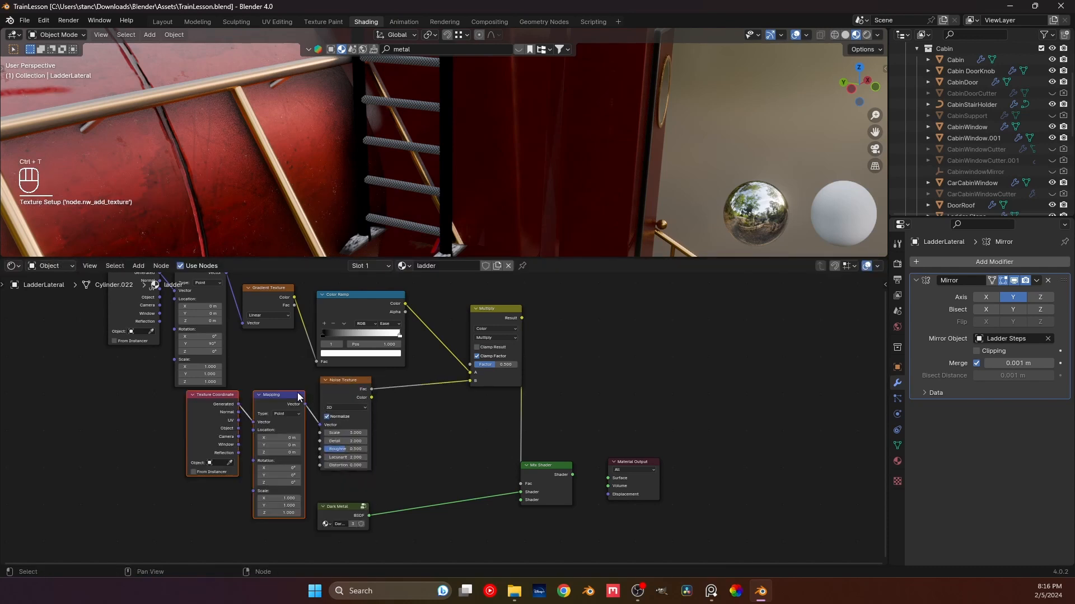
drag(298, 396, 232, 393)
click(379, 422)
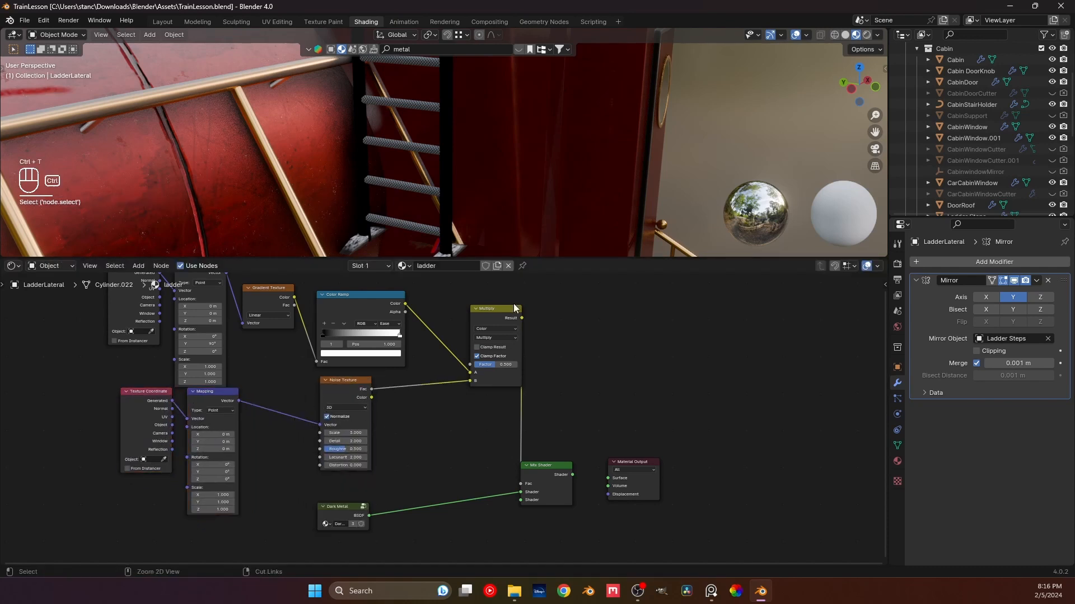
- Connect the Mix Shader to the Material Output's Surface and set the Multiply node's Factor to 1.000
drag(670, 526, 697, 464)
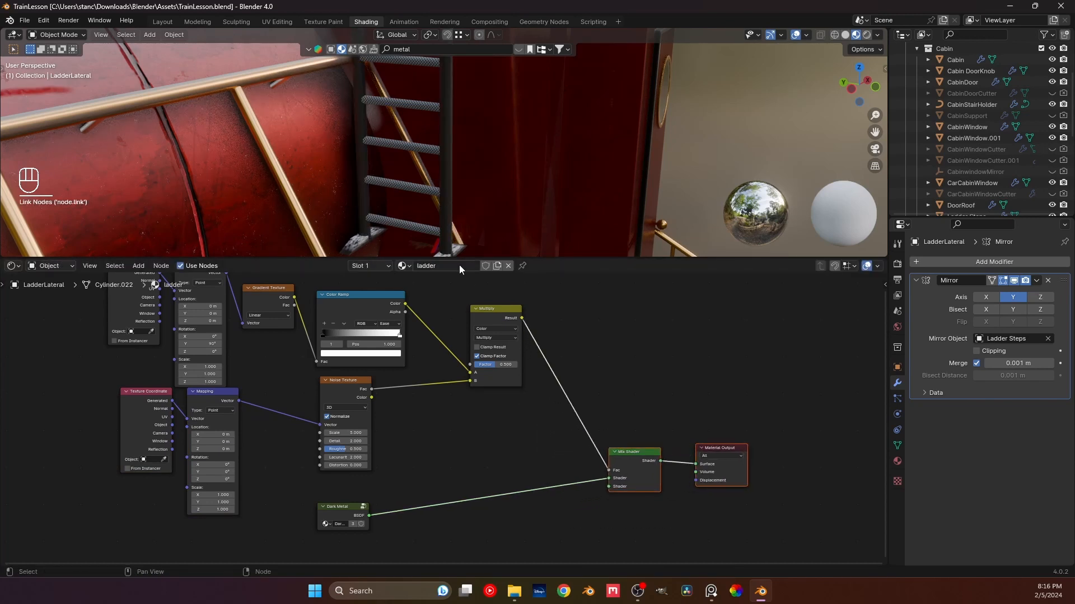
scroll(492, 374, up, 3)
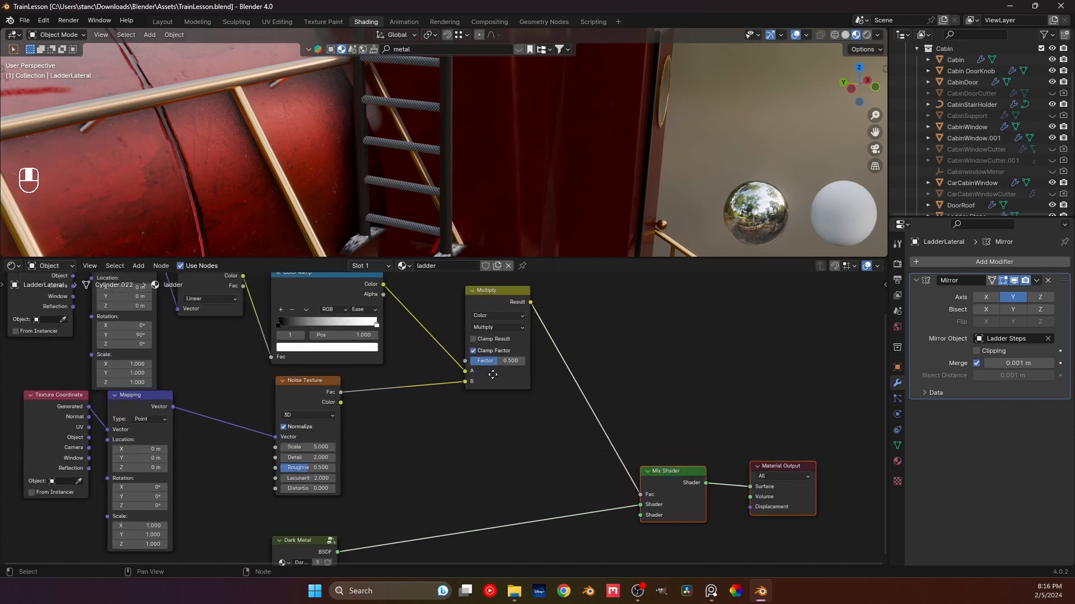
middle_drag(492, 375, 474, 390)
drag(478, 377, 514, 377)
- Add the Snow.002 node group, connect its BSDF to the Mix Shader's second Shader input, and move the Dark Metal group next to it
scroll(475, 439, down, 3)
middle_drag(519, 550, 473, 465)
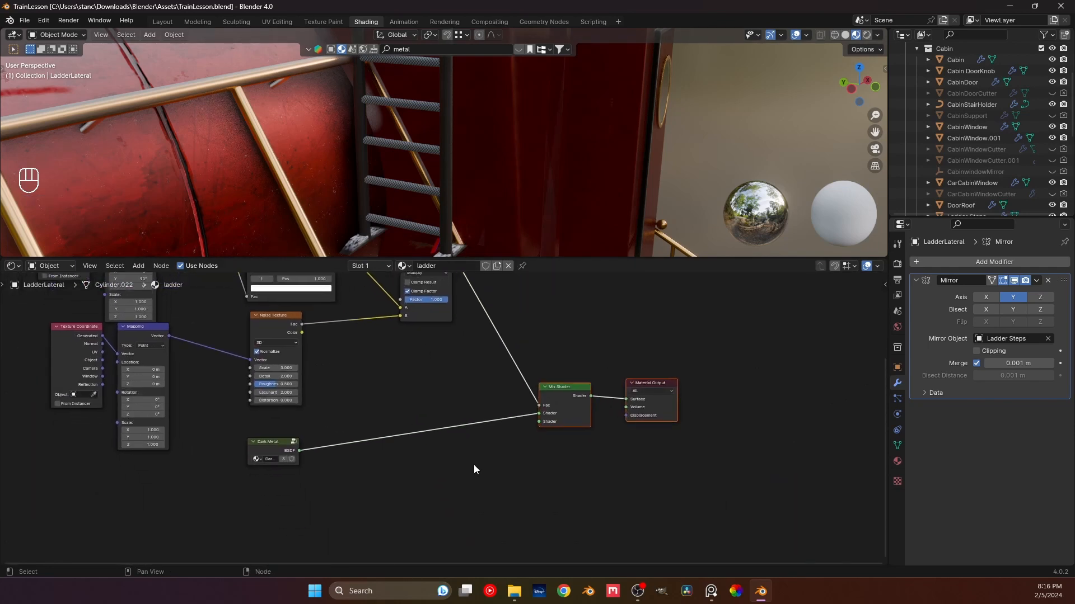
click(473, 467)
key(shift+a)
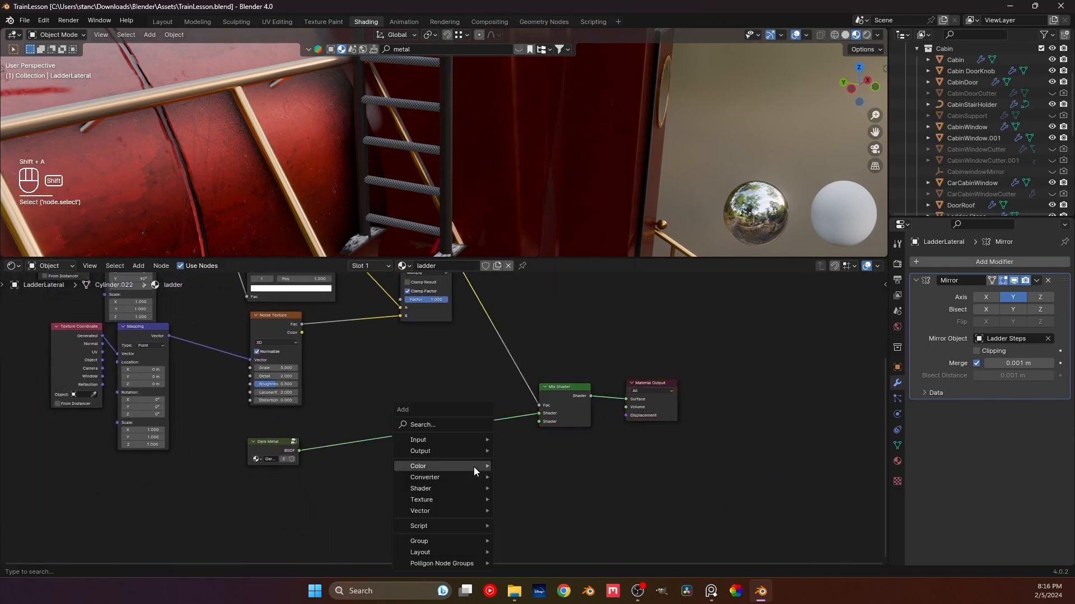
click(440, 425)
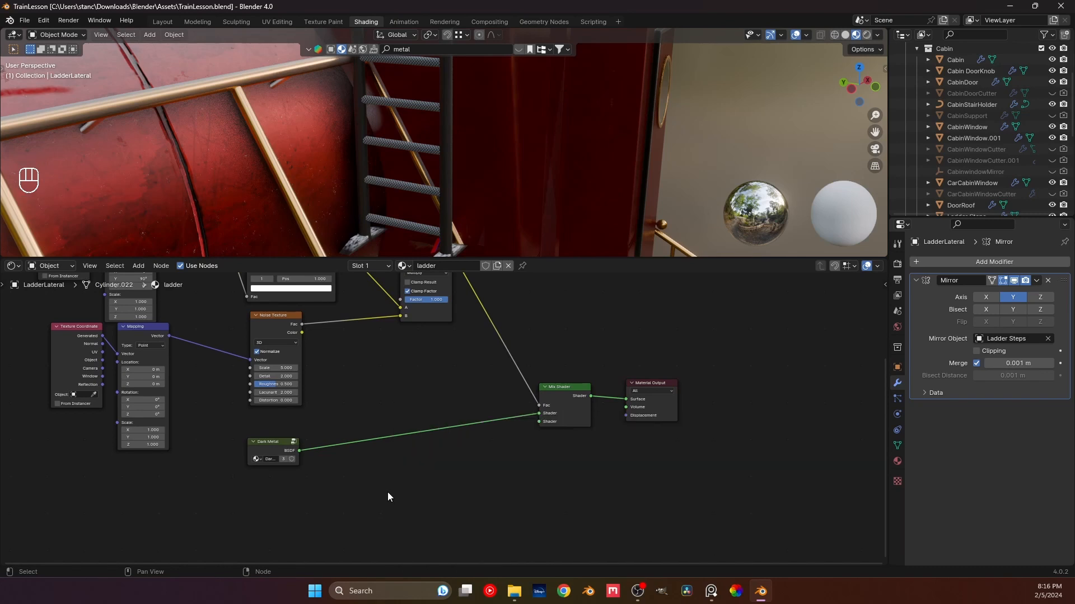
key(shift+a)
mouse_move(384, 540)
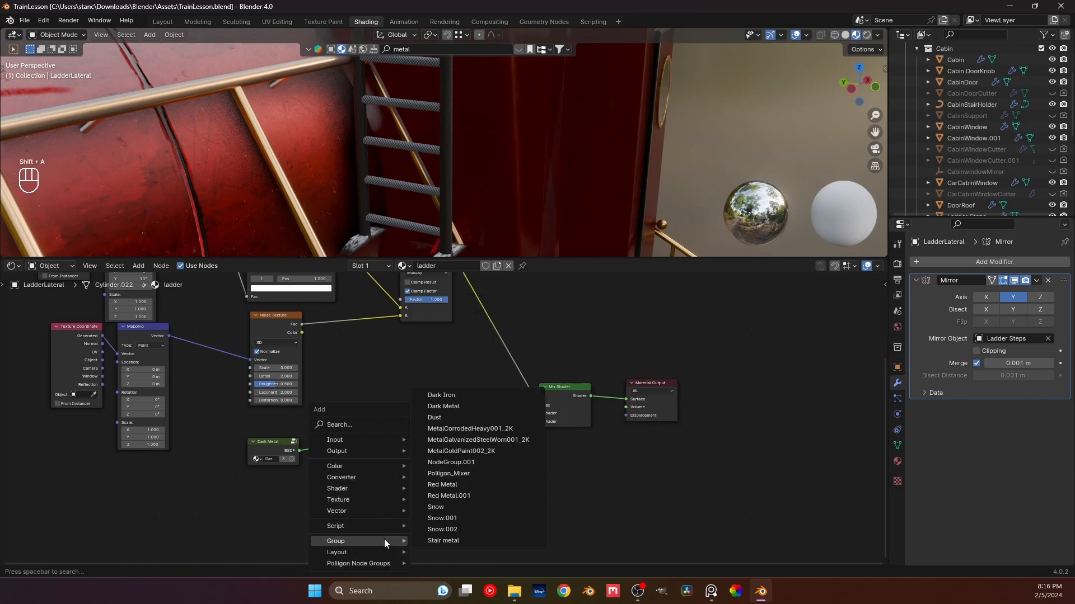
click(443, 529)
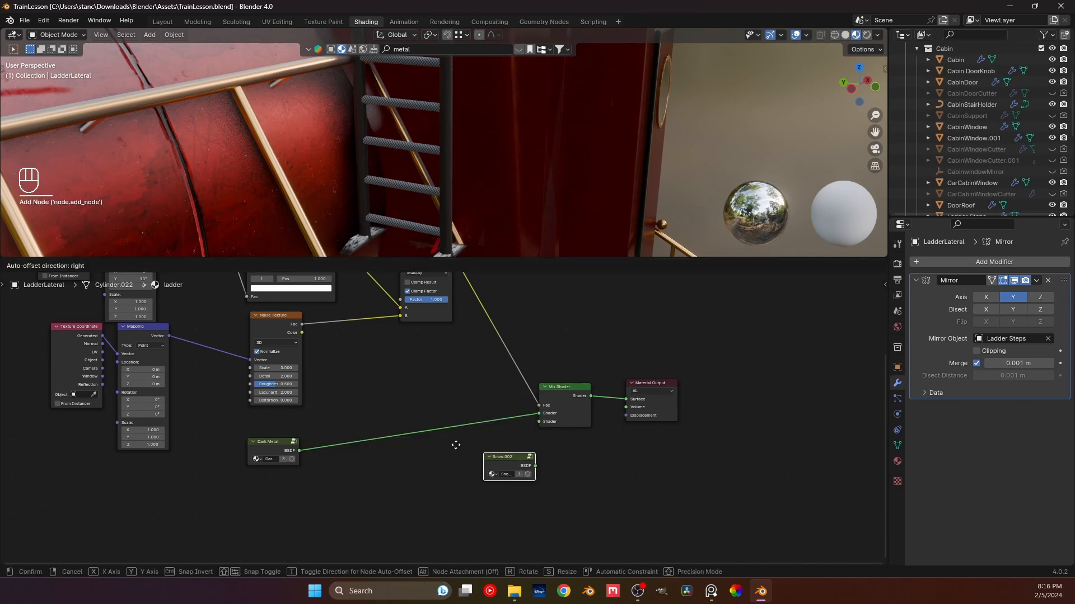
click(461, 462)
drag(460, 464, 535, 421)
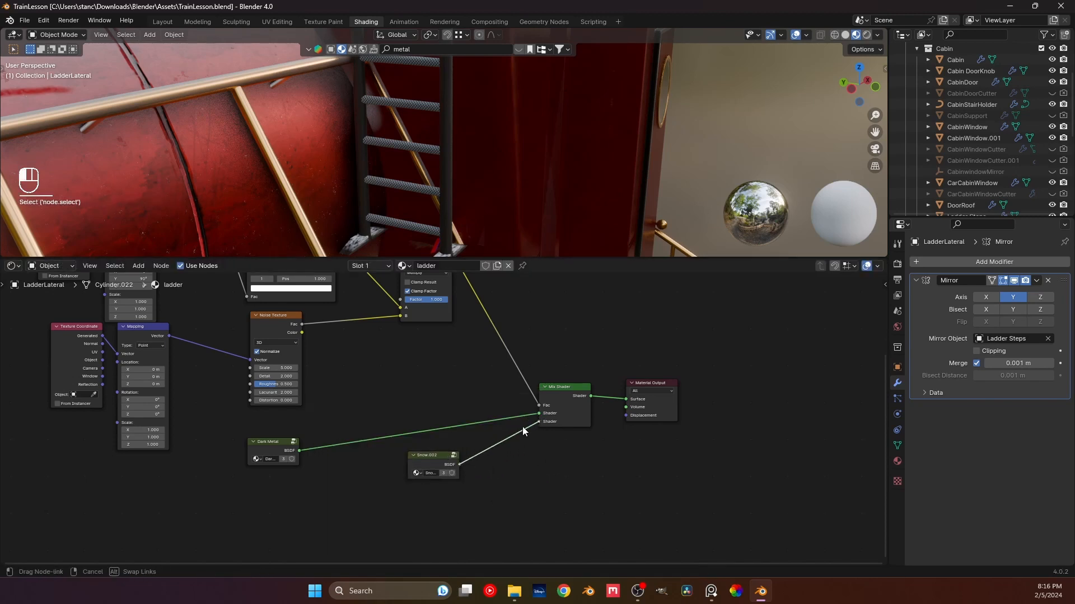
click(300, 435)
drag(300, 435, 451, 409)
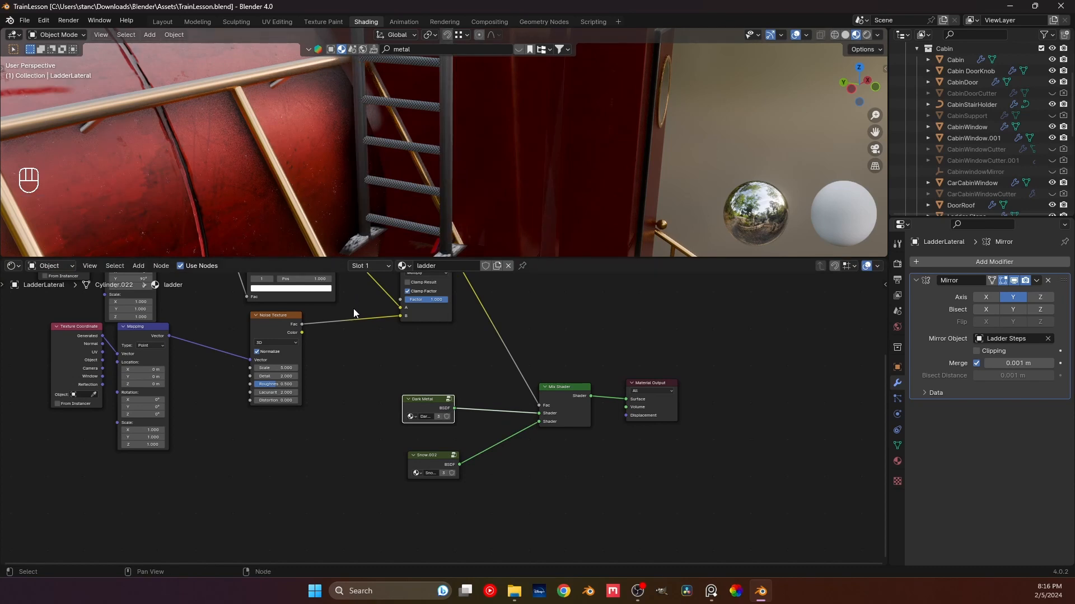
- Swap the Multiply node's inputs so the Noise Texture's Fac feeds A and the Color Ramp's Color feeds B
middle_drag(267, 277, 322, 392)
scroll(290, 381, up, 3)
scroll(321, 392, up, 3)
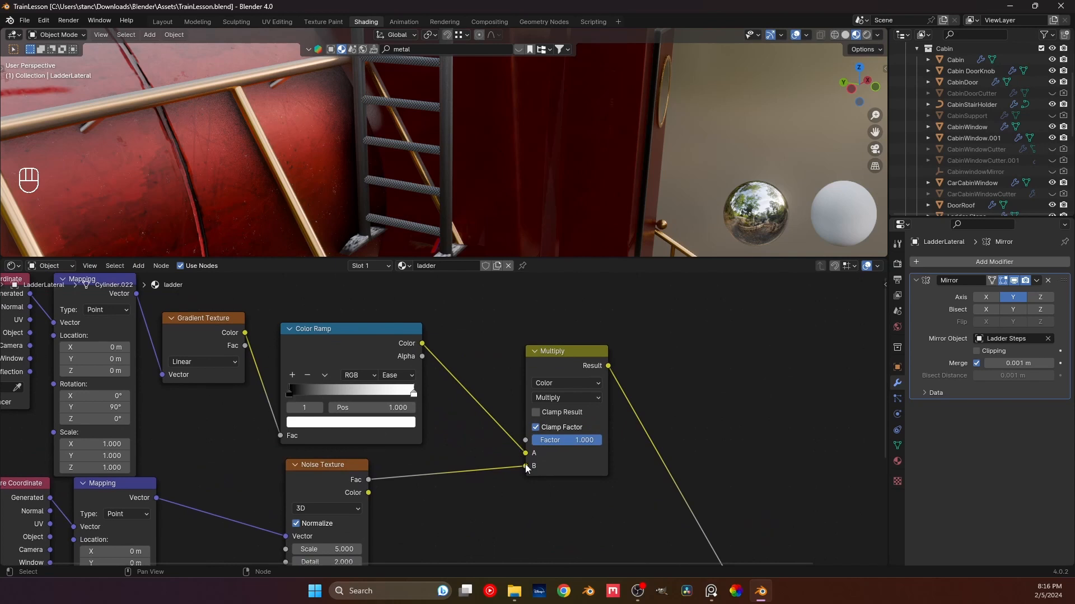
drag(526, 467, 526, 454)
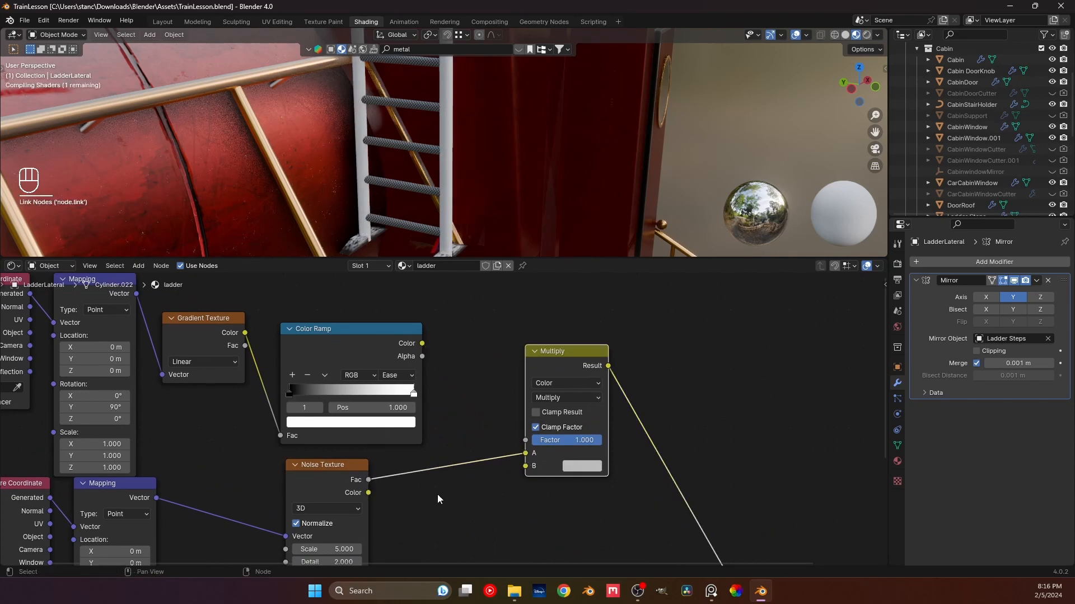
drag(422, 343, 525, 466)
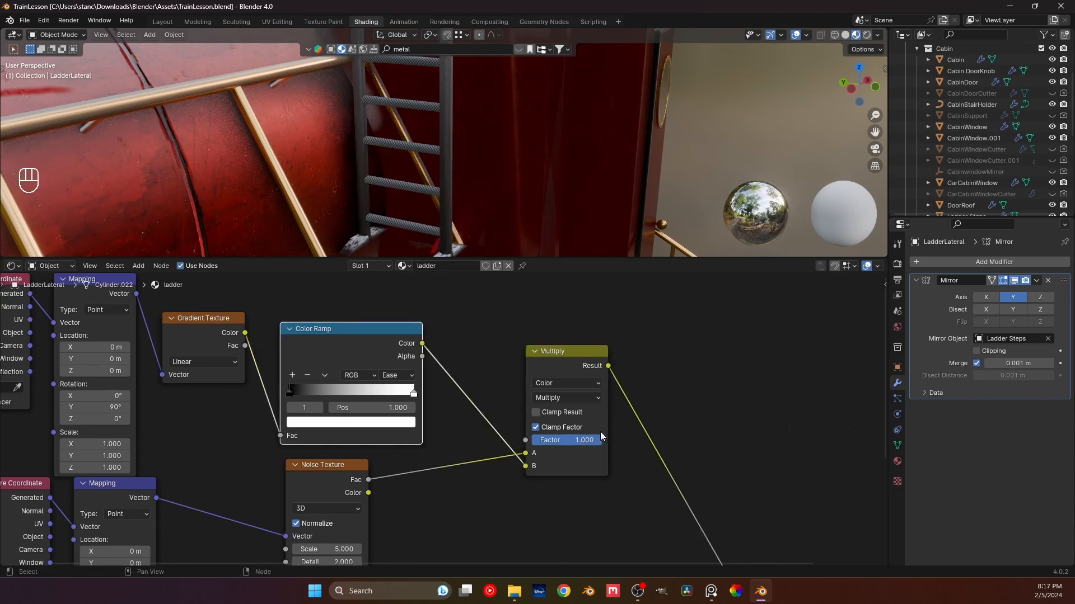
- Disable Clamp Factor on the Multiply node and compare the ladder's look with Factor at 0.000 and 1.000, leaving it at 1.000
drag(595, 439, 707, 447)
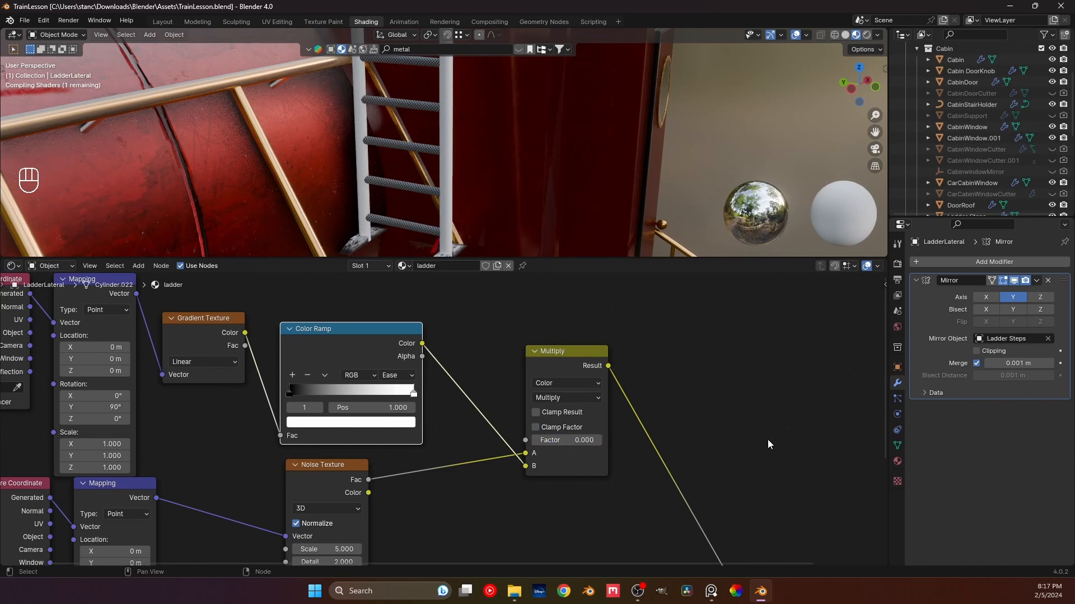
click(610, 439)
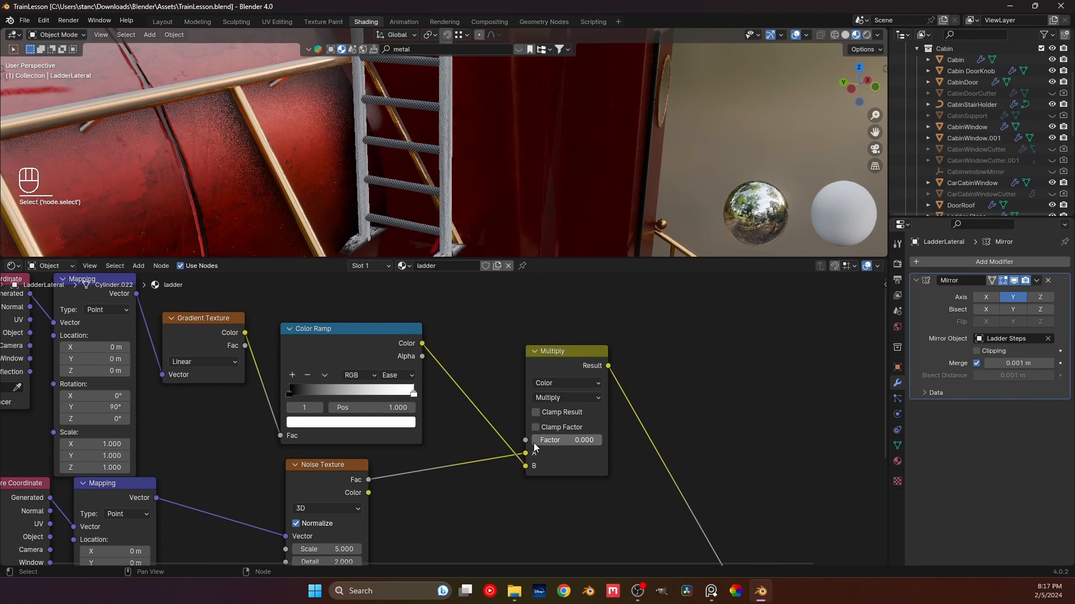
scroll(473, 211, down, 4)
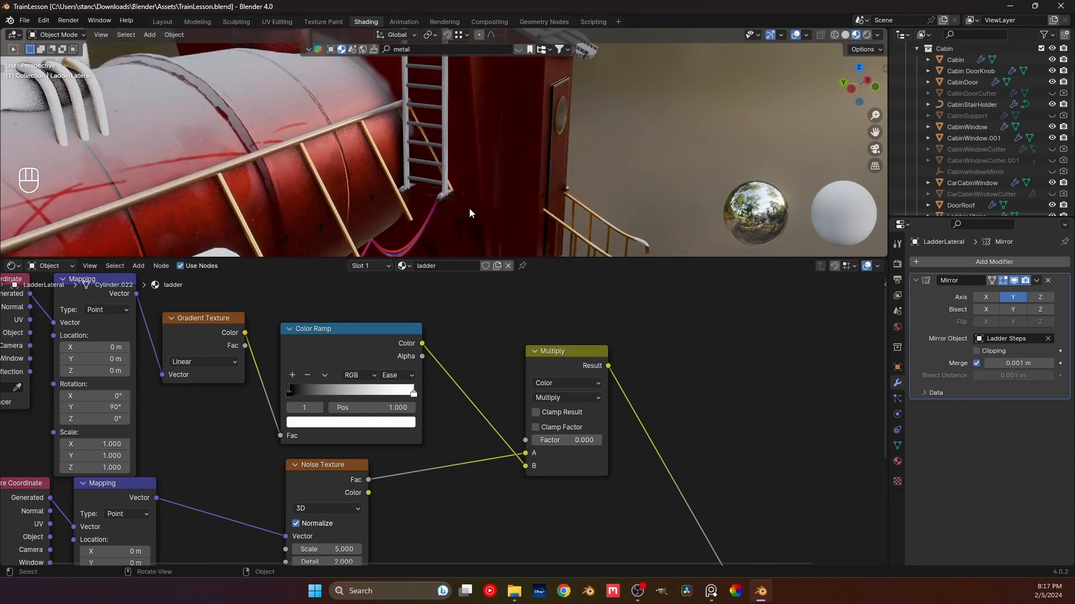
middle_drag(469, 211, 476, 263)
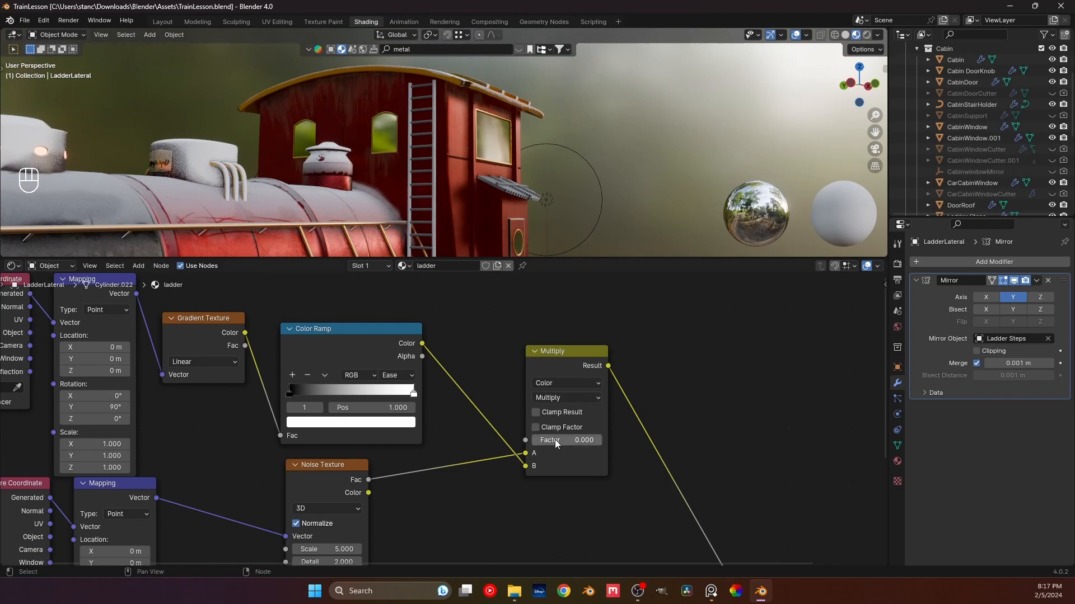
drag(554, 441, 607, 441)
shift+middle_drag(437, 168, 425, 144)
middle_drag(425, 144, 414, 235)
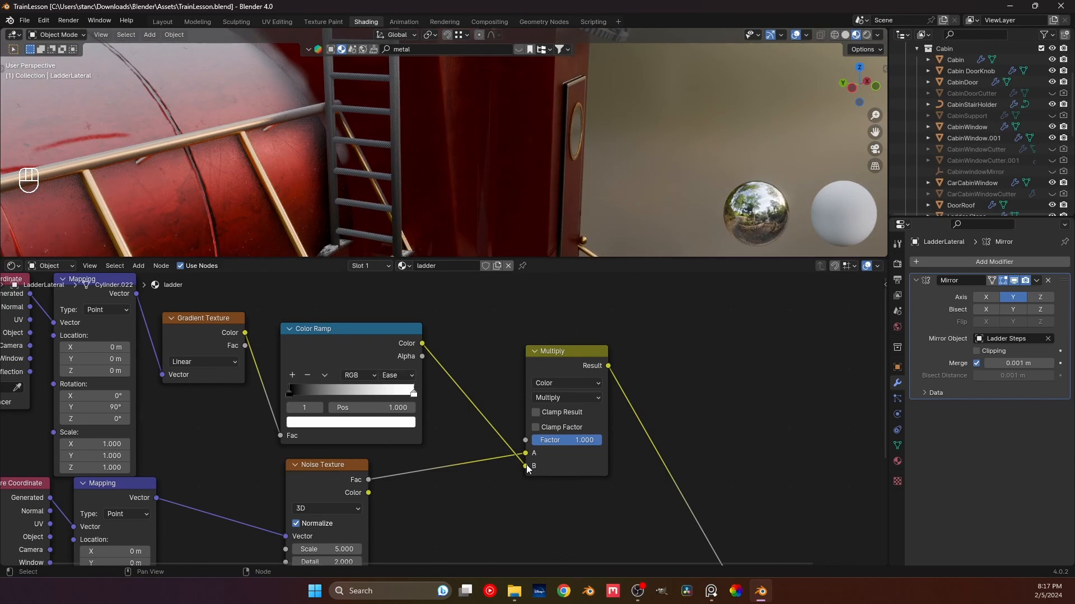
- Feed the Color Ramp into Multiply's A and the Noise Texture into B, and reverse the ramp to white at 0.000 and black at 1.000
mouse_move(526, 464)
mouse_down()
mouse_move(378, 478)
mouse_move(473, 480)
mouse_move(526, 466)
mouse_up()
mouse_move(294, 394)
mouse_down()
mouse_move(388, 391)
mouse_move(281, 393)
mouse_up()
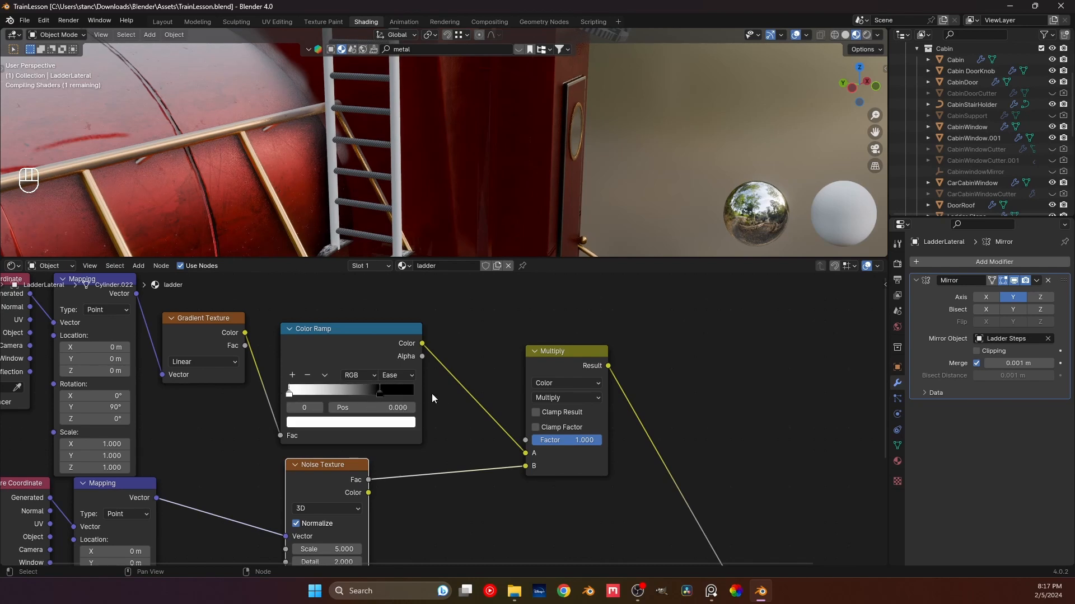
drag(384, 392, 415, 391)
scroll(469, 435, down, 3)
scroll(519, 469, up, 1)
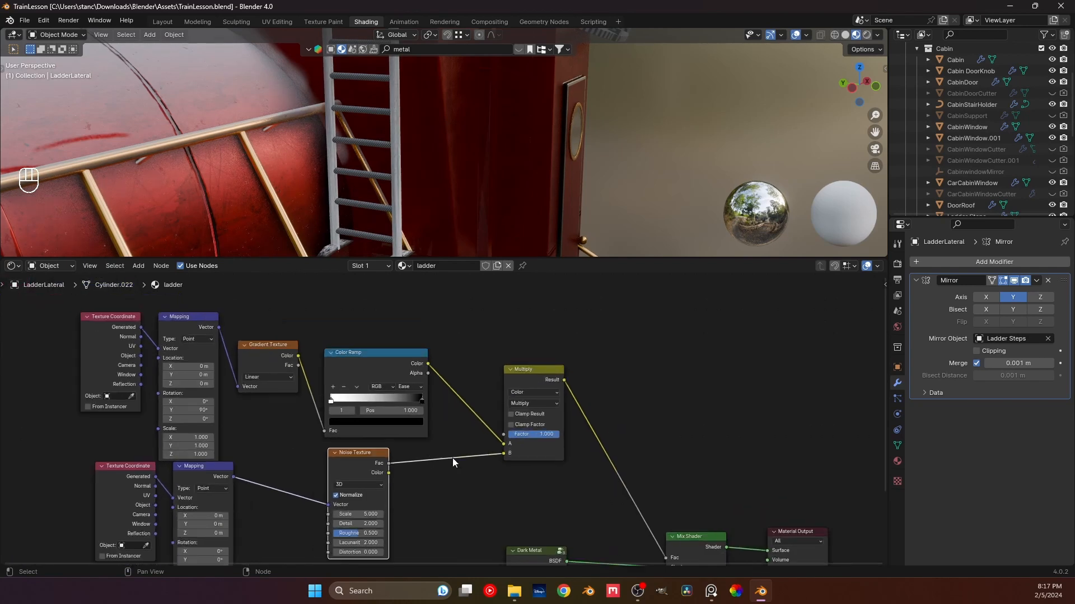
scroll(452, 457, up, 2)
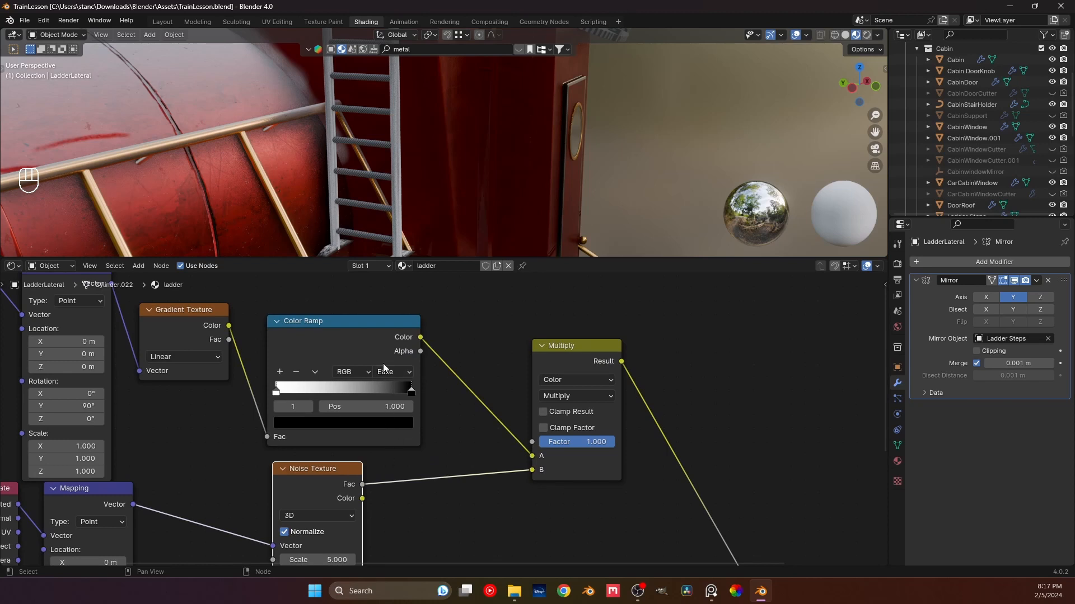
- Set the gradient Color Ramp's black stop to position 0.495
middle_drag(401, 236, 400, 229)
shift+drag(382, 249, 385, 245)
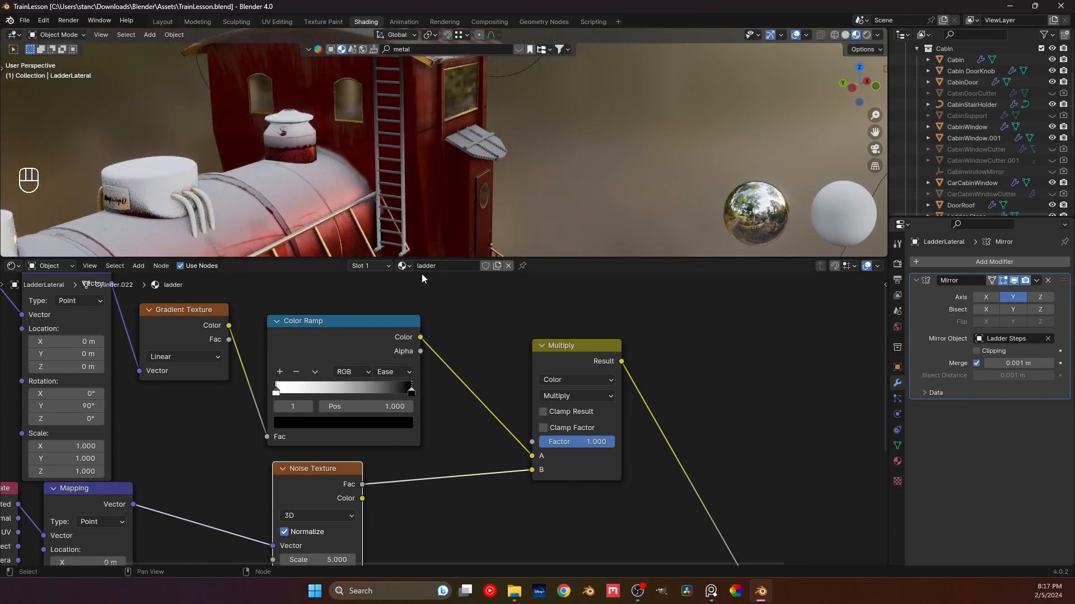
shift+middle_drag(424, 321, 407, 275)
scroll(317, 348, up, 2)
drag(394, 341, 312, 340)
scroll(405, 208, up, 6)
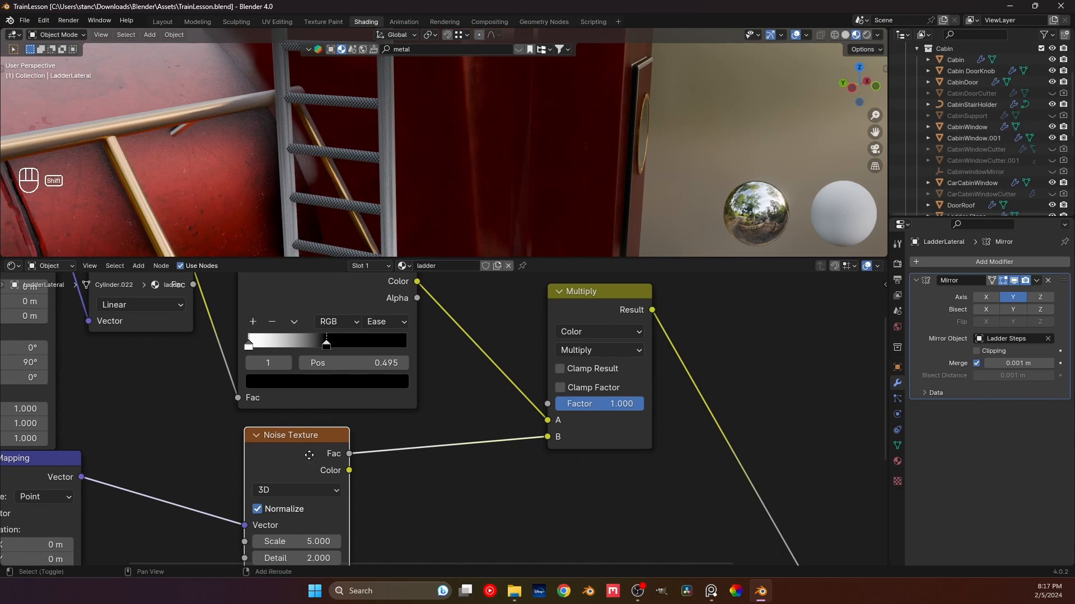
- Raise the Noise Texture's Scale to 36.300
middle_drag(310, 456, 333, 348)
drag(303, 435, 344, 436)
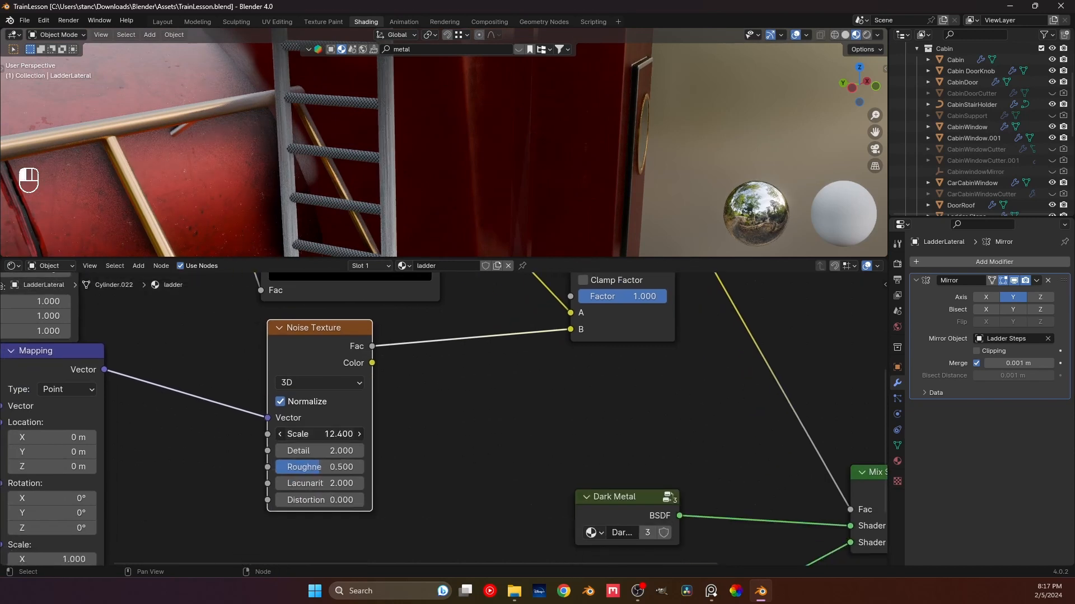
scroll(394, 190, up, 3)
shift+middle_drag(394, 189, 386, 186)
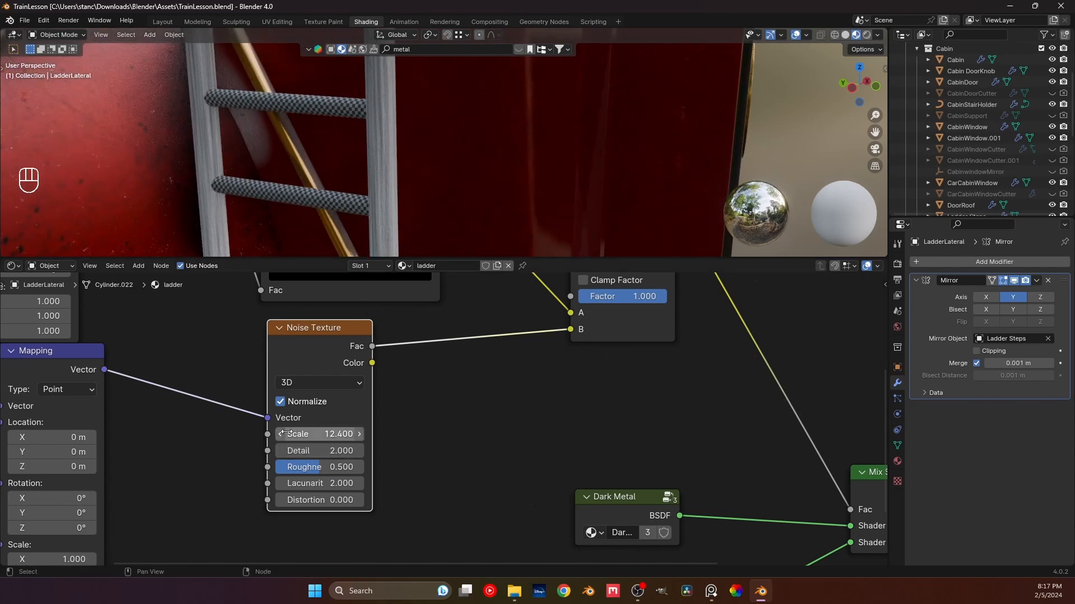
drag(299, 434, 347, 434)
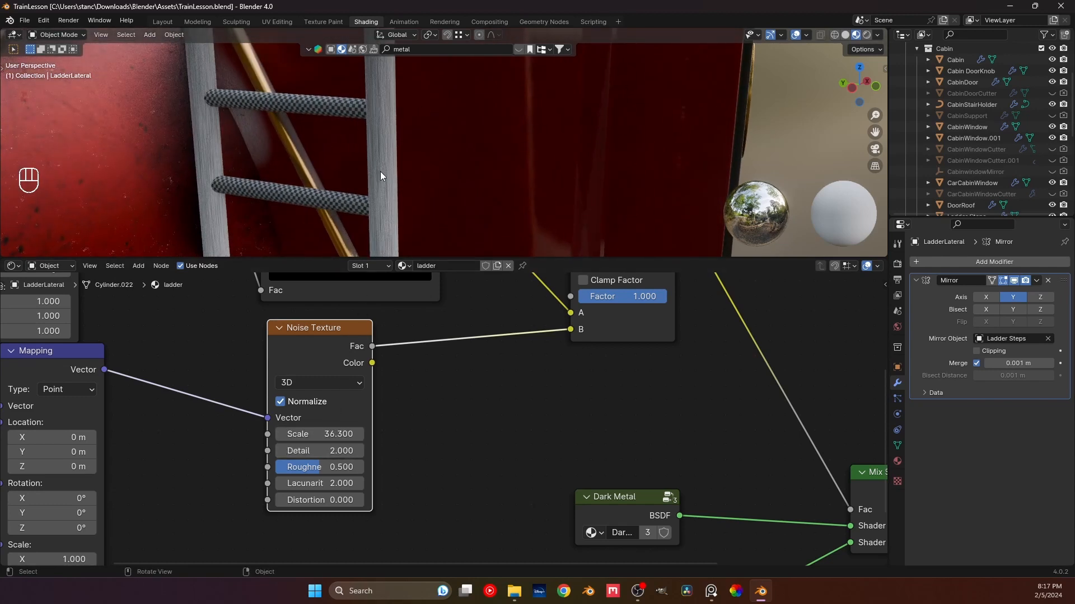
- Unwrap all of the LadderLateral mesh with Smart UV Project at a 66° angle limit
key(Tab)
key(a)
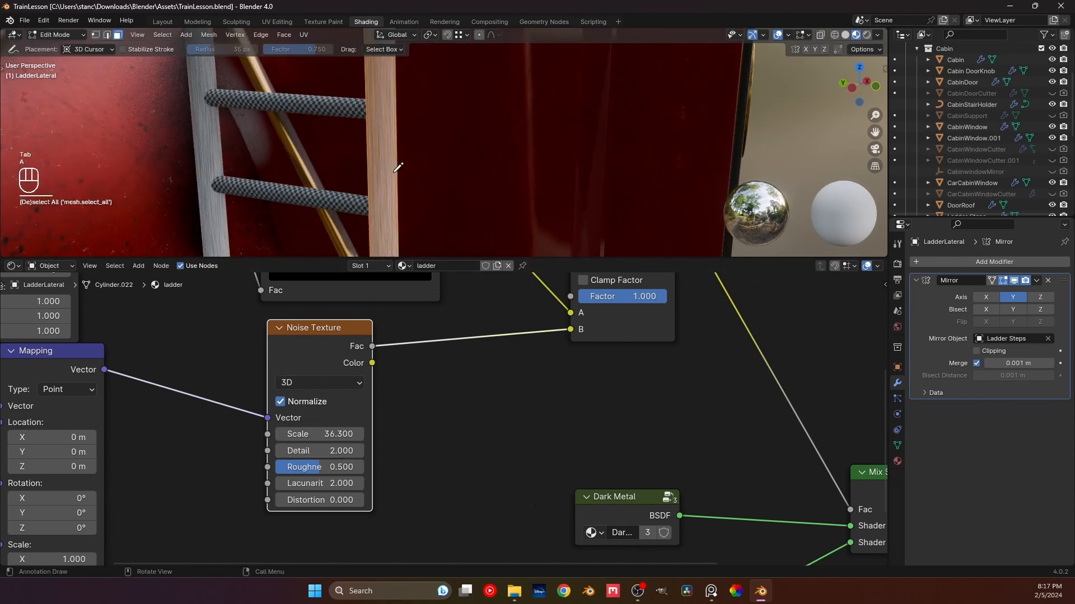
key(u)
click(395, 188)
click(440, 291)
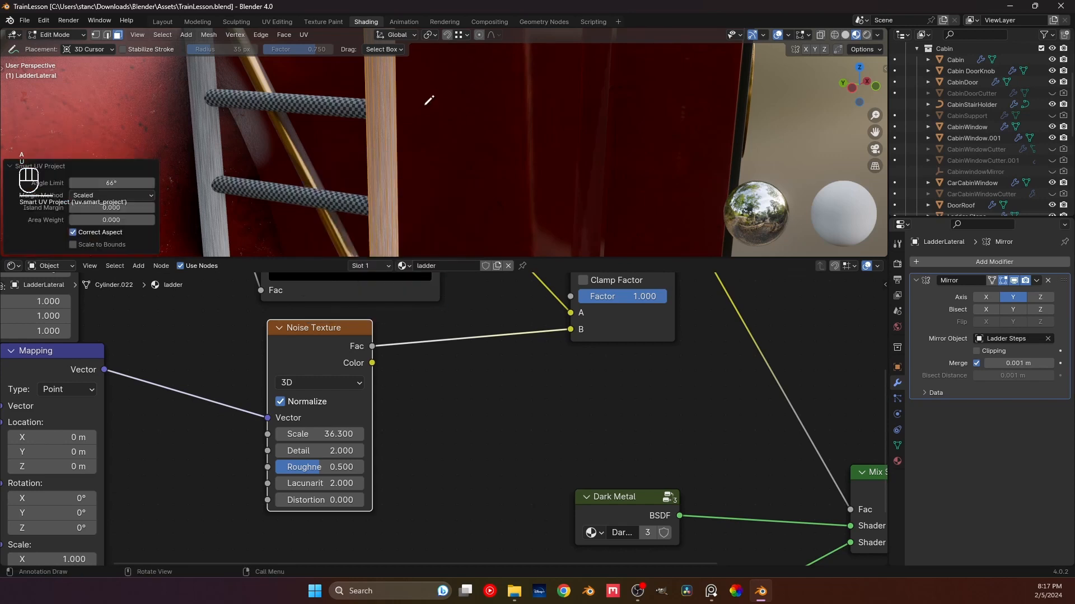
key(Tab)
middle_drag(429, 100, 361, 218)
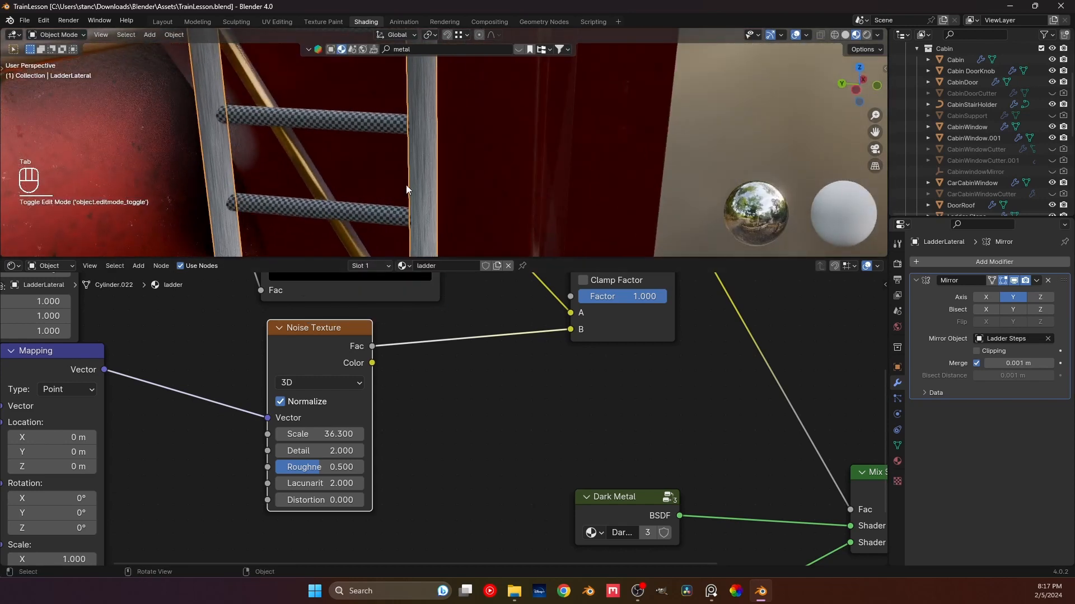
middle_drag(405, 185, 468, 243)
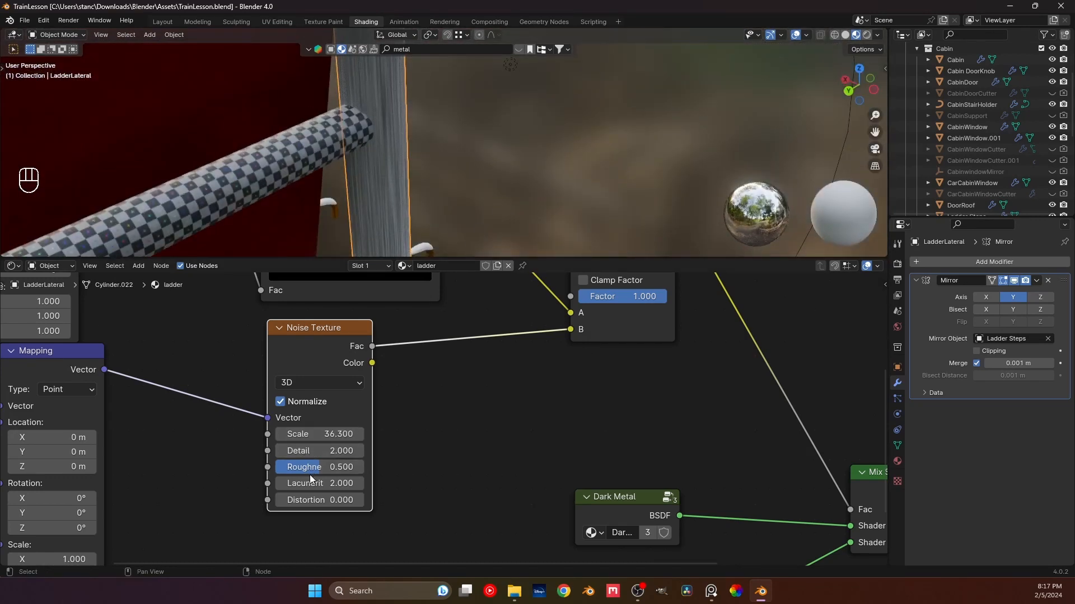
- Set the Noise Texture's Detail to 0.500, Roughness to 0.825 and Scale to 12.900
drag(299, 451, 350, 451)
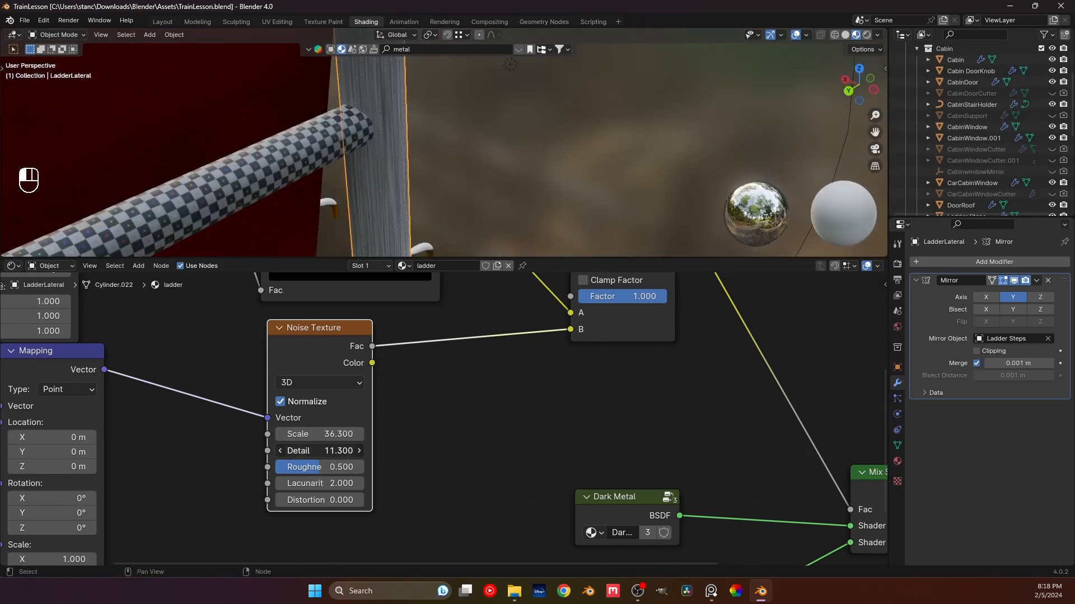
click(300, 451)
text(.5)
key(Return)
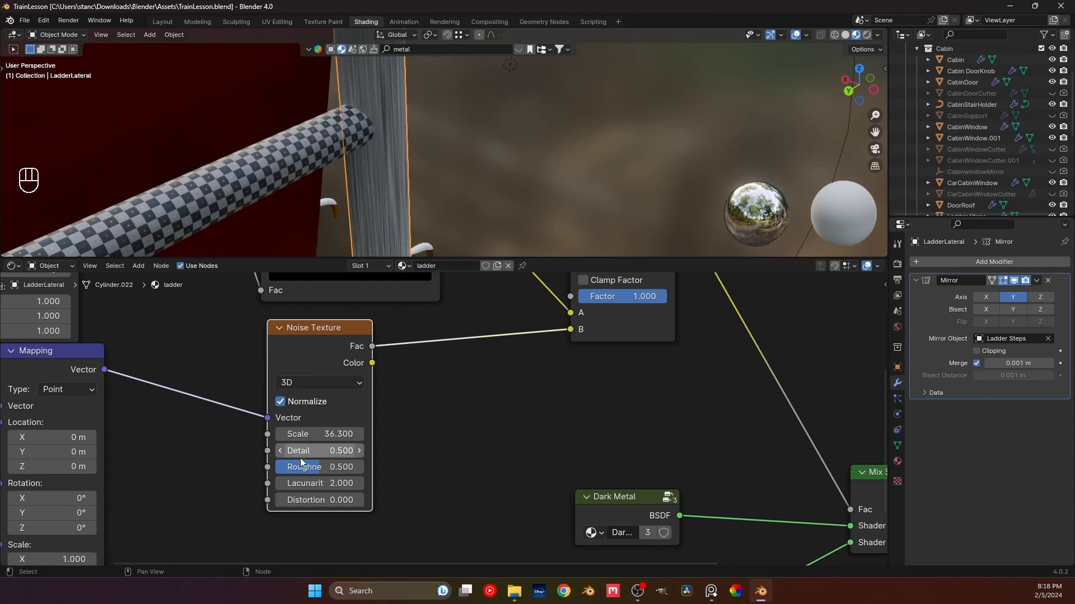
drag(319, 467, 337, 436)
click(320, 434)
text(12)
key(Return)
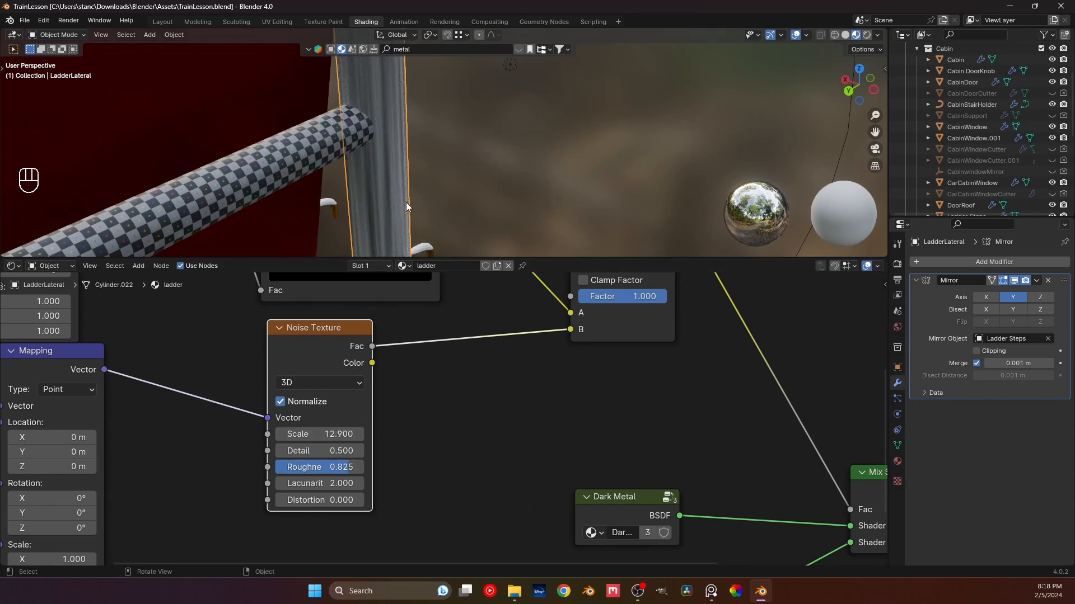
middle_drag(408, 207, 363, 202)
- Make room beside the Noise Texture and insert a duplicate of the Color Ramp between its Fac output and Multiply's B input
scroll(406, 386, down, 3)
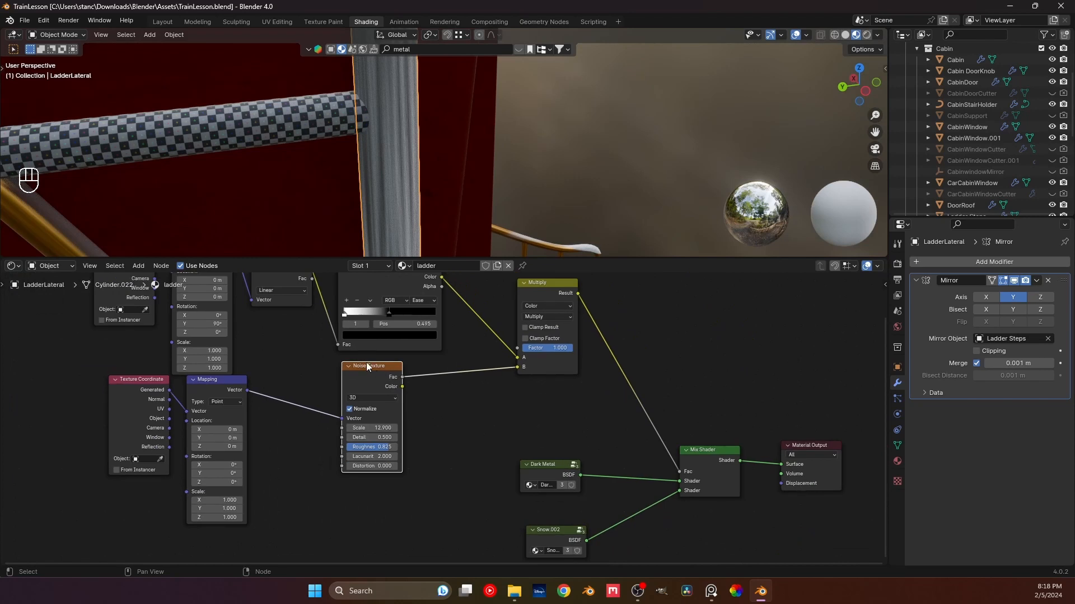
drag(366, 361, 293, 384)
middle_drag(380, 384, 366, 422)
click(378, 315)
key(shift+d)
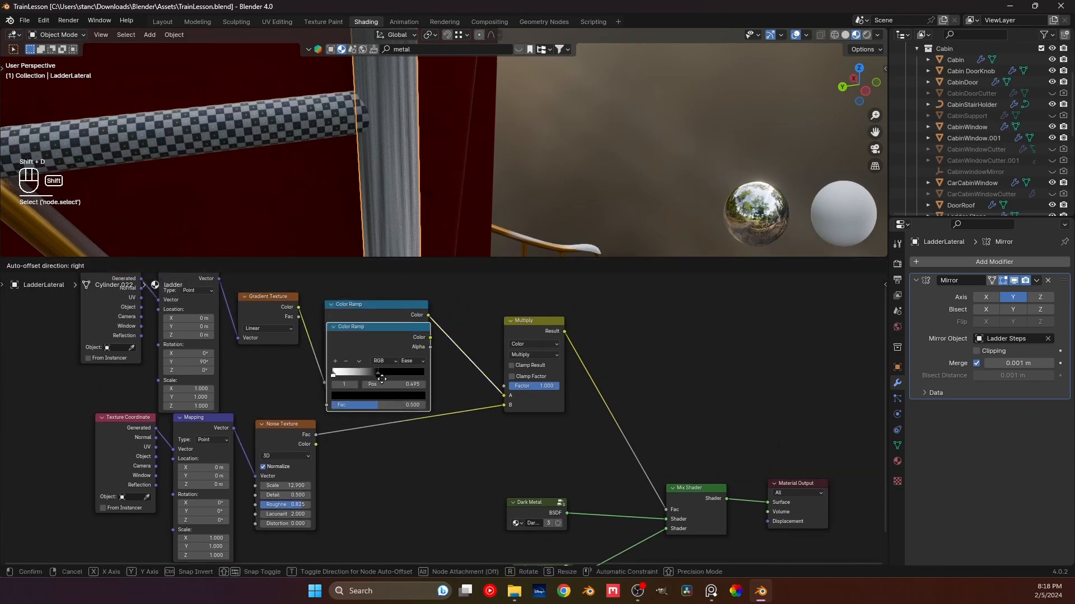
click(383, 419)
- Set the noise Color Ramp's black stop to 0.600 and its white stop to about 0.2
drag(359, 457, 400, 459)
middle_drag(367, 173, 409, 175)
scroll(400, 180, down, 4)
scroll(416, 202, up, 3)
scroll(409, 175, up, 3)
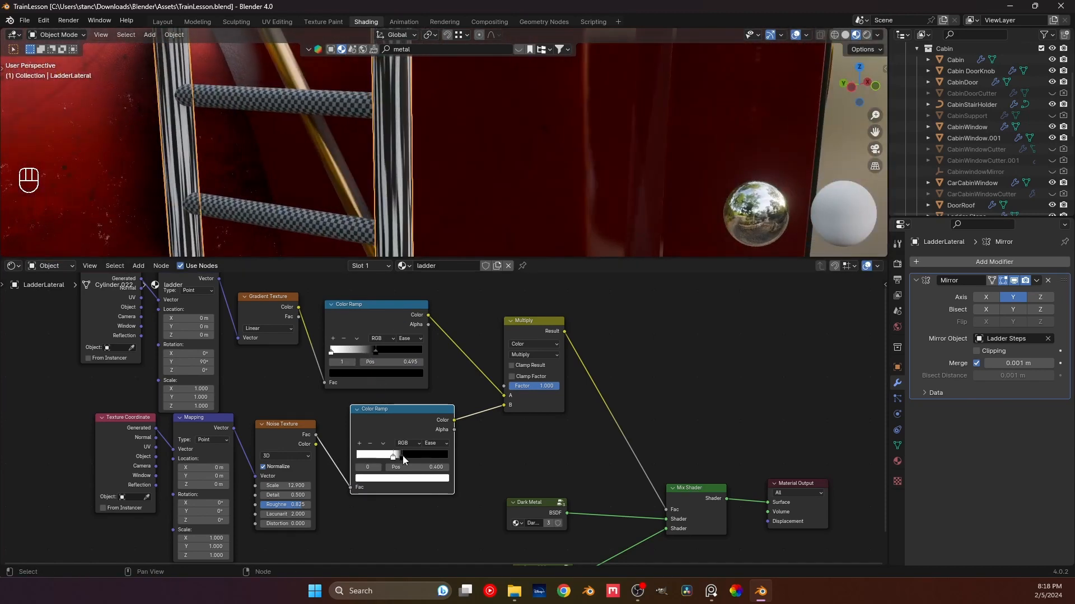
mouse_move(394, 459)
mouse_down()
mouse_move(359, 457)
mouse_move(423, 452)
mouse_move(412, 453)
mouse_up()
scroll(409, 130, down, 2)
scroll(408, 137, down, 4)
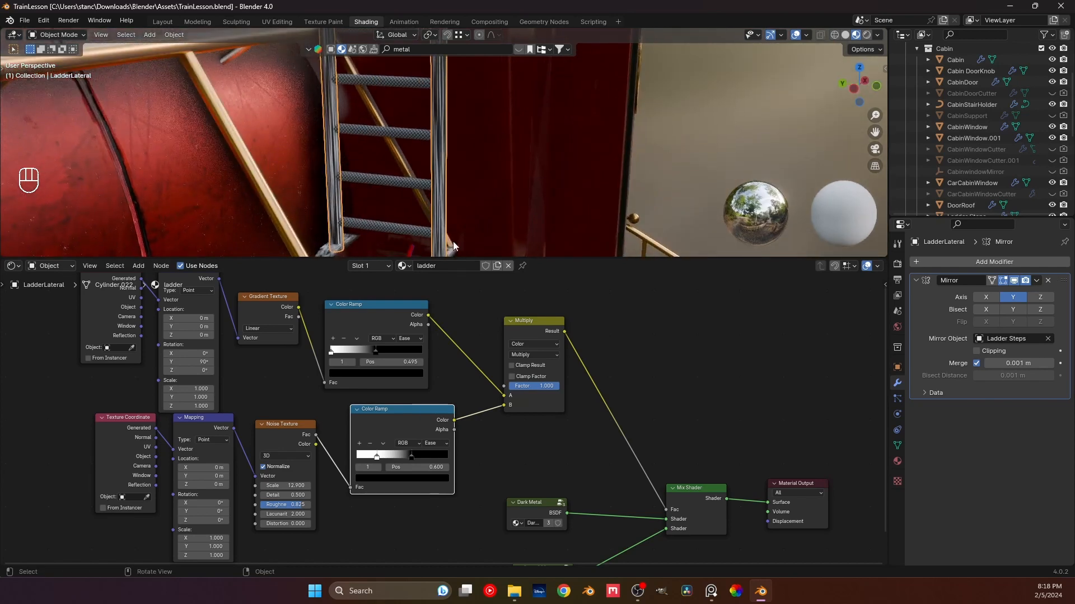
- Add a light grey stop at 0.236 to the noise Color Ramp and move its white stop to the start of the ramp
click(361, 443)
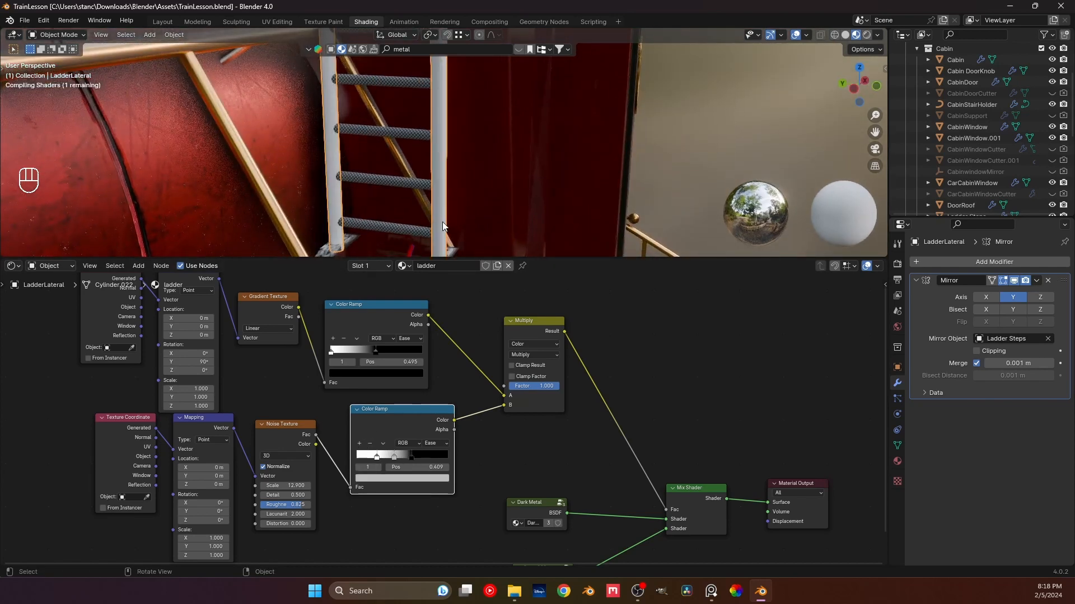
scroll(442, 222, up, 5)
mouse_move(377, 458)
mouse_down()
mouse_move(345, 455)
mouse_move(382, 455)
mouse_move(375, 463)
mouse_up()
scroll(444, 209, down, 8)
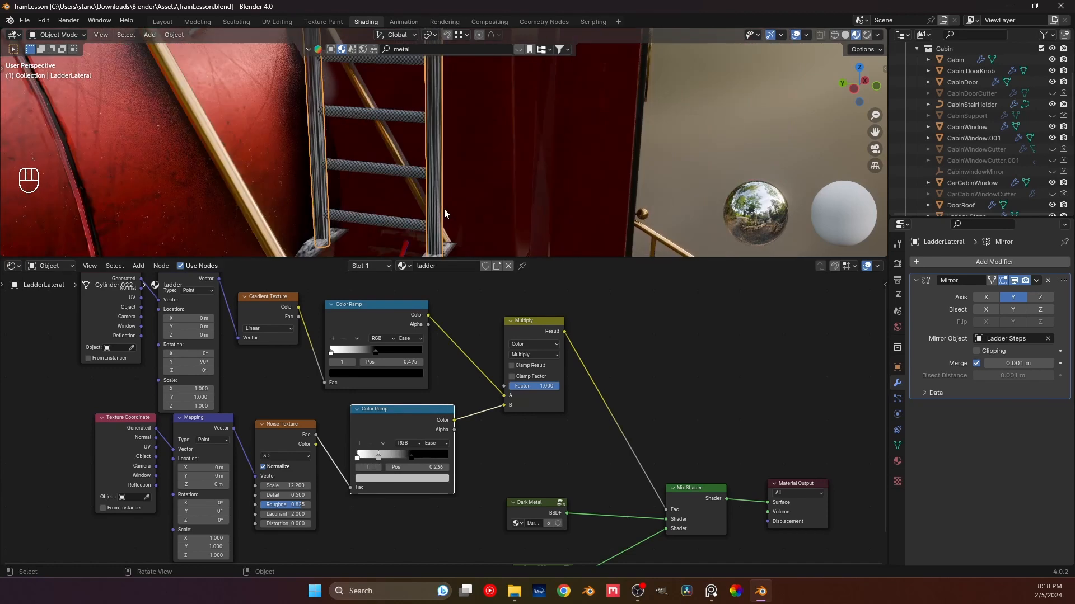
mouse_move(444, 209)
middle_down()
mouse_move(411, 199)
mouse_move(466, 194)
mouse_move(431, 196)
middle_up()
scroll(422, 195, up, 3)
scroll(431, 195, up, 4)
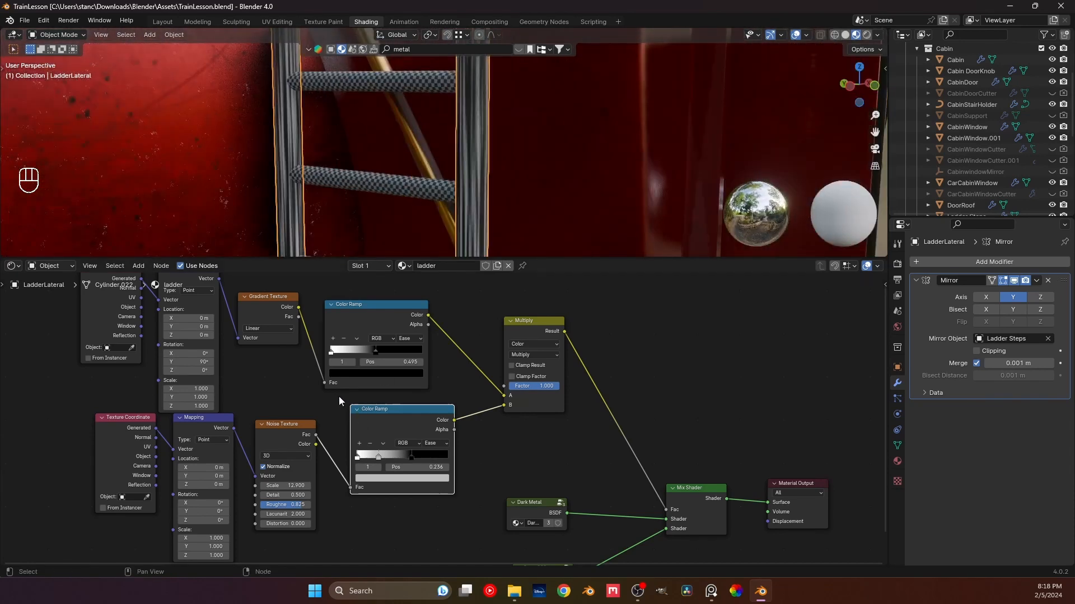
- Open the LadderLateral mesh in Edit Mode and switch from the Annotate tool to the Select tool
scroll(325, 383, down, 3)
key(Tab)
scroll(468, 164, down, 3)
middle_drag(469, 163, 418, 161)
key(t)
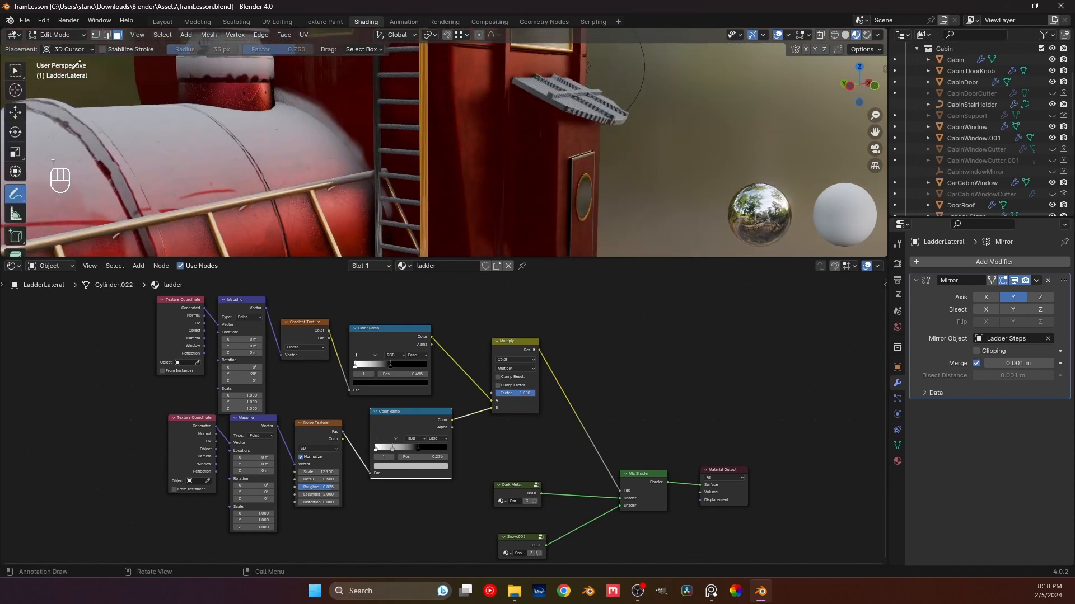
click(15, 70)
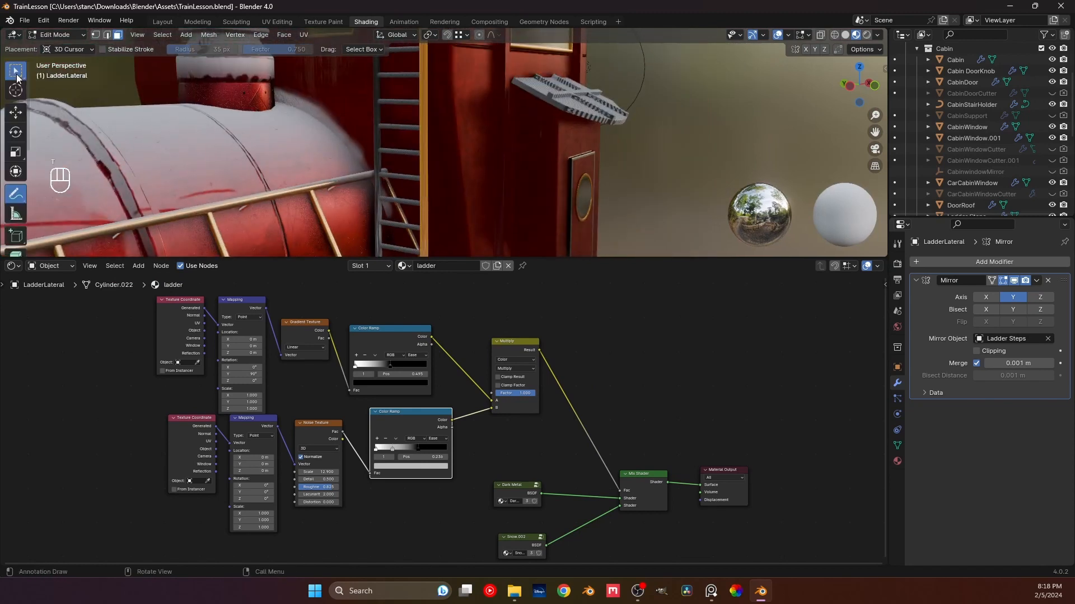
- Try triangulating the faces of the ladder's side rail, and undo it
key(ctrl+t)
right_click(434, 134)
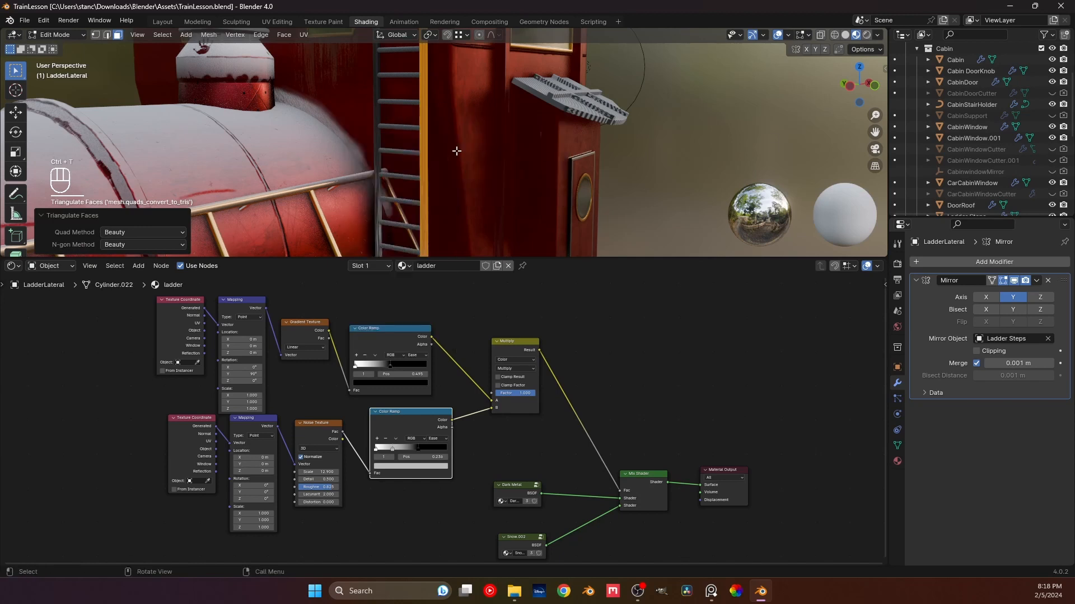
middle_drag(444, 133, 460, 168)
key(ctrl+z)
- Add a centred loop cut to the ladder's side rail and return to Object Mode
key(ctrl+r)
click(391, 149)
click(392, 149)
key(Tab)
scroll(412, 193, up, 4)
- Select the whole cut side rail, unwrap it again with Smart UV Project and inspect the snow pattern on it
key(Tab)
key(a)
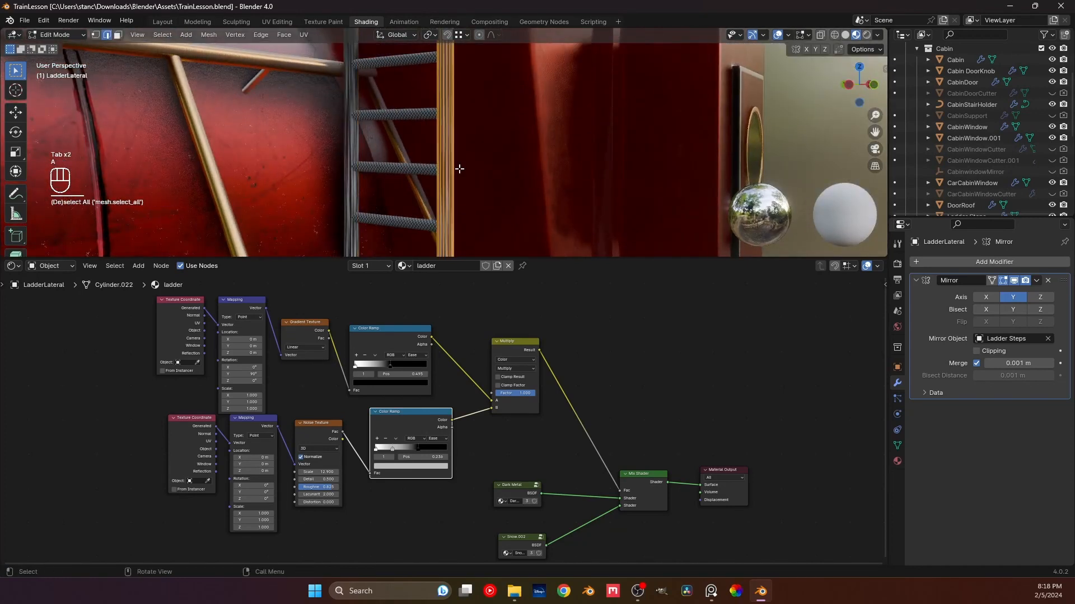
key(u)
click(458, 169)
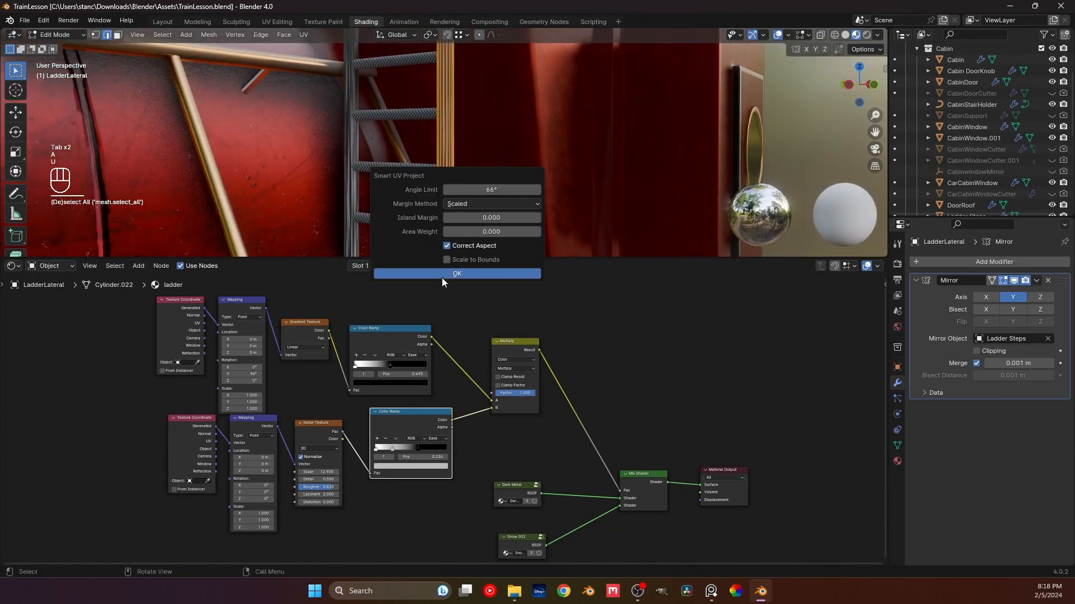
click(441, 274)
key(Tab)
scroll(463, 216, up, 3)
middle_drag(462, 220, 410, 216)
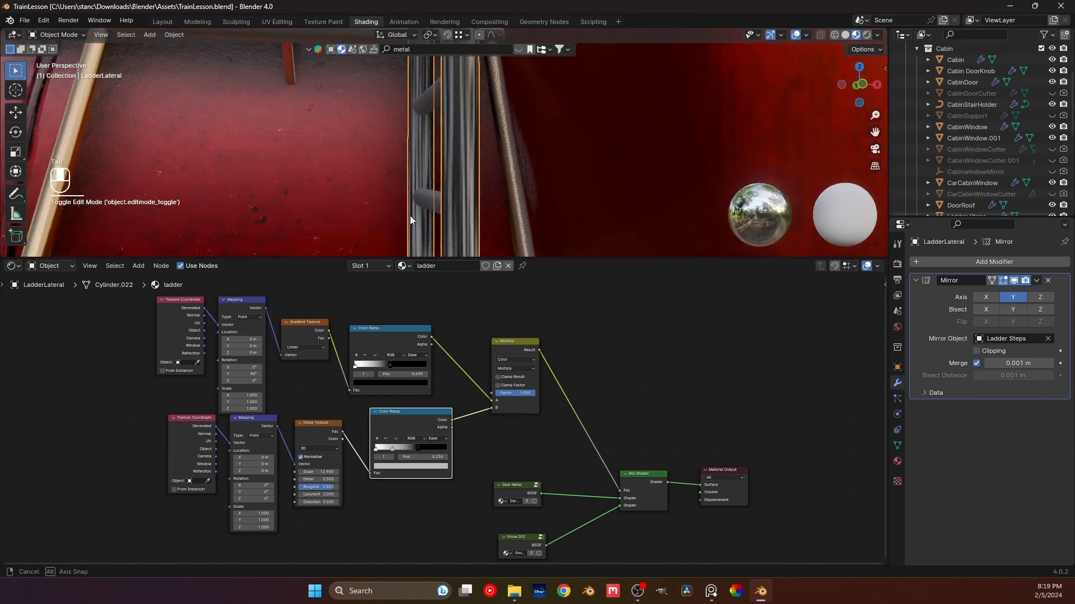
- Undo the side rail's second Smart UV Project unwrap and return to Edit Mode
scroll(436, 213, down, 5)
key(ctrl+z)
key(ctrl+z)
key(ctrl+z)
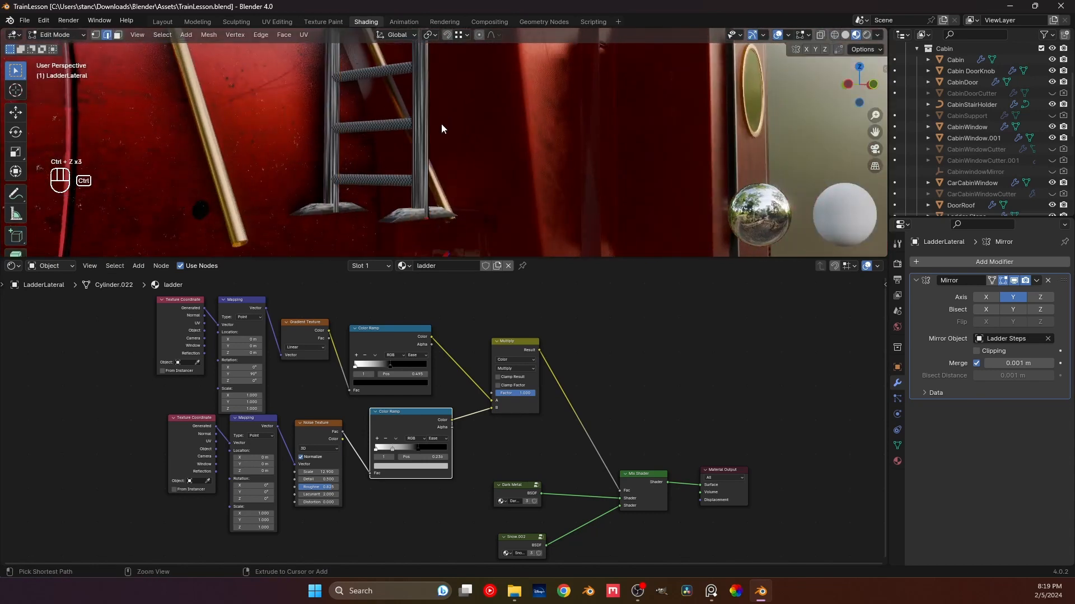
key(ctrl+z)
middle_drag(441, 125, 421, 159)
key(Tab)
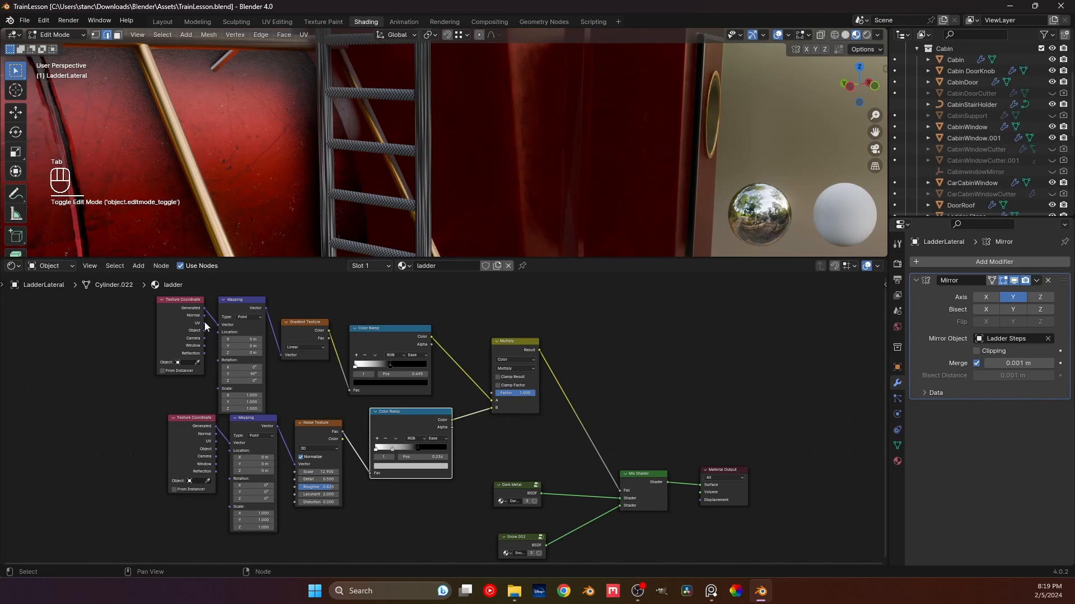
- Return to Object Mode and compare Object, UV and Generated coordinates for the ladder's gradient mapping, keeping Generated
drag(204, 330, 218, 324)
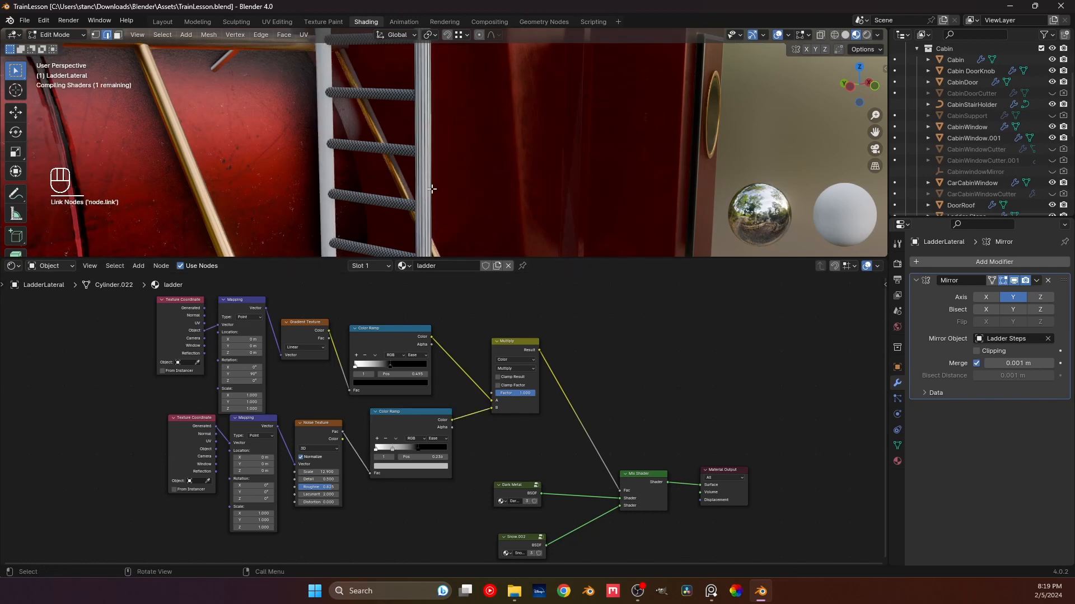
key(Tab)
shift+middle_drag(422, 159, 428, 89)
scroll(432, 129, up, 2)
shift+middle_drag(432, 129, 427, 219)
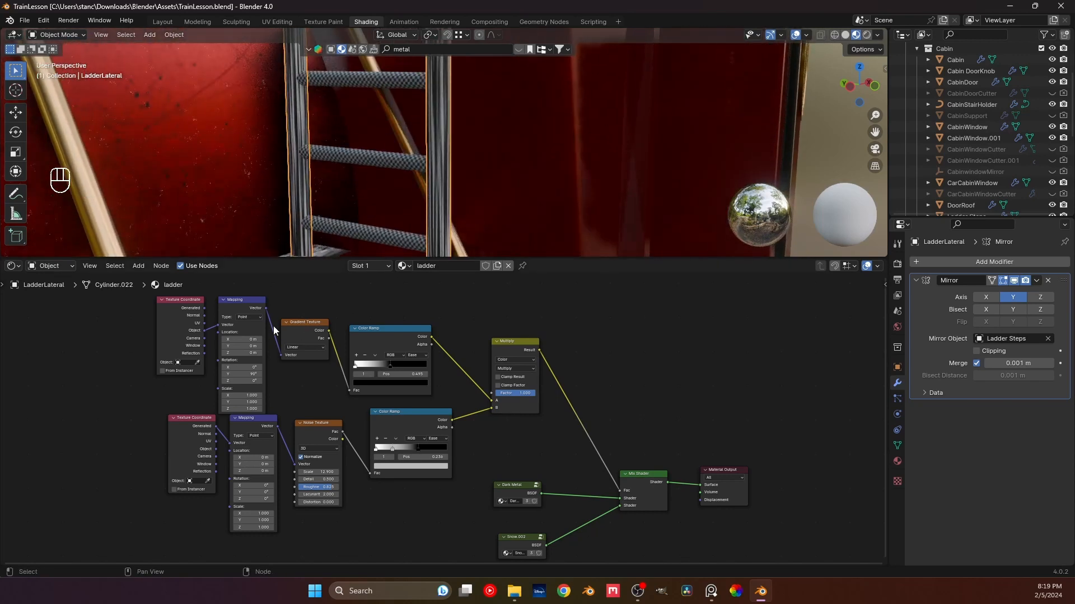
drag(204, 323, 218, 325)
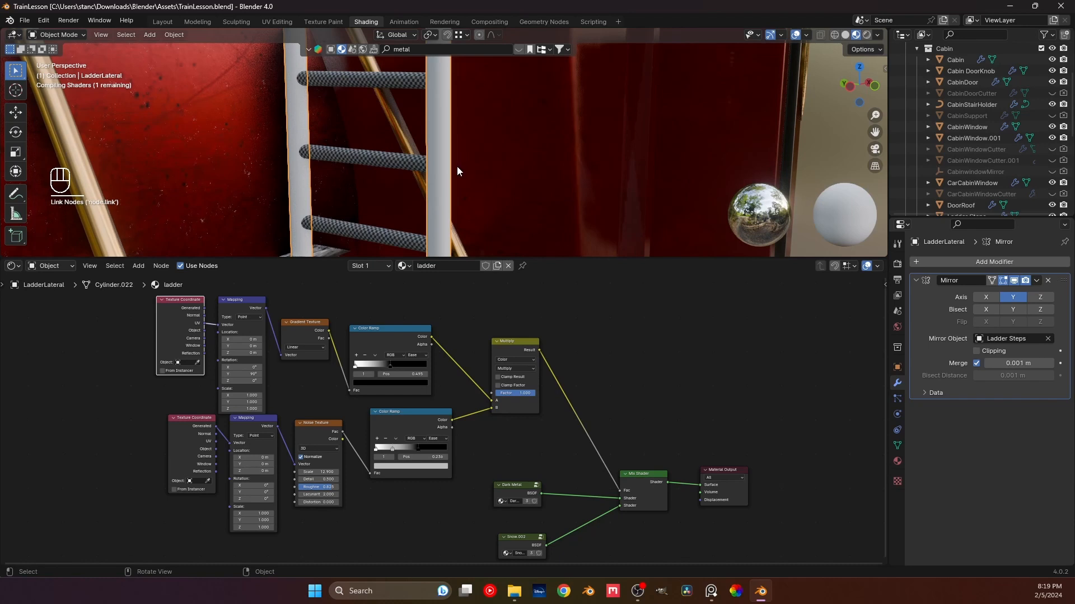
scroll(472, 159, up, 5)
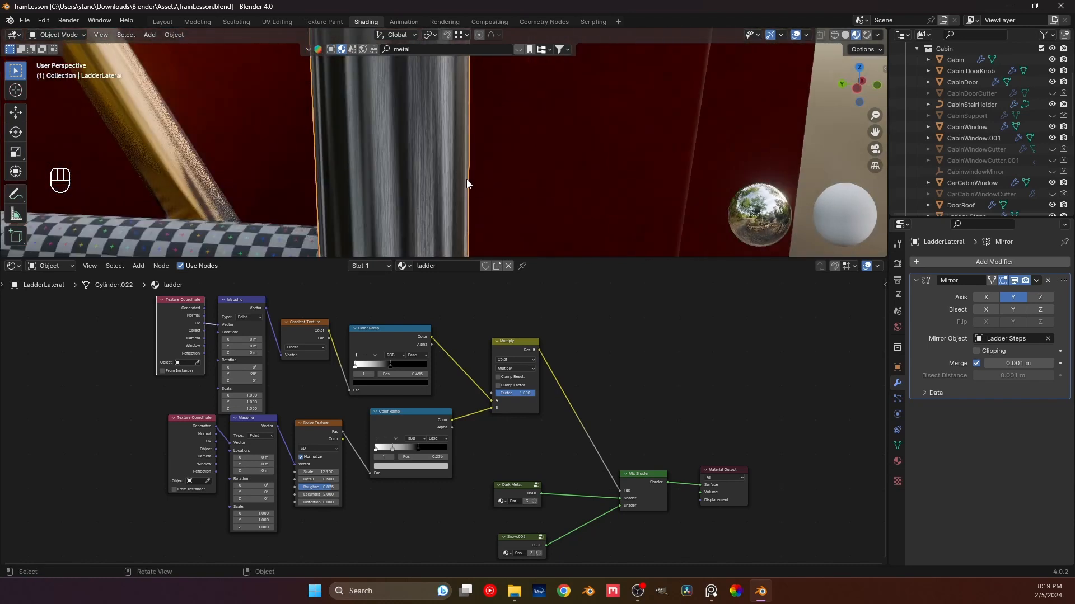
middle_drag(465, 179, 403, 185)
drag(205, 308, 217, 324)
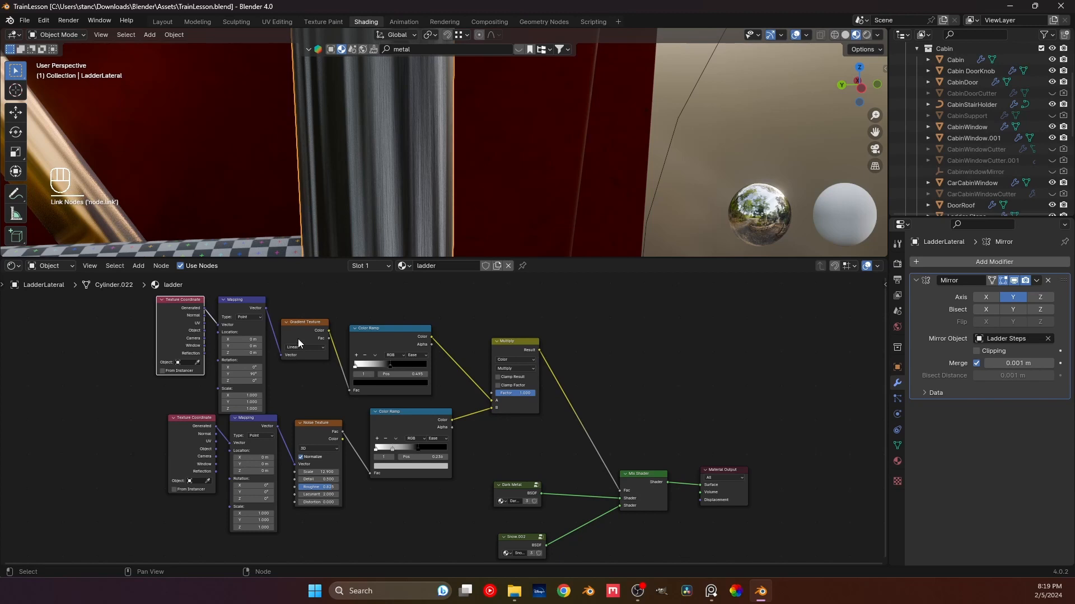
scroll(354, 213, down, 5)
middle_drag(354, 213, 385, 105)
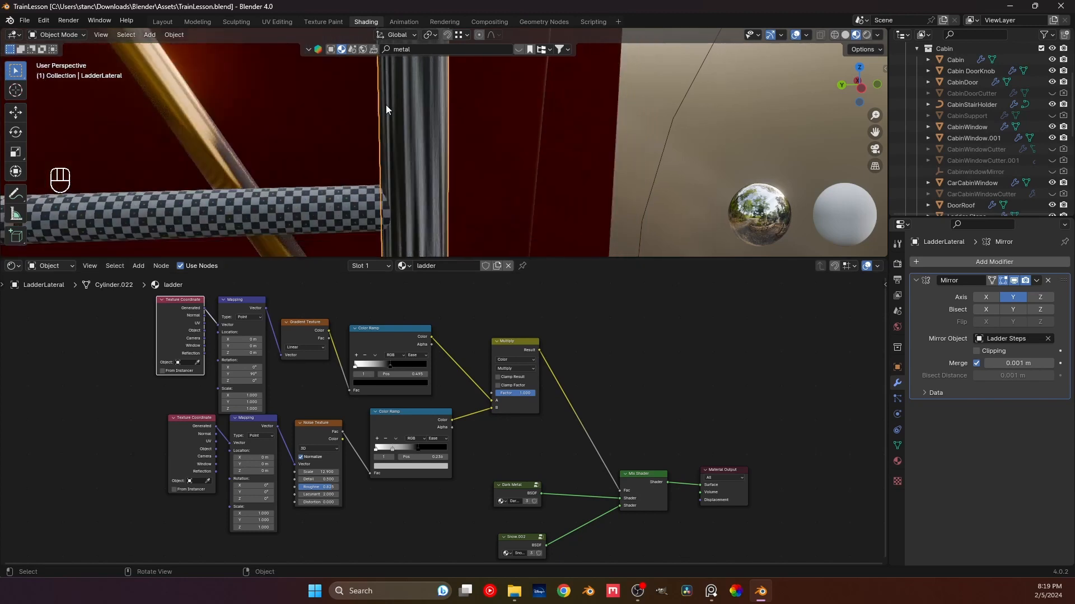
- Deselect the ladder rail, check it through the scene camera, and adjust the dark stop of the gradient's Color Ramp
scroll(386, 150, down, 4)
middle_drag(387, 150, 431, 151)
click(545, 154)
middle_drag(545, 153, 439, 169)
scroll(439, 169, down, 3)
scroll(438, 169, down, 8)
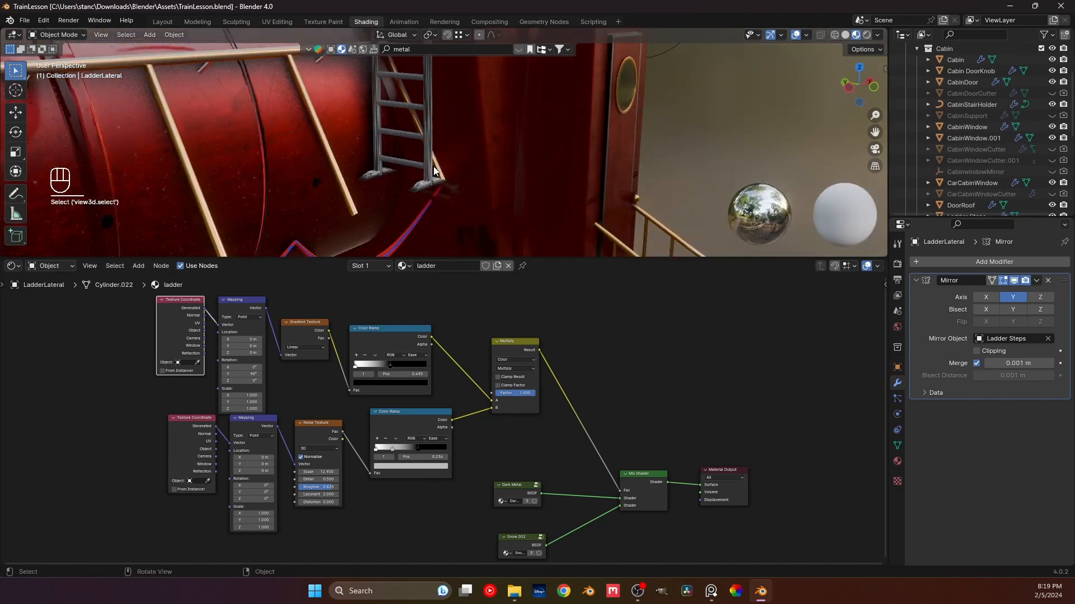
scroll(425, 154, down, 3)
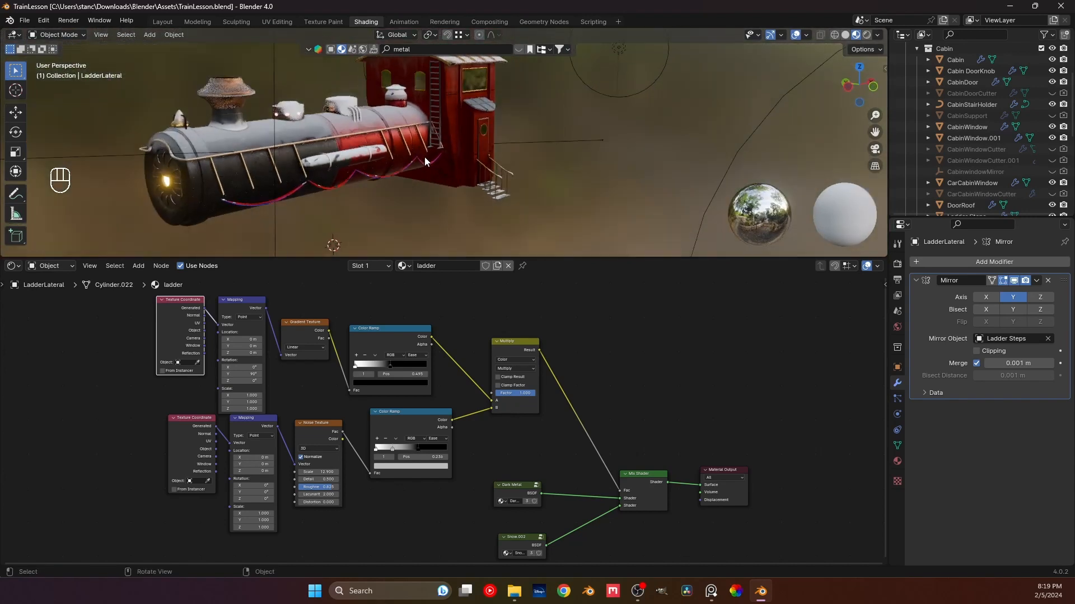
key(KP_0)
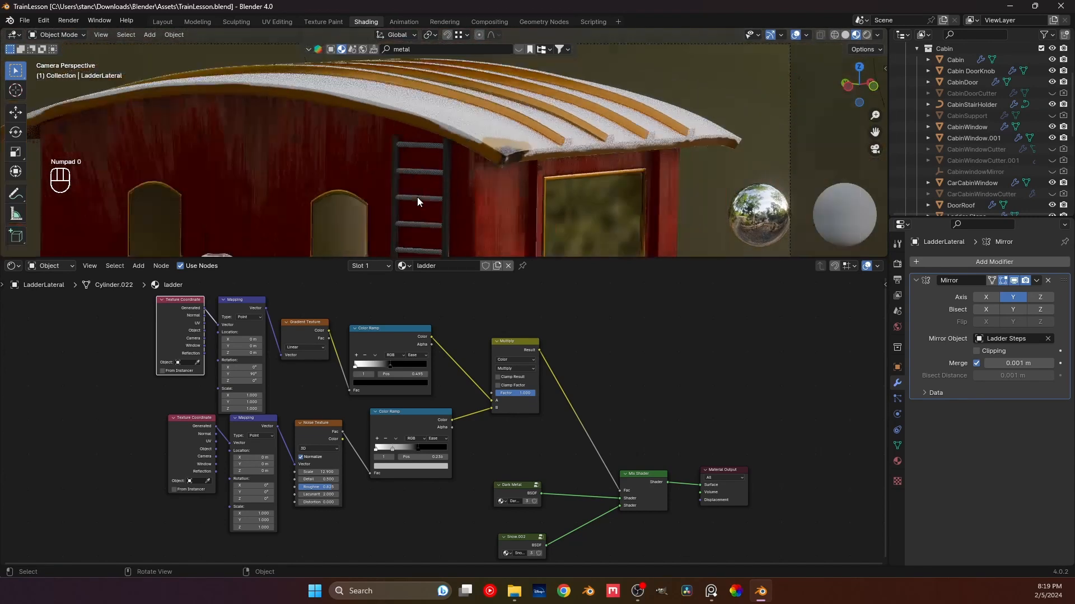
shift+middle_drag(418, 197, 415, 133)
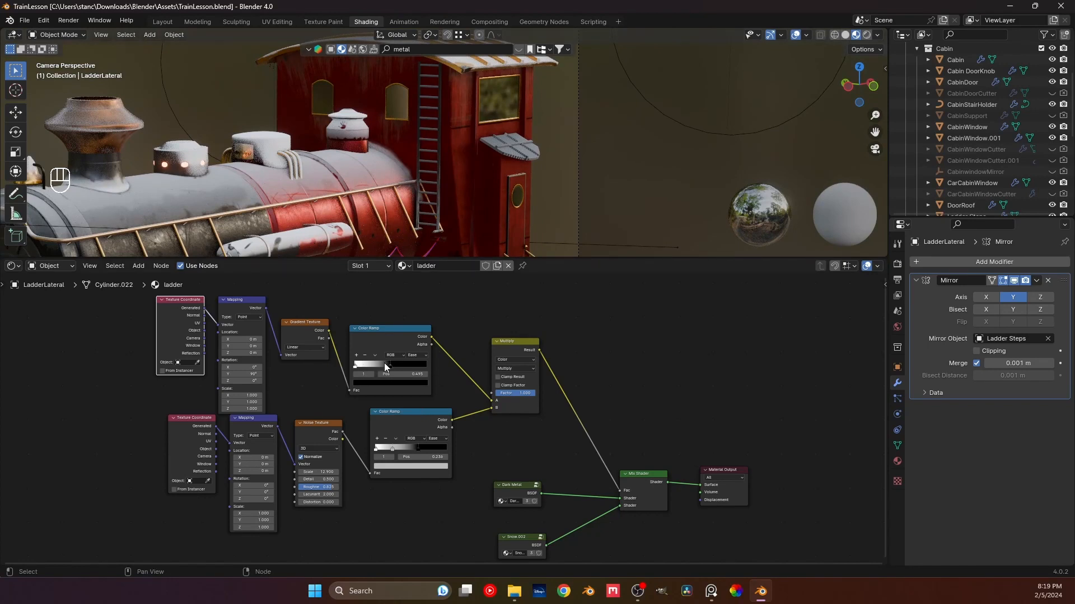
mouse_move(384, 362)
mouse_down()
mouse_move(371, 368)
mouse_move(398, 369)
mouse_up()
- Select the ladder steps, unlink the UV TEST material and create a new material named steps
click(429, 97)
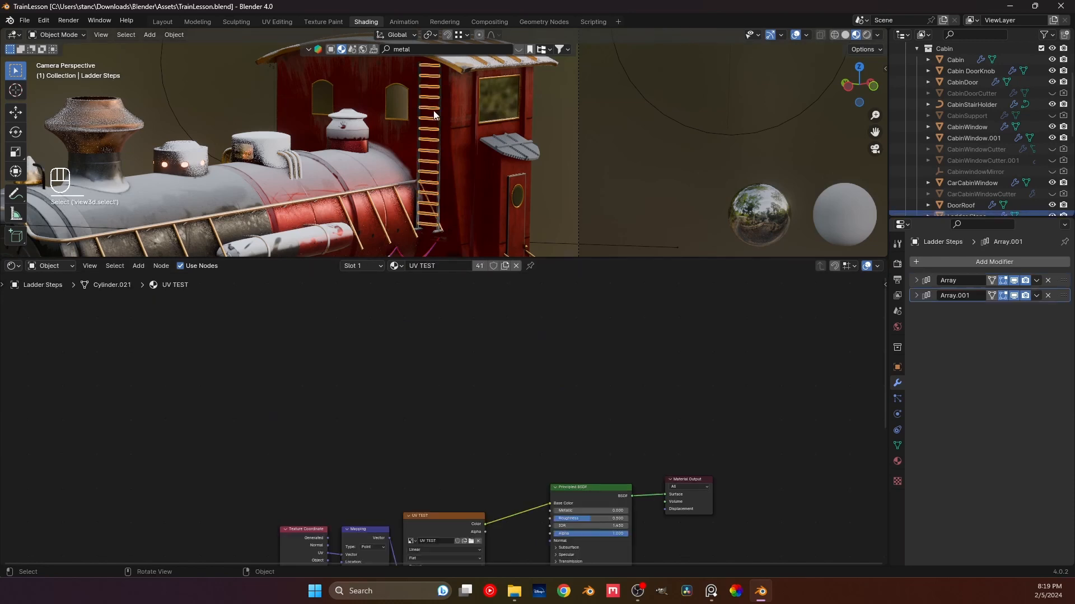
click(430, 266)
key(Escape)
click(516, 266)
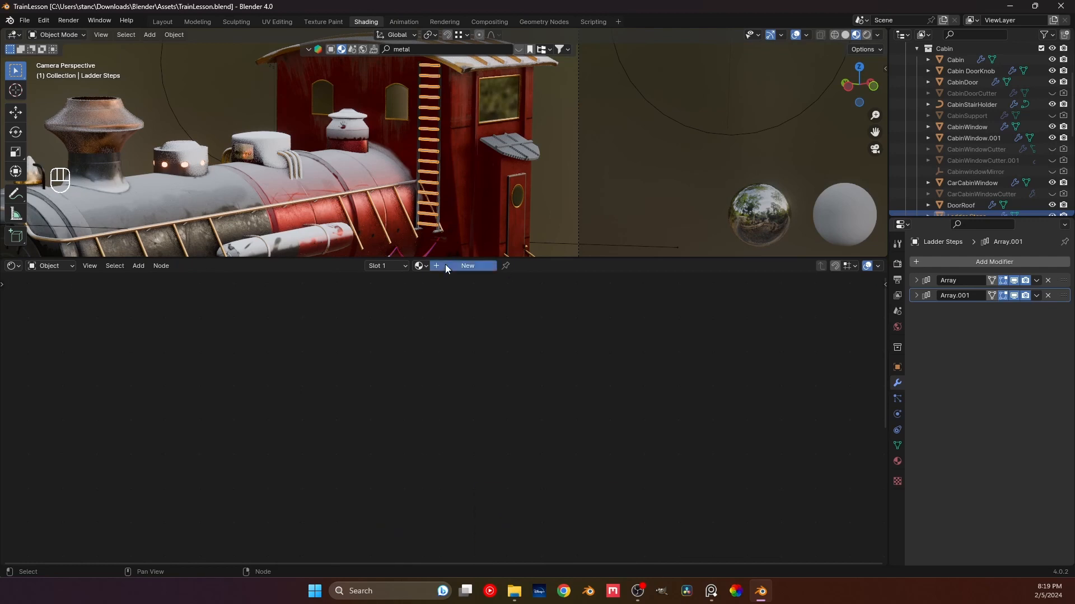
click(445, 265)
double_click(447, 266)
text(set)
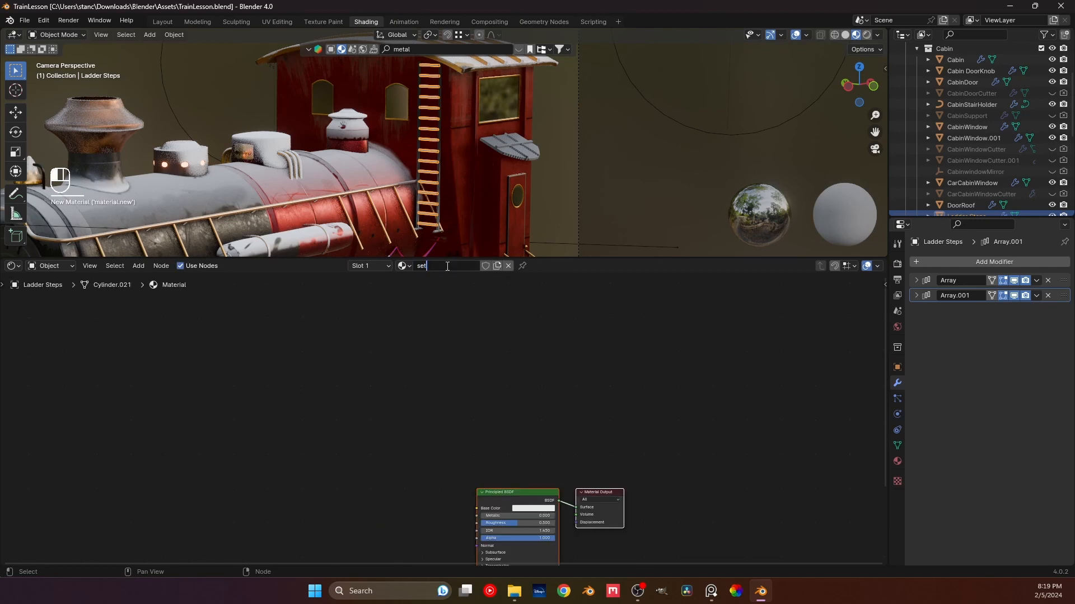
text(steps)
click(448, 277)
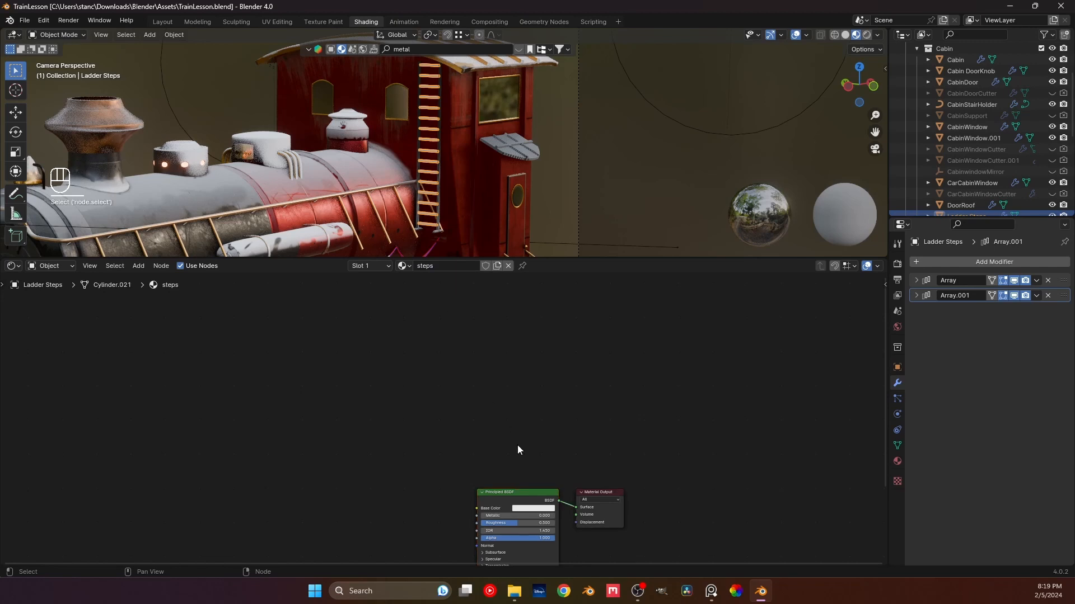
- Replace the Principled BSDF with the Dark Metal node group and connect it to the Material Output's Surface
drag(522, 492, 479, 414)
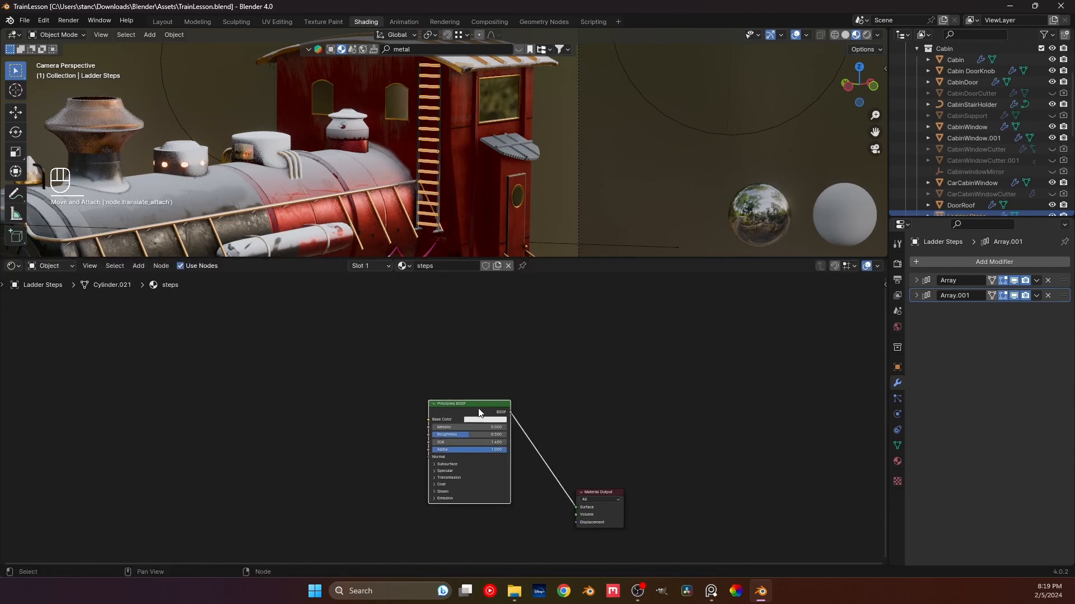
key(x)
drag(609, 492, 618, 447)
key(shift+a)
mouse_move(415, 496)
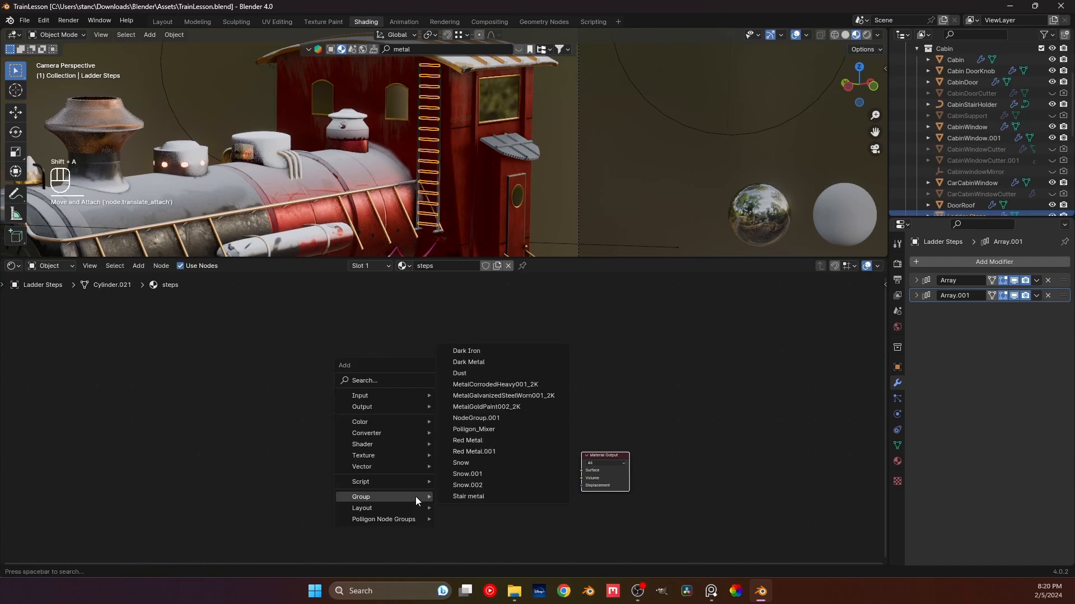
click(476, 362)
click(481, 465)
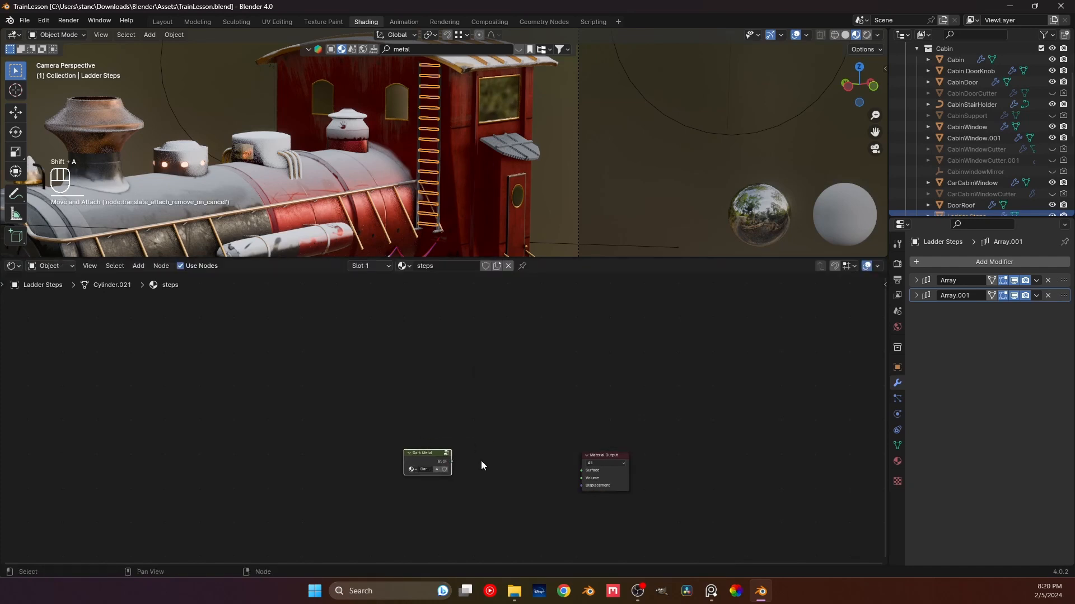
drag(447, 464, 582, 472)
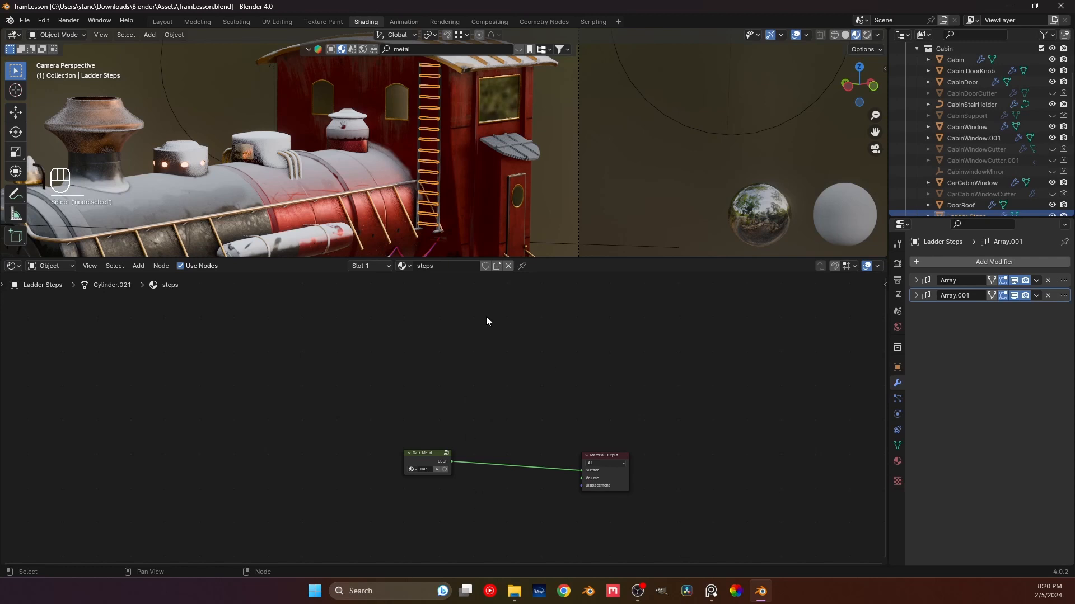
- Examine how the Dark Metal looks on the ladder steps beside the side rails
scroll(434, 218, up, 5)
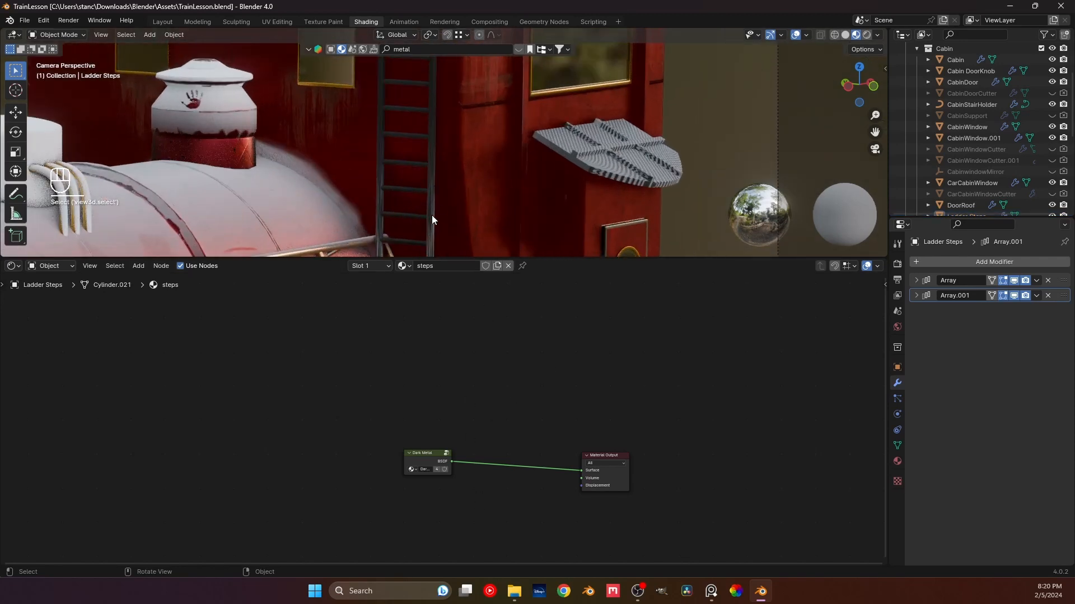
scroll(445, 220, up, 10)
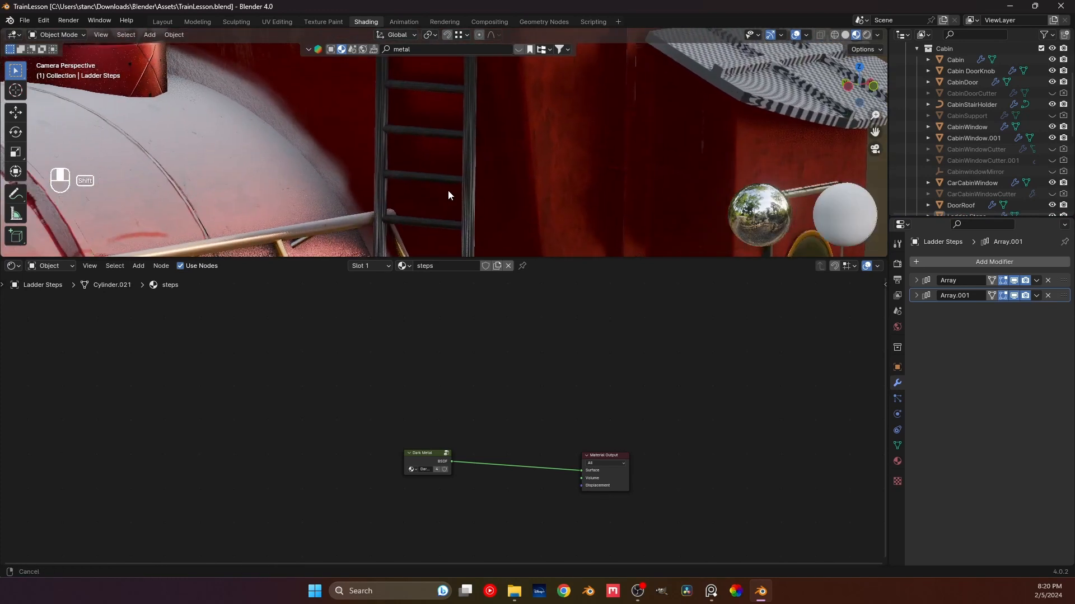
scroll(396, 207, down, 10)
middle_drag(395, 208, 387, 181)
shift+middle_drag(476, 167, 445, 193)
scroll(445, 193, up, 6)
scroll(445, 193, up, 8)
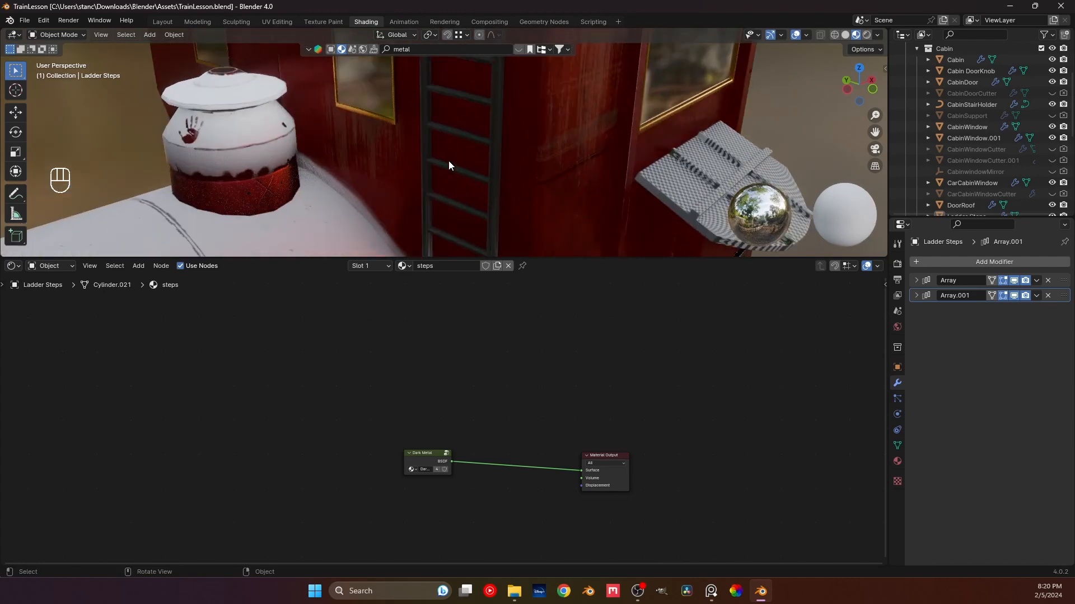
scroll(412, 227, up, 4)
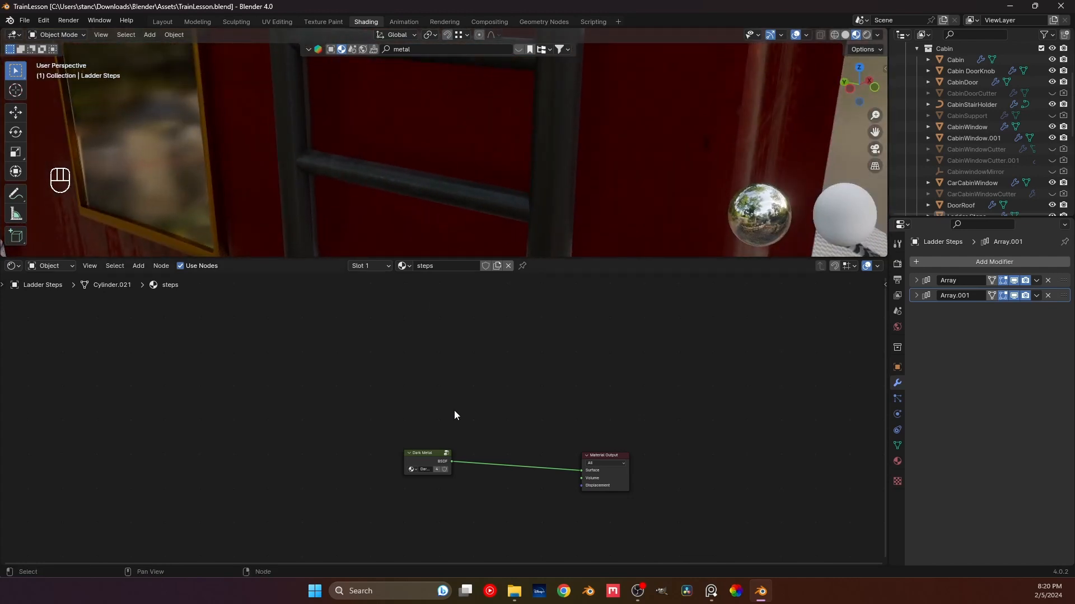
- Move the Dark Metal group aside and add a Gradient Texture with Texture Coordinate and Mapping nodes
scroll(455, 424, down, 3)
drag(440, 447, 354, 475)
key(shift+a)
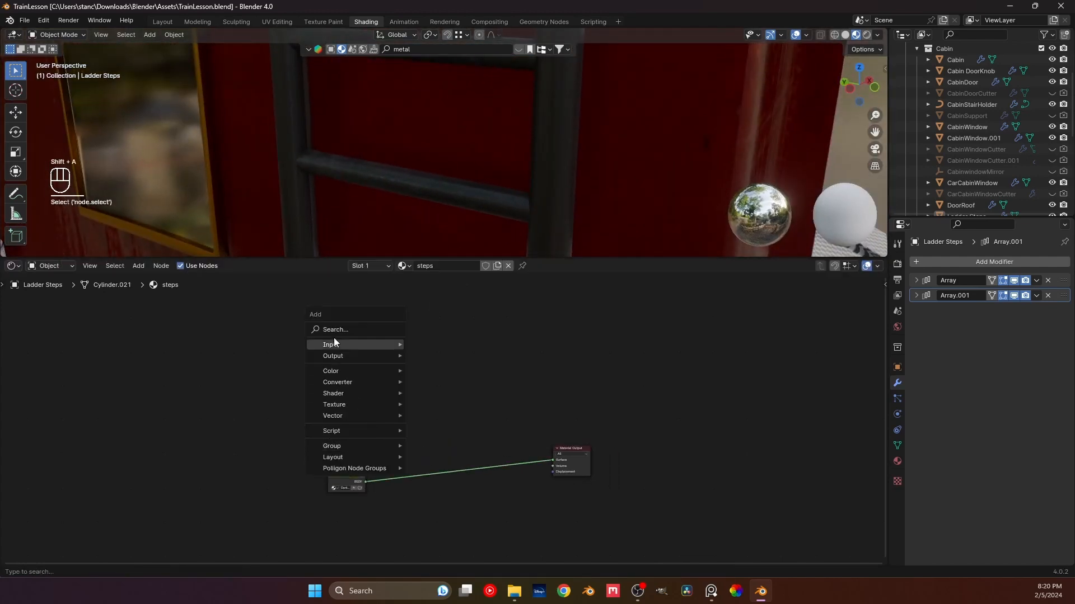
click(334, 329)
text(grad)
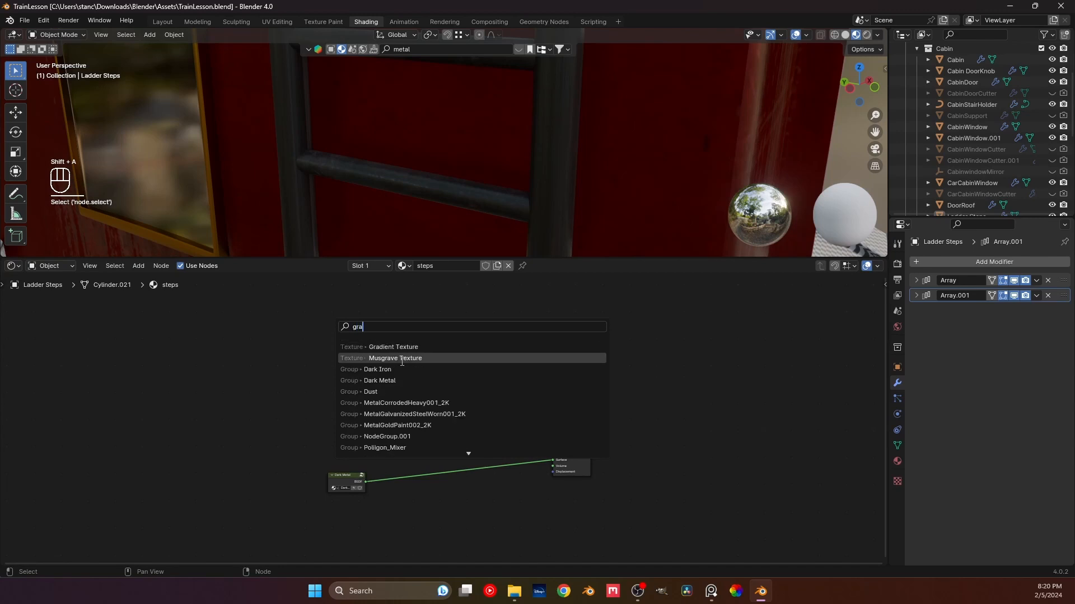
key(Return)
click(363, 354)
key(ctrl+t)
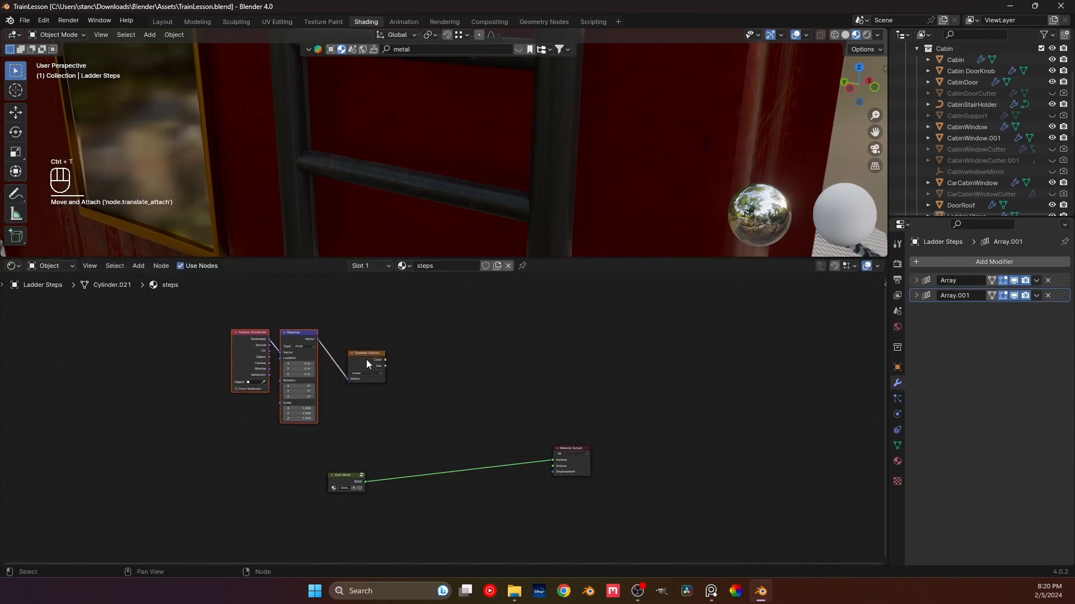
- Add a Color Ramp after the Gradient Texture and preview its output on the ladder steps
drag(385, 360, 425, 359)
click(439, 379)
click(425, 351)
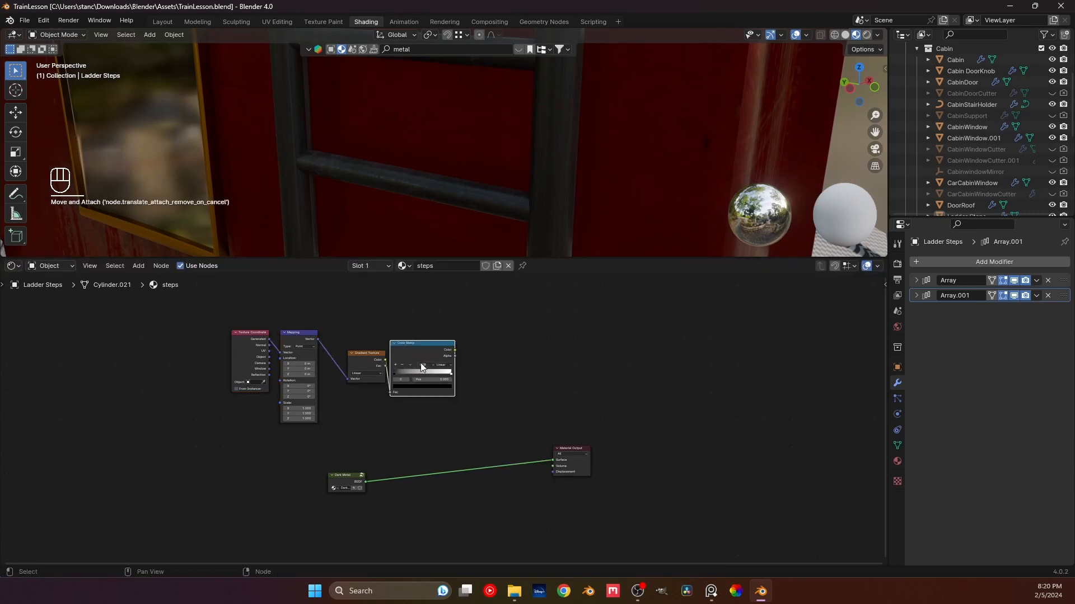
ctrl+shift+click(424, 351)
scroll(444, 214, up, 3)
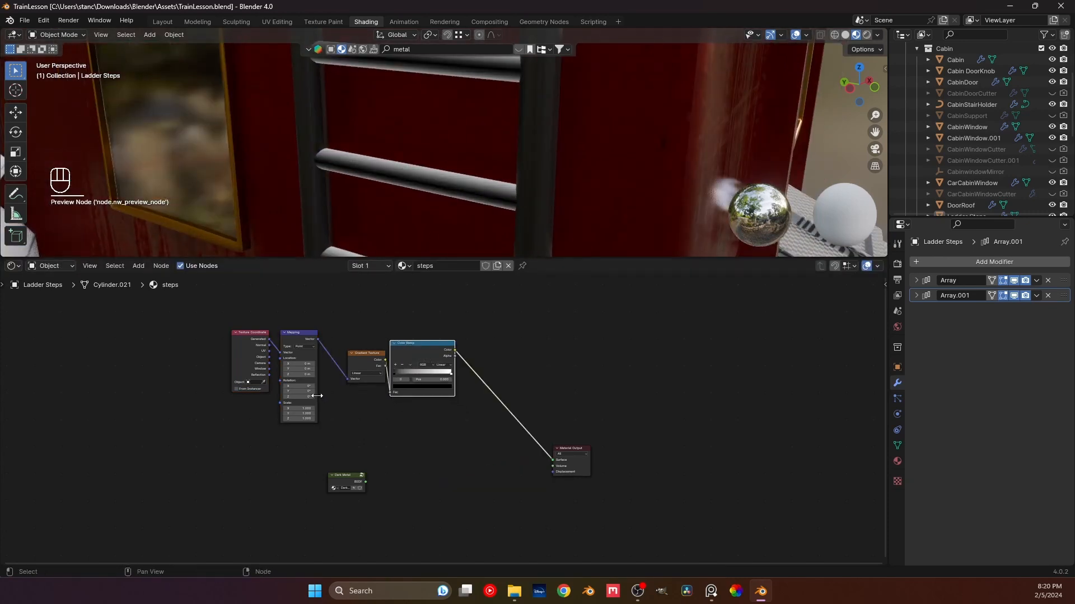
- Try a 90° Y rotation on the Mapping node with shifted Color Ramp stops, and undo both changes
text(90)
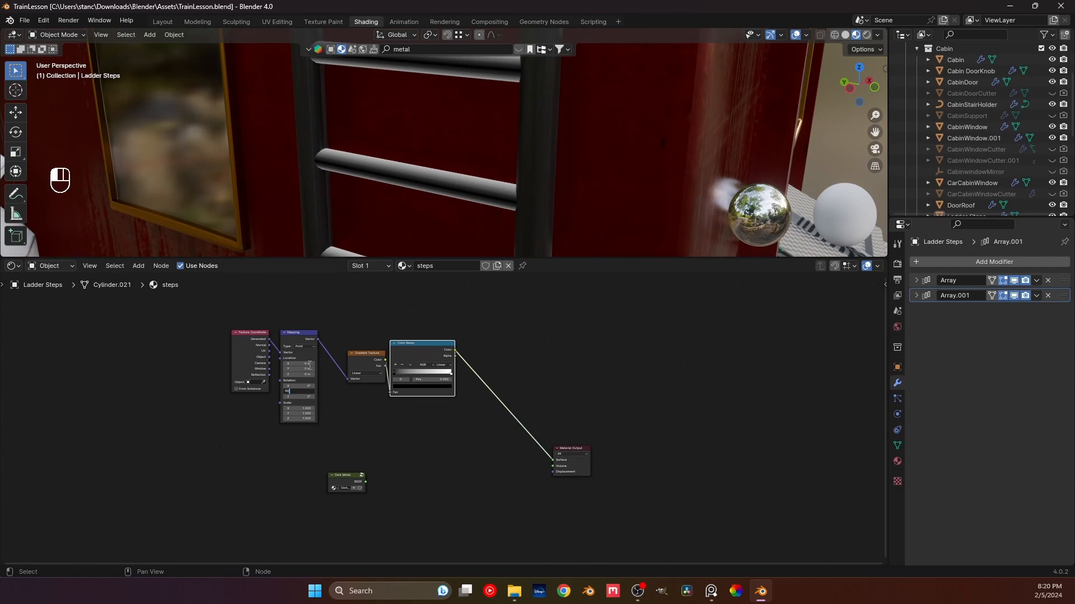
key(Return)
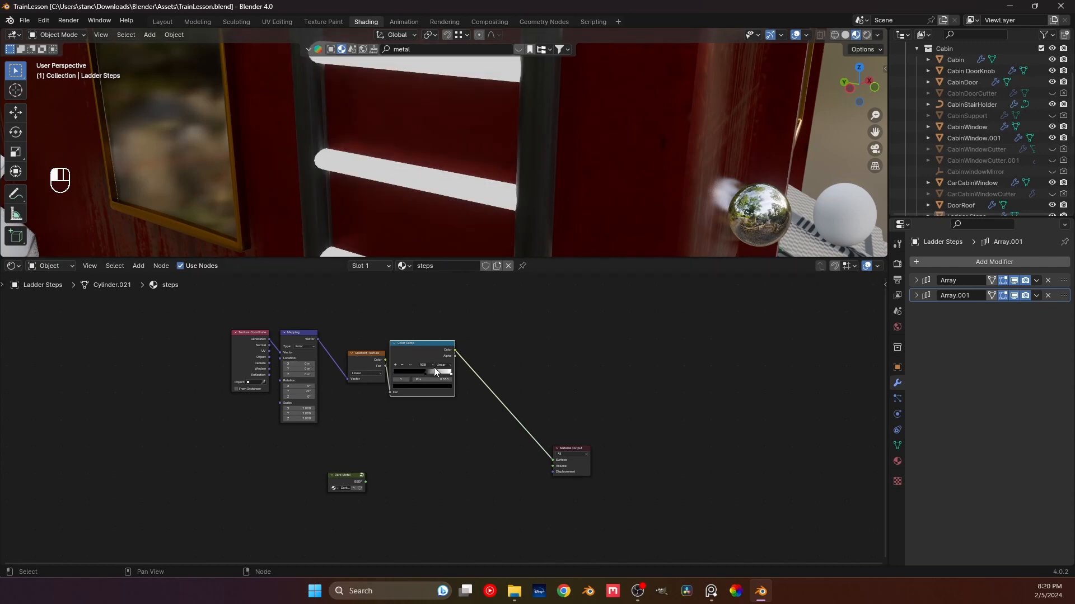
mouse_move(434, 368)
mouse_down()
mouse_move(445, 367)
mouse_move(412, 376)
mouse_move(445, 376)
mouse_up()
key(ctrl+z)
key(ctrl+z)
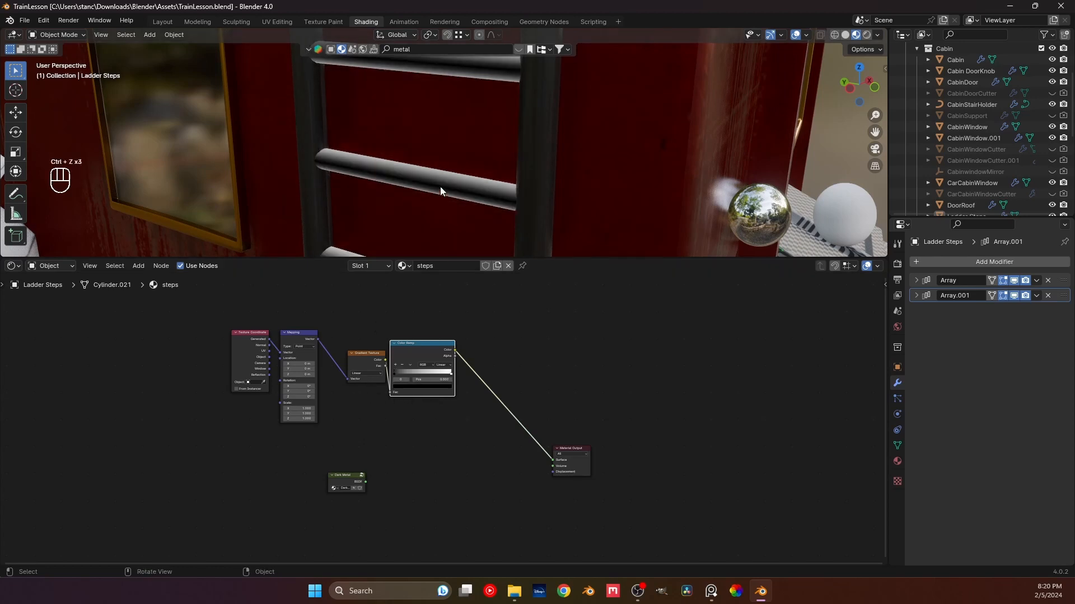
- Try other rotation angles on the steps gradient's Mapping node, and undo them
middle_drag(440, 187, 417, 194)
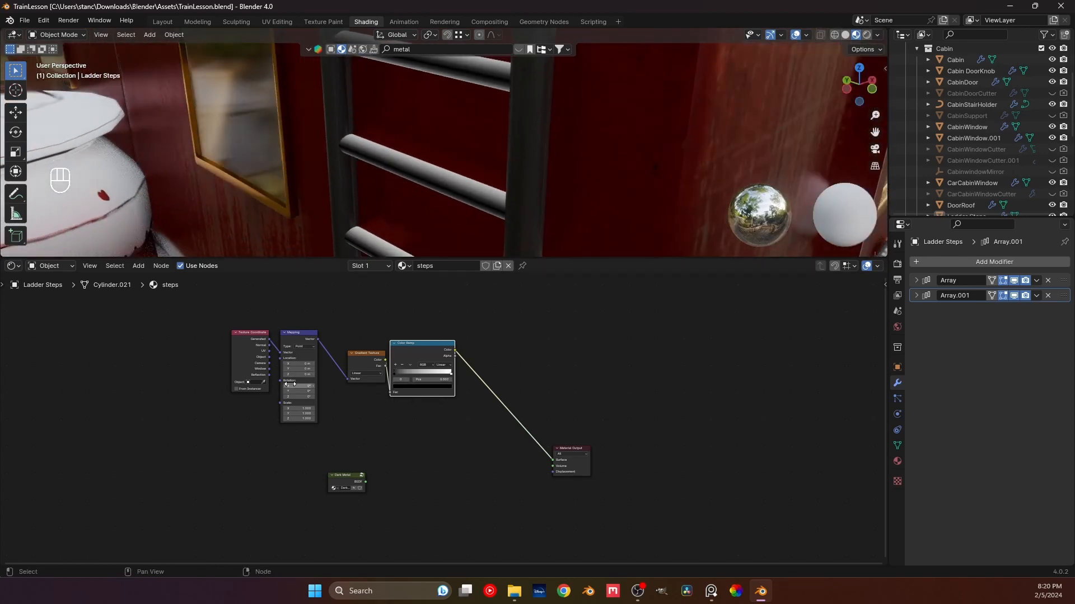
drag(297, 386, 275, 396)
key(ctrl+z)
key(ctrl+z)
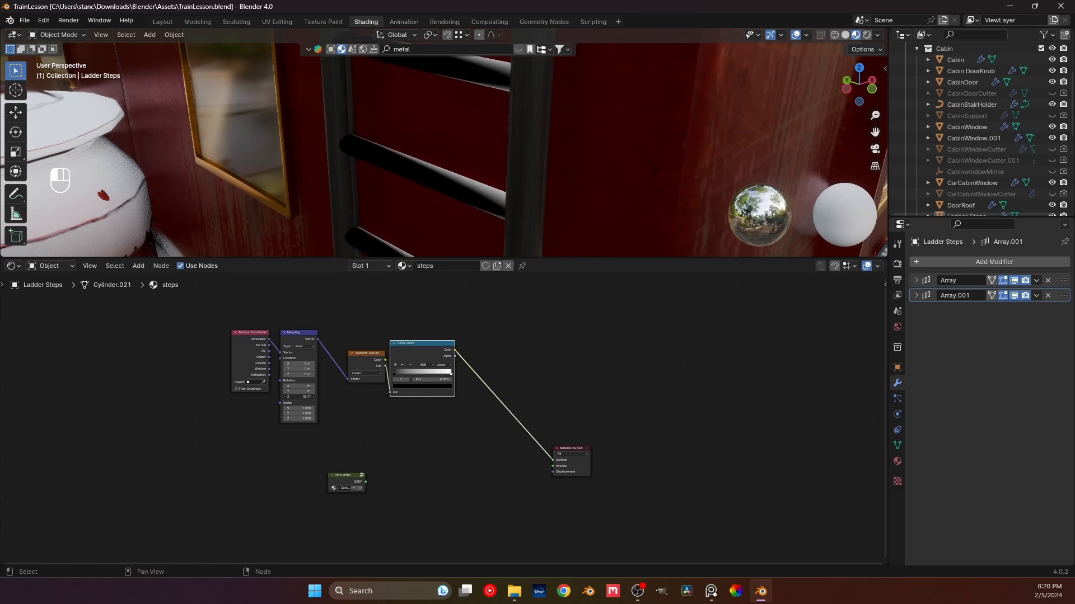
- Connect the Object coordinates to the Vector input of the steps gradient's Mapping node
scroll(445, 413, up, 2)
middle_drag(206, 341, 354, 415)
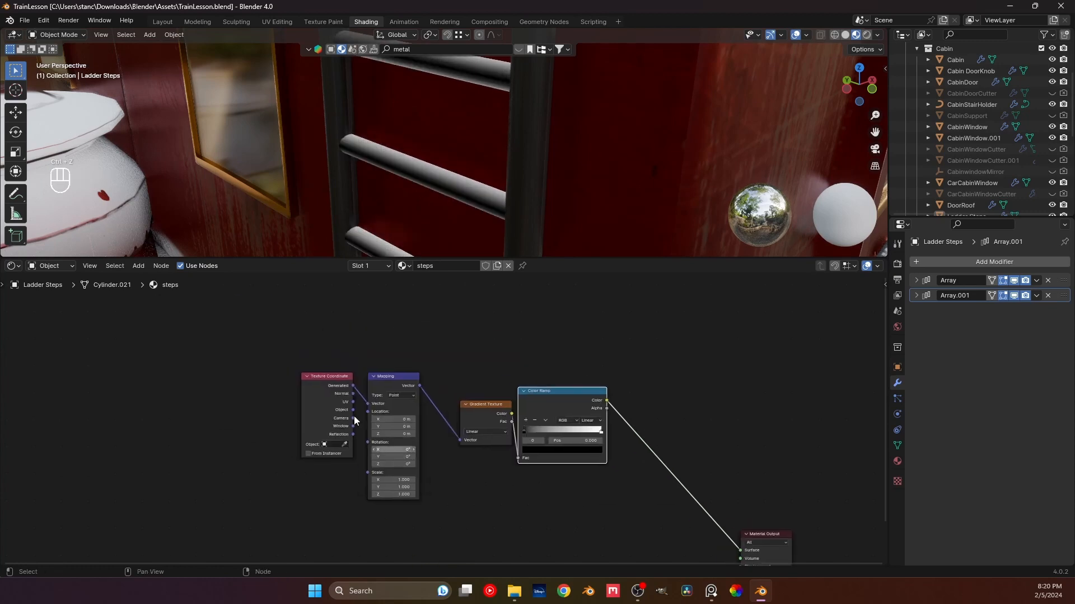
scroll(354, 415, up, 4)
drag(319, 406, 340, 398)
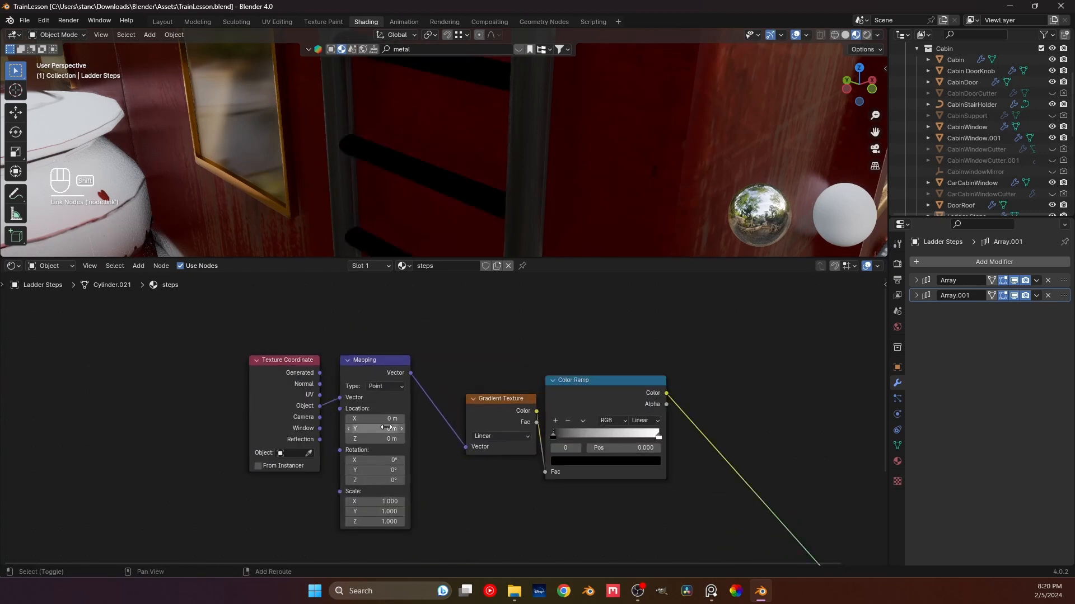
- Set the Y rotation of the steps gradient's Mapping node to 90°
middle_drag(369, 470, 315, 423)
drag(316, 423, 352, 423)
click(316, 424)
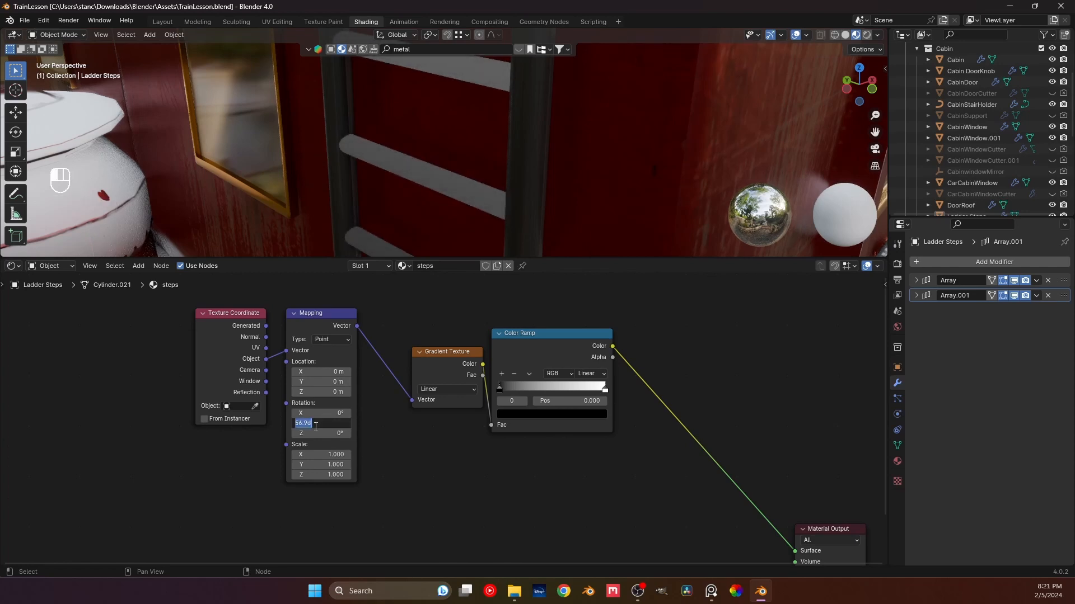
text(90)
key(Return)
- Tighten the Color Ramp's transition and reverse the ramp, with the white stop at 0 and the black stop close beside it
drag(589, 387, 514, 387)
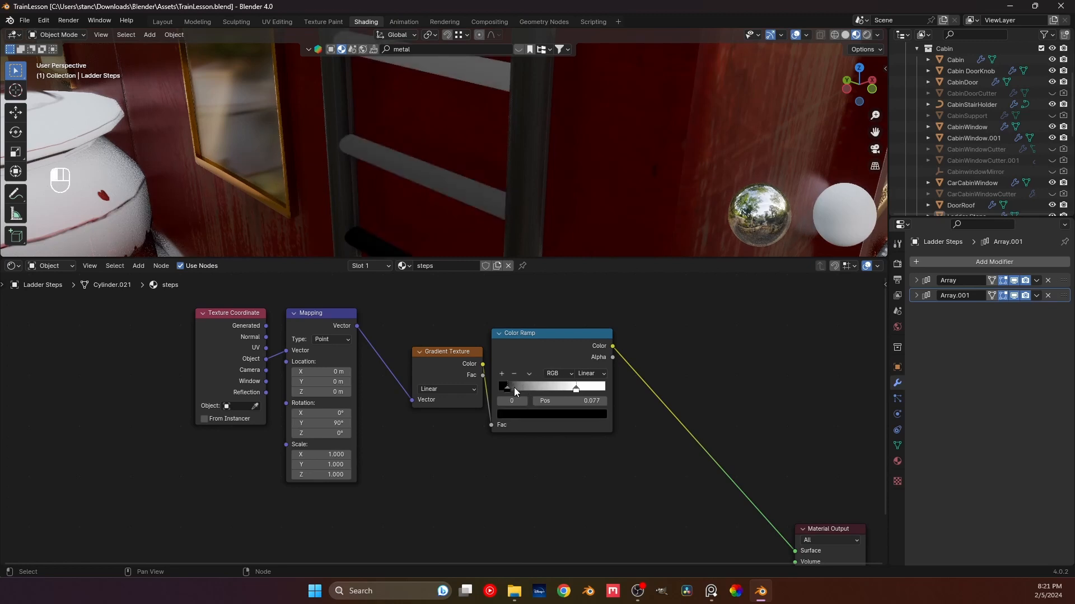
shift+middle_drag(520, 240, 500, 175)
scroll(504, 176, down, 3)
drag(582, 388, 538, 388)
shift+middle_drag(528, 195, 515, 180)
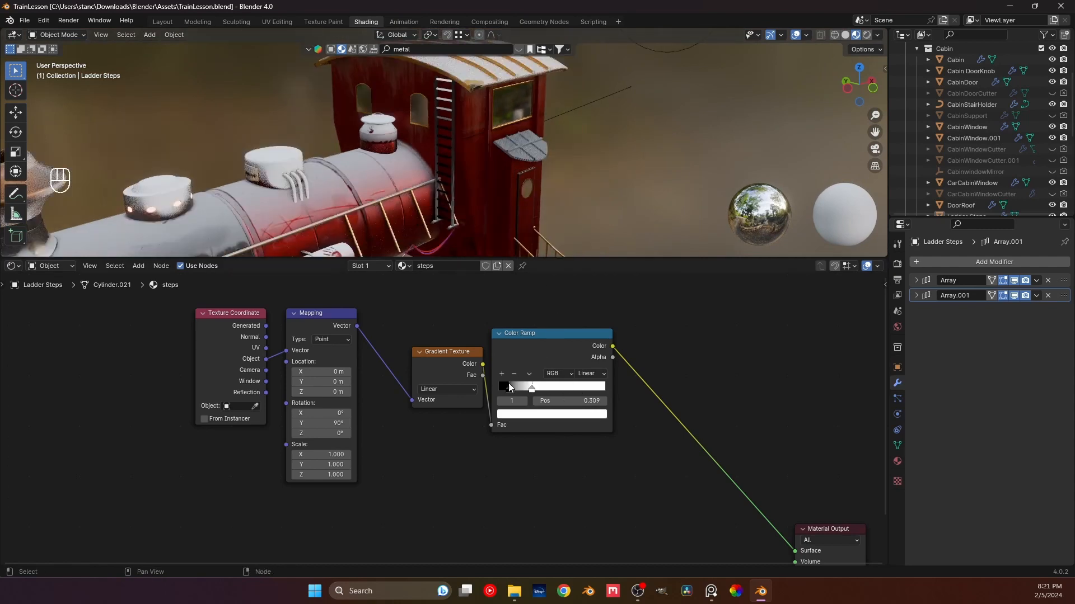
mouse_move(507, 388)
mouse_down()
mouse_move(486, 387)
mouse_move(639, 388)
mouse_move(497, 388)
mouse_move(575, 390)
mouse_move(508, 394)
mouse_up()
click(498, 391)
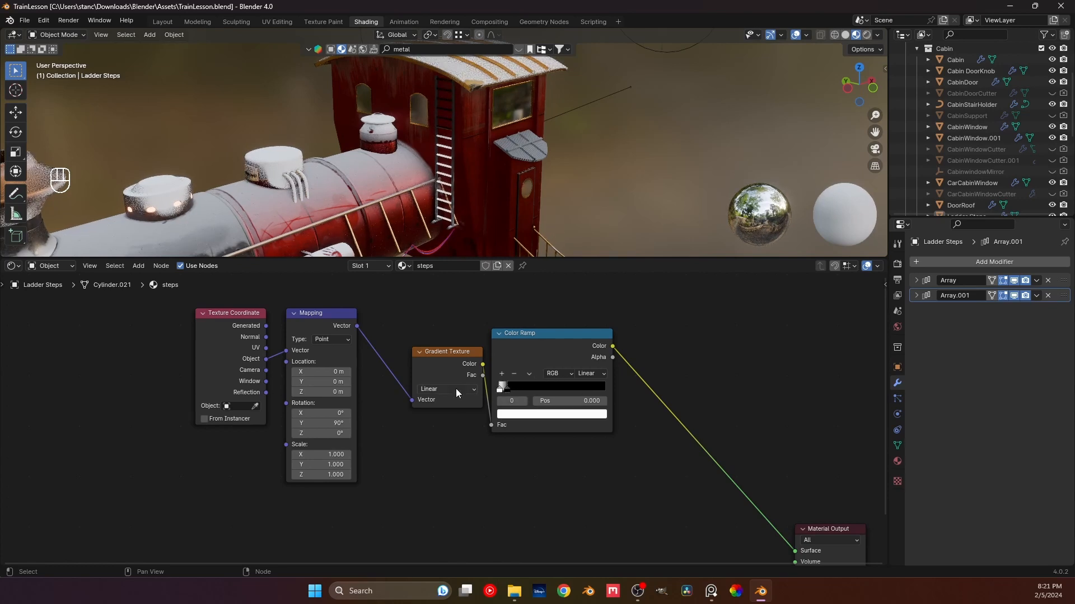
- Set the Mapping node's X location to 0.22 m and move the Color Ramp's black stop to 0.205
mouse_move(322, 381)
mouse_down()
mouse_move(309, 382)
mouse_move(323, 372)
mouse_up()
key(ctrl+z)
click(503, 386)
drag(508, 390, 607, 388)
shift+drag(325, 372, 372, 371)
key(ctrl+z)
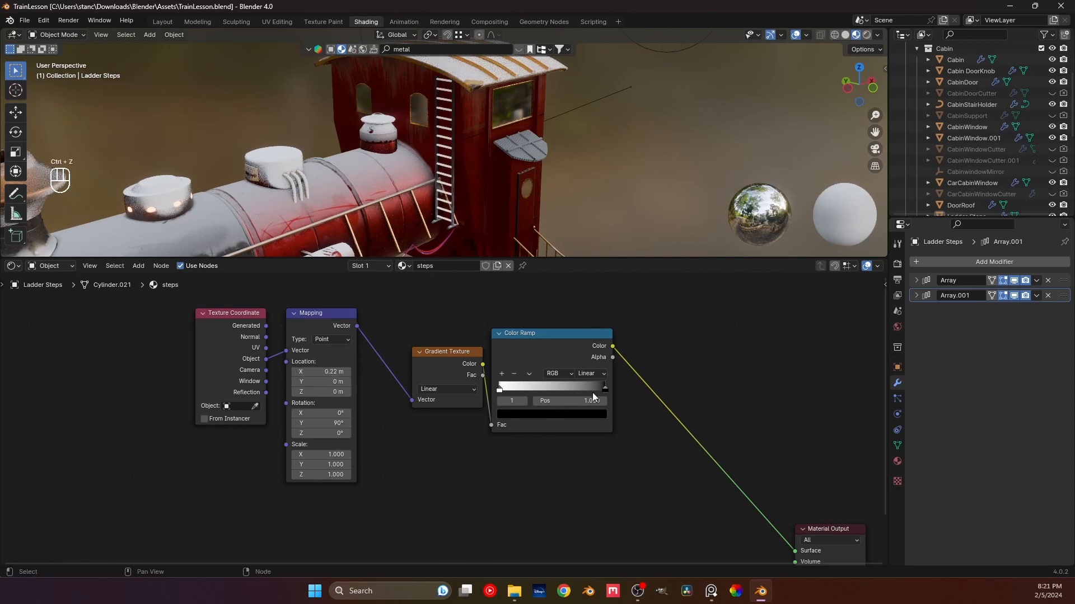
drag(602, 388, 515, 405)
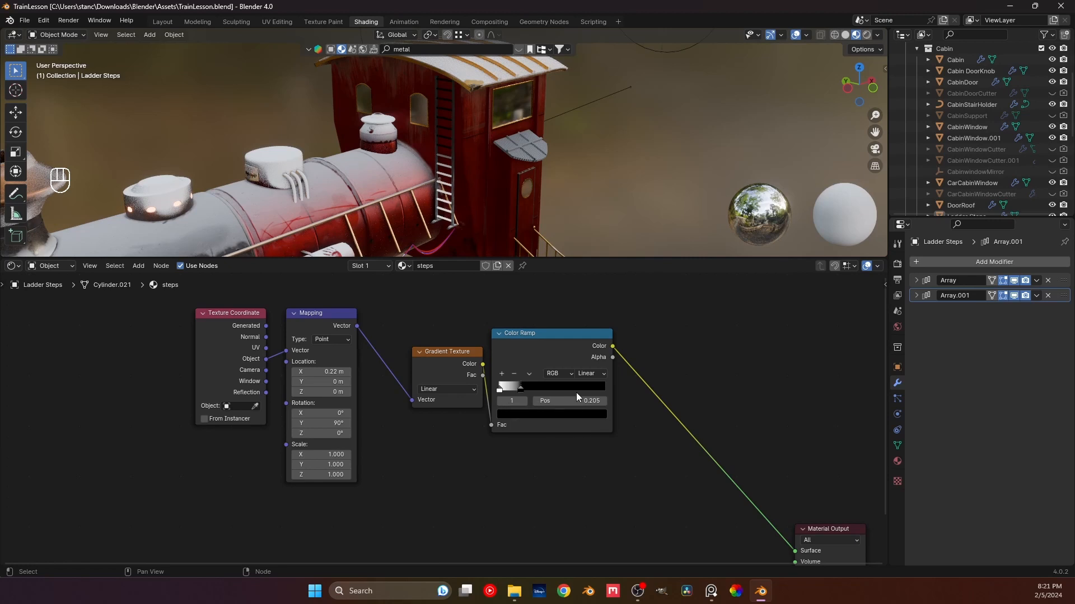
- Move the gradient nodes aside and insert a Mix Color node before the Material Output, with the Color Ramp feeding its Factor
scroll(520, 371, down, 4)
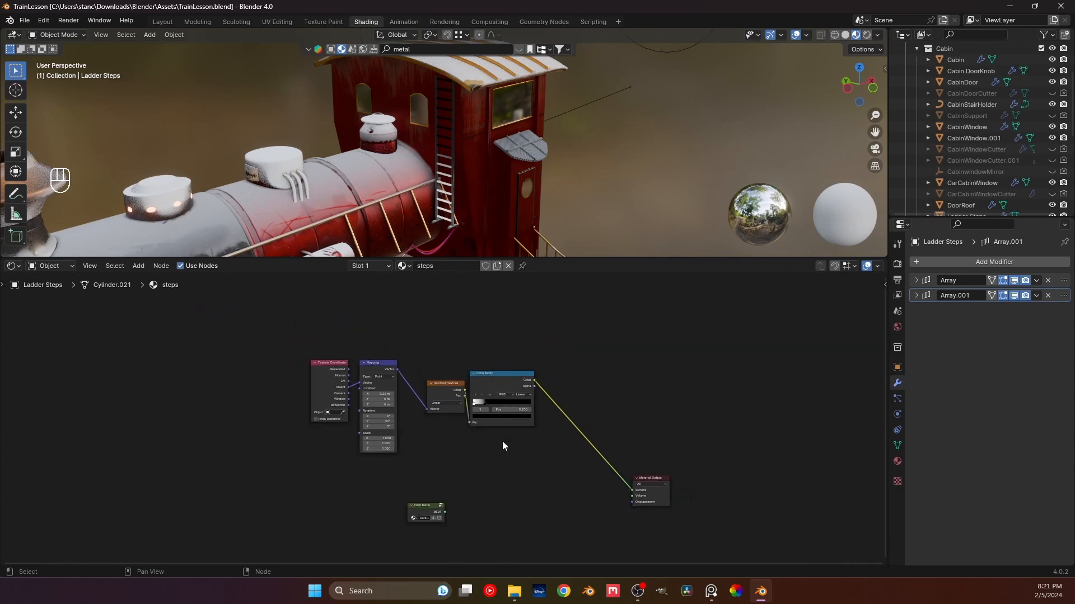
drag(487, 450, 336, 353)
drag(487, 373, 399, 351)
click(492, 334)
key(shift+a)
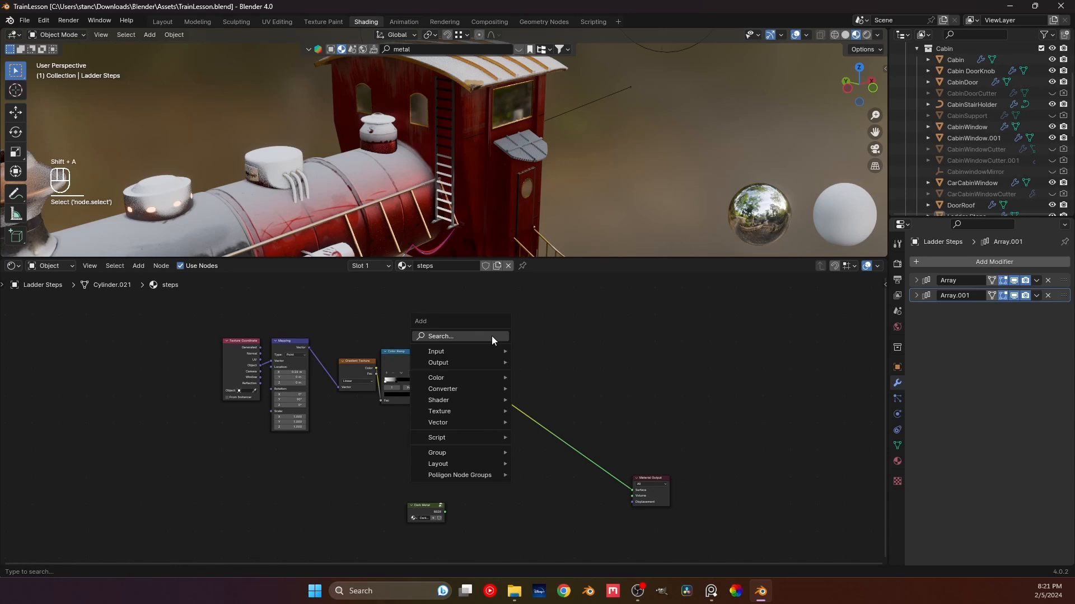
mouse_move(492, 336)
click(534, 368)
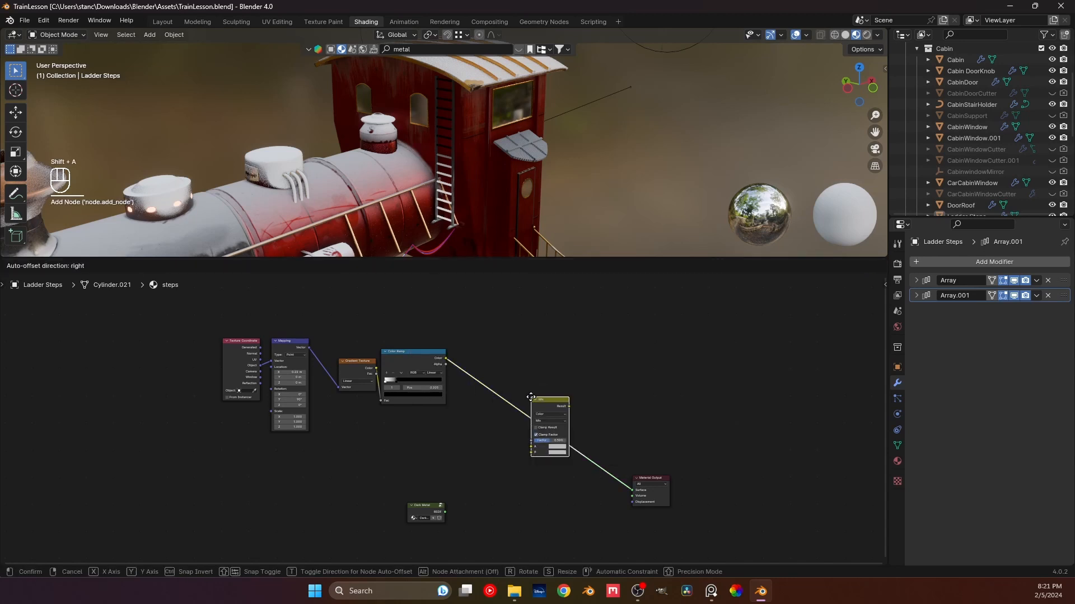
click(562, 398)
drag(562, 387, 535, 382)
- Duplicate the gradient node chain below the original and connect the copy's Color Ramp color to the Mix node's A input
drag(467, 406, 212, 272)
drag(421, 302, 397, 388)
drag(442, 360, 261, 284)
key(shift+d)
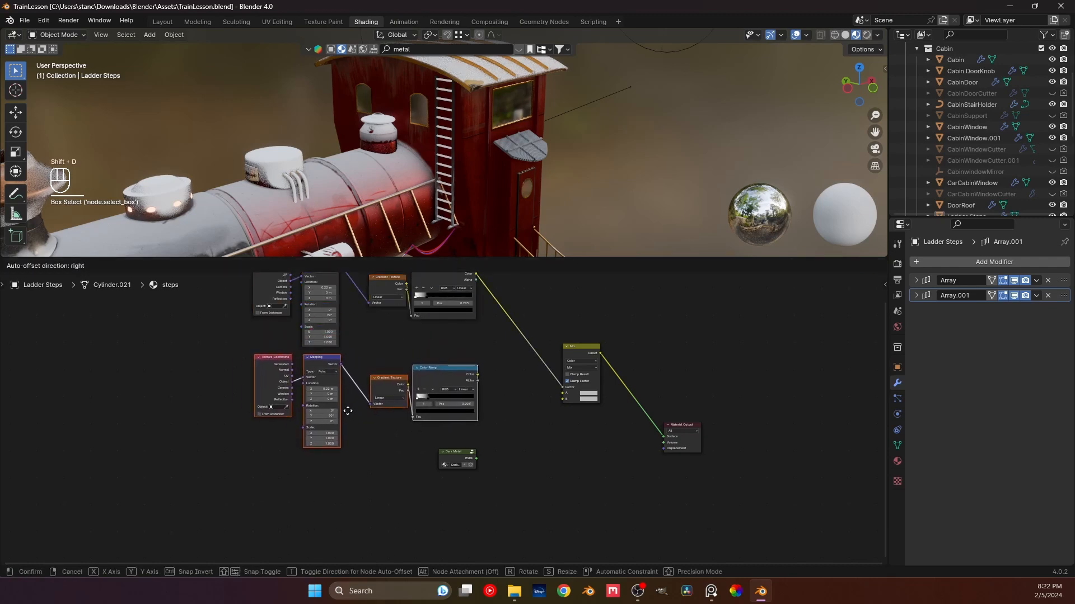
click(348, 411)
drag(477, 374, 559, 394)
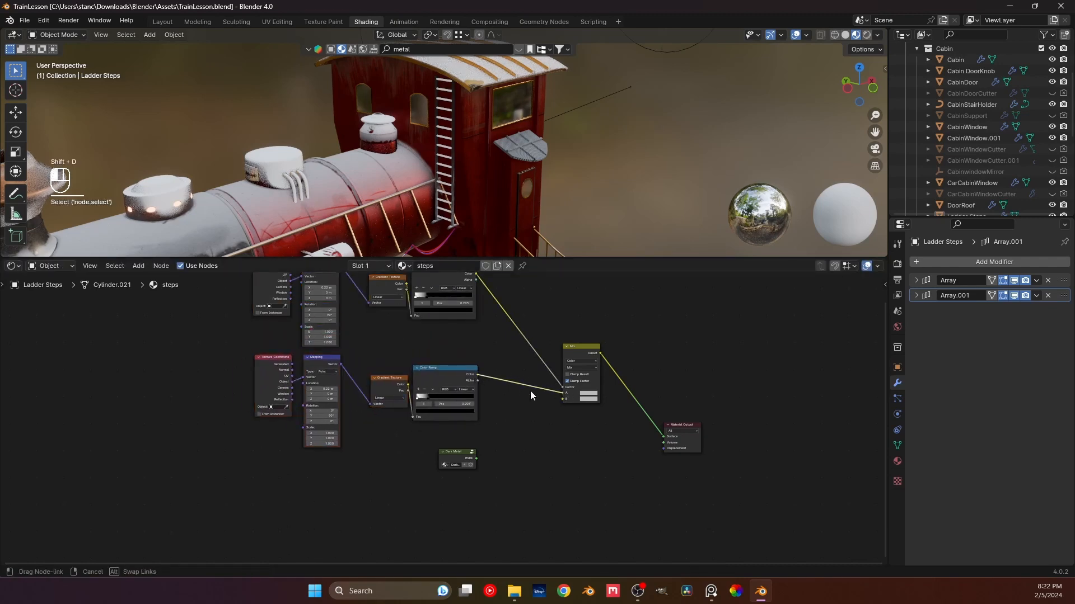
- Preview the lower Color Ramp on the ladder steps and set its Mapping node's X location to 0 m
ctrl+shift+click(437, 372)
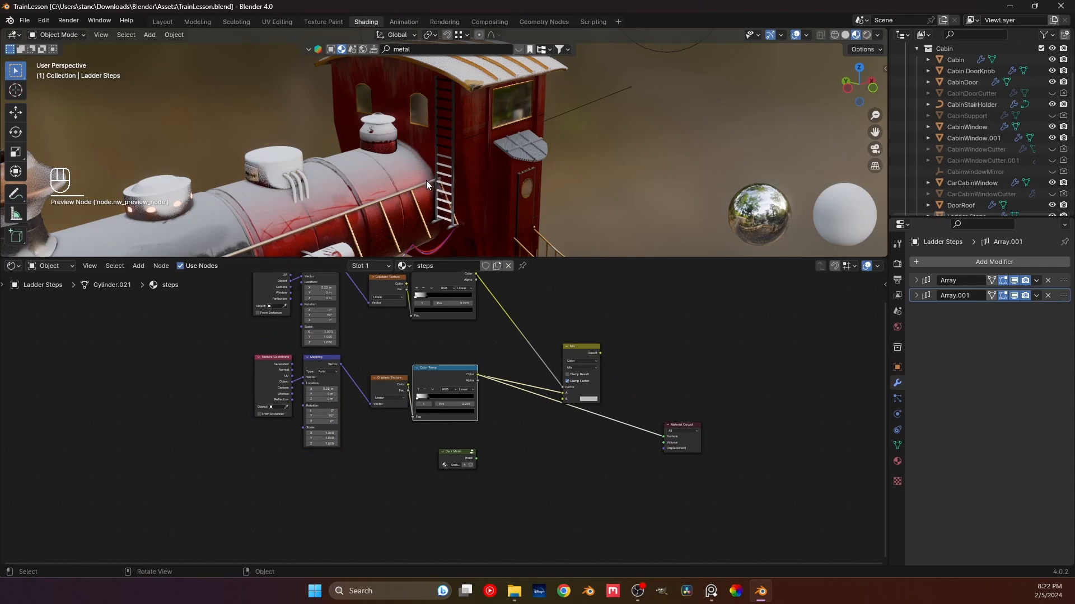
scroll(405, 163, up, 6)
scroll(271, 421, up, 1)
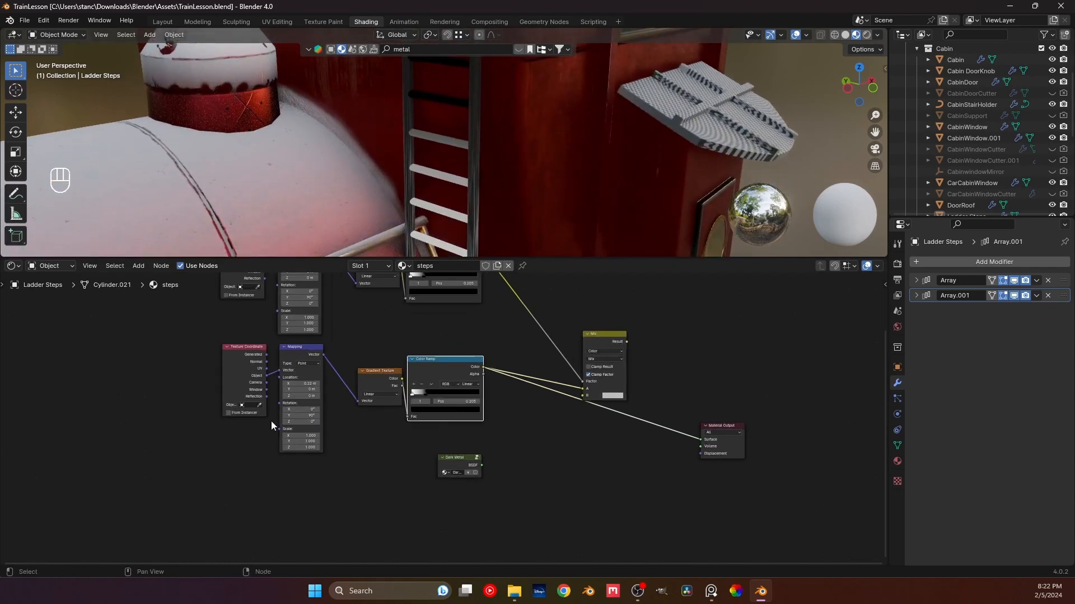
scroll(257, 384, up, 4)
click(258, 369)
text(0)
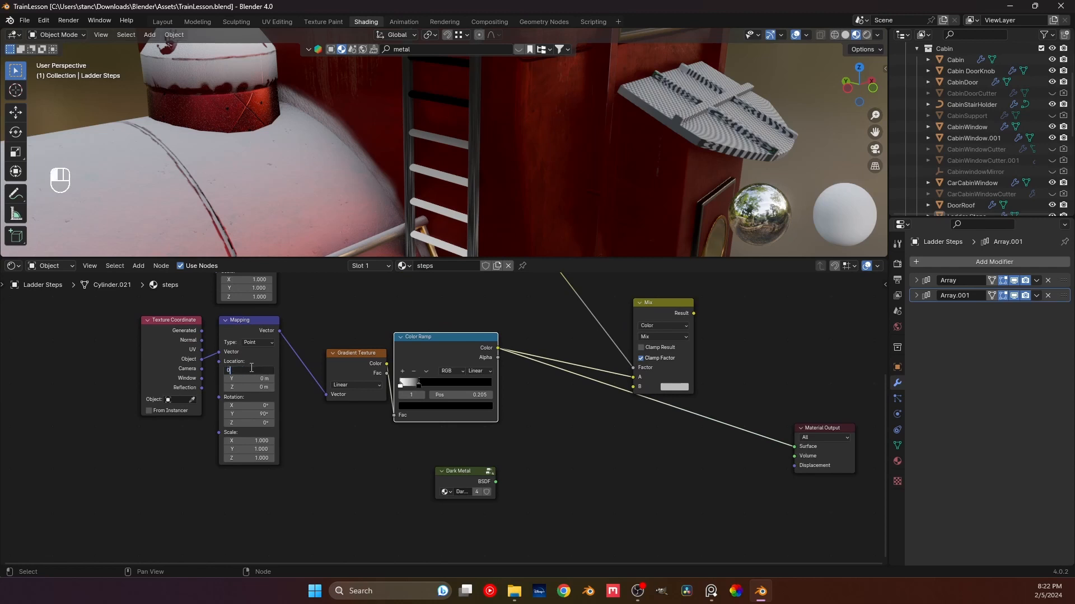
key(Return)
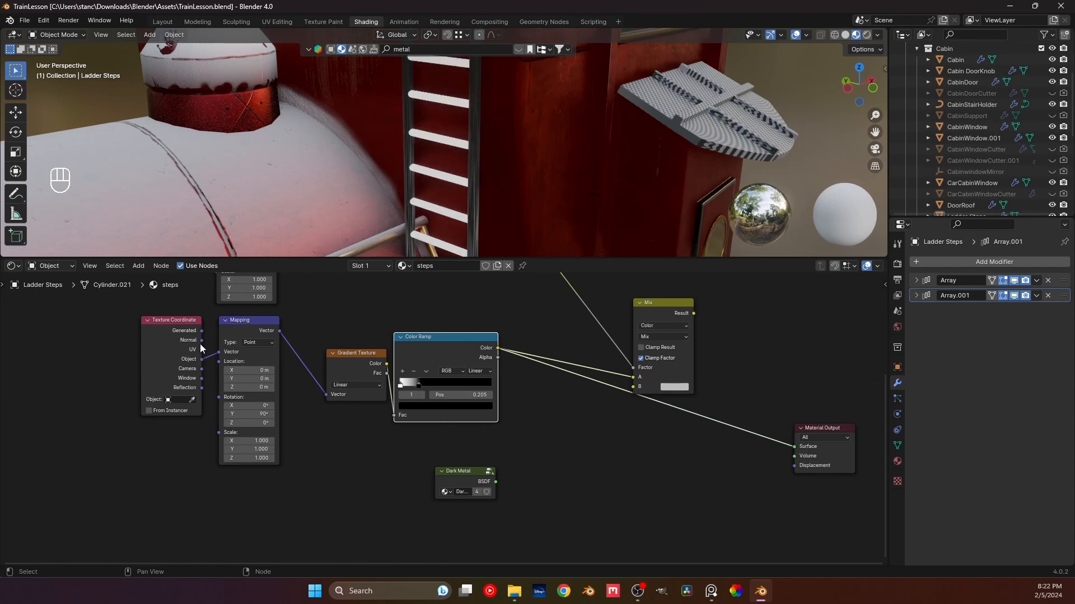
- Try feeding the lower Mapping node from the Texture Coordinate's UV output and check the ladder
drag(204, 356, 202, 350)
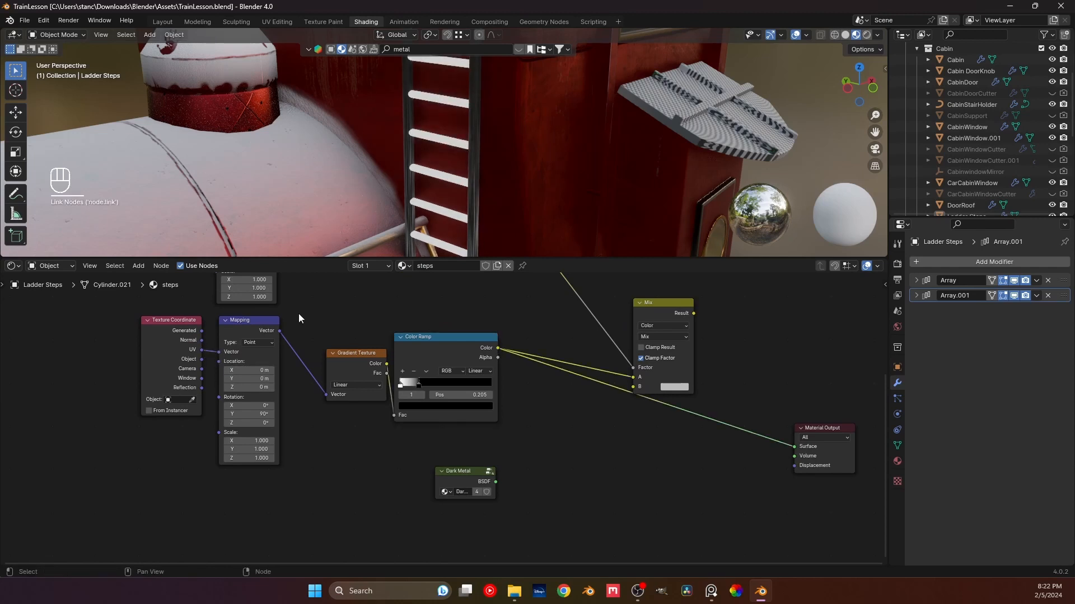
scroll(388, 186, up, 3)
scroll(395, 168, down, 5)
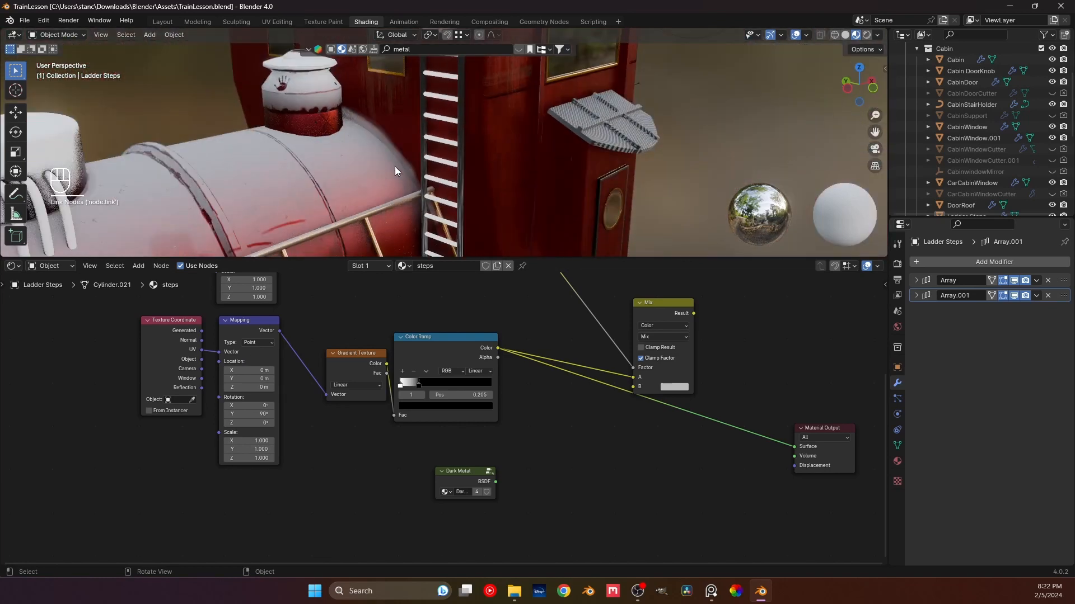
- Feed the lower Mapping node from the Texture Coordinate's Normal output and set the lower Color Ramp's black stop to about 0.782
drag(202, 340, 220, 354)
key(Escape)
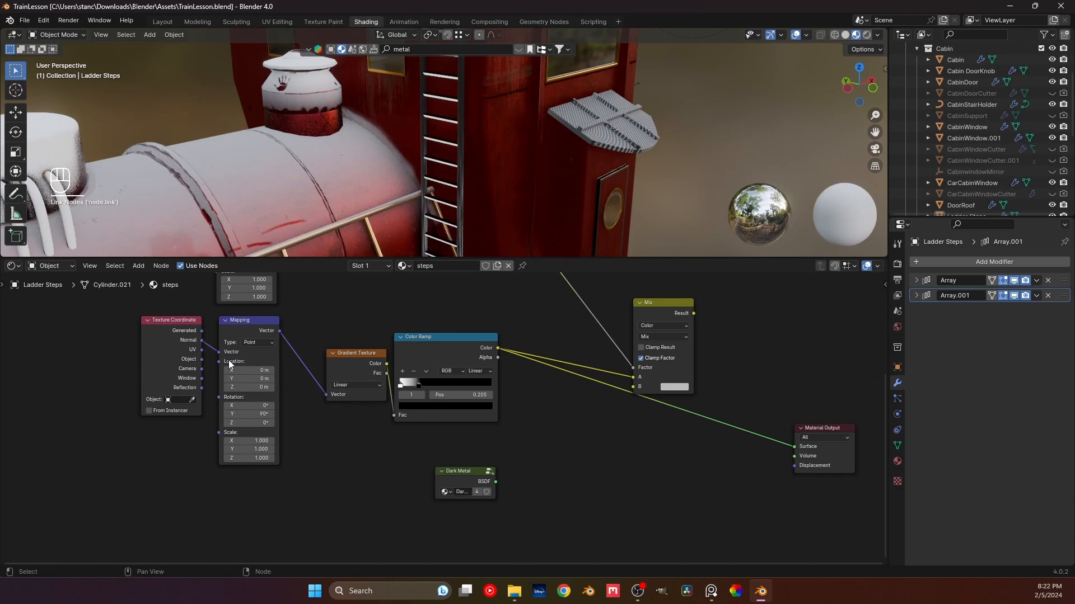
scroll(433, 201, up, 3)
middle_drag(434, 200, 476, 224)
drag(419, 382, 512, 388)
mouse_move(467, 241)
middle_down()
mouse_move(452, 220)
mouse_move(441, 223)
middle_up()
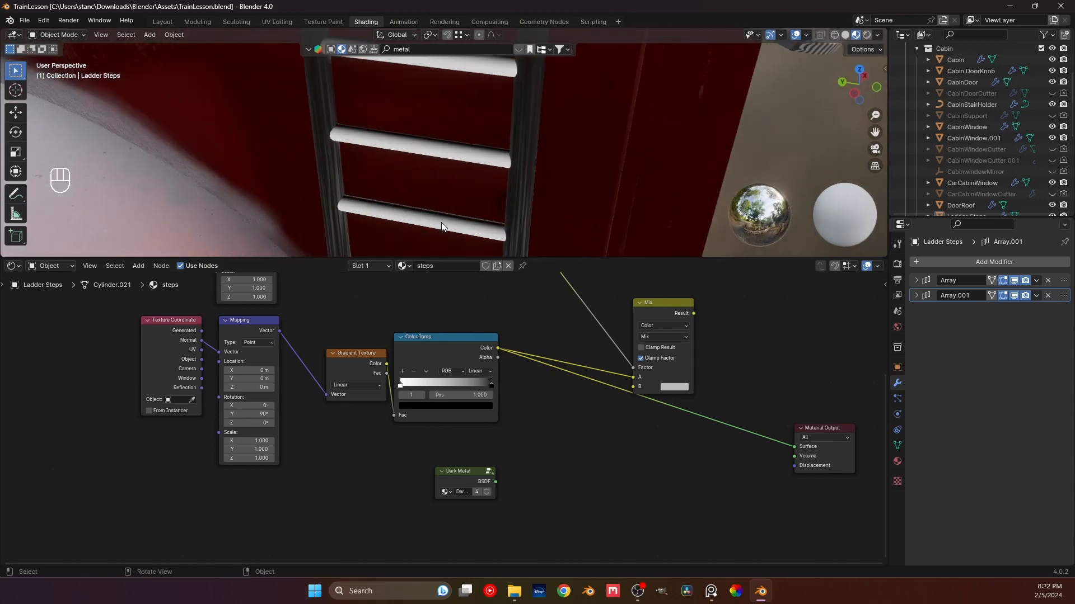
mouse_move(482, 385)
mouse_down()
mouse_move(446, 385)
mouse_move(465, 386)
mouse_up()
middle_drag(425, 238, 415, 166)
scroll(461, 363, down, 5)
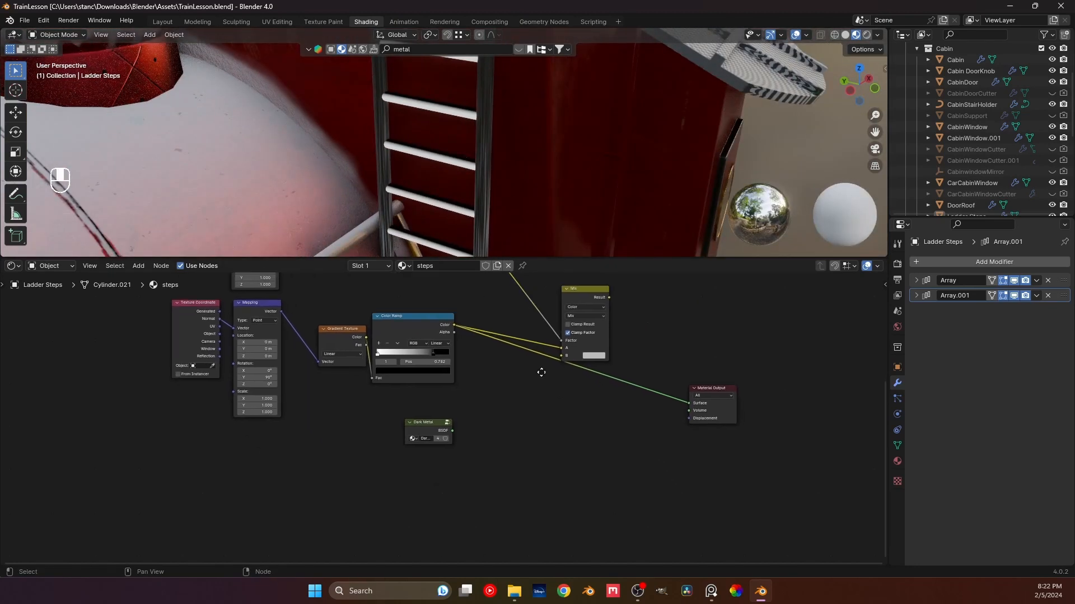
- Move the lower gradient node chain up and away from the Mix node to free space beneath it
drag(440, 411, 273, 286)
drag(426, 320, 393, 289)
click(472, 420)
scroll(486, 410, up, 5)
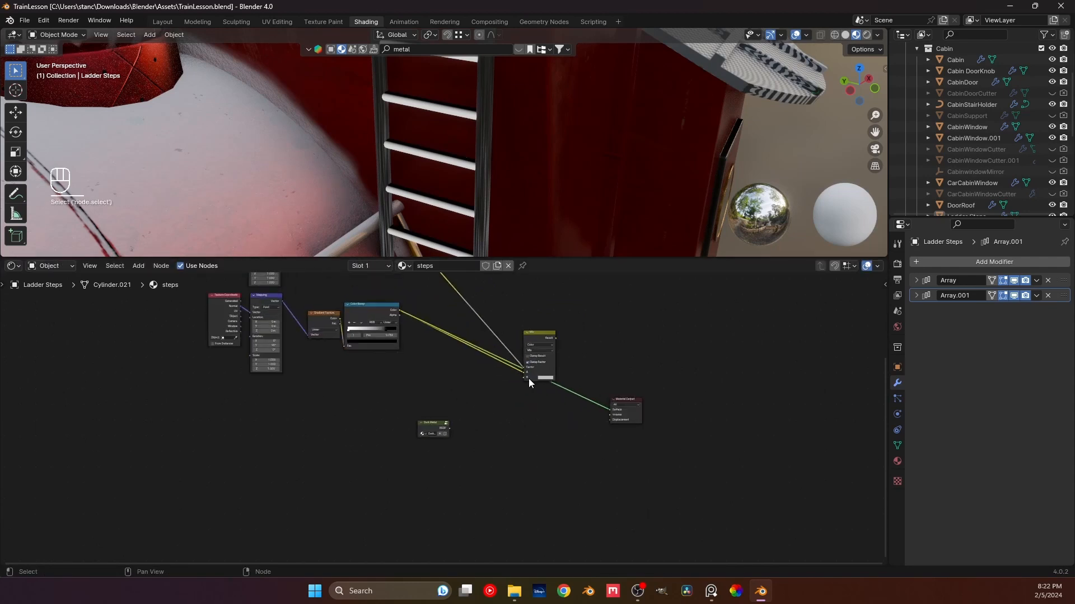
- Add a Noise Texture linked to the Mix node's B input, with its own Texture Coordinate and Mapping nodes
drag(526, 378, 409, 390)
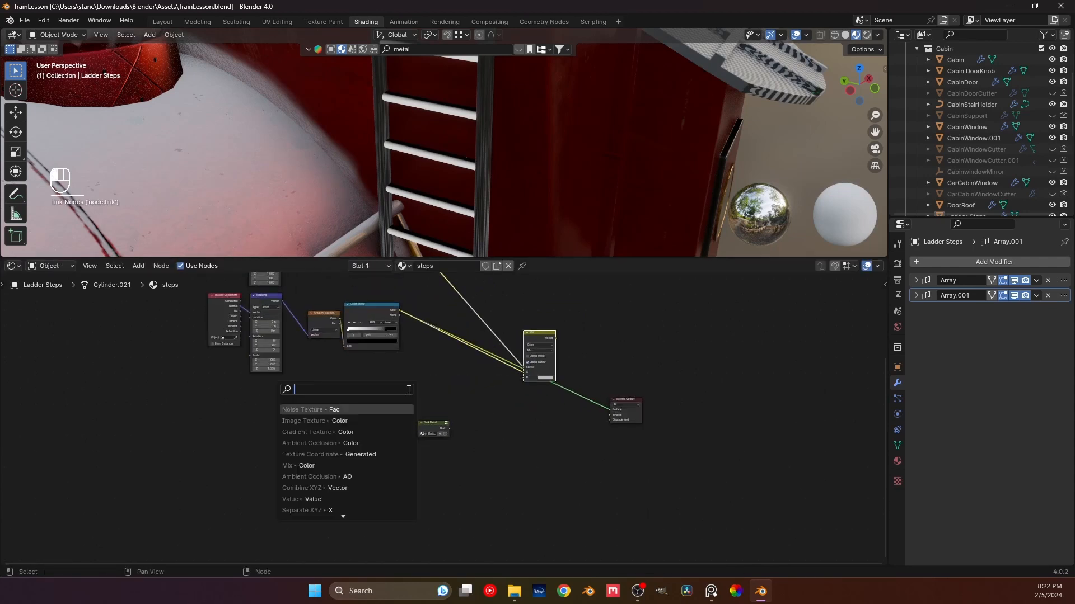
text(noise)
key(Return)
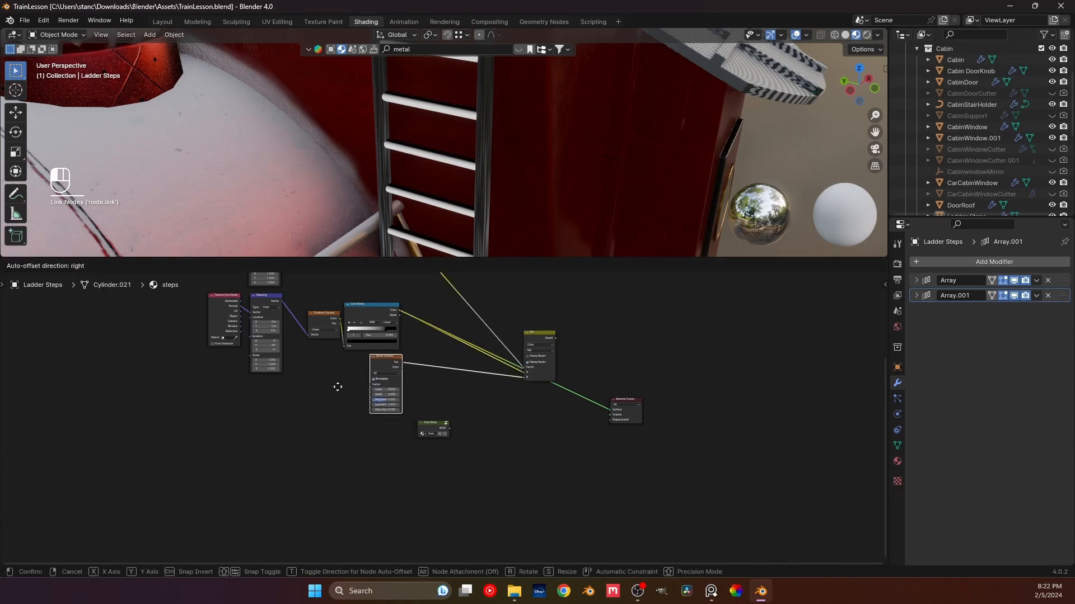
click(333, 401)
key(ctrl+t)
- Duplicate the lower gradient's Color Ramp and insert the copy between the Noise Texture and the Mix node's B input
click(371, 314)
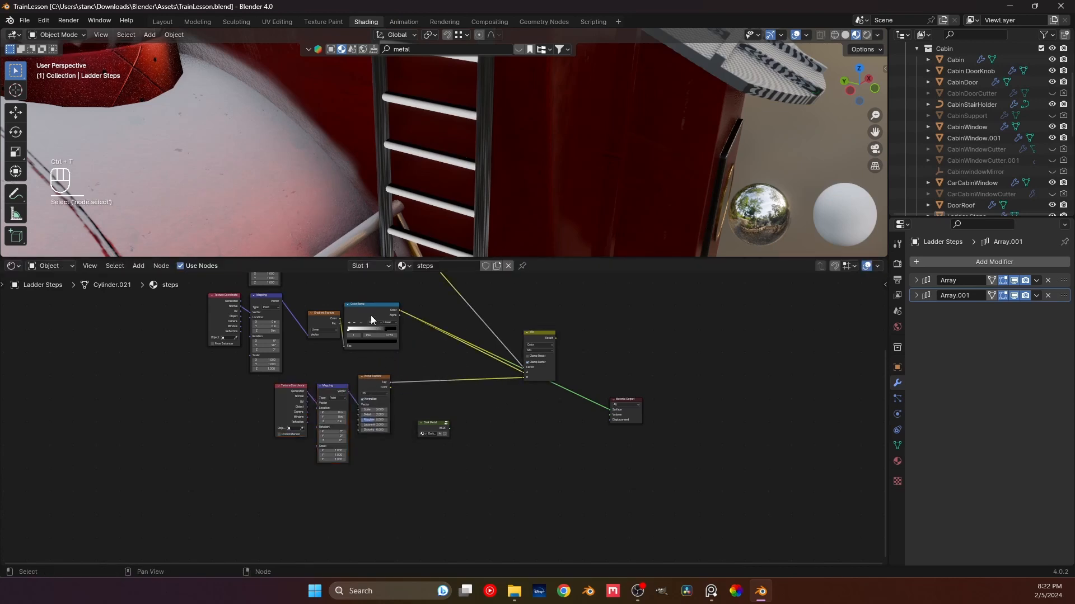
key(shift+f)
key(shift+d)
click(458, 395)
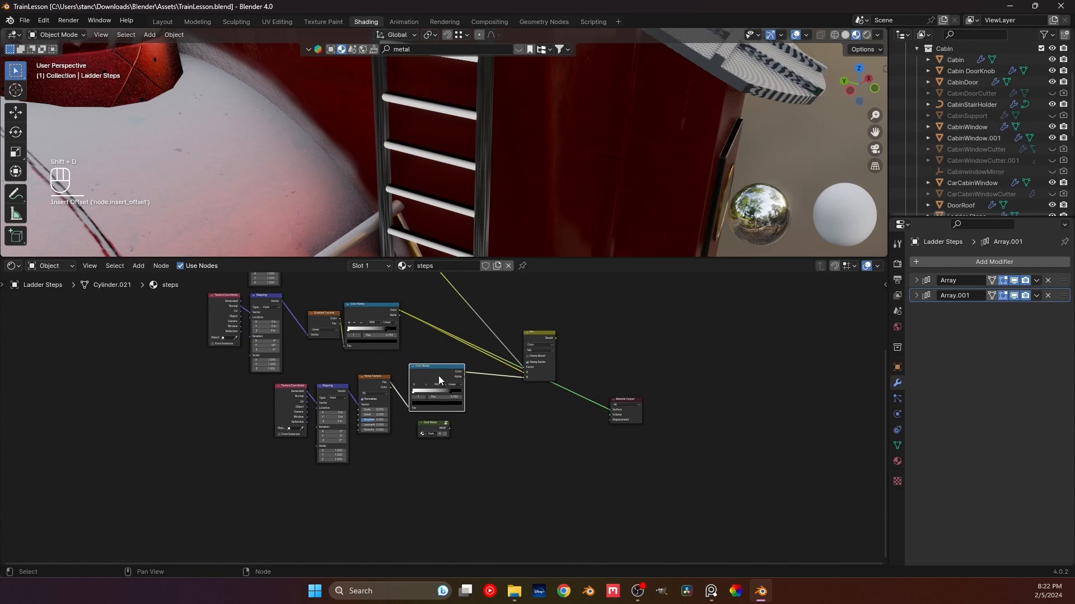
drag(458, 391, 458, 381)
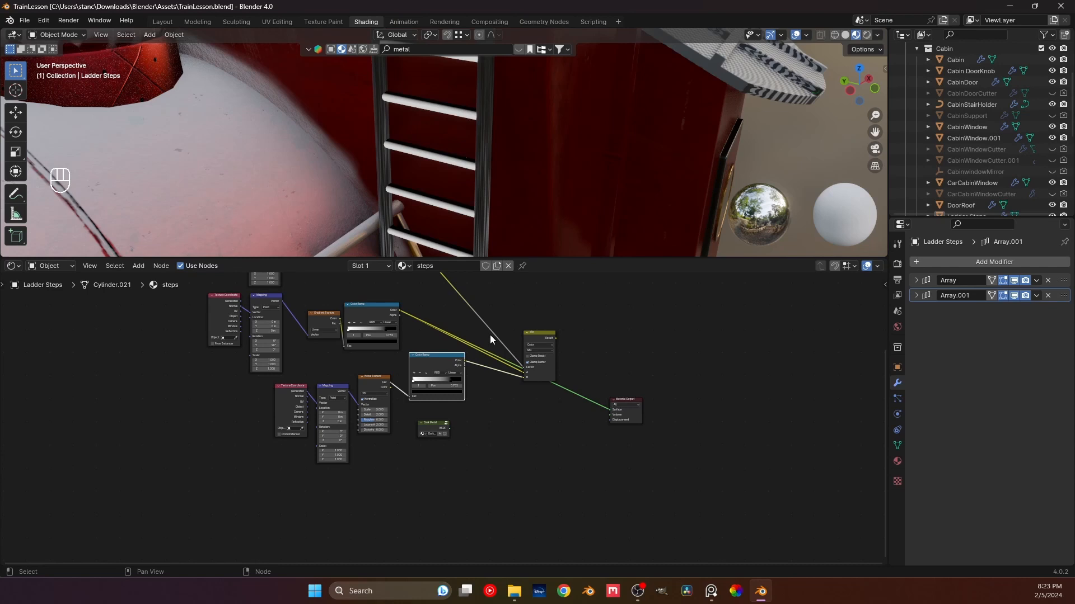
- Preview the noise Color Ramp on the ladder steps and select its white stop
scroll(497, 201, down, 5)
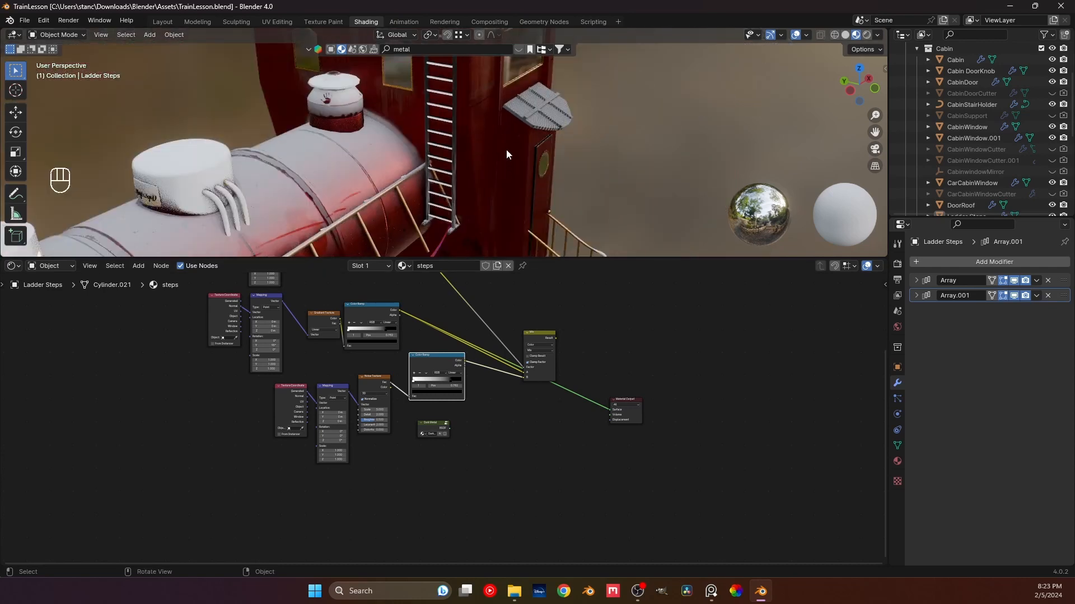
middle_drag(505, 123, 480, 163)
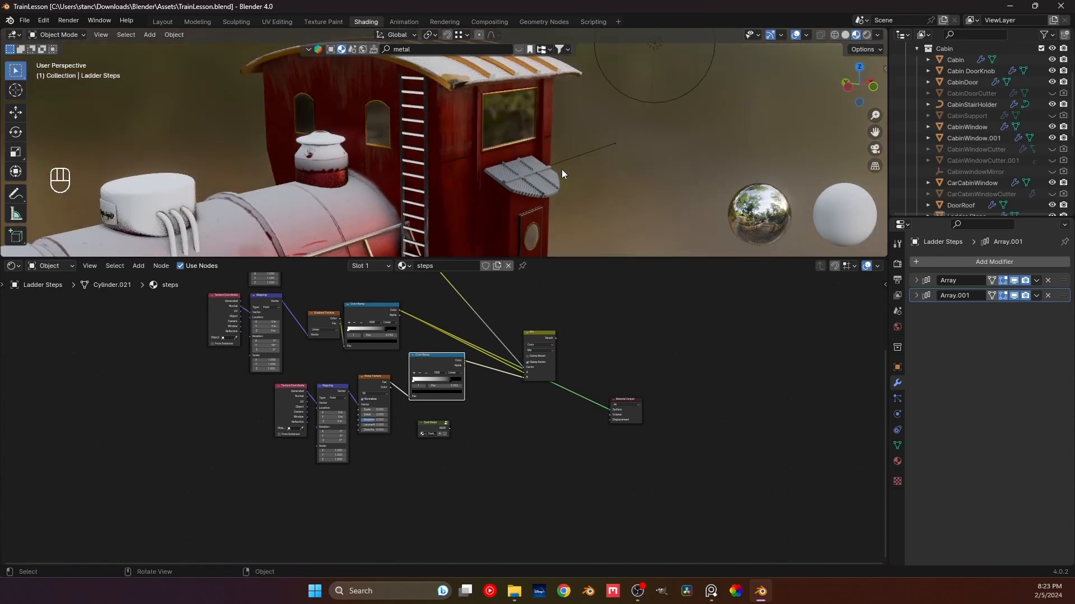
scroll(464, 172, up, 8)
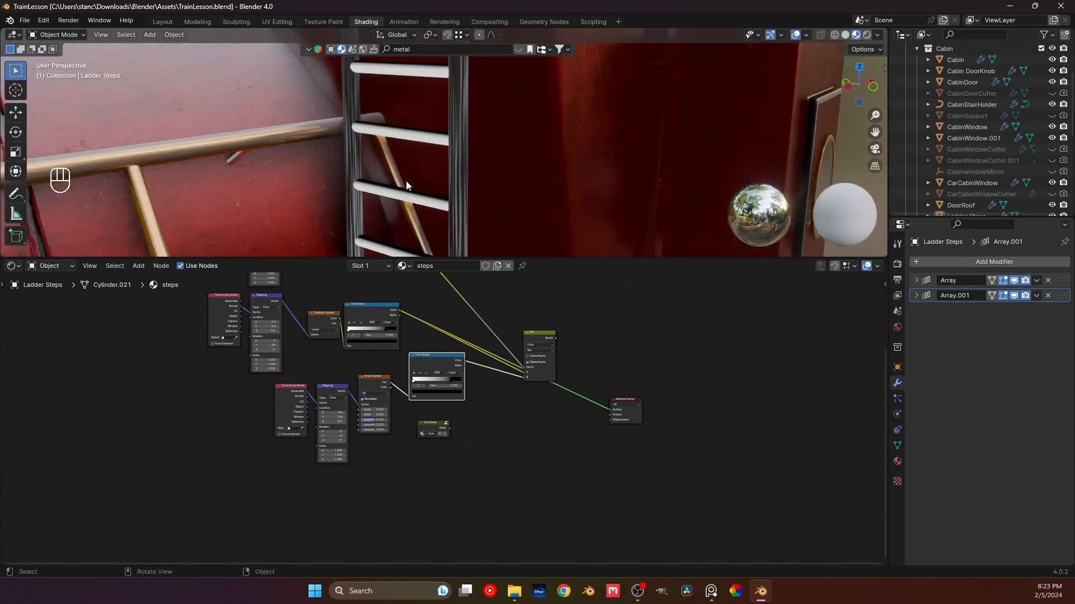
scroll(392, 339, up, 3)
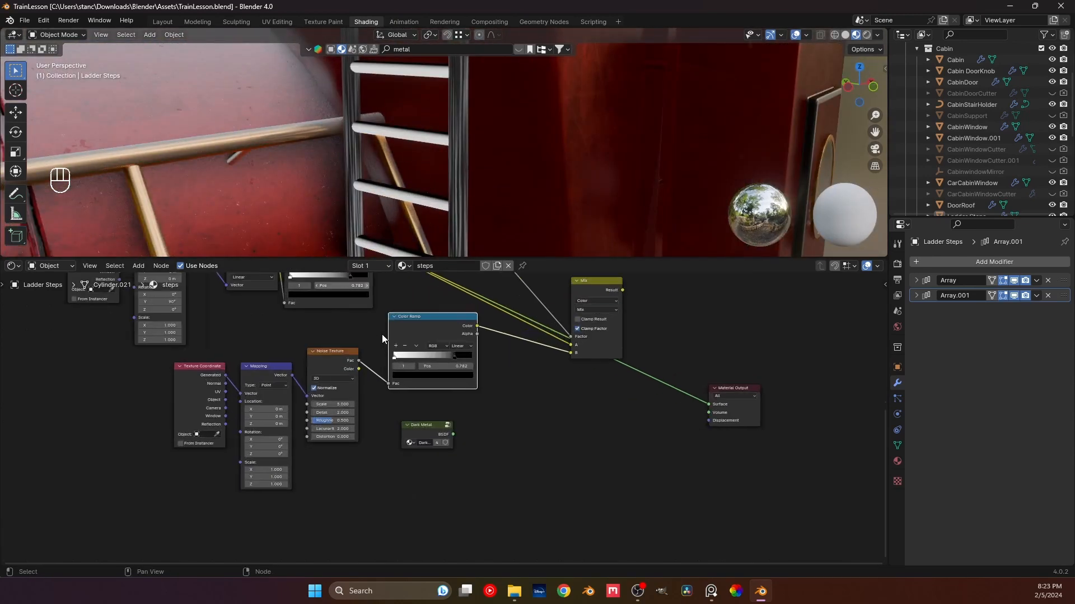
click(381, 325)
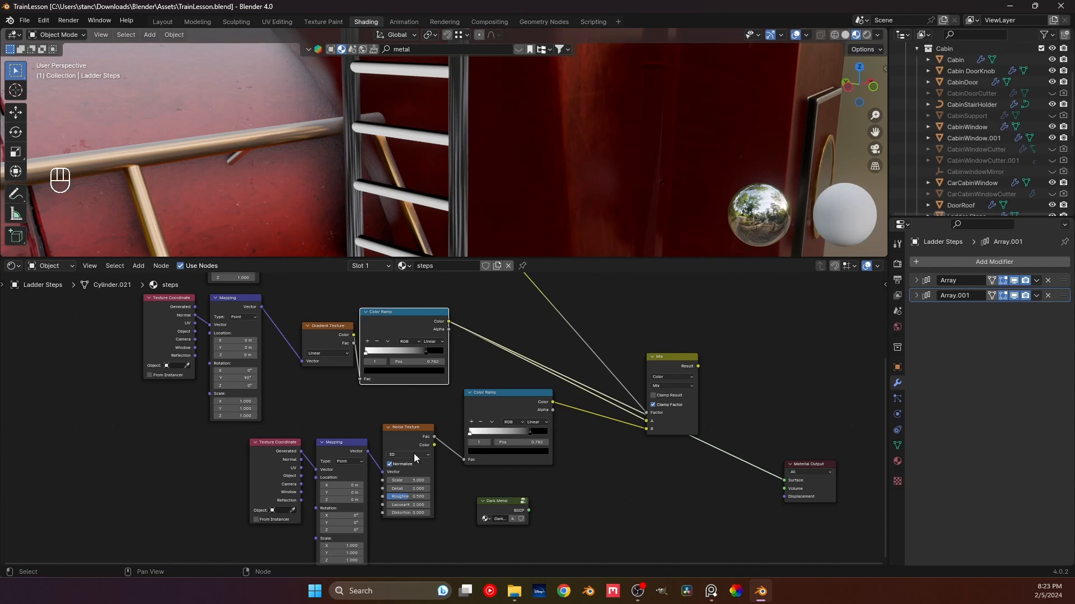
ctrl+shift+click(515, 403)
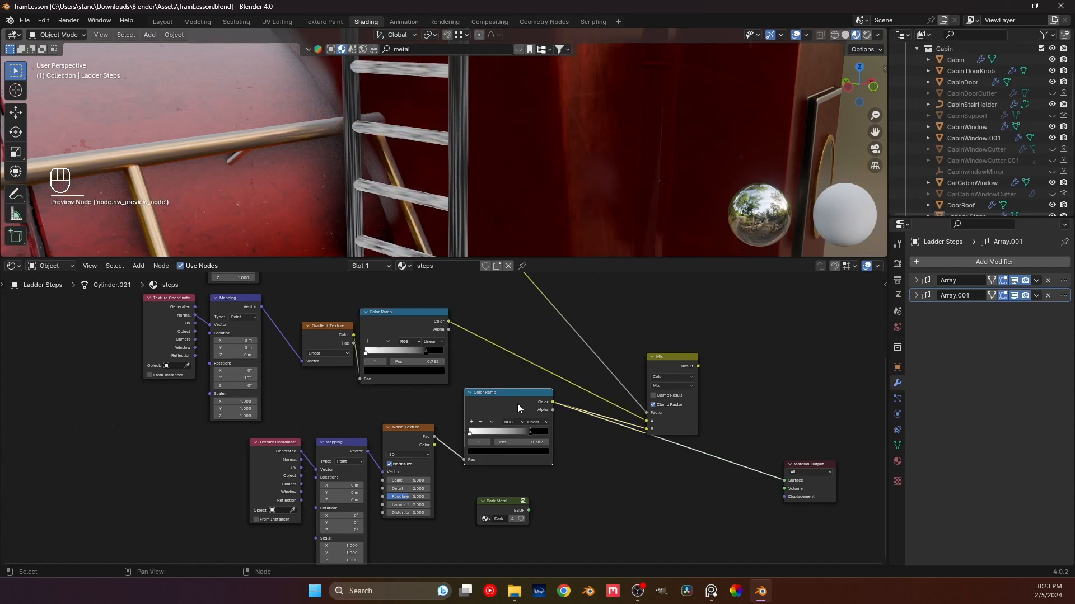
scroll(470, 457, up, 2)
mouse_move(488, 438)
mouse_down()
mouse_move(512, 441)
mouse_move(471, 446)
mouse_up()
scroll(383, 476, up, 2)
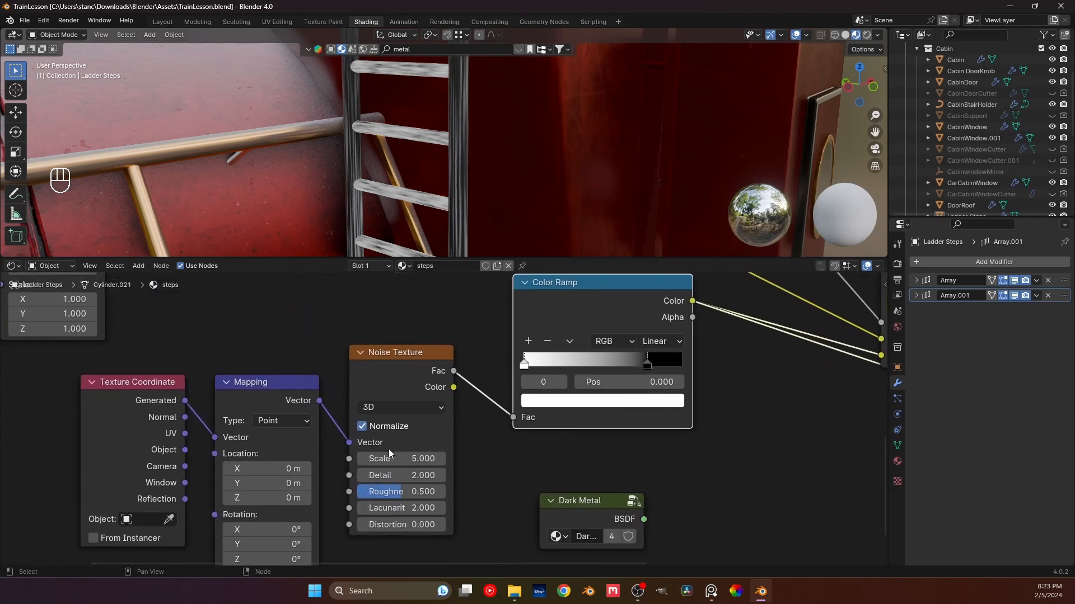
- Raise the Noise Texture's scale to about 16.2 and switch its dimensions to 4D
drag(389, 459, 431, 458)
scroll(376, 204, up, 2)
middle_drag(375, 202, 387, 240)
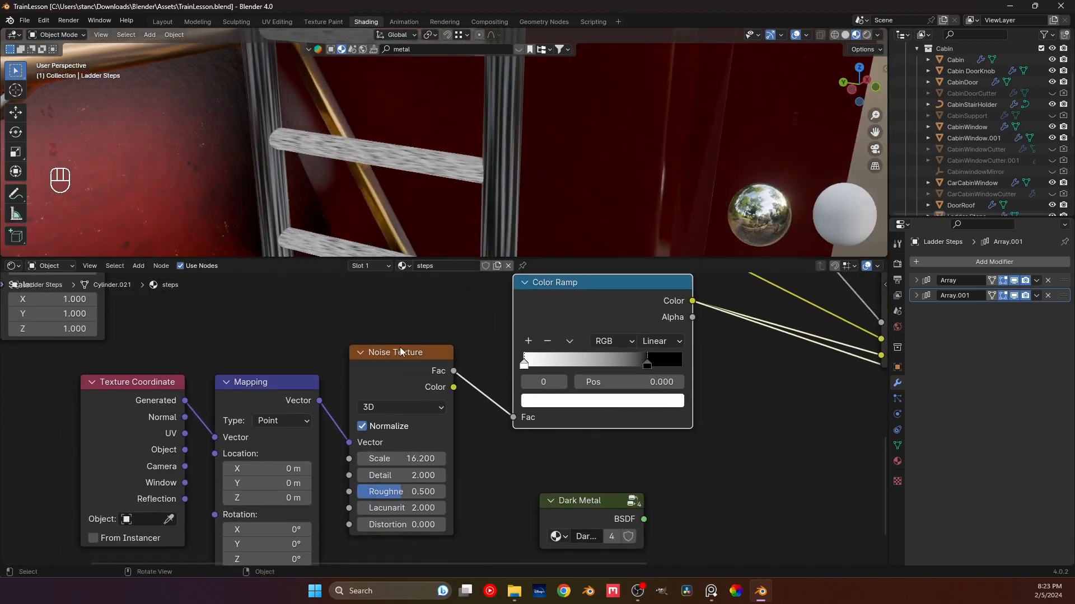
click(402, 408)
click(381, 491)
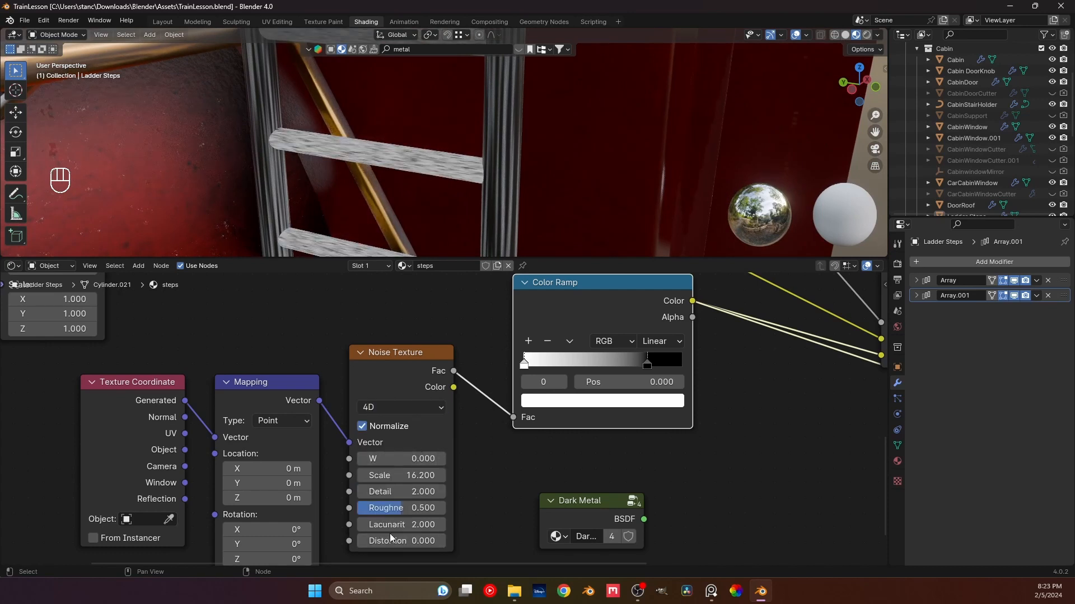
drag(401, 525, 429, 525)
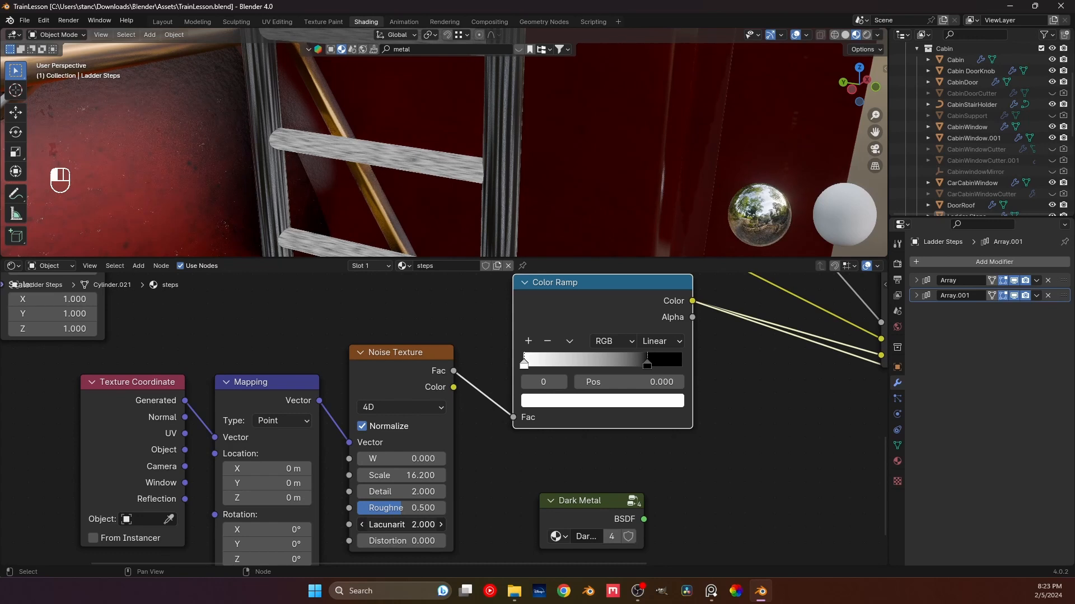
click(386, 525)
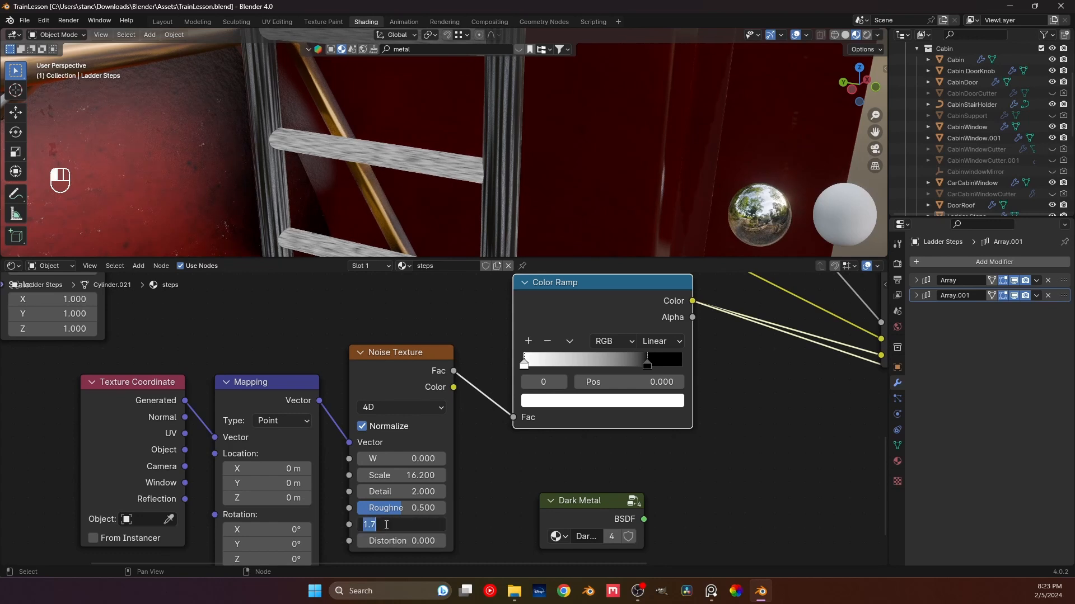
key(Escape)
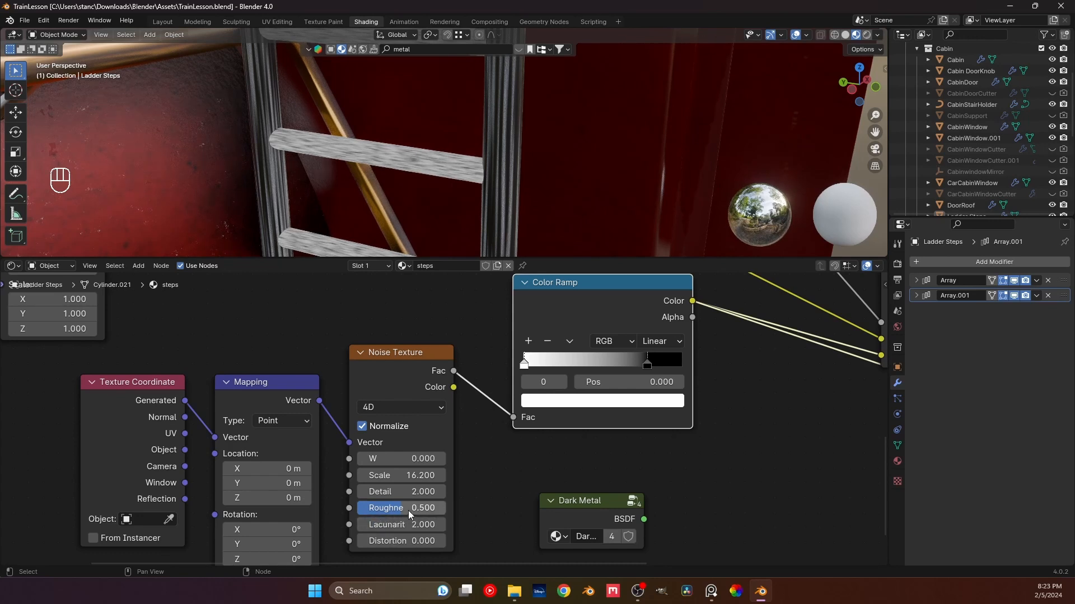
- Set the Noise Texture's roughness to 0.75
click(408, 509)
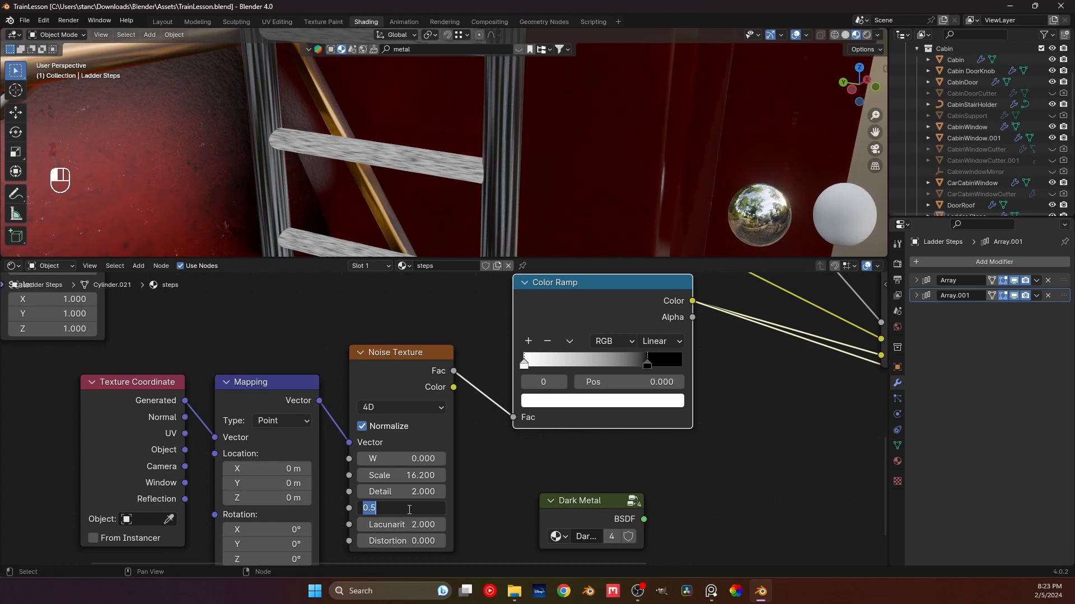
text(75)
key(Return)
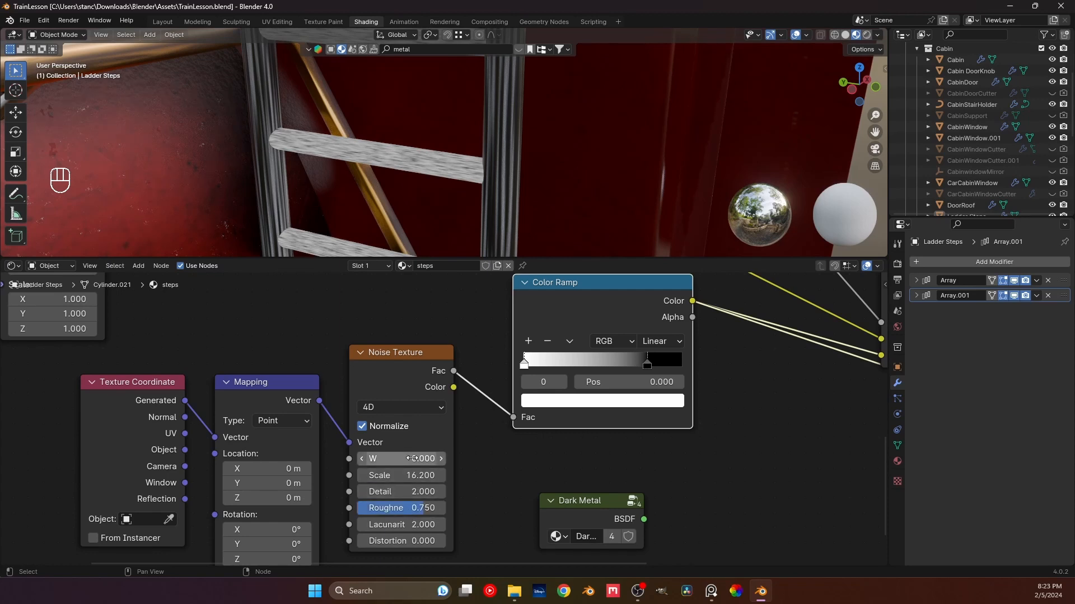
- Set the noise scale to 20 and tighten its Color Ramp, moving the white stop inward and the black stop to about 0.491
mouse_move(381, 477)
mouse_down()
mouse_move(357, 477)
mouse_move(396, 476)
mouse_up()
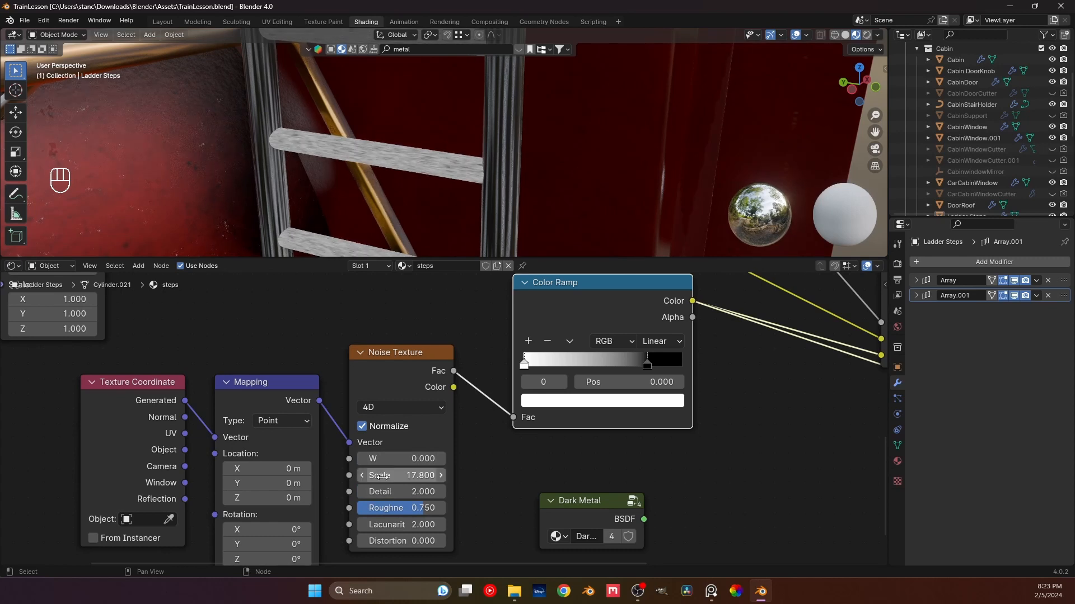
click(380, 477)
text(20)
key(Return)
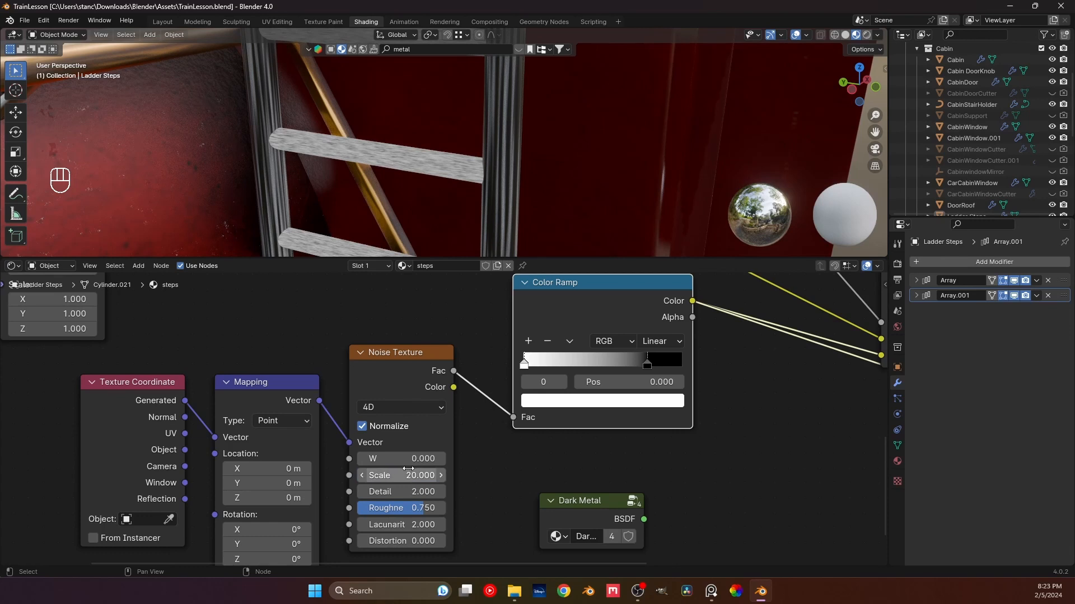
drag(558, 363, 596, 373)
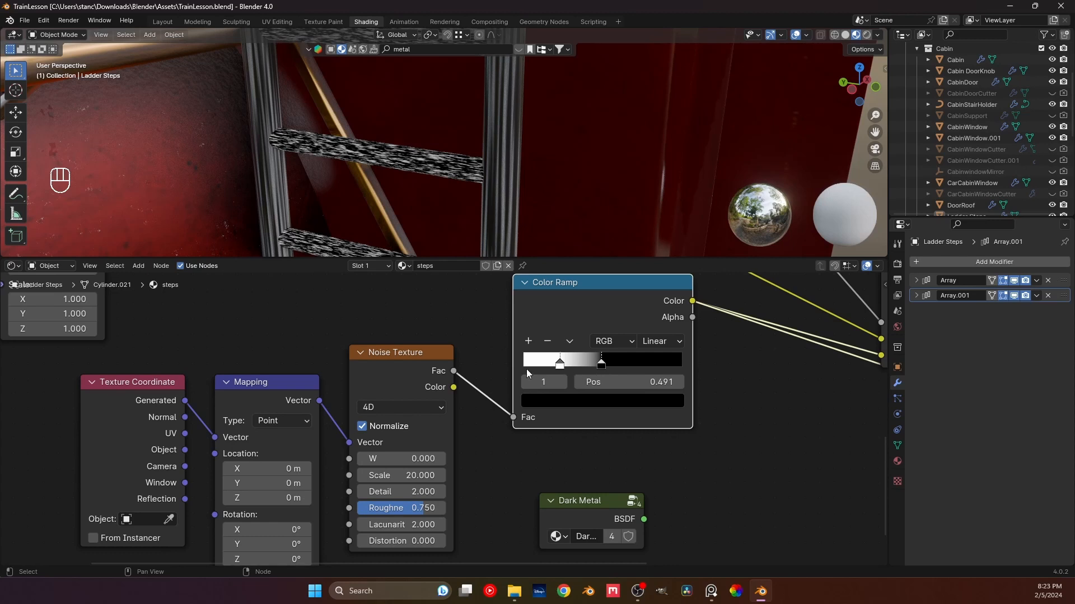
- Set the Noise Texture's scale to 15 and its detail to 4.5
click(401, 475)
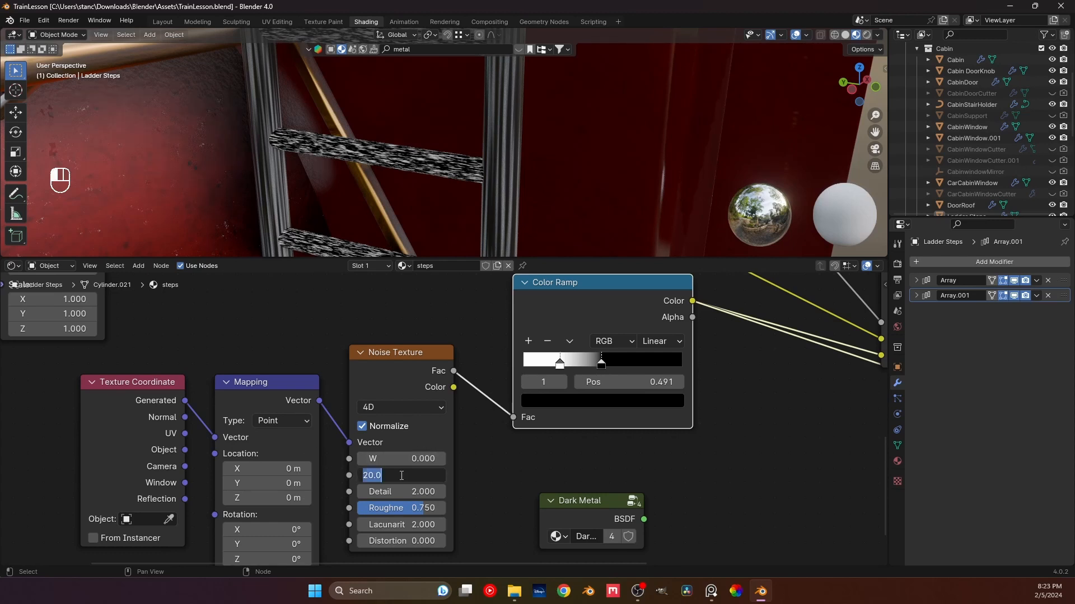
text(15)
key(Return)
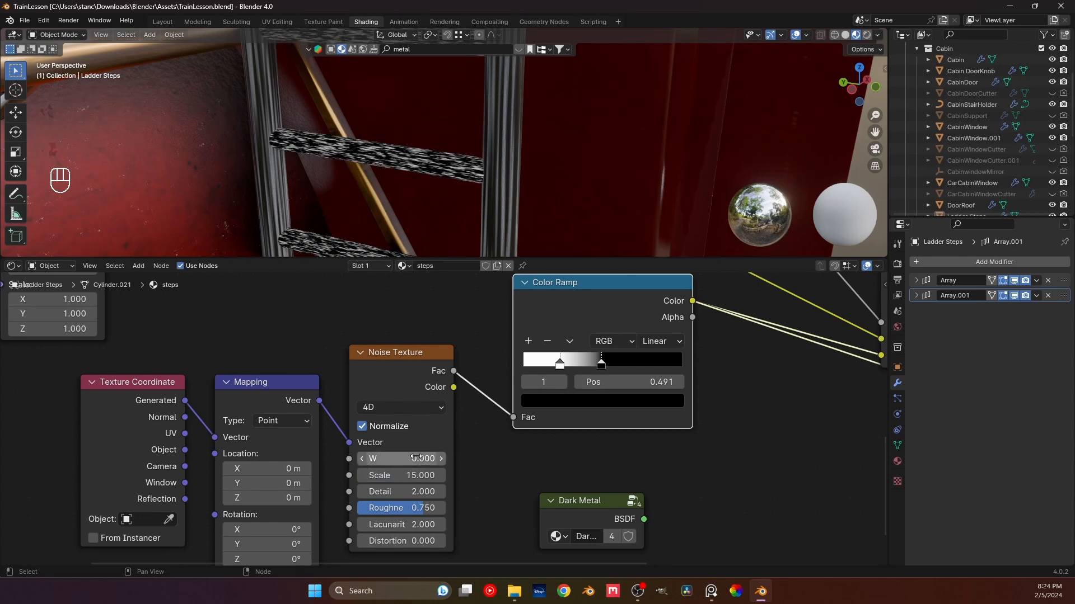
click(395, 492)
text(4.5)
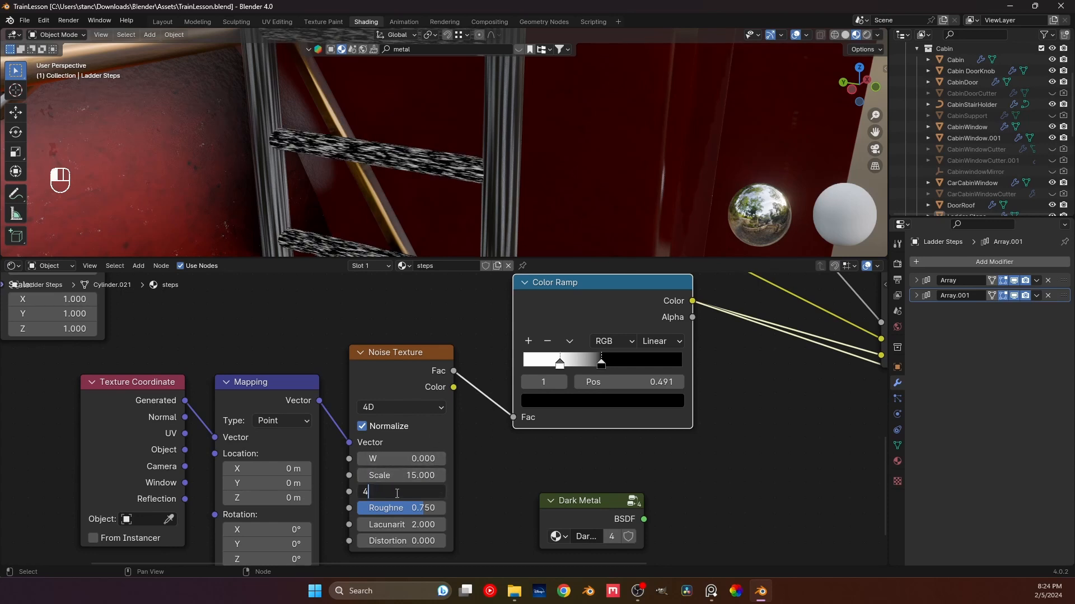
key(Return)
- Move the Material Output node farther from the Mix node and add a Mix Shader node before it
scroll(569, 378, down, 6)
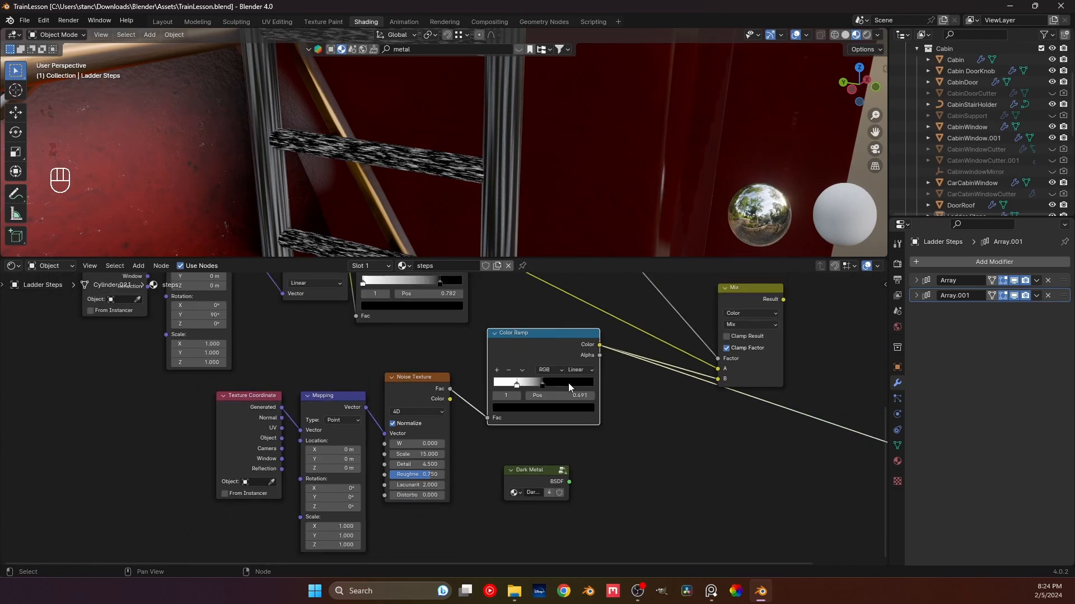
middle_drag(618, 456, 469, 439)
click(535, 416)
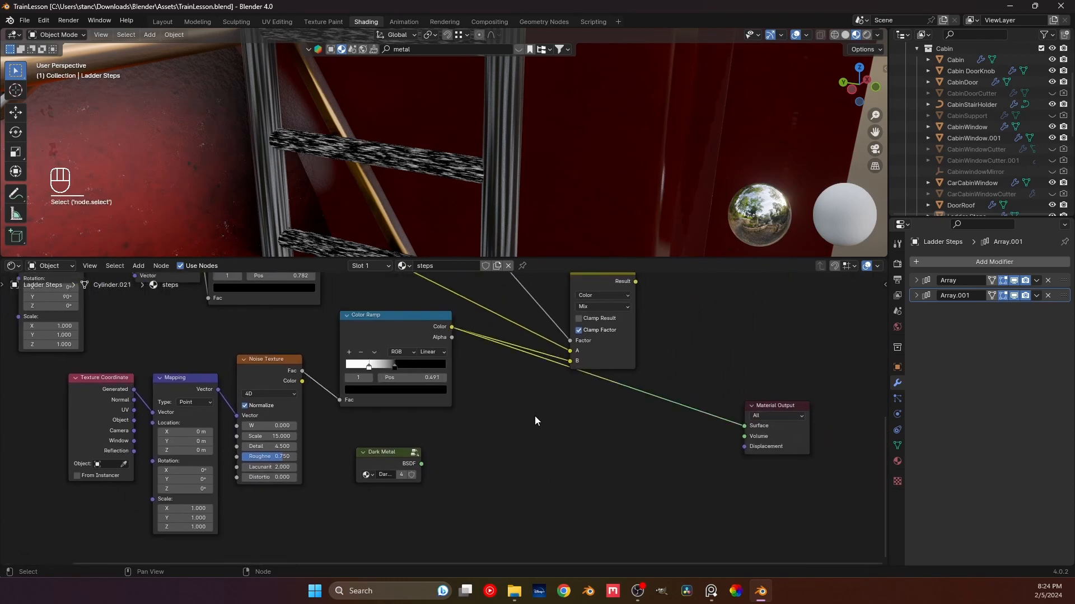
middle_drag(535, 415, 436, 402)
scroll(486, 362, down, 5)
drag(573, 412, 659, 421)
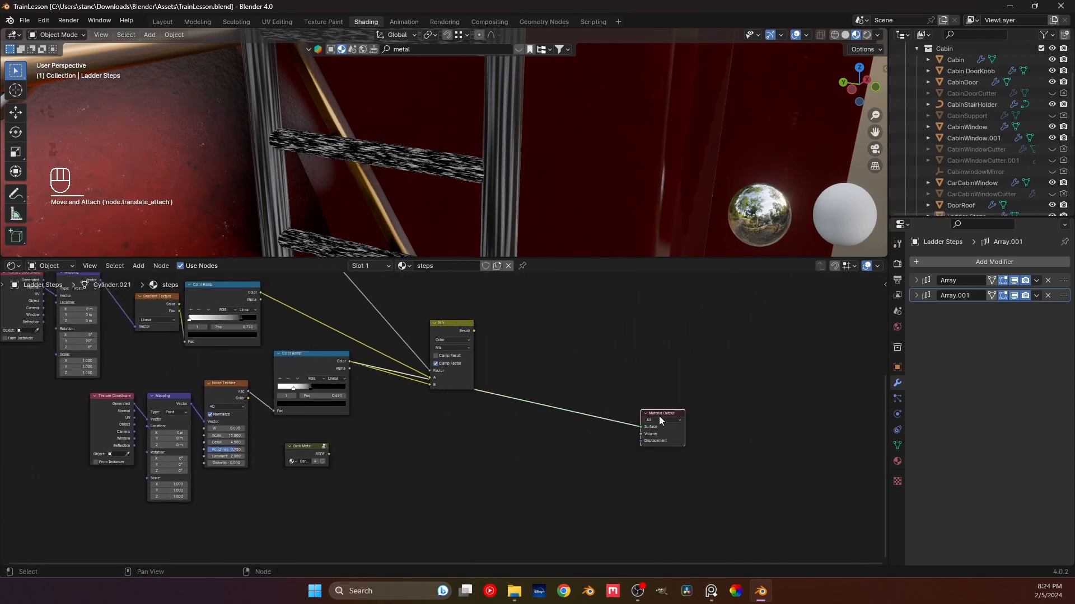
key(shift+a)
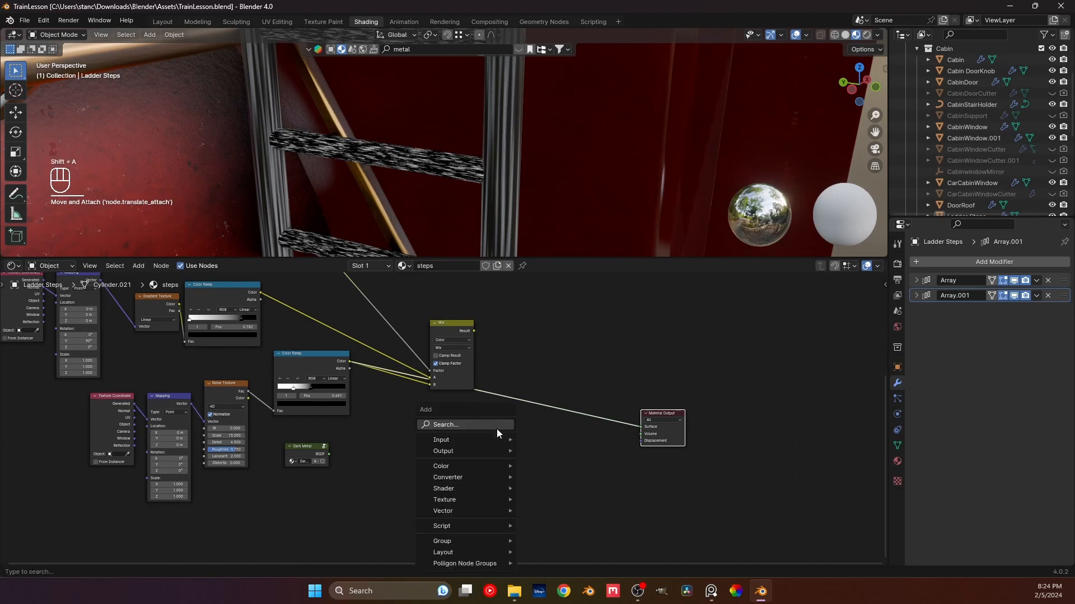
click(496, 429)
click(547, 472)
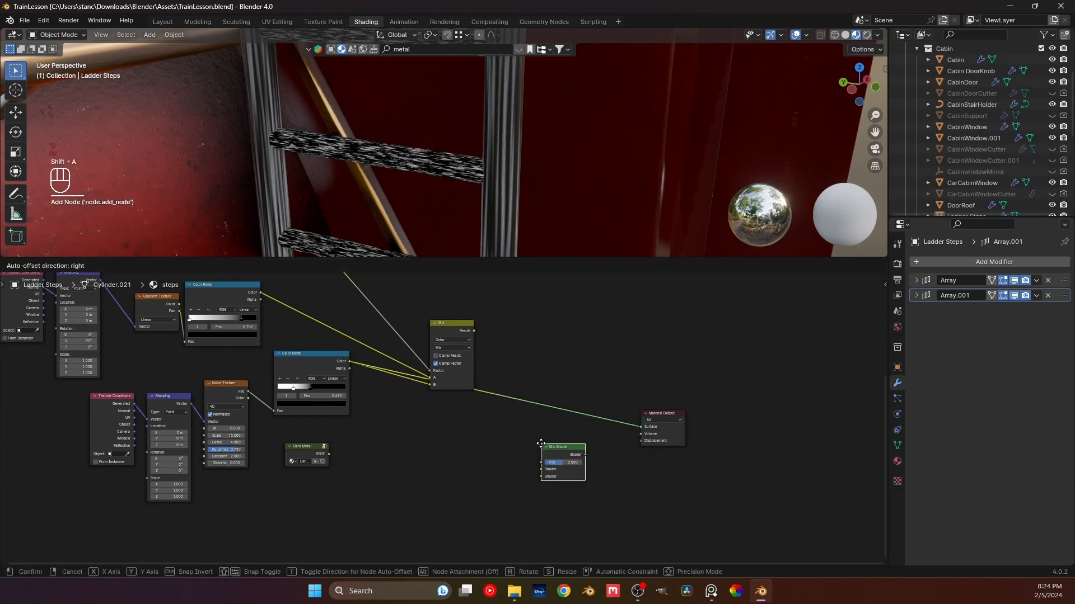
click(512, 439)
- Preview the color Mix node's result on the ladder steps and set its blend mode to Multiply
drag(470, 331, 480, 353)
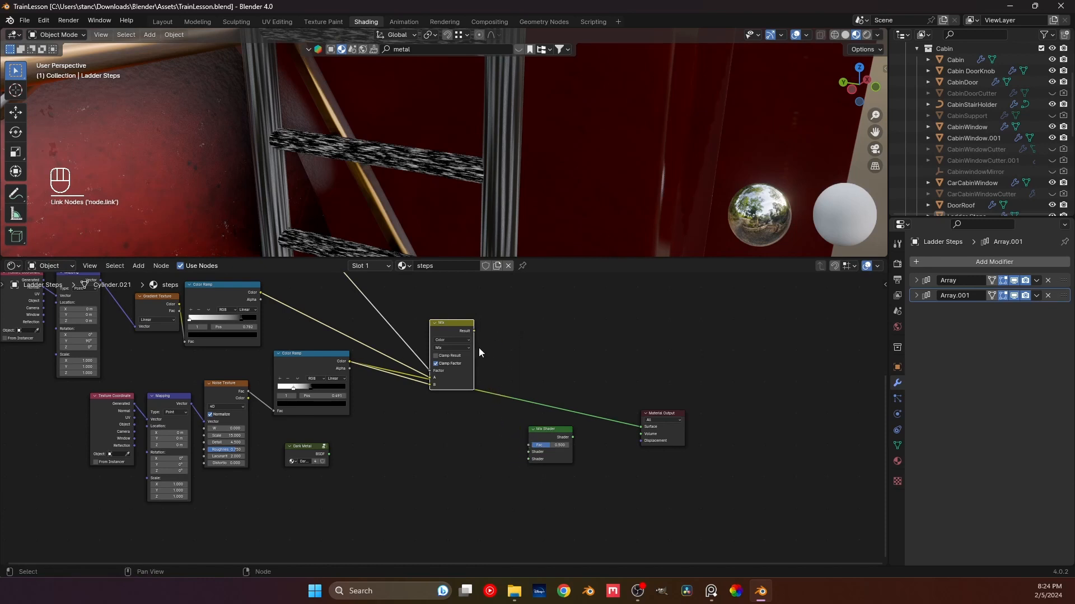
ctrl+shift+click(447, 324)
mouse_move(392, 150)
middle_down()
mouse_move(378, 164)
mouse_move(403, 120)
mouse_move(404, 138)
middle_up()
scroll(378, 163, up, 3)
scroll(420, 334, up, 1)
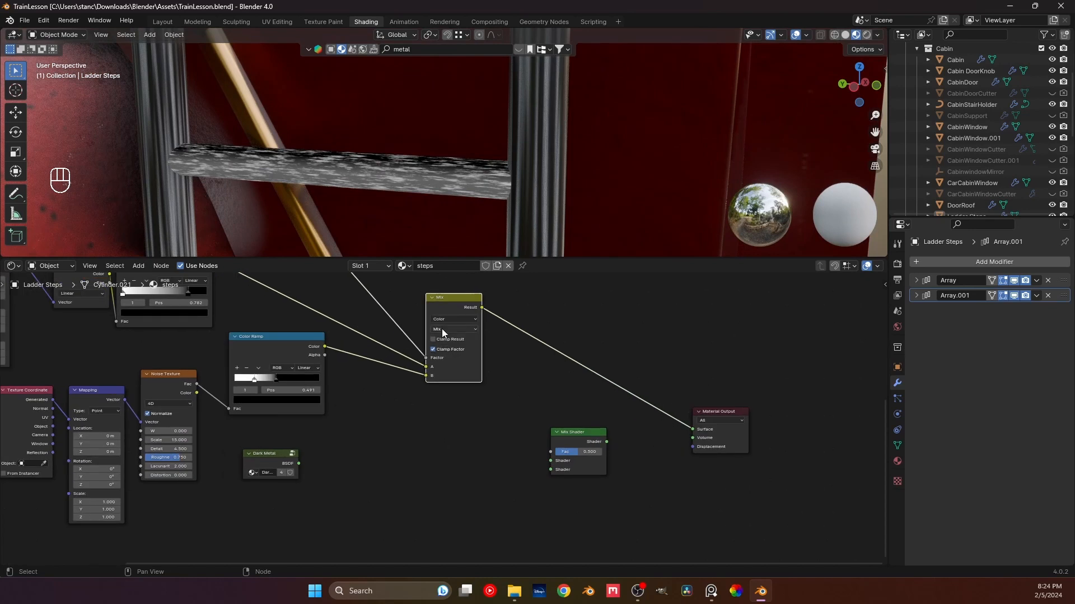
click(442, 329)
click(448, 369)
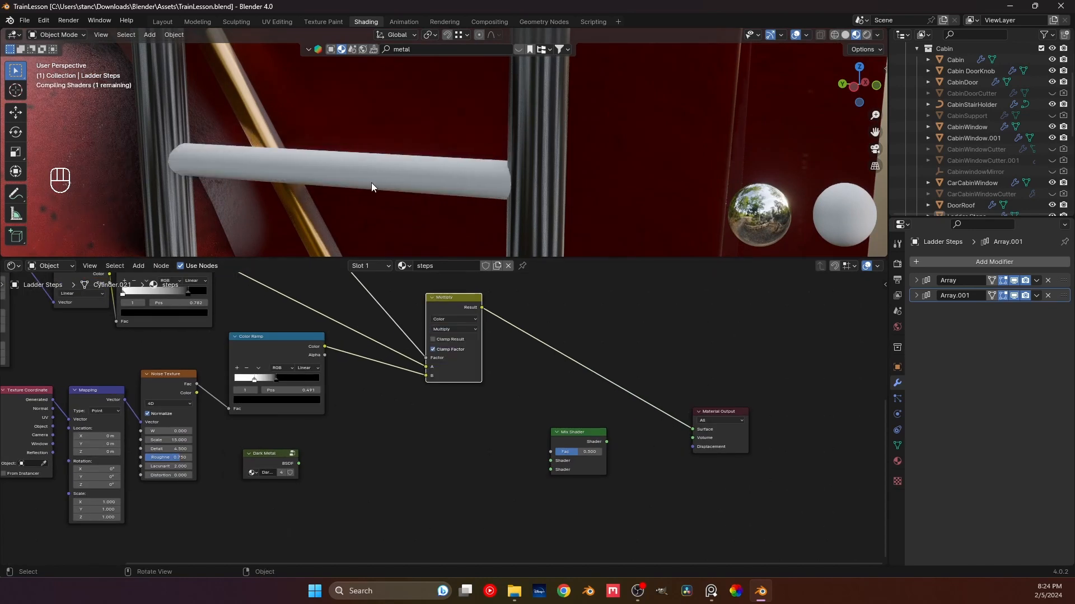
- Try feeding the noise ramp into A and the gradient ramp into B of the Multiply node, and restore the original links
middle_drag(368, 180, 348, 183)
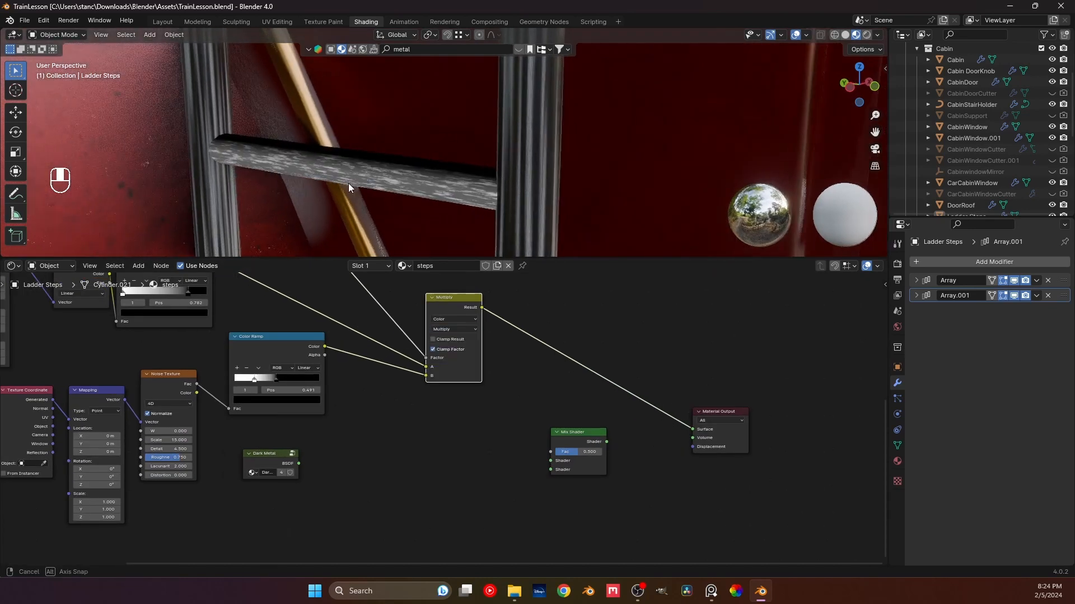
drag(424, 375, 425, 367)
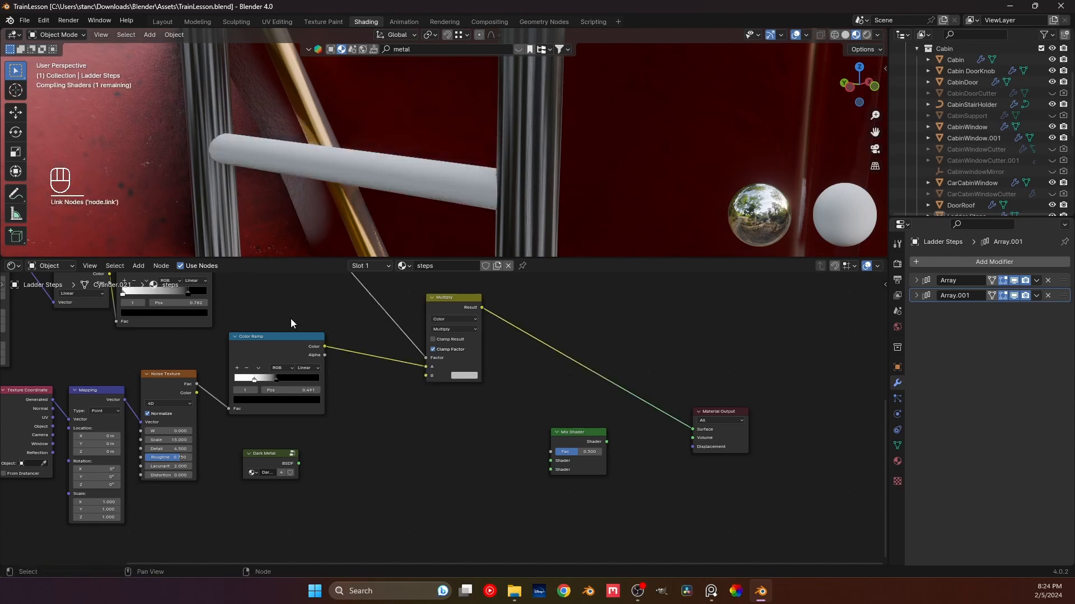
middle_drag(251, 282, 275, 332)
mouse_move(241, 308)
mouse_down()
mouse_move(367, 362)
mouse_move(455, 423)
mouse_up()
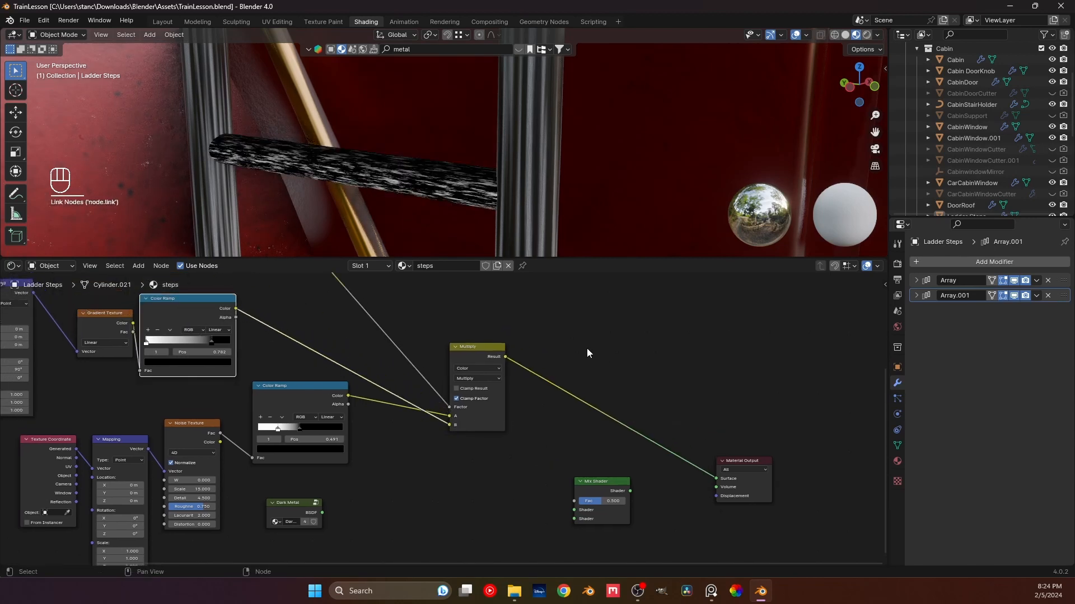
middle_drag(463, 220, 419, 131)
scroll(425, 198, down, 5)
scroll(421, 167, up, 3)
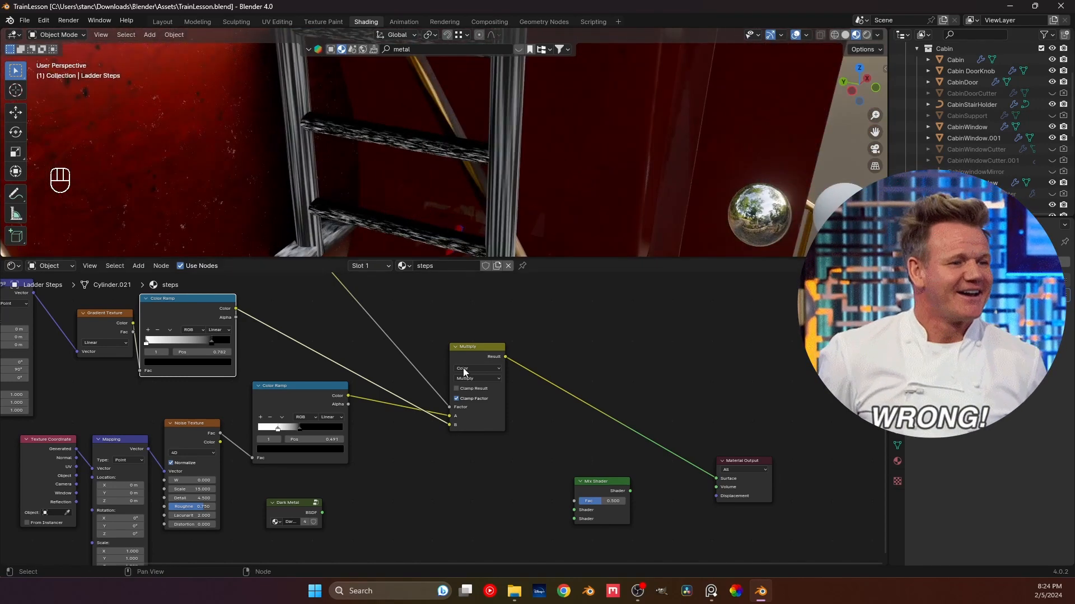
mouse_move(450, 425)
mouse_down()
mouse_move(342, 395)
mouse_move(450, 424)
mouse_up()
- Examine the multiplied mask on the ladder steps along the full height of the ladder
shift+middle_drag(464, 120, 452, 196)
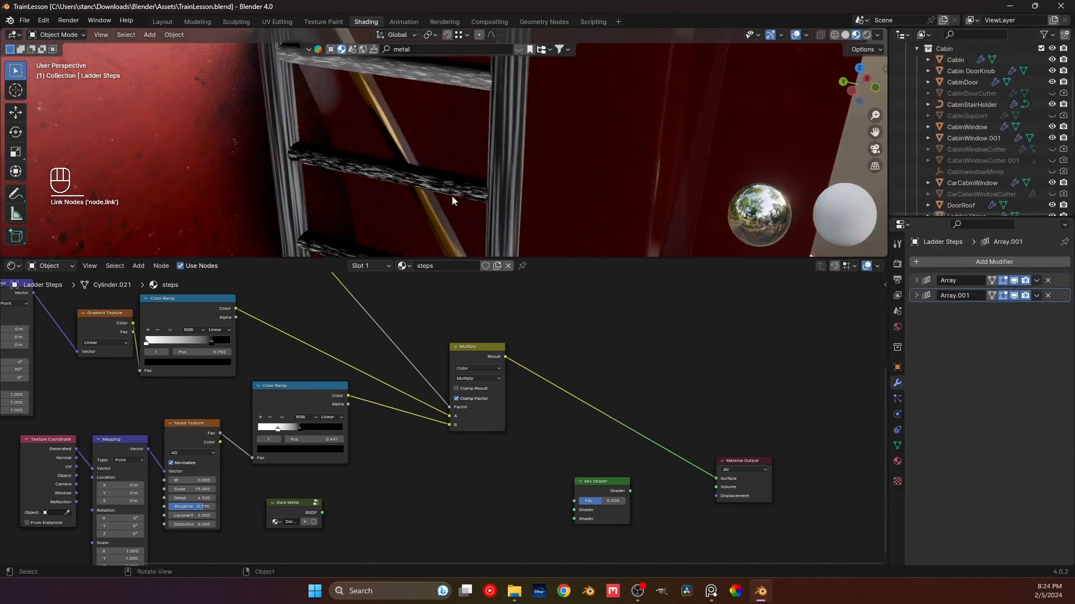
scroll(452, 196, down, 4)
shift+middle_drag(468, 122, 452, 223)
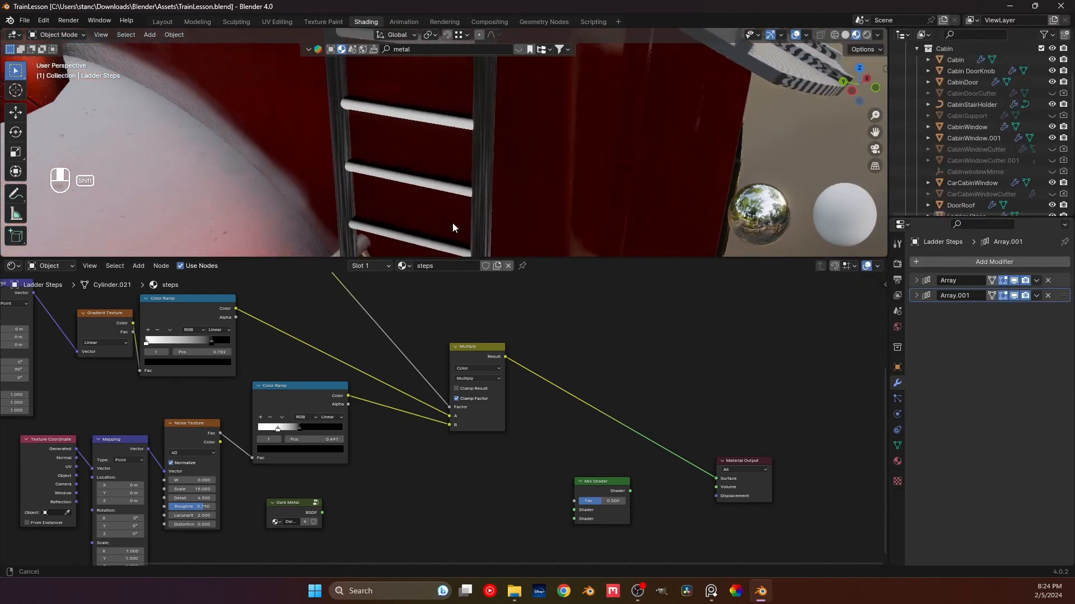
shift+middle_drag(450, 182, 425, 156)
scroll(426, 156, down, 2)
shift+middle_drag(426, 117, 437, 214)
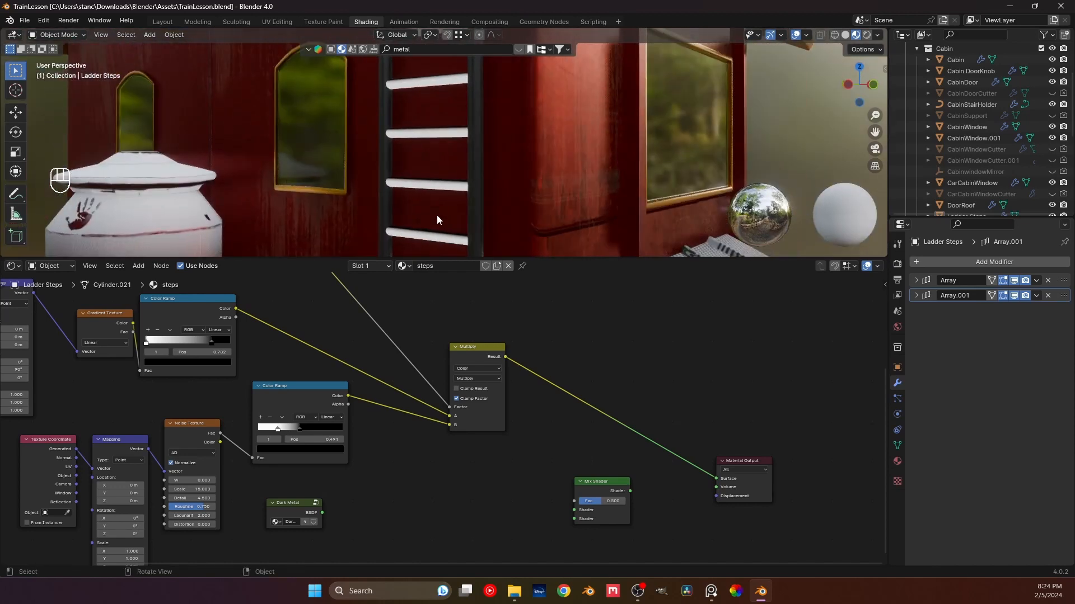
shift+middle_drag(438, 153, 427, 176)
scroll(427, 179, down, 5)
shift+middle_drag(435, 230, 447, 185)
scroll(449, 93, up, 2)
middle_drag(444, 129, 425, 170)
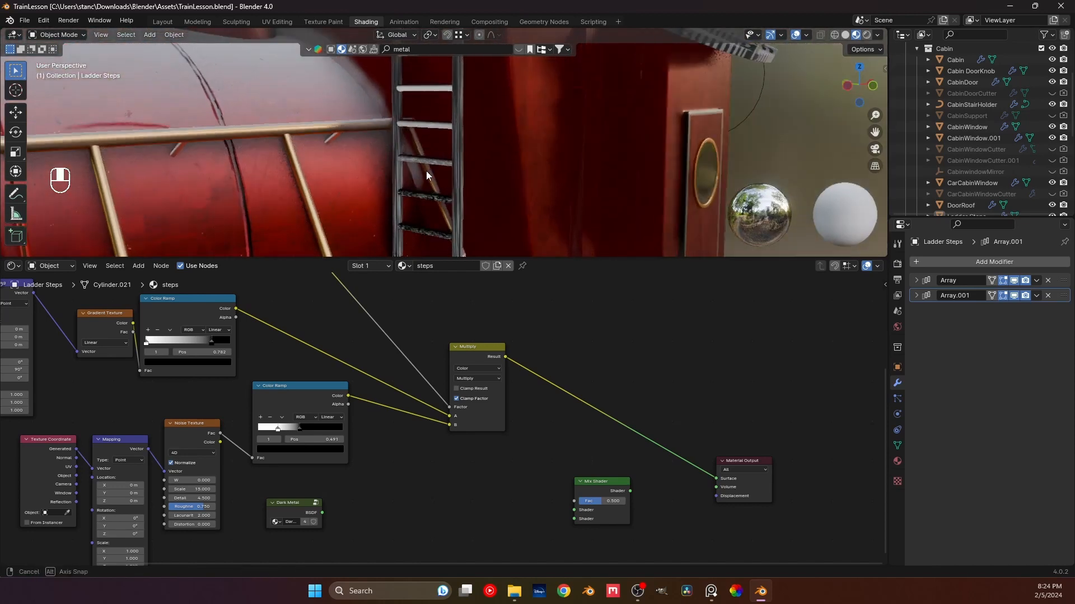
scroll(431, 176, up, 5)
scroll(448, 419, up, 1)
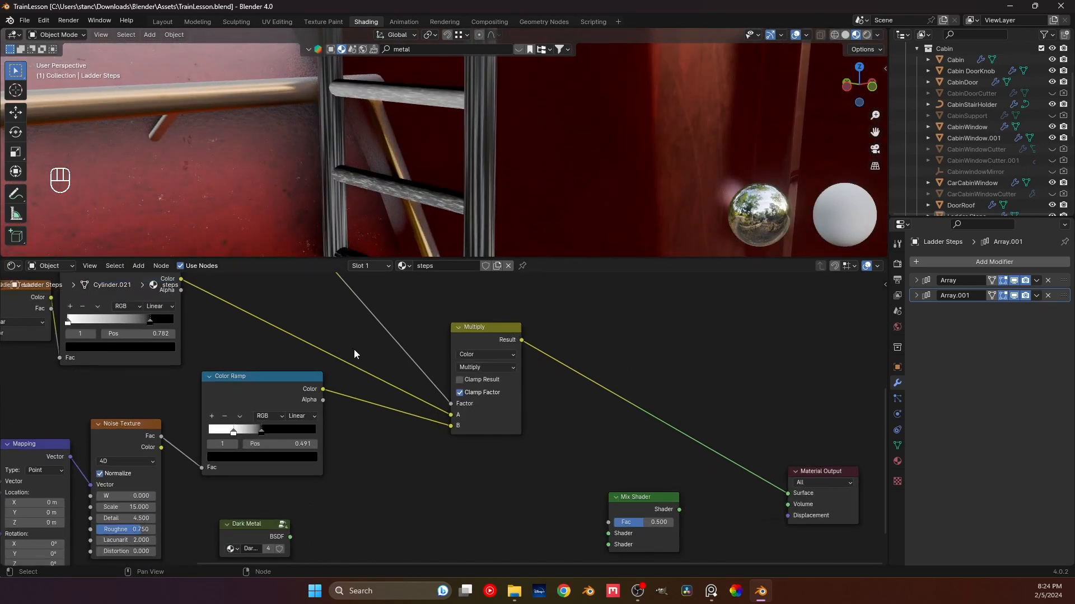
- Adjust the gradient Color Ramp that drives the Multiply factor, placing its white stop at 0.000
middle_drag(312, 321, 405, 503)
mouse_move(175, 315)
mouse_down()
mouse_move(209, 316)
mouse_move(170, 320)
mouse_move(178, 316)
mouse_up()
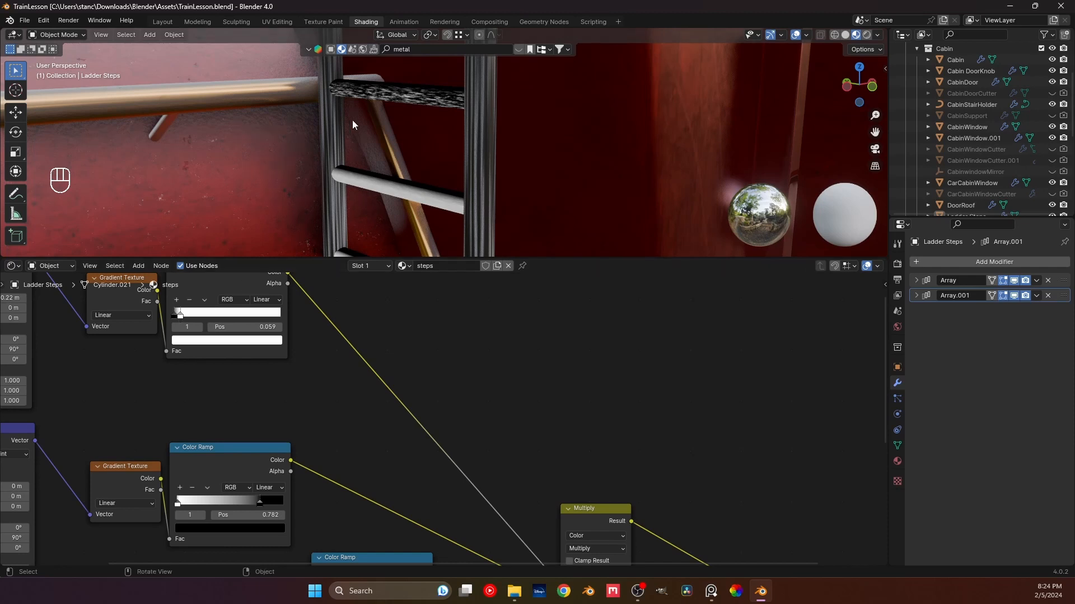
scroll(343, 139, down, 4)
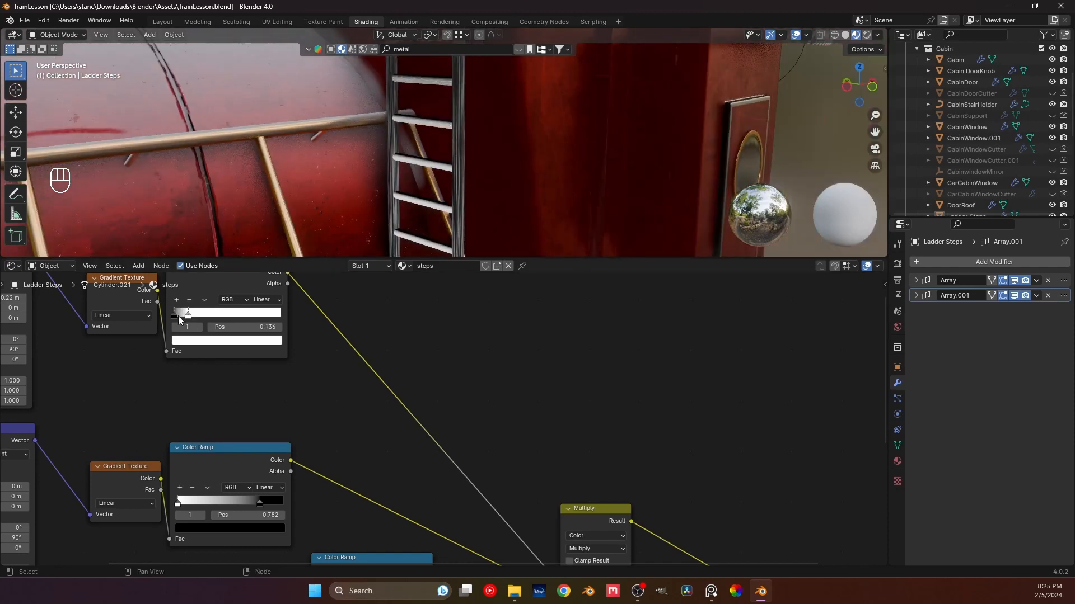
mouse_move(181, 319)
mouse_down()
mouse_move(195, 318)
mouse_move(163, 314)
mouse_up()
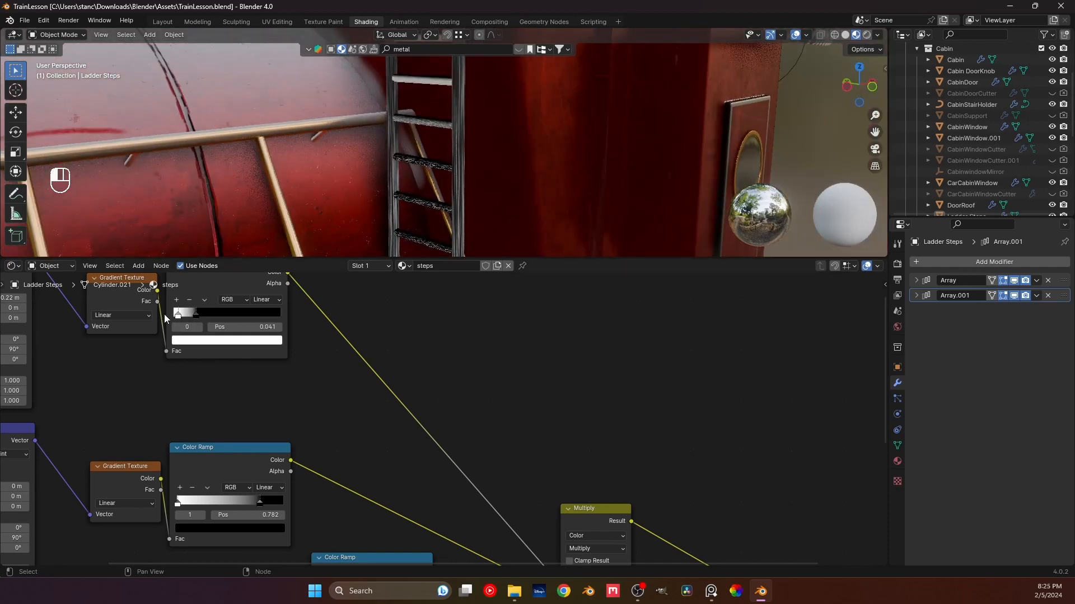
scroll(454, 184, up, 3)
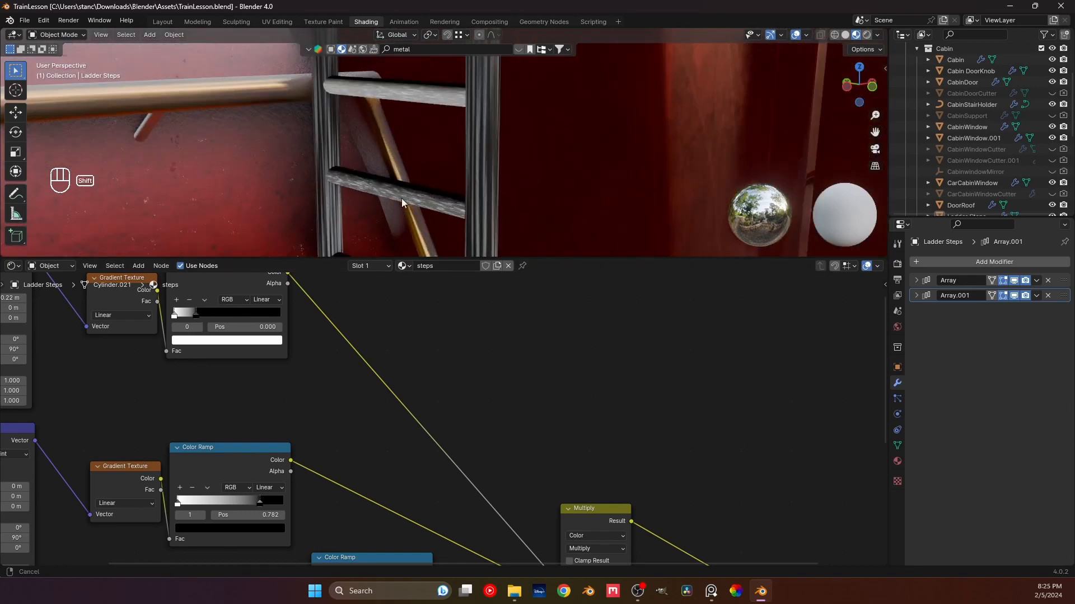
scroll(453, 190, down, 3)
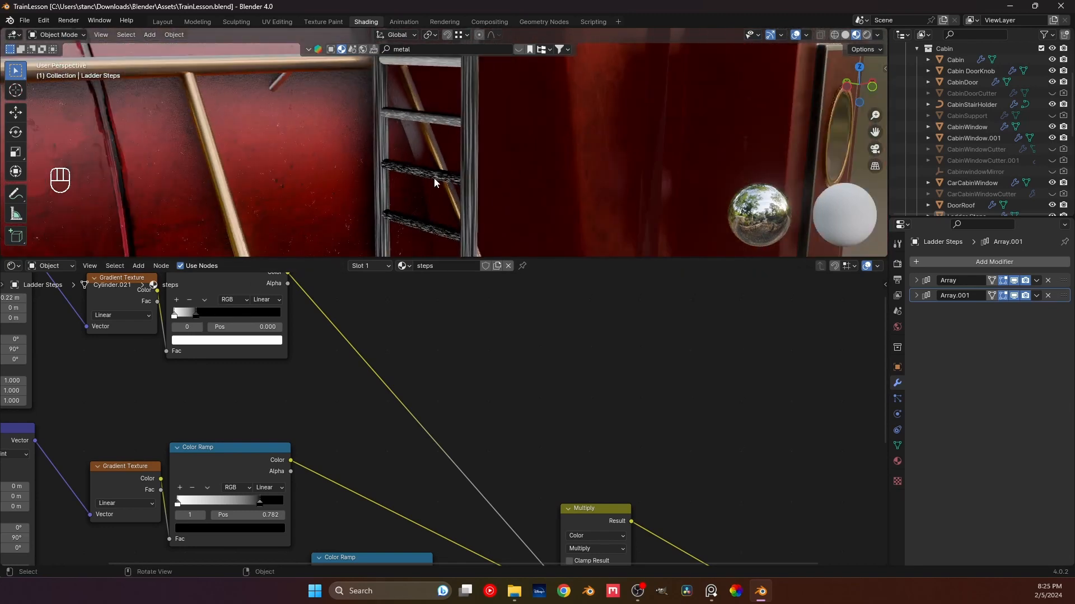
- Set the factor Color Ramp's interpolation to Constant and move its black stop to 0.118
click(262, 300)
click(279, 369)
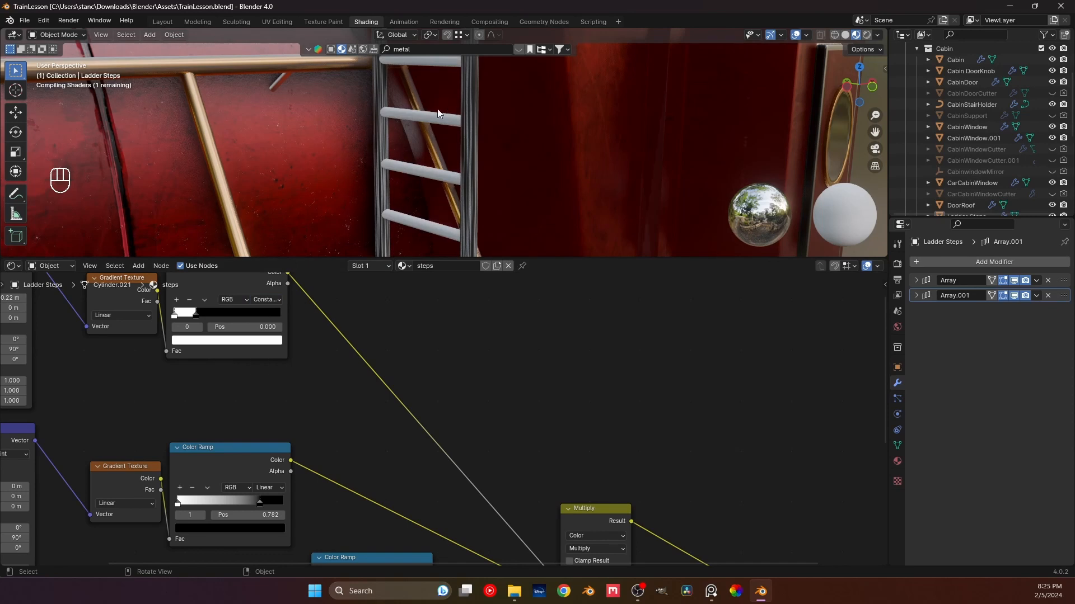
middle_drag(393, 149, 408, 221)
scroll(408, 78, down, 6)
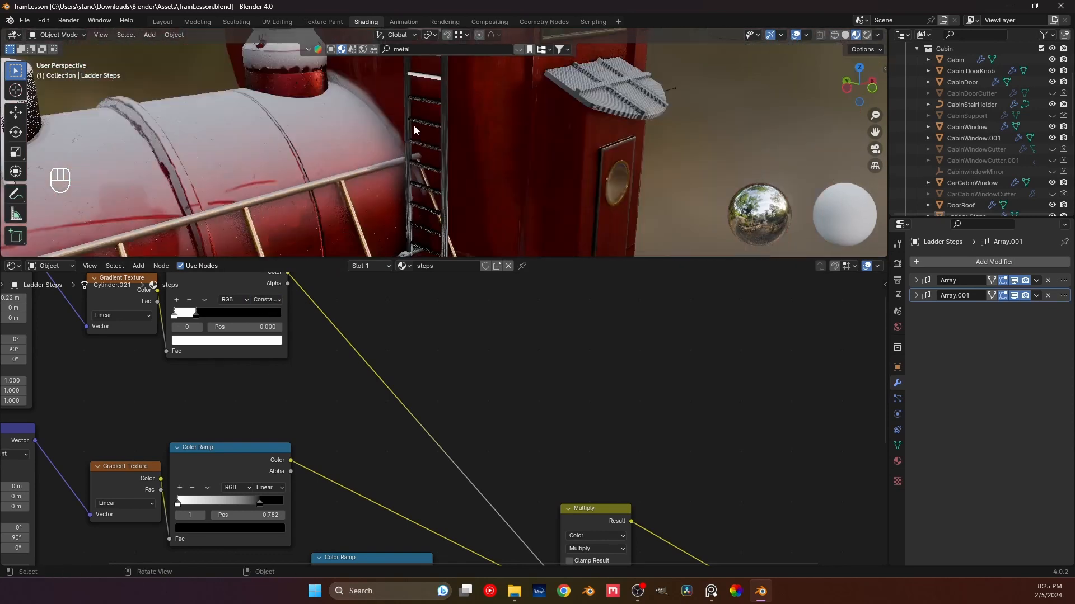
shift+middle_drag(408, 78, 432, 159)
drag(202, 317, 187, 318)
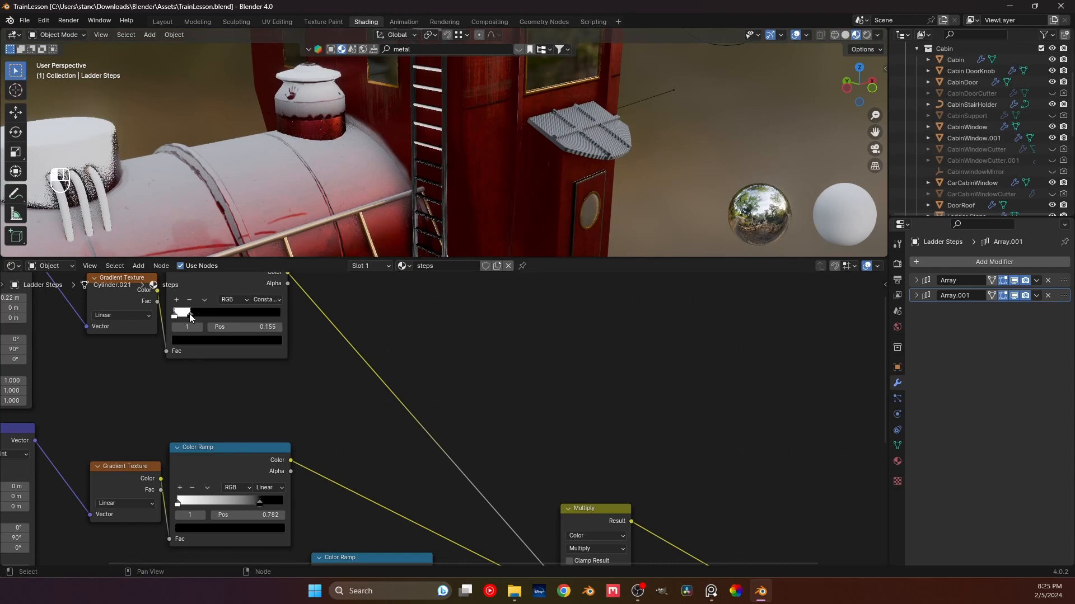
scroll(378, 224, up, 4)
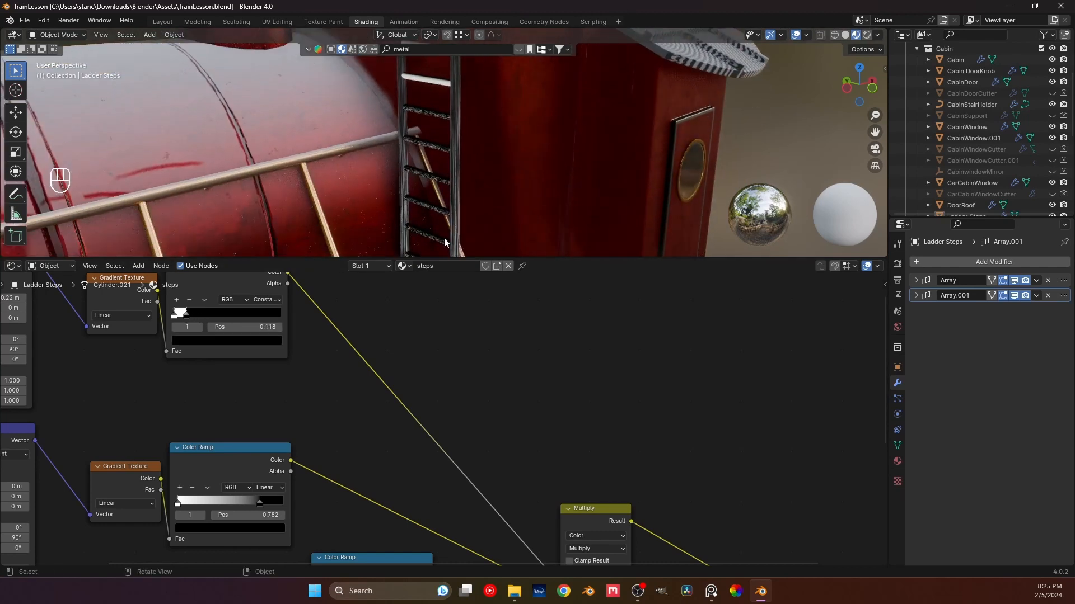
scroll(449, 197, up, 5)
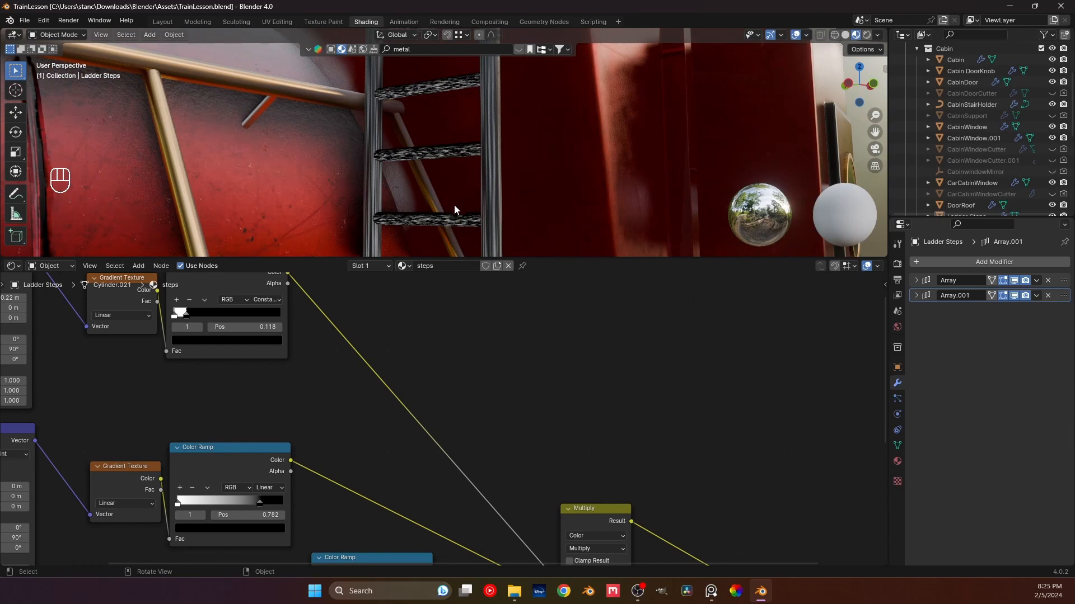
middle_drag(455, 204, 470, 101)
- Try moving the noise Color Ramp's white stop to 0.300
middle_drag(516, 471, 519, 308)
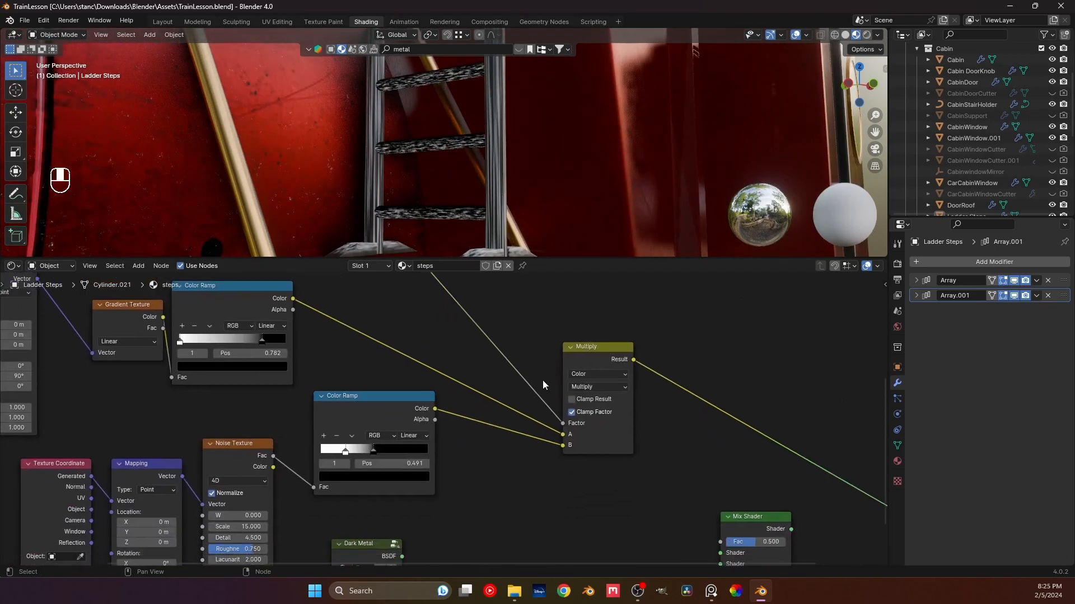
click(345, 449)
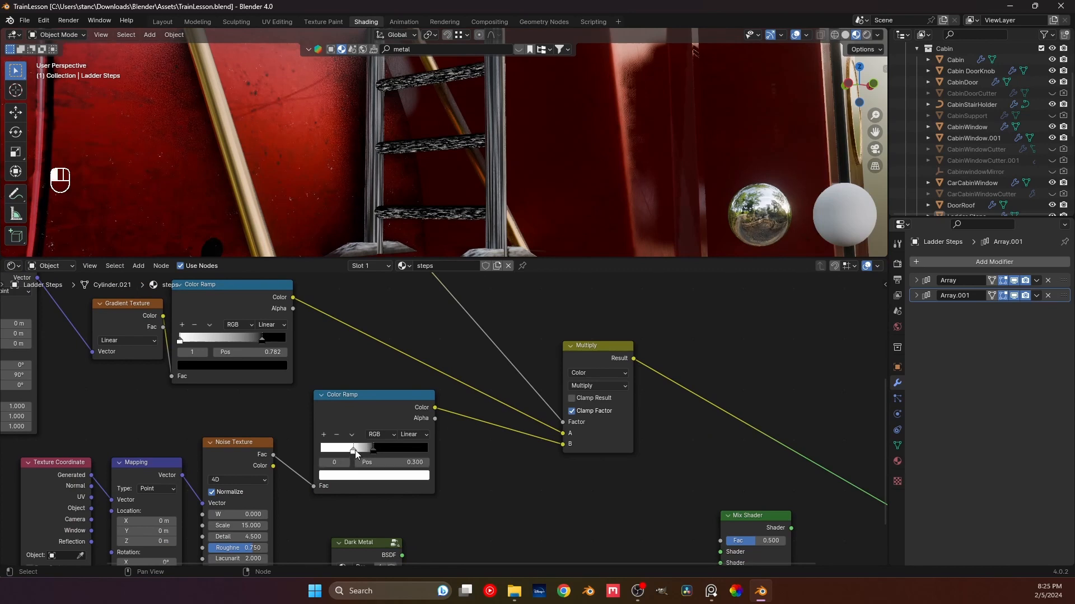
click(454, 465)
- Flip the gradient Color Ramp feeding the Multiply node's A input, placing its white stop at 0.855 and black stop at 0.223
mouse_move(269, 340)
mouse_down()
mouse_move(183, 340)
mouse_move(287, 341)
mouse_move(247, 343)
mouse_move(270, 341)
mouse_up()
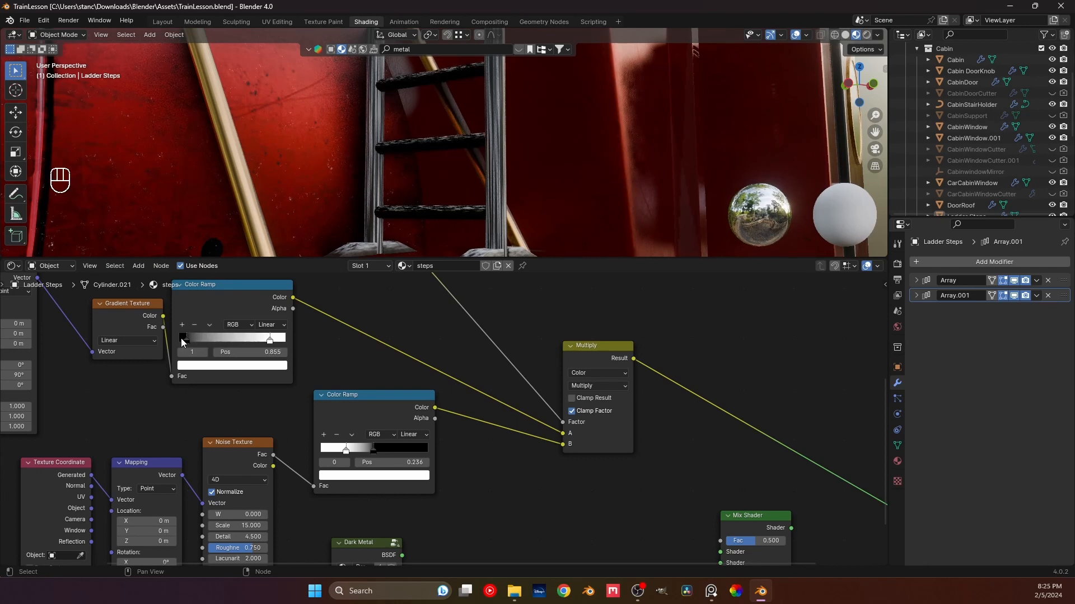
mouse_move(183, 342)
mouse_down()
mouse_move(226, 341)
mouse_move(203, 342)
mouse_up()
middle_drag(428, 164, 434, 159)
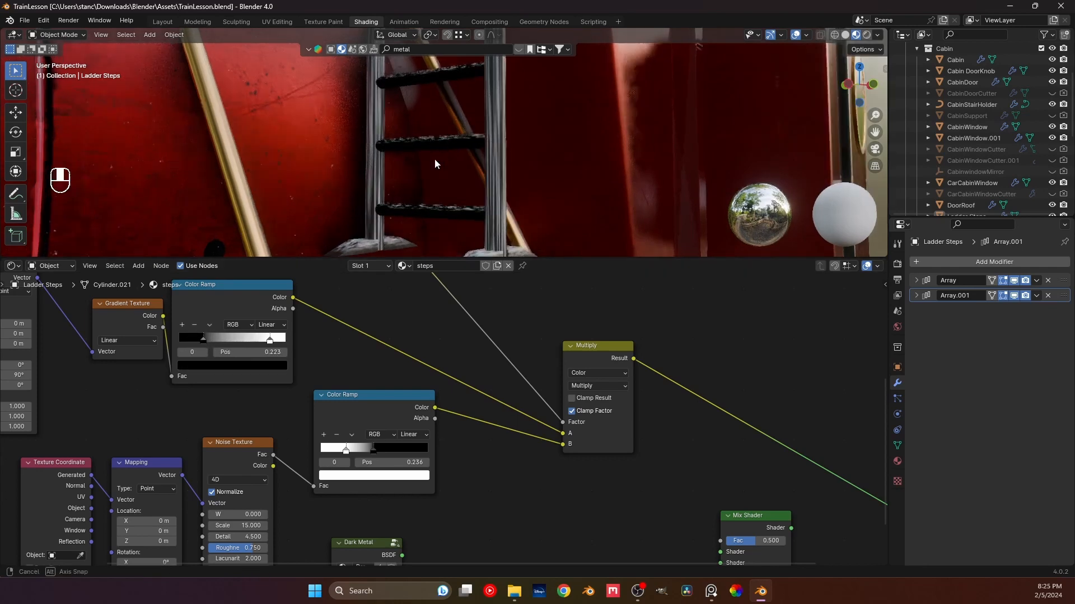
scroll(435, 159, up, 5)
- Set the A-input gradient Color Ramp's interpolation to Ease and add a grey stop at 0.739
click(282, 324)
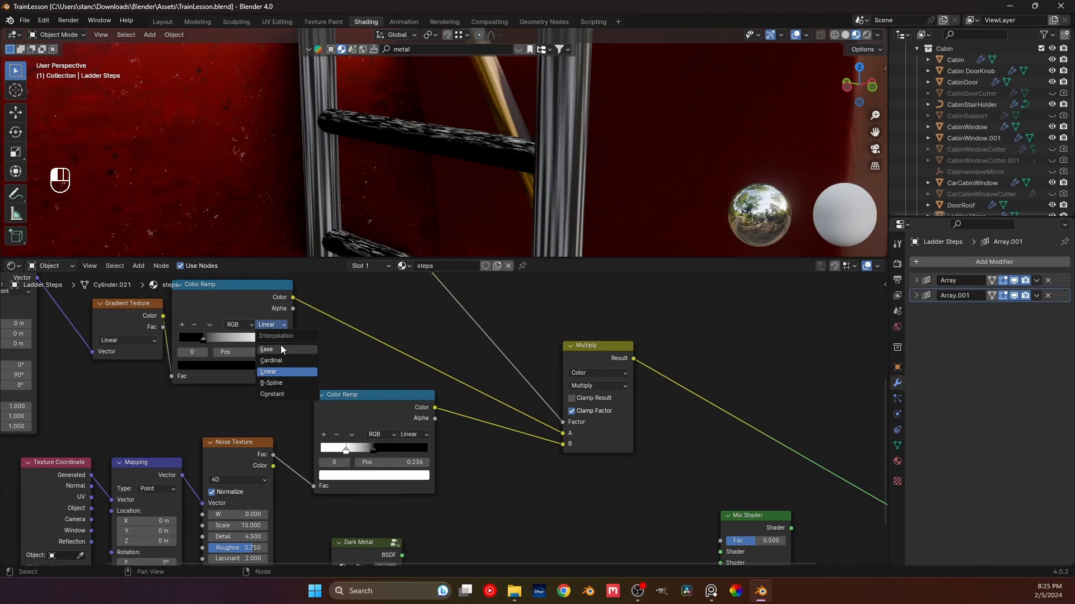
click(281, 348)
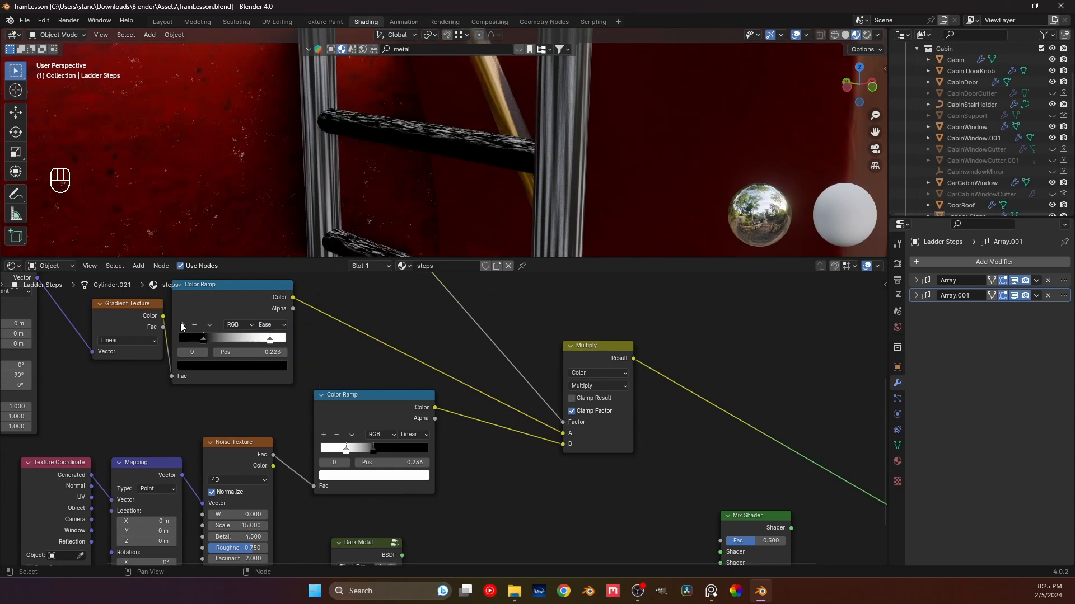
click(182, 324)
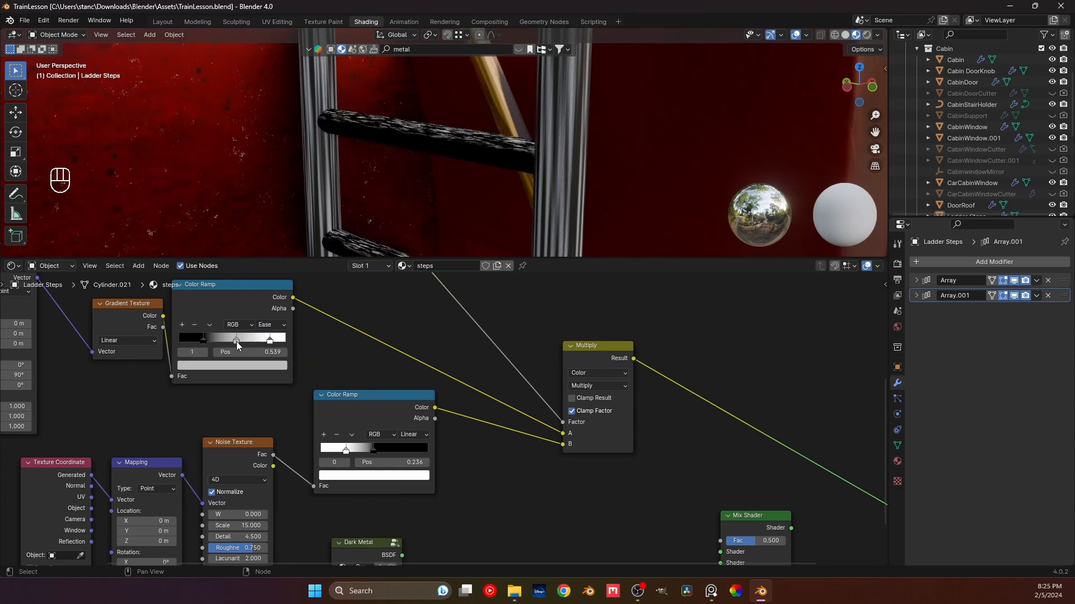
drag(236, 345, 259, 351)
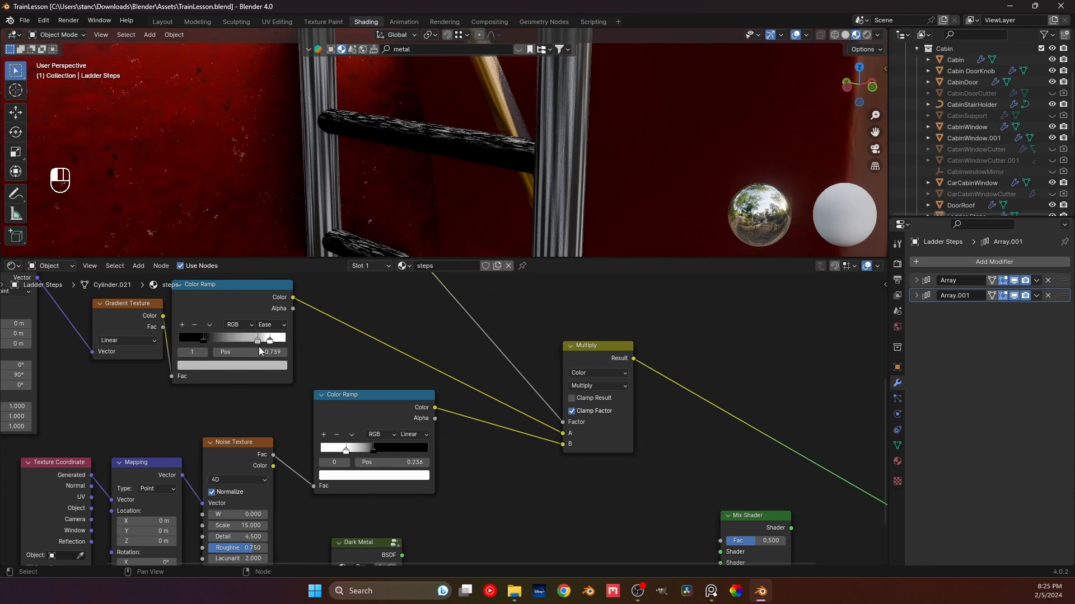
- Connect the Multiply result to the Mix Shader's factor and the Dark Metal group to its first shader input
middle_drag(401, 194, 417, 219)
scroll(566, 449, down, 2)
middle_drag(565, 448, 468, 392)
drag(578, 424, 568, 403)
drag(489, 310, 540, 412)
click(316, 437)
drag(316, 438, 481, 462)
- Add the Snow.002 node group below Dark Metal and connect its BSDF to the Mix Shader's second shader input
text(A)
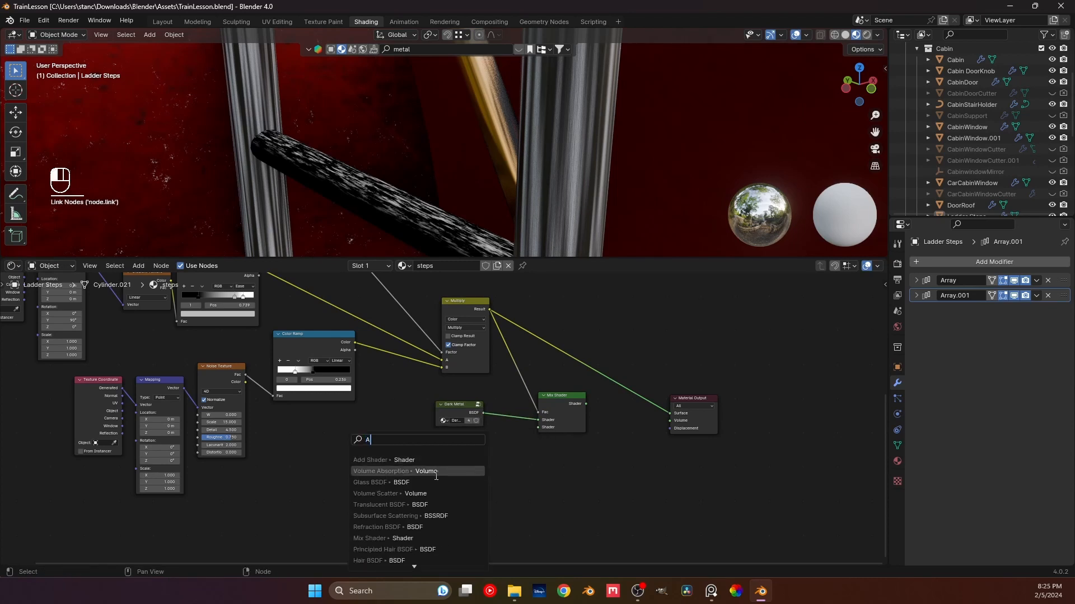
click(377, 408)
key(shift+a)
mouse_move(443, 540)
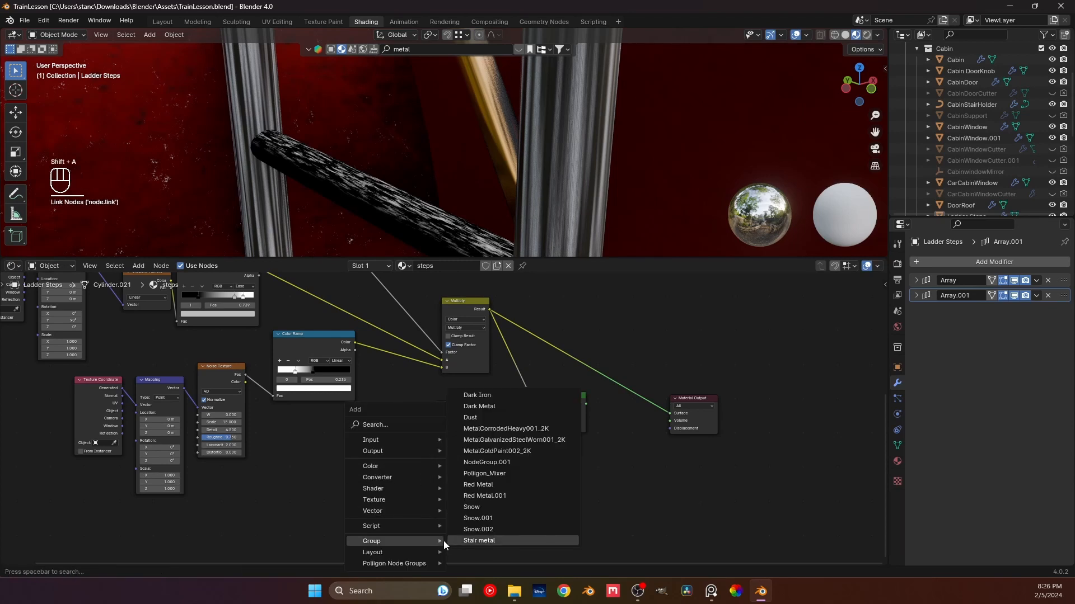
click(484, 529)
click(485, 448)
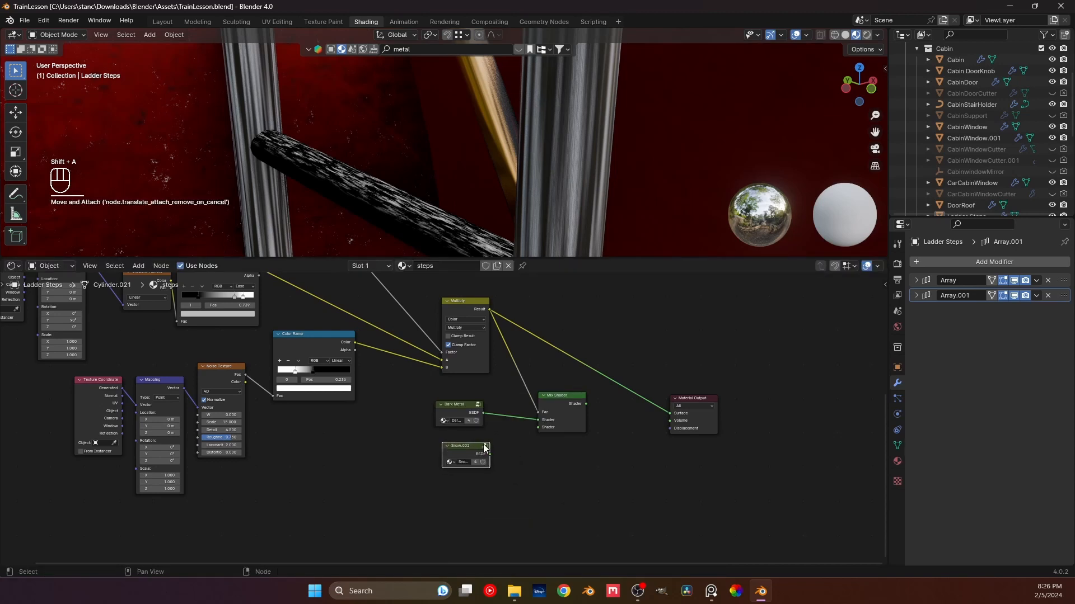
drag(489, 454, 539, 426)
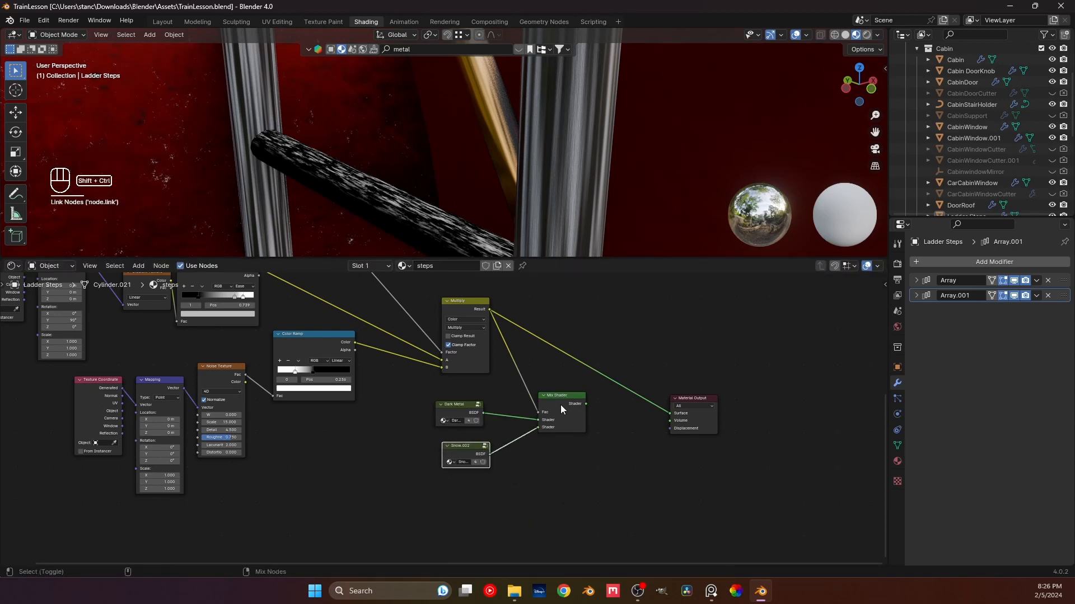
- Output the Mix Shader to the Material Output's surface and inspect a ladder step up close
ctrl+shift+click(560, 405)
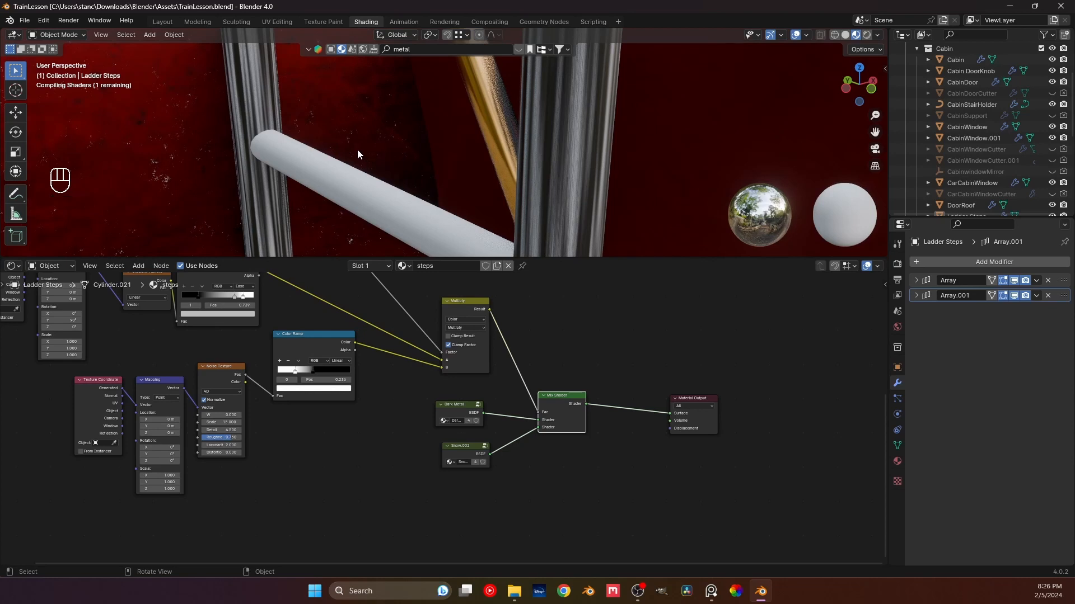
middle_drag(357, 149, 414, 168)
scroll(324, 388, up, 3)
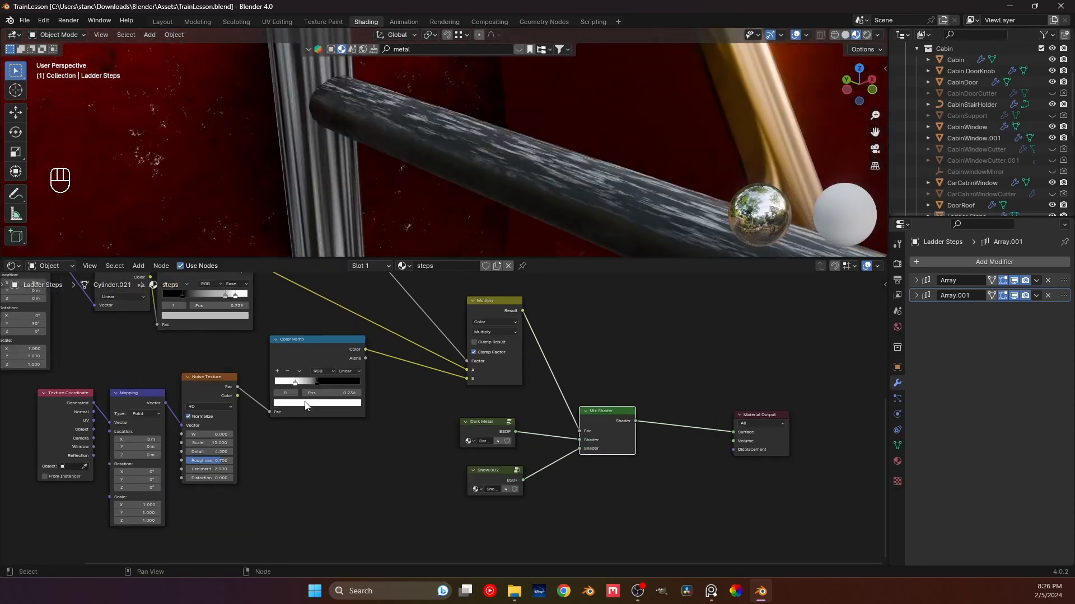
- Move the noise Color Ramp's black stop to 0.582 and check the snow coverage along the ladder
mouse_move(282, 372)
mouse_down()
mouse_move(271, 375)
mouse_move(299, 382)
mouse_move(291, 374)
mouse_up()
middle_drag(493, 151, 421, 153)
scroll(462, 135, up, 4)
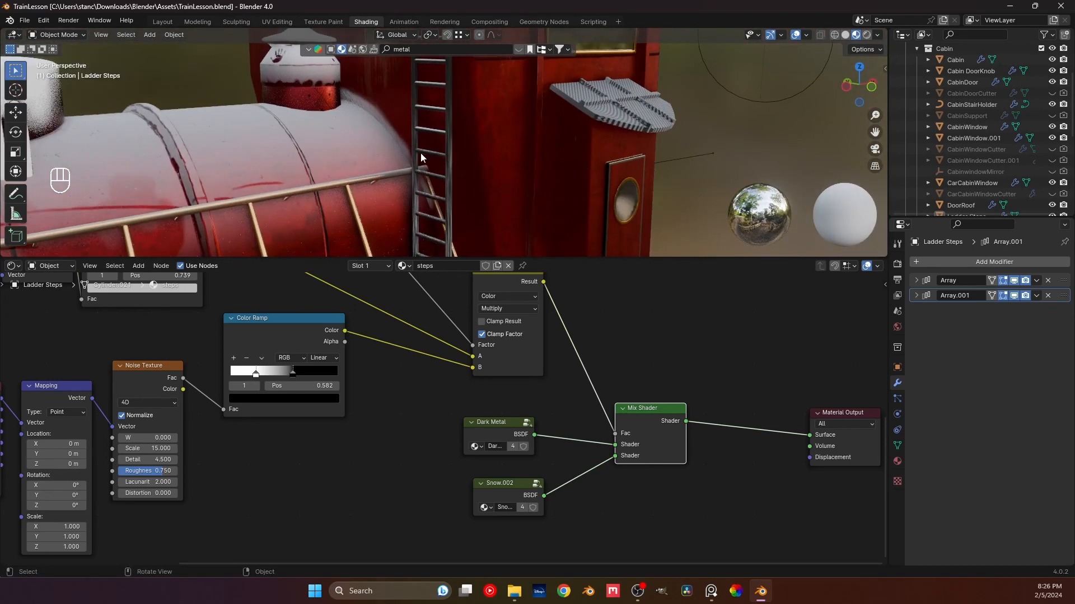
scroll(406, 162, up, 5)
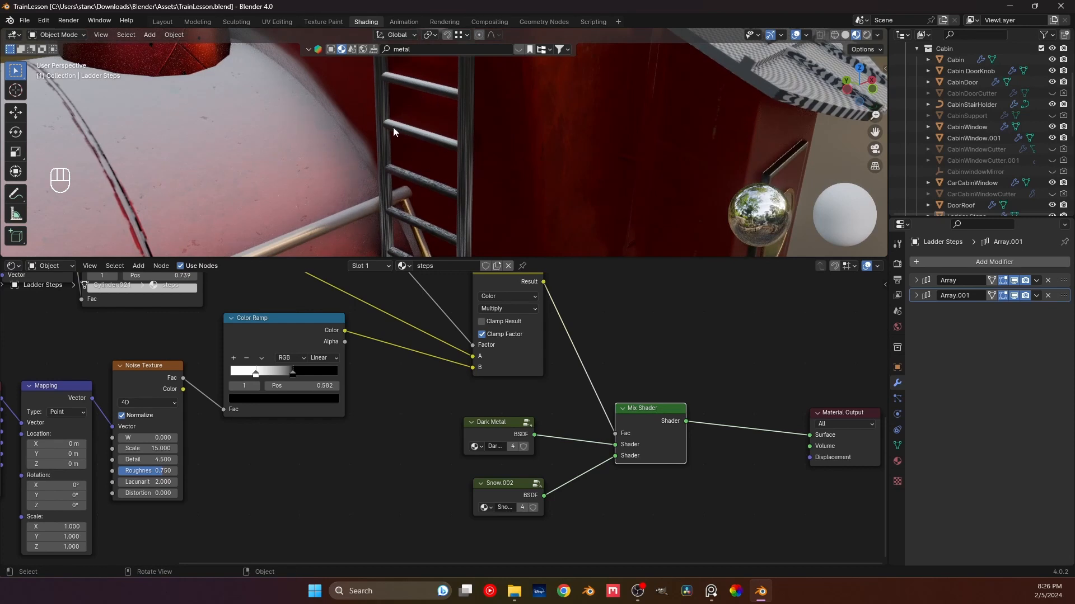
scroll(394, 127, down, 3)
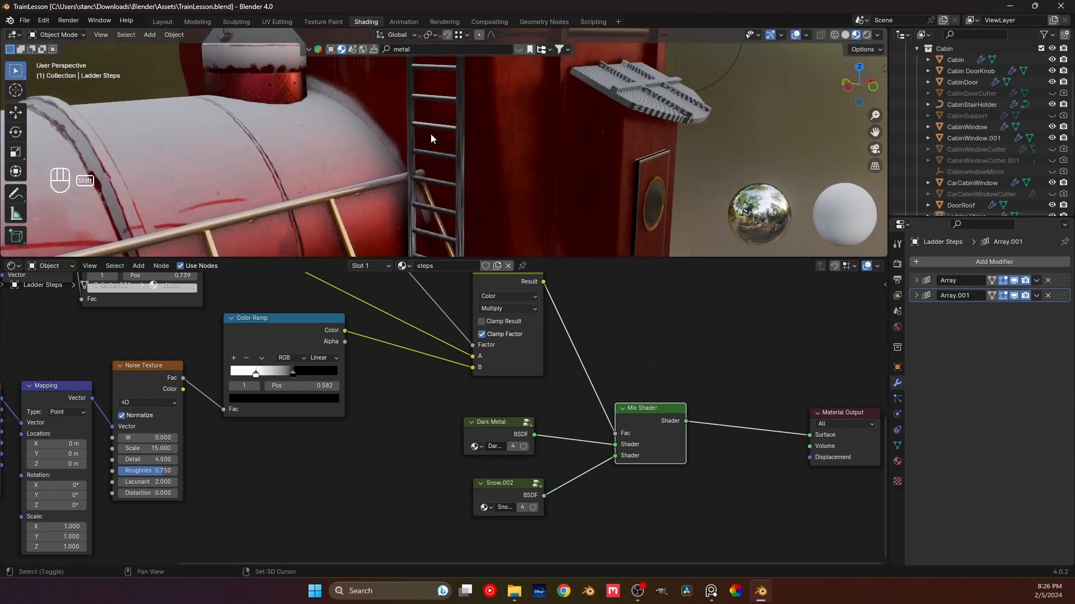
shift+middle_drag(431, 133, 442, 186)
- Try the Add blending mode on the mask-combining node, inspect the ladder steps, and restore Multiply
click(502, 309)
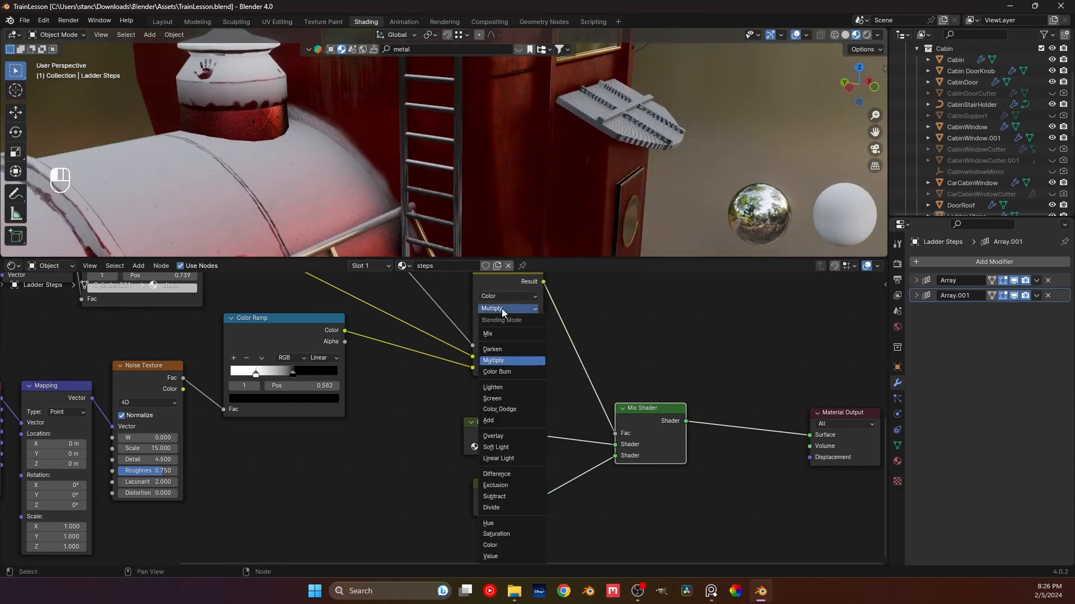
click(510, 420)
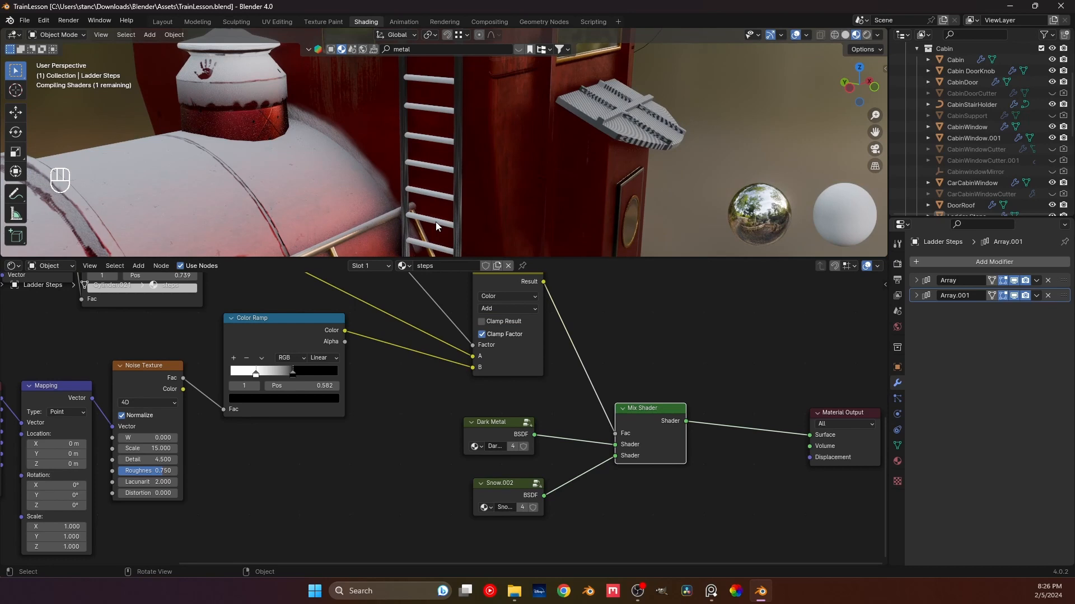
middle_drag(436, 222, 424, 196)
scroll(459, 240, up, 4)
scroll(425, 204, up, 4)
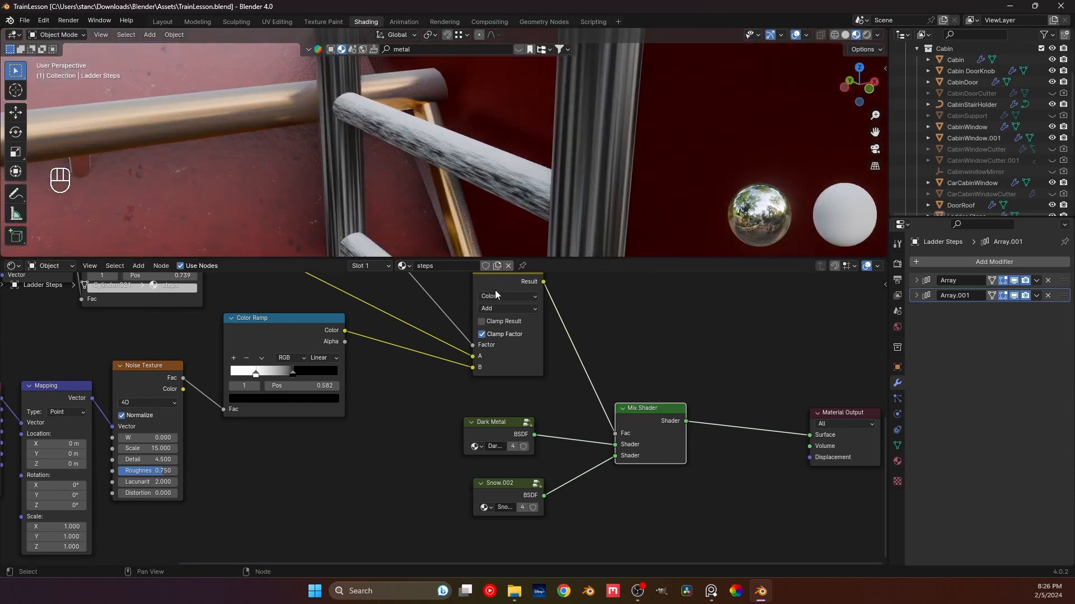
click(497, 310)
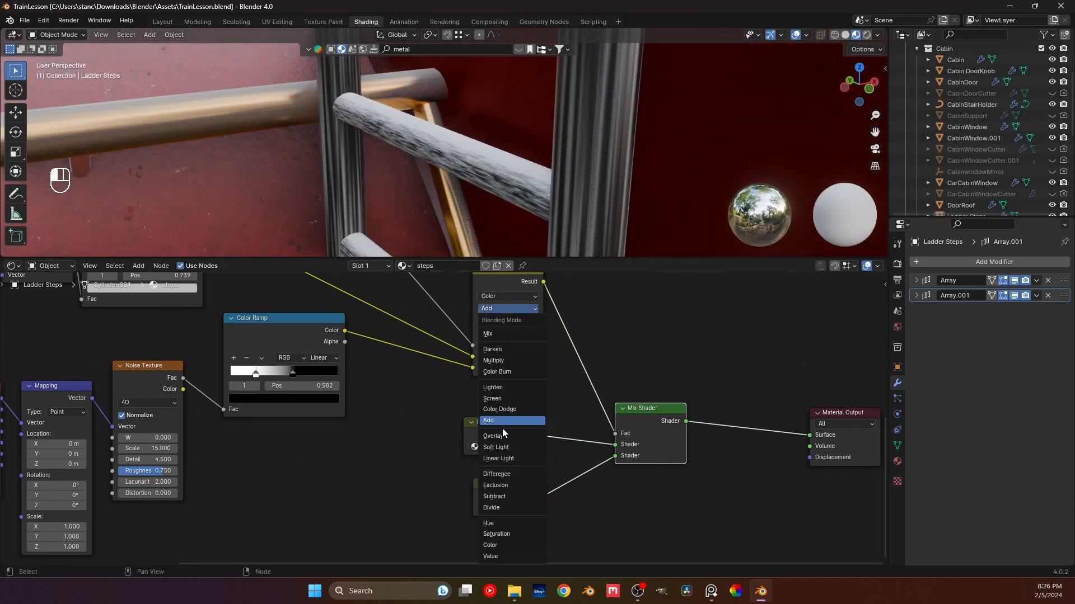
click(511, 361)
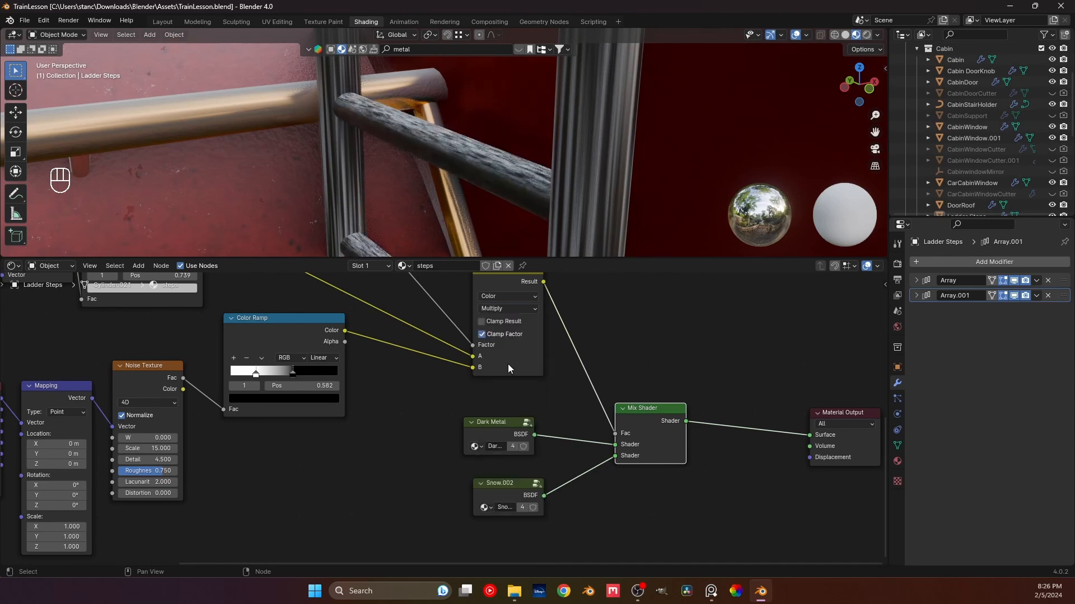
- Preview the factor Color Ramp and the A-input gradient Color Ramp separately on the ladder steps
scroll(468, 187, down, 5)
middle_drag(465, 187, 449, 167)
scroll(277, 446, down, 5)
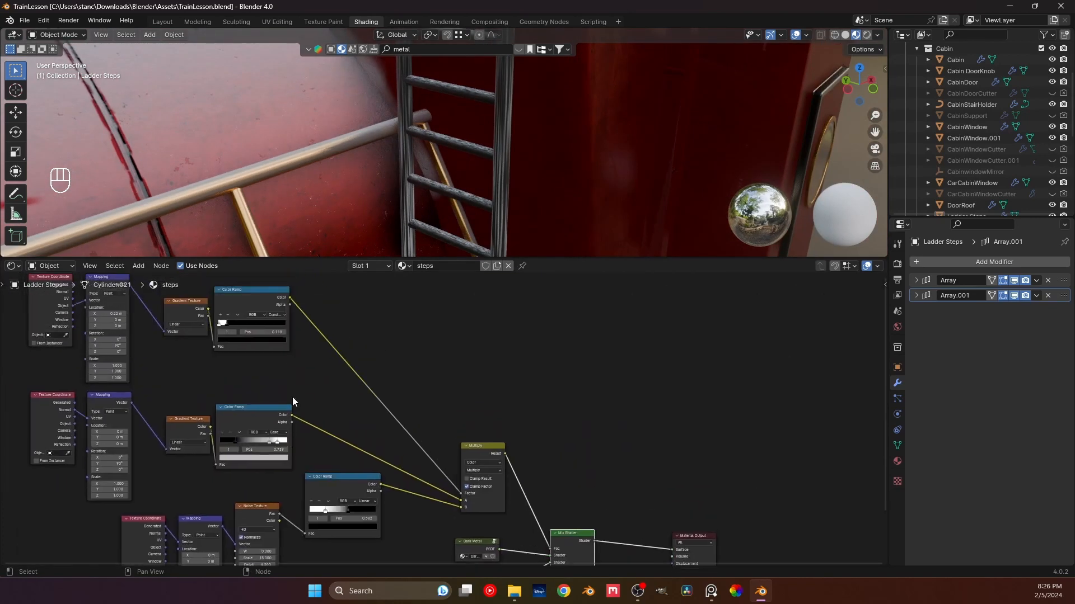
ctrl+shift+click(253, 304)
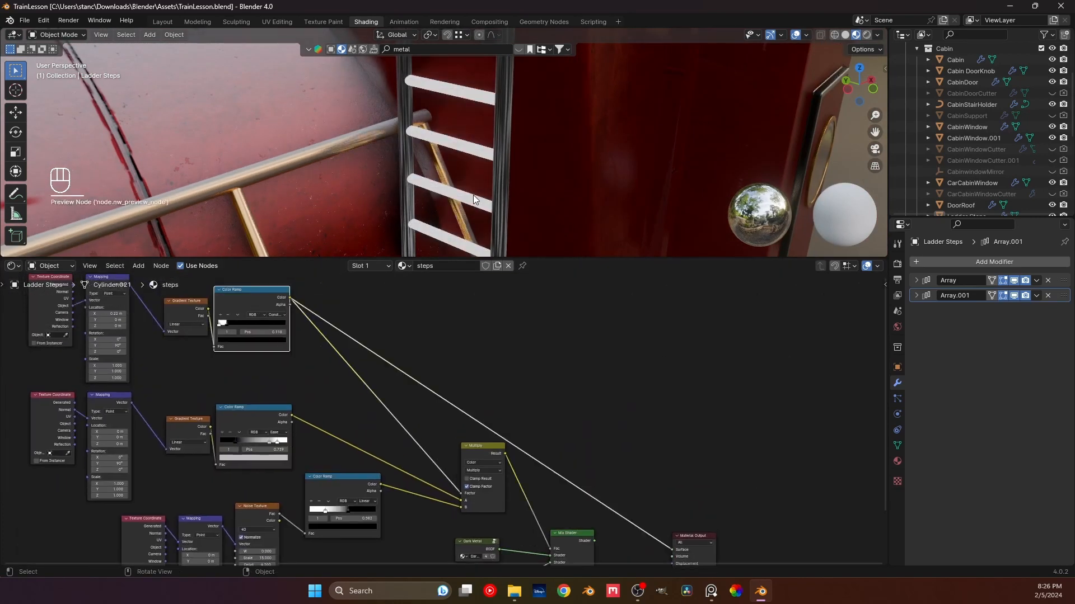
scroll(480, 195, down, 8)
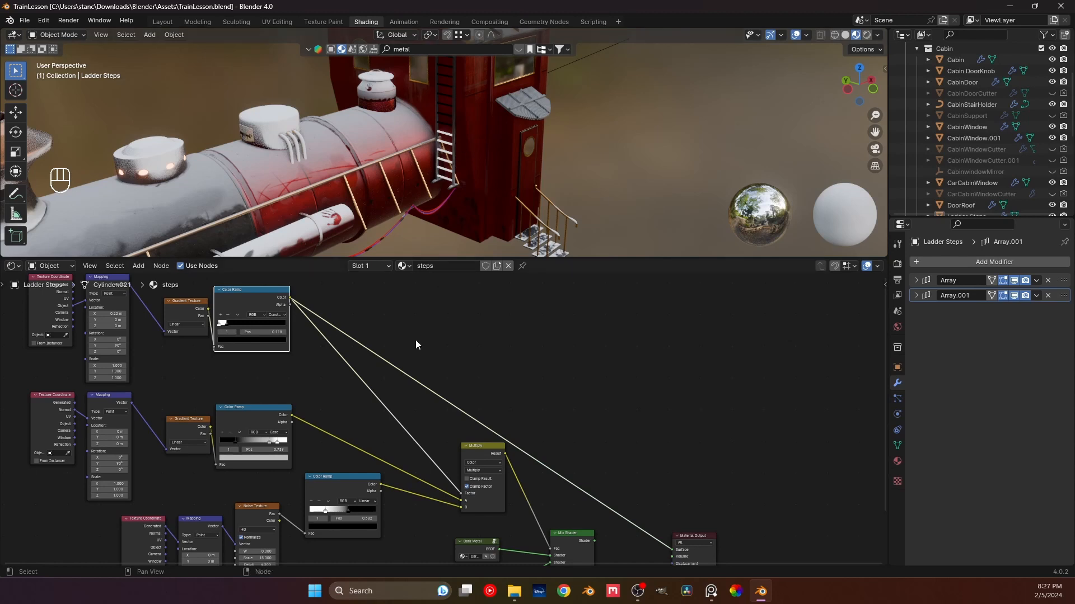
ctrl+shift+click(251, 419)
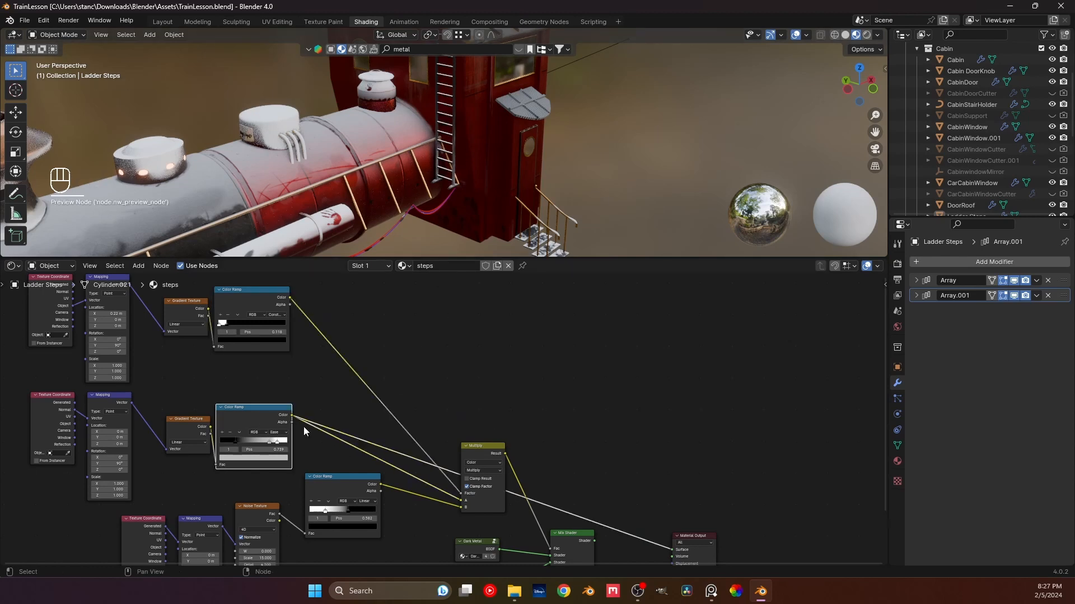
scroll(417, 156, up, 4)
middle_drag(417, 159, 406, 197)
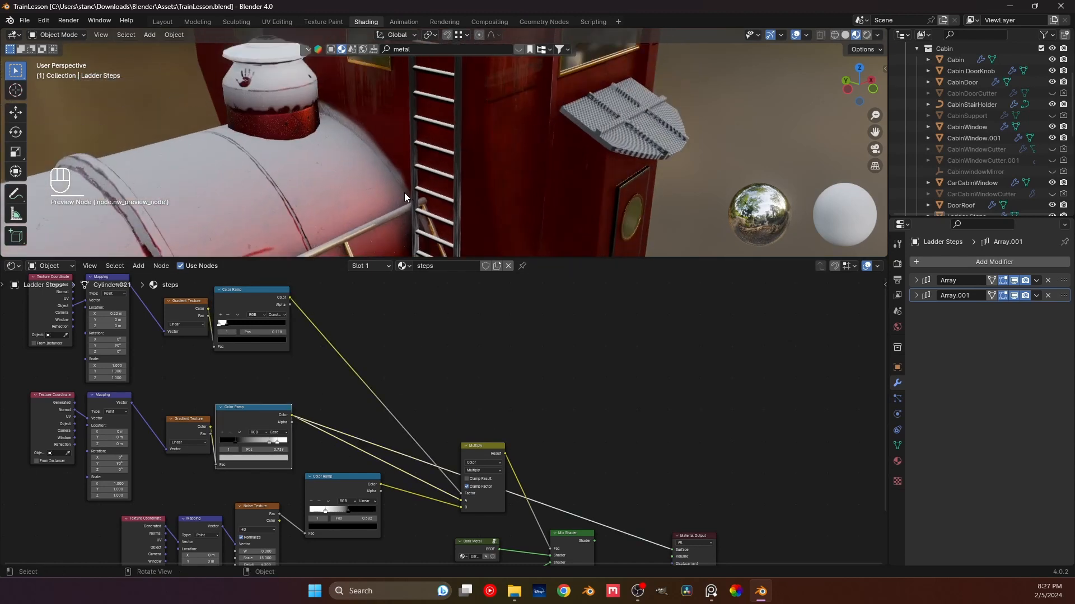
- Preview the Multiply node's result on the ladder steps and examine it up to the cabin roof
ctrl+shift+click(475, 457)
scroll(422, 187, up, 4)
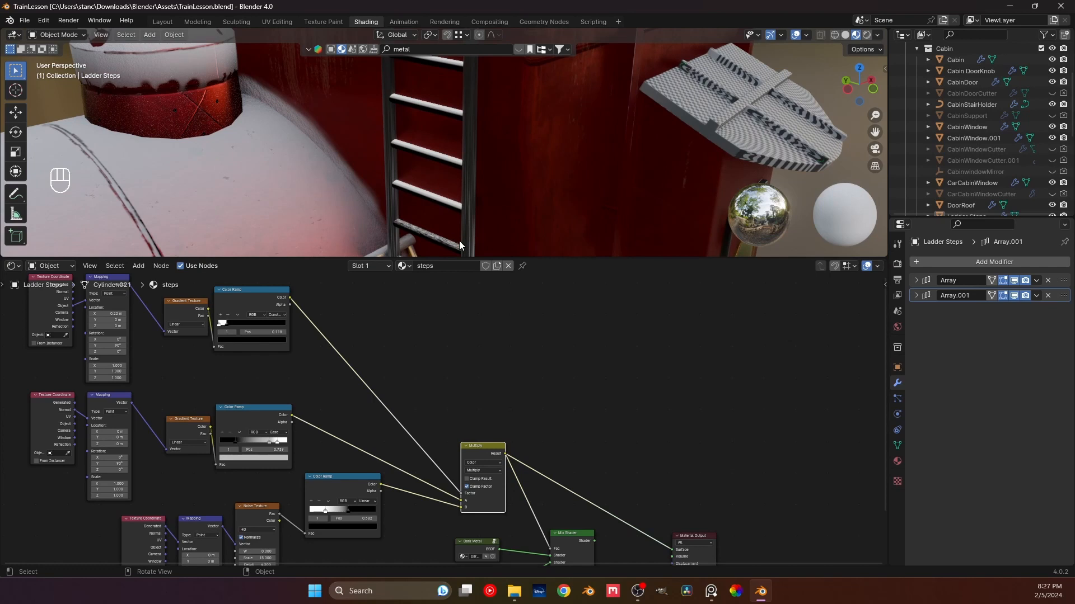
middle_drag(459, 241, 409, 118)
shift+middle_drag(410, 81, 413, 141)
scroll(413, 141, up, 3)
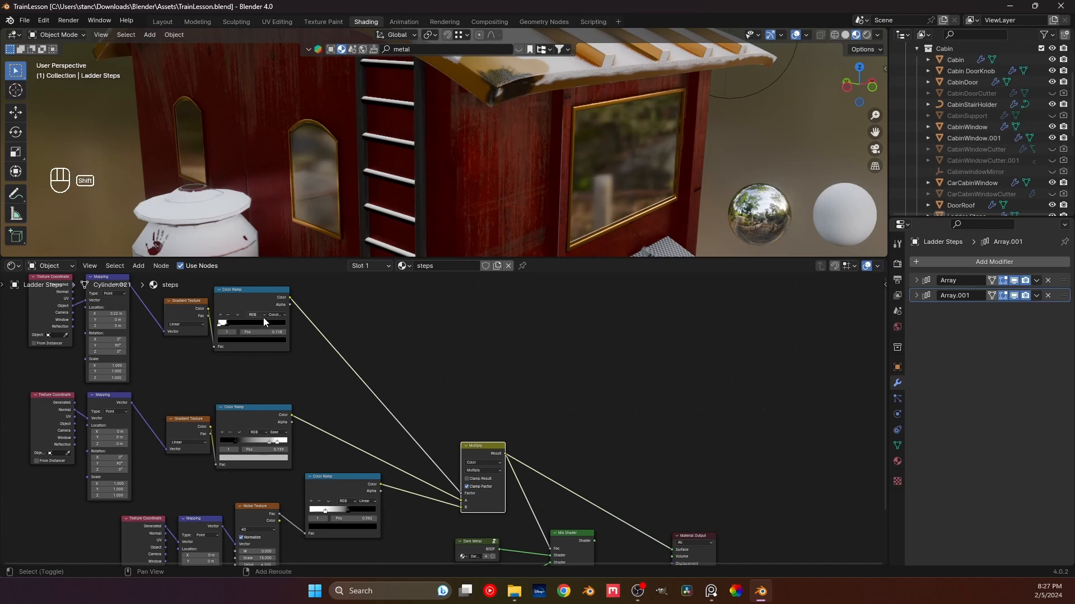
- Adjust the stops of the Color Ramp driving the Multiply factor, placing its black stop at 0.064
shift+middle_drag(263, 317, 284, 330)
scroll(285, 333, up, 3)
shift+middle_drag(287, 370, 358, 412)
mouse_move(330, 386)
mouse_down()
mouse_move(444, 391)
mouse_move(301, 385)
mouse_up()
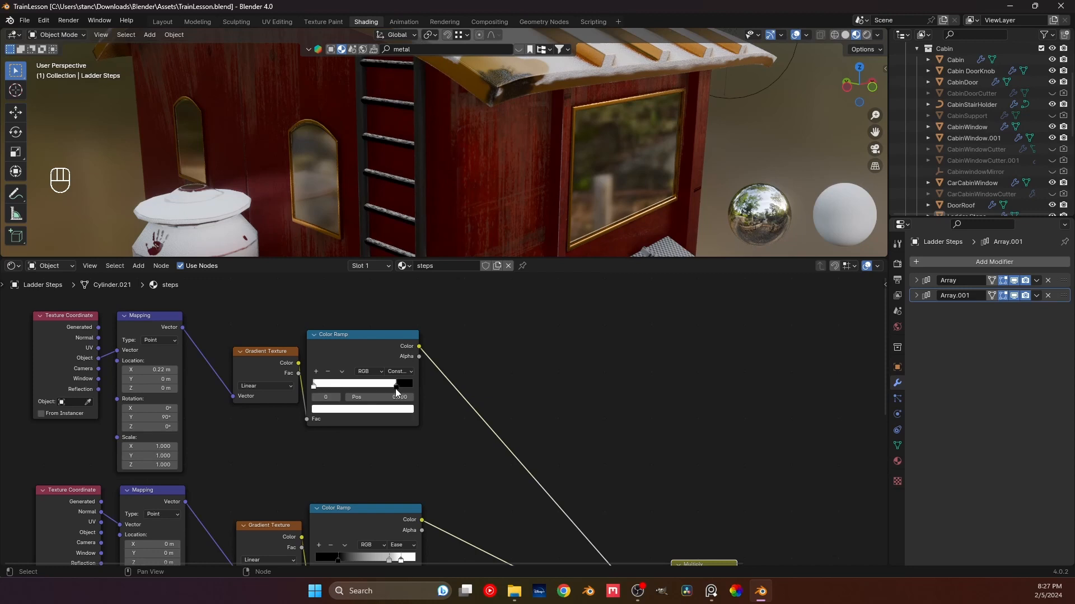
drag(395, 389, 317, 391)
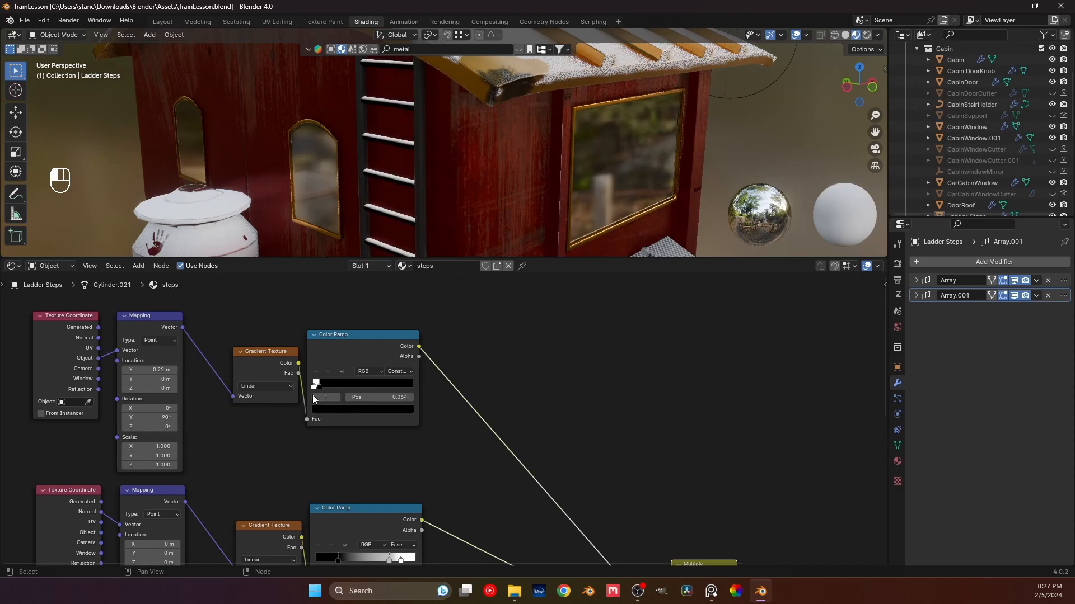
- Output the Mix Shader to the material again, inspect the upper ladder steps, and move the noise Color Ramp's black stop to 0.550
scroll(382, 190, down, 5)
middle_drag(496, 365, 394, 230)
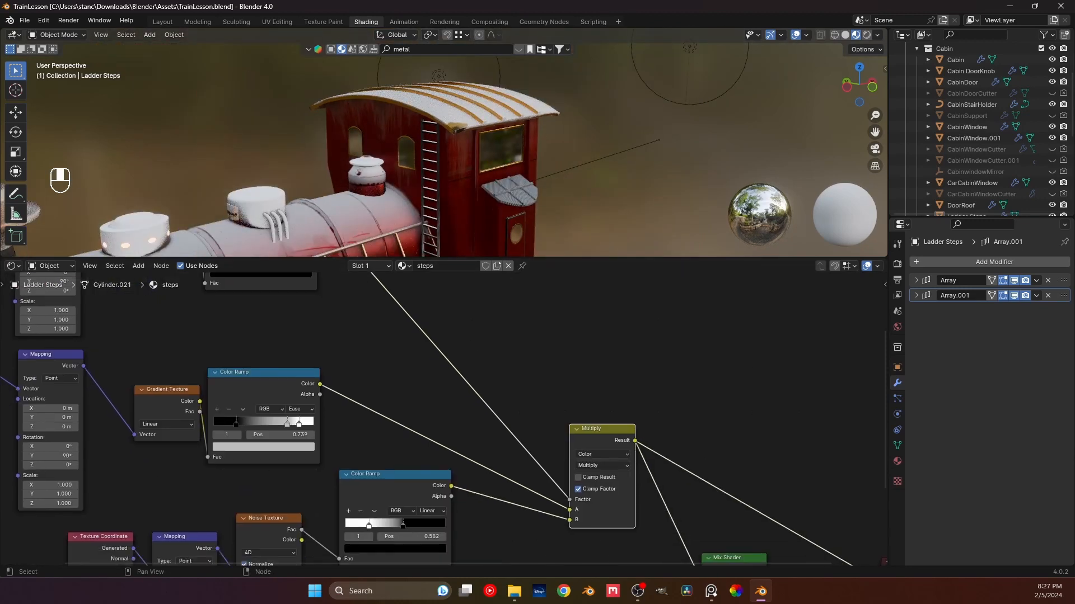
middle_drag(745, 518, 602, 421)
ctrl+shift+click(594, 476)
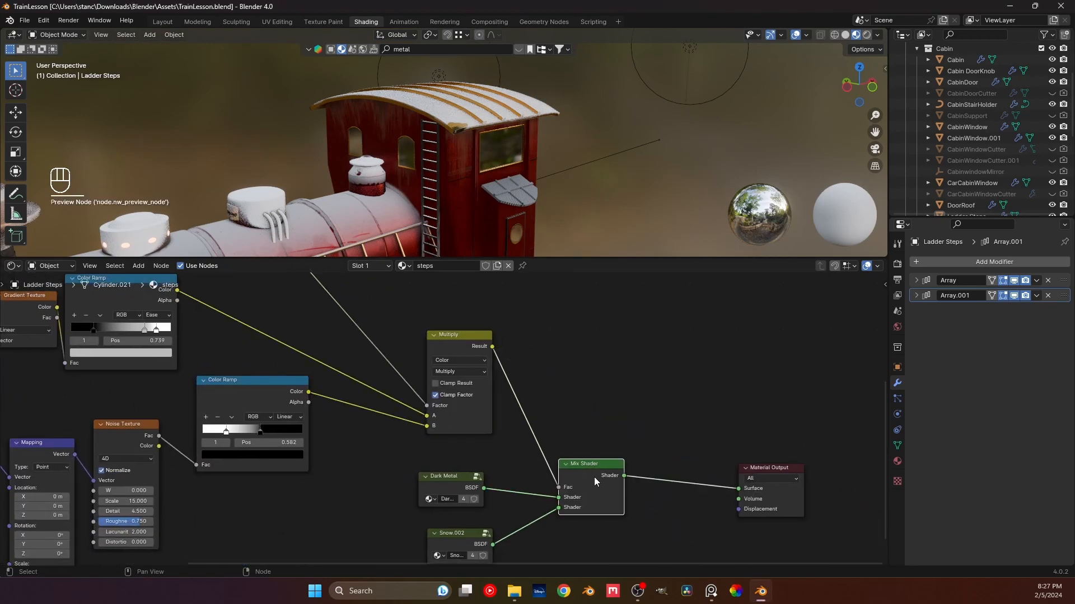
scroll(402, 155, up, 8)
scroll(415, 197, up, 5)
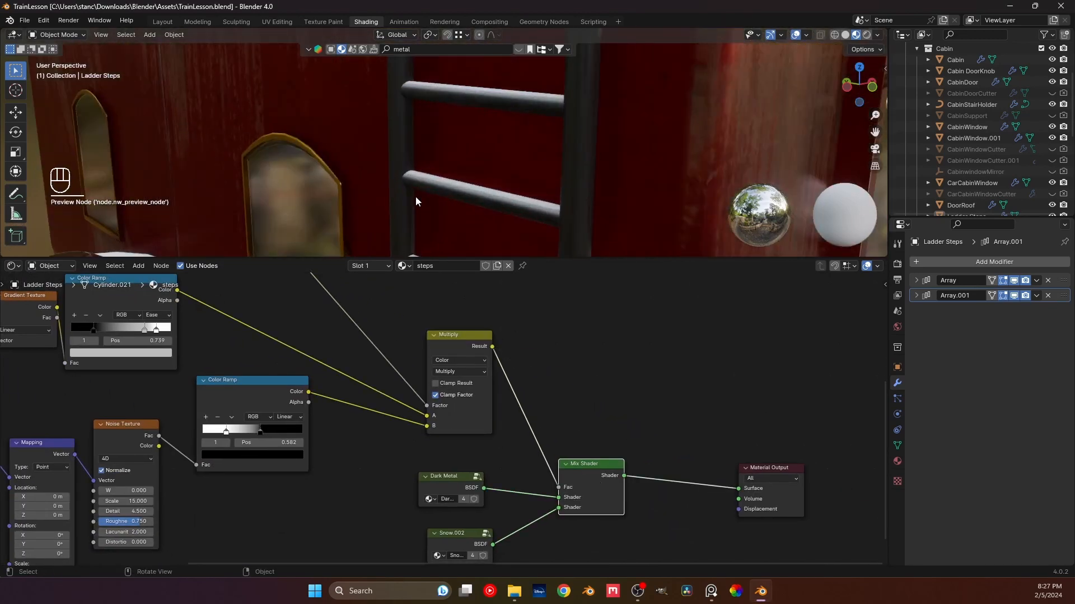
middle_drag(478, 200, 543, 241)
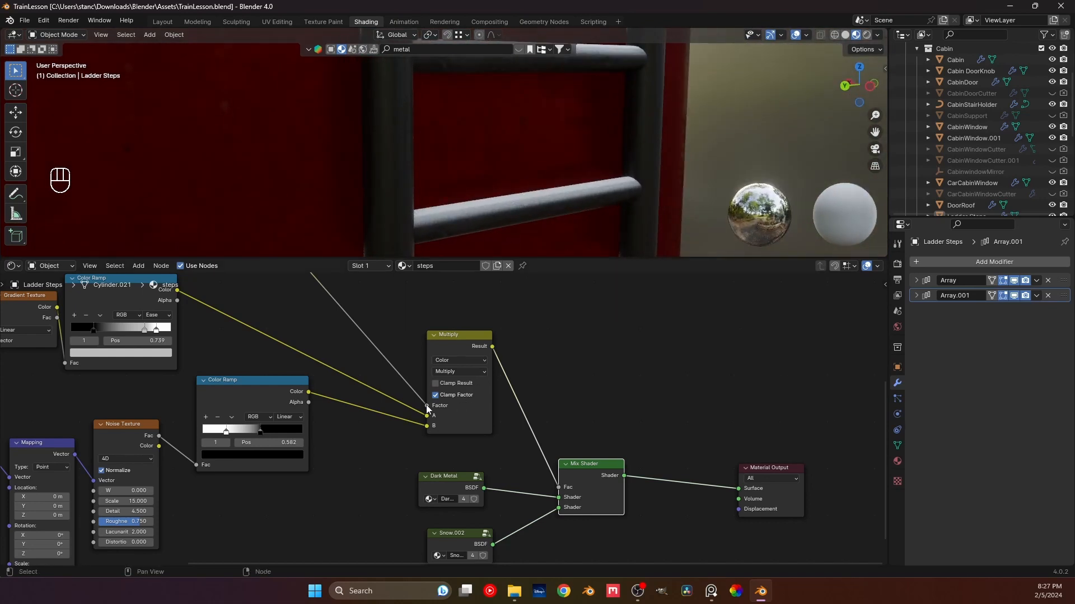
mouse_move(264, 431)
mouse_down()
mouse_move(248, 434)
mouse_move(261, 437)
mouse_up()
- Preview the Multiply node on the ladder steps and try its Darken and Screen blend modes, inspecting the ladder rungs
ctrl+shift+click(455, 334)
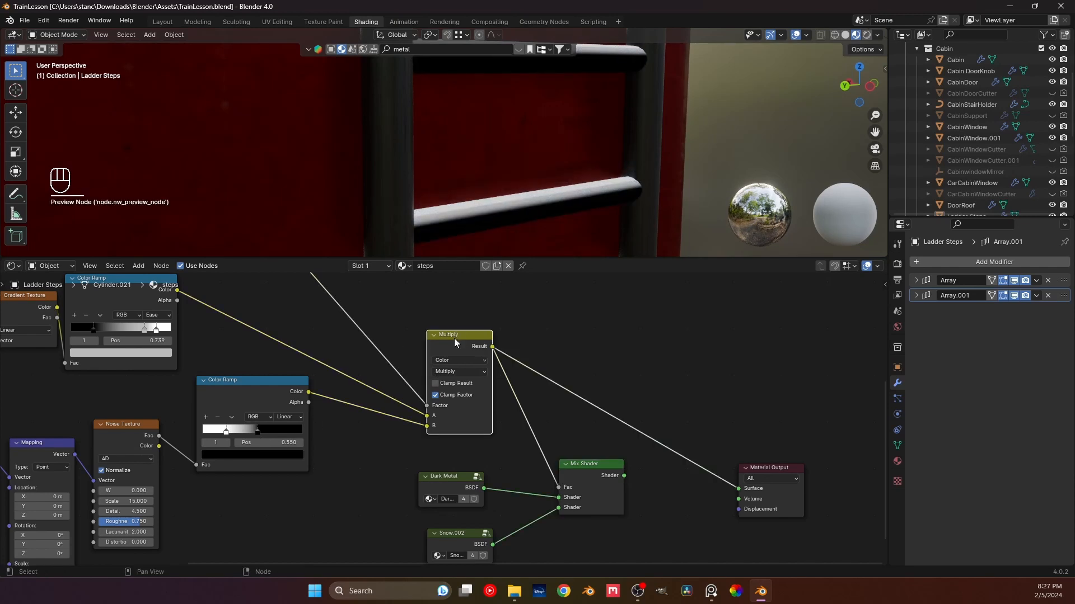
click(451, 372)
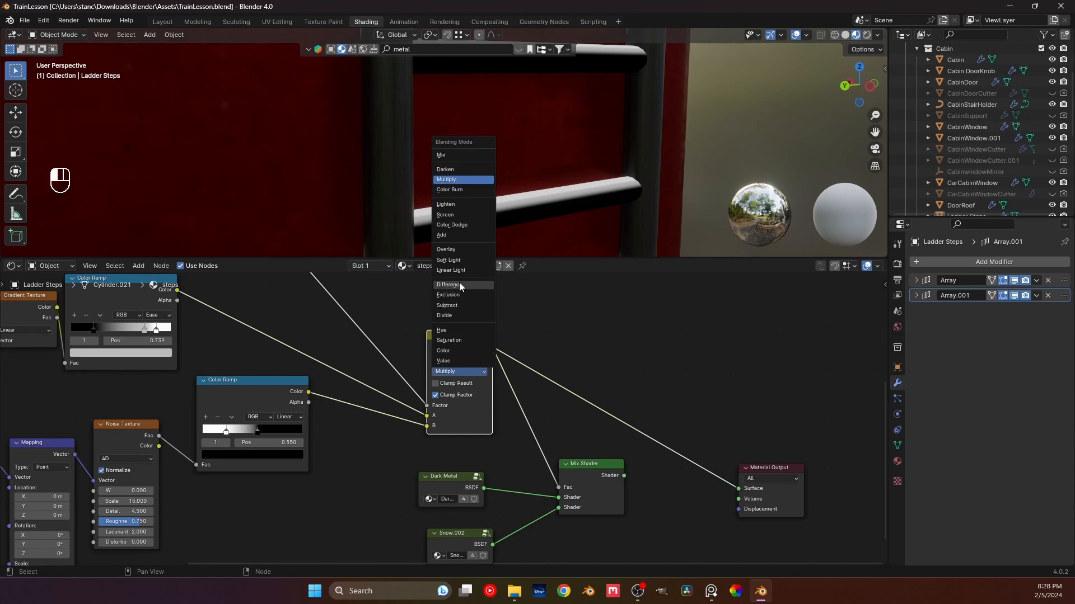
click(452, 169)
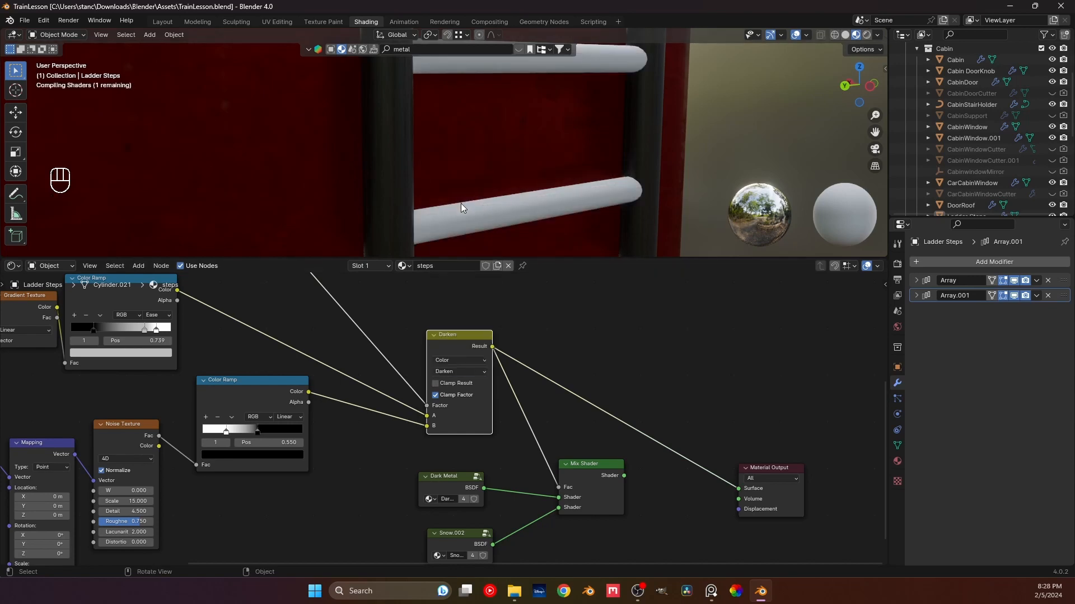
click(462, 371)
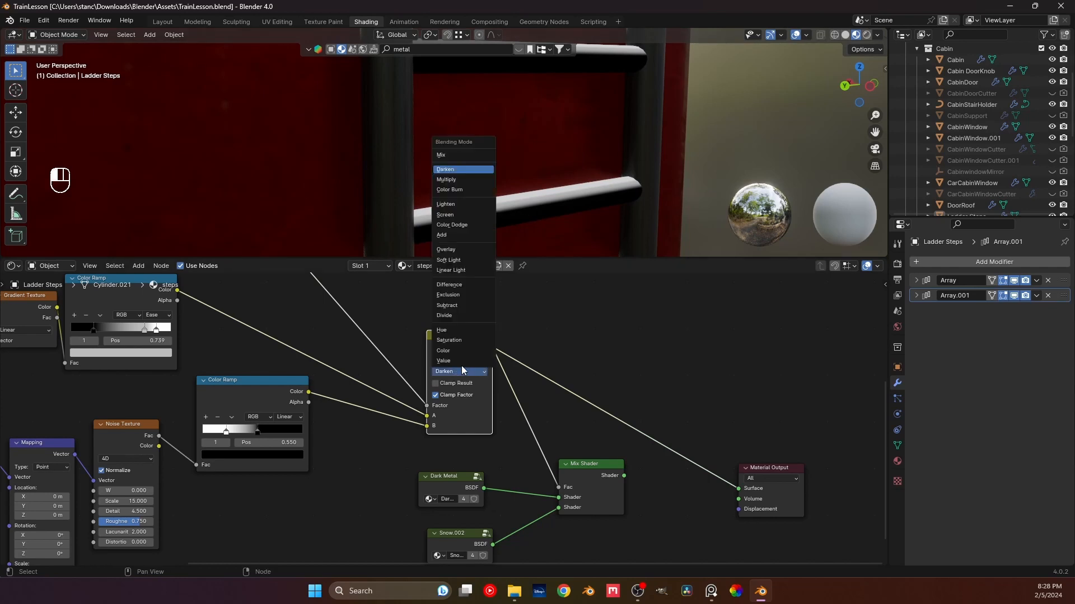
click(464, 215)
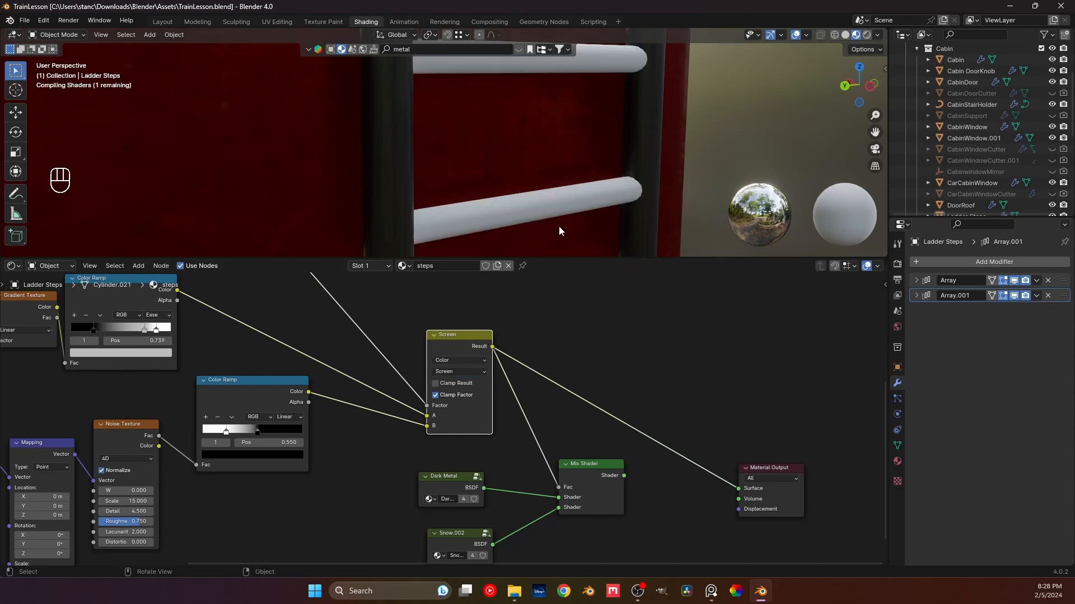
scroll(559, 227, down, 5)
shift+middle_drag(535, 190, 417, 106)
scroll(515, 176, up, 5)
scroll(556, 153, down, 4)
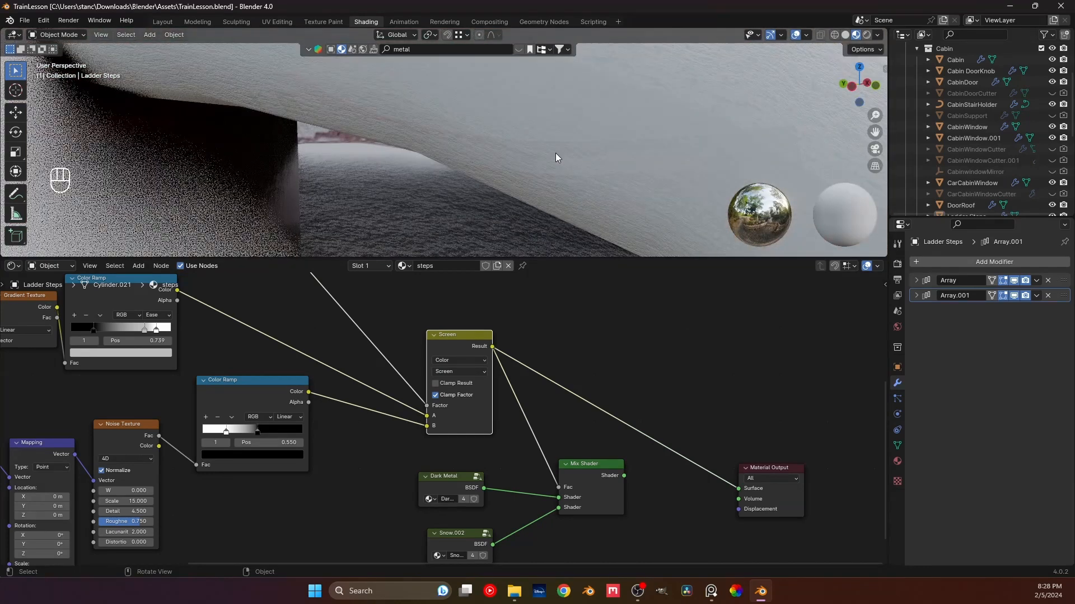
shift+middle_drag(623, 155, 408, 129)
scroll(636, 154, down, 4)
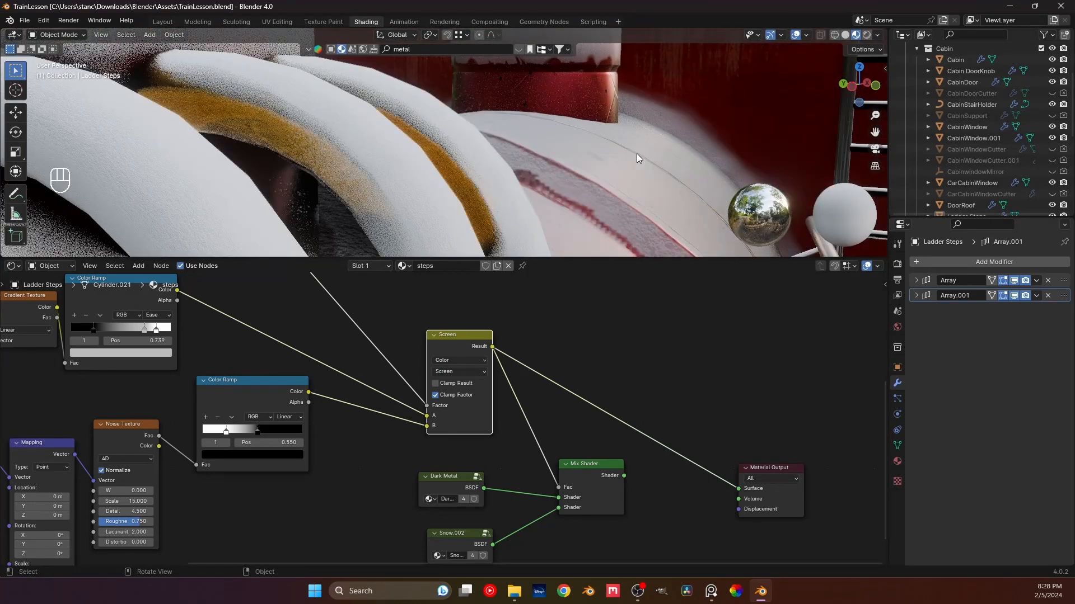
shift+middle_drag(636, 153, 270, 102)
scroll(269, 102, up, 5)
shift+middle_drag(338, 153, 391, 150)
- Try the Subtract and Difference blend modes on the previewed mask-mixing node and compare the rungs
click(468, 372)
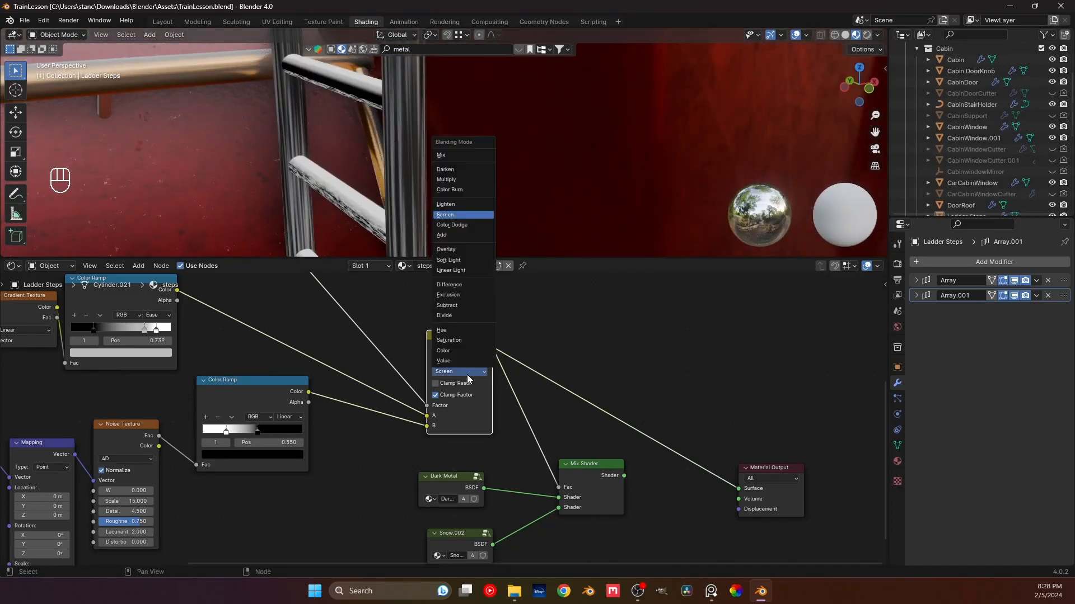
click(465, 305)
middle_drag(380, 241, 416, 250)
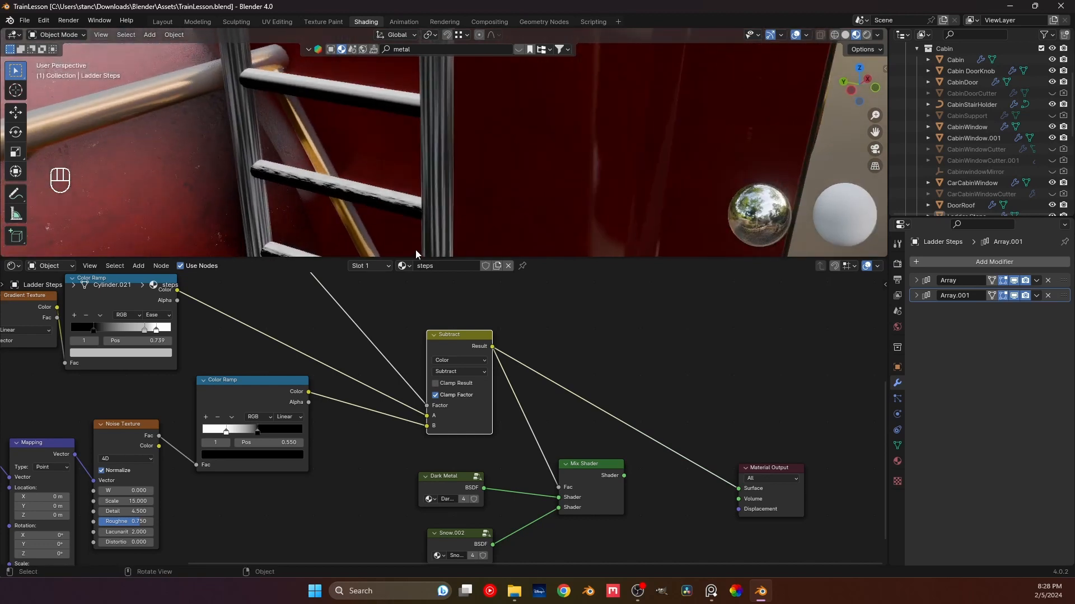
click(467, 371)
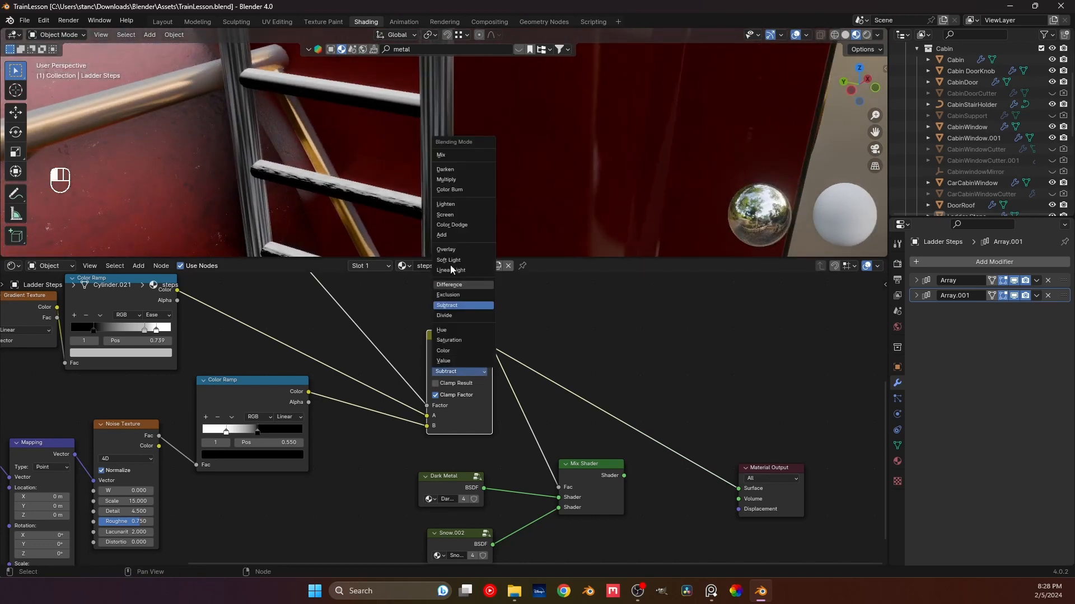
click(449, 284)
middle_drag(364, 166, 373, 139)
- Try the Overlay, Color Dodge and Add blend modes on the mask-mixing node and check the whole ladder
click(467, 370)
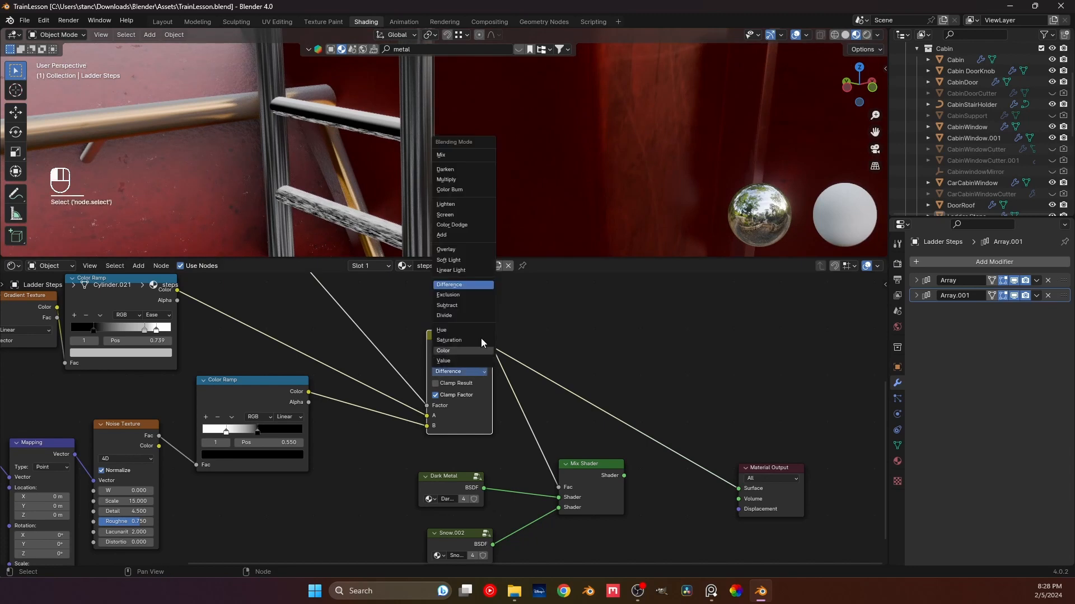
click(455, 248)
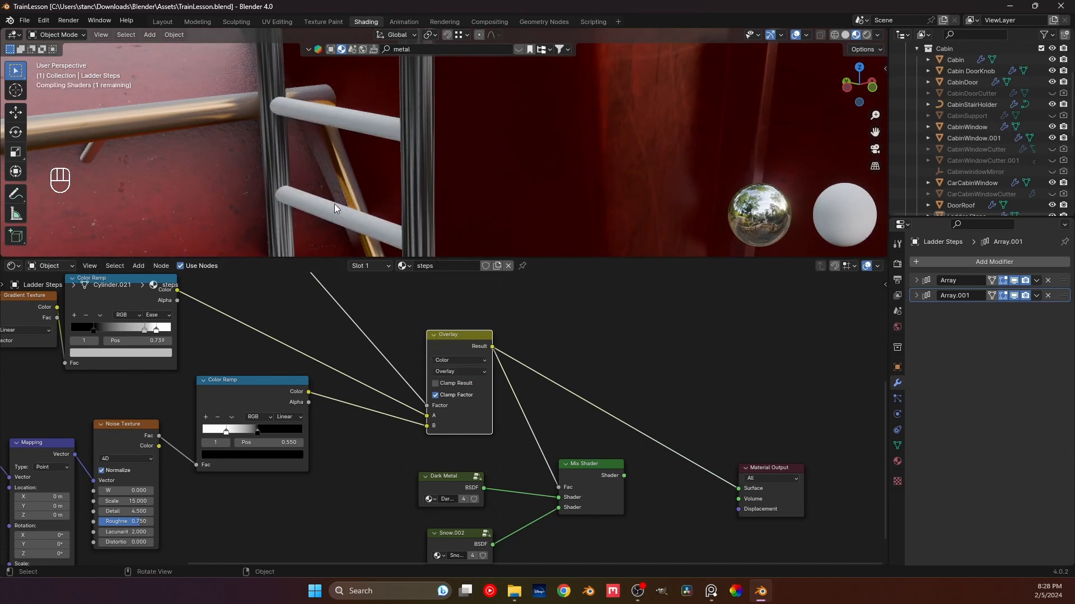
click(455, 370)
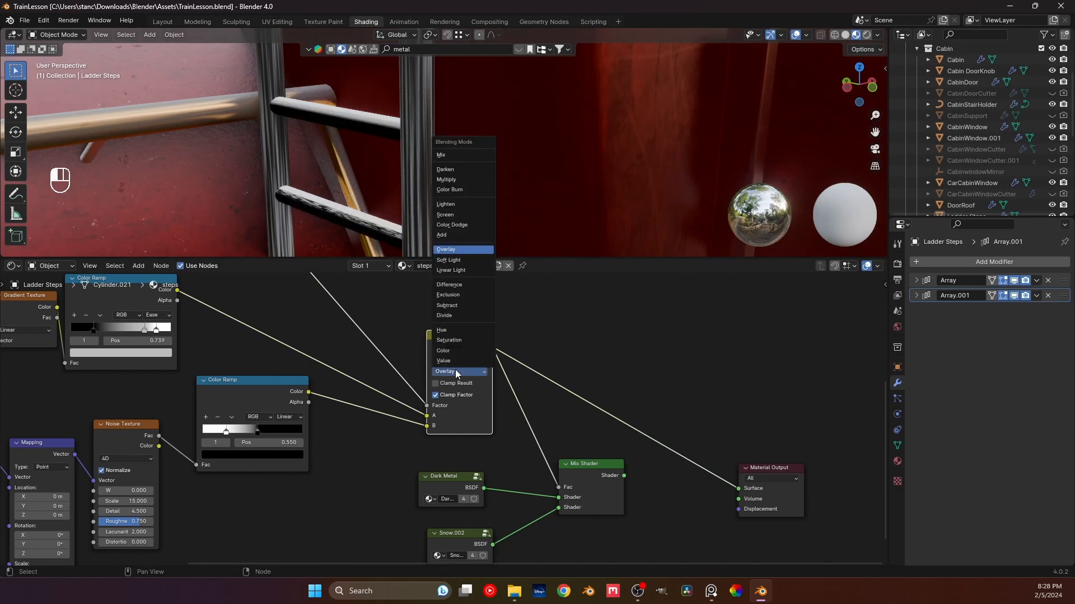
click(451, 225)
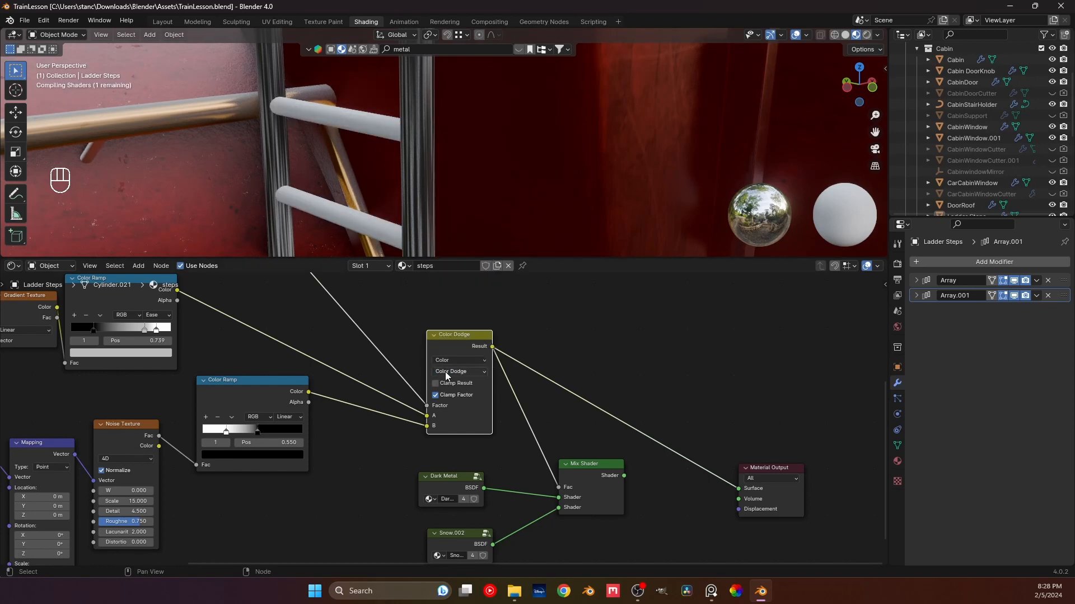
click(445, 372)
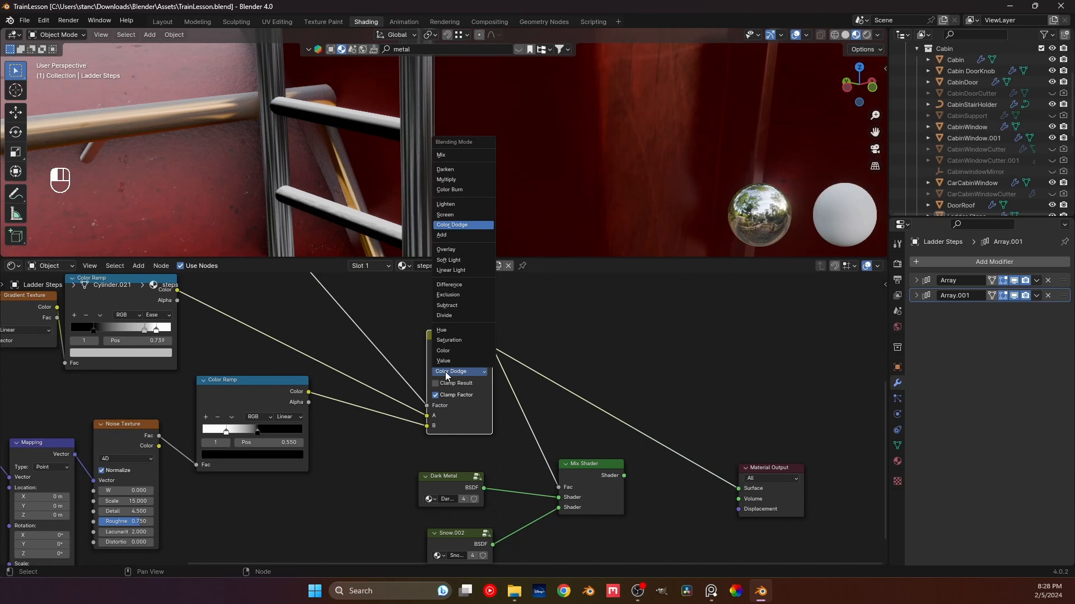
click(457, 234)
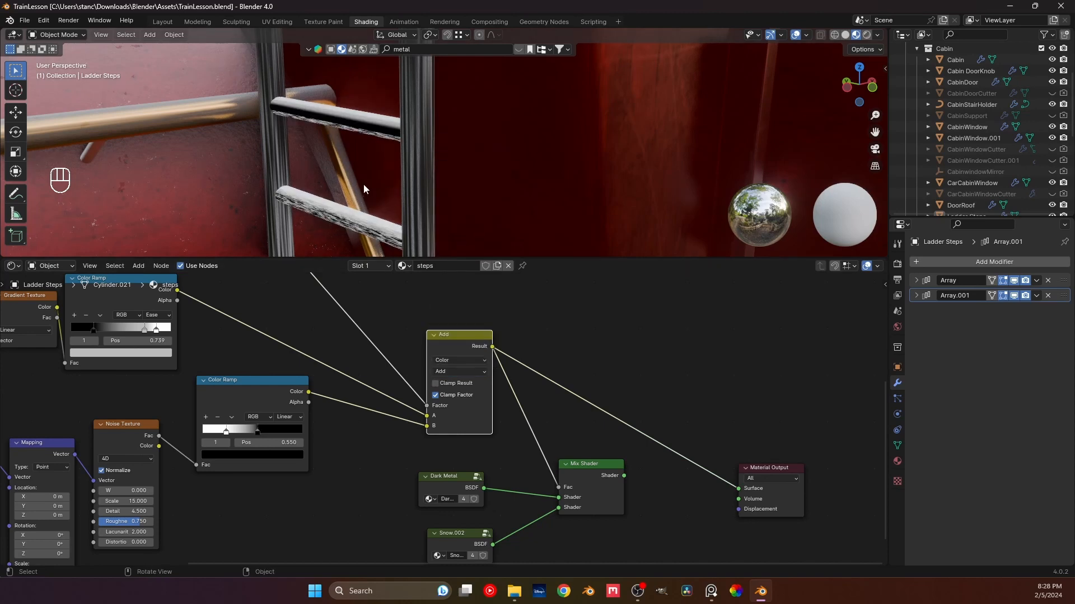
scroll(361, 186, down, 6)
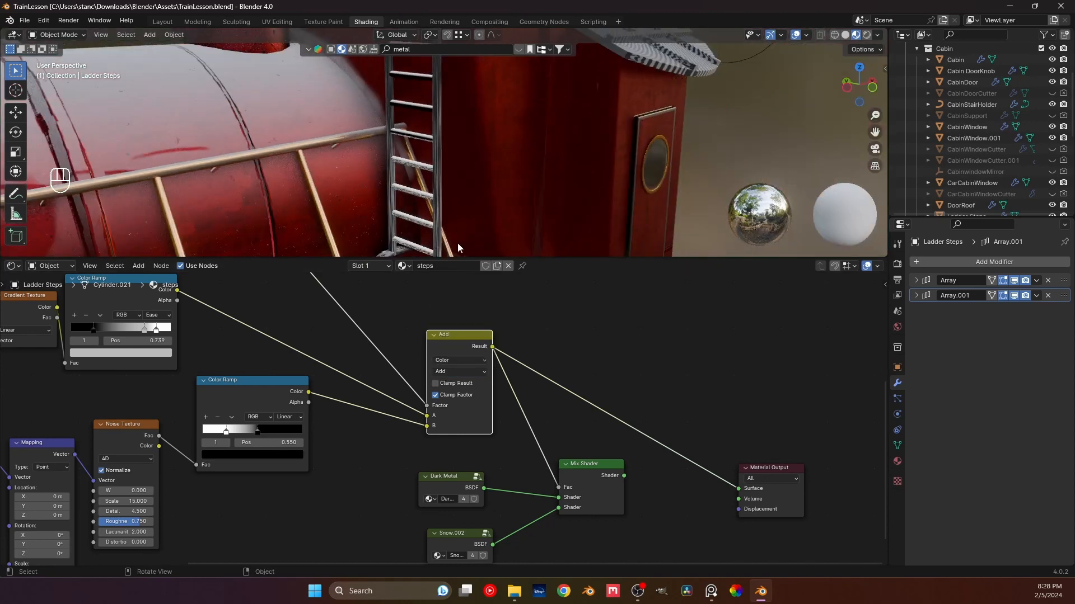
- Compare the Multiply and Mix blend modes on the mask-mixing node, ending on Multiply
click(475, 372)
click(454, 183)
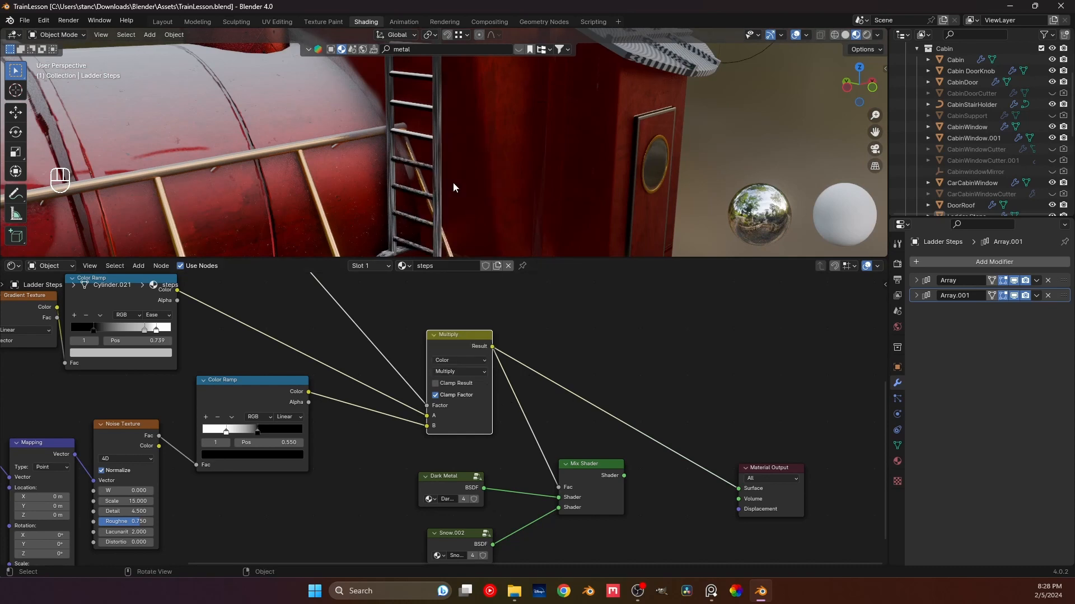
click(461, 369)
click(459, 152)
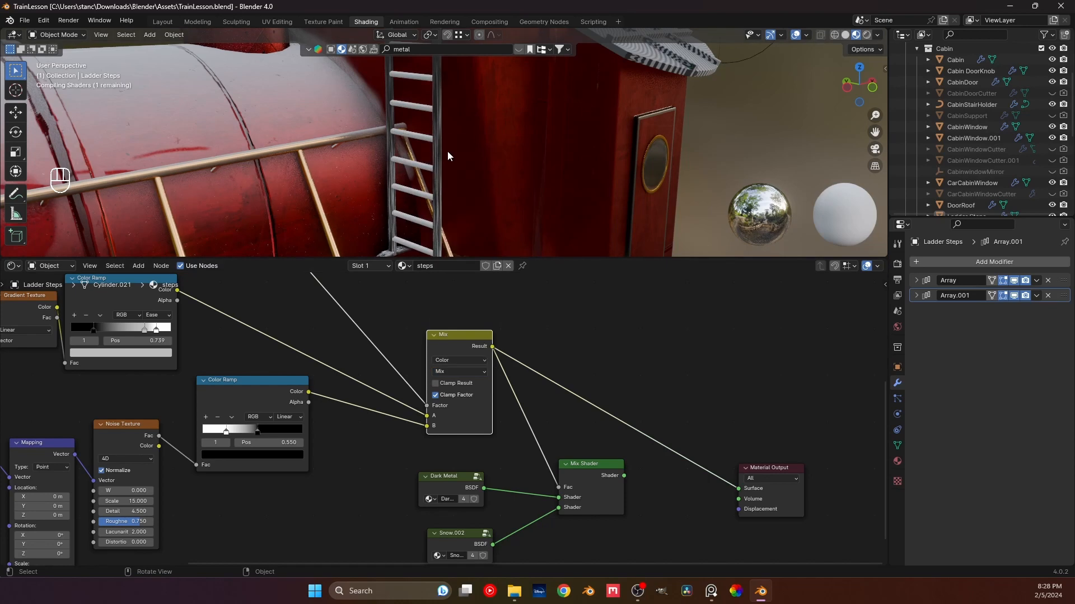
middle_drag(417, 151, 426, 185)
click(460, 372)
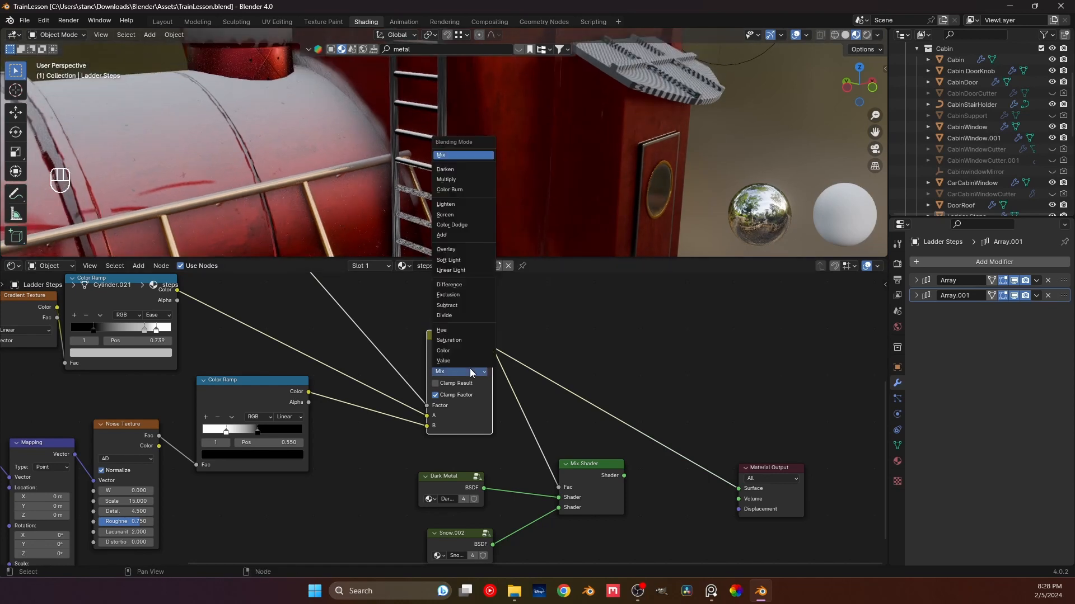
click(446, 180)
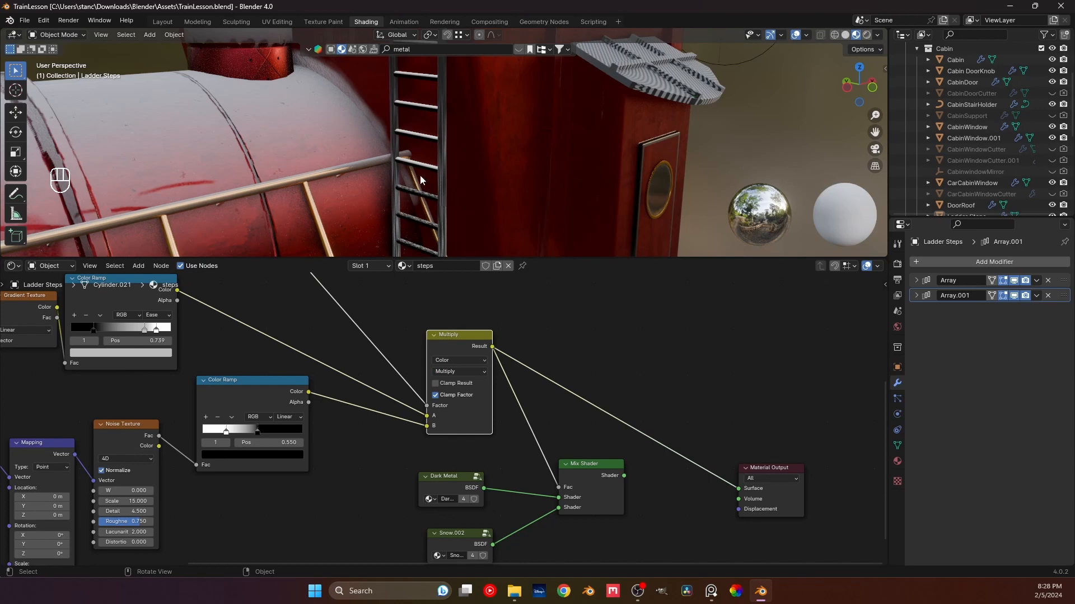
- Place the gradient Color Ramp's black stop at 0.236 and preview the Multiply result along the ladder
middle_drag(420, 175, 420, 142)
scroll(312, 290, down, 3)
scroll(312, 354, up, 1)
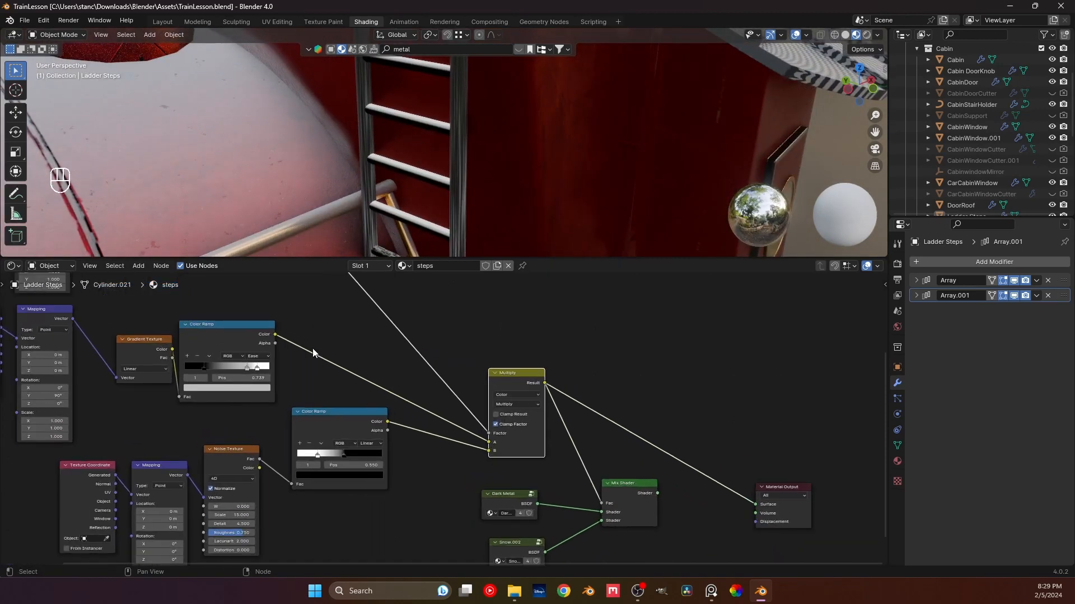
scroll(219, 359, up, 2)
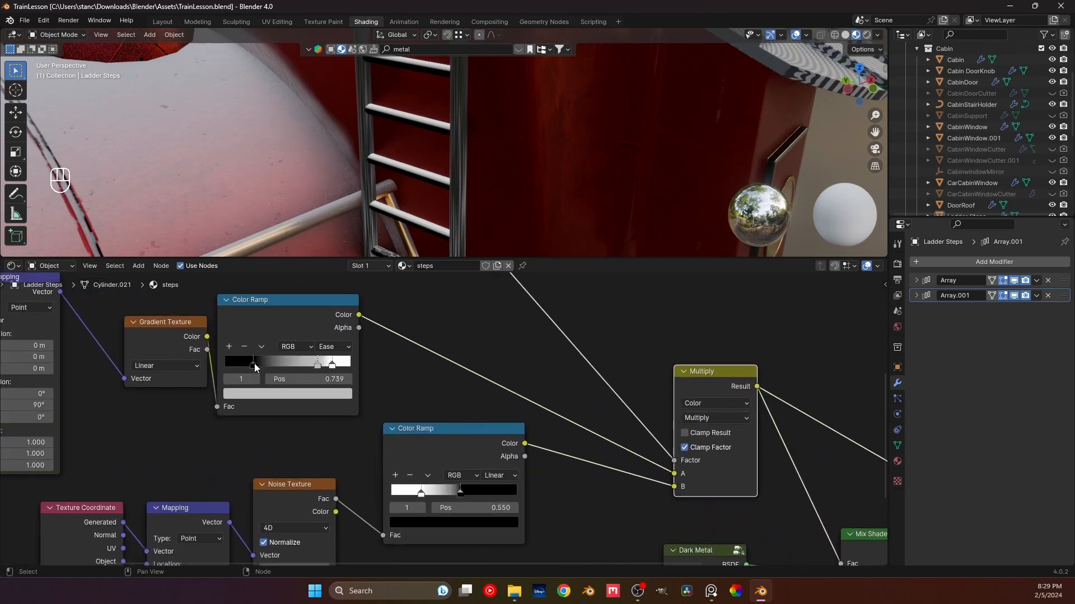
mouse_move(254, 364)
mouse_down()
mouse_move(355, 367)
mouse_move(260, 370)
mouse_up()
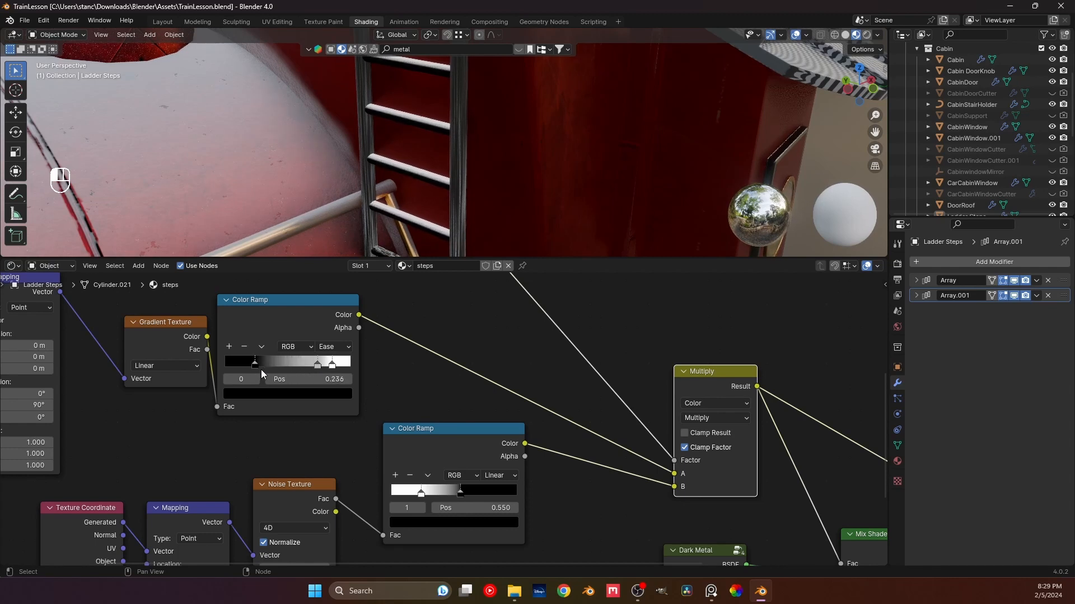
middle_drag(438, 316, 328, 305)
ctrl+shift+click(526, 345)
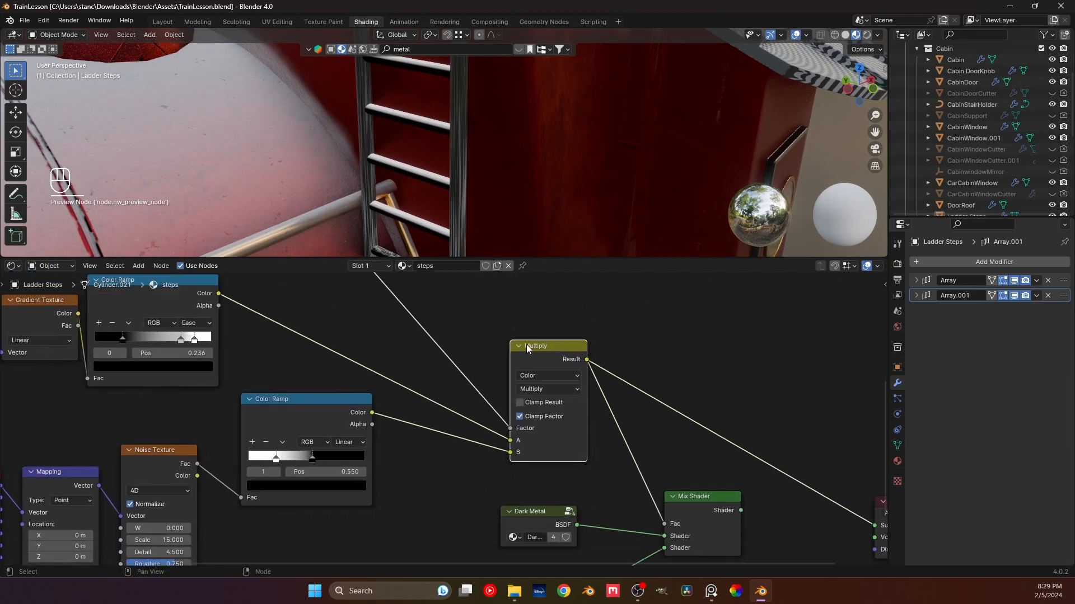
scroll(432, 182, down, 5)
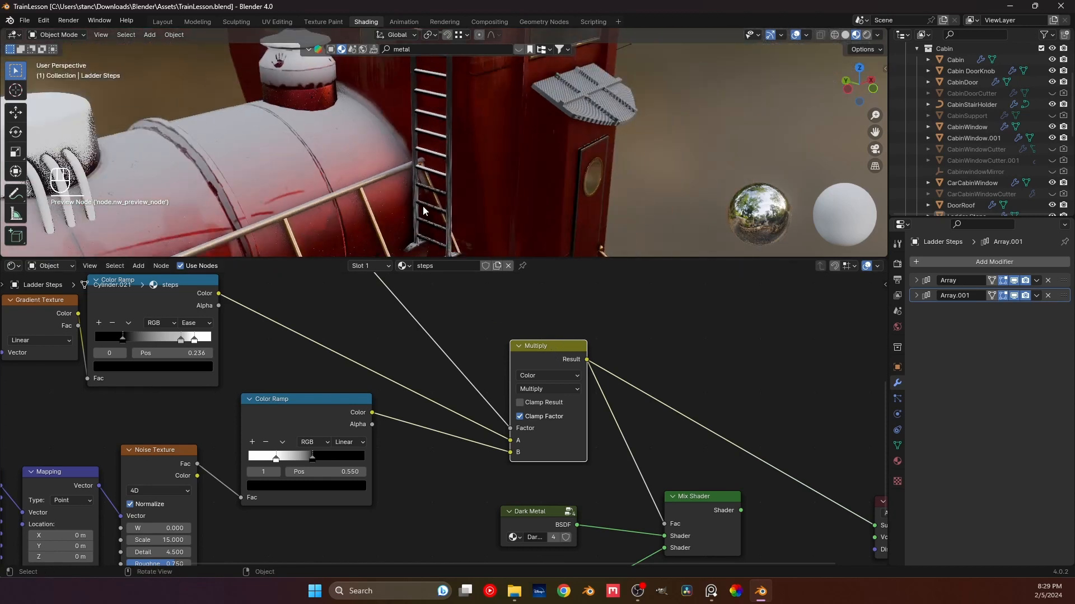
middle_drag(431, 182, 434, 160)
scroll(433, 159, up, 2)
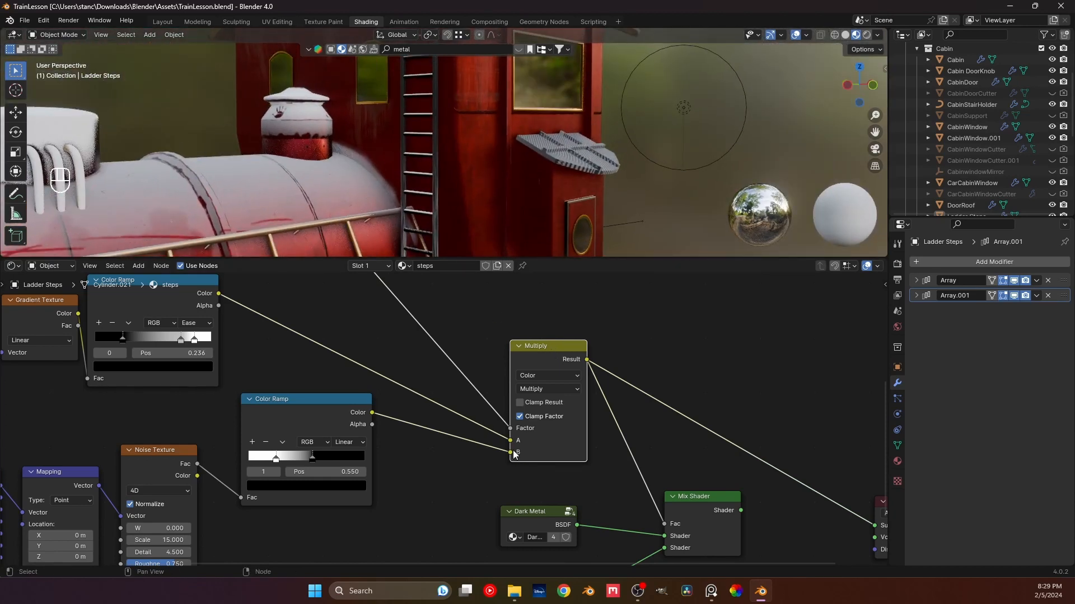
- Swap the Multiply inputs so the noise Color Ramp feeds A and the gradient Color Ramp feeds B, and output the Mix Shader
drag(510, 453, 471, 440)
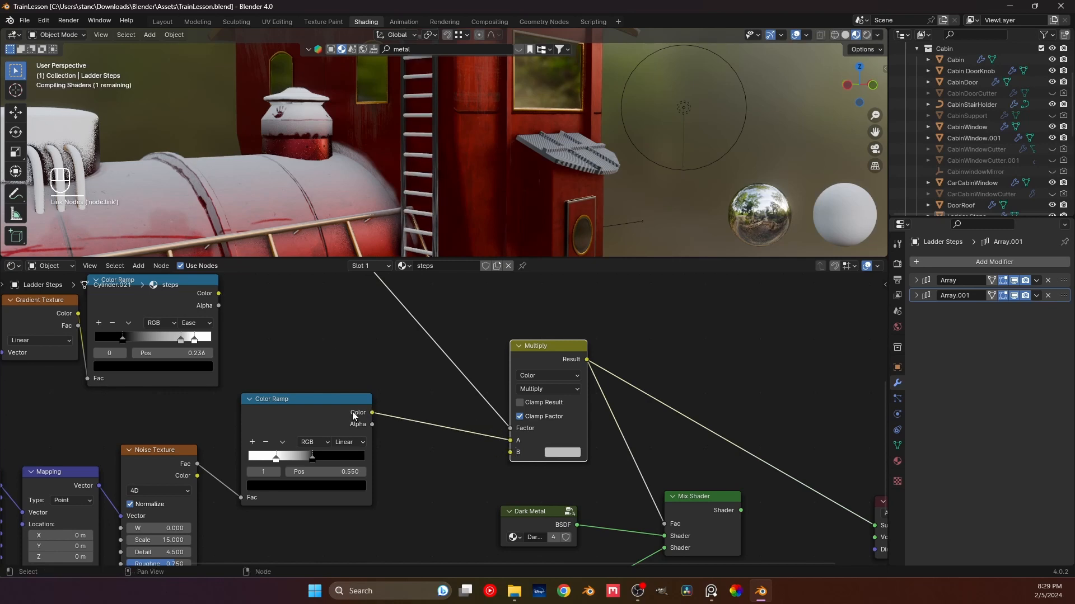
drag(219, 294, 547, 456)
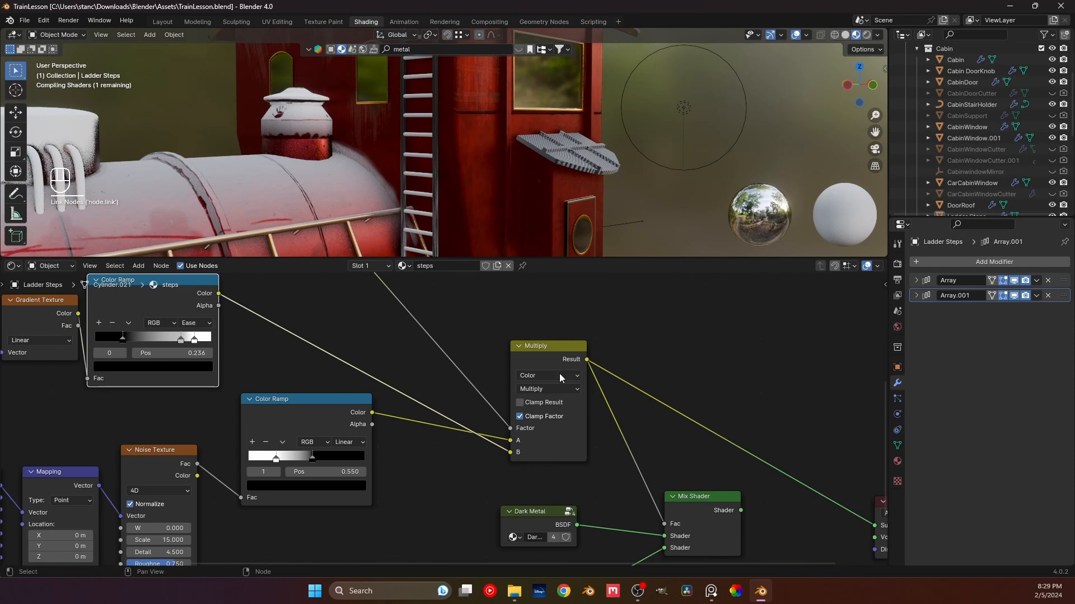
ctrl+shift+click(690, 501)
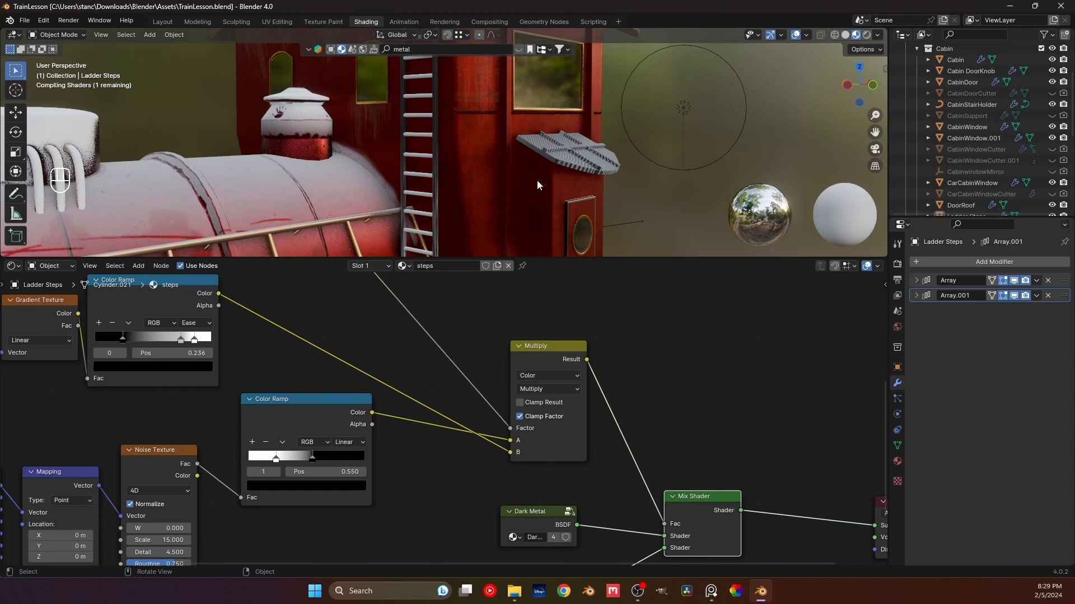
shift+middle_drag(496, 180, 358, 105)
middle_drag(358, 105, 406, 176)
scroll(385, 132, up, 3)
scroll(407, 179, down, 4)
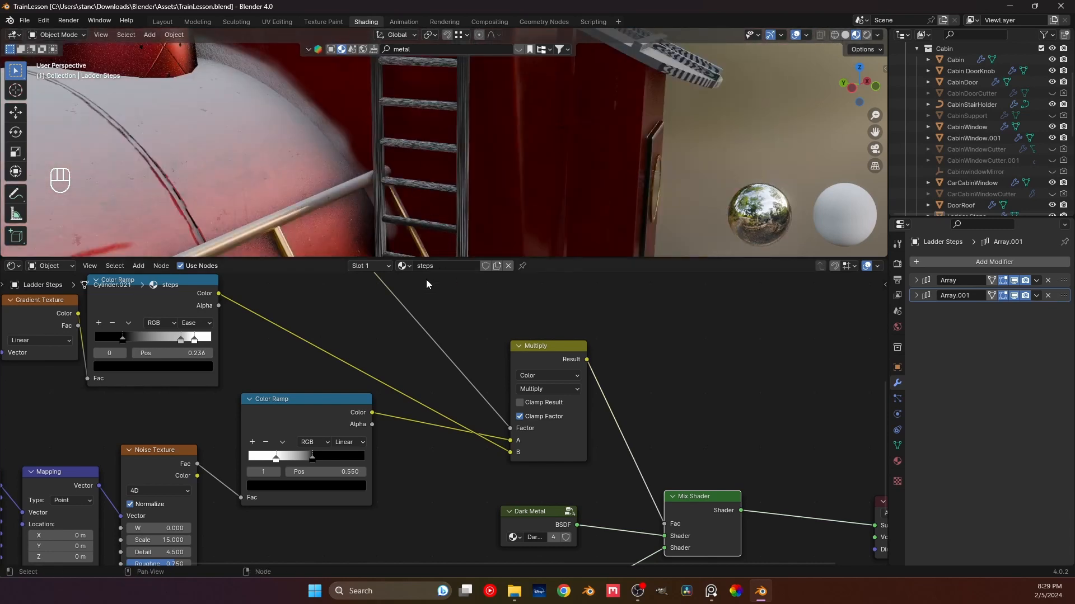
- Adjust the gradient Color Ramp's stops, shifting the grey stop toward the black one and placing the black stop at 0.241
drag(179, 339, 119, 340)
scroll(293, 325, down, 6)
middle_drag(263, 297, 284, 441)
mouse_move(244, 383)
mouse_down()
mouse_move(306, 388)
mouse_move(250, 396)
mouse_up()
click(311, 387)
shift+middle_drag(479, 78, 443, 135)
middle_drag(442, 134, 391, 175)
- Move the noise Color Ramp's white stop to the ramp's start and its black stop to 0.509
middle_drag(374, 552, 392, 408)
scroll(392, 407, up, 2)
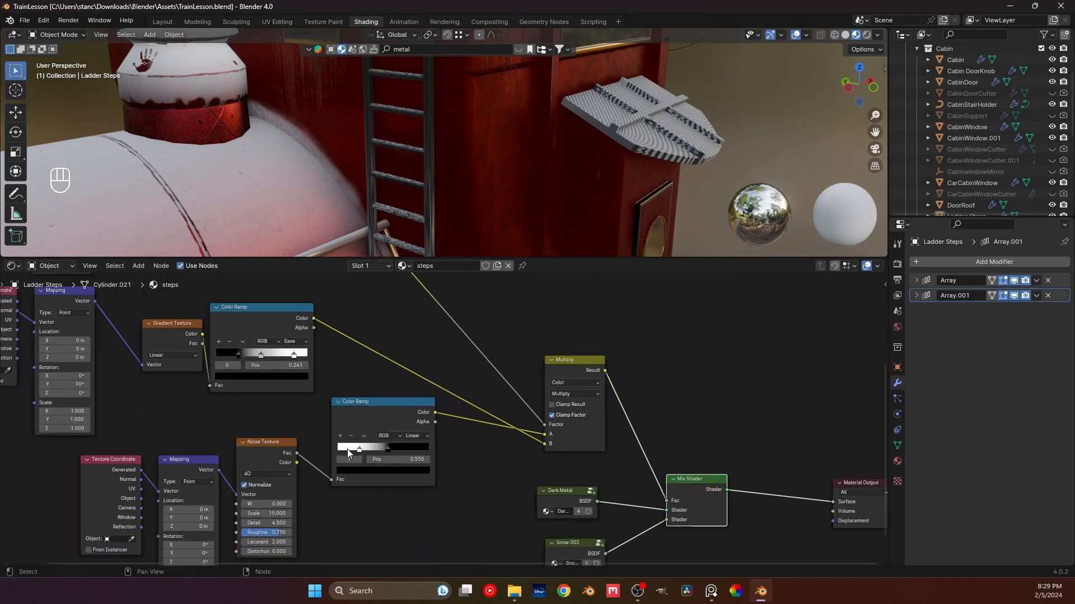
mouse_move(372, 443)
mouse_down()
mouse_move(329, 449)
mouse_move(384, 446)
mouse_up()
middle_drag(424, 250, 417, 158)
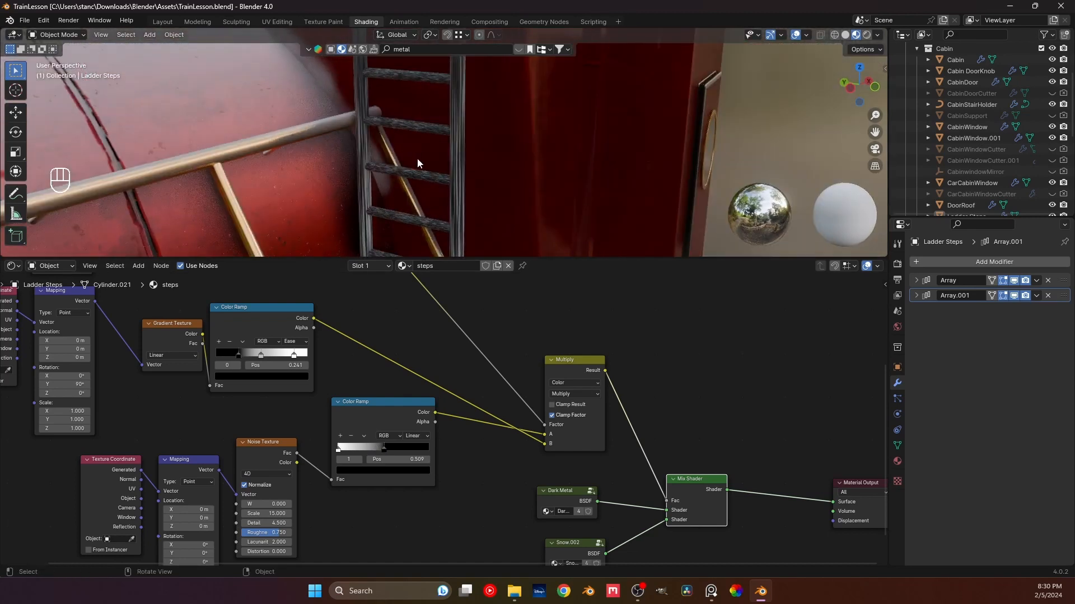
- Change the mask-mixing node's blend mode to Color Dodge
click(579, 394)
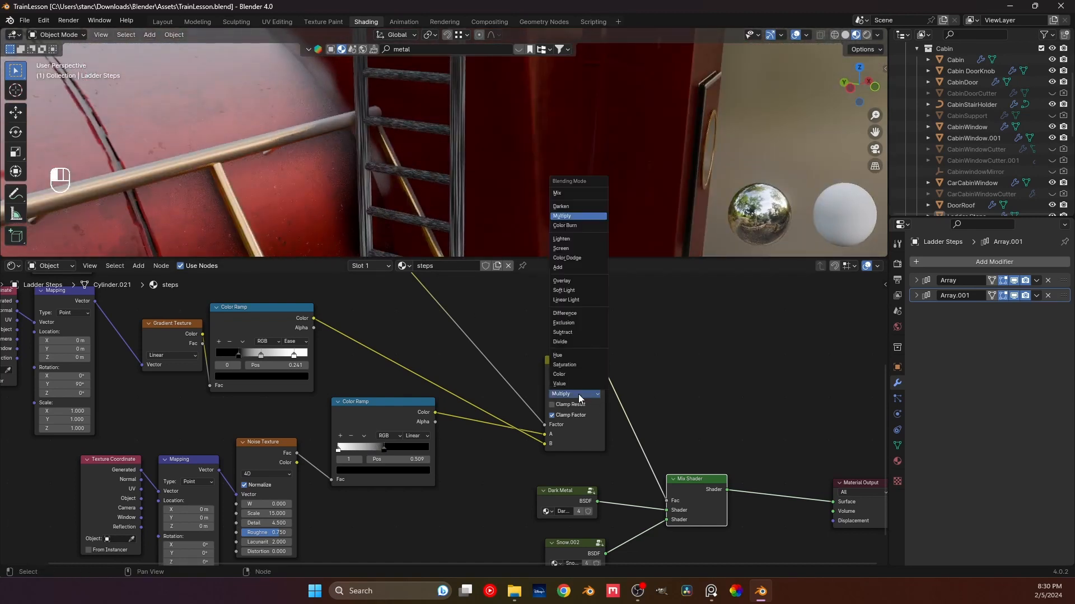
click(586, 258)
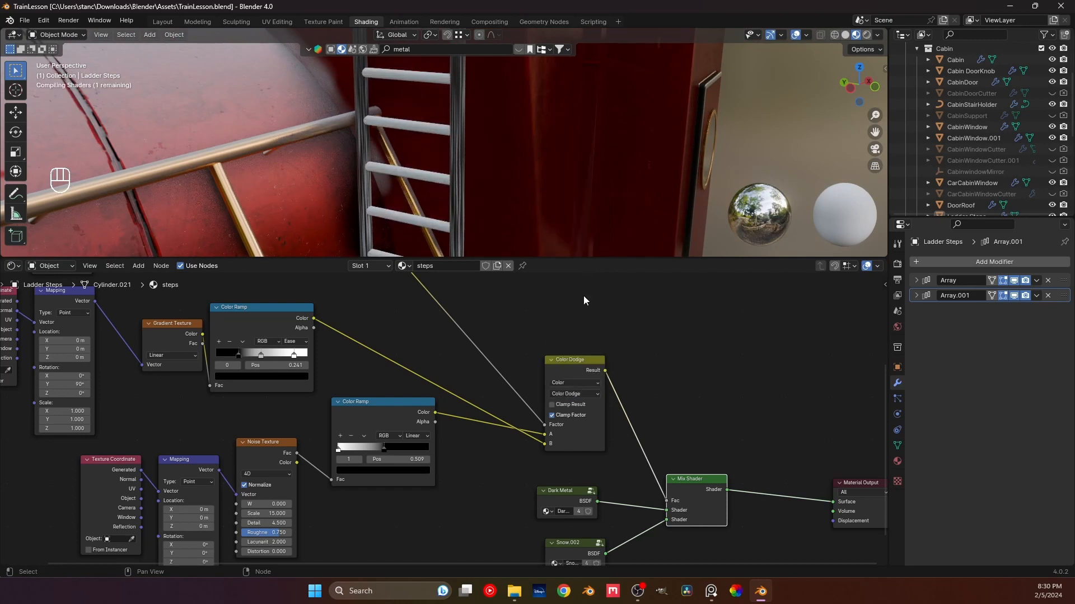
- Try the Add blend mode on the mask-mixing node and inspect the ladder steps up close
click(580, 394)
click(569, 263)
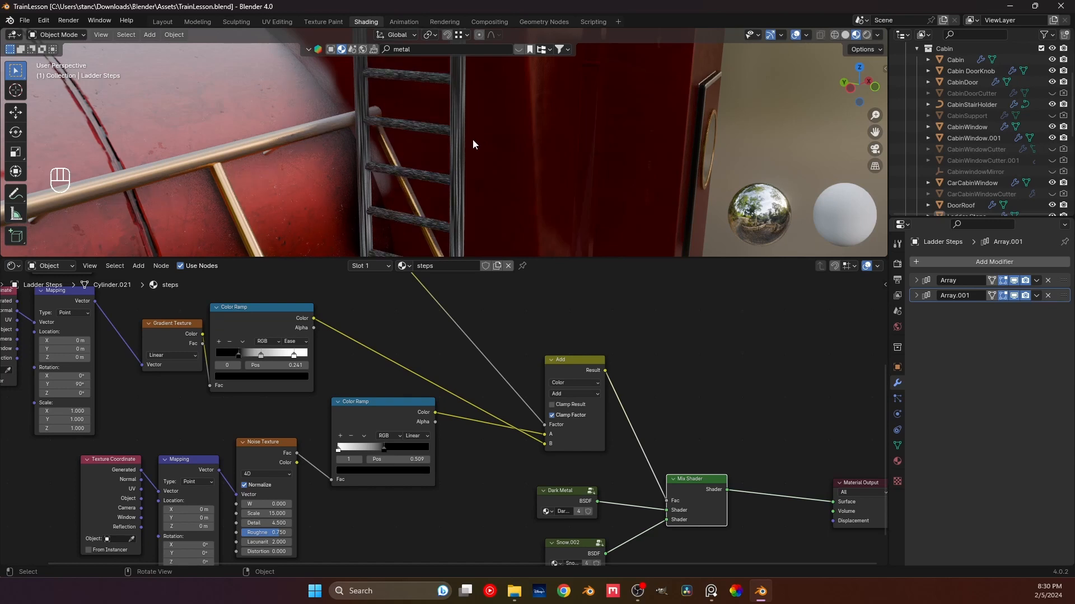
shift+middle_drag(473, 139, 442, 245)
middle_drag(435, 168, 415, 169)
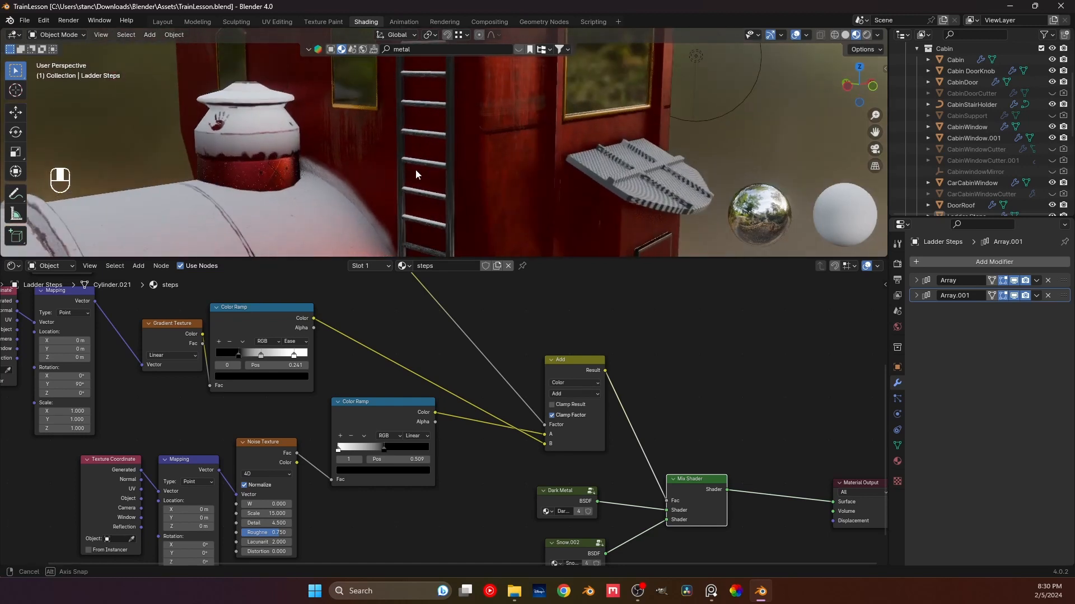
scroll(418, 170, up, 5)
- Try the Darken blend mode on the mask-mixing node and check the ladder up to the cabin roof
click(585, 394)
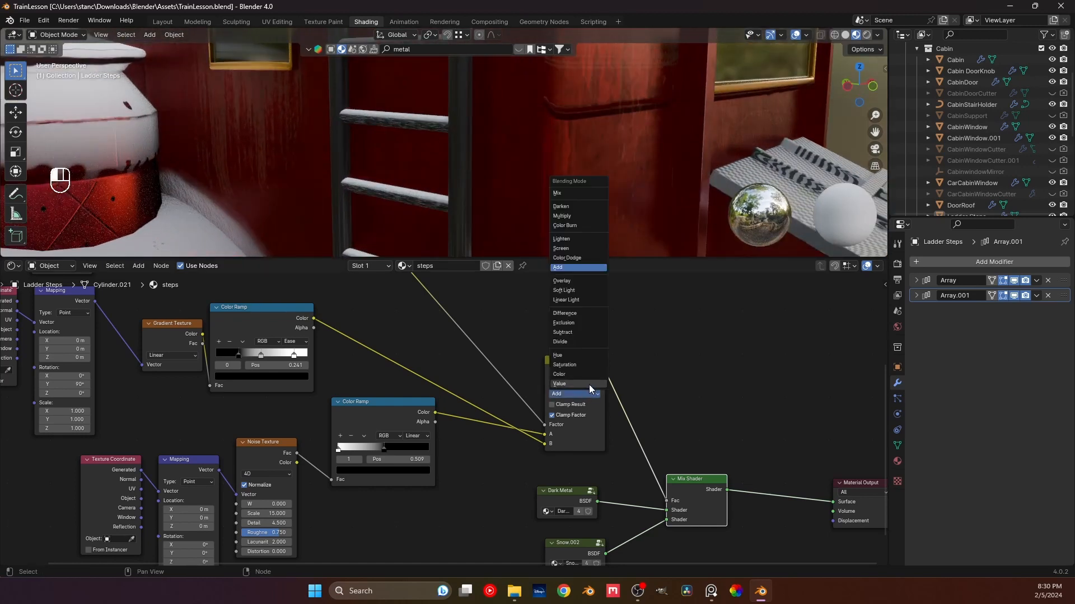
click(573, 207)
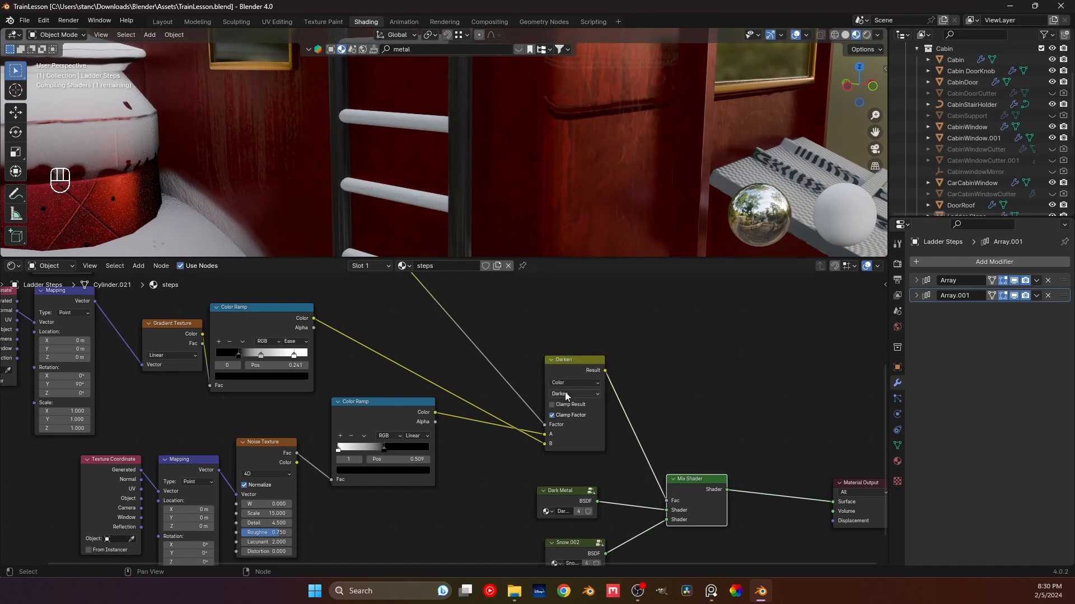
scroll(395, 137, down, 5)
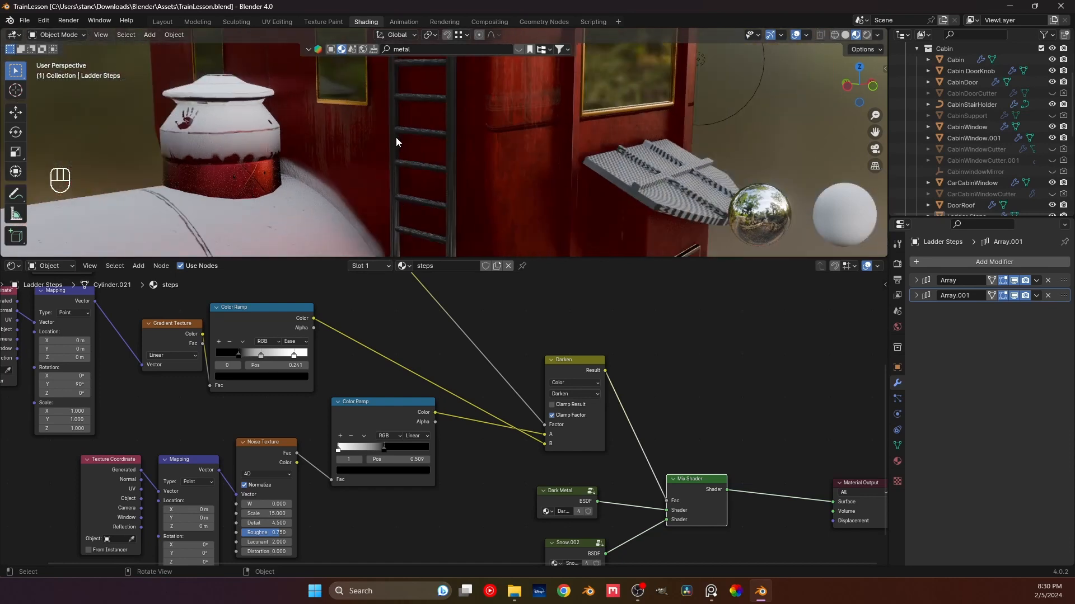
middle_drag(406, 116, 396, 190)
scroll(419, 198, up, 3)
scroll(397, 195, down, 4)
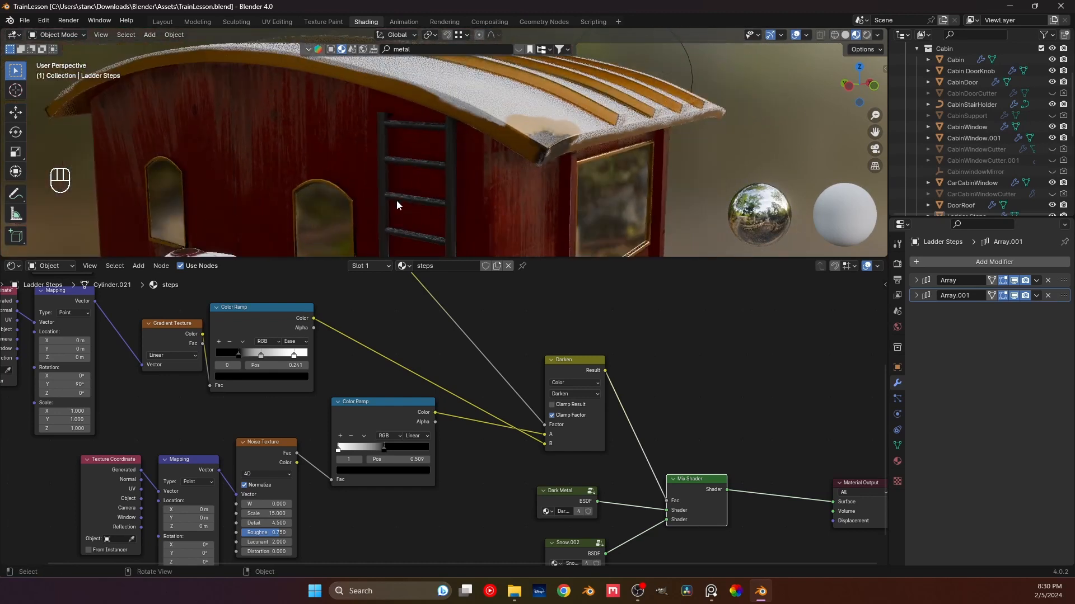
- Try the white stop of the Constant gradient Color Ramp at 0.836 and return it toward the ramp's start
middle_drag(320, 297, 334, 463)
scroll(221, 323, up, 4)
middle_drag(220, 321, 374, 385)
scroll(372, 370, up, 5)
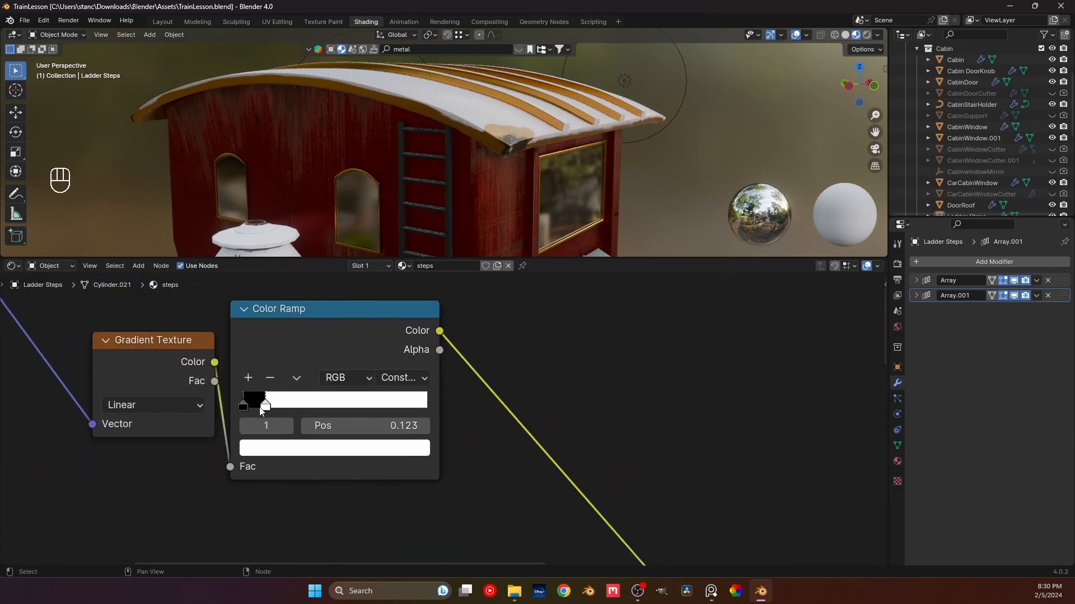
drag(260, 407, 332, 417)
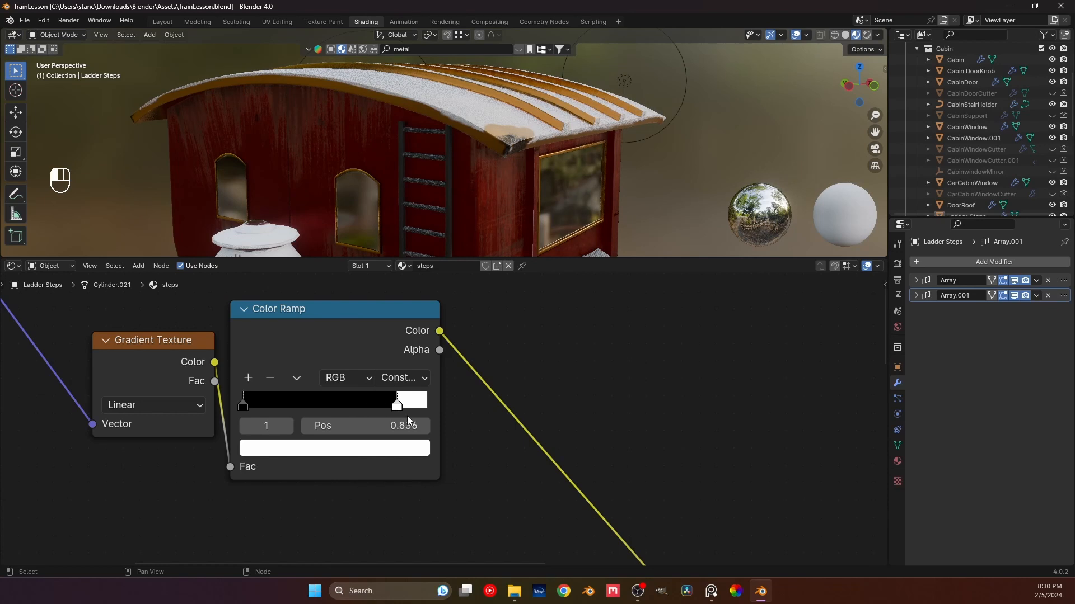
drag(408, 415, 266, 428)
scroll(413, 220, down, 7)
scroll(435, 434, down, 2)
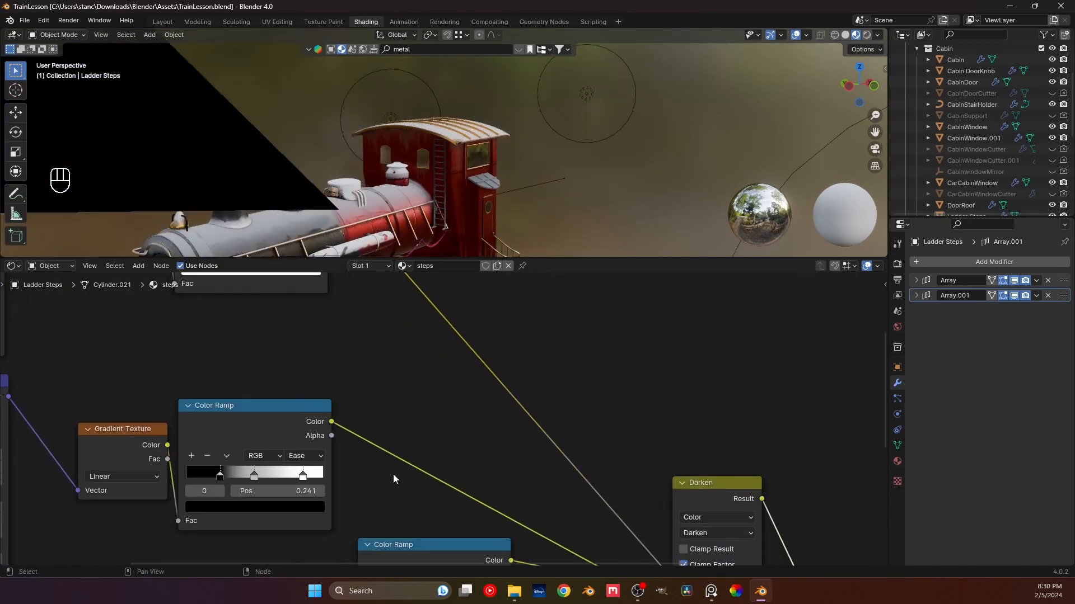
- Set the mask-mixing node's blend mode to Multiply and save the file
middle_drag(393, 474, 342, 357)
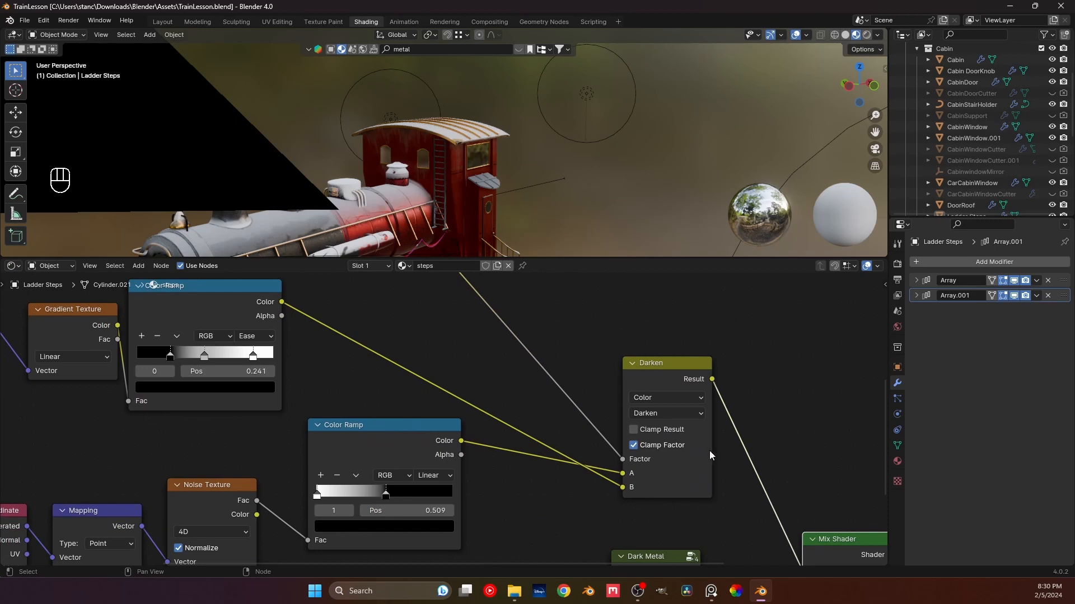
click(652, 413)
click(648, 151)
key(ctrl+s)
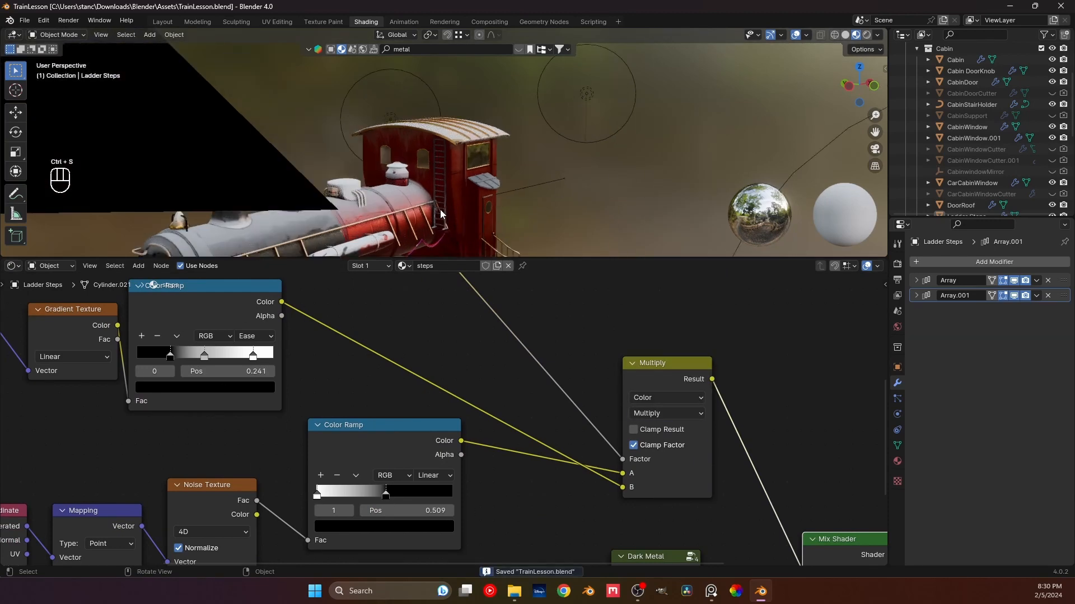
- Examine the ladder's snow coverage through the scene camera and from around the train, saving the file along the way
key(KP_0)
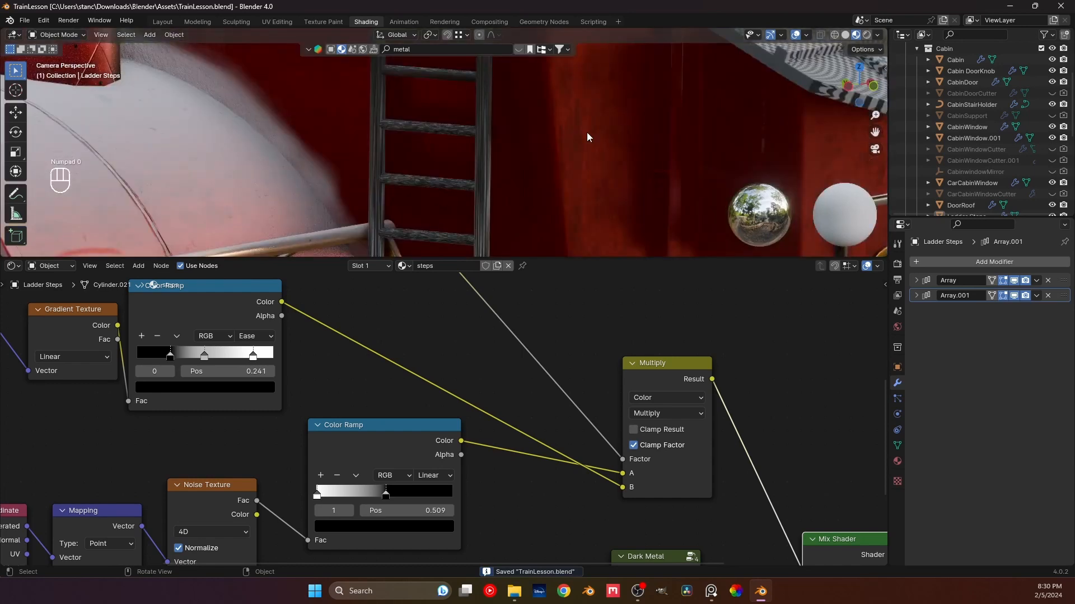
scroll(452, 91, down, 3)
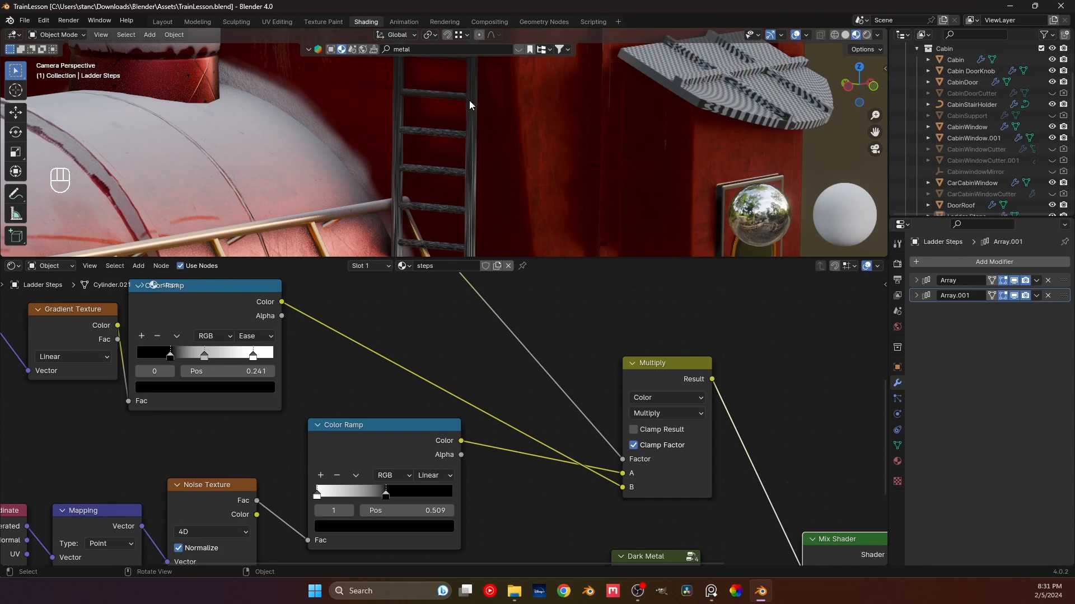
scroll(469, 99, down, 6)
scroll(436, 155, up, 2)
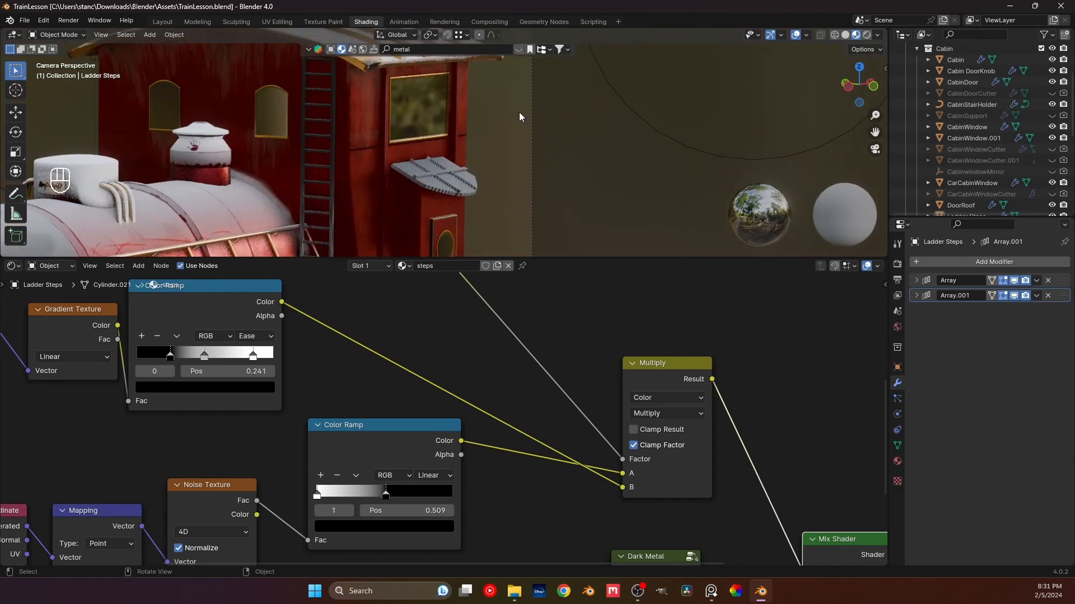
key(ctrl+s)
middle_drag(457, 204, 408, 219)
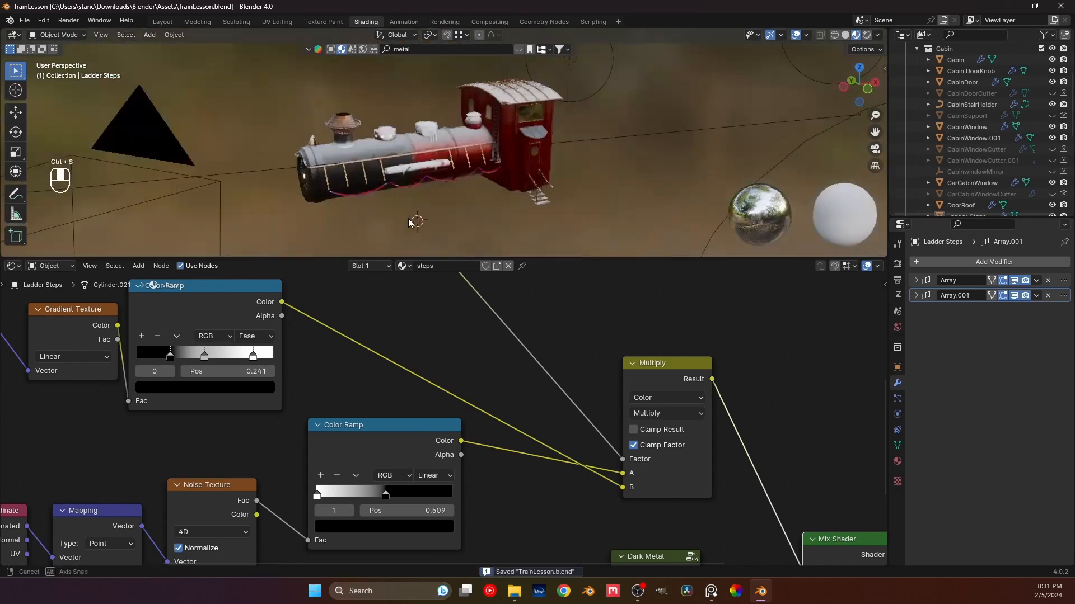
scroll(408, 222, up, 6)
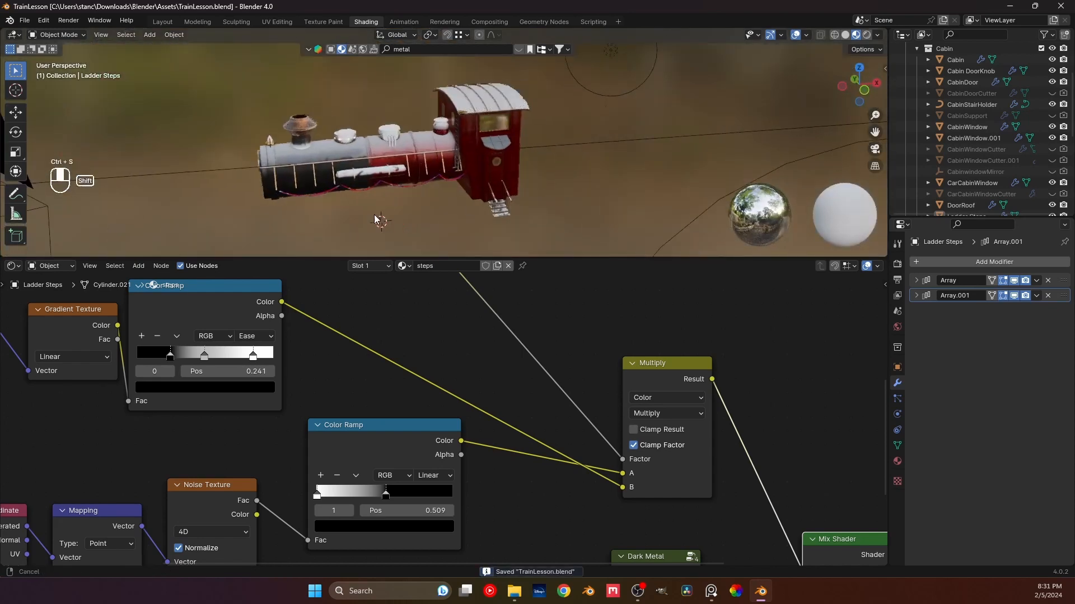
middle_drag(415, 161, 415, 161)
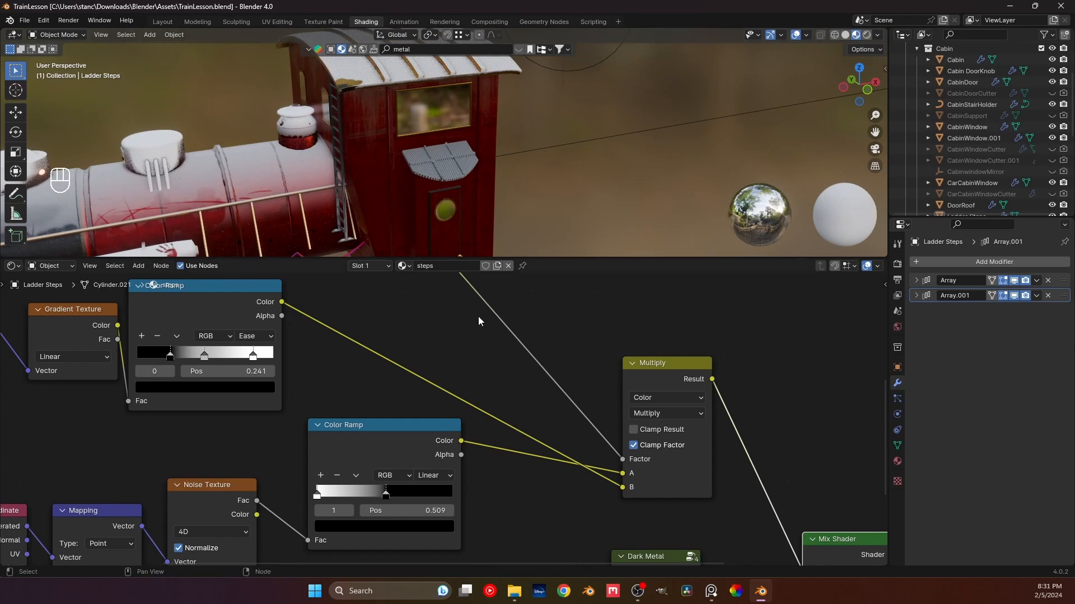
scroll(479, 316, up, 1)
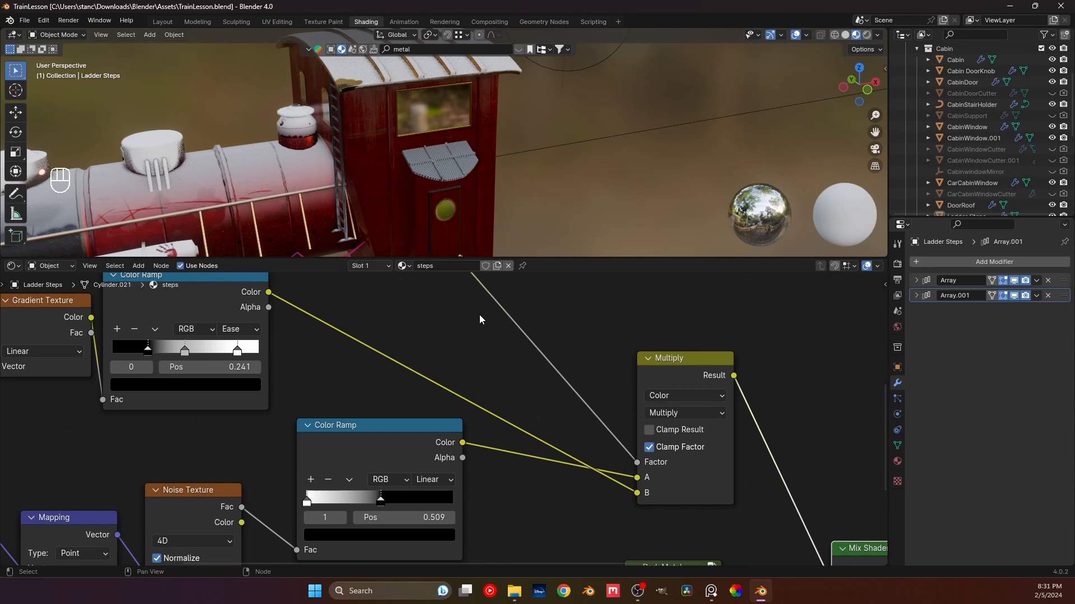
click(334, 166)
middle_drag(337, 161, 392, 175)
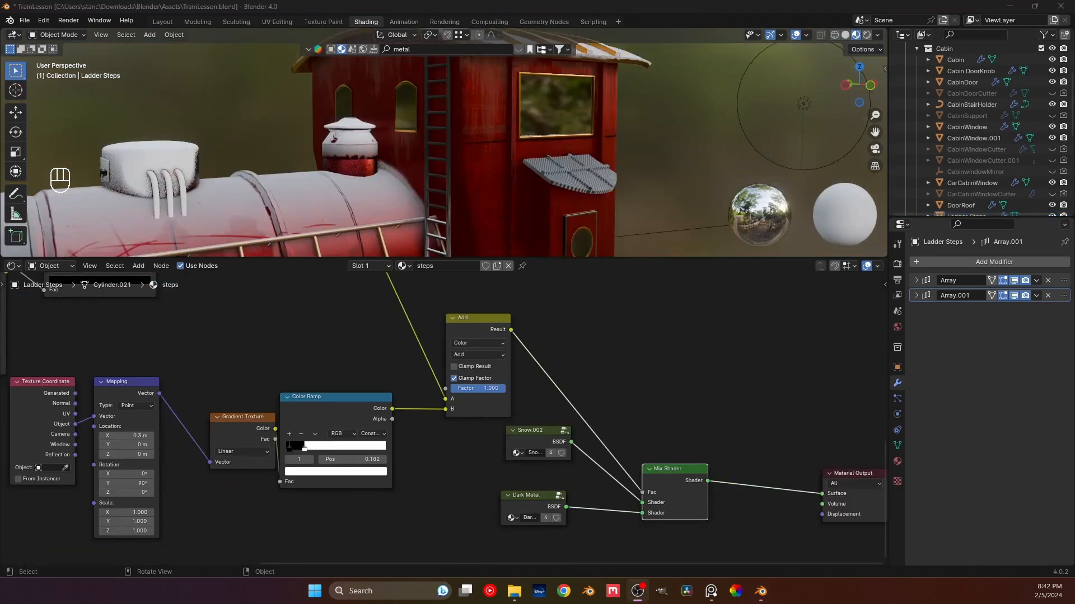
- Preview the Ease gradient Color Ramp's output on the ladder steps and examine it up close
scroll(290, 388, down, 2)
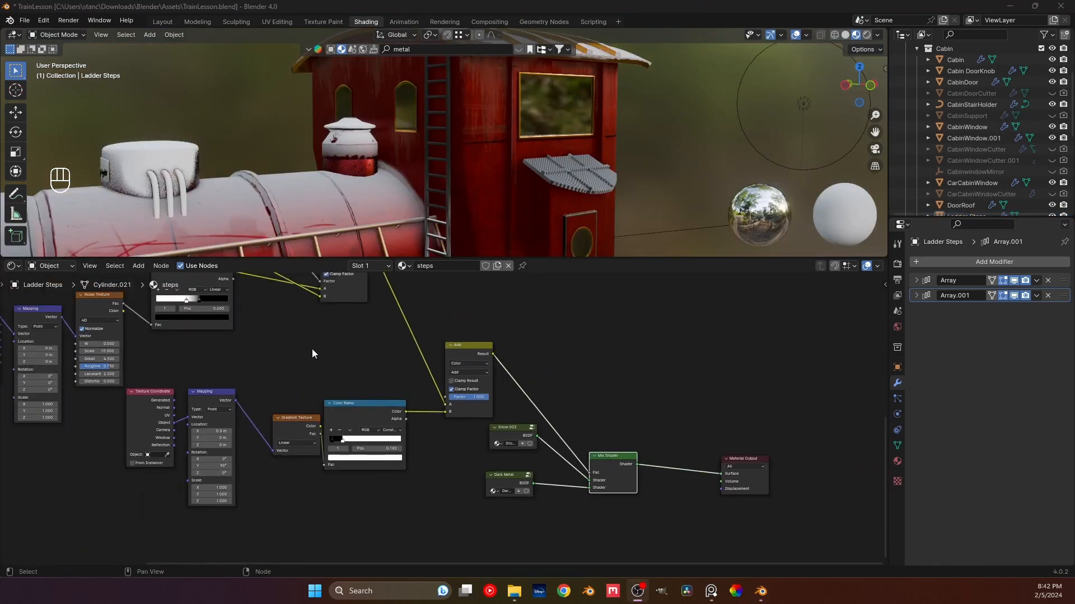
middle_drag(312, 349, 377, 424)
middle_drag(491, 473, 485, 451)
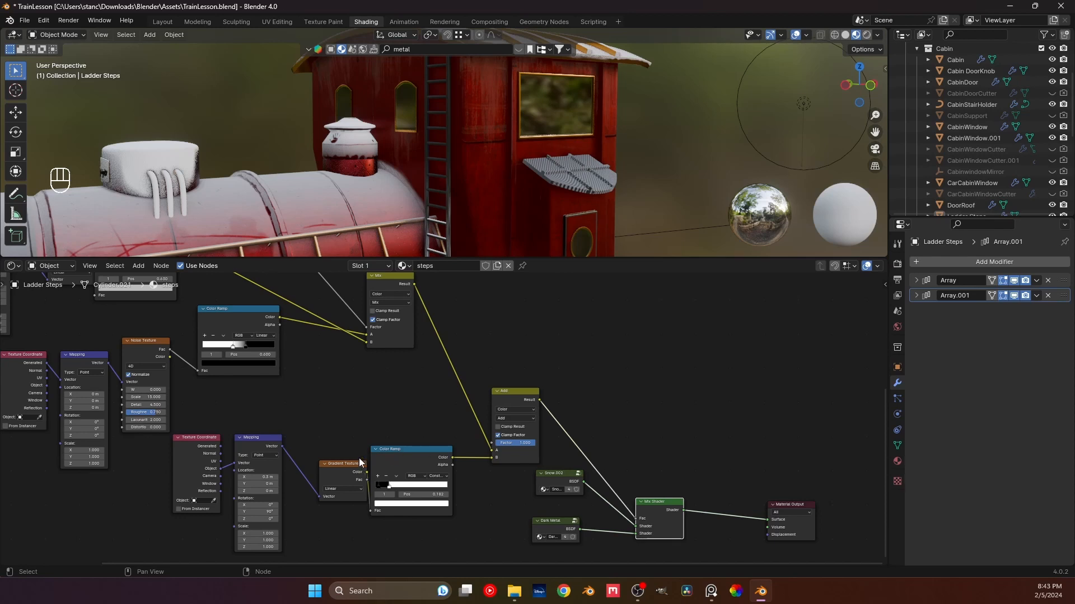
scroll(414, 386, down, 2)
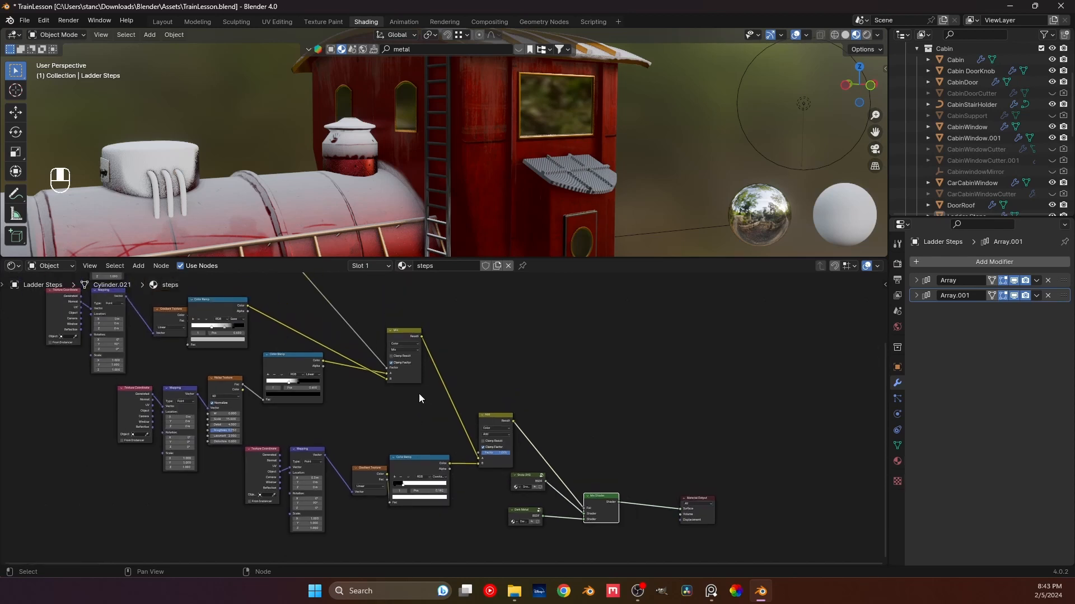
click(230, 302)
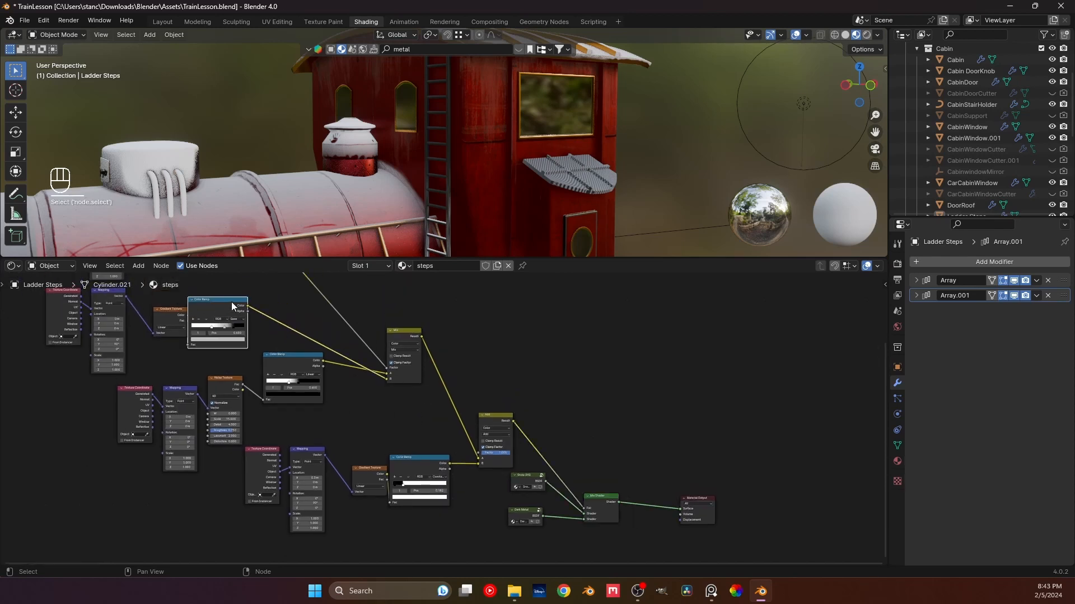
ctrl+shift+click(229, 304)
middle_drag(260, 315, 376, 327)
scroll(455, 172, up, 4)
middle_drag(455, 171, 459, 176)
scroll(459, 177, up, 3)
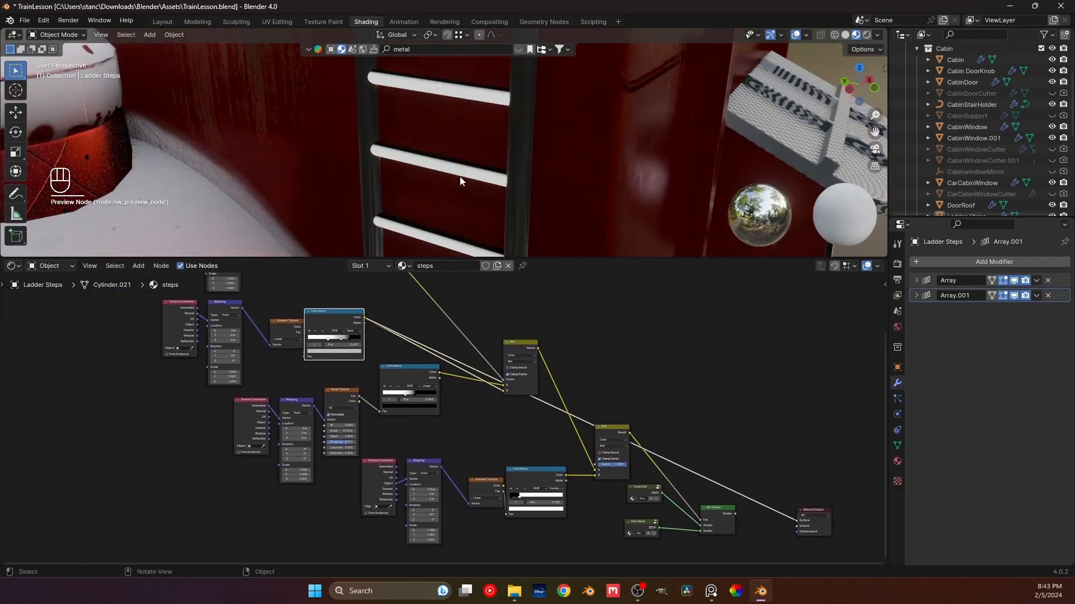
- Move the Ease gradient Color Ramp node clear of its Gradient Texture node
scroll(399, 388, up, 3)
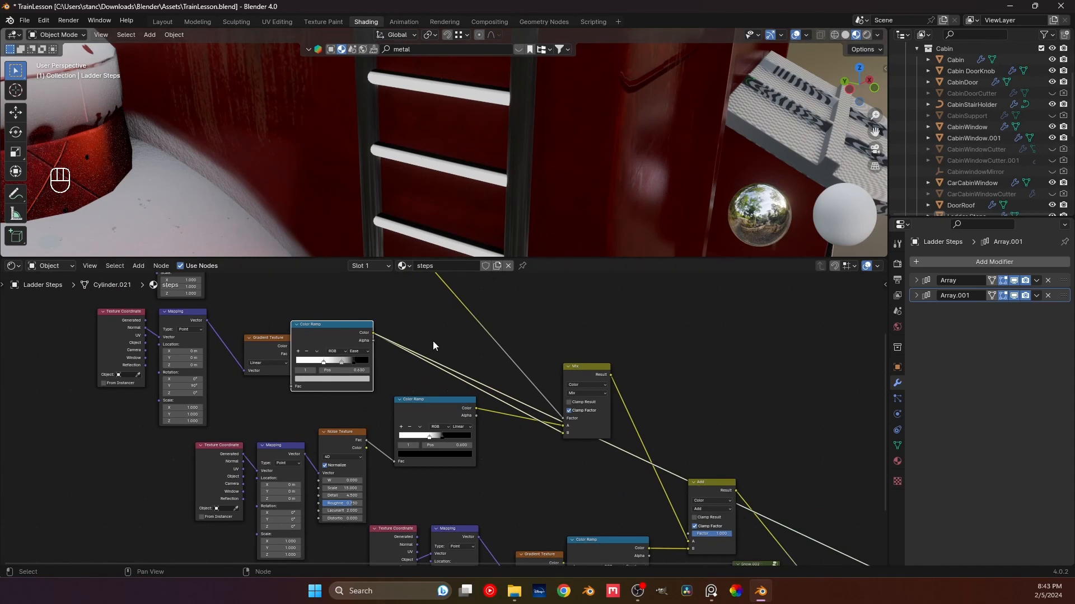
drag(333, 331, 359, 325)
middle_drag(454, 358, 412, 355)
scroll(447, 420, down, 3)
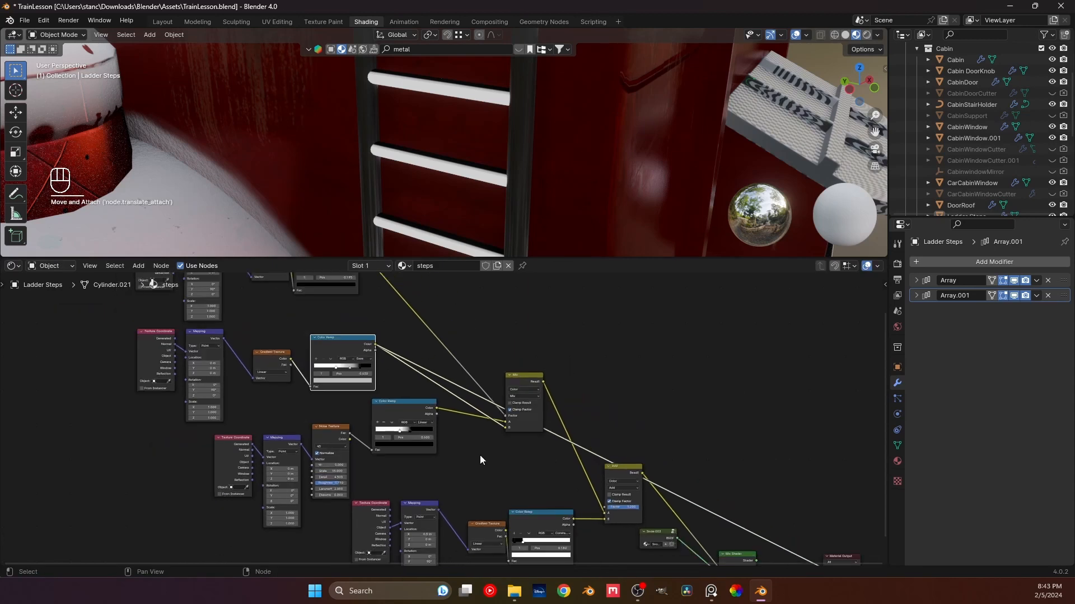
- Preview the Mix node's combined gradient and noise mask on the ladder steps and examine it from several angles
middle_drag(489, 464, 483, 460)
middle_drag(412, 355, 411, 426)
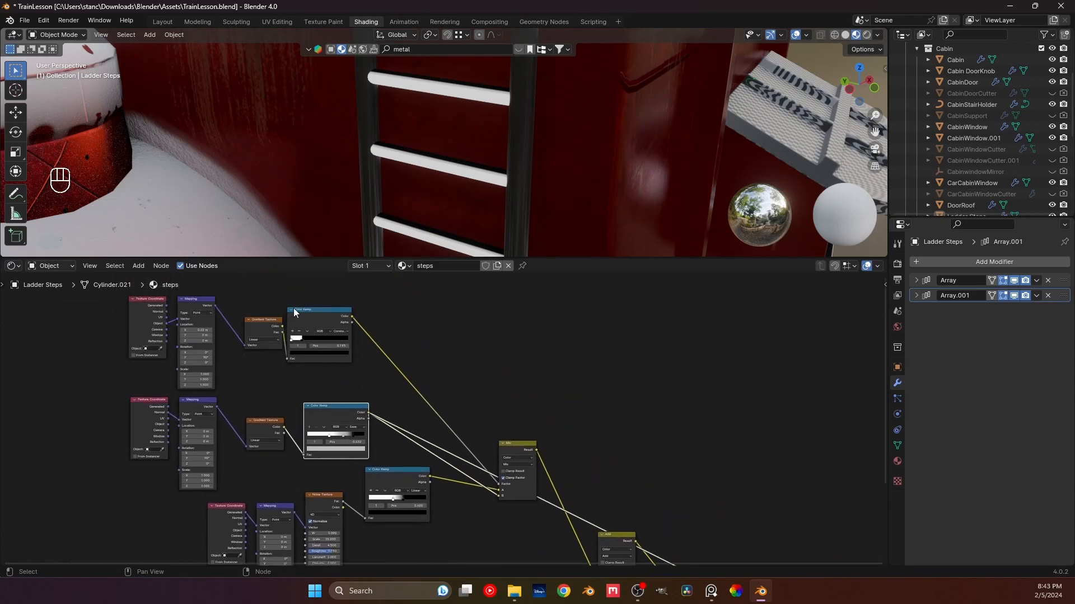
middle_drag(511, 522, 395, 462)
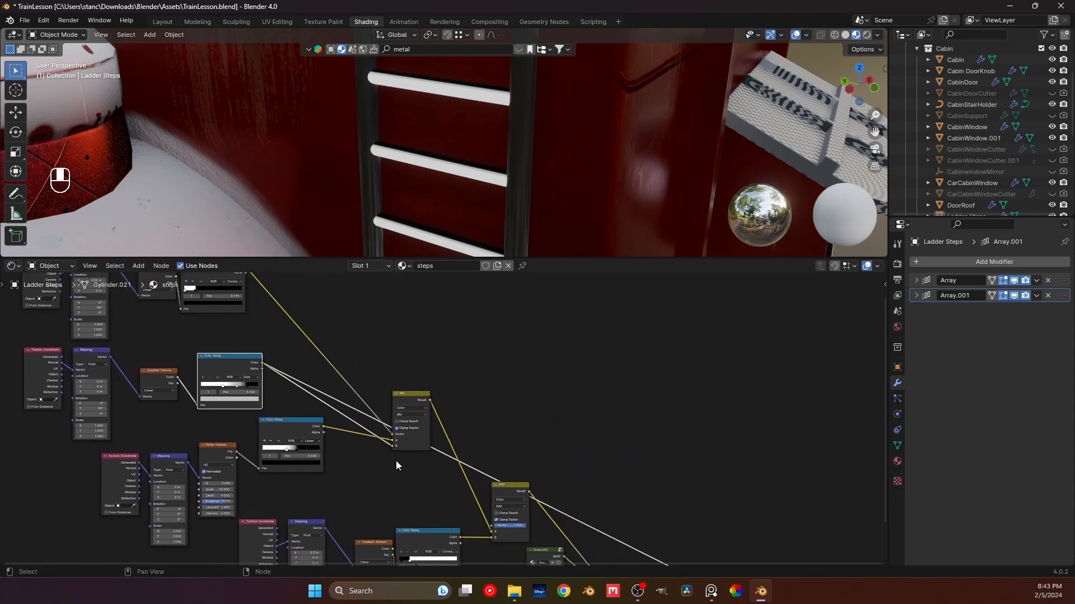
ctrl+shift+click(409, 398)
scroll(460, 151, down, 5)
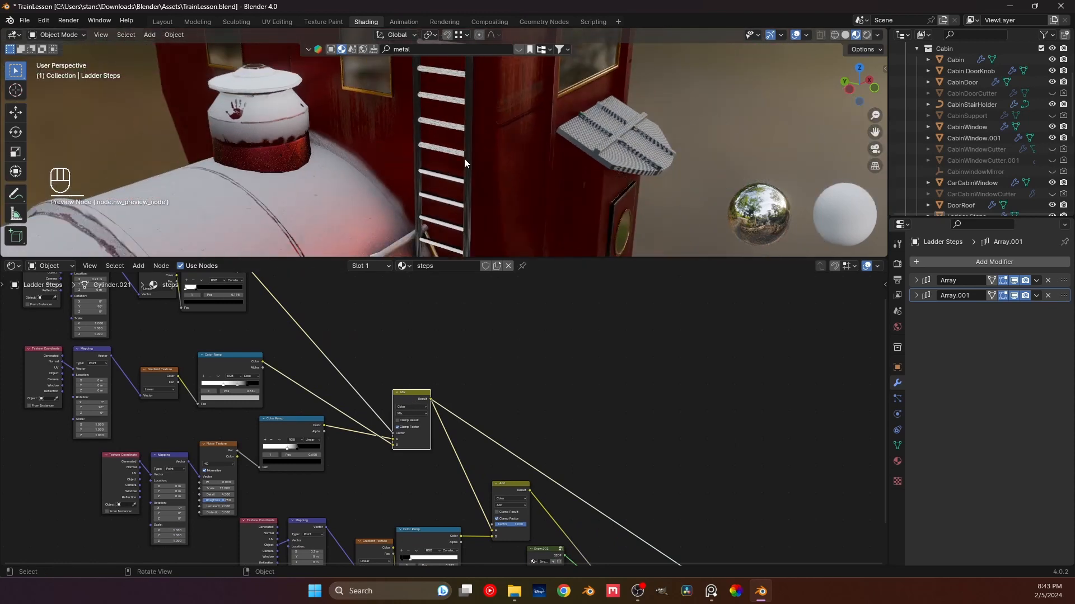
middle_drag(465, 159, 440, 148)
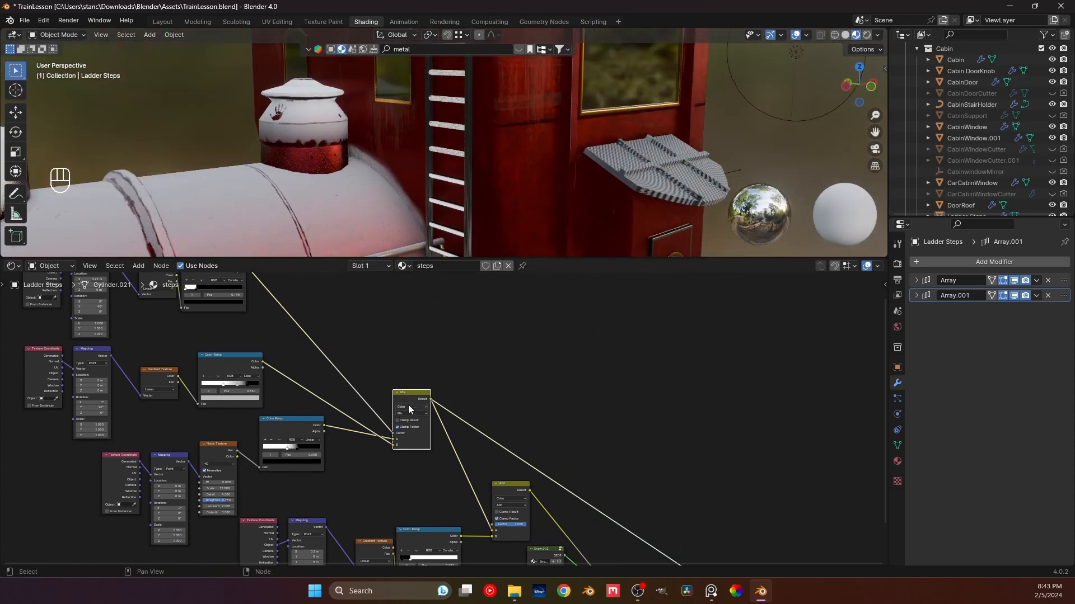
scroll(408, 405, up, 2)
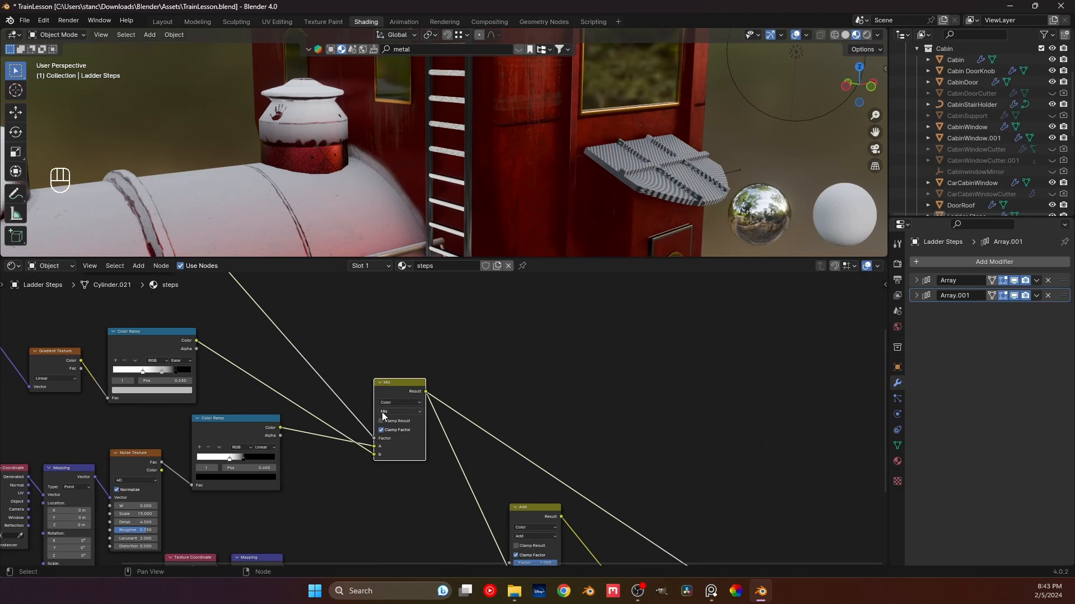
scroll(448, 233, up, 4)
middle_drag(433, 219, 459, 142)
scroll(493, 236, down, 4)
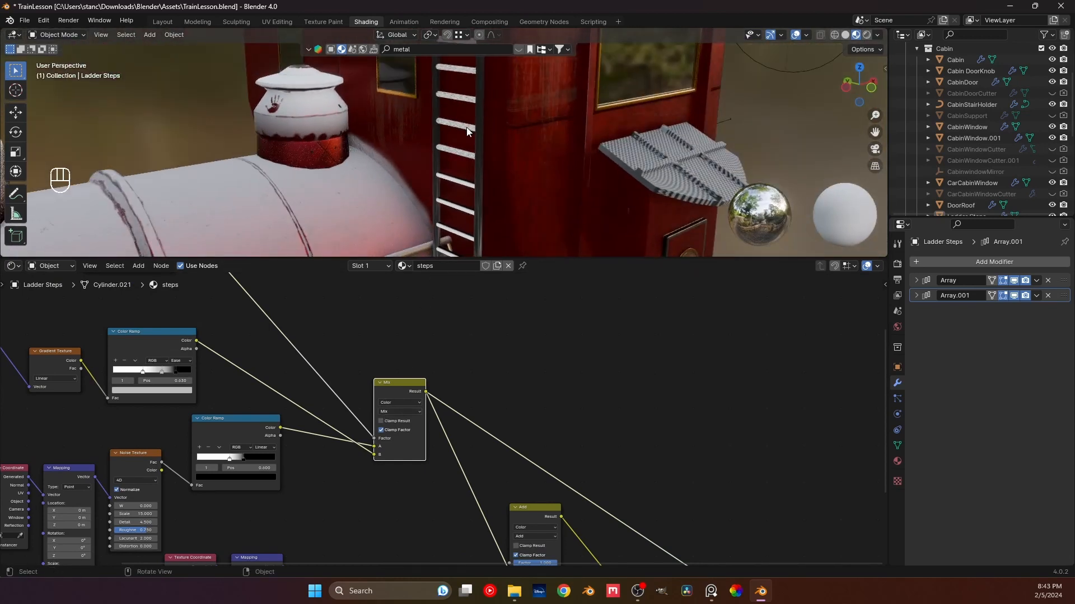
- Preview the Add node's output on the ladder steps and examine the combined mask
middle_drag(519, 532, 472, 408)
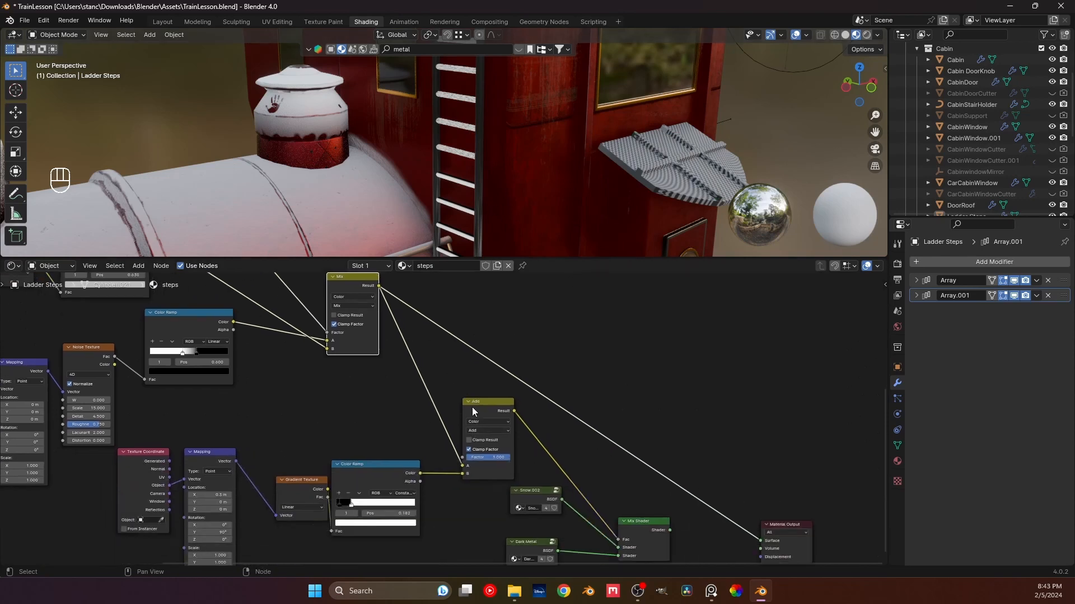
click(473, 412)
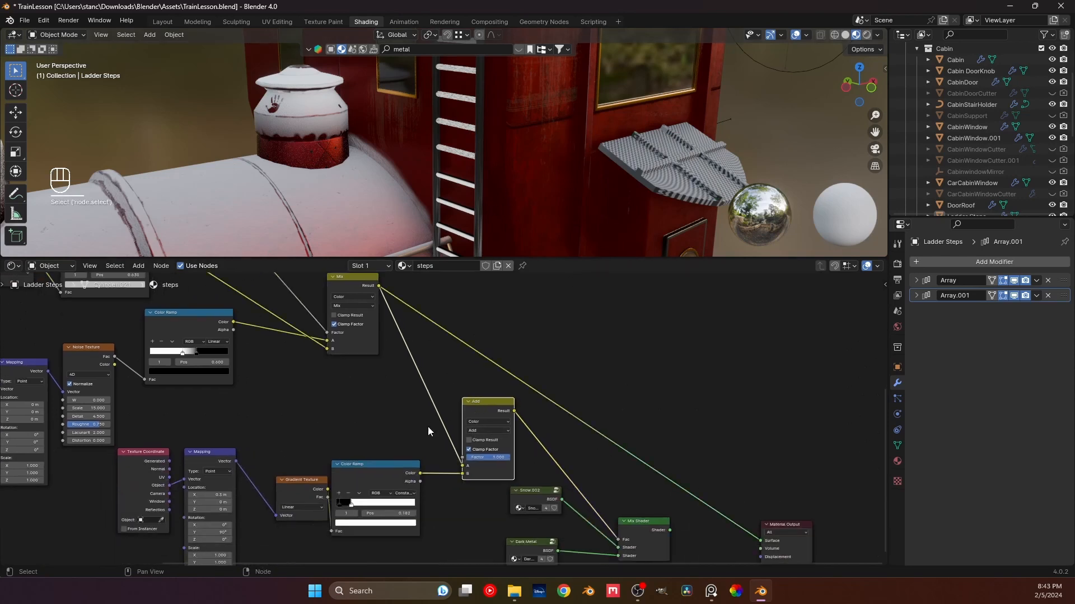
ctrl+shift+click(486, 407)
scroll(451, 232, up, 3)
scroll(451, 227, down, 3)
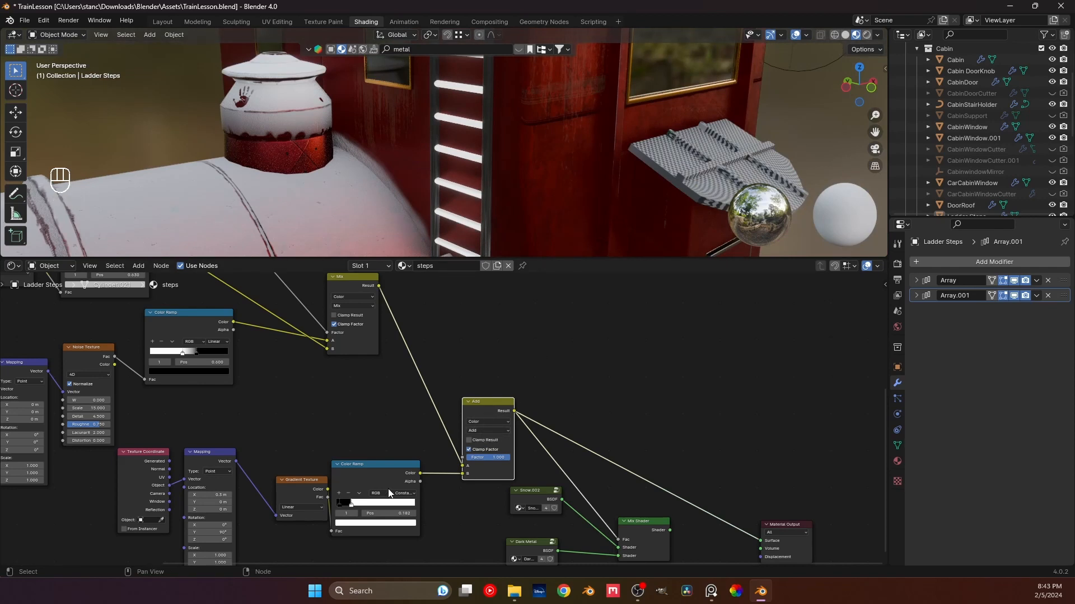
- Connect the Mix Shader back to the Material Output, check the ladder through the camera and save the file
scroll(465, 224, down, 2)
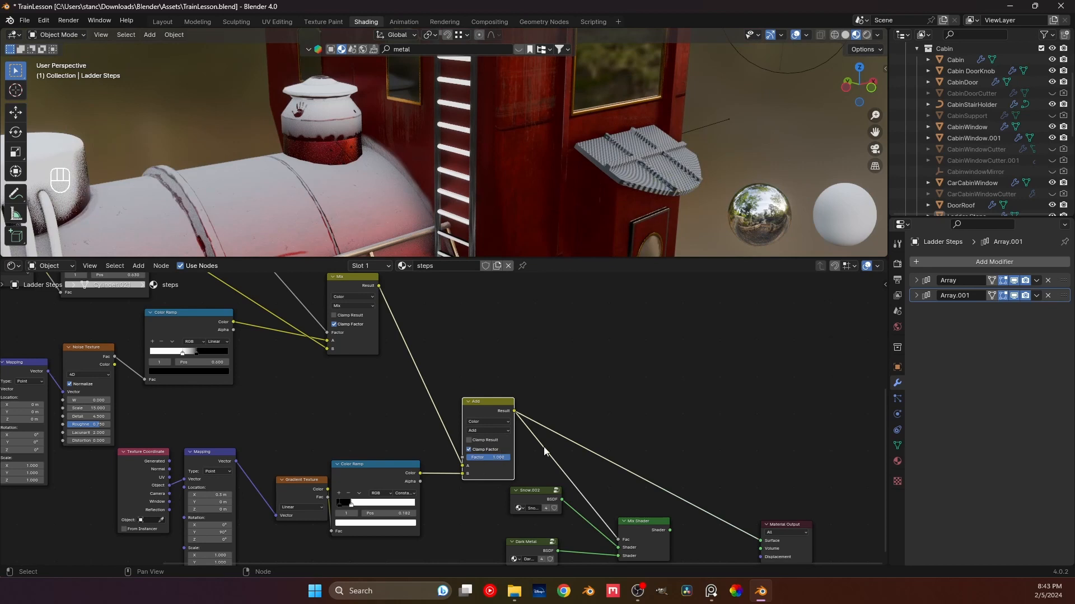
scroll(467, 160, up, 10)
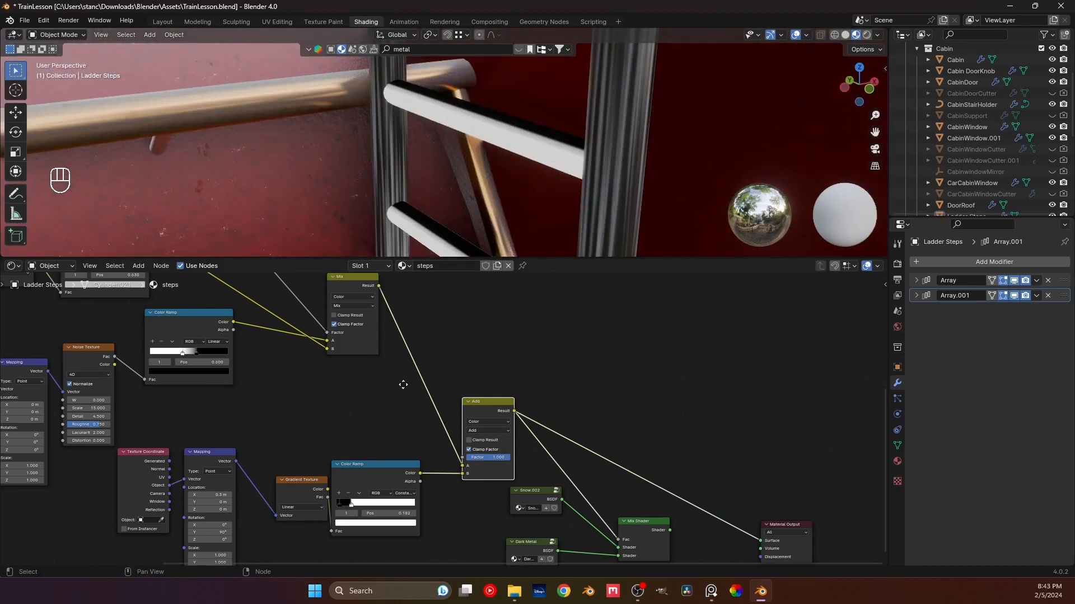
middle_drag(293, 371, 321, 438)
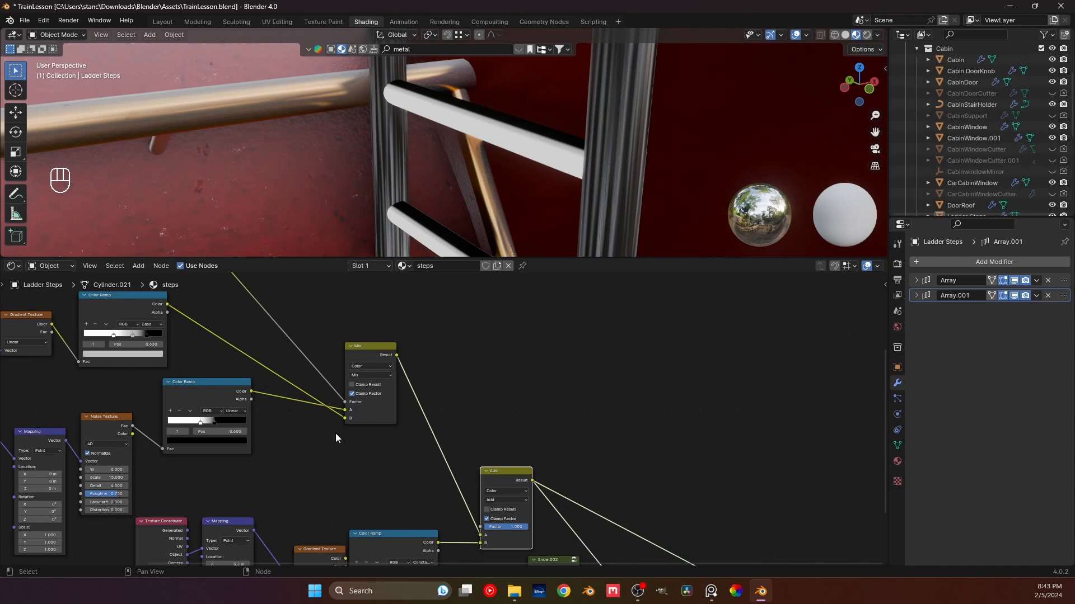
middle_drag(510, 493, 403, 366)
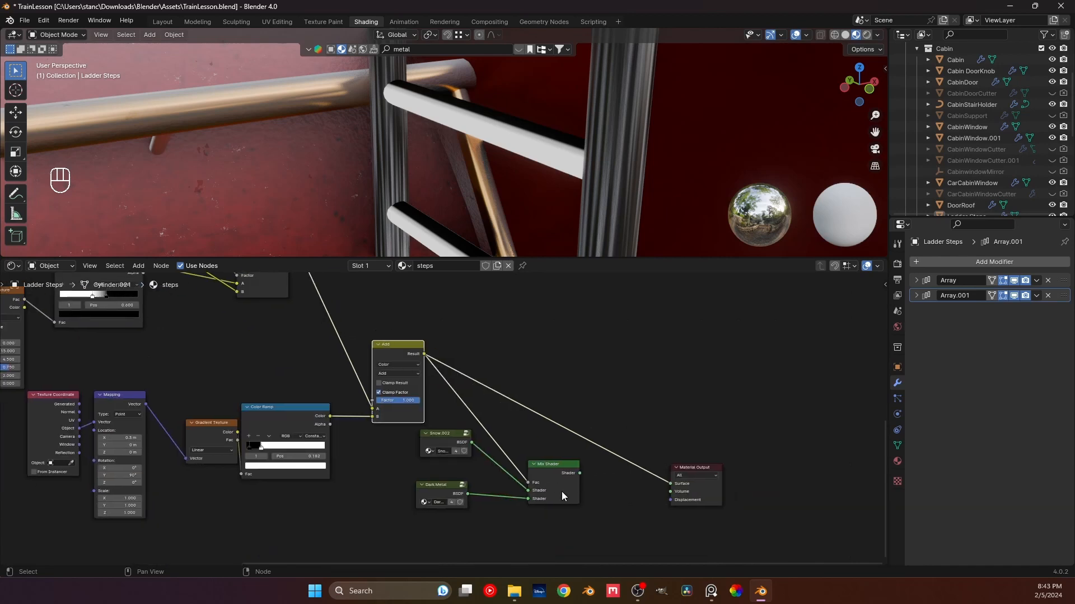
ctrl+shift+click(562, 491)
middle_drag(511, 234, 486, 166)
scroll(463, 173, down, 5)
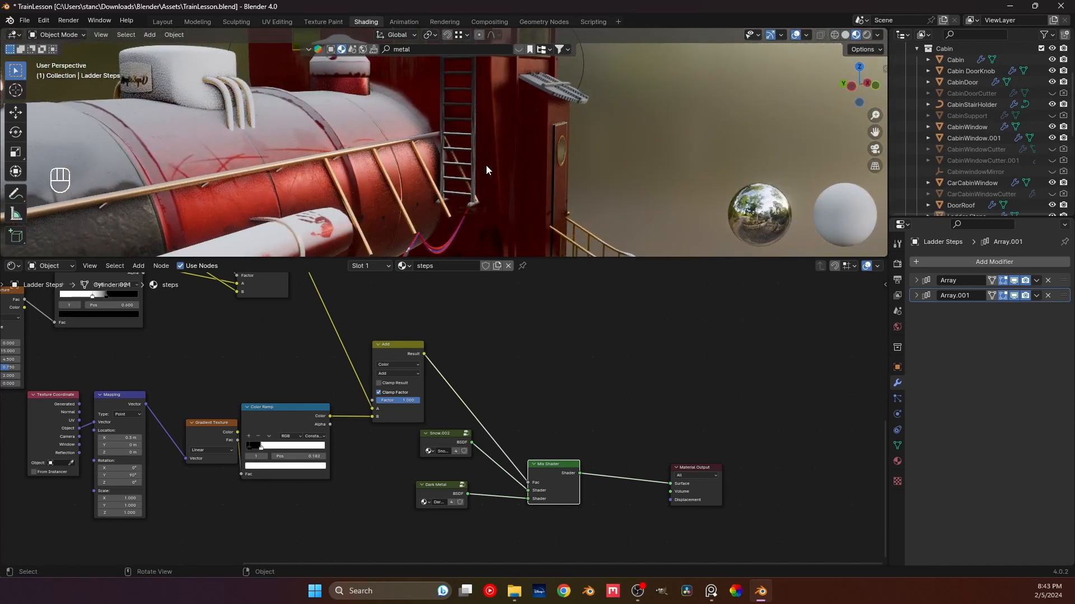
key(KP_0)
key(ctrl+s)
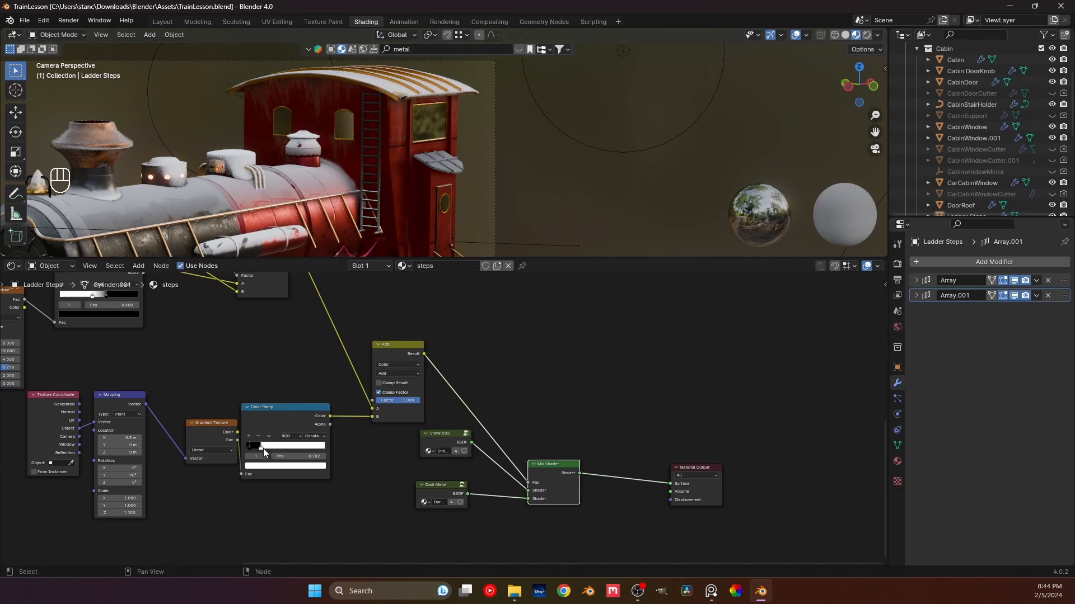
- Shift the Constant Color Ramp's white stop to about 0.45 and the noise Color Ramp's white stop to about 0.53, then save
drag(263, 449, 282, 448)
scroll(350, 132, up, 3)
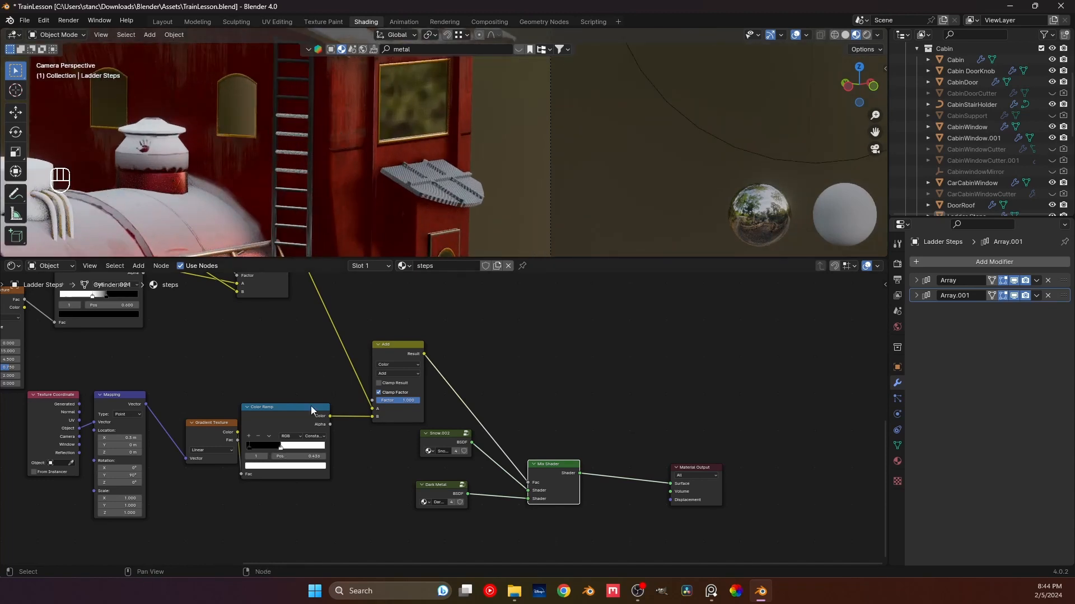
middle_drag(222, 402, 366, 470)
mouse_move(254, 361)
mouse_down()
mouse_move(244, 366)
mouse_move(263, 362)
mouse_move(254, 361)
mouse_up()
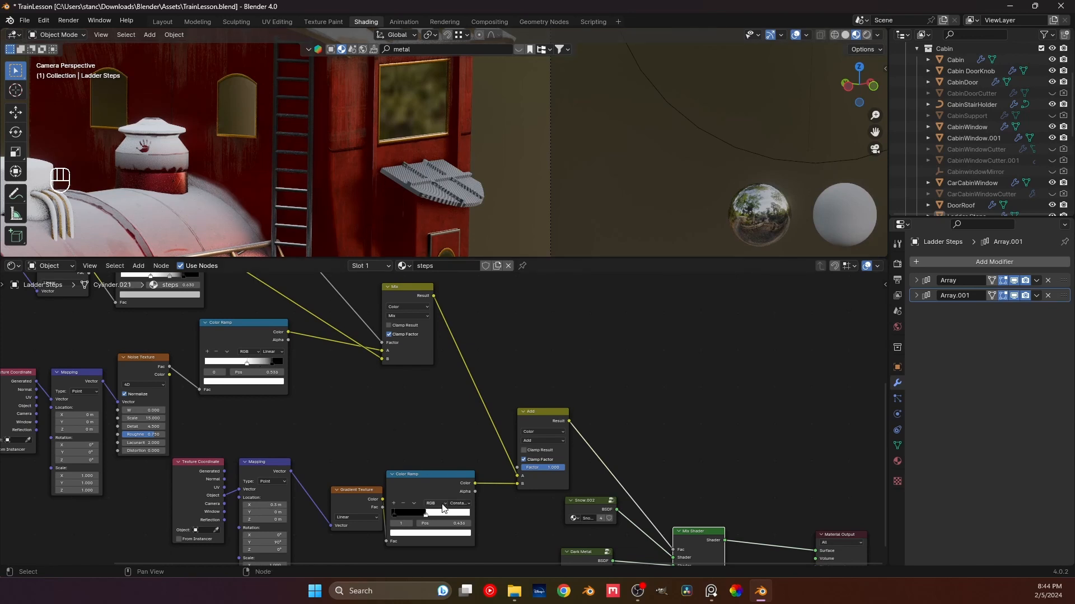
mouse_move(424, 514)
mouse_down()
mouse_move(447, 516)
mouse_move(430, 517)
mouse_up()
middle_drag(437, 211, 512, 143)
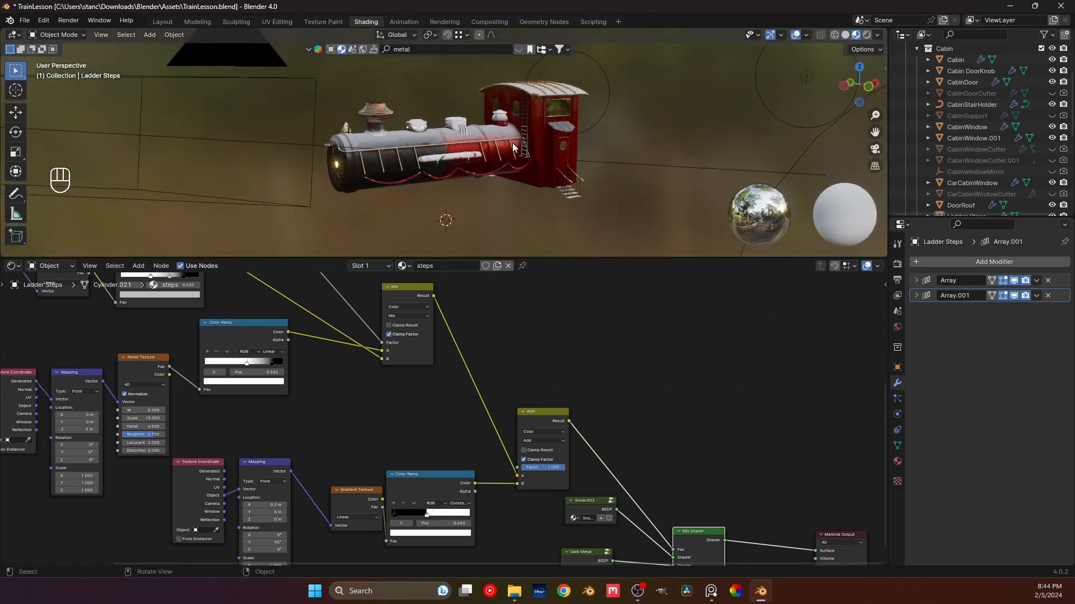
key(KP_0)
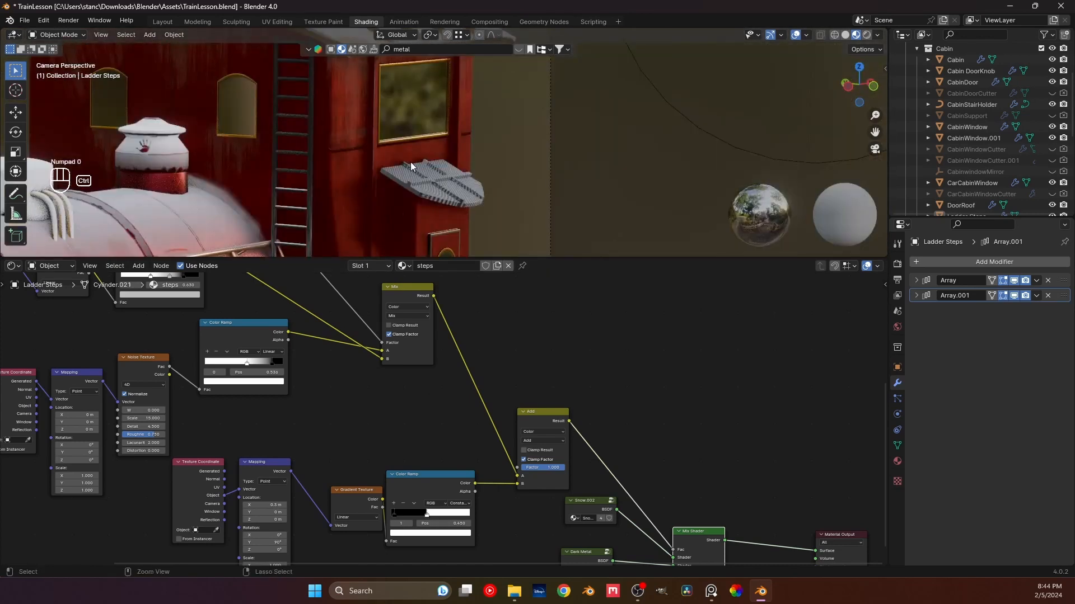
key(ctrl+s)
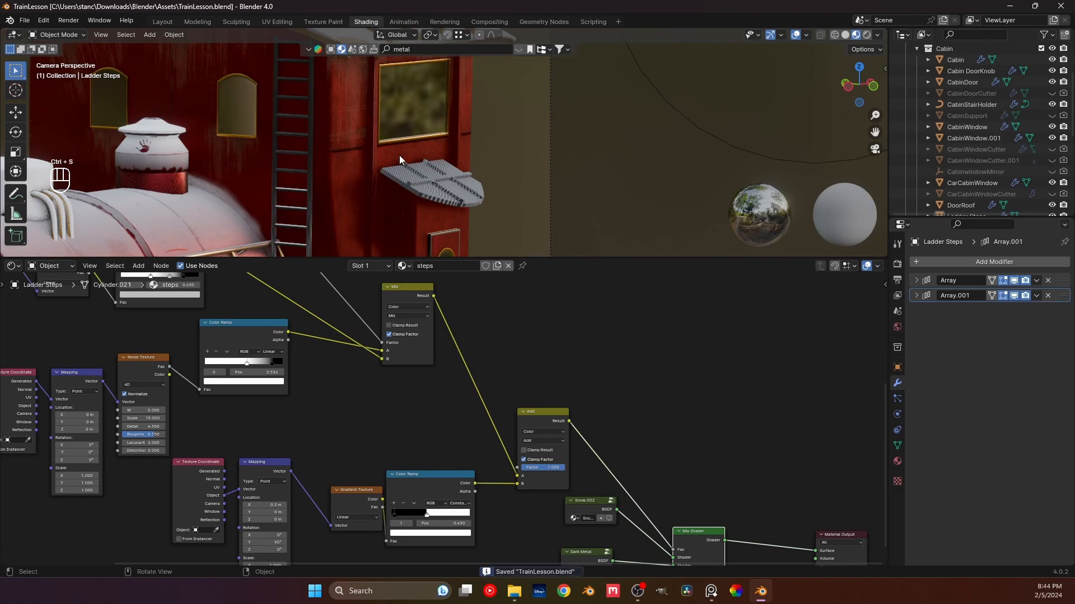
- Select the small roof above the cabin door and bring it into close view
click(398, 156)
middle_drag(446, 171, 437, 202)
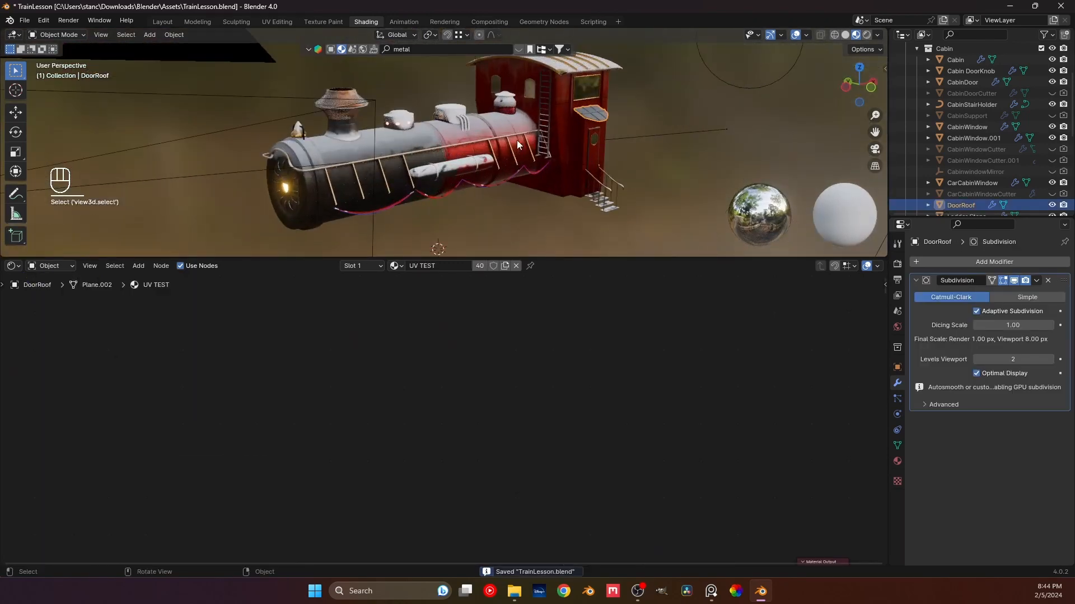
scroll(533, 127, up, 2)
shift+middle_drag(533, 128, 296, 141)
scroll(353, 163, up, 5)
scroll(481, 169, up, 4)
click(459, 182)
middle_drag(437, 193, 428, 169)
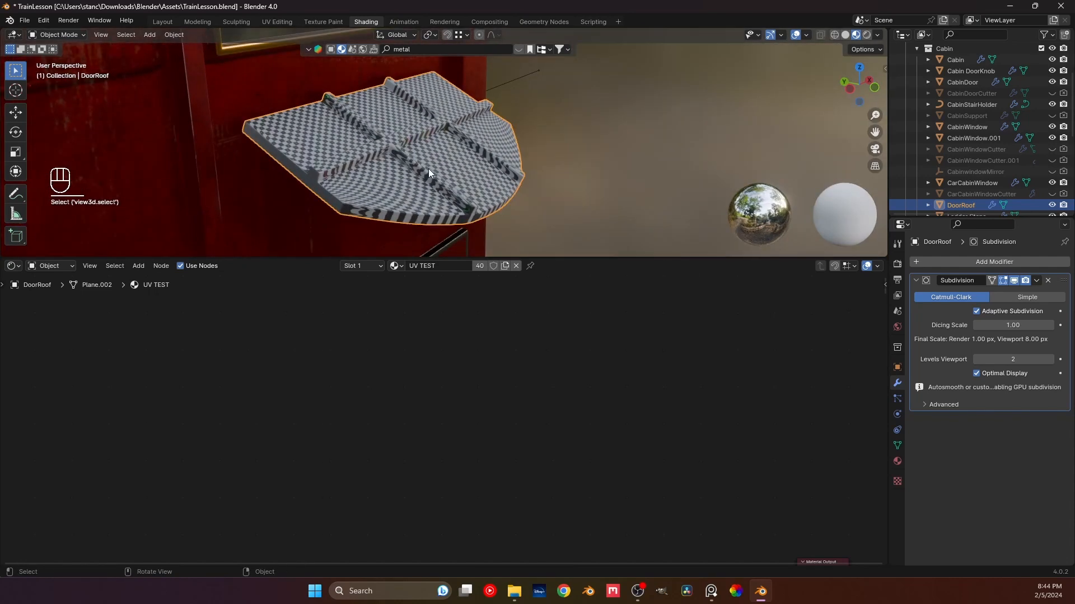
- Assign the existing RoofTop material to the door roof and save the file
click(396, 266)
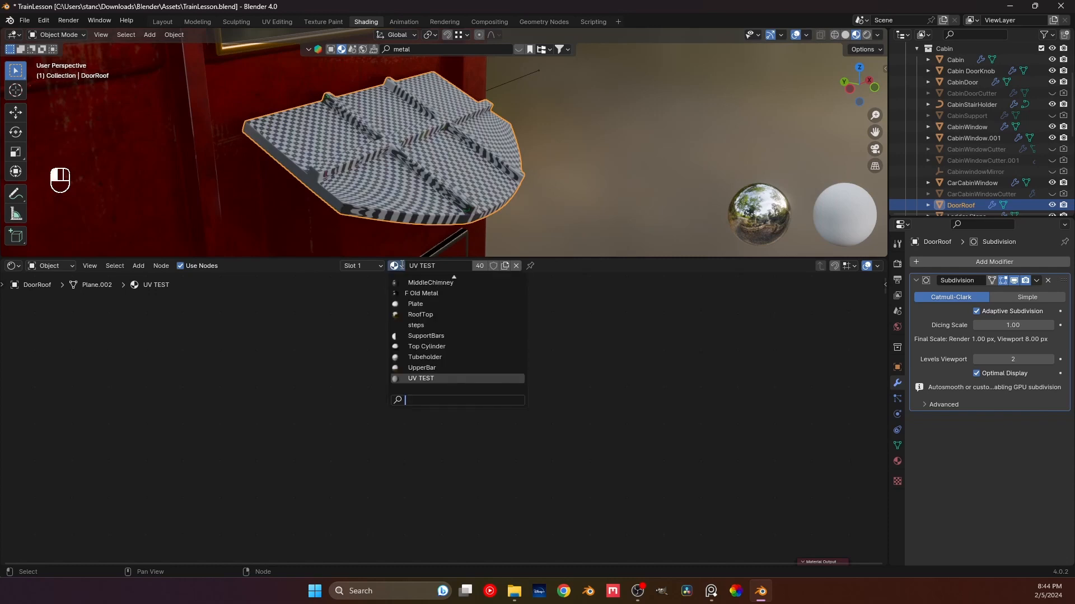
click(416, 314)
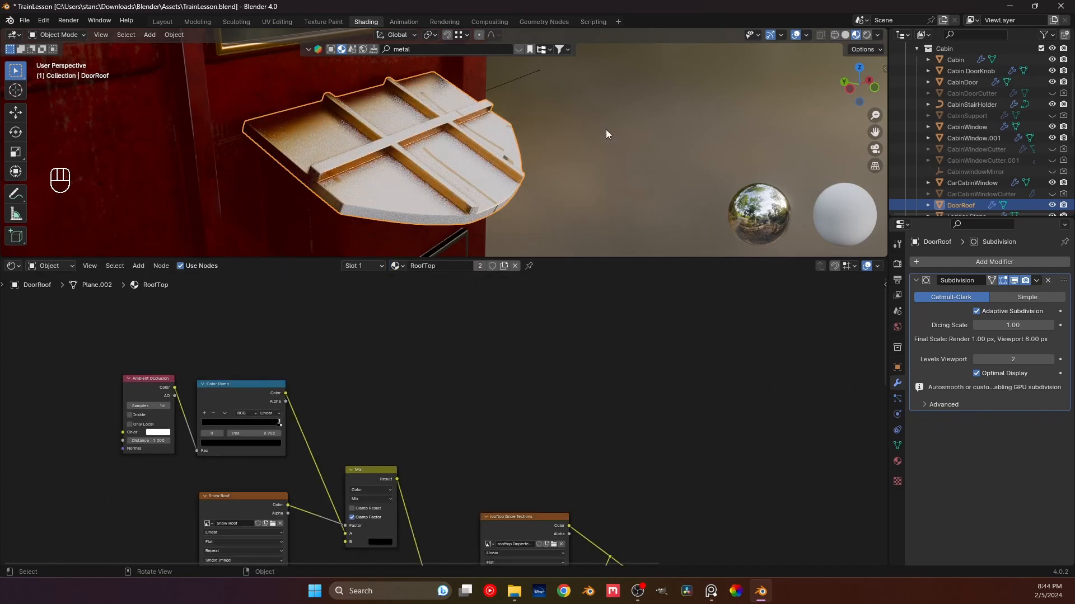
scroll(495, 176, up, 3)
middle_drag(495, 177, 482, 200)
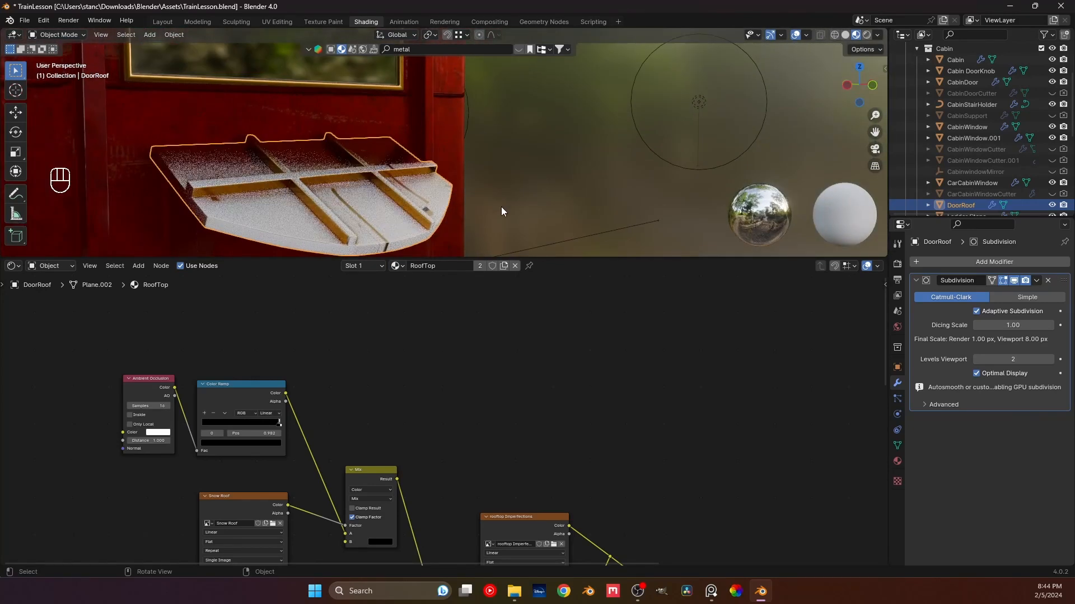
key(ctrl+s)
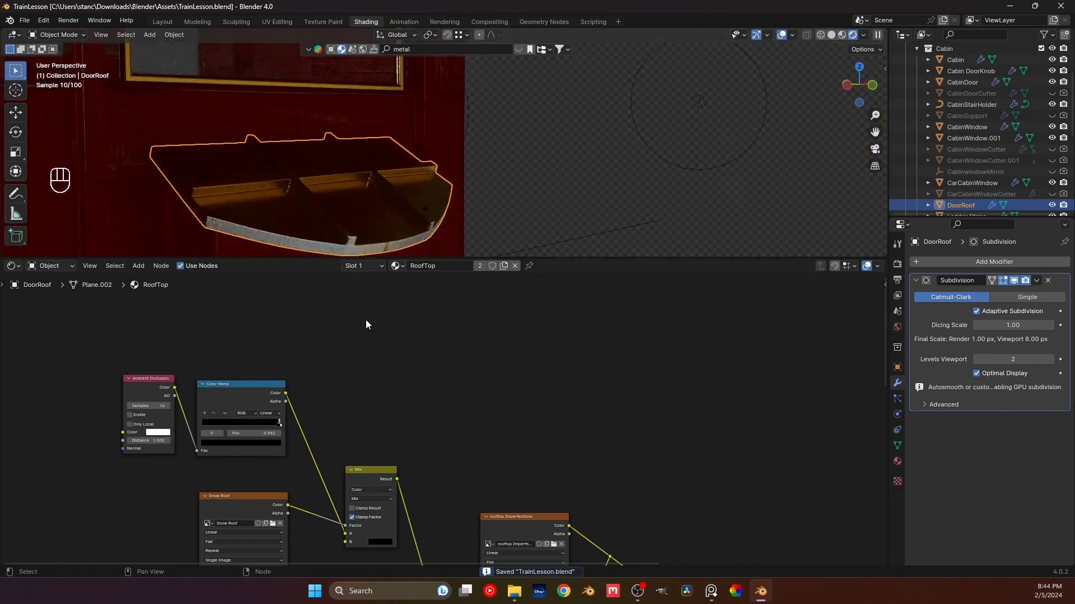
- Examine the RoofTop material on the door roof and its node setup, including the Snow Roof and rooftop imperfections image textures
middle_drag(343, 309, 399, 325)
middle_drag(334, 189, 391, 159)
scroll(384, 190, down, 3)
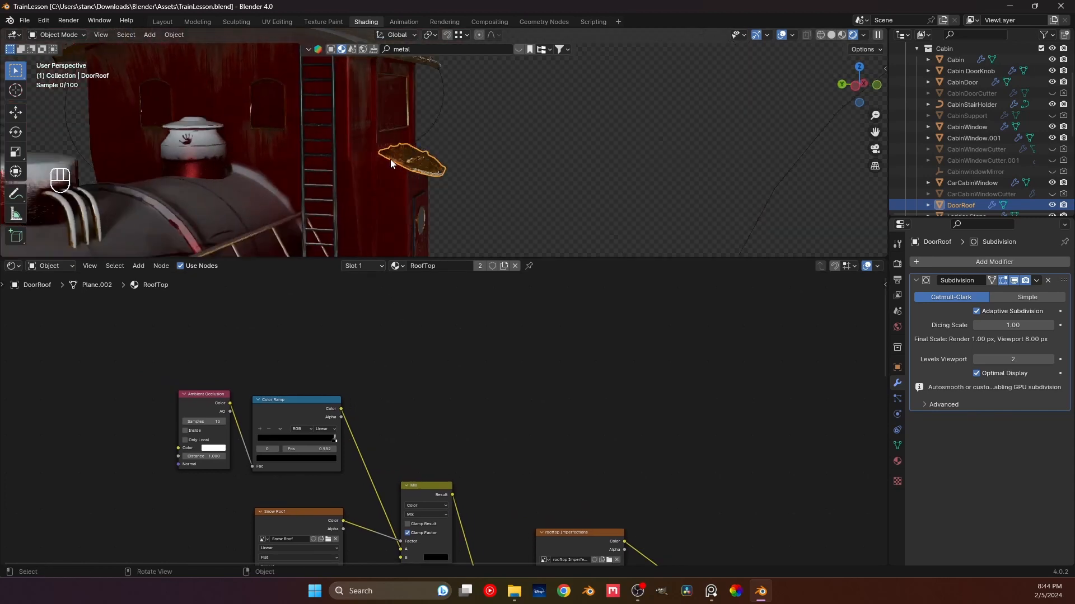
scroll(359, 158, up, 6)
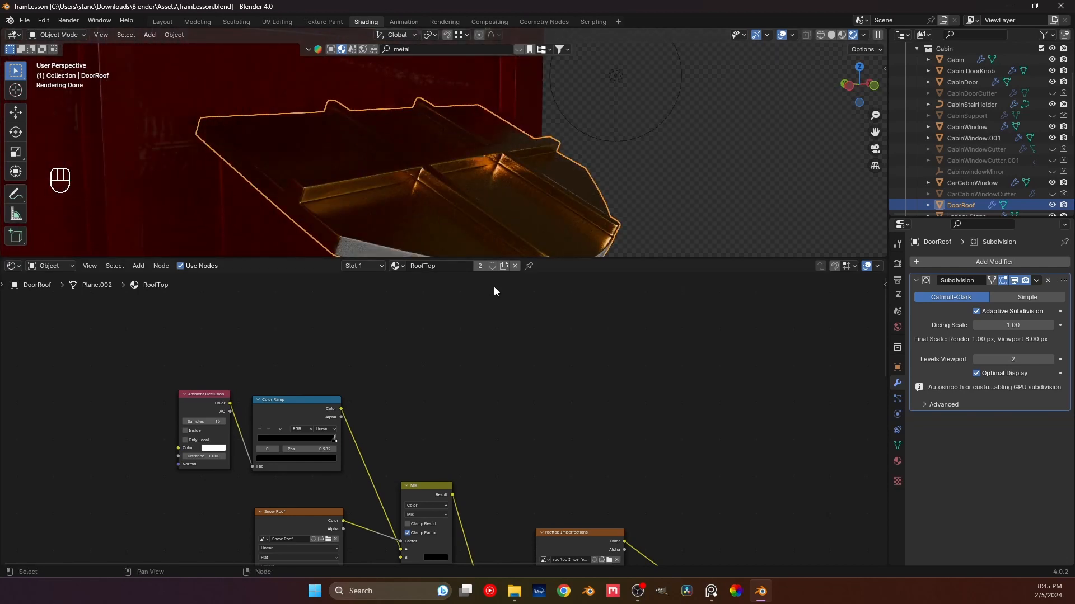
scroll(498, 342, down, 2)
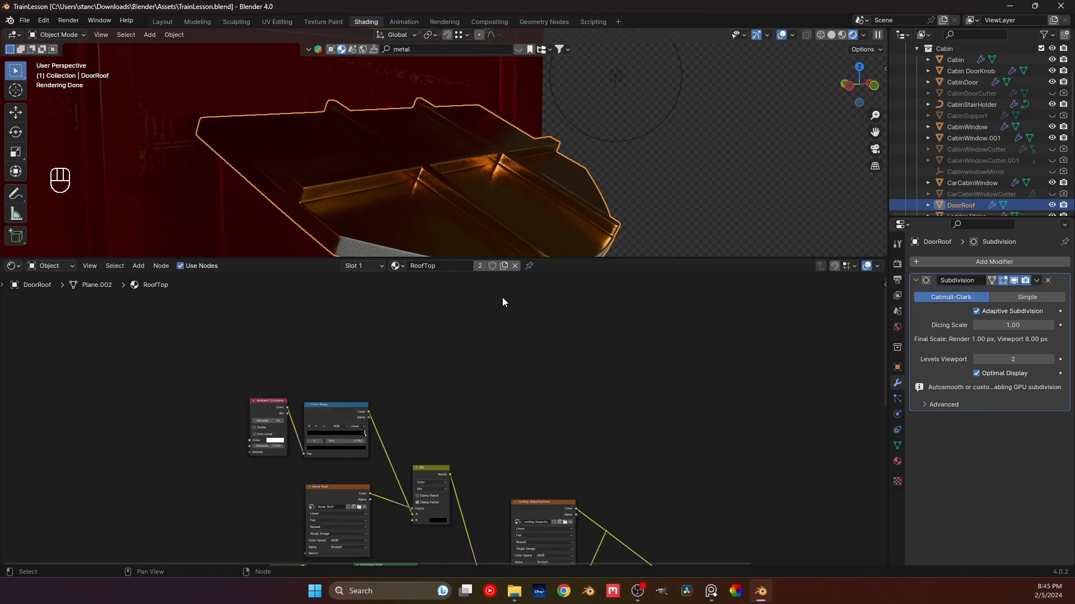
scroll(442, 397, down, 3)
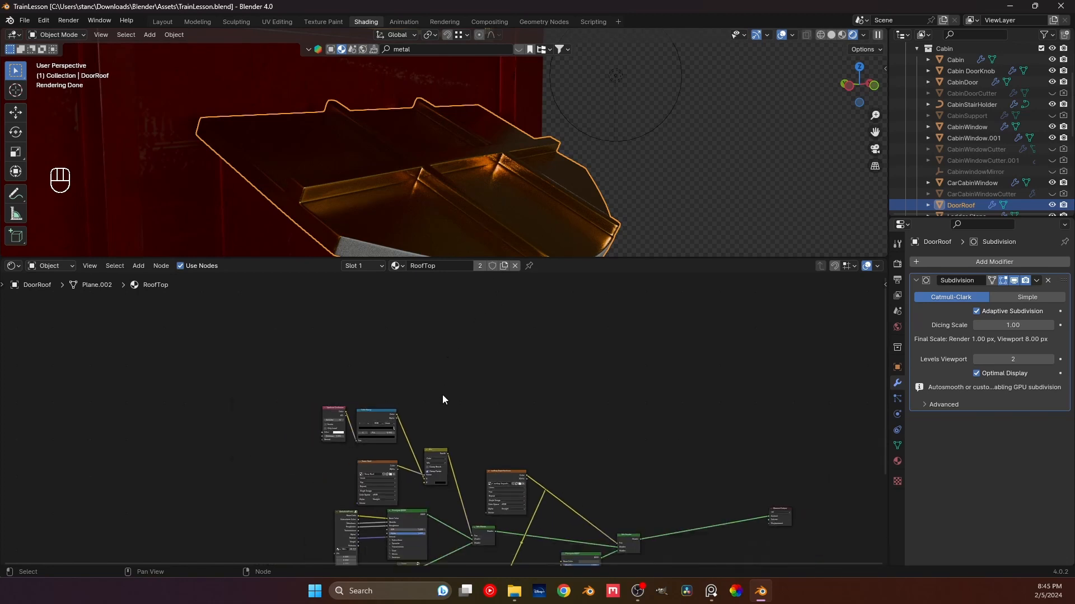
middle_drag(442, 395, 439, 322)
scroll(337, 411, up, 5)
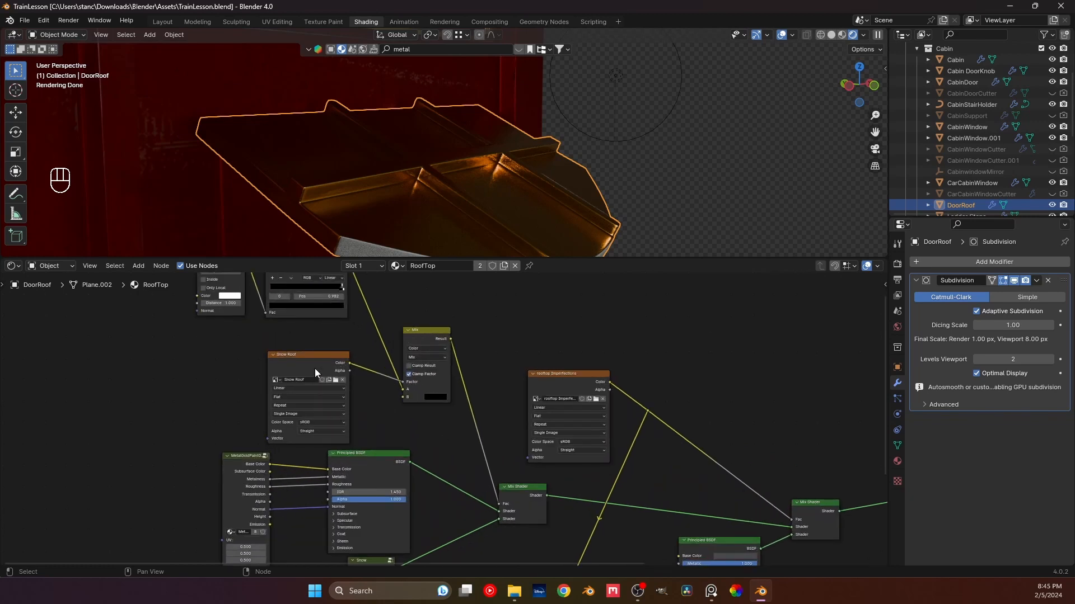
click(314, 368)
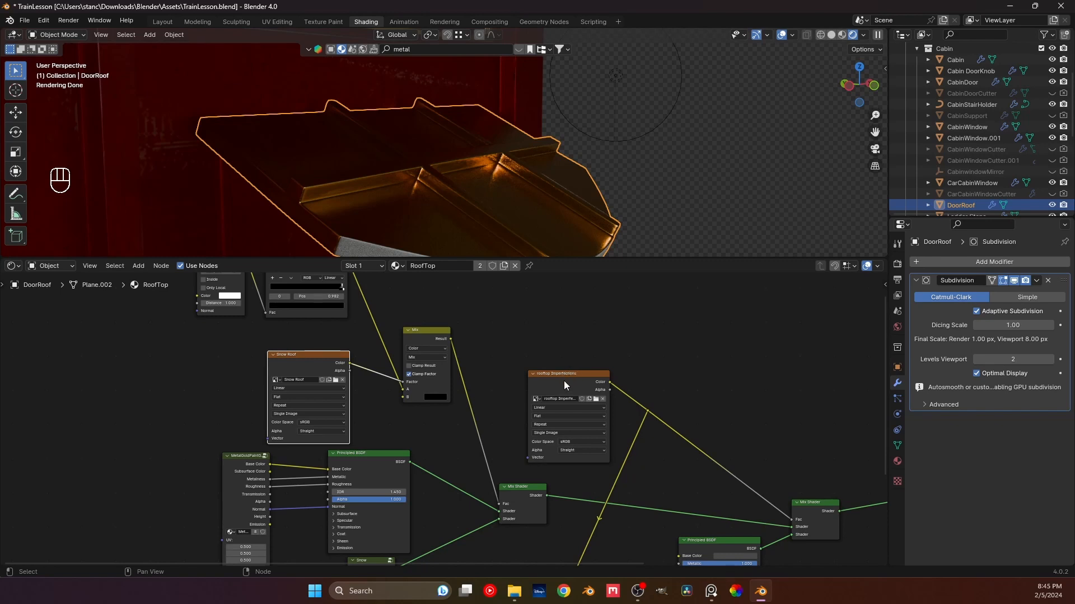
scroll(560, 380, down, 3)
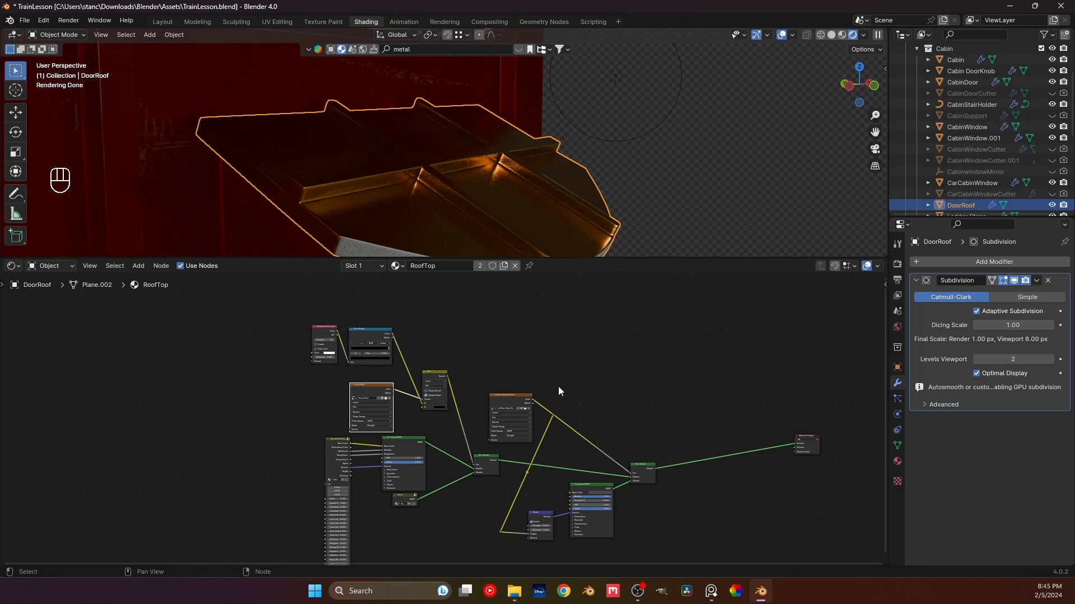
- Replace the door roof's RoofTop material with a new material named DoorRooftop
click(459, 268)
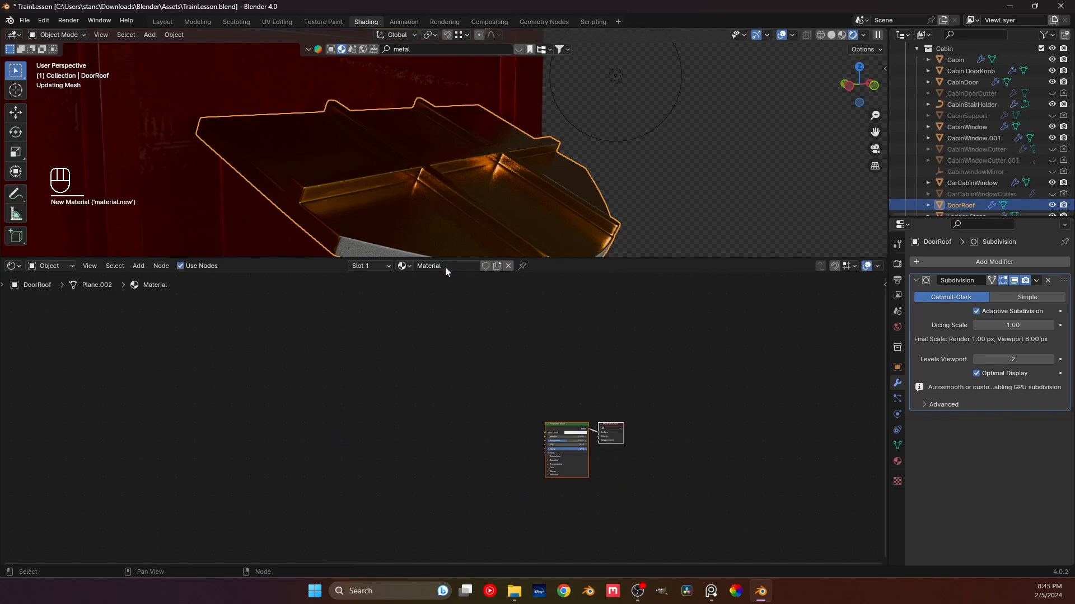
click(445, 267)
text(D)
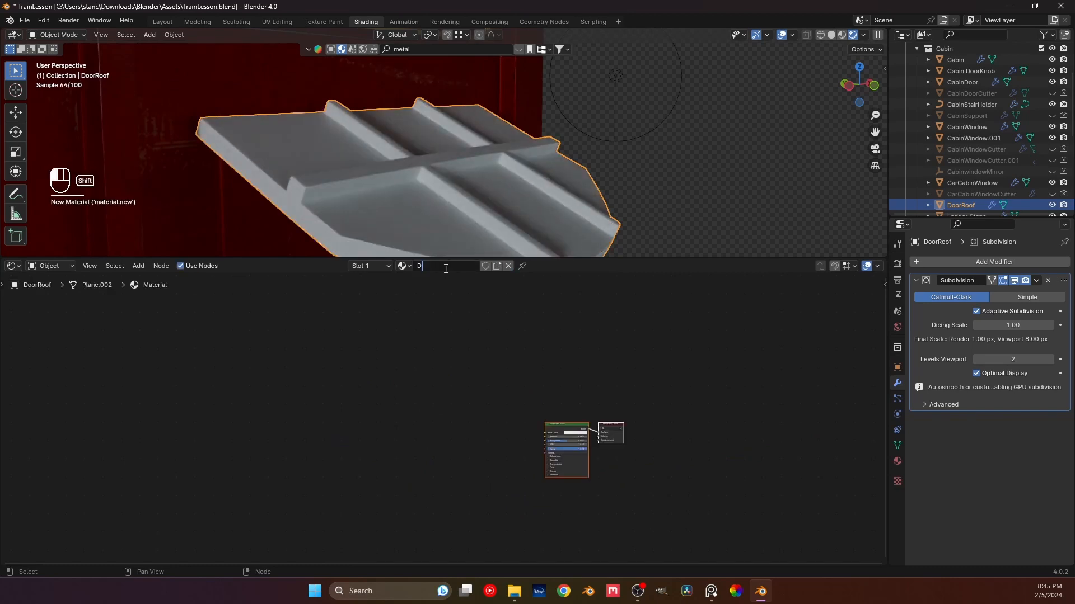
text(or)
key(BackSpace)
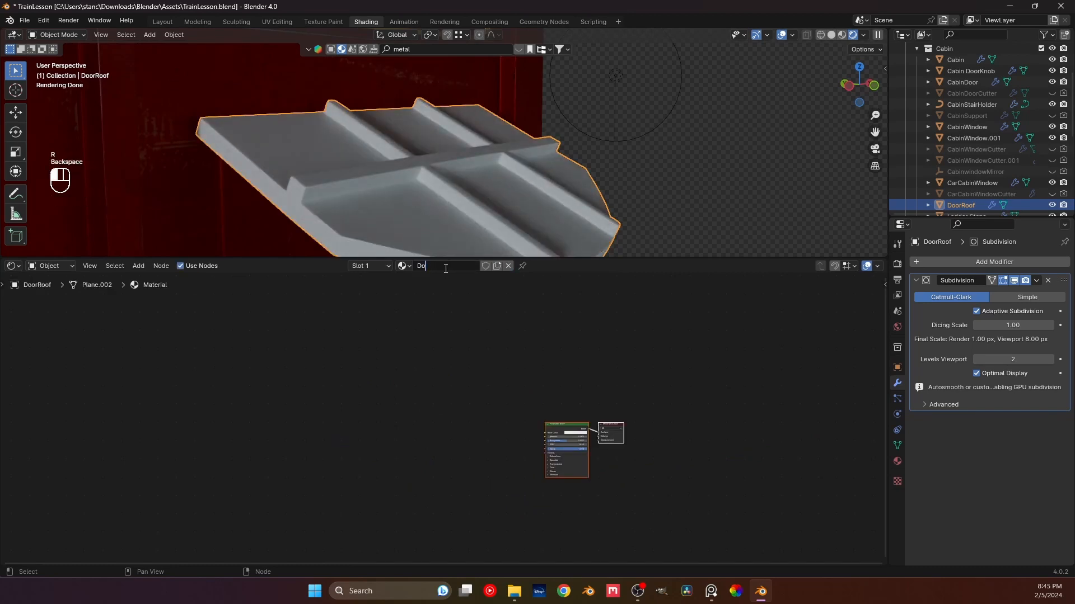
text(orRofftop)
key(Return)
click(440, 266)
click(445, 290)
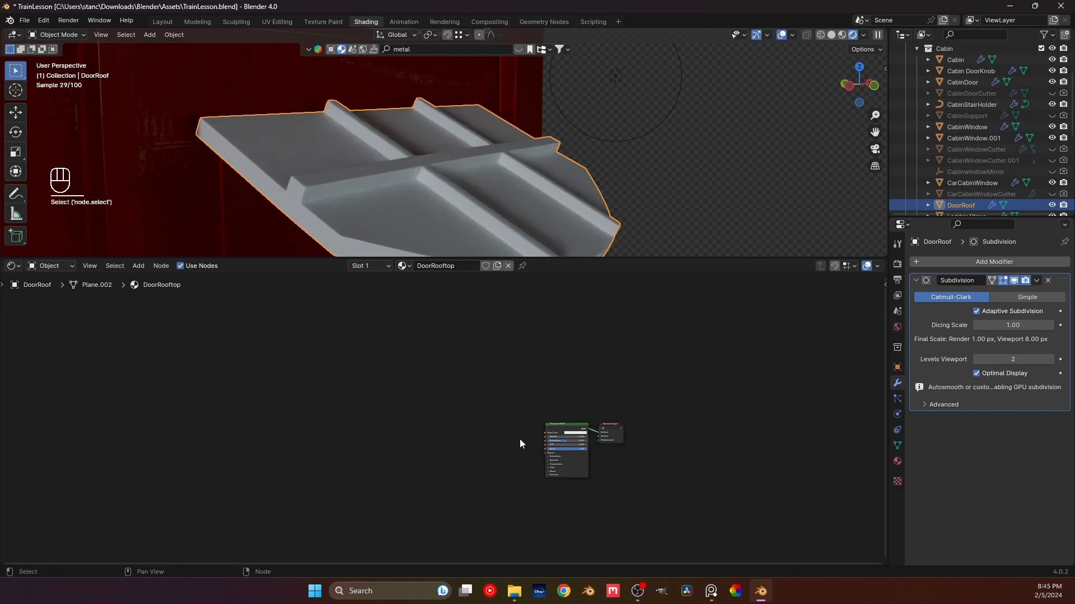
- Keep the Principled BSDF and add the MetalGoldPaint002_2K node group to the DoorRooftop material
key(x)
key(ctrl+z)
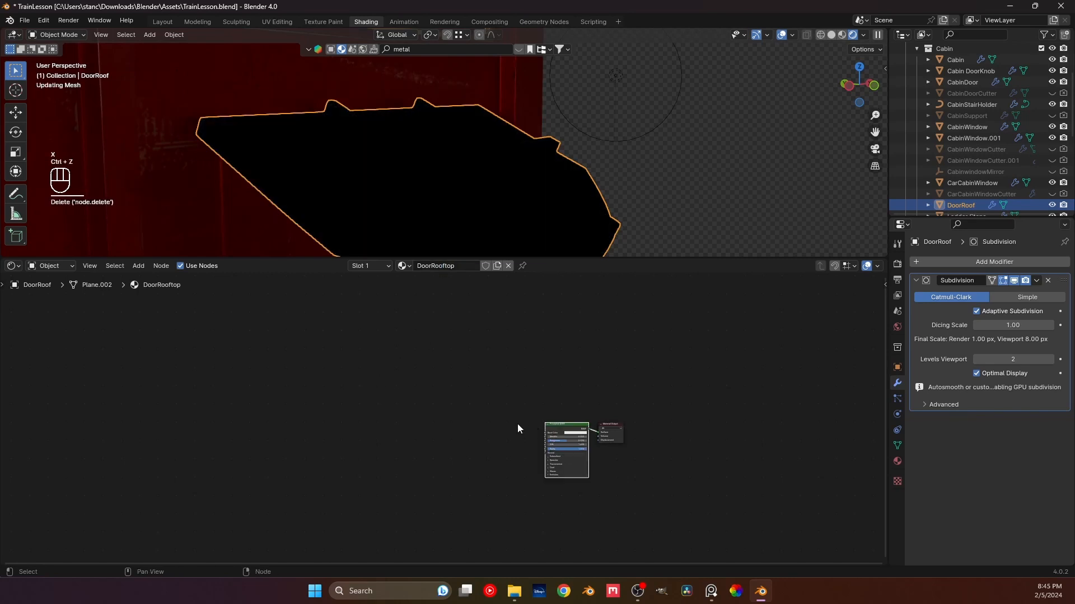
key(shift+a)
mouse_move(411, 421)
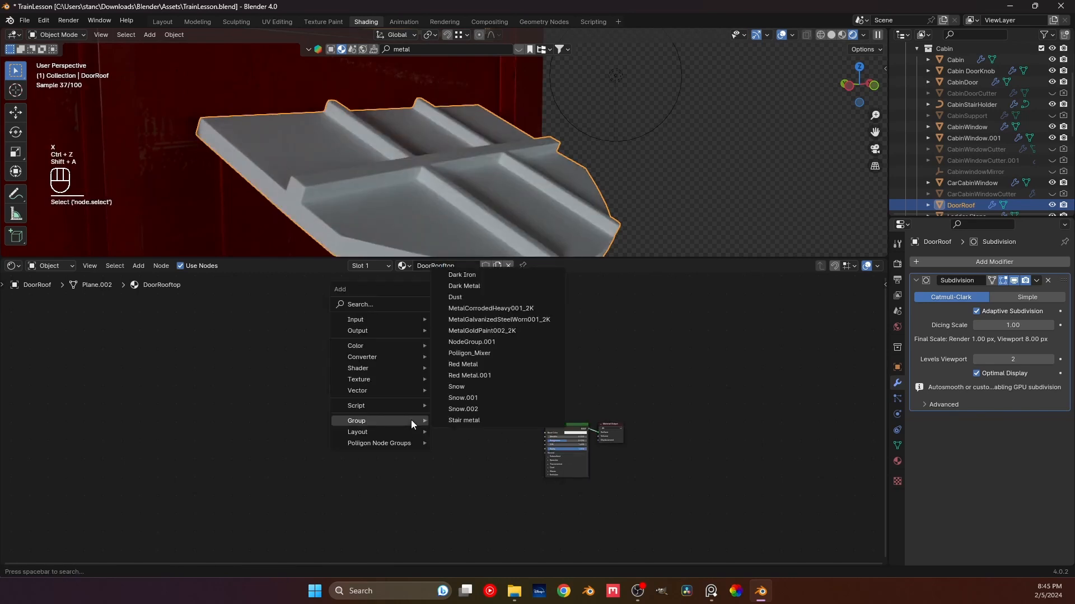
click(497, 331)
scroll(479, 461, up, 10)
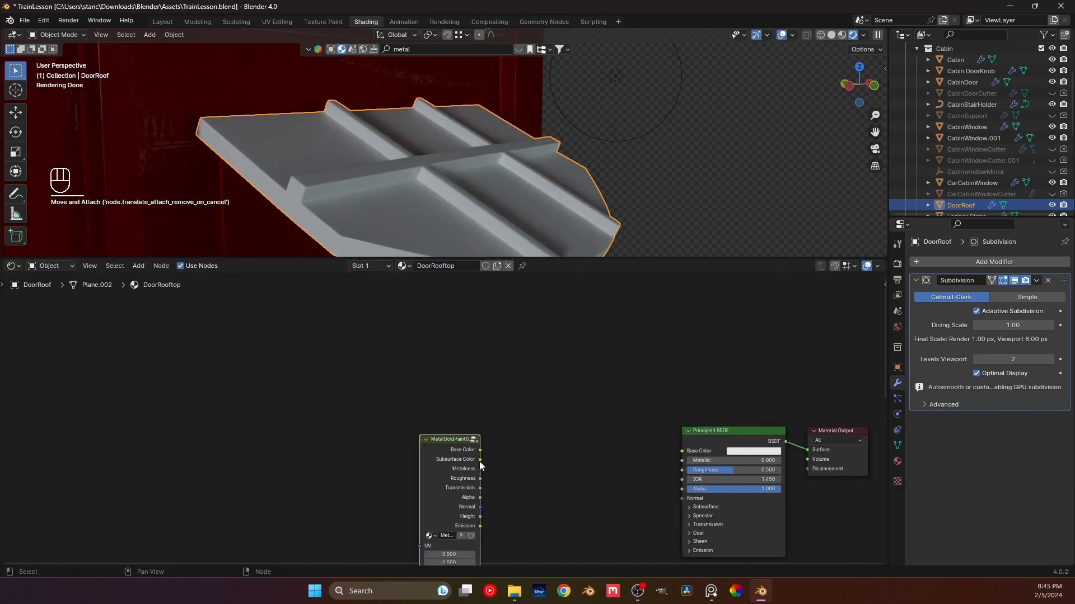
middle_drag(479, 461, 379, 418)
click(390, 419)
- Connect the gold paint group's Base Color, Metalness, Roughness and Normal outputs to the matching Principled BSDF inputs
drag(378, 408, 581, 408)
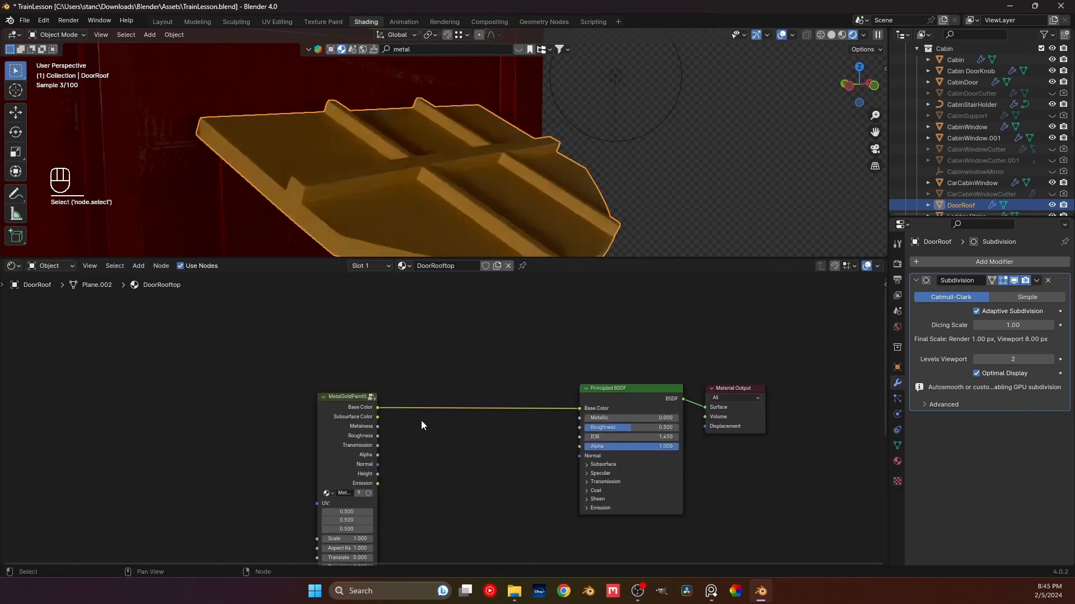
drag(380, 427, 580, 427)
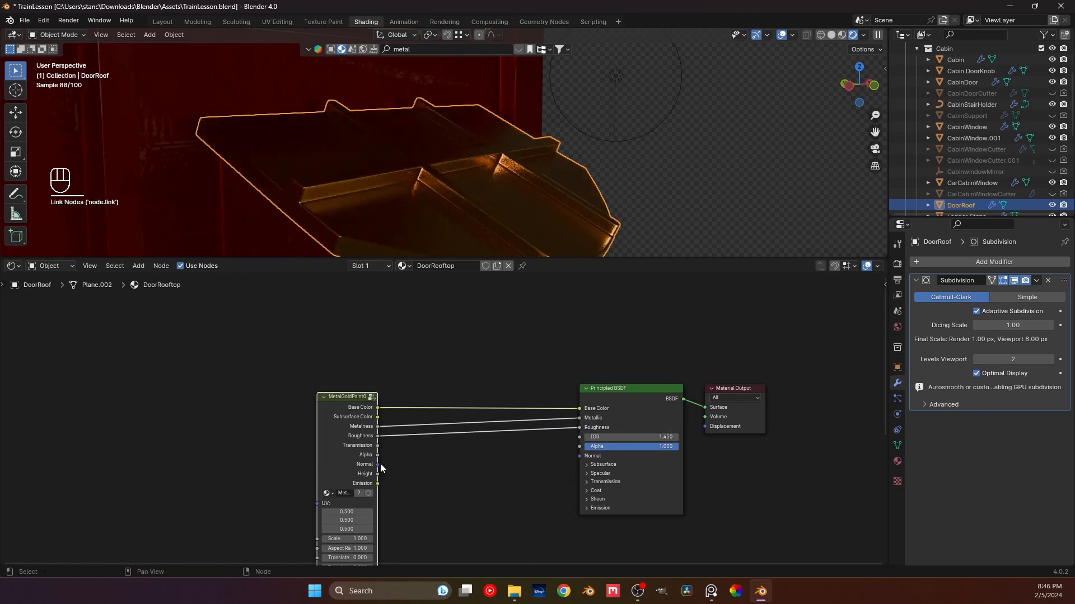
drag(379, 464, 582, 456)
- Move the gold paint node group slightly higher beside the Principled BSDF
scroll(460, 456, down, 2)
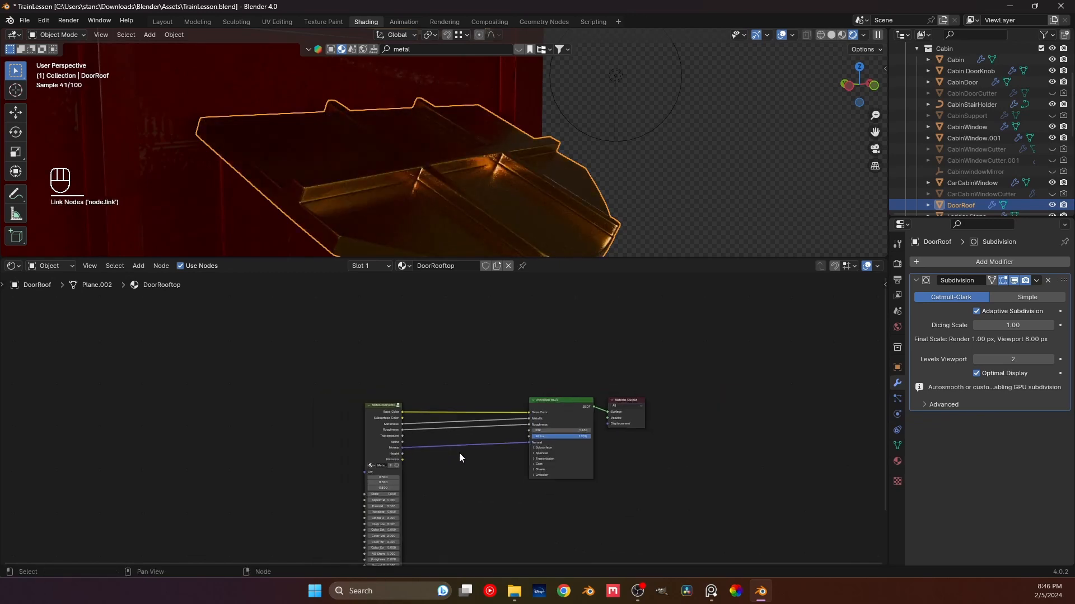
scroll(459, 454, down, 1)
drag(456, 495, 327, 373)
key(g)
click(482, 352)
click(482, 350)
scroll(482, 336, down, 1)
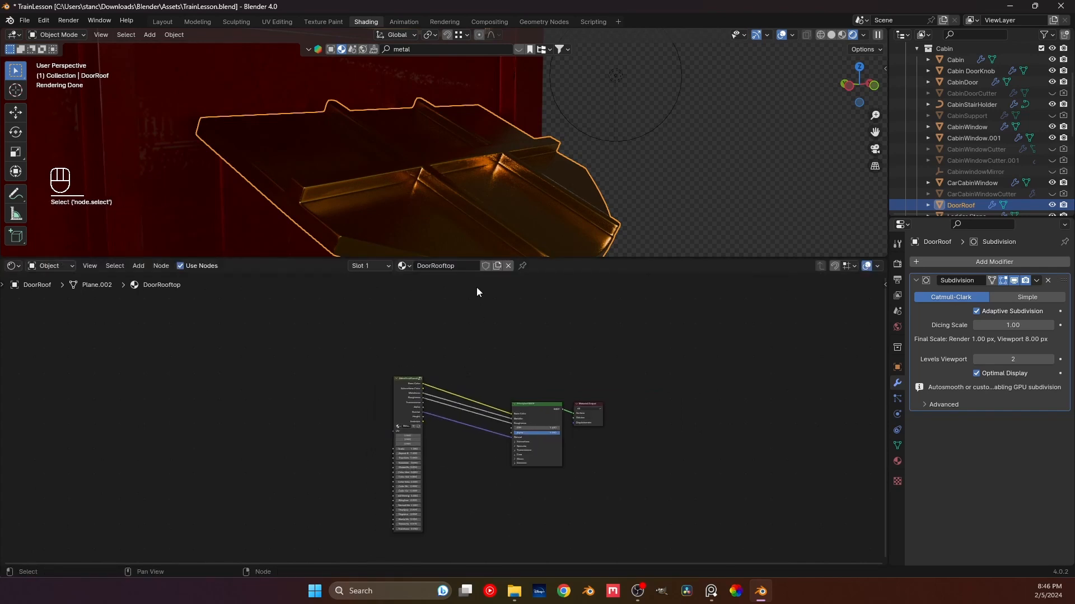
- Move the Principled BSDF close to the gold paint group and the Material Output farther away, leaving room between them
scroll(477, 292, down, 1)
scroll(454, 195, down, 3)
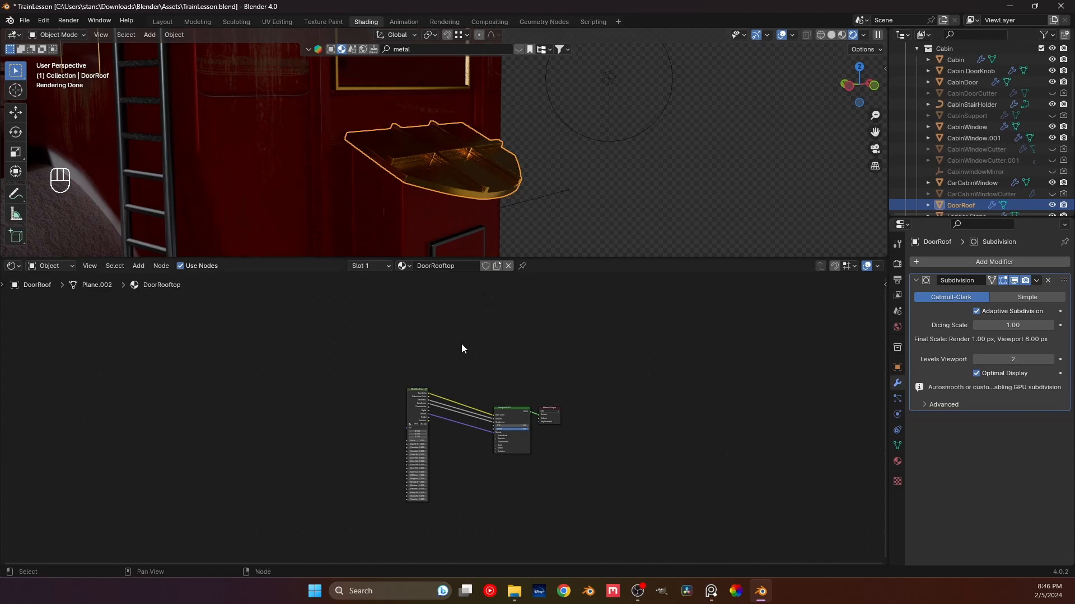
drag(516, 414, 463, 403)
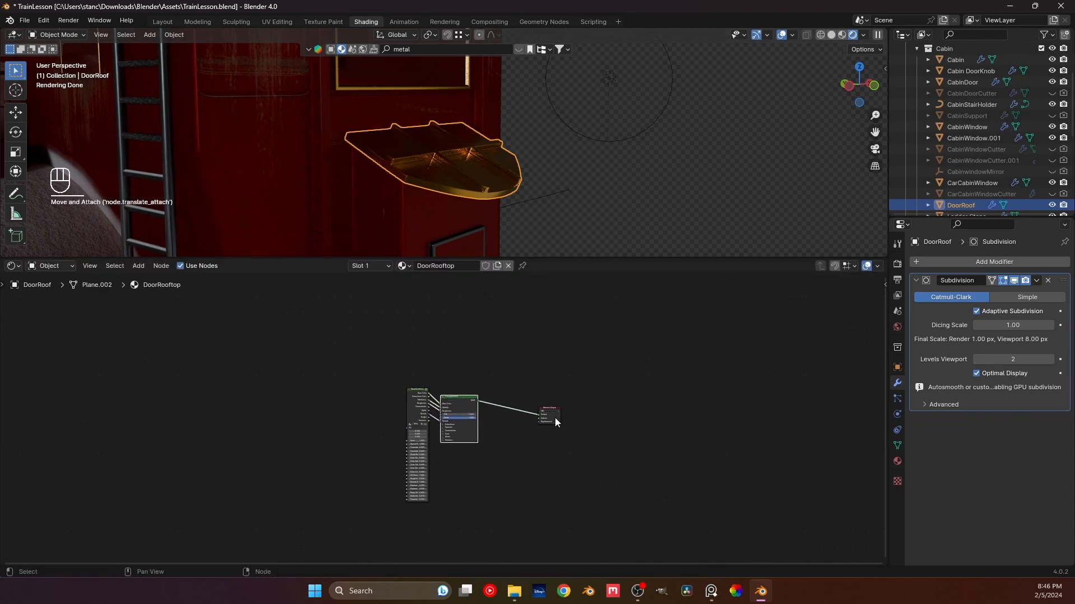
drag(555, 418, 666, 440)
click(559, 437)
scroll(439, 417, up, 4)
middle_drag(456, 391, 295, 368)
- Shift the gold paint group and the Principled BSDF together lower in the node tree
key(shift+a)
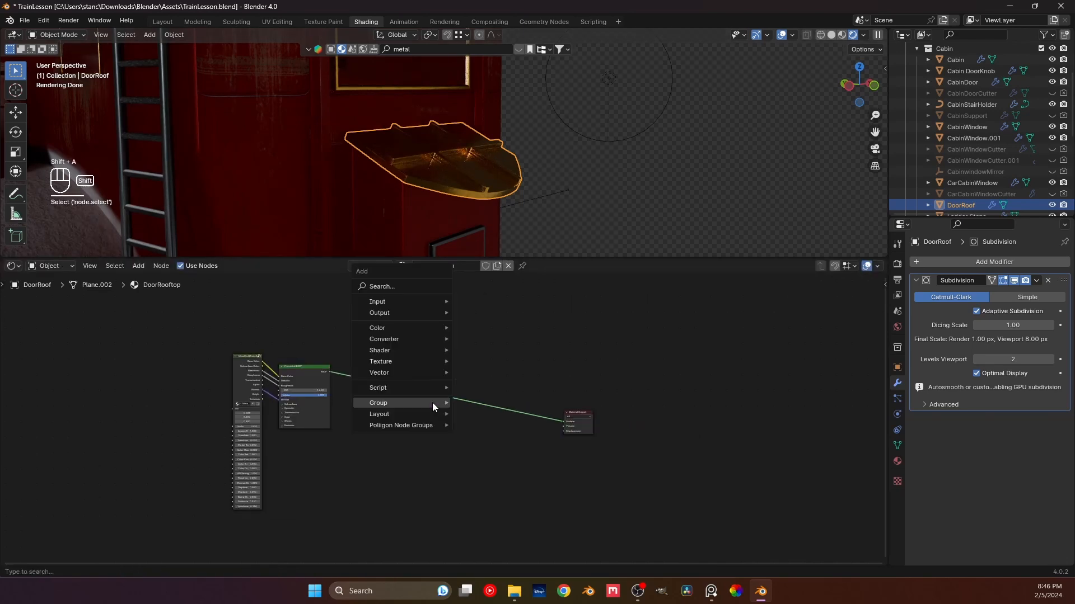
mouse_move(426, 352)
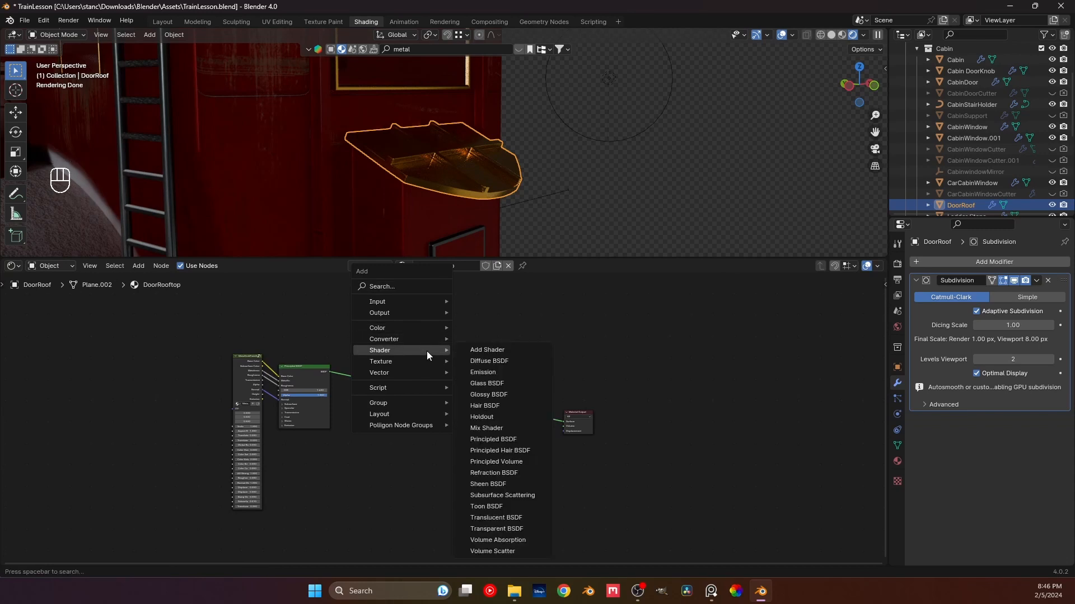
drag(314, 494, 344, 446)
click(425, 436)
- Add an Ambient Occlusion node above the shader and connect its Color output to the Fac of a new Color Ramp
key(shift+a)
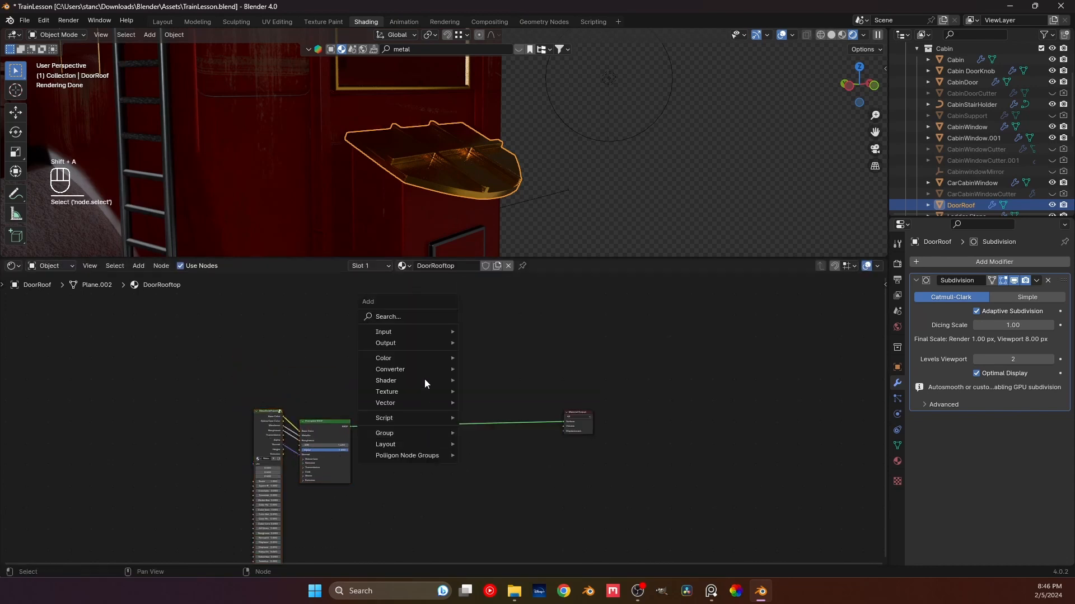
click(415, 314)
text(a)
click(442, 333)
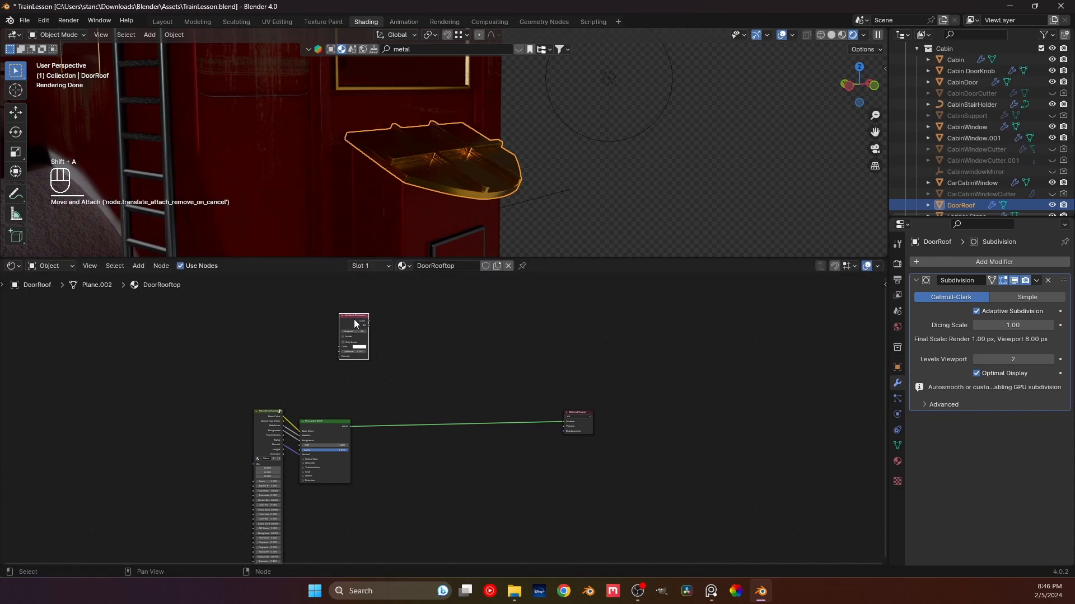
drag(371, 323, 407, 329)
text(c)
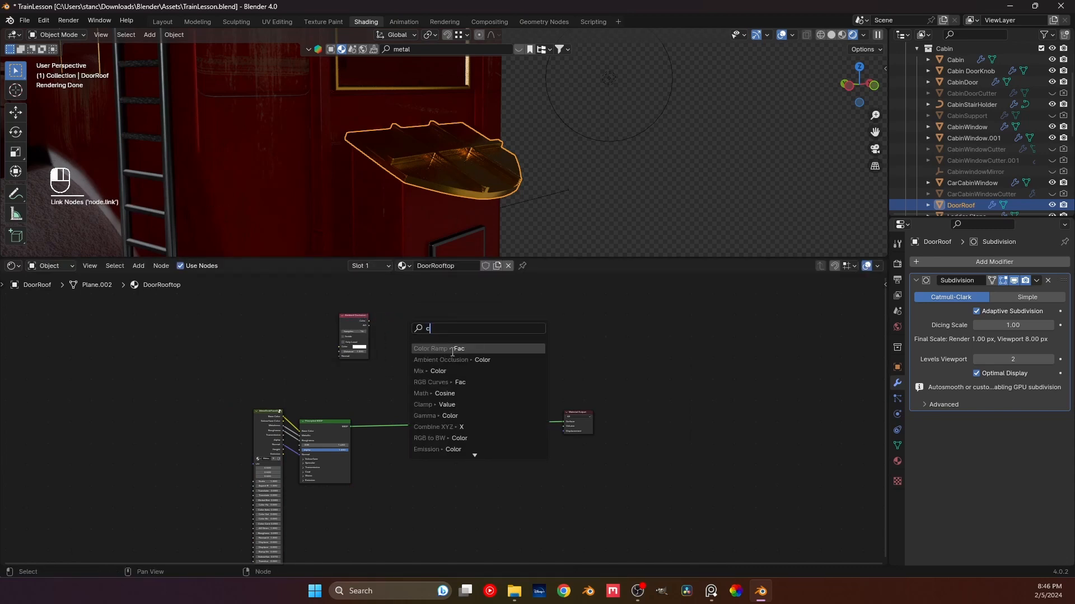
click(453, 349)
- Preview the Color Ramp on the door roof and move its black stop to about 0.732
ctrl+shift+click(404, 336)
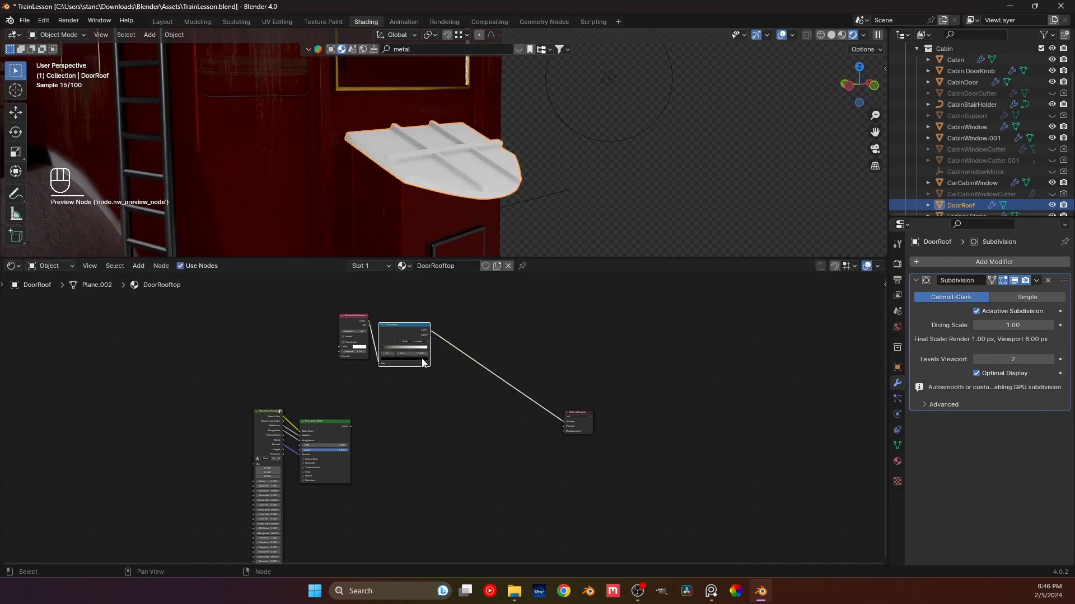
middle_drag(422, 359, 416, 411)
scroll(468, 405, up, 11)
scroll(415, 411, up, 4)
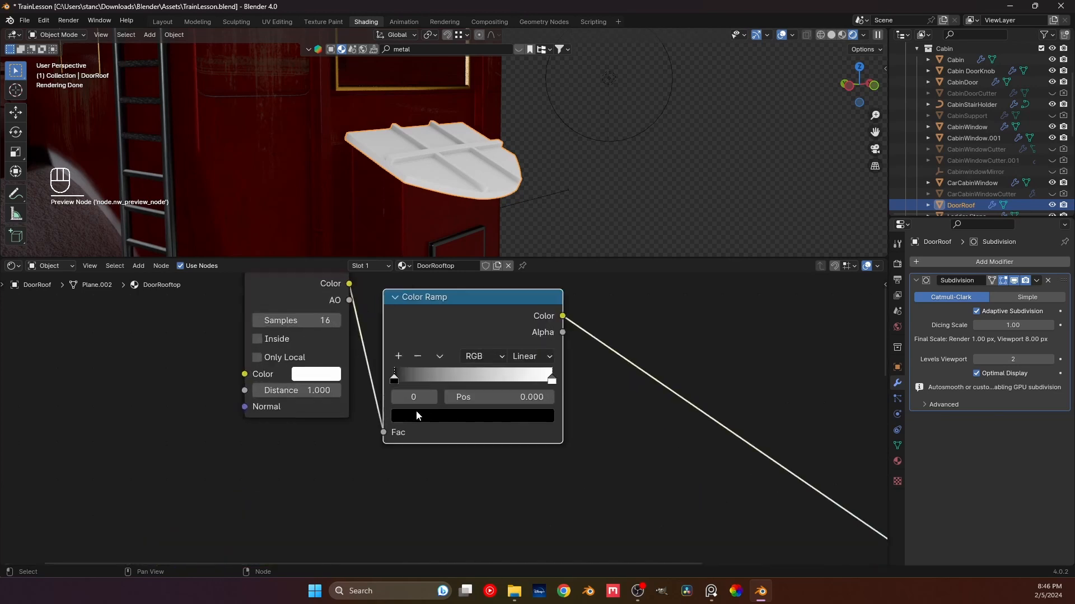
mouse_move(396, 380)
mouse_down()
mouse_move(552, 383)
mouse_move(516, 379)
mouse_up()
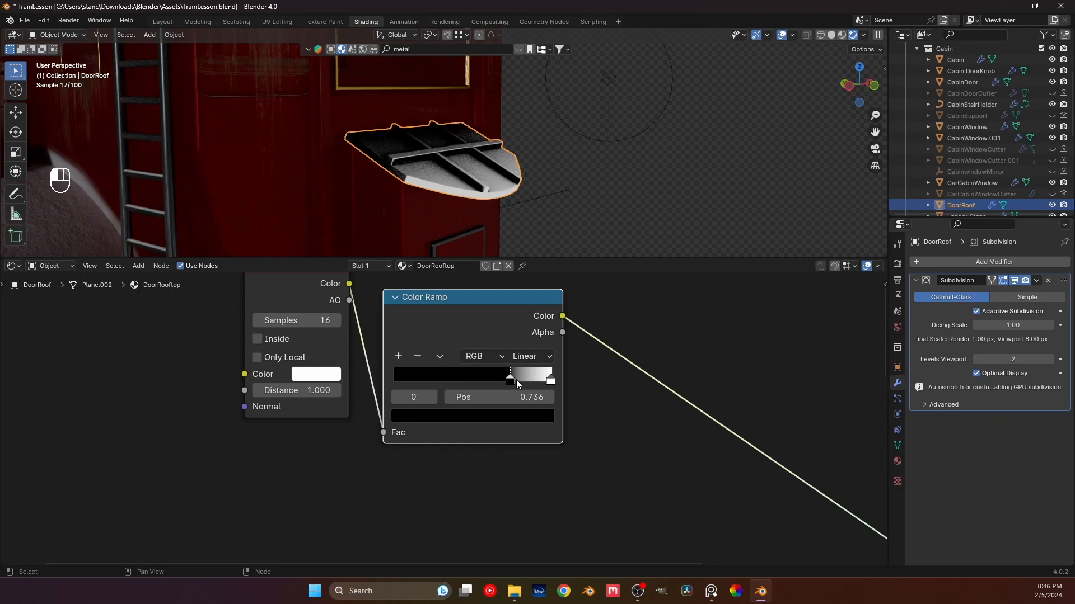
- Insert a Mix Shader before the Material Output, with the Color Ramp driving Fac and the Principled BSDF in the first Shader input
key(Home)
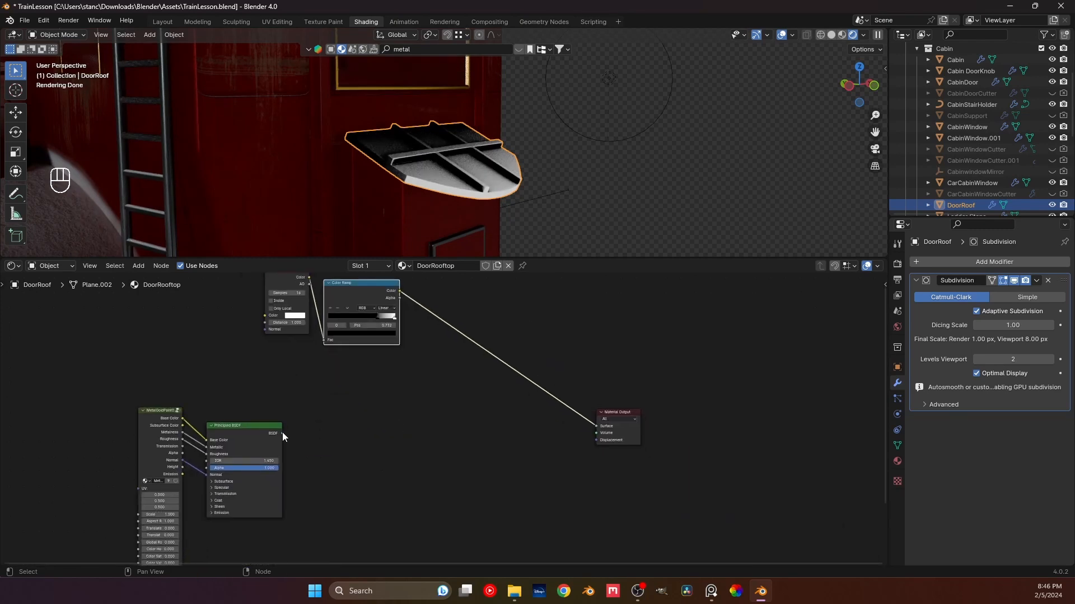
key(shift+a)
click(440, 424)
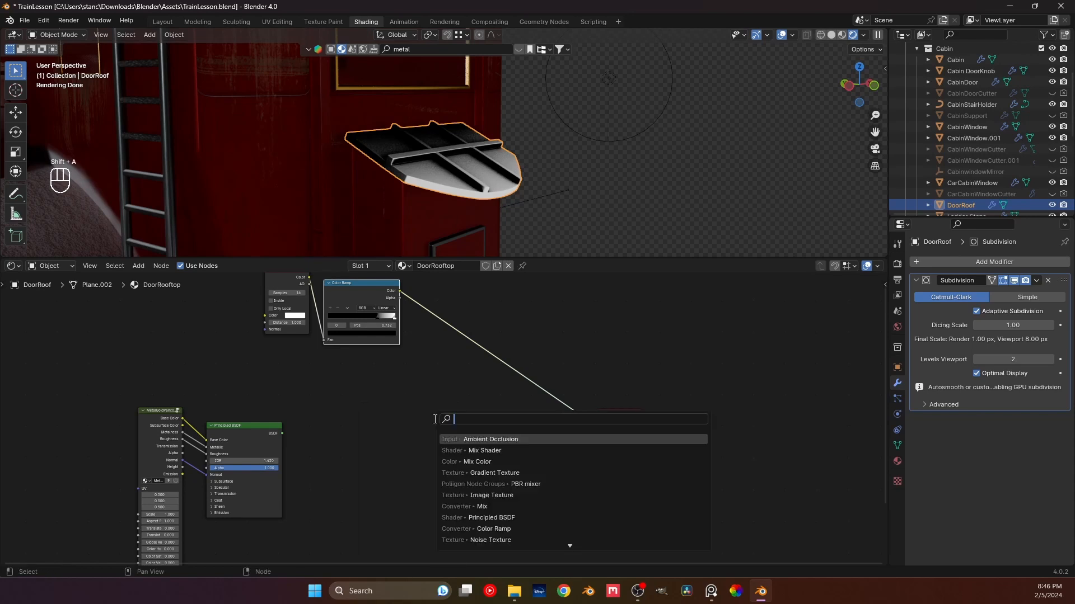
click(485, 450)
click(538, 418)
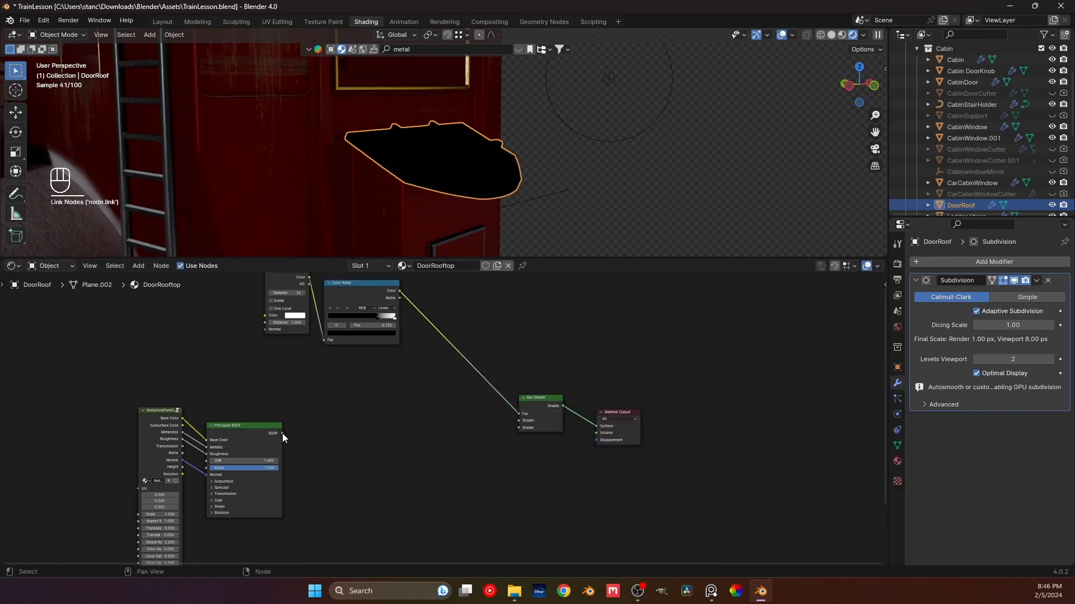
drag(282, 433, 530, 421)
- Add the Snow.001 node group and connect its BSDF to the Mix Shader's second Shader input
key(shift+a)
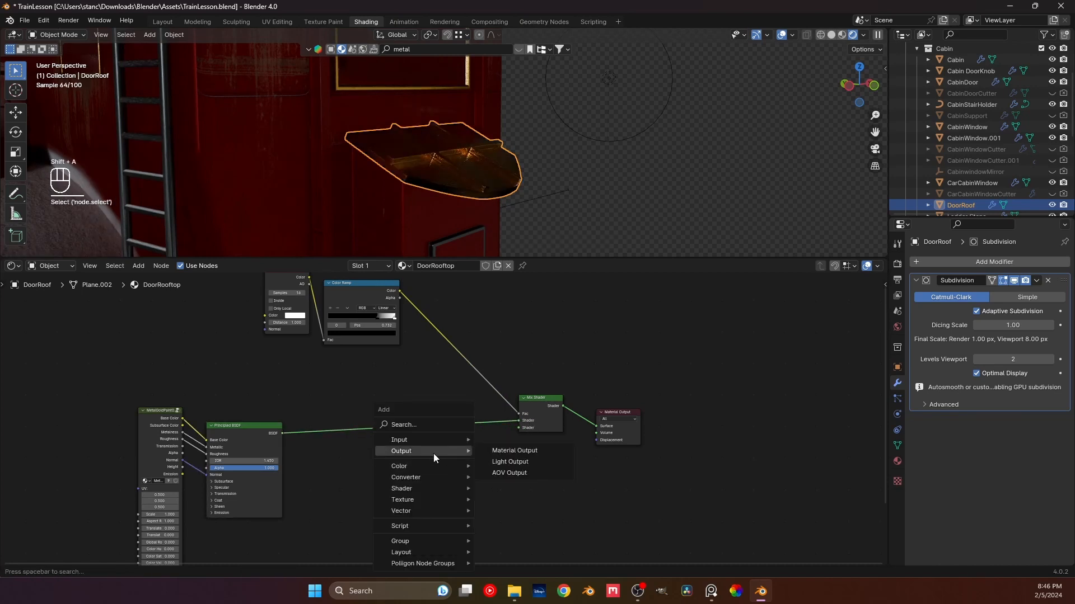
mouse_move(428, 541)
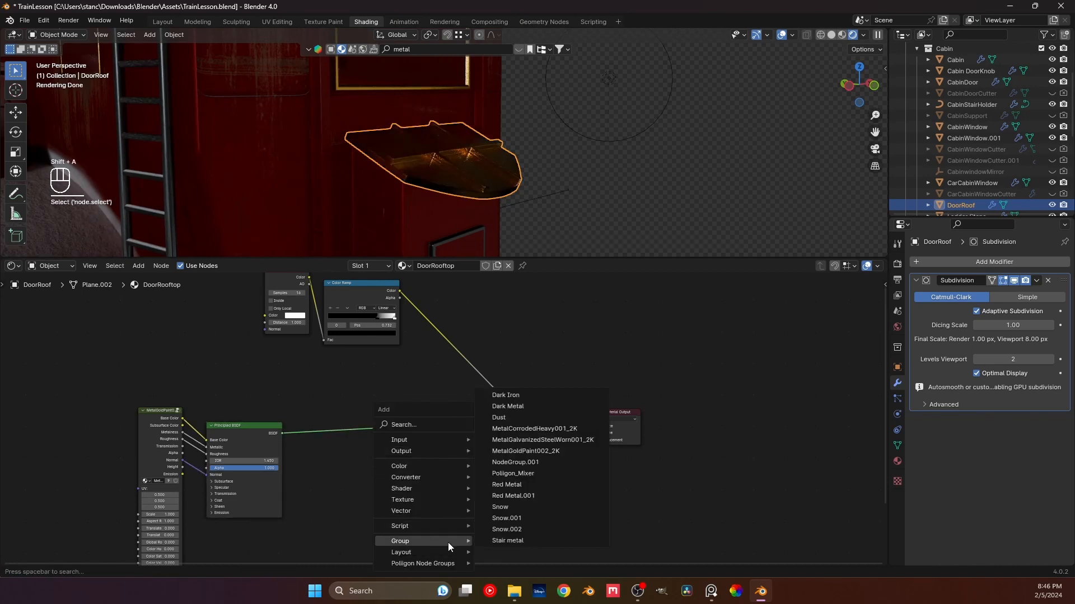
click(516, 518)
click(441, 451)
drag(473, 459, 519, 428)
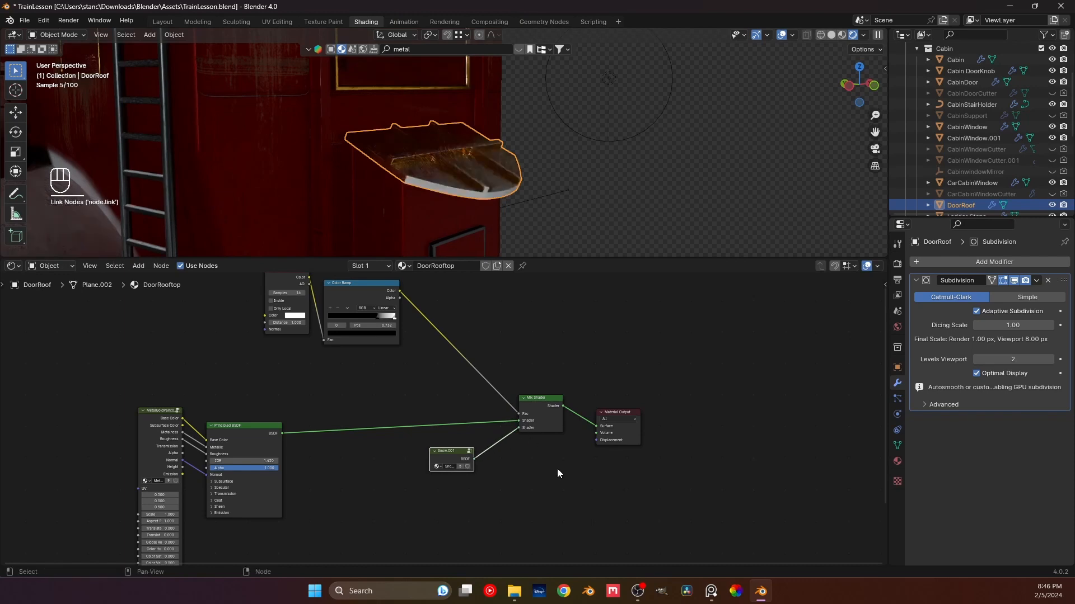
- Move the Color Ramp's white stop to 0.759 to sharpen the snow on the door roof
scroll(441, 204, up, 5)
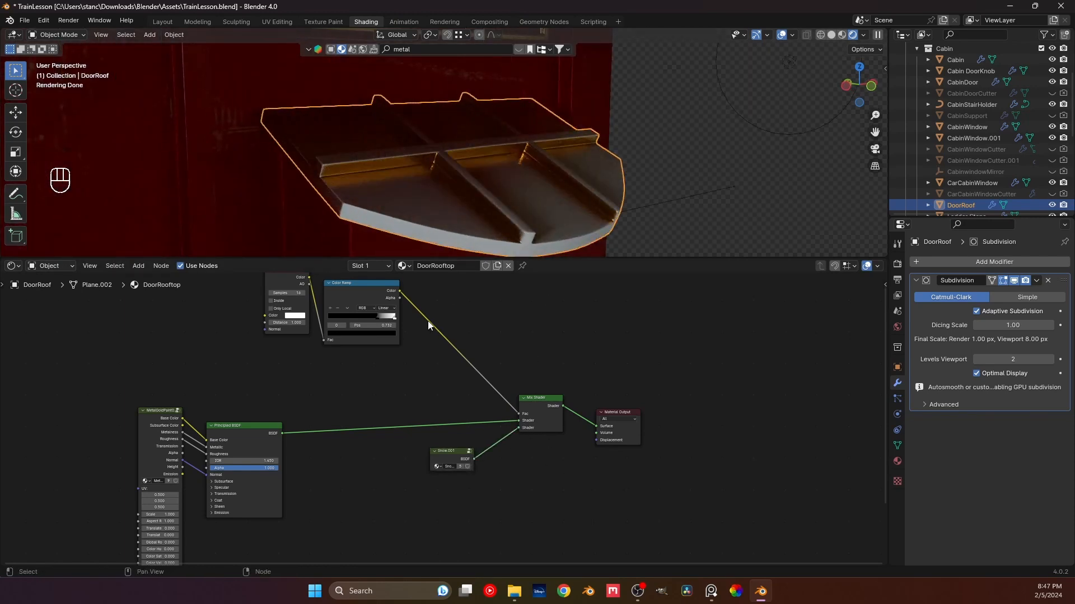
middle_drag(495, 224, 473, 252)
scroll(378, 343, up, 3)
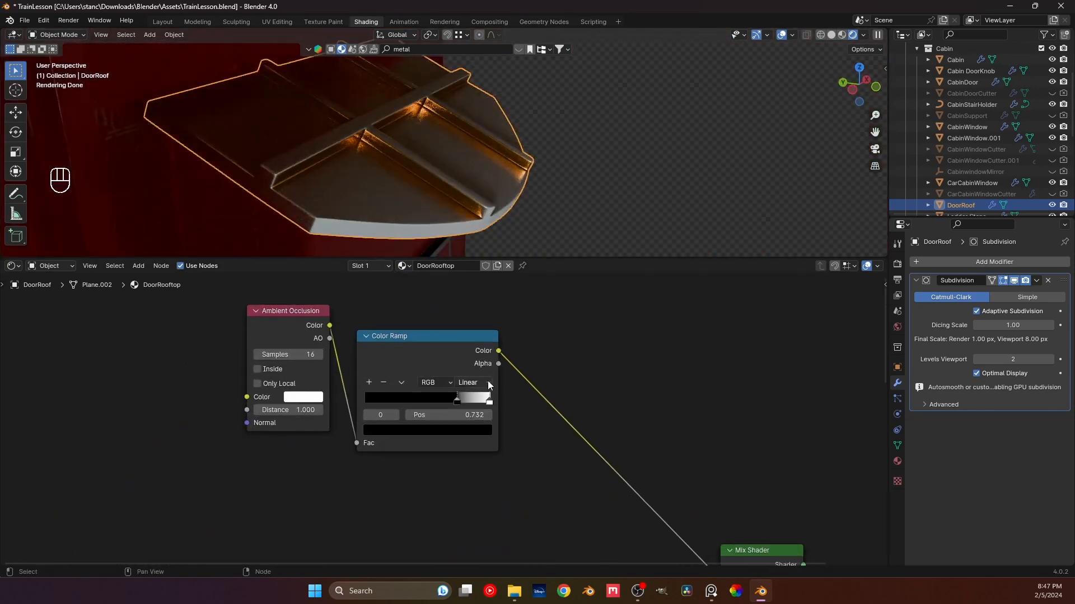
drag(490, 401, 460, 403)
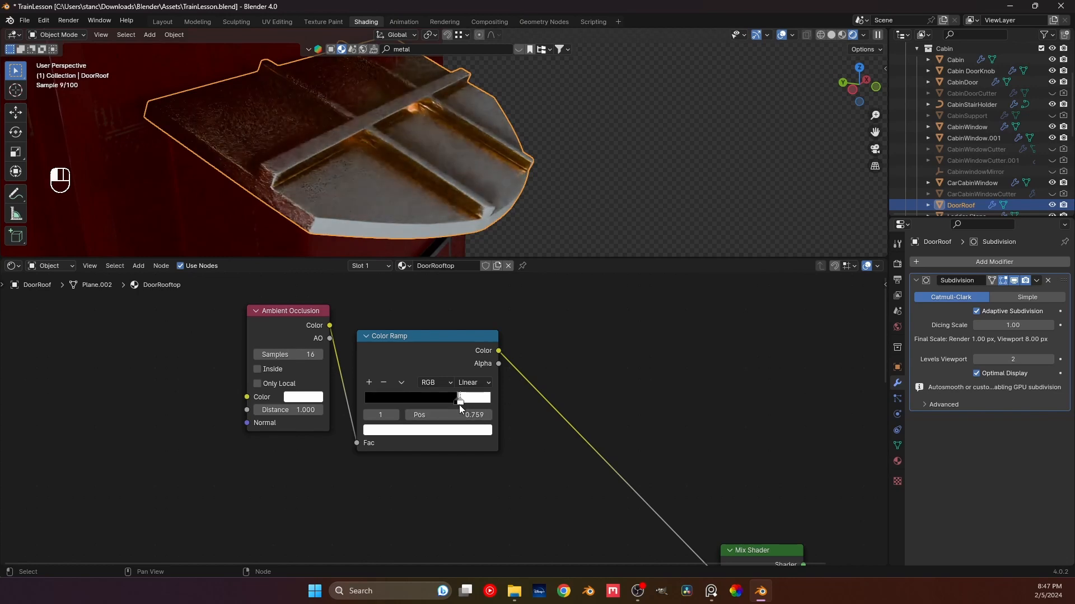
middle_drag(439, 240, 436, 219)
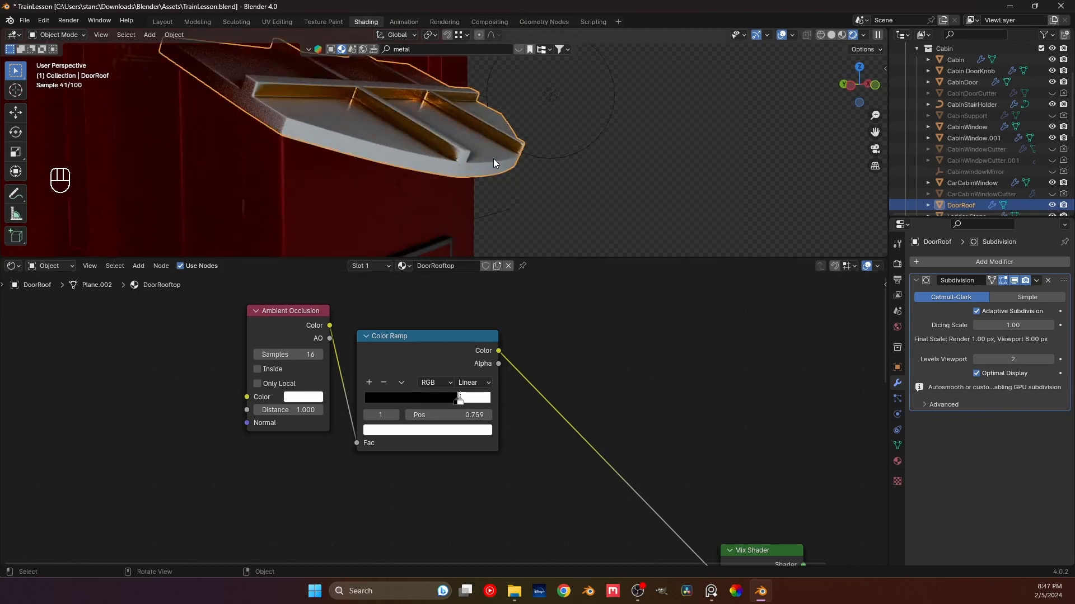
- Switch to the camera view, deselect the door roof and save the file
key(KP_0)
click(589, 175)
key(ctrl+s)
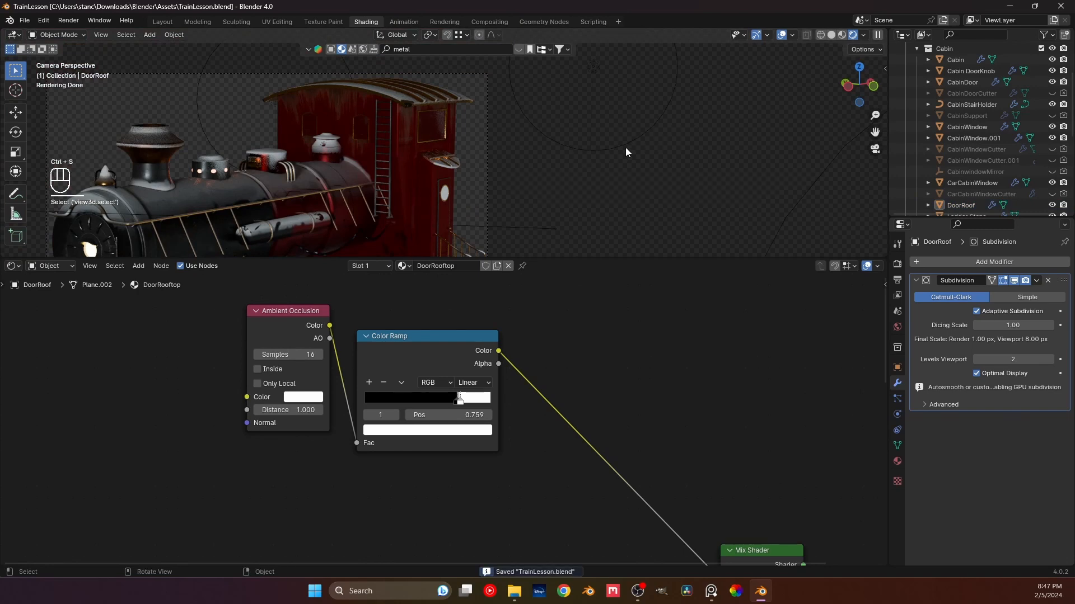
scroll(509, 149, down, 1)
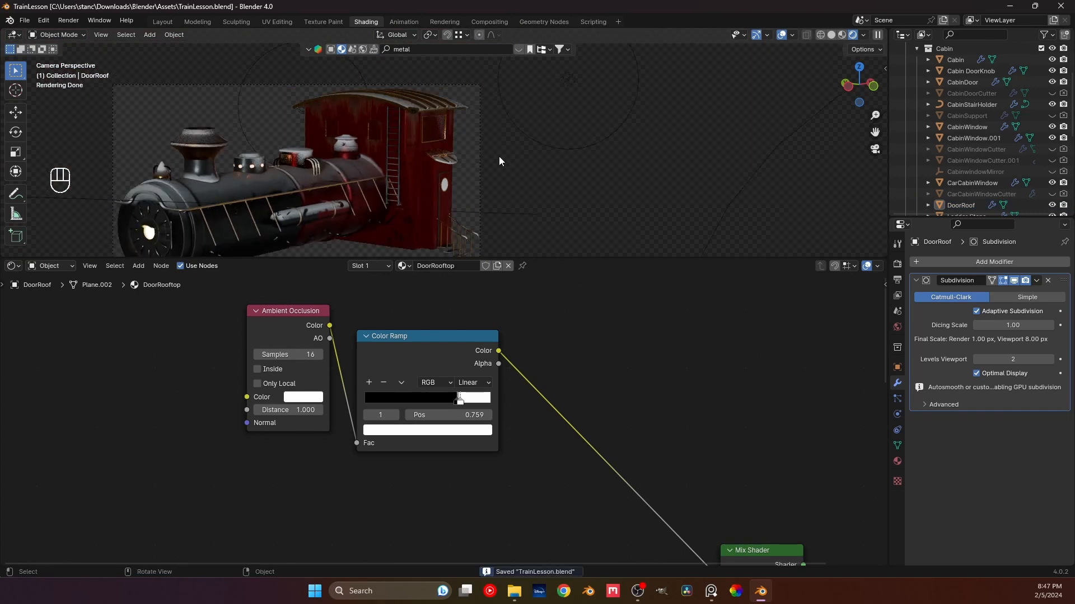
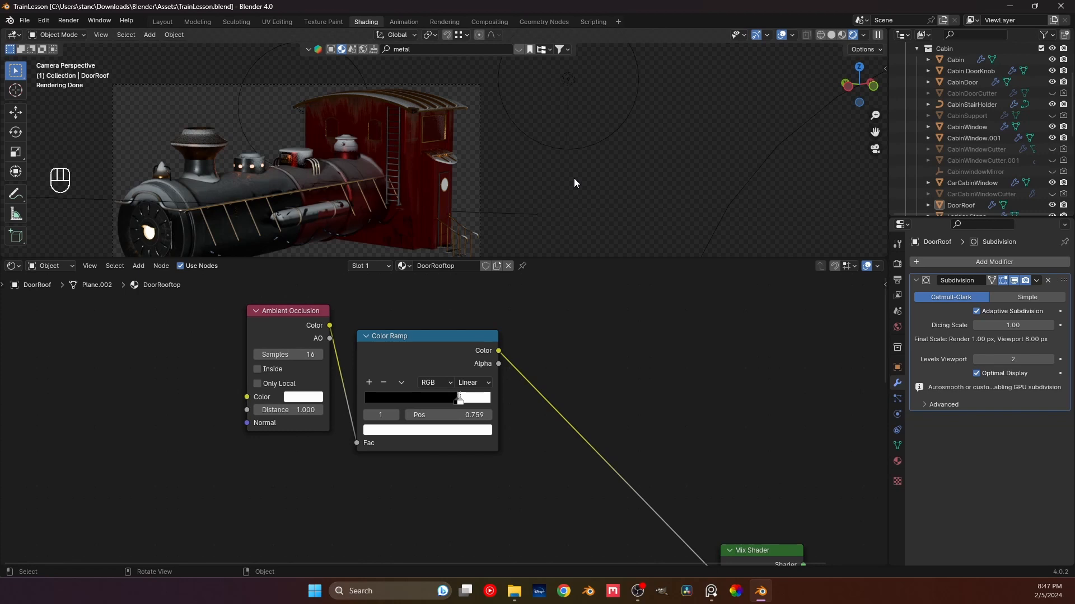
- Check the door roof's snow up close and from the side, and save the file with the viewport in Material Preview
scroll(404, 185, up, 6)
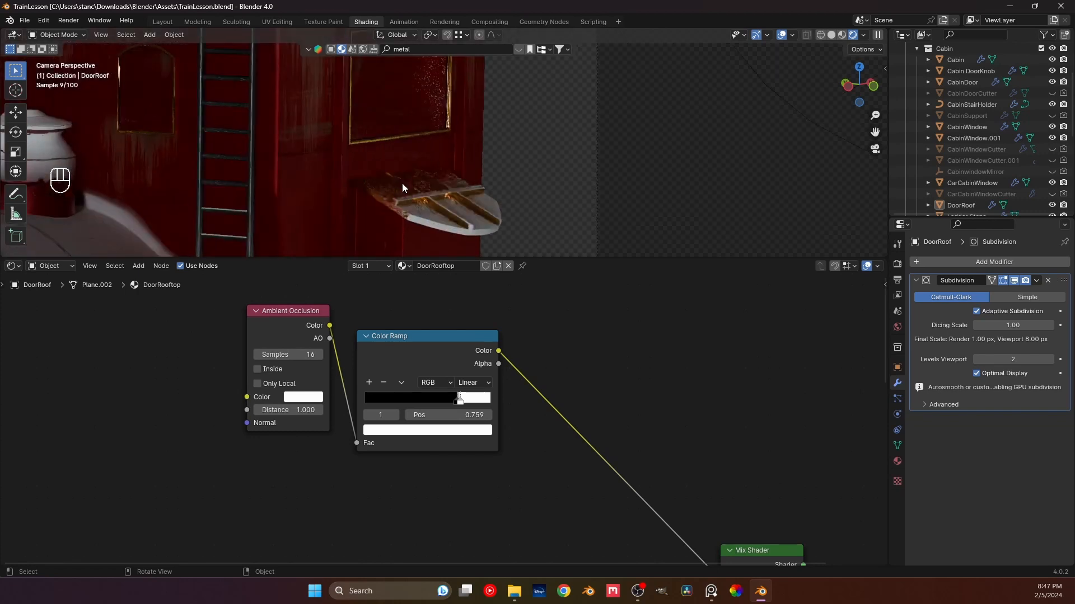
scroll(402, 183, up, 5)
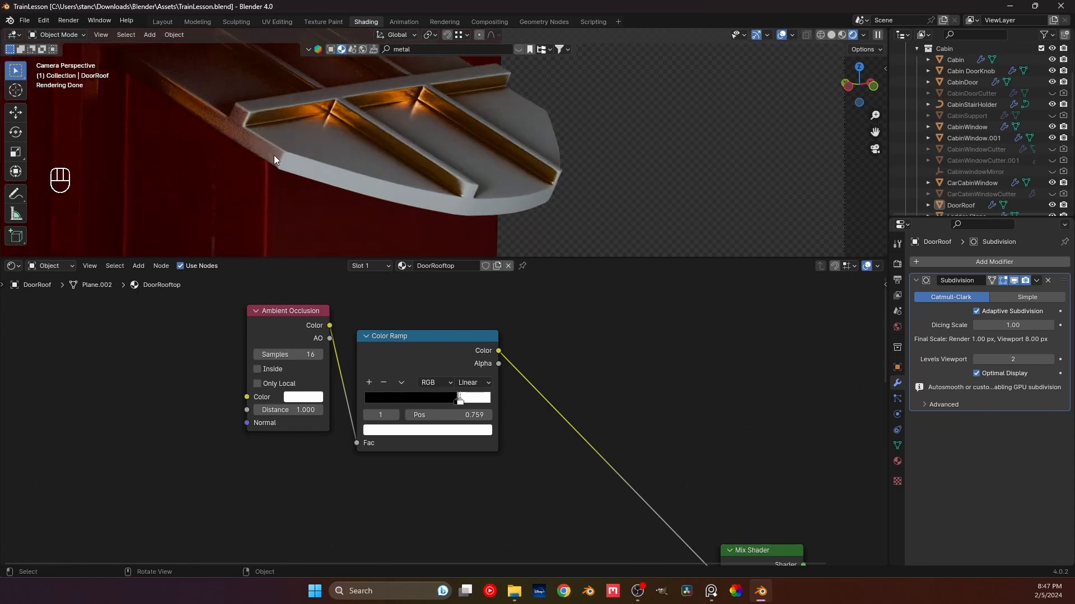
middle_drag(455, 185, 140, 175)
scroll(438, 188, up, 7)
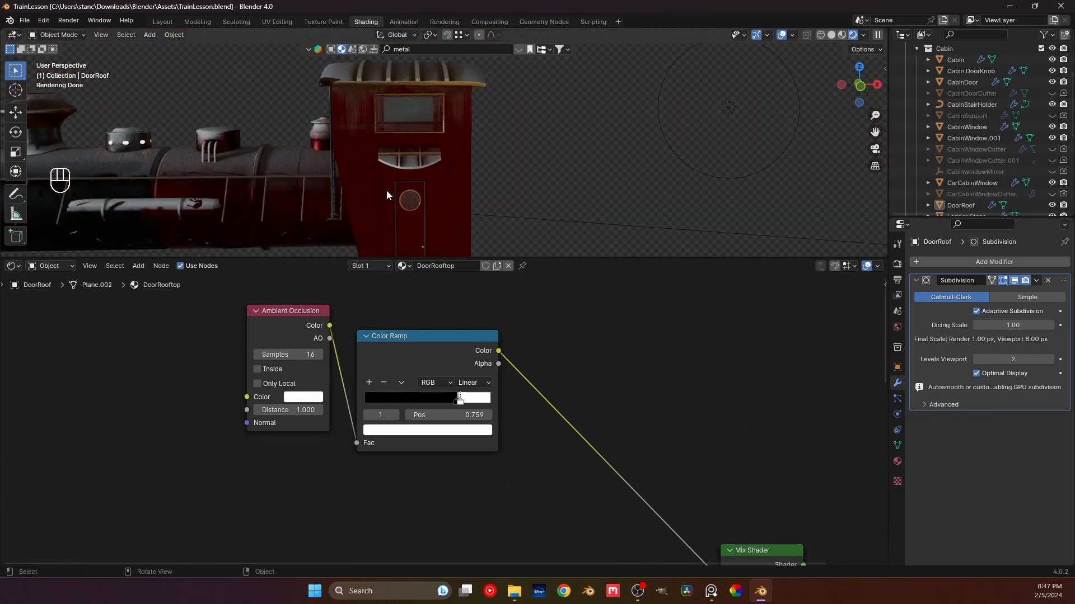
scroll(387, 189, down, 5)
key(ctrl+s)
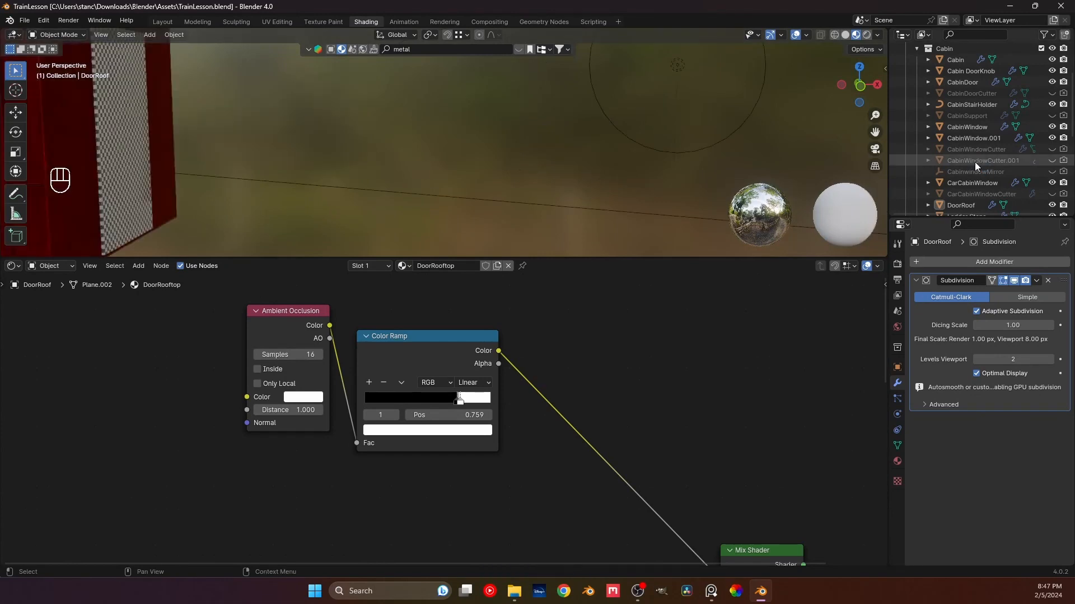
- Collapse the Cabin collection and make the InBetween collection visible in the viewport
scroll(963, 140, up, 2)
click(917, 93)
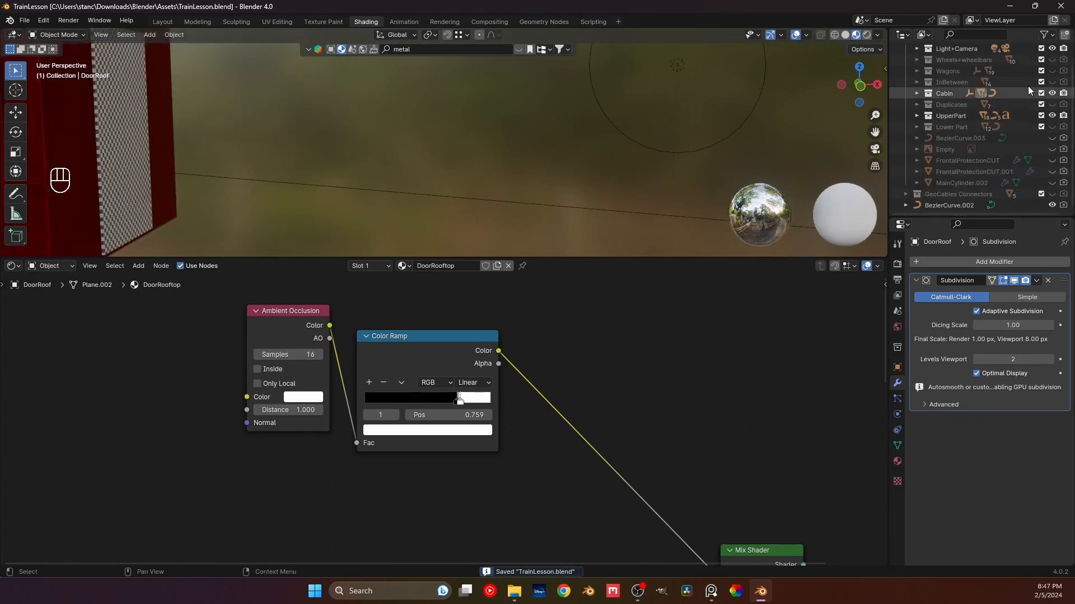
click(1053, 82)
- Examine the coupling parts behind the cabin, selecting the wagon floor plate and the clamp beneath it
scroll(386, 196, down, 8)
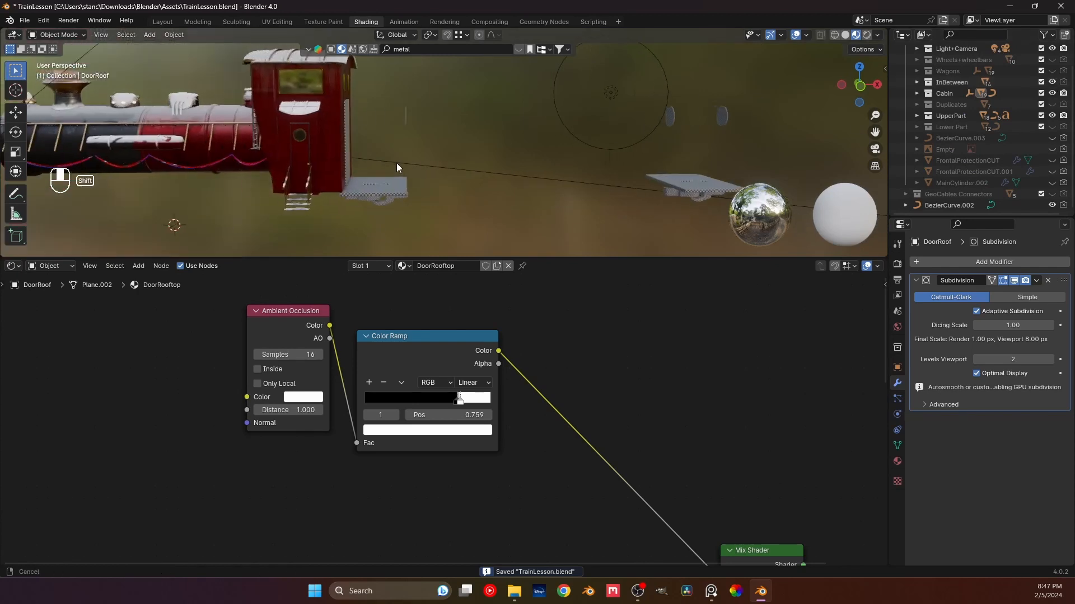
middle_drag(396, 163, 463, 183)
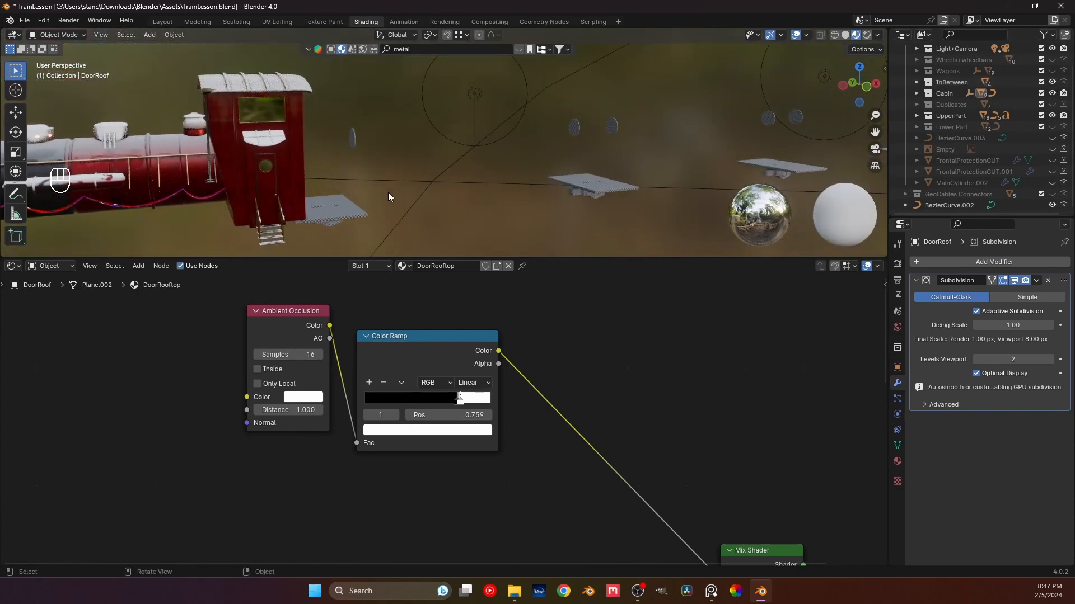
middle_drag(388, 192, 396, 177)
shift+middle_drag(365, 202, 391, 189)
scroll(375, 196, up, 3)
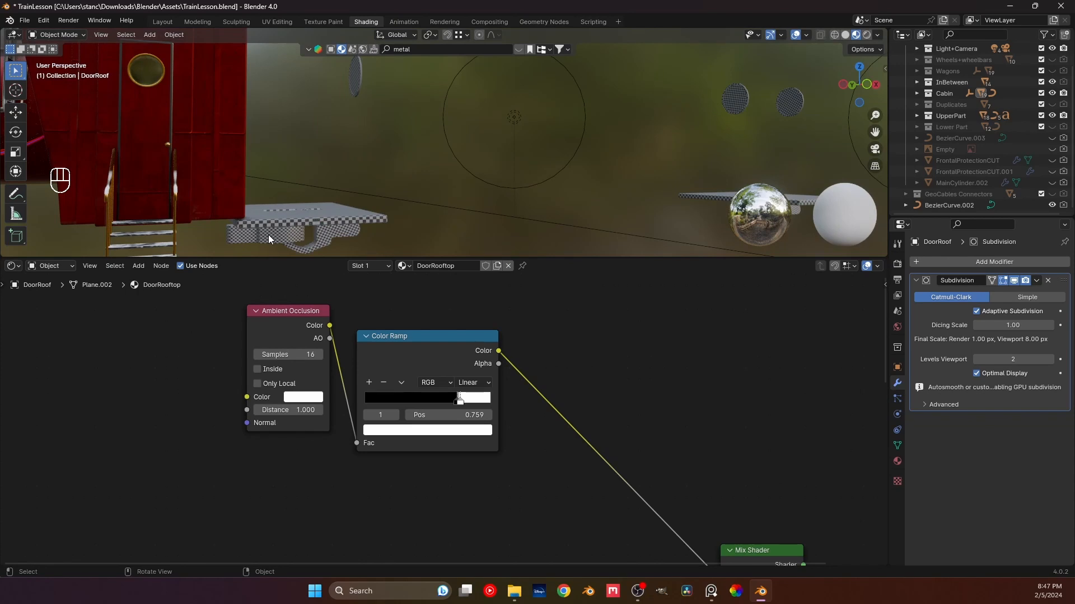
click(275, 202)
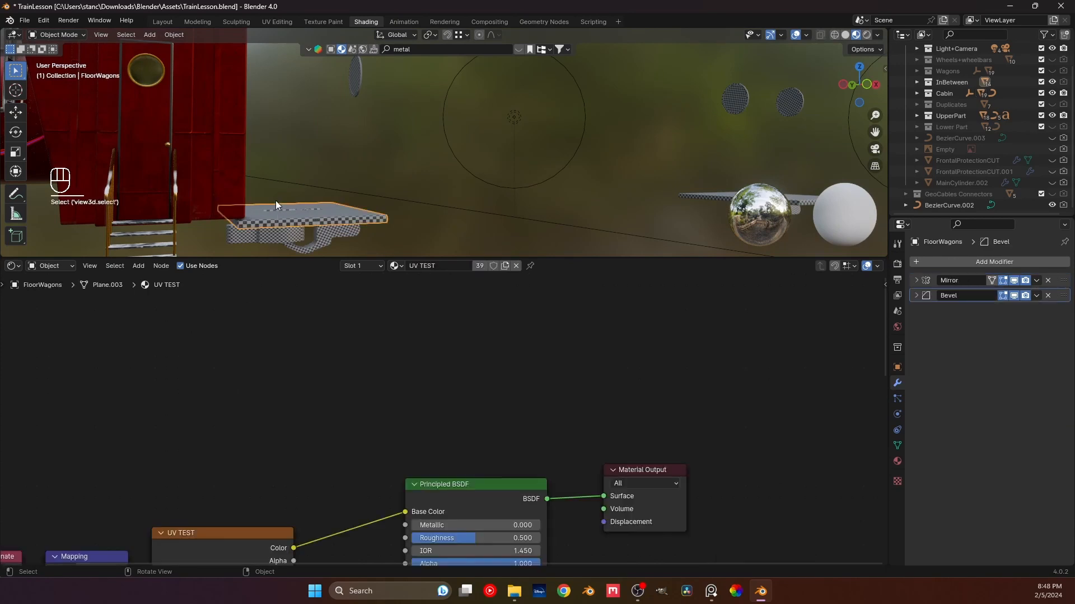
middle_drag(291, 197, 290, 205)
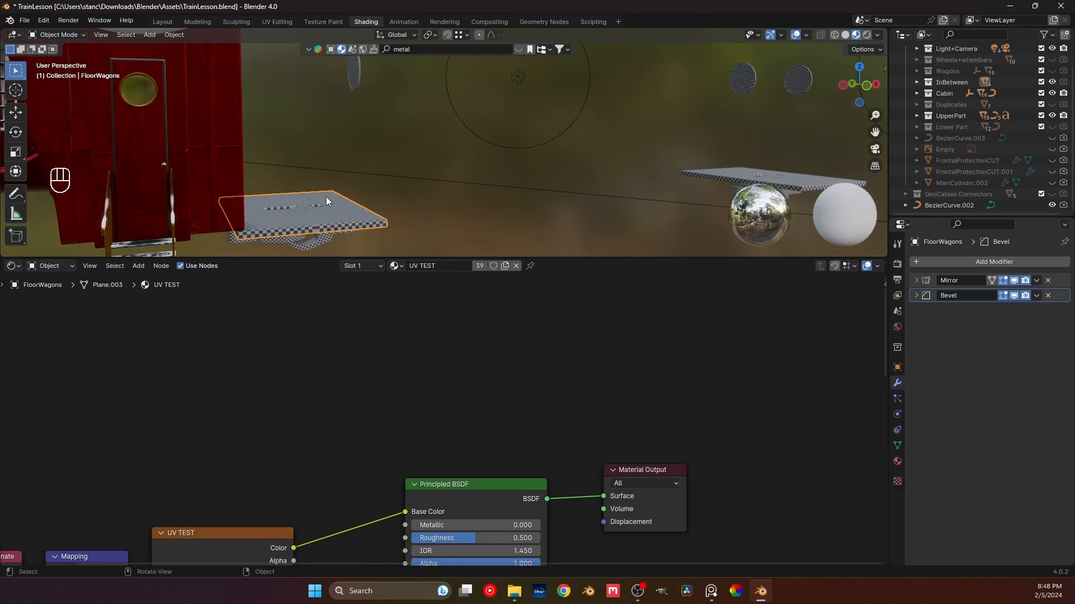
middle_drag(334, 185, 341, 166)
click(298, 215)
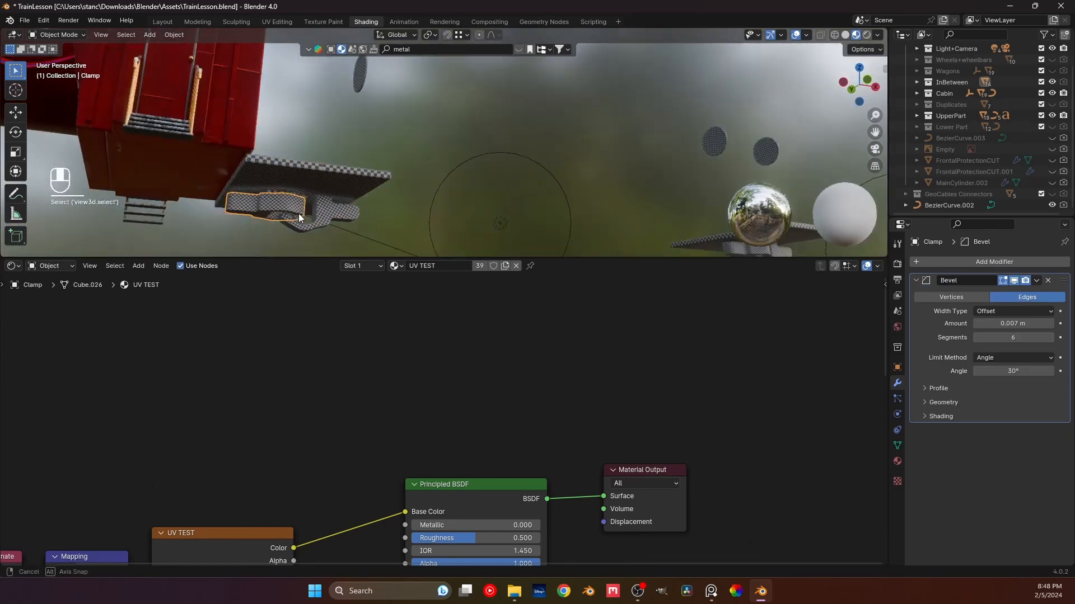
middle_drag(298, 217, 325, 214)
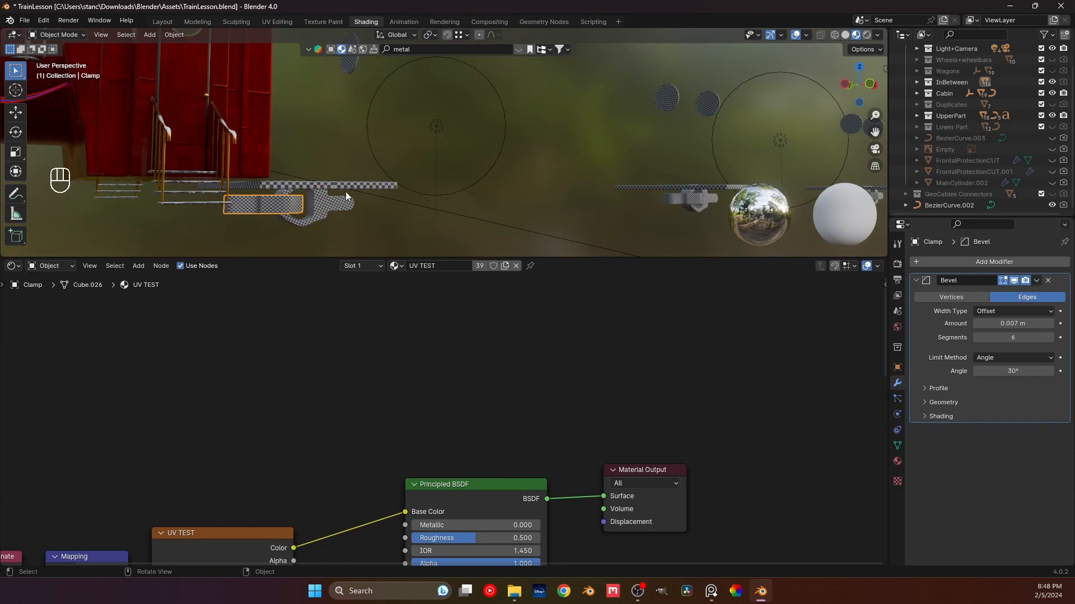
- Replace the clamp's UV TEST material with a new material named Clamp
click(515, 266)
click(451, 264)
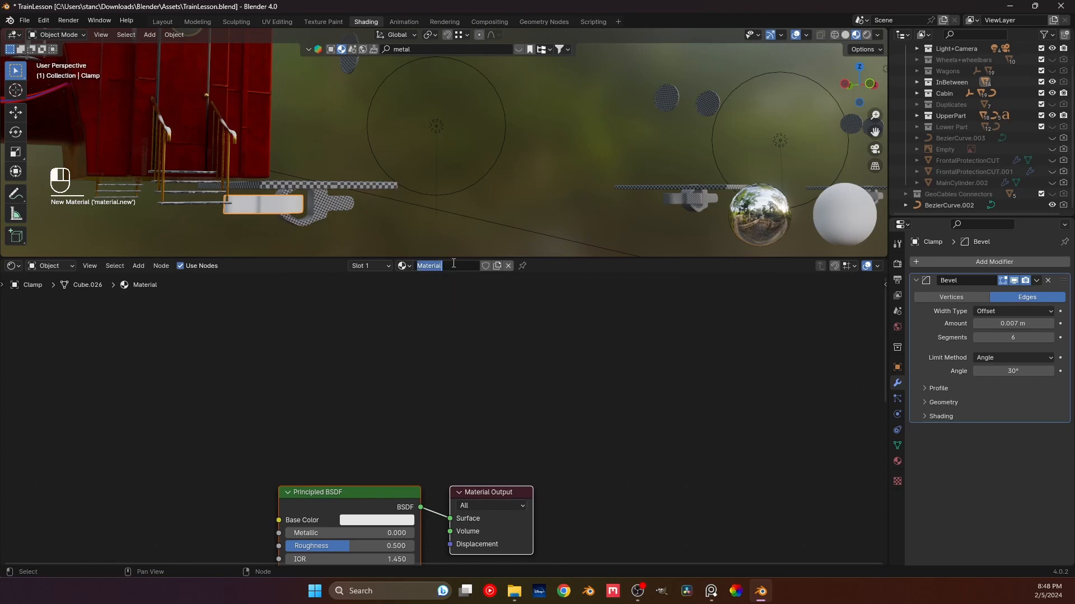
text(Clamp)
key(Return)
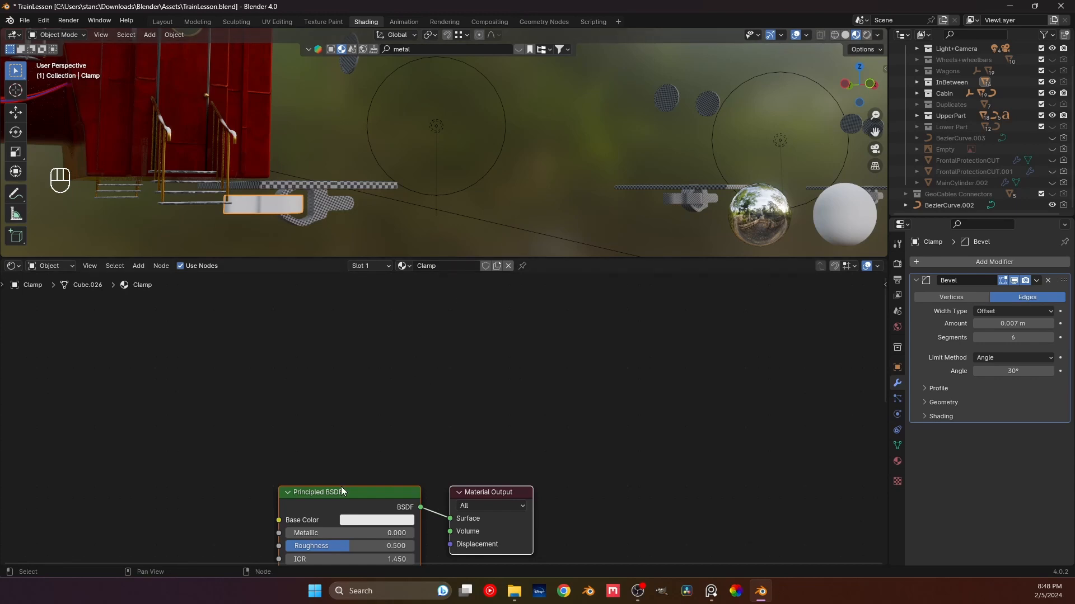
key(x)
key(shift+a)
mouse_move(360, 360)
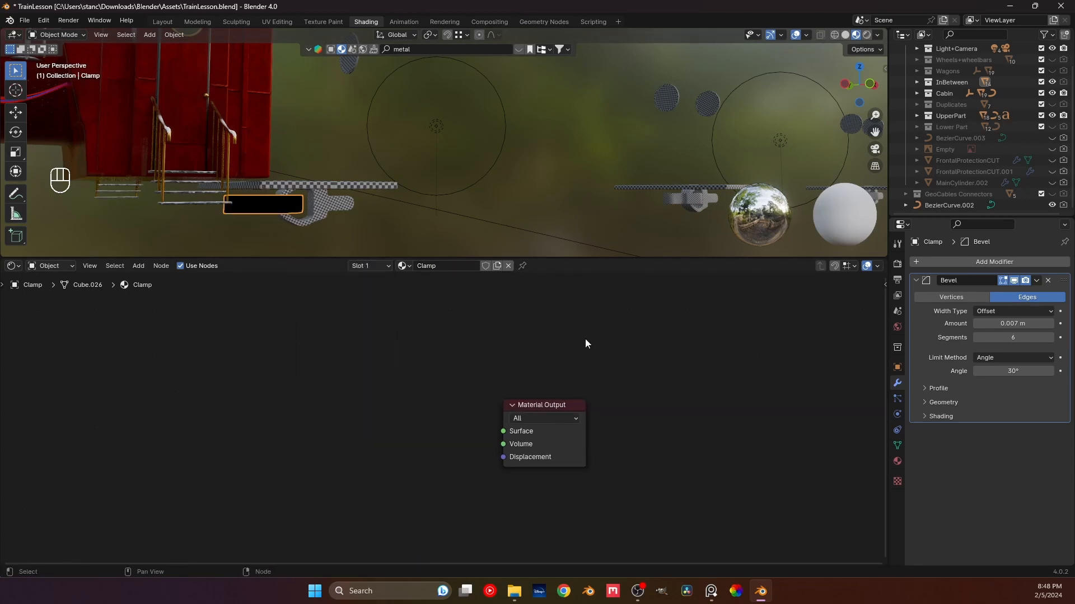
key(ctrl+z)
click(256, 365)
middle_drag(167, 387, 199, 361)
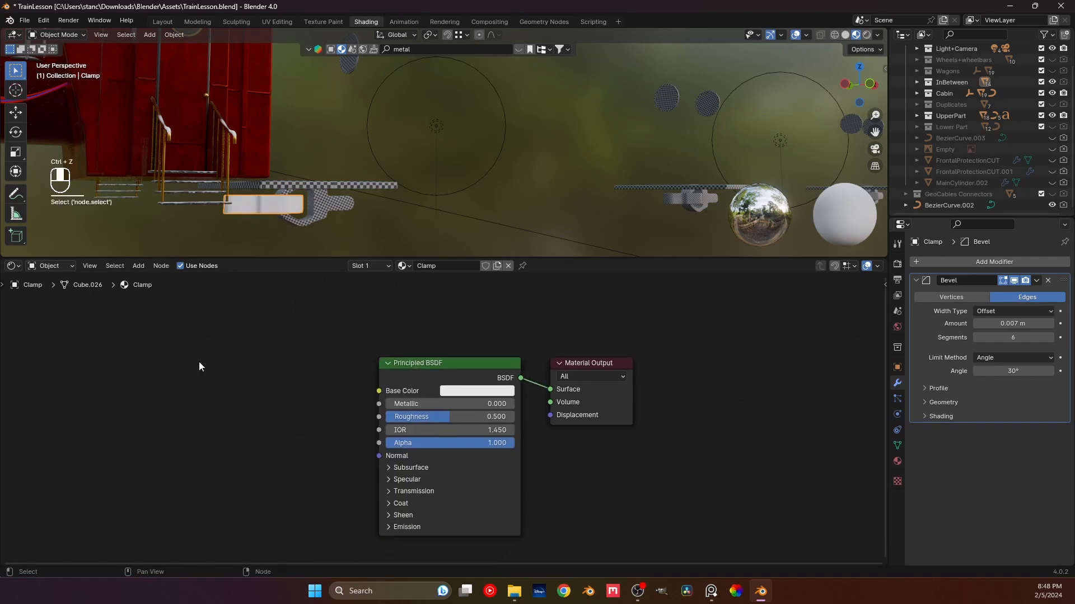
click(446, 374)
key(x)
key(ctrl+z)
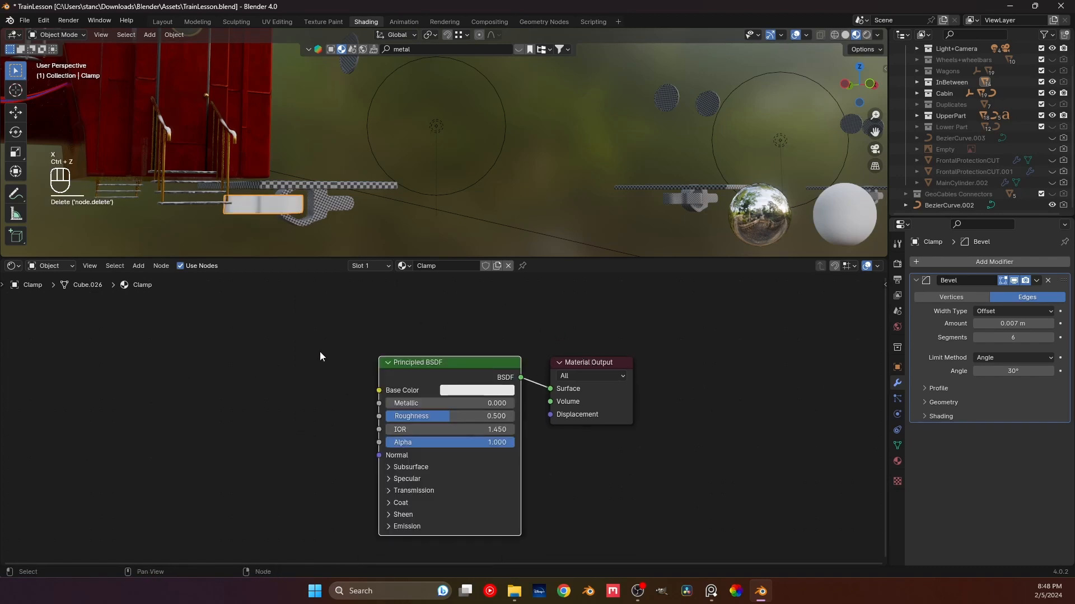
drag(320, 352, 341, 360)
middle_drag(252, 370, 362, 341)
click(300, 361)
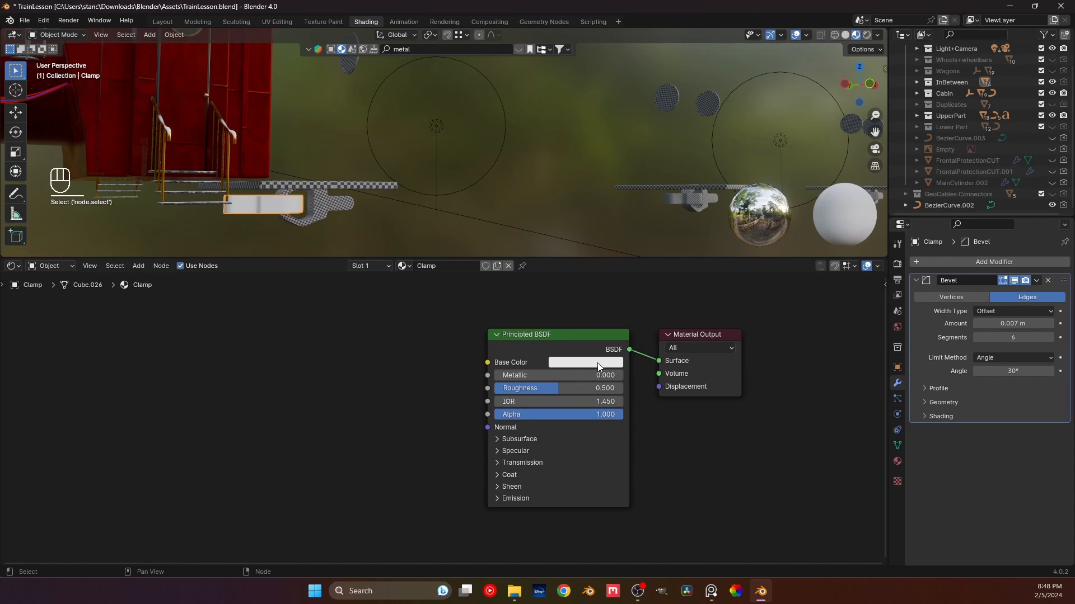
- Try the MetalCorrodedHeavy001_2K material on the clamp, then assign it MetalGalvanizedSteelWorn001_2K instead
click(408, 267)
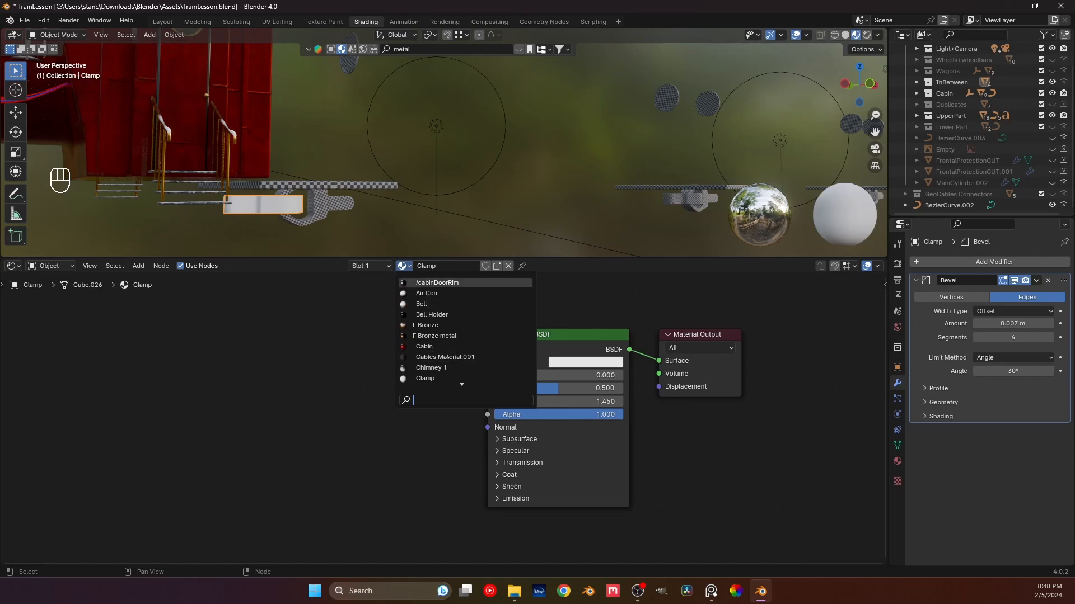
scroll(447, 362, down, 10)
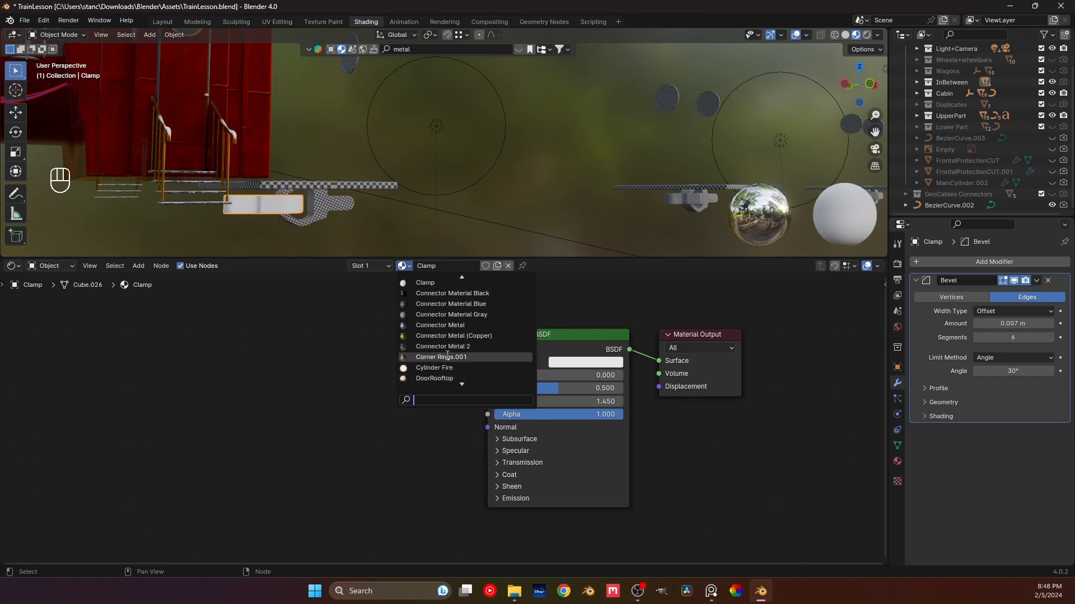
scroll(476, 348, down, 4)
scroll(476, 348, down, 12)
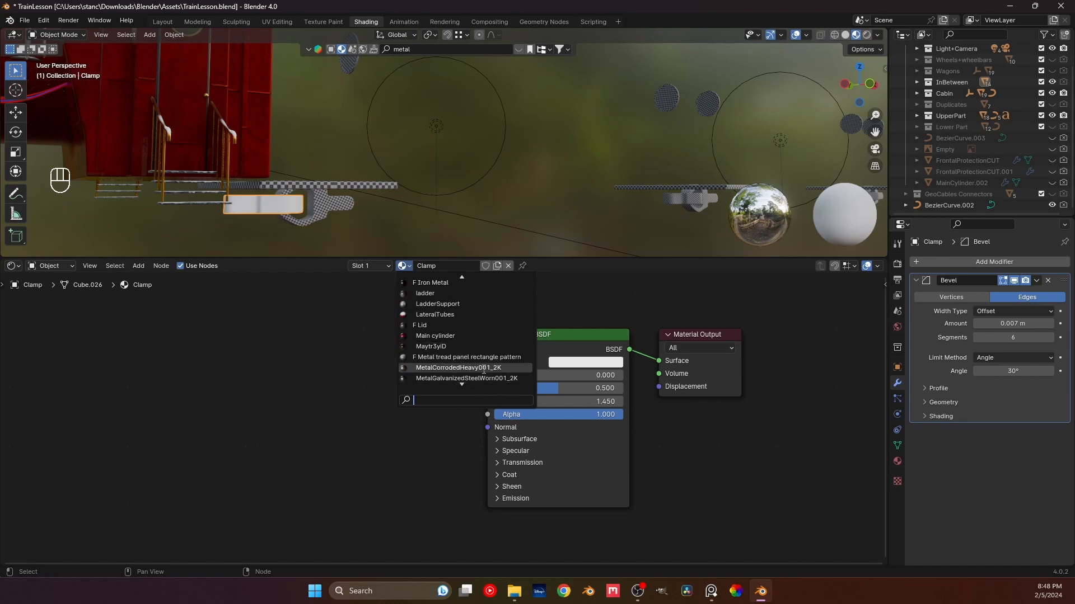
click(484, 368)
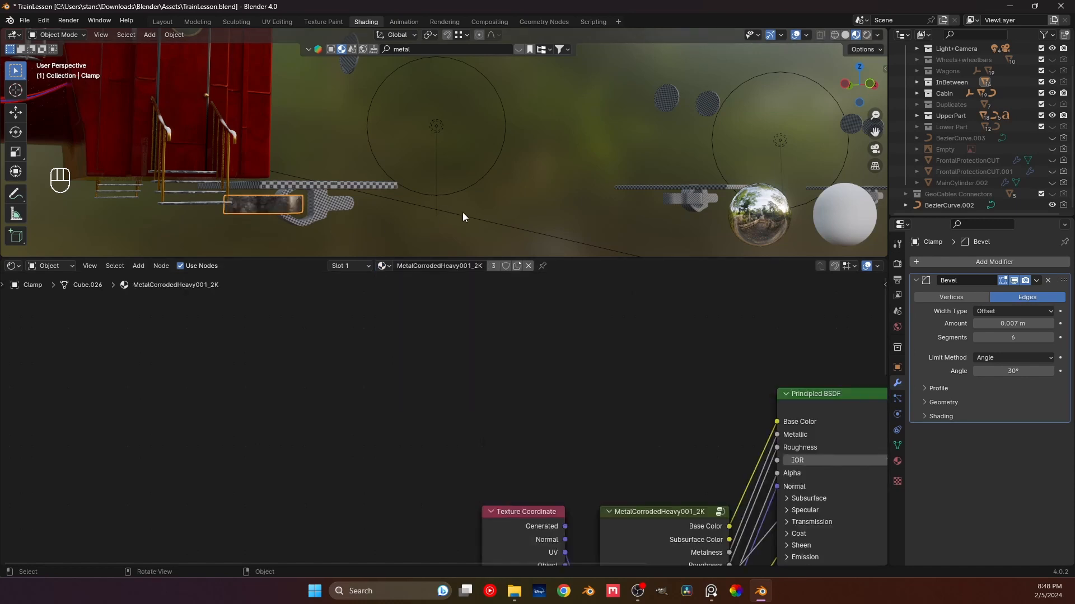
click(390, 267)
click(455, 349)
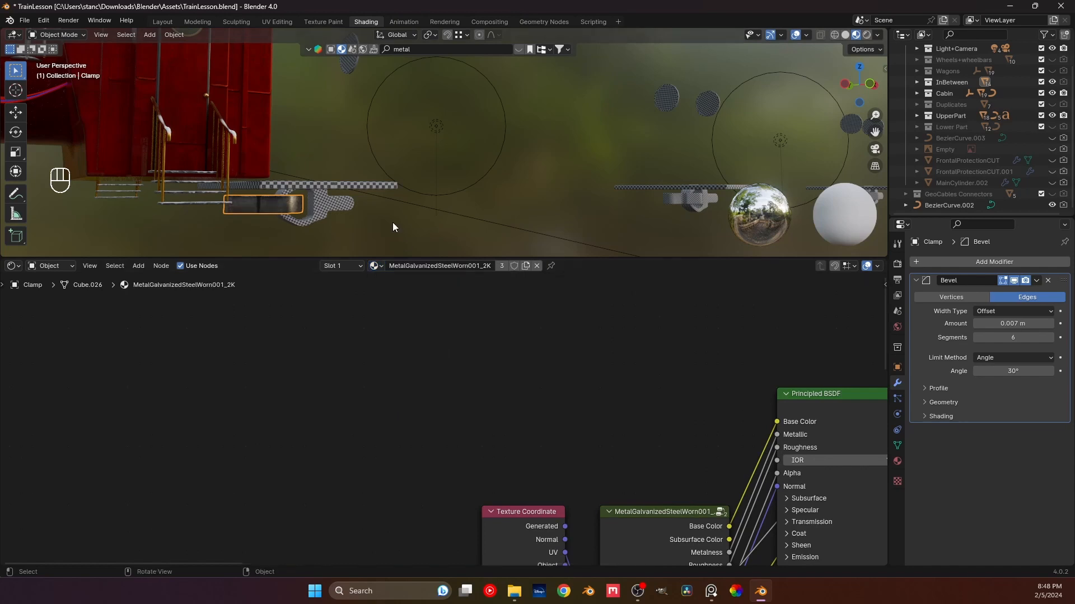
- Select the hook-shaped clamp under the floor plate and replace its UV TEST material with the existing Clamp material
scroll(314, 230, up, 3)
shift+middle_drag(243, 237, 435, 197)
click(379, 228)
scroll(378, 228, up, 1)
middle_drag(378, 227, 447, 167)
middle_drag(415, 208, 432, 139)
click(449, 190)
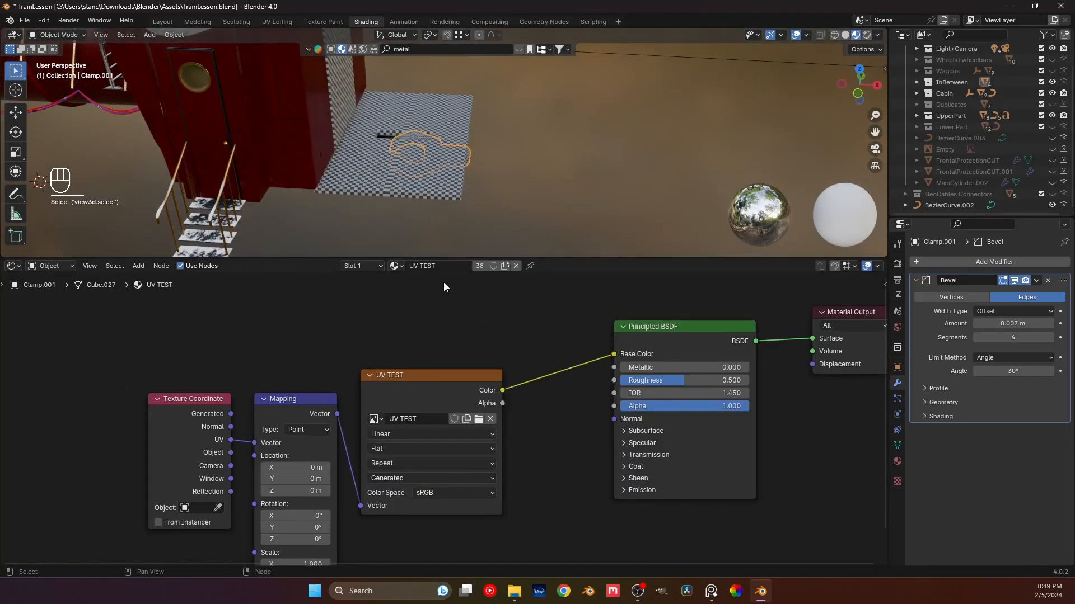
click(396, 267)
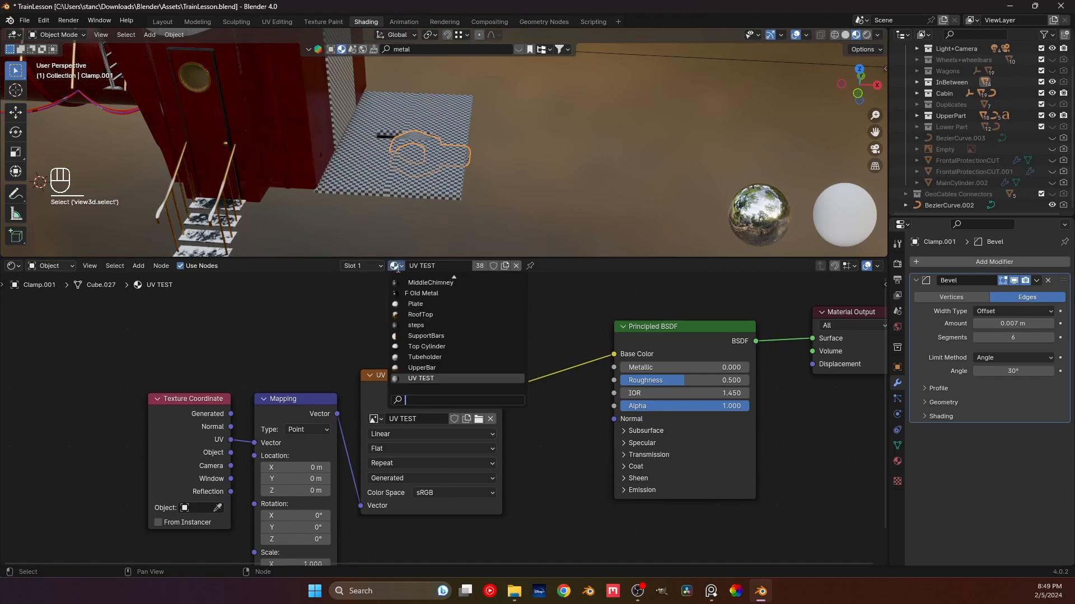
text(c)
click(419, 296)
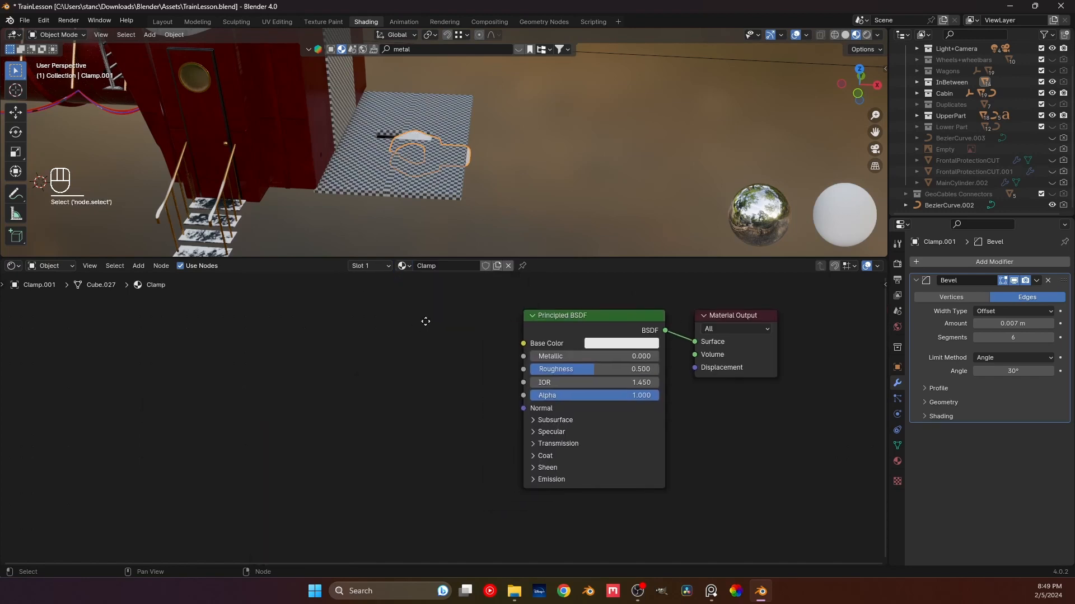
- Add the MetalGalvanizedSteelWorn001_2K group and link its Base Color, Metalness, Roughness and Normal outputs to the matching Principled BSDF inputs
key(shift+a)
mouse_move(299, 347)
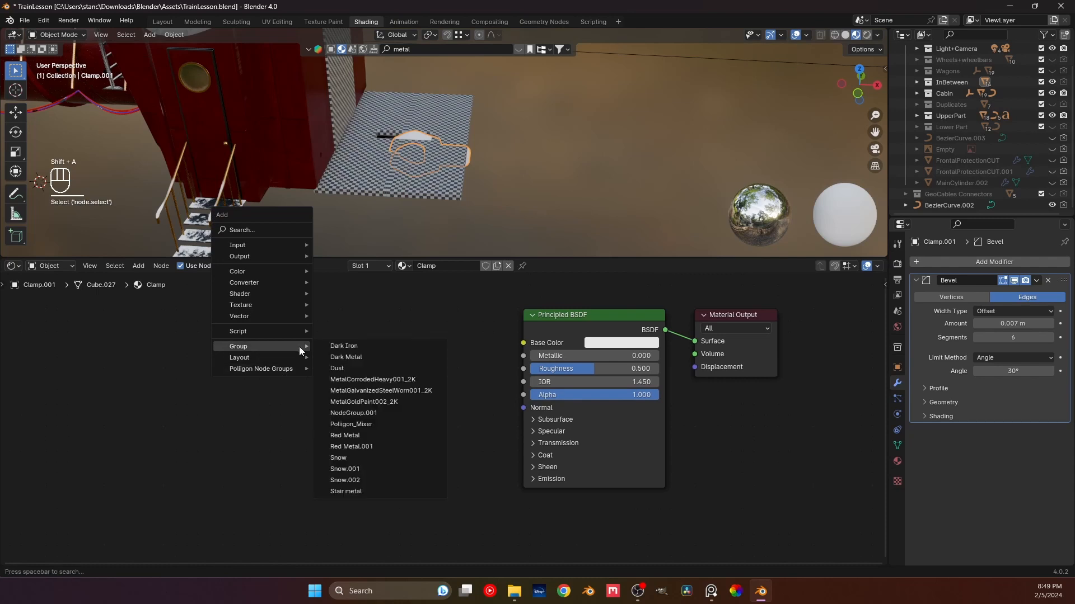
click(363, 391)
click(267, 319)
drag(357, 342, 523, 342)
drag(358, 371, 523, 356)
drag(357, 381, 523, 368)
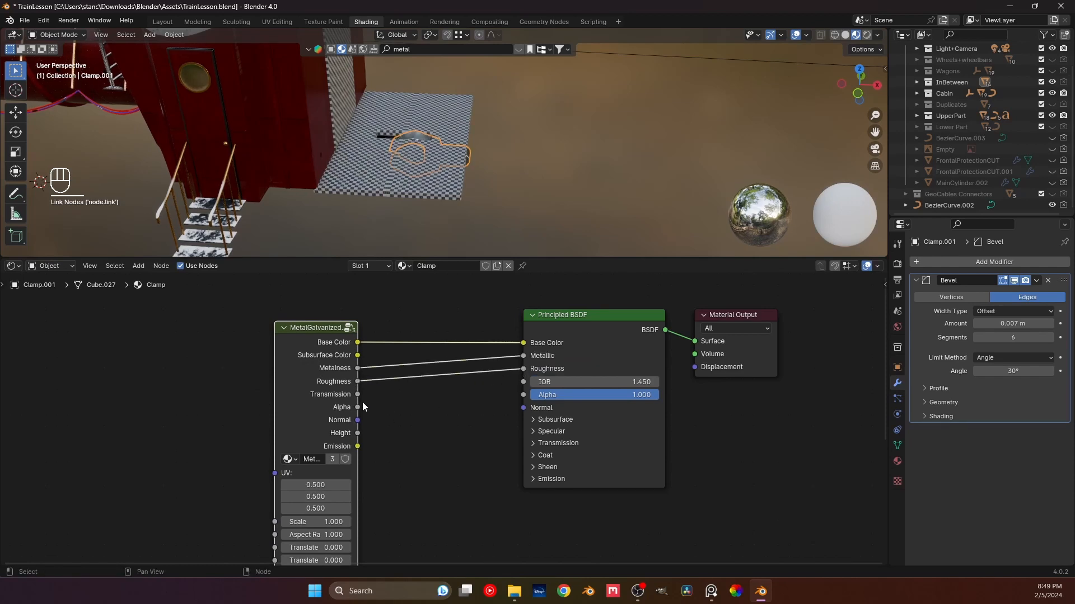
drag(357, 419, 524, 408)
- Examine the hook-shaped clamp's metal from above, below and the side, comparing it with the neighbouring clamp
click(400, 150)
scroll(399, 150, up, 10)
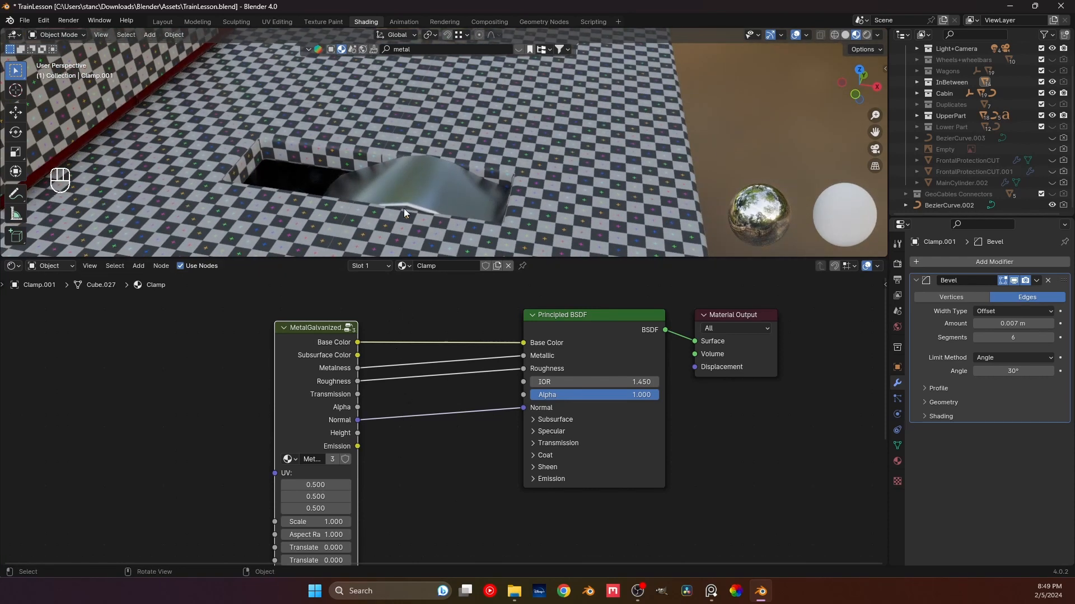
middle_drag(404, 213, 369, 135)
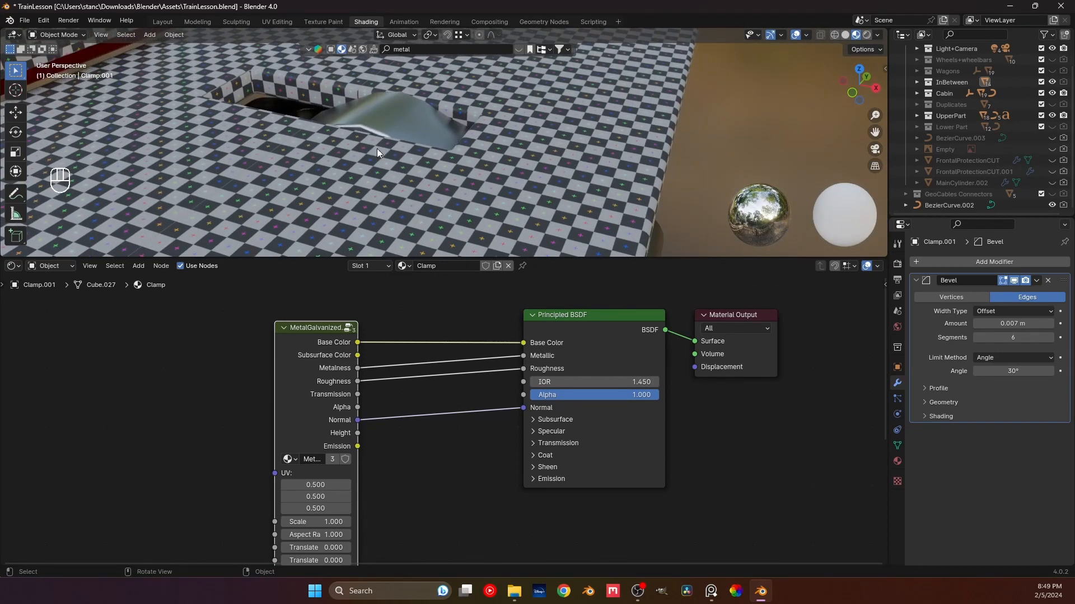
scroll(394, 163, down, 5)
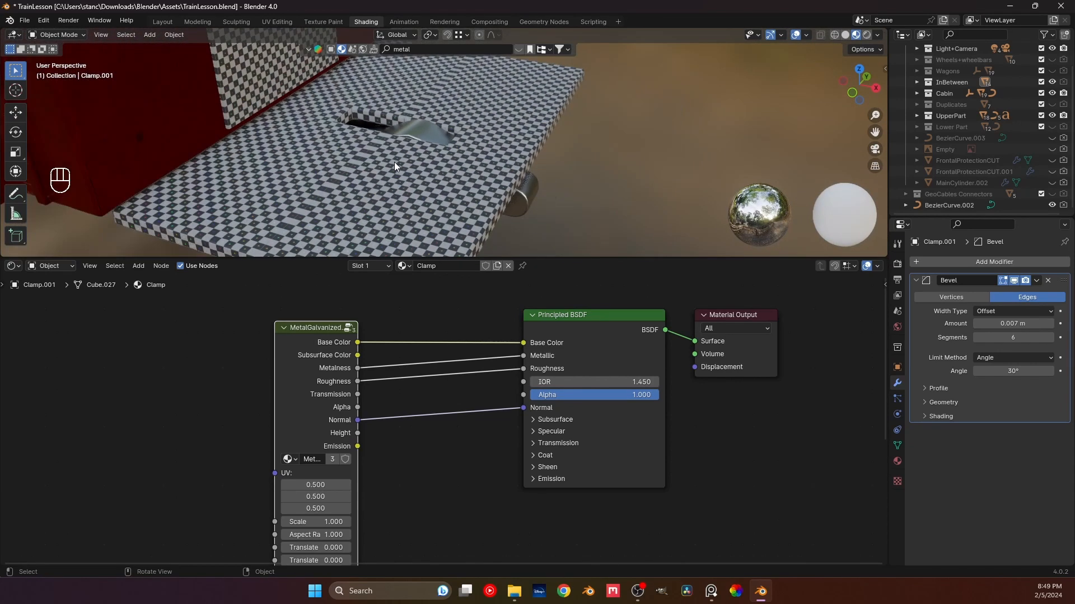
middle_drag(418, 136, 367, 220)
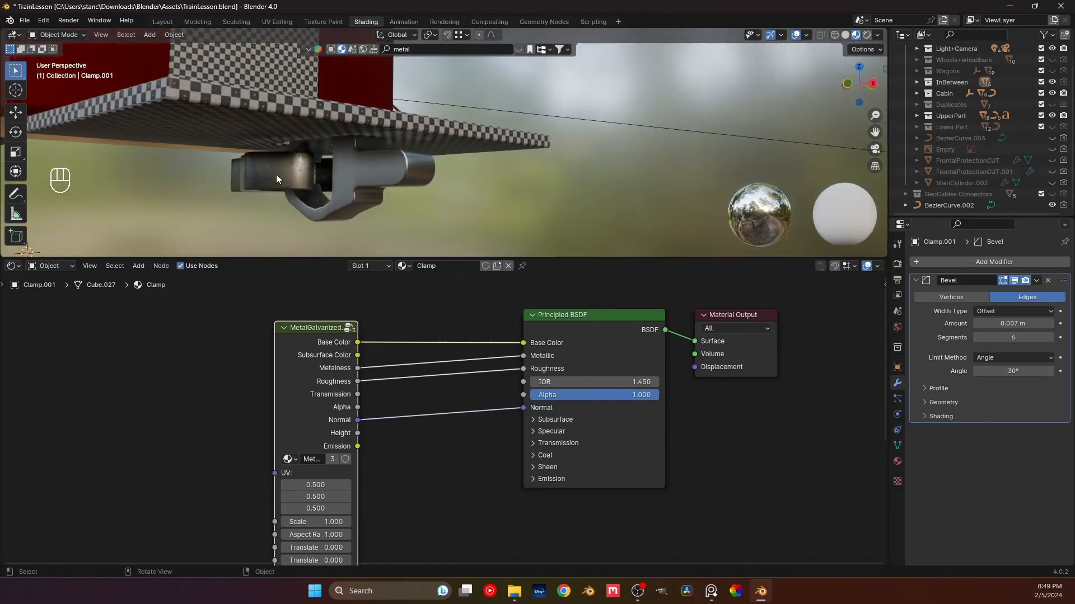
click(284, 180)
click(365, 175)
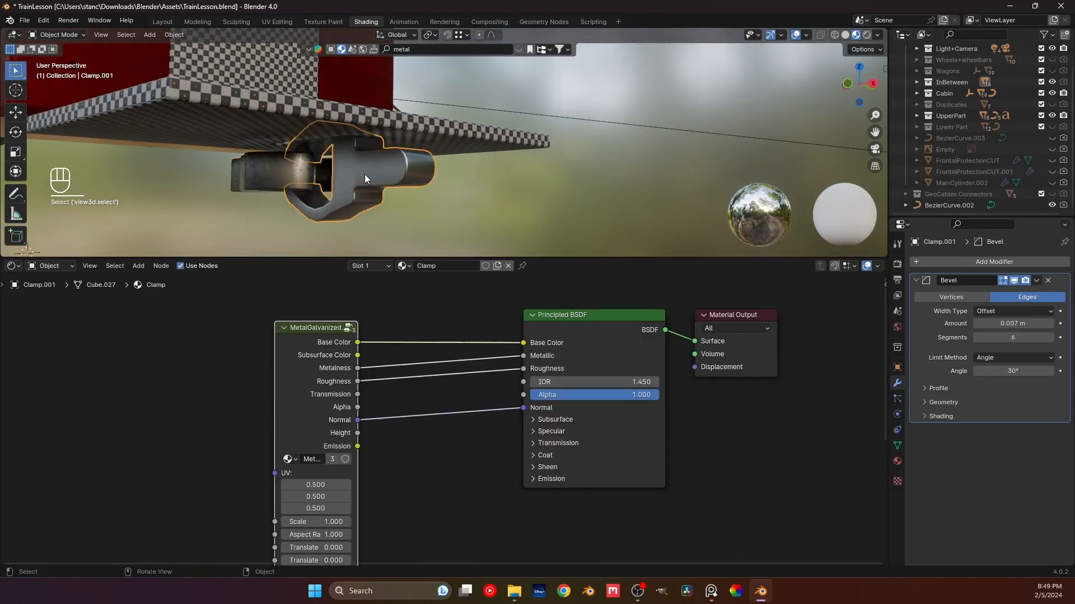
middle_drag(344, 252, 357, 103)
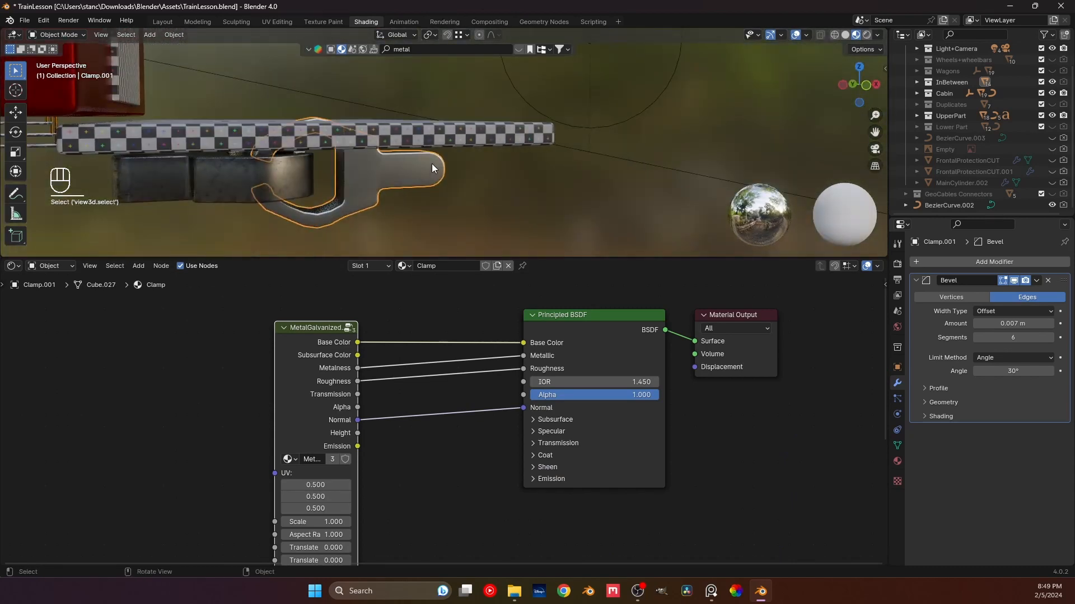
click(392, 214)
middle_drag(392, 213, 375, 214)
- Add a Texture Coordinate node to the Clamp material and link its UV output to the galvanized steel group's UV input
scroll(312, 417, down, 1)
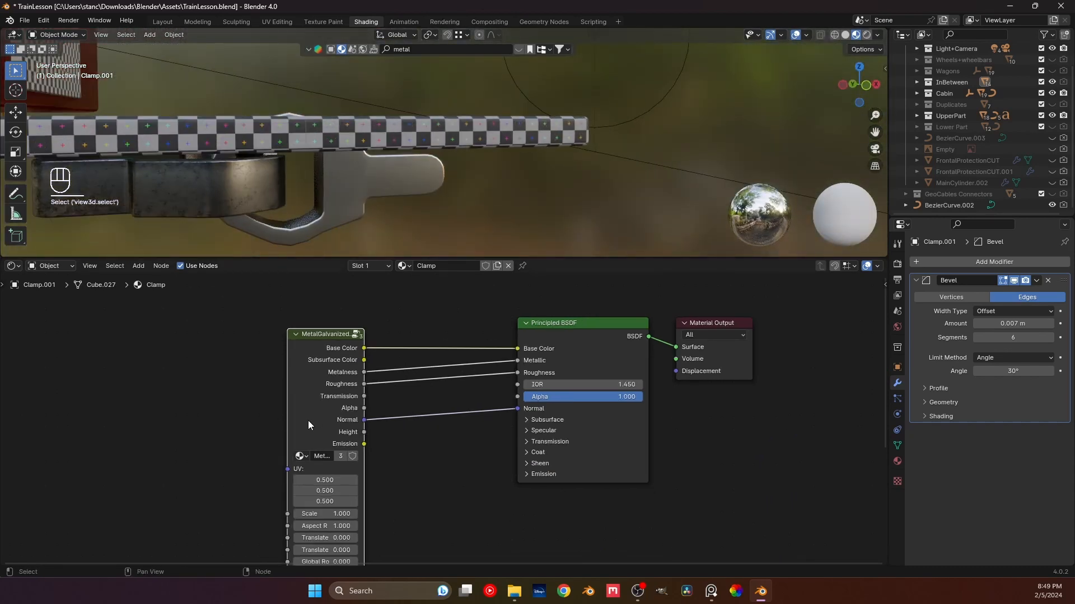
middle_drag(307, 422, 341, 409)
click(343, 412)
click(250, 467)
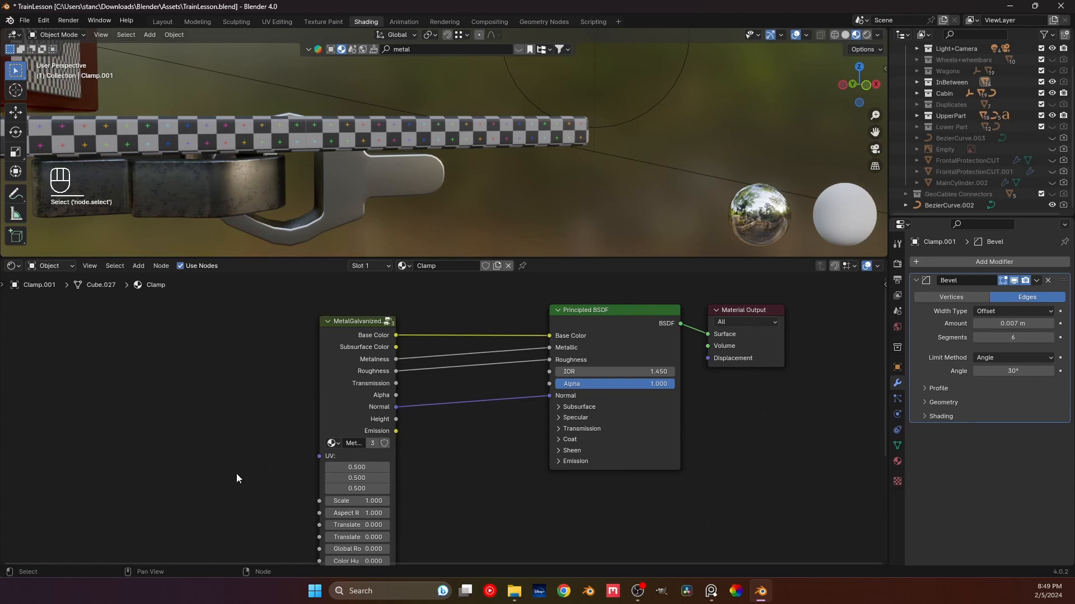
middle_drag(235, 473, 242, 443)
key(shift+a)
click(218, 331)
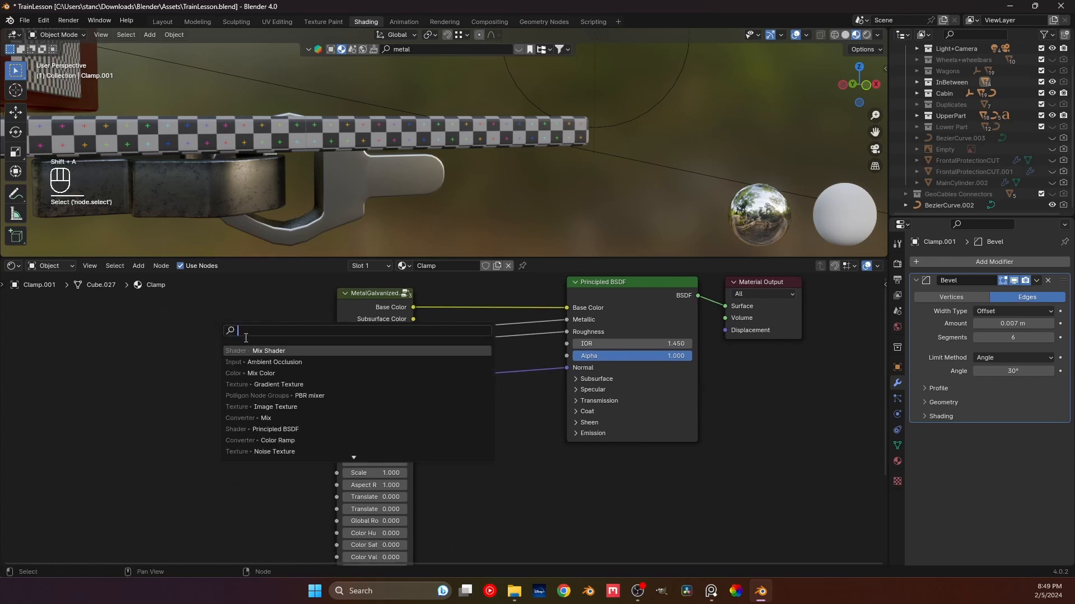
text(tes)
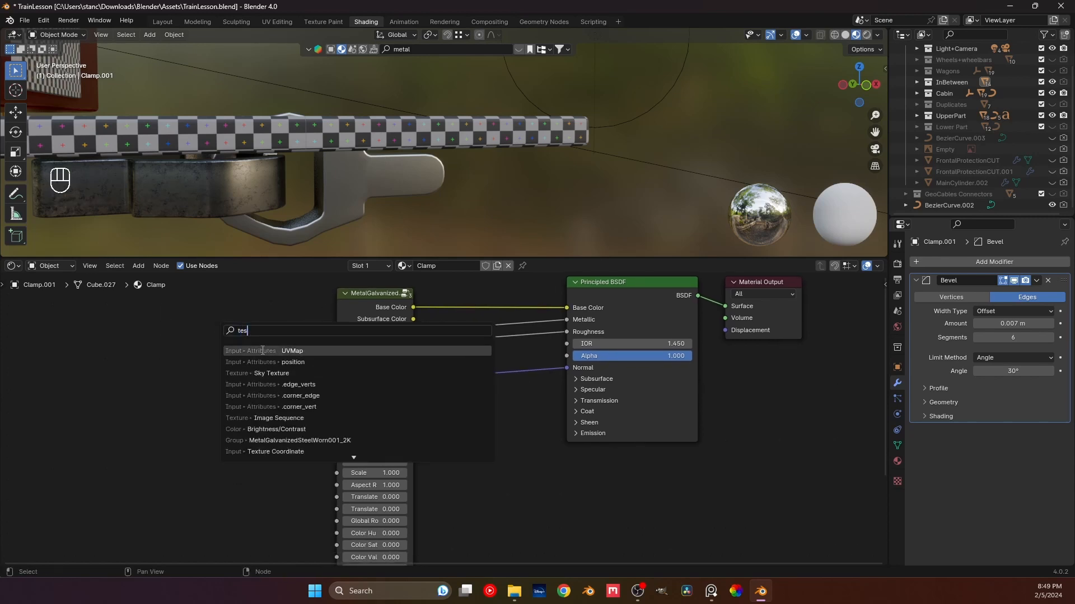
key(BackSpace)
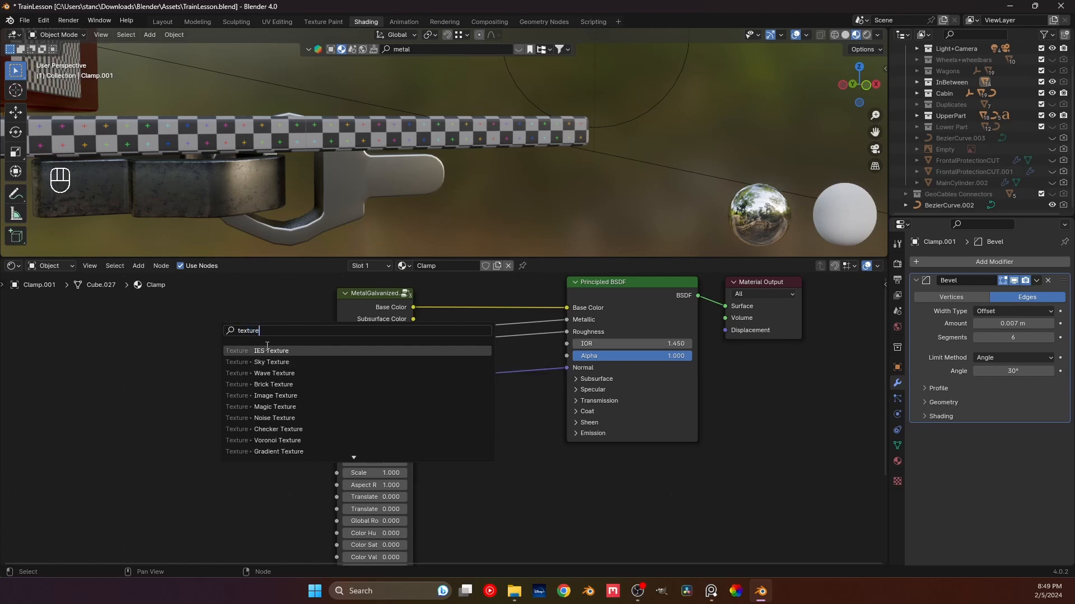
text(c)
click(267, 348)
click(208, 360)
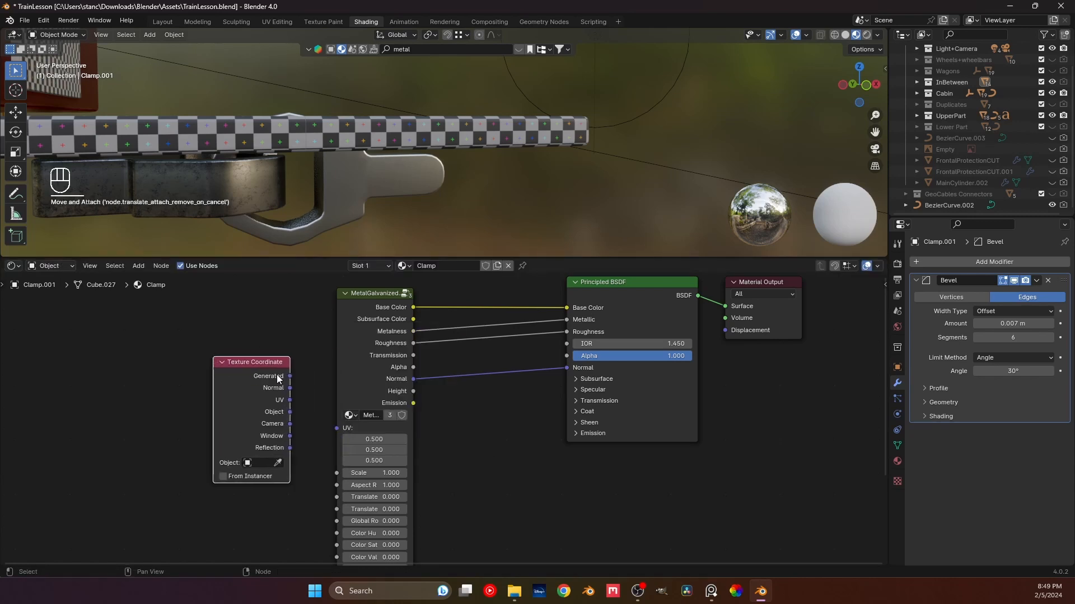
drag(230, 361, 166, 361)
drag(227, 400, 337, 428)
click(440, 432)
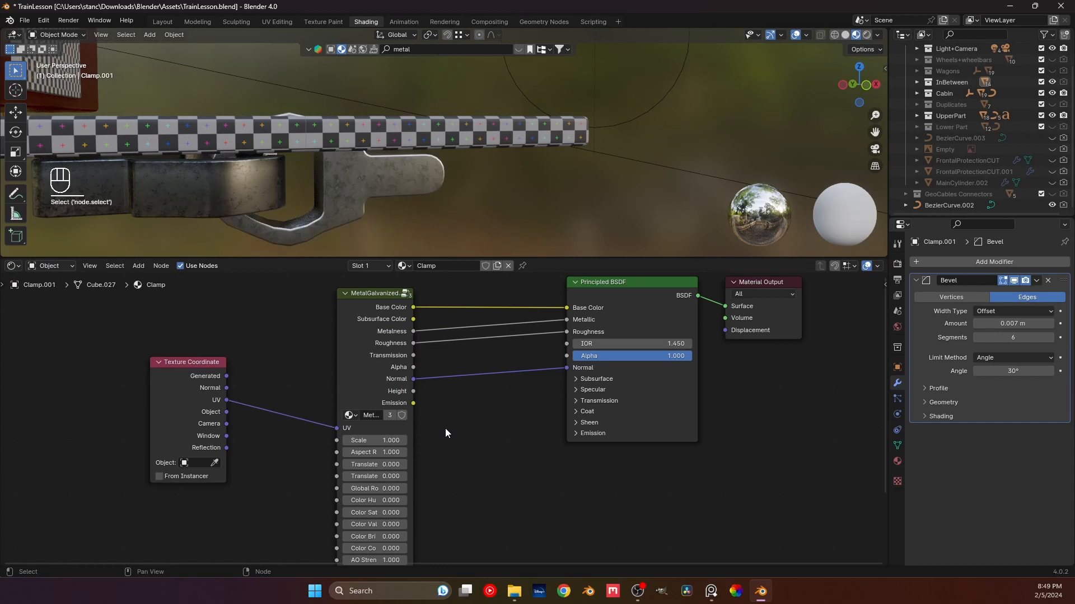
- Select the door roof, add a Texture Coordinate node to its DoorRooftop material and link UV to the gold paint group's UV input
scroll(329, 217, up, 6)
scroll(341, 223, down, 5)
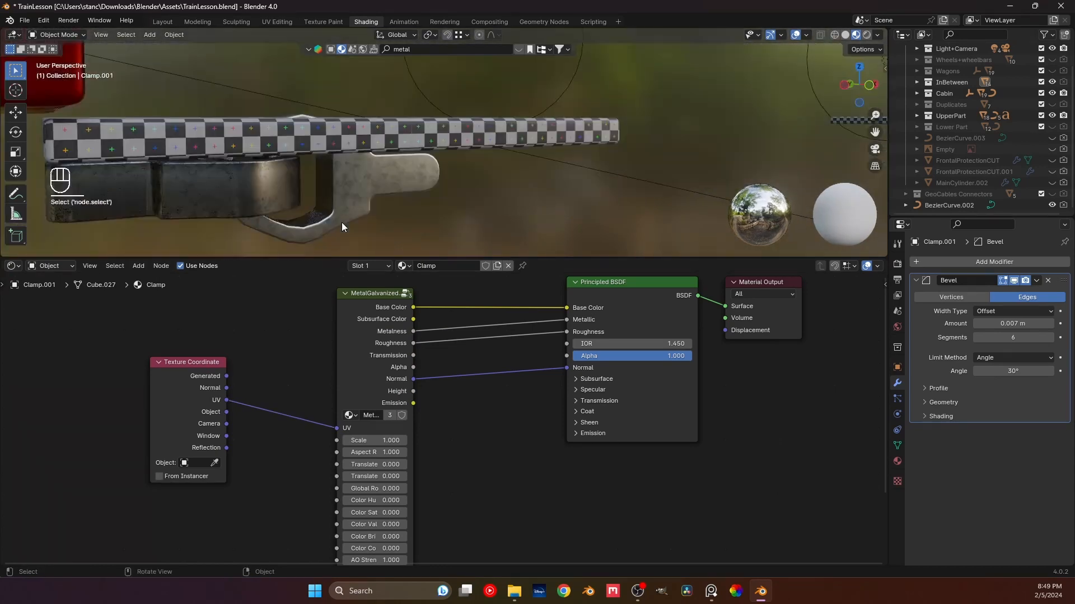
shift+middle_drag(341, 223, 382, 133)
click(387, 136)
middle_drag(298, 416, 338, 377)
click(279, 448)
middle_drag(277, 448, 293, 422)
key(shift+a)
click(244, 426)
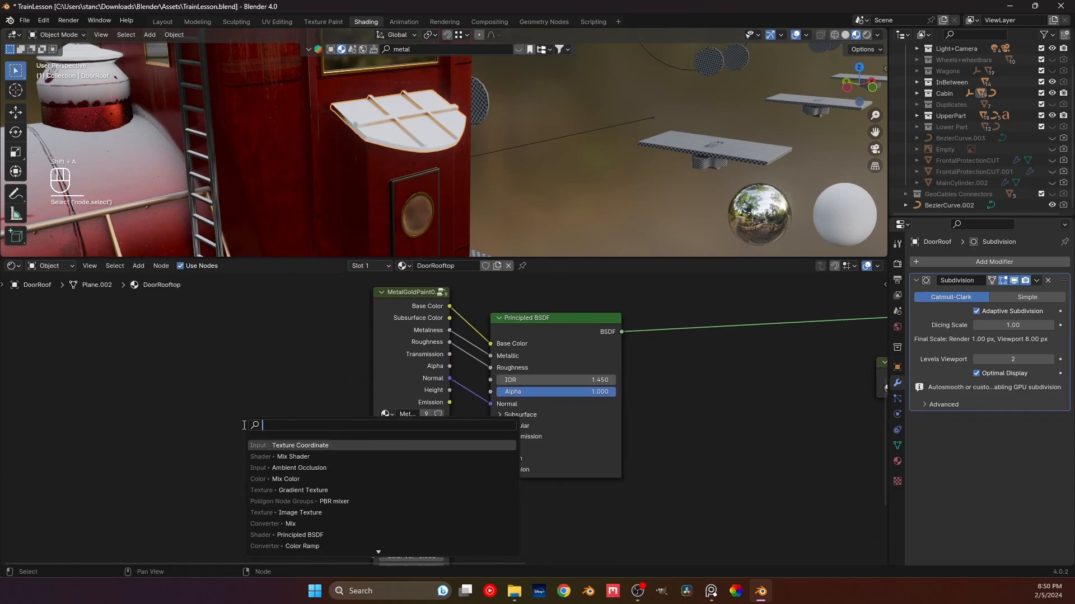
click(295, 445)
drag(334, 449, 371, 429)
- Select the door roof again and inspect its gold paint and snow up close in the Rendered view
click(525, 201)
shift+middle_drag(384, 153, 418, 191)
scroll(417, 193, up, 3)
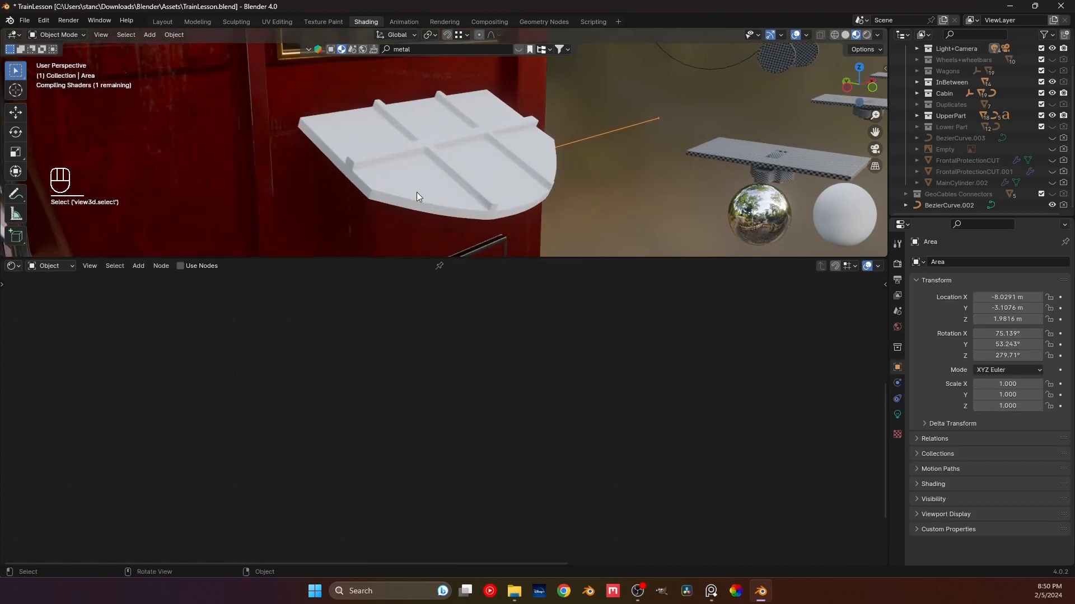
click(417, 192)
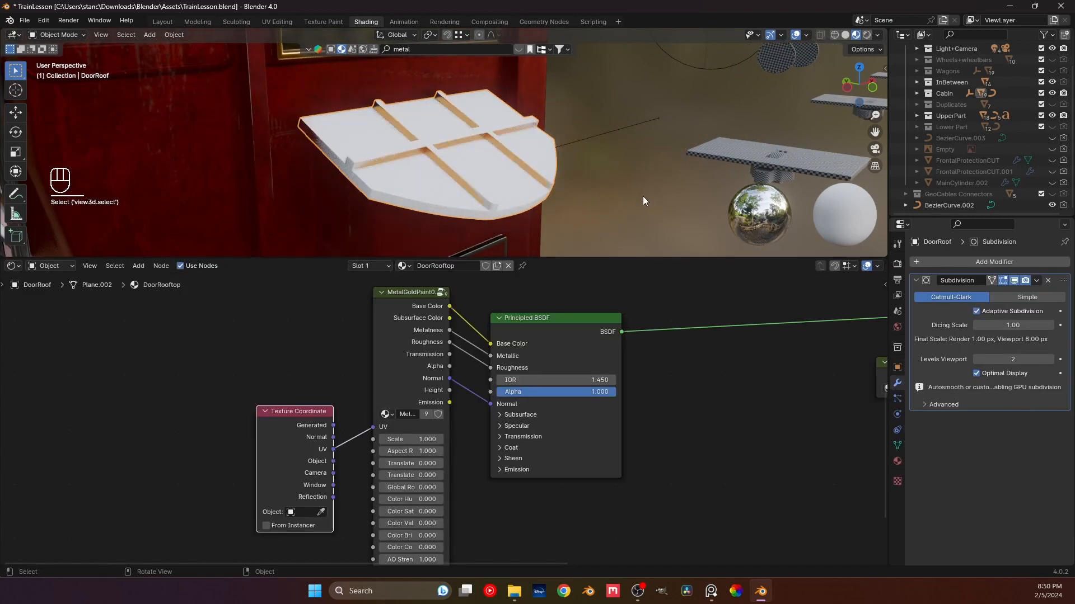
middle_drag(642, 196, 716, 136)
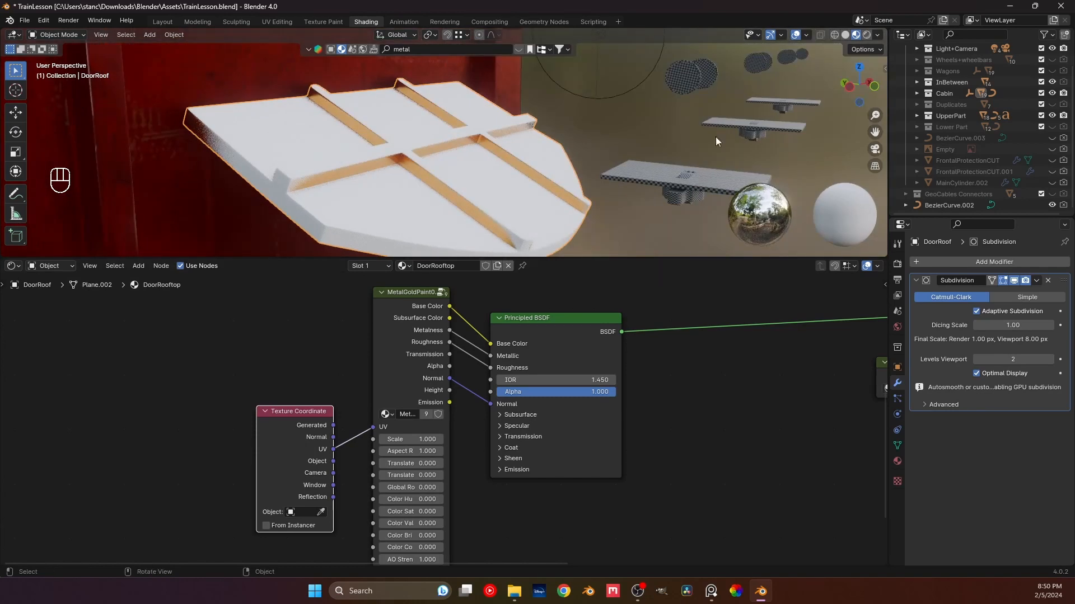
key(z)
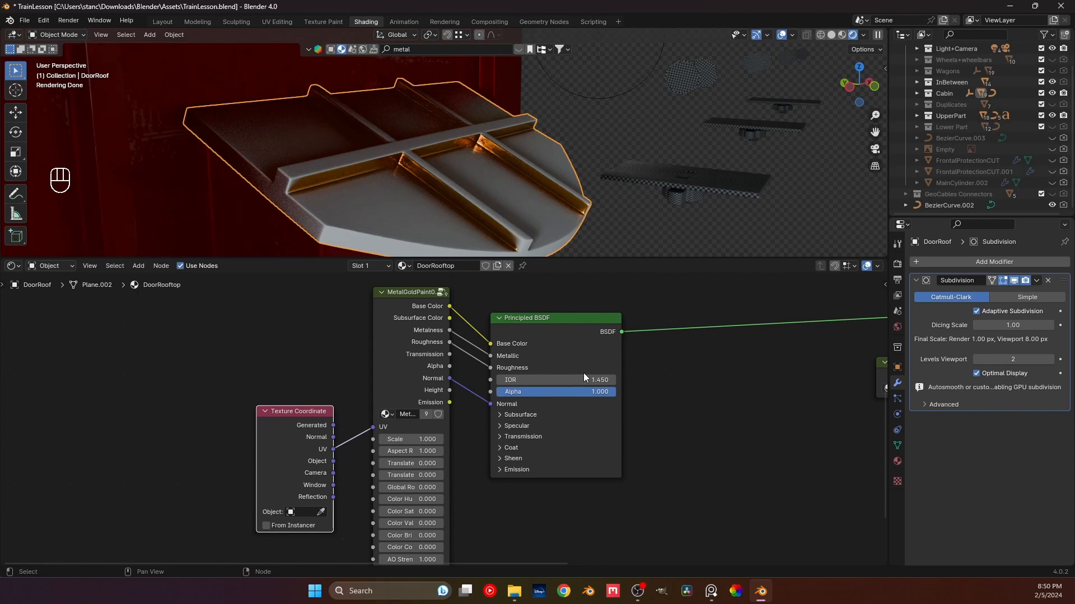
- Preview the DoorRooftop material's ambient occlusion Color Ramp on the roof and move its white stop to 0.827
middle_drag(597, 305, 409, 497)
ctrl+shift+click(461, 361)
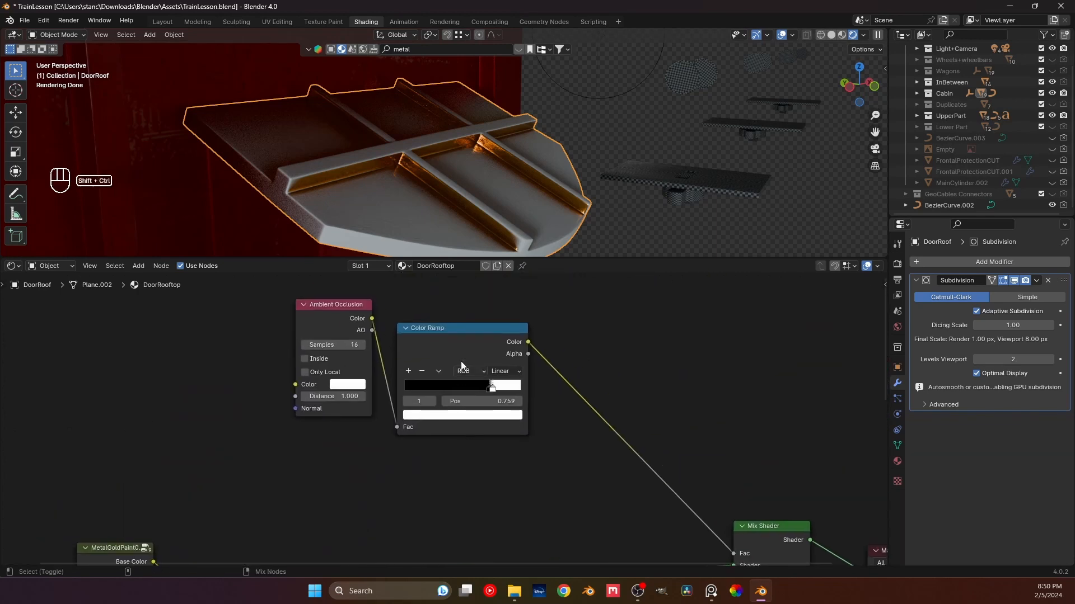
middle_drag(484, 375, 505, 390)
scroll(509, 391, up, 2)
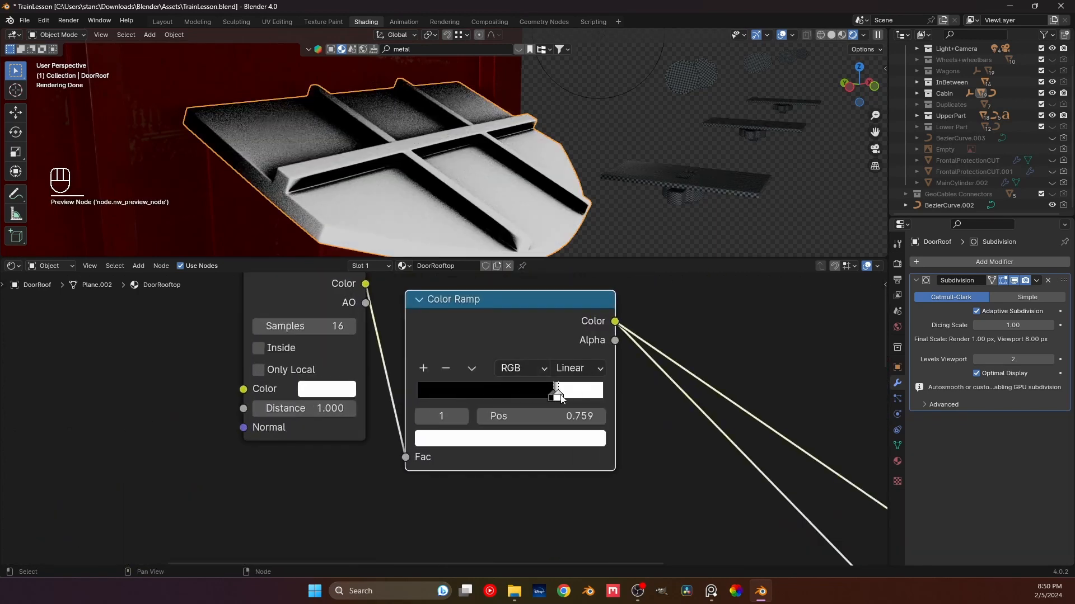
mouse_move(560, 398)
mouse_down()
mouse_move(600, 402)
mouse_move(557, 397)
mouse_move(565, 402)
mouse_up()
scroll(600, 431, down, 1)
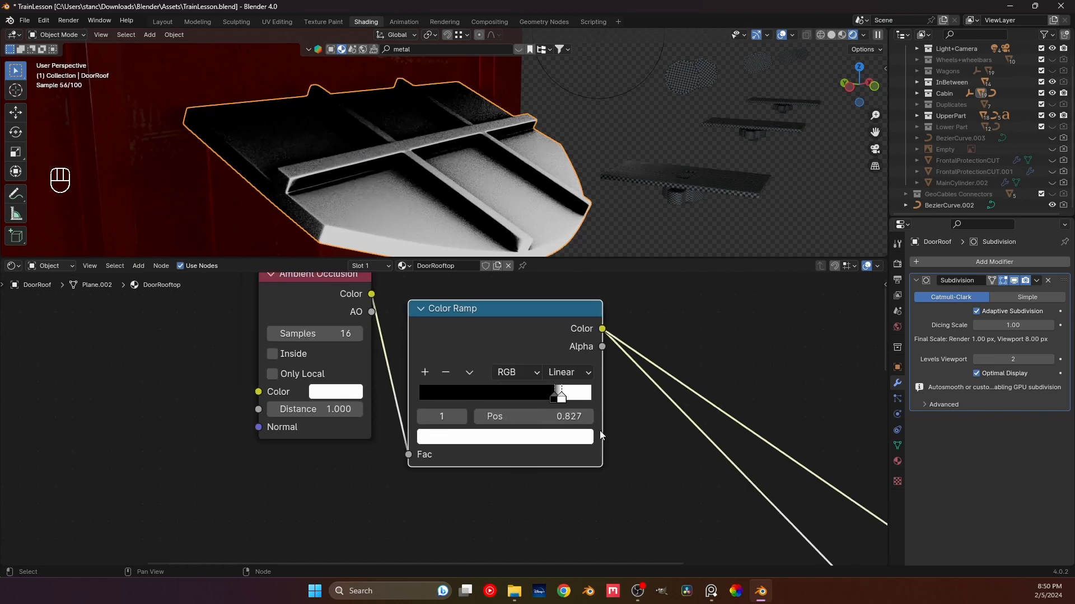
- Reconnect the DoorRooftop Mix Shader to the Material Output and save the file
scroll(599, 431, down, 4)
ctrl+click(590, 445)
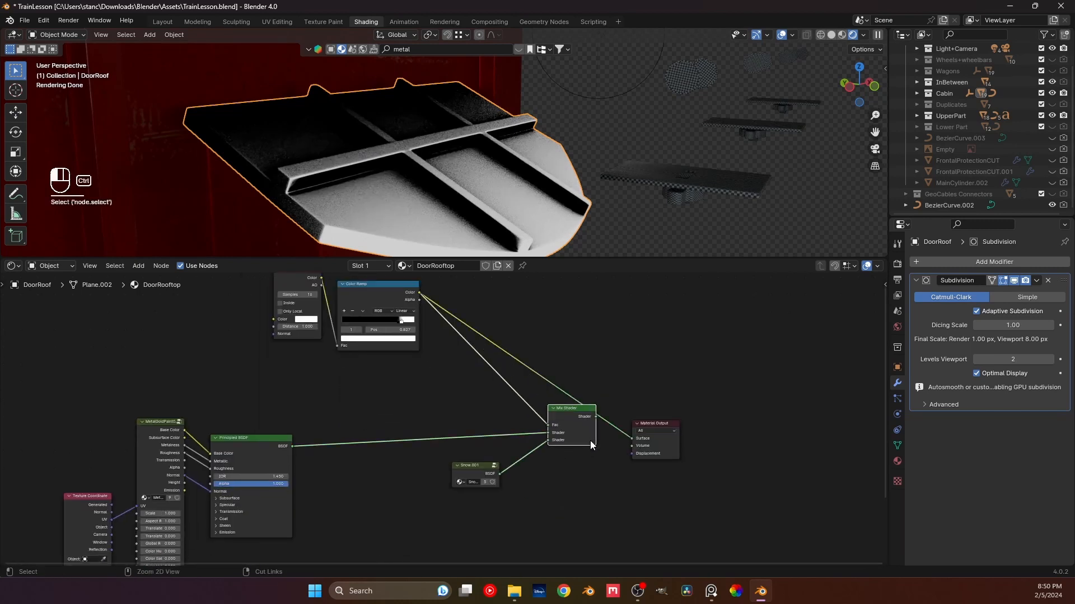
ctrl+shift+click(585, 435)
key(ctrl+s)
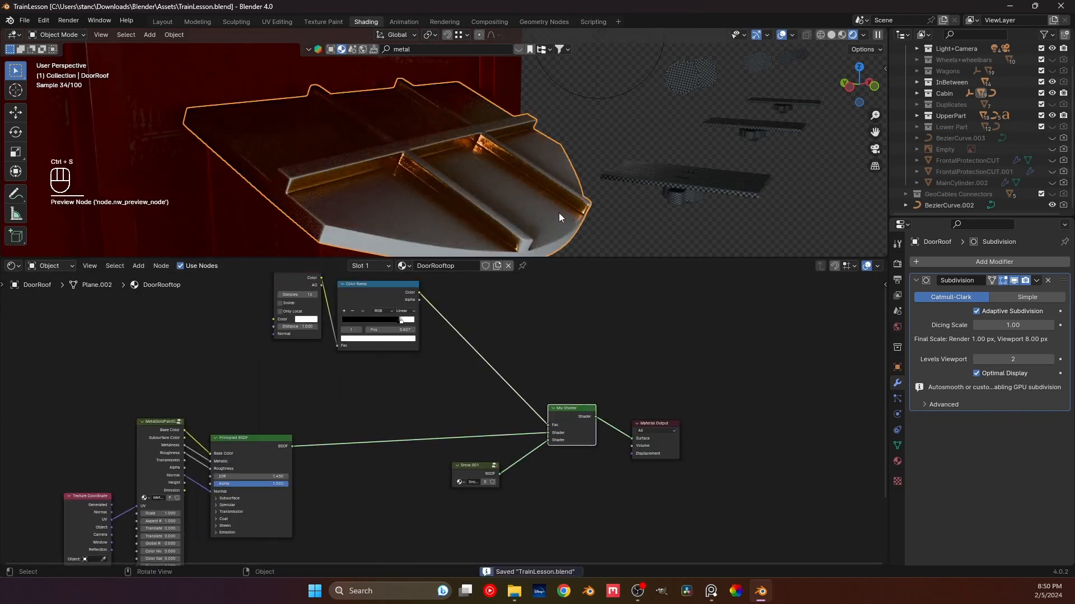
scroll(515, 196, down, 5)
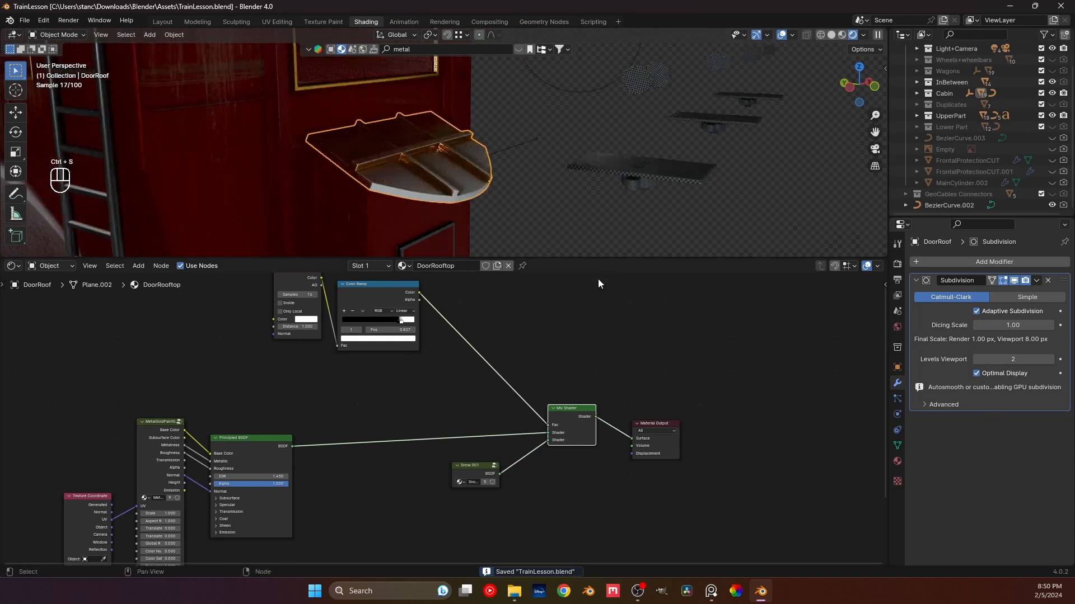
- Switch the viewport to Material Preview, then select and frame the clamp under the checkered plate
click(842, 34)
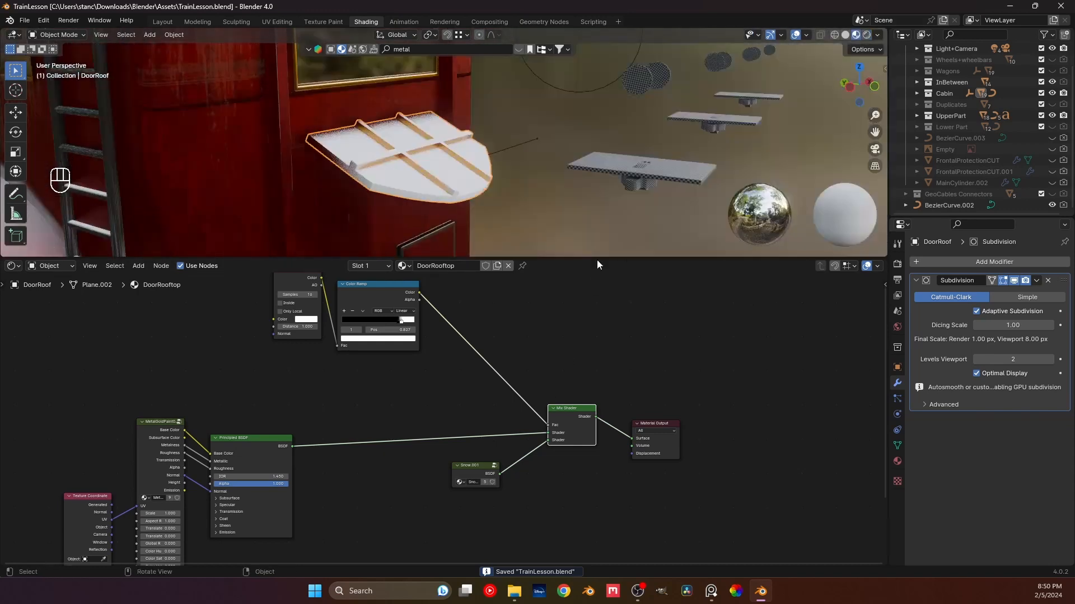
shift+middle_drag(589, 207, 408, 101)
scroll(466, 208, up, 2)
shift+middle_drag(465, 209, 445, 93)
click(451, 179)
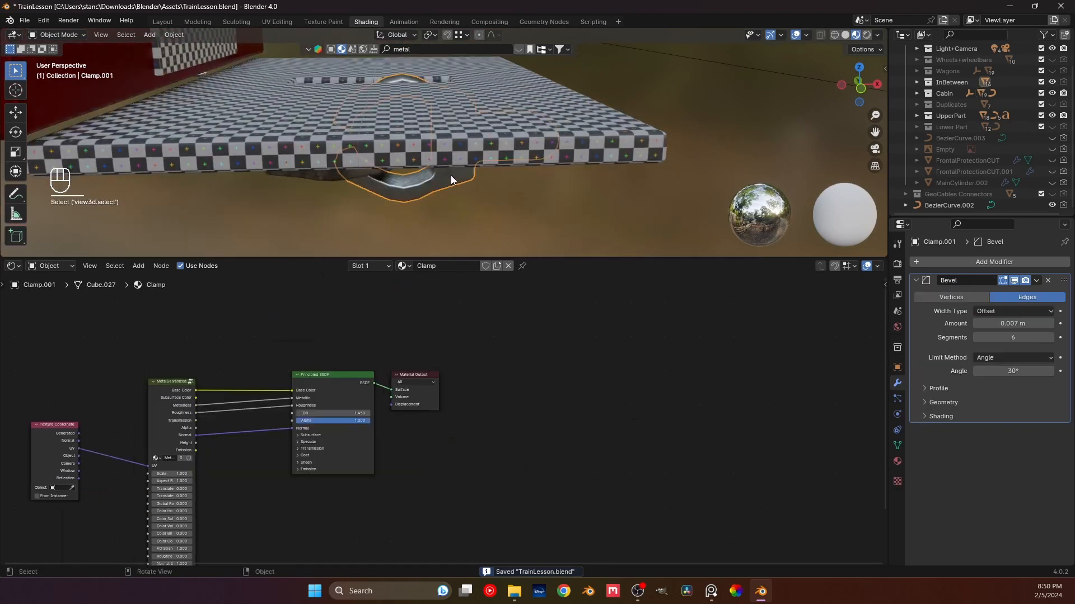
key(KP_Decimal)
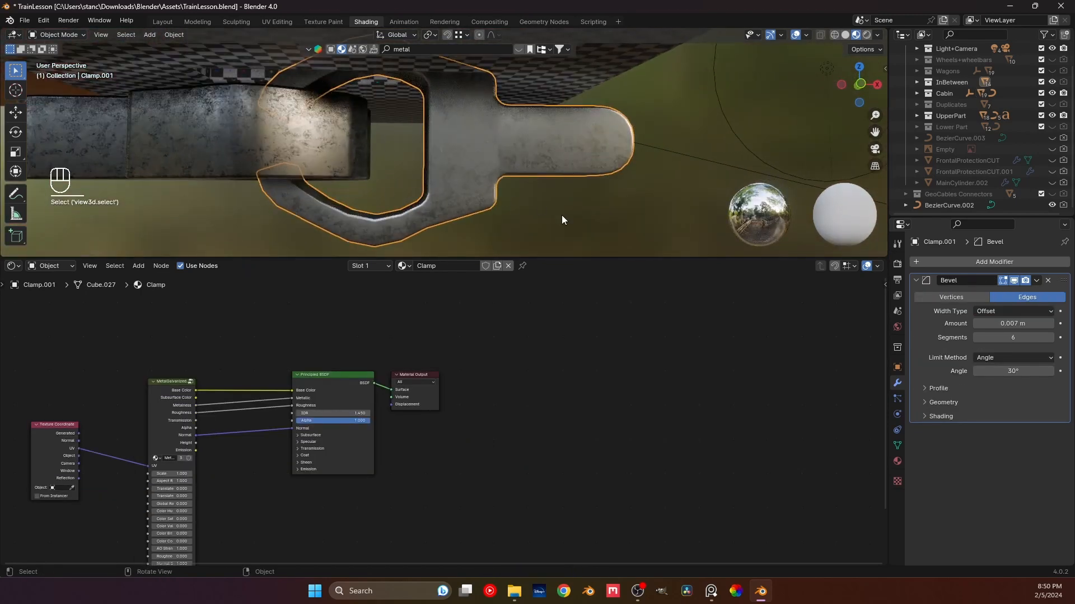
scroll(448, 115, down, 4)
middle_drag(445, 112, 468, 159)
shift+middle_drag(461, 162, 437, 163)
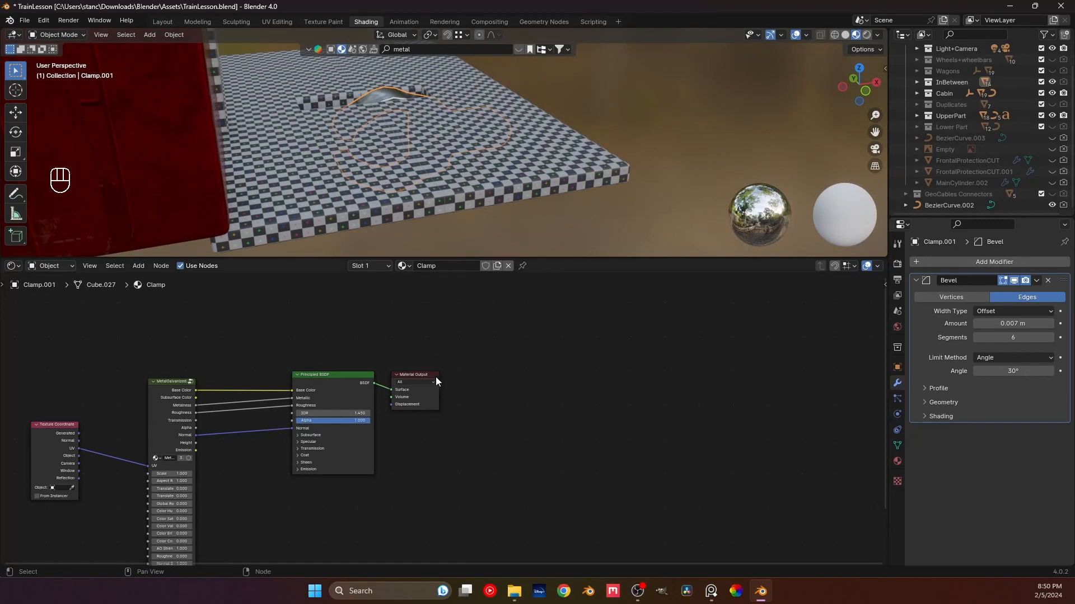
- Space the Clamp material's Principled BSDF and Material Output apart and insert a Mix Shader on the link between them
drag(436, 380, 621, 407)
drag(366, 390, 311, 430)
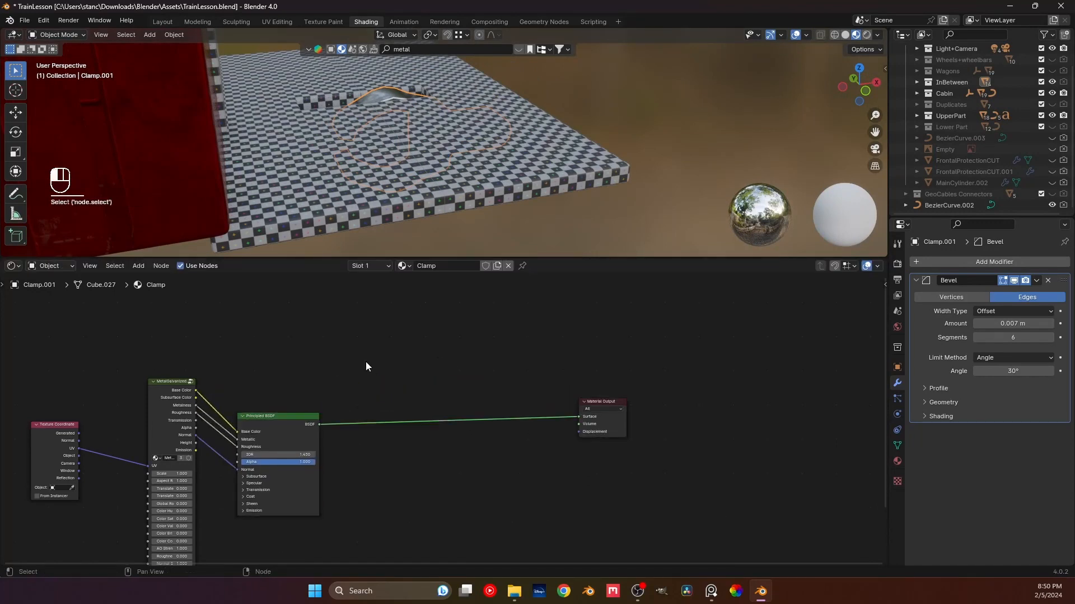
key(shift+a)
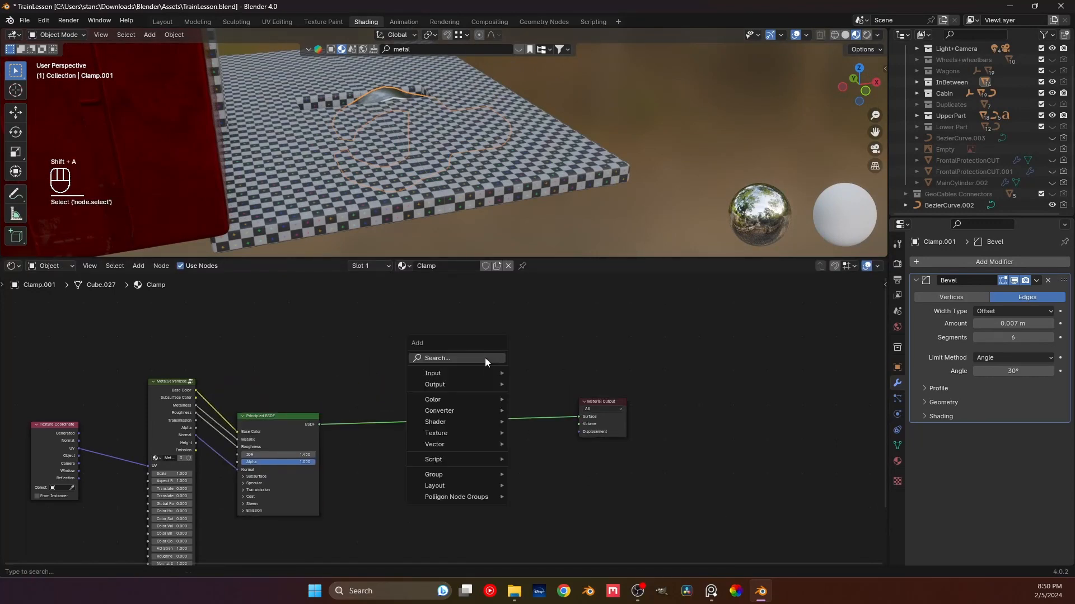
click(484, 357)
click(531, 387)
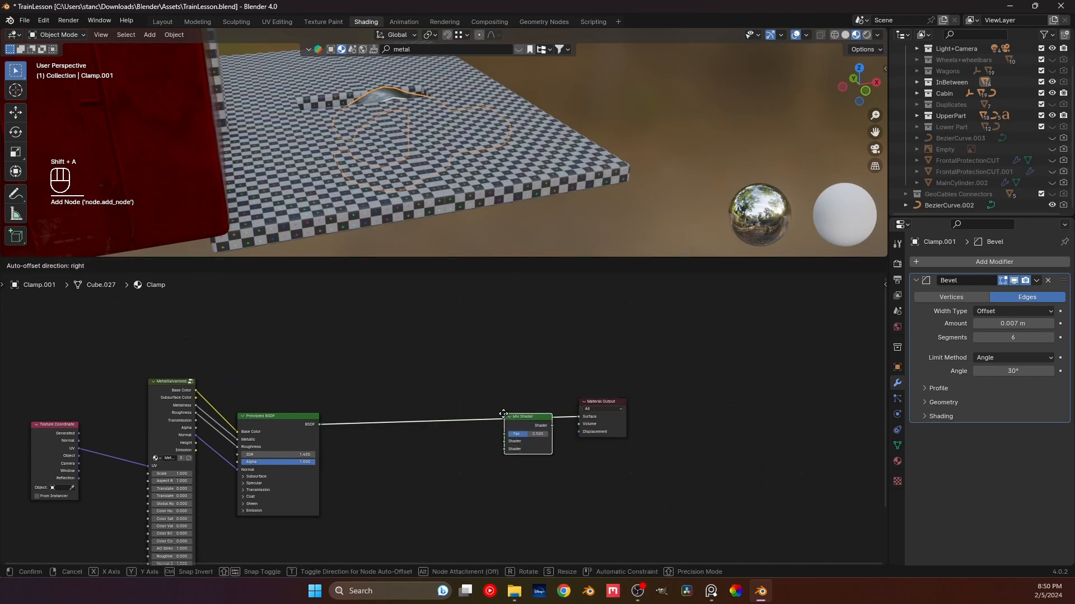
click(501, 421)
- Add a Gradient Texture with Texture Coordinate and Mapping nodes to the Clamp material and arrange them above the metal nodes
key(shift+a)
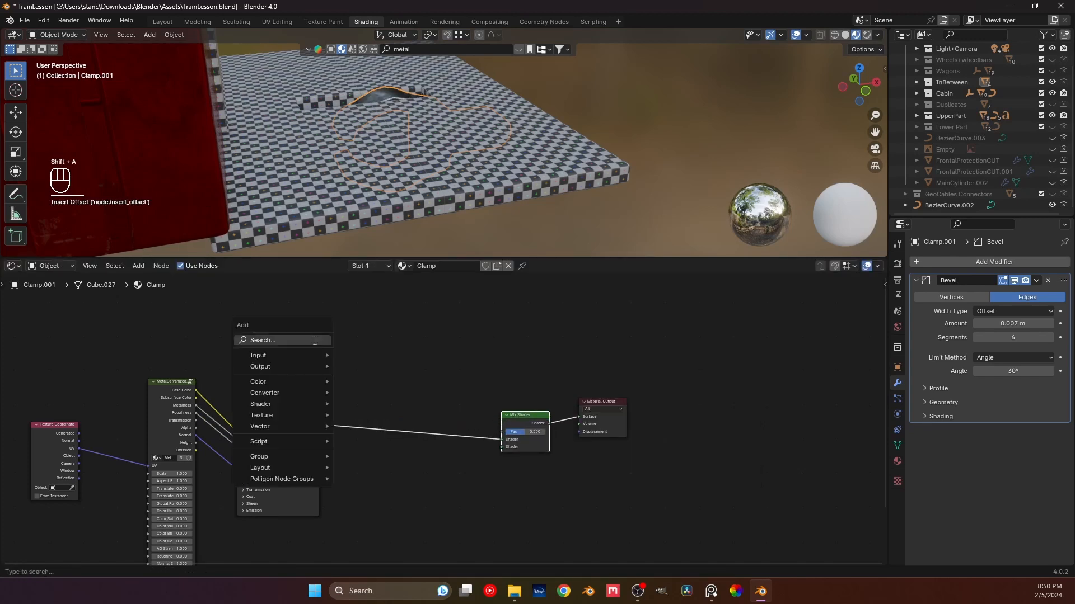
click(314, 340)
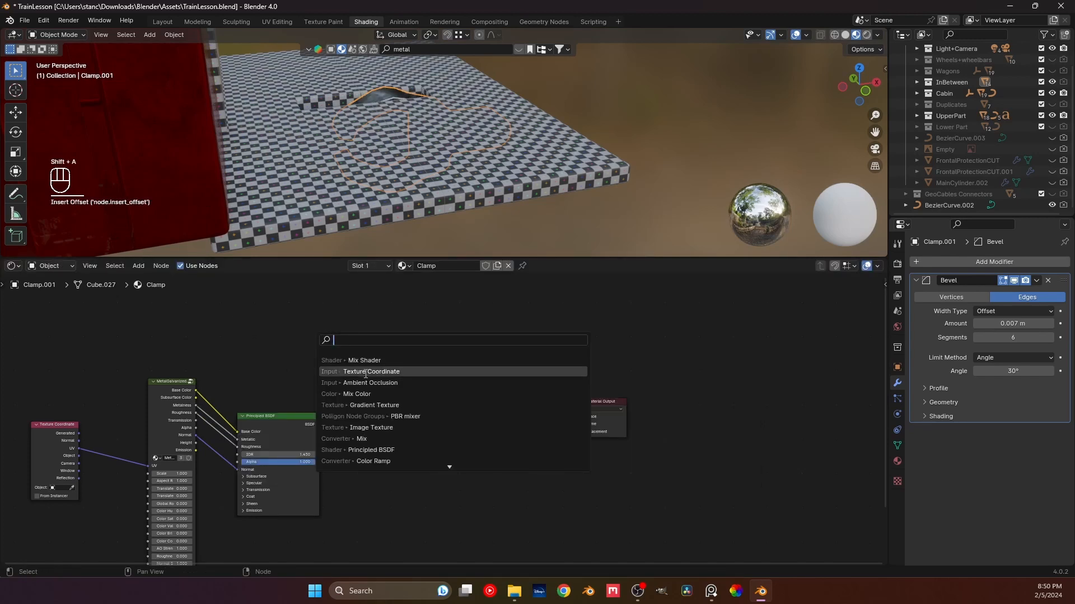
click(400, 405)
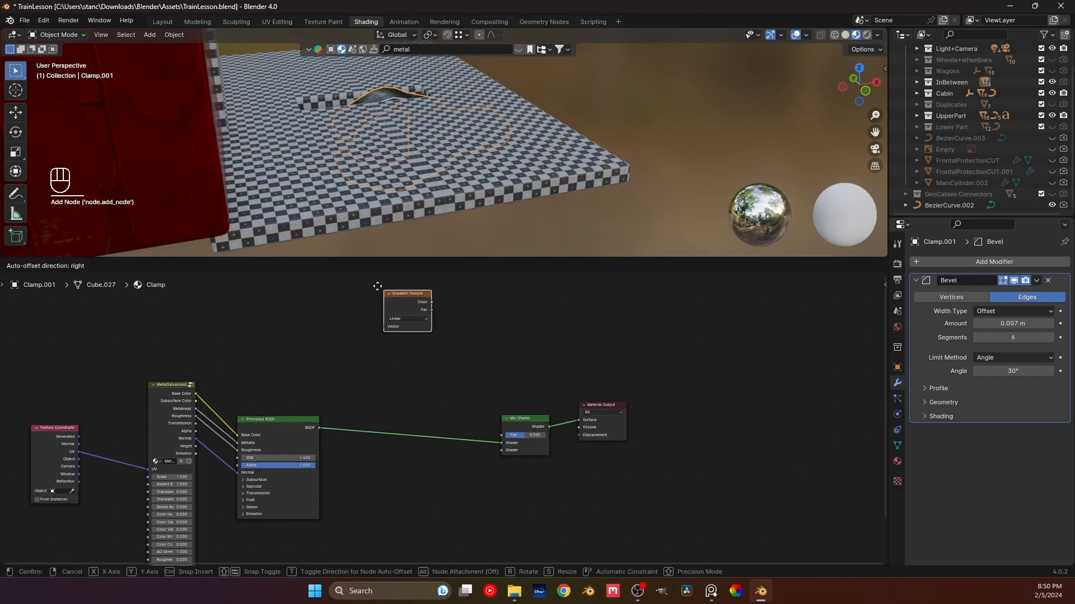
click(364, 345)
key(ctrl+t)
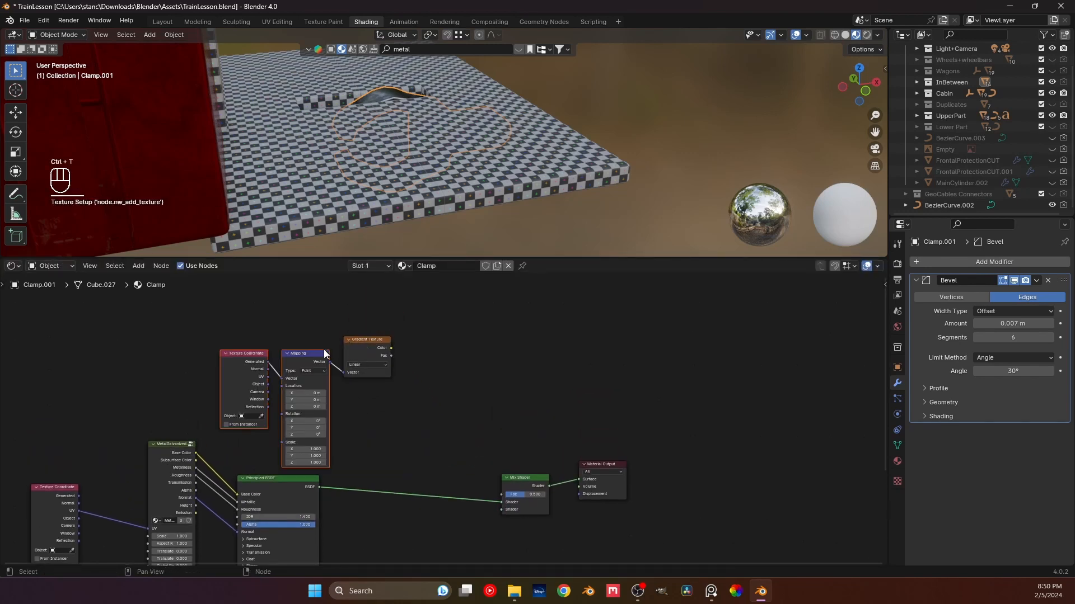
drag(323, 352, 276, 296)
click(308, 320)
drag(364, 339, 323, 314)
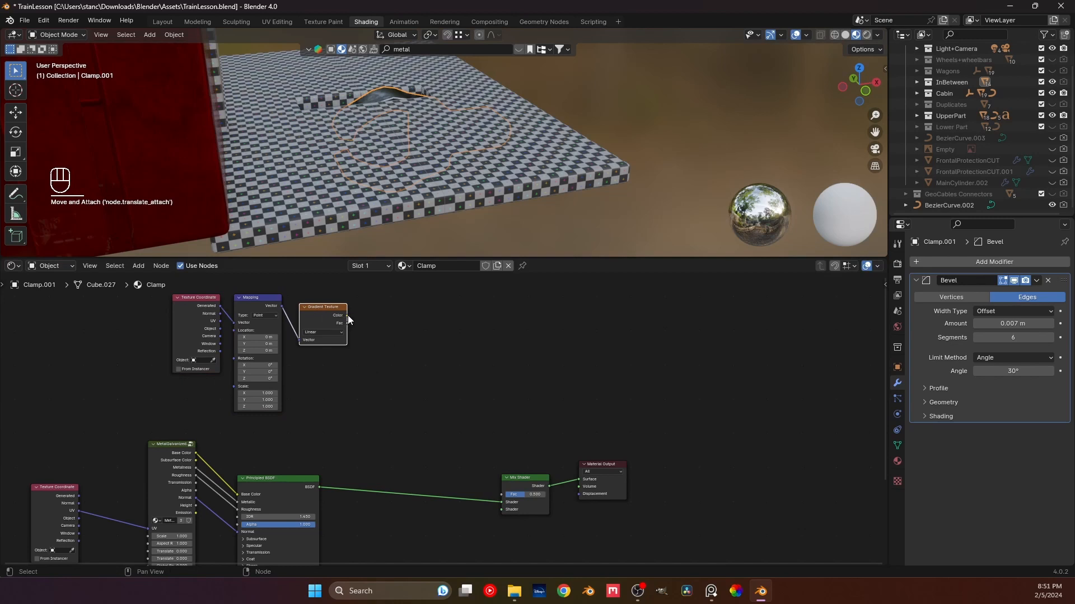
- Feed the Gradient Texture's Color into a new Color Ramp, preview the ramp on the clamp and isolate the clamp in Local View
drag(348, 316, 435, 330)
click(435, 330)
click(406, 334)
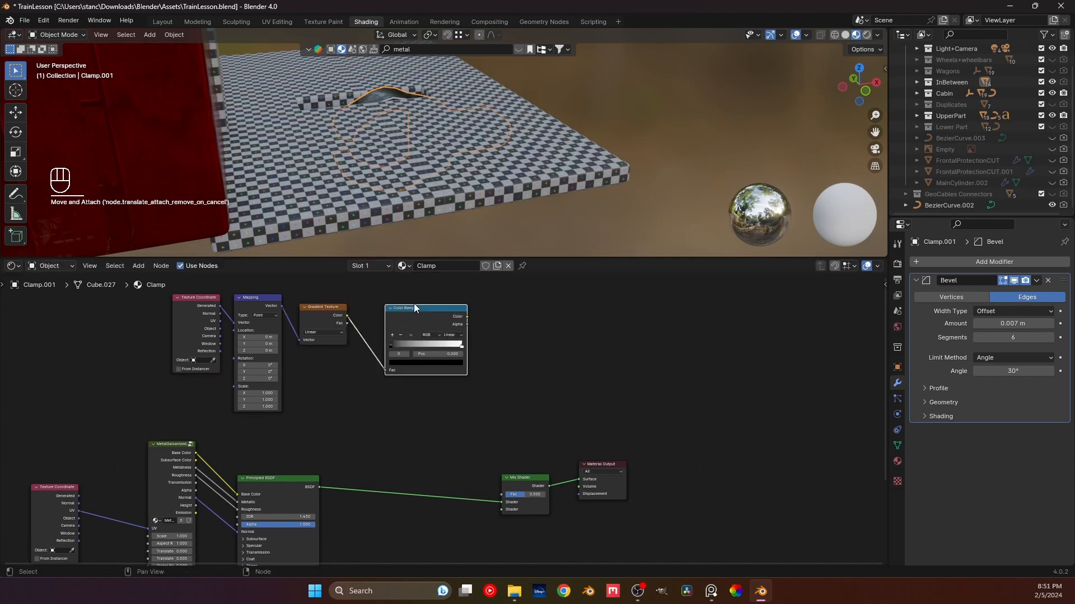
ctrl+shift+click(439, 312)
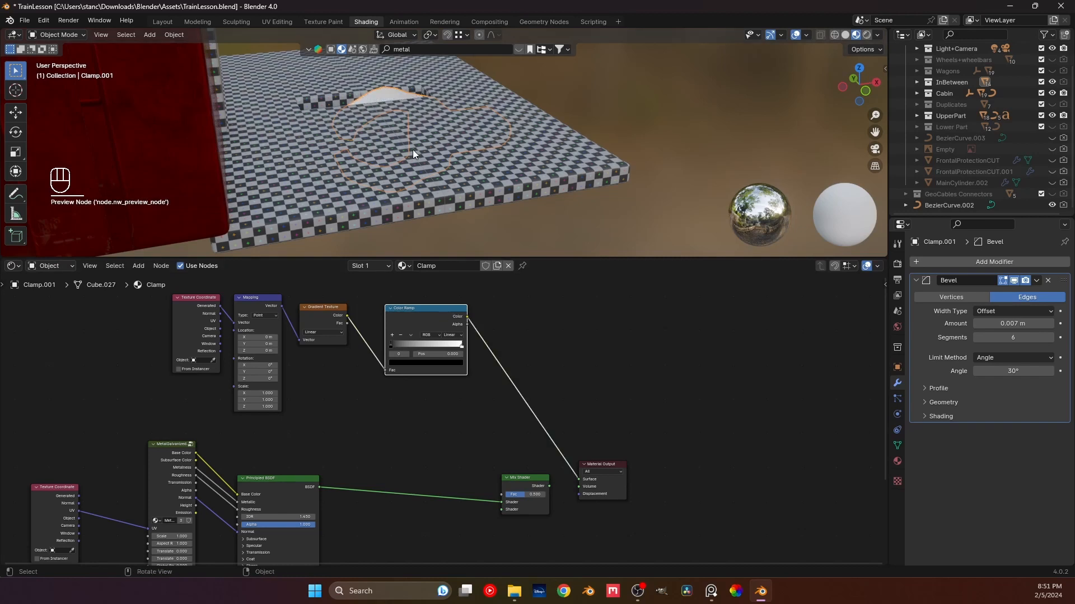
key(slash)
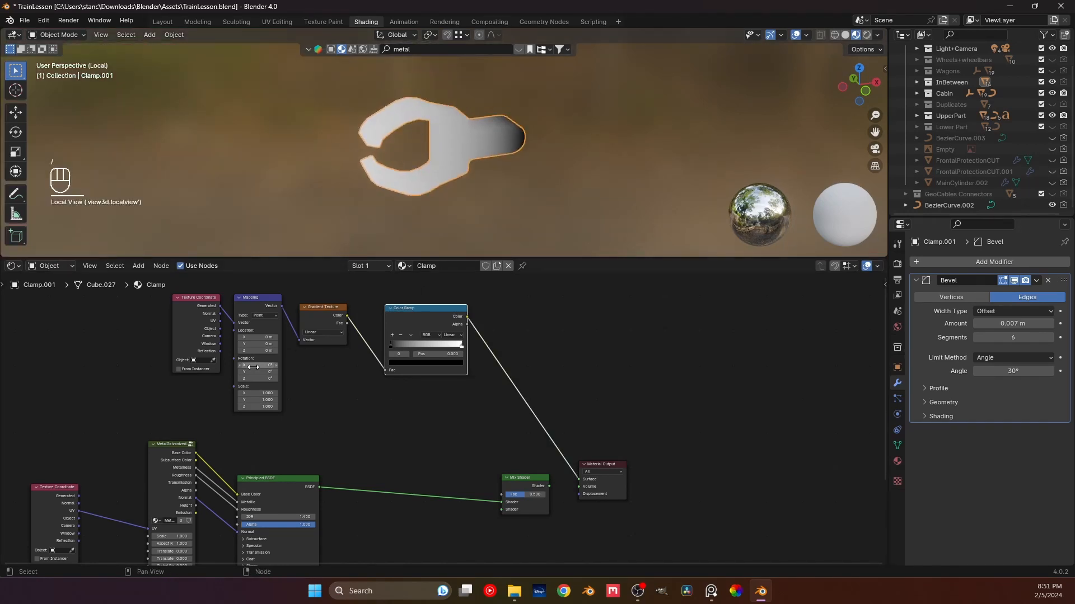
- Try a 90° Y rotation on the gradient's Mapping node, then reset it to 0°
click(254, 372)
key(Return)
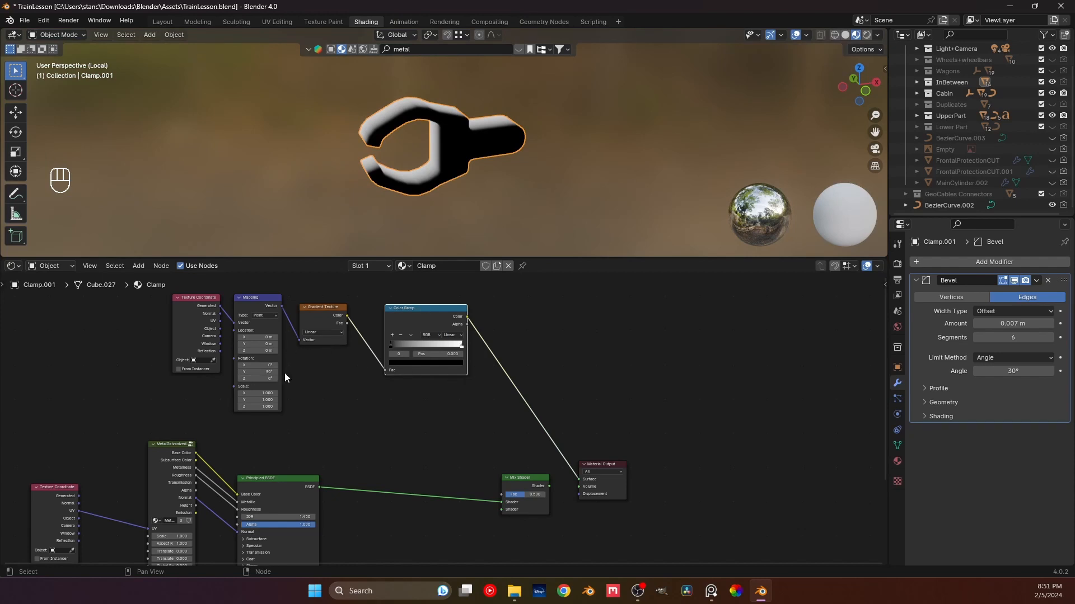
click(266, 372)
text(0)
key(Return)
- Set the Mapping node's Z rotation to 90° and leave the Color Ramp's black and white stops at the two ends
drag(391, 345, 435, 350)
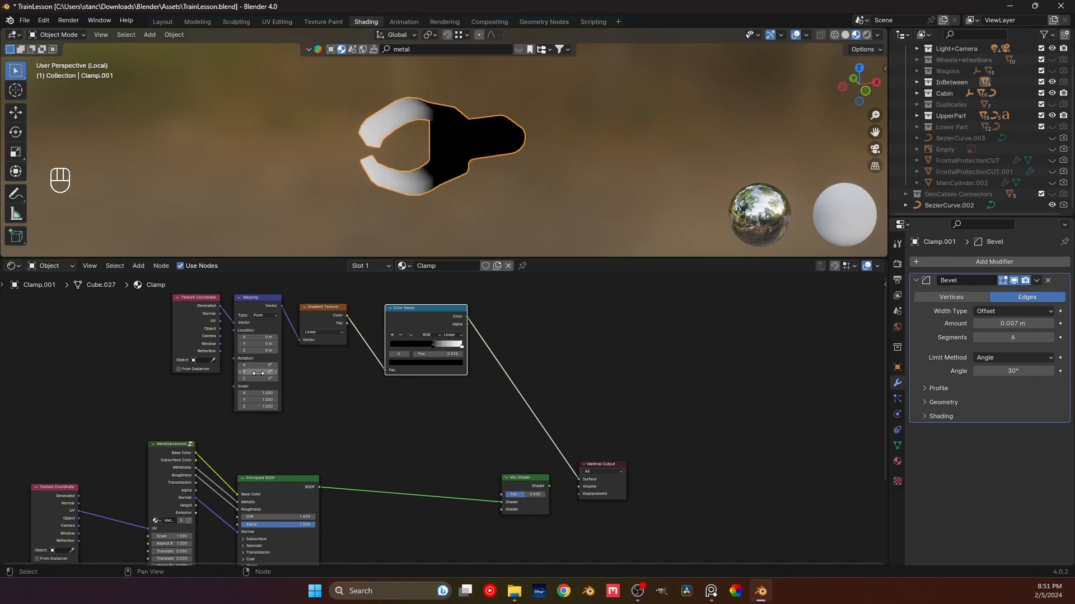
drag(262, 378, 286, 379)
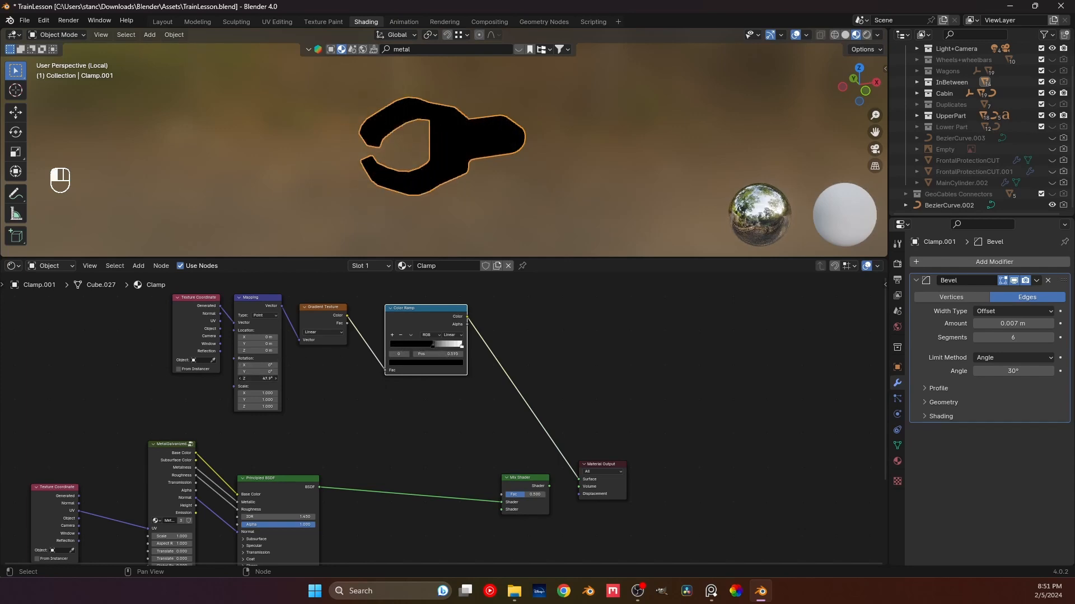
click(254, 379)
text(90)
key(Return)
drag(426, 348, 464, 348)
- Try shifting the gradient with the Mapping node's Y and Z locations, undoing each change
click(239, 344)
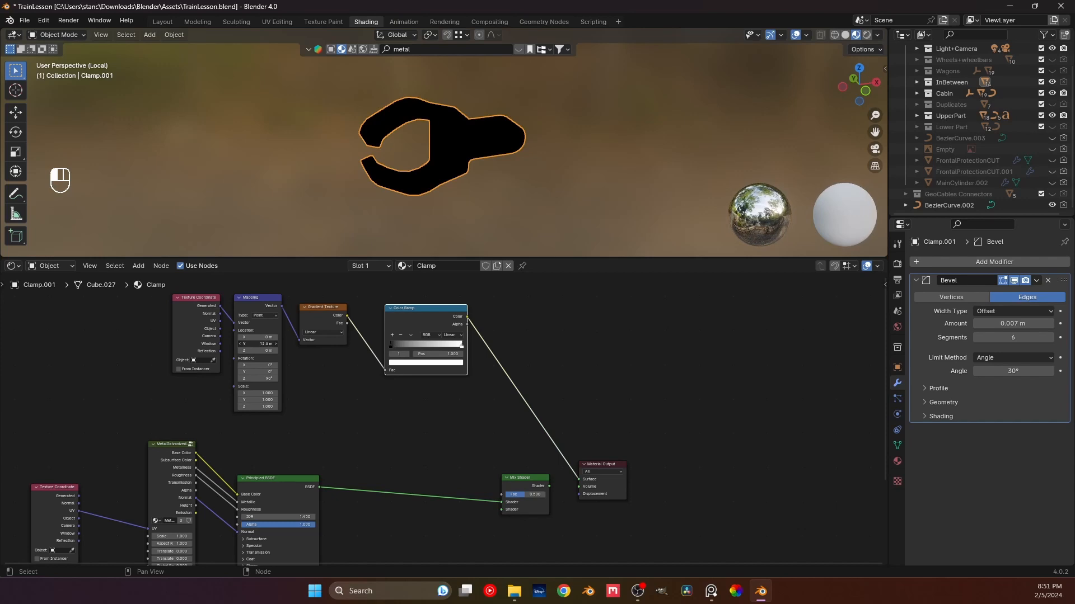
key(ctrl+z)
drag(257, 350, 247, 351)
key(ctrl+z)
- Try X location values of 0.2 m and 0.65 m on the Mapping node to shift the gradient across the clamp
mouse_move(259, 337)
mouse_down()
mouse_move(280, 337)
mouse_move(259, 337)
mouse_up()
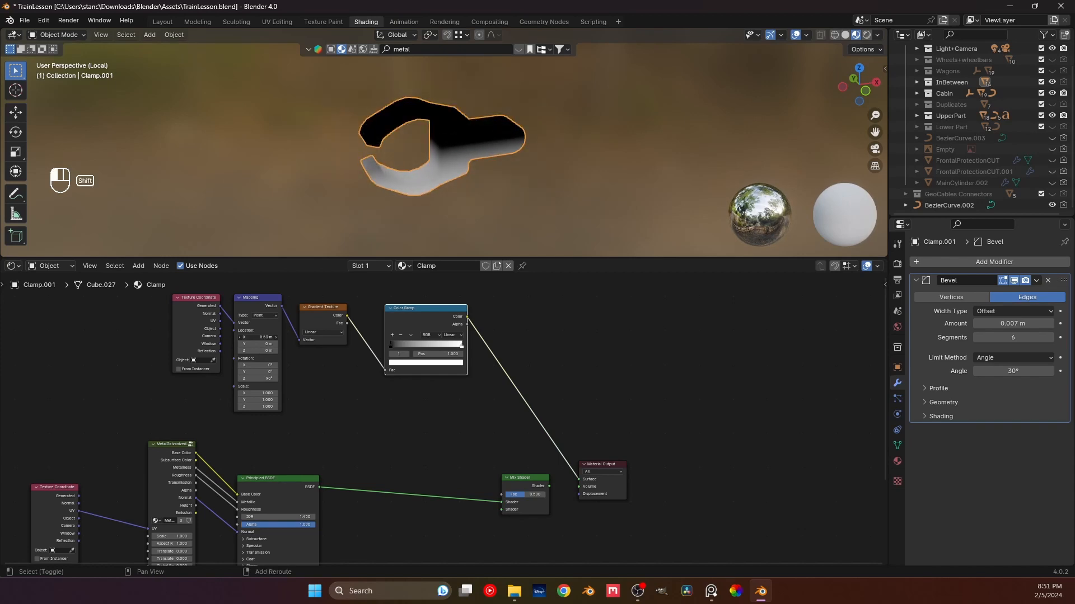
click(259, 337)
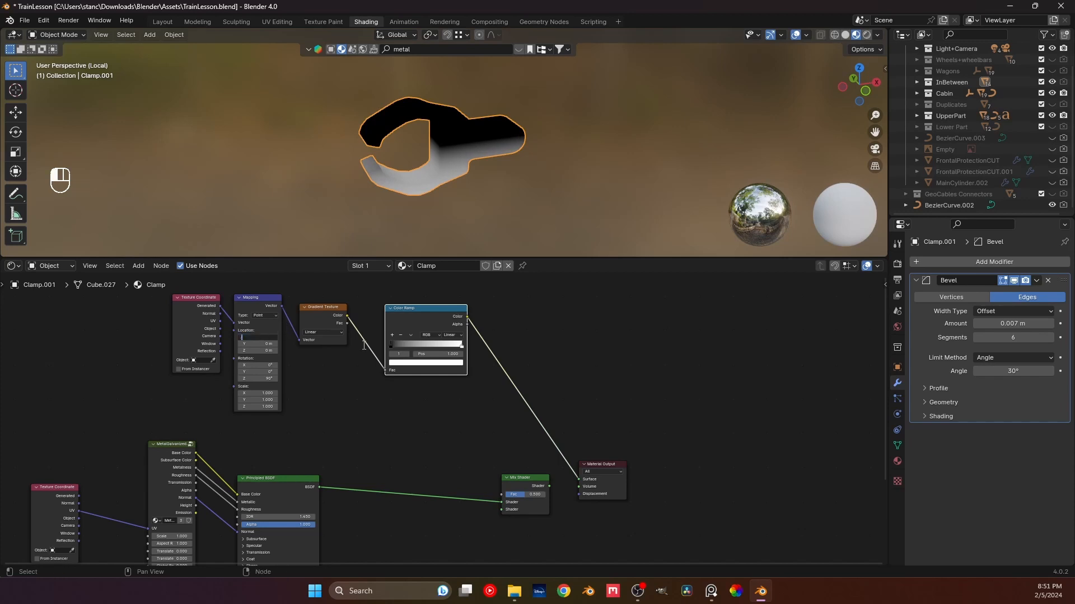
text(0.2)
key(Return)
click(267, 338)
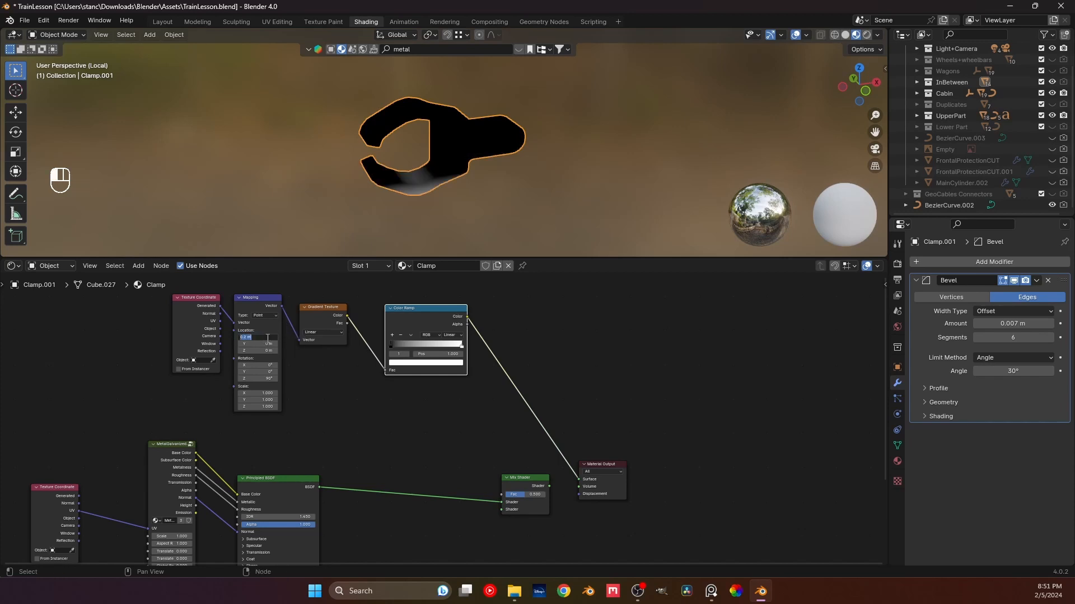
text(.65)
key(Return)
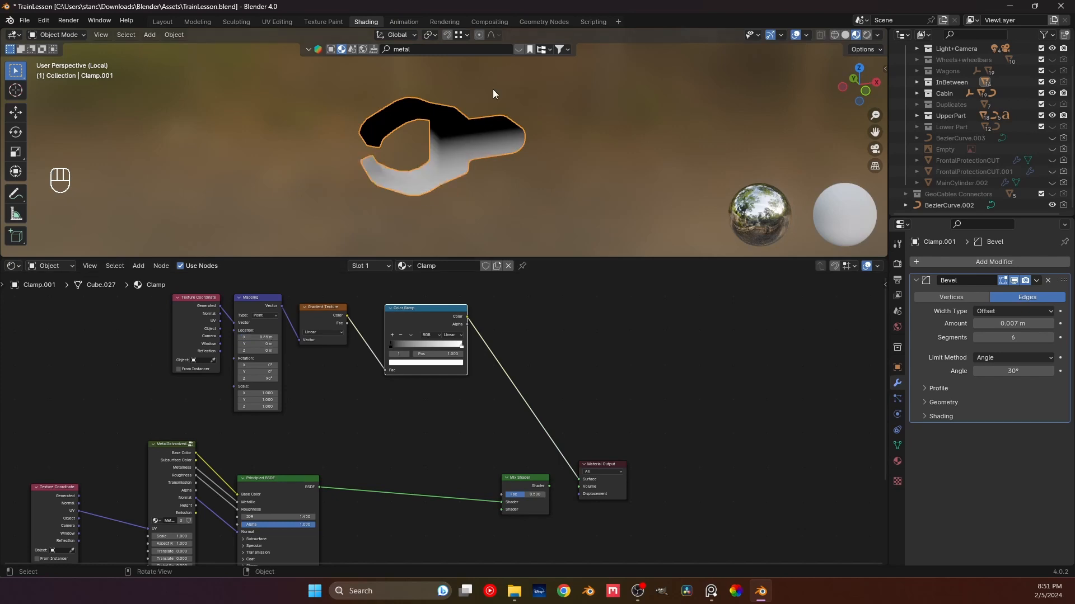
- Set the Mapping node's X location to 0.85 m and check the gradient's edge on the clamp from above
middle_drag(486, 143, 425, 129)
scroll(256, 327, up, 2)
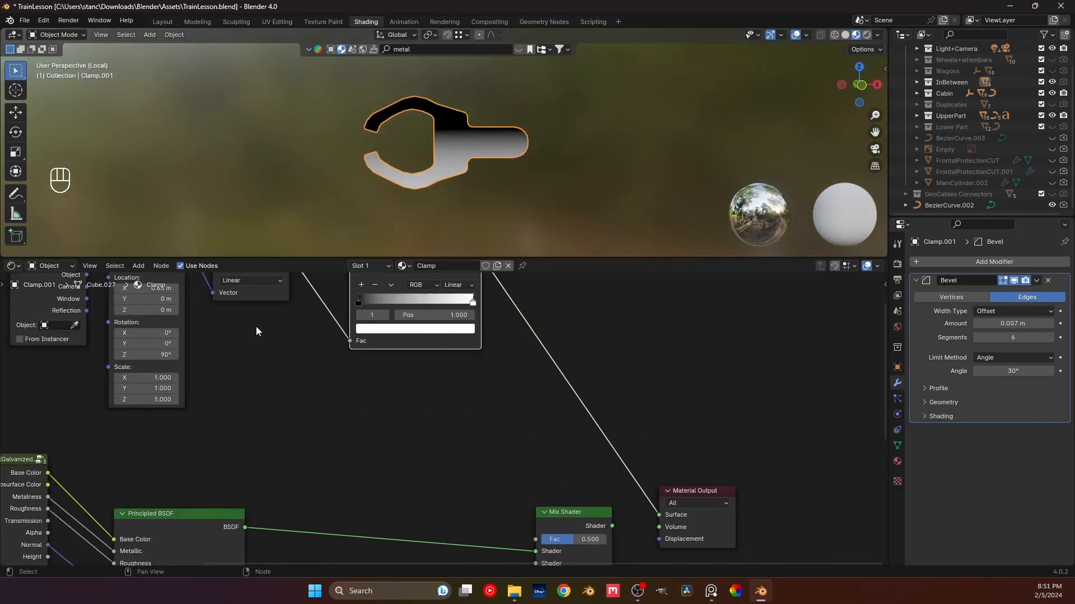
shift+middle_drag(231, 308, 279, 379)
shift+drag(197, 360, 268, 360)
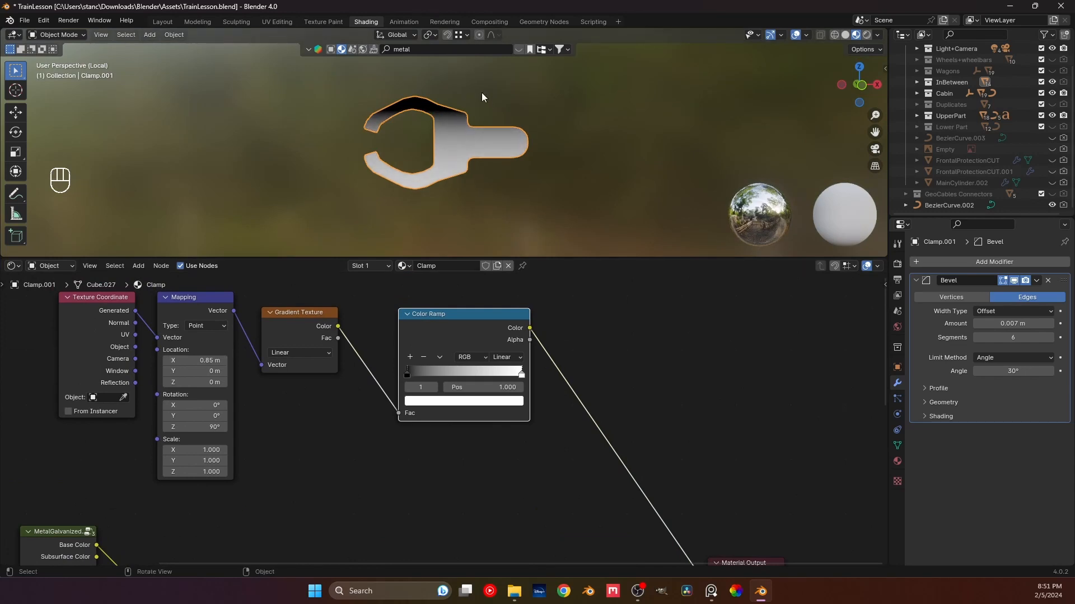
middle_drag(481, 92, 499, 169)
scroll(478, 211, up, 4)
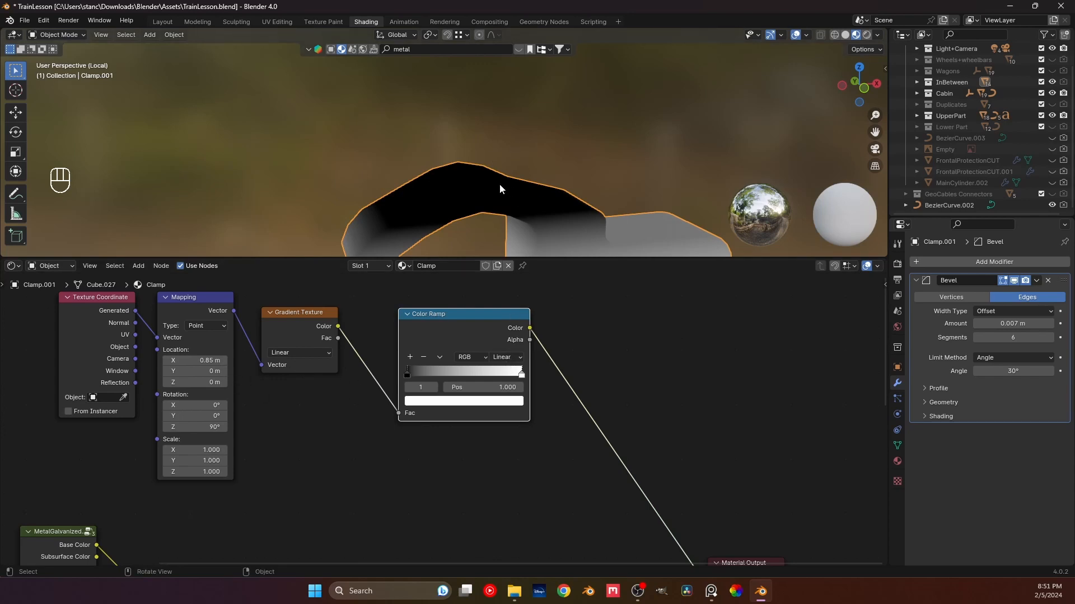
scroll(499, 183, down, 4)
shift+middle_drag(500, 184, 443, 137)
- Reposition the Color Ramp and move the Mix Shader and Material Output together farther from the Principled BSDF
scroll(582, 451, down, 8)
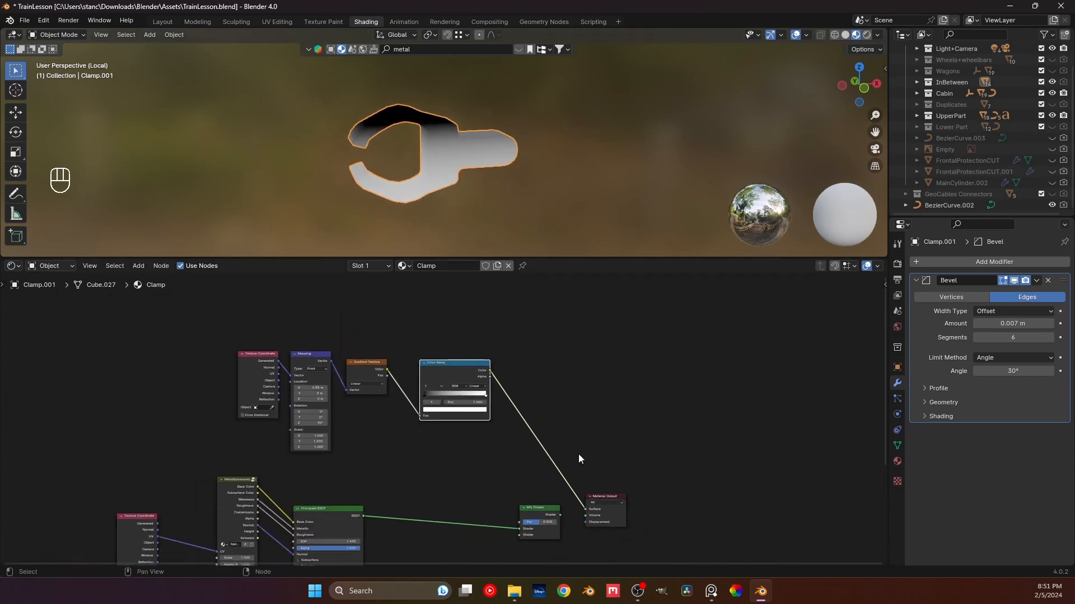
middle_drag(579, 454, 517, 385)
scroll(516, 452, up, 2)
middle_drag(441, 331, 517, 384)
drag(455, 318, 436, 329)
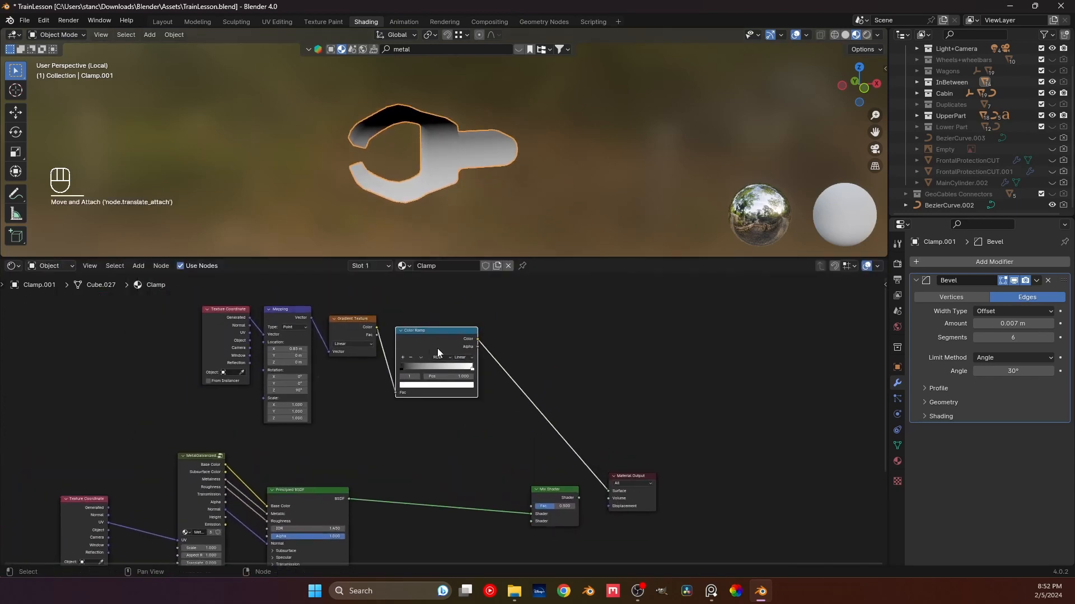
drag(666, 531, 559, 445)
drag(559, 487, 641, 472)
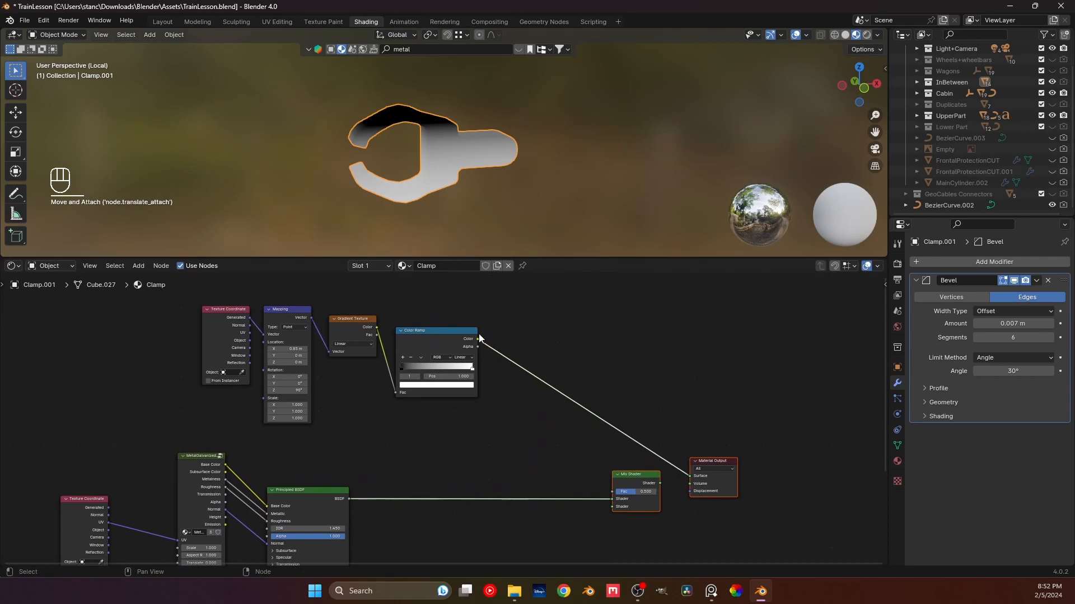
- Connect the Color Ramp's Color output to the Mix Shader's Fac input and cut the link into the Material Output
drag(478, 339, 612, 492)
ctrl+right_drag(597, 442, 636, 357)
scroll(596, 489, up, 1)
middle_drag(596, 489, 626, 406)
mouse_move(646, 426)
mouse_down()
mouse_move(559, 487)
mouse_move(638, 430)
mouse_up()
key(Escape)
- Add the Snow.002 group, link it to the Mix Shader's second Shader input, and connect the Mix Shader to the Material Output
key(shift+a)
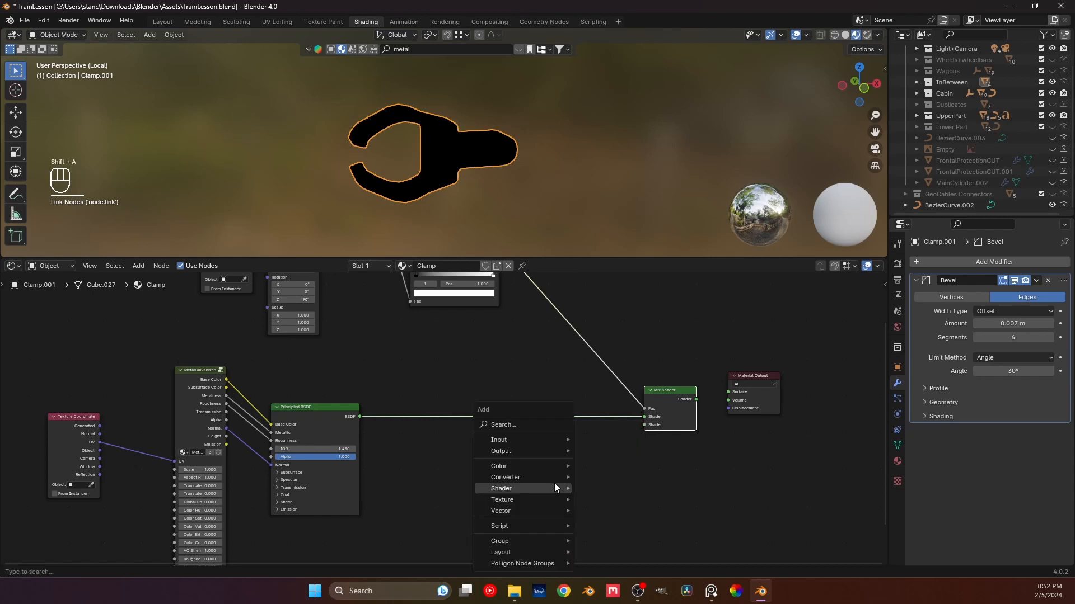
click(527, 426)
key(Escape)
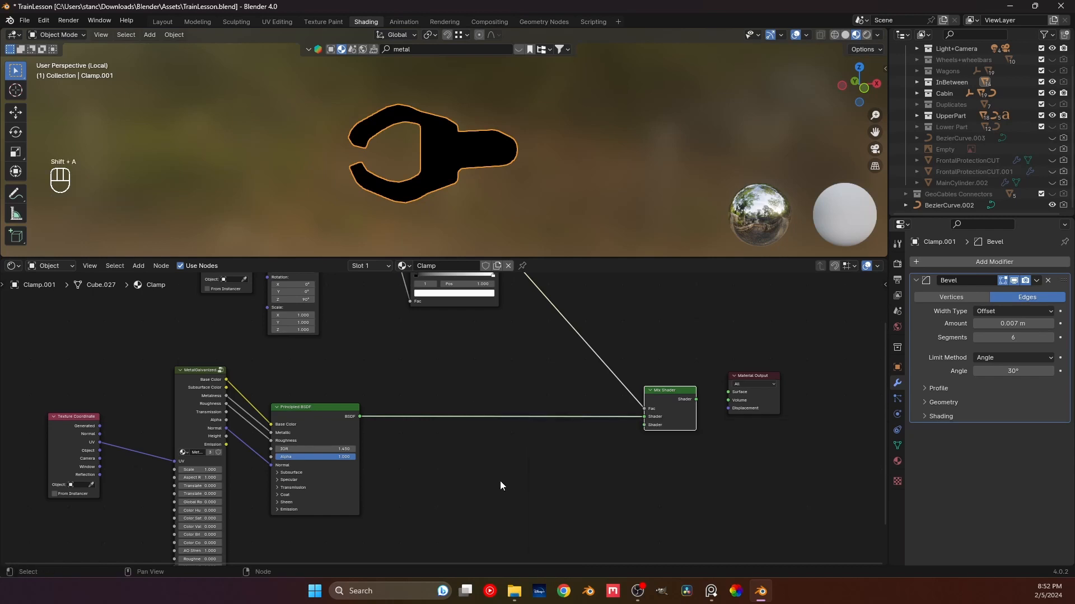
click(499, 481)
key(shift+a)
mouse_move(500, 478)
mouse_move(490, 542)
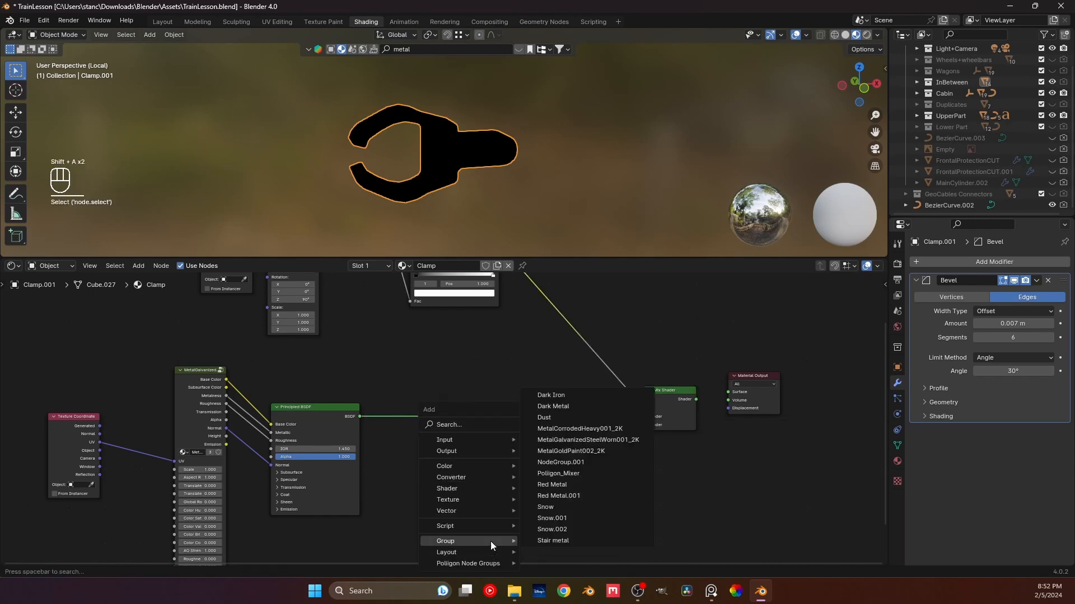
click(555, 529)
click(529, 500)
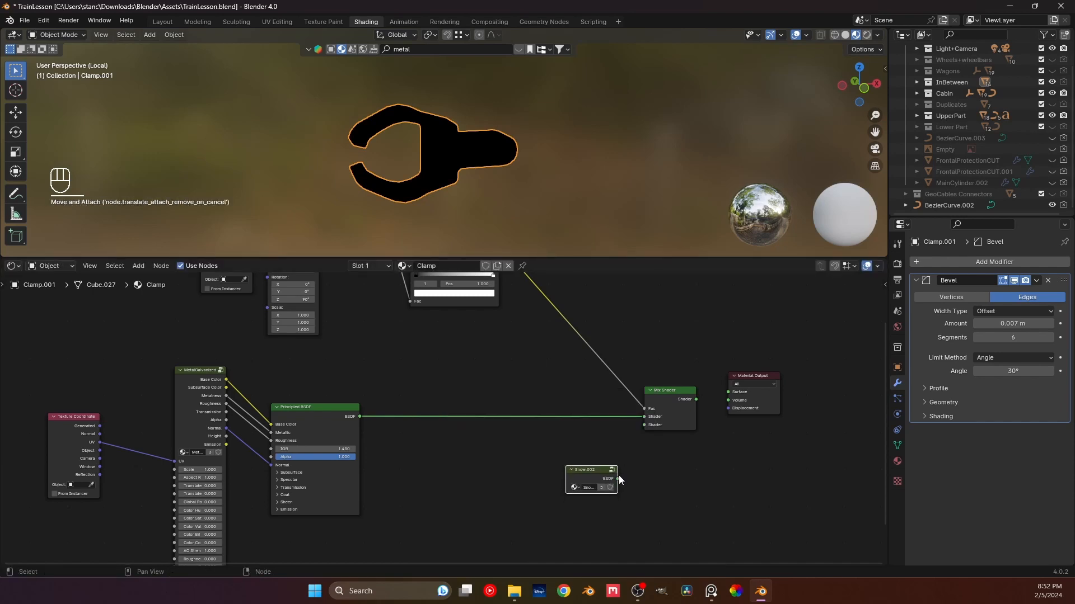
drag(618, 478, 644, 425)
ctrl+shift+click(664, 401)
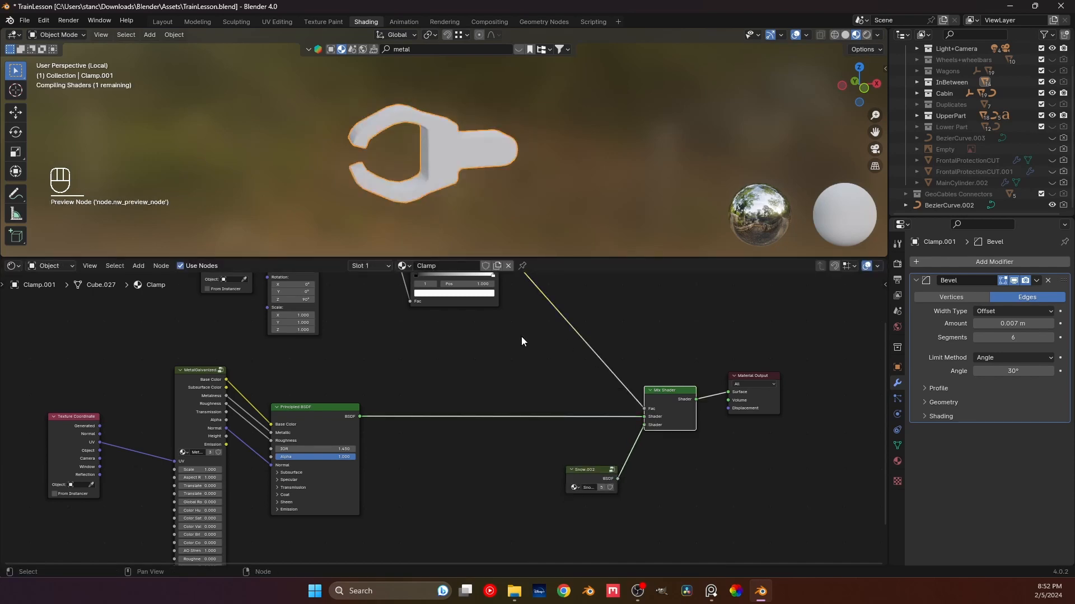
click(483, 306)
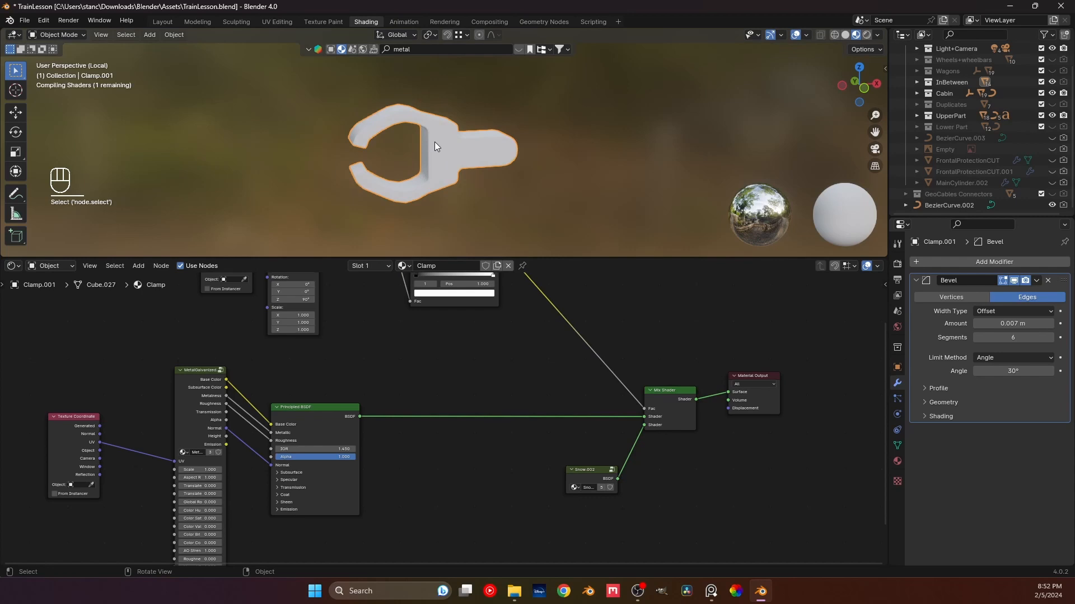
middle_drag(434, 142, 462, 181)
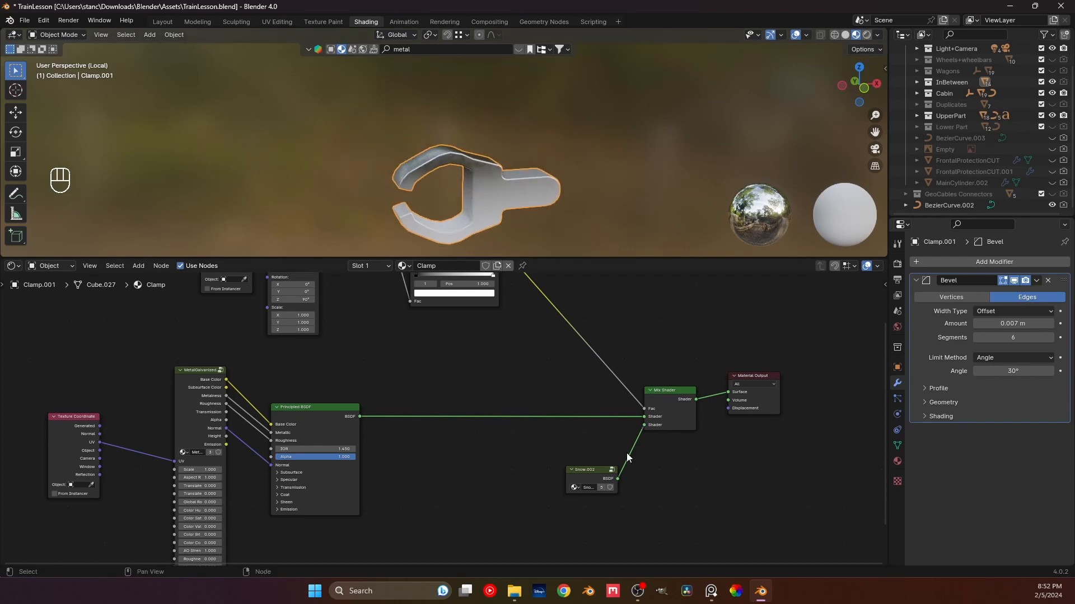
- Swap the Mix Shader's inputs so Snow.002 feeds the first Shader socket and the Principled BSDF the second
drag(603, 473, 546, 374)
drag(643, 425, 643, 416)
drag(360, 417, 636, 450)
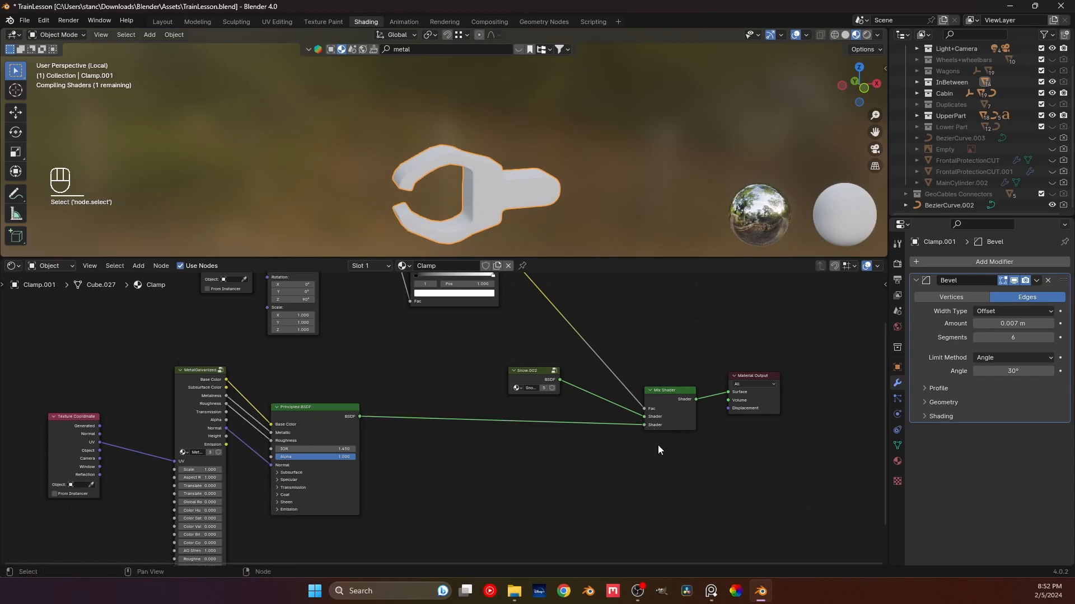
- Bring the galvanized metal's Texture Coordinate, texture group and Principled BSDF closer together and move them near the Mix Shader
drag(411, 495, 54, 413)
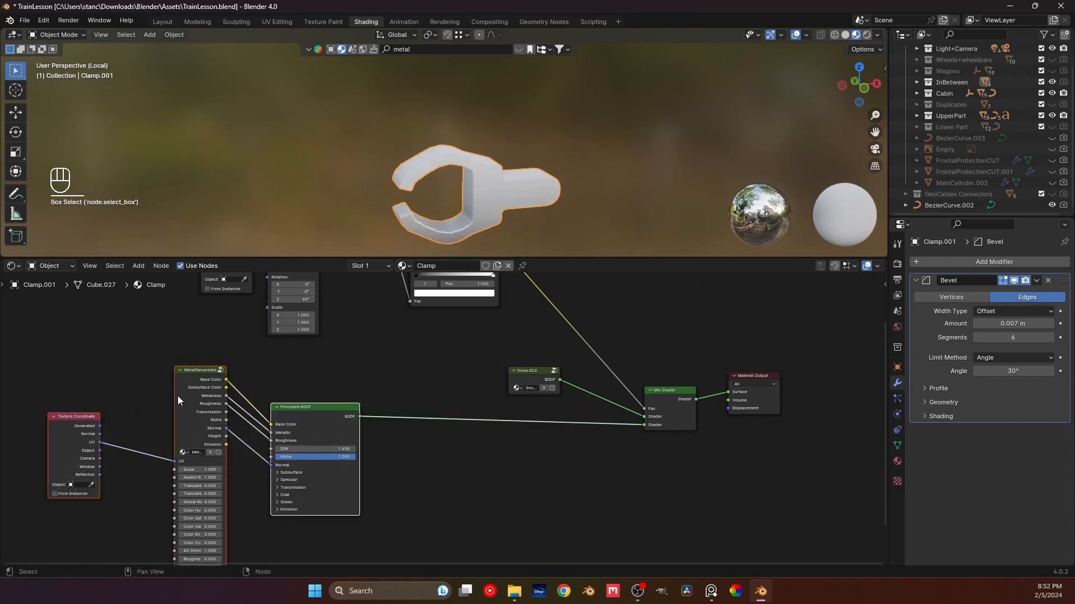
click(195, 384)
key(h)
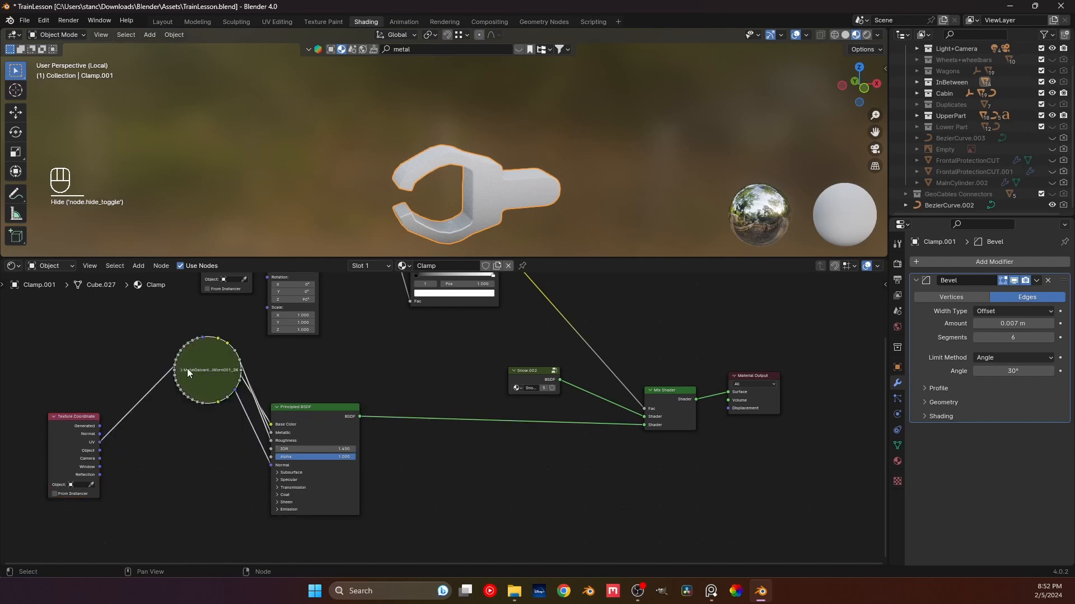
key(h)
drag(209, 378, 226, 413)
drag(81, 416, 165, 416)
drag(412, 500, 84, 413)
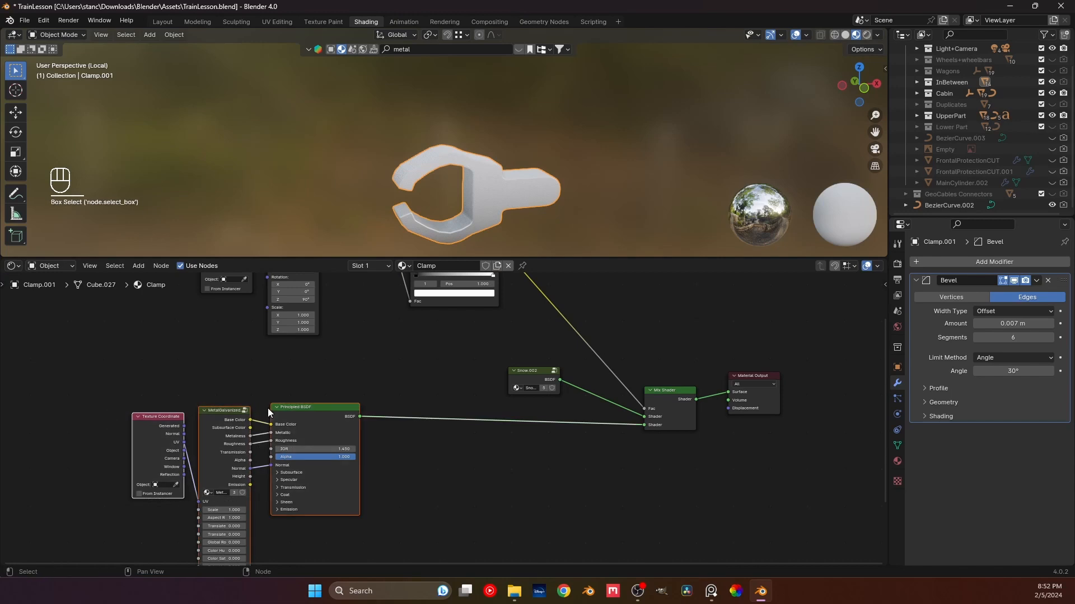
drag(272, 408, 538, 432)
- Move the Color Ramp's white stop close to the black one and add a grey stop between them at 0.068
middle_drag(525, 398, 495, 506)
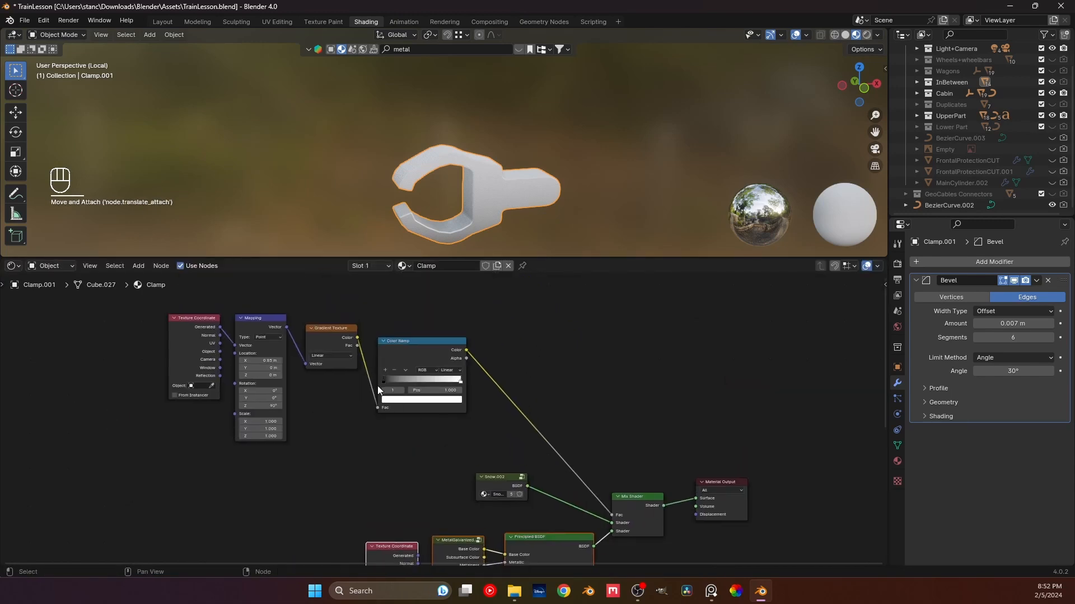
scroll(451, 423, up, 6)
drag(459, 359, 355, 362)
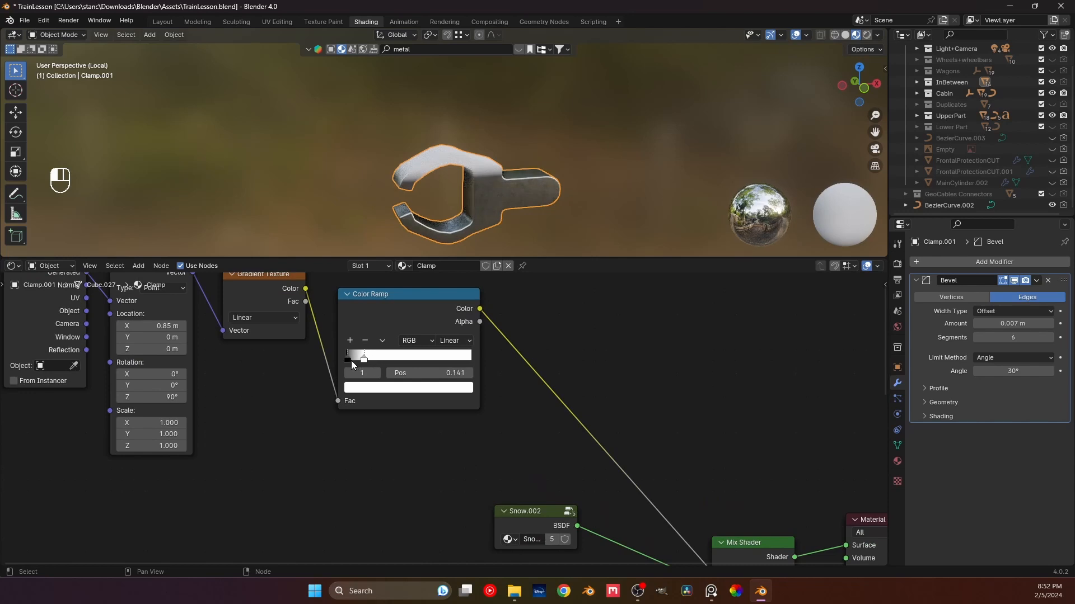
click(351, 340)
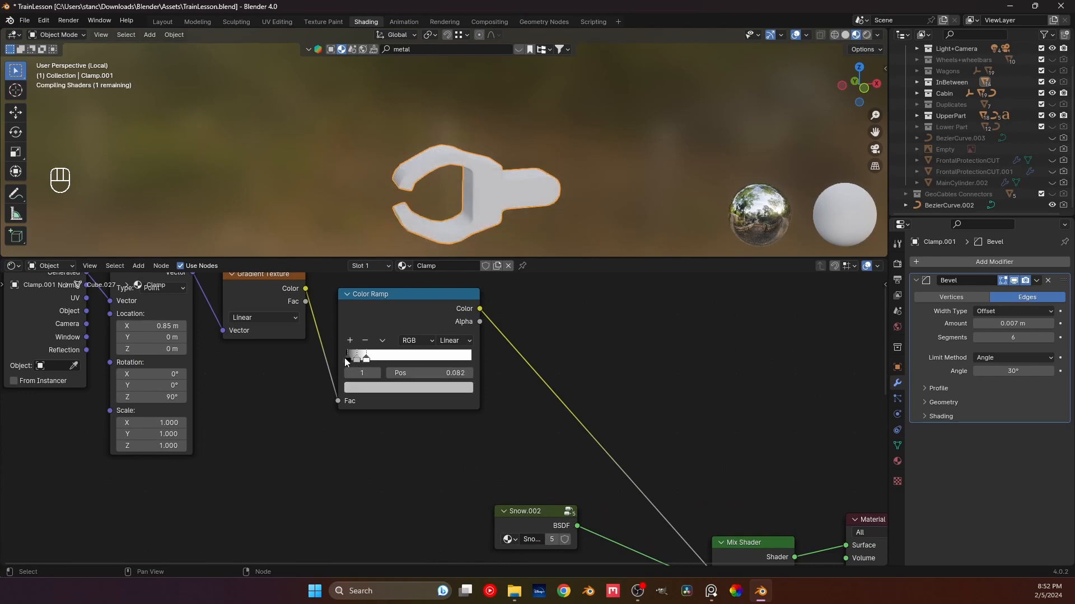
drag(346, 362, 338, 358)
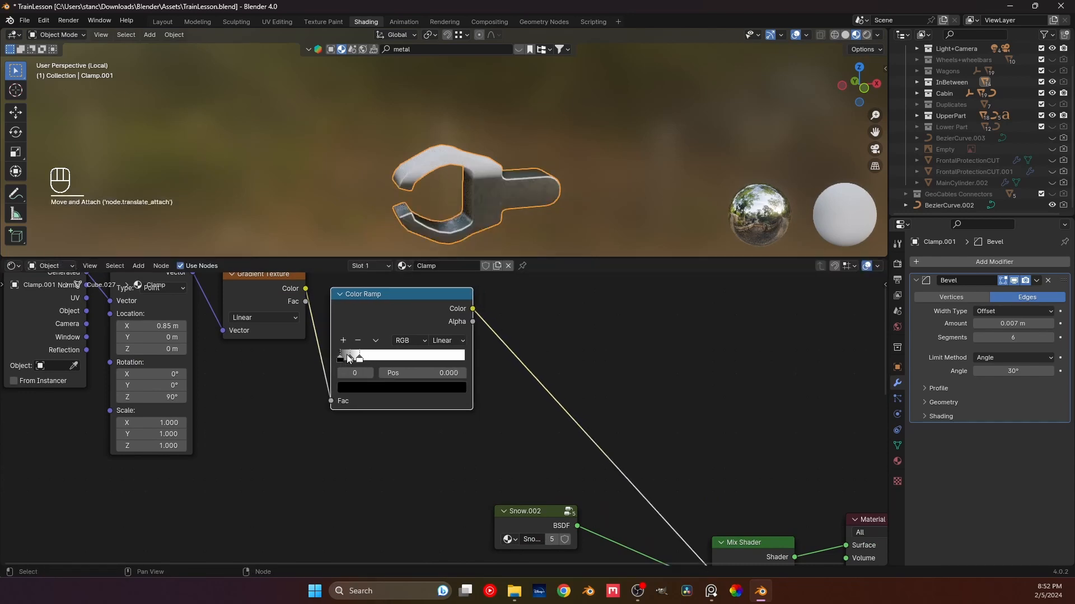
scroll(347, 359, up, 5)
click(404, 331)
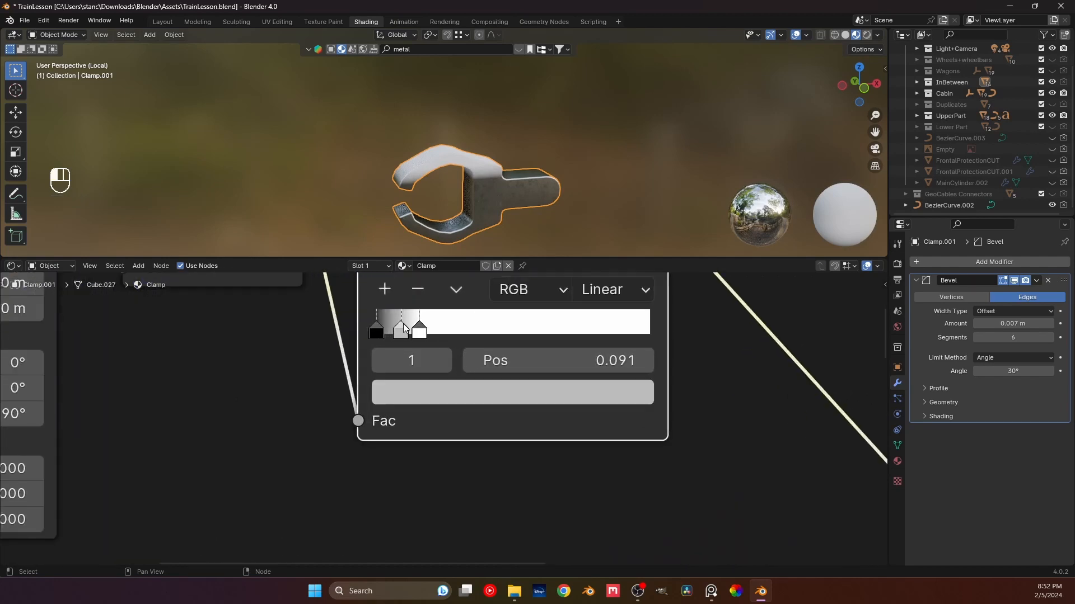
mouse_move(404, 329)
mouse_down()
mouse_move(413, 324)
mouse_move(395, 324)
mouse_up()
- Set the Color Ramp's interpolation to Ease, check the clamp from another angle and save the file
middle_drag(612, 296, 582, 348)
click(581, 347)
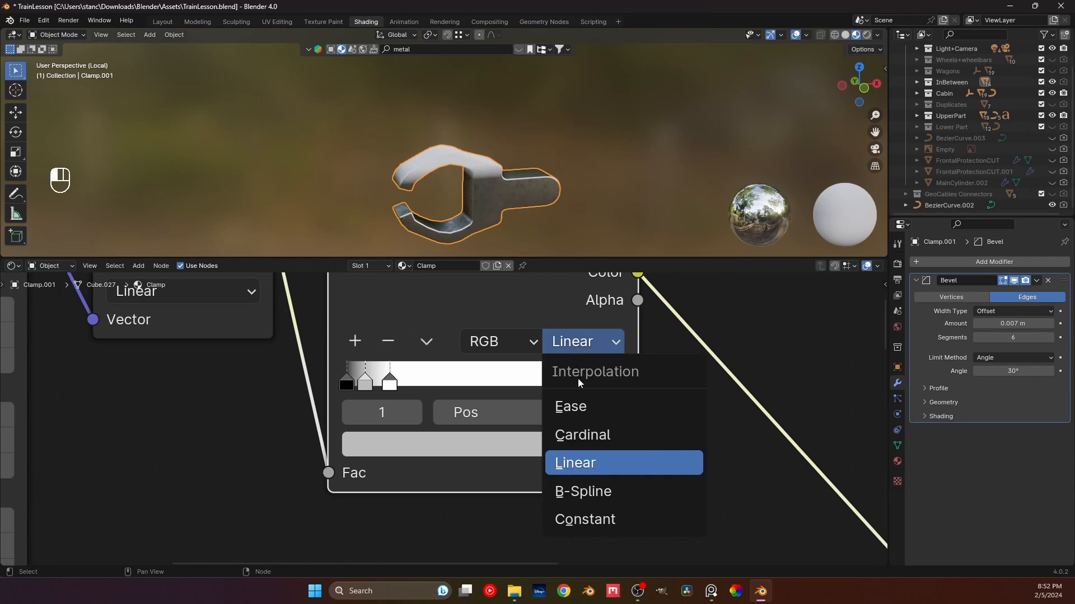
click(577, 406)
mouse_move(469, 210)
middle_down()
mouse_move(528, 205)
mouse_move(475, 189)
middle_up()
key(ctrl+s)
scroll(479, 424, down, 8)
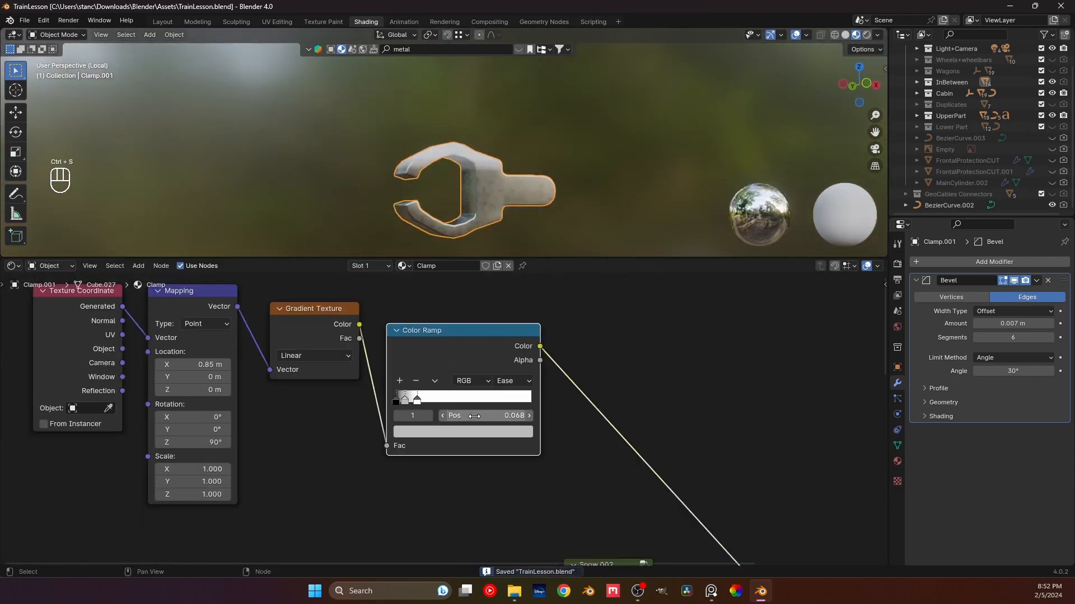
- Leave local view and tighten the clamp's snow gradient by moving the grey stop closer to black and the white stop to 0.073
key(KP_Divide)
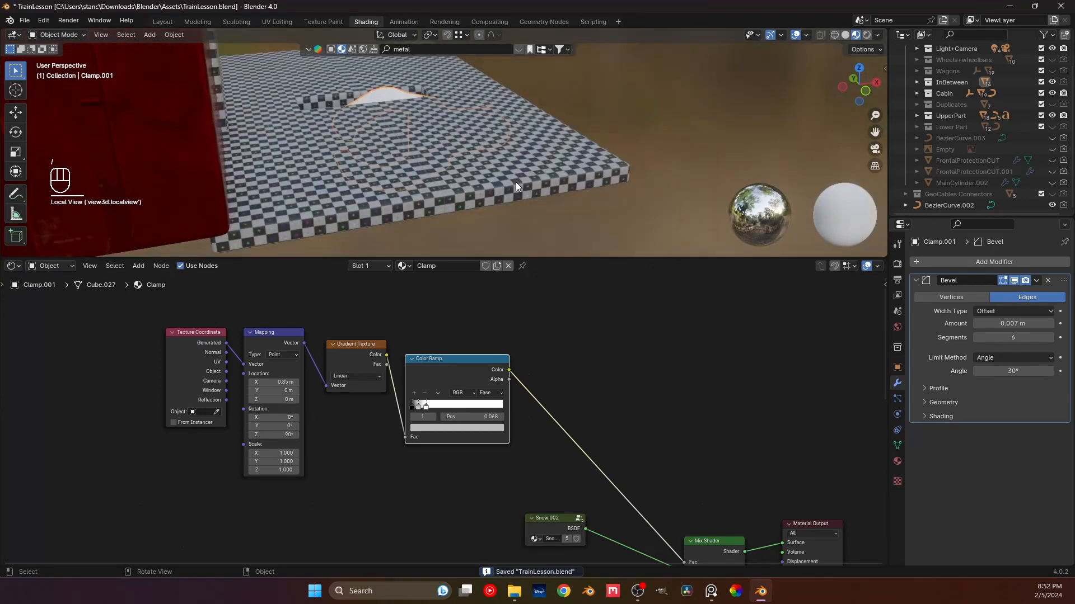
click(520, 163)
middle_drag(542, 230, 476, 183)
scroll(506, 148, down, 2)
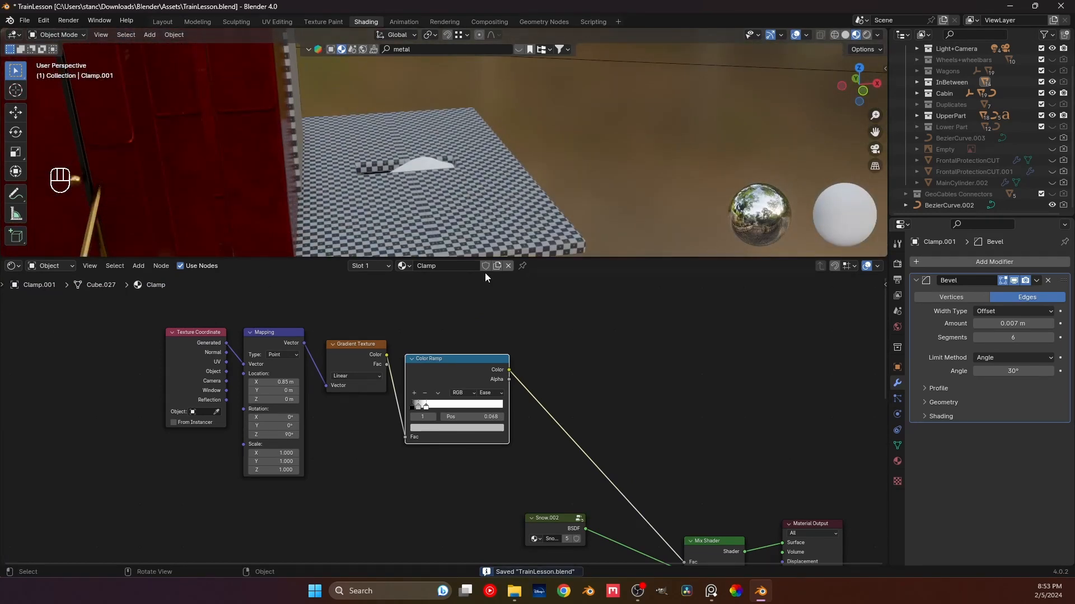
middle_drag(429, 319, 451, 164)
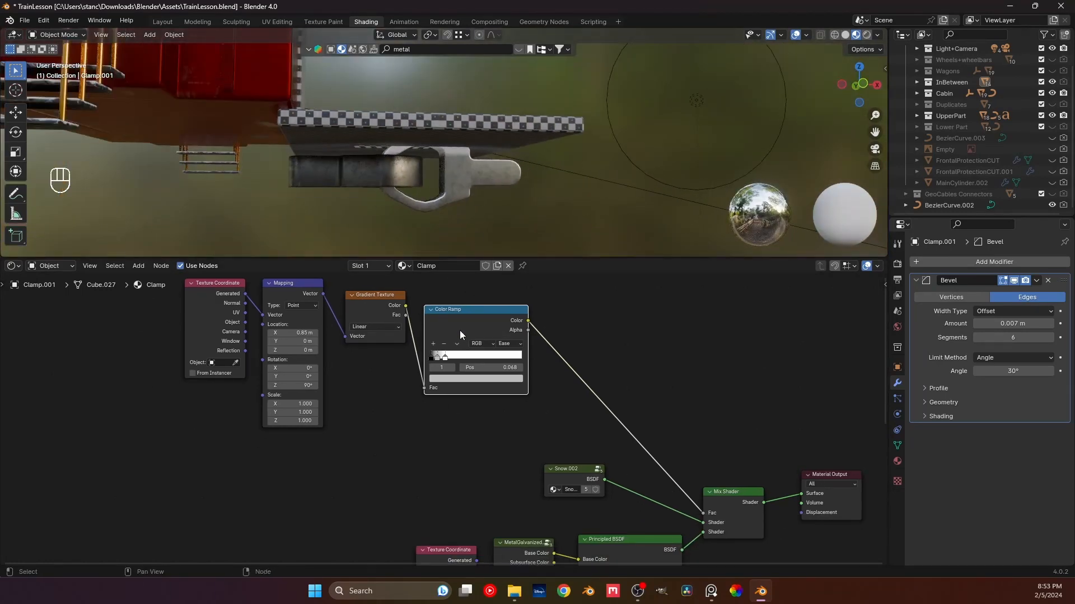
scroll(459, 330, up, 3)
scroll(443, 363, up, 2)
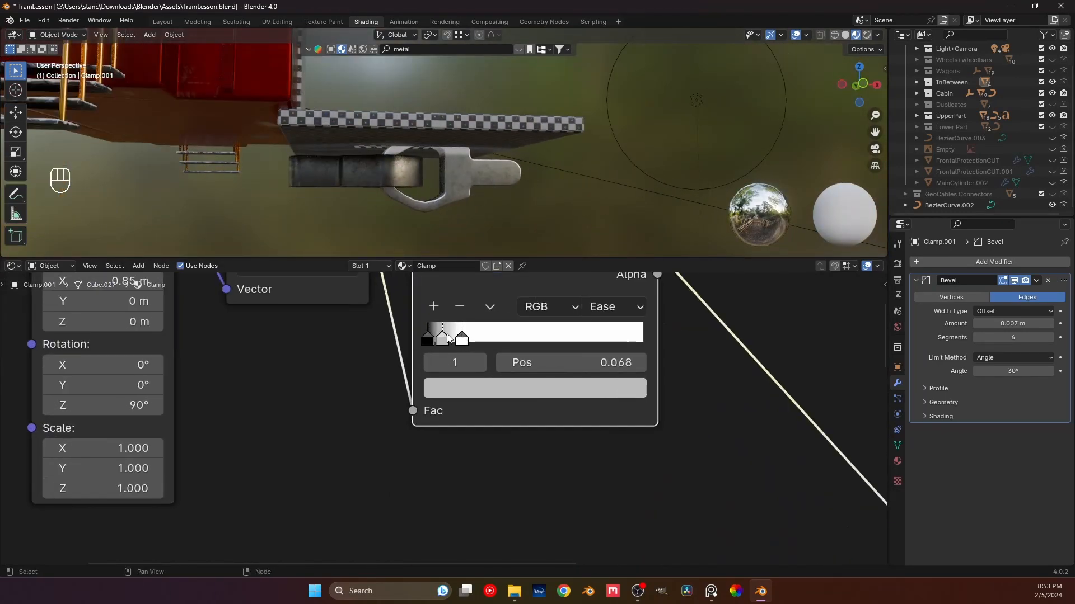
mouse_move(448, 338)
mouse_down()
mouse_move(438, 339)
mouse_move(458, 339)
mouse_move(439, 349)
mouse_up()
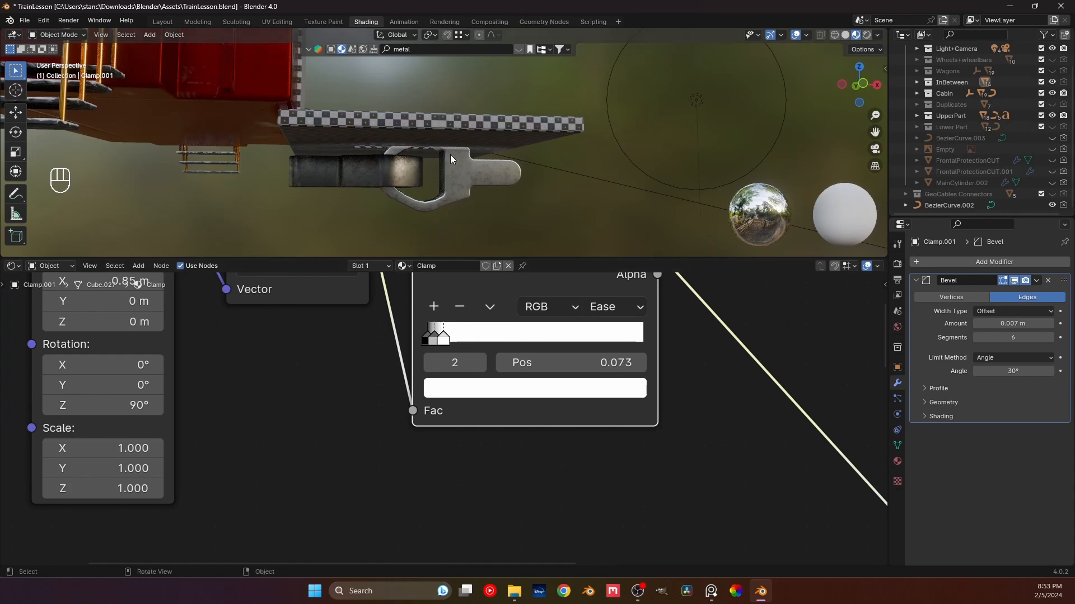
scroll(450, 155, up, 8)
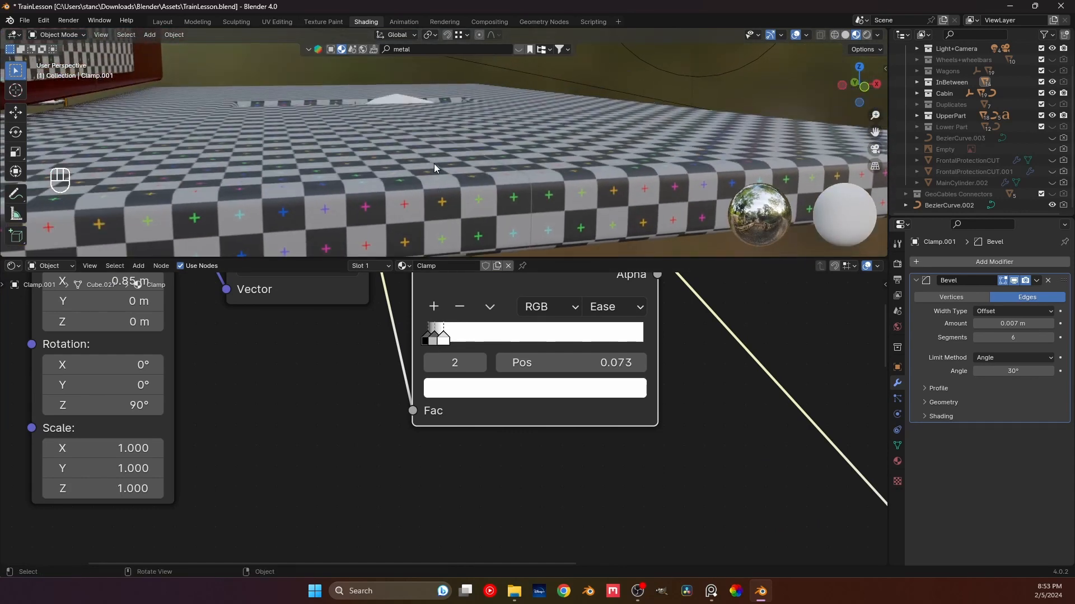
- Replace the UV TEST material on the cabin's back door with a new material
scroll(432, 167, down, 10)
mouse_move(408, 159)
shift+middle_down()
mouse_move(381, 173)
mouse_move(412, 129)
mouse_move(401, 175)
shift+middle_up()
click(401, 175)
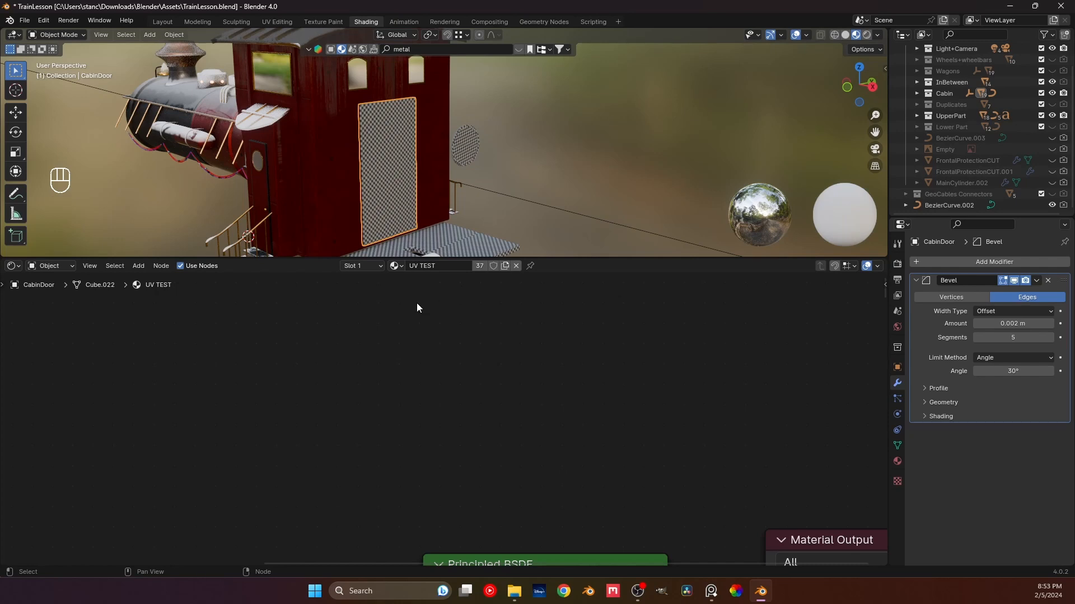
click(516, 266)
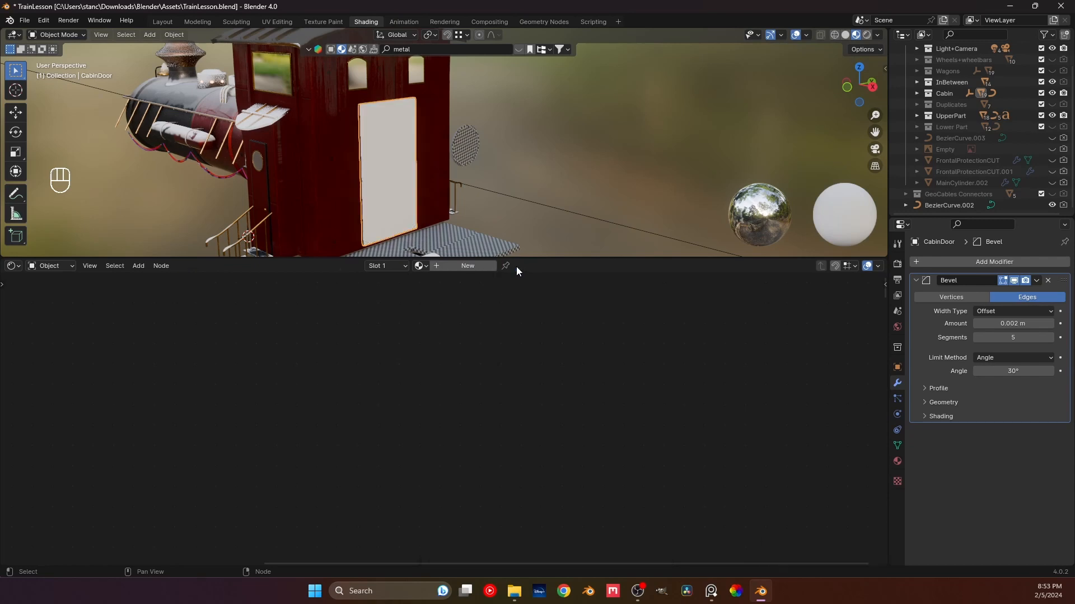
click(445, 268)
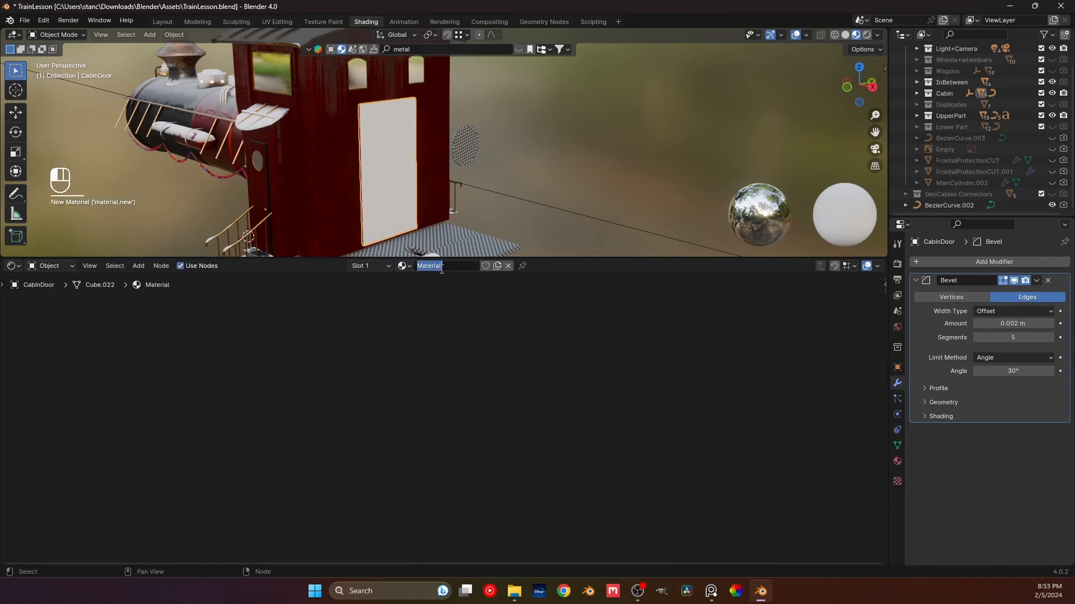
- Name the door's new material BackCabindoor
key(shift)
text(BackCAbin/door)
key(Return)
click(461, 267)
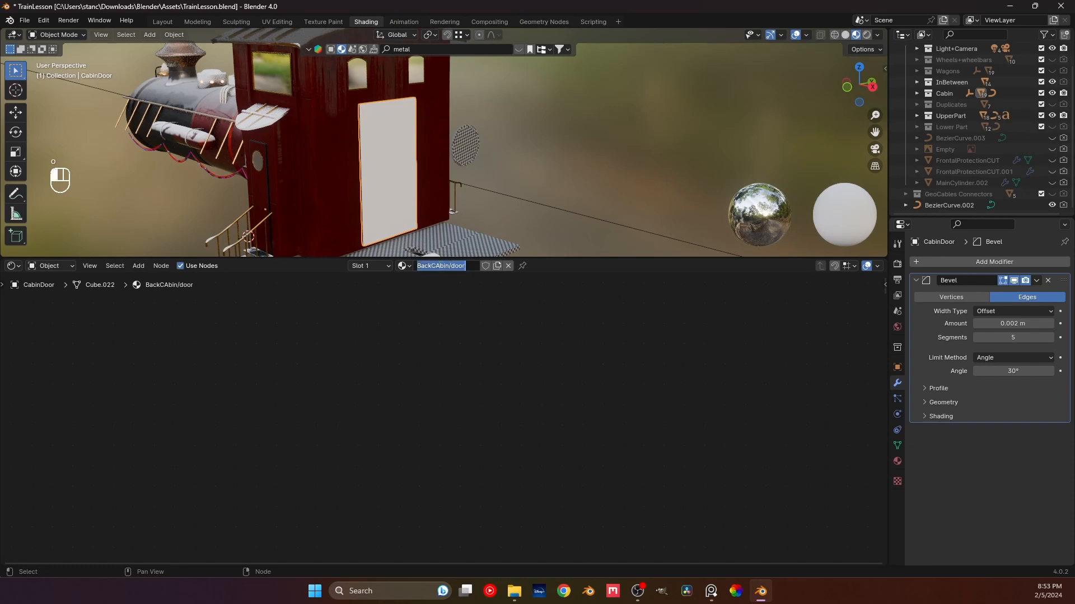
click(440, 266)
key(BackSpace)
text(a)
key(BackSpace)
click(478, 324)
- Replace the door material's Principled BSDF with the Dark Metal group and connect it to the Material Output's Surface
click(439, 327)
key(shift+a)
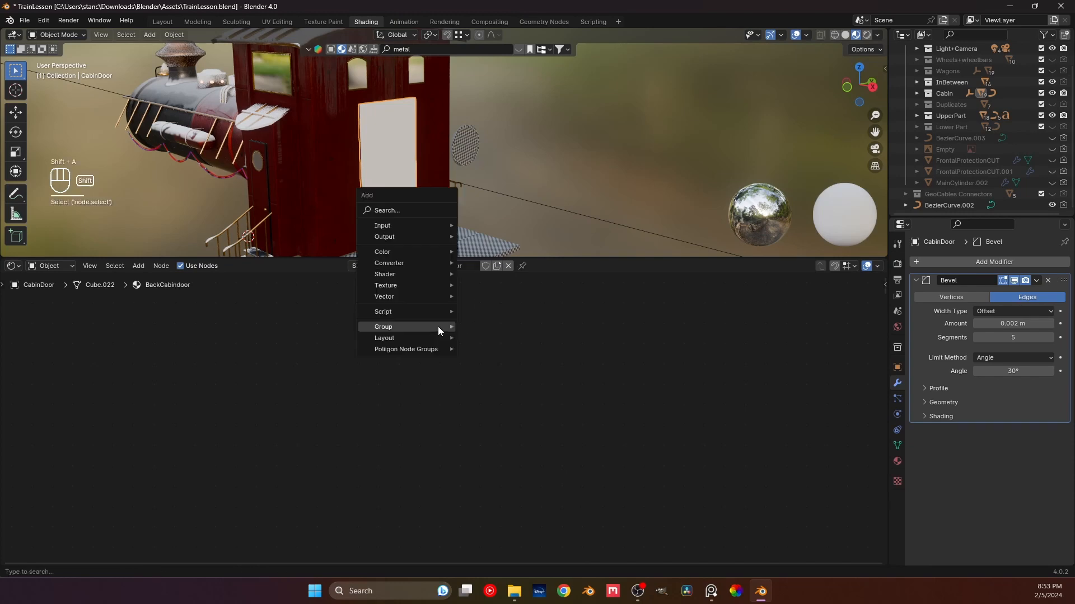
scroll(327, 407, down, 6)
middle_drag(327, 411, 396, 351)
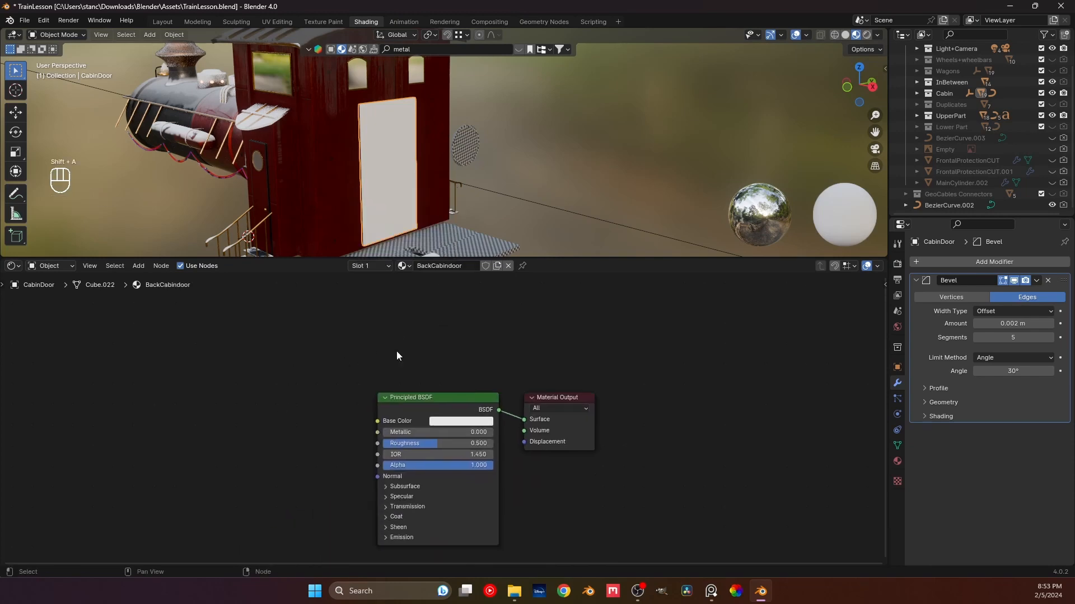
click(414, 395)
key(x)
key(shift+a)
mouse_move(405, 394)
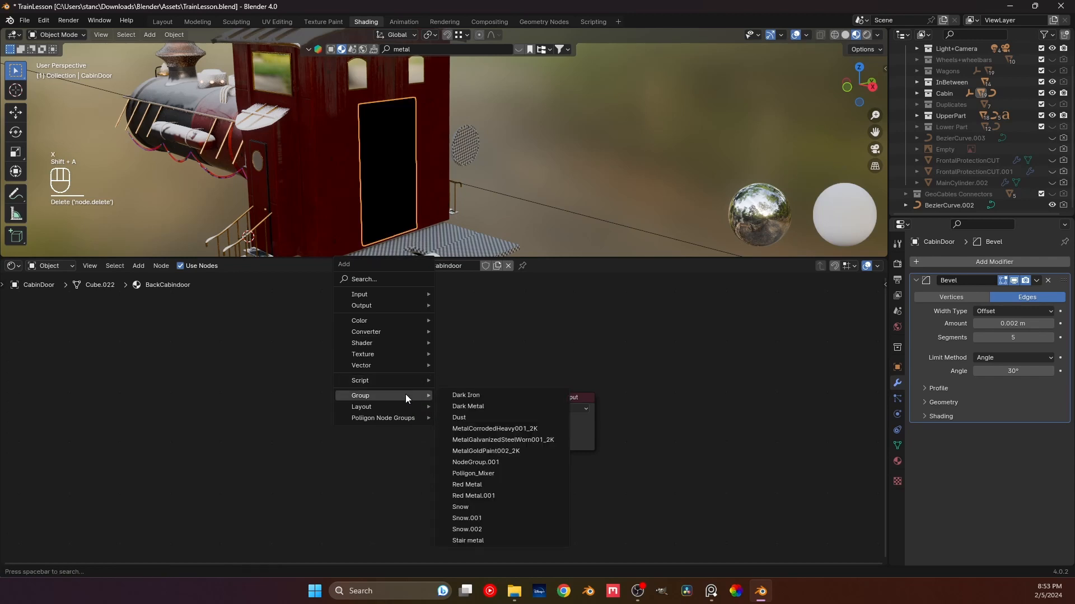
click(456, 408)
drag(494, 429, 524, 419)
drag(454, 415, 393, 427)
click(435, 390)
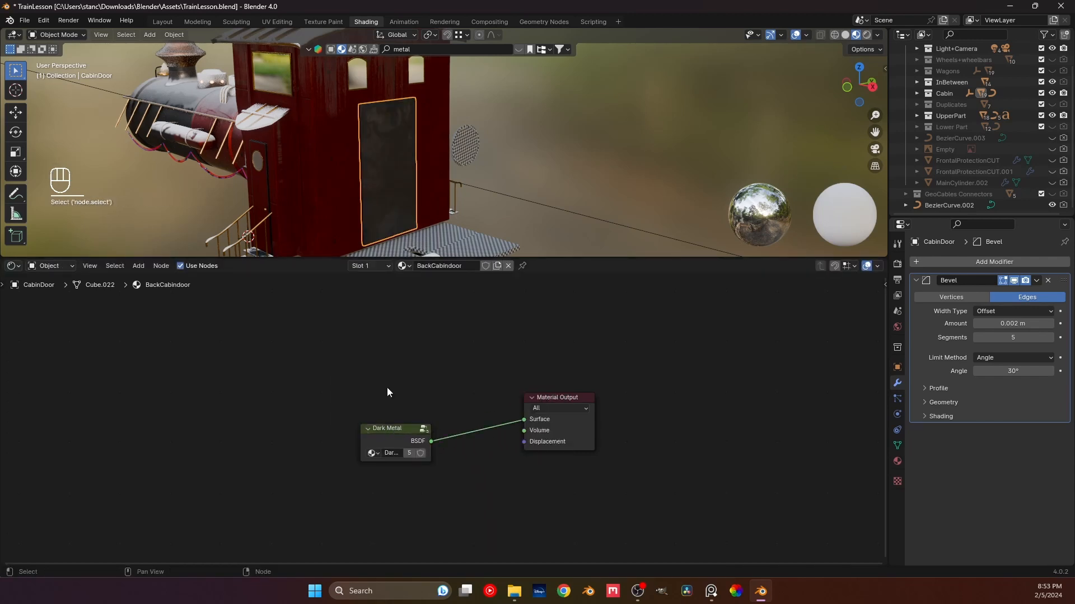
- Delete the Dark Metal group and Material Output nodes from the door's material
click(569, 129)
middle_drag(411, 149, 444, 213)
drag(629, 498, 353, 327)
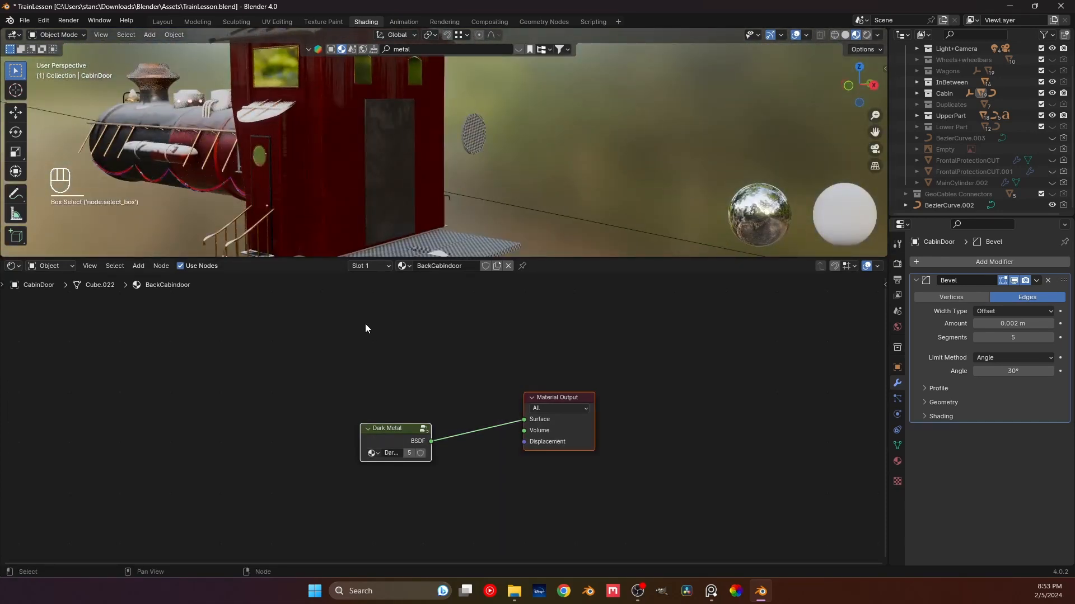
key(x)
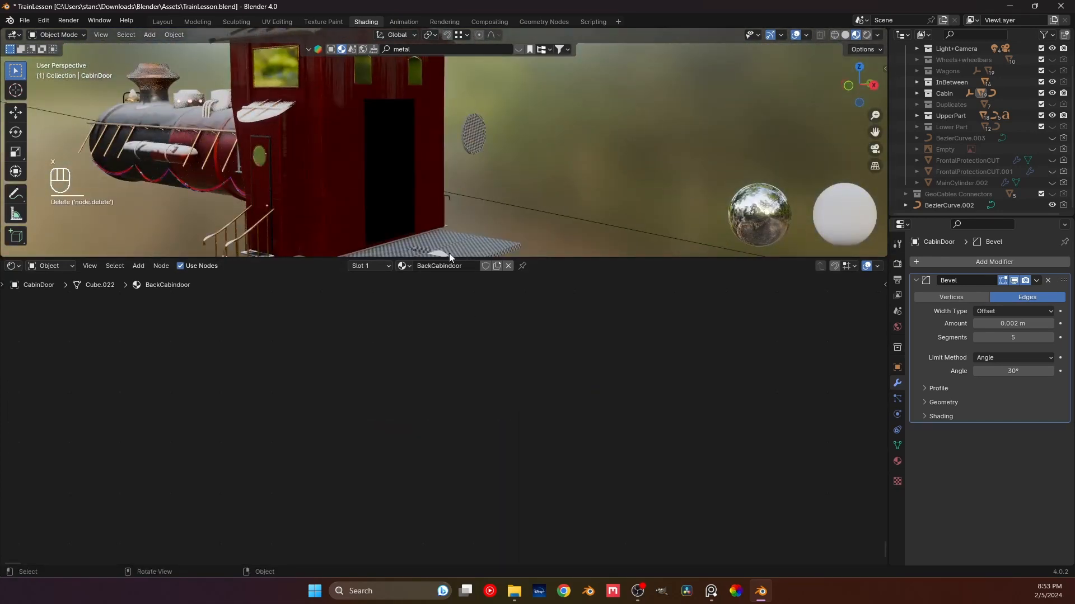
- Select the cabin's back door and search the Poliigon asset library for metal
click(410, 145)
key(n)
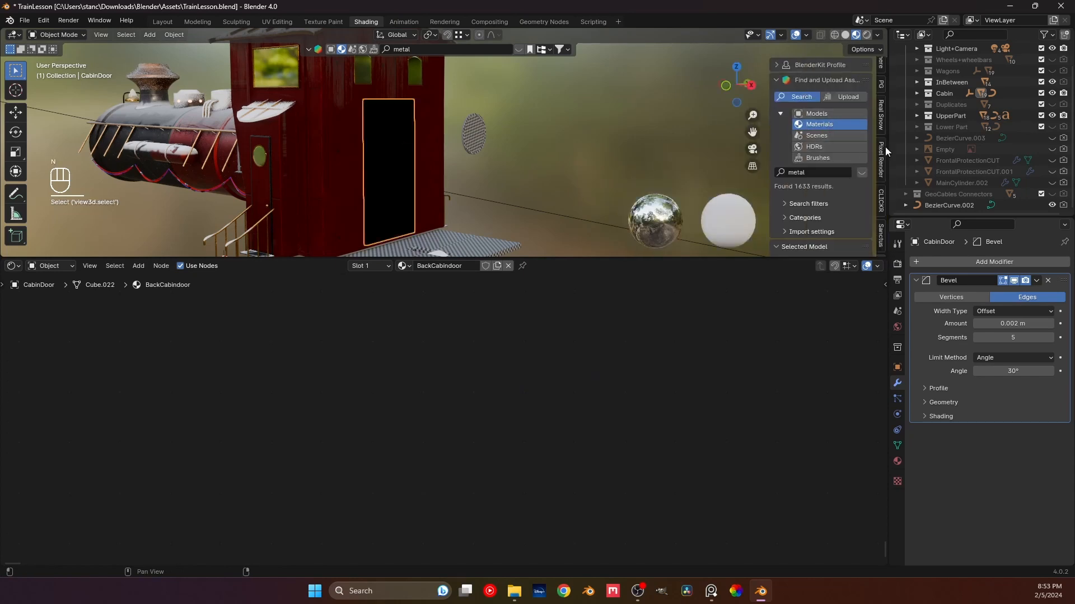
scroll(882, 145, up, 5)
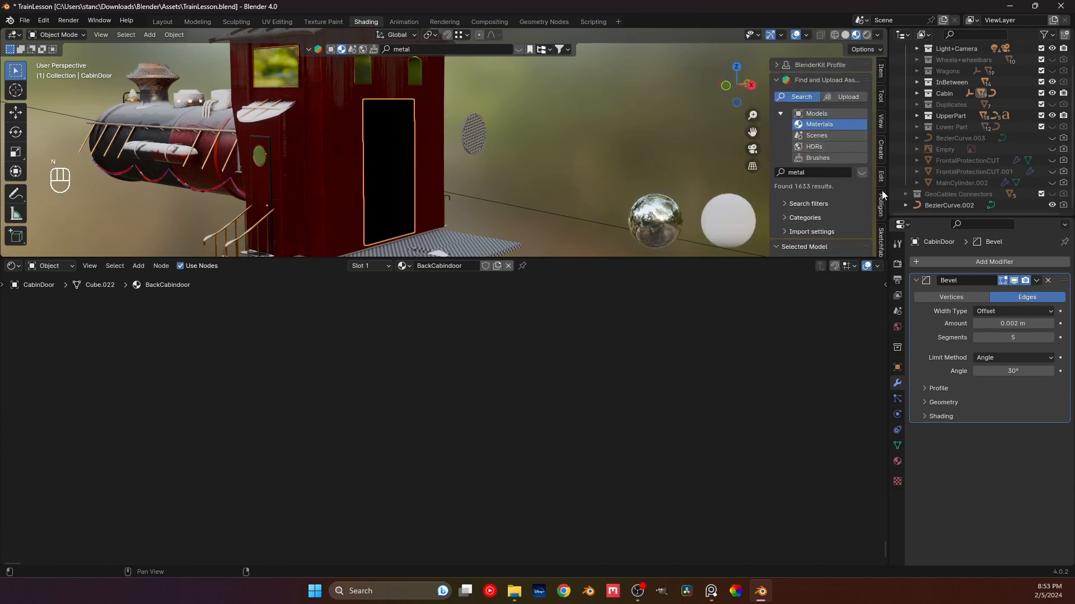
click(881, 194)
click(821, 150)
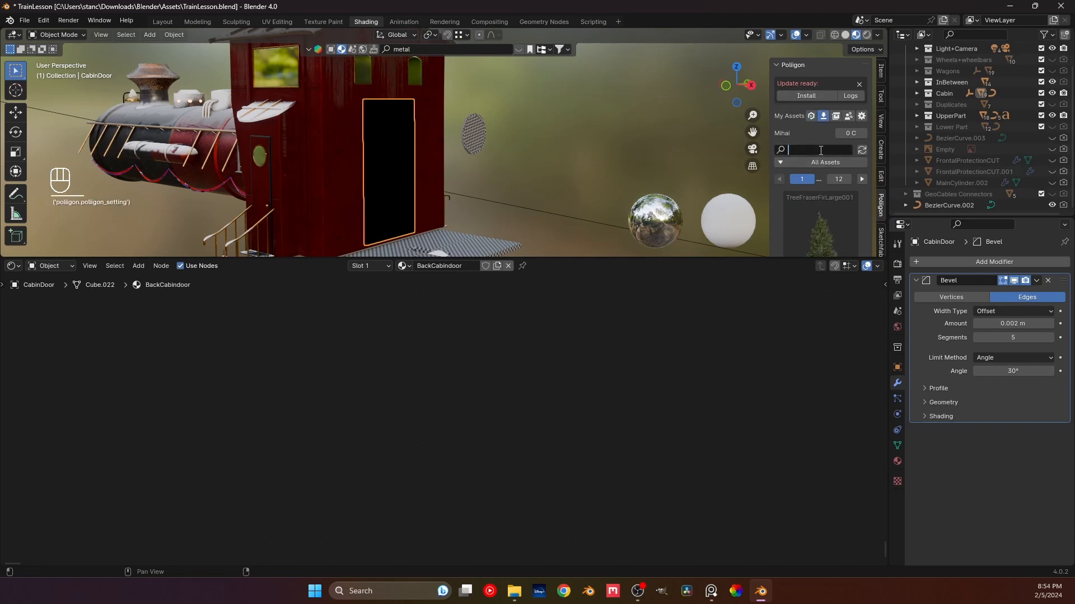
text(metal)
key(Return)
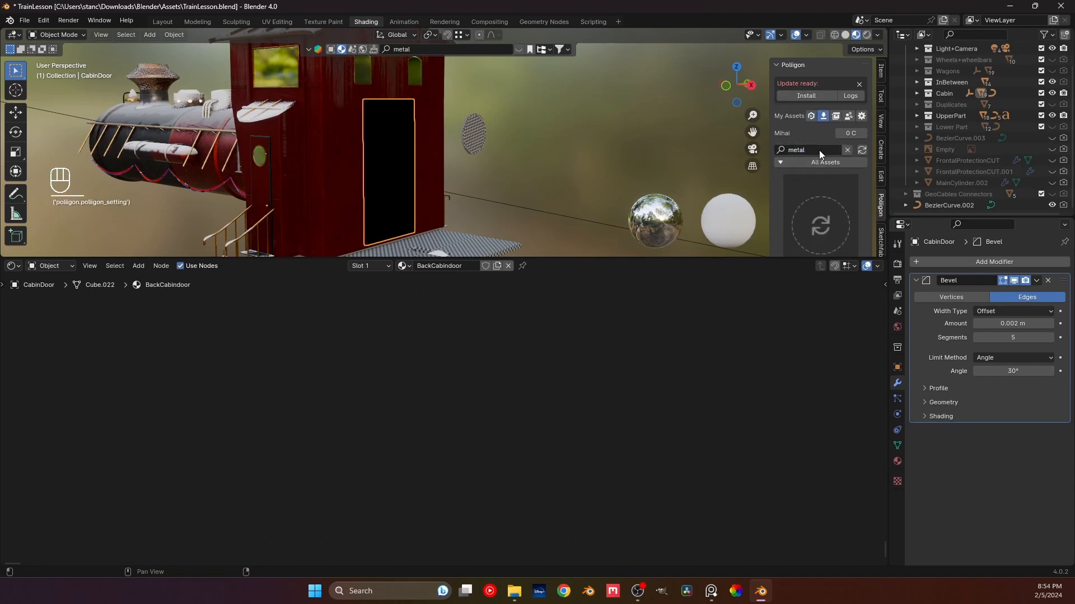
- Apply the Poliigon MetalCladdingFrame002 material at 2K to the cabin's back door and inspect it up close
scroll(818, 177, down, 6)
scroll(816, 180, down, 8)
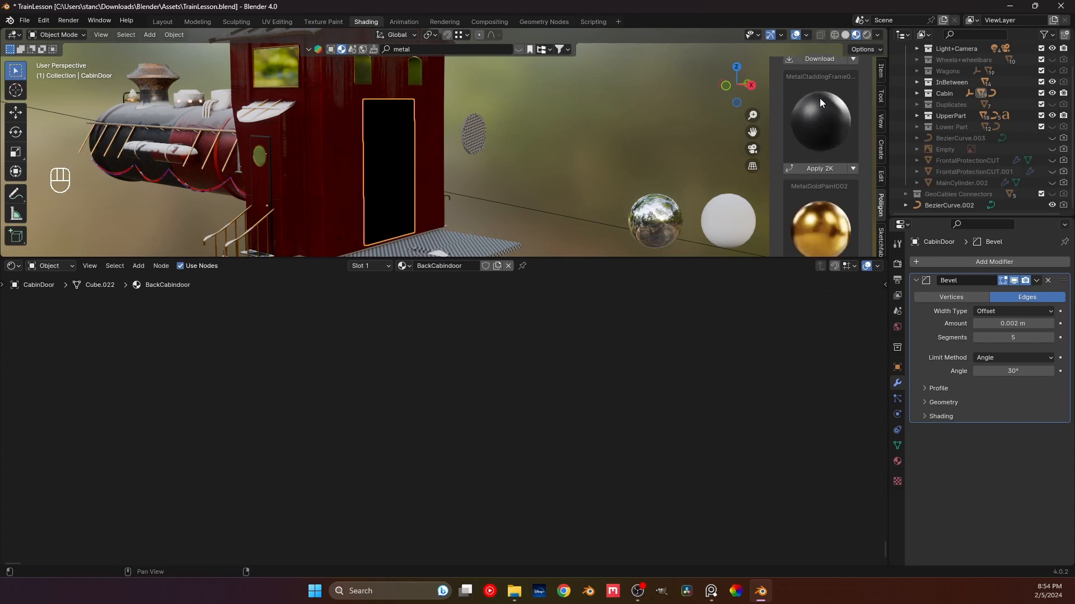
scroll(807, 126, down, 6)
scroll(807, 128, up, 5)
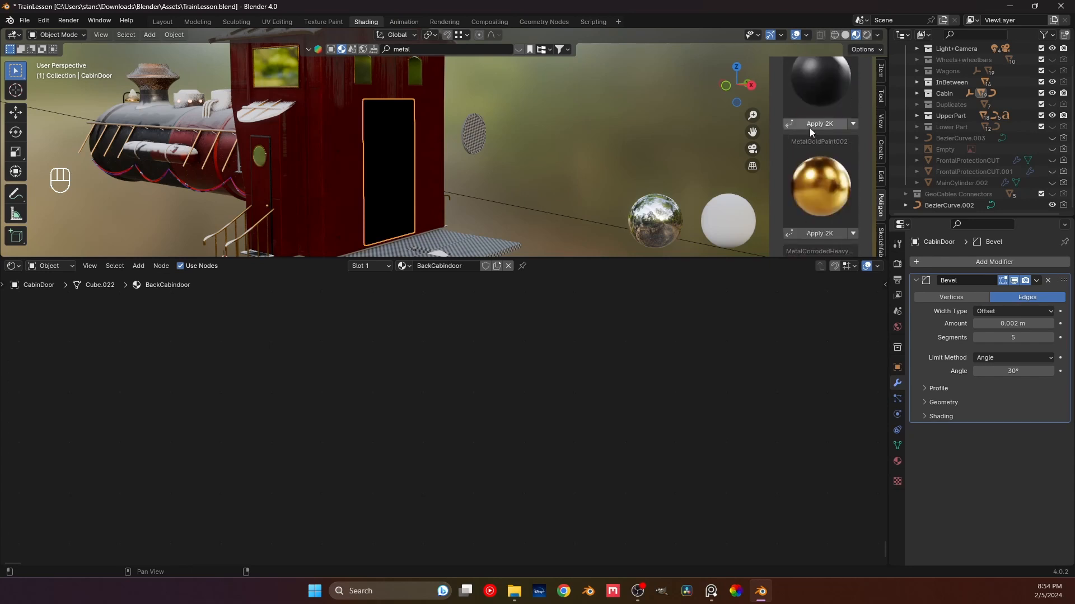
click(821, 125)
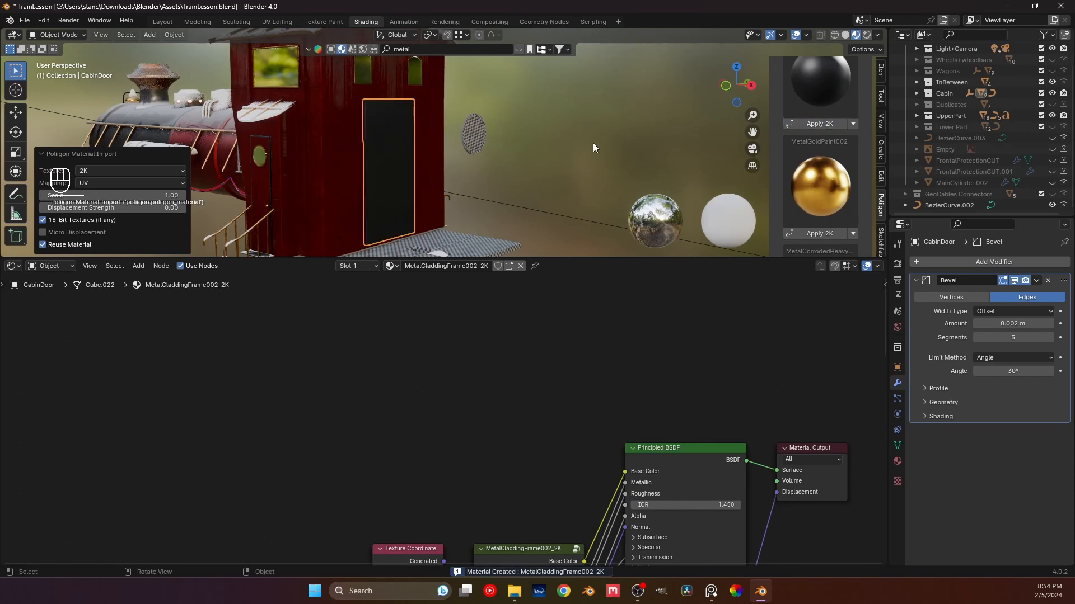
click(390, 146)
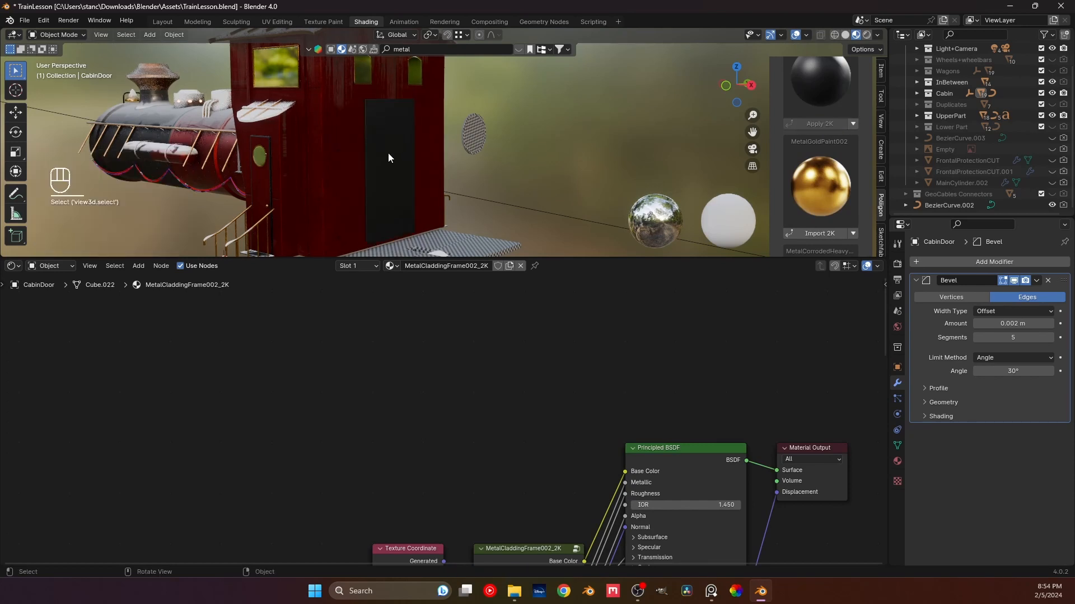
middle_drag(391, 154, 398, 174)
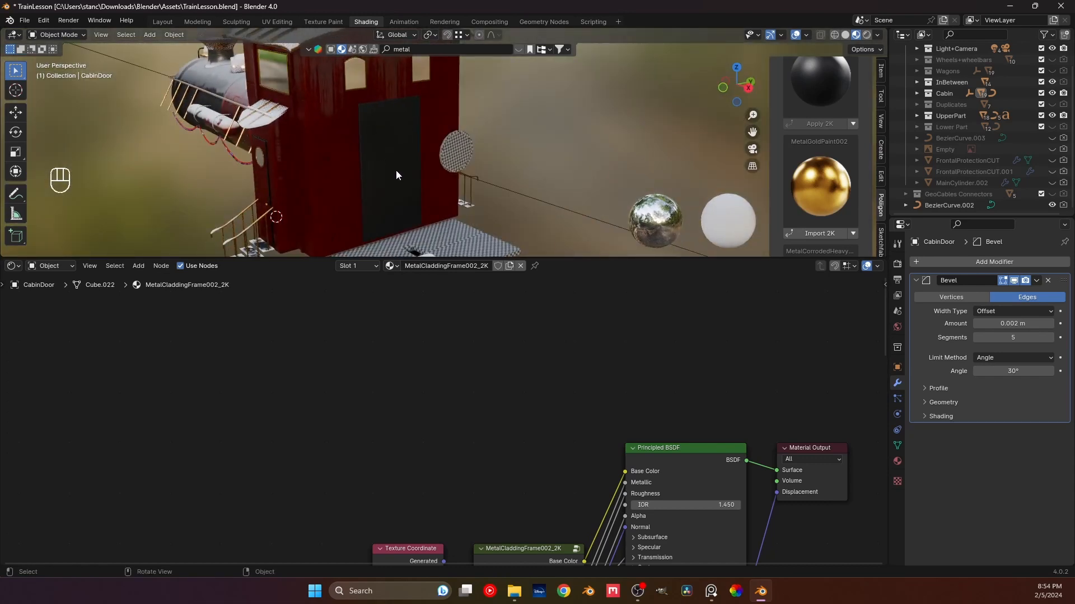
scroll(399, 177, up, 2)
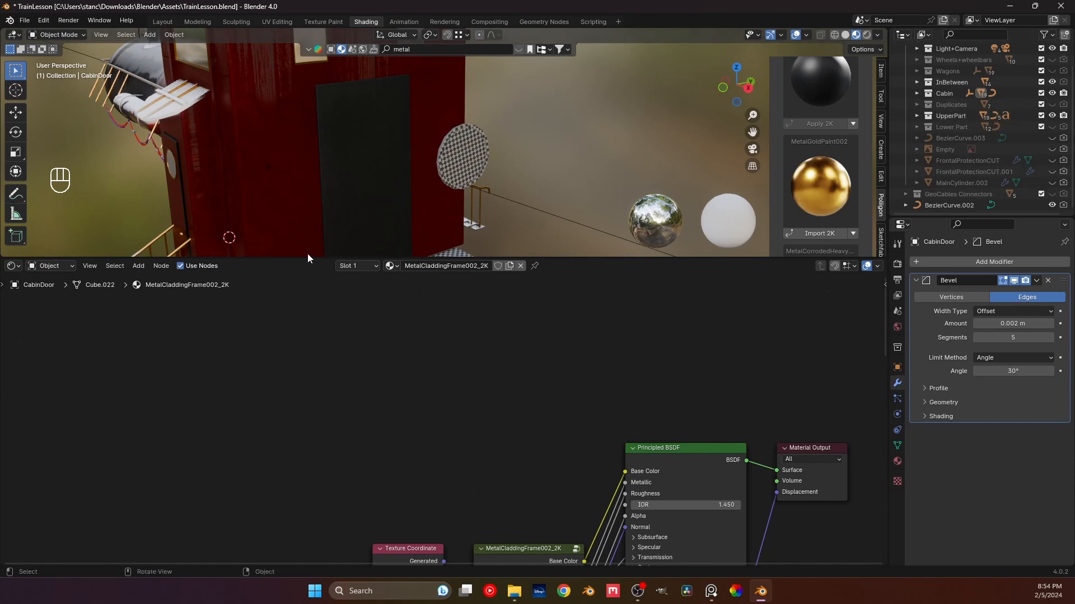
- Expand the Cabin collection and its CabinDoor object in the outliner, and select the knob on the cabin's side door
click(916, 93)
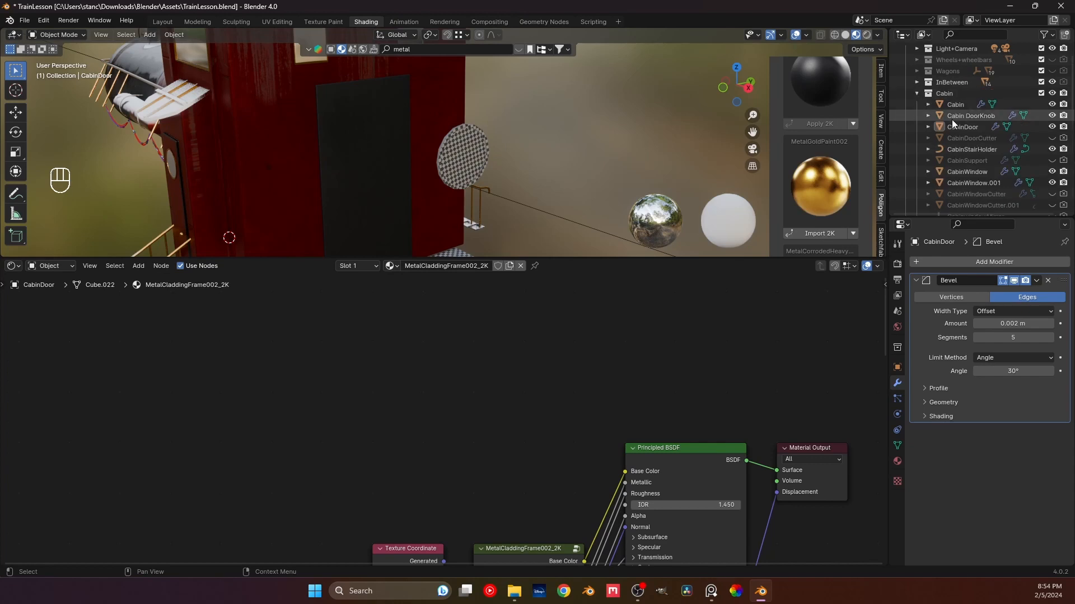
click(952, 127)
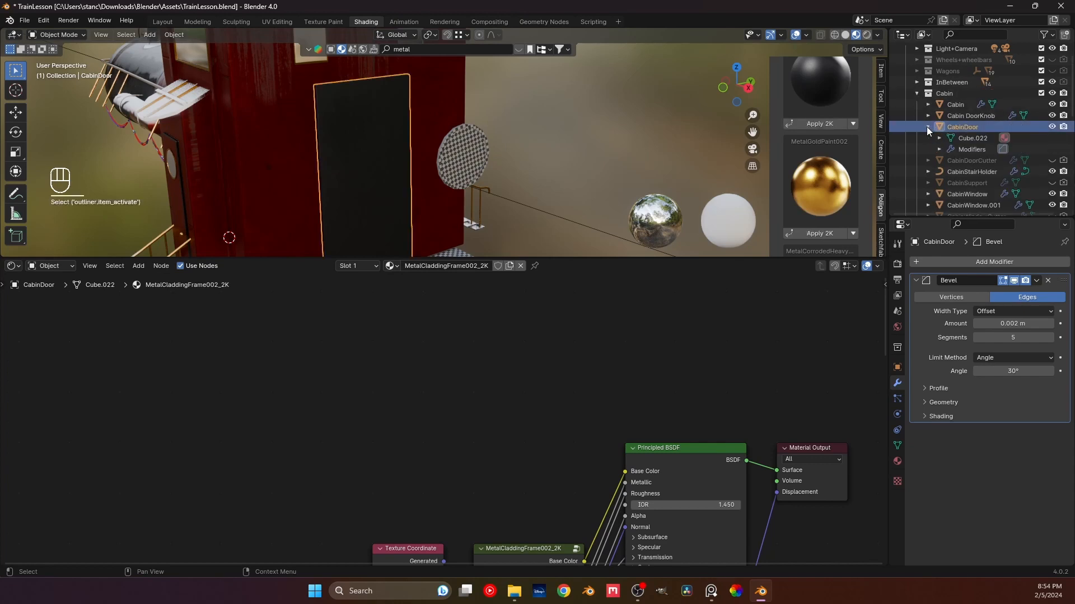
shift+middle_drag(476, 197, 599, 149)
click(308, 190)
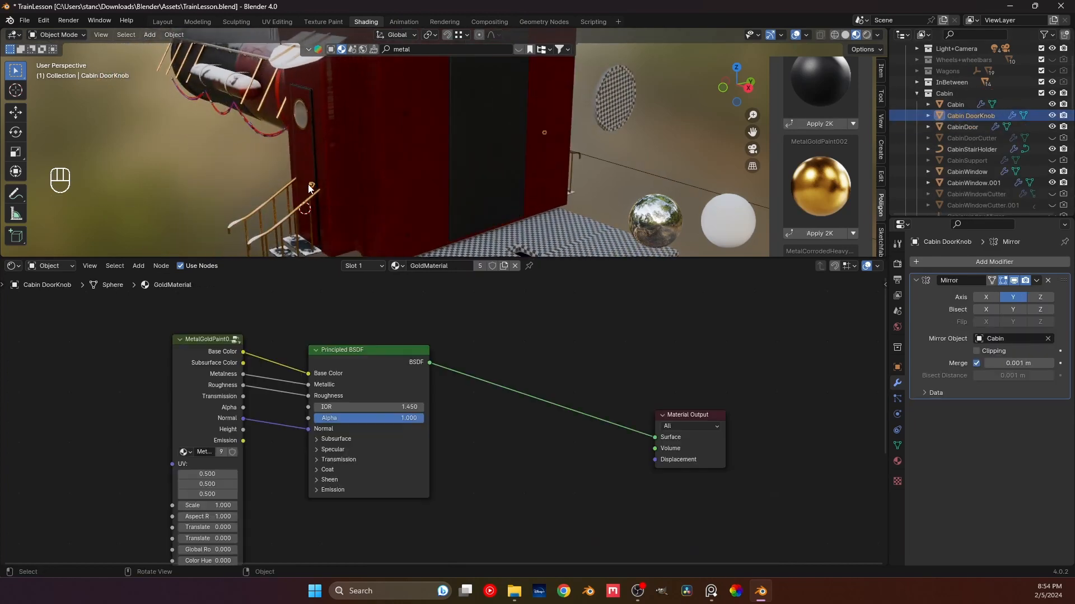
- Make a linked duplicate of the cabin door knob and offset it about 0.37 m along the X axis
mouse_move(458, 184)
middle_down()
mouse_move(302, 172)
mouse_move(482, 187)
mouse_move(459, 187)
middle_up()
key(alt+d)
key(x)
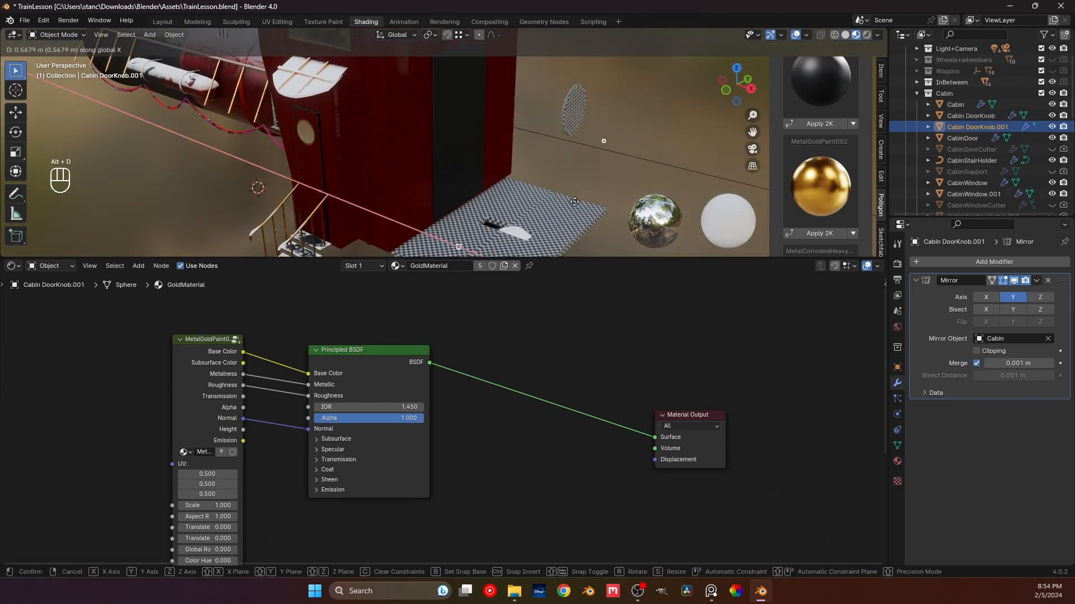
click(552, 197)
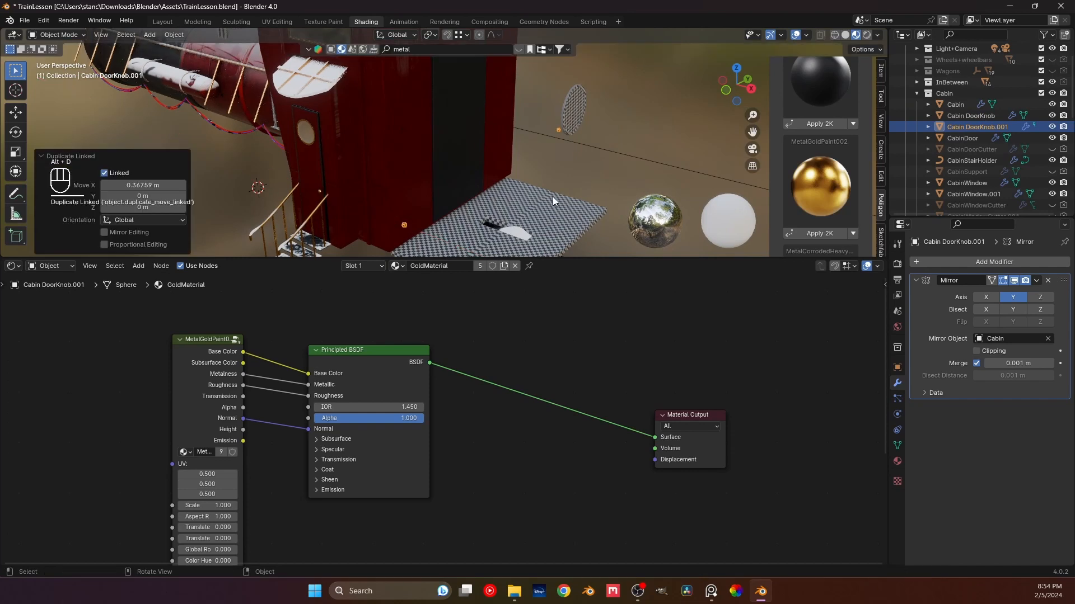
- Remove the Mirror modifier from the duplicated knob and move it about 0.58 m along Y toward the cabin's back doorway
click(1047, 280)
key(g)
key(y)
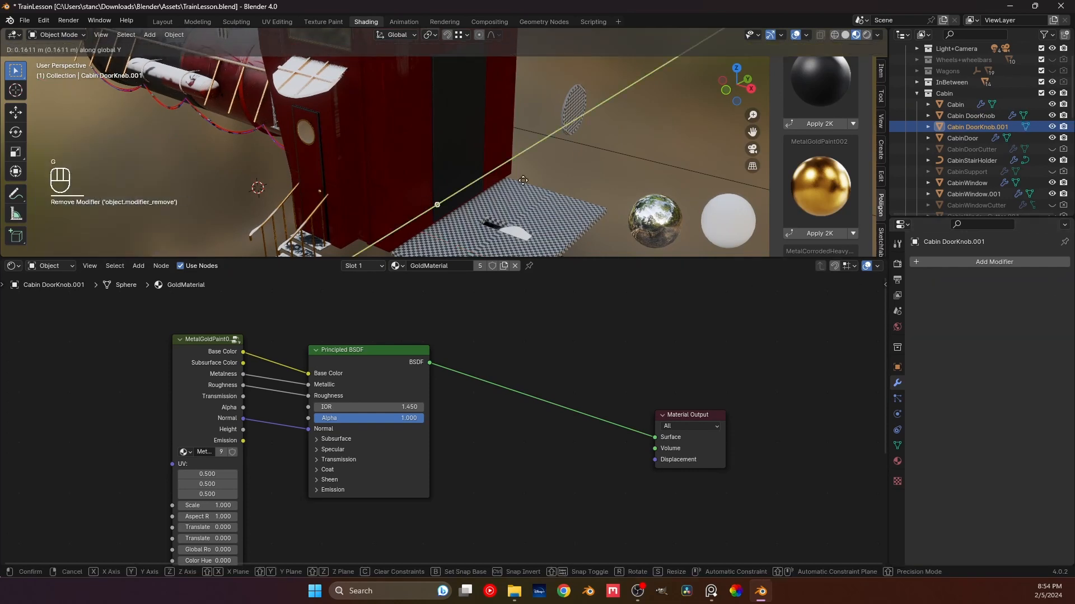
click(541, 163)
- Try rotating the duplicated knob -90° around the Z axis, and undo that rotation
key(r)
key(z)
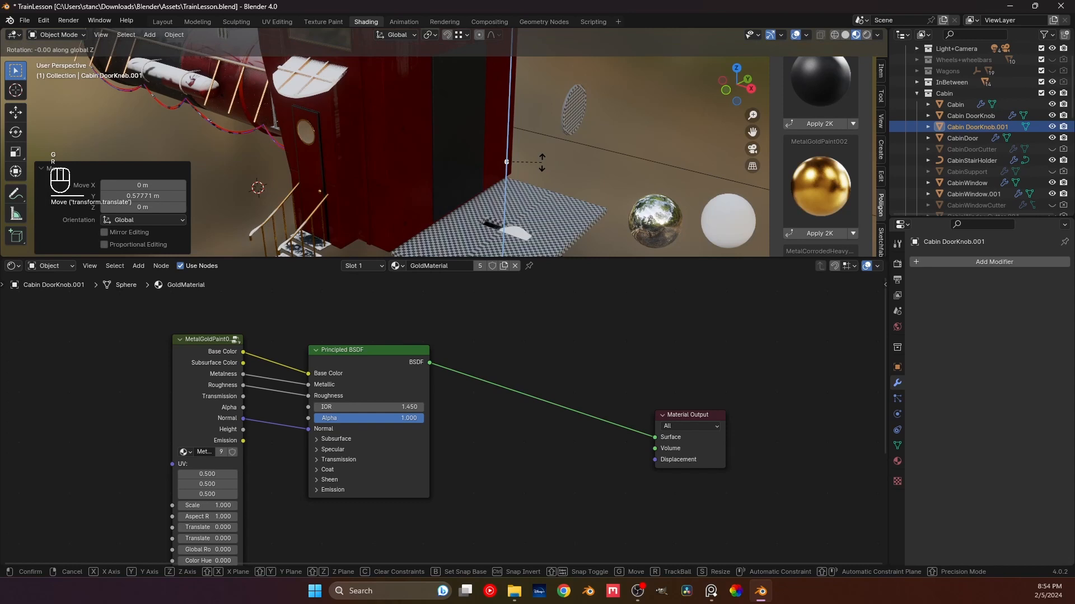
text(-90)
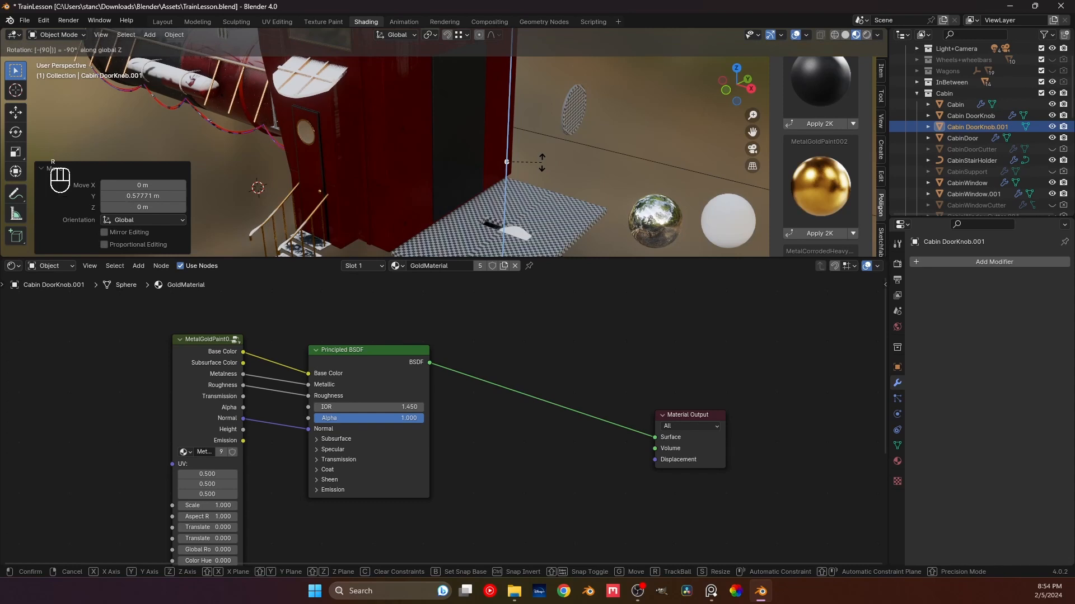
click(542, 163)
scroll(515, 177, up, 4)
shift+middle_drag(521, 204, 482, 199)
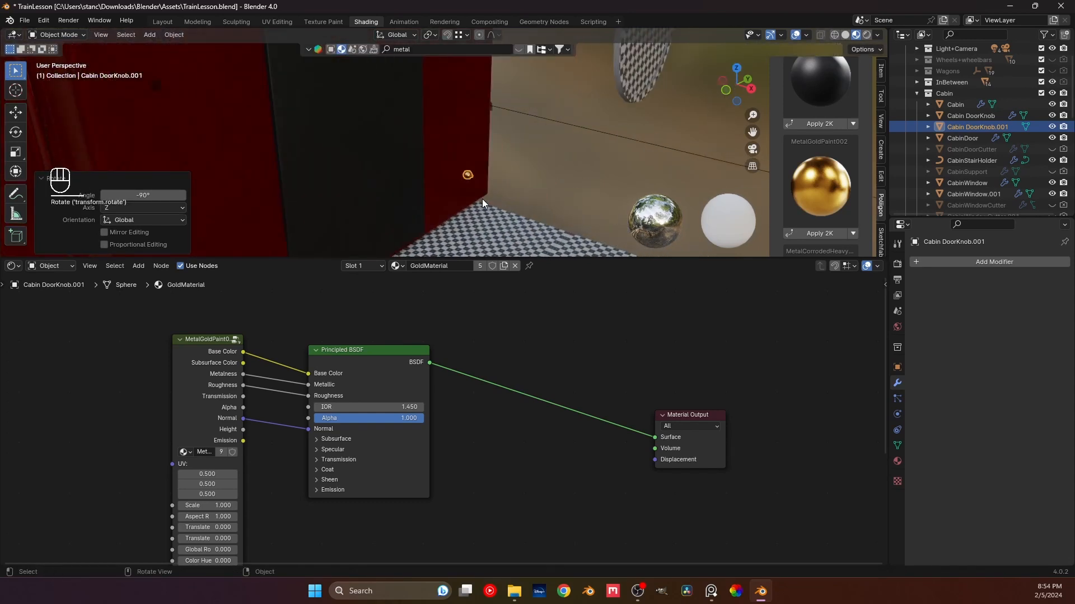
key(ctrl+z)
- Rotate the duplicated door knob 90° around the Z axis
text(r)
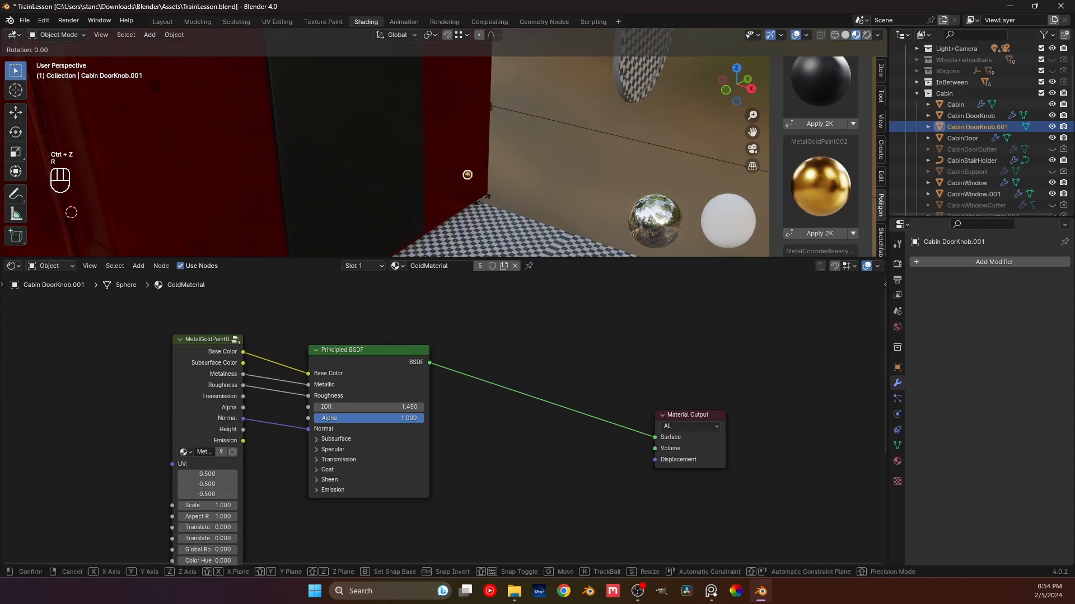
text(z90)
click(482, 200)
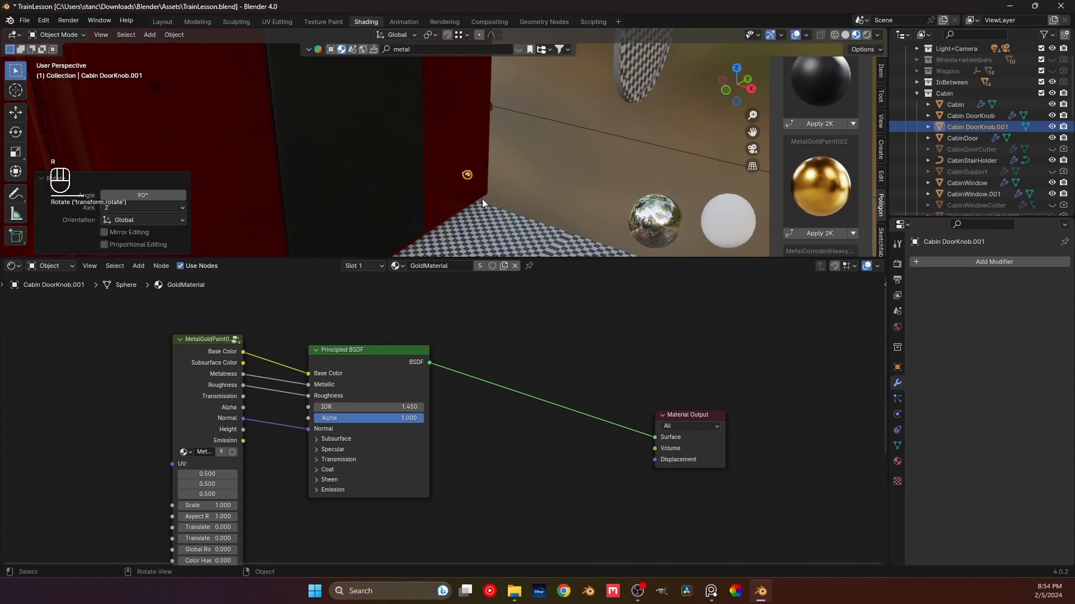
- Move the duplicated knob about -0.15 m along X onto the dark back door
middle_drag(482, 199, 424, 198)
scroll(426, 199, up, 6)
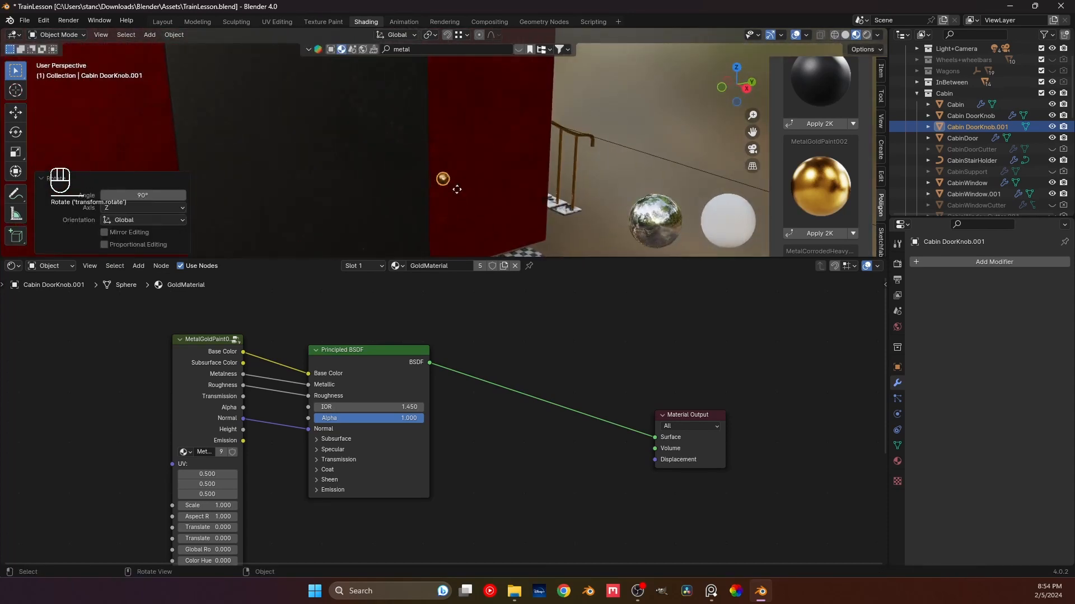
key(g)
key(x)
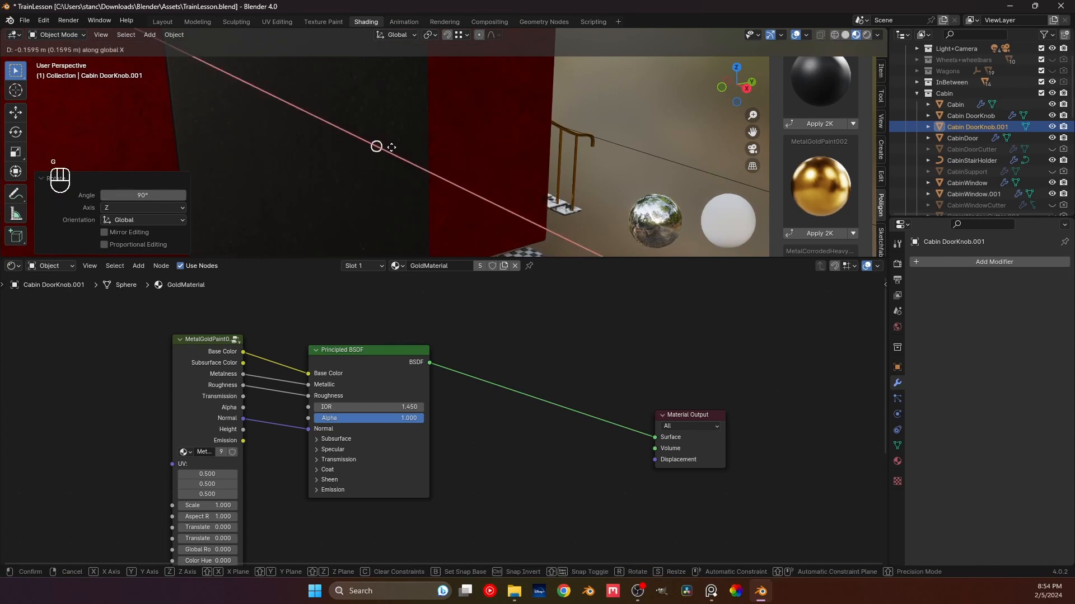
click(394, 153)
key(KP_Decimal)
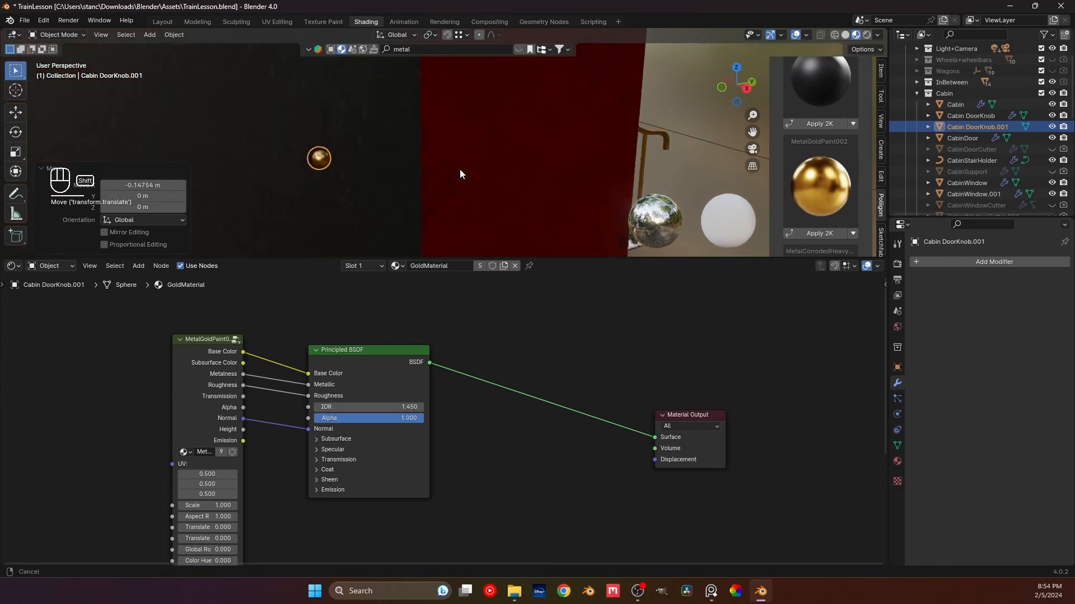
- Fine-tune the knob's position on the back door, moving it about 0.004 m along X and about 0.044 m along Y
middle_drag(471, 177, 498, 153)
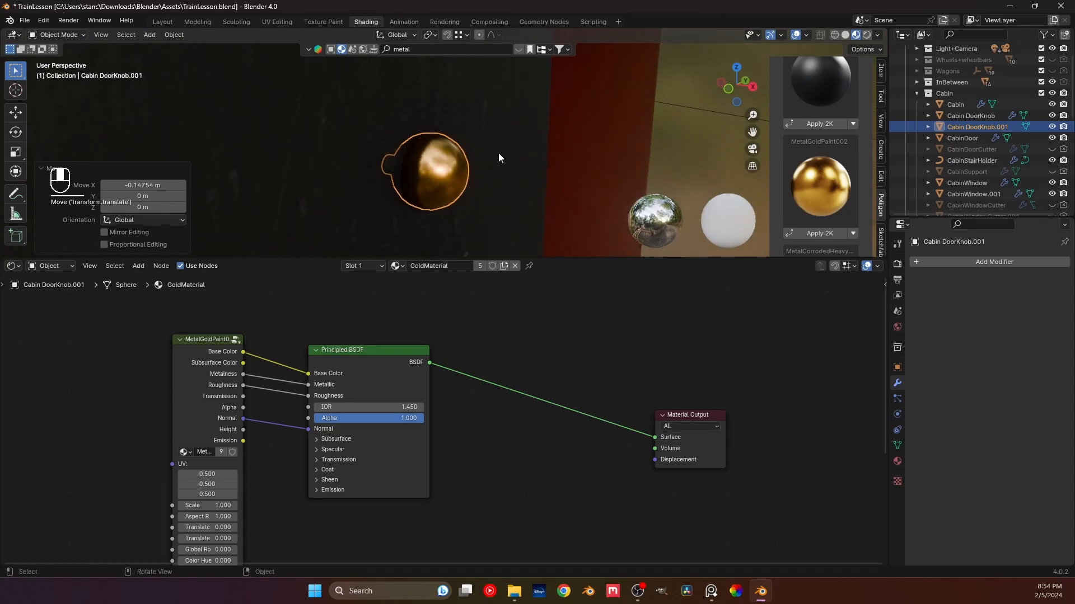
key(g)
key(x)
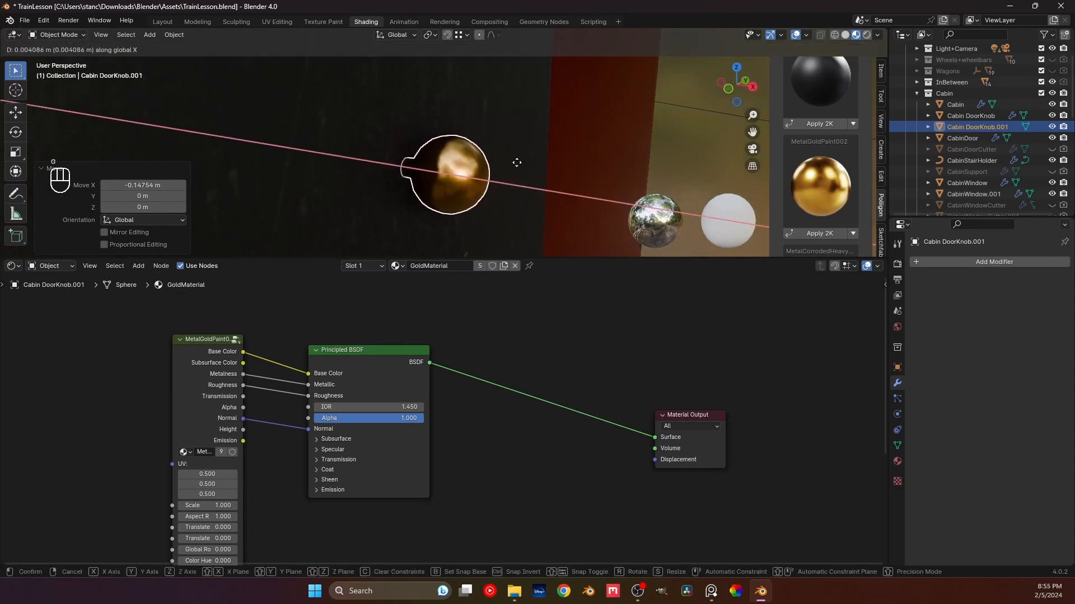
click(515, 167)
key(g)
key(y)
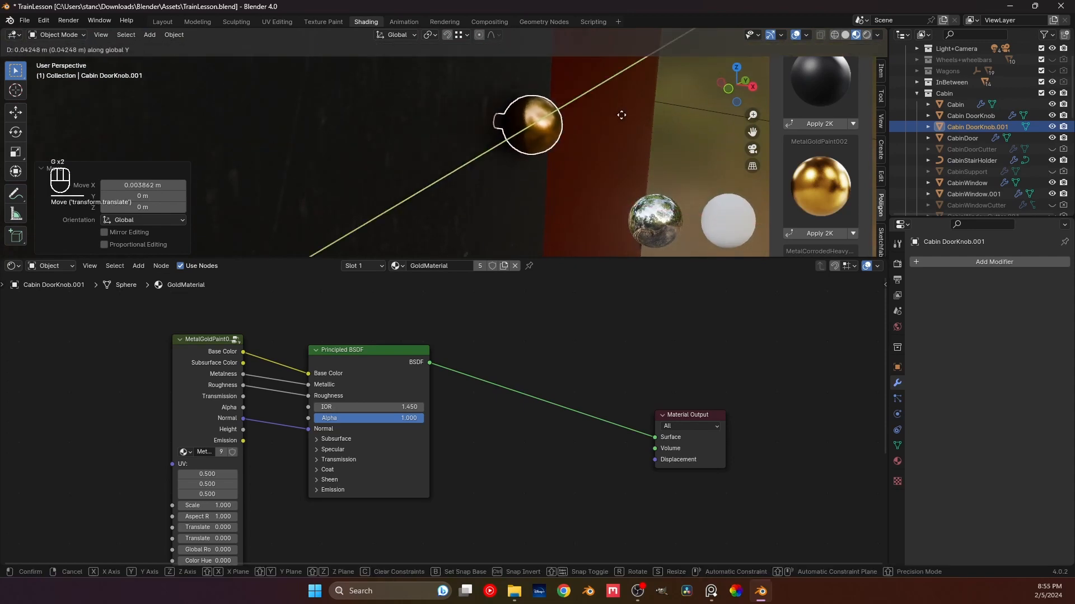
click(516, 119)
scroll(516, 136, down, 8)
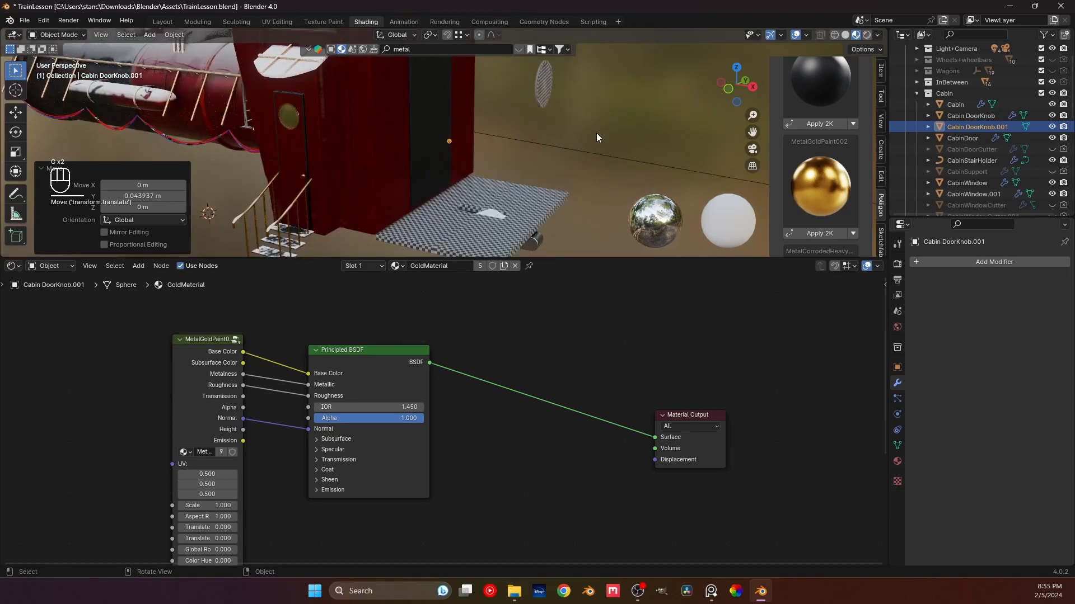
- Deselect the door knob and save the train file
click(523, 136)
middle_drag(524, 137, 428, 190)
key(ctrl+s)
scroll(474, 176, down, 5)
click(477, 213)
scroll(398, 170, up, 4)
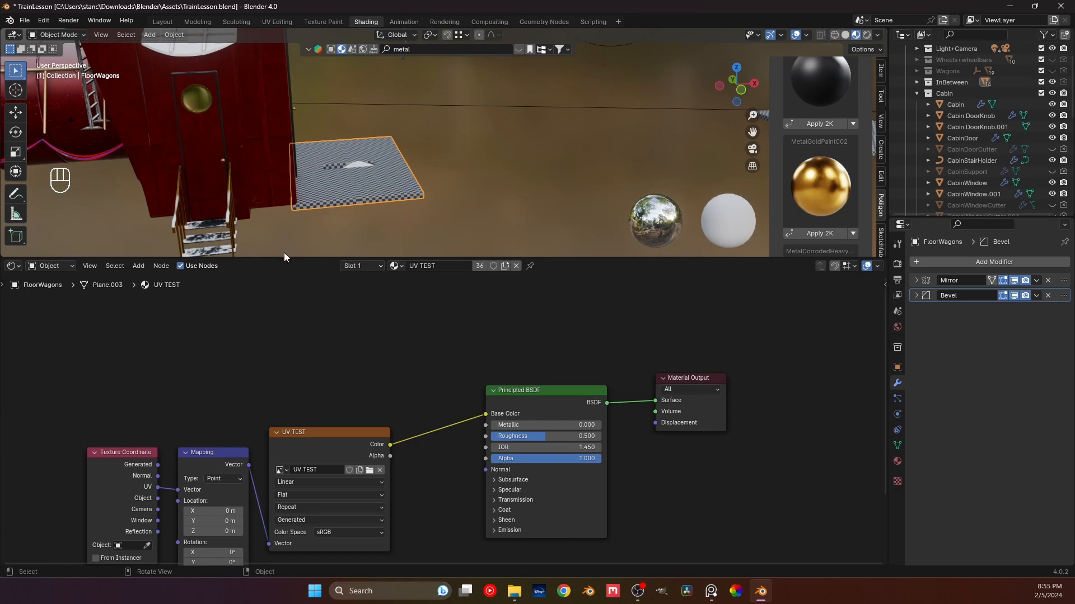
click(395, 266)
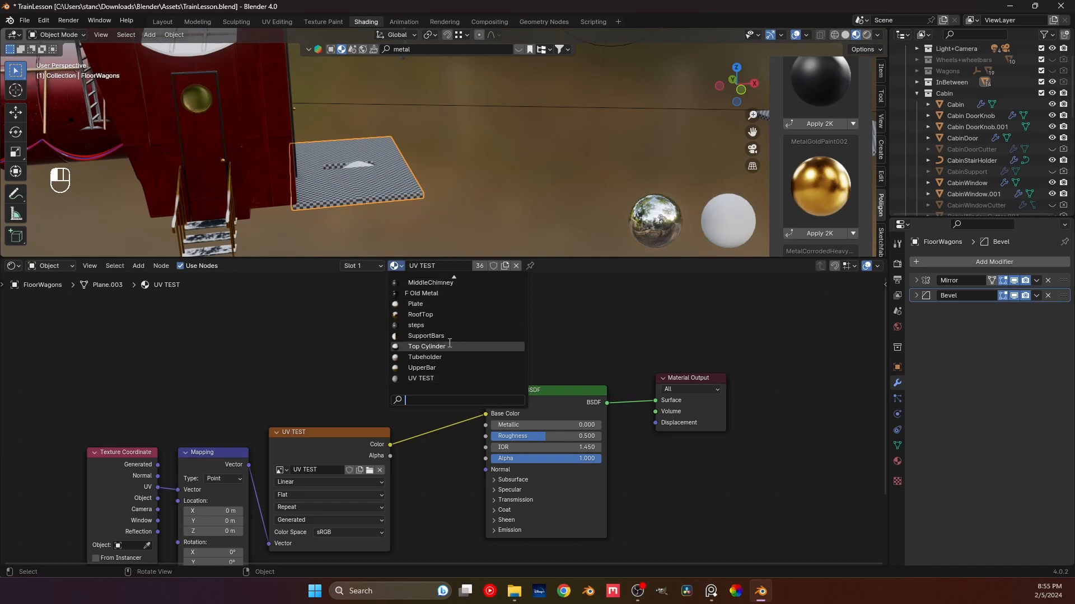
text(s)
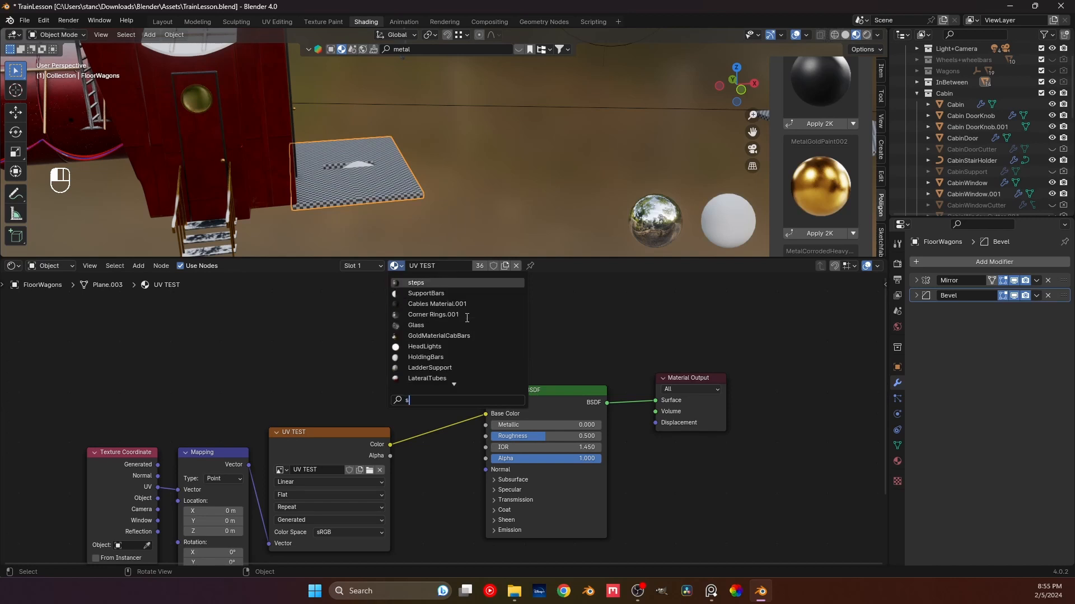
text(sta)
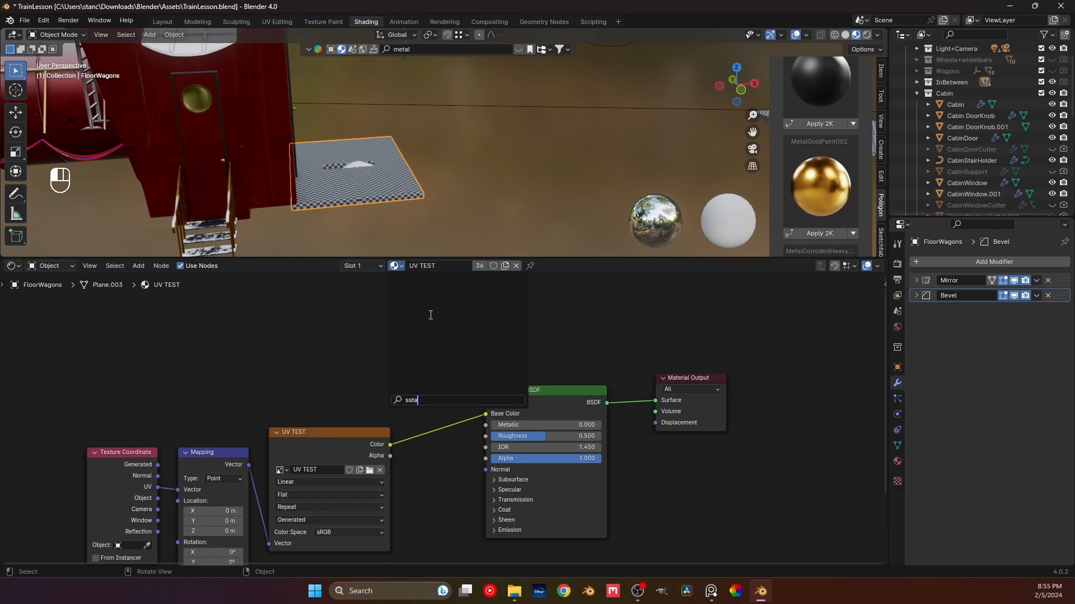
key(BackSpace)
key(BackSpace)
key(BackSpace)
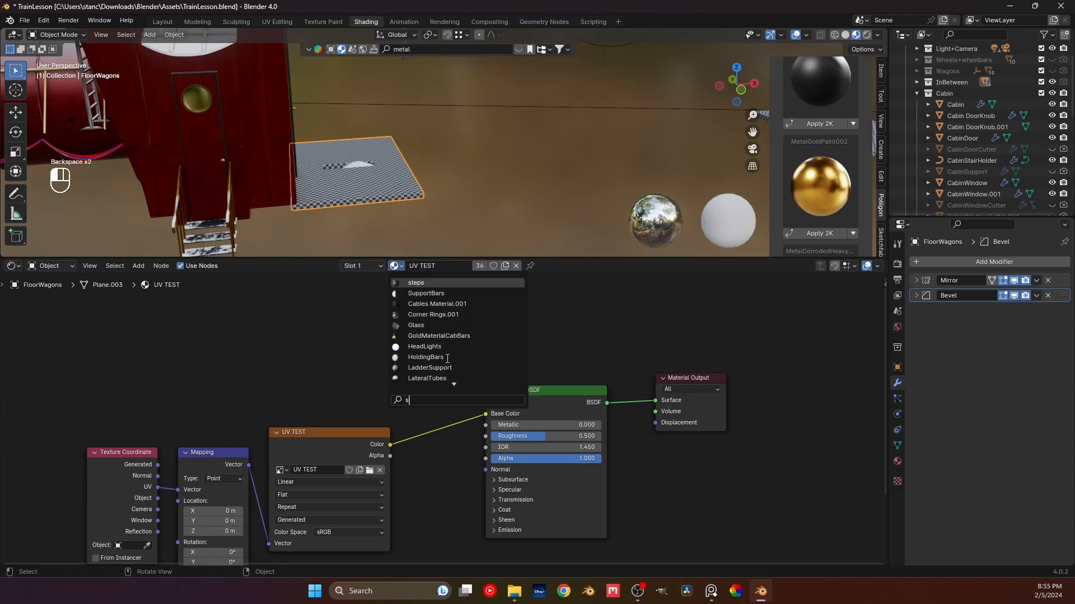
text(ta)
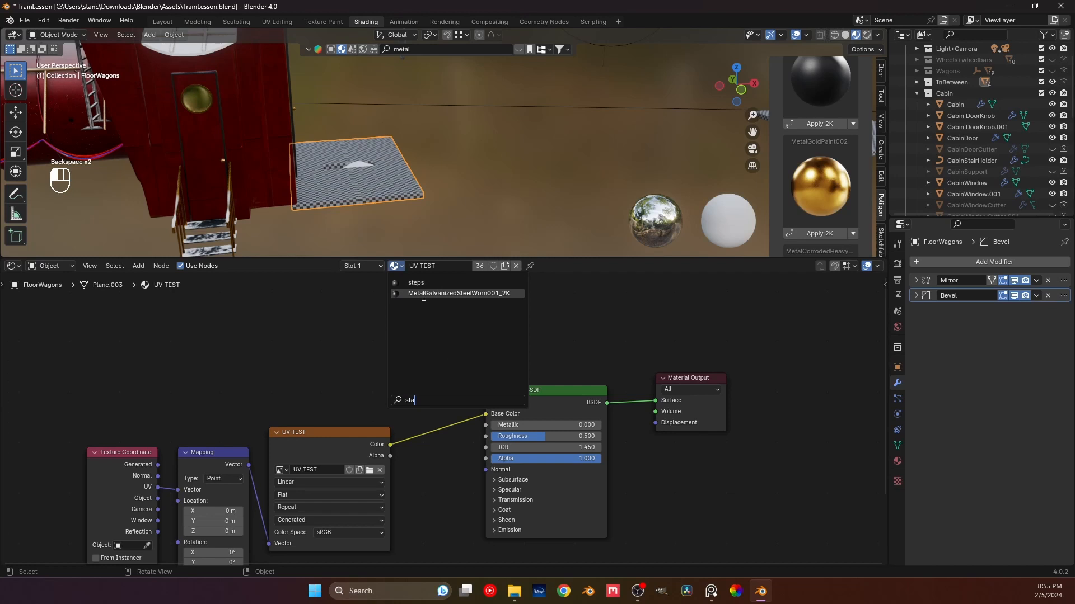
key(BackSpace)
key(BackSpace)
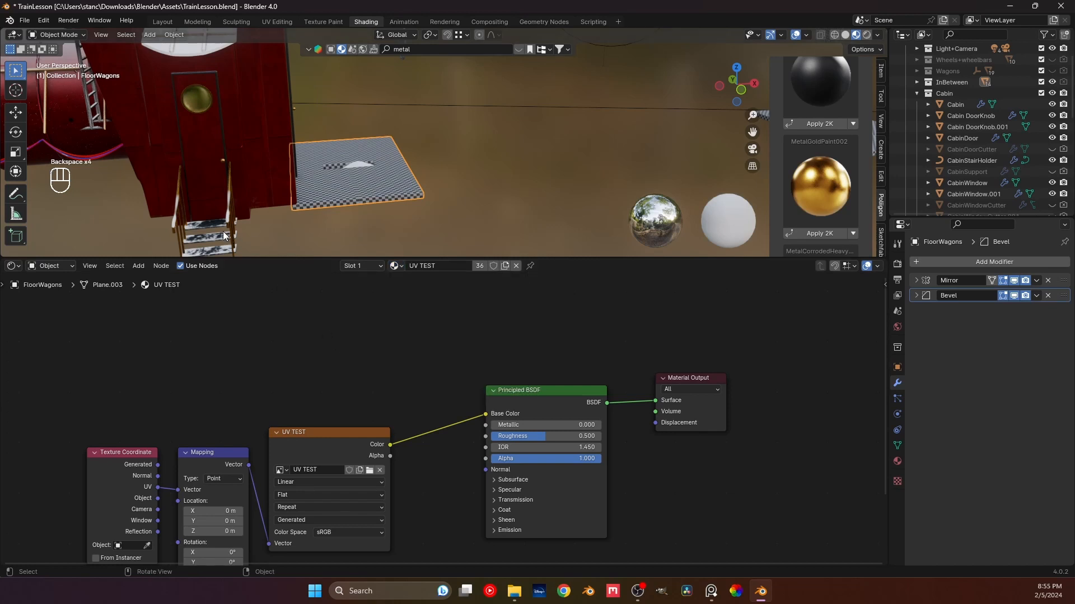
- Check which material the stairs use and assign the same "Metal tread panel rectangle pattern" material to the FloorWagons object
click(215, 227)
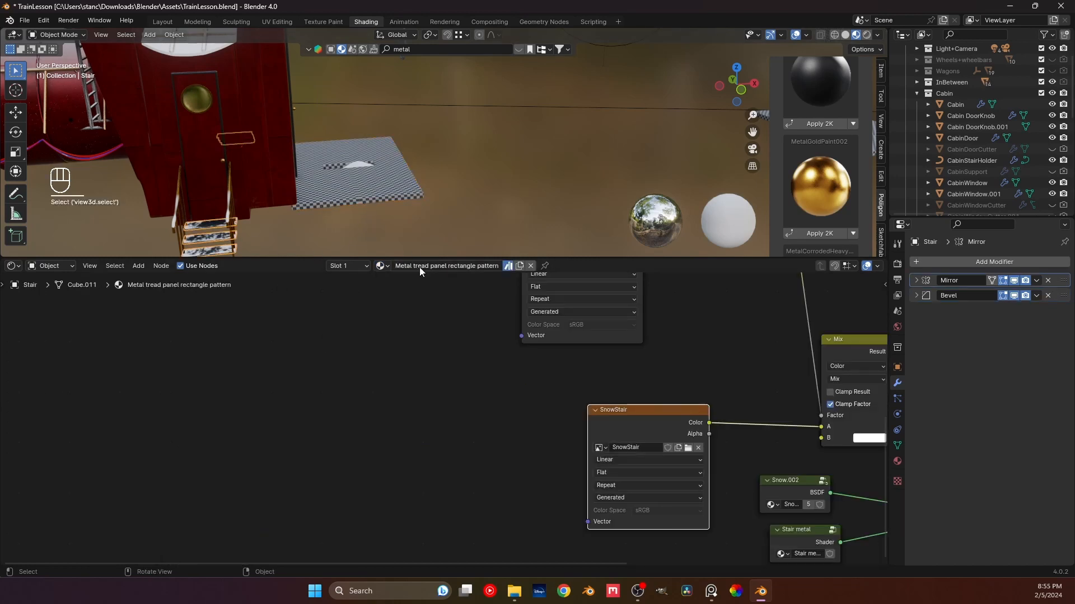
click(385, 198)
click(396, 266)
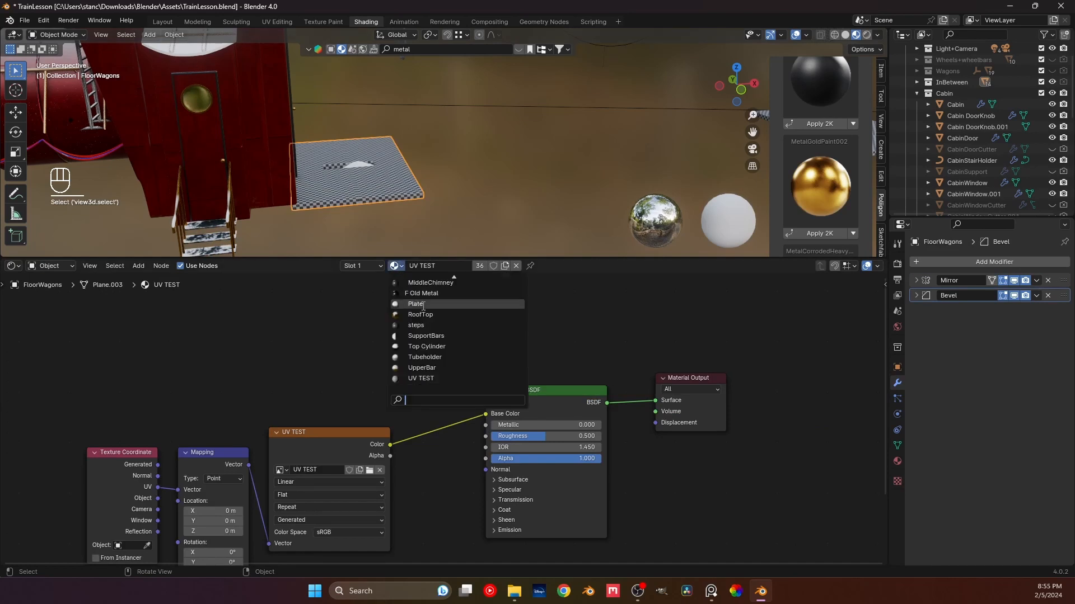
text(meta)
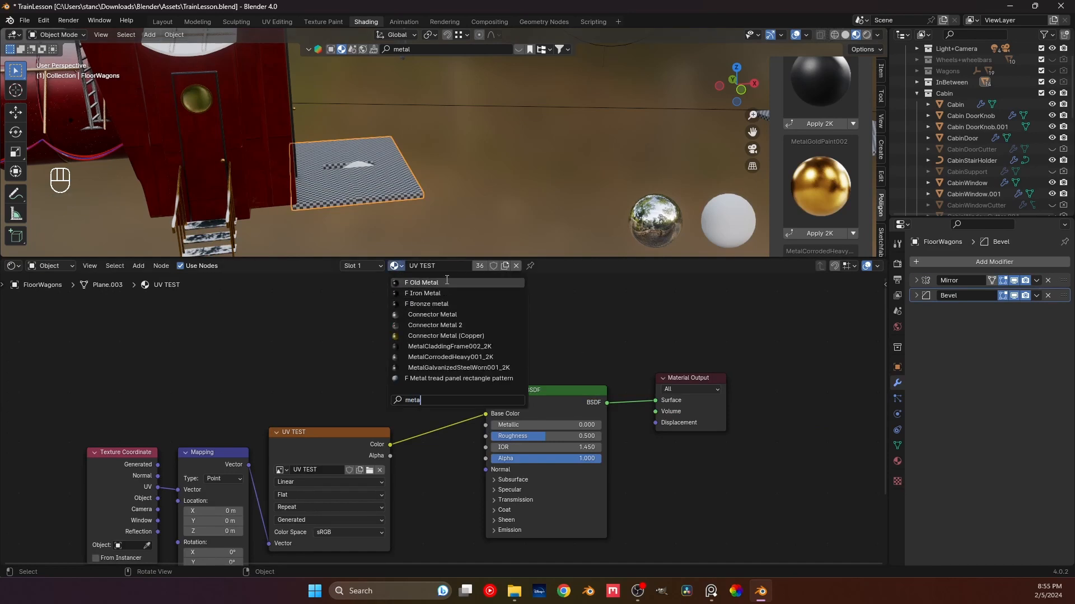
click(451, 376)
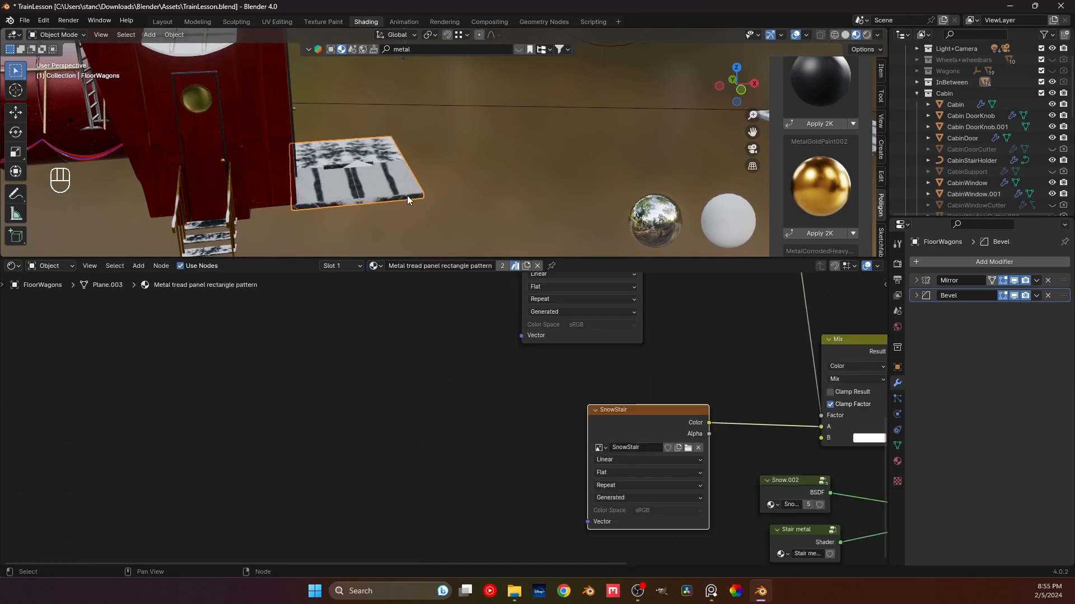
- Make the FloorWagons material an independent copy, separate from the stairs' tread panel material
click(443, 145)
scroll(417, 158, up, 2)
middle_drag(422, 156, 473, 156)
click(402, 184)
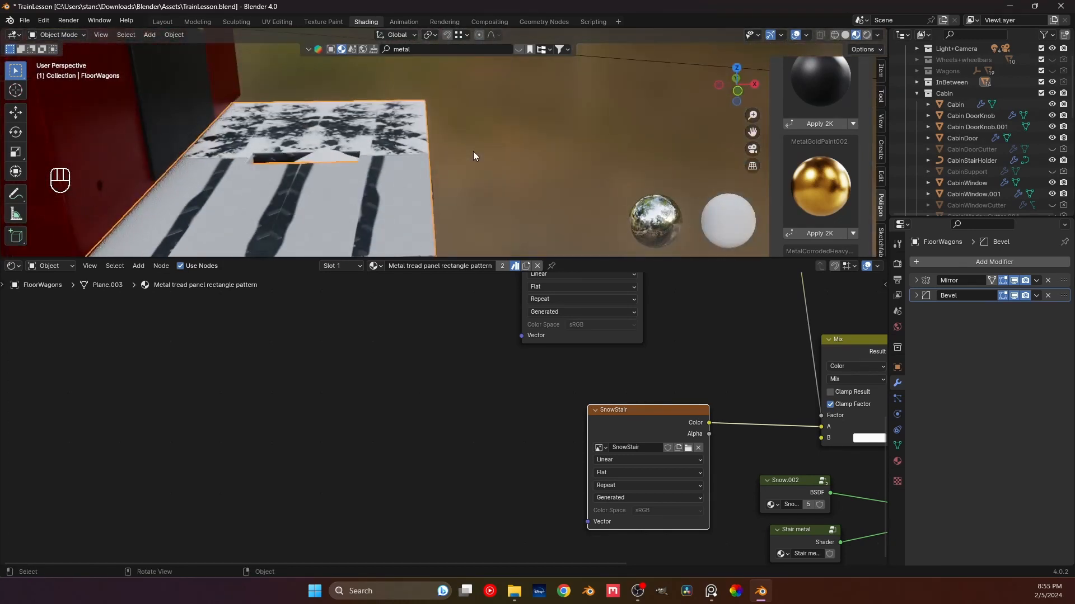
scroll(428, 379, down, 5)
middle_drag(428, 379, 425, 416)
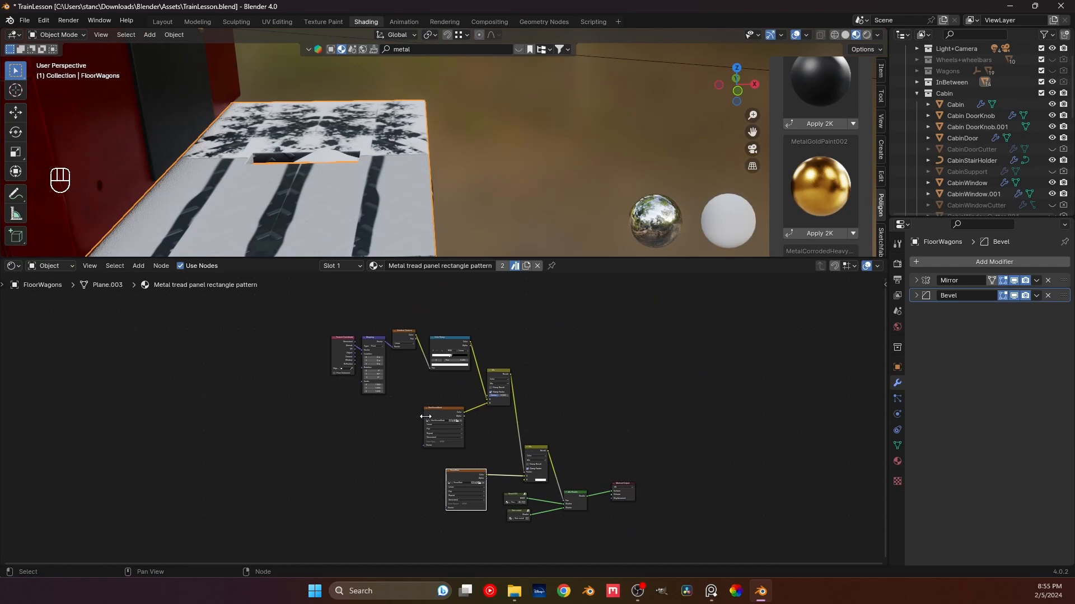
click(505, 267)
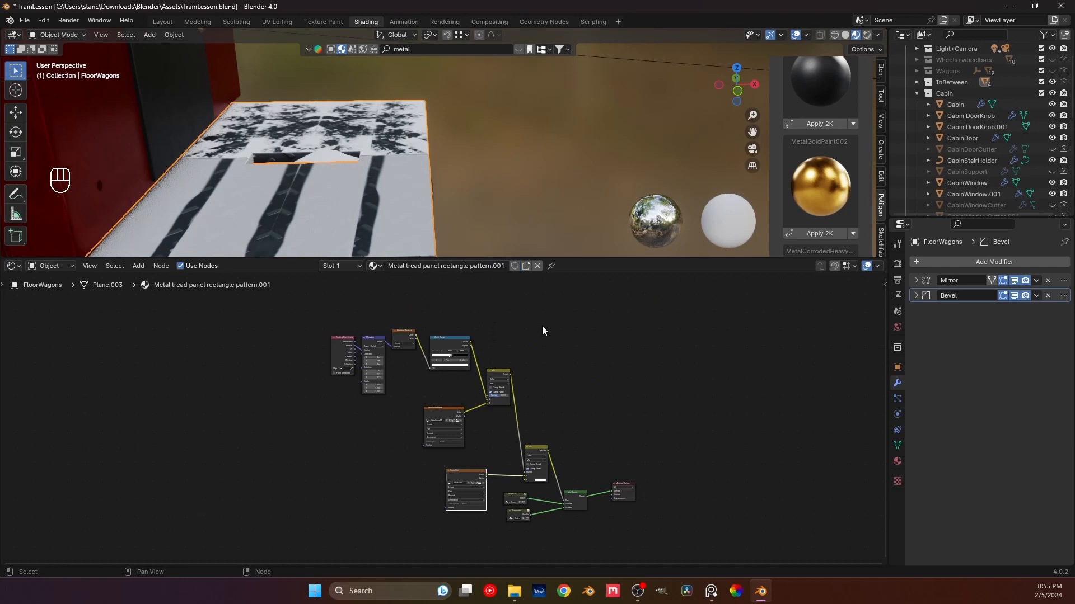
- Delete both image texture nodes, including SnowStair, from the floor material's node tree
click(446, 414)
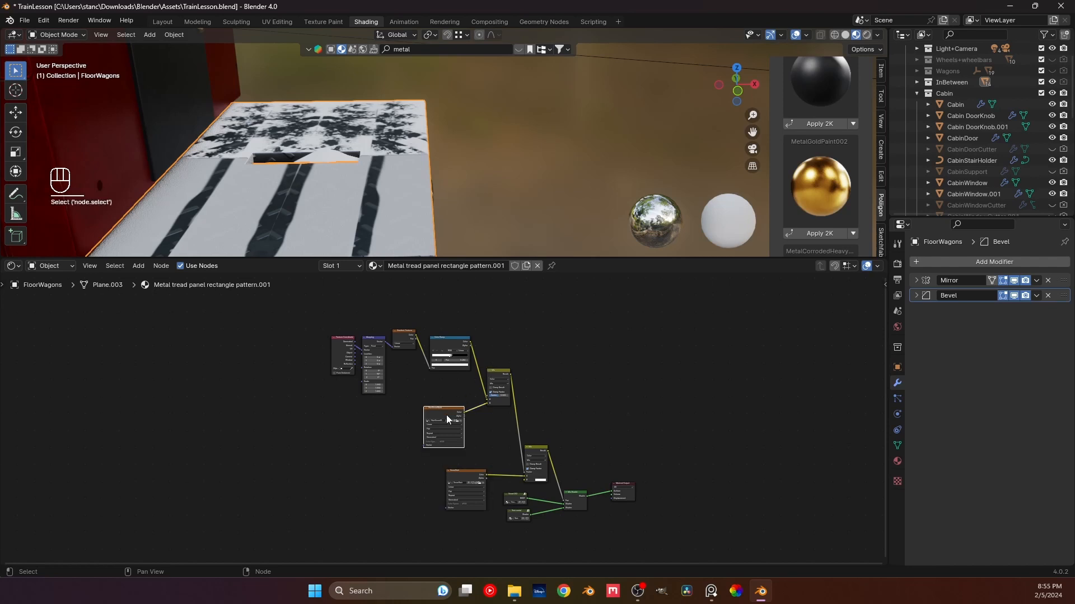
key(x)
click(448, 471)
key(x)
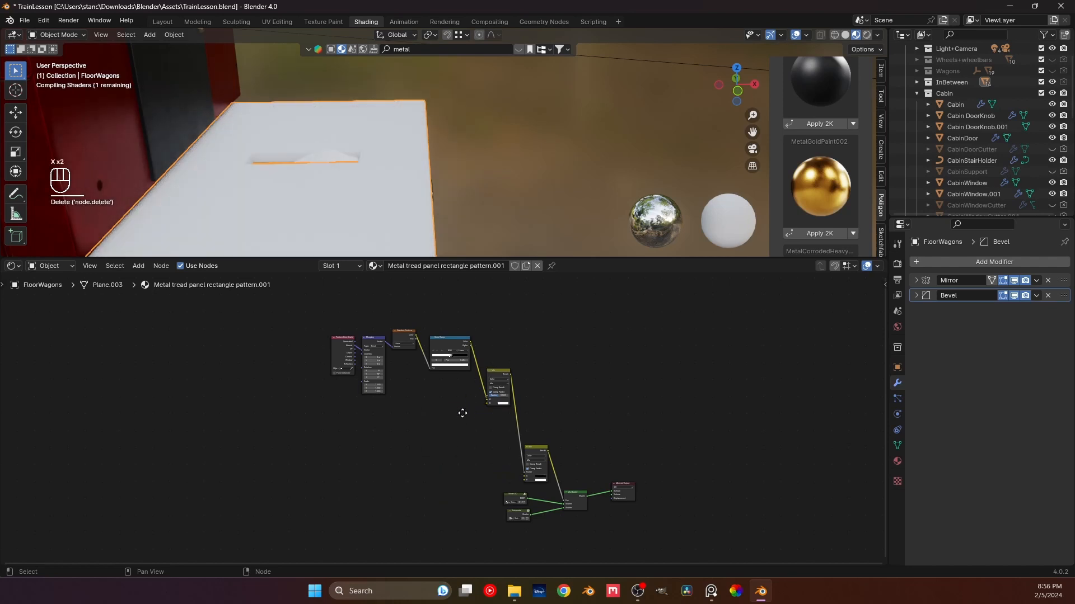
- Delete the lower Mix node that feeds the factor of the snow and stair metal shader blend
shift+scroll(502, 406, down, 2)
drag(499, 394, 361, 300)
click(510, 331)
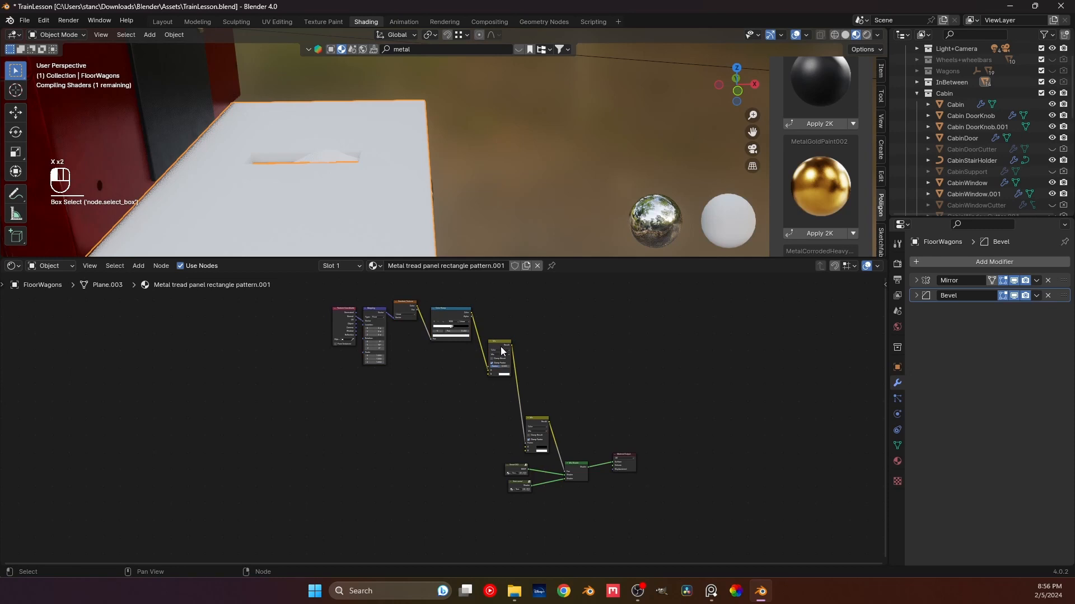
click(502, 351)
middle_drag(530, 361, 502, 311)
scroll(504, 366, up, 2)
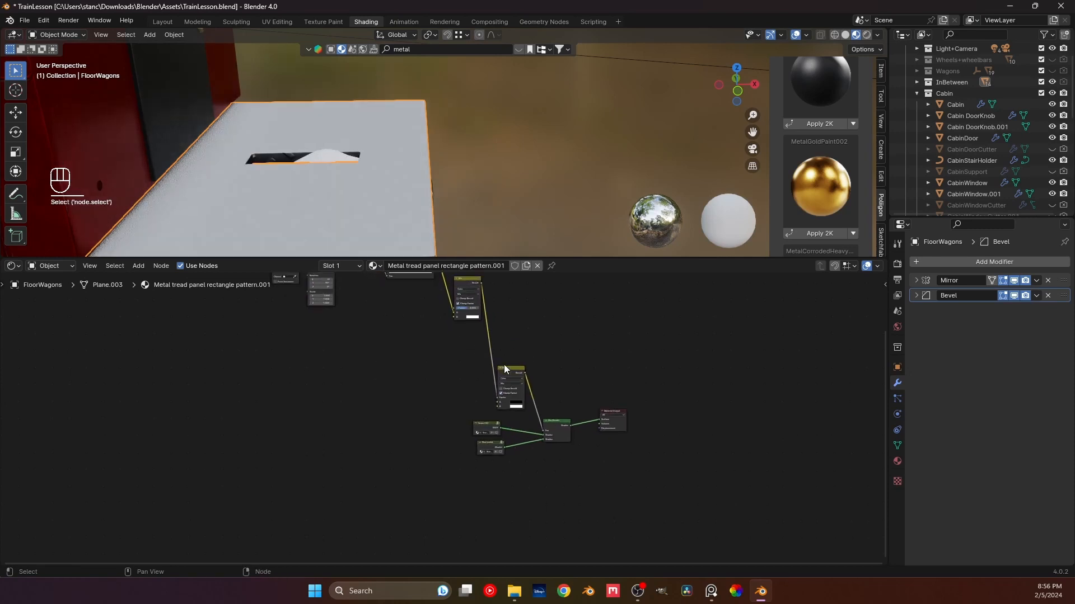
click(514, 371)
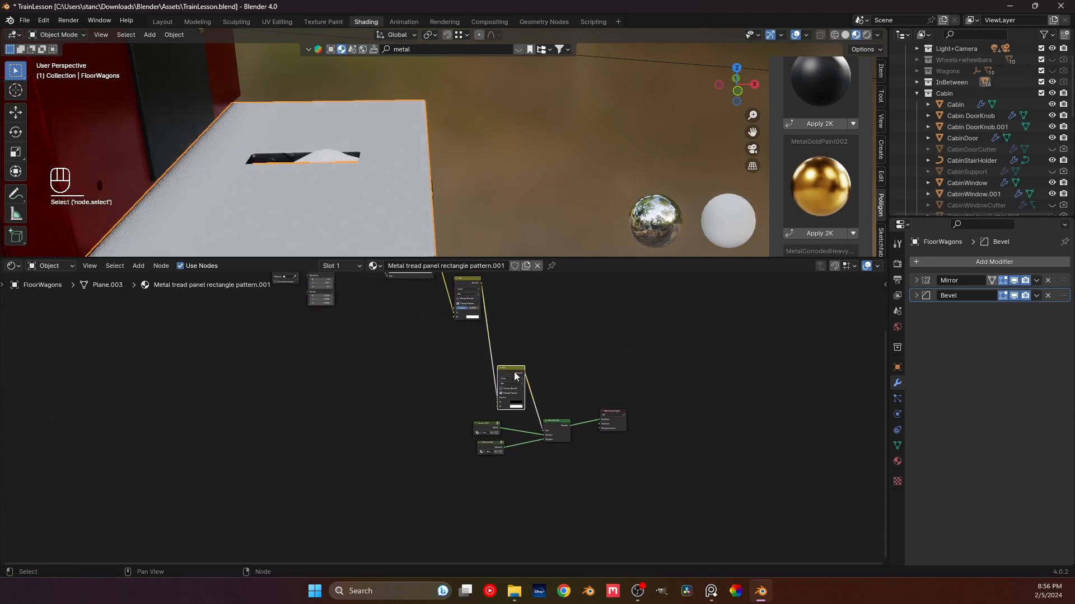
key(x)
- Move the Texture Coordinate, Mapping, Gradient Texture, Color Ramp and Mix nodes down beside the snow and stair metal shaders
middle_drag(491, 342, 519, 364)
drag(529, 377, 320, 276)
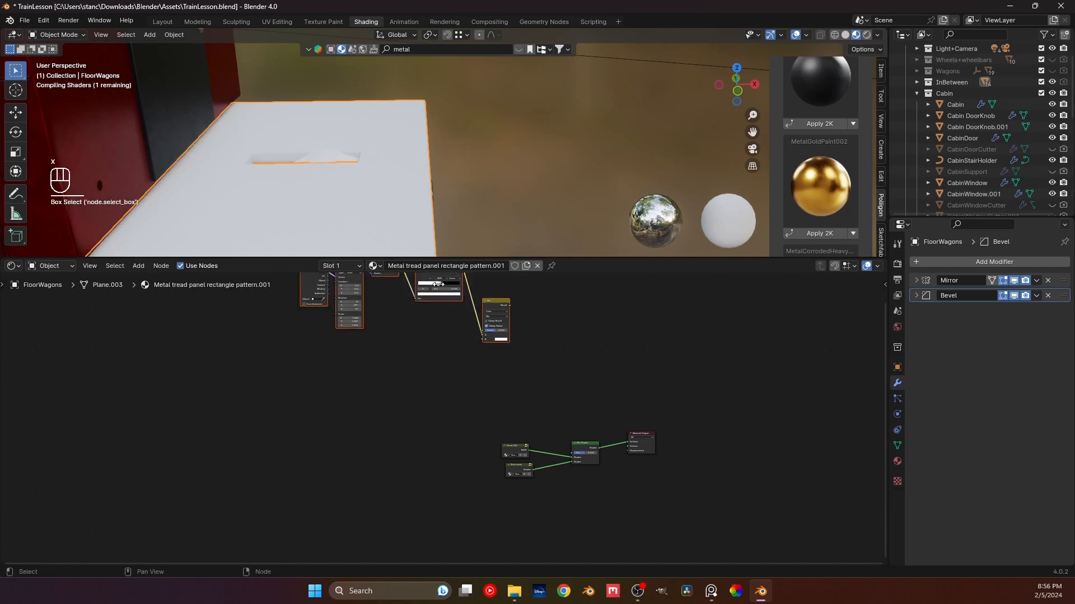
drag(439, 282, 453, 350)
middle_drag(454, 350, 456, 362)
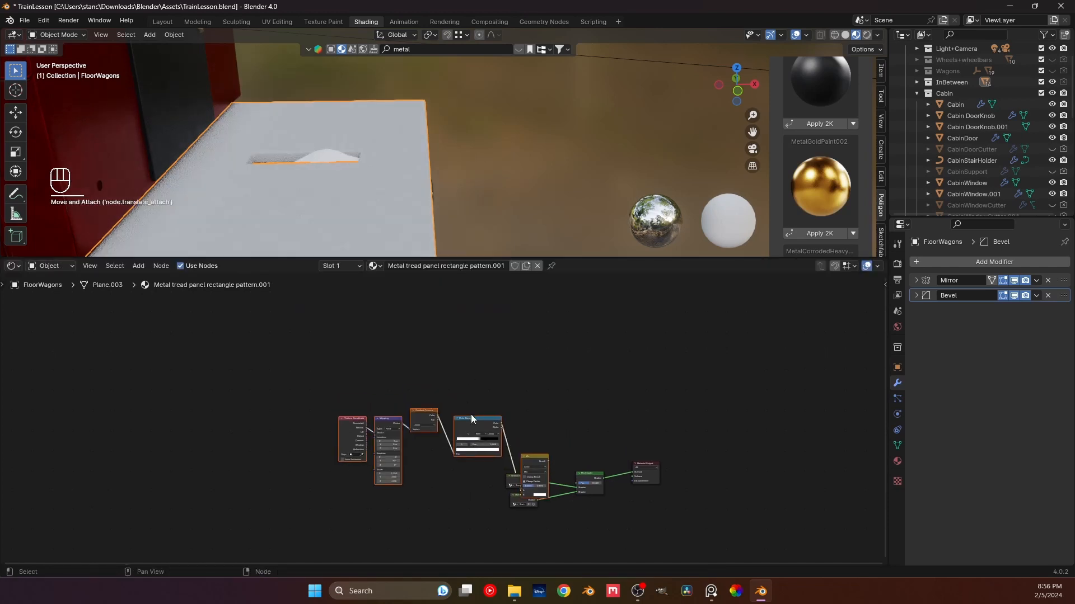
middle_drag(544, 452, 497, 371)
drag(497, 371, 504, 335)
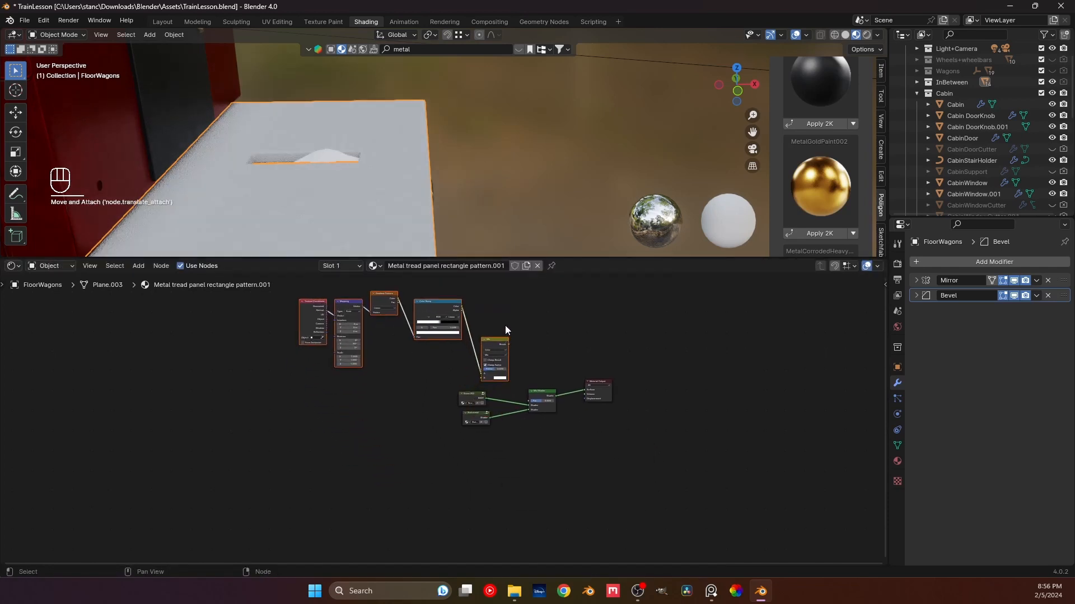
drag(444, 302, 443, 345)
scroll(442, 413, up, 4)
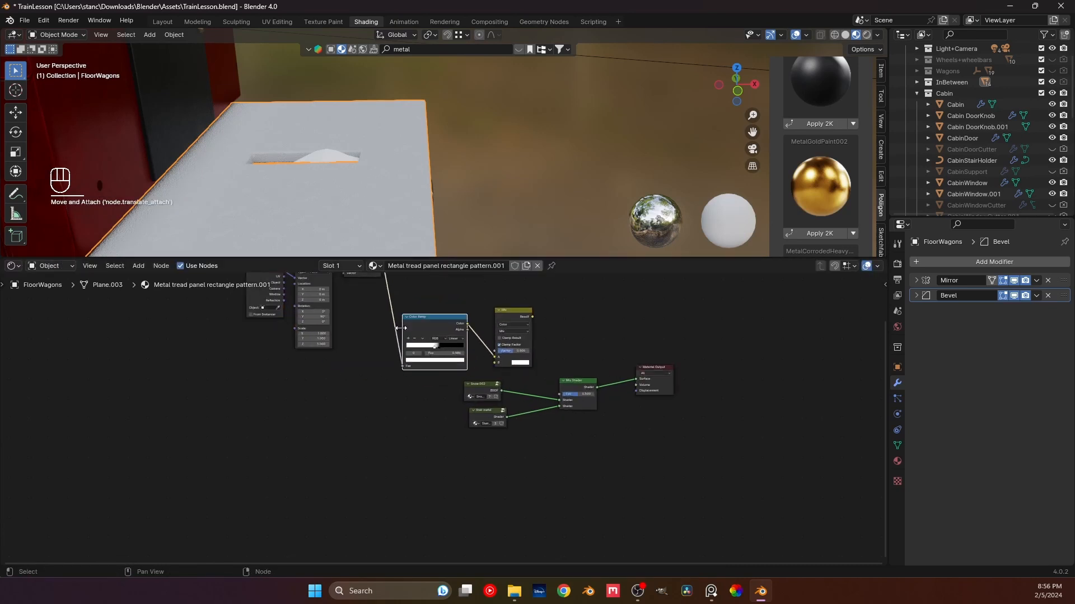
middle_drag(379, 329, 377, 372)
drag(376, 367, 352, 370)
drag(265, 313, 255, 394)
- Preview the Mix node's result on the floor and feed the Mapping node's Vector from the Generated coordinates
scroll(397, 396, up, 3)
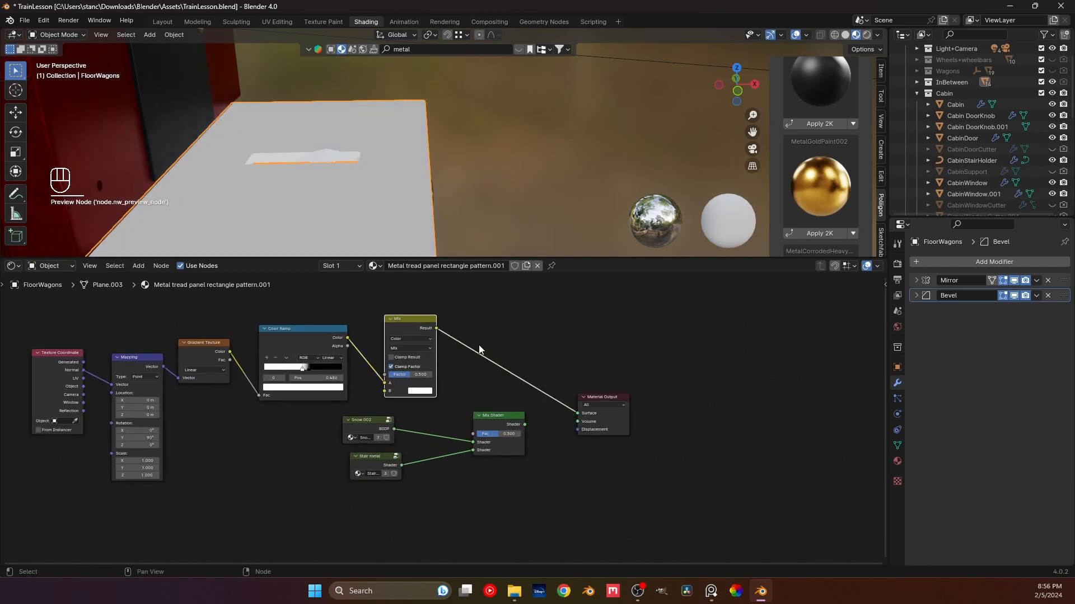
middle_drag(402, 216, 425, 178)
scroll(402, 186, down, 3)
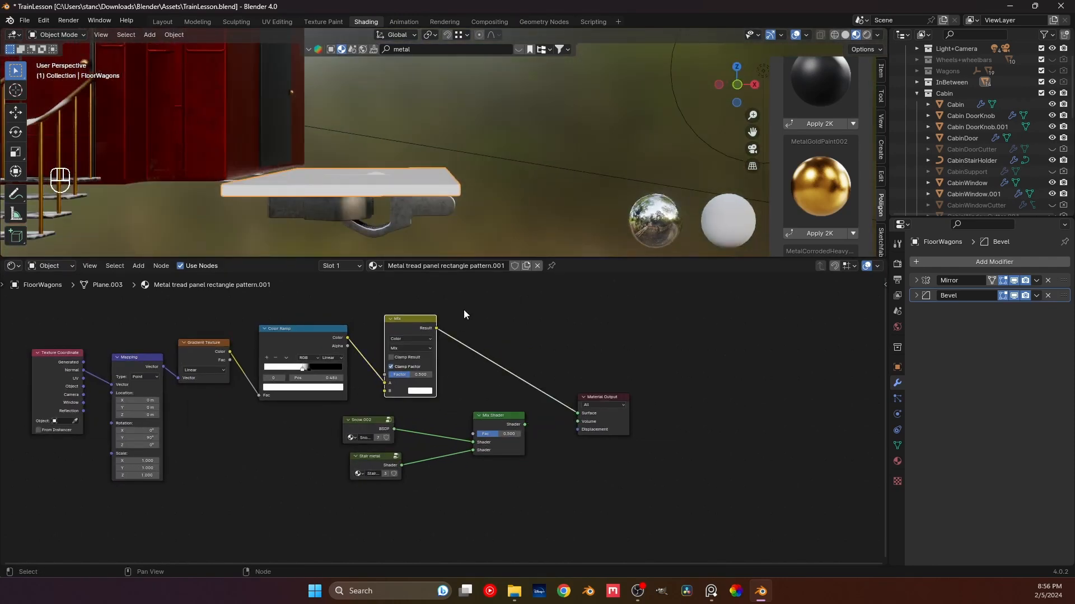
scroll(405, 394, up, 3)
middle_drag(333, 388, 489, 424)
scroll(381, 412, up, 1)
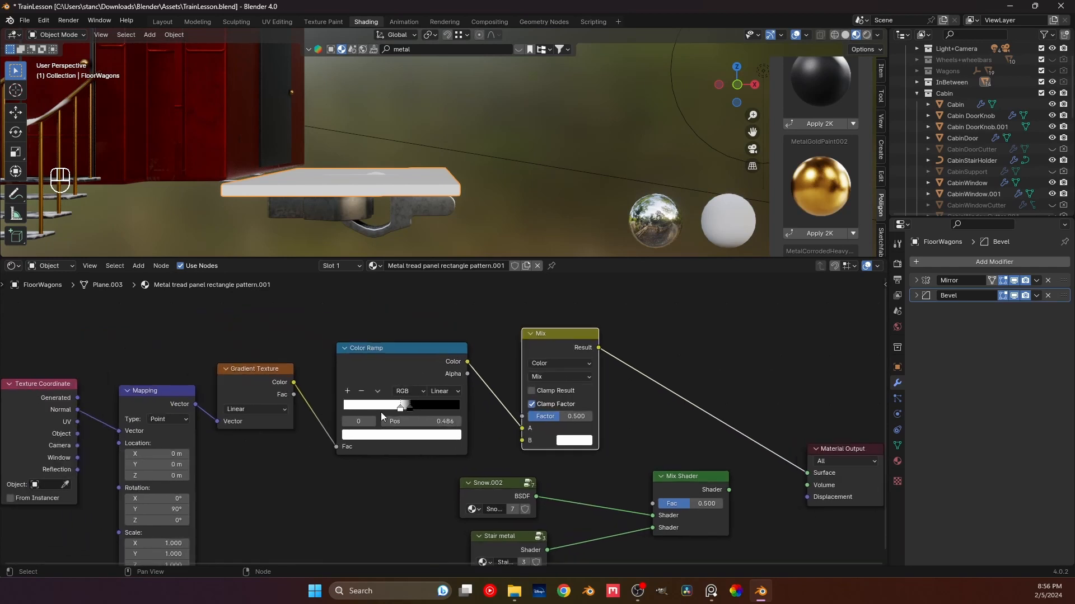
scroll(380, 412, up, 1)
middle_drag(39, 446, 97, 447)
drag(74, 396, 122, 434)
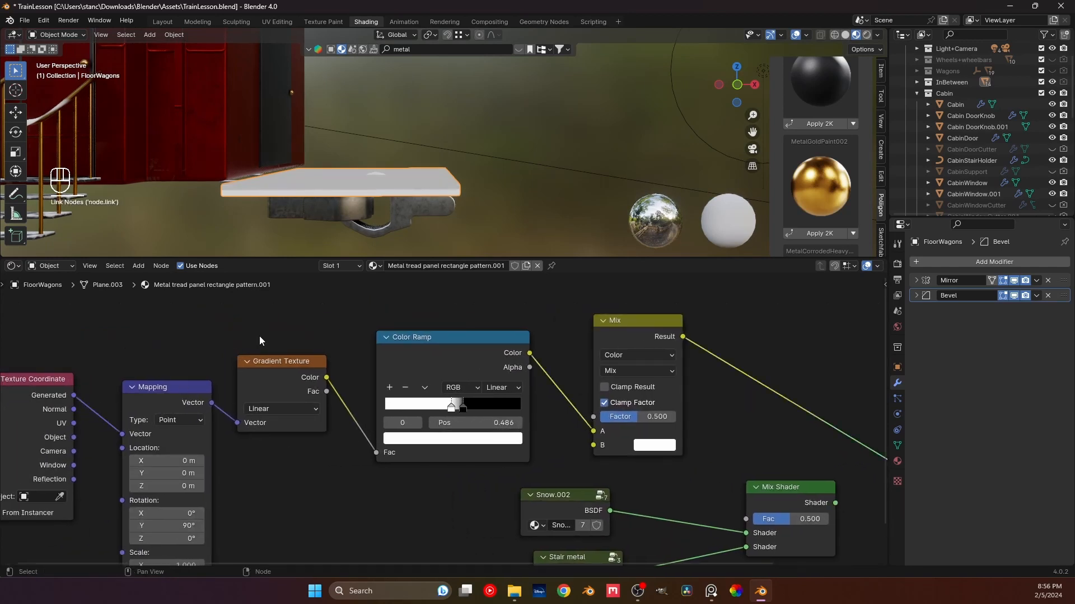
- Move the Color Ramp's white stop to position 0.373 and set the Mix node's B color to black
drag(448, 405, 435, 407)
click(651, 447)
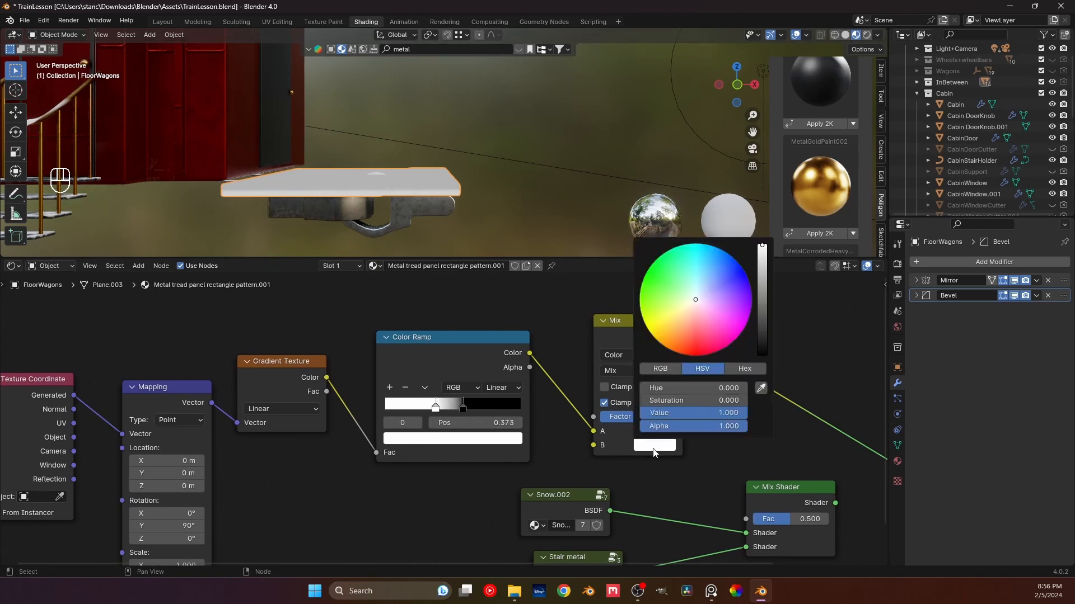
drag(768, 306, 770, 361)
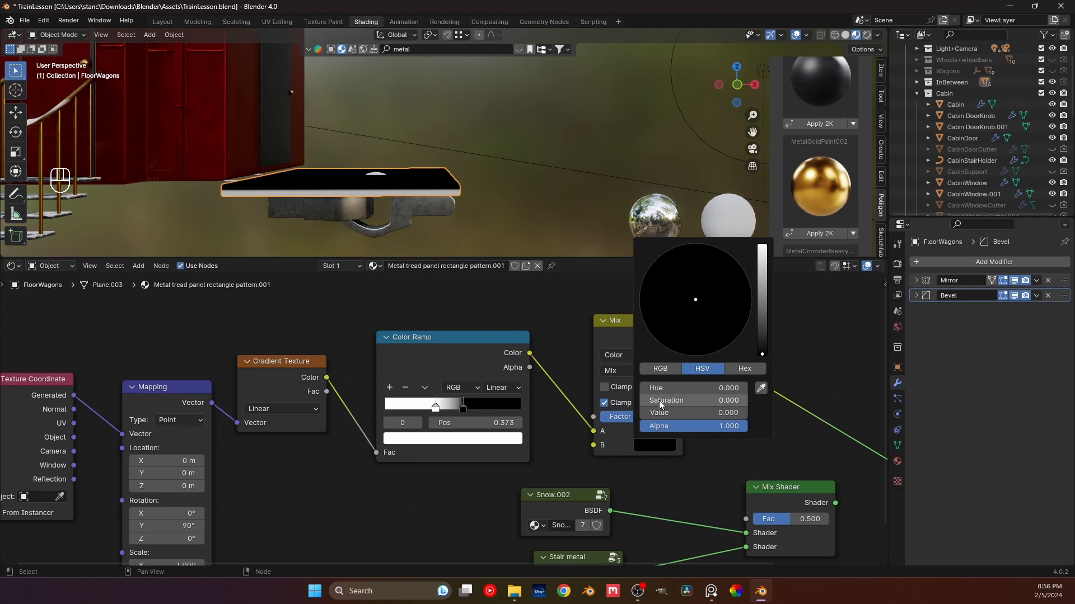
- Move the gradient mask nodes, from Texture Coordinate to Color Ramp, farther away from the Mix node
scroll(470, 451, down, 4)
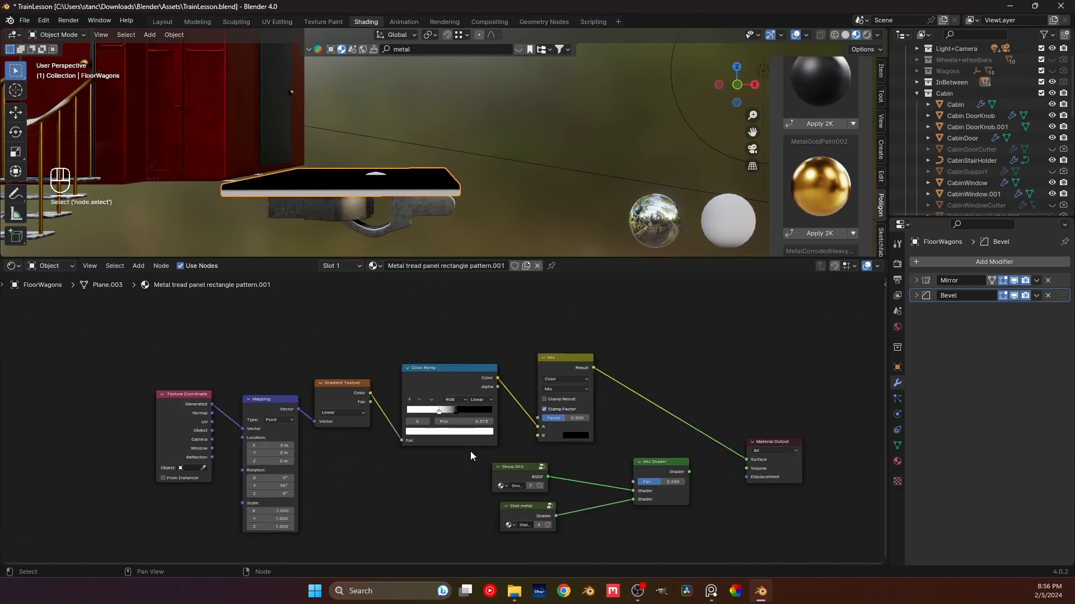
middle_drag(446, 420, 449, 414)
drag(449, 417, 206, 298)
drag(431, 320, 363, 290)
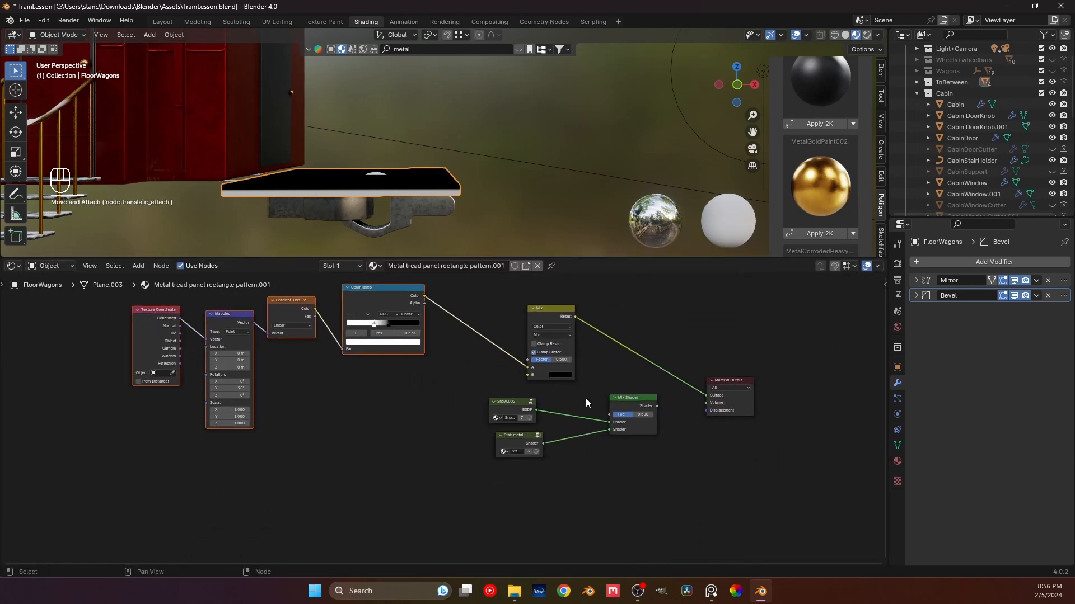
click(585, 398)
- Drive the Mix Shader's Fac with the Mix result, route that shader to the Material Output, and save the file
drag(576, 318, 619, 400)
ctrl+shift+click(619, 400)
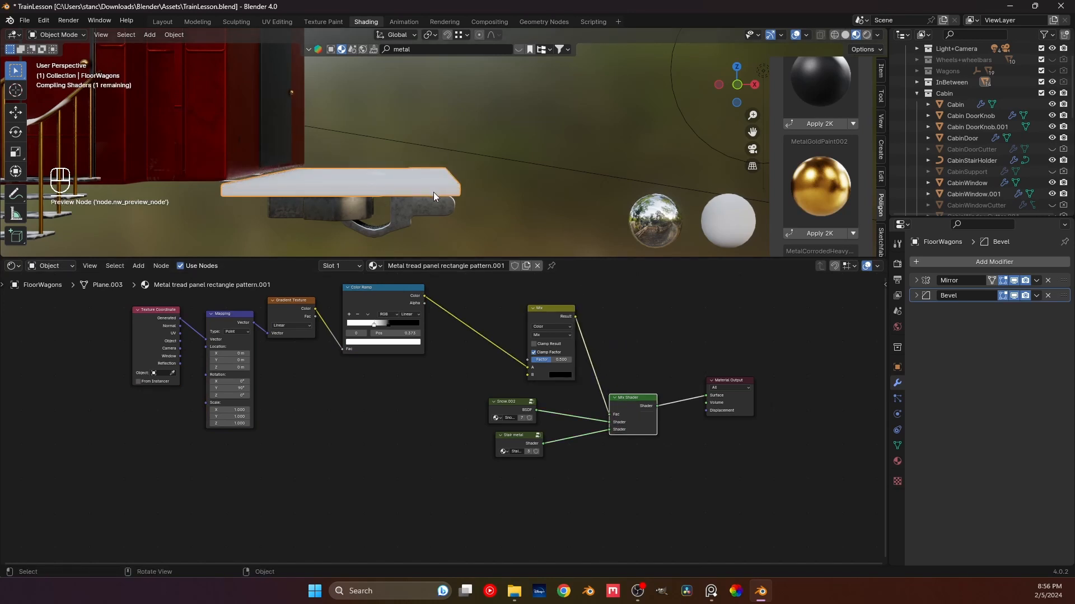
click(492, 110)
key(ctrl+s)
- Set the Mix node's Factor to 0 and check the floor's underside and edges
scroll(447, 217, up, 2)
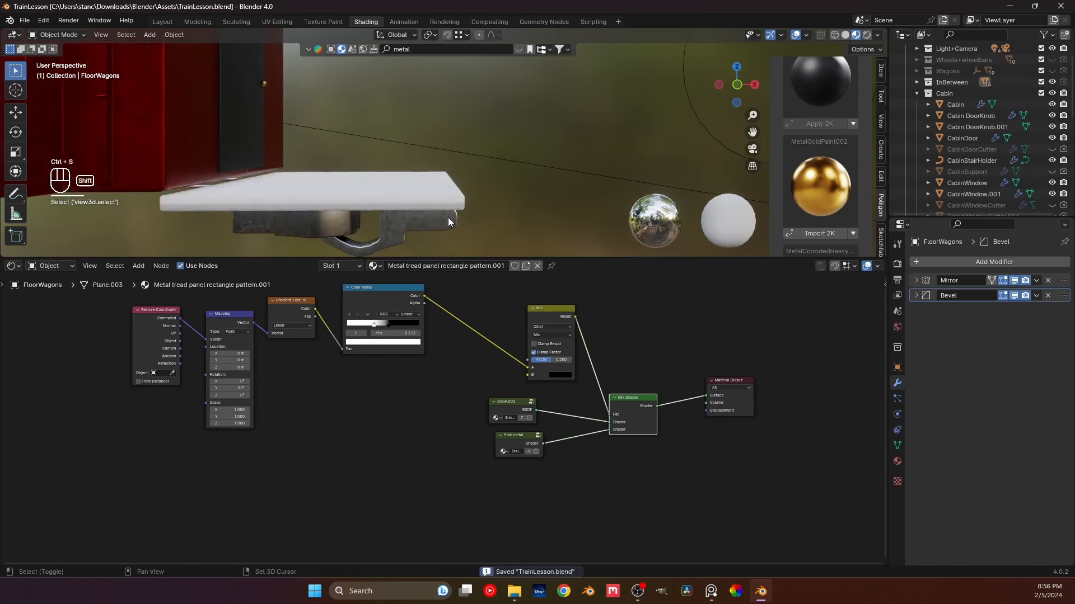
middle_drag(447, 217, 435, 133)
scroll(435, 133, up, 2)
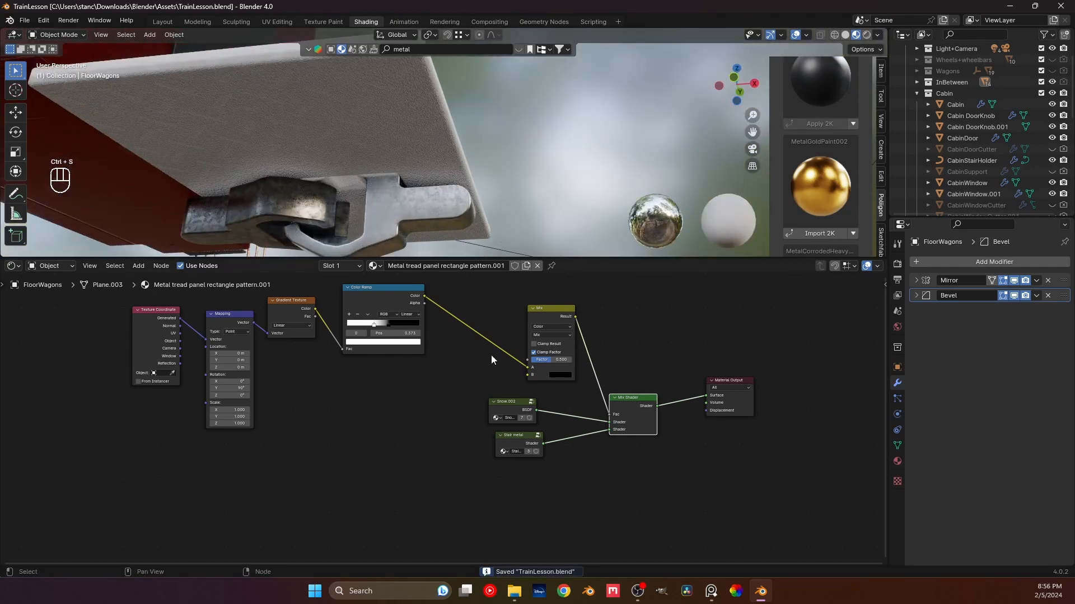
scroll(492, 355, up, 3)
middle_drag(566, 363, 572, 421)
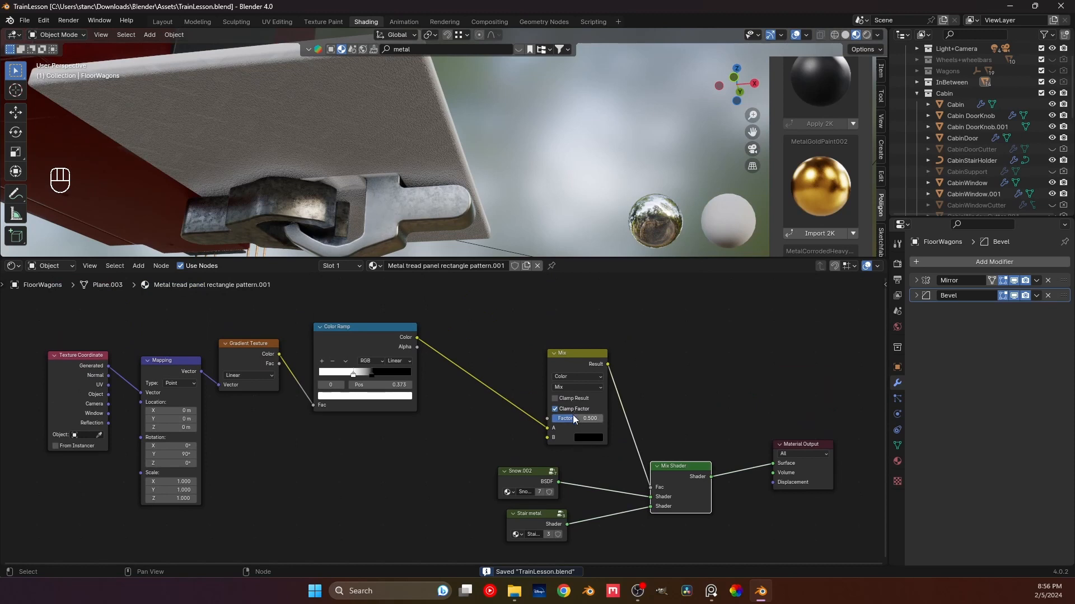
drag(572, 416, 545, 416)
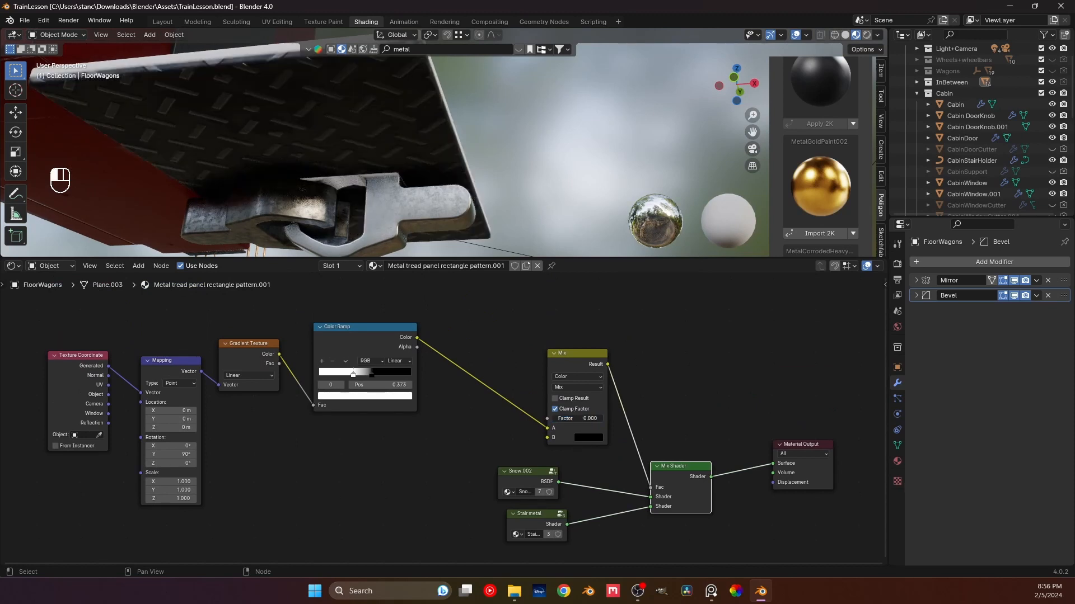
mouse_move(457, 155)
middle_down()
mouse_move(433, 183)
mouse_move(435, 213)
mouse_move(457, 163)
middle_up()
scroll(436, 217, up, 2)
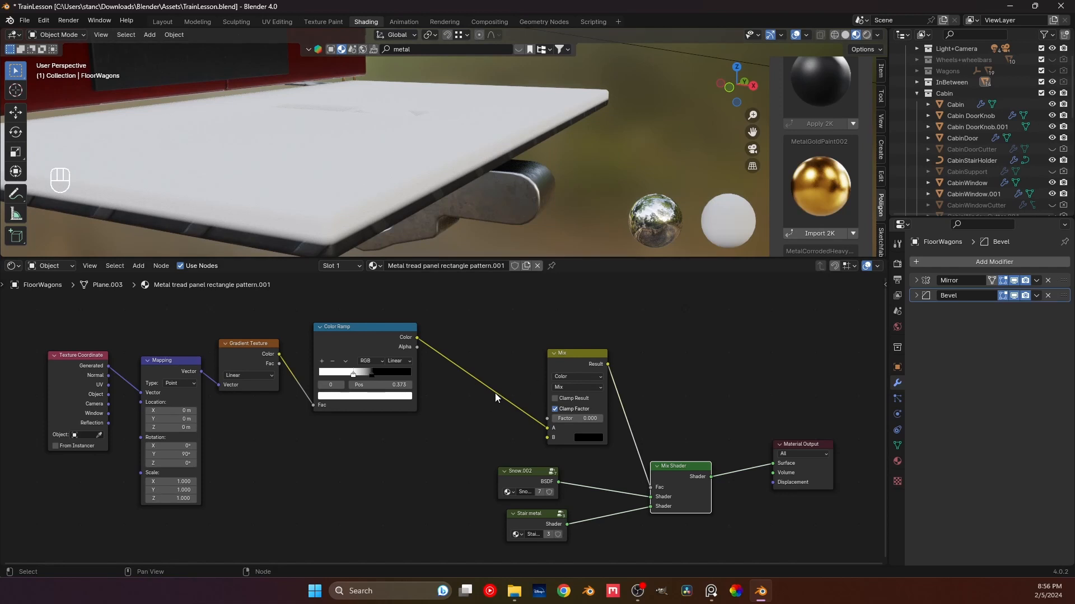
middle_drag(371, 408, 475, 442)
scroll(475, 442, up, 1)
scroll(475, 442, up, 1)
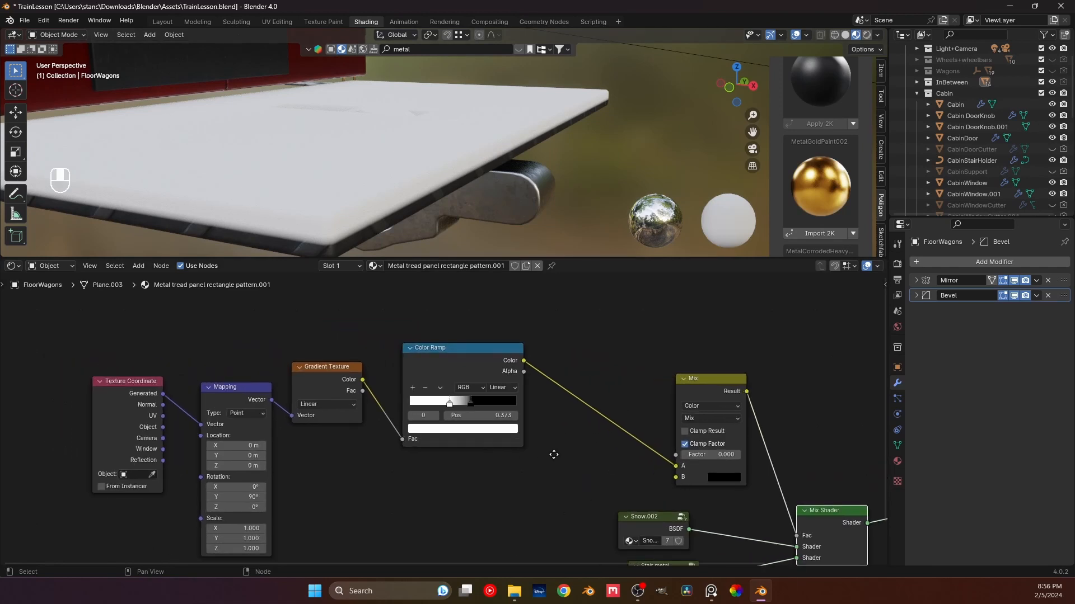
middle_drag(554, 453, 522, 424)
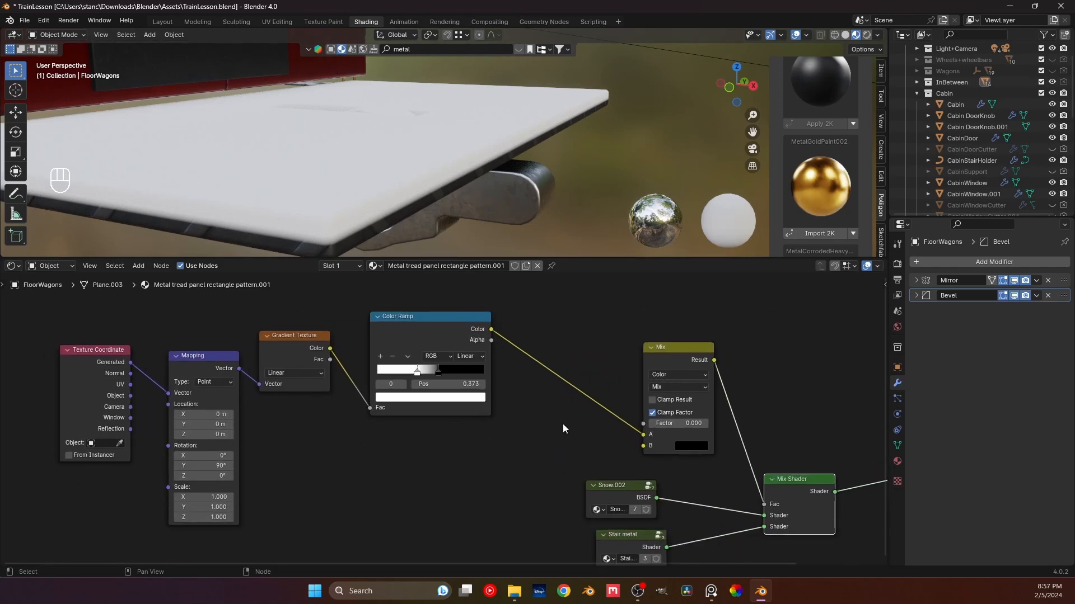
drag(659, 423, 637, 423)
scroll(571, 418, down, 2)
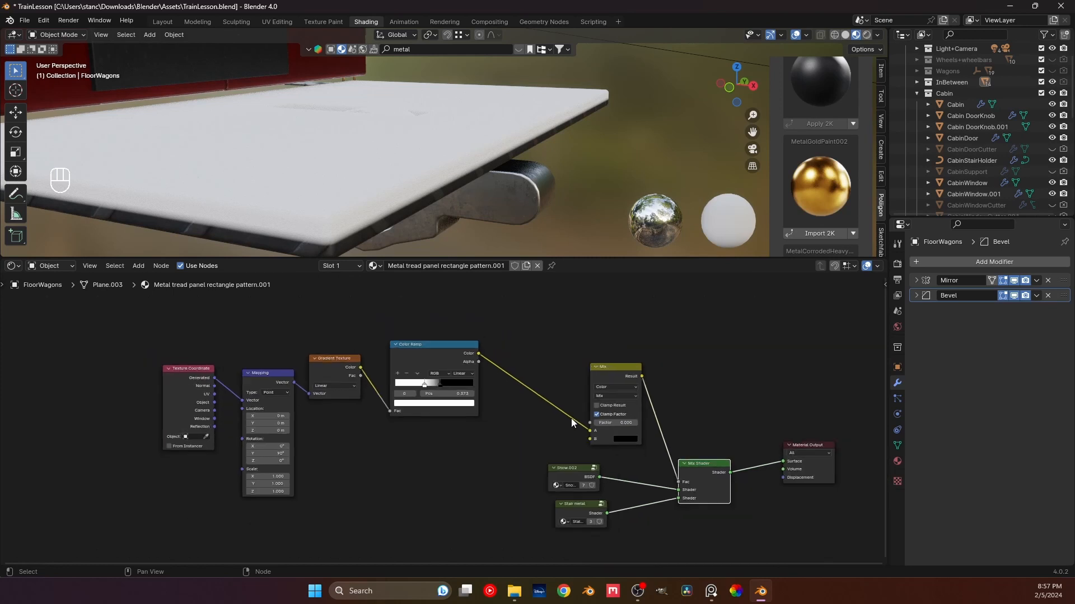
- Try removing the Mix node and linking the Color Ramp's Color directly to the Mix Shader's Fac
click(613, 347)
key(x)
drag(479, 328, 695, 467)
scroll(588, 349, down, 3)
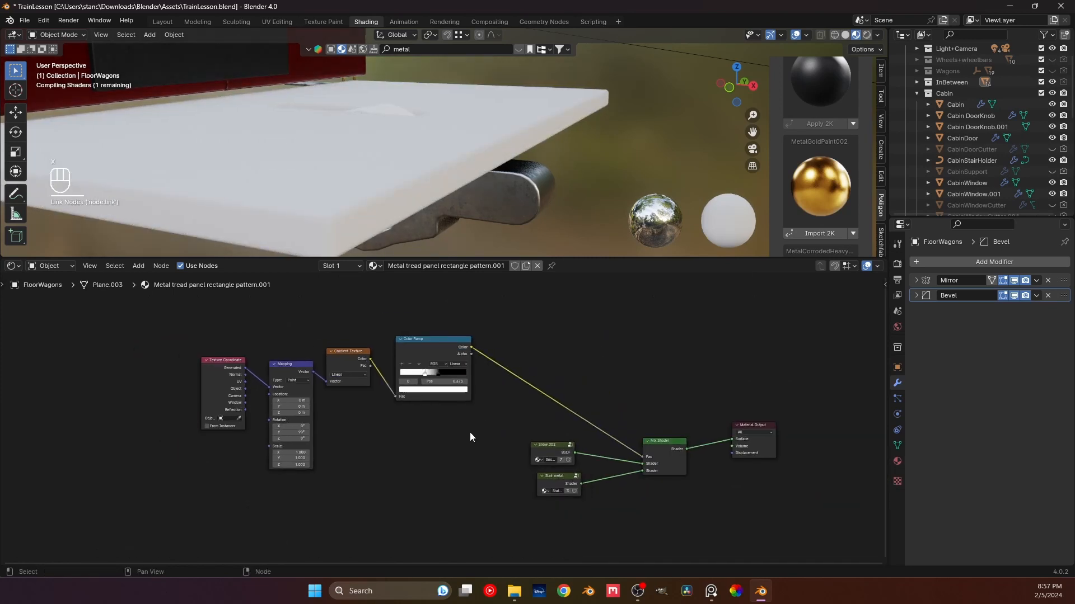
- Try repositioning the Texture Coordinate, Mapping, Gradient Texture and Color Ramp nodes relative to the Mix Shader
drag(469, 432, 238, 354)
drag(412, 349, 530, 358)
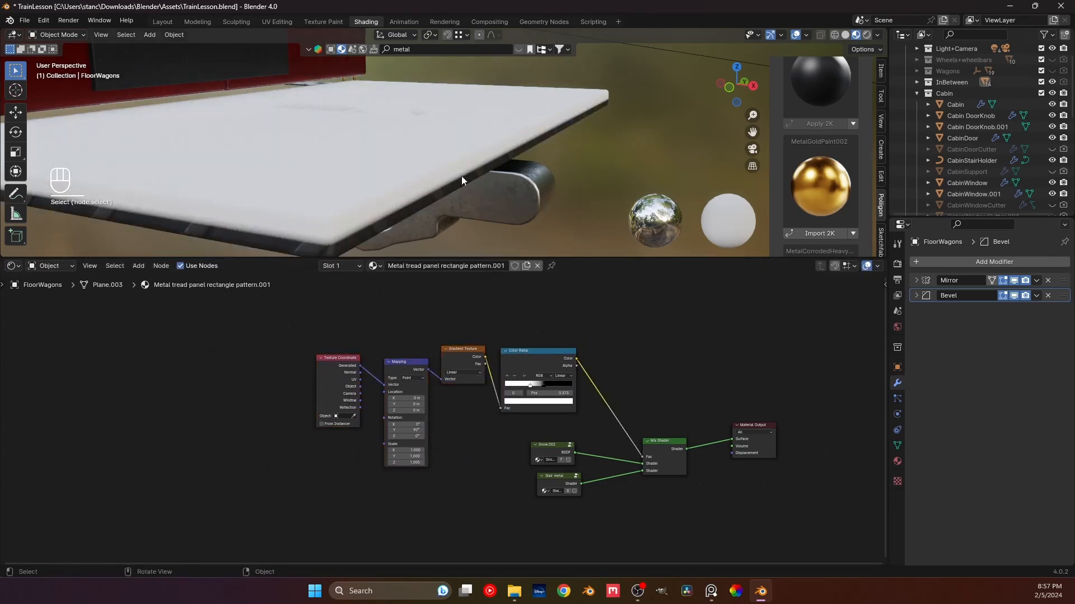
middle_drag(461, 176, 493, 172)
middle_drag(515, 416, 473, 375)
drag(492, 377, 305, 296)
drag(414, 329, 363, 330)
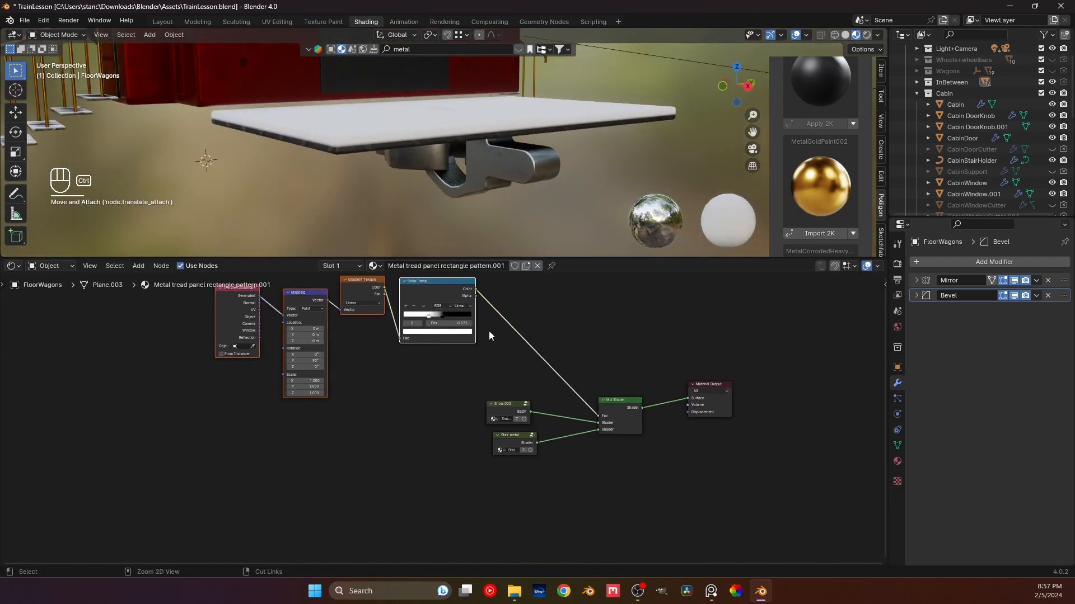
- Undo the gradient node moves, the direct Color Ramp link and the Mix node's deletion
key(ctrl+z)
key(ctrl+z)
key(ctrl+z)
key(ctrl+z)
key(ctrl+z)
key(ctrl+z)
key(ctrl+z)
key(ctrl+z)
key(ctrl+z)
key(ctrl+z)
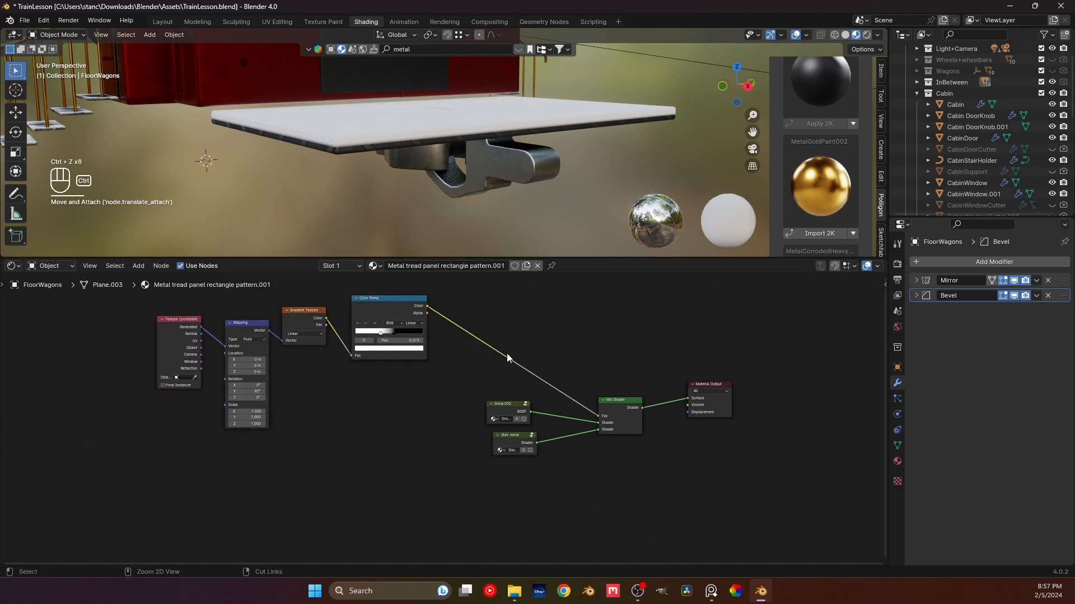
key(ctrl+z)
key(ctrl+z)
key(ctrl+z)
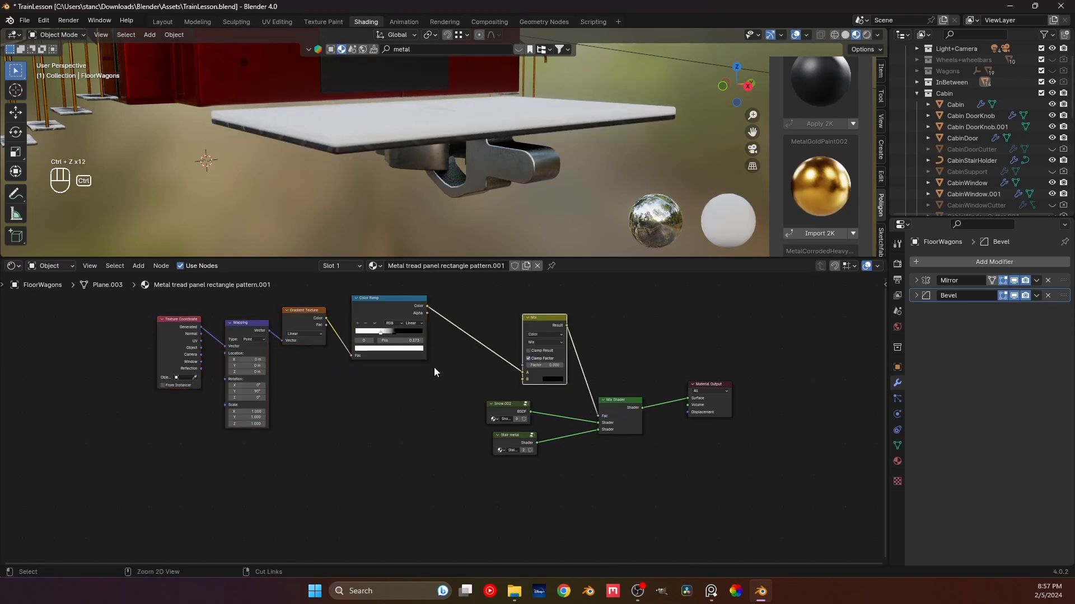
- Move the gradient mask nodes up and add an Image Texture node feeding the Mix node's B input
drag(390, 409, 240, 312)
drag(397, 436, 114, 314)
drag(363, 305, 370, 250)
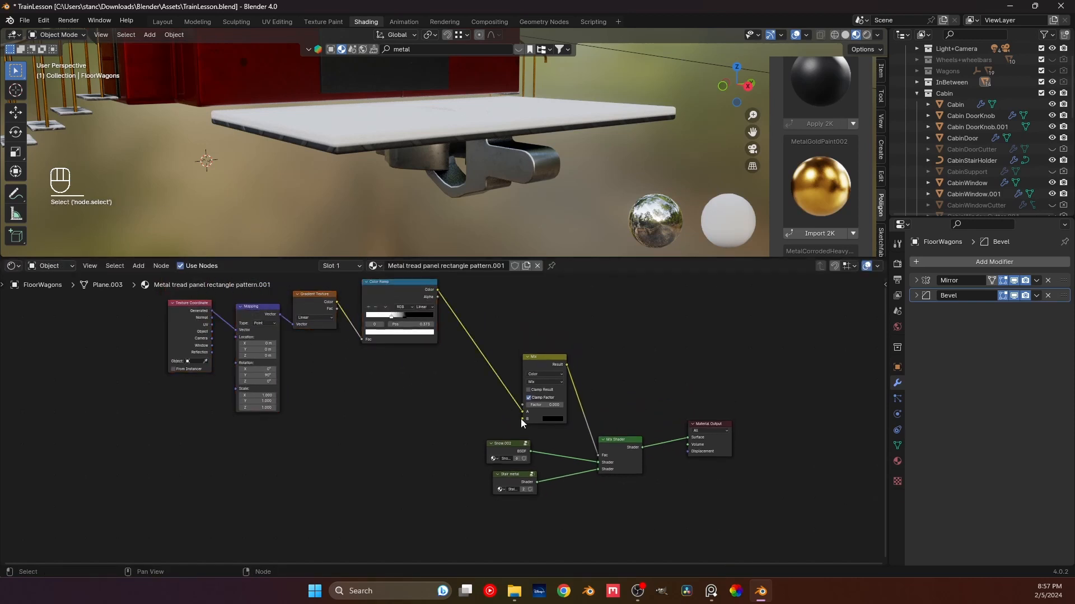
drag(522, 418, 408, 405)
click(359, 437)
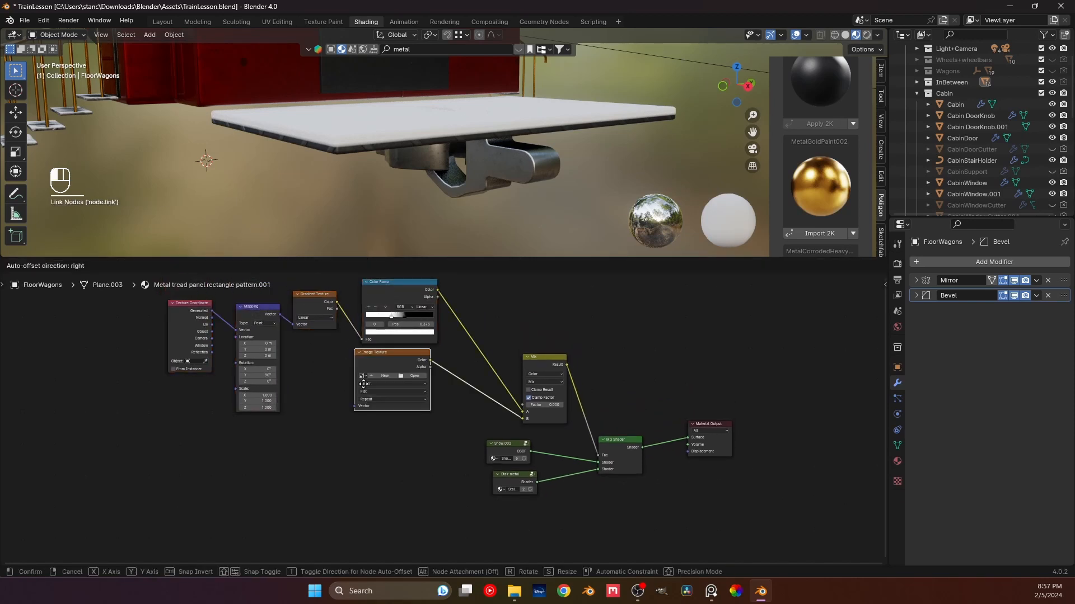
- Create a blank black 2048 x 2048 px image named InBetweenFloor in the new Image Texture node
click(386, 406)
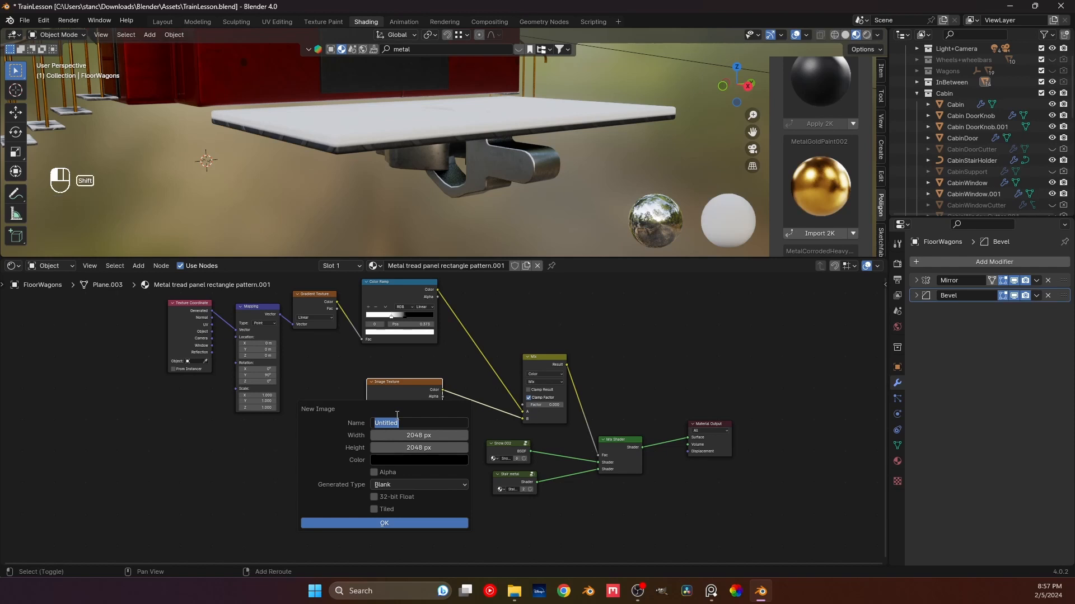
text(P)
key(BackSpace)
text(InBetweenFloor)
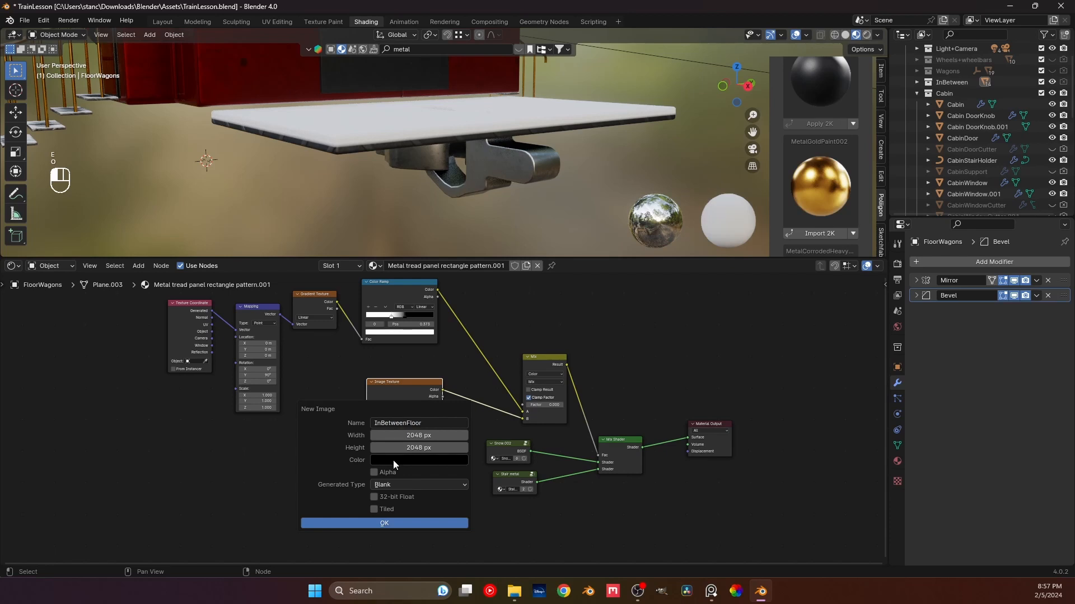
click(380, 523)
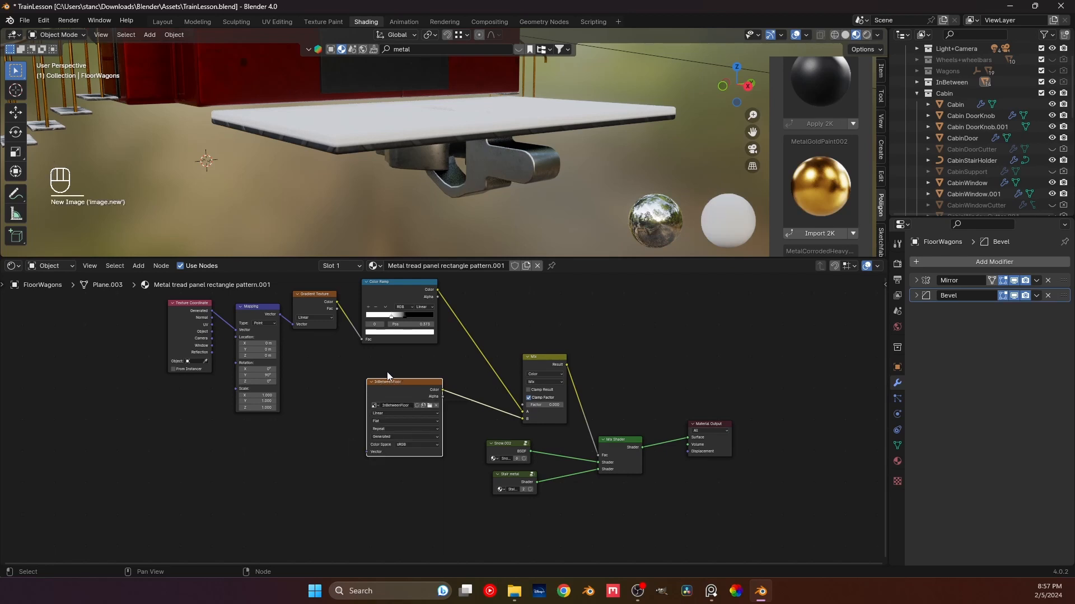
- Switch to the Texture Paint workspace and save the SnowStair image as SnowStair.png in the Train folder
click(310, 23)
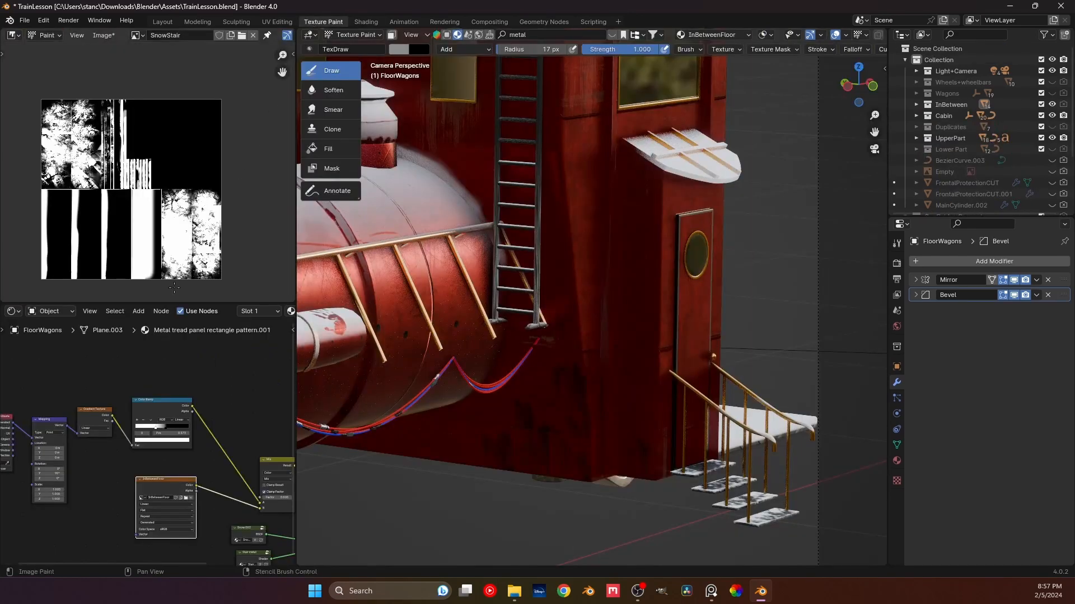
click(104, 36)
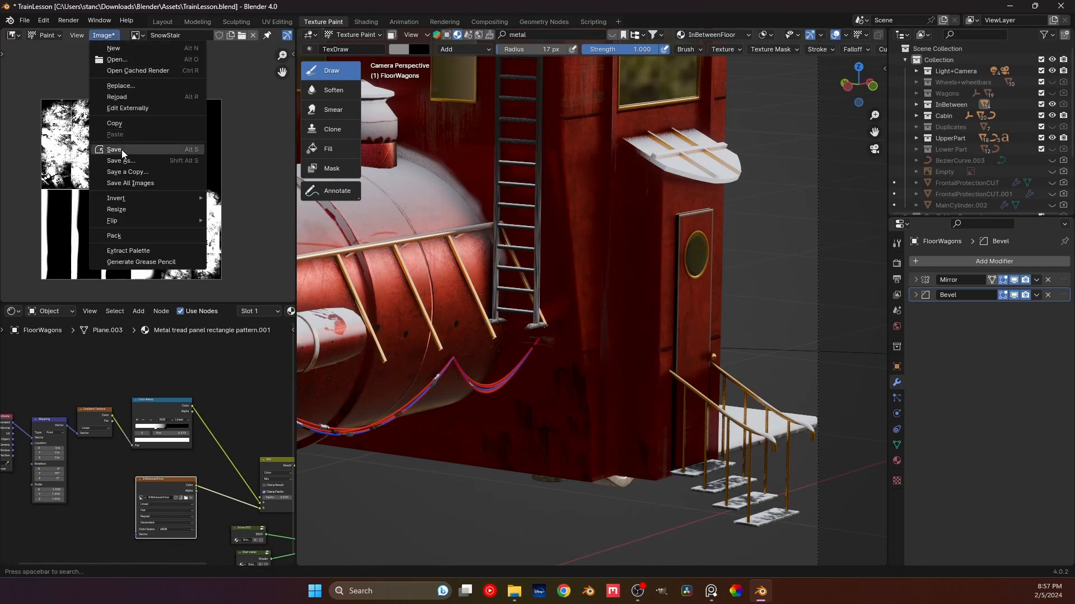
click(305, 433)
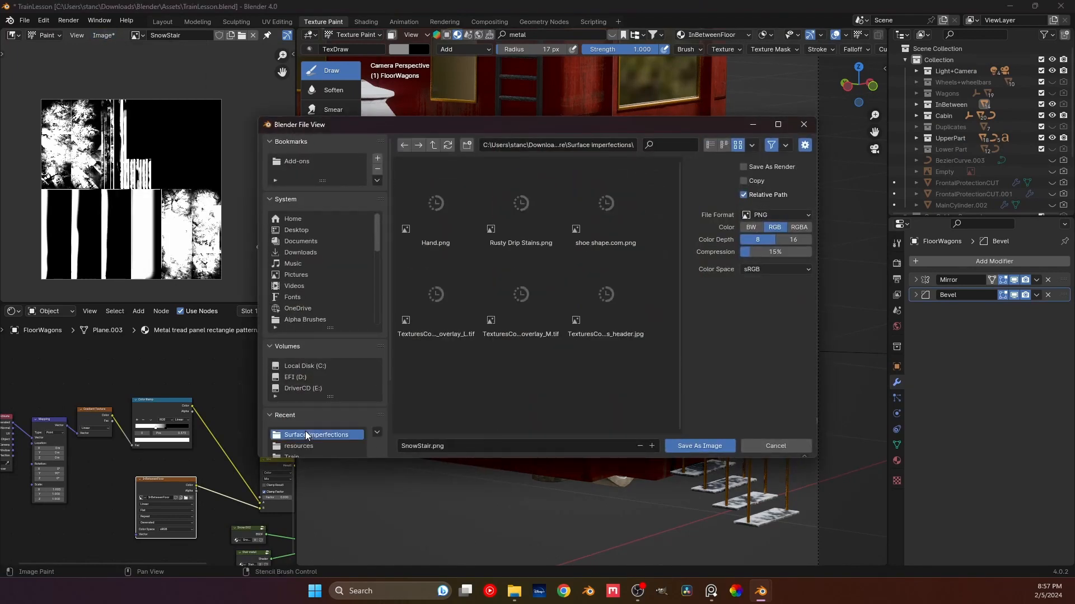
click(307, 446)
scroll(325, 439, down, 1)
click(306, 435)
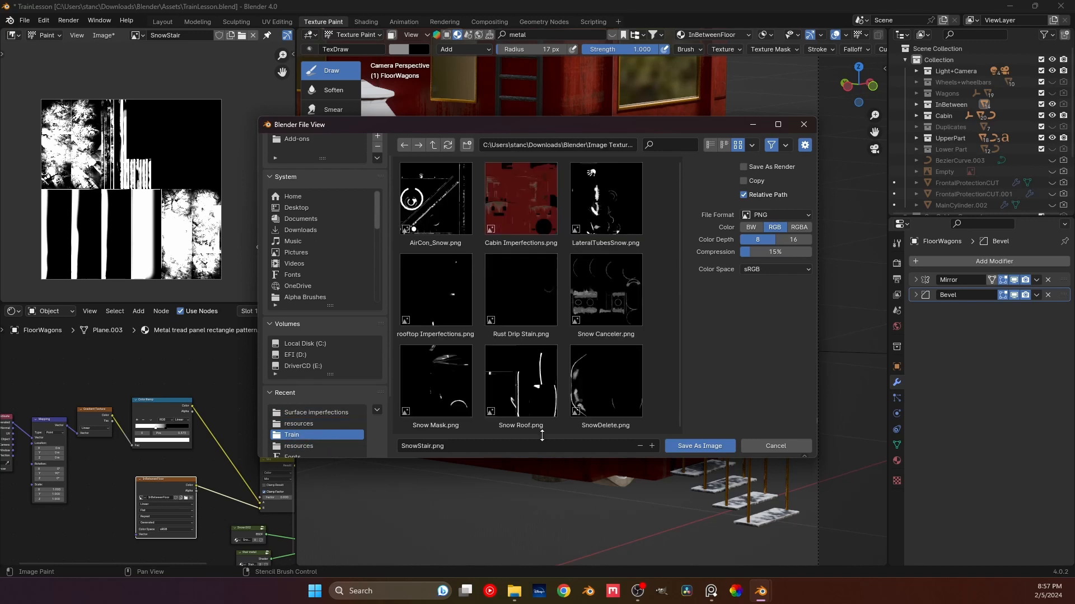
click(694, 443)
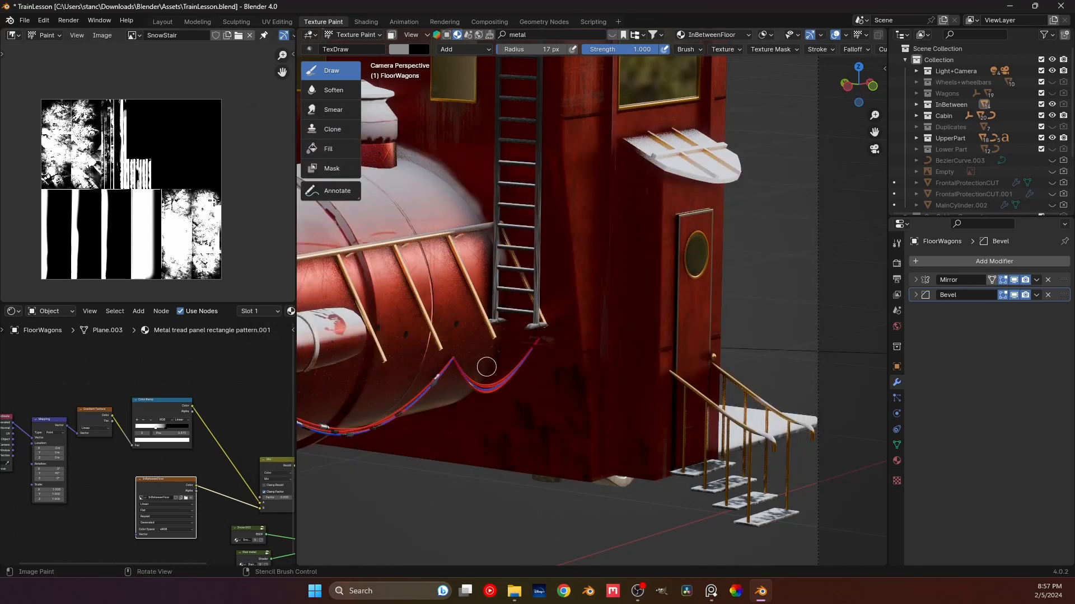
- View the EdgeSnowStair and Snow Mask images in the image editor
click(133, 36)
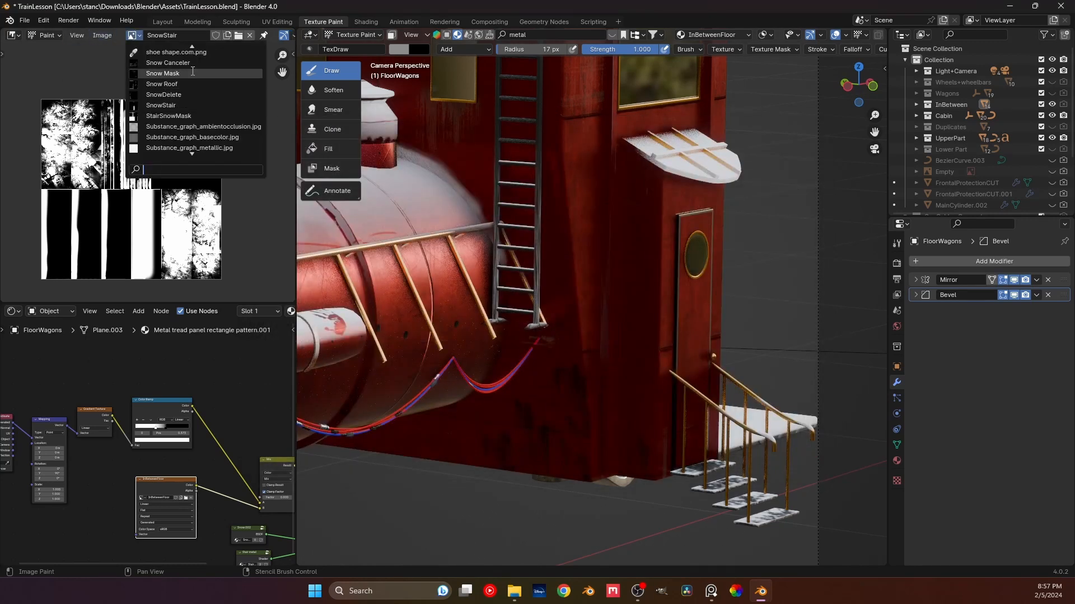
scroll(190, 92, up, 5)
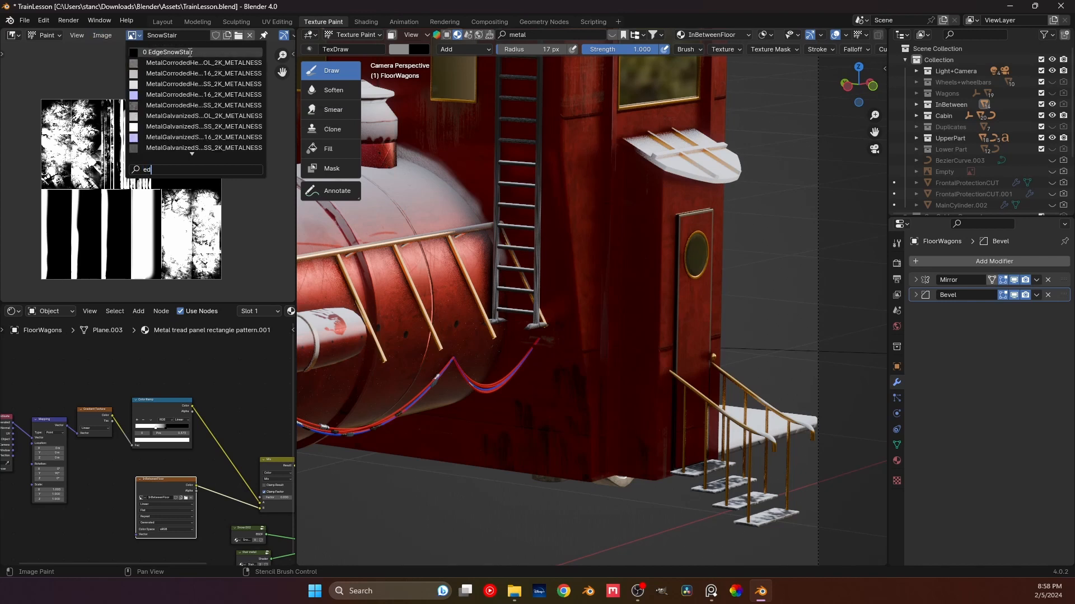
click(198, 67)
click(134, 36)
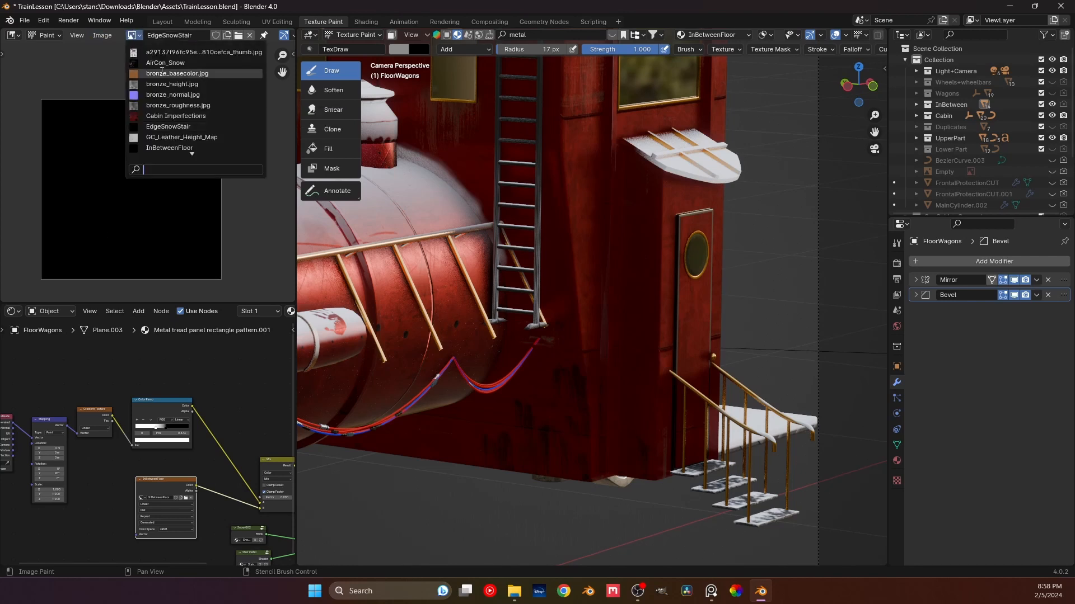
text(sn)
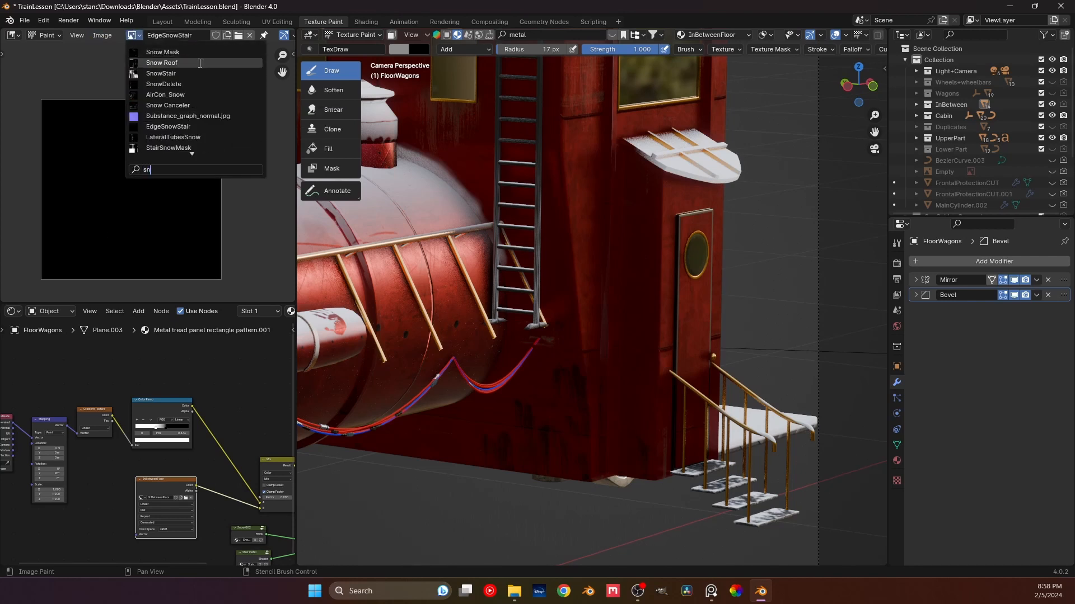
click(193, 52)
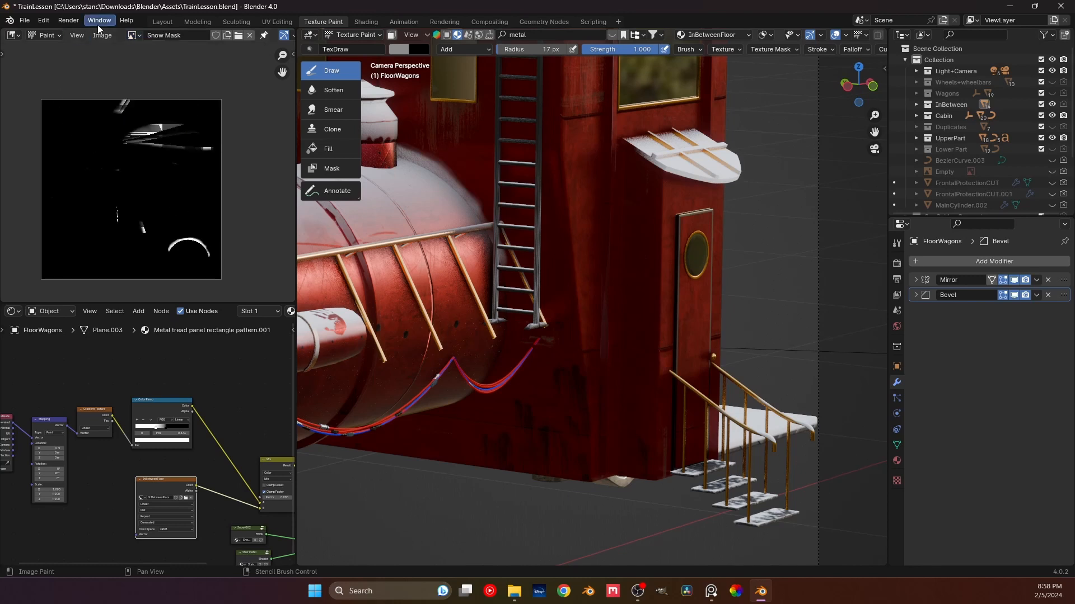
- Display the InBetweenFloor image in the image editor
click(133, 35)
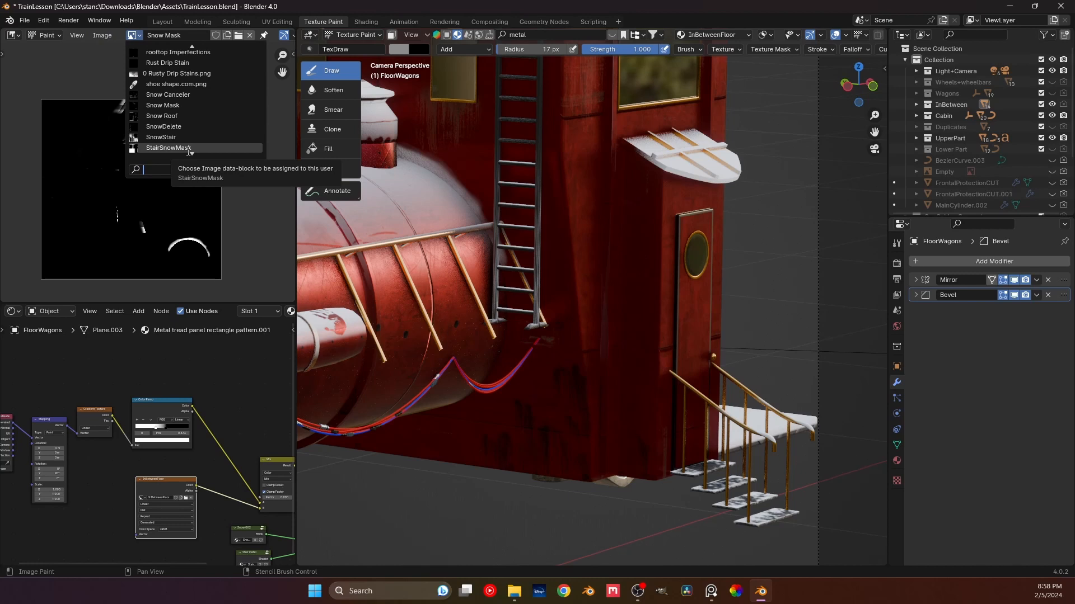
click(168, 33)
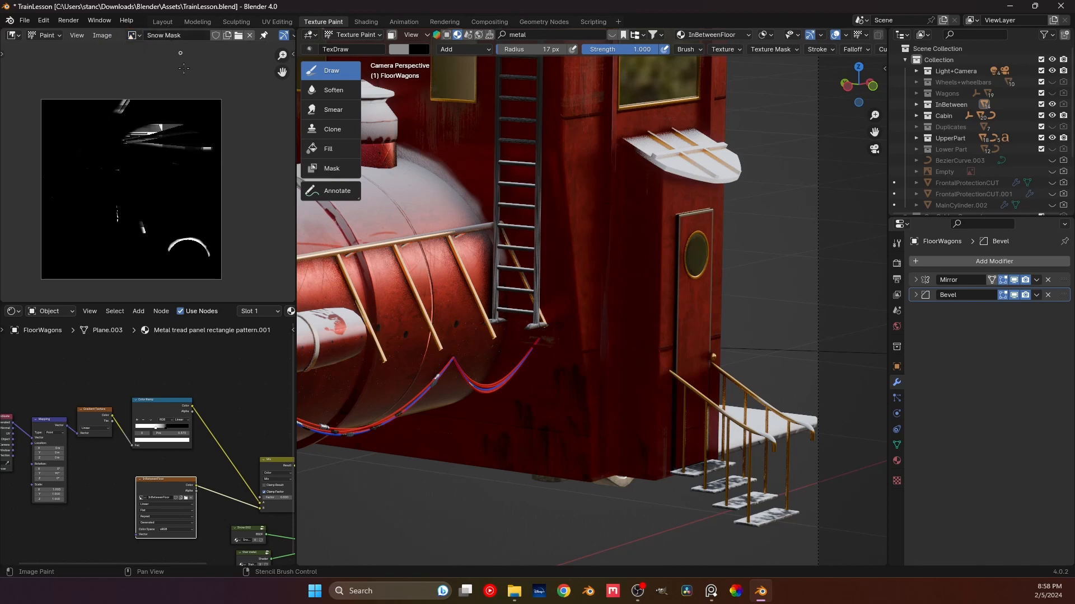
click(133, 35)
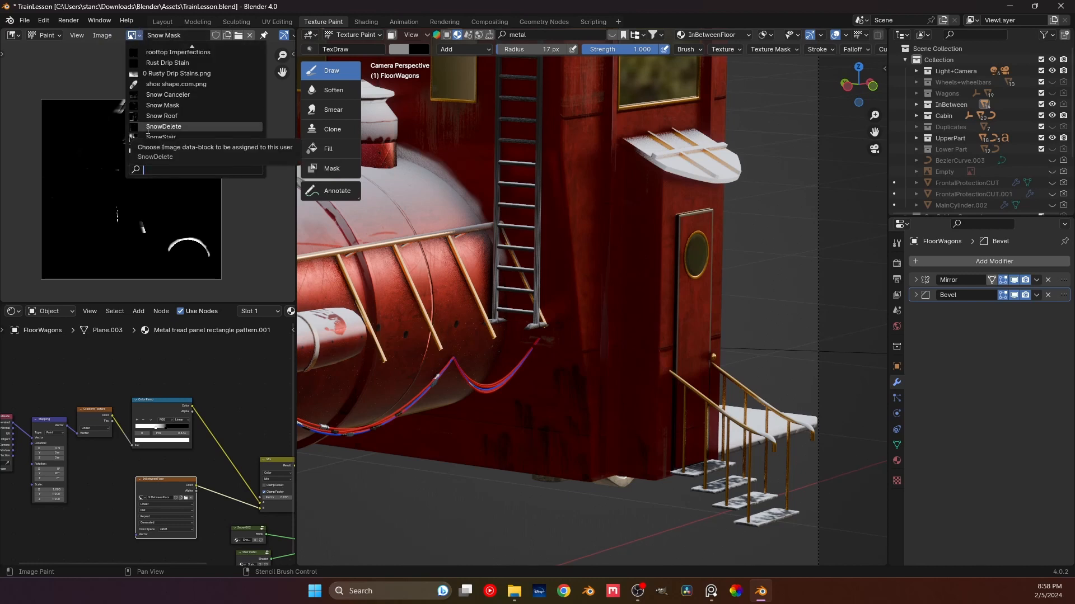
text(in)
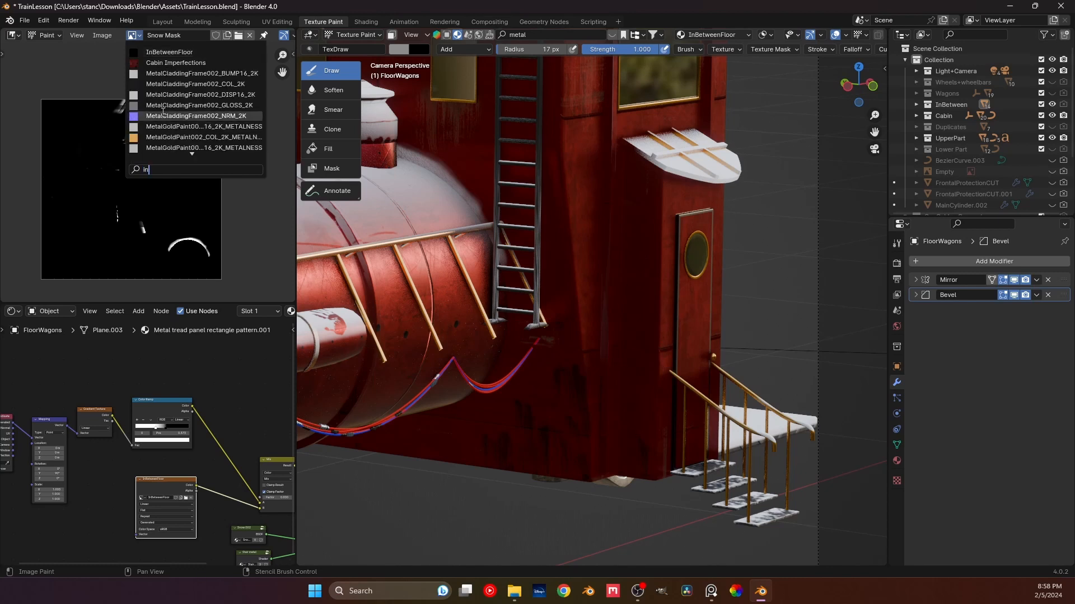
click(166, 53)
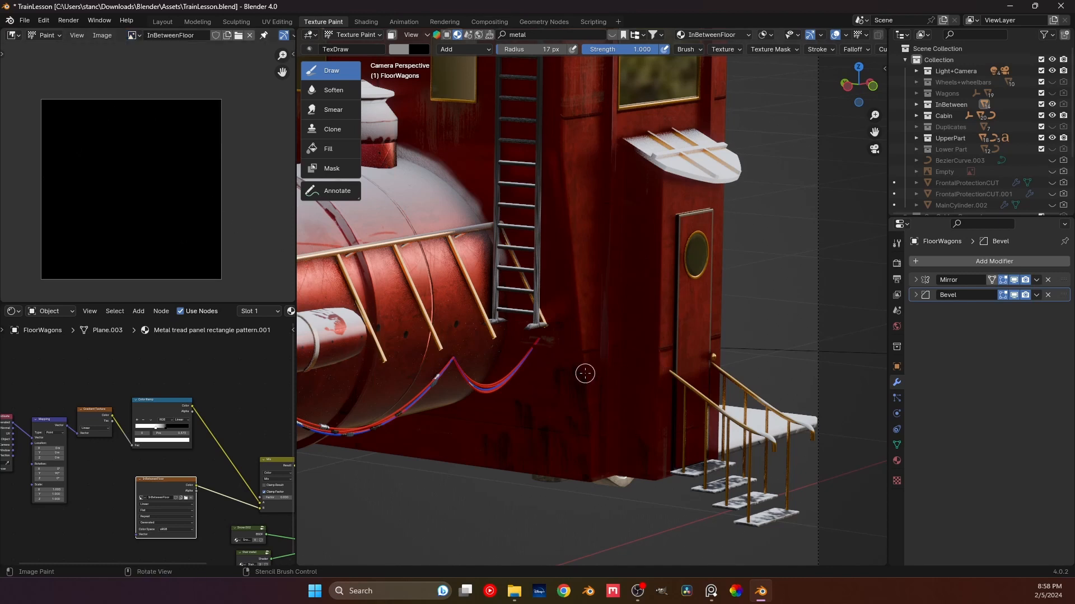
- Open the brush settings for painting the wagon floor and lighten the brush colour to light grey
scroll(586, 373, down, 4)
key(KP_7)
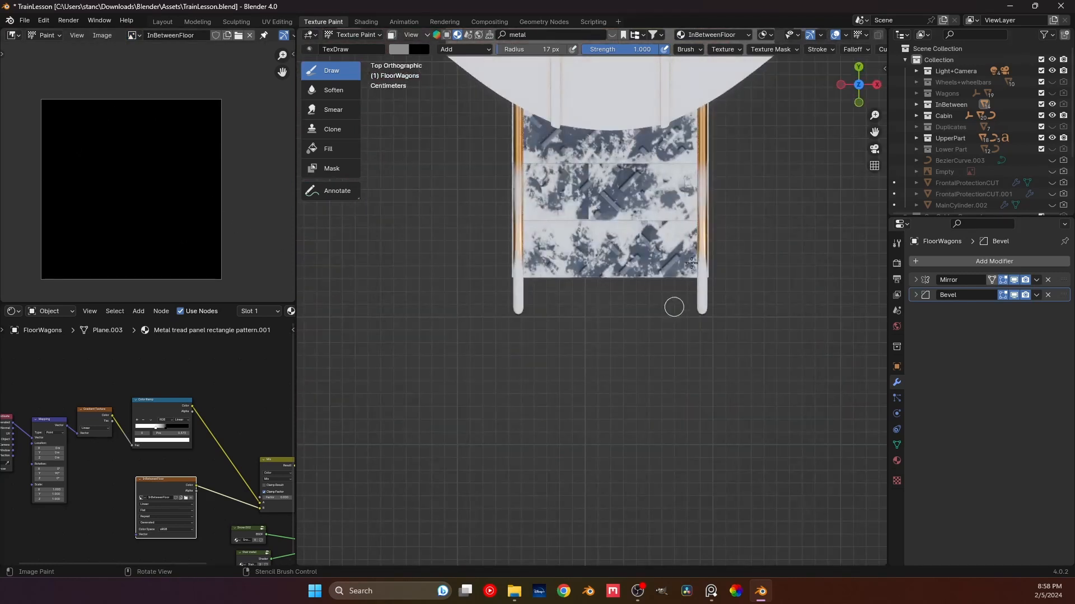
shift+middle_drag(691, 263, 421, 400)
shift+middle_drag(655, 140, 504, 330)
scroll(498, 283, down, 2)
middle_drag(585, 415, 398, 247)
shift+middle_drag(515, 366, 472, 237)
scroll(547, 343, up, 2)
middle_drag(544, 435, 562, 390)
scroll(562, 390, up, 2)
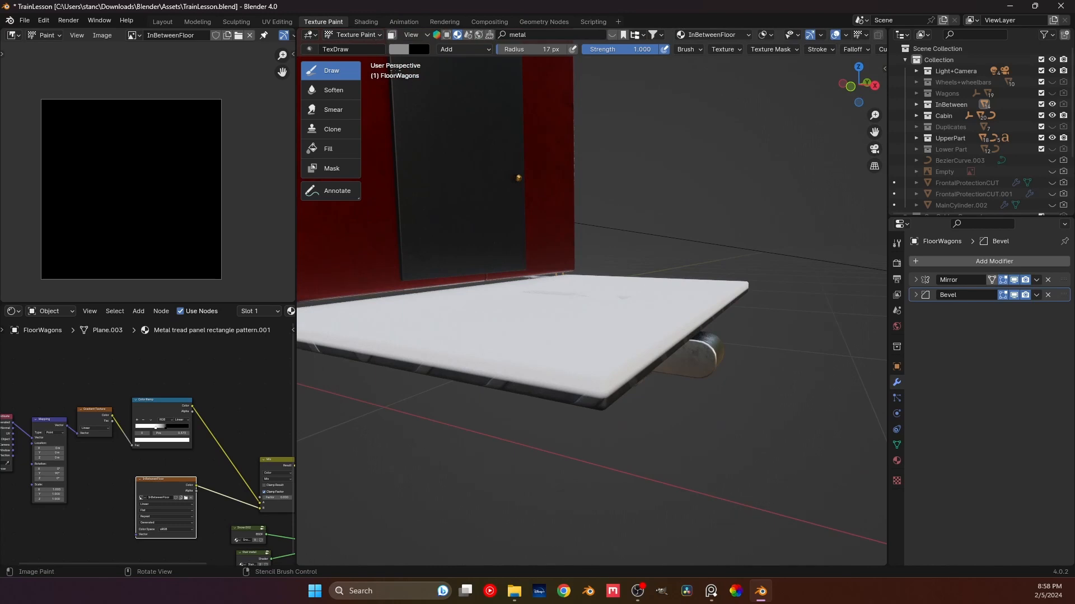
click(897, 243)
scroll(935, 365, down, 3)
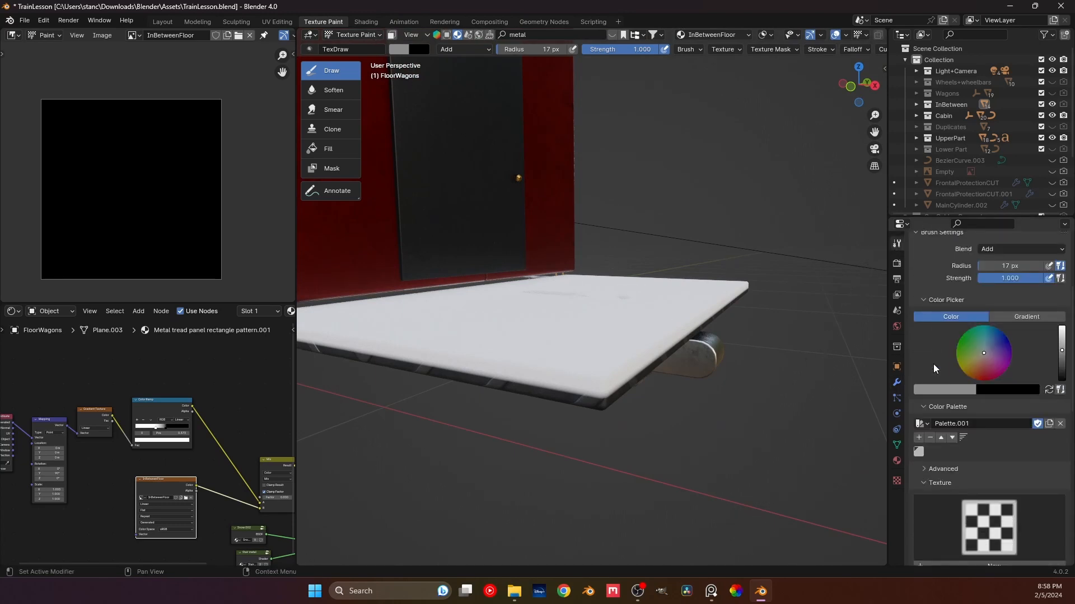
drag(1062, 350, 1062, 340)
- Try a light grey stroke along the front edge of the wagon floor and undo it
middle_drag(619, 358, 697, 341)
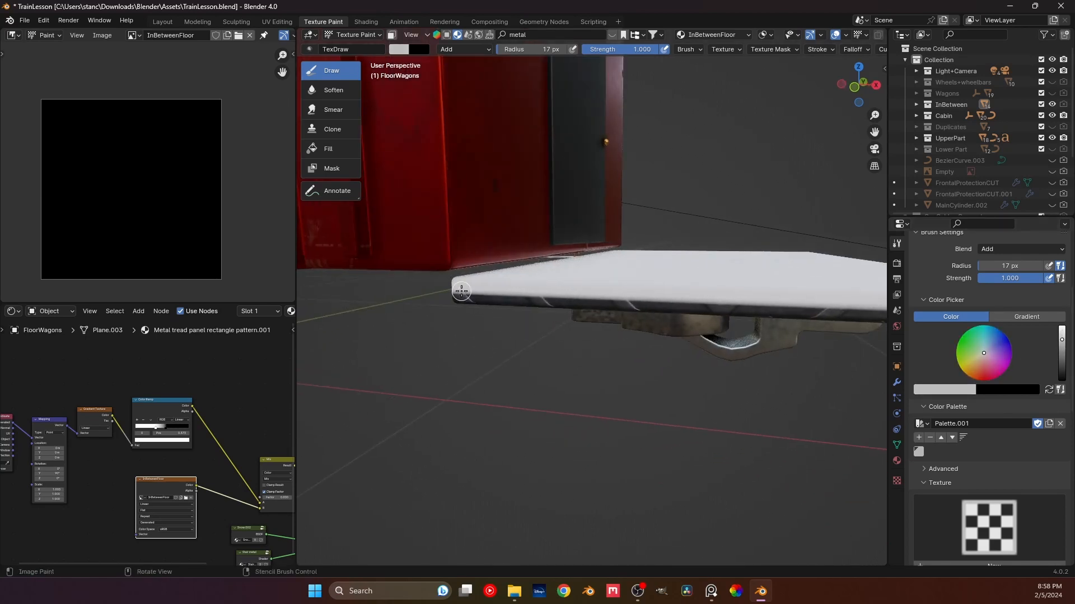
drag(463, 292, 551, 296)
shift+middle_drag(672, 313, 478, 317)
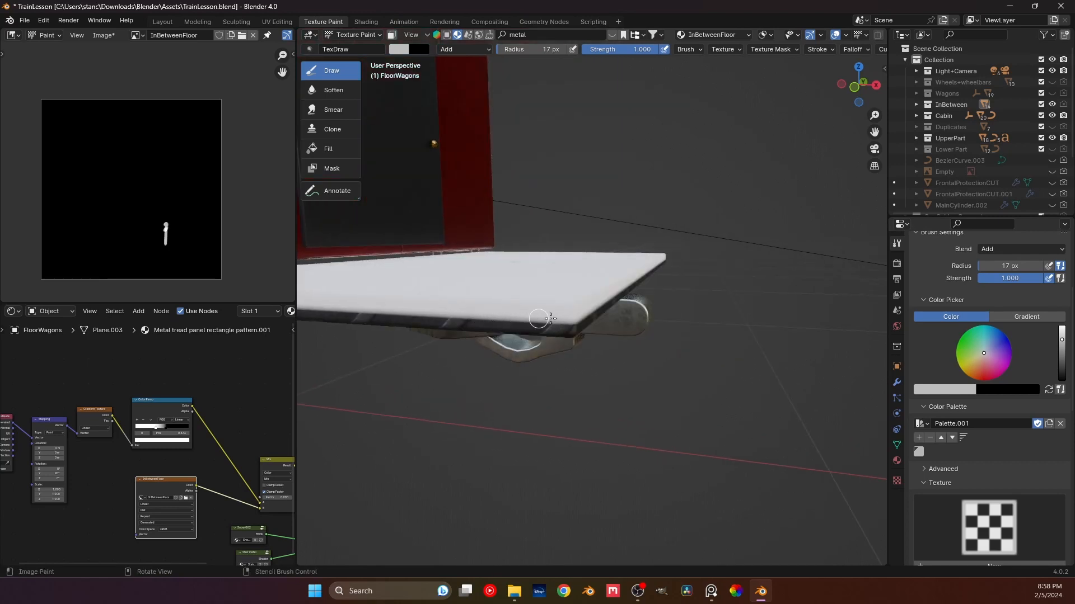
key(ctrl+z)
- Set the brush blend mode to Mix, try it on the wagon floor and undo the test stroke
mouse_move(581, 322)
middle_down()
mouse_move(638, 331)
mouse_move(661, 355)
middle_up()
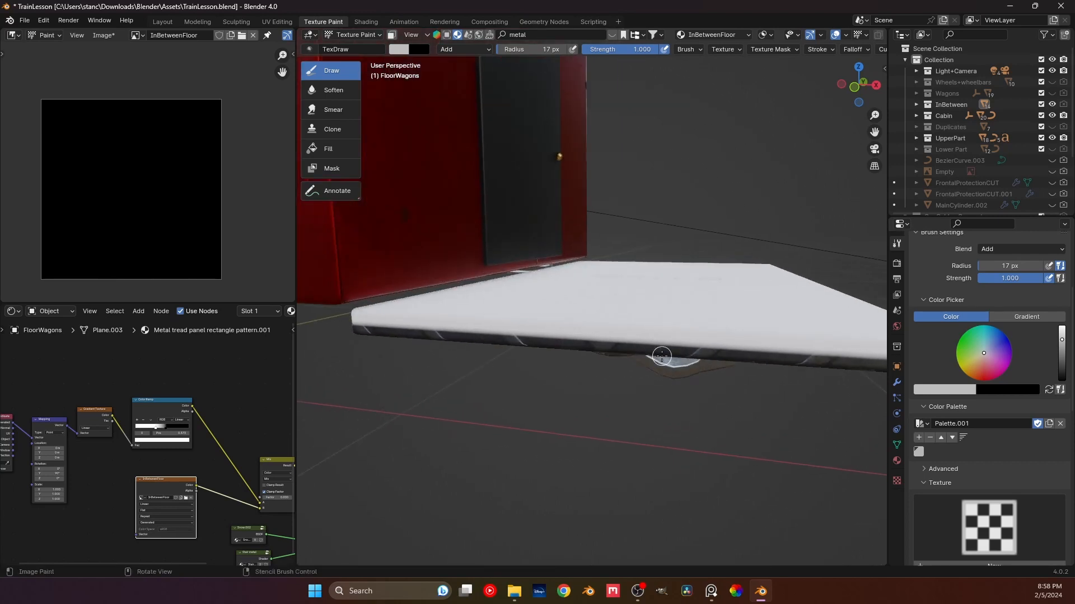
click(1026, 249)
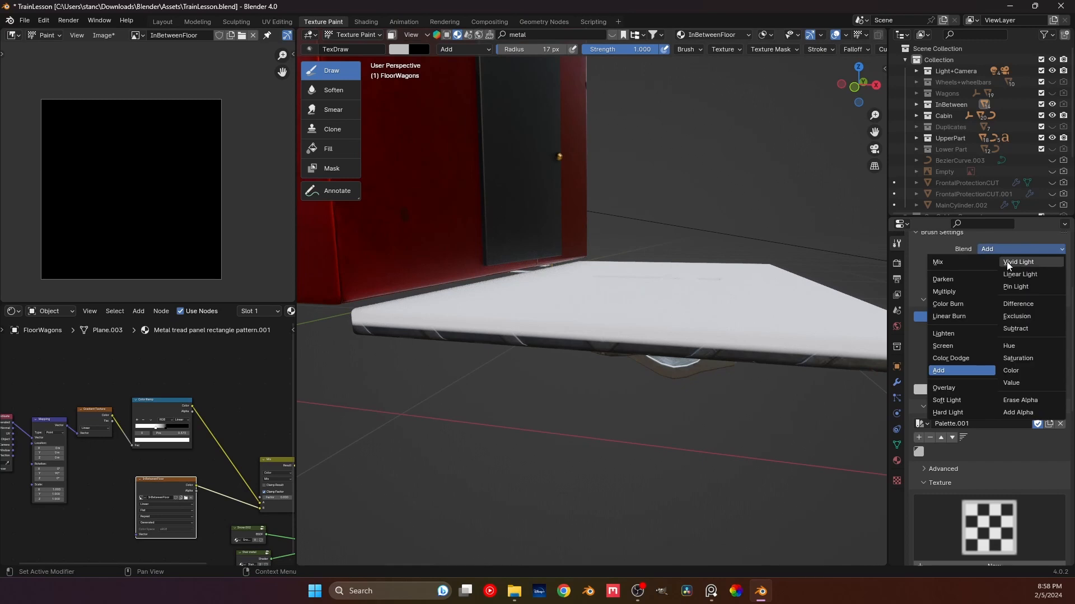
click(946, 262)
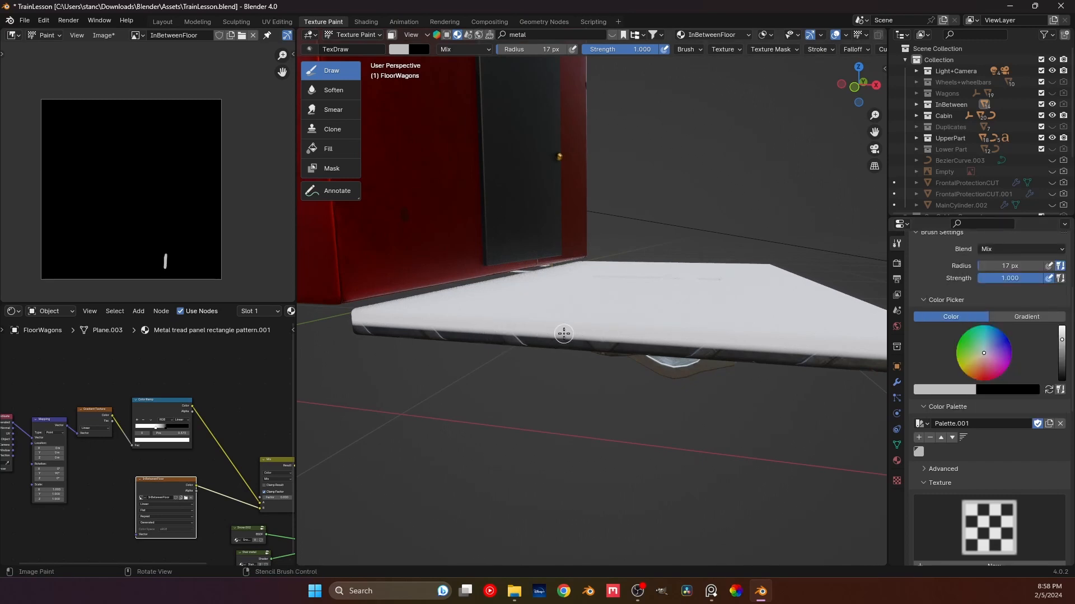
middle_drag(695, 276, 571, 322)
drag(573, 330, 569, 333)
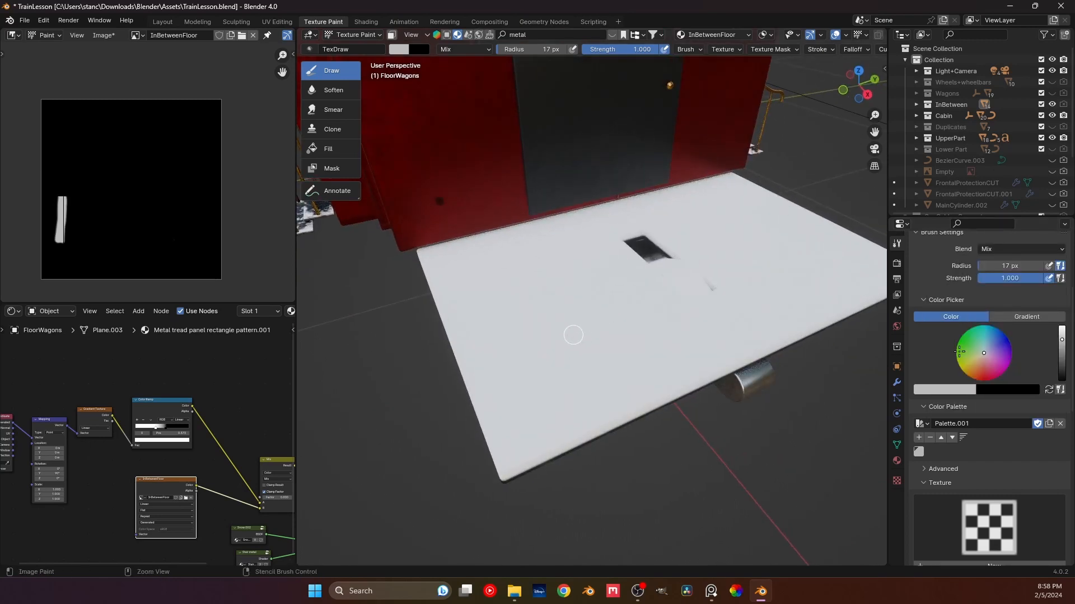
key(ctrl+z)
- Set the brush colour to white, try a stroke on the floor's top surface and undo the stroke
drag(1061, 340, 1061, 324)
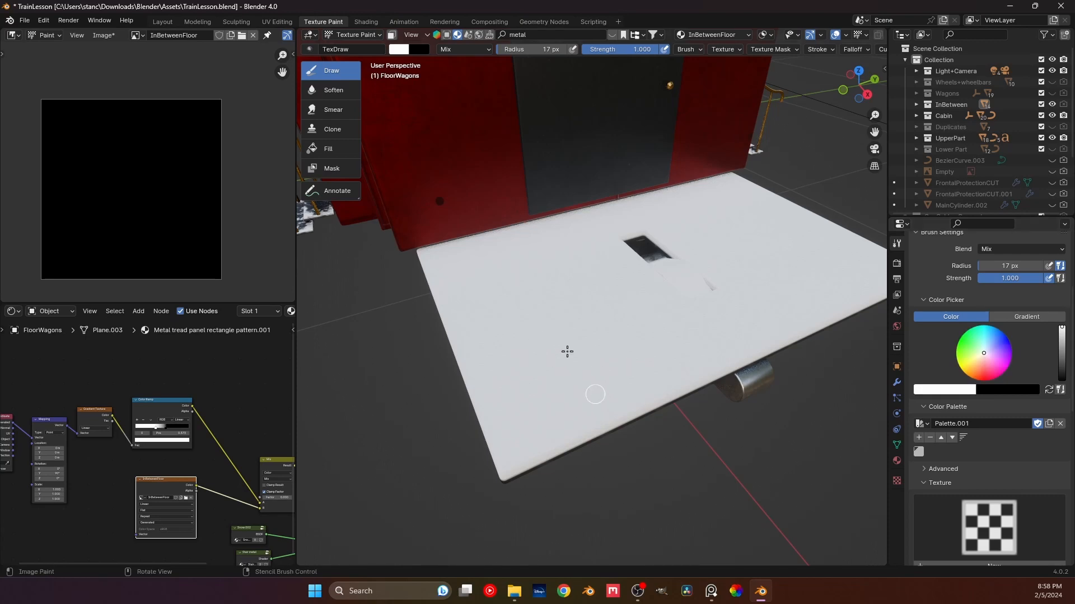
drag(567, 352, 556, 330)
key(ctrl+z)
- Try a factor of 0.5 on the Mix node combining the gradient and InBetweenFloor, and undo it
middle_drag(187, 434, 195, 307)
middle_drag(192, 386, 71, 417)
scroll(164, 379, up, 2)
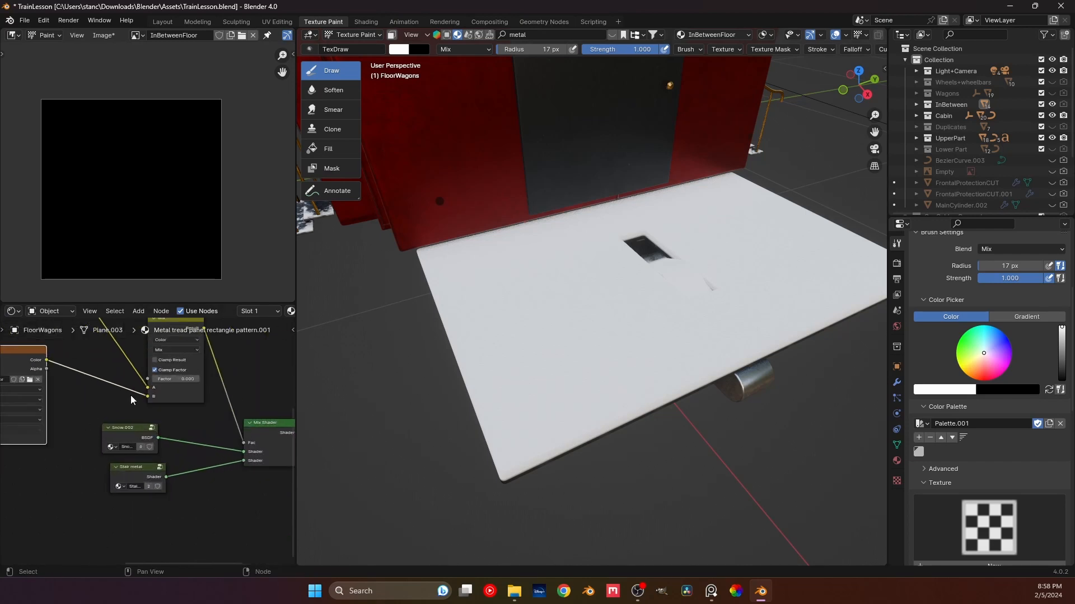
click(164, 379)
text(.5)
key(Return)
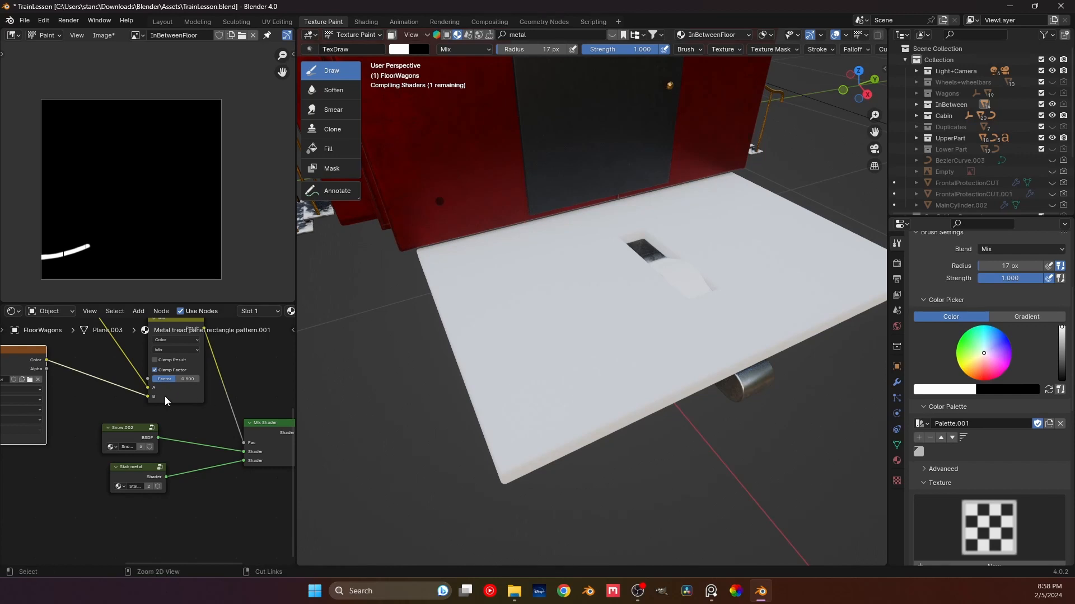
key(ctrl+z)
- Try moving the Color Ramp link from the Mix node's A input to its Factor input
middle_drag(134, 368, 208, 397)
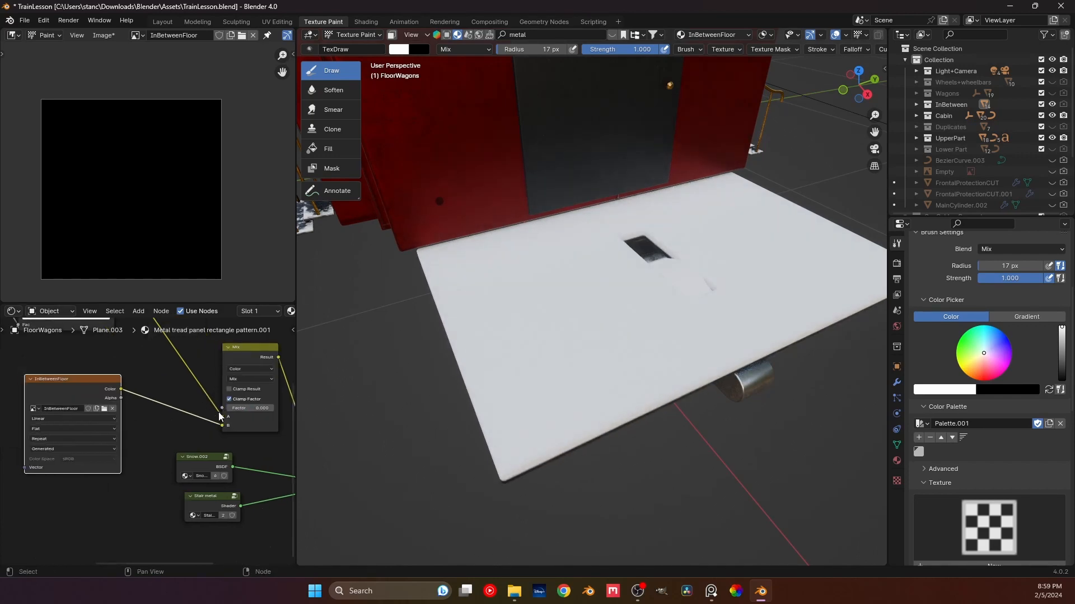
drag(221, 415, 222, 408)
middle_drag(207, 414, 185, 401)
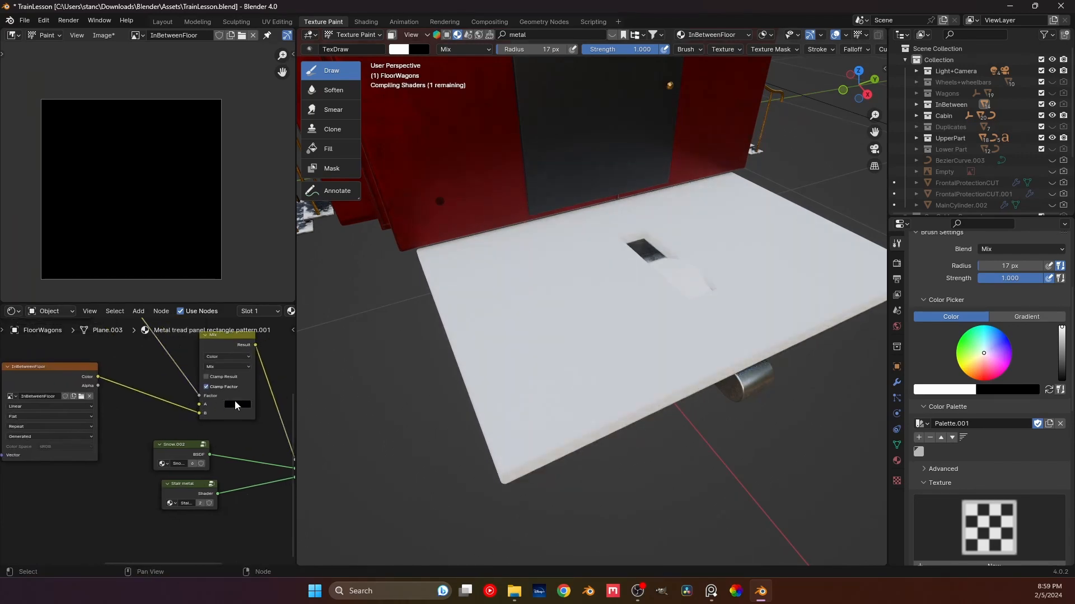
middle_drag(560, 341, 586, 325)
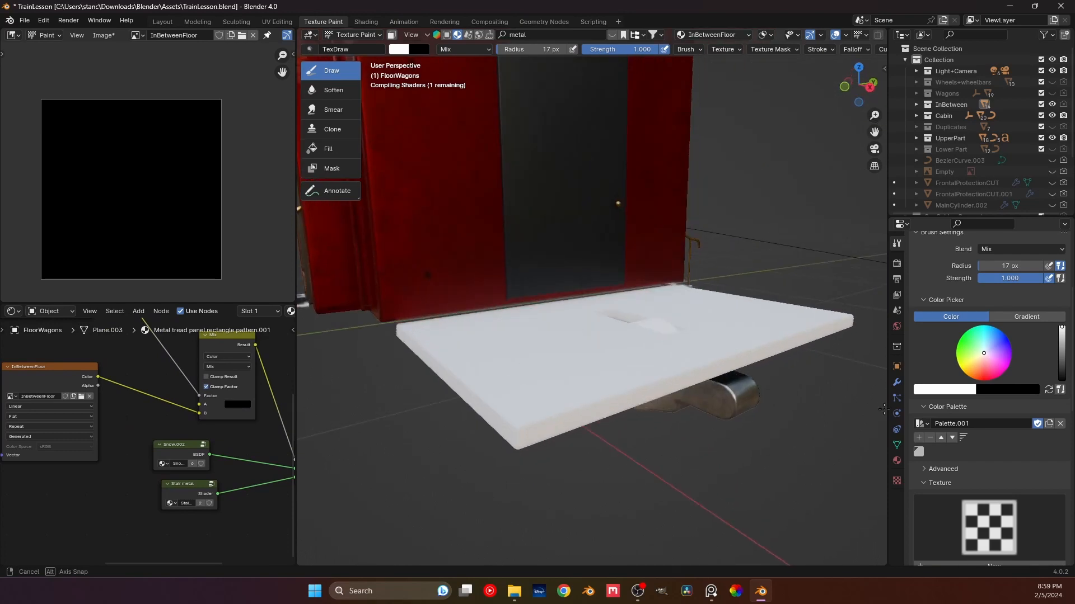
middle_drag(883, 411, 806, 417)
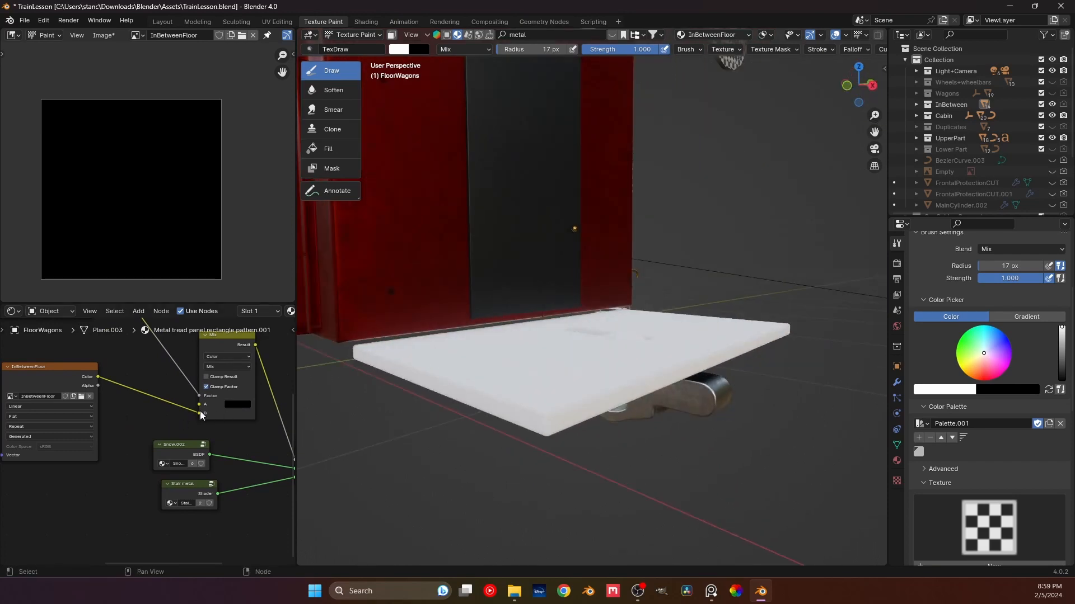
- Try moving the InBetweenFloor link to the Mix node's A input and setting its B colour to white
drag(200, 413, 199, 404)
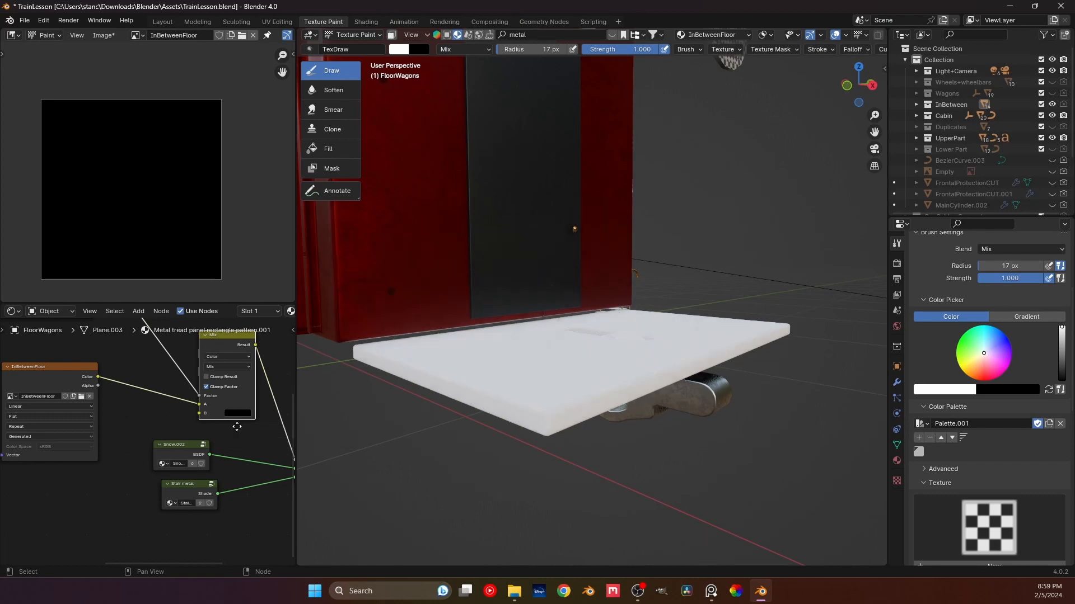
middle_drag(244, 417, 211, 380)
click(207, 376)
drag(272, 302, 273, 251)
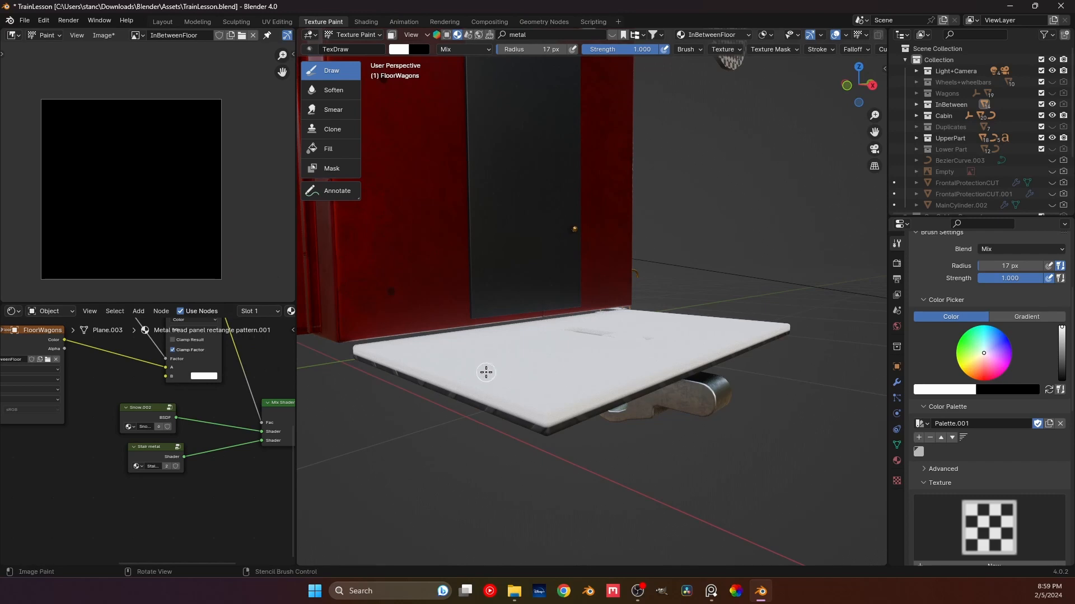
- Try white strokes on the wagon floor, and undo them along with the Mix node relinking and colour change
drag(486, 372, 560, 358)
middle_drag(558, 361, 518, 401)
key(ctrl+z)
drag(518, 374, 557, 376)
key(ctrl+z)
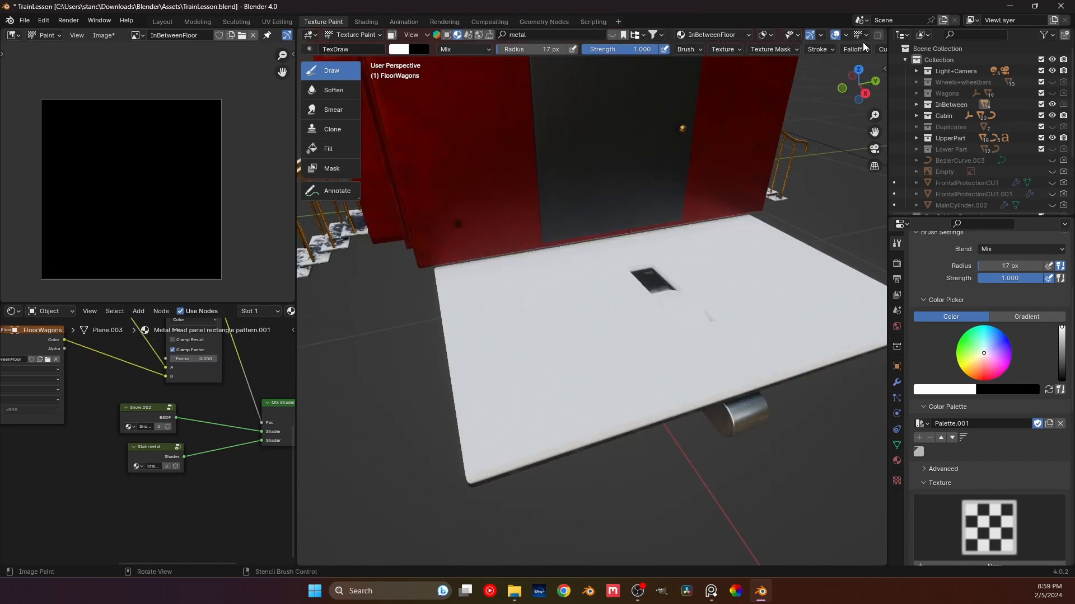
scroll(865, 47, down, 5)
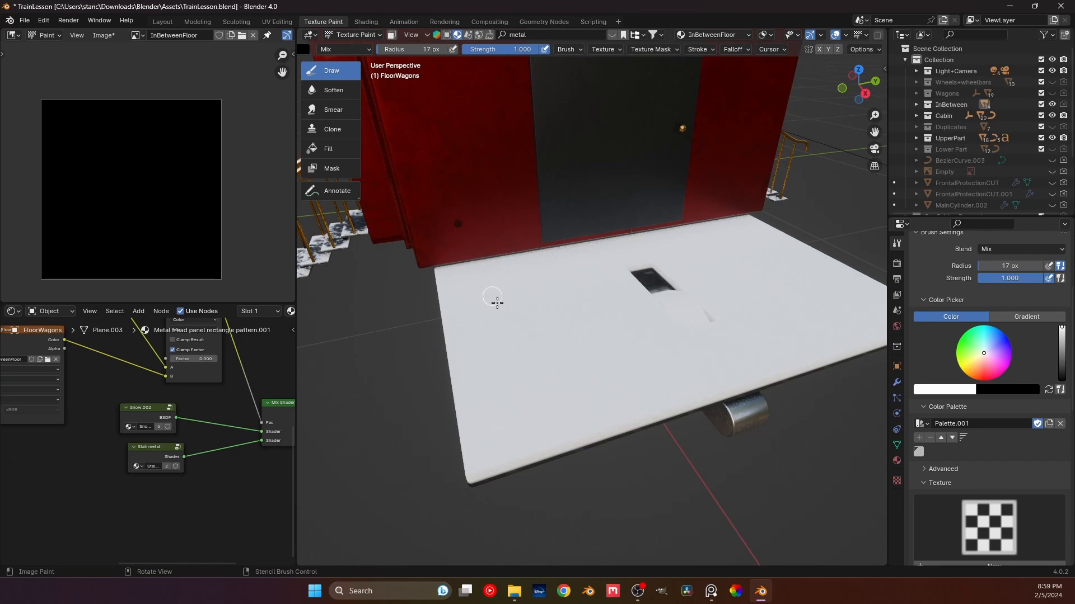
- Try a few white strokes on the wagon floor's near corner and undo them
drag(547, 382, 628, 326)
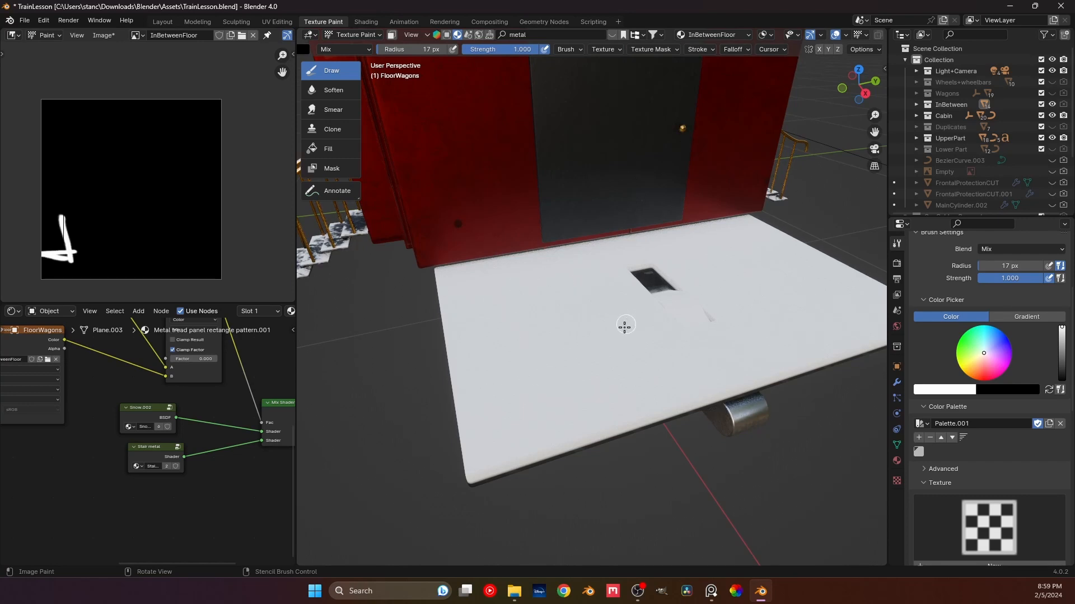
mouse_move(623, 326)
middle_down()
mouse_move(572, 270)
mouse_move(571, 360)
mouse_move(530, 418)
middle_up()
key(ctrl+z)
key(ctrl+z)
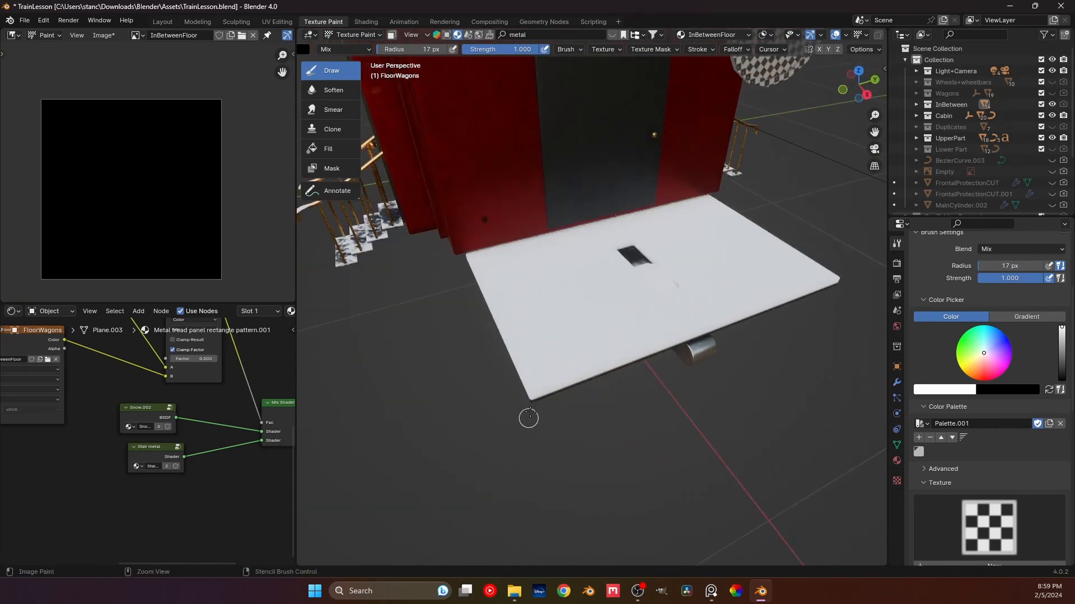
scroll(531, 380, up, 1)
key(ctrl+z)
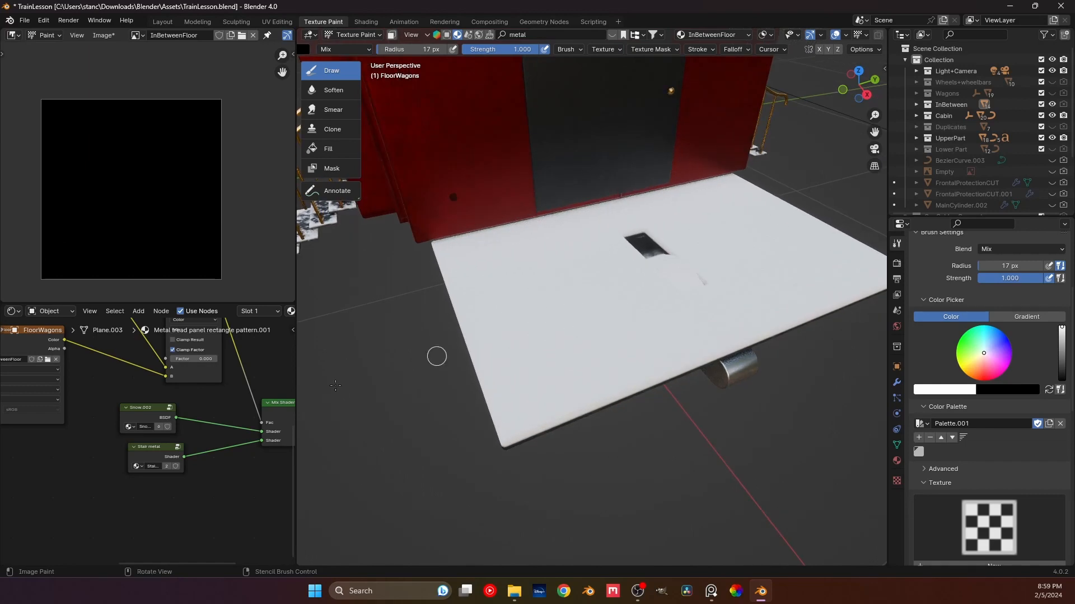
- Link the gradient to the Mix node's Factor and InBetweenFloor to its A input, and set its B colour to white
mouse_move(172, 407)
middle_down()
mouse_move(174, 450)
mouse_move(203, 437)
middle_up()
drag(202, 433, 203, 435)
click(247, 444)
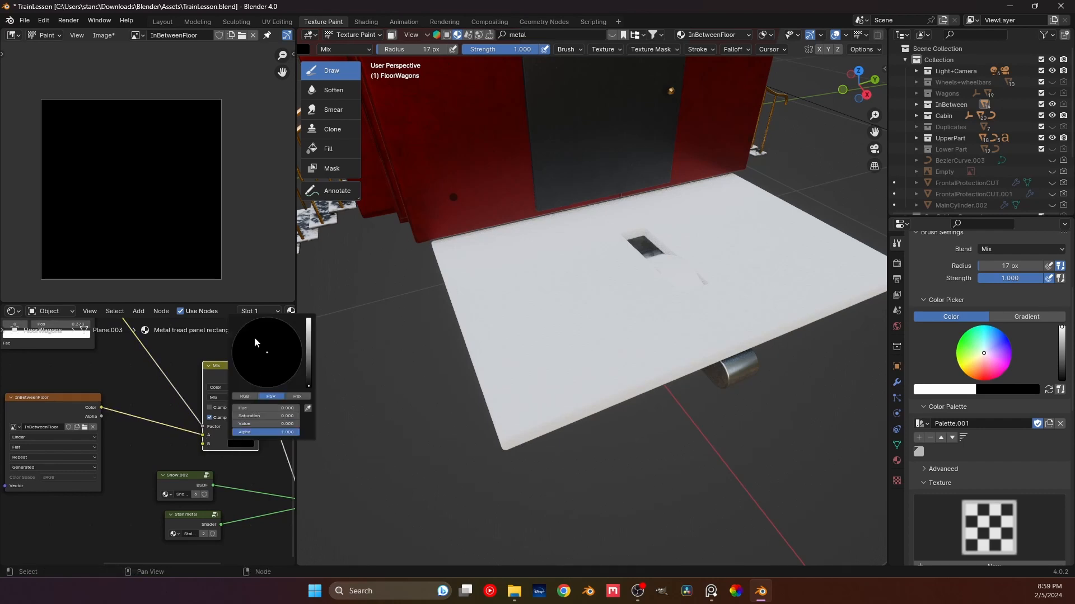
drag(308, 345, 308, 317)
- Test a white stroke on the wagon floor, undo it, and inspect the floor's Mirror modifier
drag(553, 380, 577, 279)
key(ctrl+z)
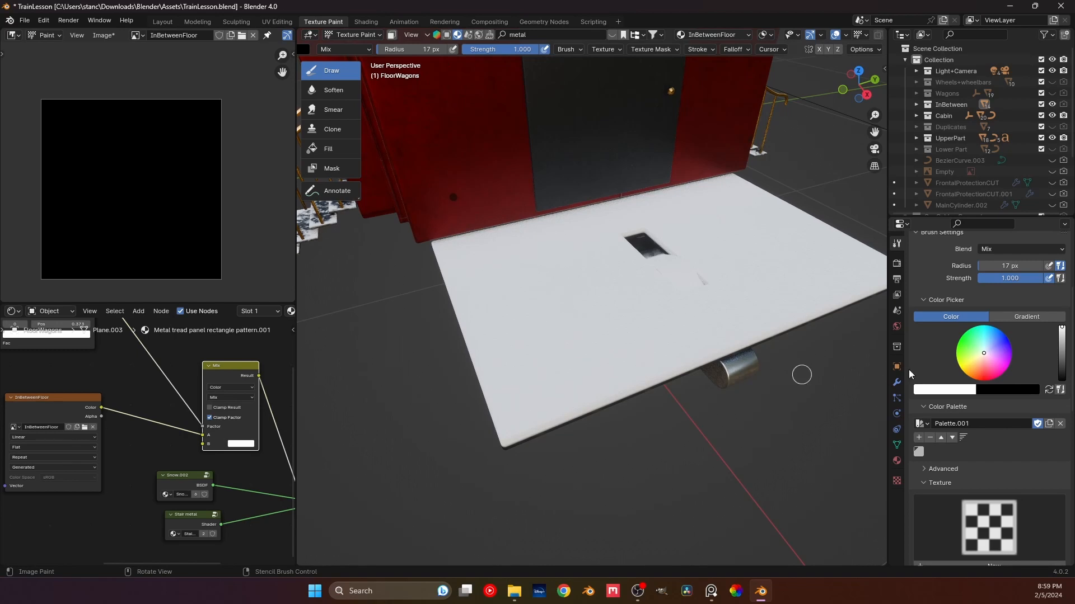
click(896, 383)
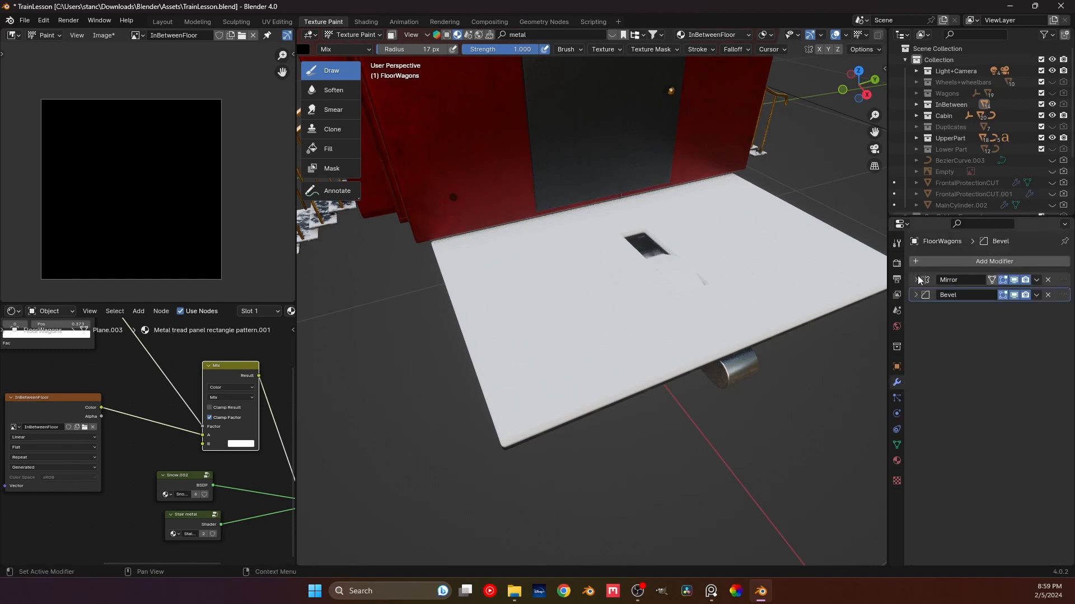
click(917, 280)
click(918, 280)
click(1037, 280)
scroll(731, 309, down, 3)
- Paint white along the wagon floor's short side edge to uncover the metal beneath the snow
middle_drag(725, 308, 657, 319)
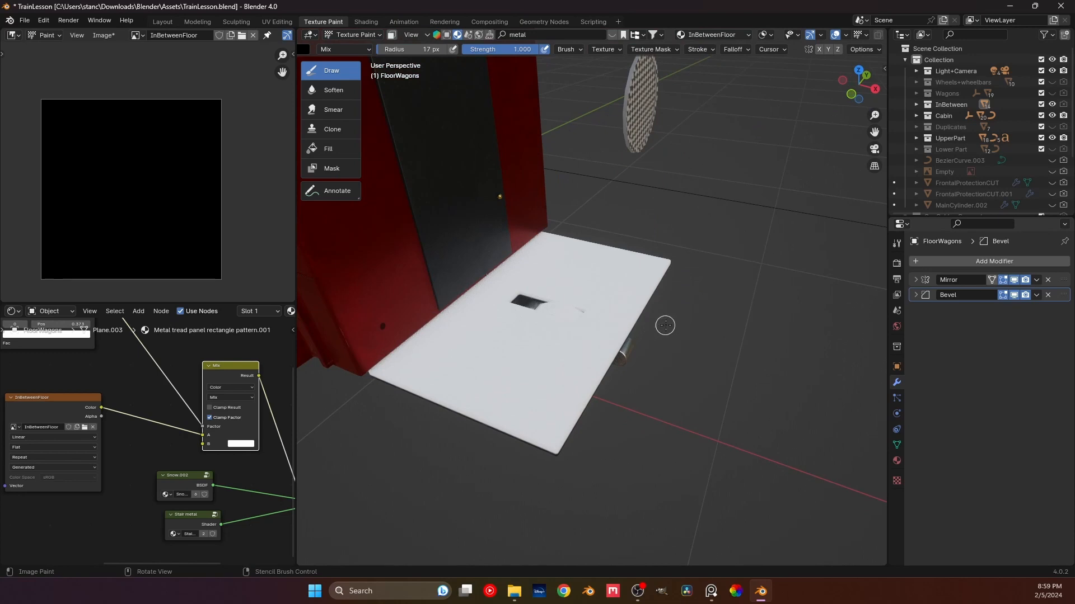
middle_drag(730, 317, 560, 319)
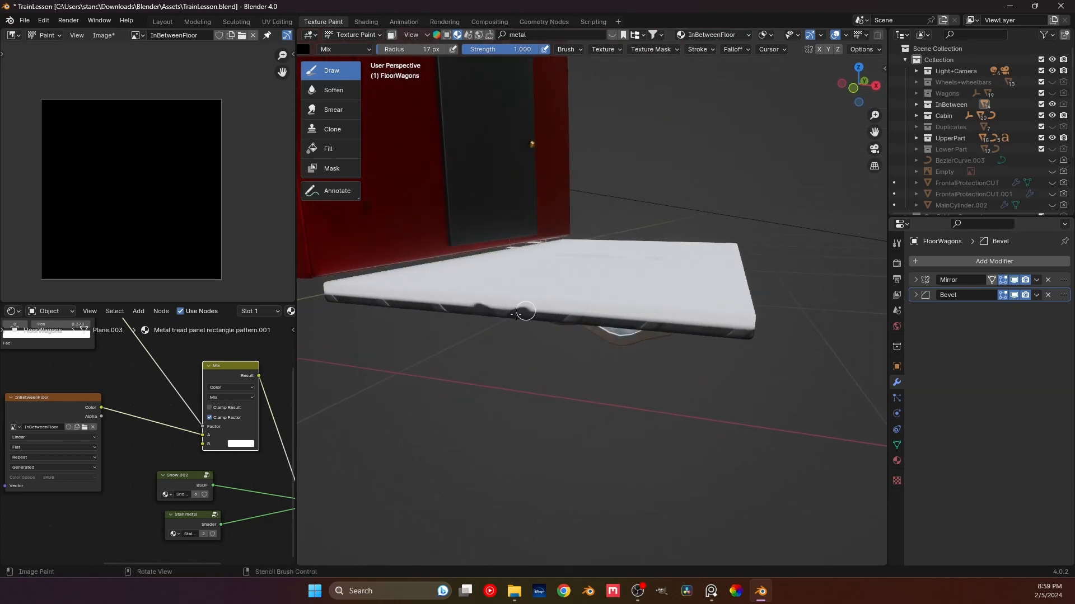
drag(500, 312, 544, 312)
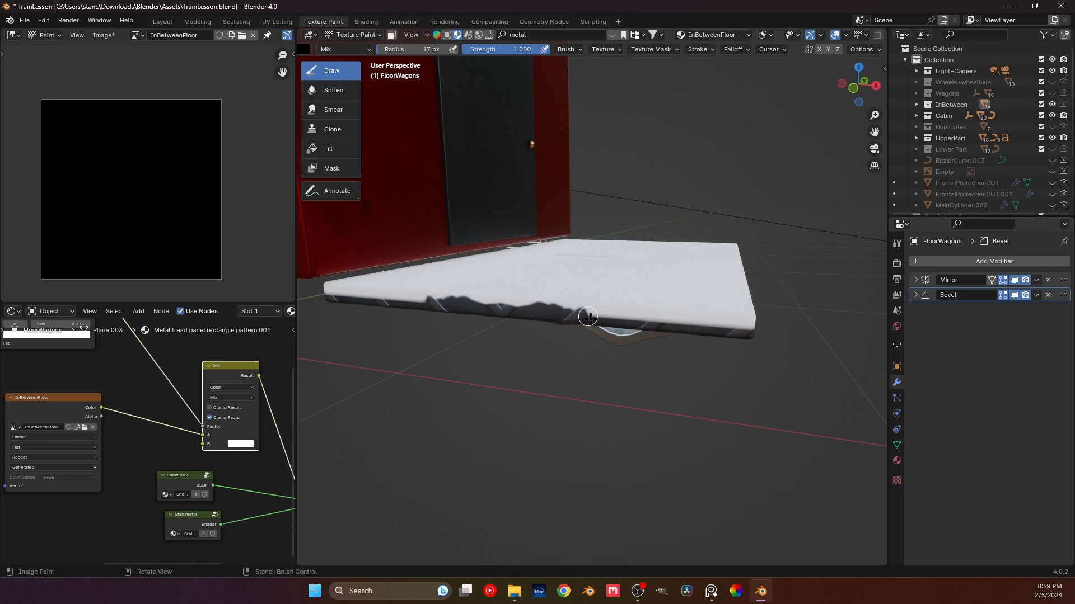
drag(620, 317, 739, 325)
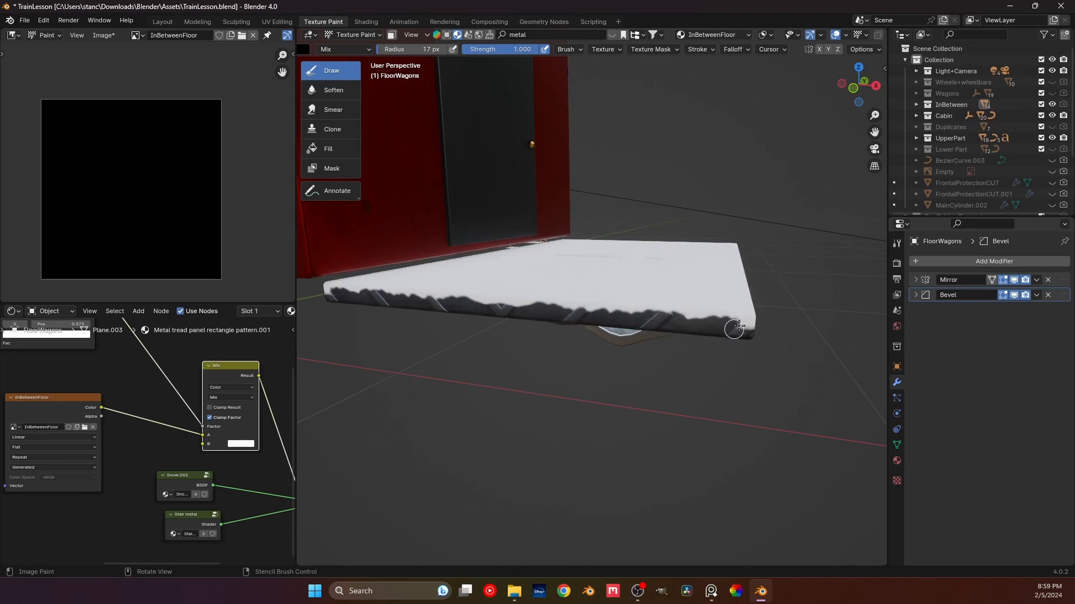
- Paint white along the full length of the floor's long outer edge, opposite the cabin door
middle_drag(751, 328, 566, 329)
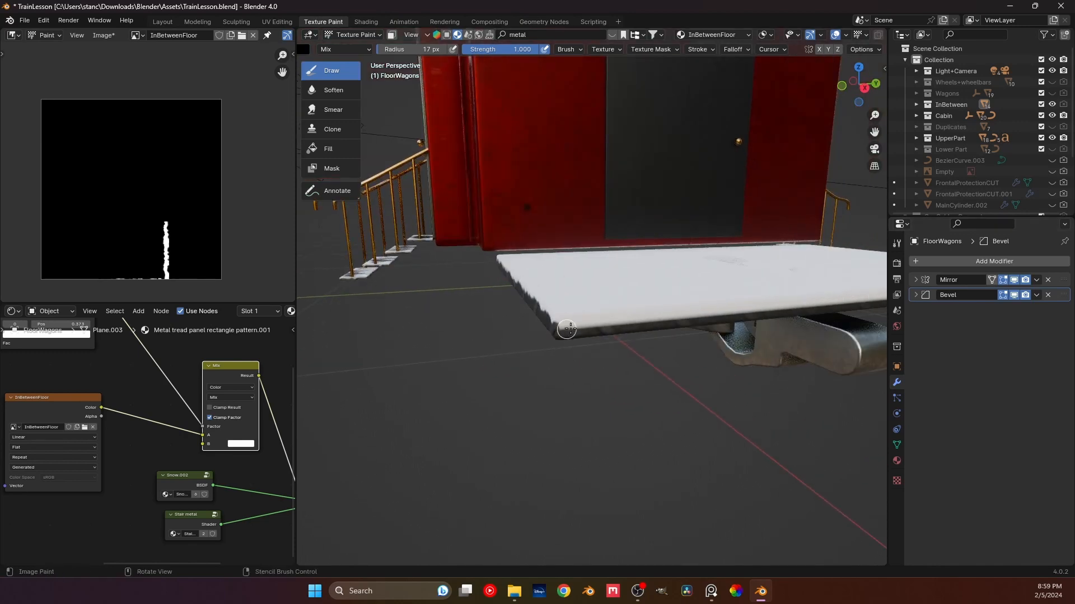
drag(601, 322, 722, 316)
middle_drag(722, 316, 445, 324)
drag(445, 324, 765, 301)
middle_drag(765, 301, 501, 305)
drag(501, 305, 671, 307)
- Paint white along the floor's remaining short side edge at the far end
middle_drag(671, 307, 698, 314)
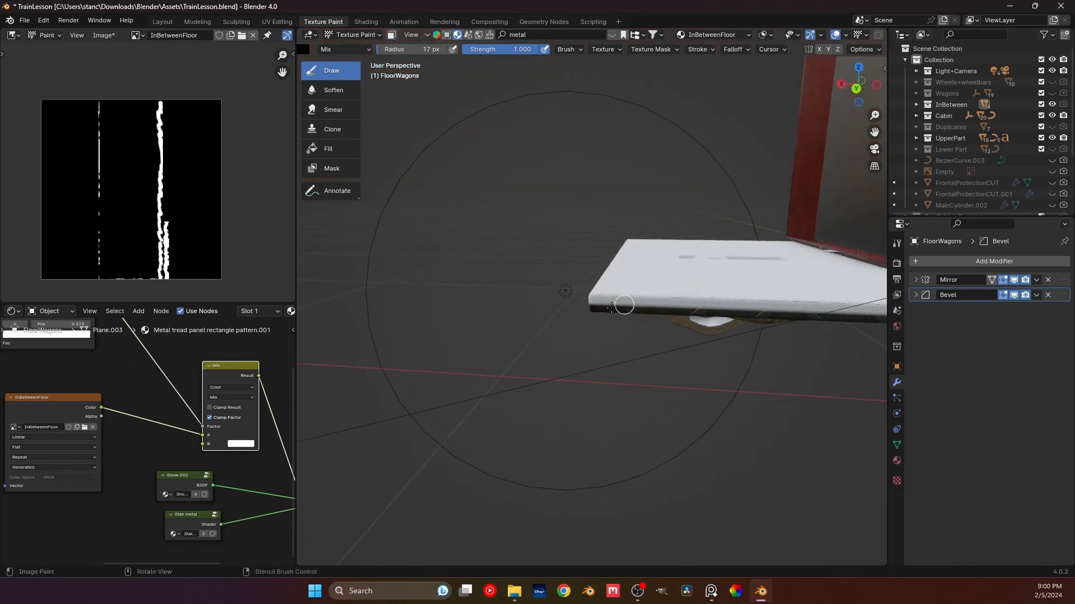
drag(663, 311, 718, 313)
shift+middle_drag(718, 313, 554, 313)
drag(554, 313, 632, 317)
- Set the brush radius to 3 px and draw thin crossing scratch lines on the wagon floor
middle_drag(588, 318, 607, 343)
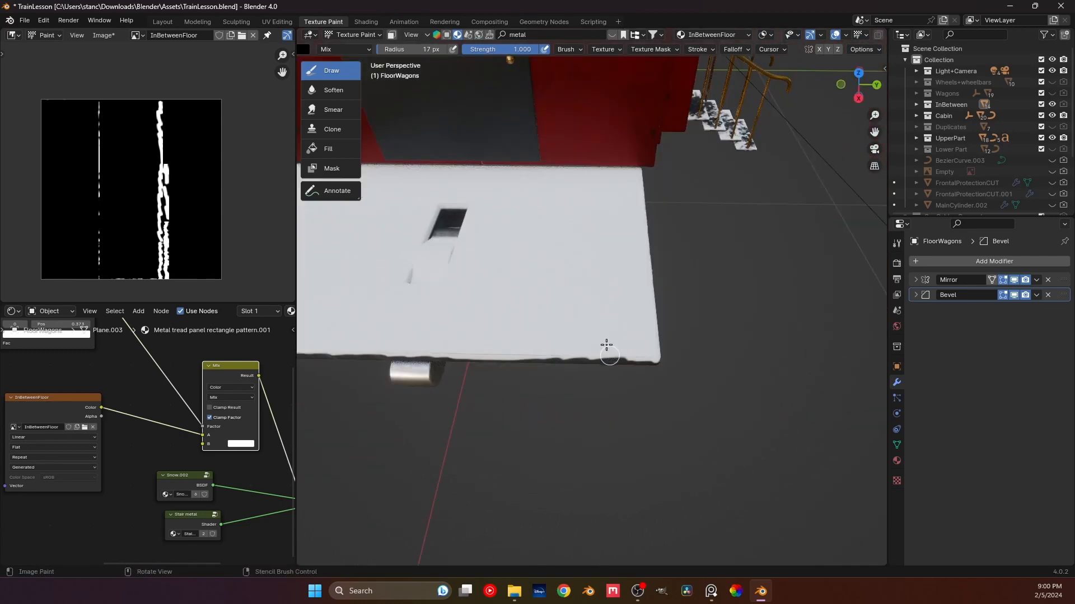
key(f)
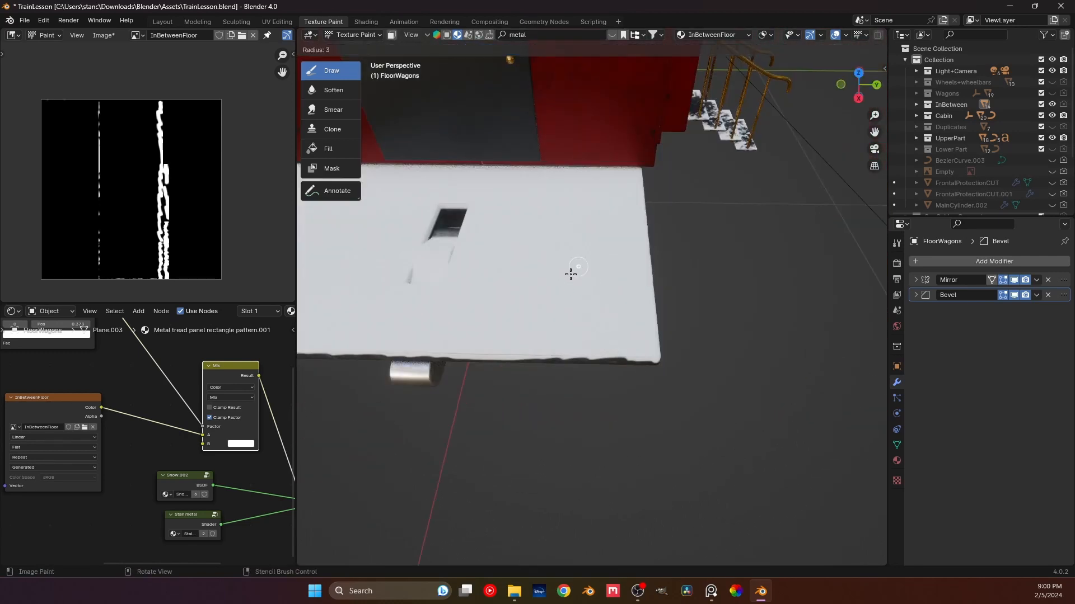
click(570, 274)
drag(605, 210, 536, 305)
shift+middle_drag(526, 288, 610, 307)
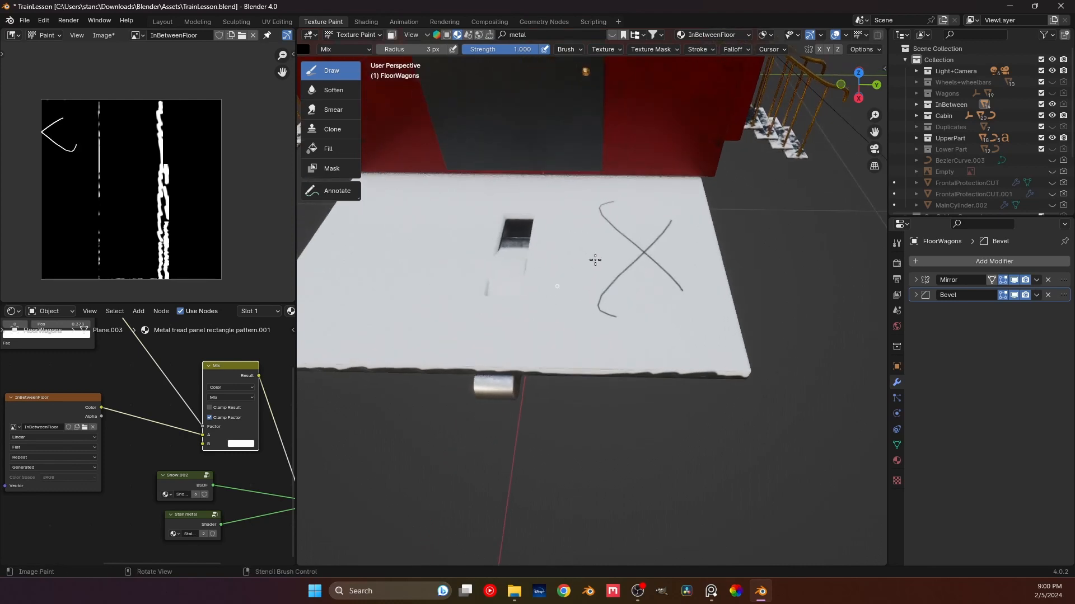
drag(563, 252, 750, 289)
mouse_move(676, 317)
shift+middle_down()
mouse_move(729, 331)
mouse_move(698, 310)
shift+middle_up()
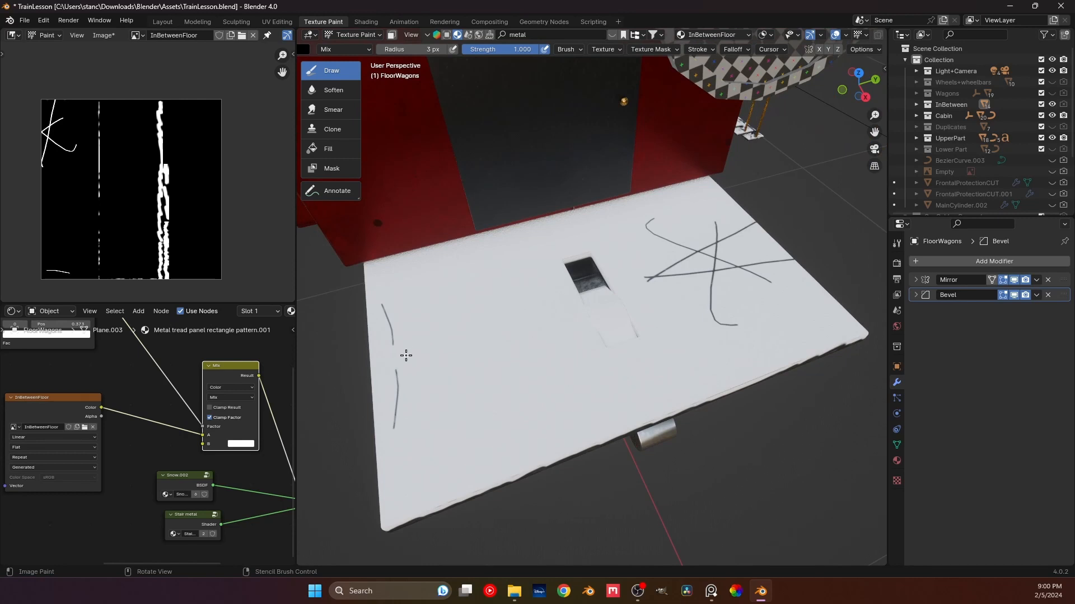
- Draw fainter crossing scratches on the floor's opposite half with brush strengths of 0.345 and 0.518
key(z)
click(414, 347)
drag(505, 50, 488, 49)
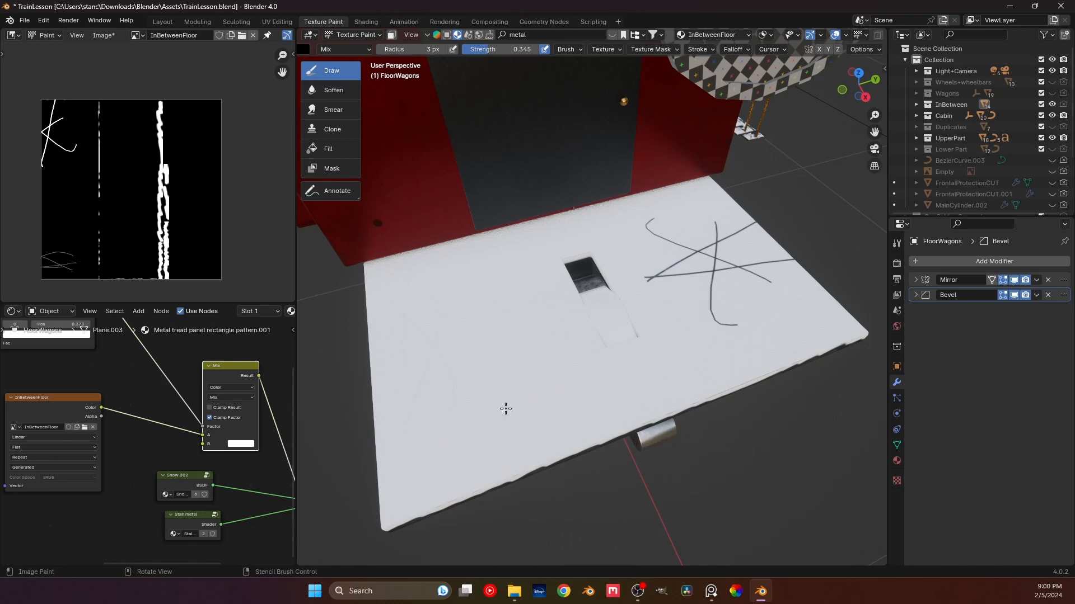
drag(480, 53, 493, 53)
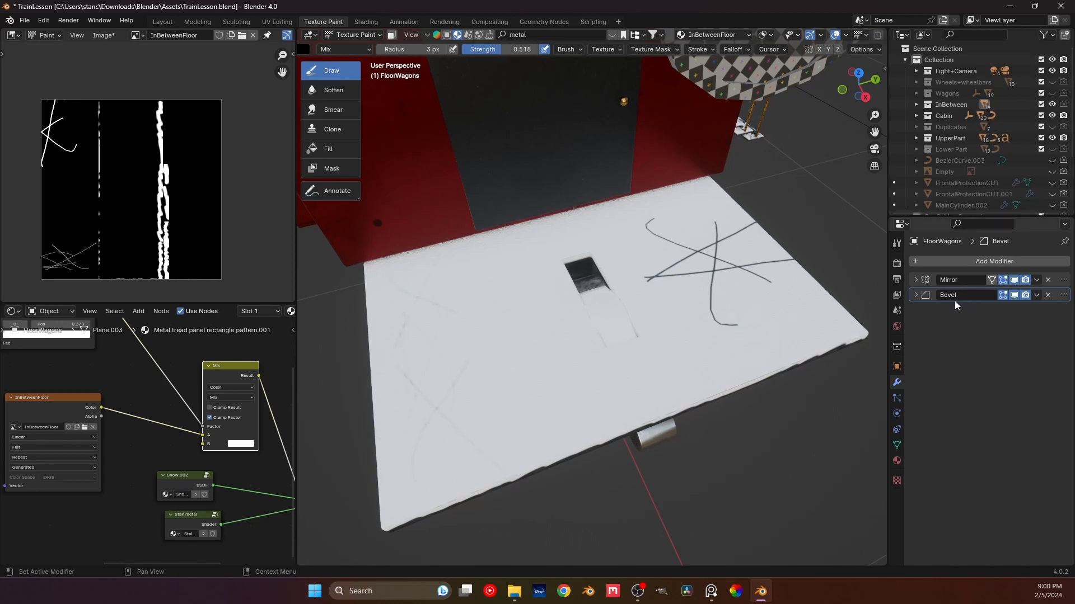
- Give the brush the shoe footprint texture, with a radius of 36 px and a strength of 1.000
click(896, 244)
scroll(981, 352, down, 5)
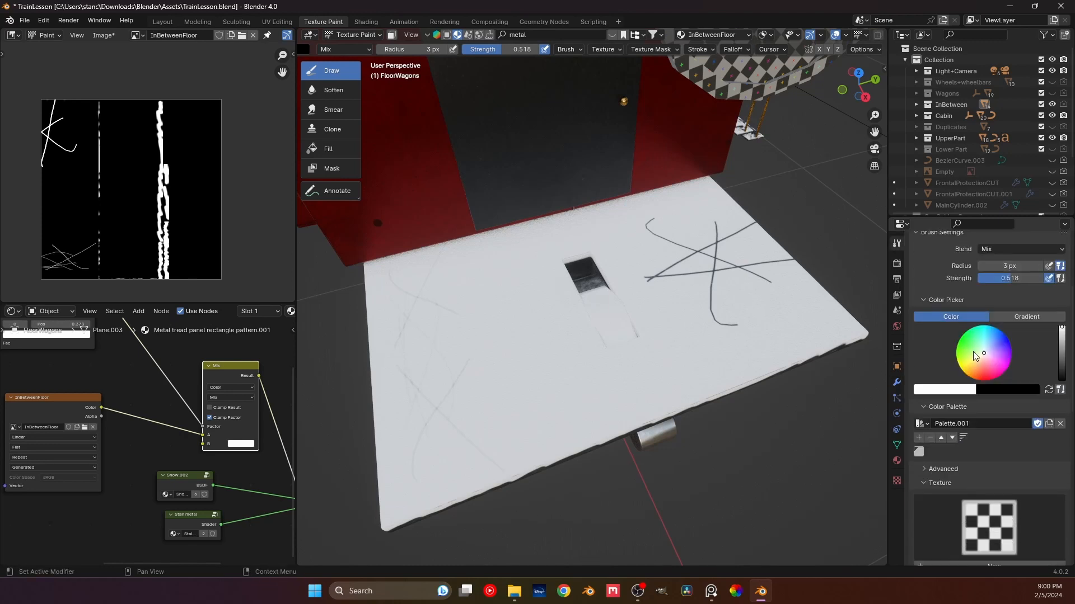
click(988, 529)
click(726, 336)
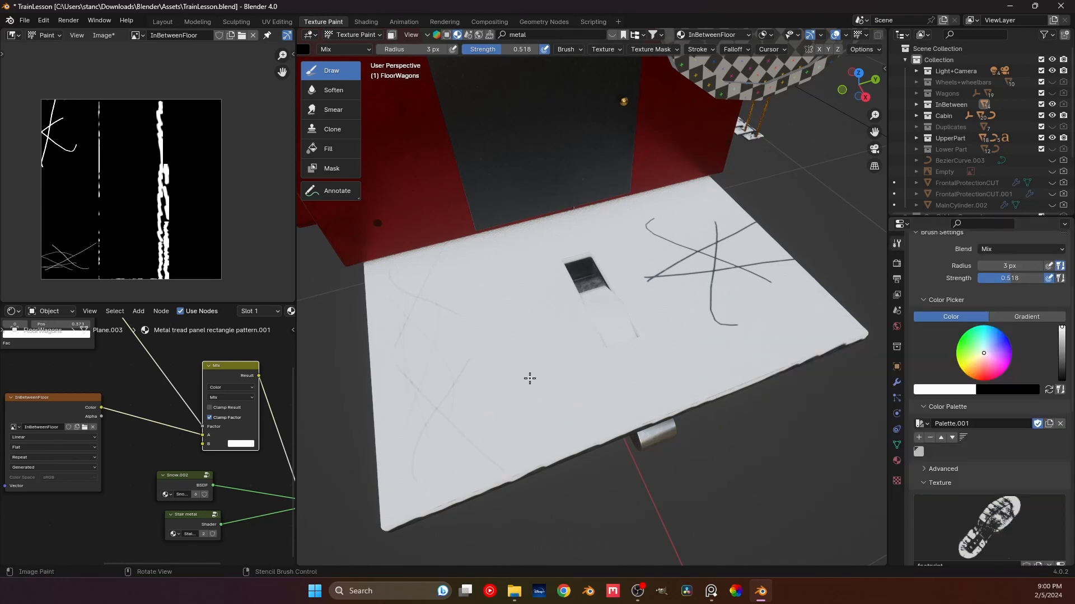
key(f)
click(532, 360)
drag(500, 50, 521, 50)
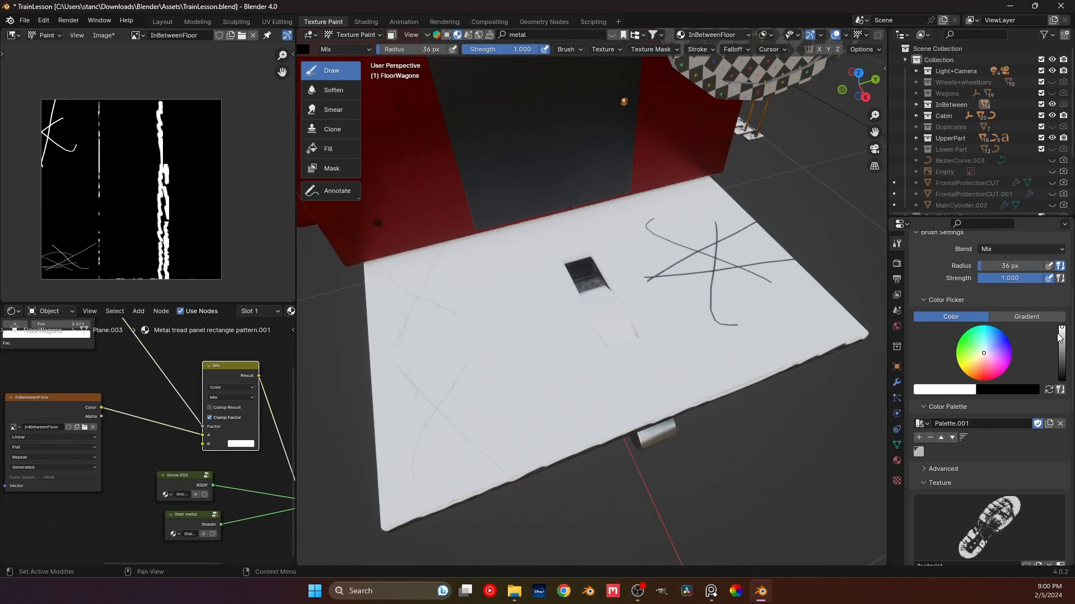
- Set the brush colour to mid grey and paint faint footprint-textured trails across the wagon floor
drag(1059, 338, 1061, 346)
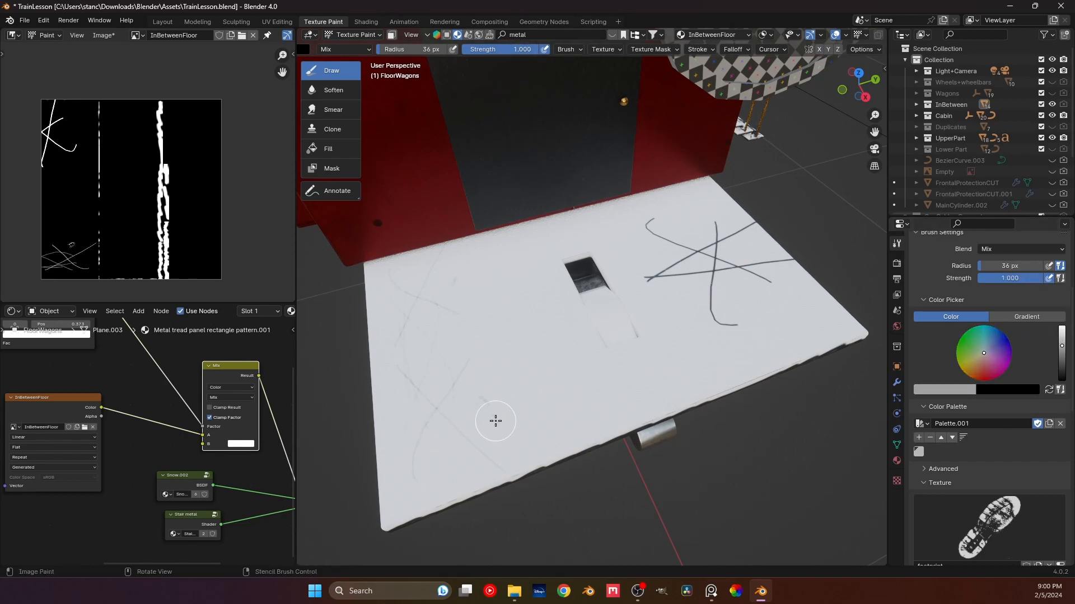
mouse_move(523, 428)
mouse_down()
mouse_move(556, 413)
mouse_move(553, 427)
mouse_up()
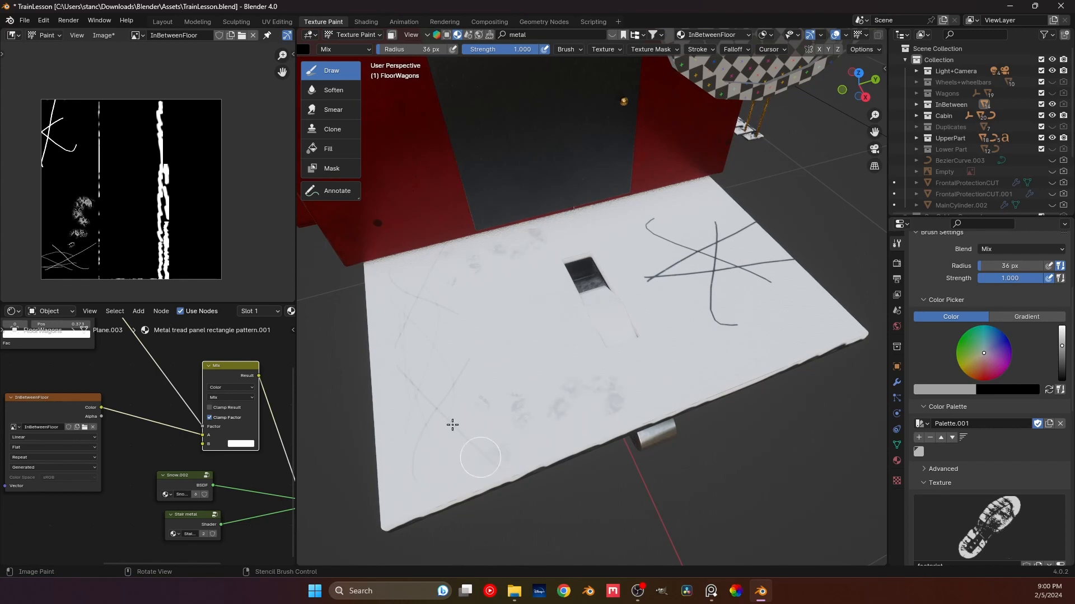
mouse_move(453, 425)
mouse_down()
mouse_move(698, 348)
mouse_move(679, 338)
mouse_up()
- Lighten the brush colour to pale grey and paint denser footprint-textured trails on the scratched half of the floor
drag(1062, 345, 1061, 335)
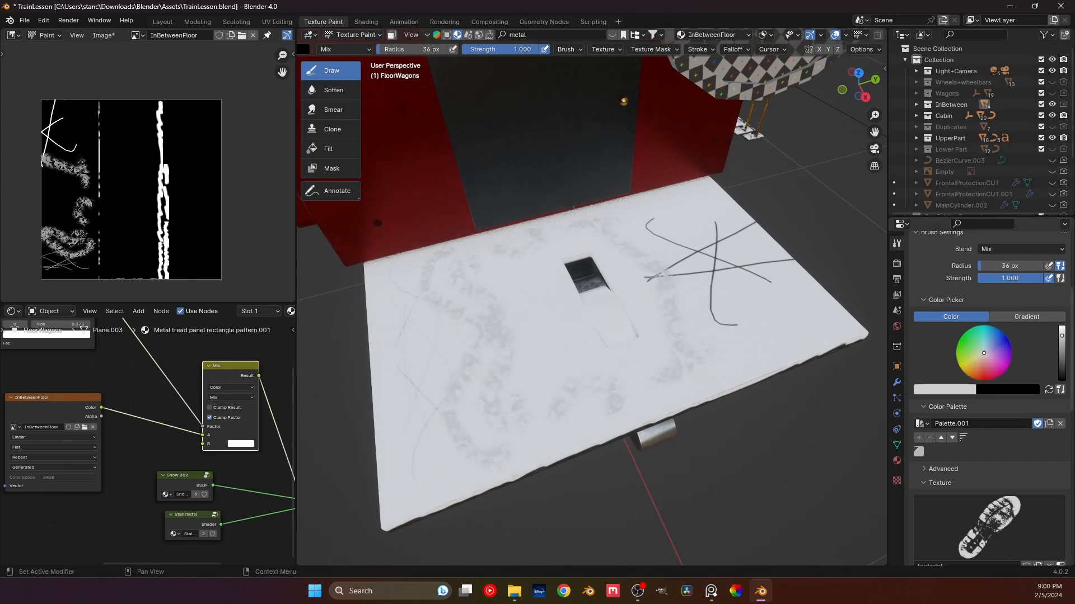
mouse_move(532, 355)
mouse_down()
mouse_move(558, 381)
mouse_move(408, 427)
mouse_move(403, 439)
mouse_move(412, 331)
mouse_up()
drag(418, 285, 442, 384)
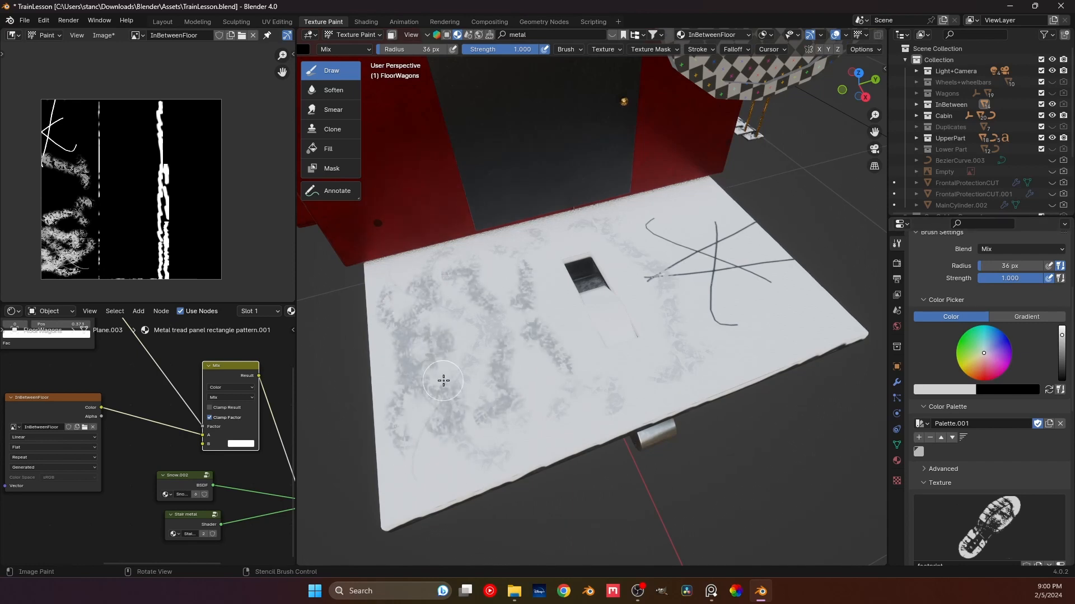
- Try large footprint marks on the floor with a 132 px brush radius and undo them
key(f)
click(519, 400)
mouse_move(510, 383)
mouse_down()
mouse_move(486, 353)
mouse_move(458, 406)
mouse_move(435, 312)
mouse_move(700, 331)
mouse_move(739, 302)
mouse_move(680, 224)
mouse_move(650, 321)
mouse_up()
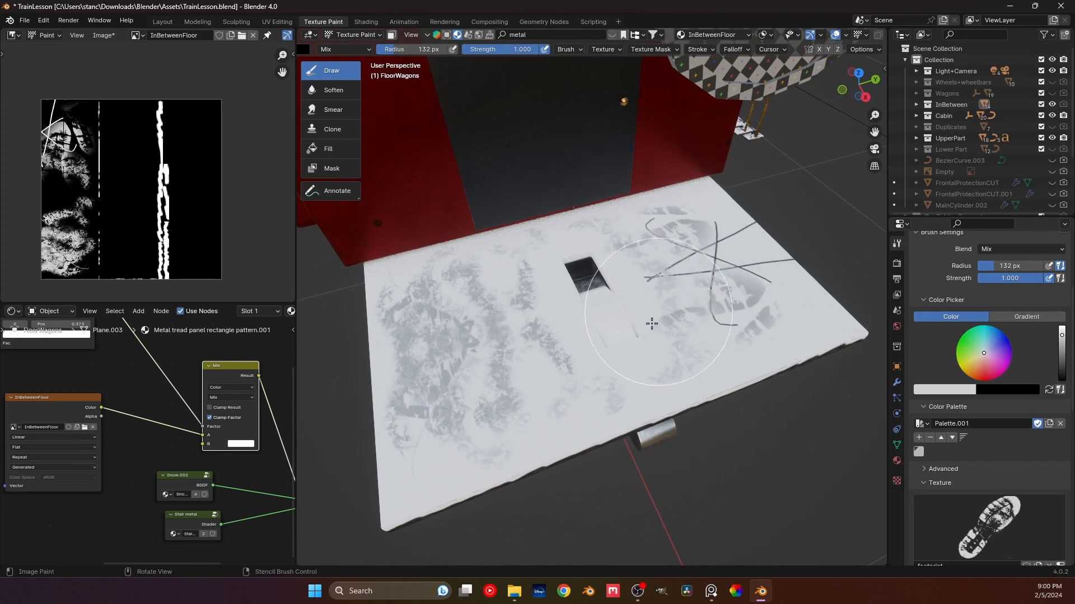
scroll(700, 321, down, 2)
mouse_move(604, 331)
middle_down()
mouse_move(661, 323)
mouse_move(628, 304)
middle_up()
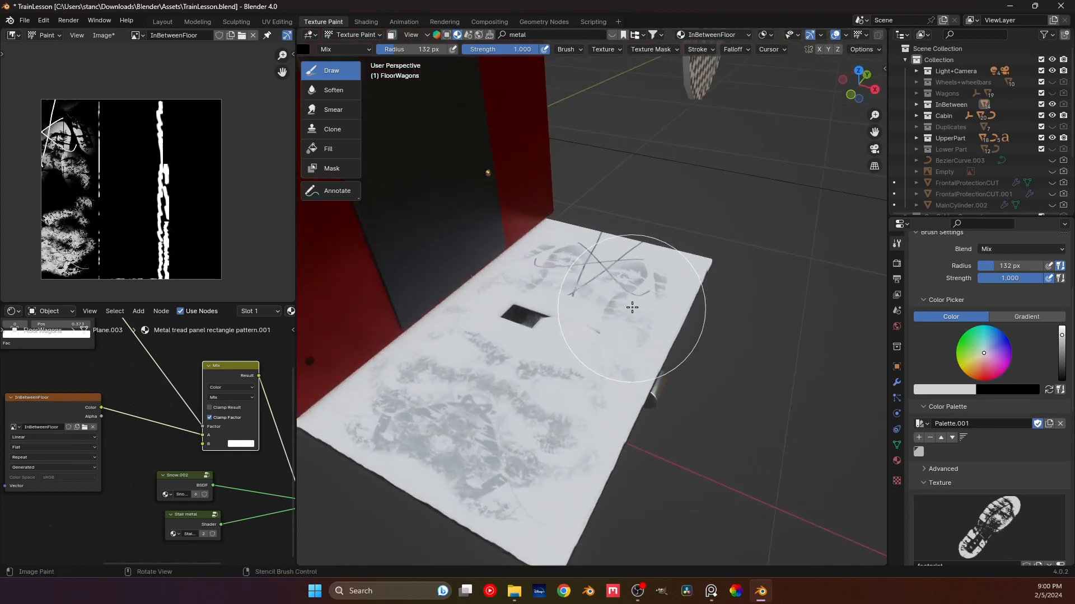
key(ctrl+z)
key(ctrl+z)
key(ctrl+z)
- Reduce the brush radius to 62 px and stamp footprint marks across both halves of the floor
scroll(645, 312, up, 2)
key(f)
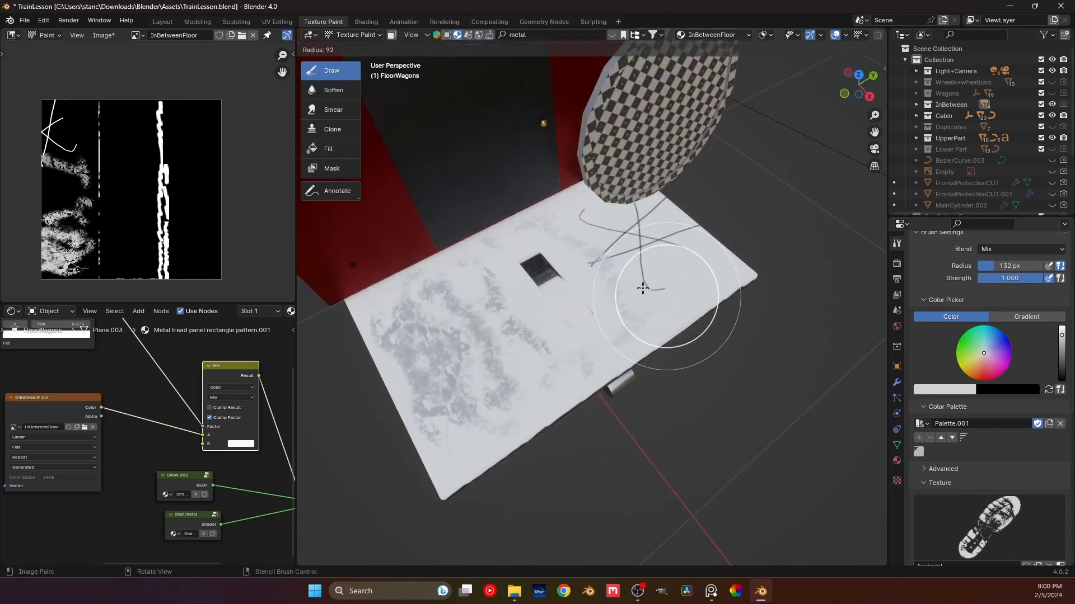
click(628, 281)
mouse_move(685, 274)
mouse_down()
mouse_move(671, 278)
mouse_move(717, 264)
mouse_move(666, 235)
mouse_move(600, 312)
mouse_up()
click(607, 340)
click(492, 311)
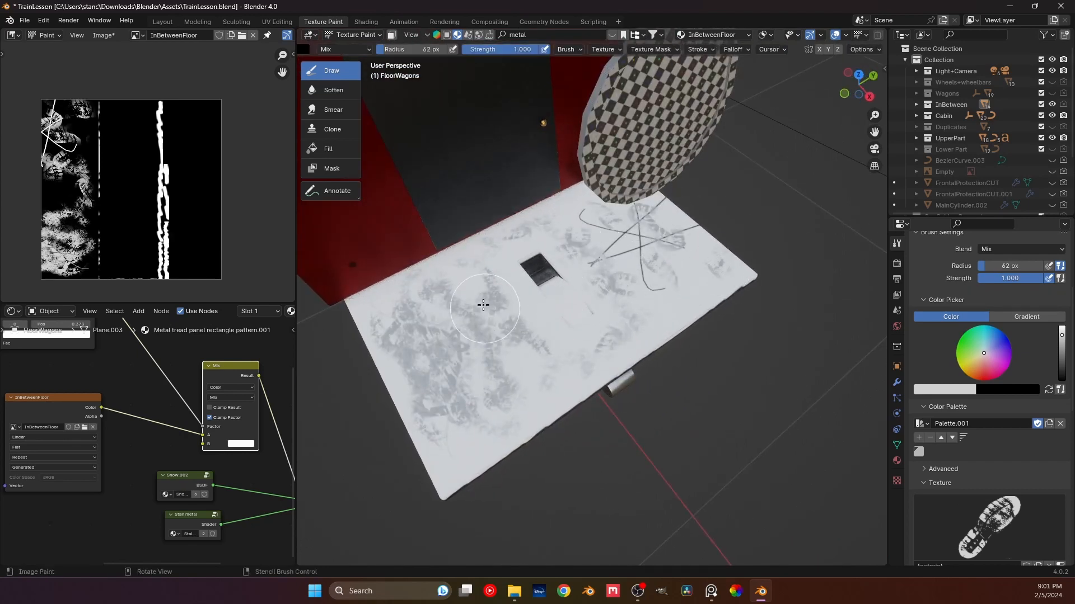
- Set the brush colour to white, paint stronger footprint marks over the wagon floor, and save the file
drag(1062, 335, 1062, 324)
mouse_move(552, 368)
mouse_down()
mouse_move(519, 320)
mouse_move(588, 321)
mouse_move(605, 272)
mouse_move(549, 360)
mouse_move(479, 358)
mouse_move(465, 316)
mouse_move(442, 355)
mouse_move(549, 224)
mouse_move(622, 268)
mouse_move(649, 212)
mouse_move(535, 353)
mouse_move(465, 345)
mouse_move(478, 300)
mouse_up()
mouse_move(529, 351)
middle_down()
mouse_move(612, 297)
mouse_move(683, 300)
middle_up()
key(ctrl+s)
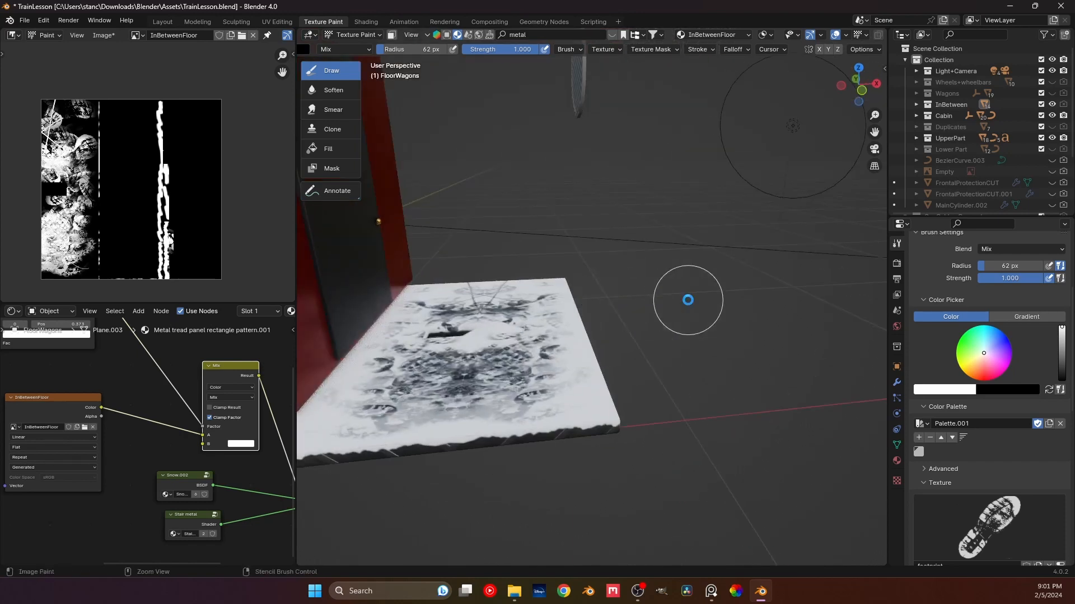
- Check the train through the scene camera, switch to the Layout workspace with rendered shading, and save the file
key(KP_0)
scroll(634, 307, down, 4)
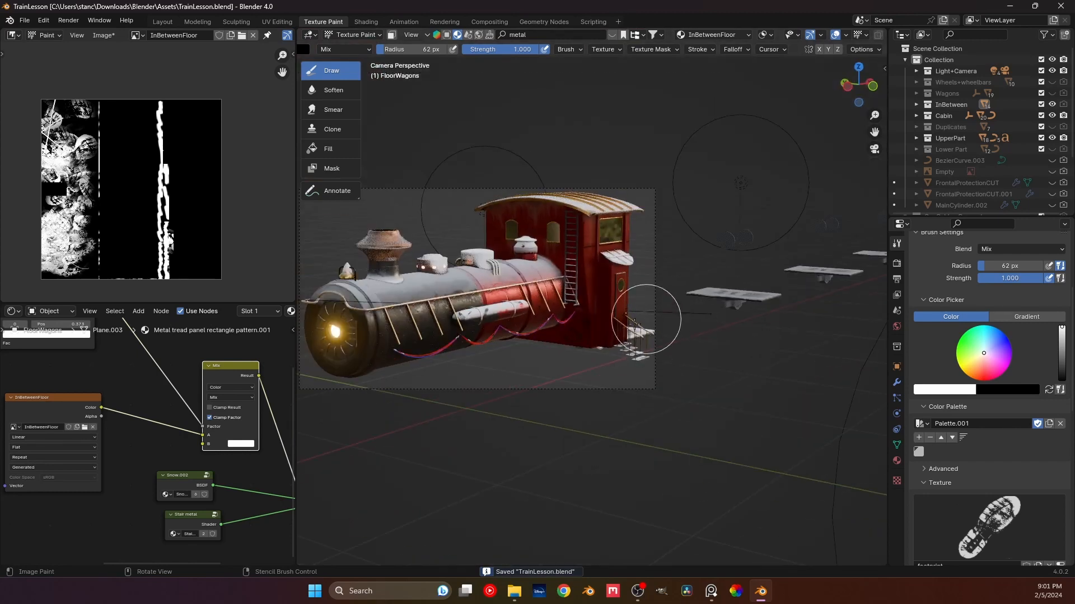
shift+middle_drag(771, 170, 698, 170)
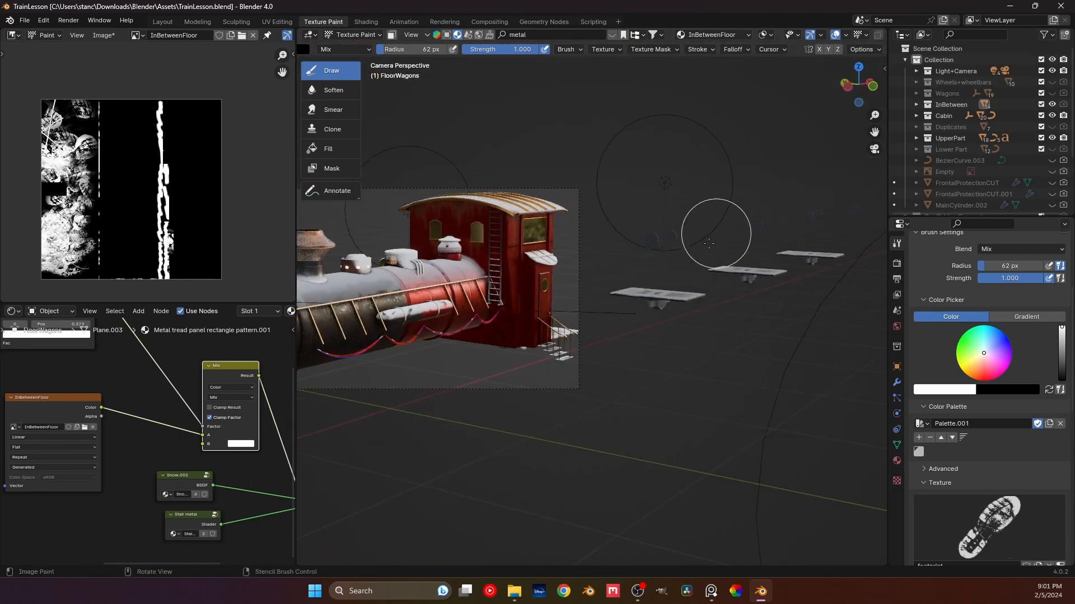
click(163, 21)
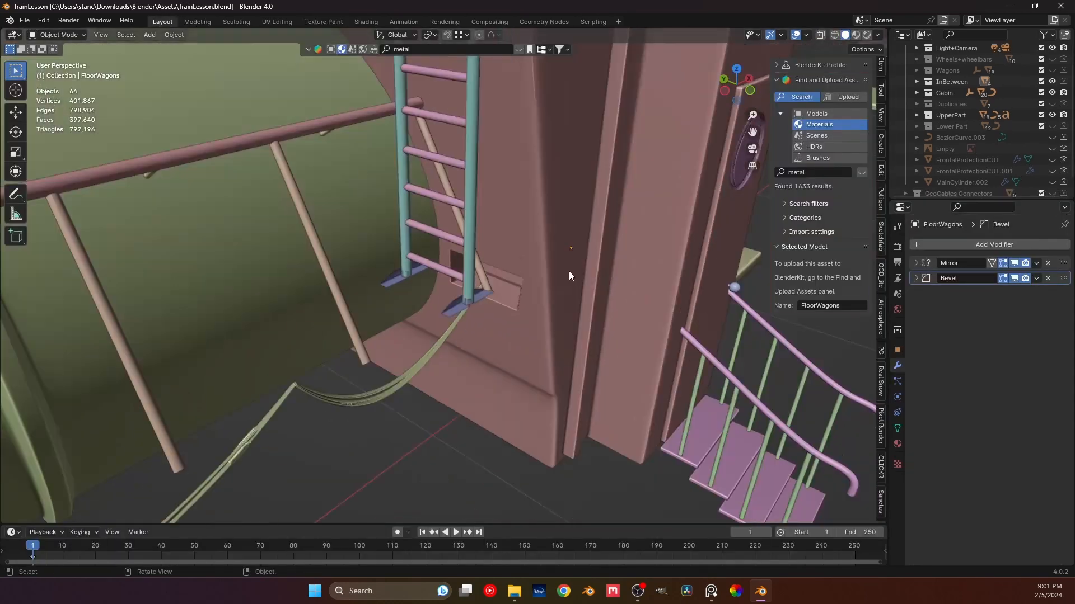
scroll(569, 272, down, 3)
shift+middle_drag(560, 281, 455, 338)
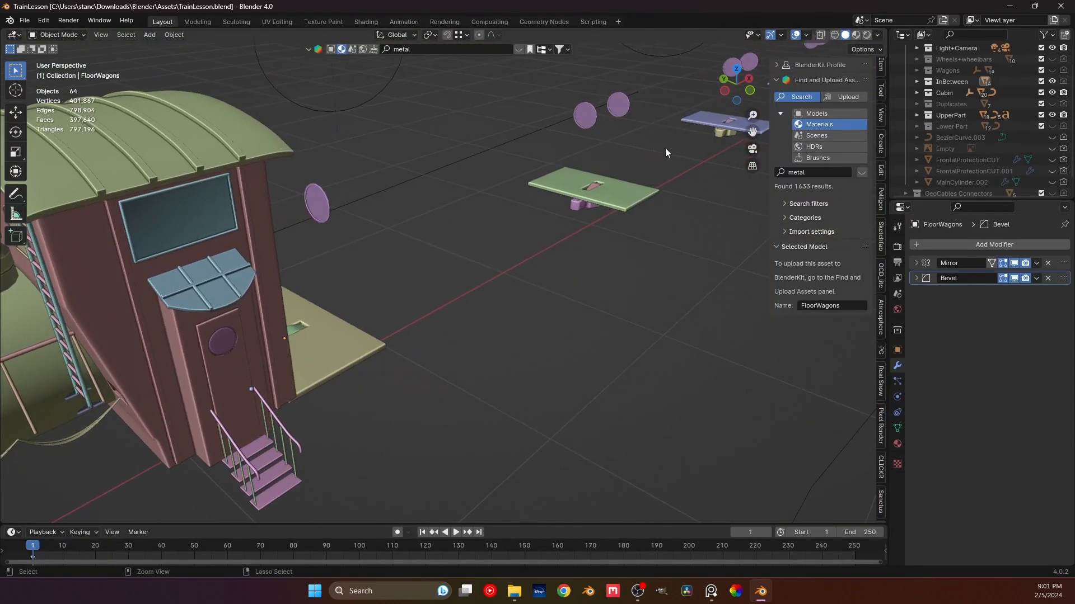
key(ctrl+s)
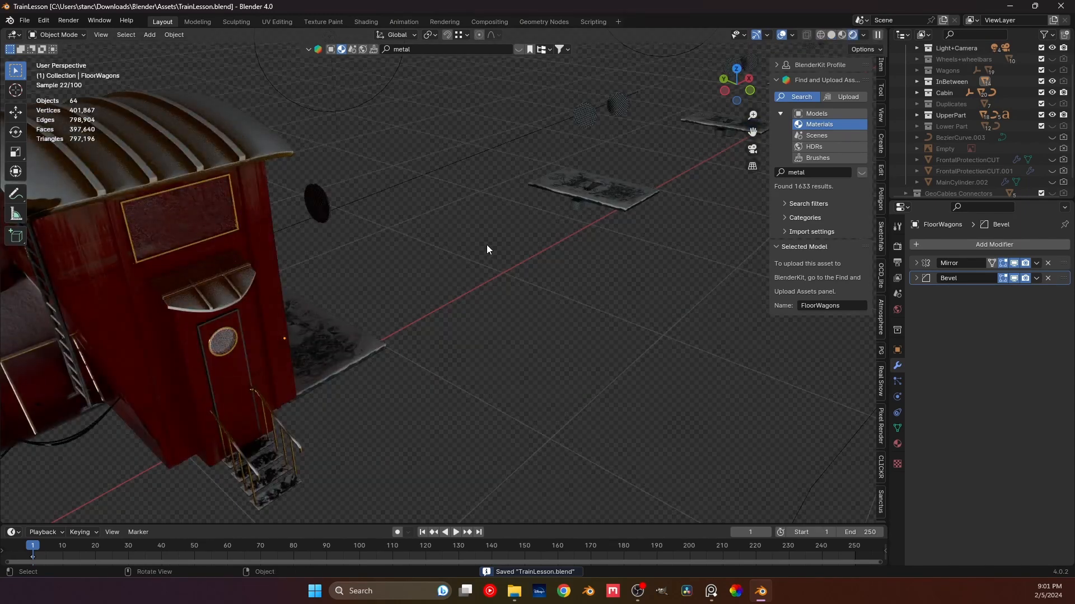
- View the train through the scene camera and select the round wagon door windows behind the cabin
scroll(489, 252, down, 3)
scroll(338, 334, up, 7)
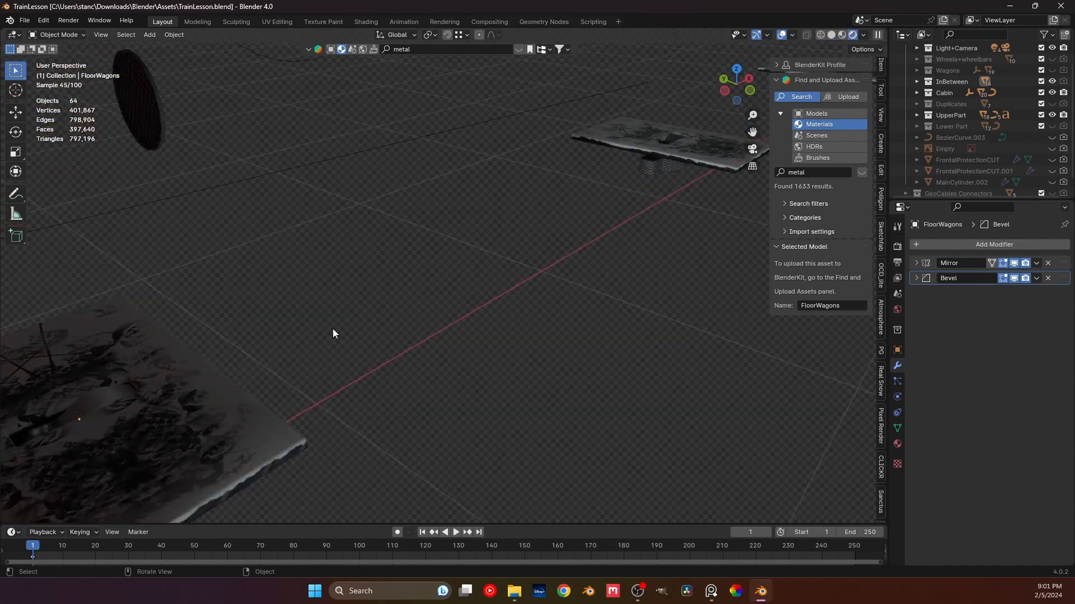
scroll(335, 330, down, 6)
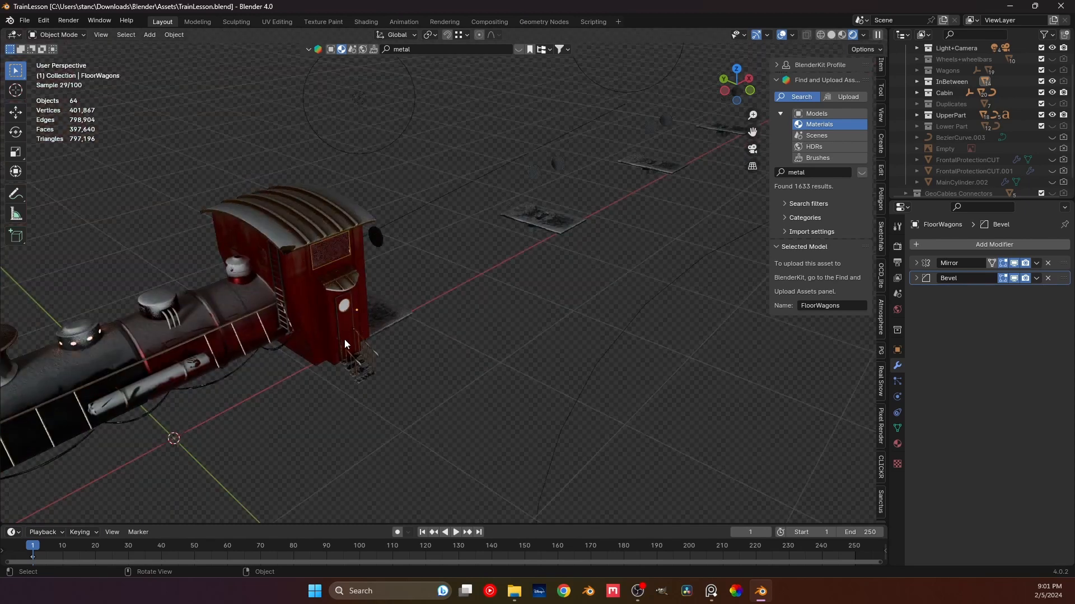
key(KP_0)
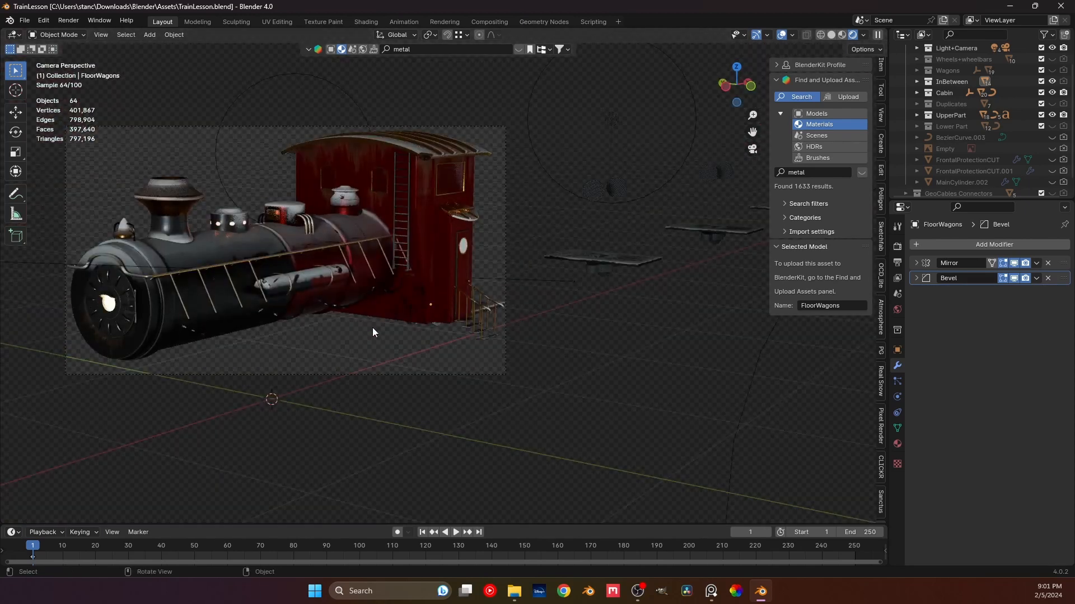
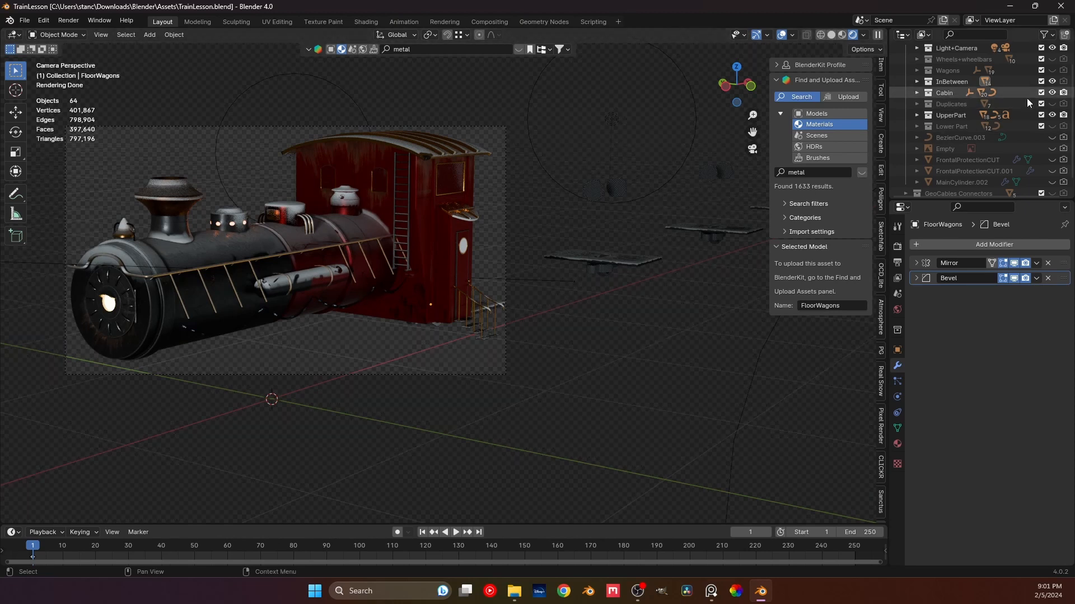
scroll(399, 266, up, 4)
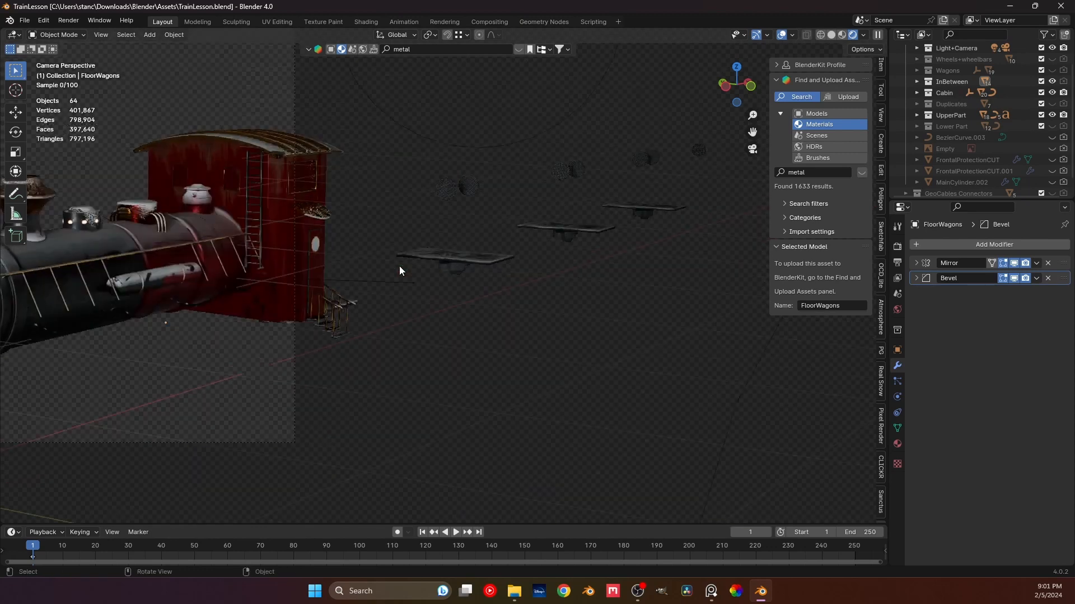
shift+middle_drag(418, 270, 398, 367)
click(434, 176)
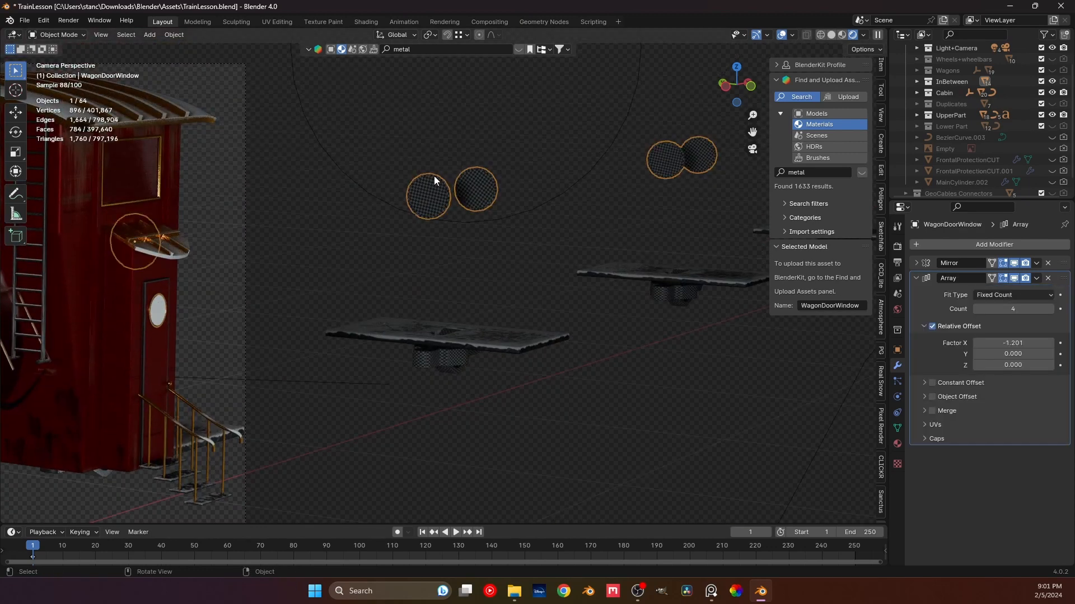
- Reselect the wagon door window from its original disc next to the cabin's rear and view it up close
scroll(432, 178, up, 2)
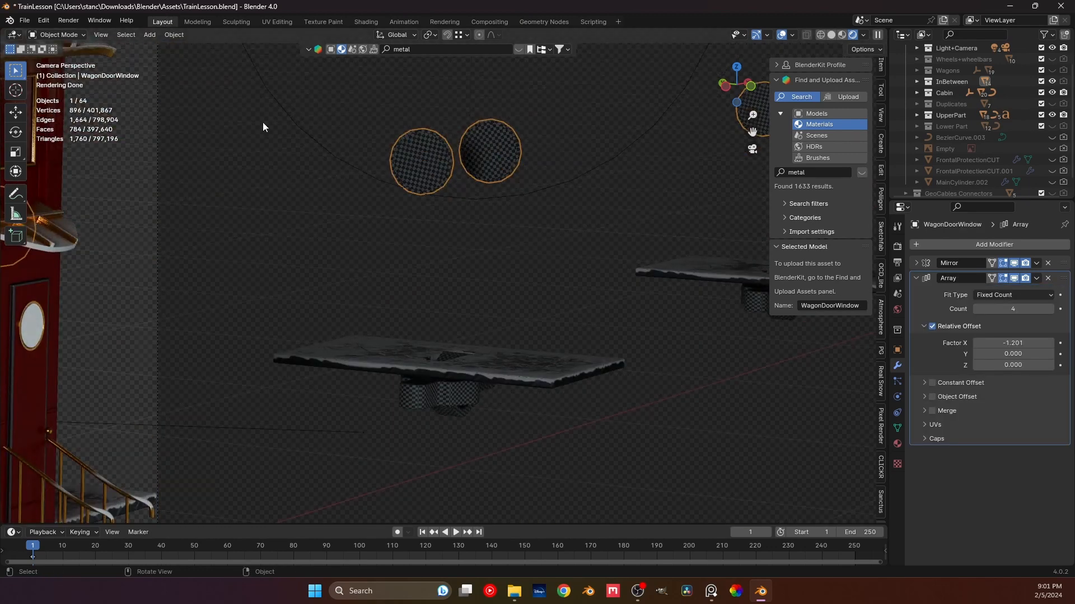
middle_drag(263, 122, 355, 217)
scroll(519, 240, up, 4)
shift+middle_drag(520, 240, 331, 371)
scroll(333, 370, up, 3)
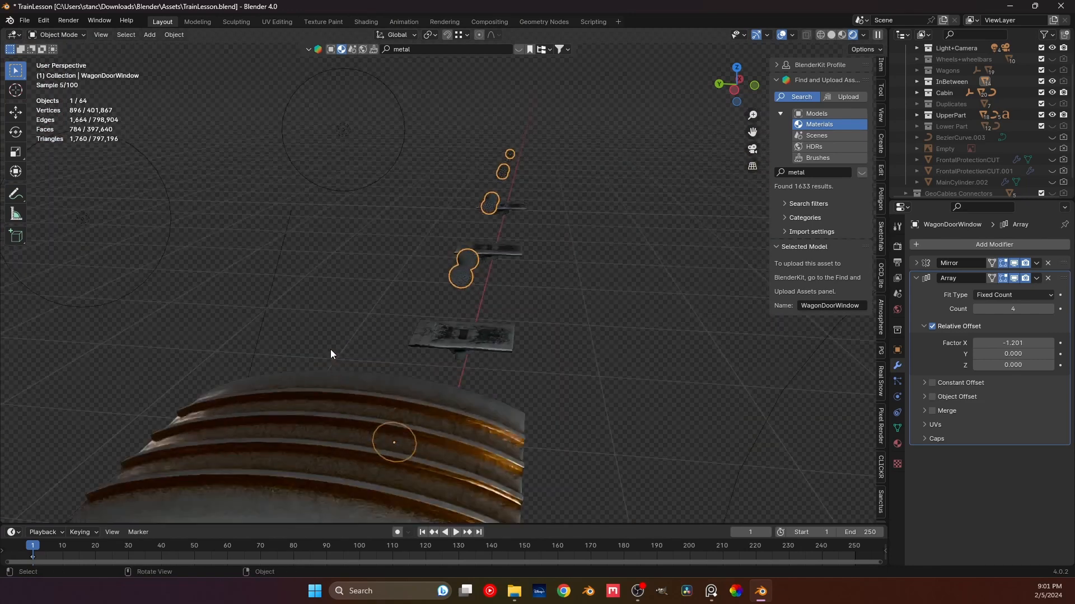
middle_drag(163, 381, 436, 331)
scroll(364, 411, down, 1)
scroll(435, 332, up, 5)
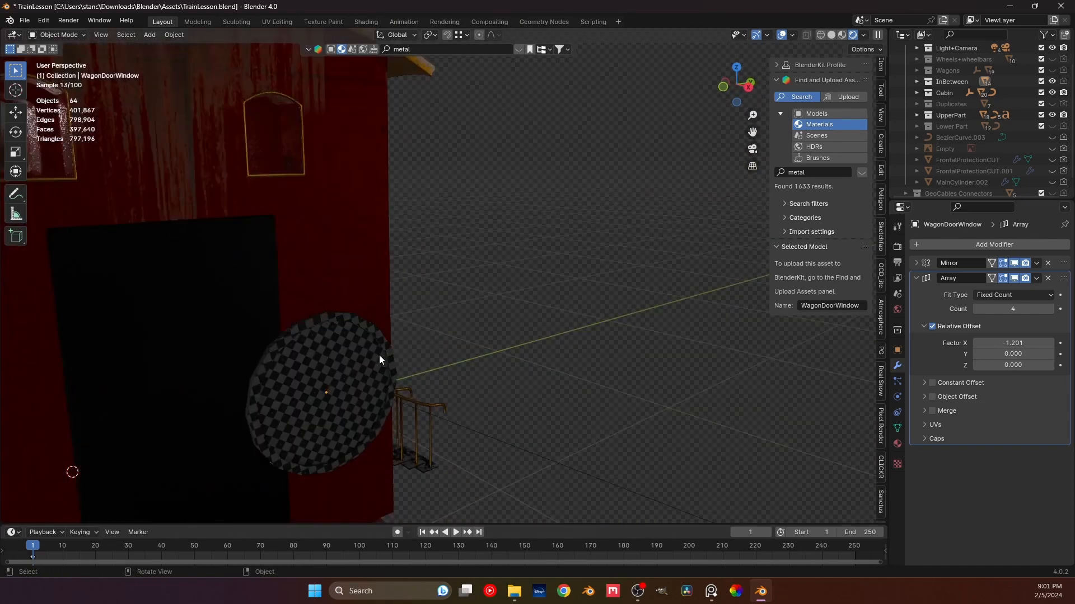
click(352, 374)
shift+middle_drag(351, 375, 640, 287)
scroll(497, 278, up, 3)
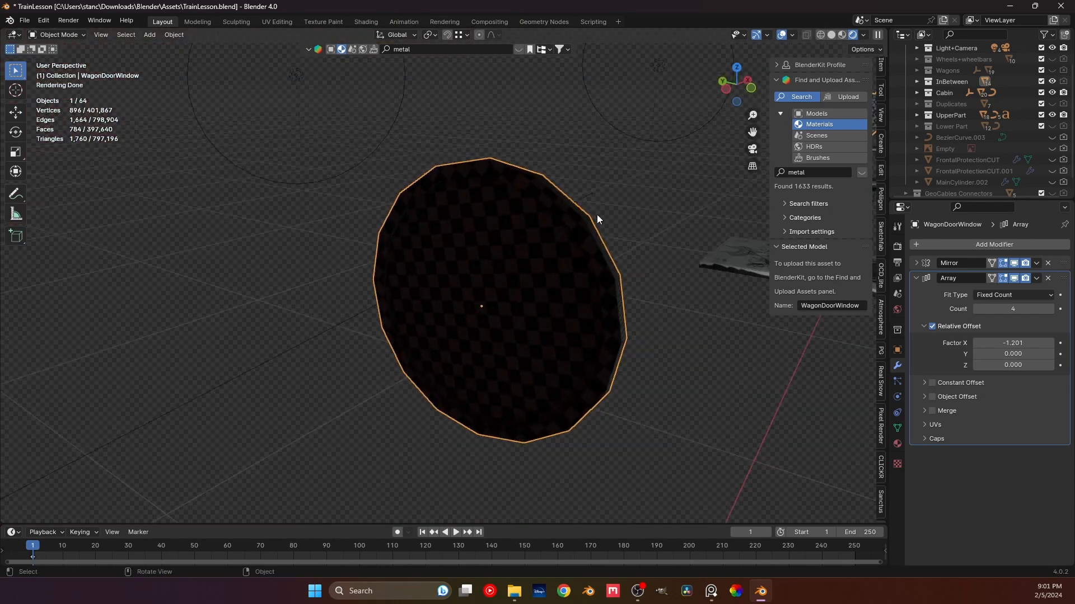
- Browse the existing scene materials for a replacement for UV TEST on the wagon door window
click(894, 444)
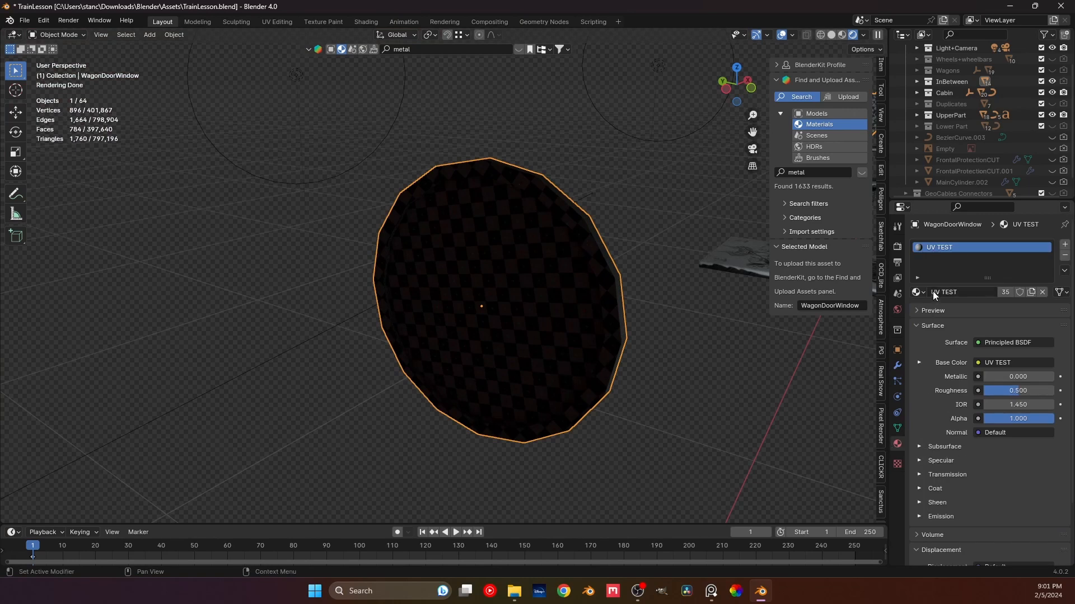
click(918, 291)
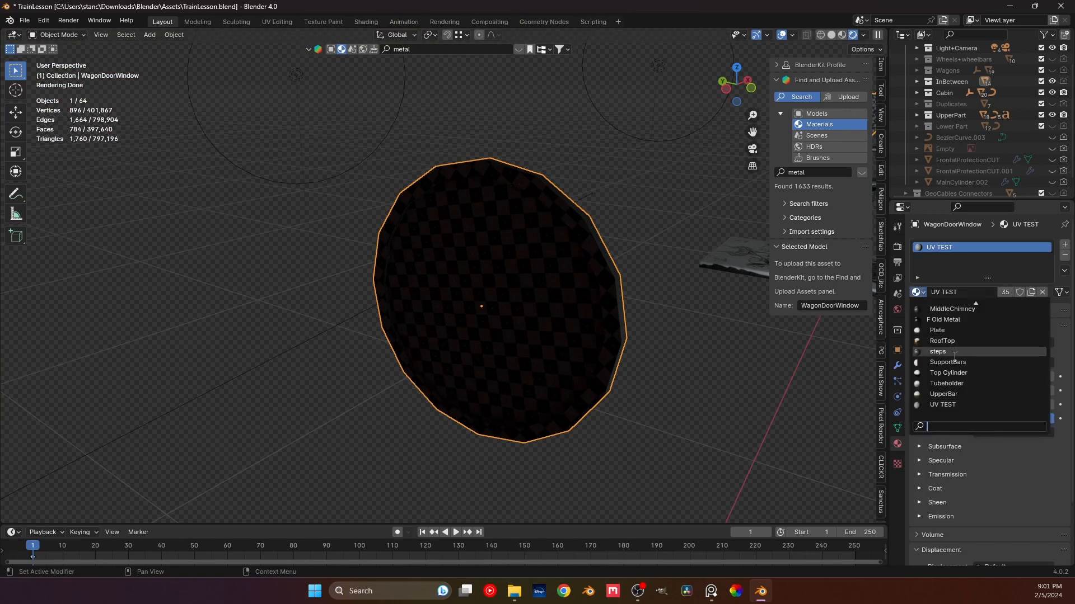
scroll(954, 358, up, 6)
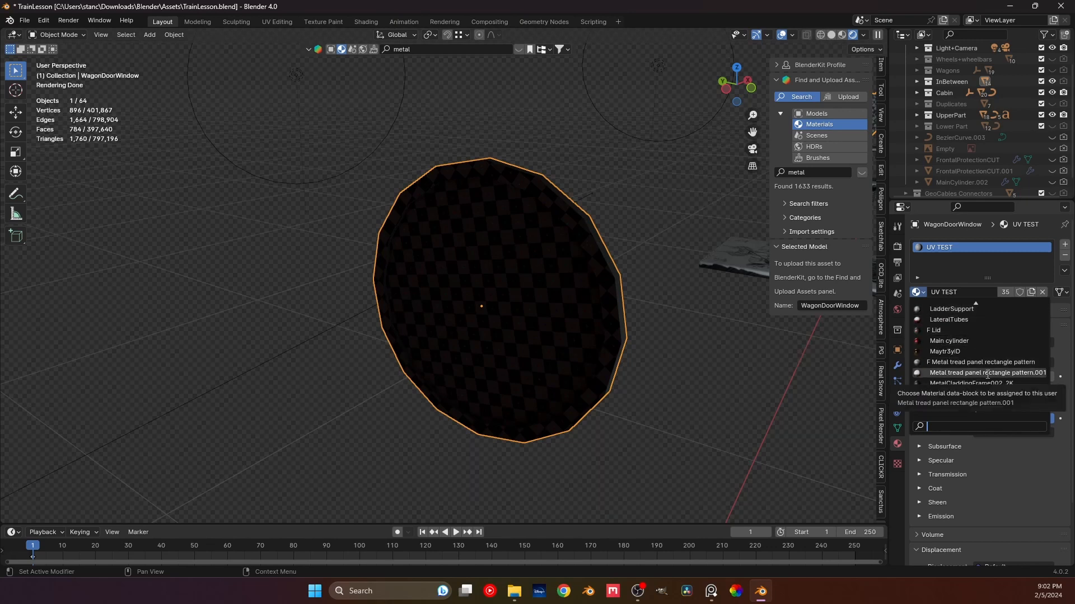
scroll(987, 374, down, 5)
scroll(988, 374, down, 4)
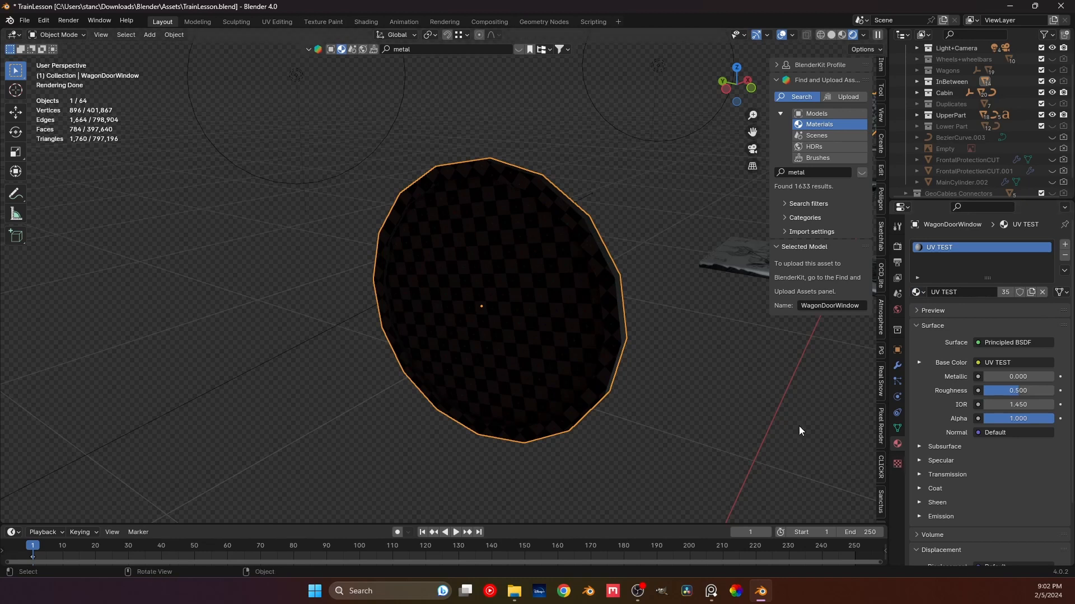
- Select the gold-framed cabin window and check which materials it uses
scroll(561, 302, down, 6)
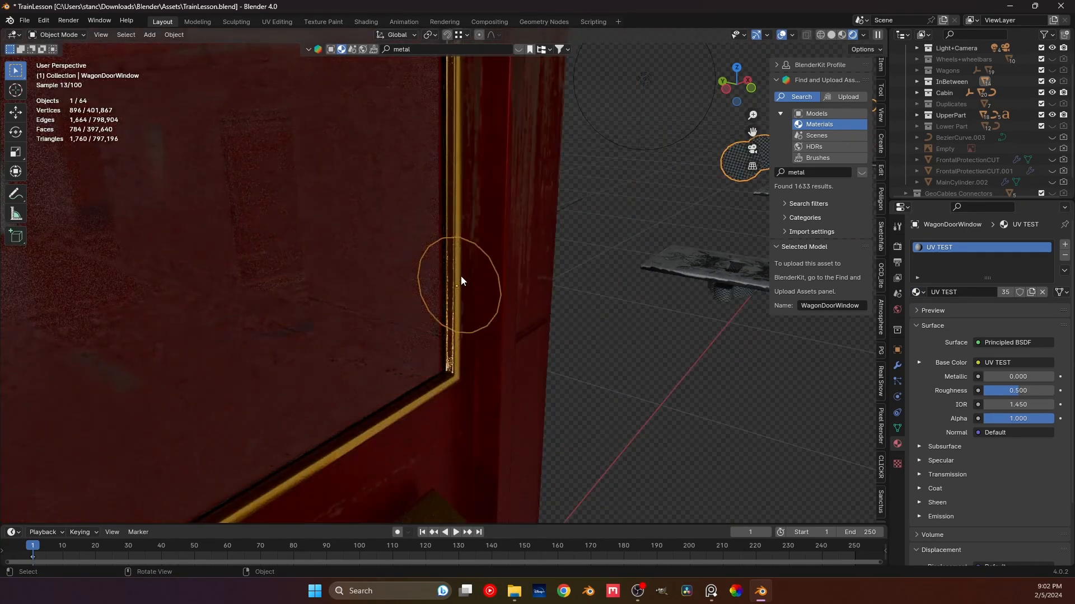
click(459, 276)
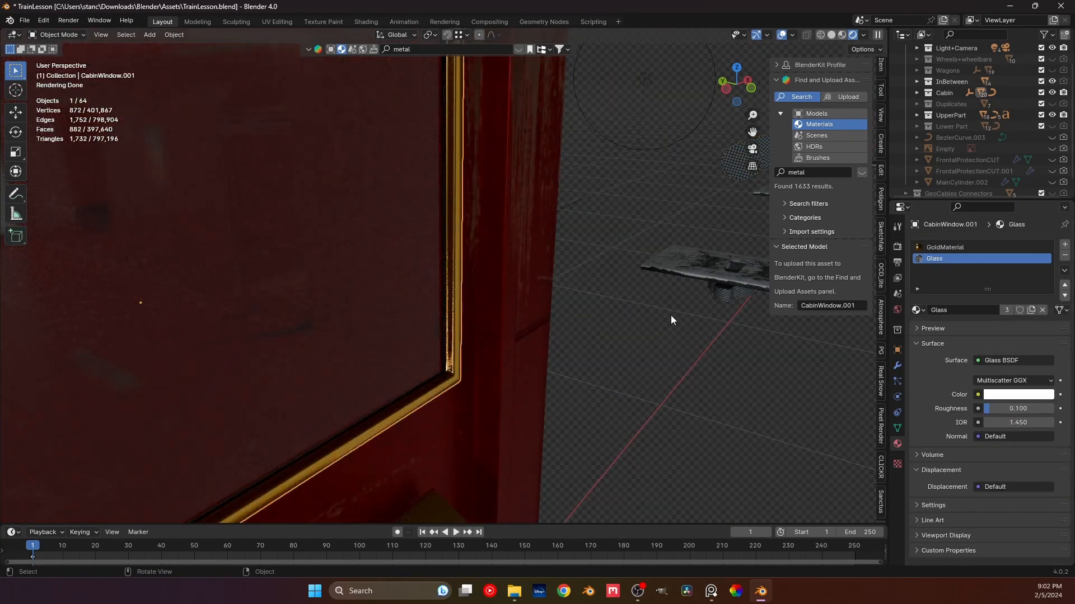
shift+middle_drag(670, 314, 549, 301)
- Replace the UV TEST material on the round wagon door window with GoldMaterialCabBars
click(546, 299)
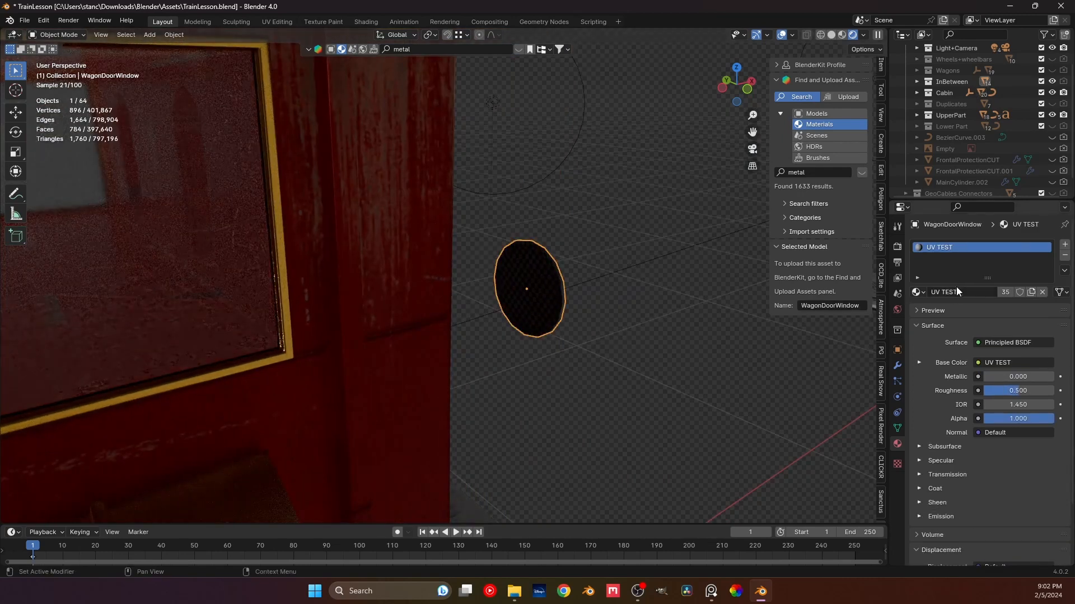
click(918, 292)
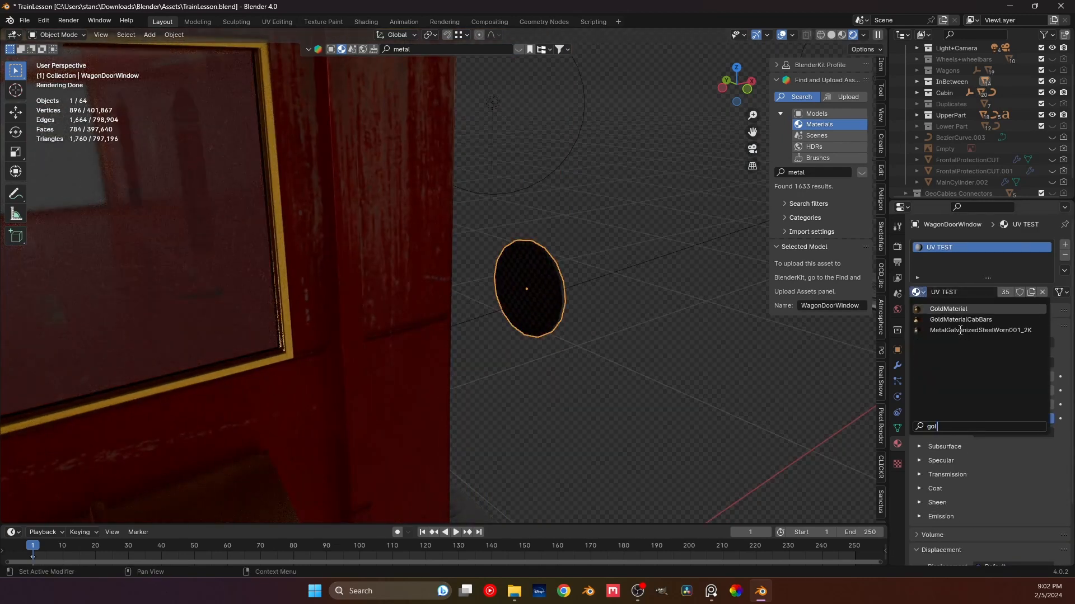
click(960, 330)
shift+middle_drag(621, 290, 481, 276)
scroll(412, 314, up, 3)
shift+middle_drag(595, 252, 532, 319)
middle_drag(520, 223, 607, 194)
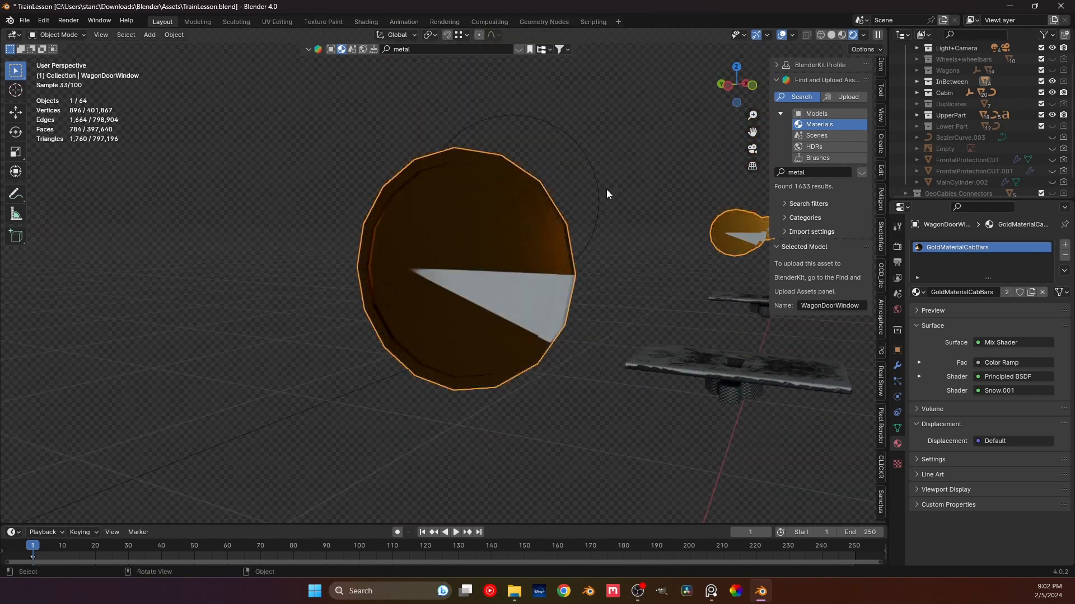
- Switch to material preview shading and enter edit mode on the wagon door window beside the cabin's rear door
click(841, 35)
middle_drag(592, 271, 516, 331)
key(Tab)
scroll(513, 316, up, 3)
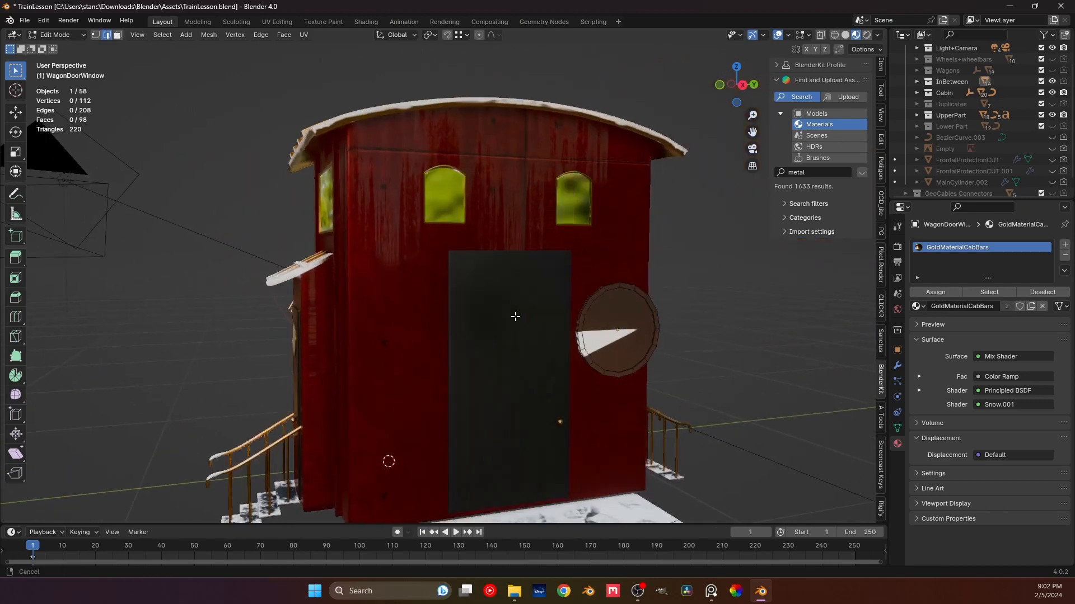
scroll(503, 319, up, 2)
shift+middle_drag(596, 340, 367, 275)
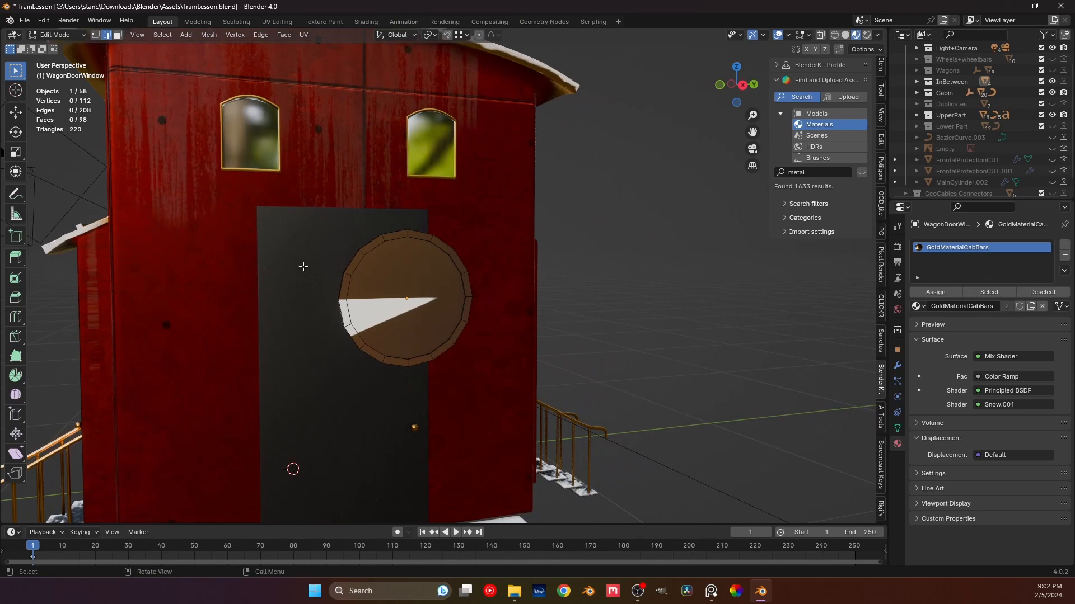
- Open the Shading workspace and examine the GoldMaterialCabBars node tree, including its gradient mapping and color ramps
click(309, 21)
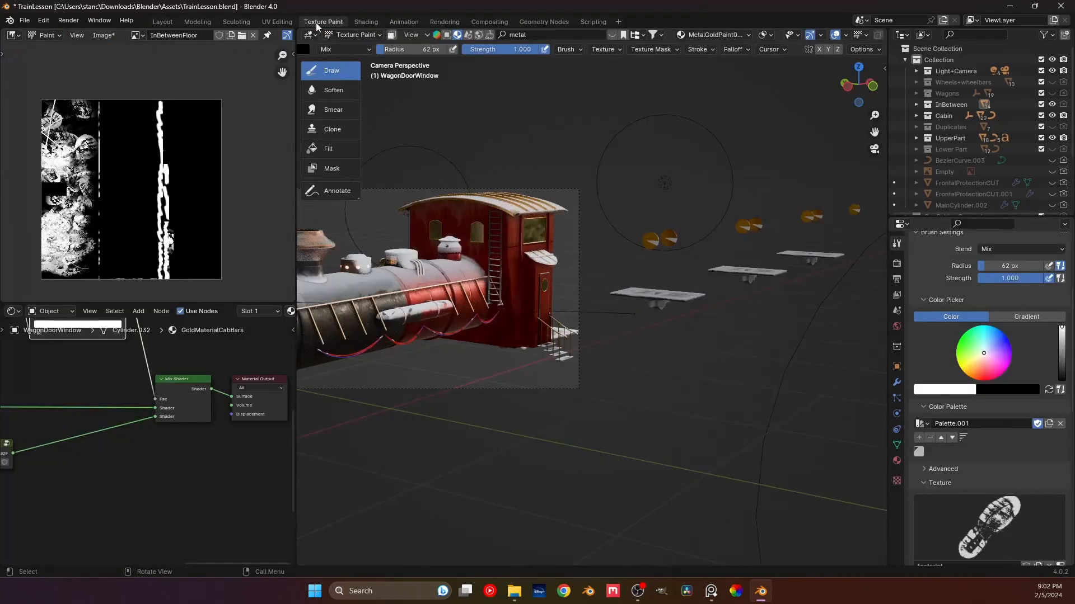
click(366, 22)
scroll(364, 361, down, 5)
middle_drag(233, 355, 339, 404)
scroll(339, 404, up, 4)
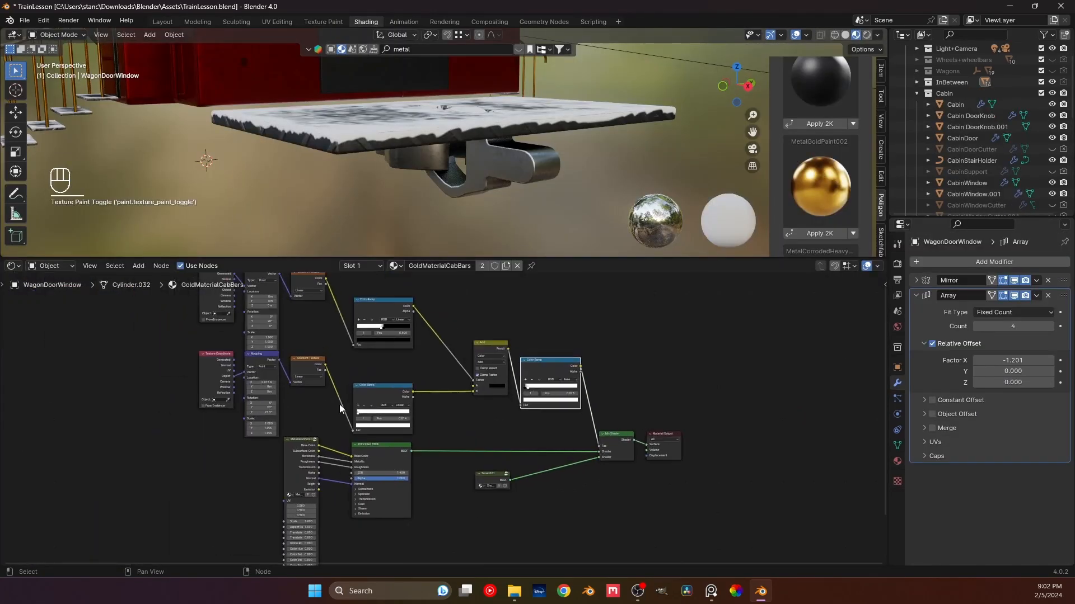
middle_drag(300, 348, 329, 408)
scroll(329, 408, up, 1)
scroll(300, 412, up, 2)
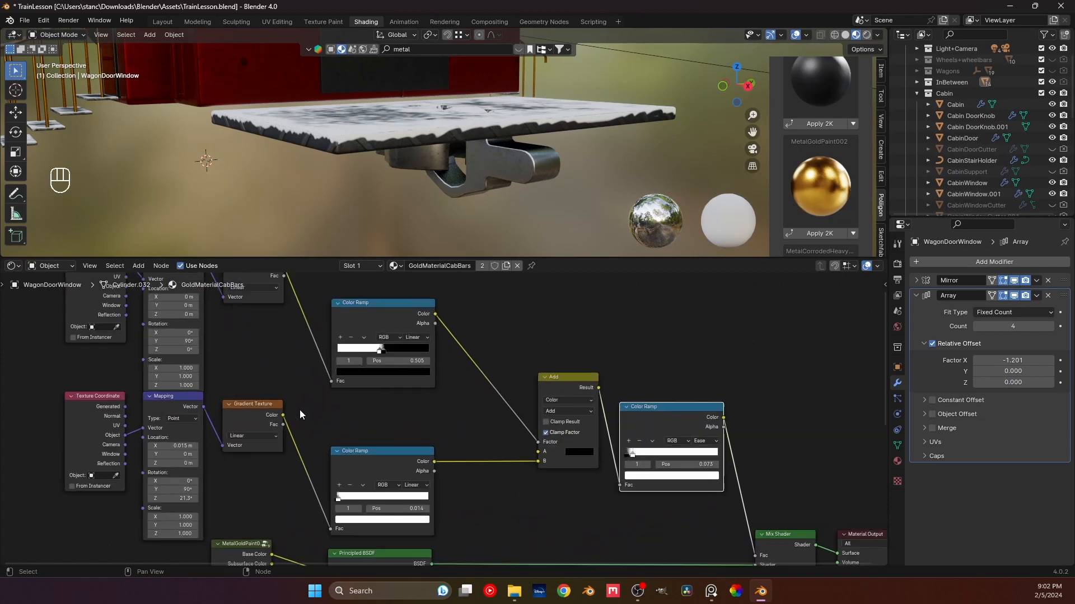
scroll(285, 391, down, 4)
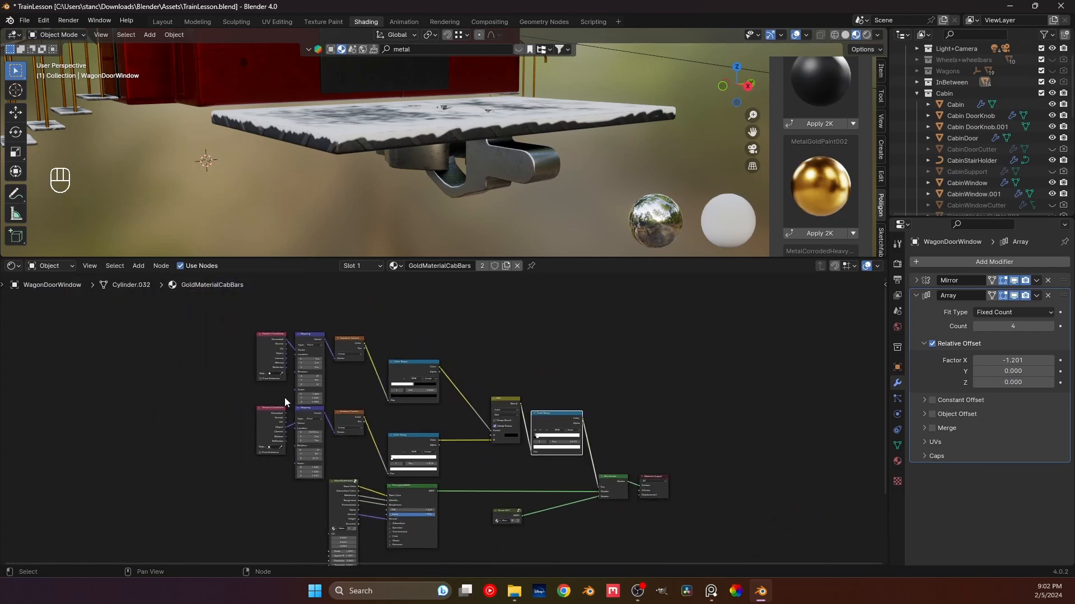
scroll(358, 400, up, 3)
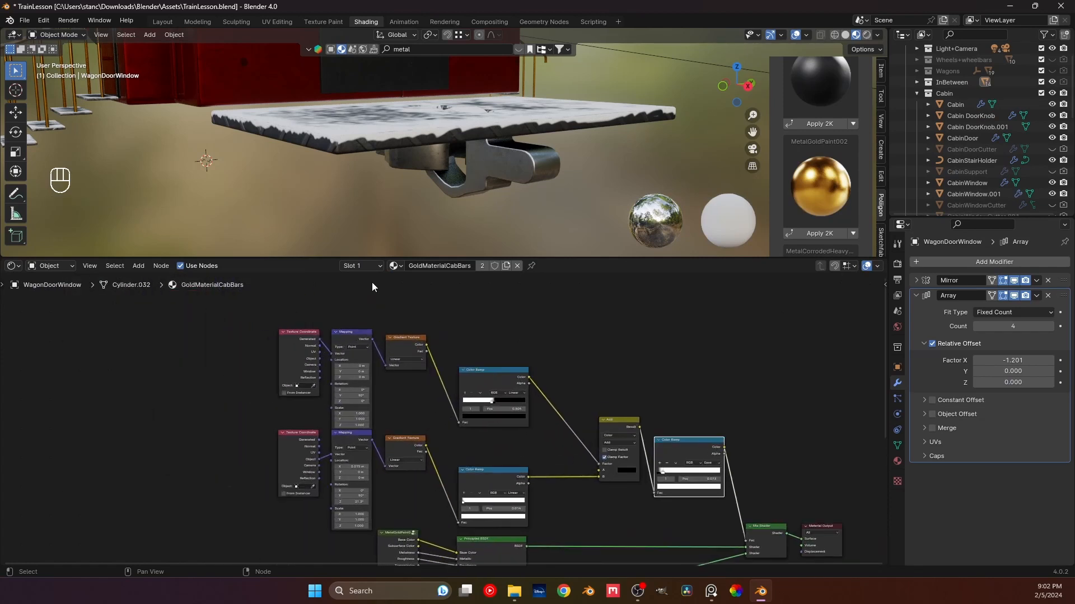
- Select the round wagon door window in the Shading workspace and bring its snow patch into close view
shift+middle_drag(319, 137, 576, 179)
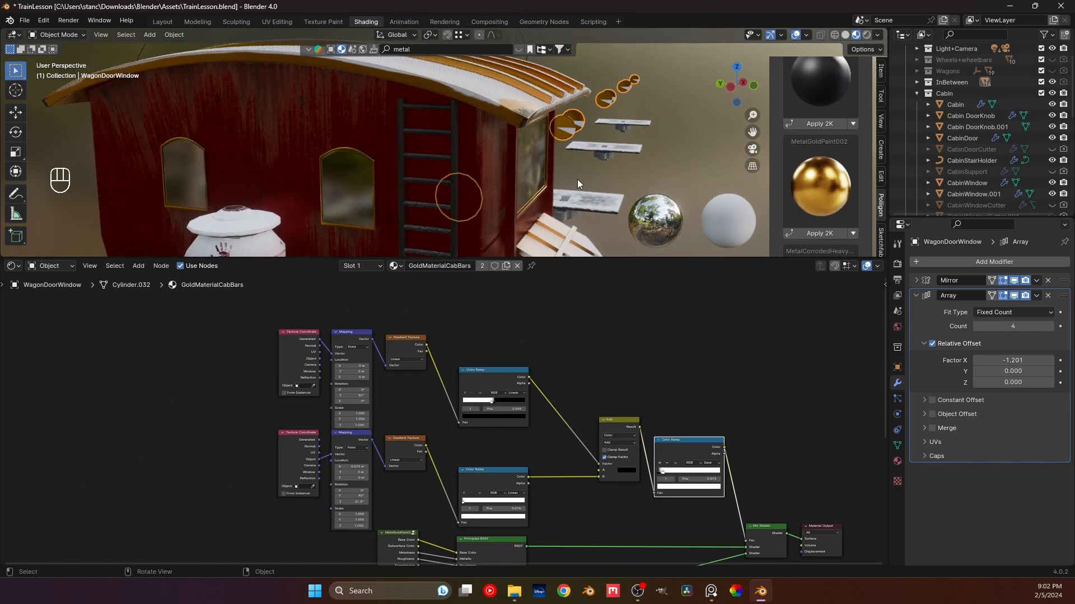
click(367, 155)
middle_drag(366, 156, 561, 257)
click(554, 231)
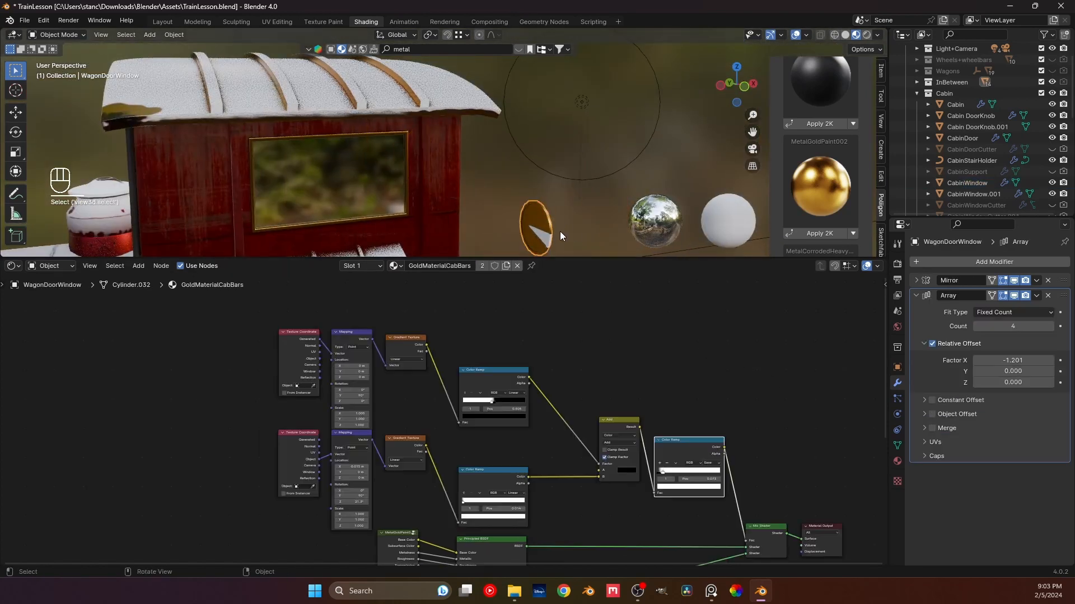
scroll(501, 197, up, 4)
scroll(458, 192, up, 2)
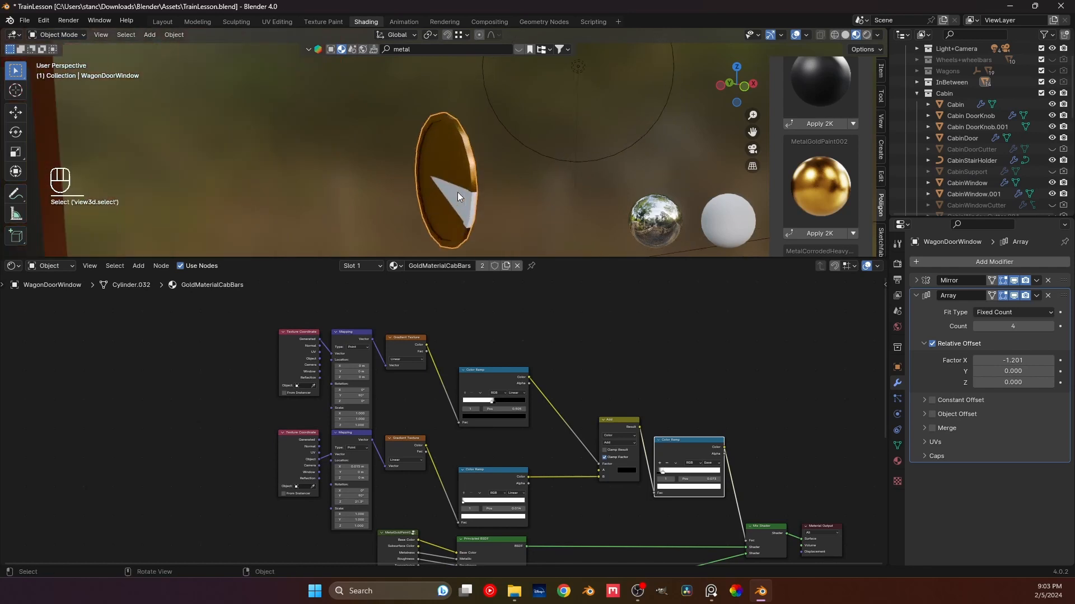
- Preview the final Color Ramp, Add, lower Color Ramp and Principled BSDF nodes on the door window, ending on the final Color Ramp
scroll(425, 385, up, 3)
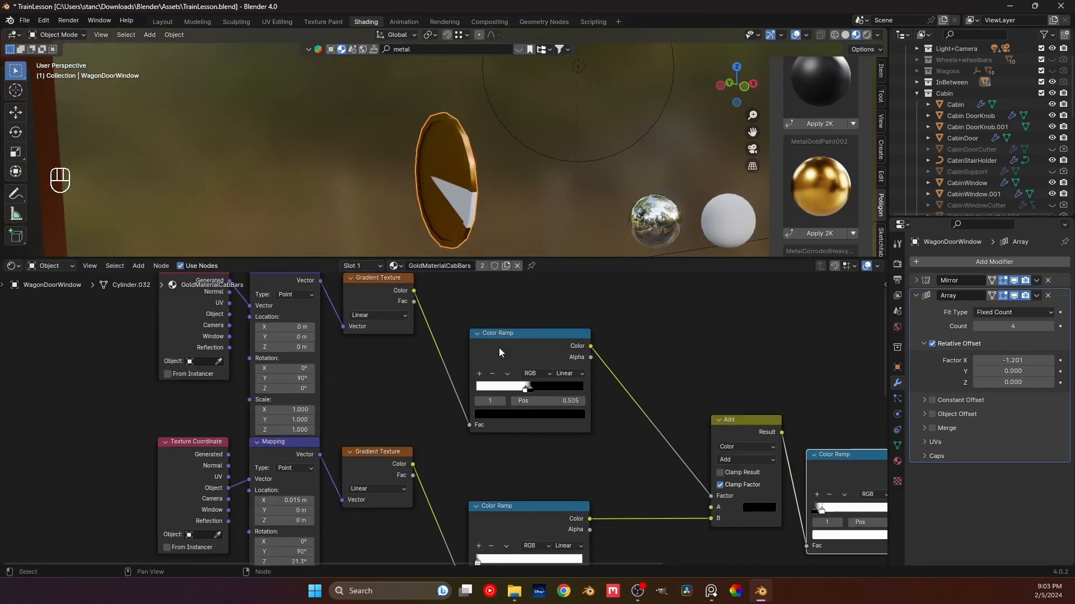
scroll(528, 342, down, 3)
scroll(509, 354, down, 3)
middle_drag(550, 380, 382, 329)
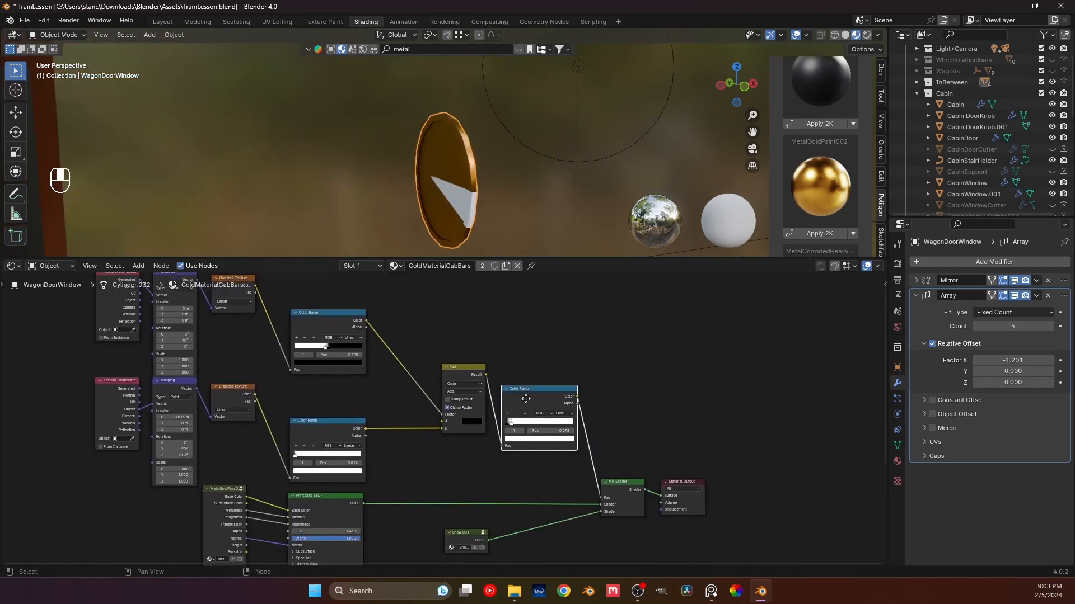
middle_drag(525, 398, 391, 340)
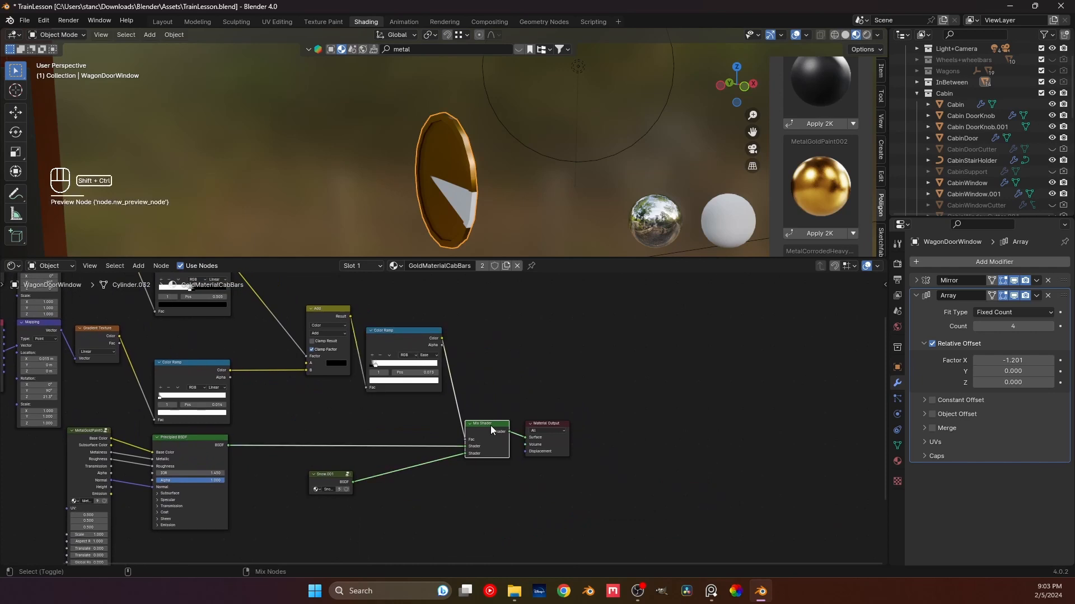
ctrl+shift+click(403, 328)
middle_drag(448, 185, 438, 157)
ctrl+shift+click(330, 314)
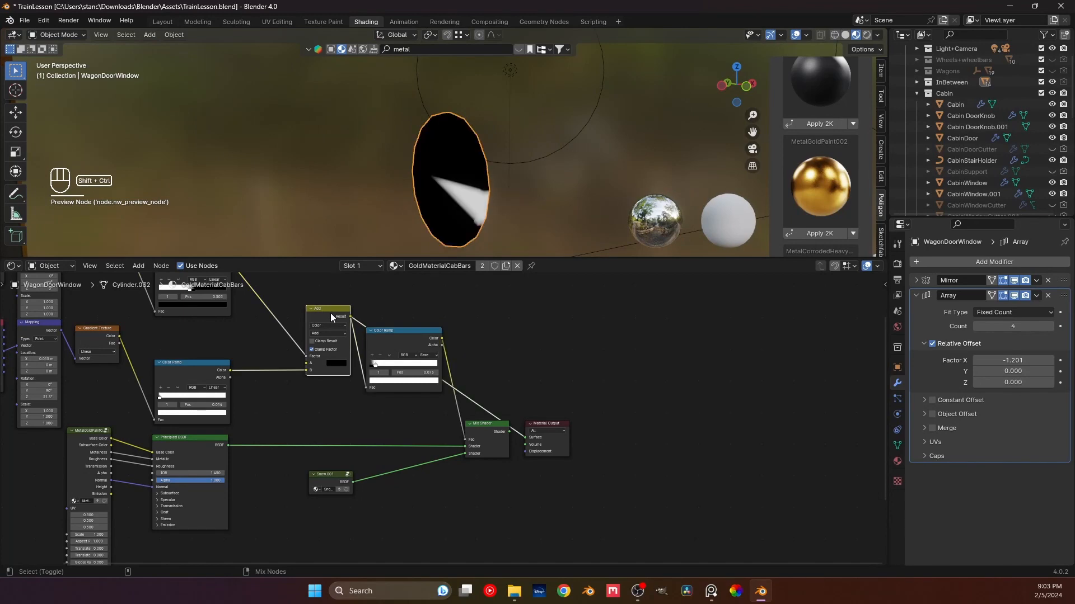
ctrl+shift+click(180, 364)
ctrl+shift+click(217, 462)
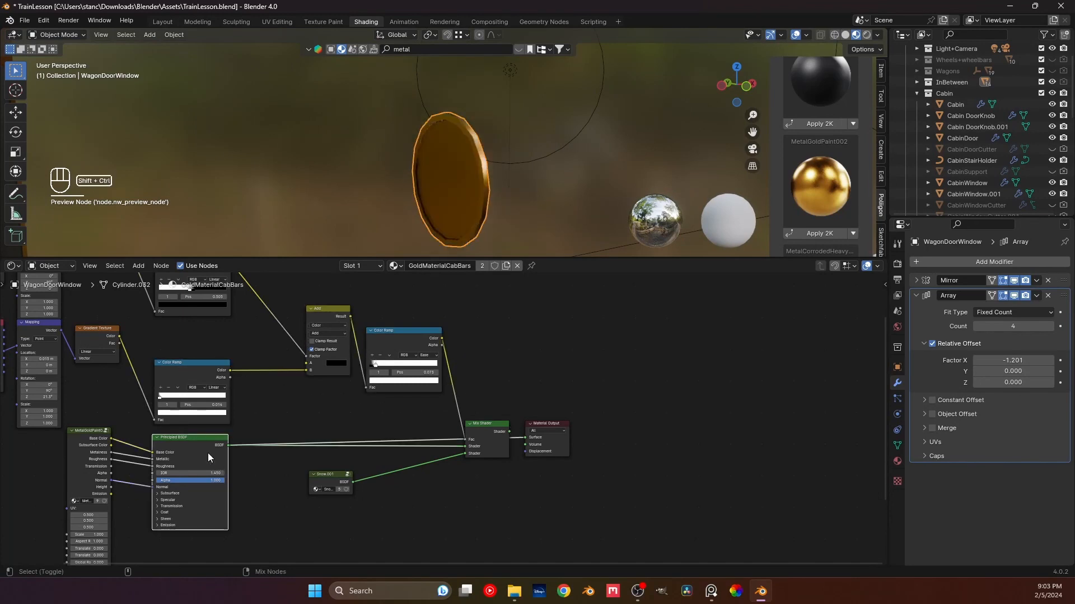
ctrl+shift+click(408, 341)
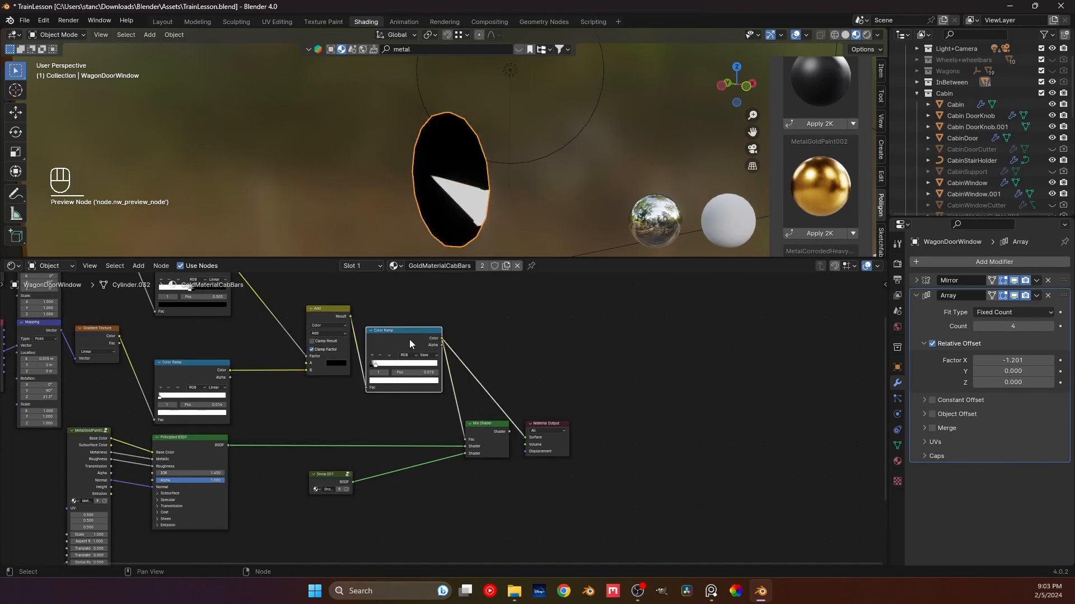
- Examine the round window in the cabin's side door and compare it with the wagon door windows
middle_drag(476, 185, 446, 184)
scroll(446, 184, down, 3)
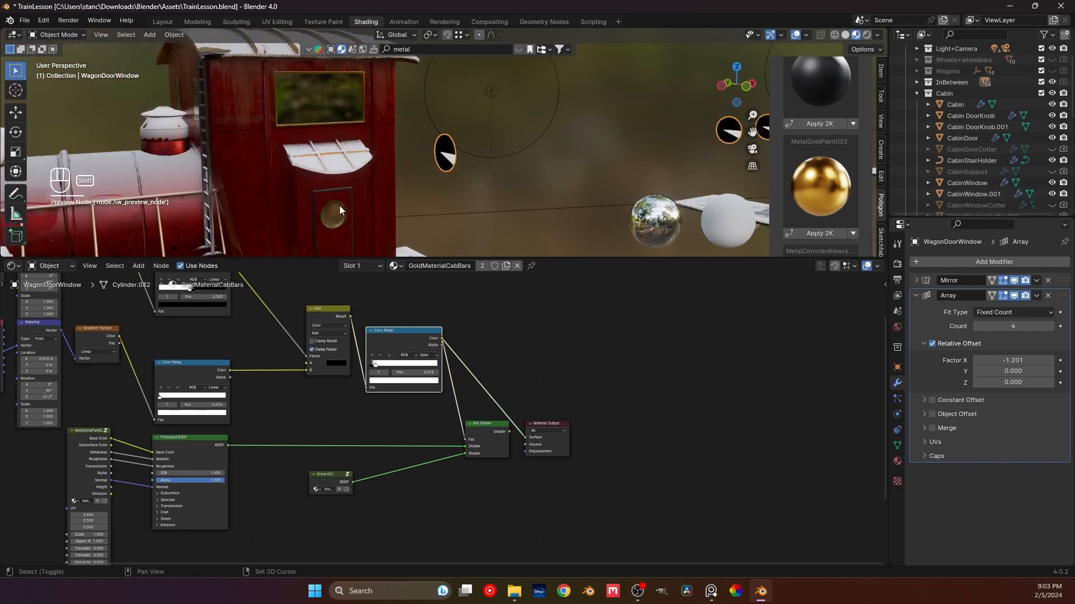
shift+middle_drag(339, 206, 424, 175)
scroll(425, 175, up, 3)
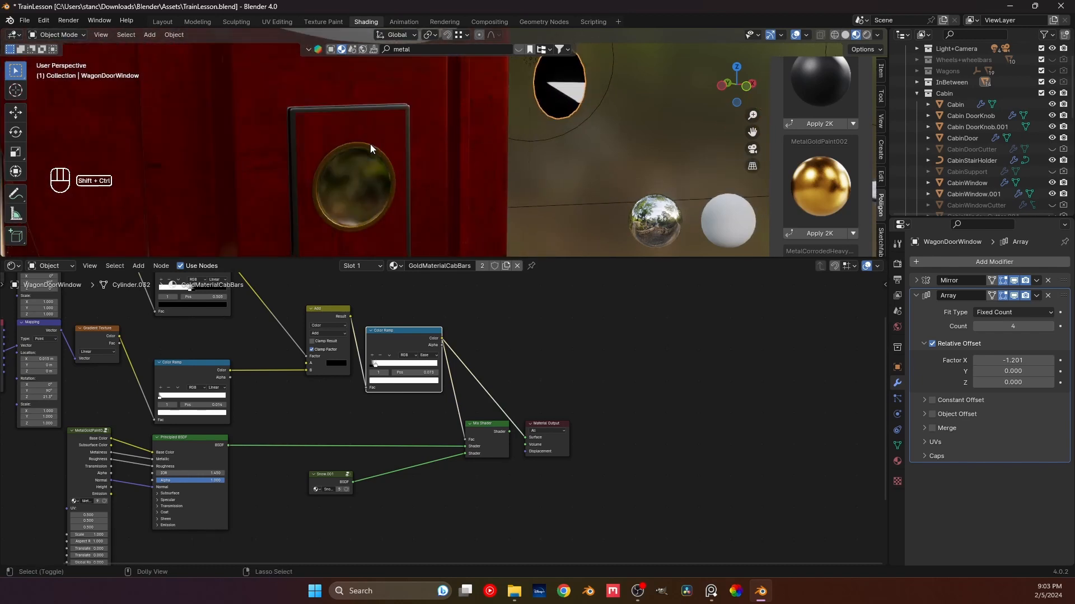
click(405, 192)
click(533, 323)
shift+middle_drag(521, 148, 425, 226)
scroll(401, 235, down, 4)
shift+middle_drag(425, 226, 424, 204)
click(405, 193)
- Select the bell at the front of the locomotive and open its material settings
middle_drag(204, 217, 170, 157)
scroll(230, 219, down, 3)
click(167, 159)
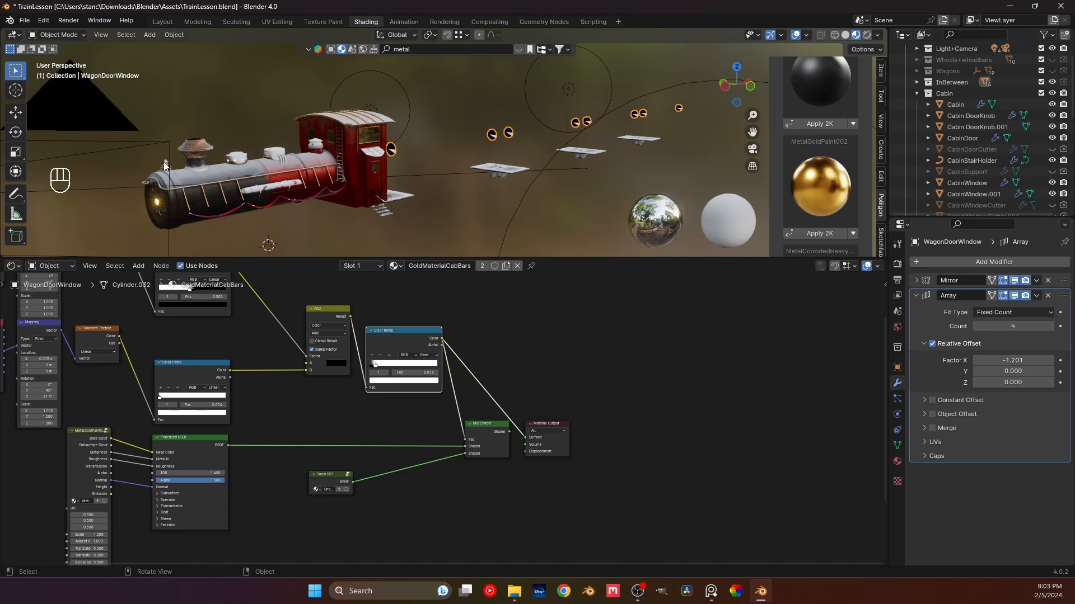
click(898, 462)
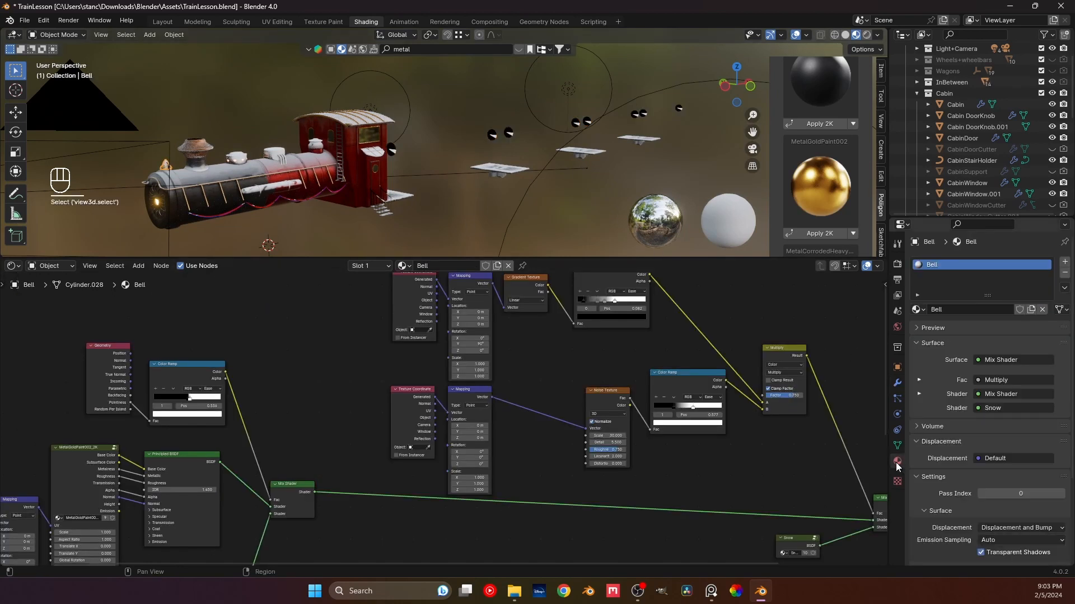
- Select the cabin stair handrails and connect the Mix Shader of GoldMaterialCabBars back to the Material Output
scroll(431, 194, up, 8)
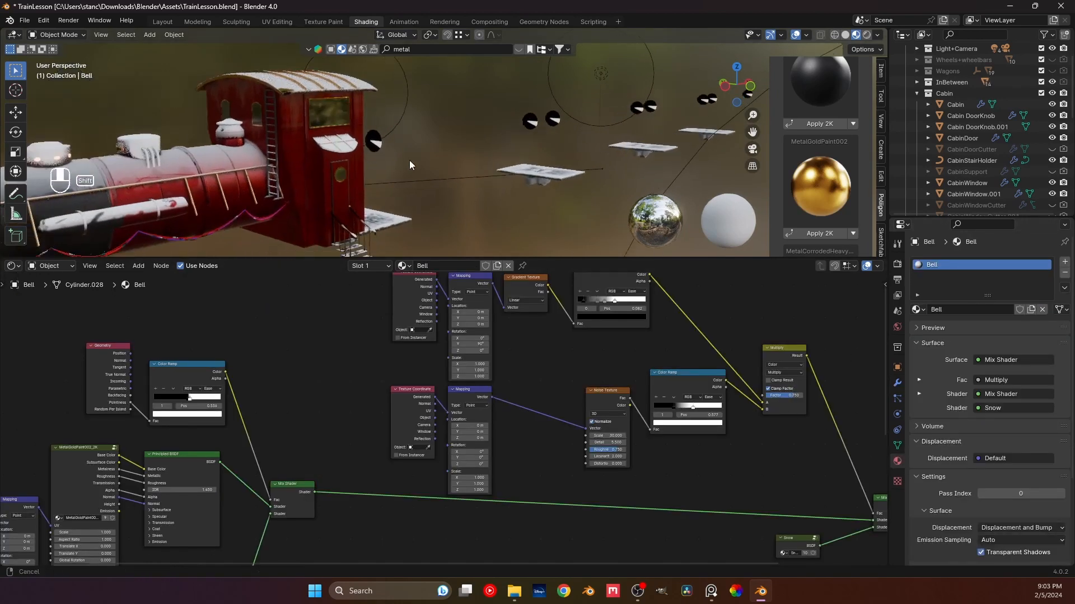
middle_drag(394, 162, 425, 157)
scroll(376, 168, up, 4)
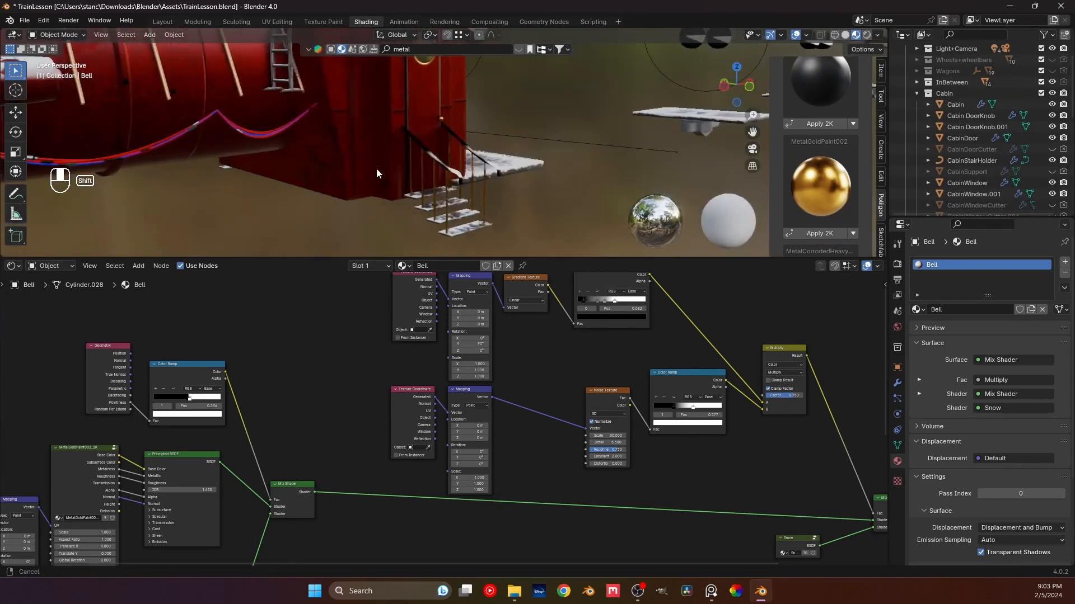
click(457, 191)
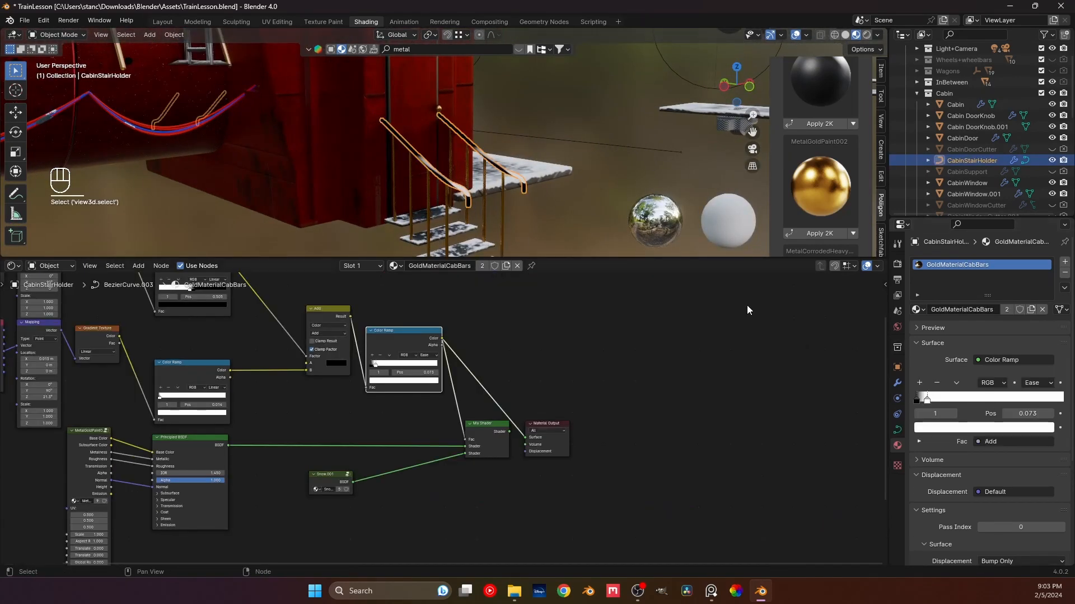
ctrl+shift+click(508, 443)
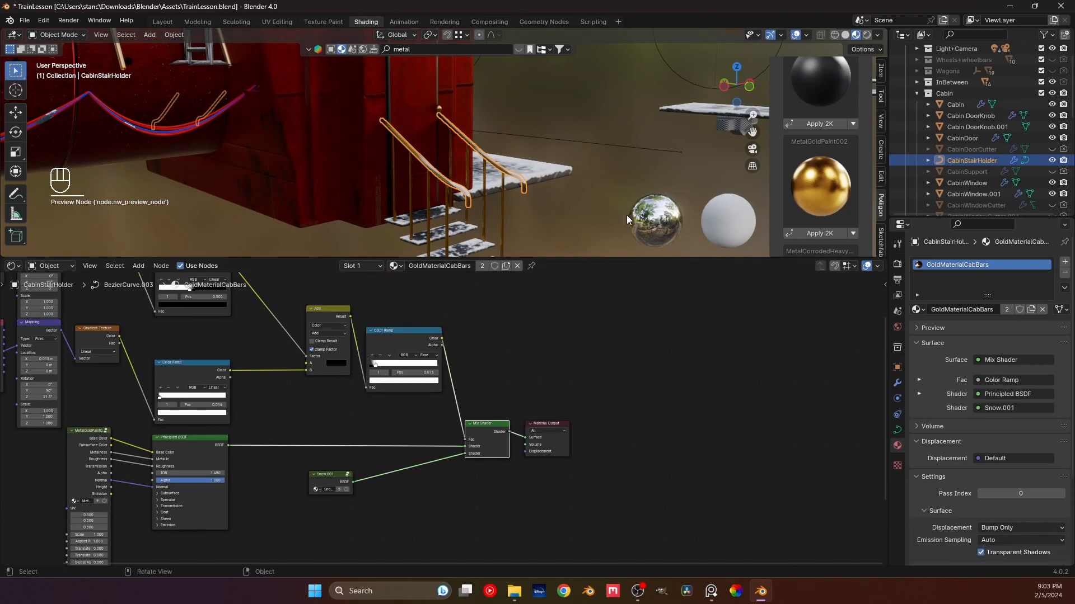
click(569, 203)
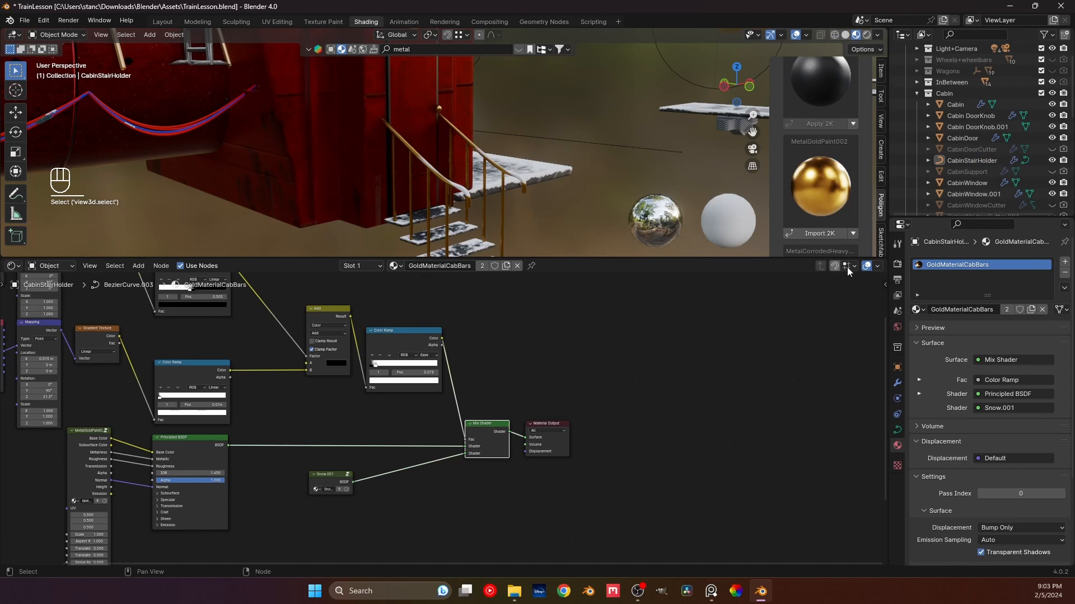
click(918, 309)
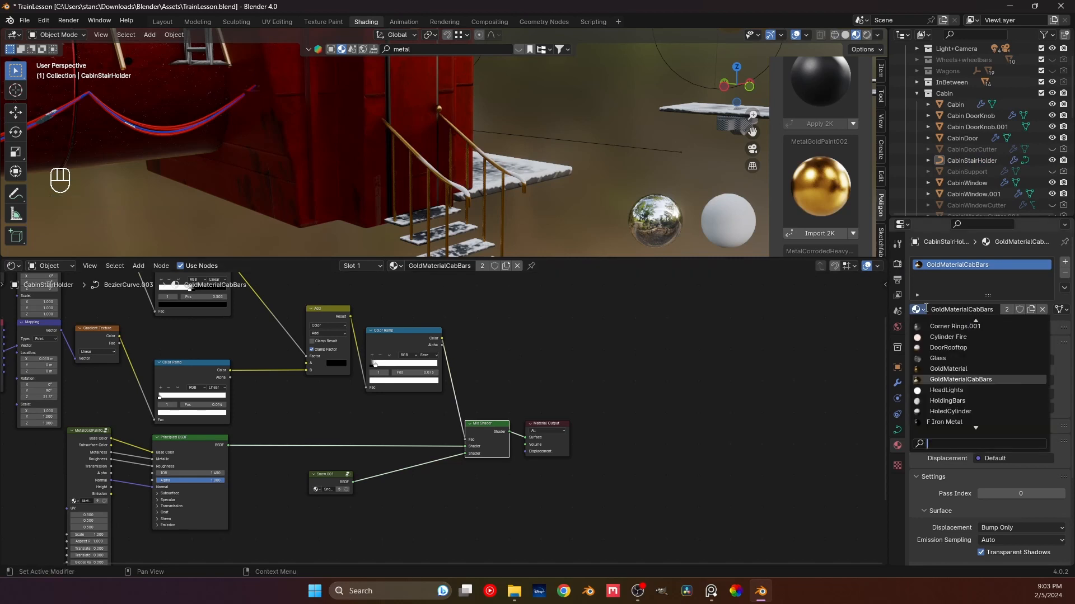
click(946, 370)
middle_drag(630, 153, 476, 45)
key(ctrl+z)
- Select the round wagon door windows and replace their material with GoldMaterial
middle_drag(410, 221, 439, 189)
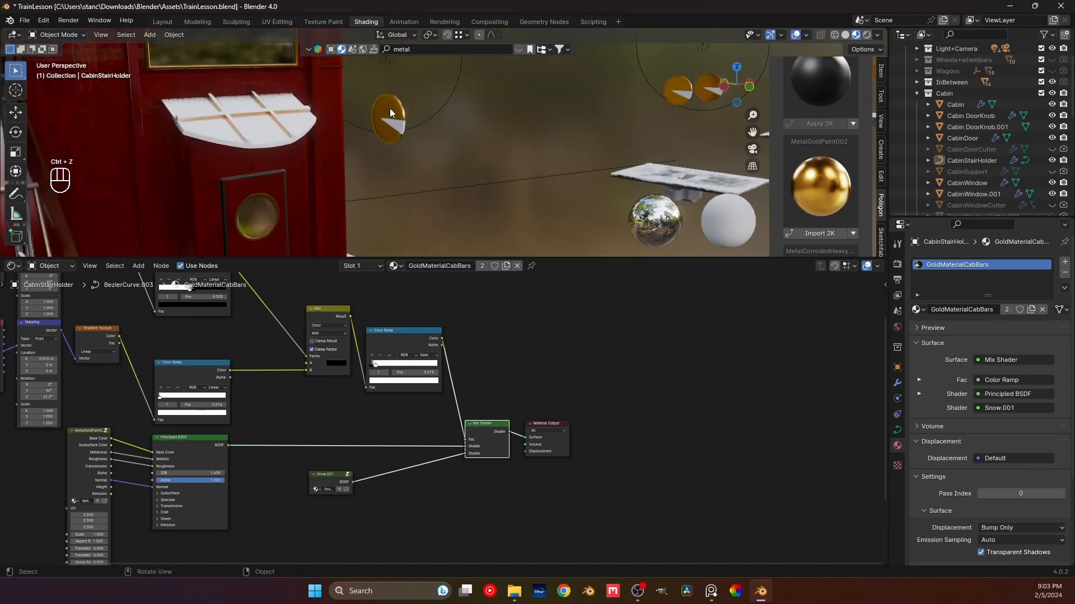
click(439, 189)
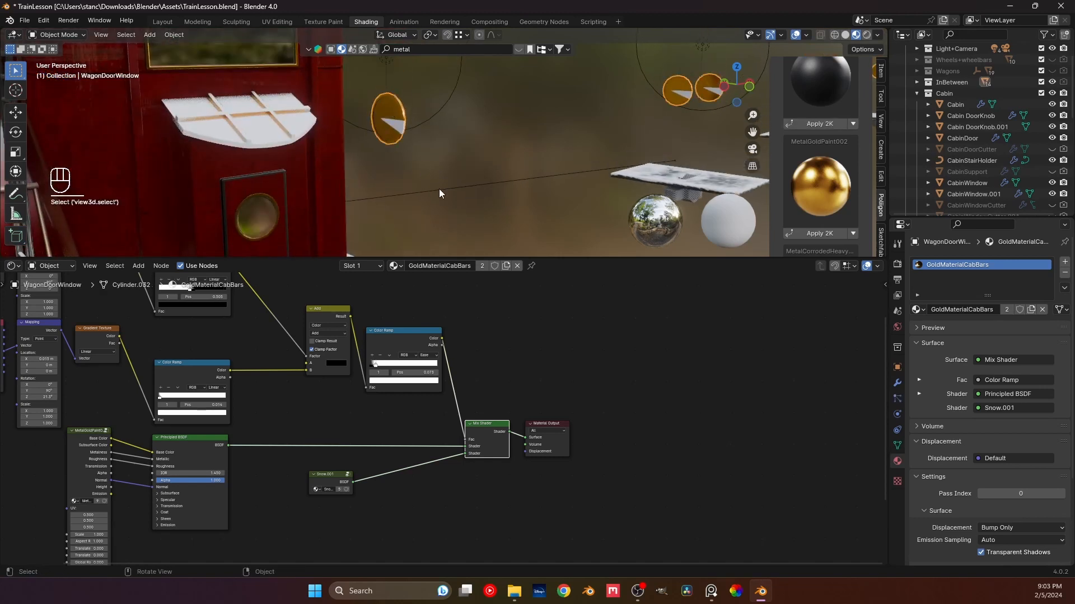
click(915, 312)
click(946, 367)
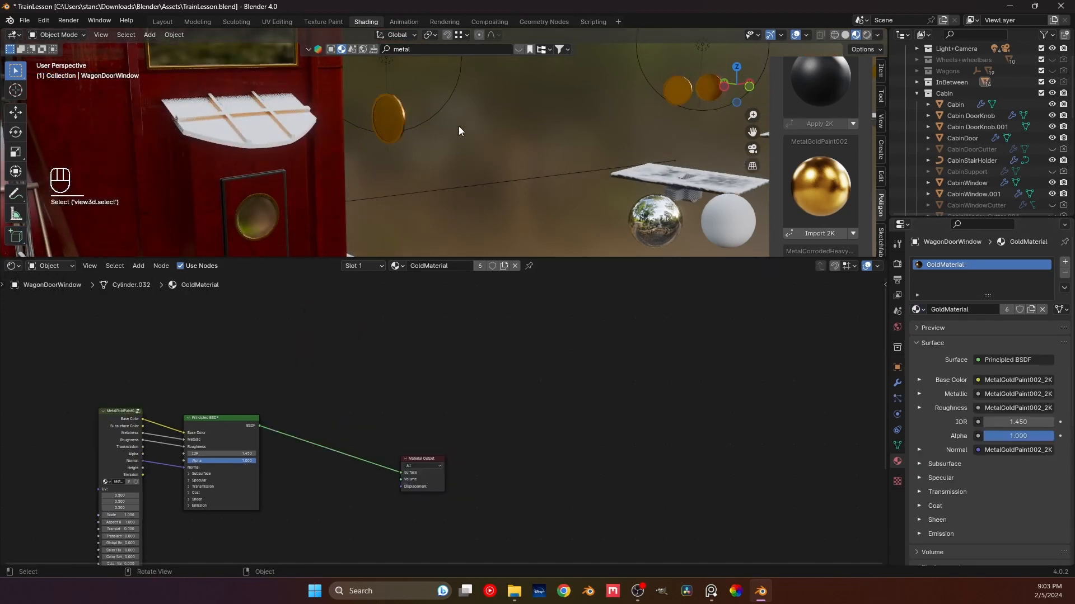
- Bring the gold wagon door window into close view, show its modifiers and collapse the Array modifier
shift+middle_drag(458, 126, 468, 188)
scroll(431, 192, down, 3)
click(431, 192)
scroll(387, 199, down, 3)
scroll(499, 178, down, 5)
click(469, 188)
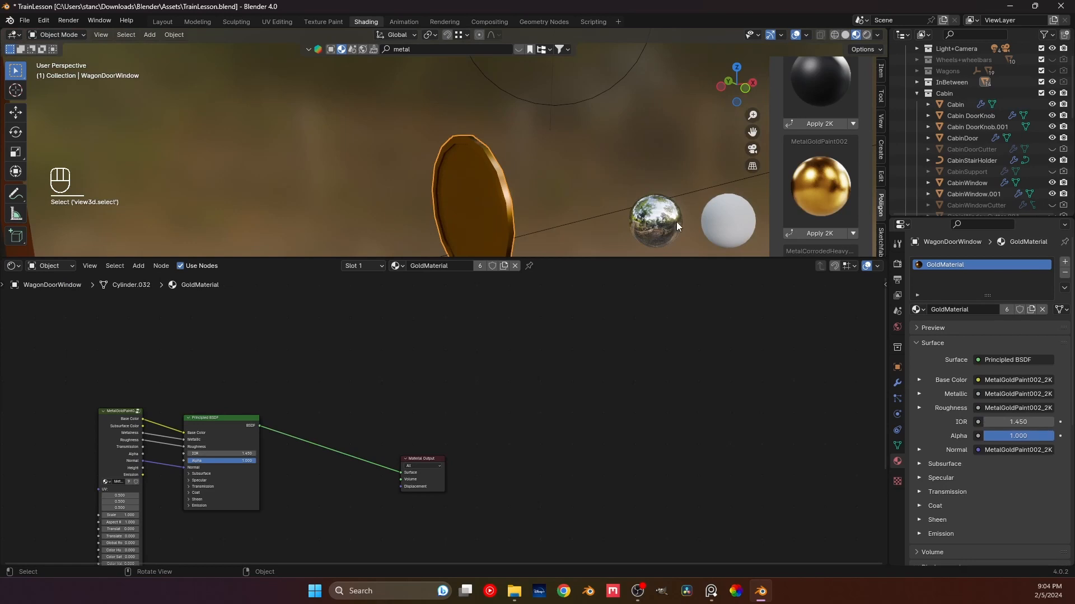
click(897, 383)
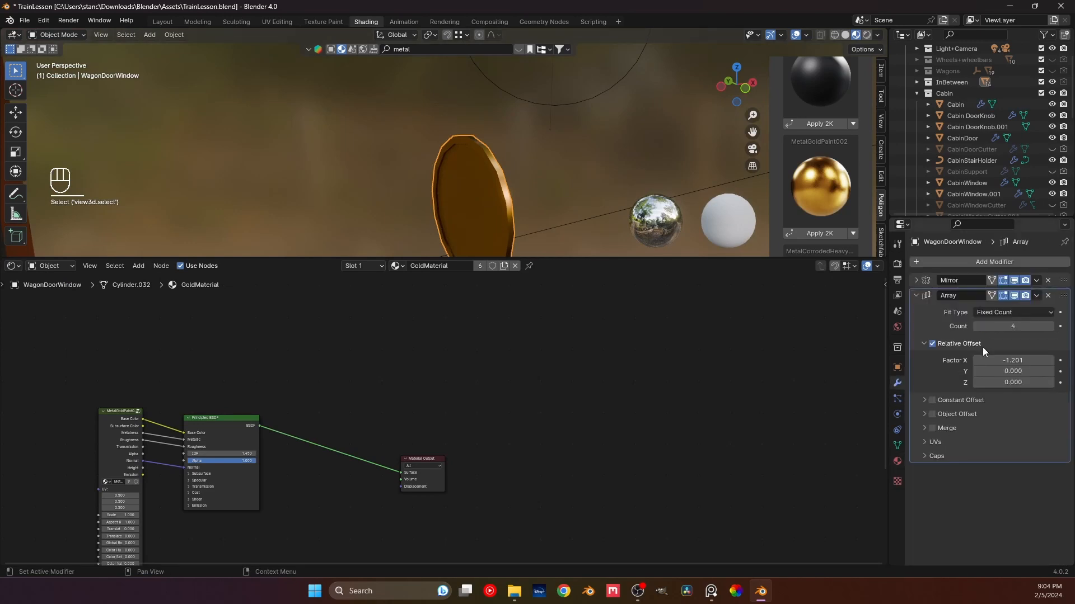
click(914, 296)
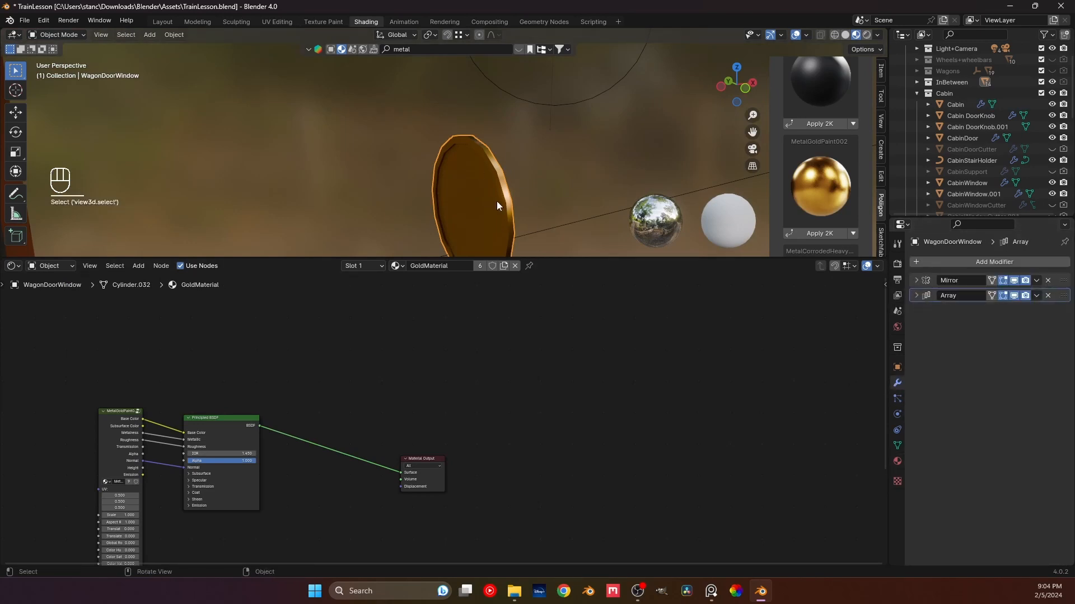
- Enter edit mode on the wagon door window with face selection and delete the disc's back face
key(Tab)
middle_drag(496, 201, 487, 187)
scroll(482, 185, up, 6)
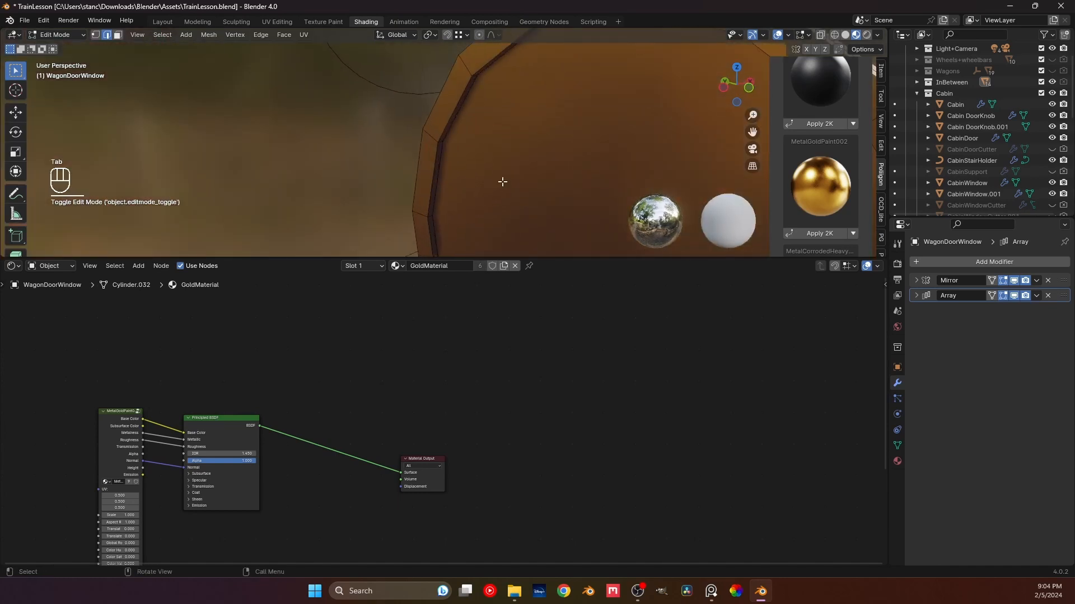
key(3)
click(510, 159)
scroll(507, 170, down, 9)
middle_drag(504, 175, 369, 162)
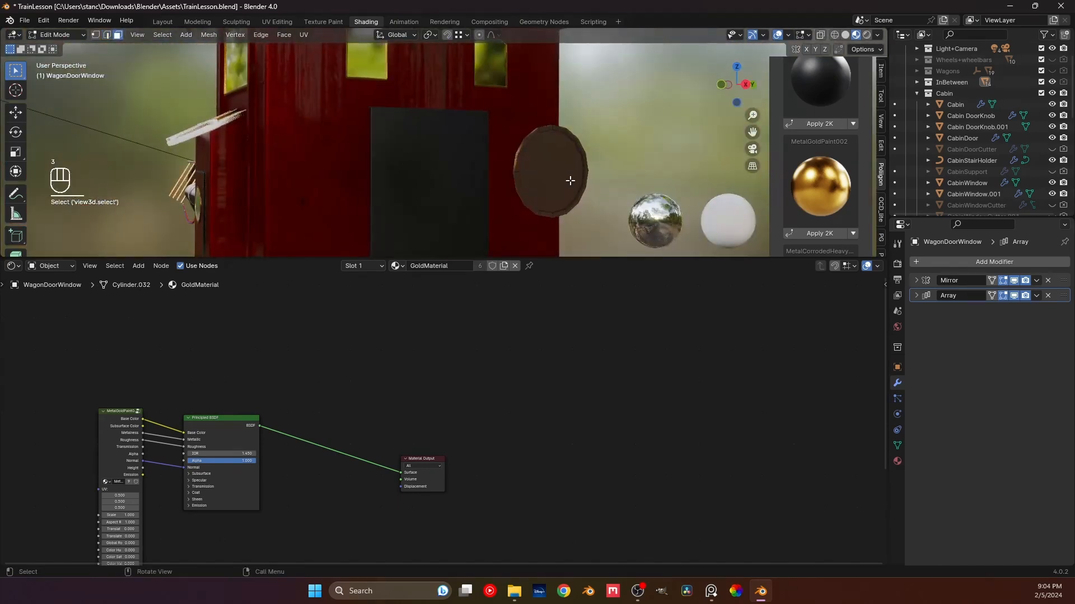
scroll(572, 181, up, 2)
click(599, 184)
shift+middle_drag(599, 184, 468, 161)
key(x)
click(469, 184)
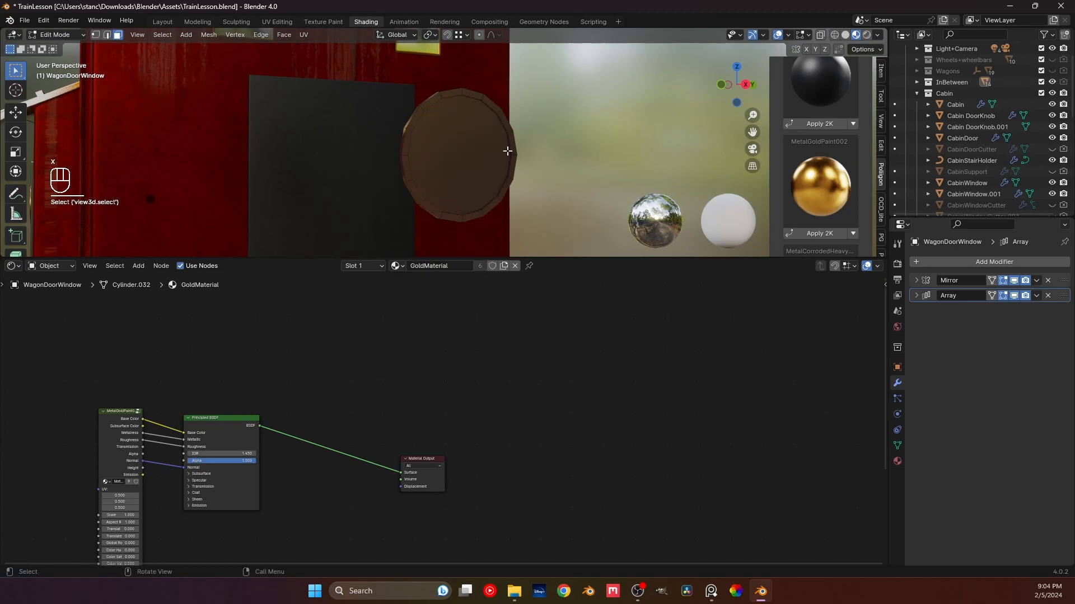
click(507, 152)
key(x)
click(448, 177)
scroll(414, 162, up, 3)
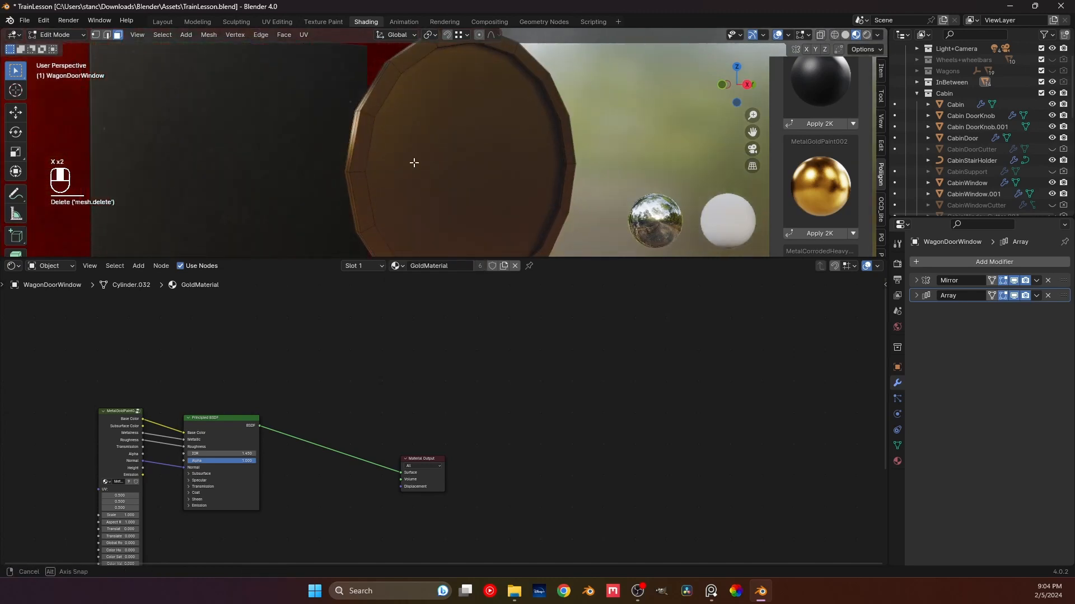
- Select the window's inner pane face, add a second material slot, assign the face to it and use the Glass material
click(415, 162)
scroll(436, 163, down, 2)
click(897, 461)
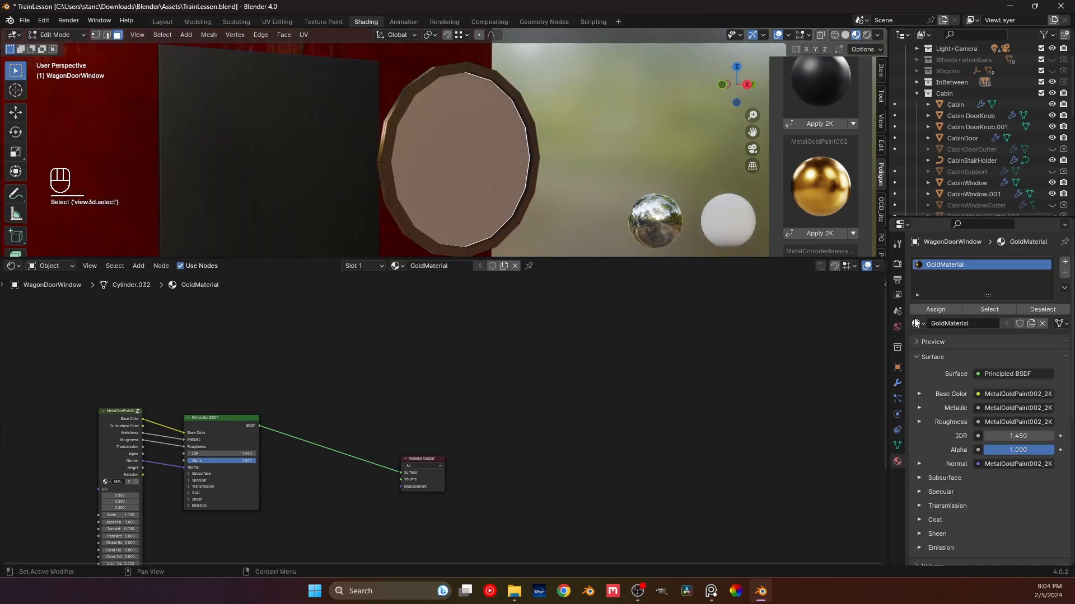
click(1065, 266)
click(935, 327)
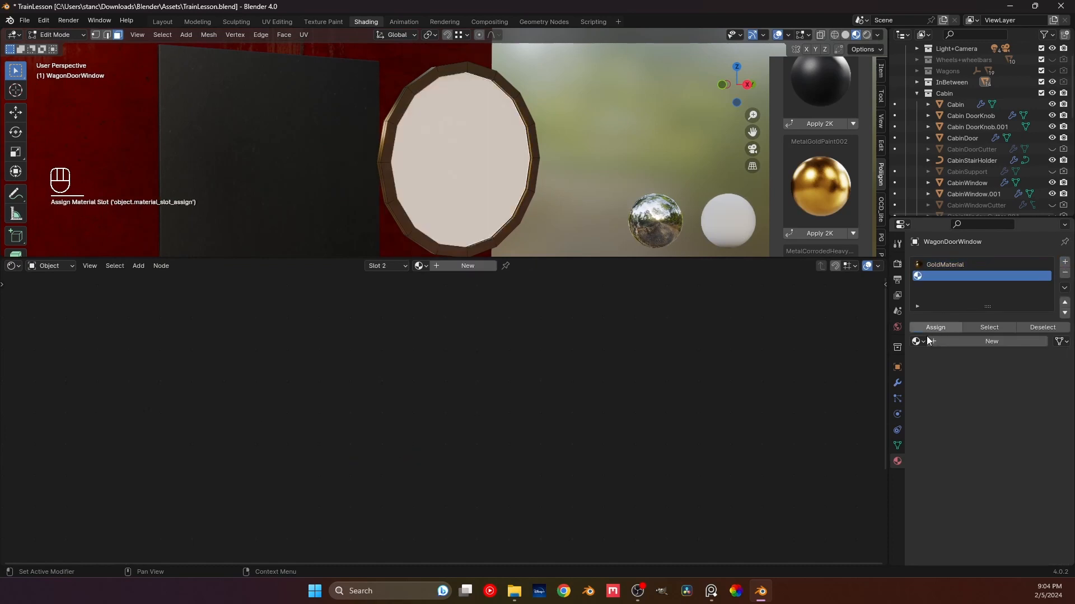
click(916, 341)
text(glass)
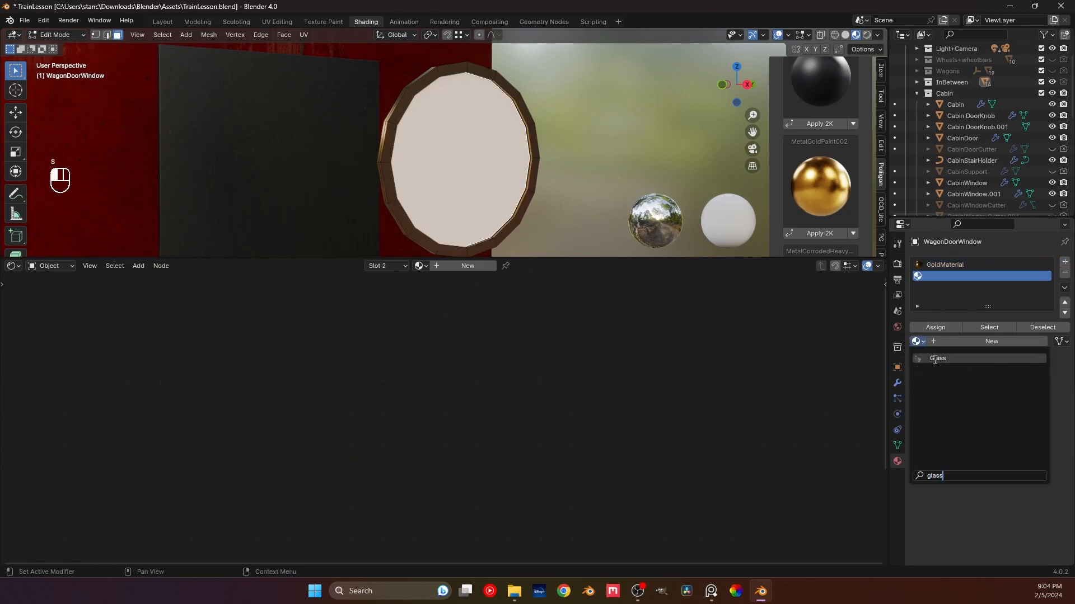
click(934, 361)
click(577, 139)
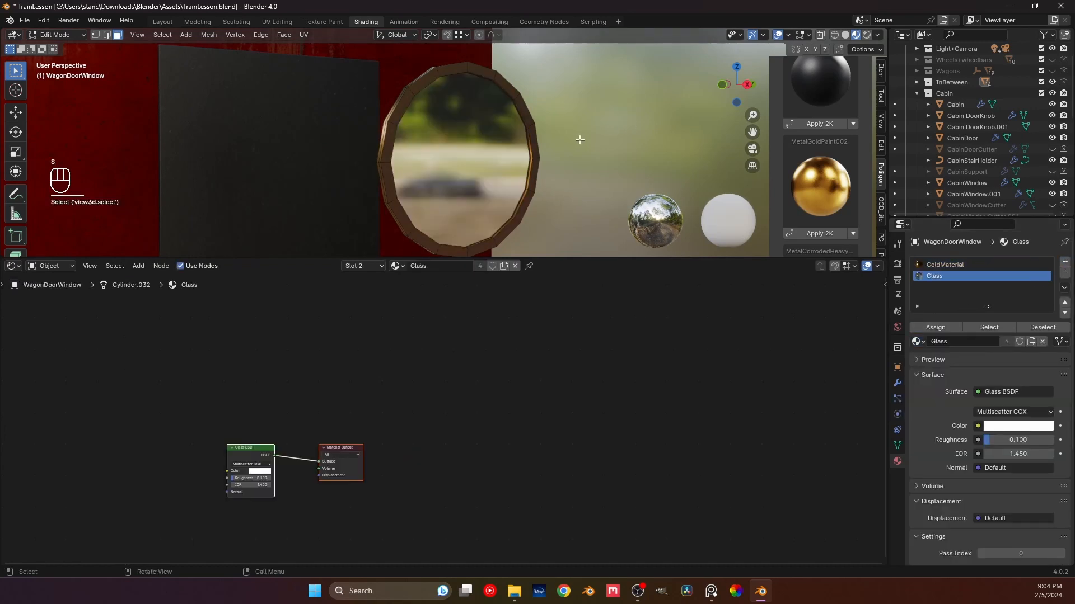
- Return to object mode, check the row of wagon door windows beside the train and save the file
key(Tab)
key(ctrl+s)
middle_drag(580, 144, 529, 144)
scroll(569, 161, down, 3)
scroll(508, 160, down, 5)
key(ctrl+s)
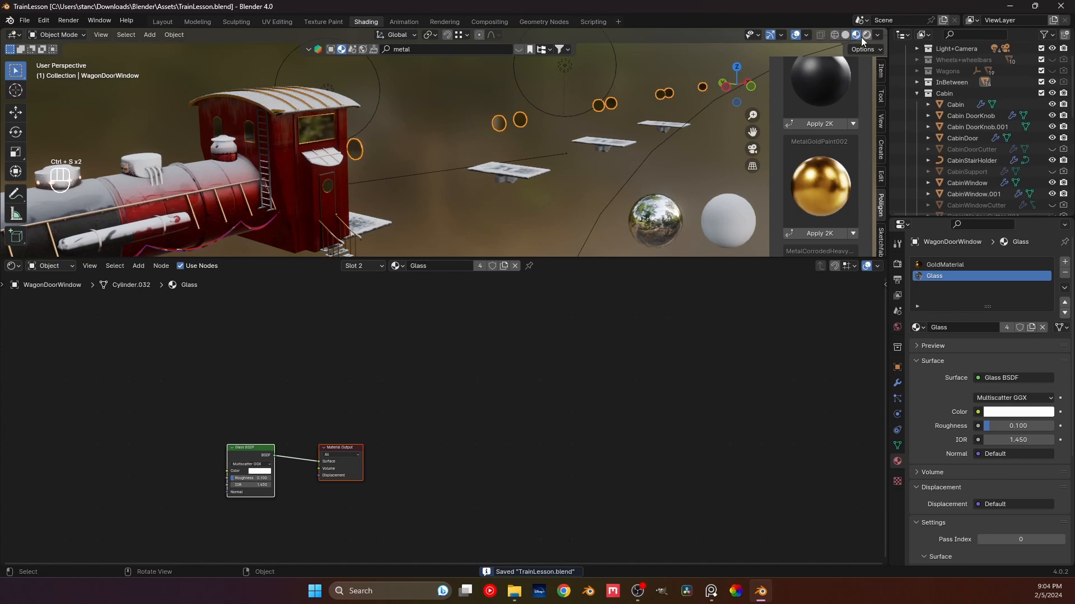
- Select the clamp under the first wagon floor and assign it the MetalGalvanizedSteelWorn001_2K material
click(507, 178)
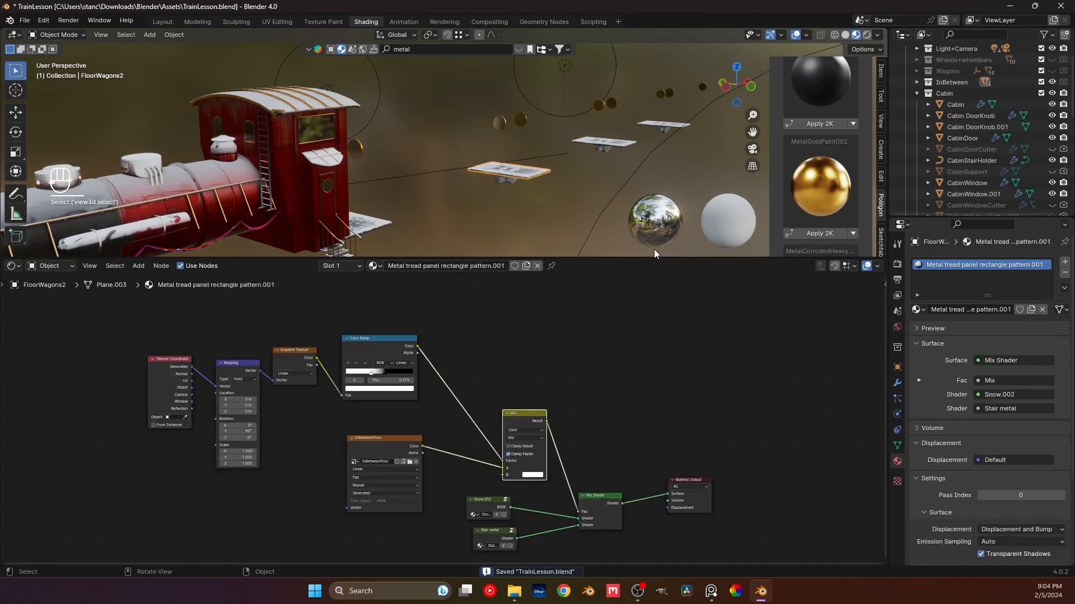
click(500, 180)
click(920, 309)
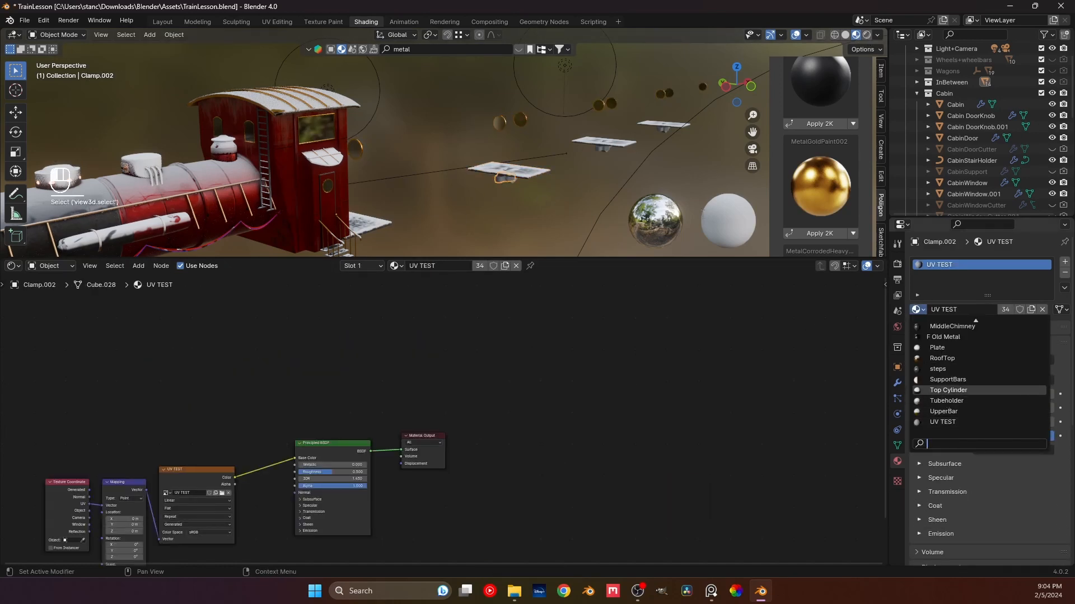
text(mre)
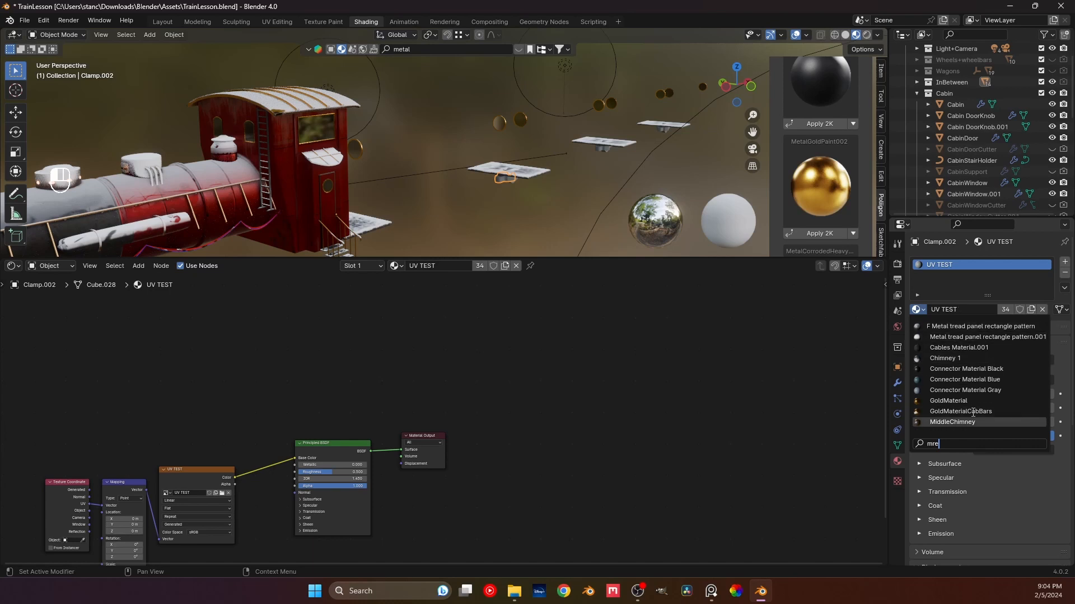
key(BackSpace)
key(BackSpace)
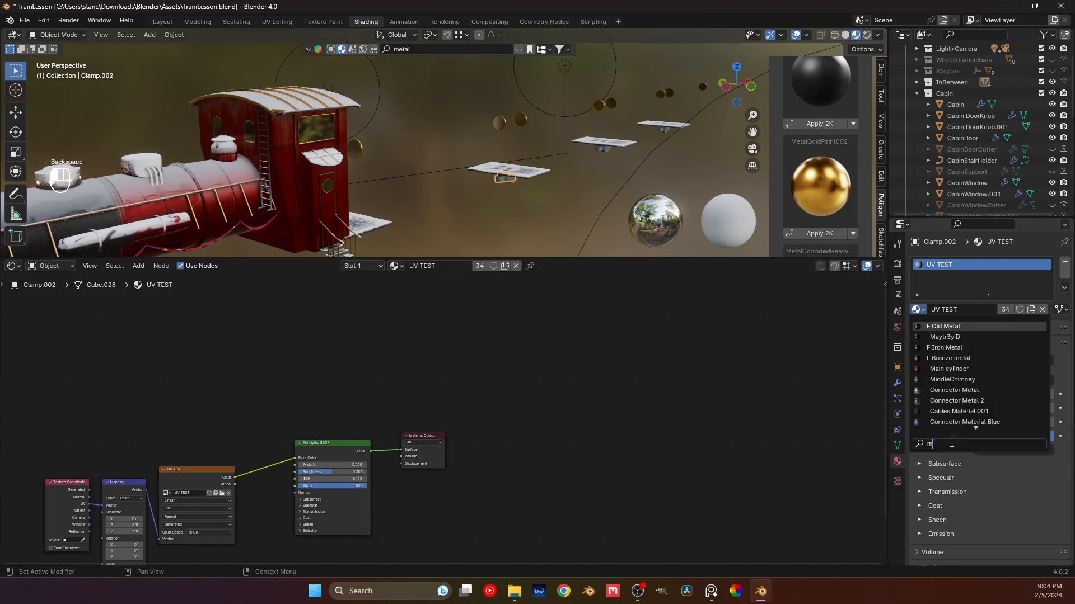
text(e)
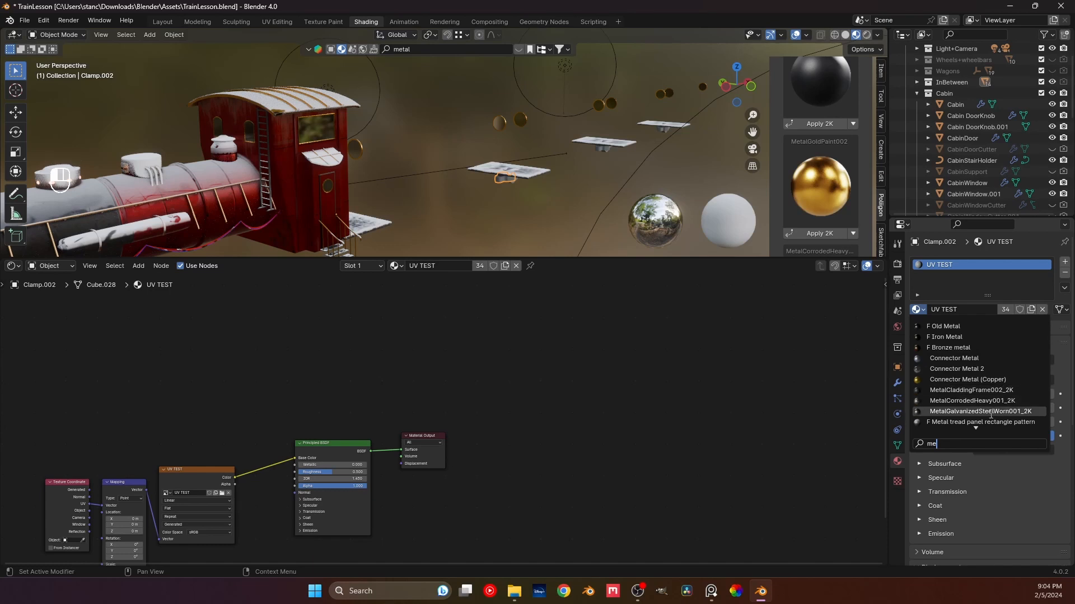
click(980, 411)
- Assign the MetalGalvanizedSteelWorn001_2K material to the clamp under the second wagon floor
middle_drag(579, 140, 366, 162)
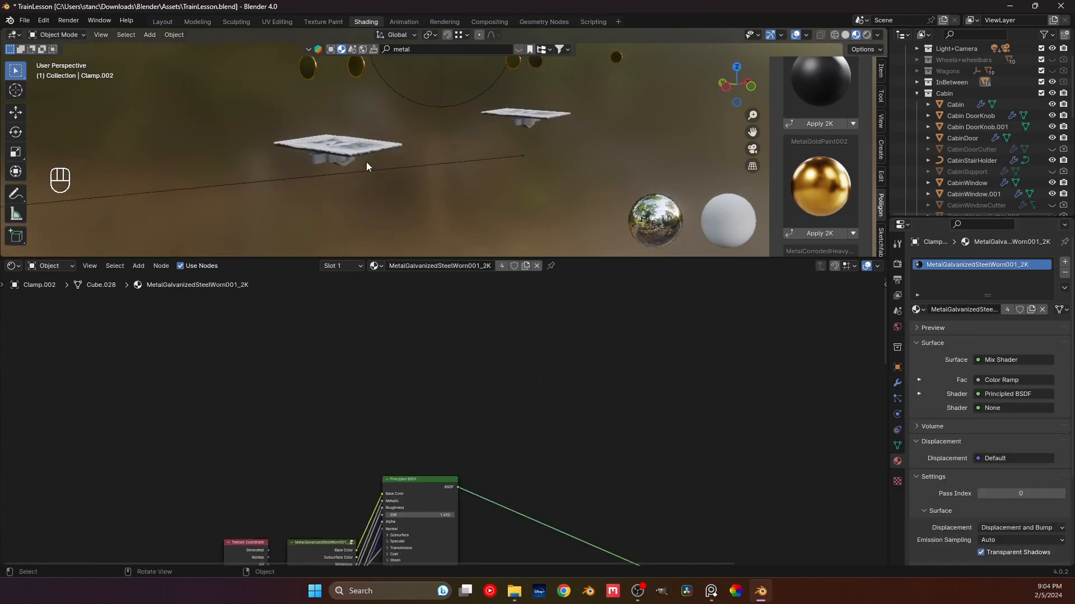
click(324, 160)
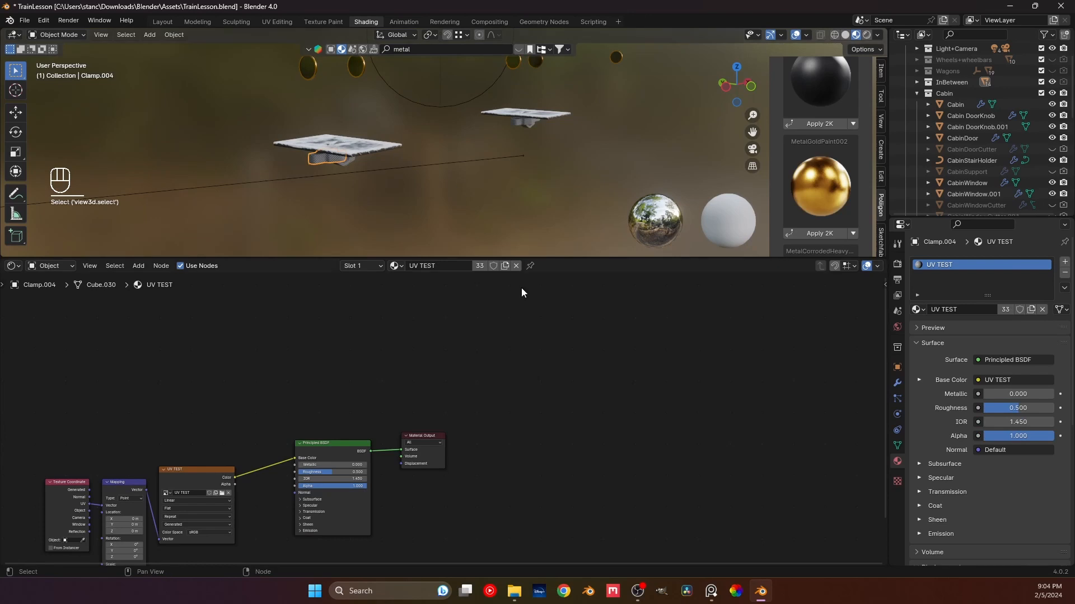
click(917, 310)
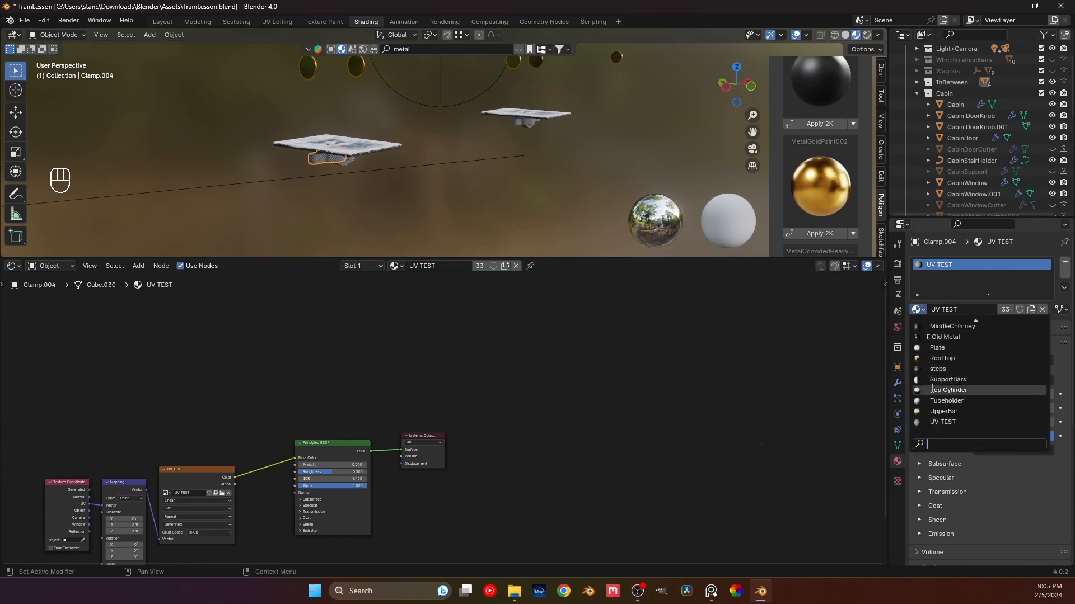
text(meta)
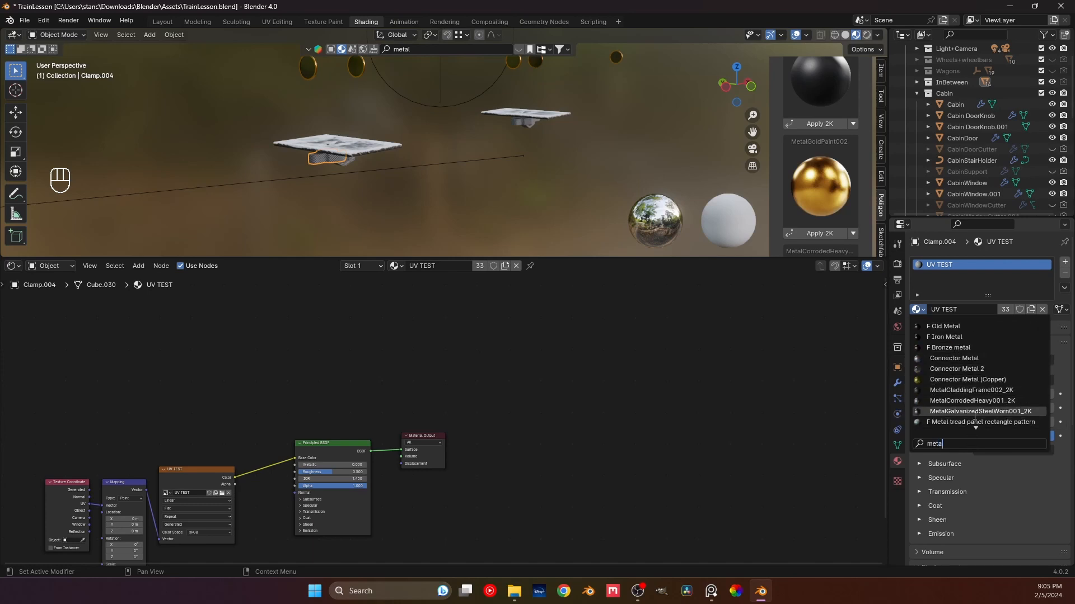
click(977, 412)
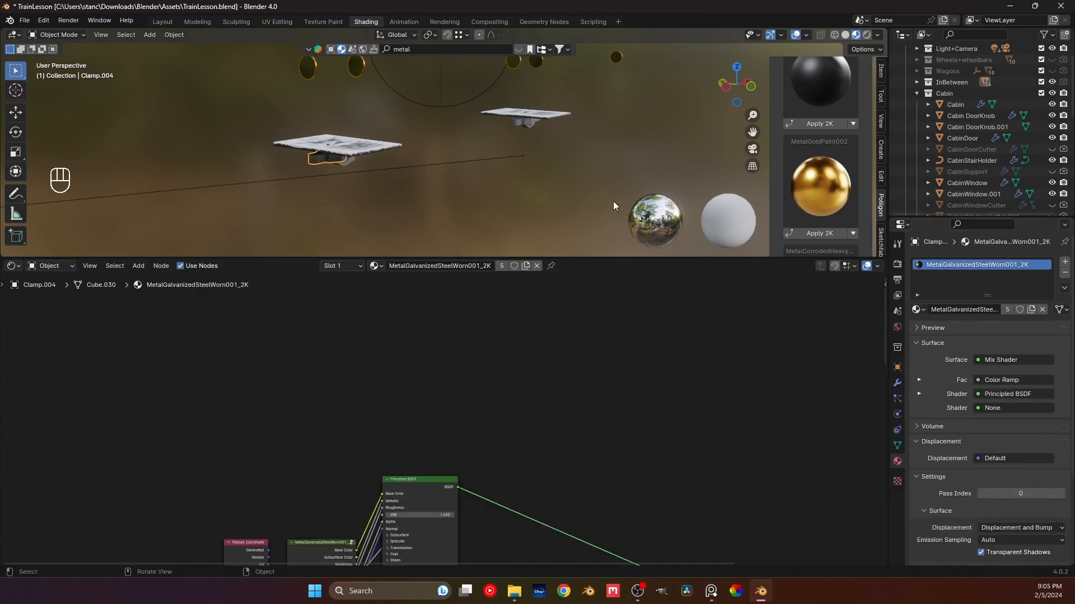
- Assign the MetalGalvanizedSteelWorn001_2K material to the block-shaped clamp under the third wagon floor
click(513, 126)
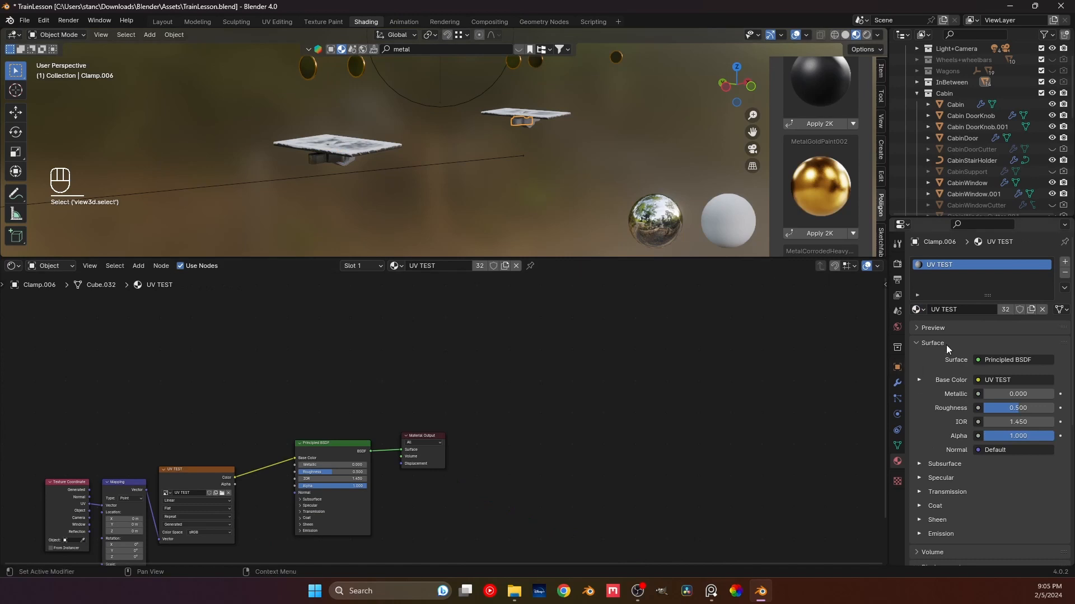
click(919, 309)
text(meta)
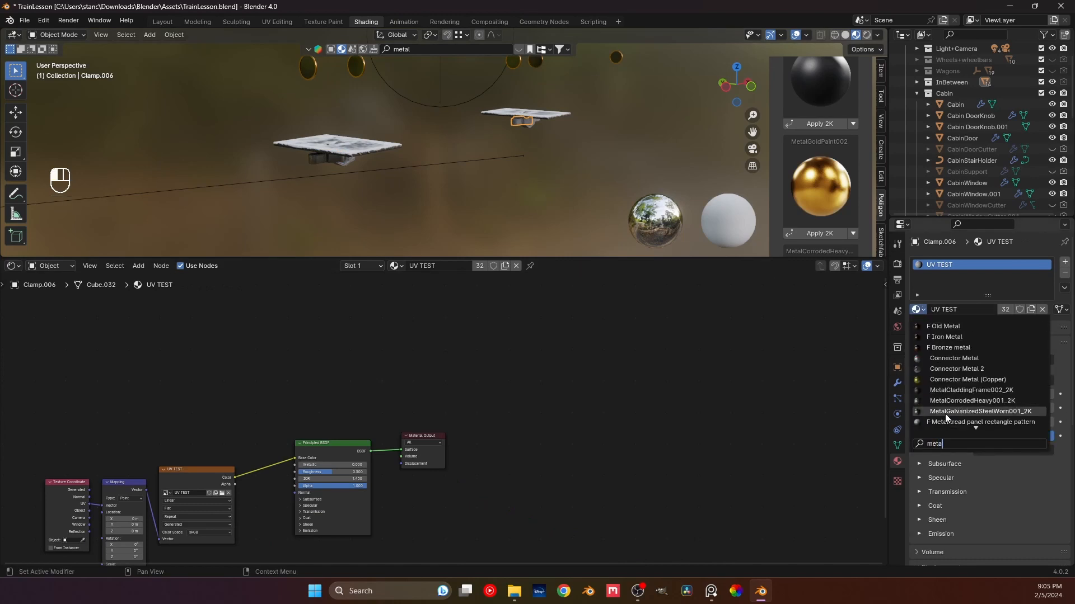
click(946, 414)
- Assign the existing Clamp material to the hook clamp under the third wagon floor
shift+middle_drag(589, 139, 491, 167)
scroll(491, 167, up, 4)
click(515, 126)
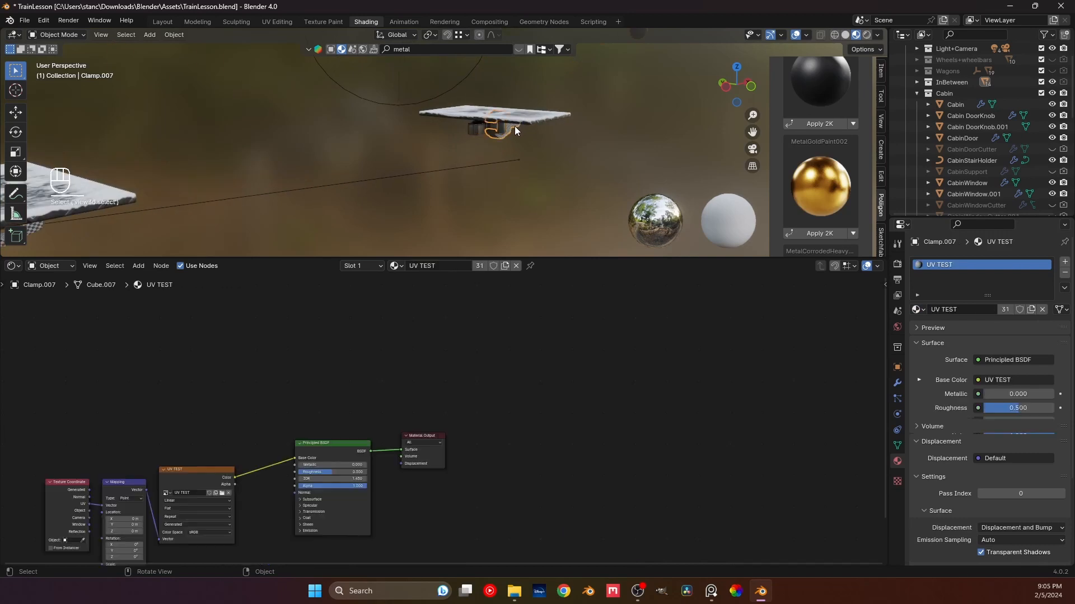
click(918, 310)
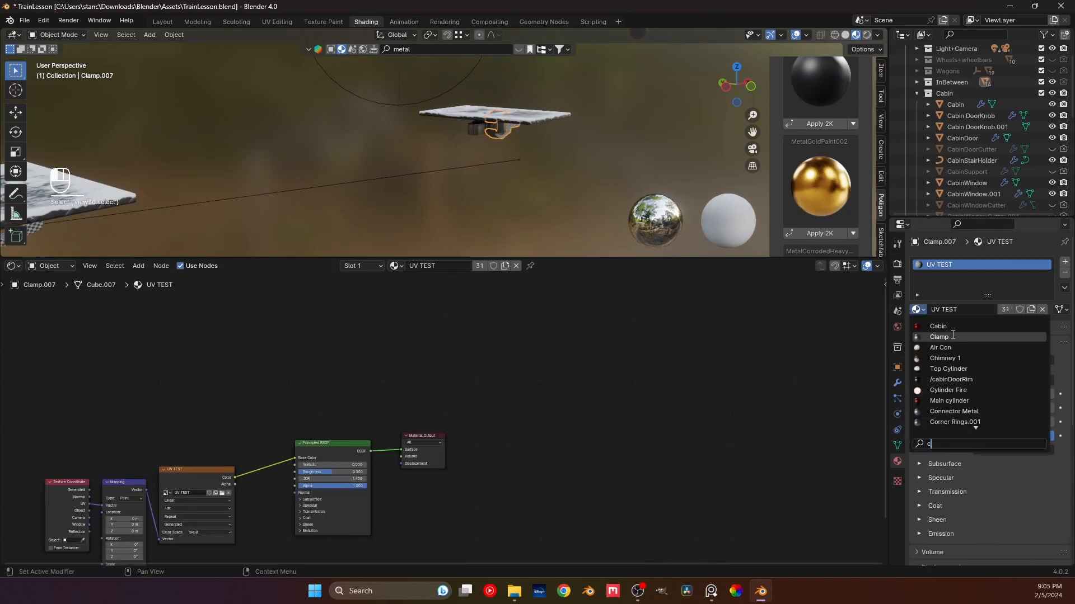
click(1008, 420)
- Assign the Clamp material to the checkered hook clamp under the second wagon floor
middle_drag(412, 176, 338, 163)
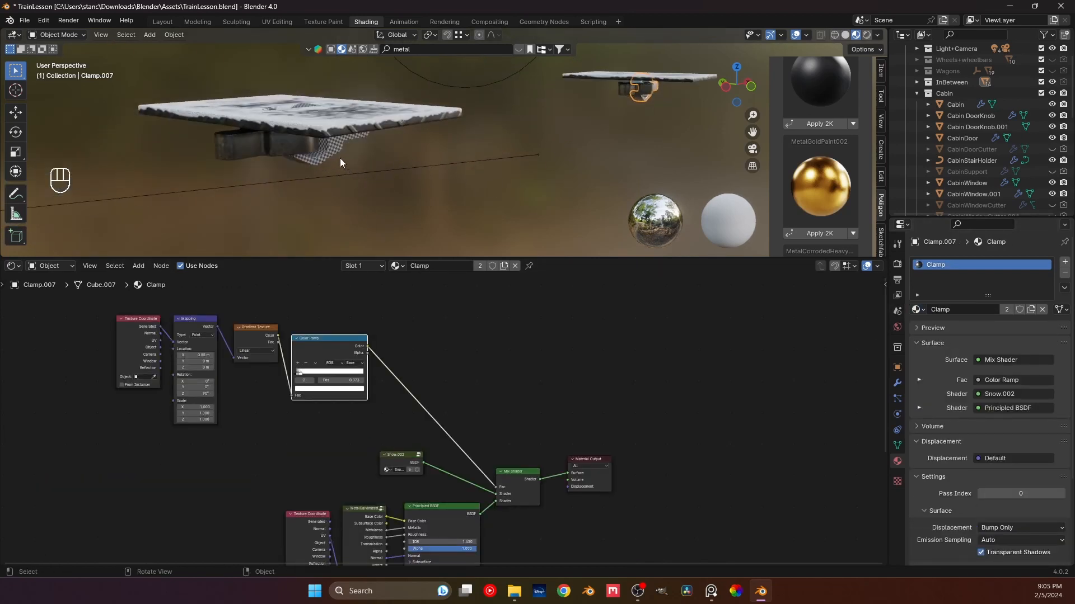
click(339, 162)
click(918, 310)
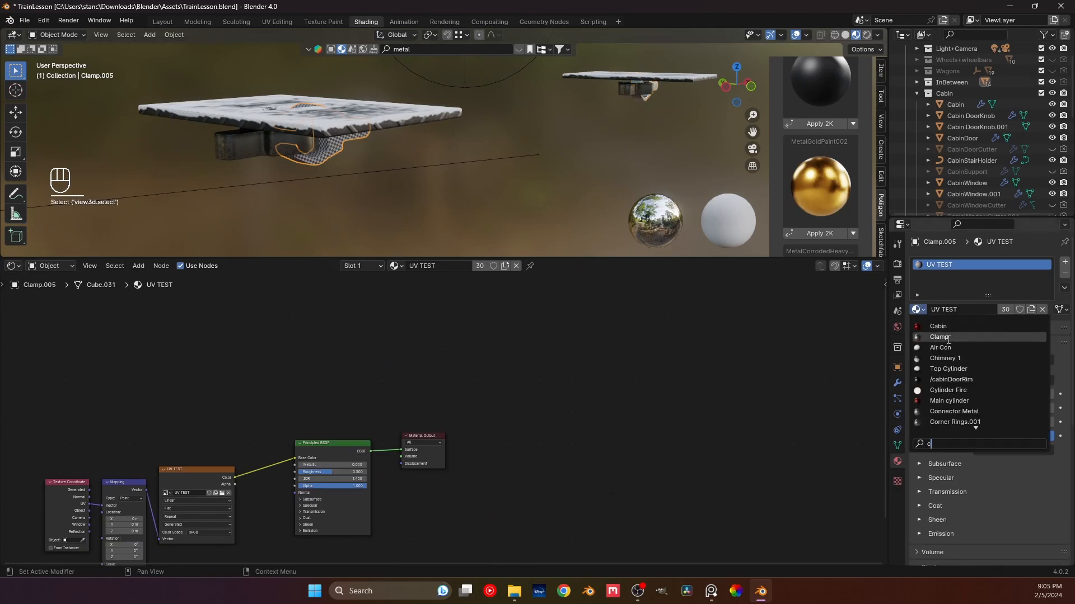
click(954, 422)
- Select the hook clamp under the first wagon floor and assign it the Clamp material
scroll(418, 163, up, 6)
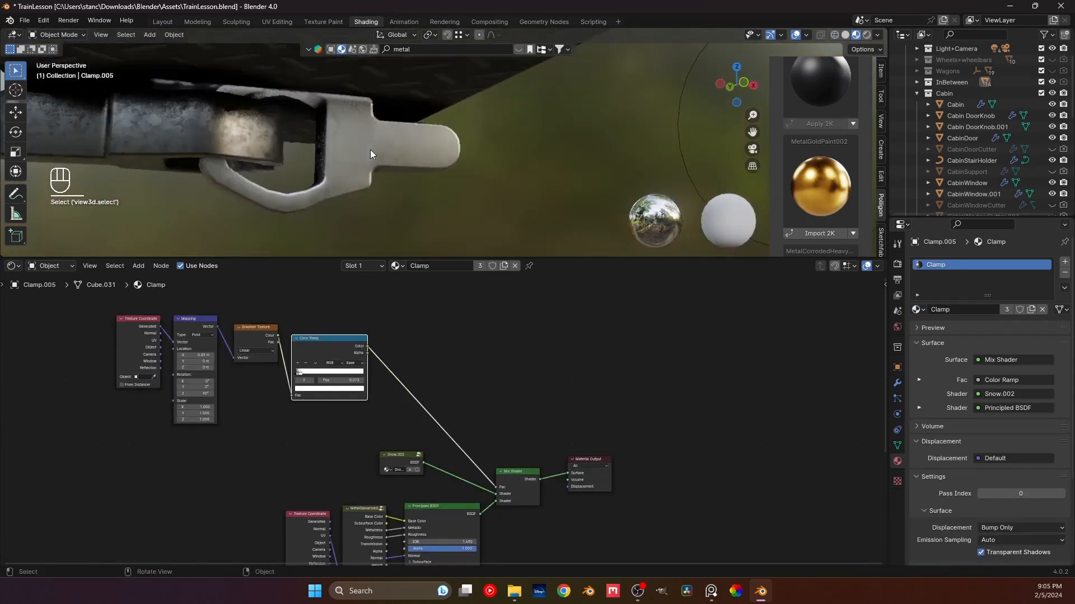
middle_drag(371, 149, 565, 62)
click(327, 70)
scroll(566, 155, down, 4)
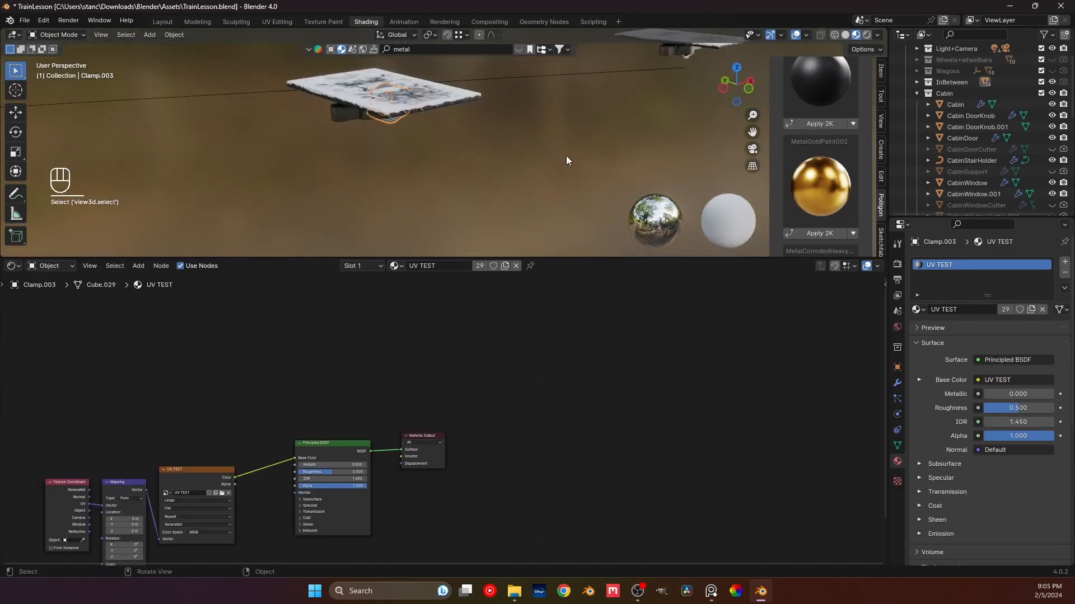
click(923, 311)
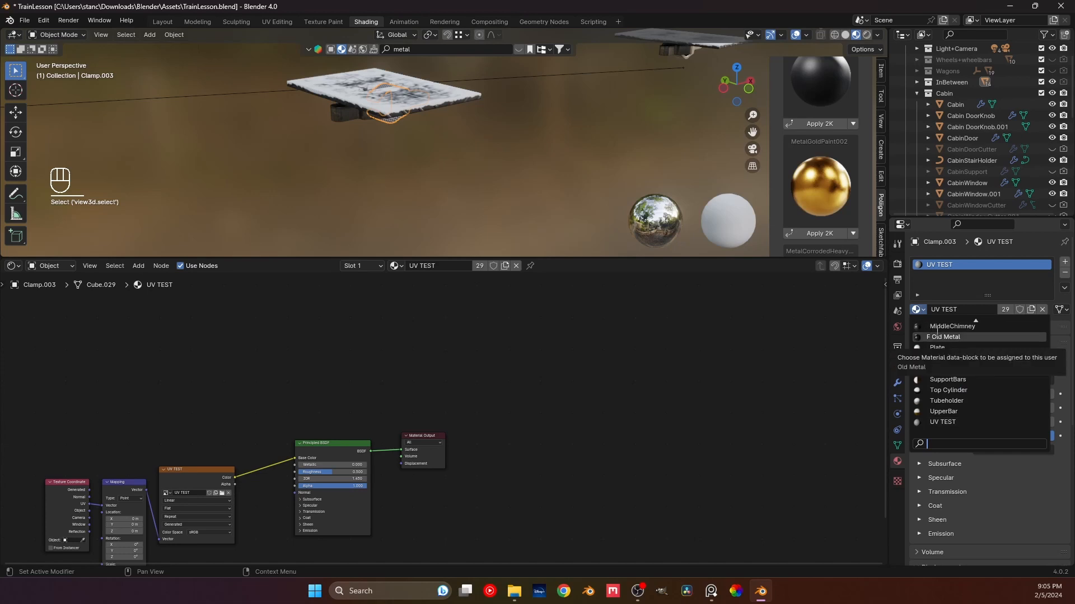
scroll(940, 336, up, 12)
click(940, 335)
- Check the clamps under the wagon floors beside the cabin and save the file
scroll(504, 182, down, 4)
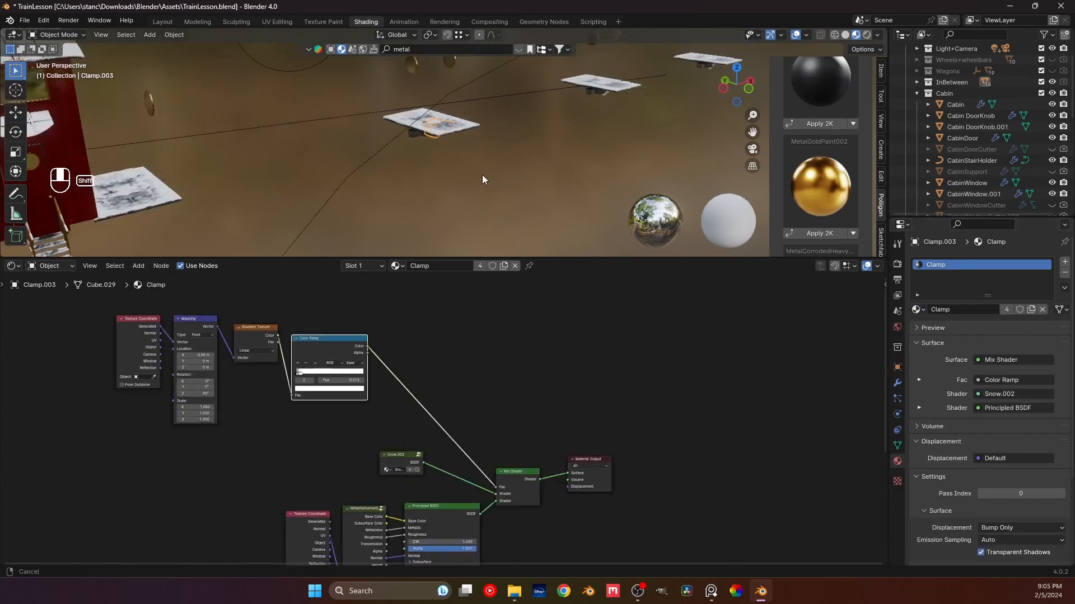
shift+middle_drag(482, 175, 582, 176)
middle_drag(340, 193, 402, 236)
scroll(378, 159, up, 3)
scroll(404, 223, down, 2)
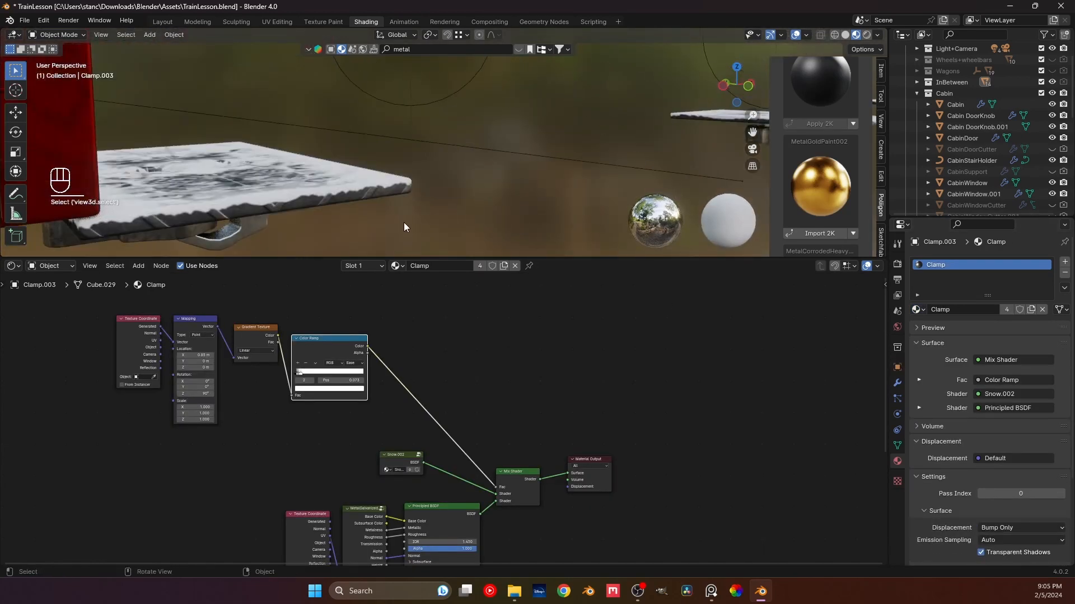
scroll(404, 223, up, 2)
key(ctrl+s)
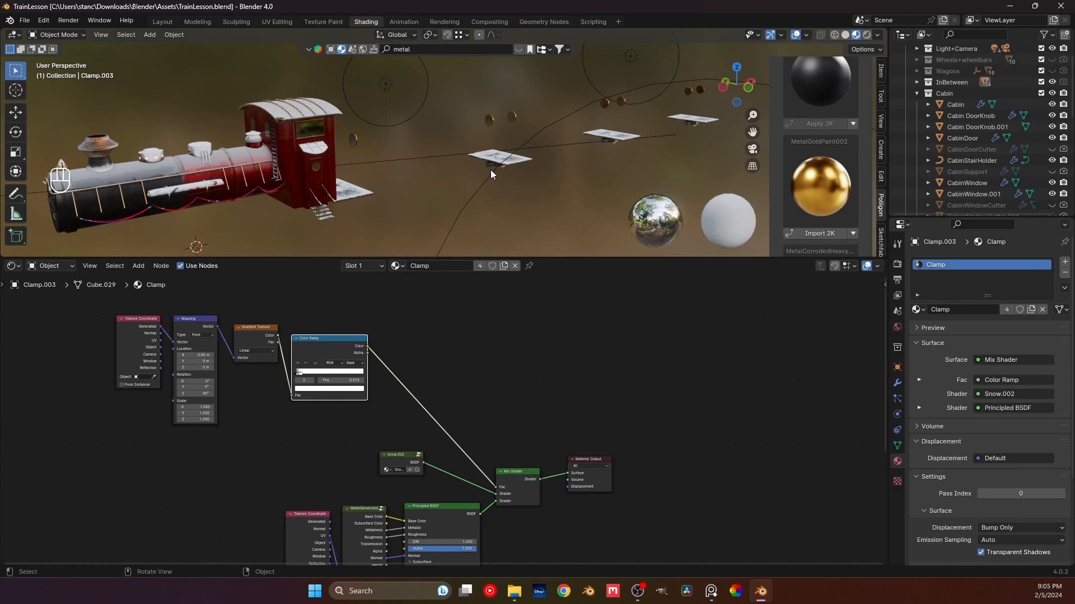
key(ctrl+s)
key(ctrl+s)
- Show the Wagons collection, enter edit mode on the first wagon's side window and select the narrow end face of its lower panel
click(1051, 72)
scroll(406, 166, up, 5)
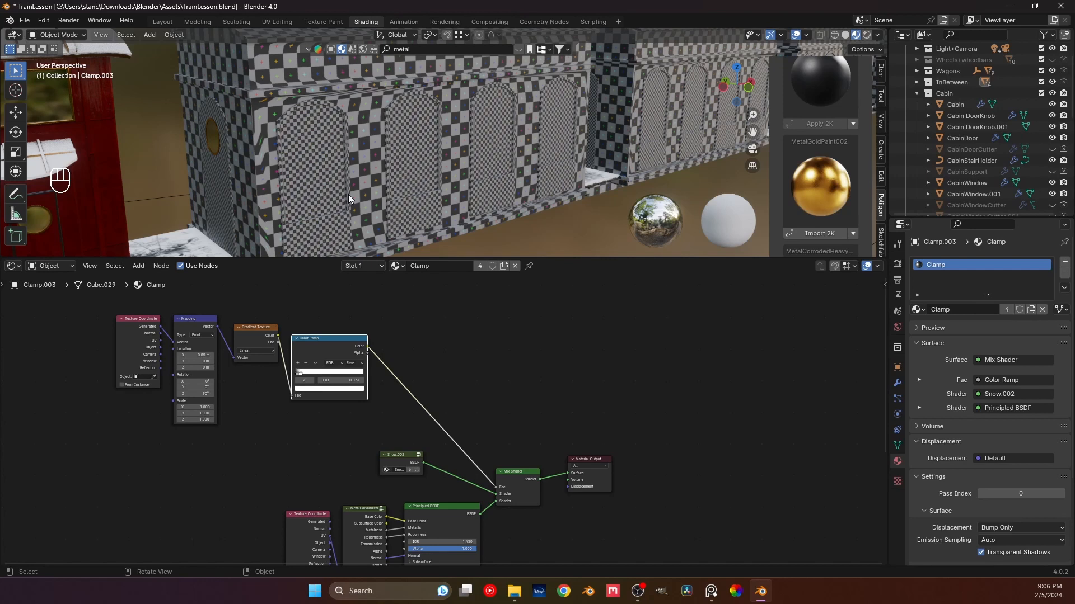
shift+middle_drag(367, 173, 420, 167)
scroll(422, 133, up, 2)
scroll(417, 170, up, 2)
click(417, 170)
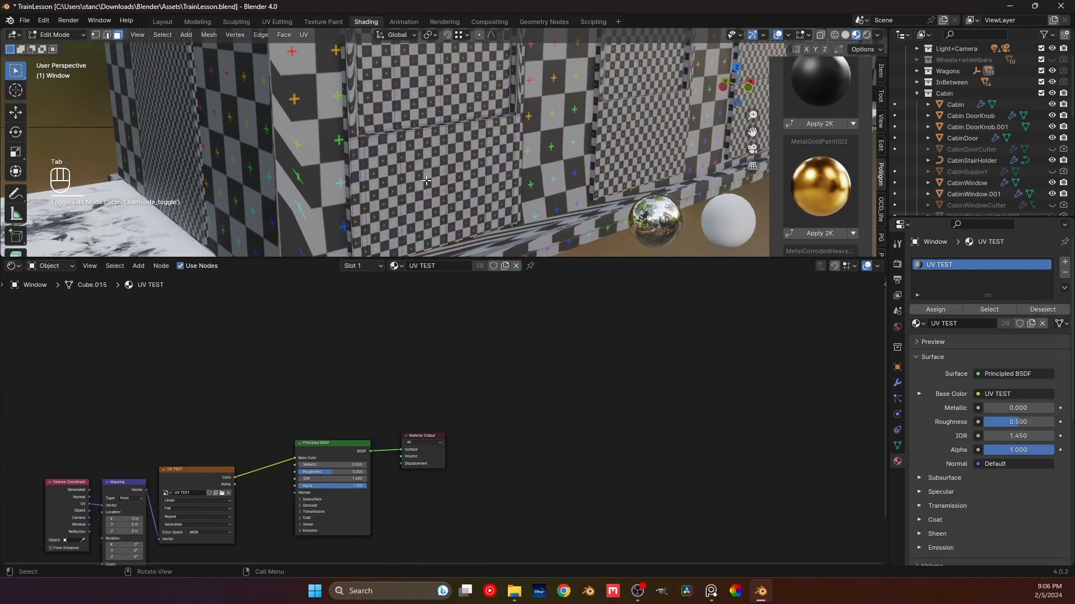
scroll(386, 156, up, 3)
key(Tab)
scroll(354, 143, down, 2)
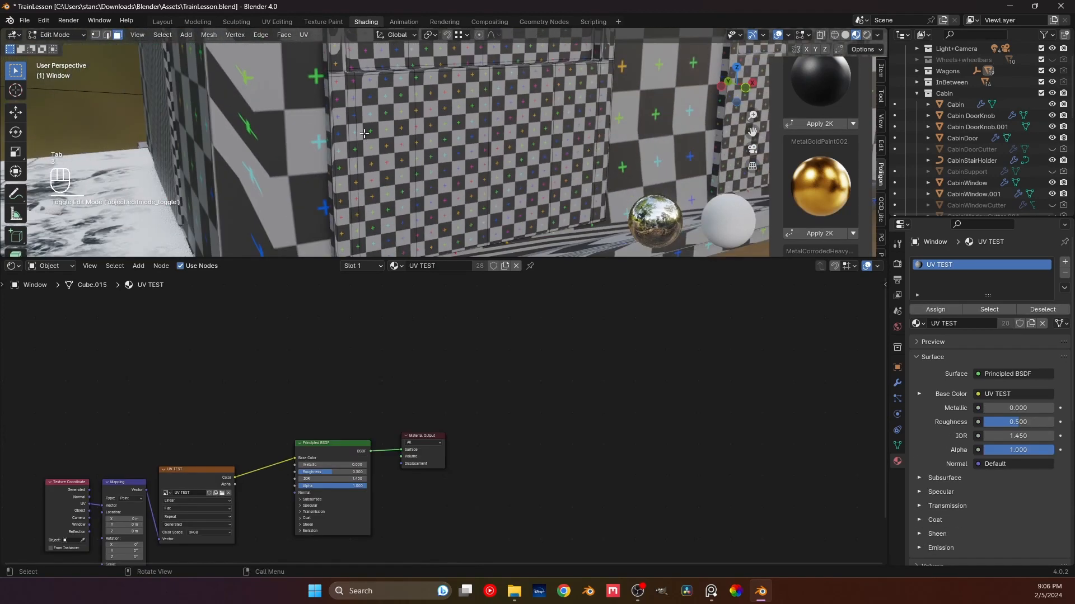
click(352, 131)
middle_drag(361, 138, 346, 142)
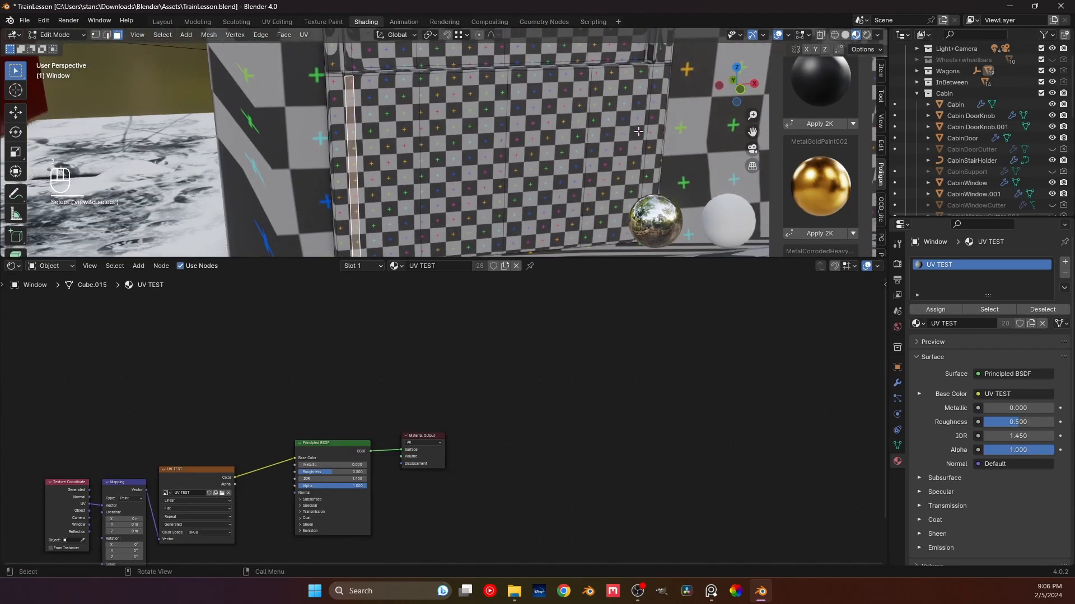
- Extend the selection across the window's lower panel faces and try extruding them inward by about 0.0077 m
key(ctrl)
ctrl+click(646, 114)
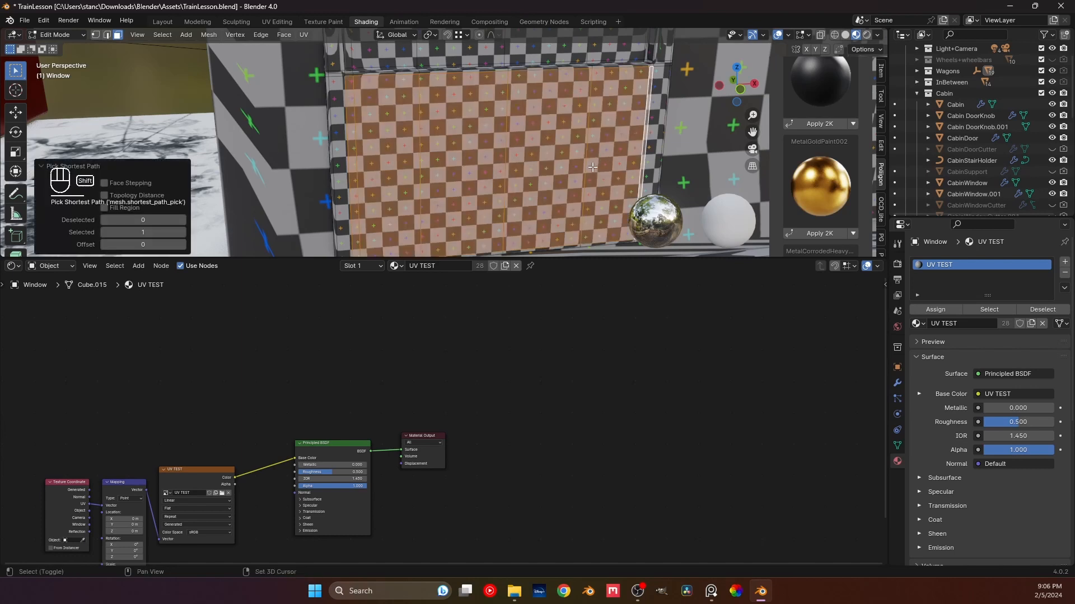
middle_drag(601, 156, 581, 190)
scroll(581, 163, down, 3)
key(e)
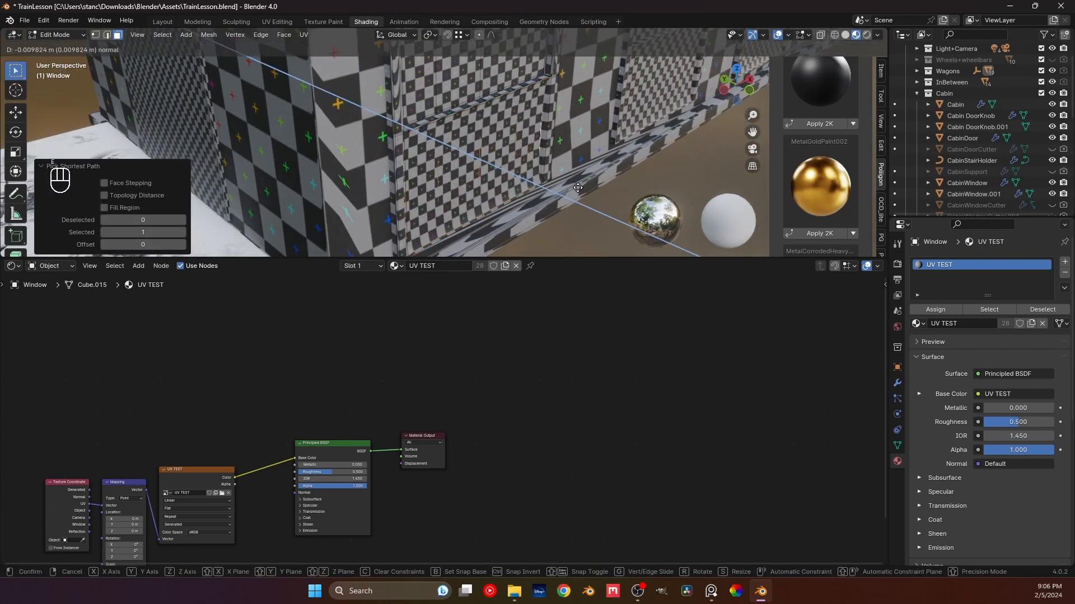
click(578, 188)
middle_drag(578, 189, 504, 168)
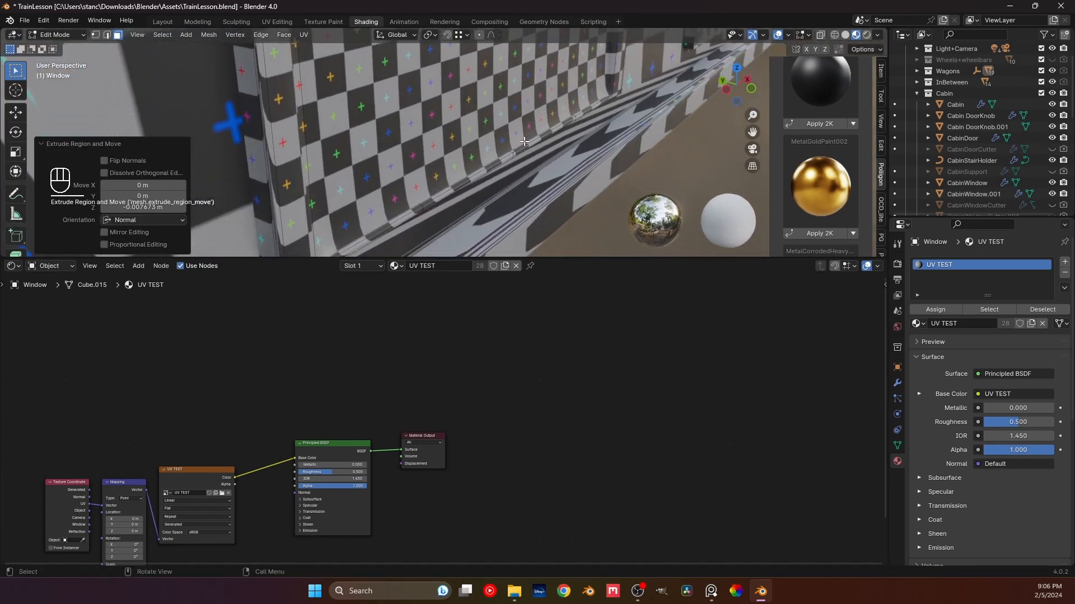
- Turn off the viewport display of the window's Subdivision modifier
click(898, 383)
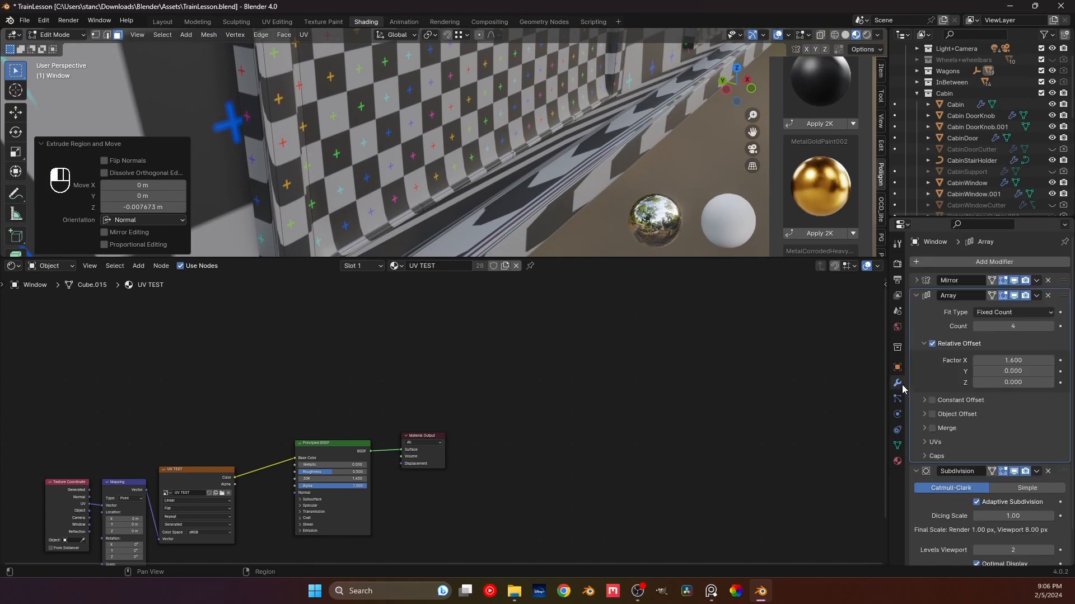
click(916, 295)
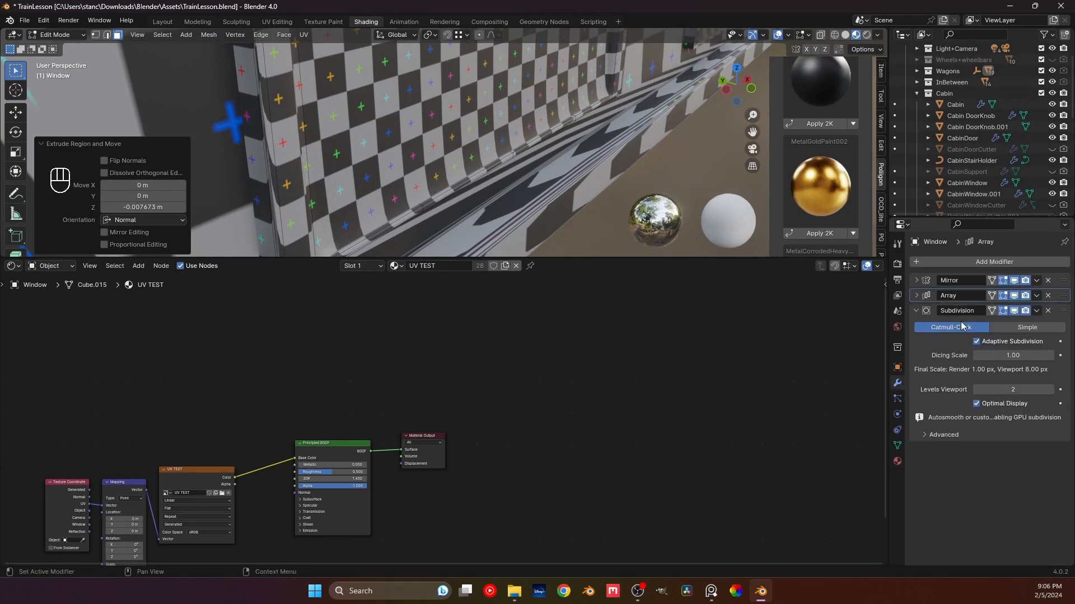
click(1013, 311)
- Try a loop cut along the extruded panel's thin rim, then undo the cut and the extrusion
middle_drag(425, 191, 398, 193)
key(ctrl+r)
click(397, 196)
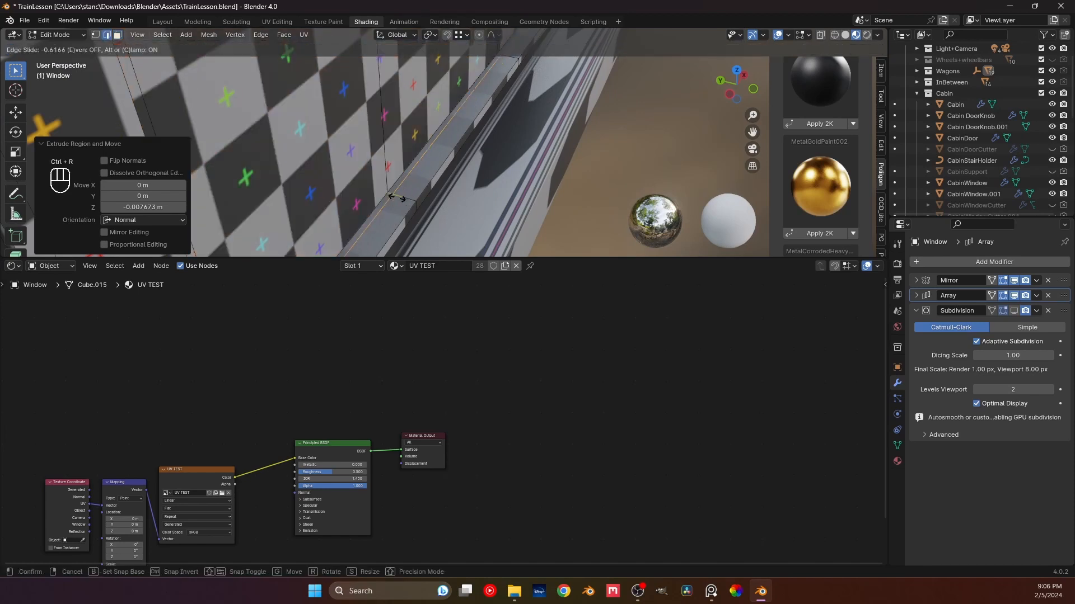
click(397, 202)
middle_drag(397, 203, 406, 136)
key(ctrl+z)
key(ctrl+z)
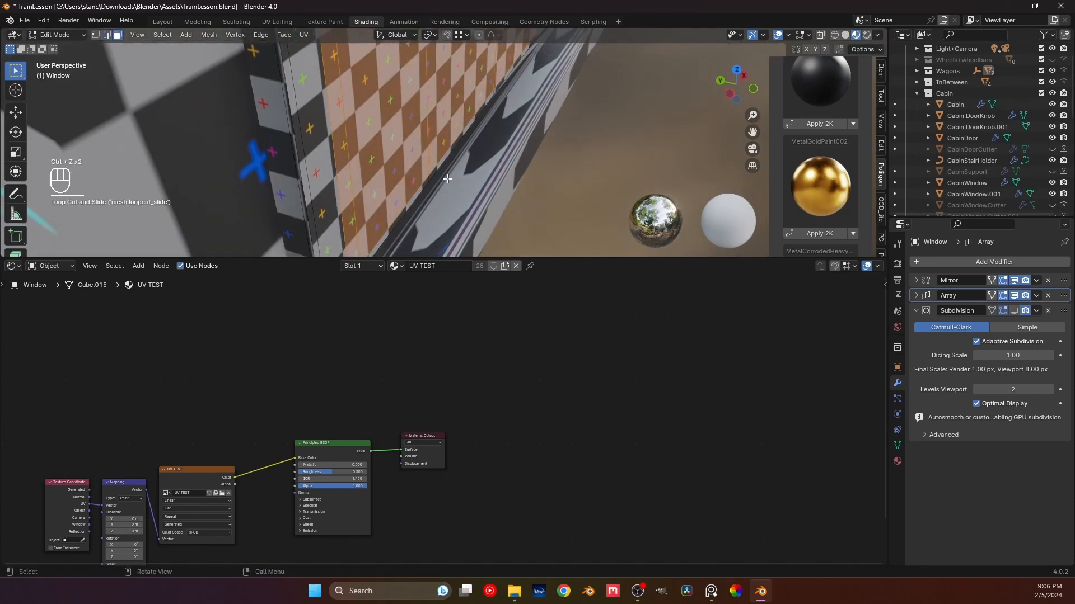
scroll(448, 185, up, 3)
key(ctrl+z)
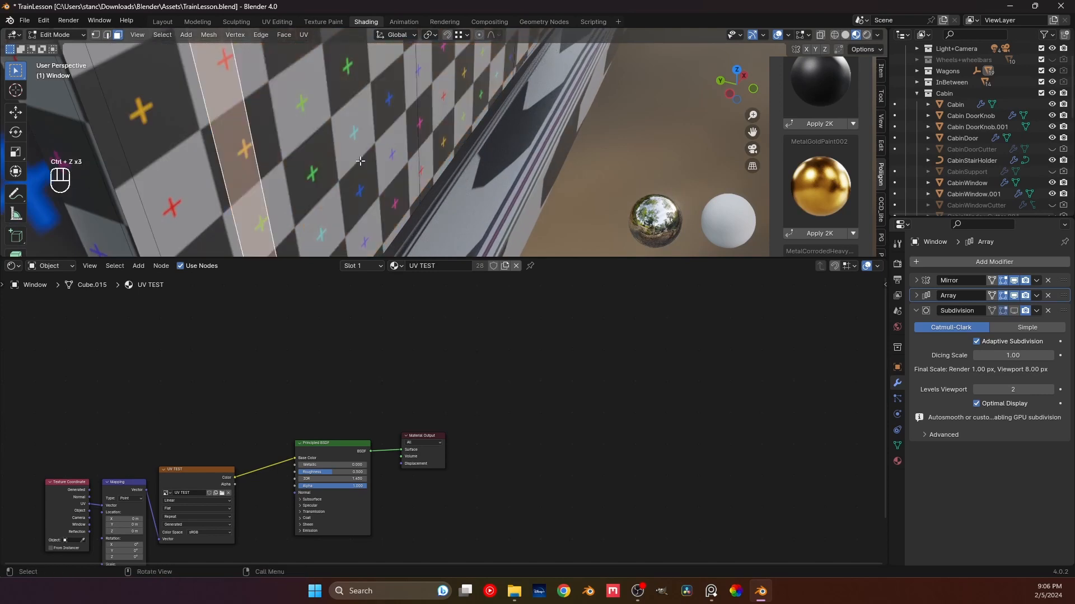
- Select the faces across the window's lower panel again and extrude them inward by about 0.0018 m
middle_drag(359, 161, 389, 206)
ctrl+click(510, 127)
key(e)
click(360, 177)
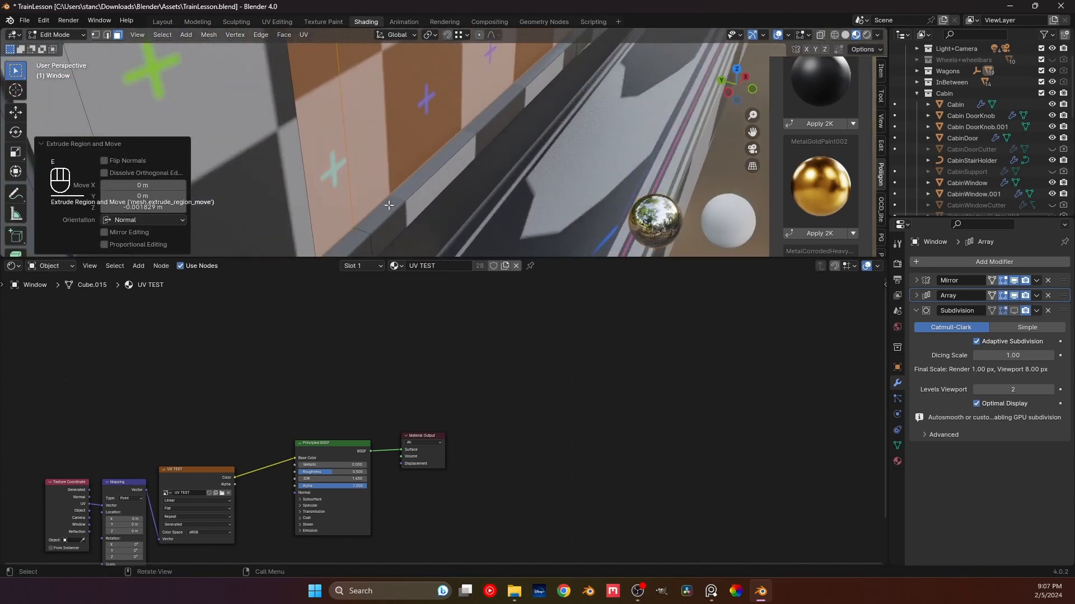
- Add two loop cuts along the extruded panel's thin rim, one near each edge, at factors -0.69 and 0.676
key(ctrl+r)
click(364, 227)
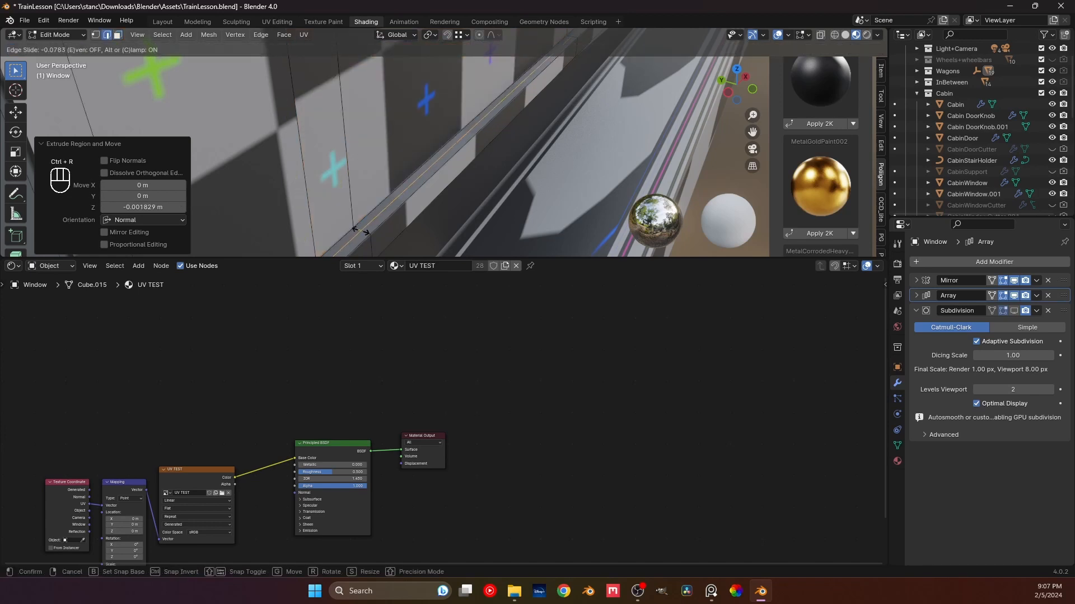
click(354, 230)
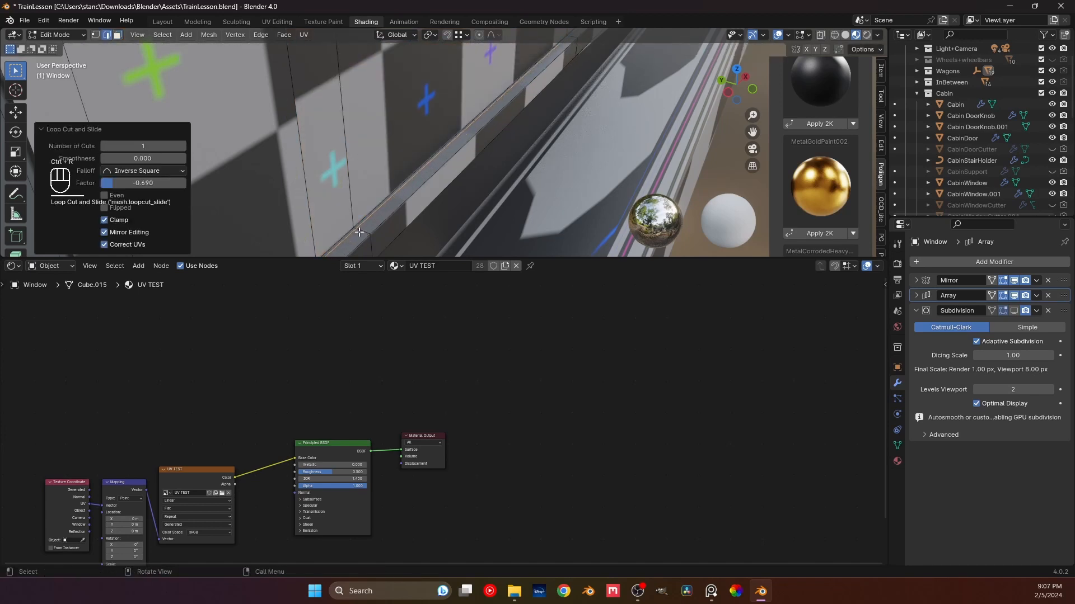
key(g)
key(g)
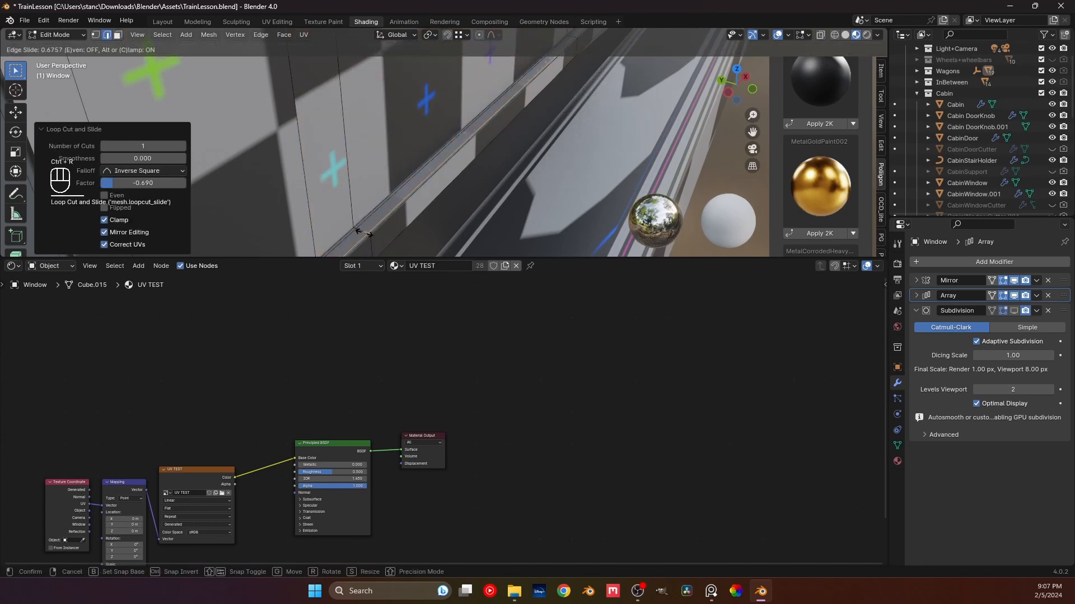
click(364, 232)
- Add a supporting loop cut on the window's bottom strip, close to the extruded panel's lower edge
middle_drag(418, 225, 396, 224)
middle_drag(330, 226, 355, 175)
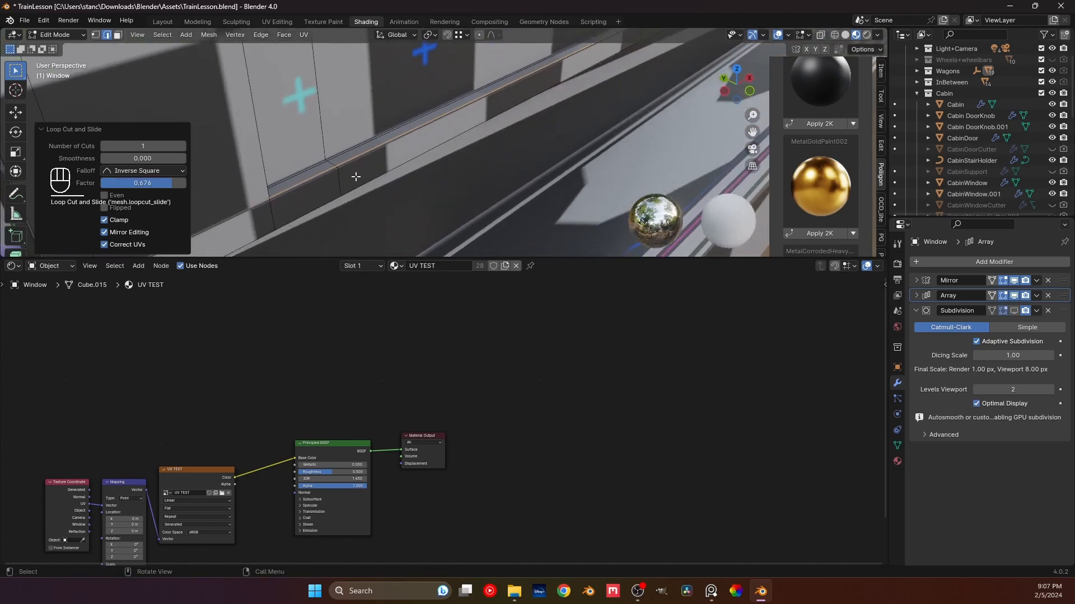
key(ctrl+r)
click(338, 177)
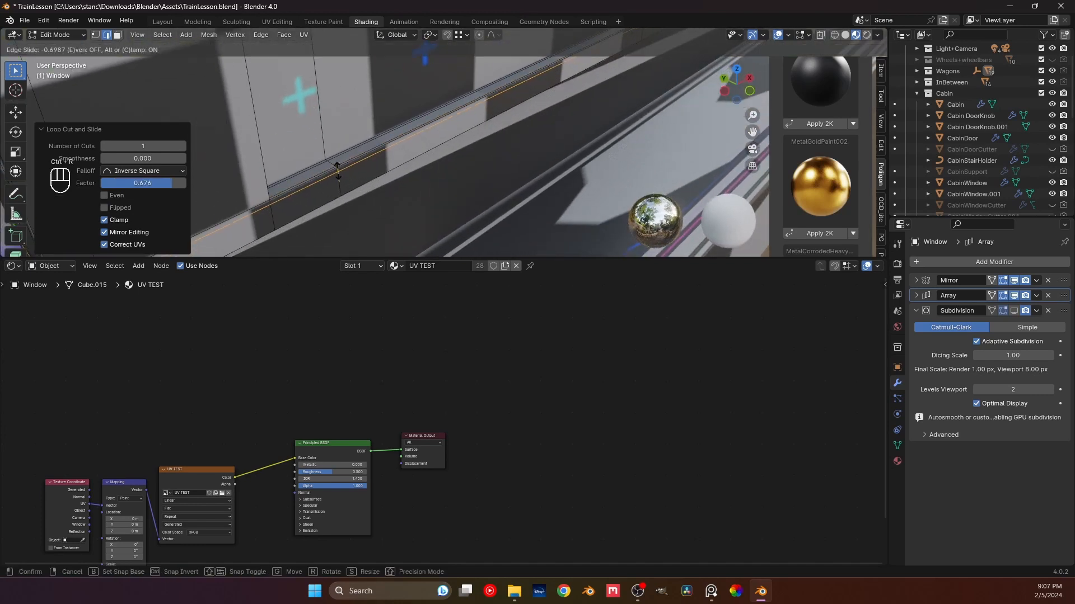
click(339, 173)
mouse_move(338, 173)
middle_down()
mouse_move(320, 175)
mouse_move(344, 187)
middle_up()
- Return to object mode and turn the window's Subdivision modifier display back on
key(Tab)
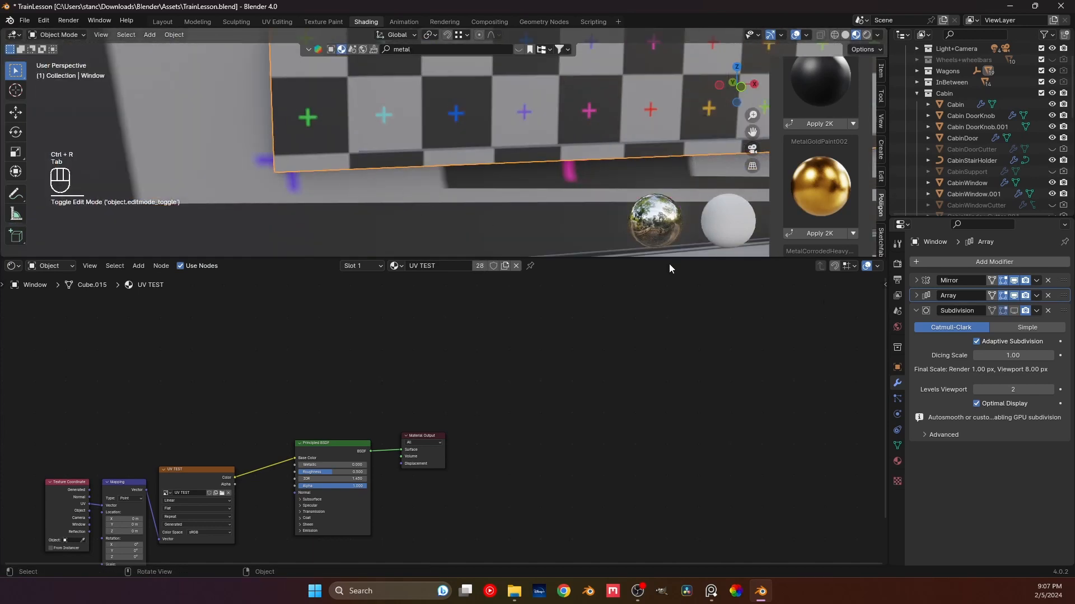
click(1013, 311)
middle_drag(421, 115, 398, 163)
- In edit mode, add a horizontal loop cut near the lower panel's upper edge at factor -0.903
key(Tab)
scroll(379, 98, down, 6)
key(ctrl+r)
click(399, 163)
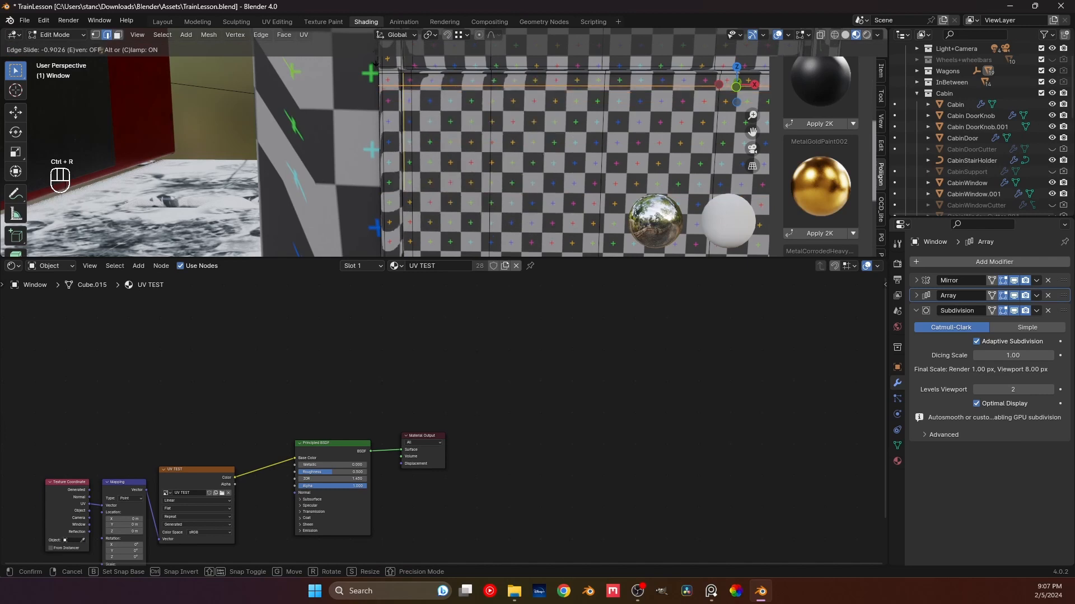
click(441, 218)
- Add a horizontal loop cut near the lower panel's bottom edge at factor 0.948
shift+middle_drag(405, 213, 390, 113)
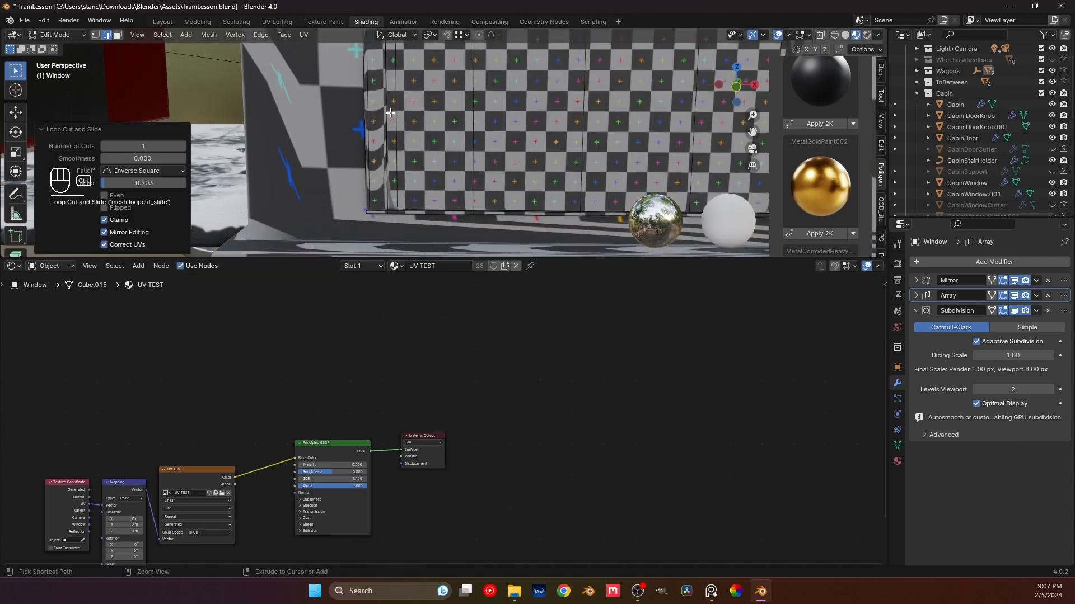
key(ctrl+r)
click(395, 208)
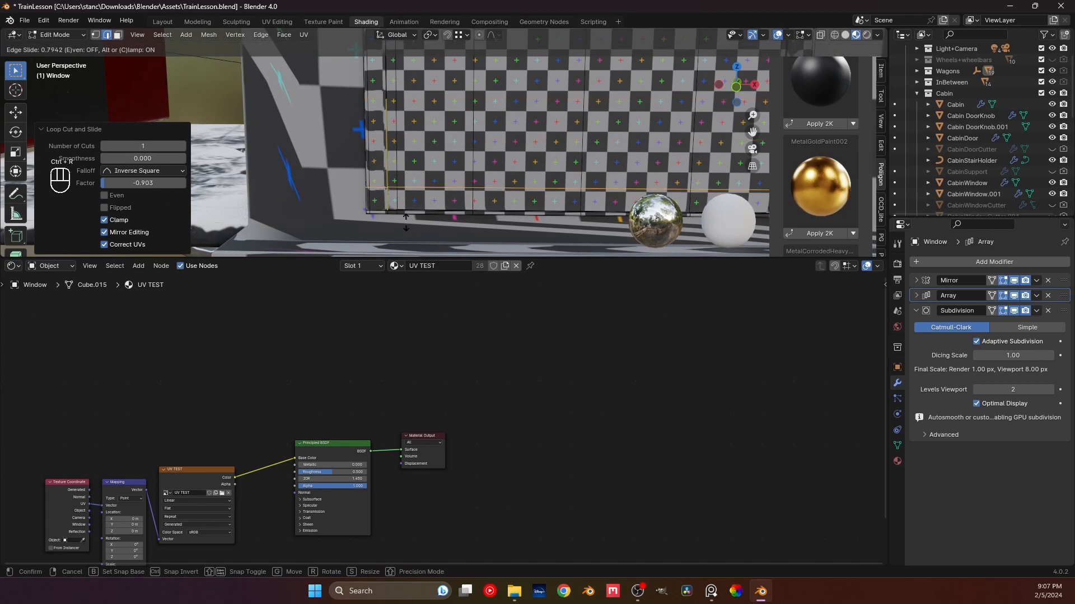
click(406, 222)
scroll(359, 184, up, 5)
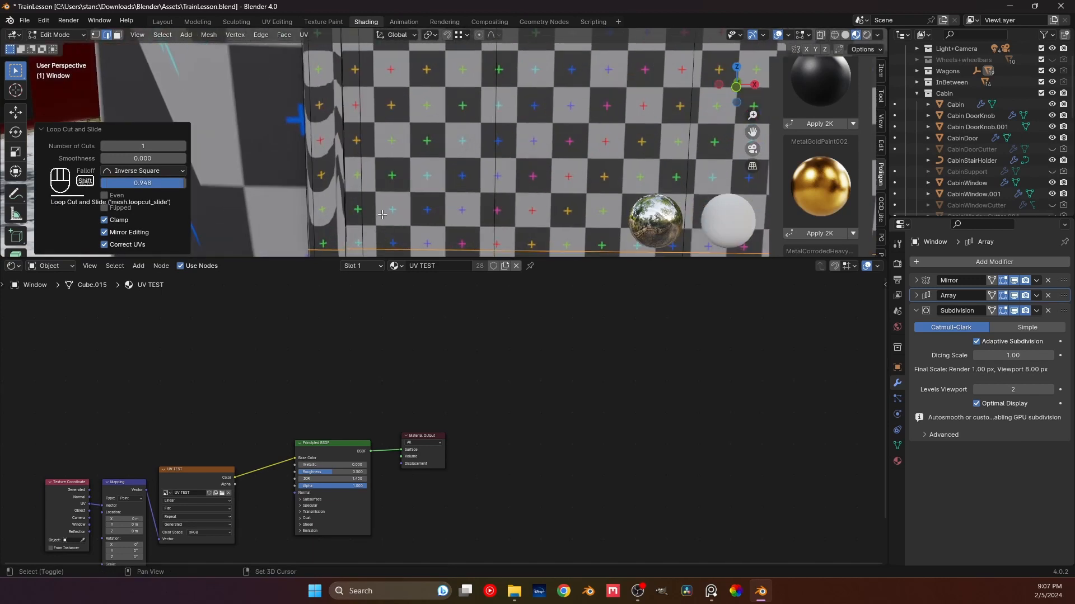
- Add two supporting vertical loop cuts beside the lower panel's left edge, at factors 0.704 and -0.833
scroll(359, 184, up, 4)
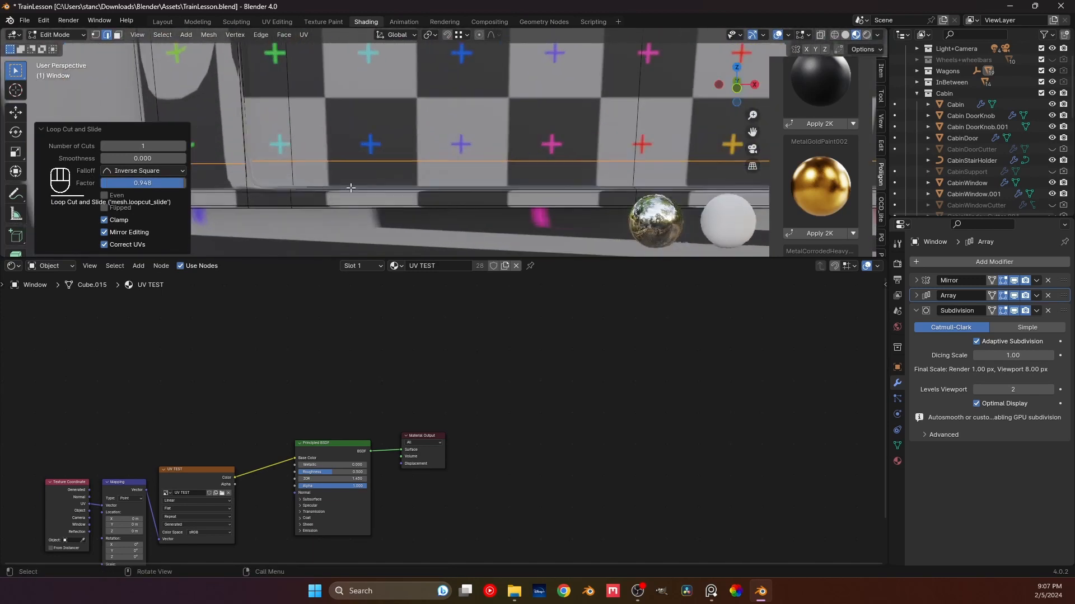
key(ctrl+r)
click(284, 201)
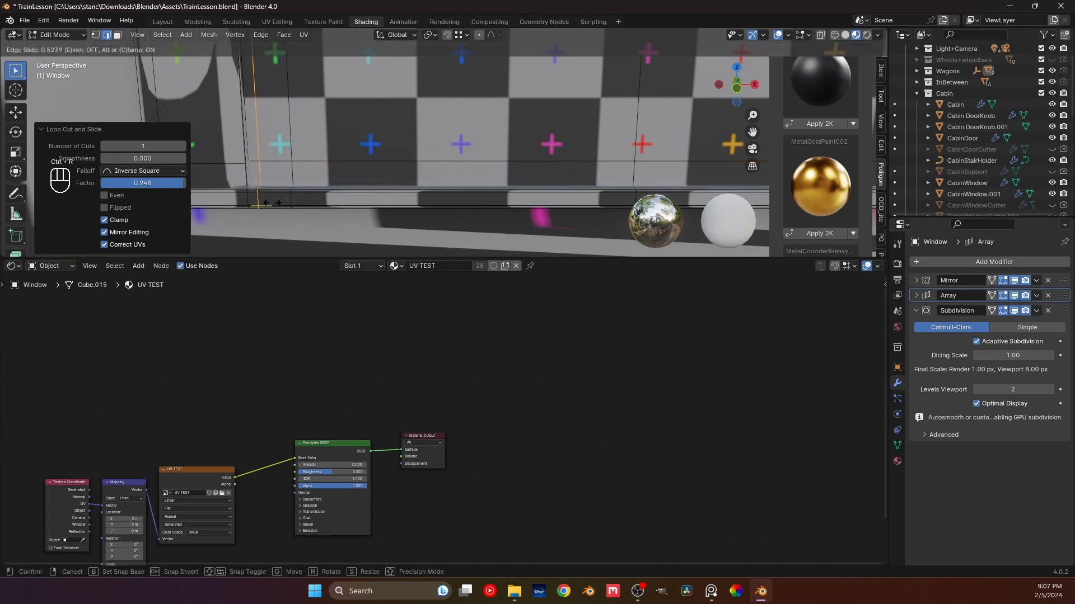
click(268, 205)
shift+middle_drag(268, 199, 391, 190)
key(ctrl+r)
click(330, 192)
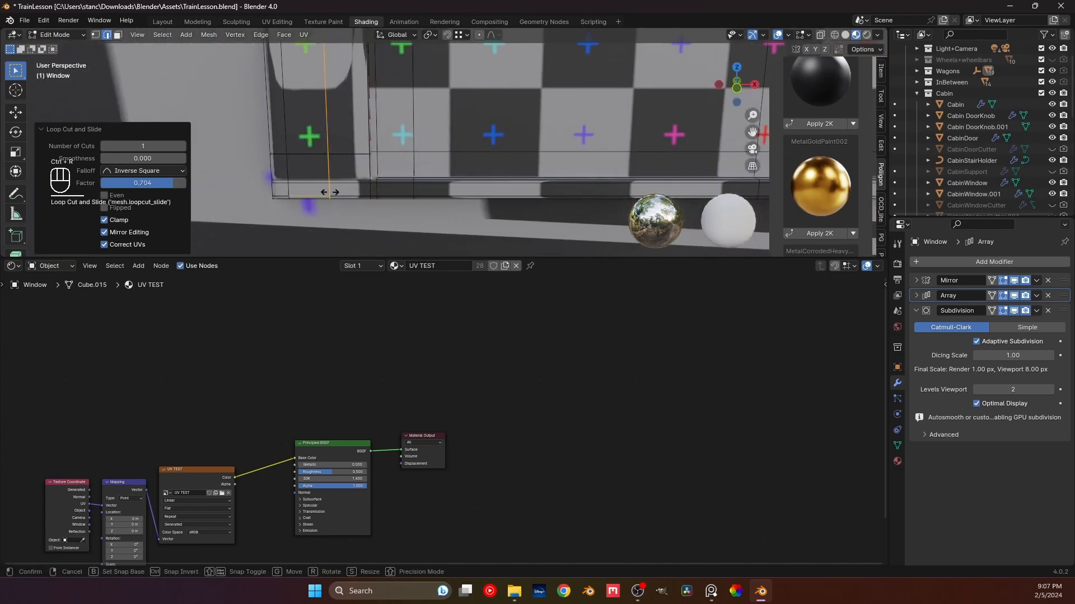
click(362, 191)
- Add a vertical loop cut on the right frame strip, close to the lower panel's right edge, at factor 0.763
scroll(531, 166, down, 5)
shift+middle_drag(531, 166, 248, 186)
shift+middle_drag(728, 176, 435, 210)
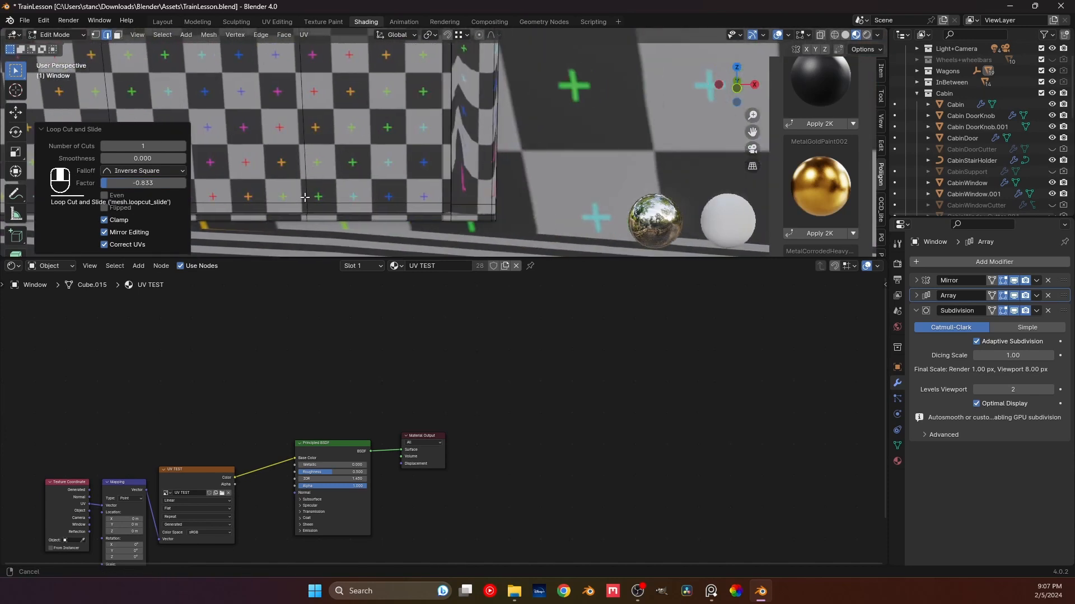
key(ctrl+r)
click(469, 206)
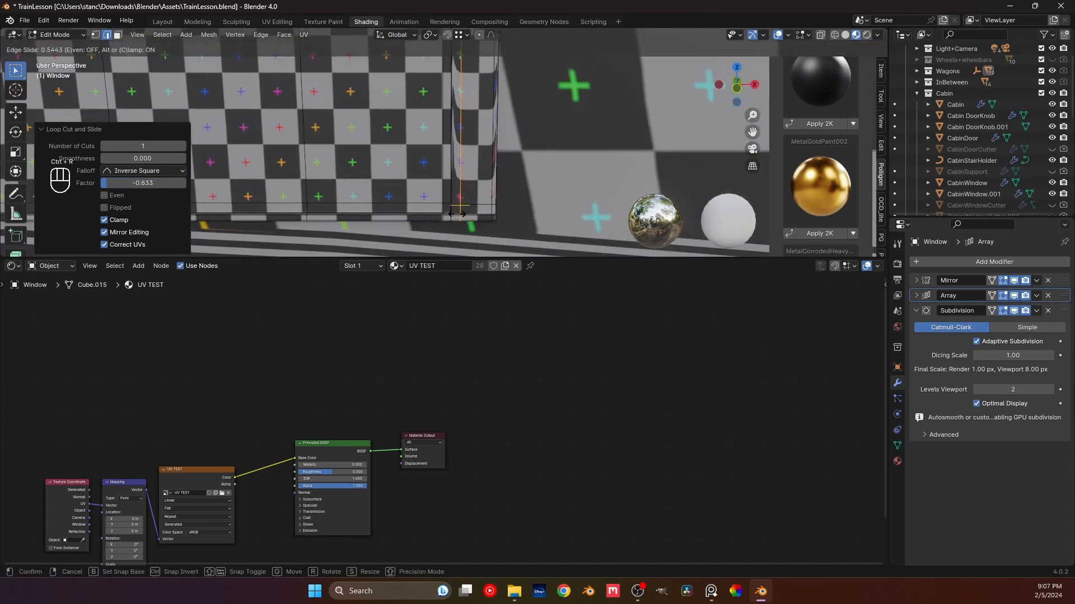
click(430, 202)
key(ctrl+r)
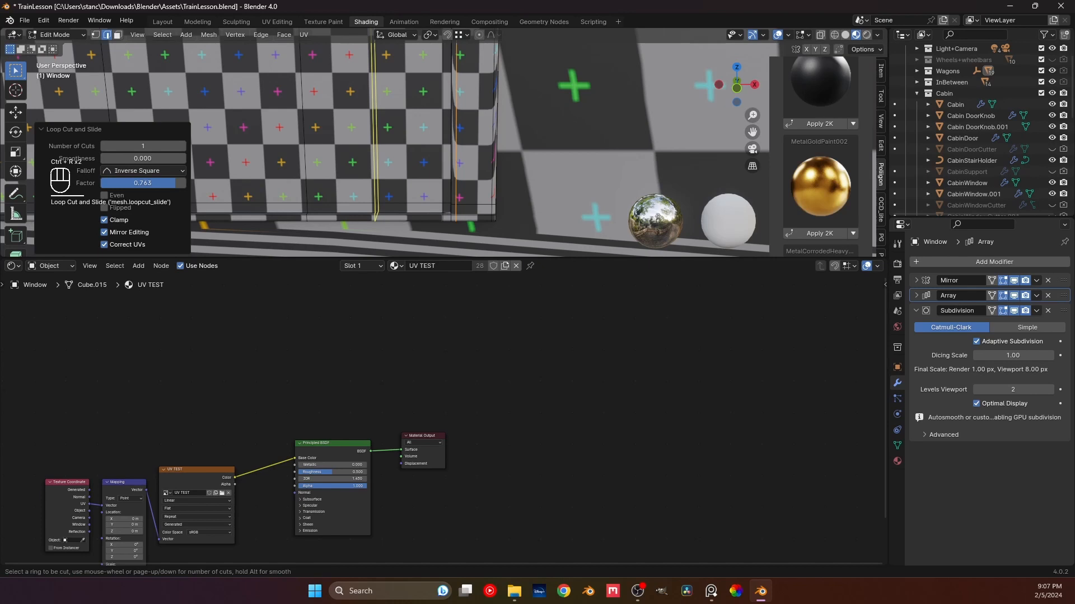
click(376, 217)
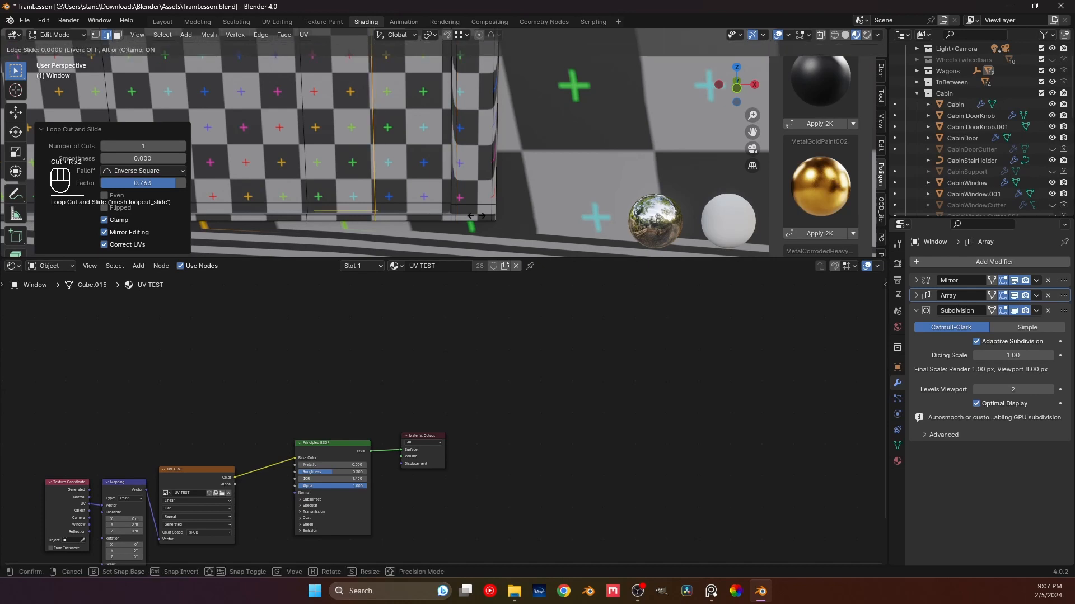
right_click(517, 216)
key(ctrl+z)
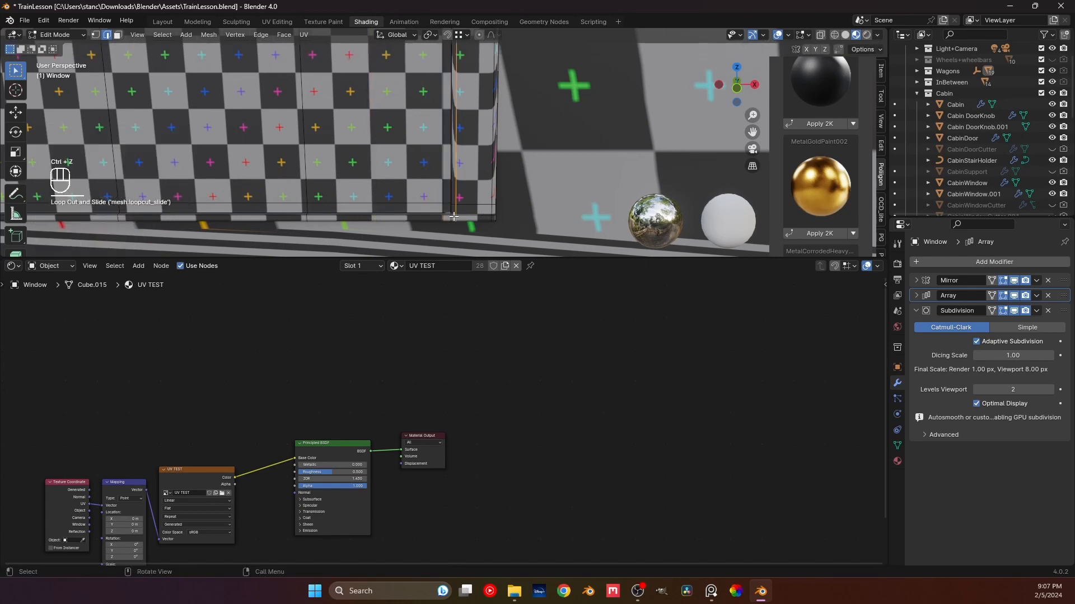
- Add a vertical loop cut in the narrow strip at the lower panel's right edge at factor -0.531
scroll(456, 224, up, 3)
shift+middle_drag(440, 249, 414, 151)
key(ctrl+r)
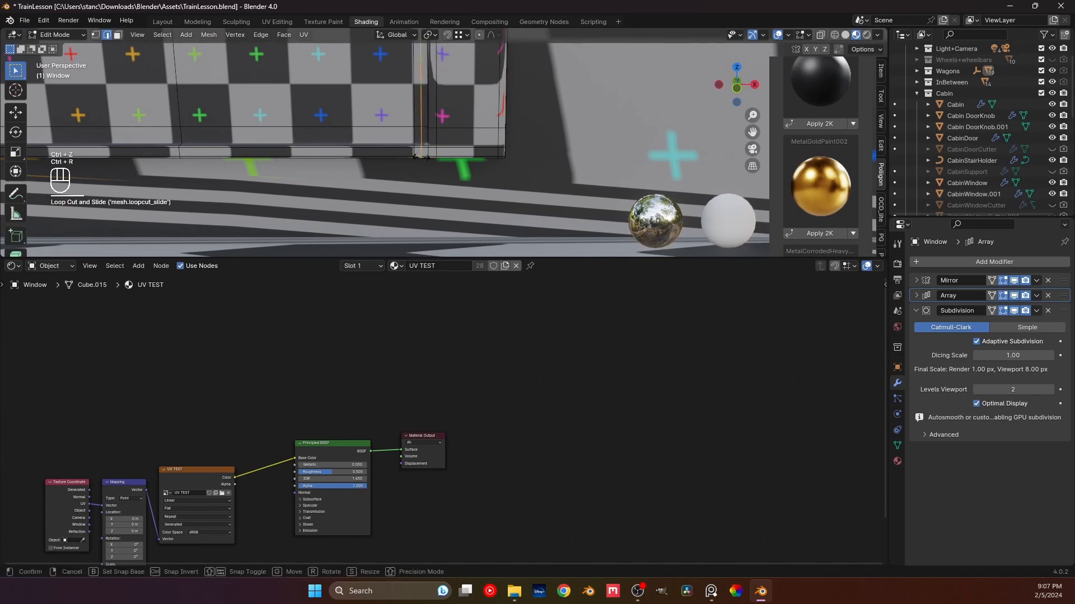
click(418, 154)
click(424, 159)
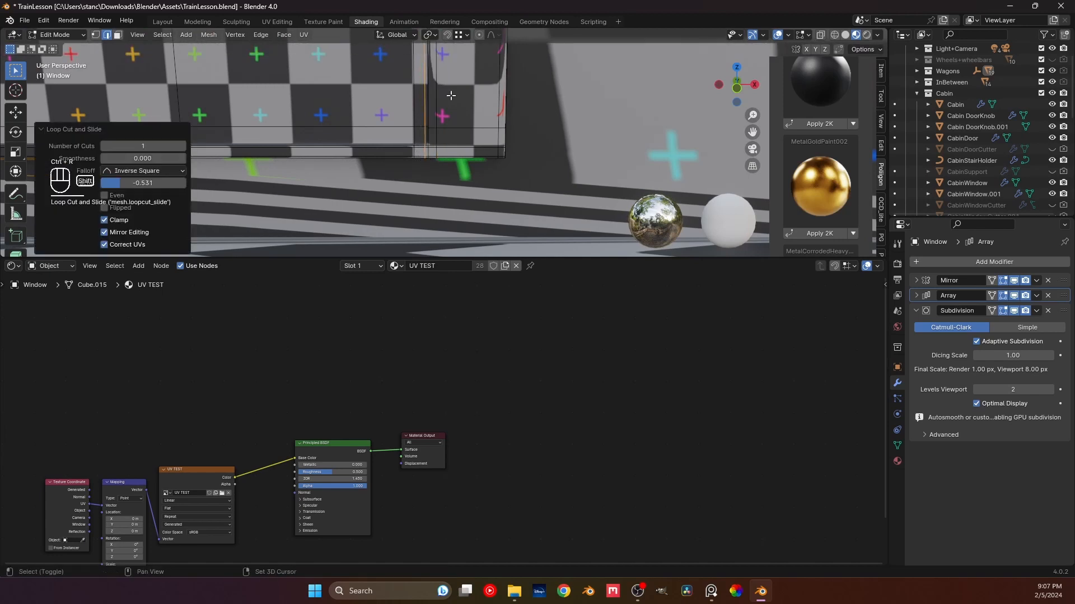
- Leave edit mode and examine how the subdivided window's edges and corners are shaded
shift+middle_drag(424, 159, 420, 230)
middle_drag(448, 190, 391, 149)
mouse_move(391, 148)
middle_down()
mouse_move(402, 152)
mouse_move(346, 159)
mouse_move(391, 158)
middle_up()
scroll(394, 151, down, 7)
shift+middle_drag(414, 94, 421, 184)
mouse_move(421, 185)
middle_down()
mouse_move(423, 134)
mouse_move(433, 168)
mouse_move(454, 151)
mouse_move(442, 184)
middle_up()
middle_drag(442, 185, 403, 168)
key(Tab)
scroll(440, 179, down, 3)
shift+middle_drag(435, 122, 439, 189)
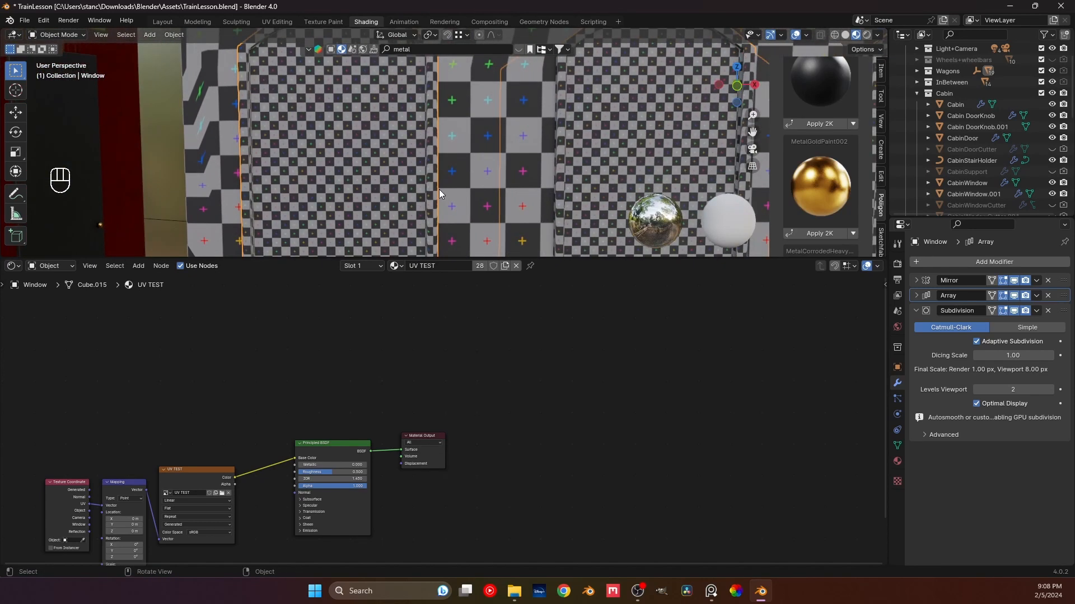
key(Tab)
middle_drag(414, 121, 419, 162)
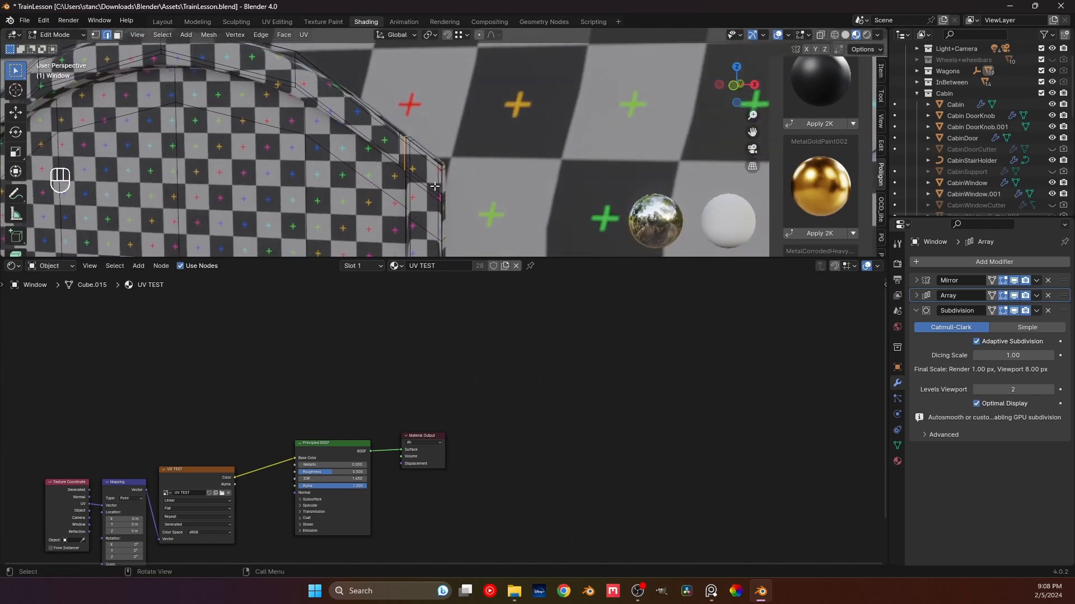
key(ctrl+r)
click(416, 158)
click(417, 163)
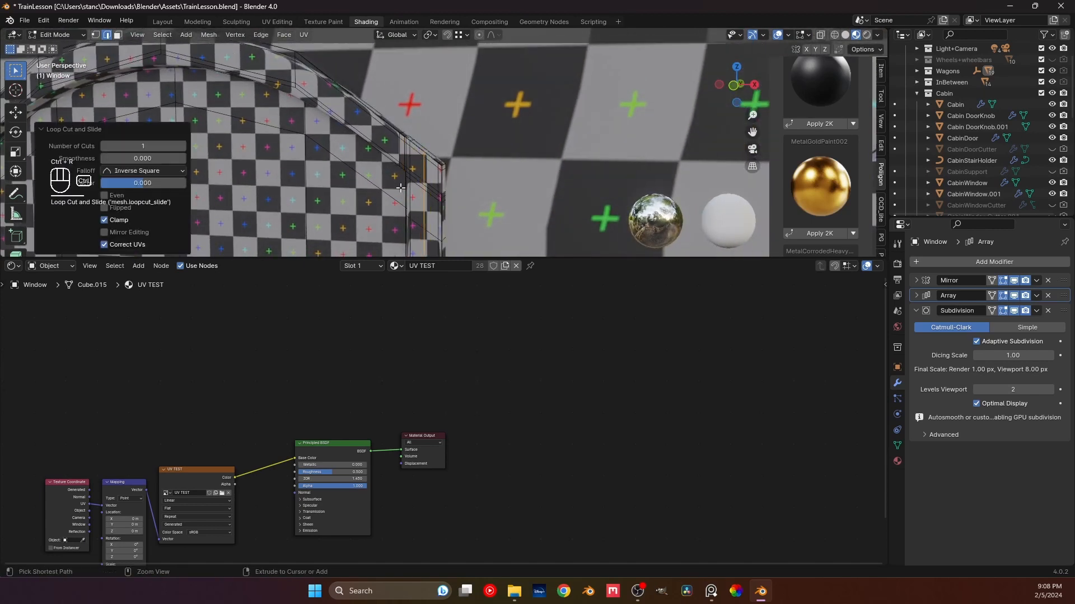
key(ctrl+z)
- Return to object mode and replace the window's UV TEST material with GoldMaterial
key(Tab)
scroll(344, 201, down, 5)
shift+middle_drag(357, 123, 361, 92)
middle_drag(361, 92, 378, 150)
scroll(379, 145, down, 3)
scroll(379, 216, down, 2)
middle_drag(379, 216, 379, 192)
scroll(379, 192, down, 1)
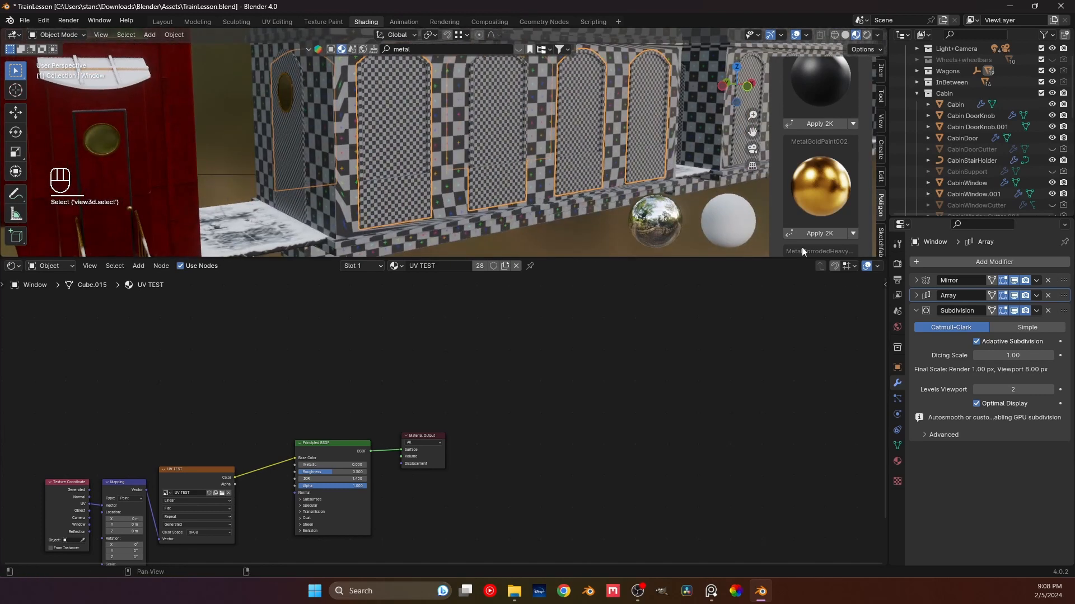
click(897, 462)
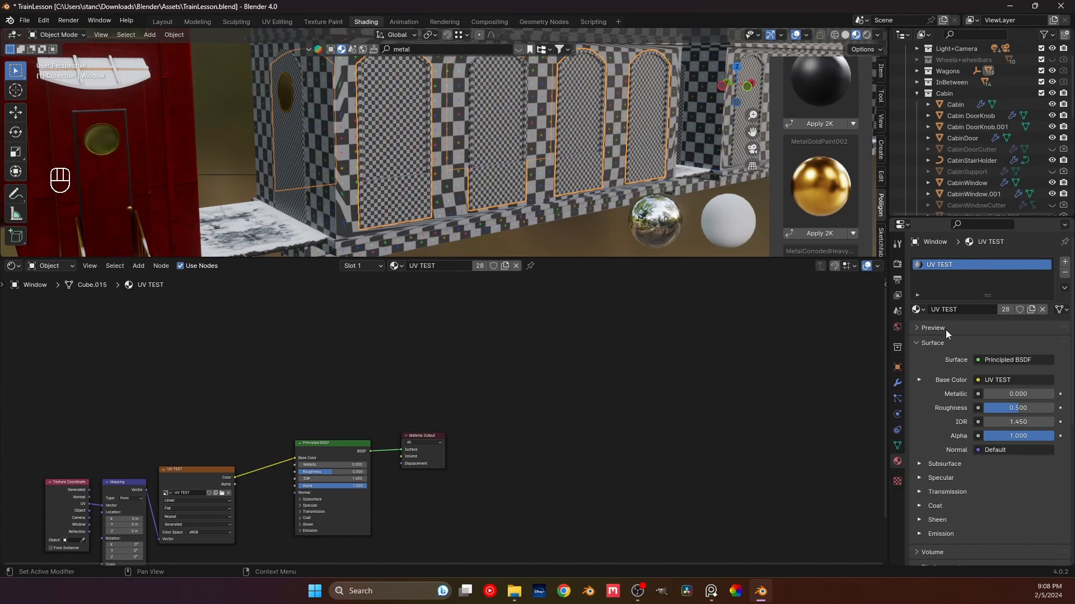
click(921, 309)
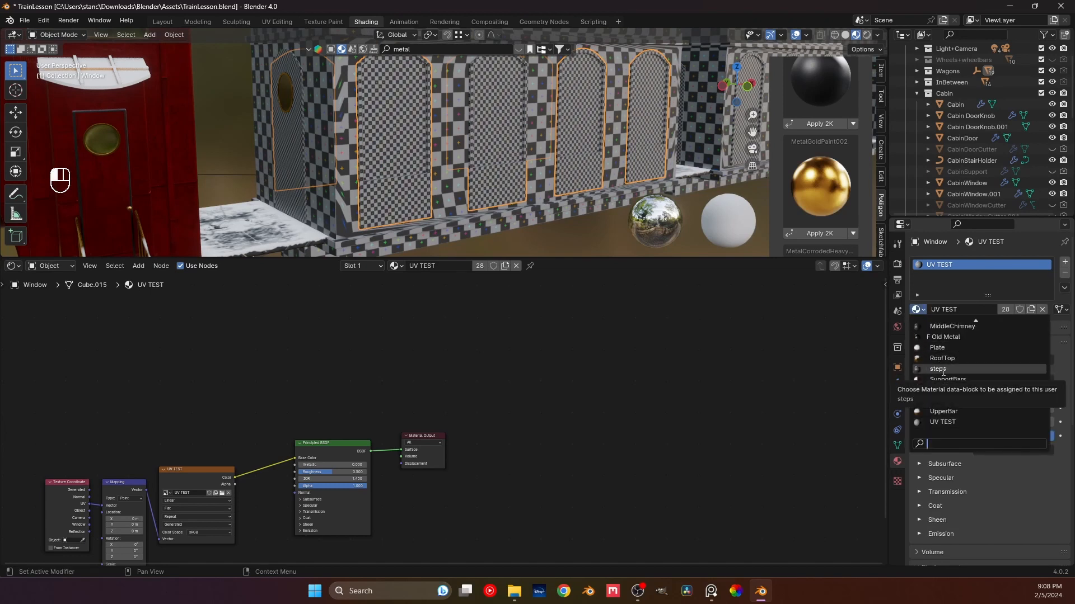
text(gol)
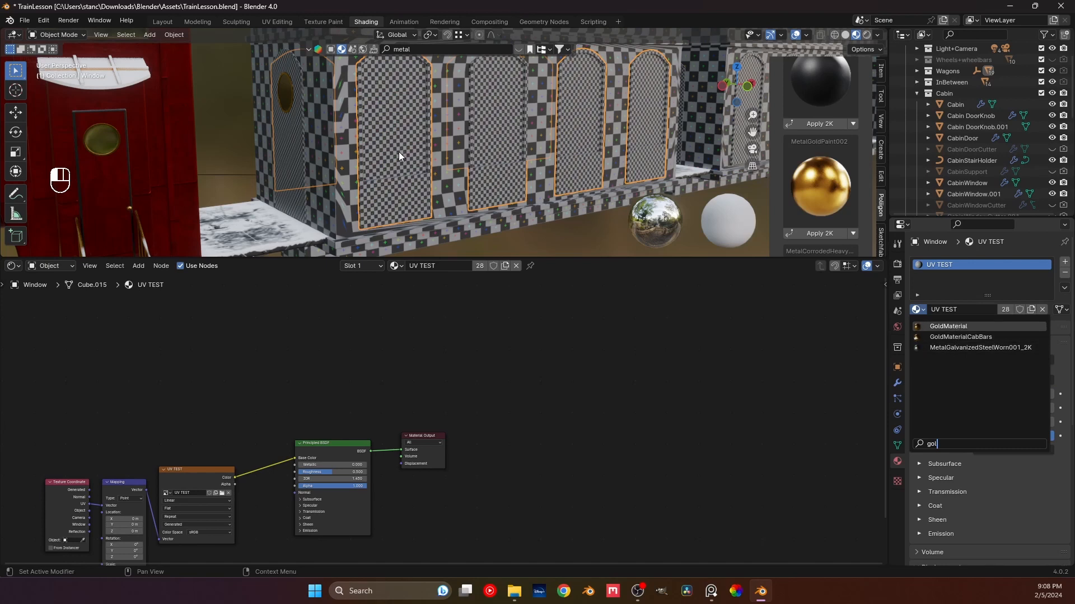
key(Return)
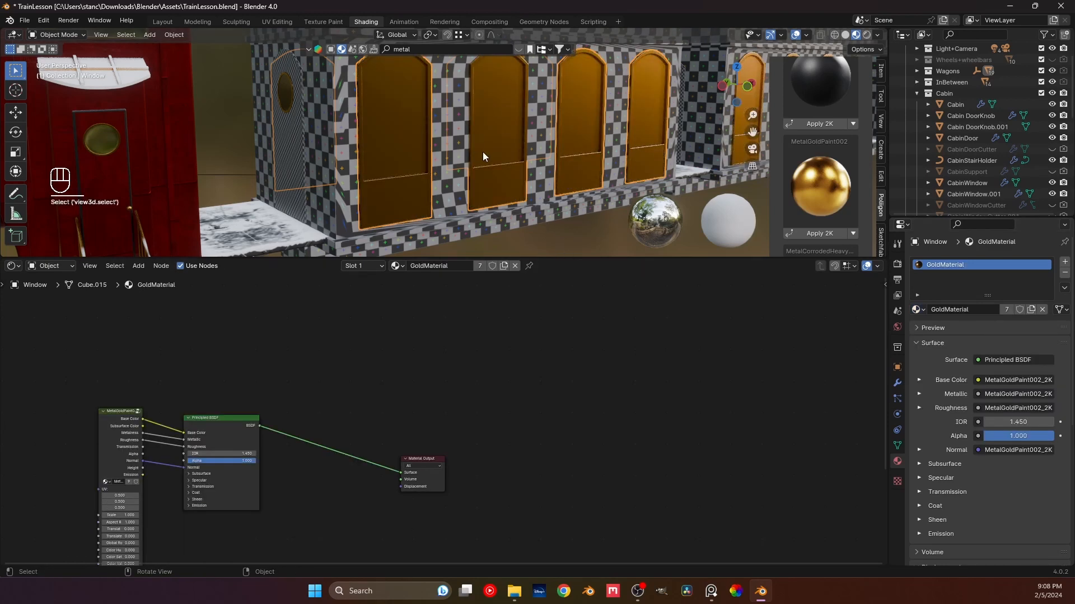
- In edit mode with face selection, select the path of faces down the upper pane's left recess edge to its lower corner
key(Tab)
scroll(426, 141, up, 5)
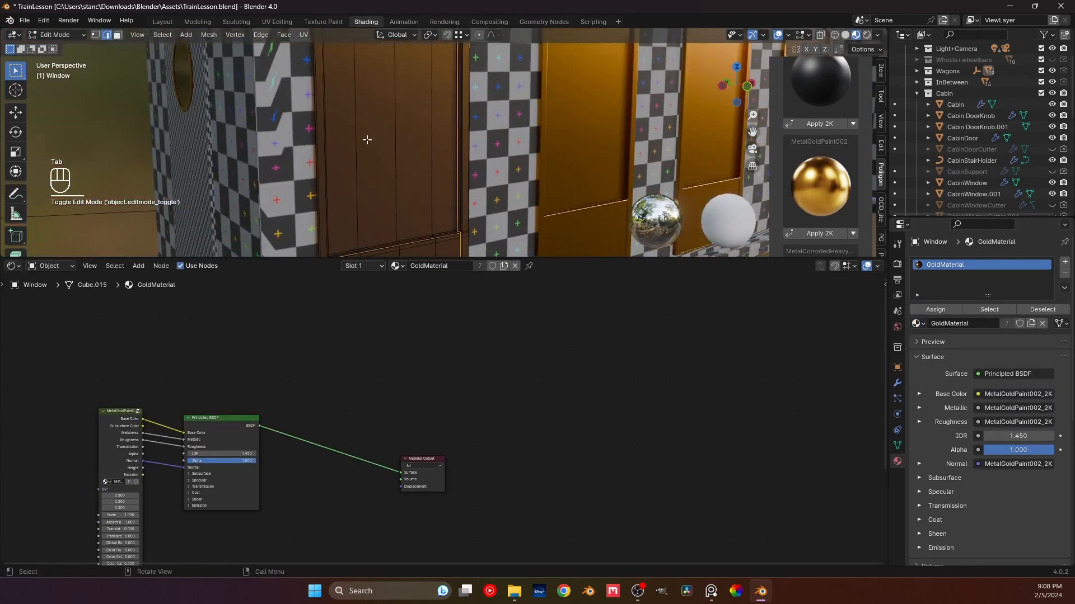
key(3)
middle_drag(367, 139, 308, 152)
click(337, 166)
scroll(333, 175, up, 3)
ctrl+click(262, 159)
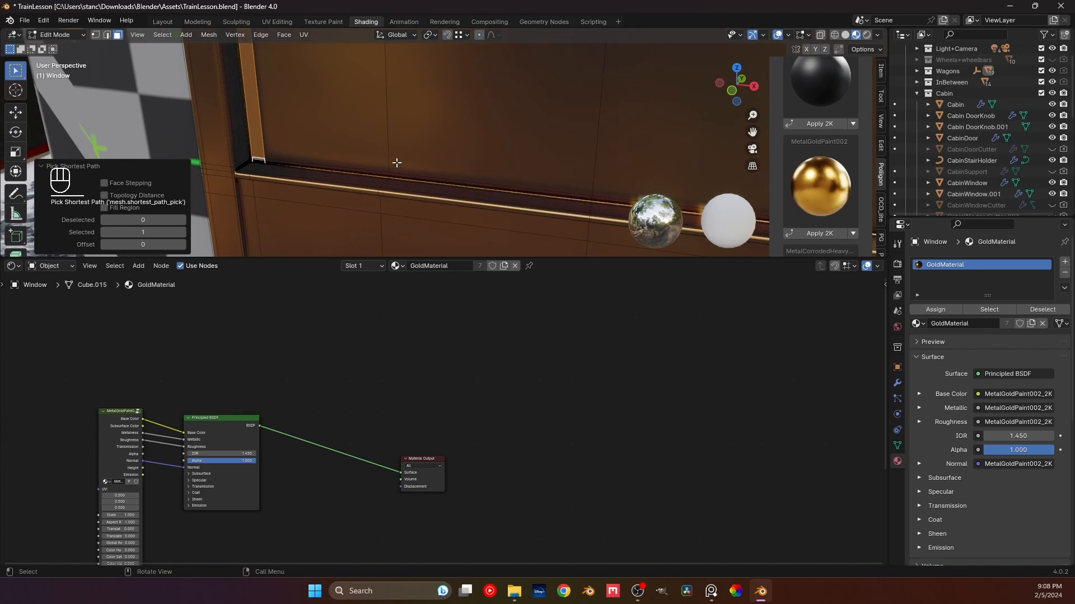
- Turn off the window's Subdivision modifier display in the viewport
middle_drag(397, 162, 526, 223)
click(898, 383)
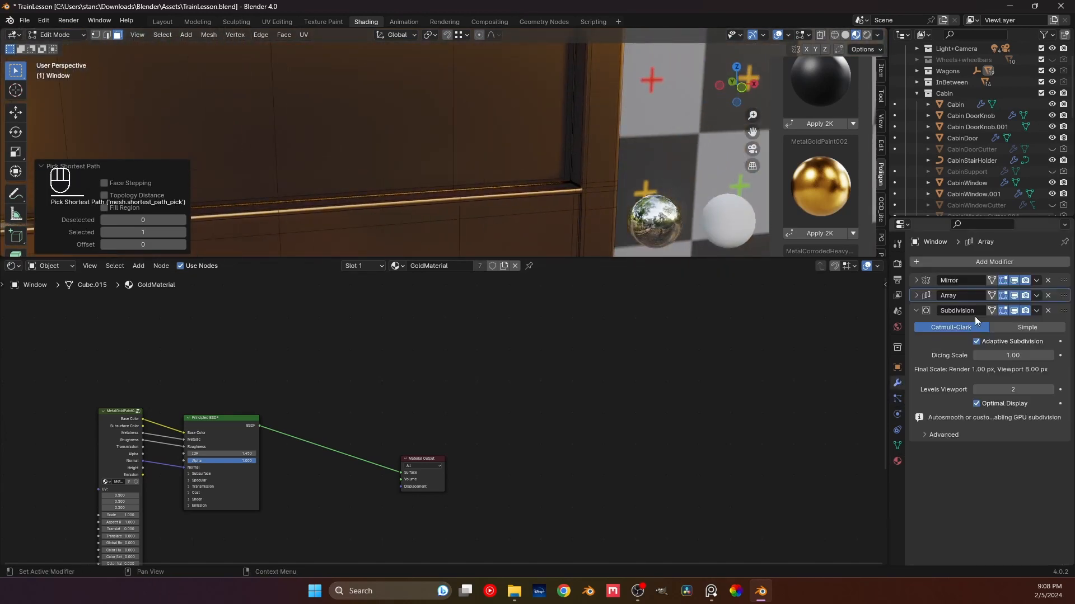
click(1014, 311)
- Extend the face selection along the pane's bottom edge and up its right edge to the arch corner
middle_drag(559, 179, 538, 205)
scroll(529, 222, up, 2)
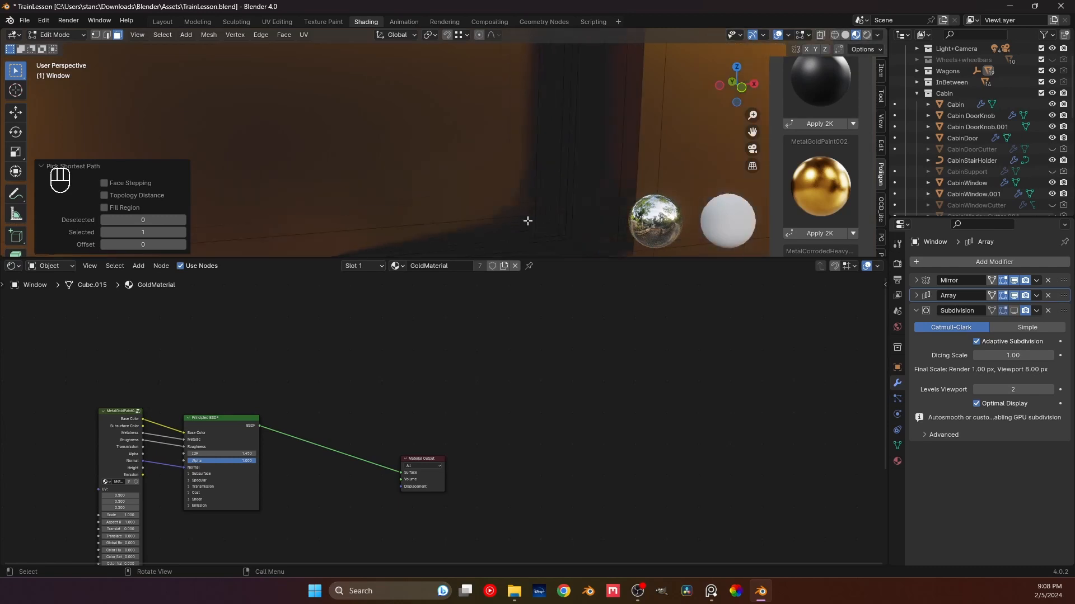
ctrl+click(562, 225)
shift+middle_drag(448, 100, 442, 143)
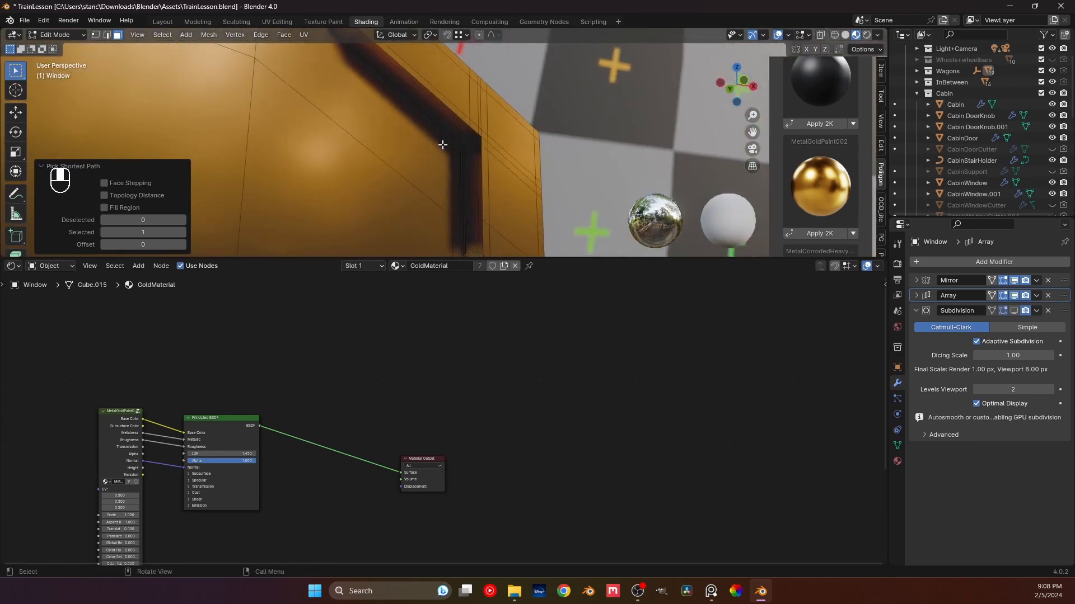
scroll(442, 144, up, 4)
scroll(411, 146, down, 8)
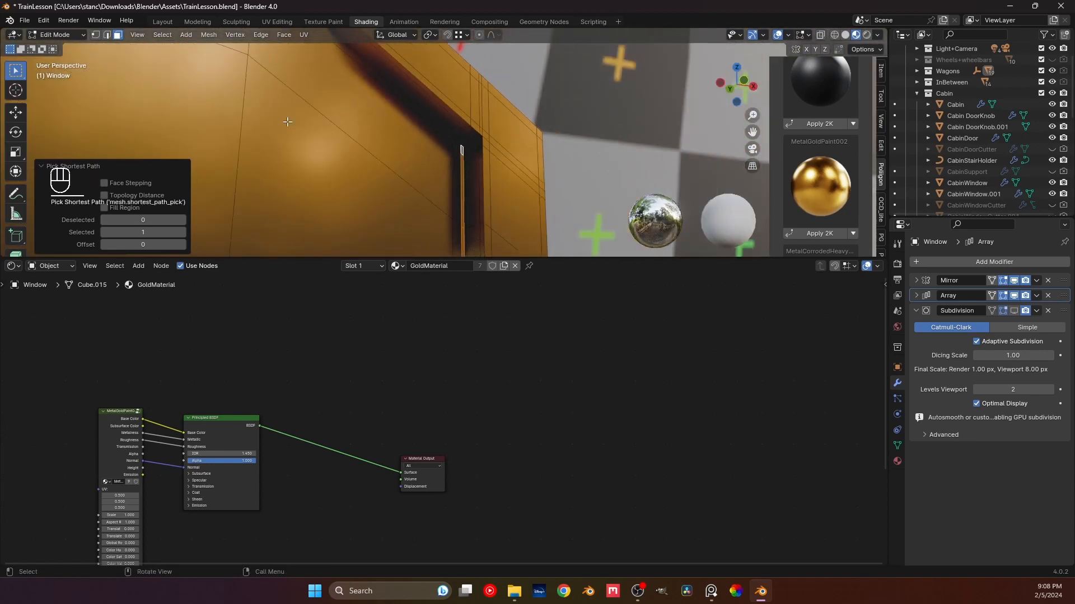
- Extend the face selection along the arch to the left corner and onto the top of the left edge strip
shift+middle_drag(279, 84, 448, 101)
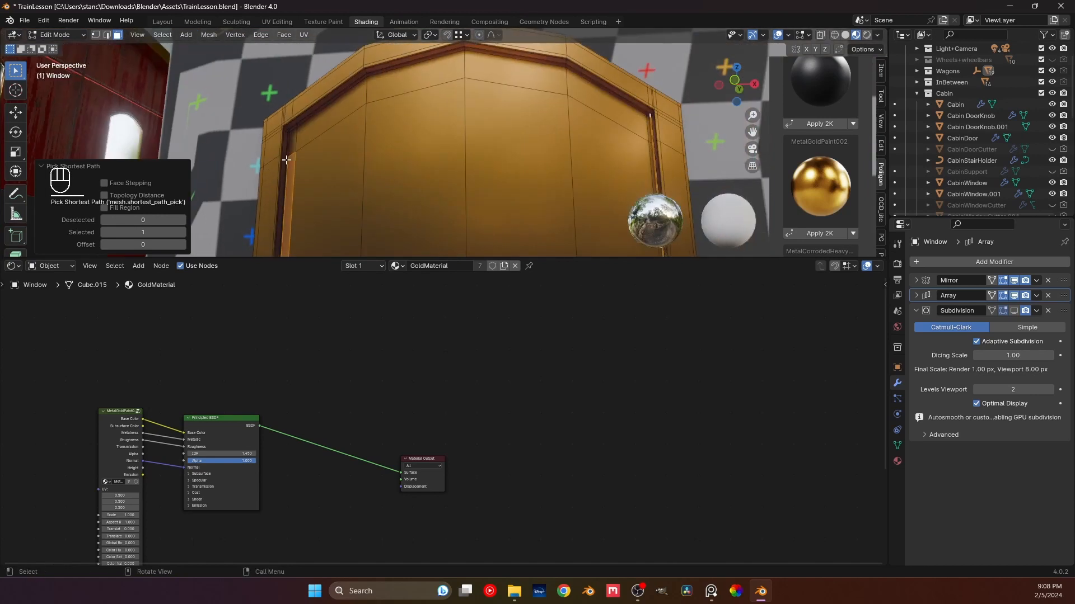
scroll(286, 160, up, 3)
middle_drag(285, 161, 347, 115)
scroll(435, 146, up, 3)
scroll(435, 146, down, 3)
middle_drag(436, 146, 347, 110)
ctrl+click(353, 165)
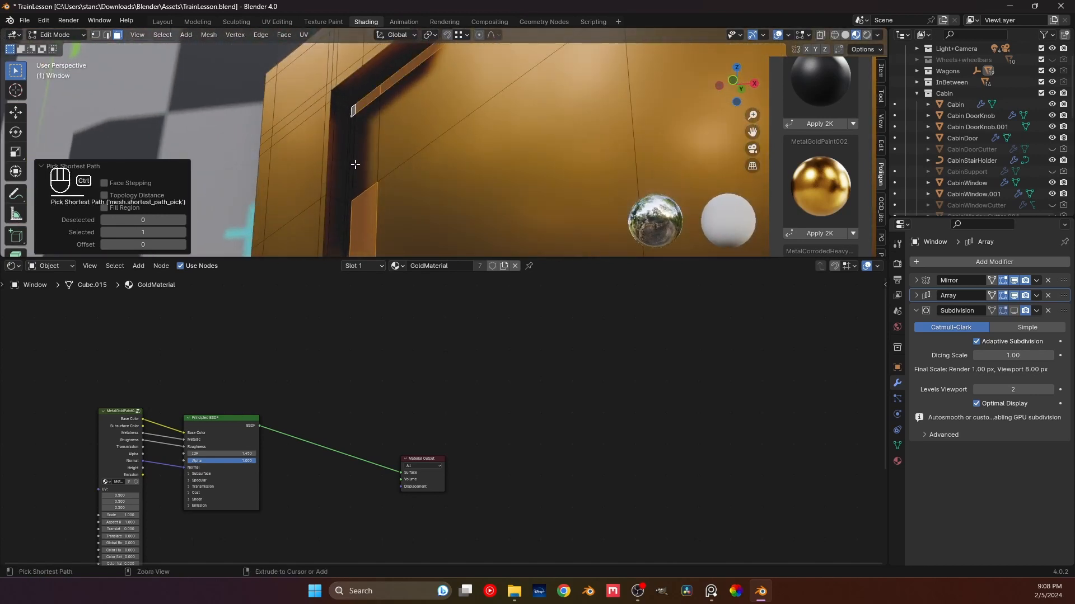
click(352, 174)
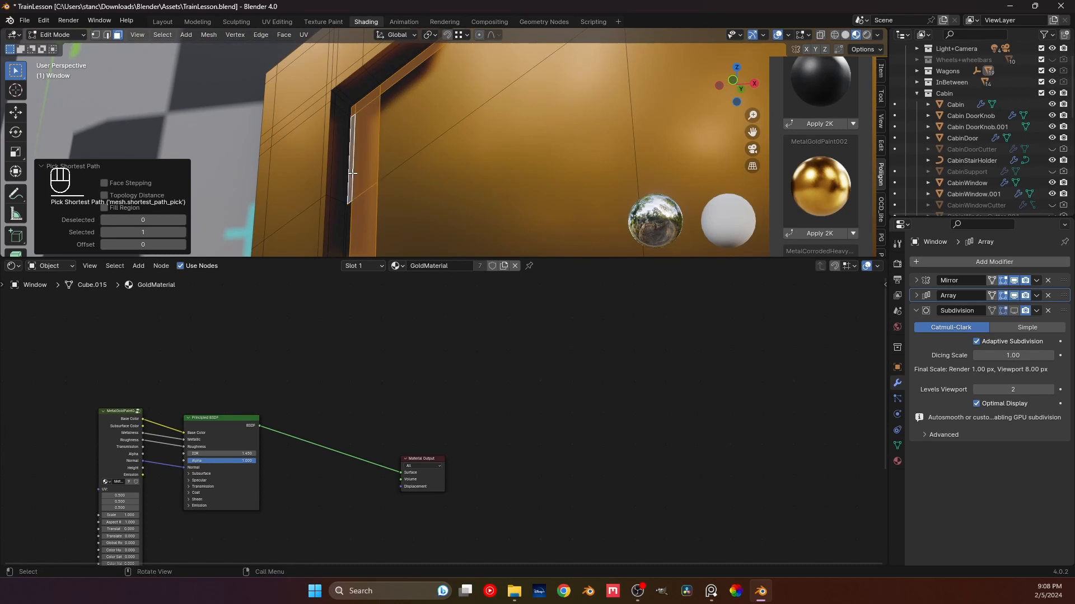
- Undo the last selection change and extend the face path down to the pane's lower-left corner
scroll(422, 161, down, 8)
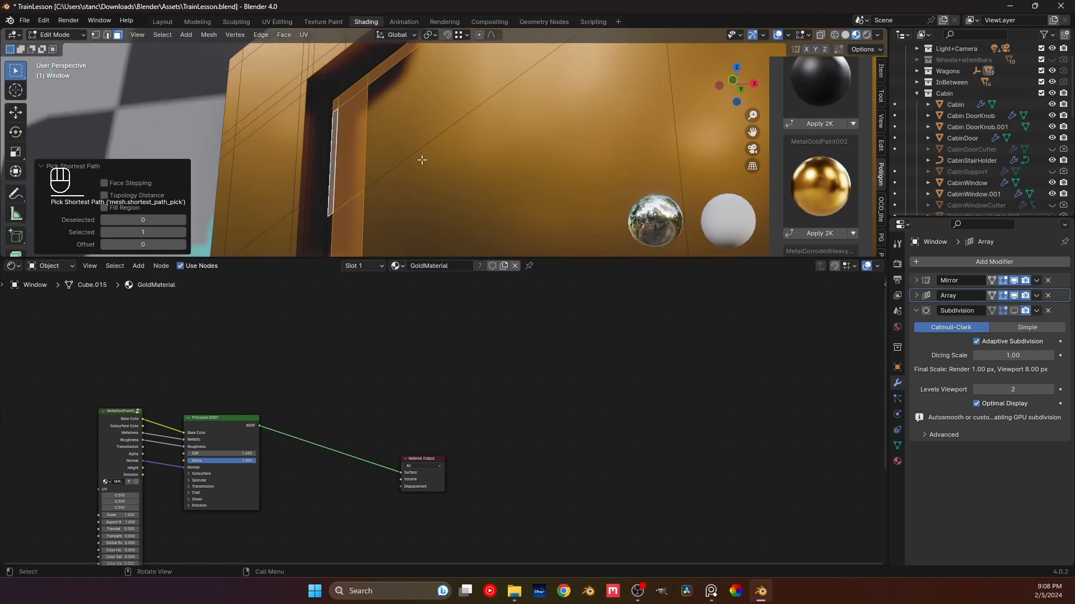
shift+middle_drag(422, 160, 374, 217)
scroll(379, 173, up, 4)
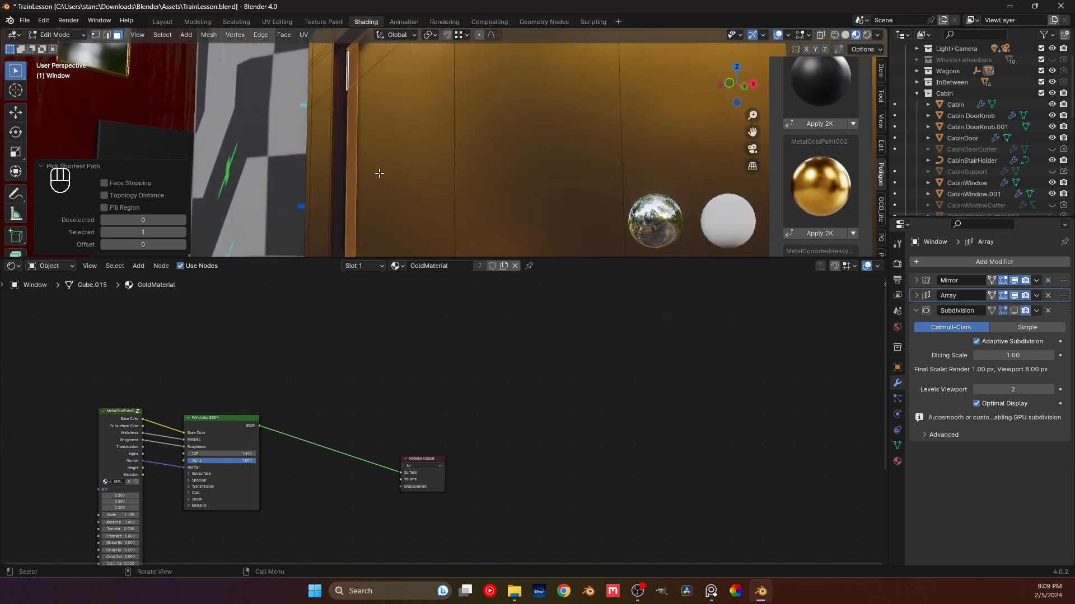
shift+middle_drag(379, 173, 449, 226)
scroll(448, 225, up, 5)
middle_drag(386, 187, 338, 173)
key(ctrl+z)
scroll(336, 204, up, 5)
scroll(338, 173, up, 2)
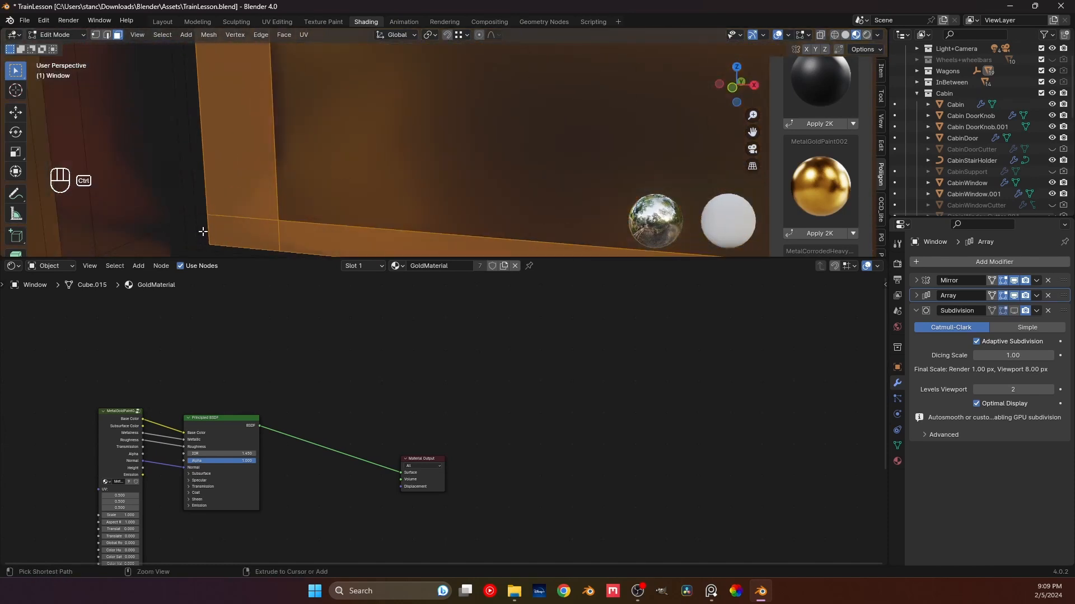
ctrl+click(203, 231)
- Add the narrow face strip along the pane's right edge, up from the lower-right corner, to the selection
scroll(227, 233, down, 5)
scroll(599, 136, down, 3)
scroll(600, 137, up, 3)
shift+middle_drag(611, 144, 468, 173)
scroll(511, 207, up, 4)
shift+middle_drag(512, 208, 390, 109)
shift+click(413, 161)
- Add the short face at the top of the right strip and the path of faces across the arch to the selection
scroll(408, 159, down, 6)
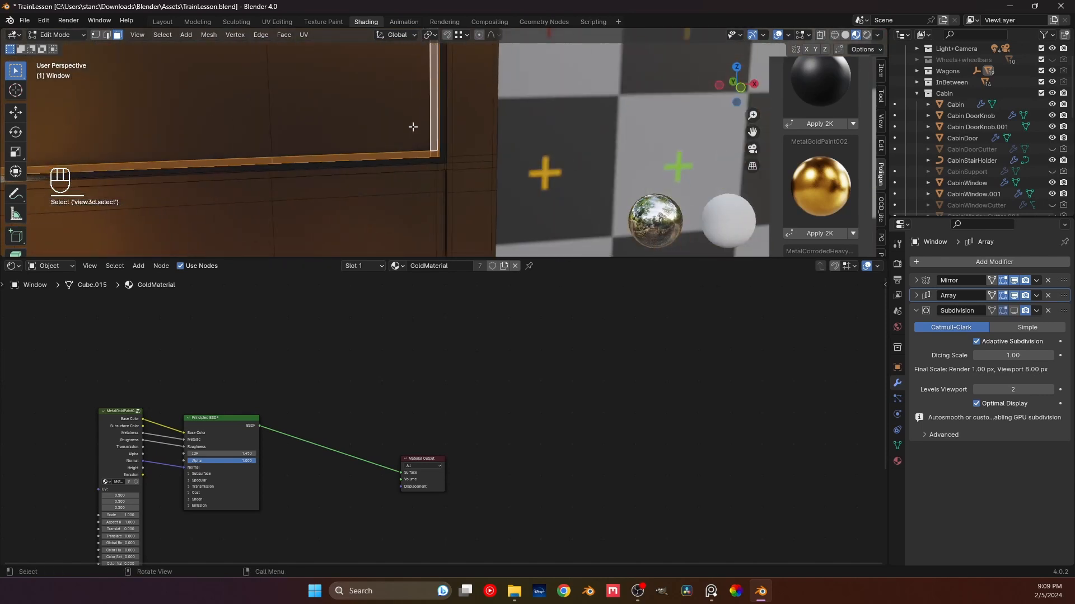
scroll(413, 127, down, 8)
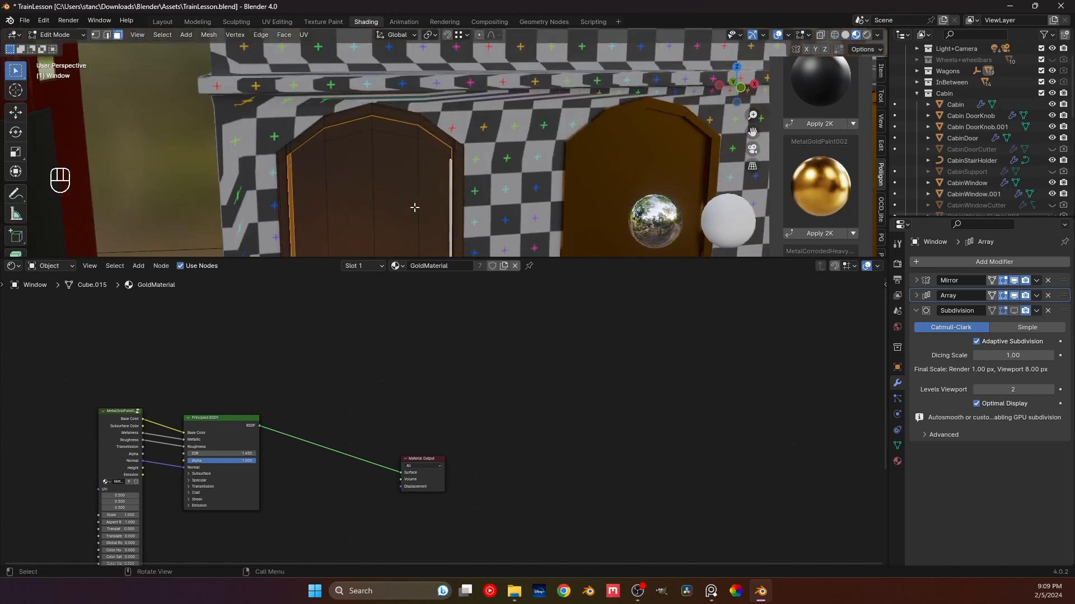
scroll(415, 207, up, 6)
shift+click(461, 169)
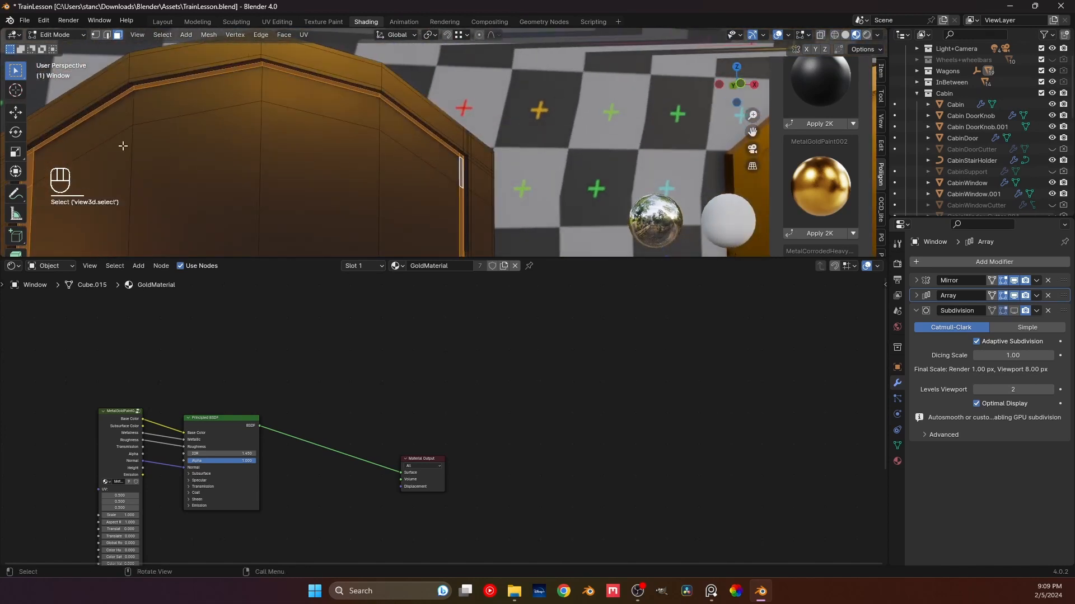
ctrl+click(115, 128)
- Add the tall pane faces below the arch, across the full width, to the face selection
scroll(292, 210, down, 3)
scroll(297, 213, up, 2)
shift+middle_drag(299, 205, 354, 108)
scroll(353, 109, down, 6)
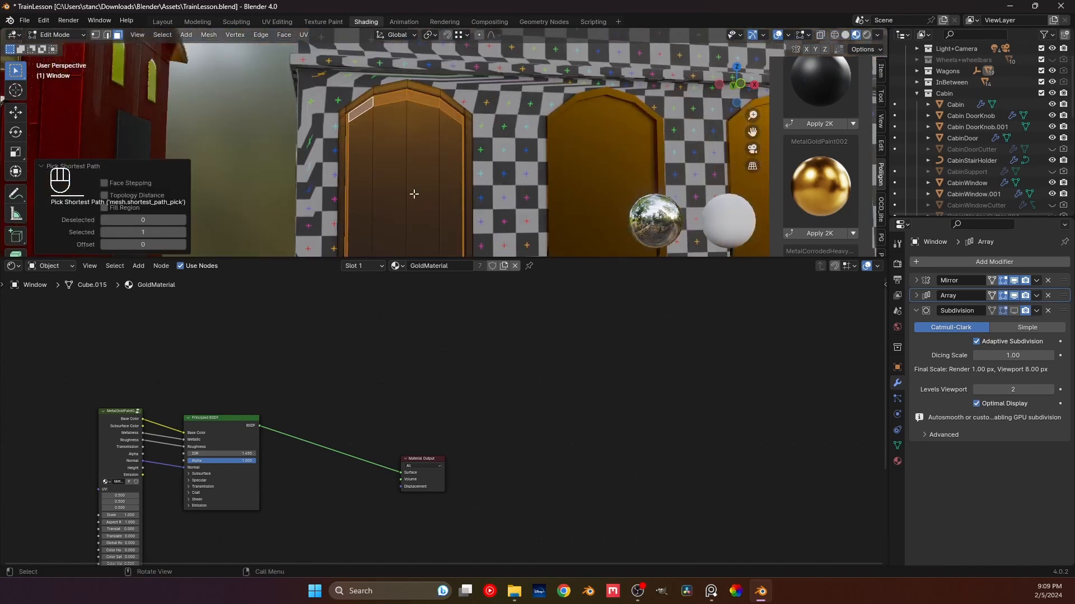
shift+middle_drag(413, 194, 324, 127)
shift+click(321, 130)
shift+click(349, 132)
shift+click(375, 134)
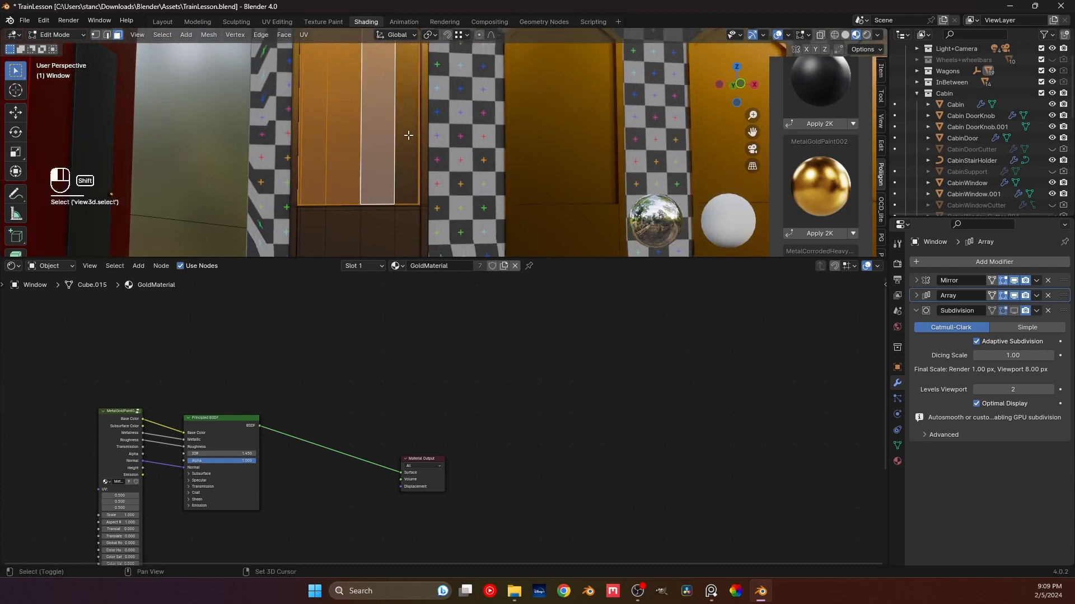
shift+click(406, 136)
- Assign the selected pane faces to a new material slot, give it the Glass material, and leave edit mode
click(897, 462)
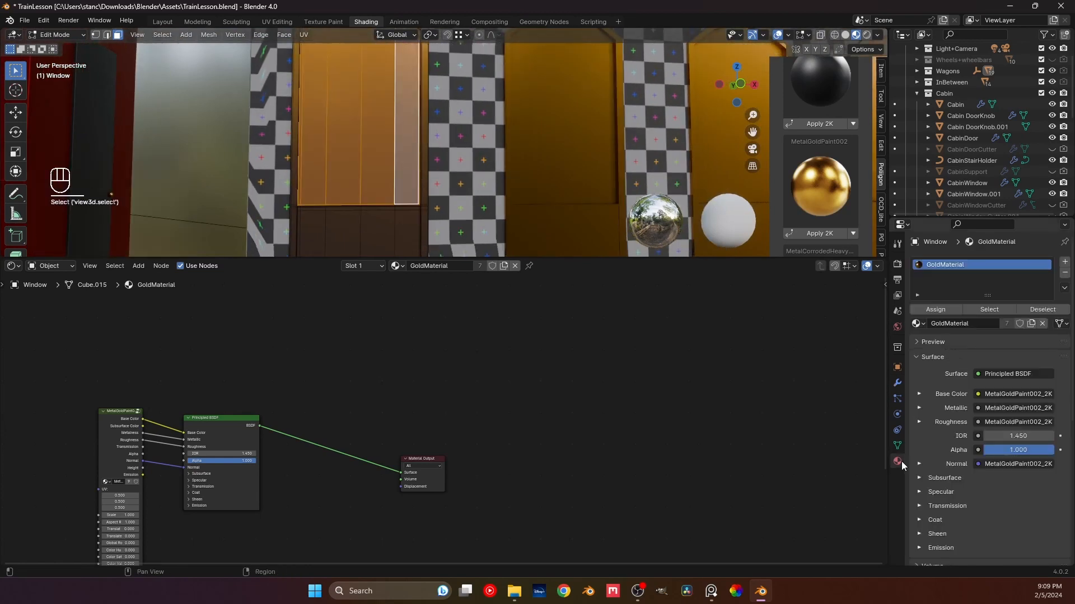
click(1063, 261)
click(943, 327)
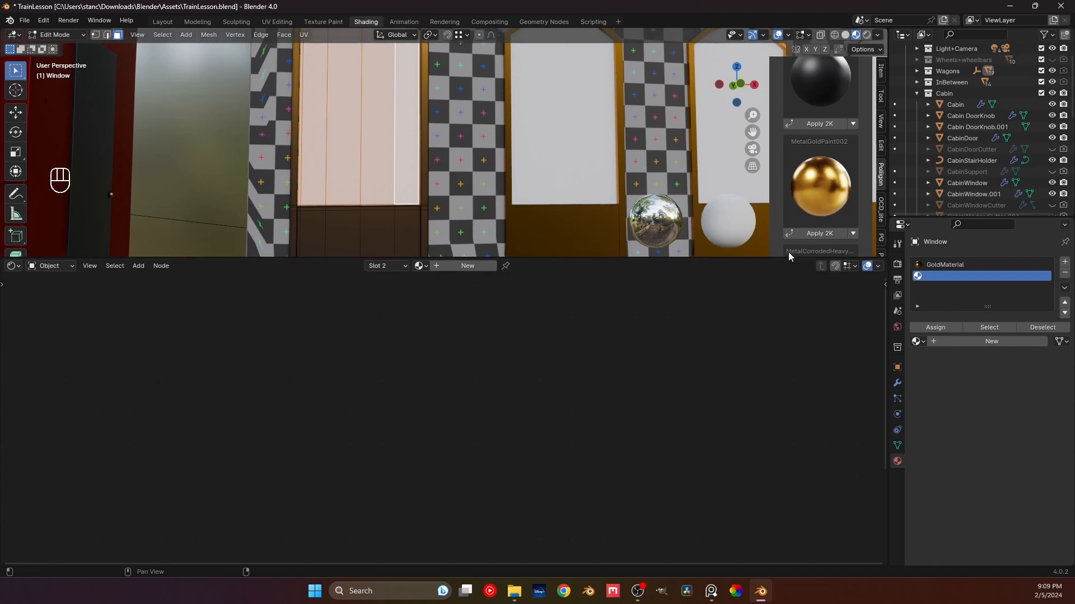
click(917, 342)
text(glas)
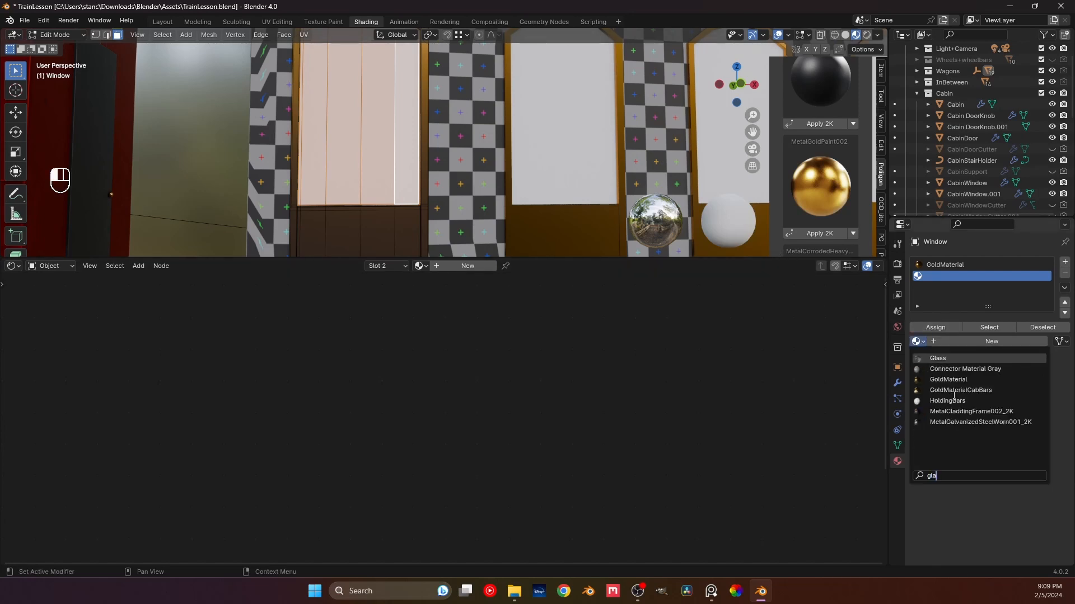
click(949, 358)
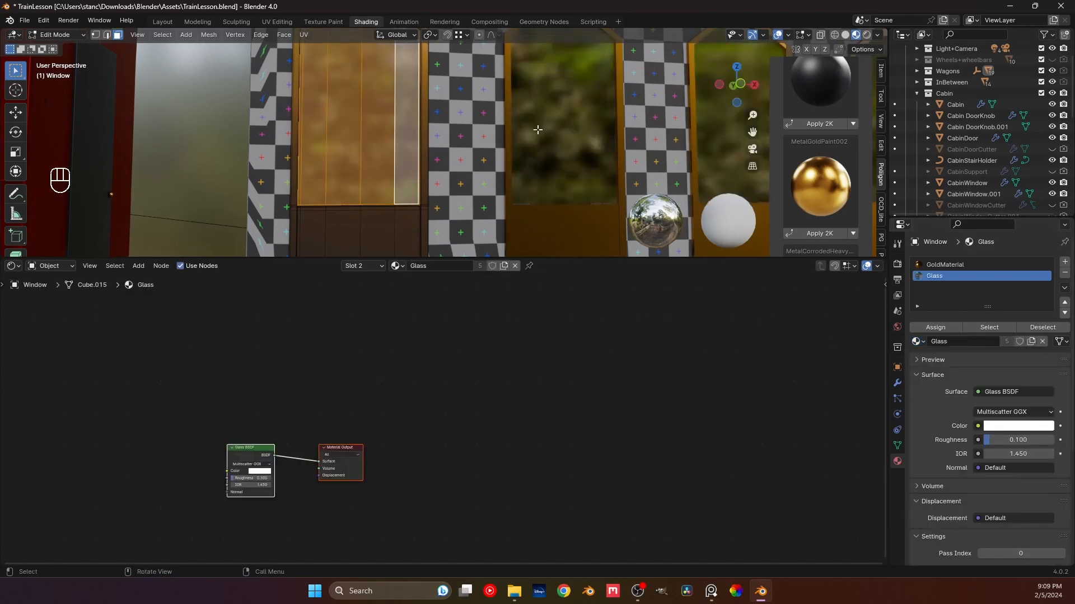
key(Tab)
click(395, 170)
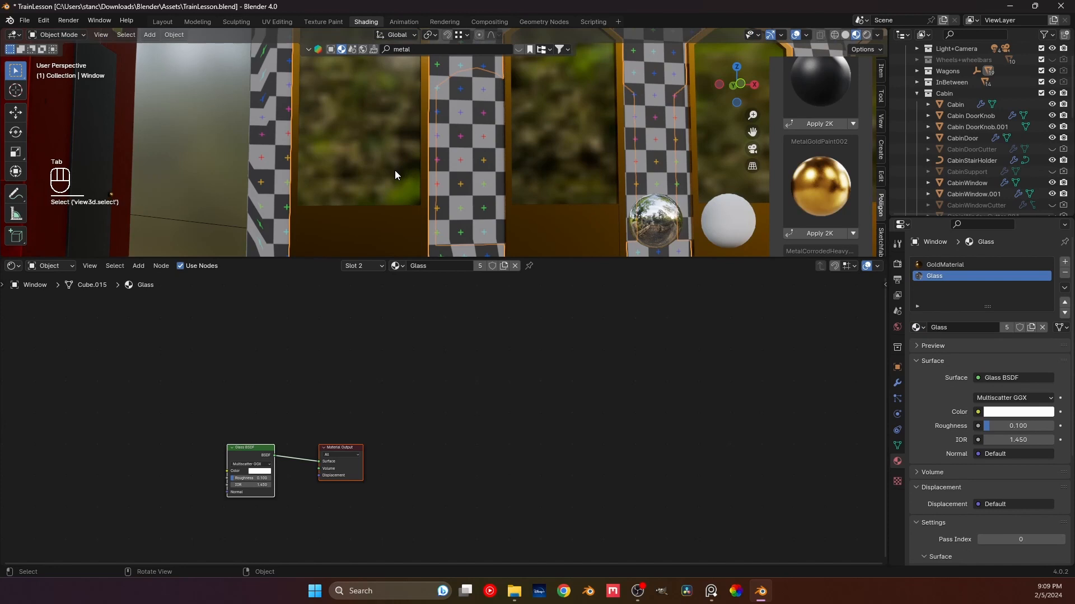
- Isolate the window object in local view and enter edit mode facing the back of the window
key(slash)
middle_drag(381, 168, 518, 193)
scroll(321, 160, up, 2)
middle_drag(321, 161, 365, 168)
scroll(330, 159, up, 3)
scroll(381, 165, up, 2)
key(Tab)
scroll(364, 168, up, 3)
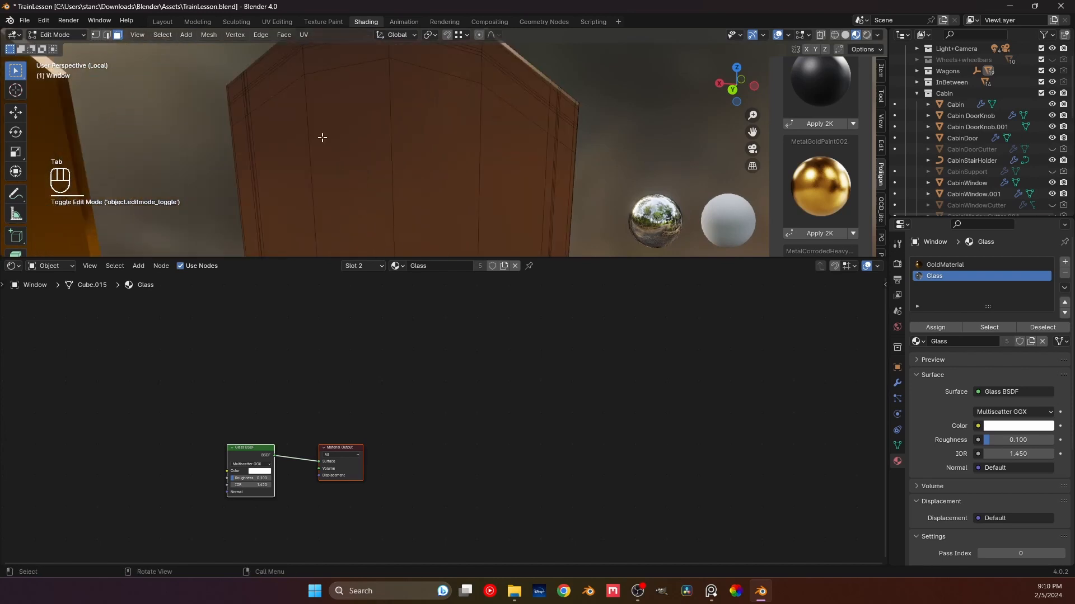
- Select the path of faces across the window's back arch, from the narrow face on one side to the other
middle_drag(273, 110, 372, 143)
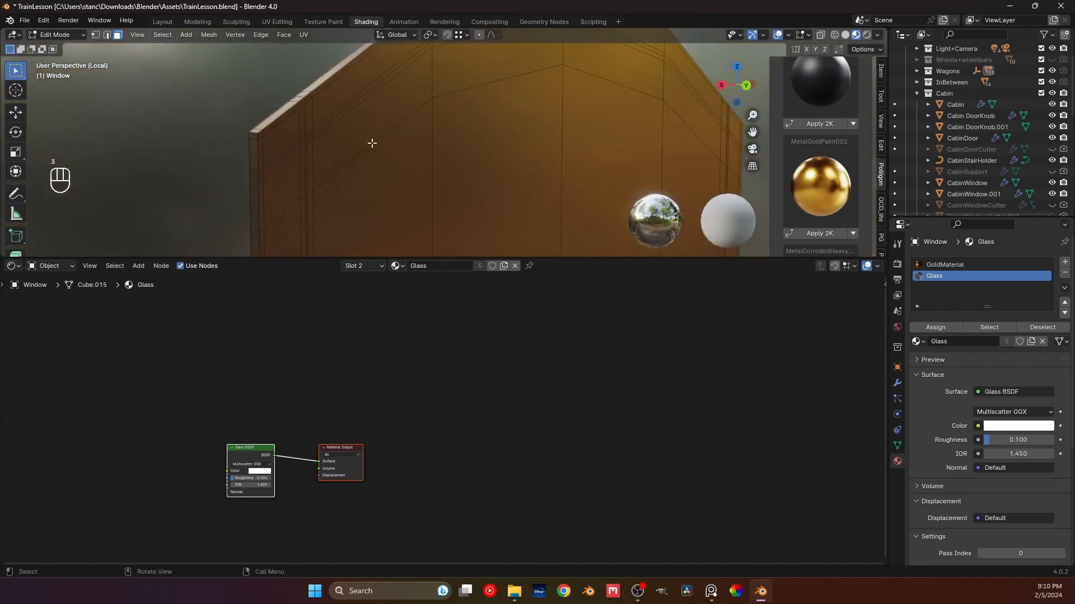
click(314, 155)
click(310, 166)
middle_drag(310, 166, 303, 168)
scroll(303, 168, up, 3)
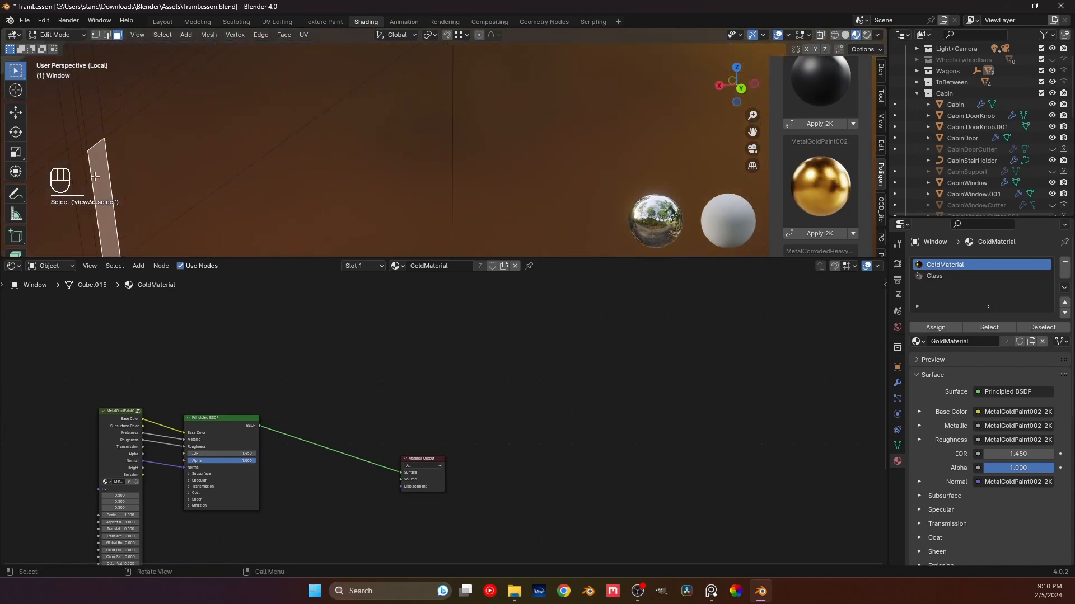
scroll(112, 182, down, 7)
shift+middle_drag(516, 137, 281, 135)
scroll(282, 135, up, 4)
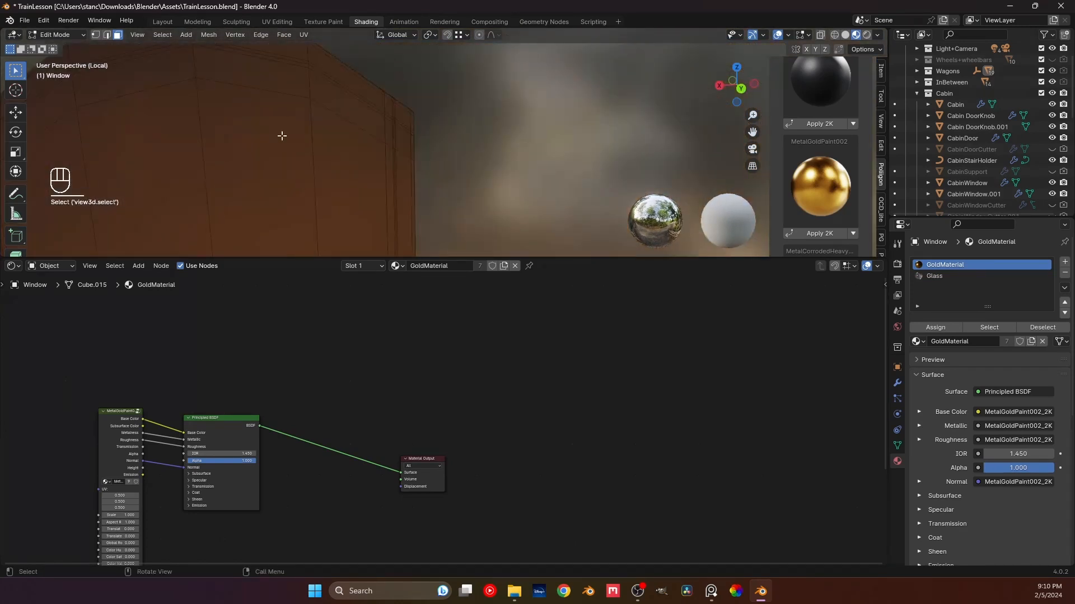
ctrl+click(264, 114)
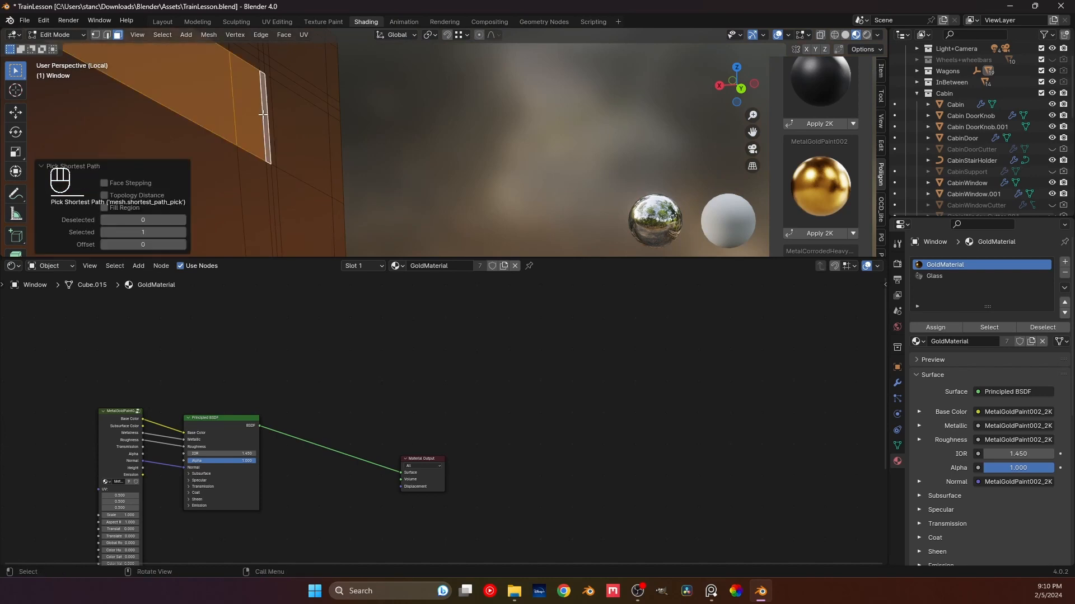
- Turn off the Mirror modifier's viewport display for the window object
scroll(267, 131, down, 7)
scroll(361, 94, down, 3)
shift+middle_drag(293, 151, 470, 139)
scroll(437, 207, up, 2)
scroll(440, 121, up, 4)
scroll(440, 121, down, 2)
middle_drag(383, 150, 475, 144)
shift+middle_drag(476, 144, 392, 117)
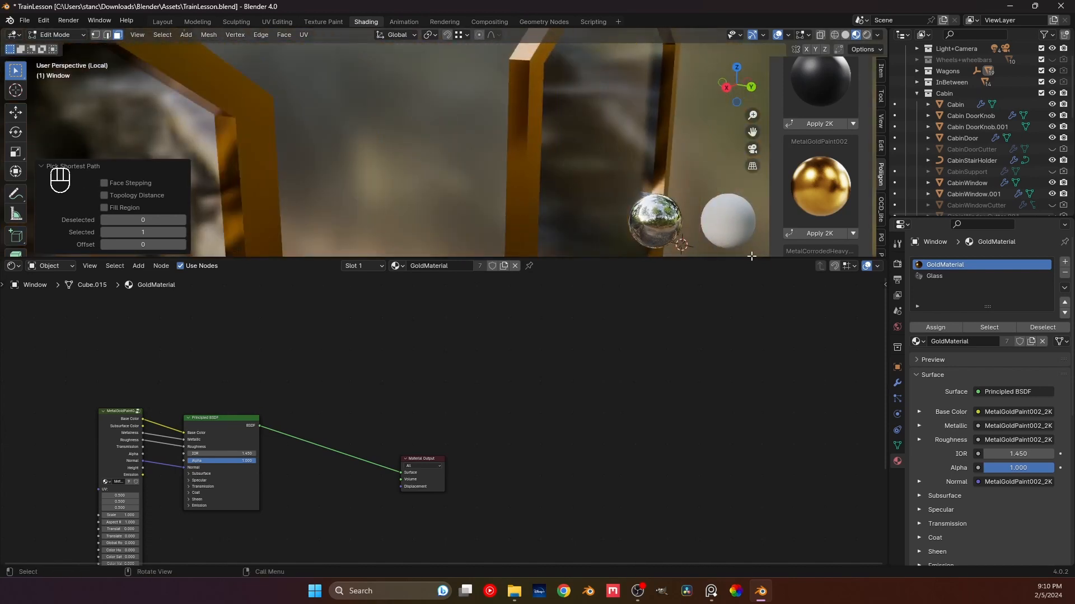
click(898, 382)
click(1014, 281)
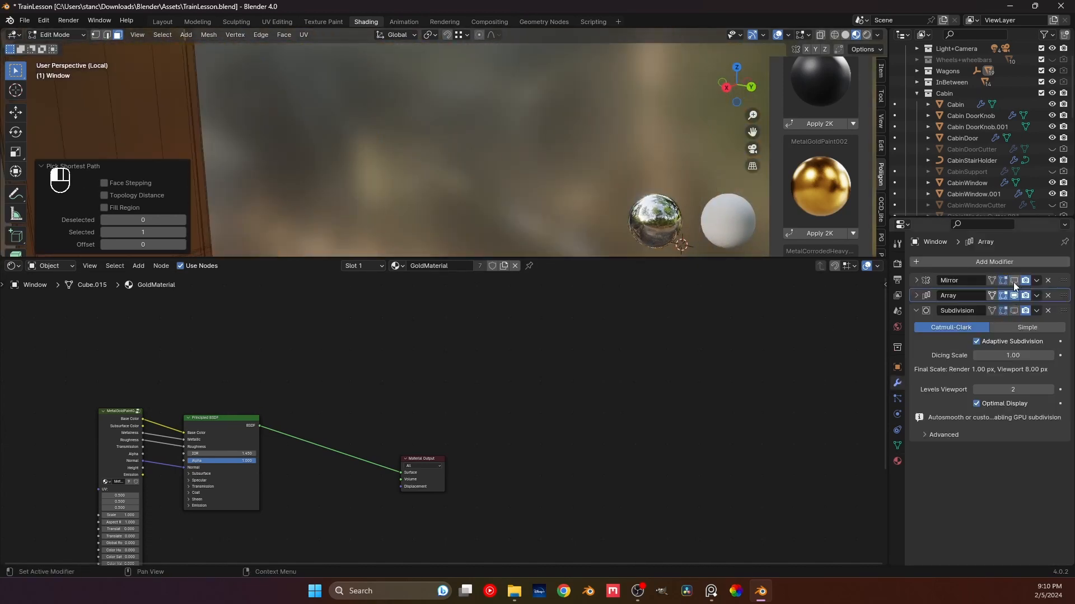
- Extend the back-side face selection to the arch's end faces and down the narrow left edge strip
shift+middle_drag(457, 140, 481, 118)
scroll(471, 126, down, 1)
scroll(386, 171, up, 1)
middle_drag(364, 181, 428, 136)
scroll(511, 209, up, 2)
scroll(448, 174, up, 2)
ctrl+click(463, 174)
scroll(414, 187, down, 2)
middle_drag(388, 193, 350, 167)
shift+click(401, 57)
ctrl+click(341, 167)
scroll(446, 139, down, 8)
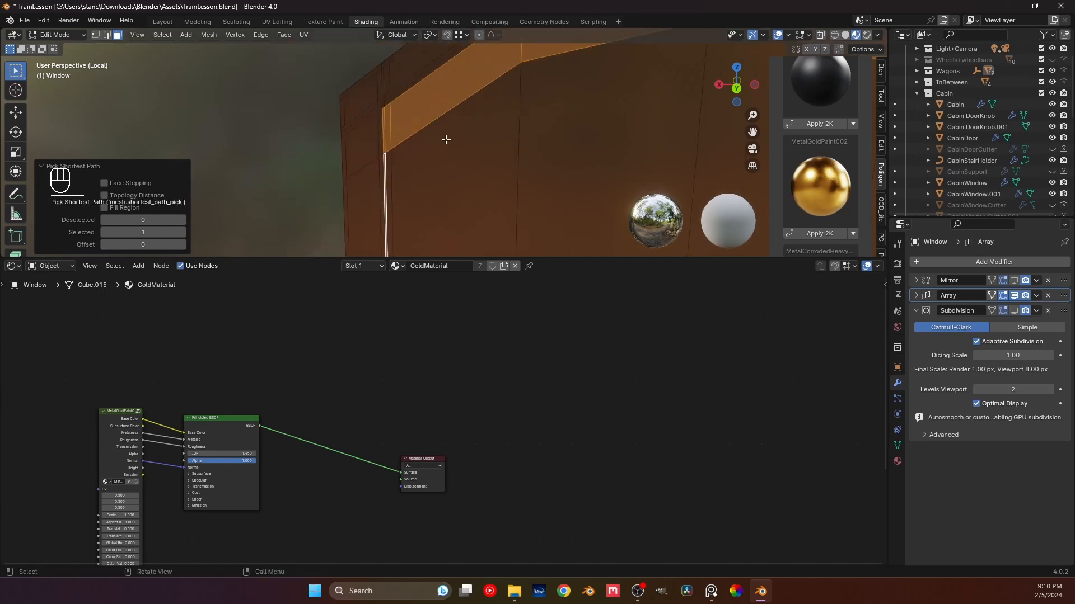
- Add the narrow right edge strip and the tall pane faces to the selection, and delete the selected back faces
shift+middle_drag(542, 188, 455, 128)
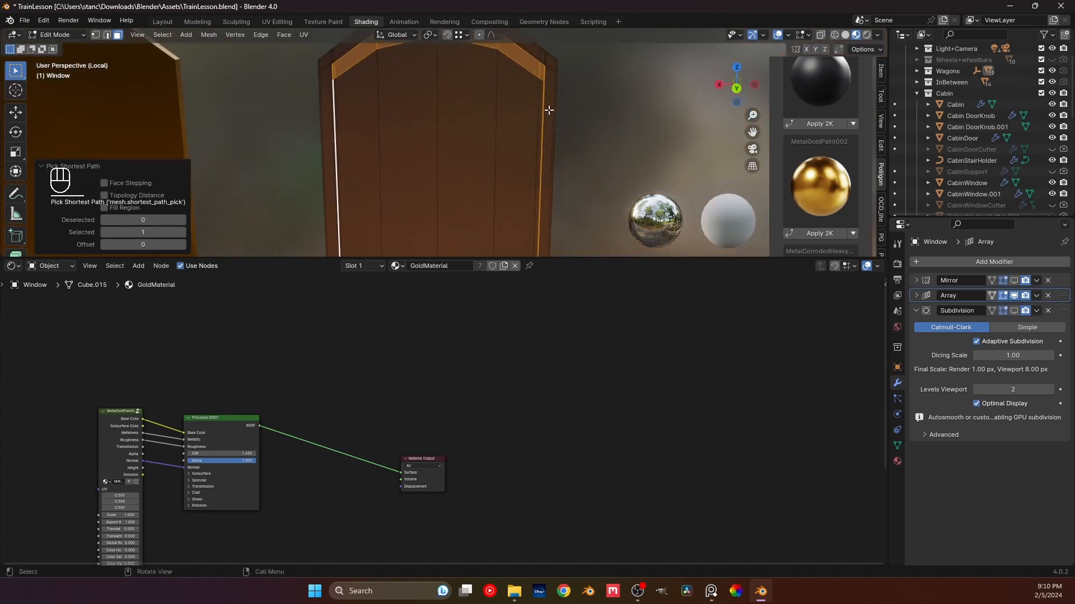
ctrl+click(541, 85)
scroll(527, 116, down, 3)
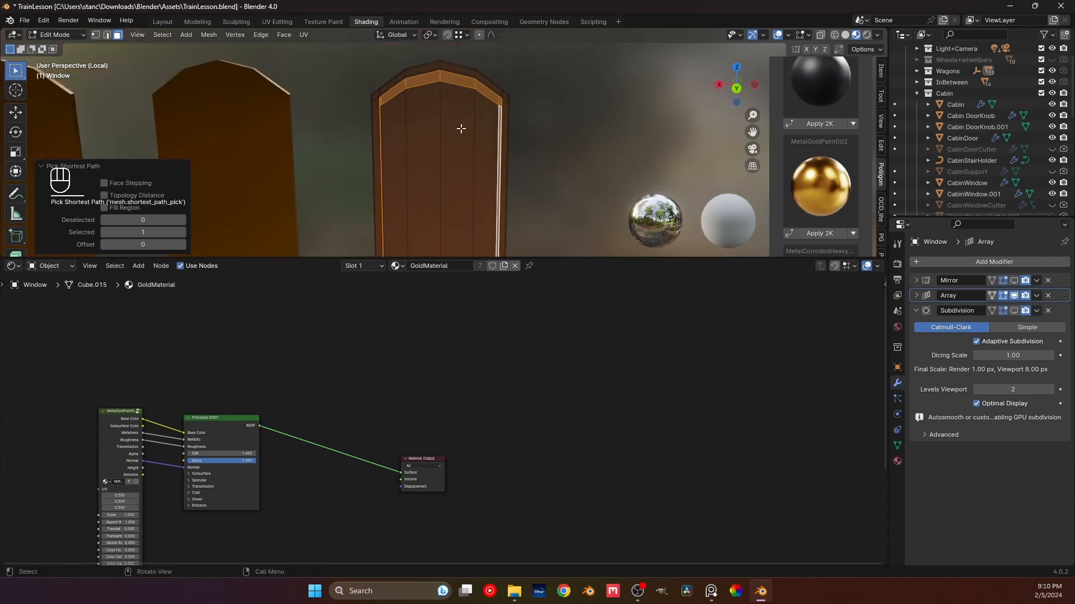
ctrl+click(406, 131)
shift+middle_drag(437, 237, 466, 101)
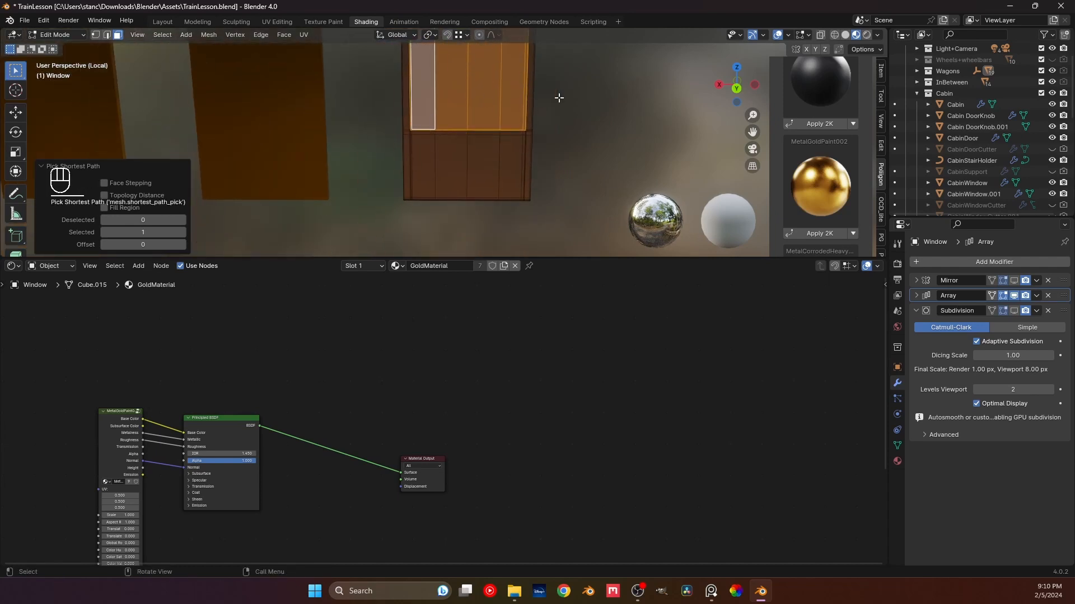
key(x)
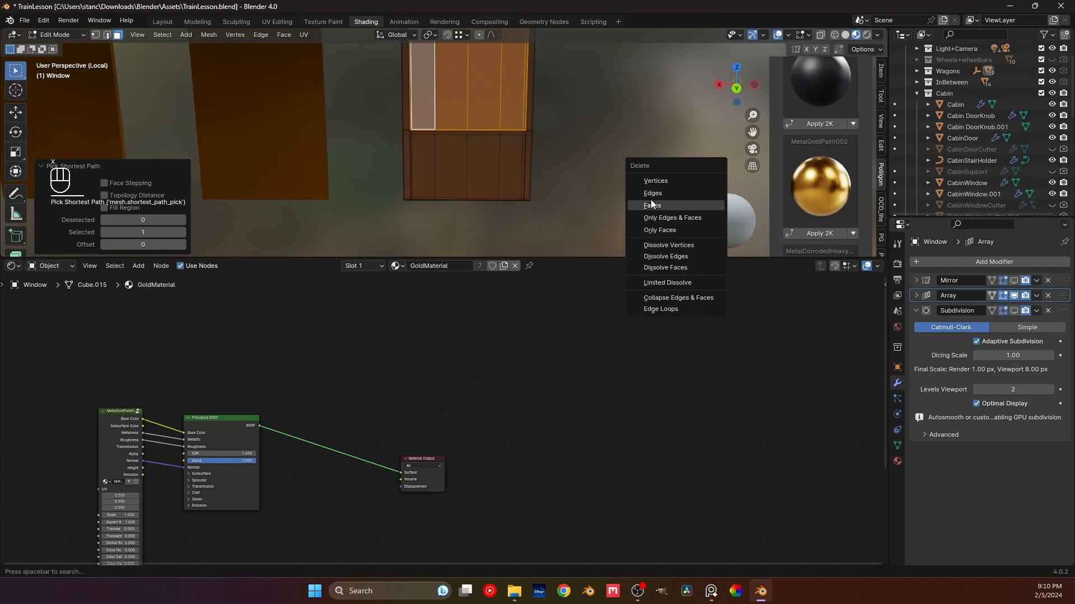
click(655, 204)
- Return to object mode and save the file
shift+middle_drag(523, 140, 529, 182)
key(Tab)
middle_drag(485, 150, 601, 143)
shift+middle_drag(531, 151, 495, 190)
middle_drag(395, 150, 425, 151)
key(ctrl+s)
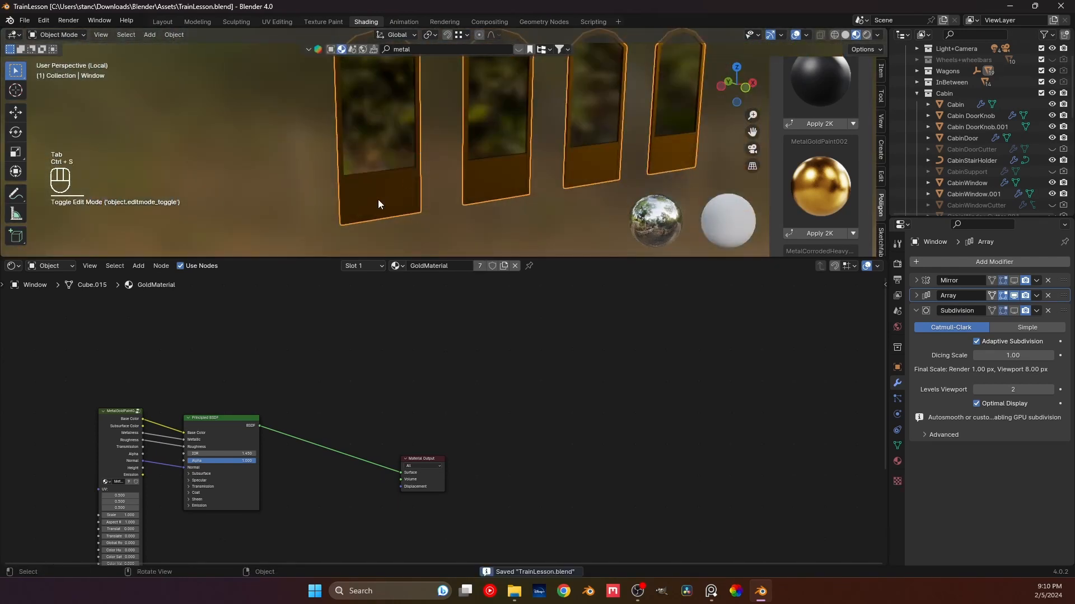
- Examine the geometry and shading of the window's lower gold panel from both object and edit mode
scroll(468, 92, up, 8)
scroll(472, 126, down, 2)
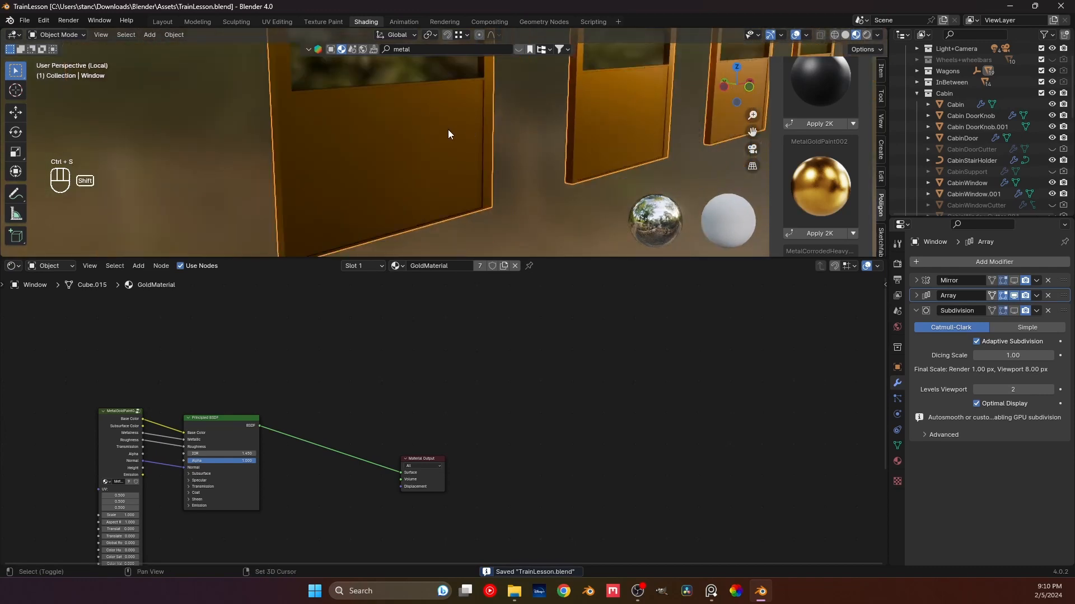
scroll(400, 118, up, 1)
shift+middle_drag(393, 115, 451, 149)
middle_drag(565, 163, 471, 144)
scroll(471, 144, down, 2)
key(Tab)
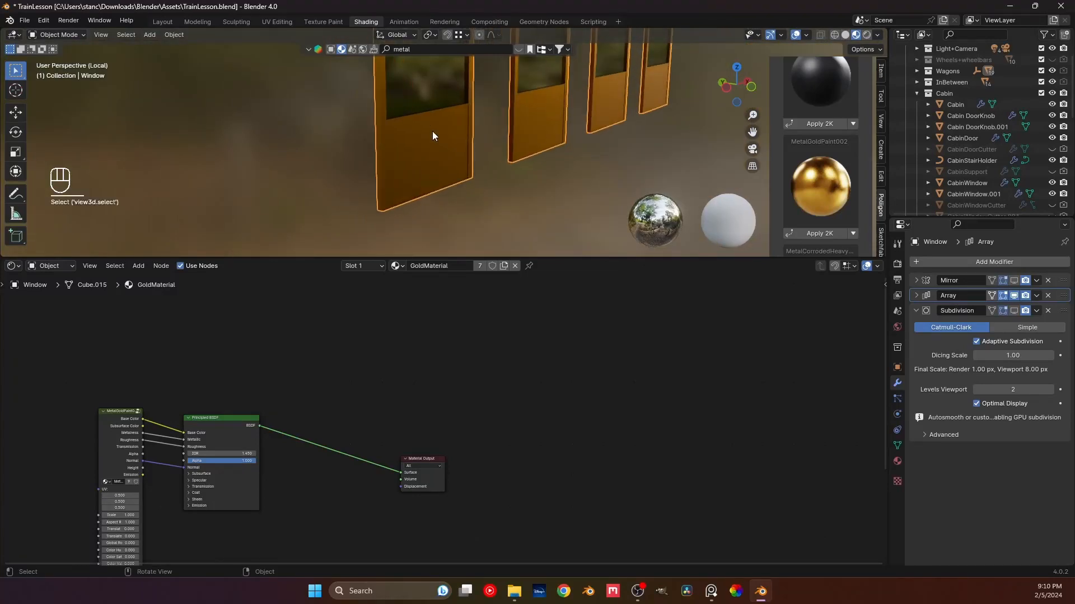
scroll(433, 140, up, 5)
middle_drag(438, 159, 388, 97)
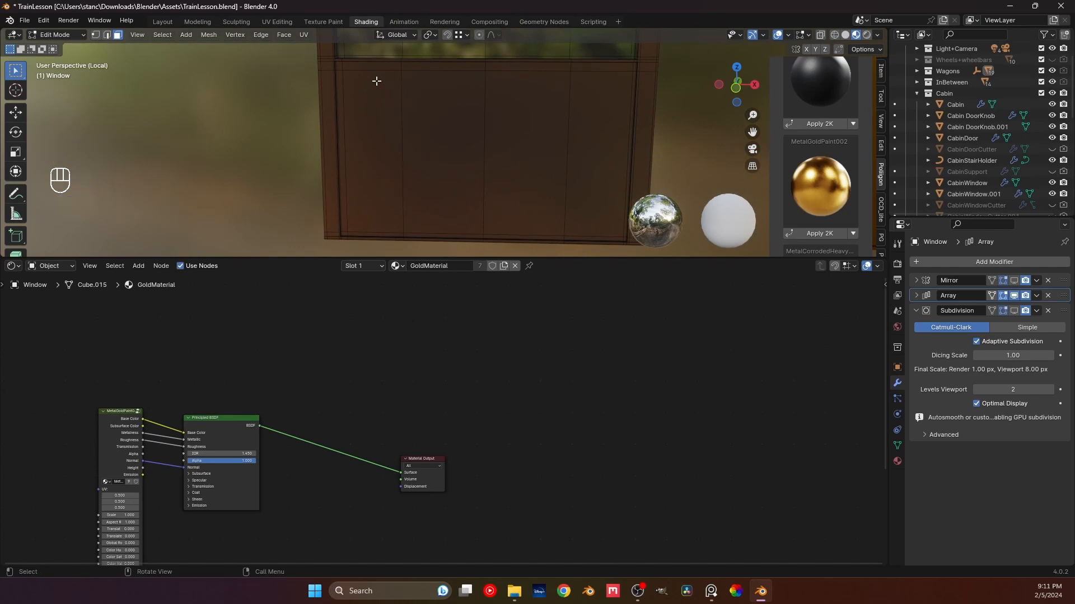
middle_drag(356, 87, 381, 96)
key(2)
key(3)
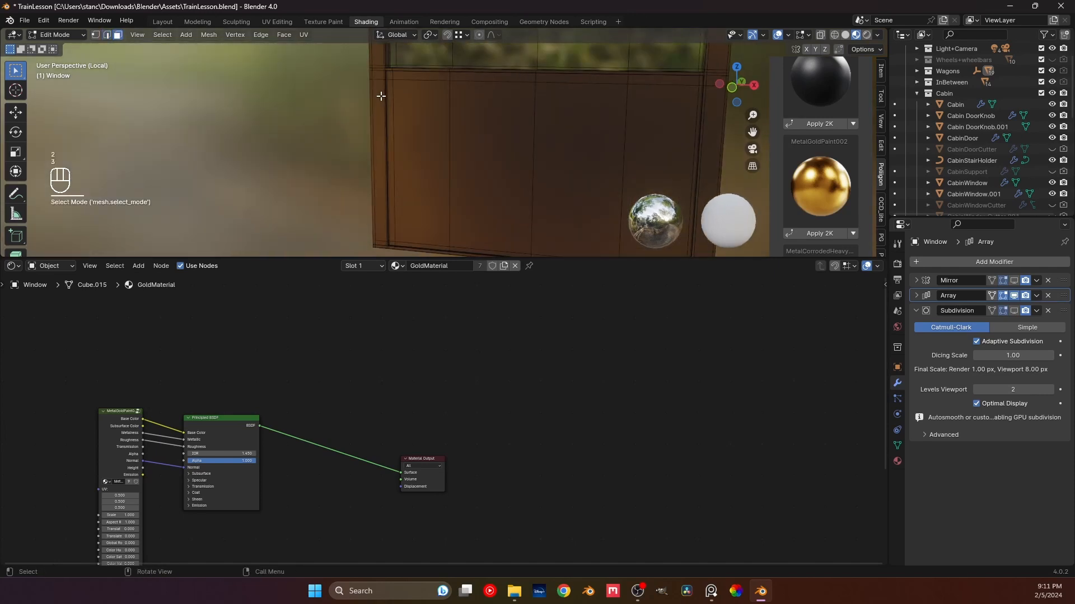
key(Tab)
scroll(400, 101, down, 2)
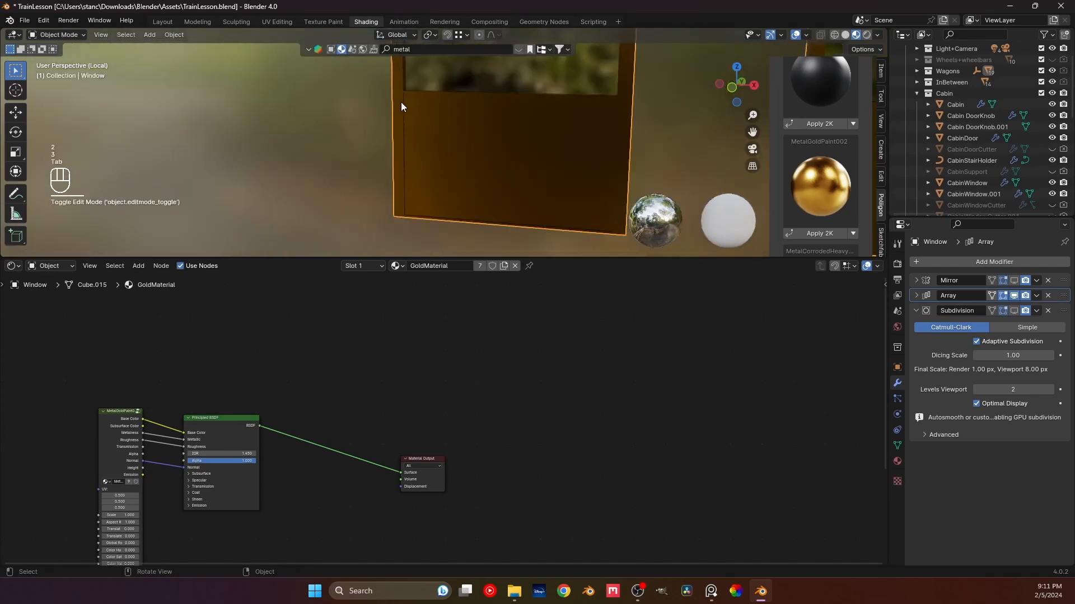
middle_drag(401, 102, 443, 115)
- Save the file and collapse the Cabin collection in the object list
key(ctrl+s)
scroll(446, 117, down, 3)
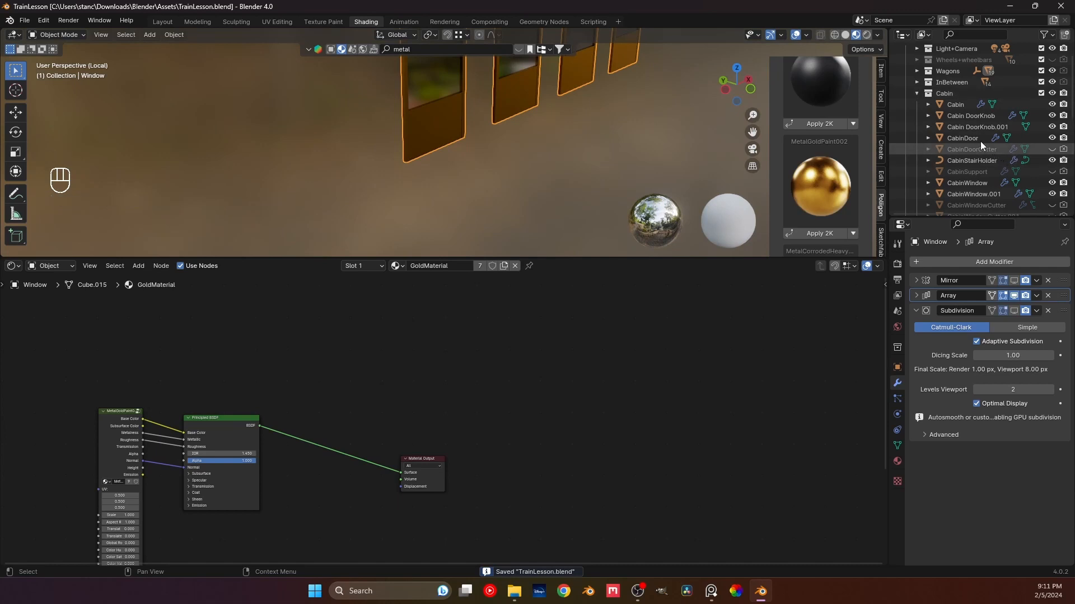
click(917, 93)
- Exit local view to bring back the whole train and deselect the windows
key(slash)
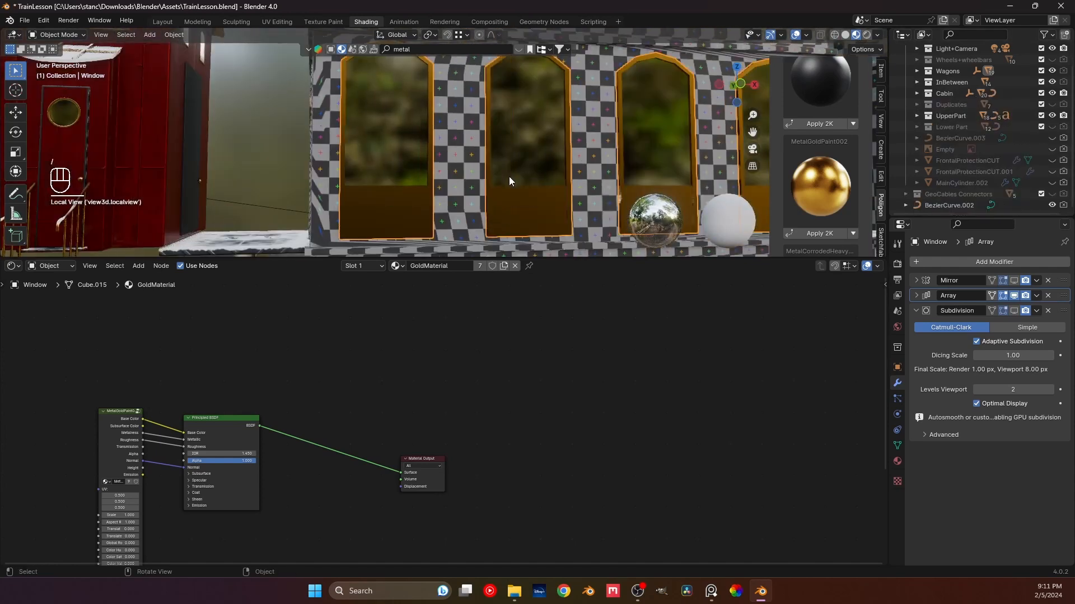
middle_drag(508, 174, 438, 116)
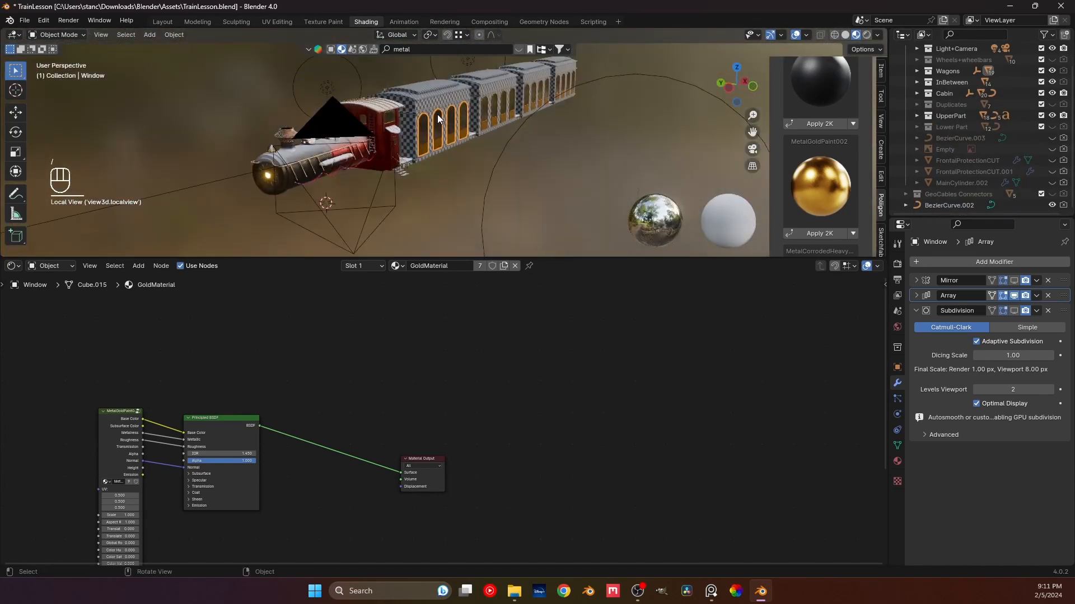
click(424, 183)
- Apply the existing MetalCladdingFrame002 2K material to the first wagon's body, Wagon1
scroll(424, 183, up, 2)
middle_drag(424, 183, 415, 181)
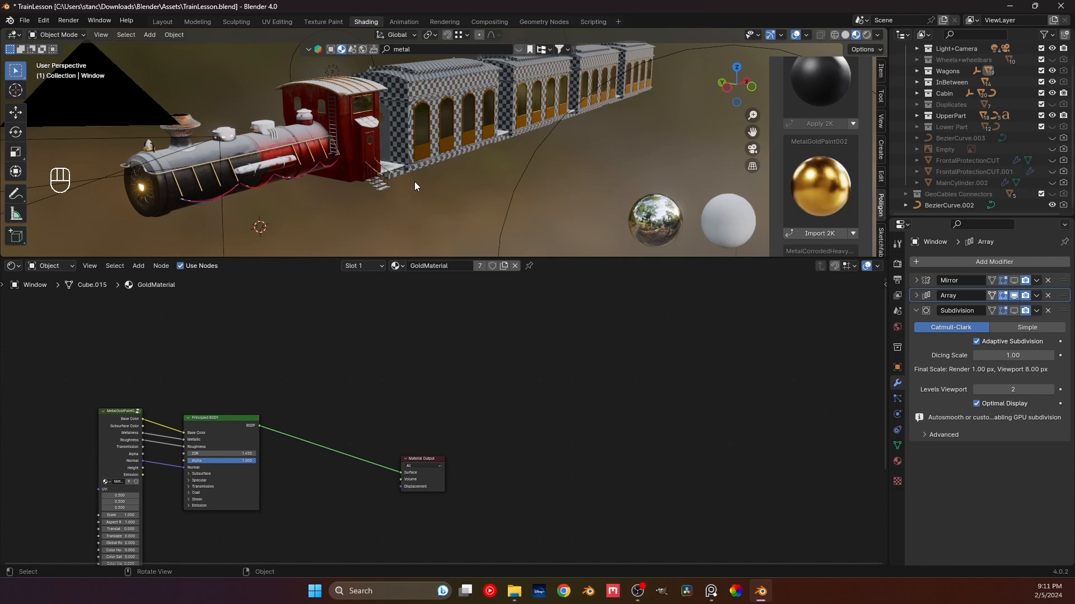
scroll(415, 182, up, 5)
click(388, 208)
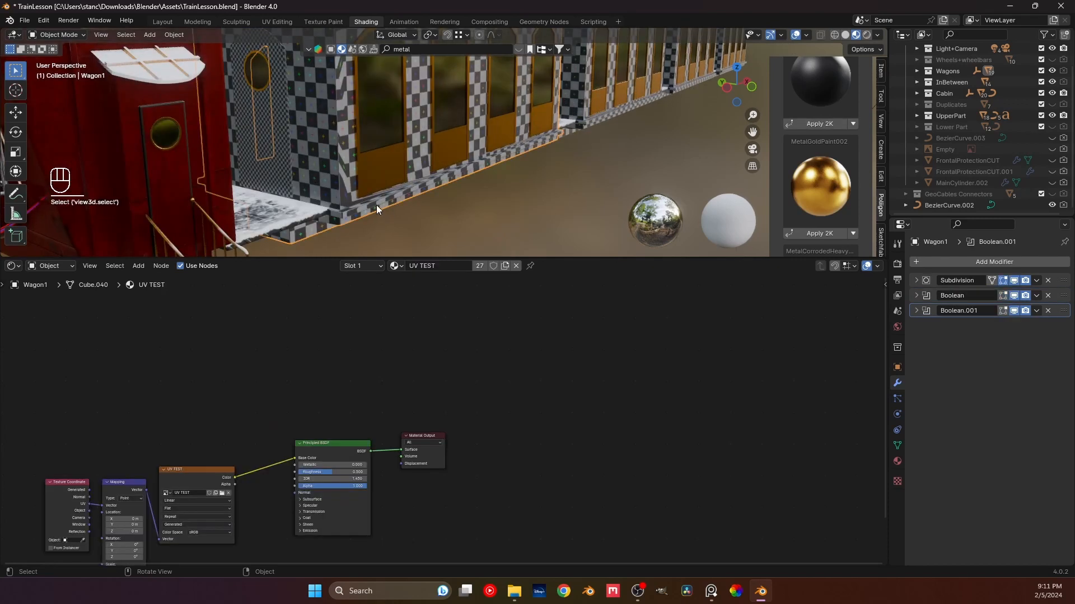
scroll(376, 205, down, 3)
shift+middle_drag(402, 95, 405, 186)
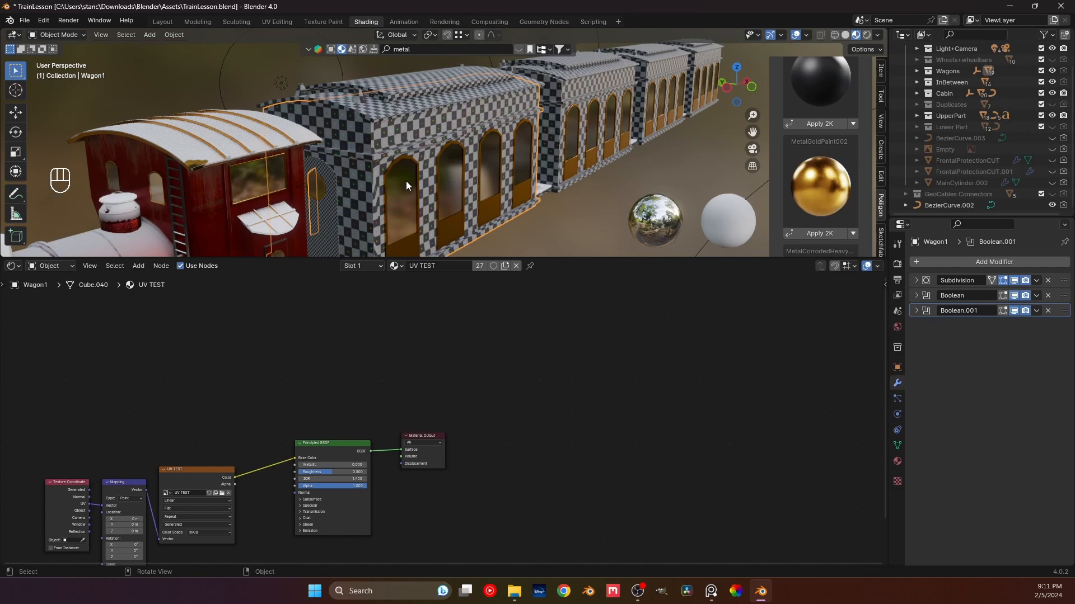
click(809, 127)
click(572, 198)
click(457, 127)
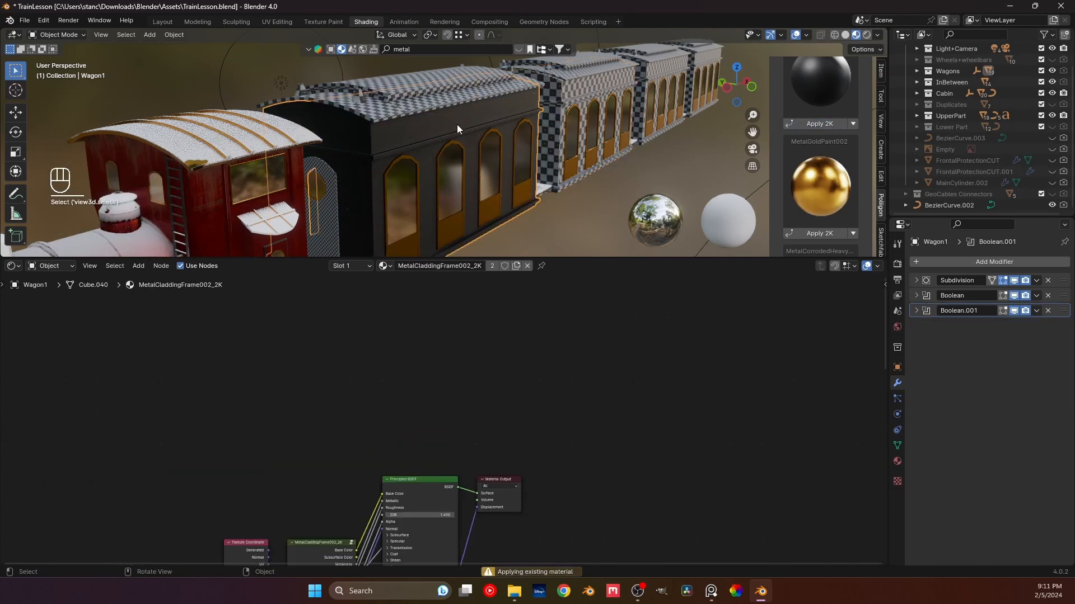
- Apply the existing MetalCladdingFrame002 2K material to the bodies of the three remaining wagons
click(564, 82)
click(620, 93)
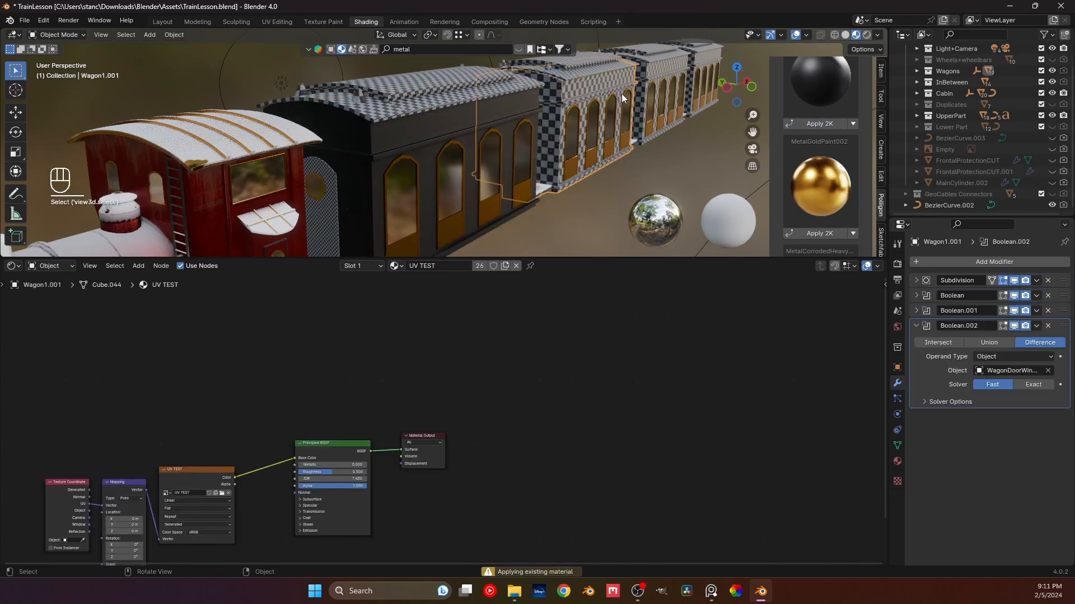
click(696, 62)
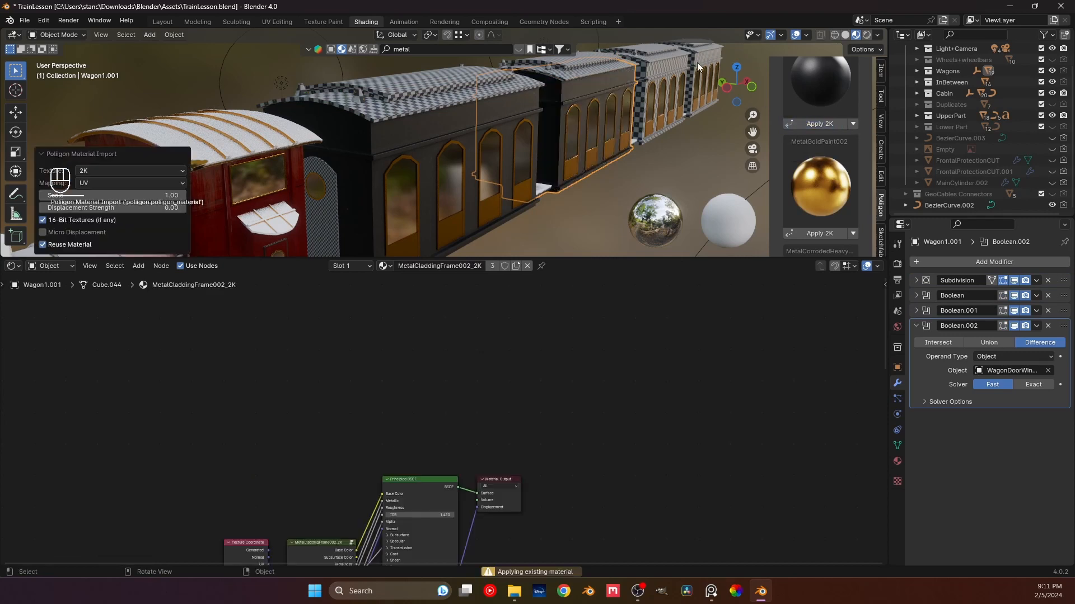
click(809, 123)
click(703, 70)
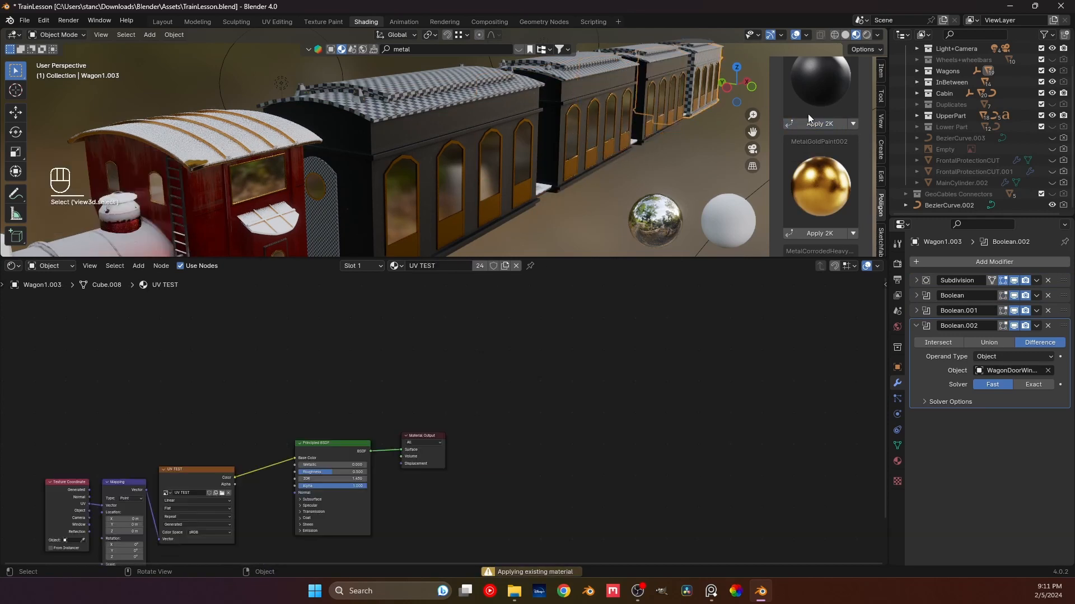
click(814, 123)
- Apply the MetalGoldPaint002 2K material to the roofs of all four wagons
middle_drag(649, 169, 554, 157)
click(459, 103)
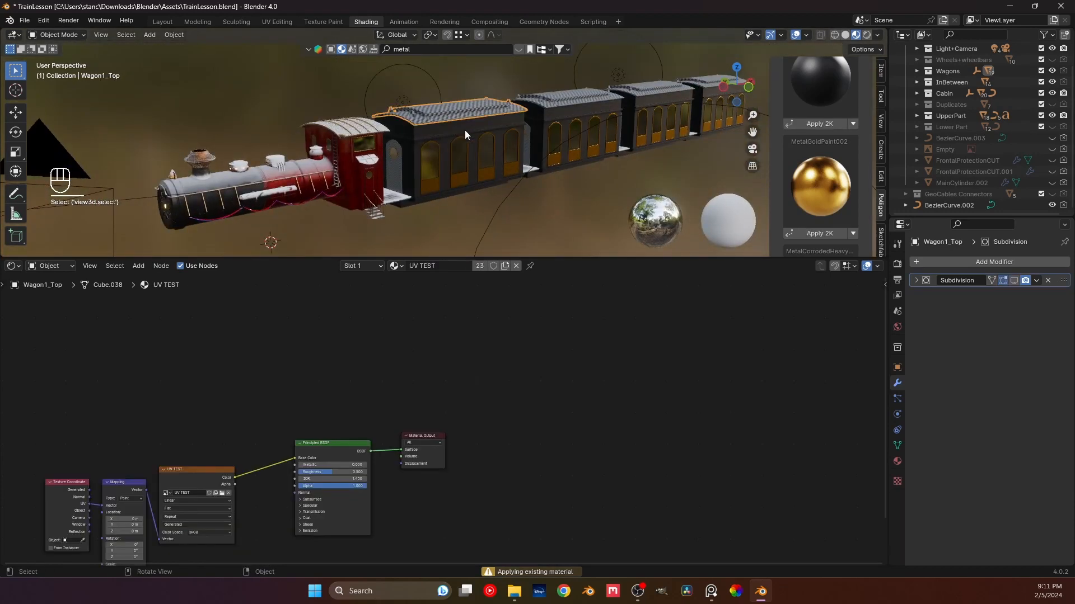
scroll(476, 146, up, 3)
click(829, 234)
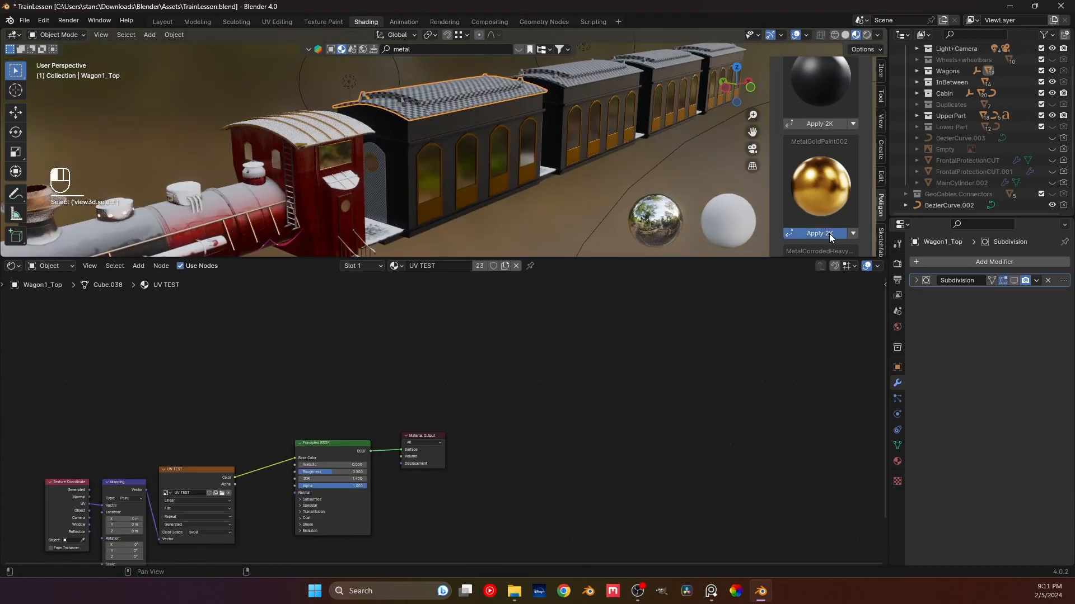
click(593, 89)
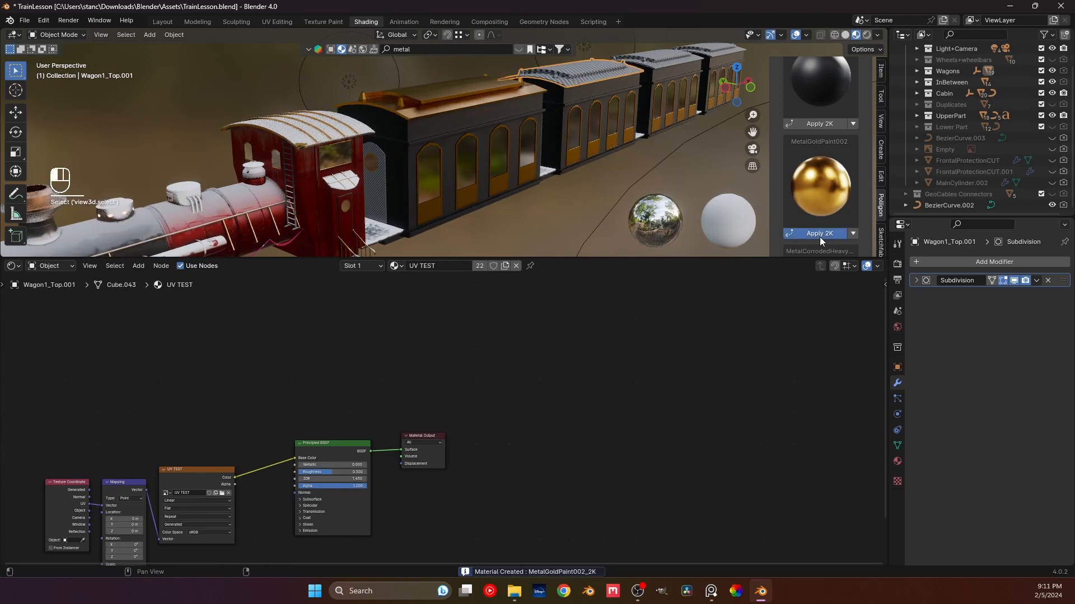
click(664, 67)
click(692, 56)
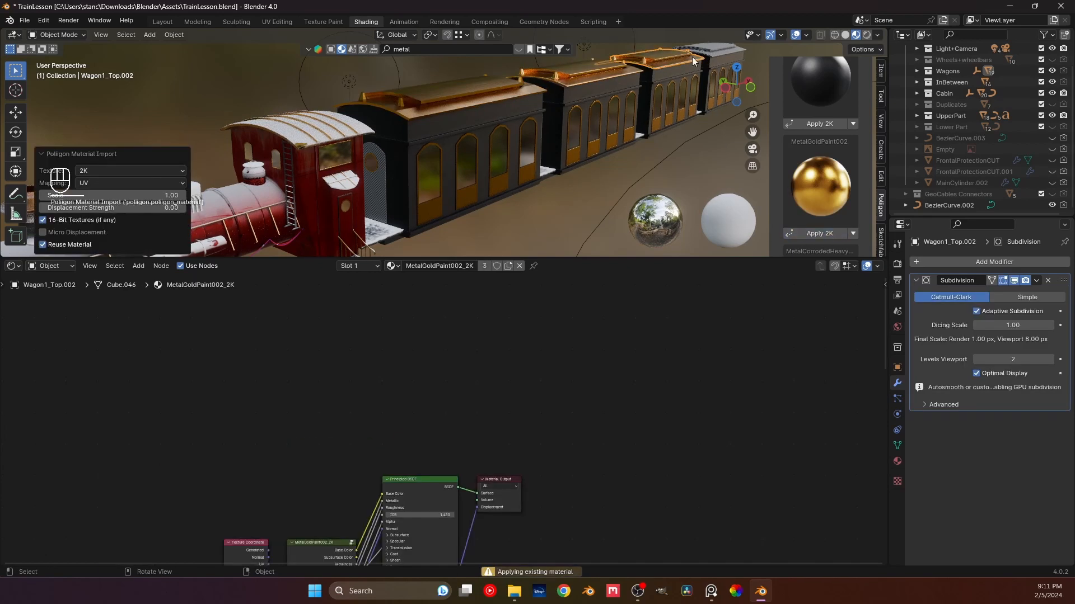
click(825, 235)
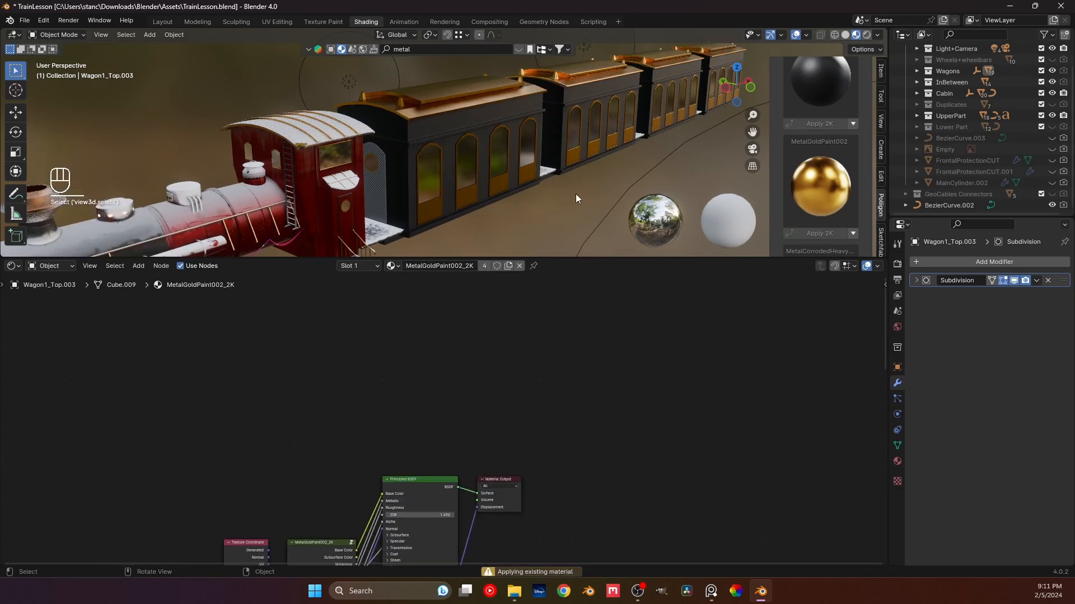
- Examine the textured train from the camera view and expand the Subdivision modifier settings of the first wagon's body
mouse_move(575, 194)
middle_down()
mouse_move(432, 183)
mouse_move(593, 183)
middle_up()
scroll(504, 140, down, 3)
middle_drag(487, 133, 518, 143)
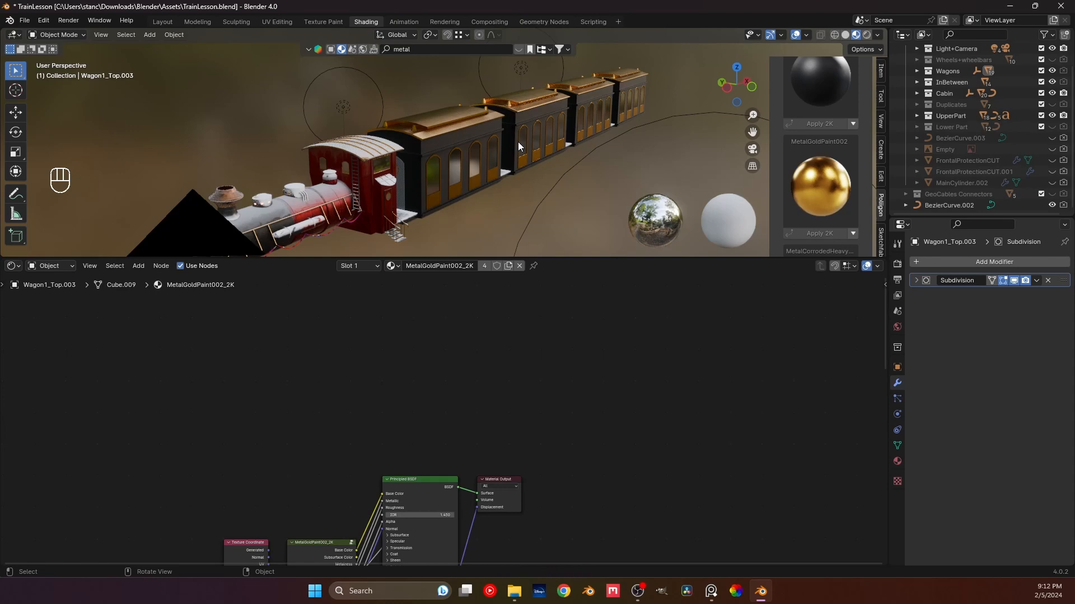
key(KP_0)
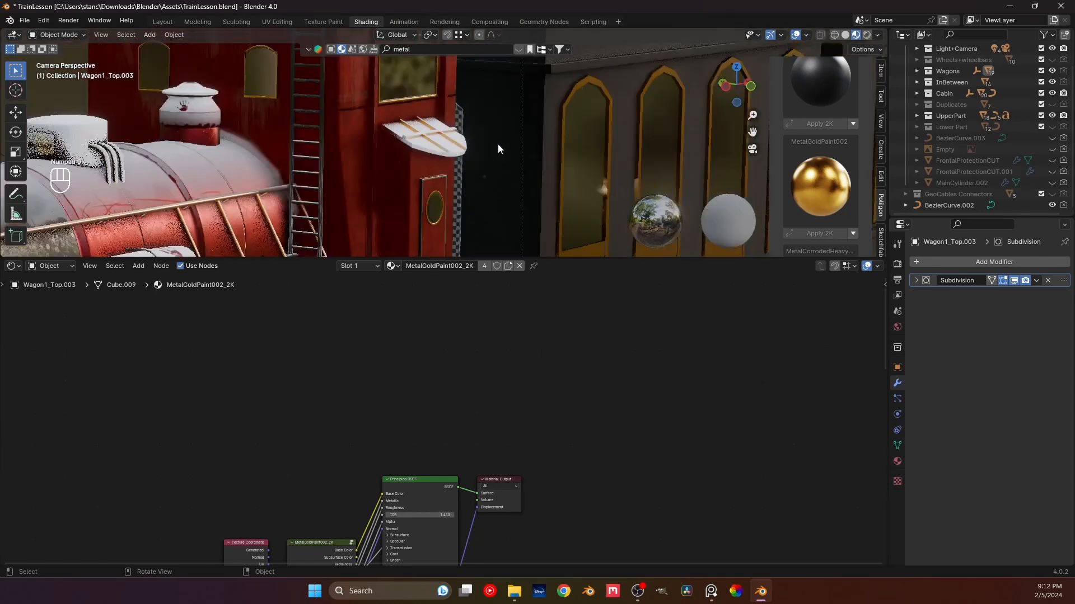
scroll(498, 144, down, 6)
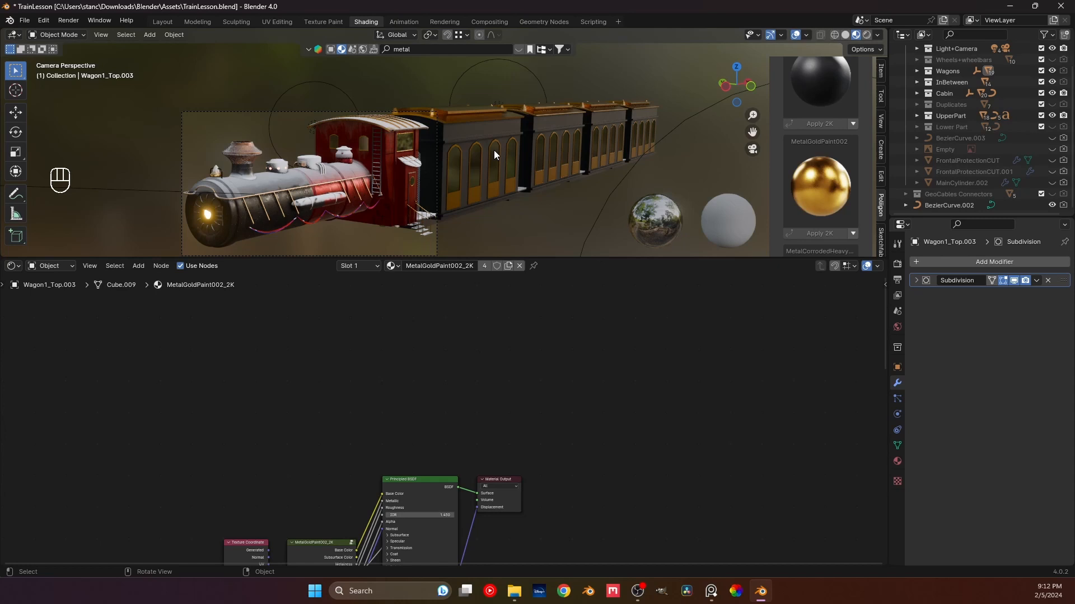
click(448, 170)
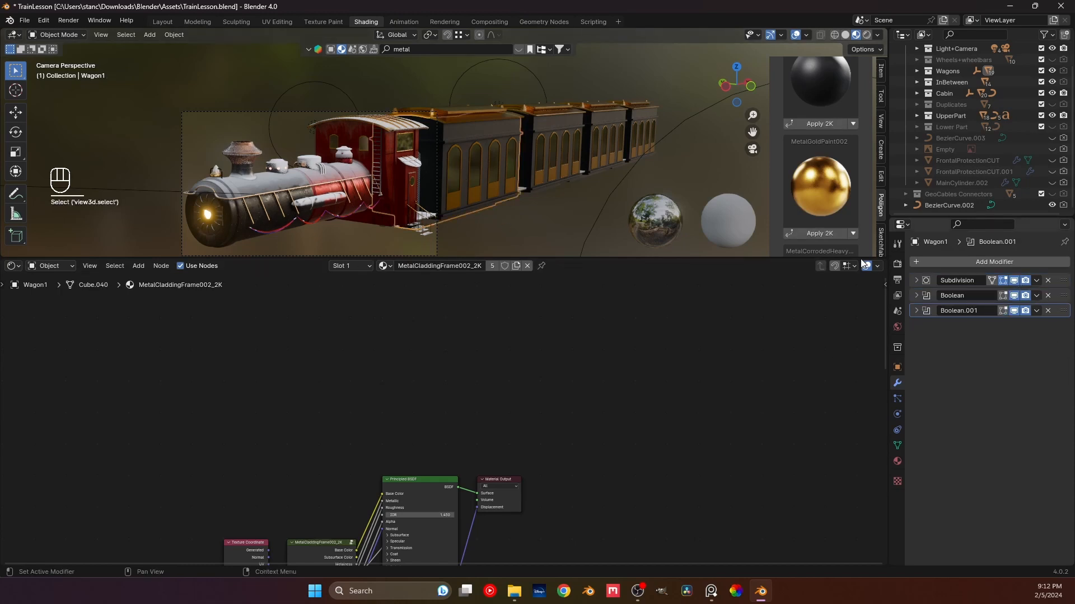
scroll(464, 164, up, 6)
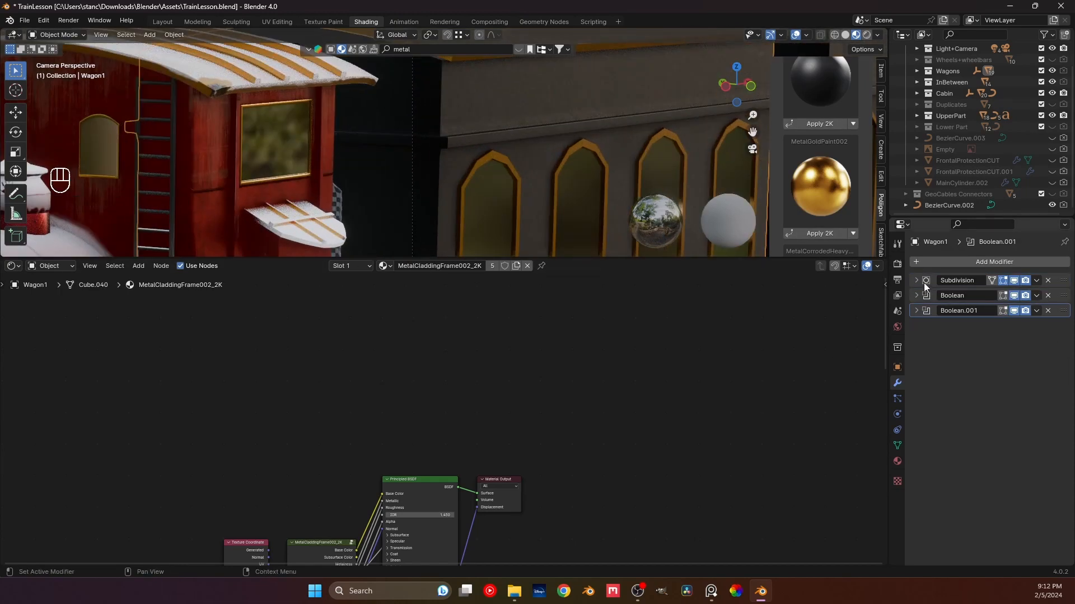
click(924, 282)
click(1044, 312)
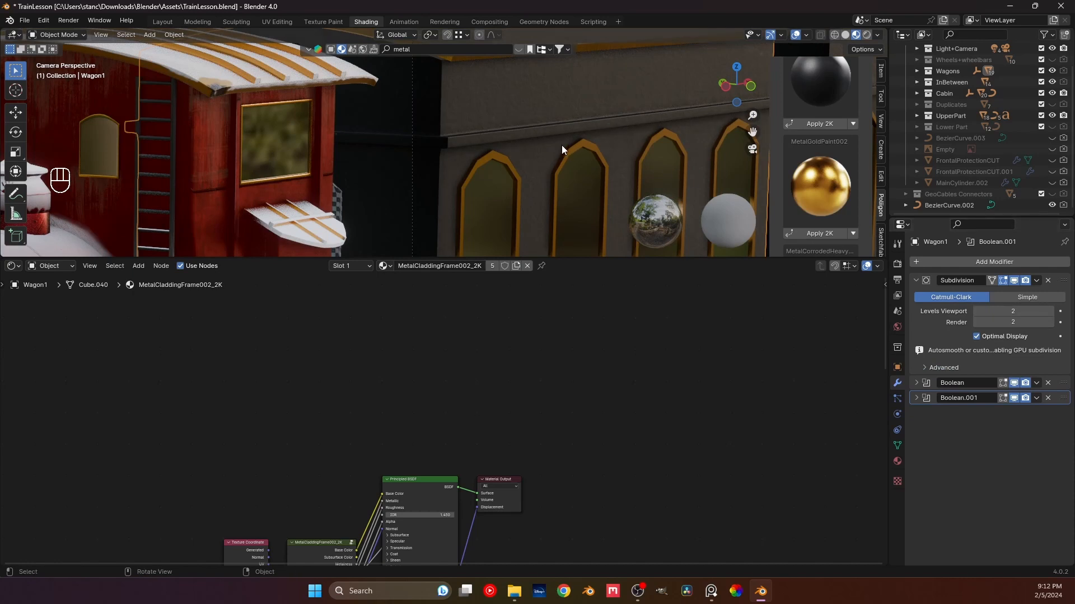
- Enable viewport display of the Mirror and Subdivision modifiers on the wagon window frames
click(489, 154)
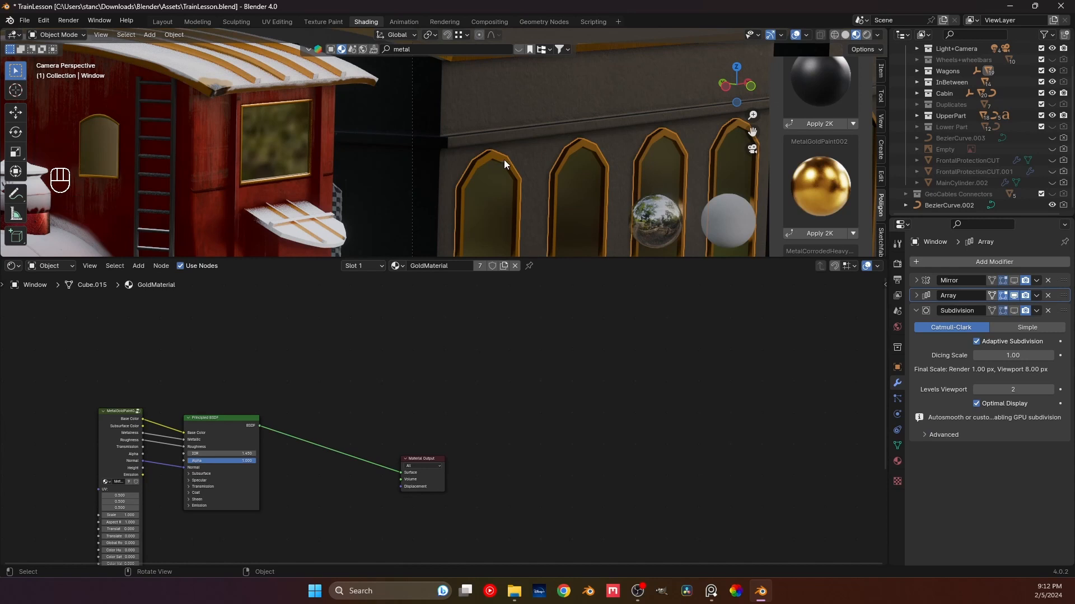
scroll(537, 162, down, 3)
key(ctrl+z)
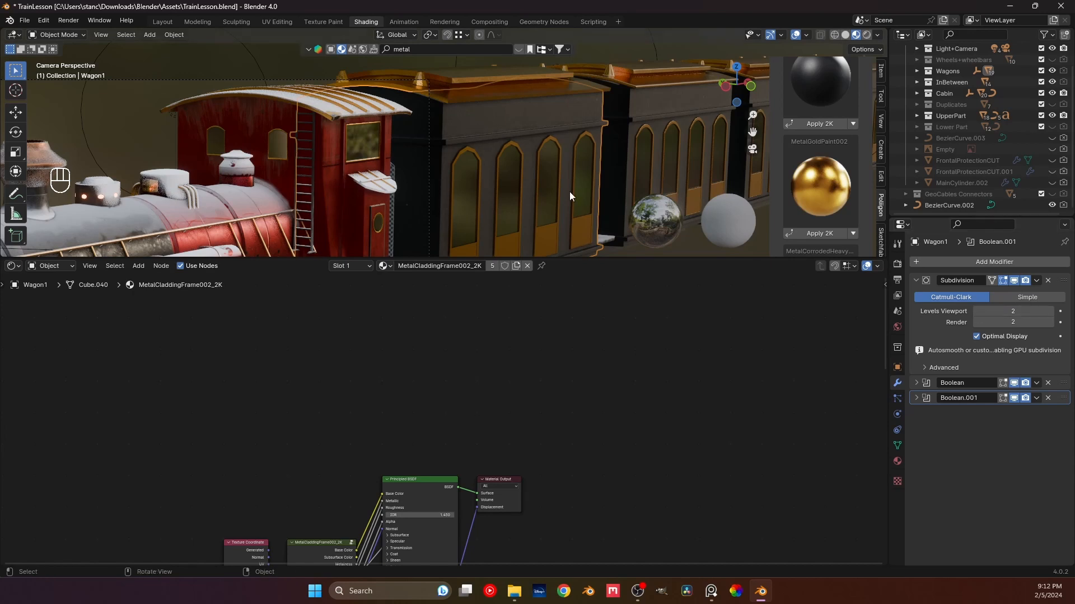
click(466, 159)
click(1017, 283)
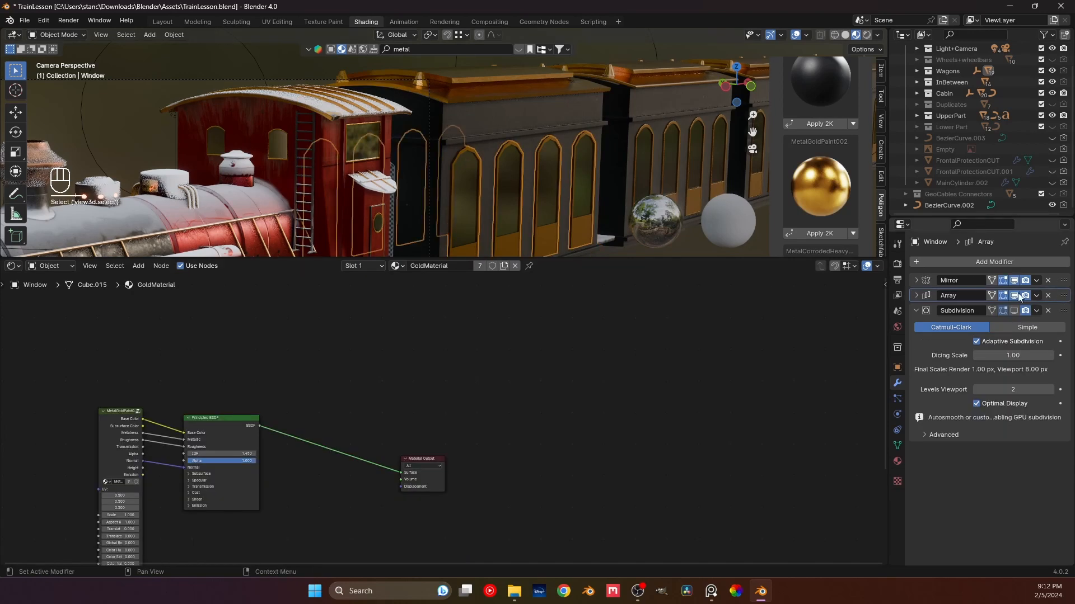
click(1013, 311)
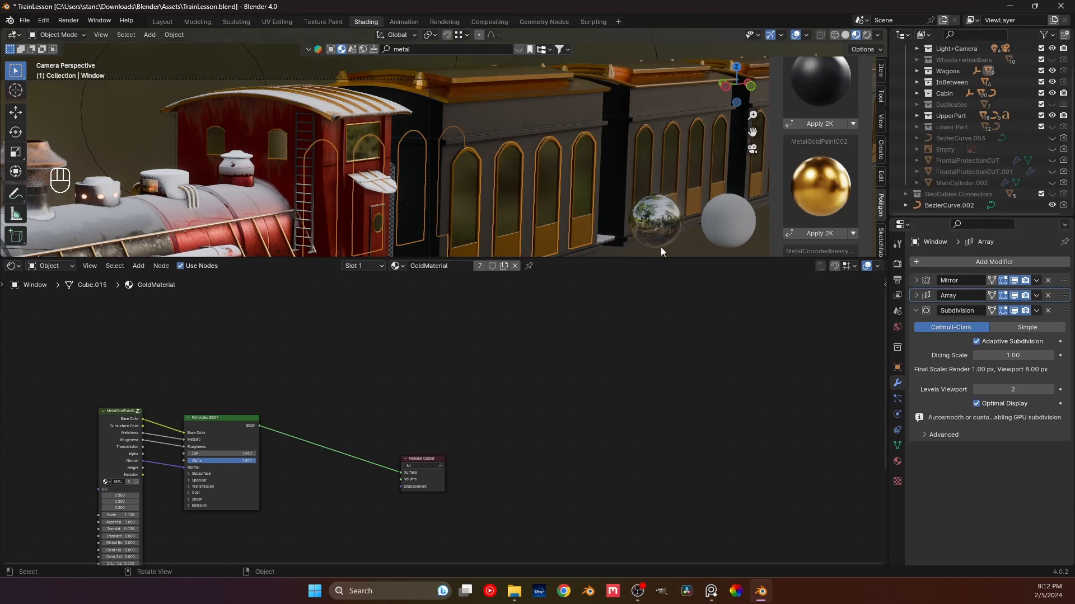
scroll(566, 175, down, 2)
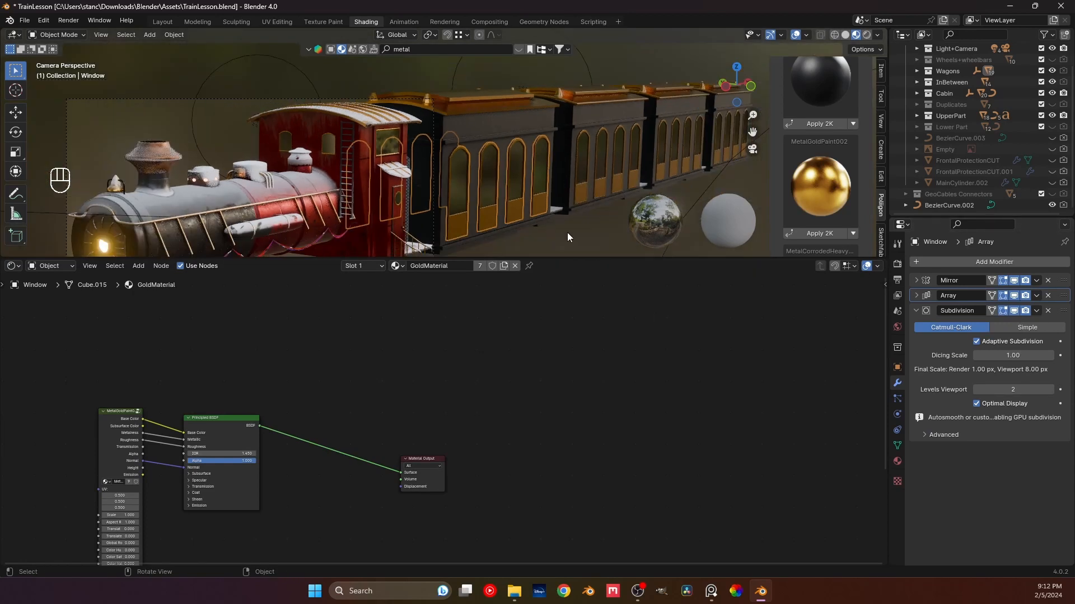
click(565, 229)
scroll(549, 207, down, 2)
- Enter edit mode on the wagon window at its lower gold panel and disable the Subdivision modifier's viewport display
scroll(521, 179, up, 6)
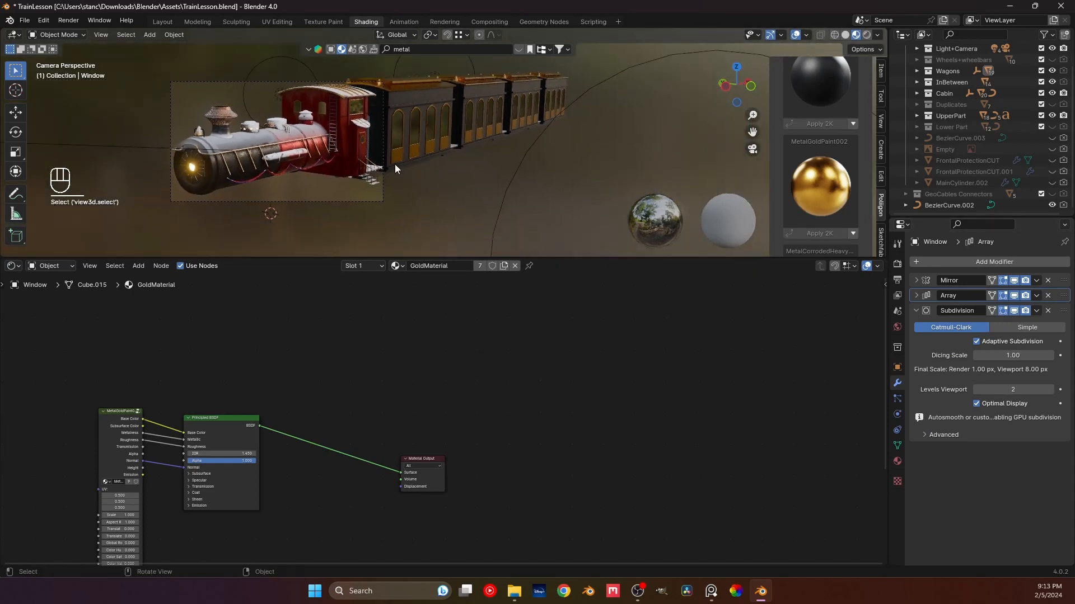
shift+middle_drag(389, 160, 224, 150)
scroll(449, 158, up, 6)
middle_drag(449, 158, 411, 169)
click(377, 227)
key(Tab)
scroll(358, 169, up, 4)
scroll(343, 169, up, 4)
shift+middle_drag(344, 168, 374, 173)
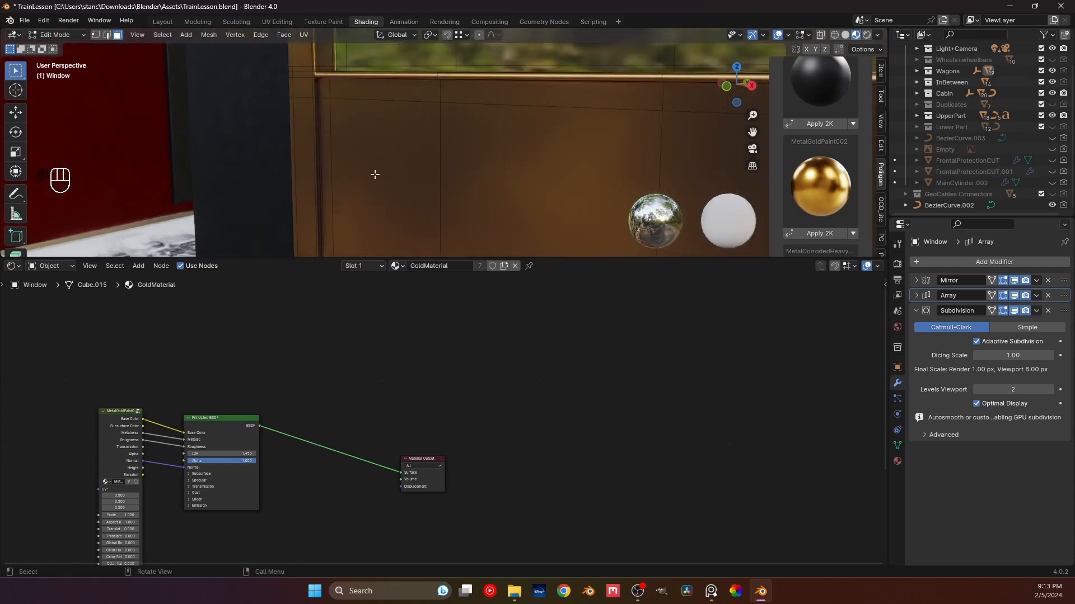
click(1013, 311)
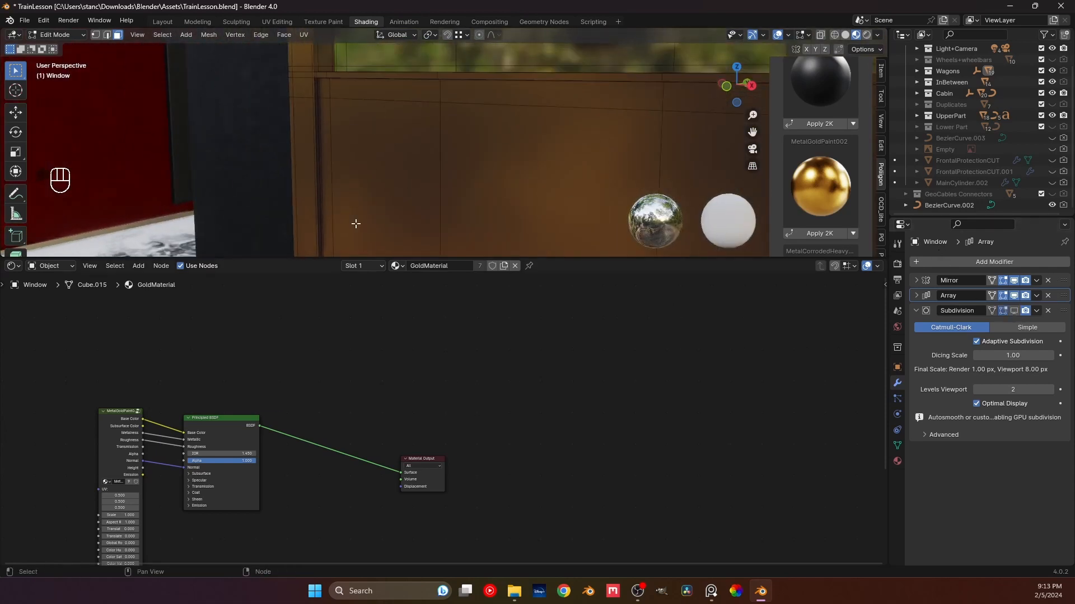
- Select the strip of faces along the upper edge of the window's lower panel from one end to the other
middle_drag(355, 223, 482, 197)
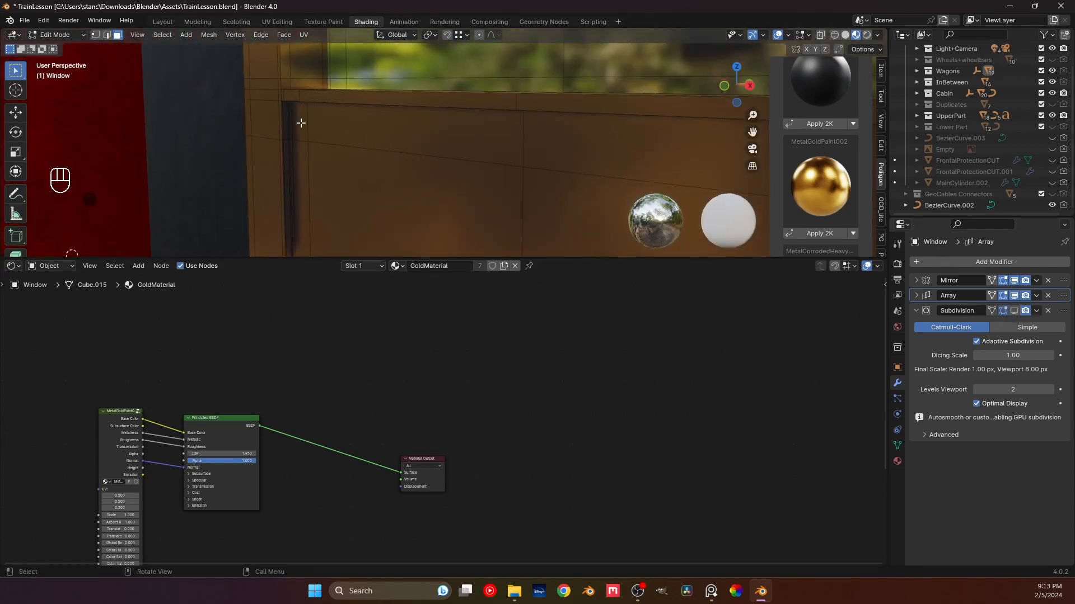
shift+middle_drag(290, 123, 358, 150)
middle_drag(358, 150, 428, 156)
click(365, 150)
click(355, 148)
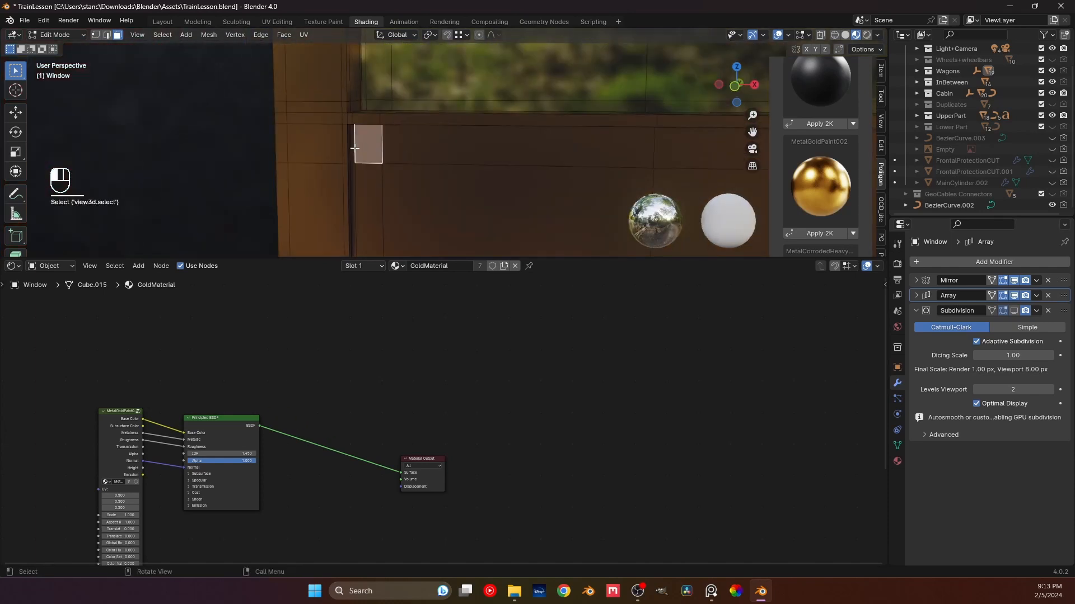
scroll(504, 163, down, 3)
shift+middle_drag(652, 175, 347, 161)
shift+middle_drag(744, 168, 465, 136)
ctrl+click(493, 127)
scroll(493, 128, down, 4)
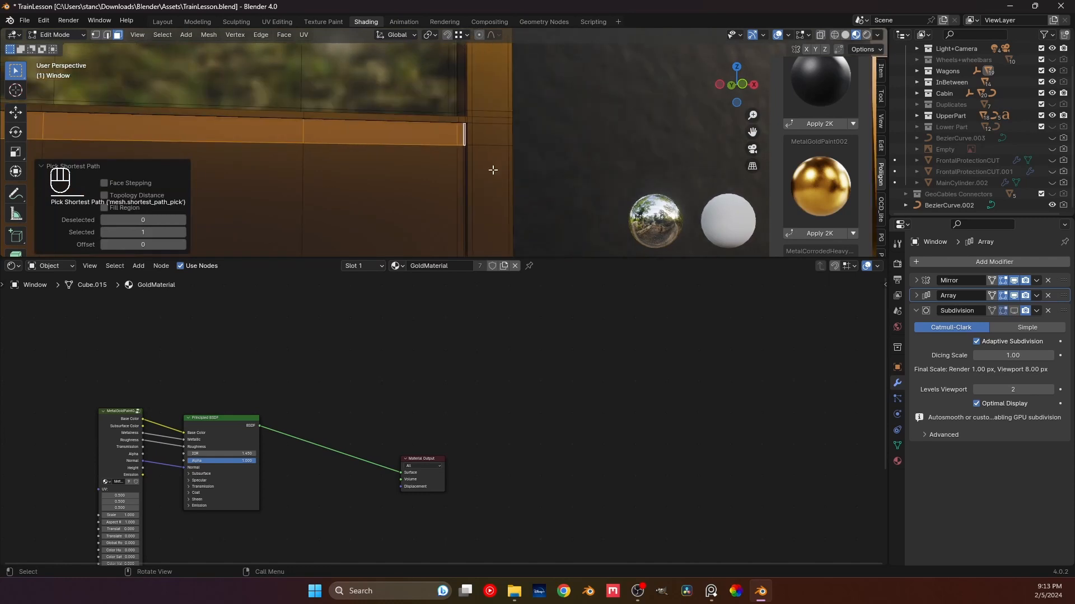
- Extend the face selection to cover the whole recessed lower panel of the window
shift+middle_drag(455, 215, 431, 76)
middle_drag(447, 127, 472, 153)
shift+middle_drag(427, 235, 637, 155)
click(453, 166)
scroll(307, 166, up, 1)
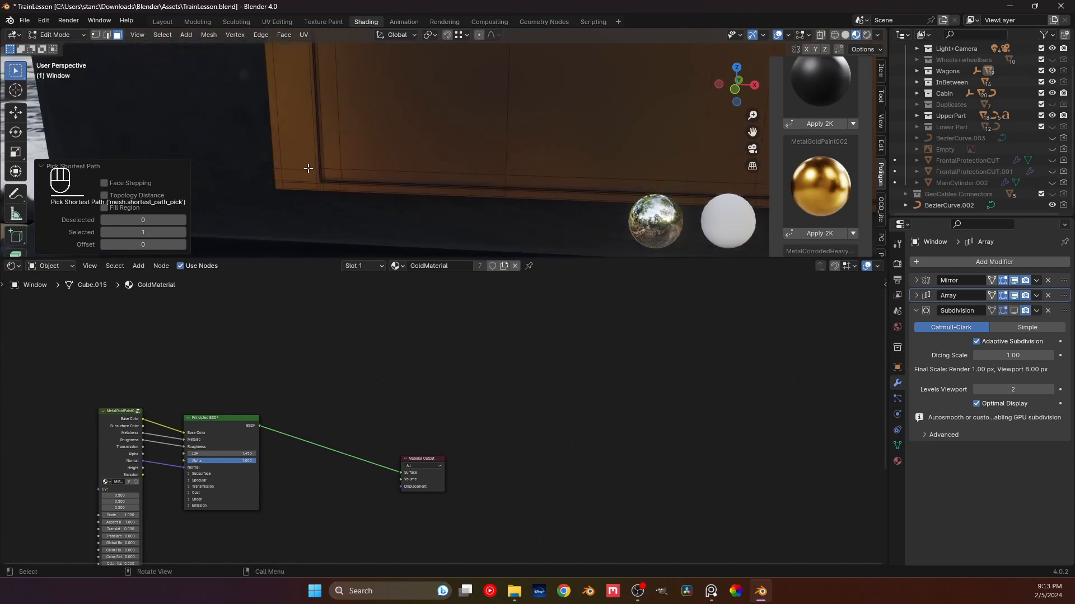
middle_drag(308, 167, 405, 216)
scroll(300, 176, up, 3)
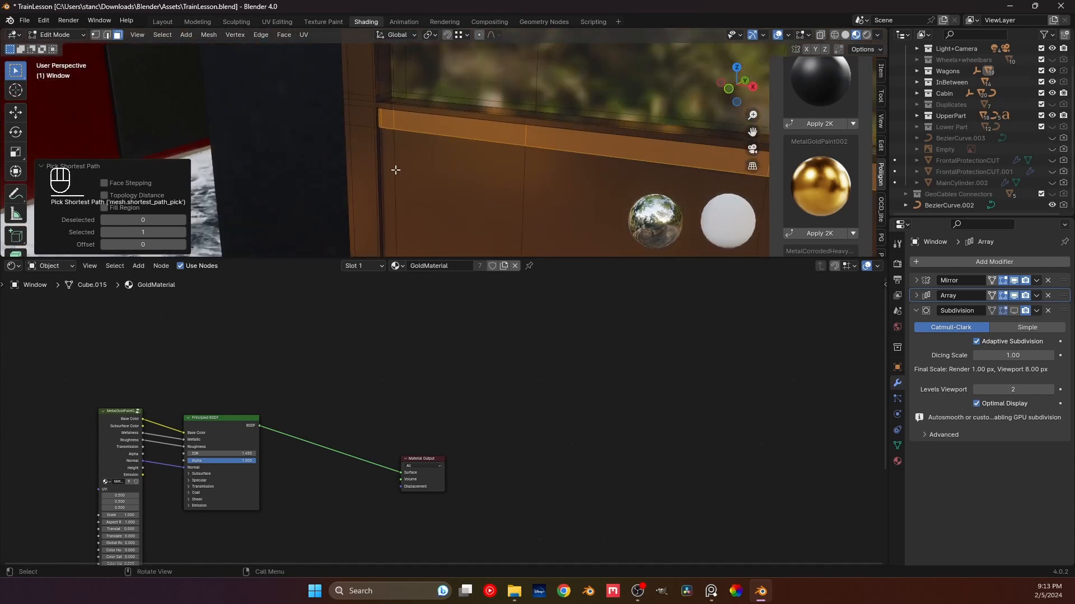
middle_drag(398, 170, 442, 119)
scroll(360, 137, up, 3)
ctrl+click(314, 120)
scroll(386, 163, down, 2)
scroll(386, 163, down, 2)
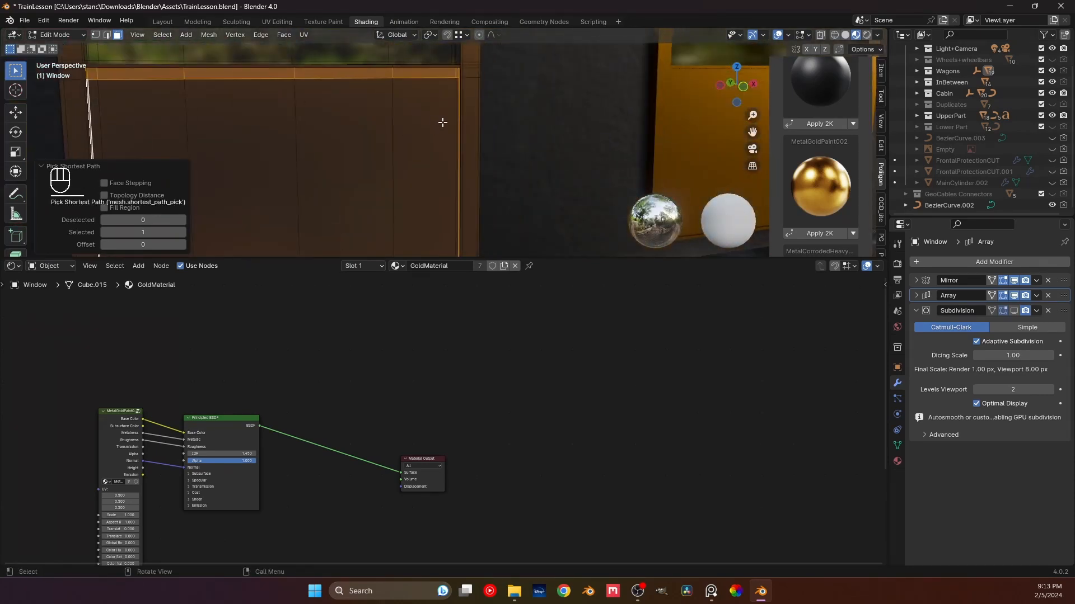
ctrl+click(458, 104)
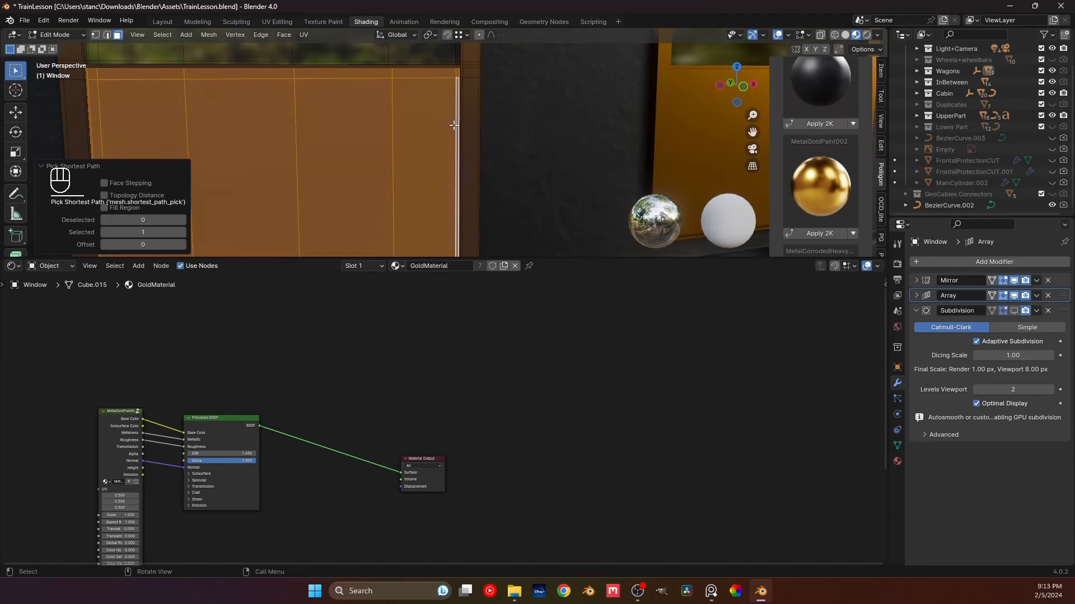
- Add a third material slot to the window and assign it to the selected lower panel faces
scroll(442, 143, down, 4)
middle_drag(429, 159, 473, 161)
click(898, 460)
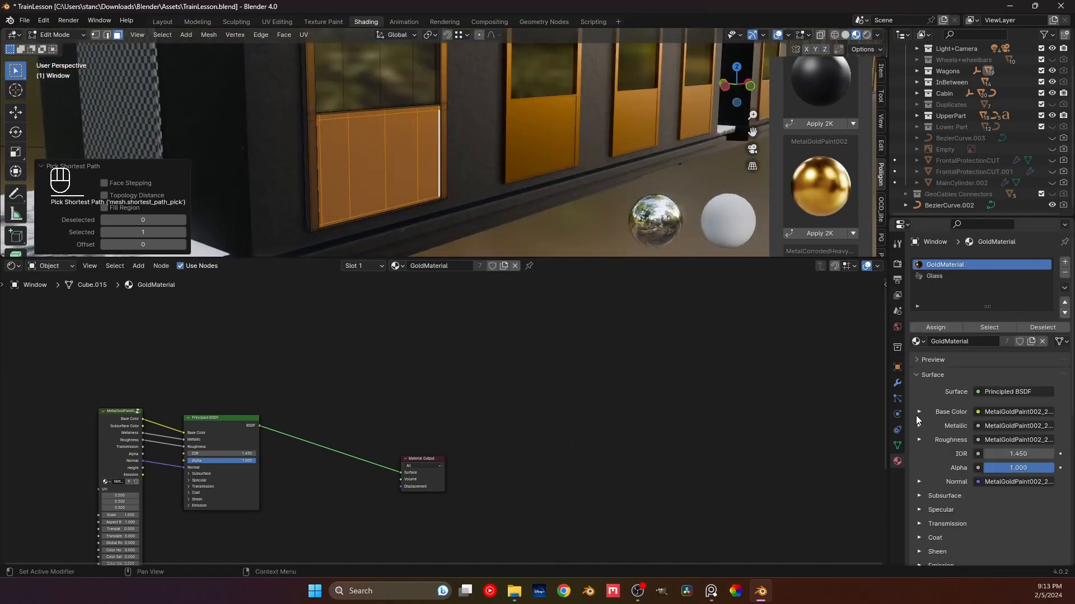
click(1064, 262)
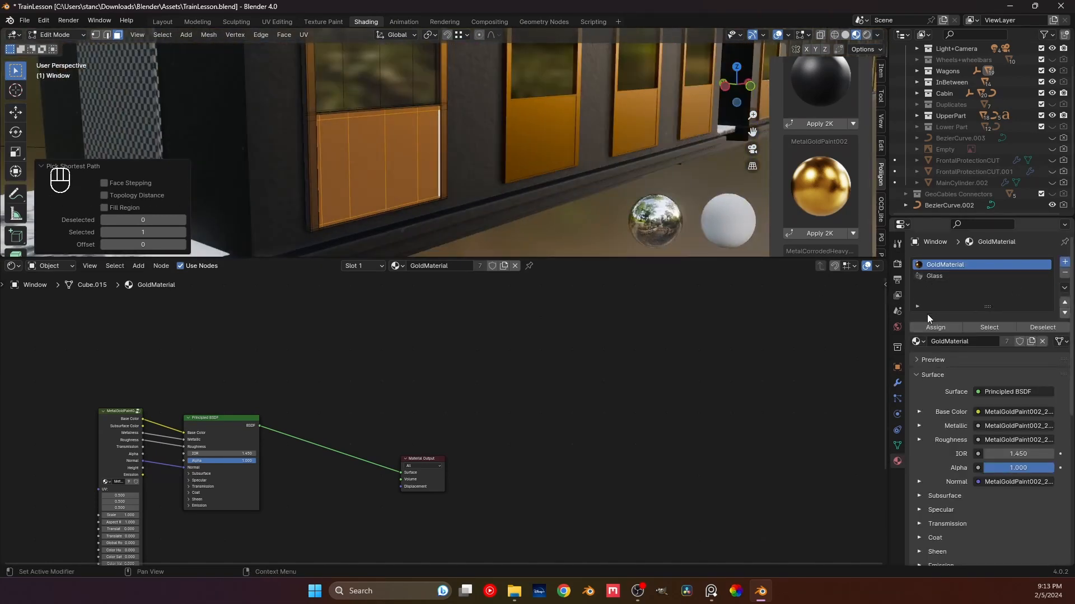
click(935, 327)
click(918, 341)
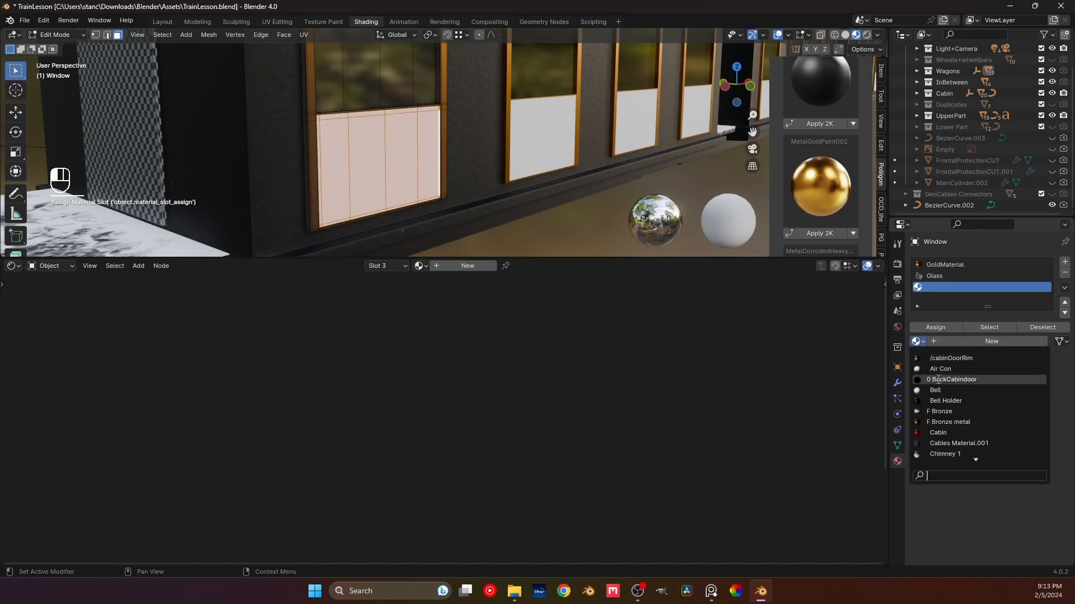
text(bl)
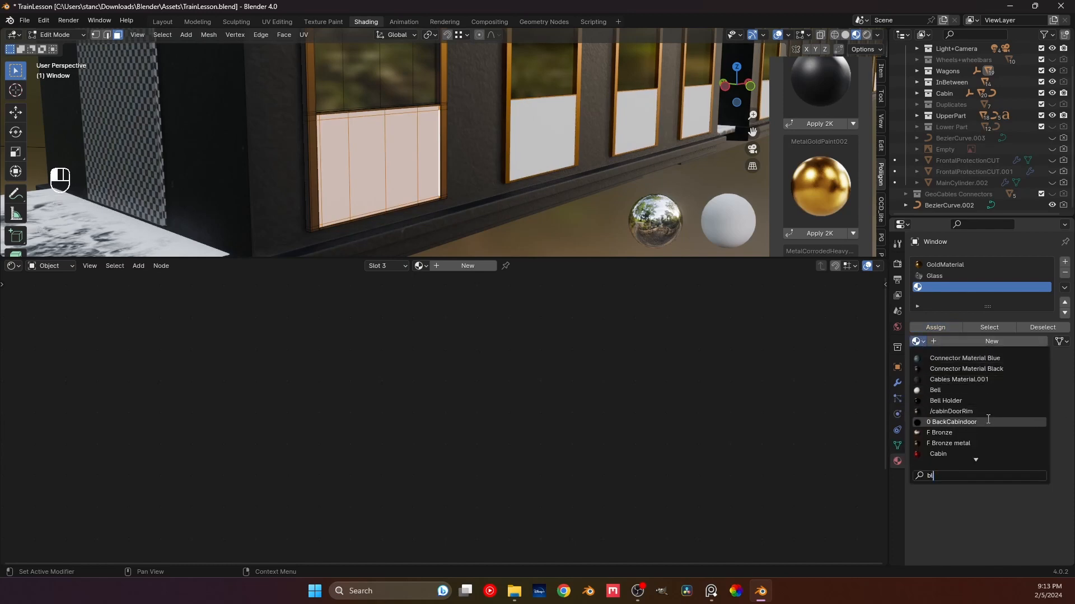
scroll(987, 430, down, 4)
scroll(990, 424, up, 8)
scroll(989, 422, down, 6)
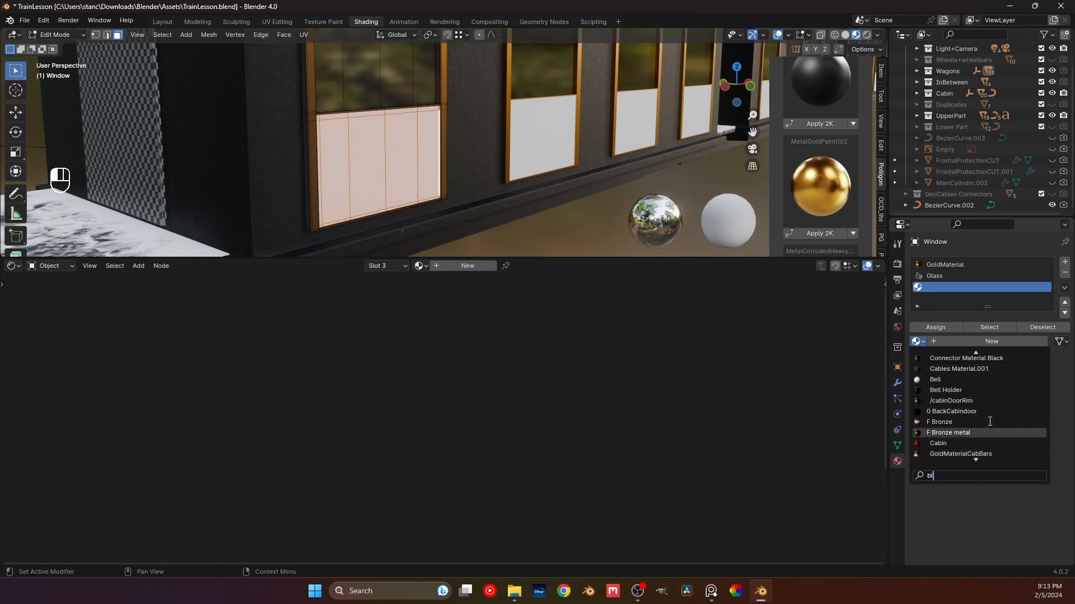
scroll(990, 422, down, 8)
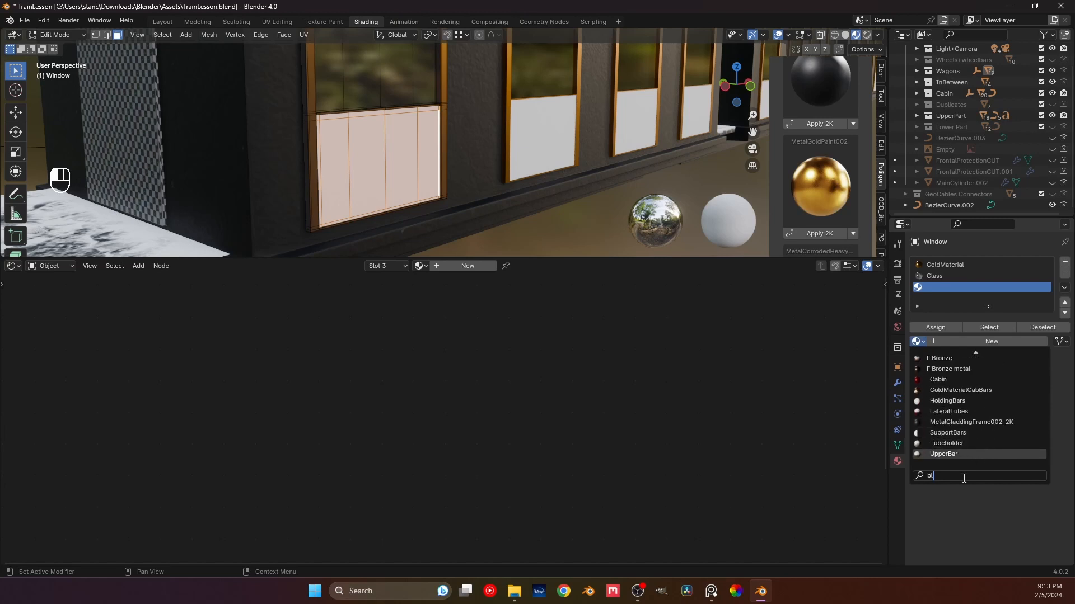
key(Escape)
- Use the existing MetalCladdingFrame002_2K material in the window's third slot and return to object mode
click(917, 342)
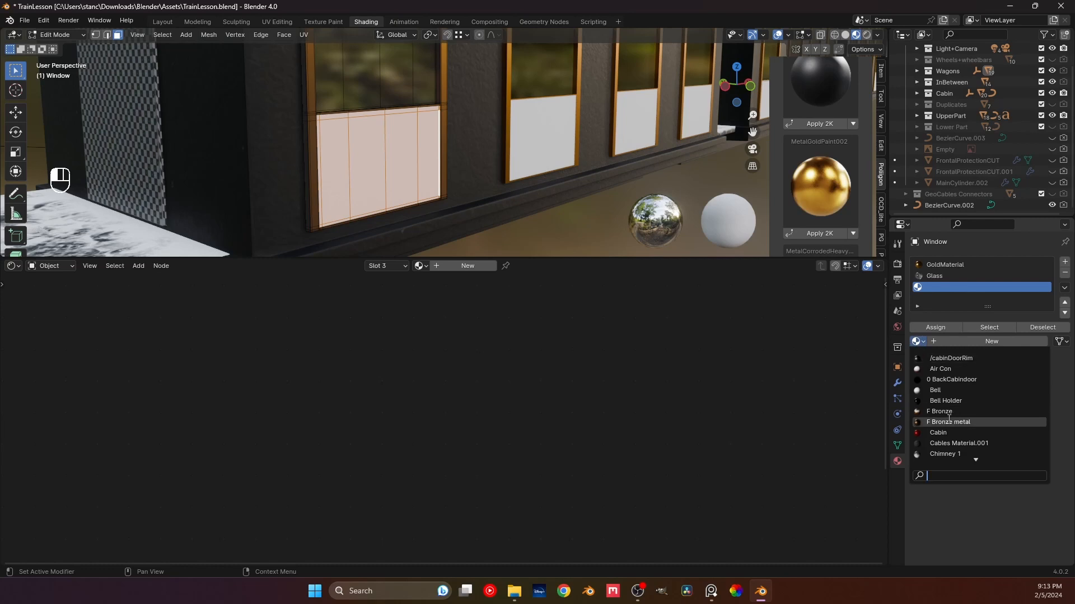
text(metal)
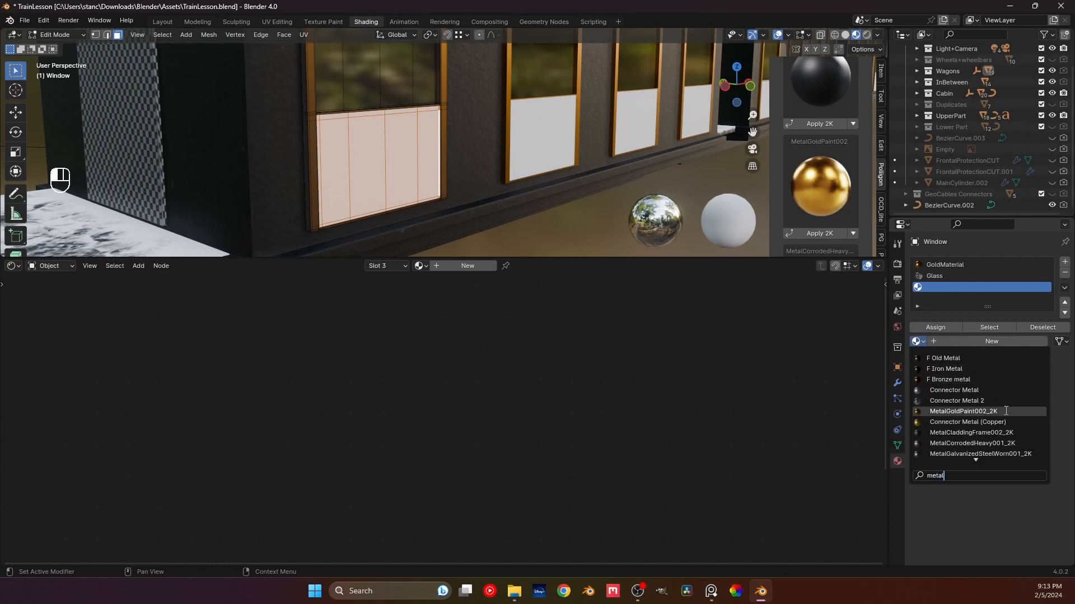
click(1004, 433)
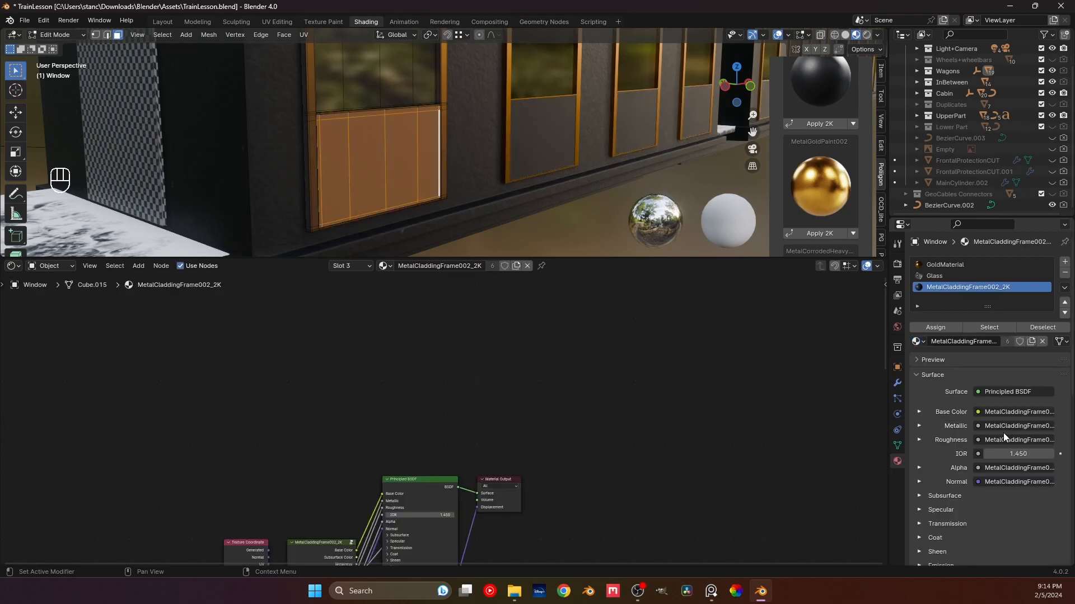
key(Tab)
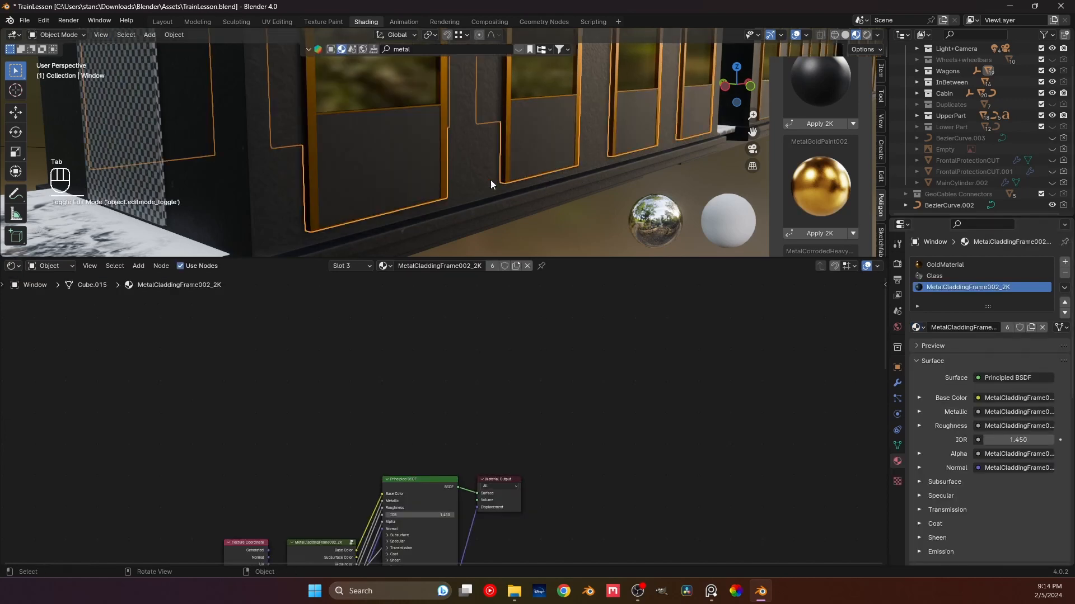
- Examine the window's lower panels up close and the whole train from the camera view
click(552, 234)
scroll(472, 151, down, 3)
middle_drag(472, 150, 447, 190)
middle_drag(400, 150, 410, 194)
scroll(414, 190, down, 2)
key(Tab)
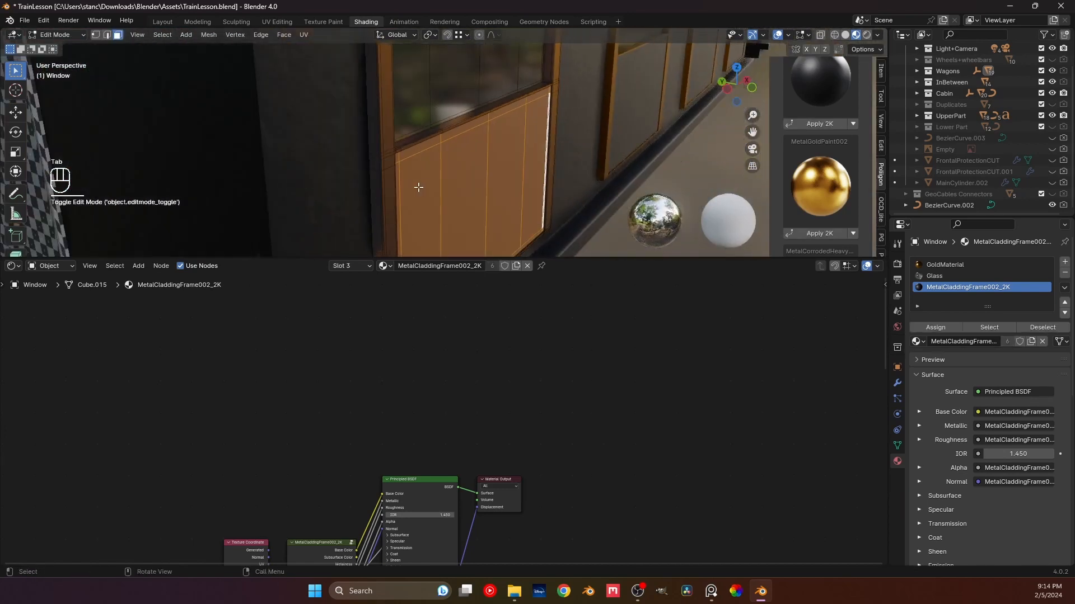
key(Tab)
scroll(445, 175, down, 1)
key(KP_0)
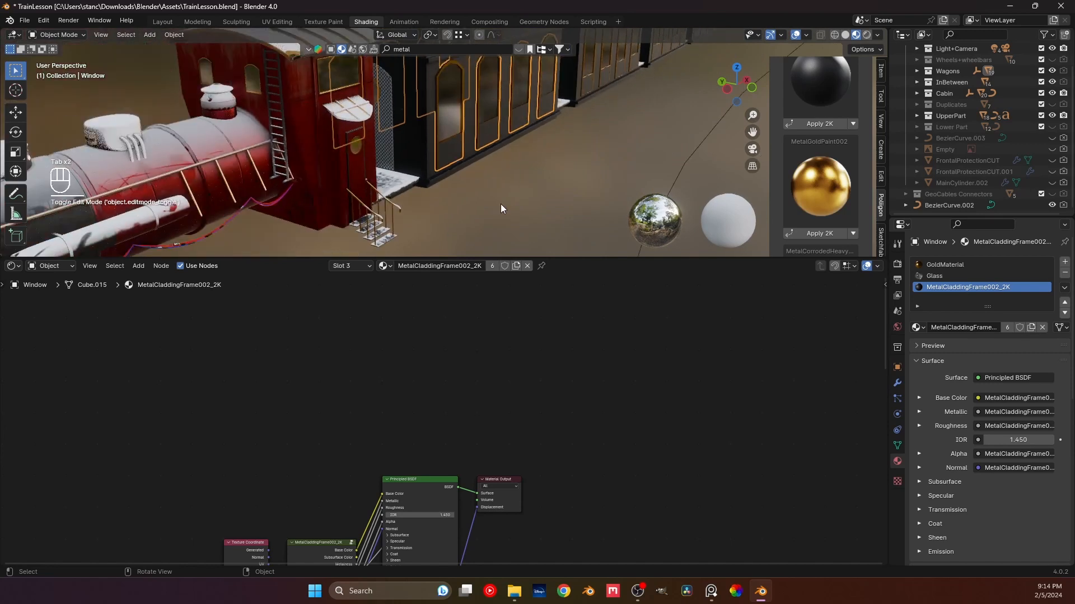
click(498, 196)
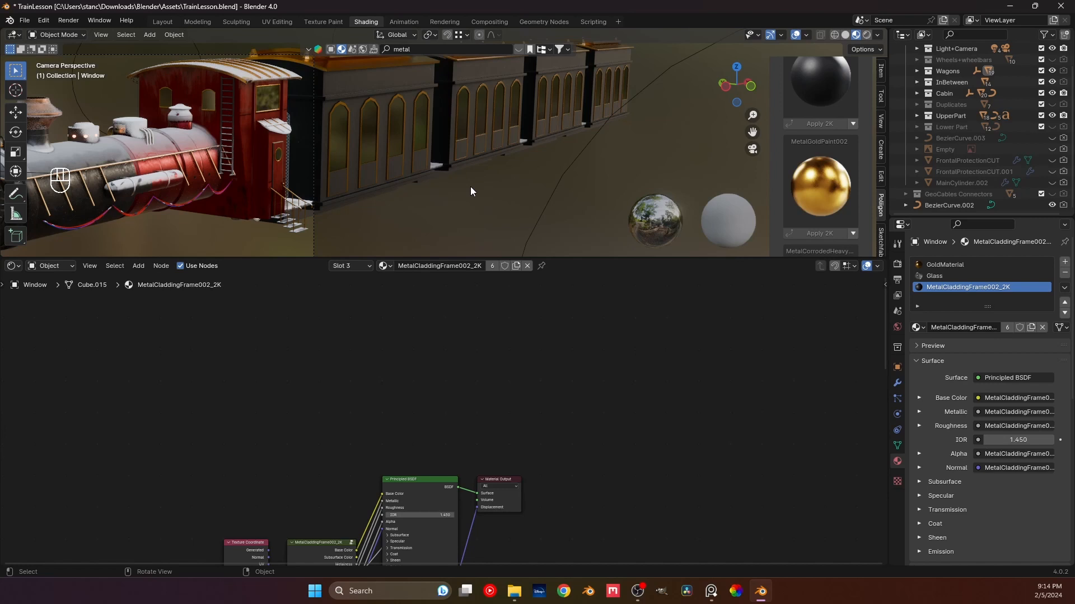
scroll(445, 194, down, 3)
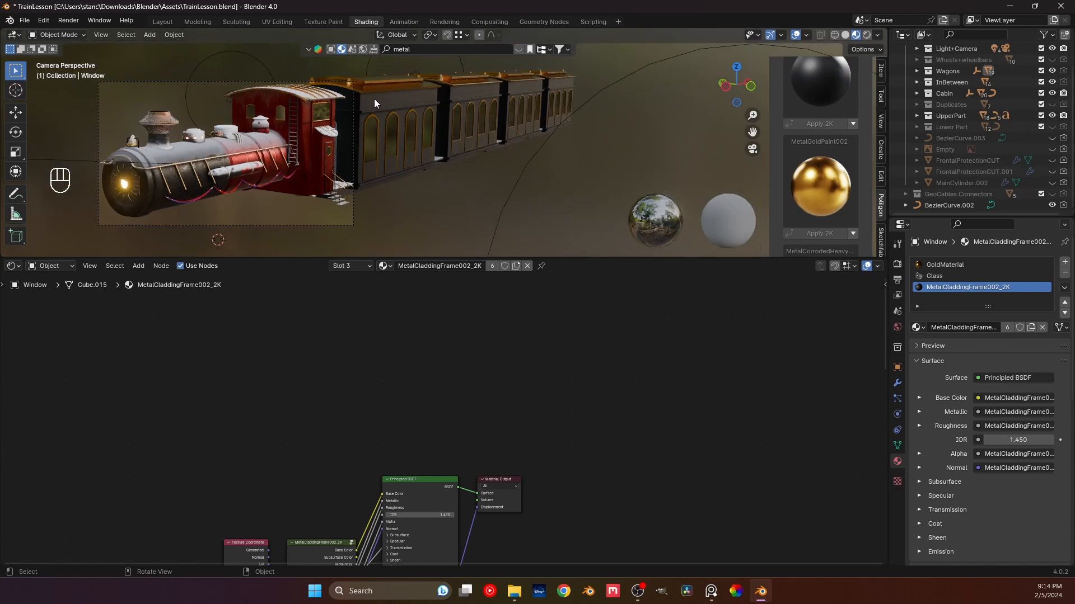
- Enable the Subdivision modifier's viewport display on the first wagon's roof and save the file
click(375, 97)
click(897, 383)
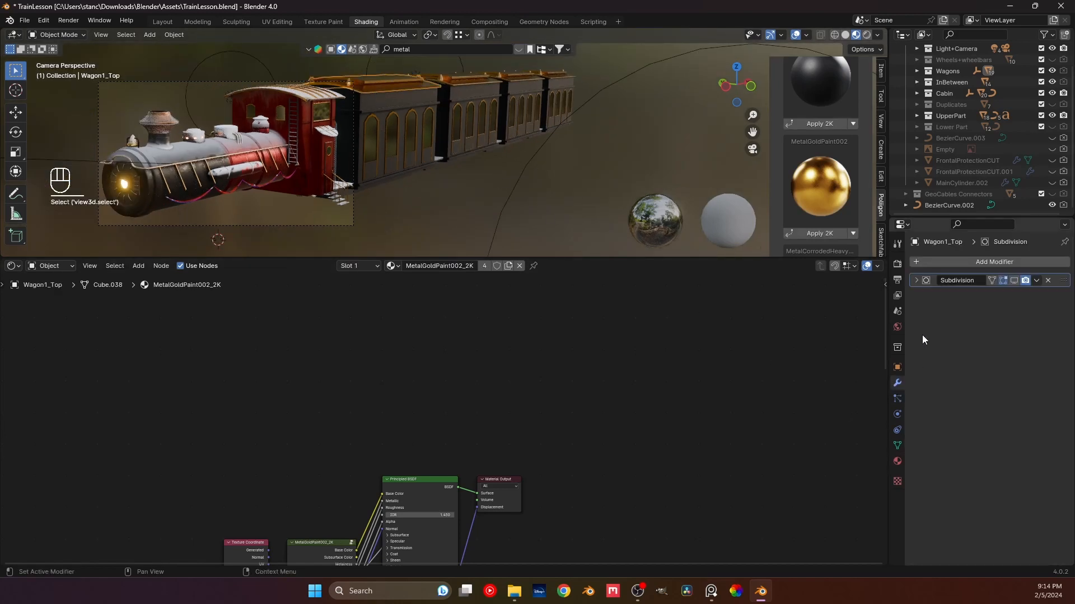
click(1013, 280)
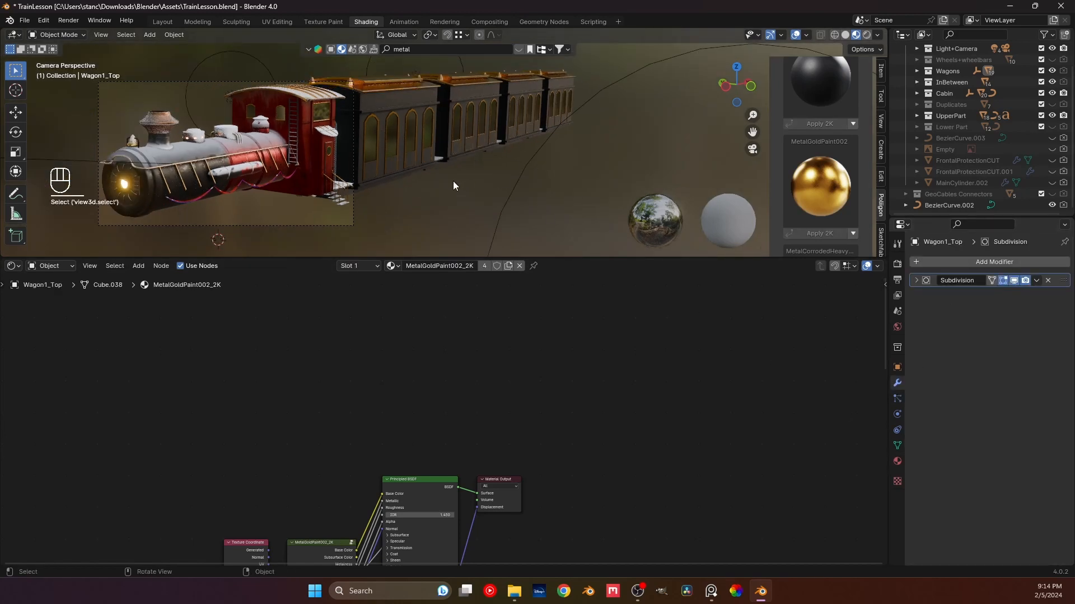
scroll(398, 133, up, 4)
middle_drag(358, 106, 374, 167)
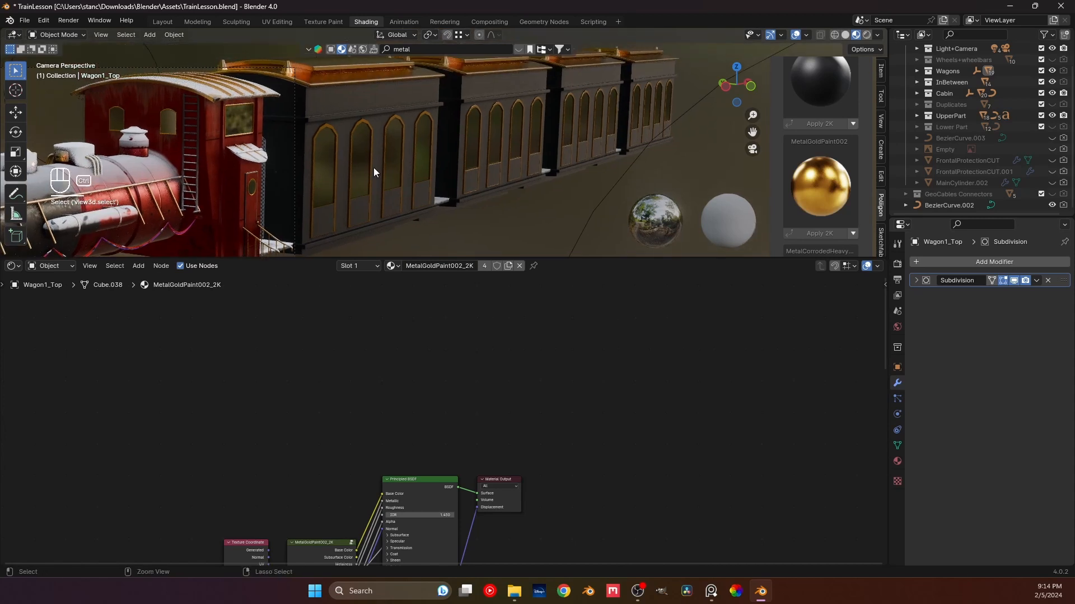
key(ctrl+s)
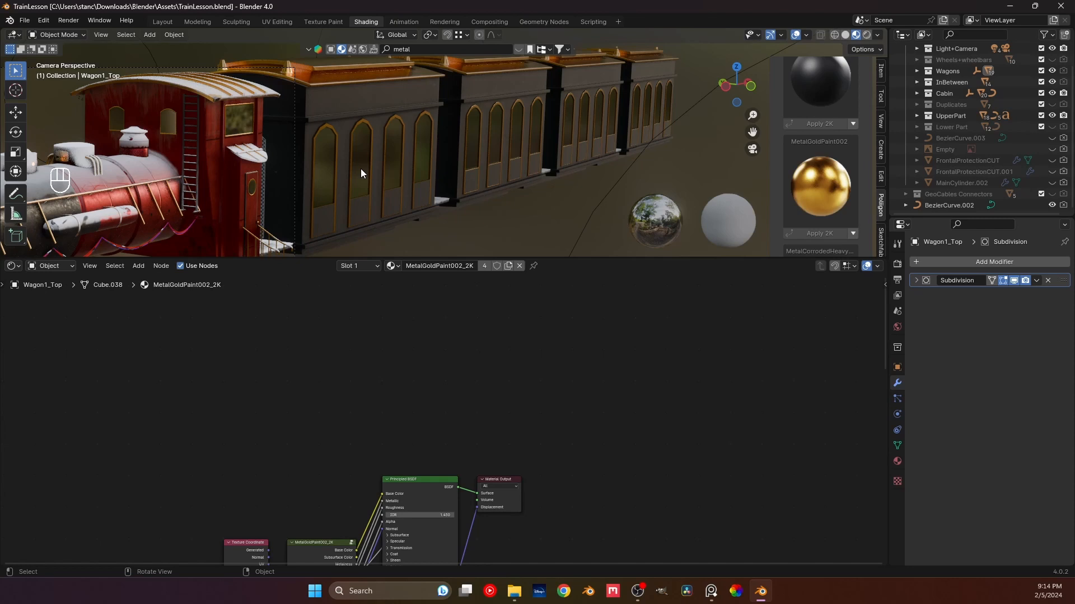
- Switch to the Layout workspace to view the textured train
scroll(347, 177, down, 5)
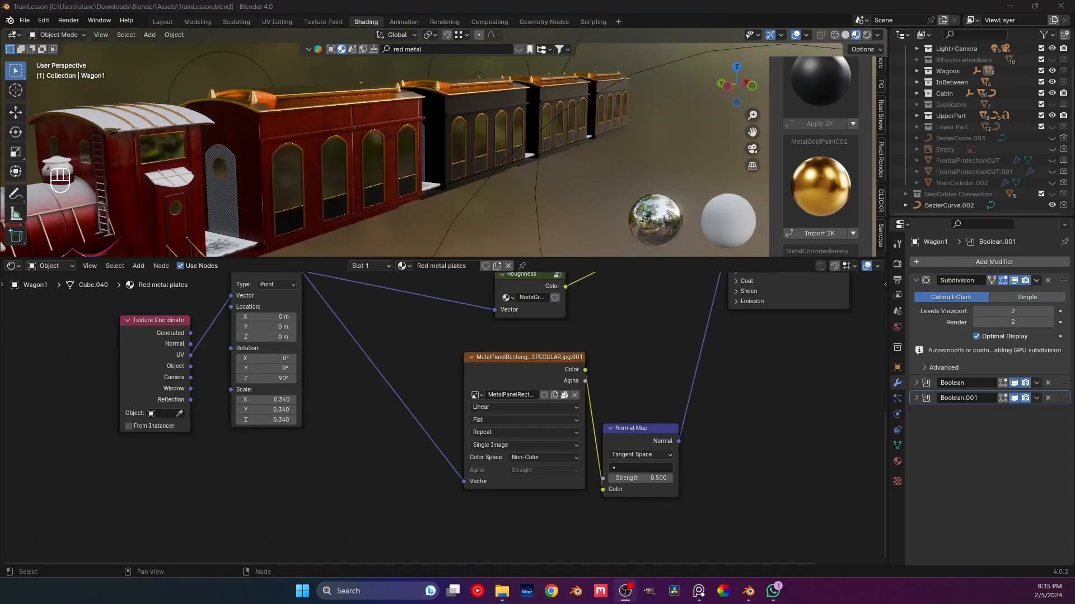
click(168, 22)
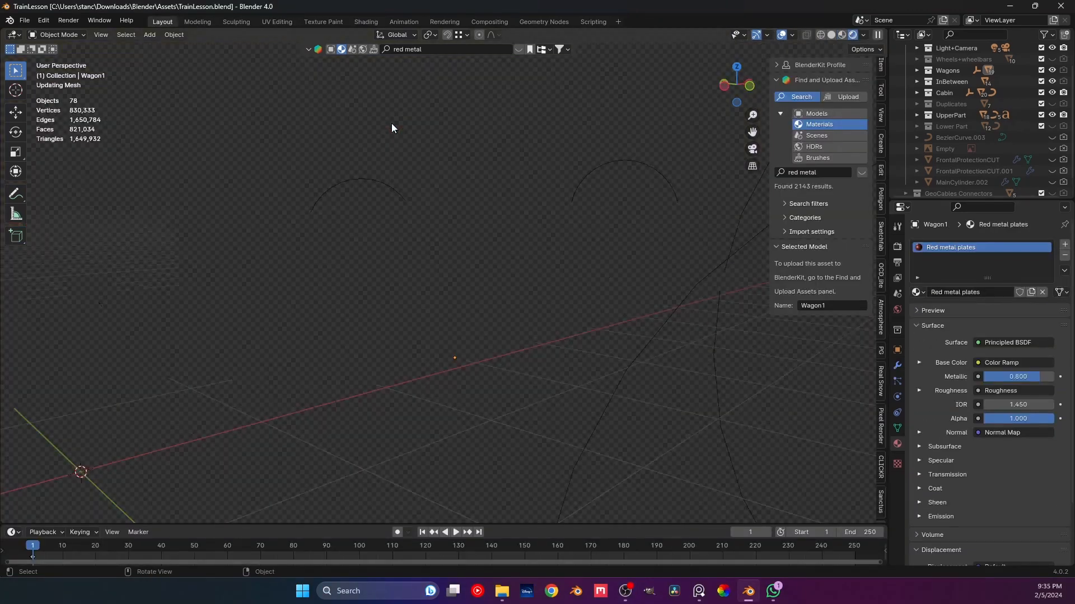